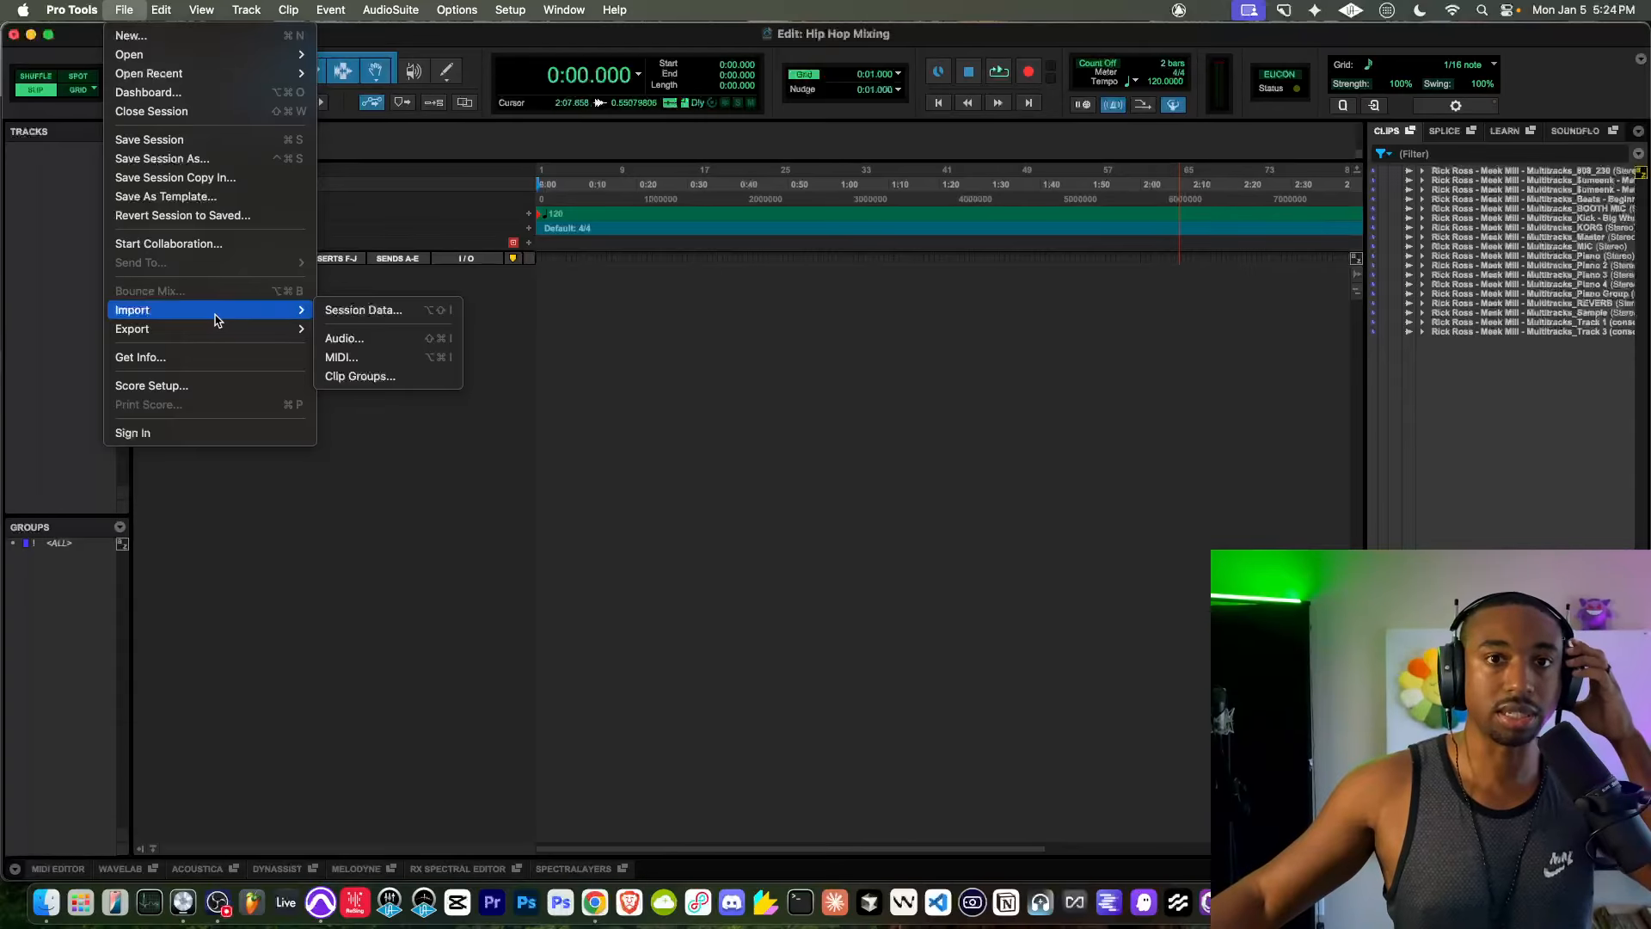
Step: Import all the WAV multitracks from the Rick Ross Meek Mill folder onto new tracks placed at the session start
left_click(342, 337)
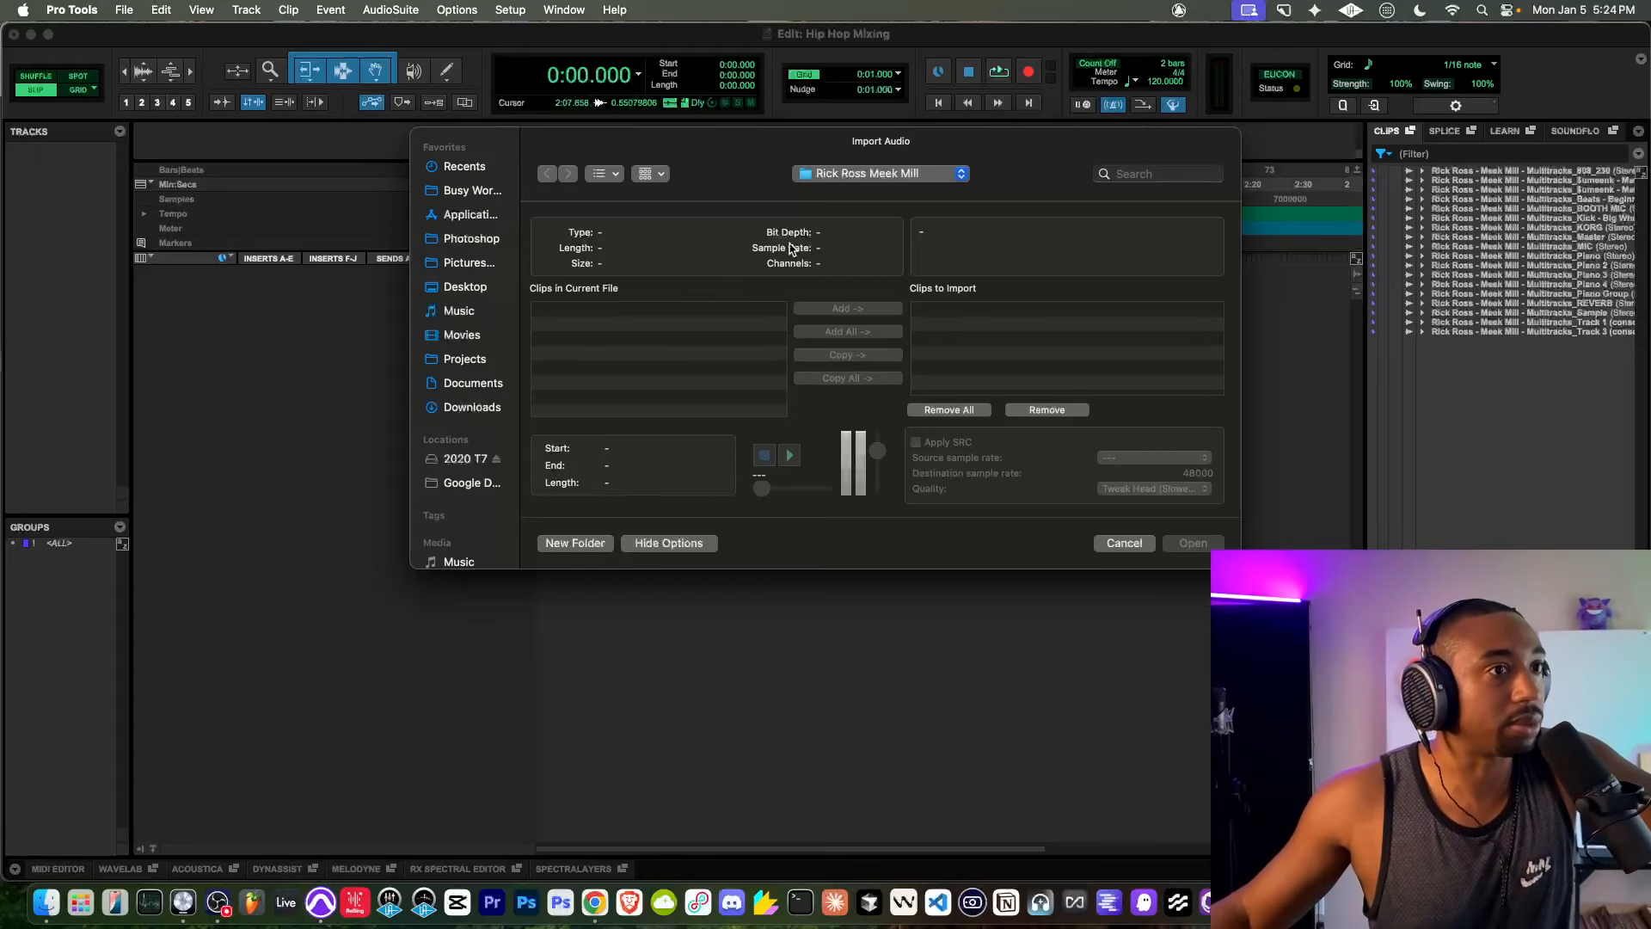
left_click(692, 543)
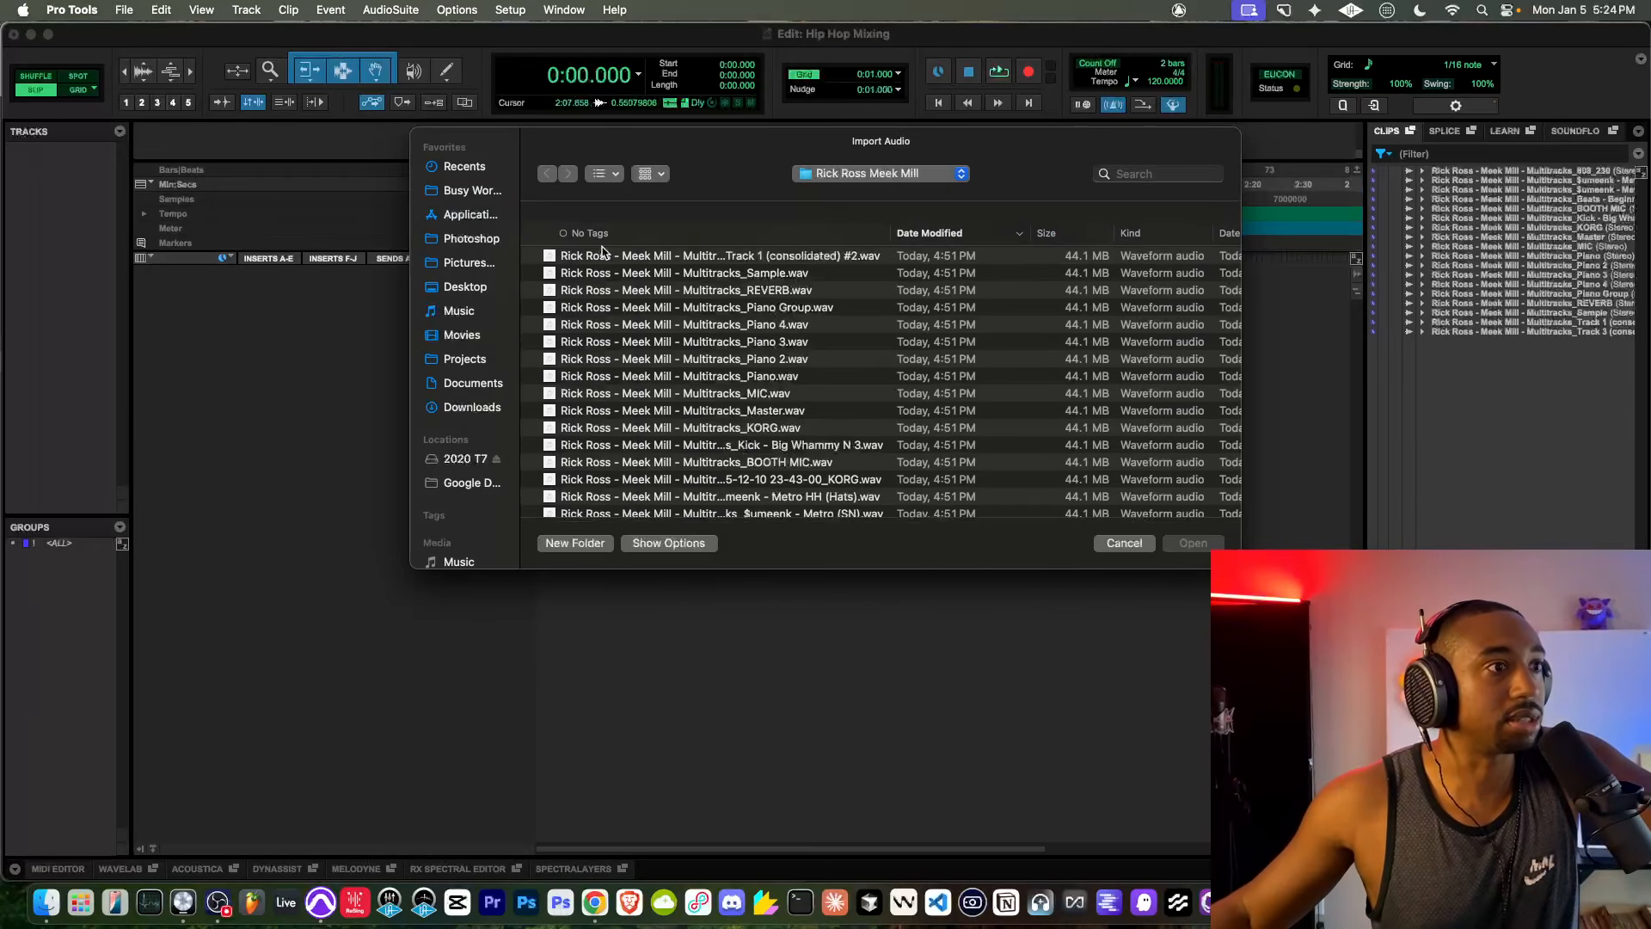
left_click(603, 273)
key("super+a")
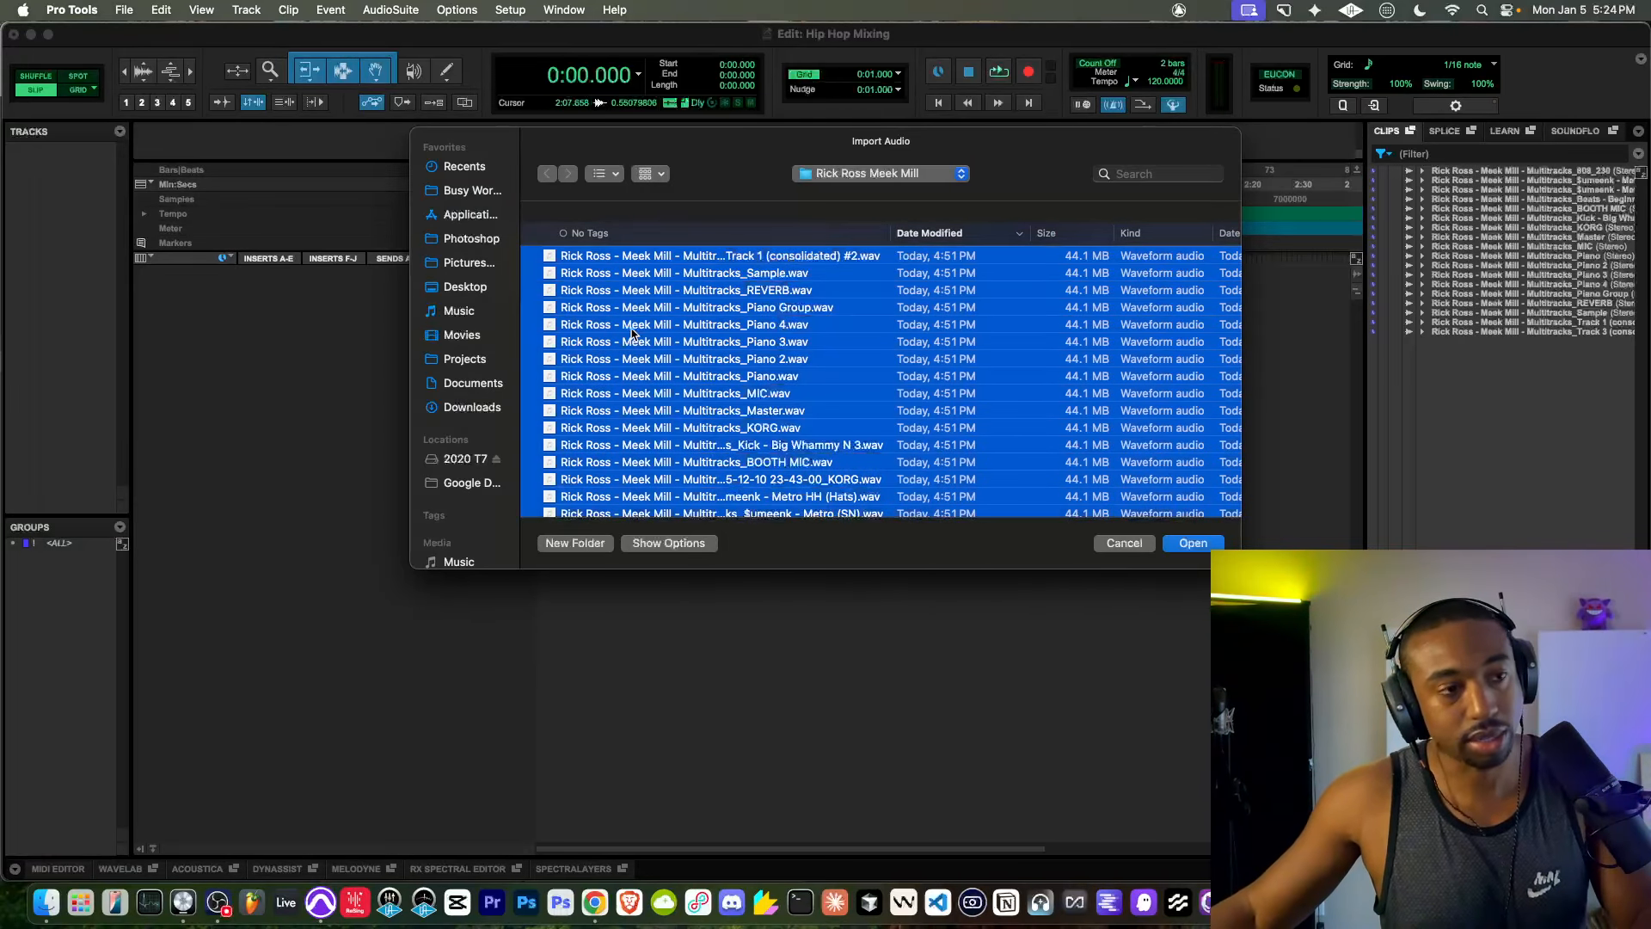
scroll(770, 409, "down", 2)
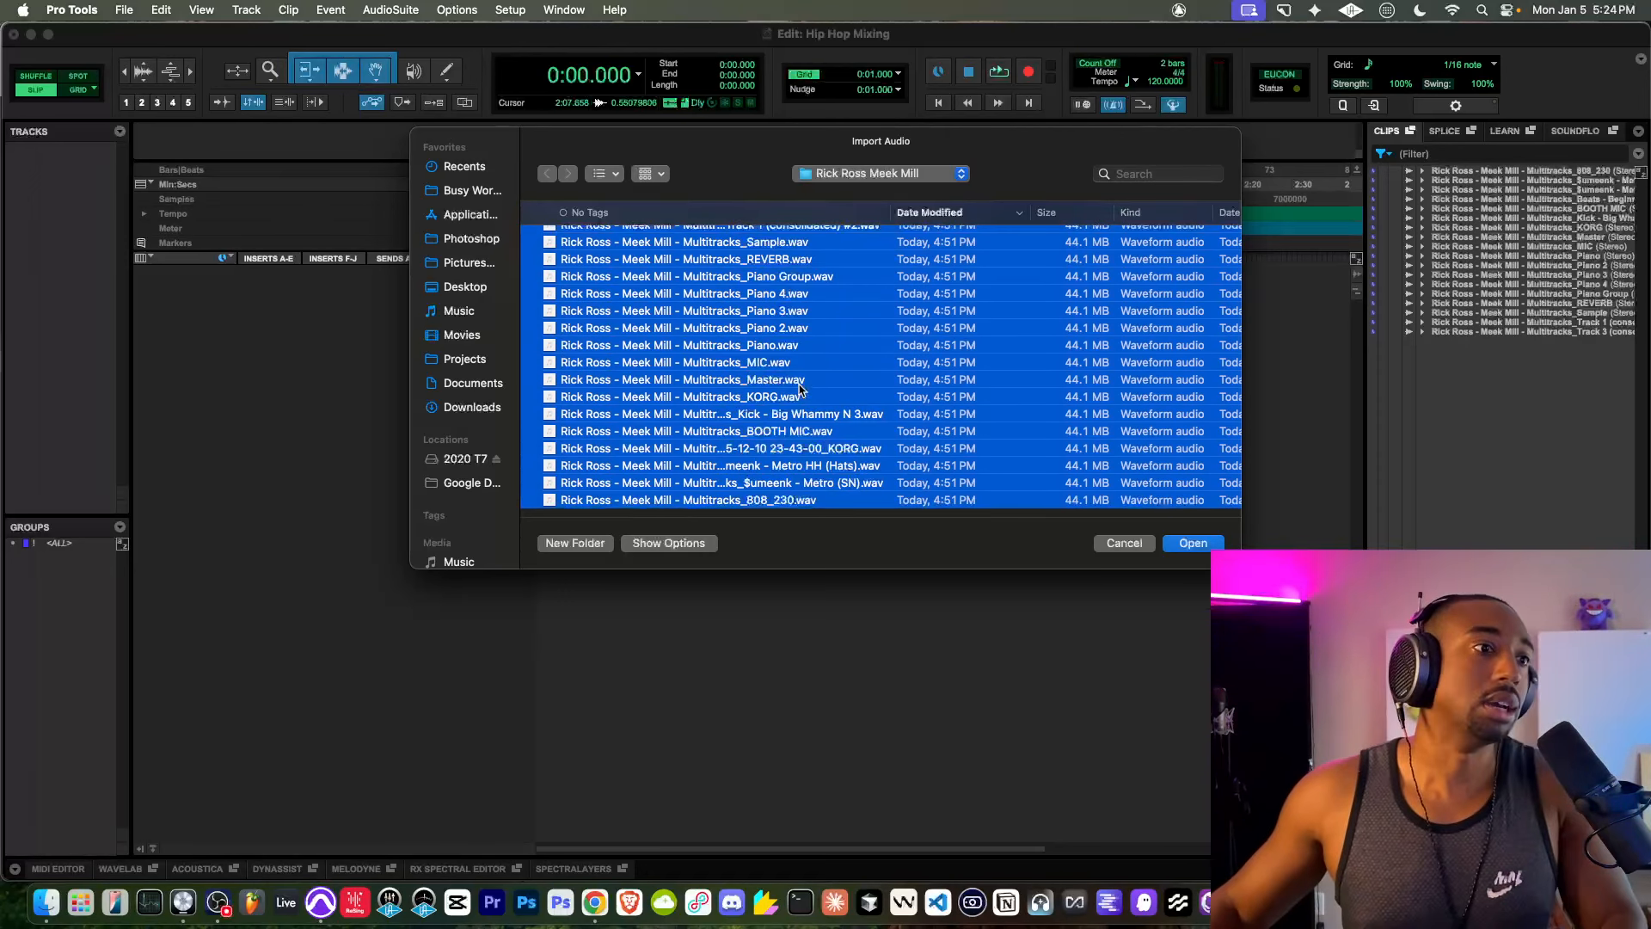
scroll(799, 390, "up", 2)
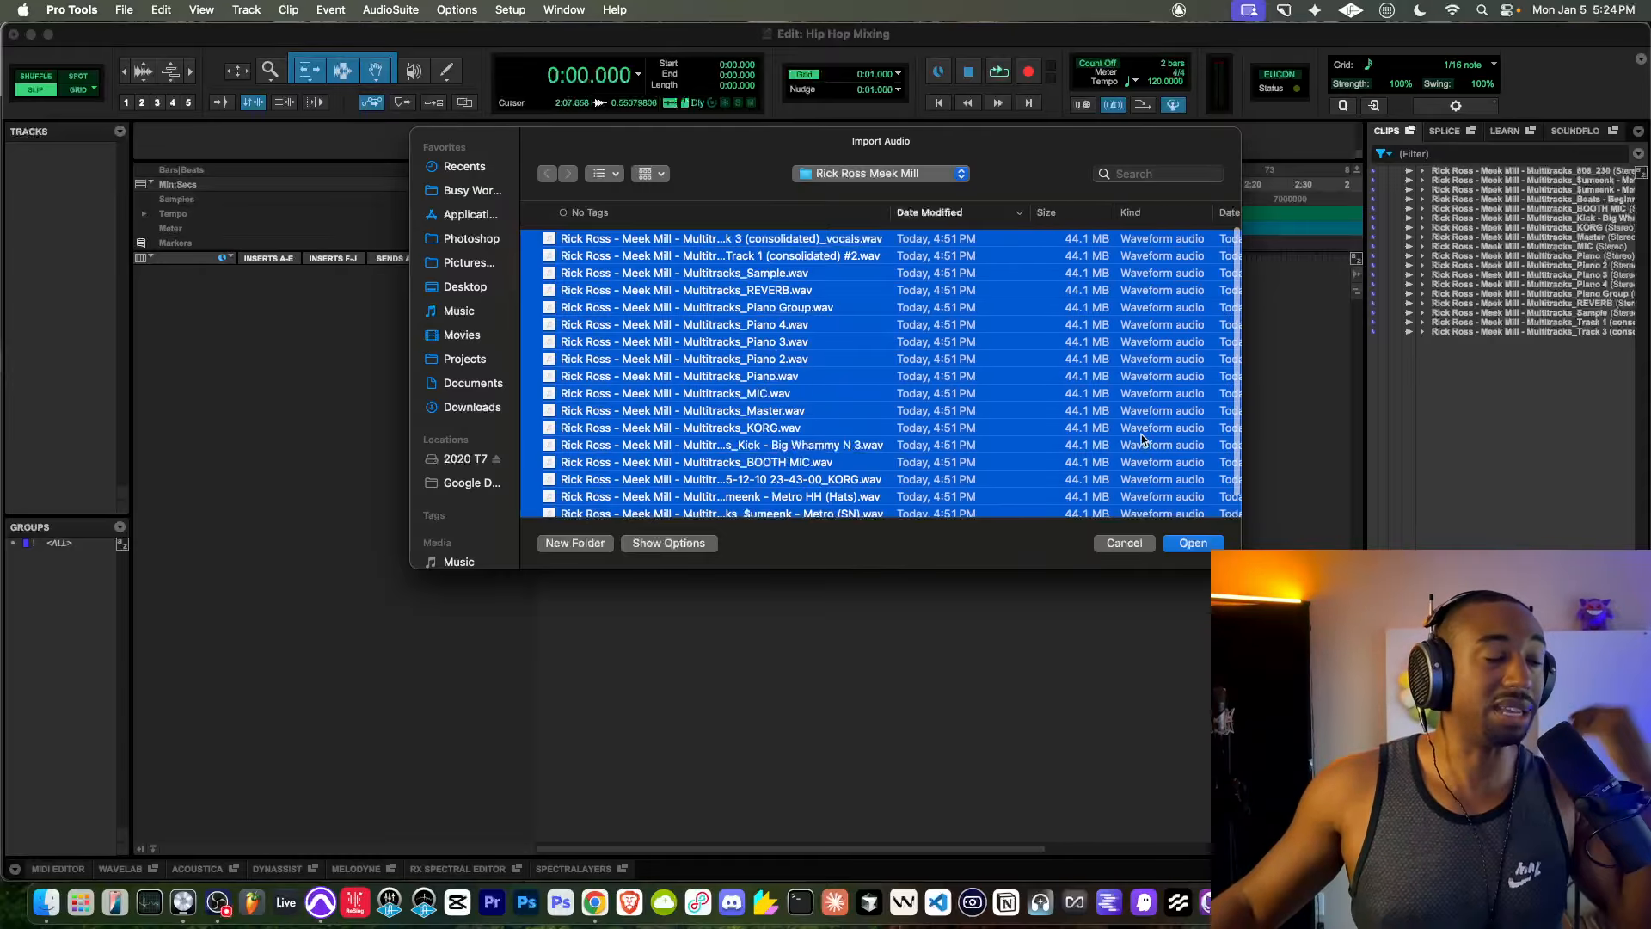
left_click(1191, 543)
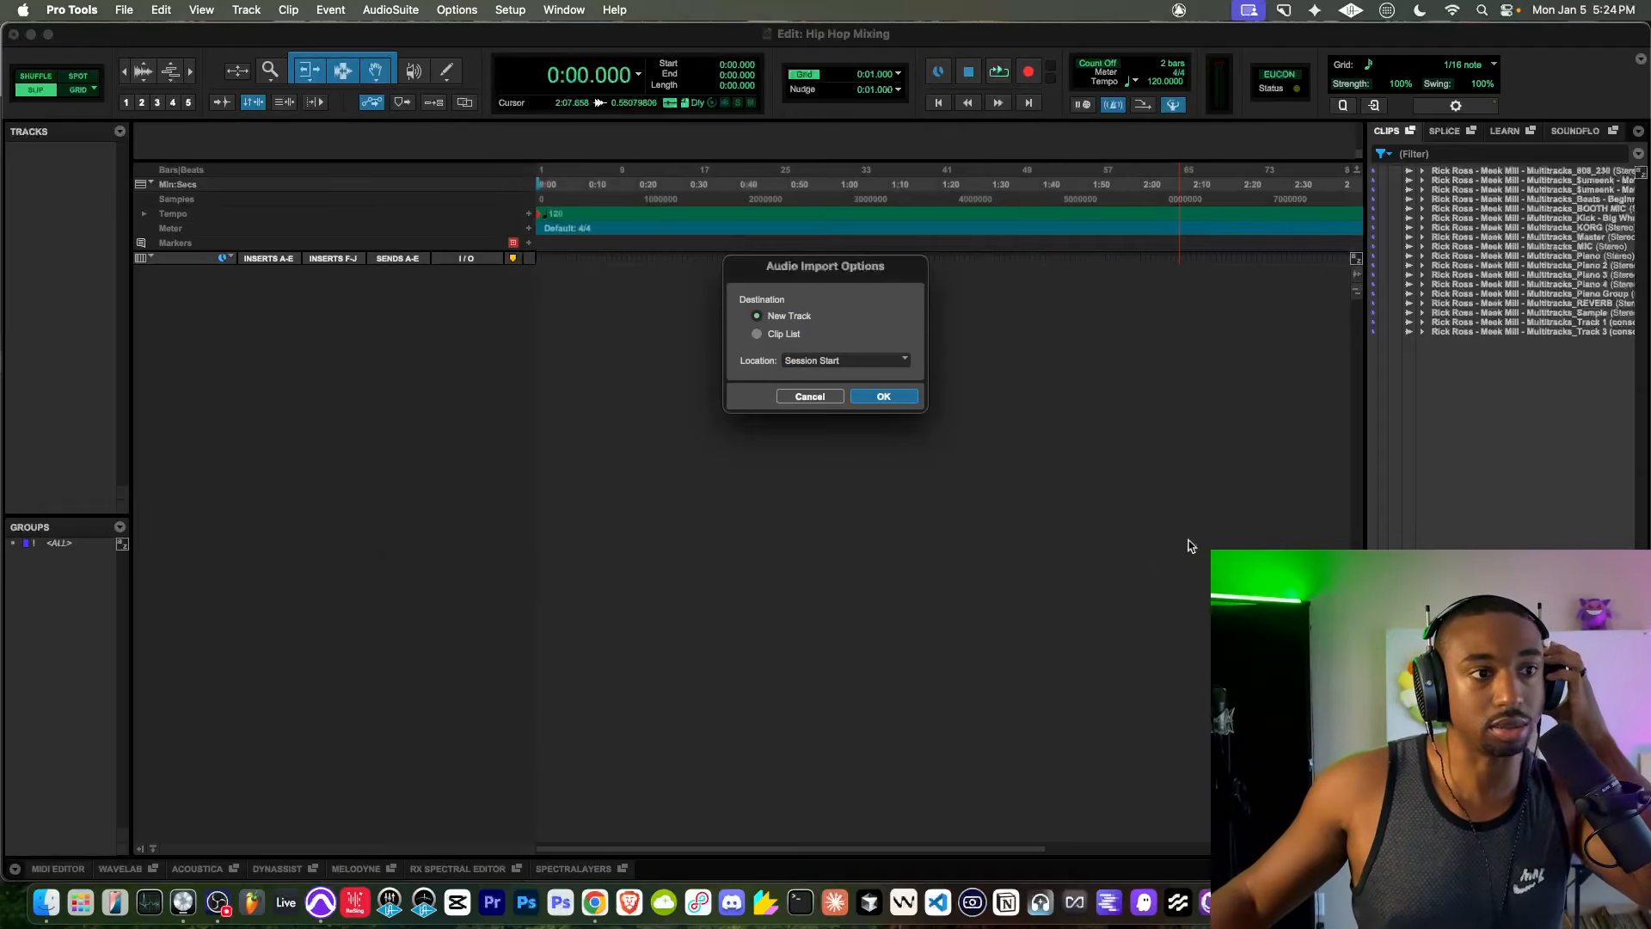
left_click(879, 397)
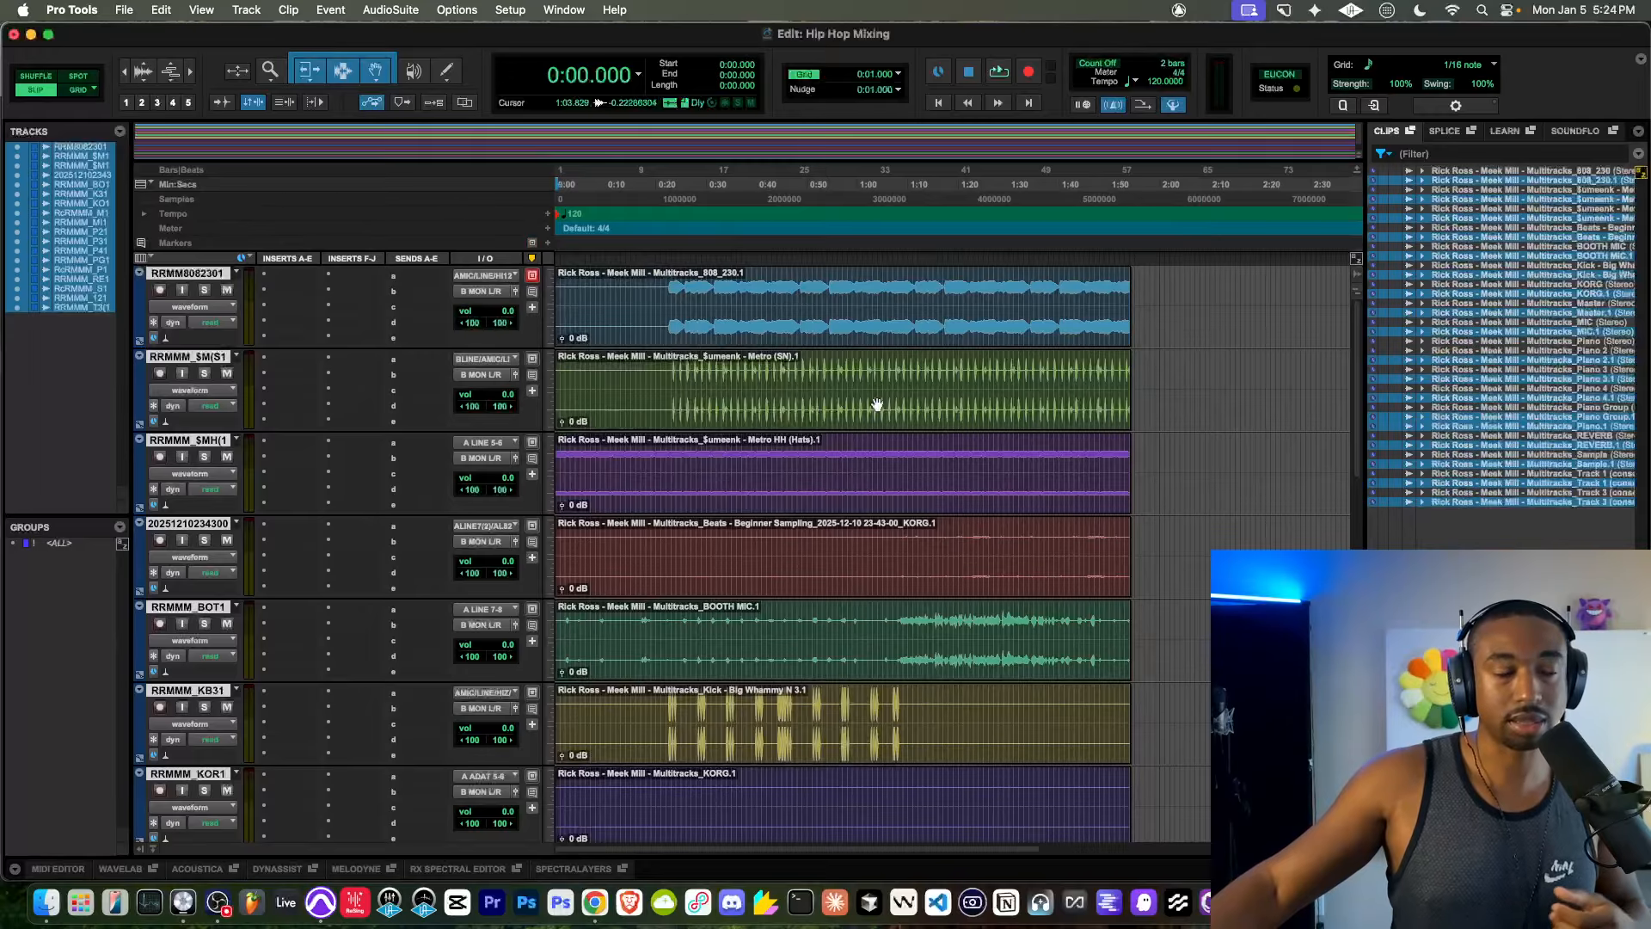
Step: Mute the imported Master track and start playback of the session
scroll(705, 437, "down", 12)
scroll(705, 437, "up", 2)
scroll(706, 437, "up", 3)
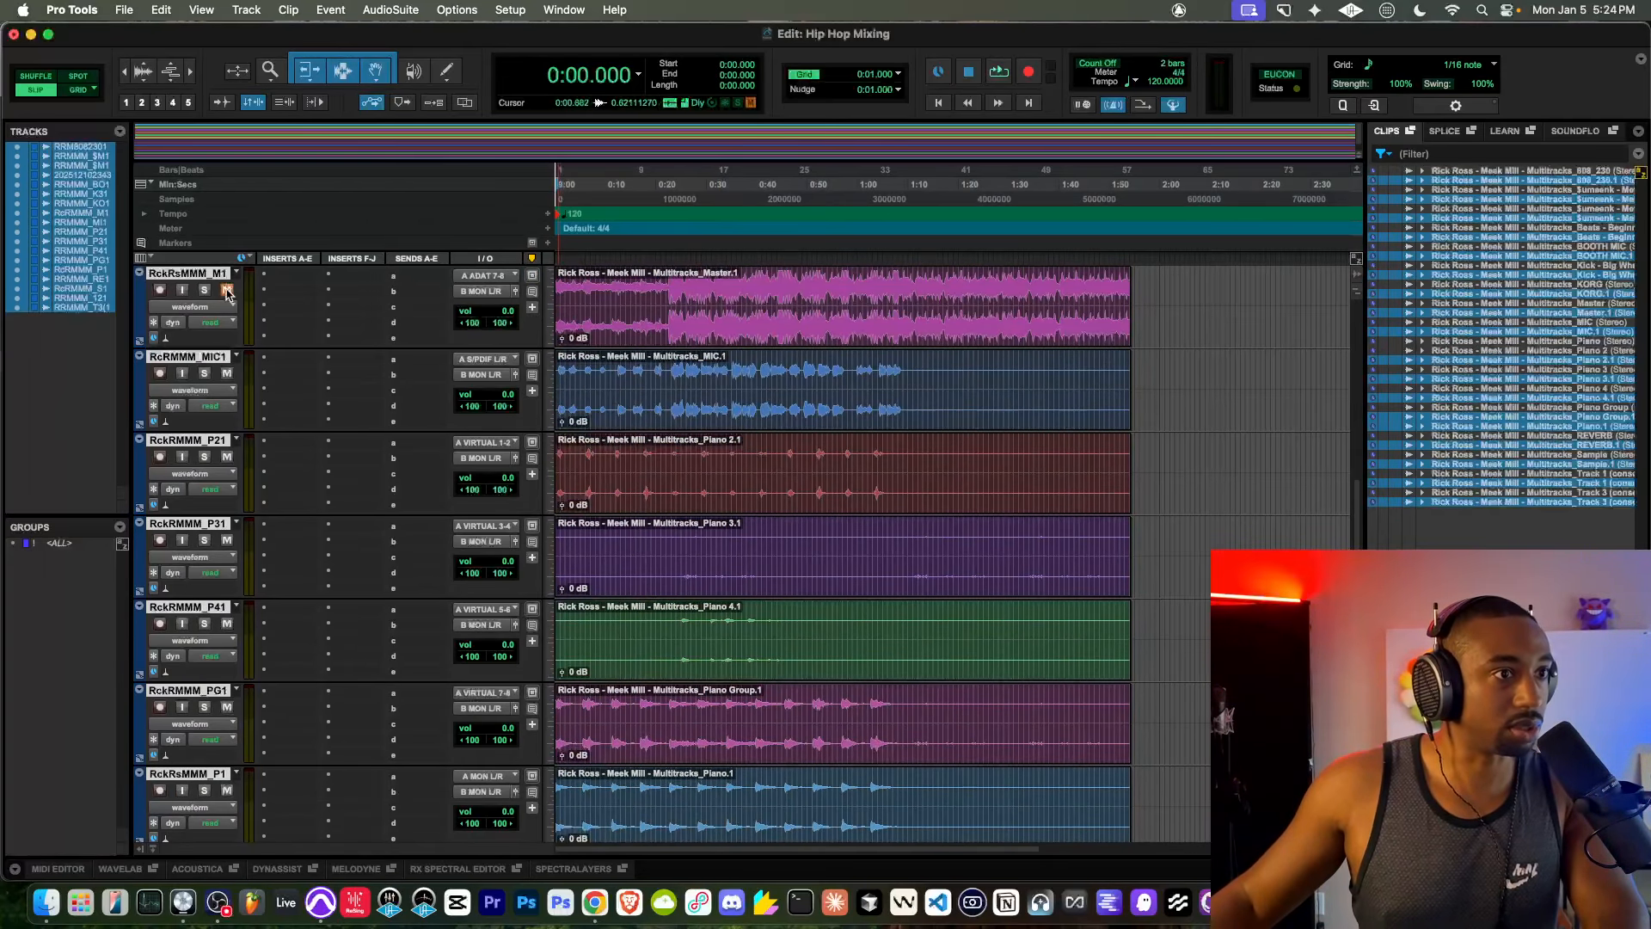
key("space")
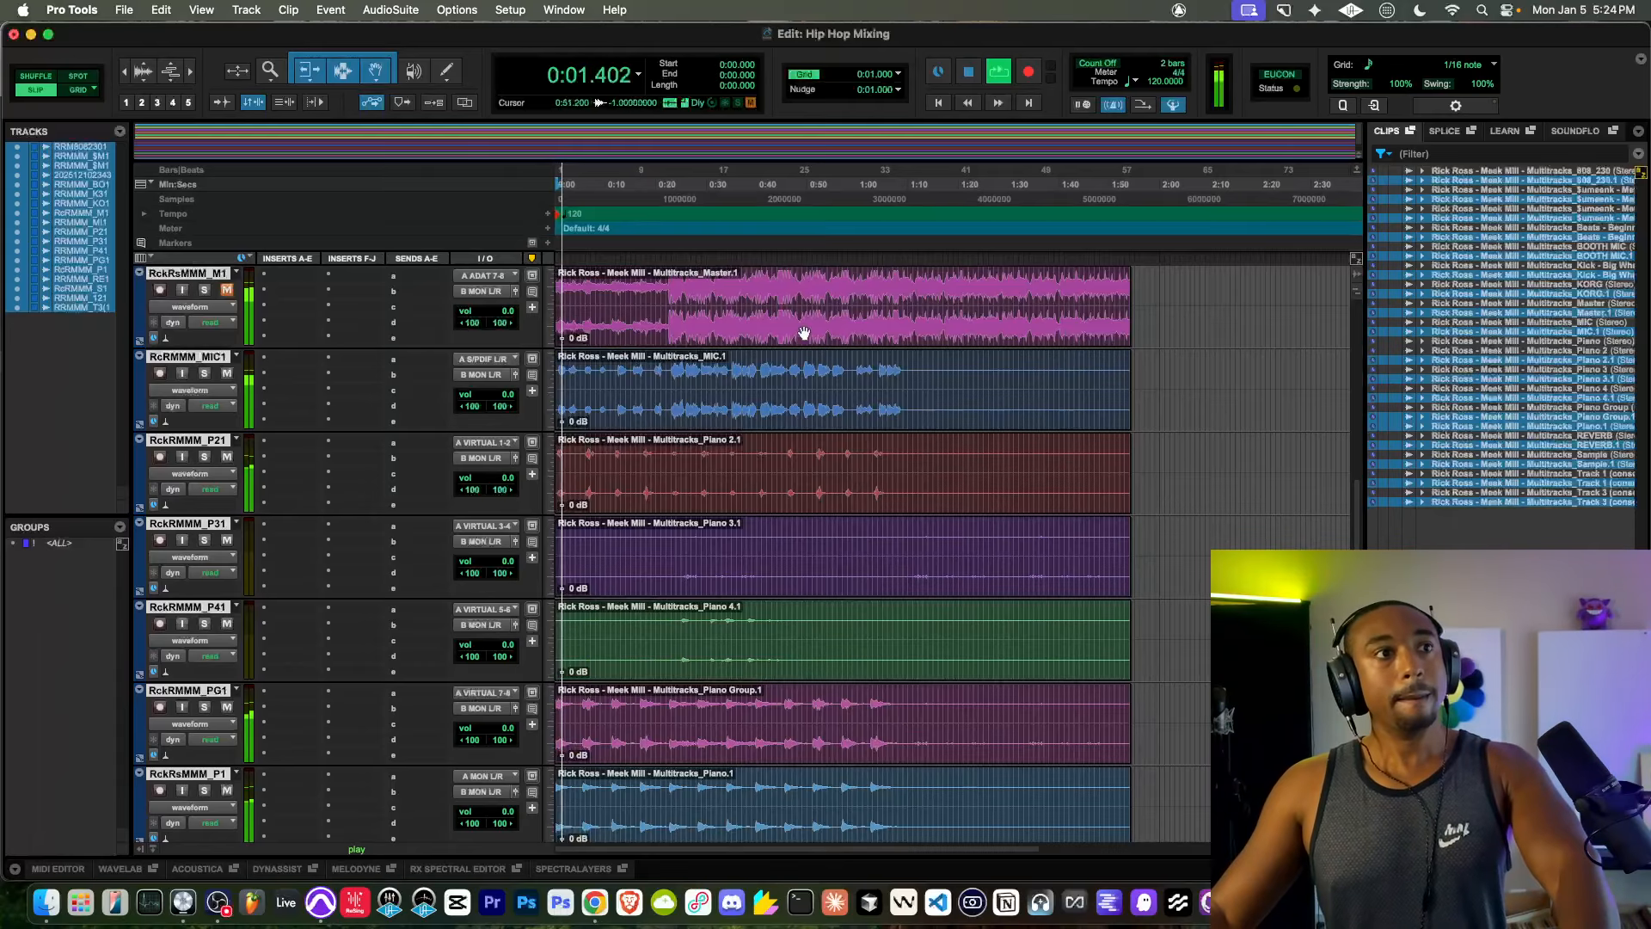
Step: Set the session tempo to 86 BPM, narrow the clip list to widen the timeline, and stop playback
left_click(1156, 83)
type("88")
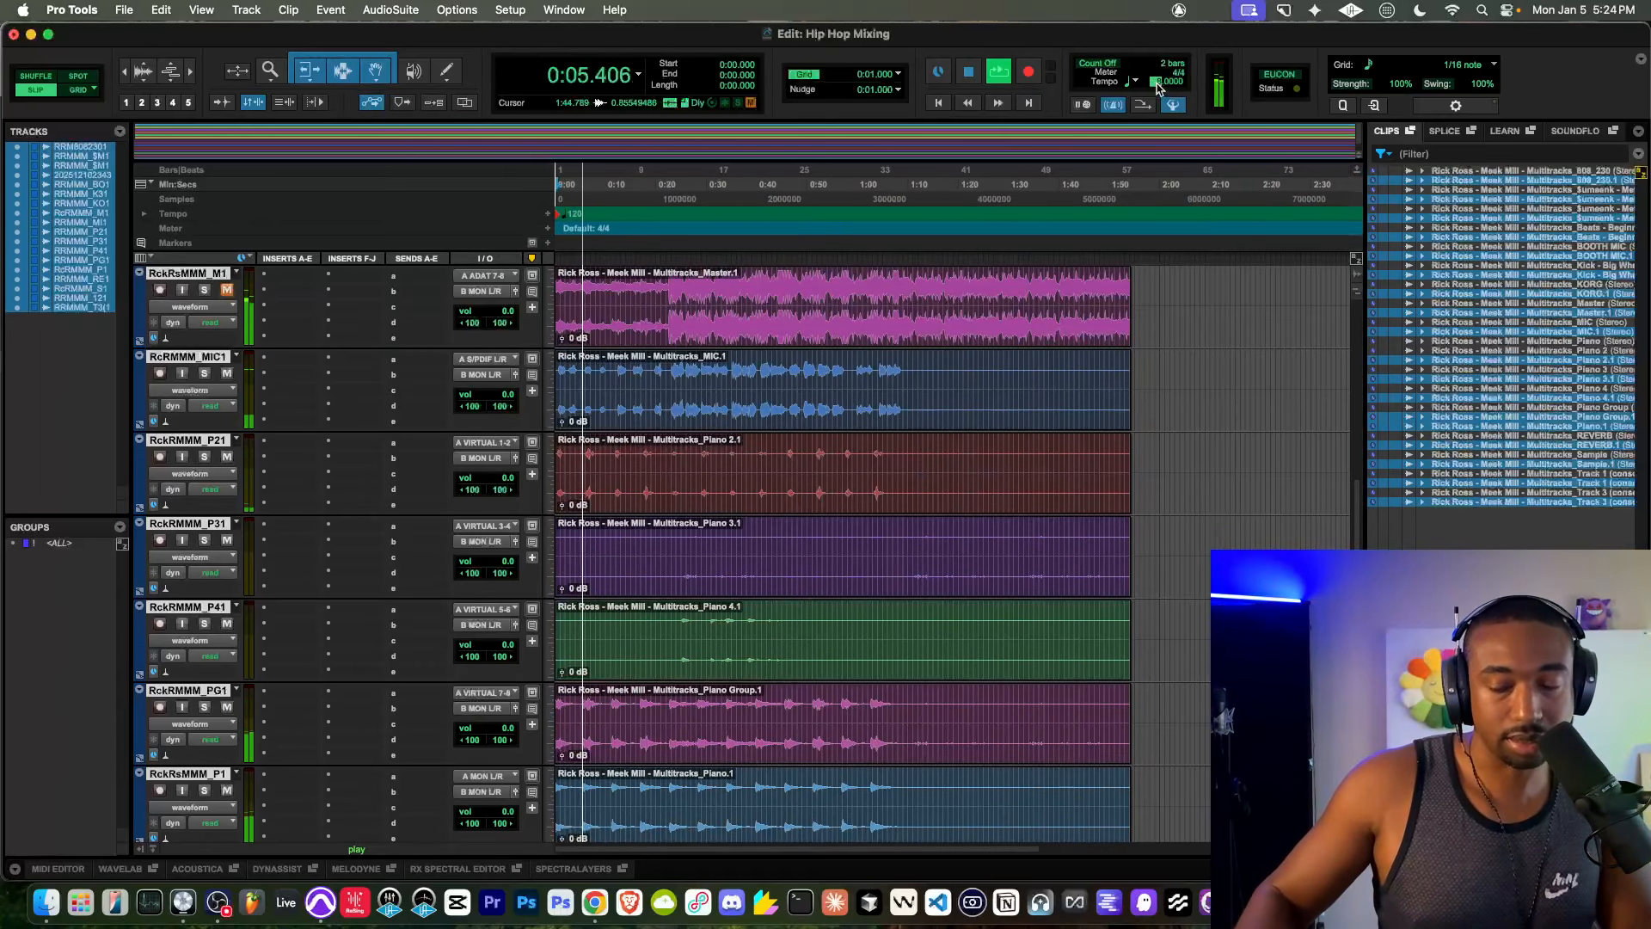
key("Return")
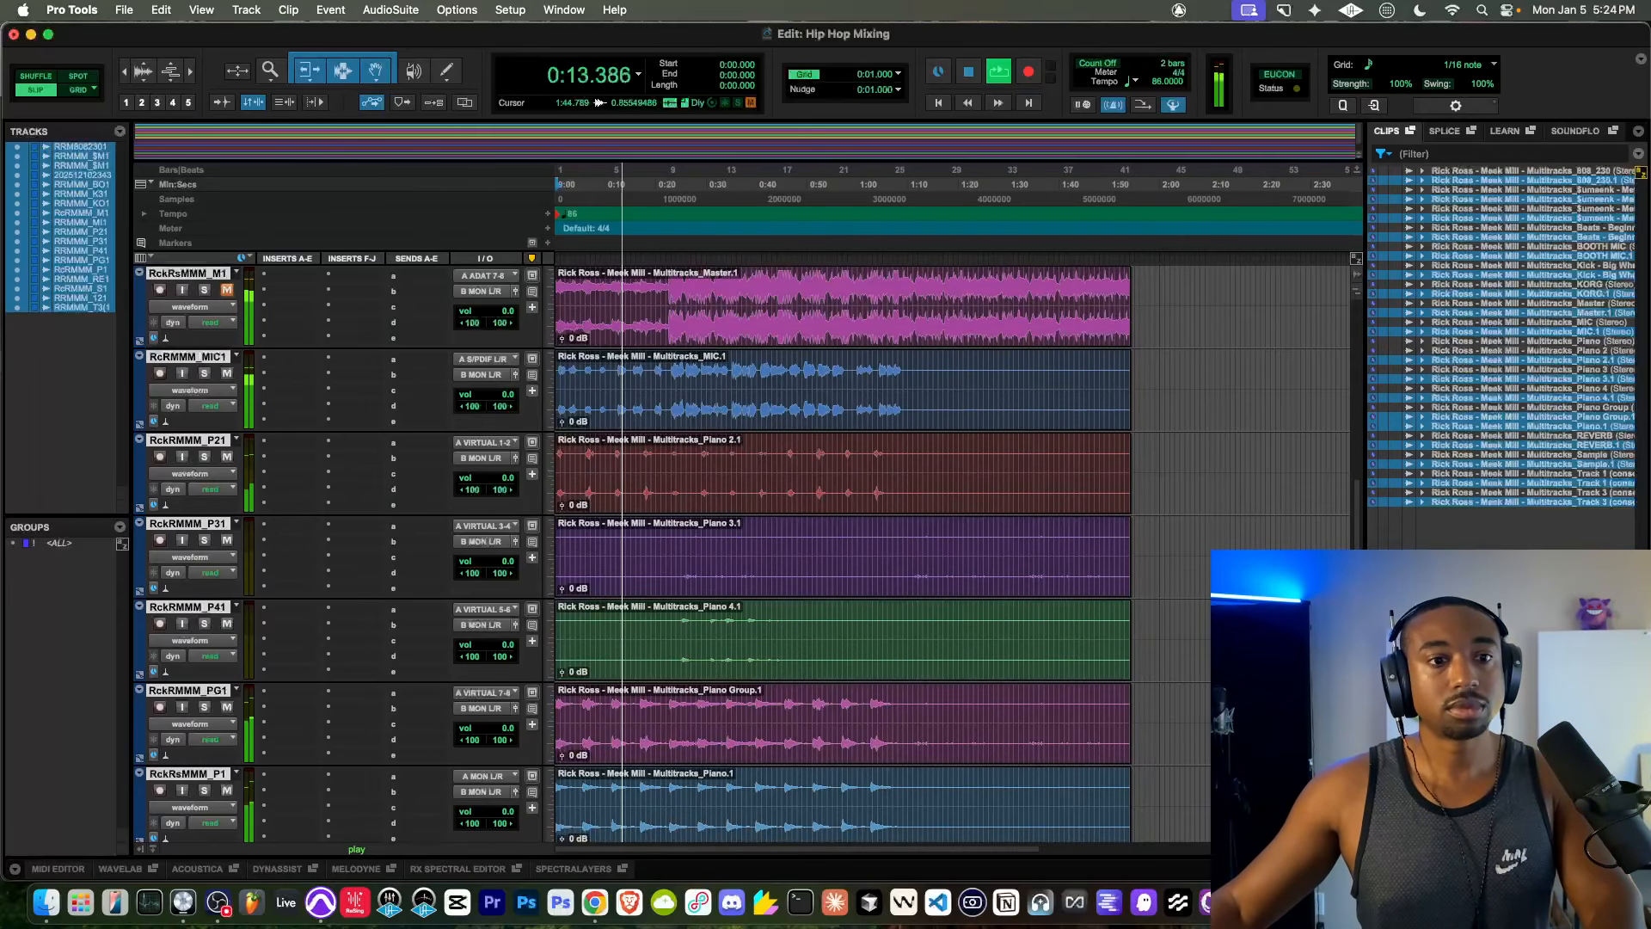
left_click_drag(1364, 628, 1468, 627)
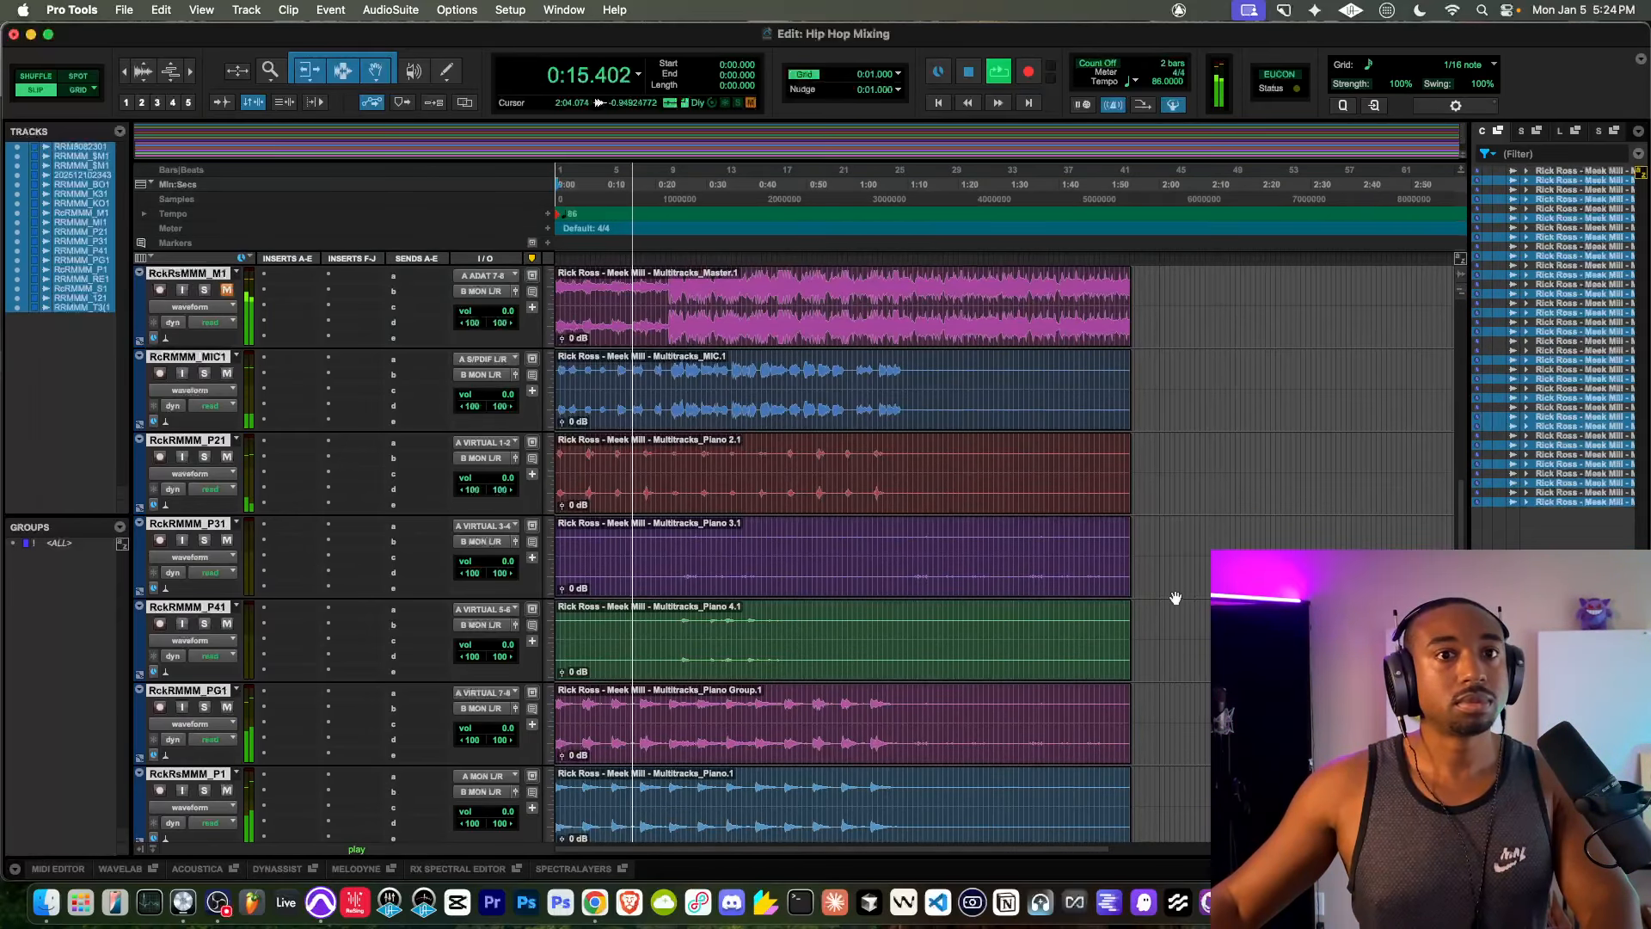
scroll(790, 520, "up", 7)
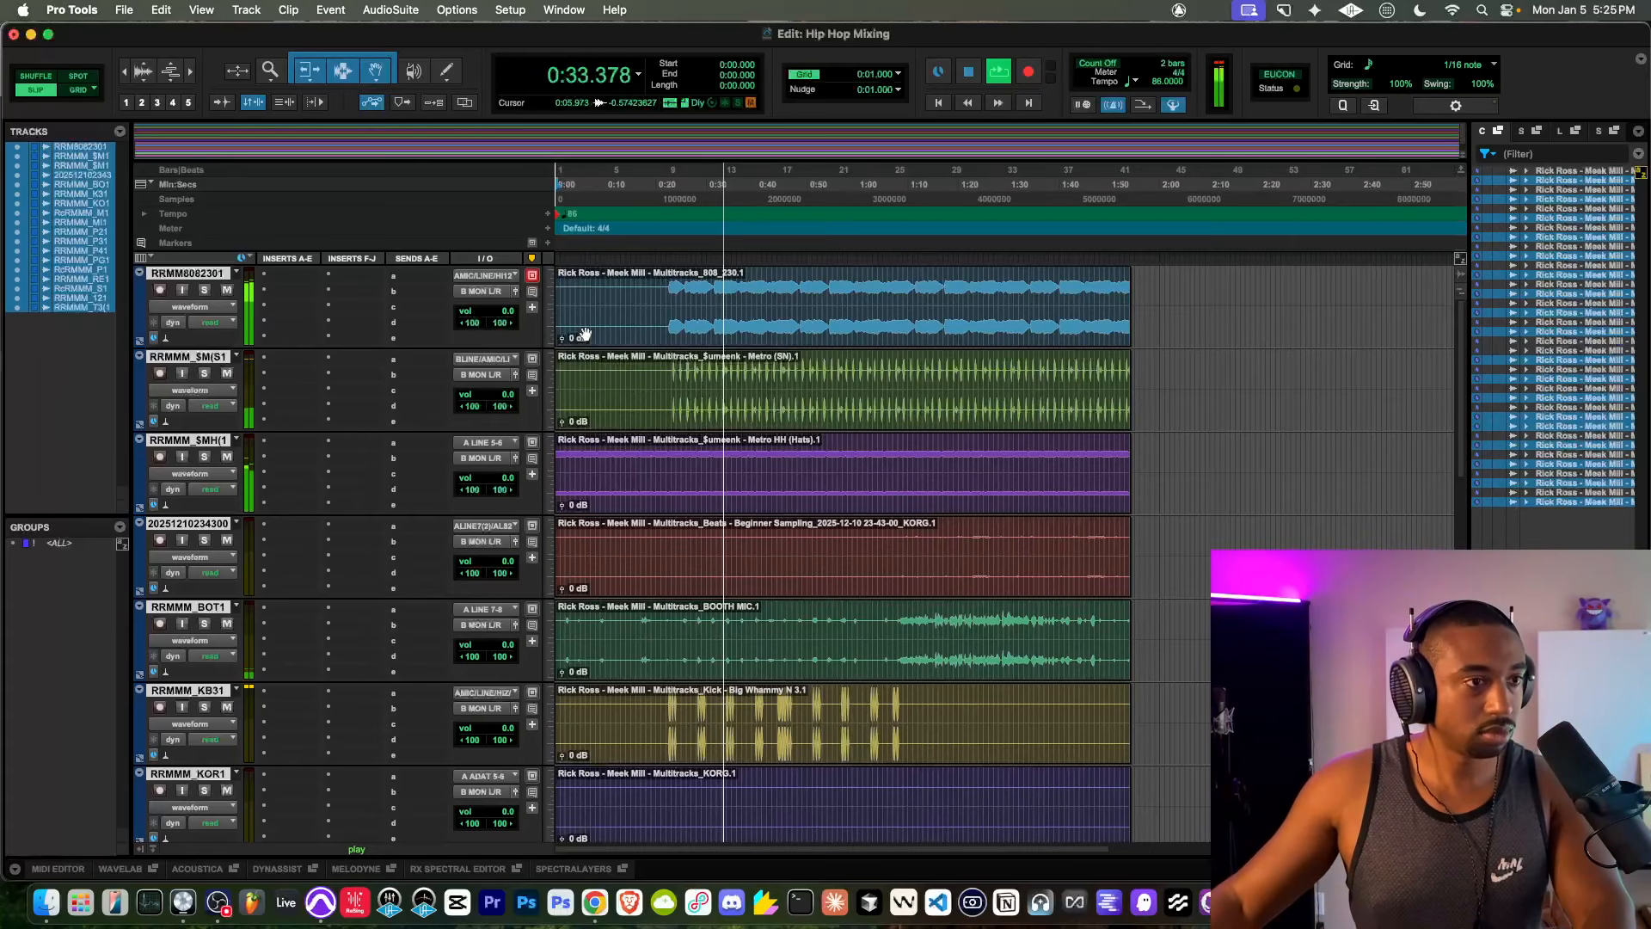
key("space")
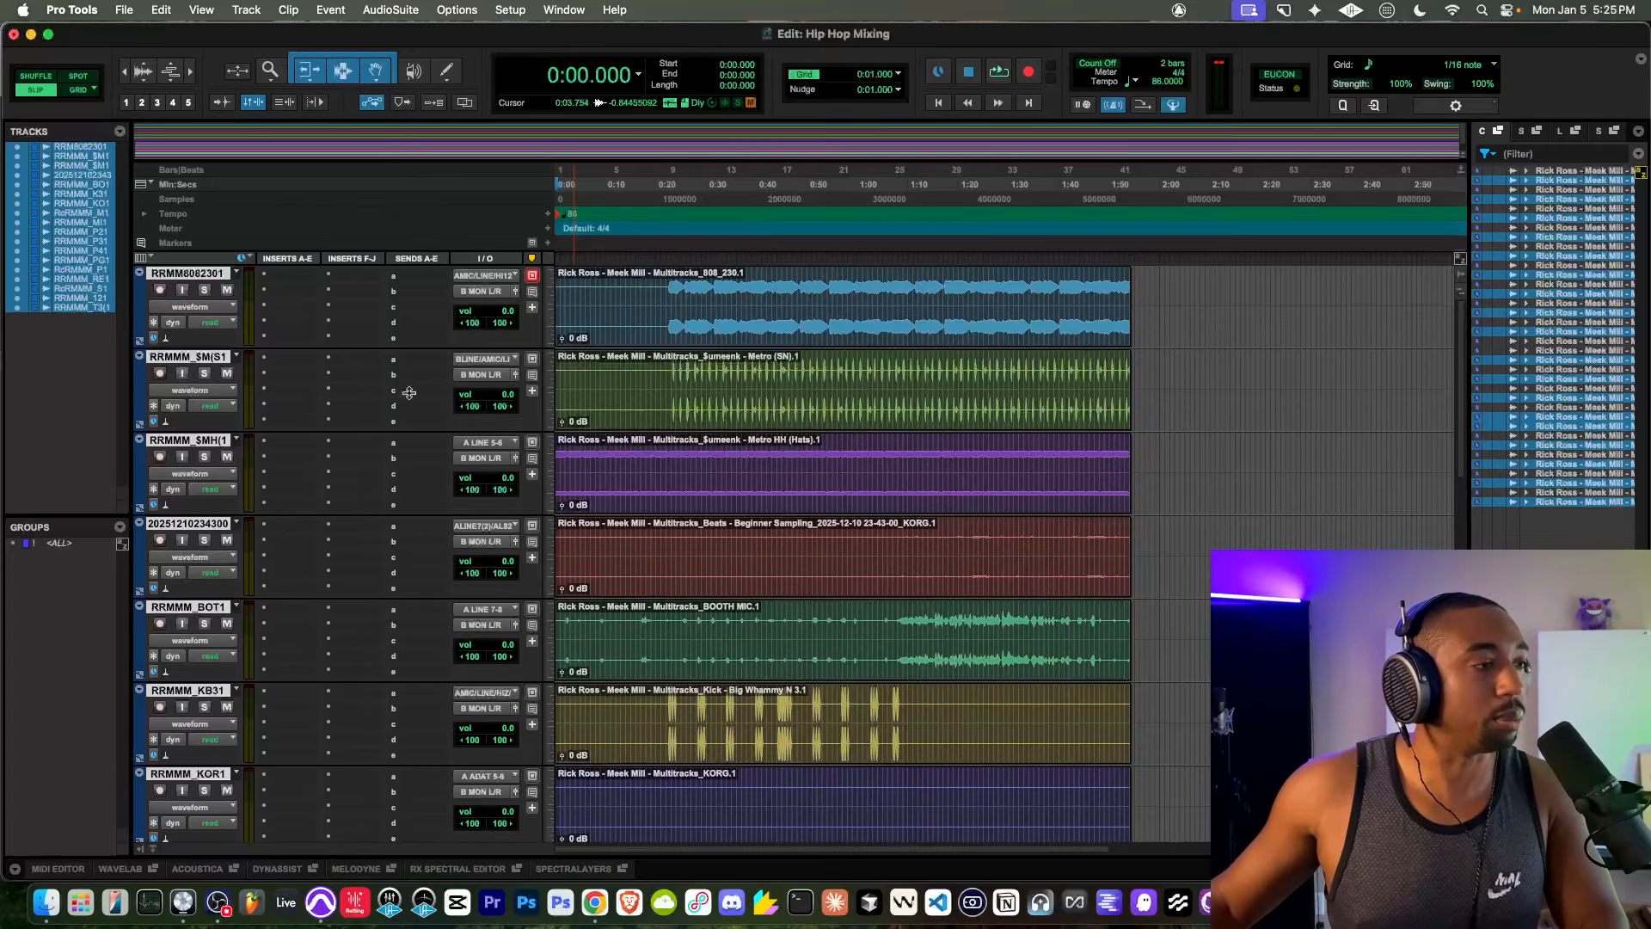
Step: Rename the BOOTH MIC track as VOX 1 and briefly play the session
scroll(715, 412, "down", 5)
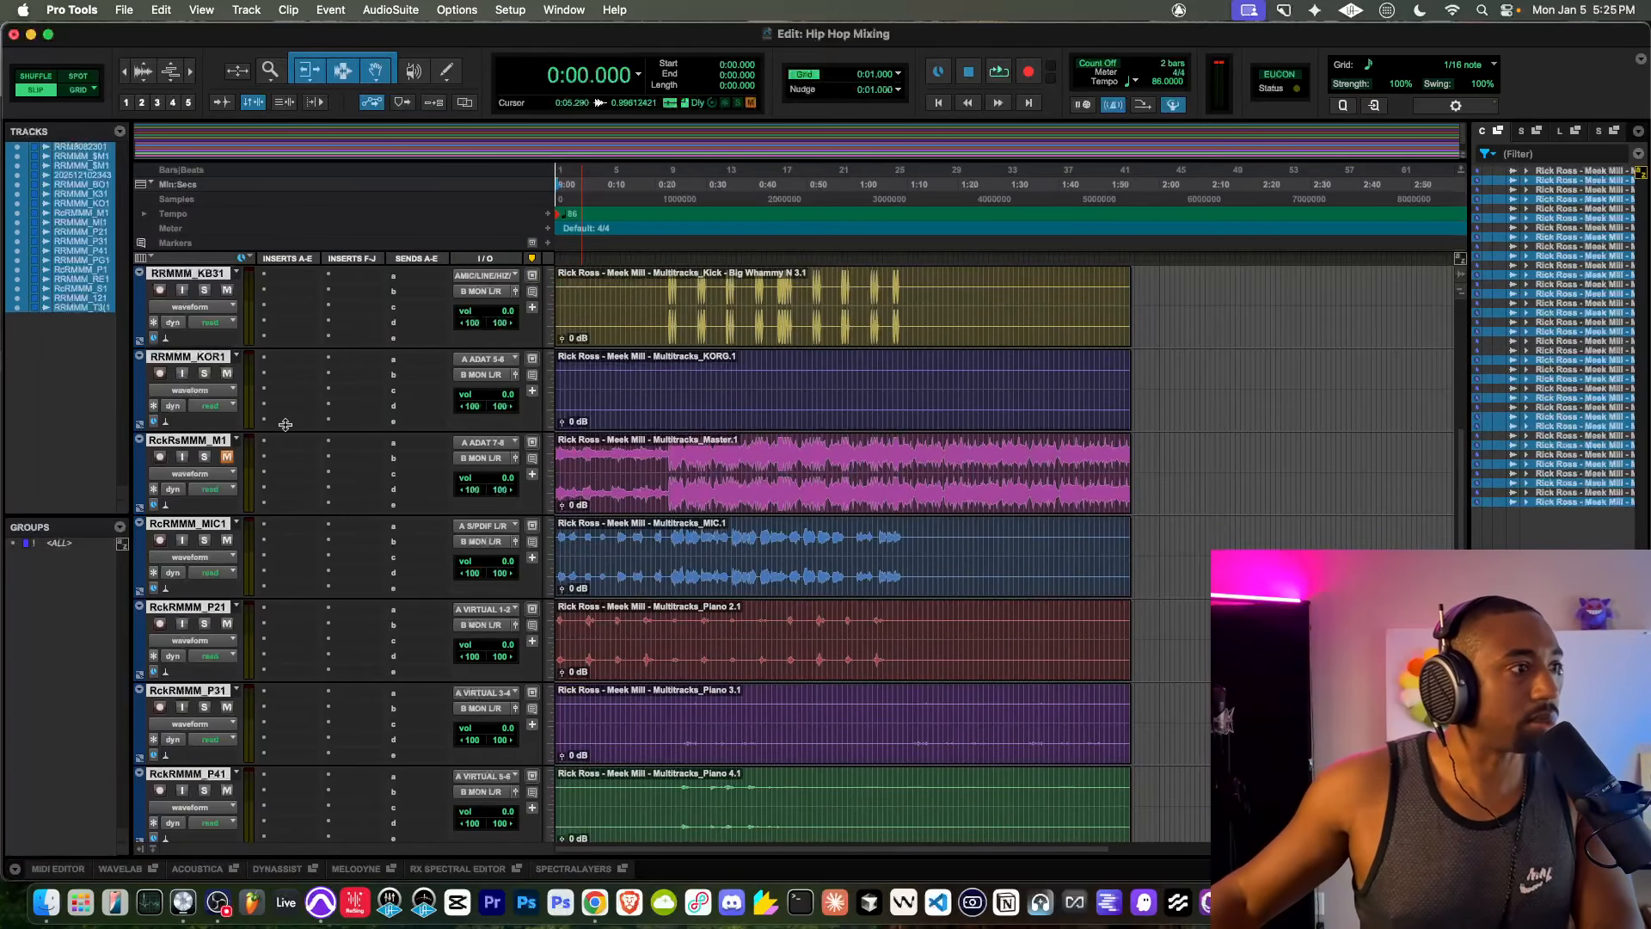
scroll(285, 424, "up", 2)
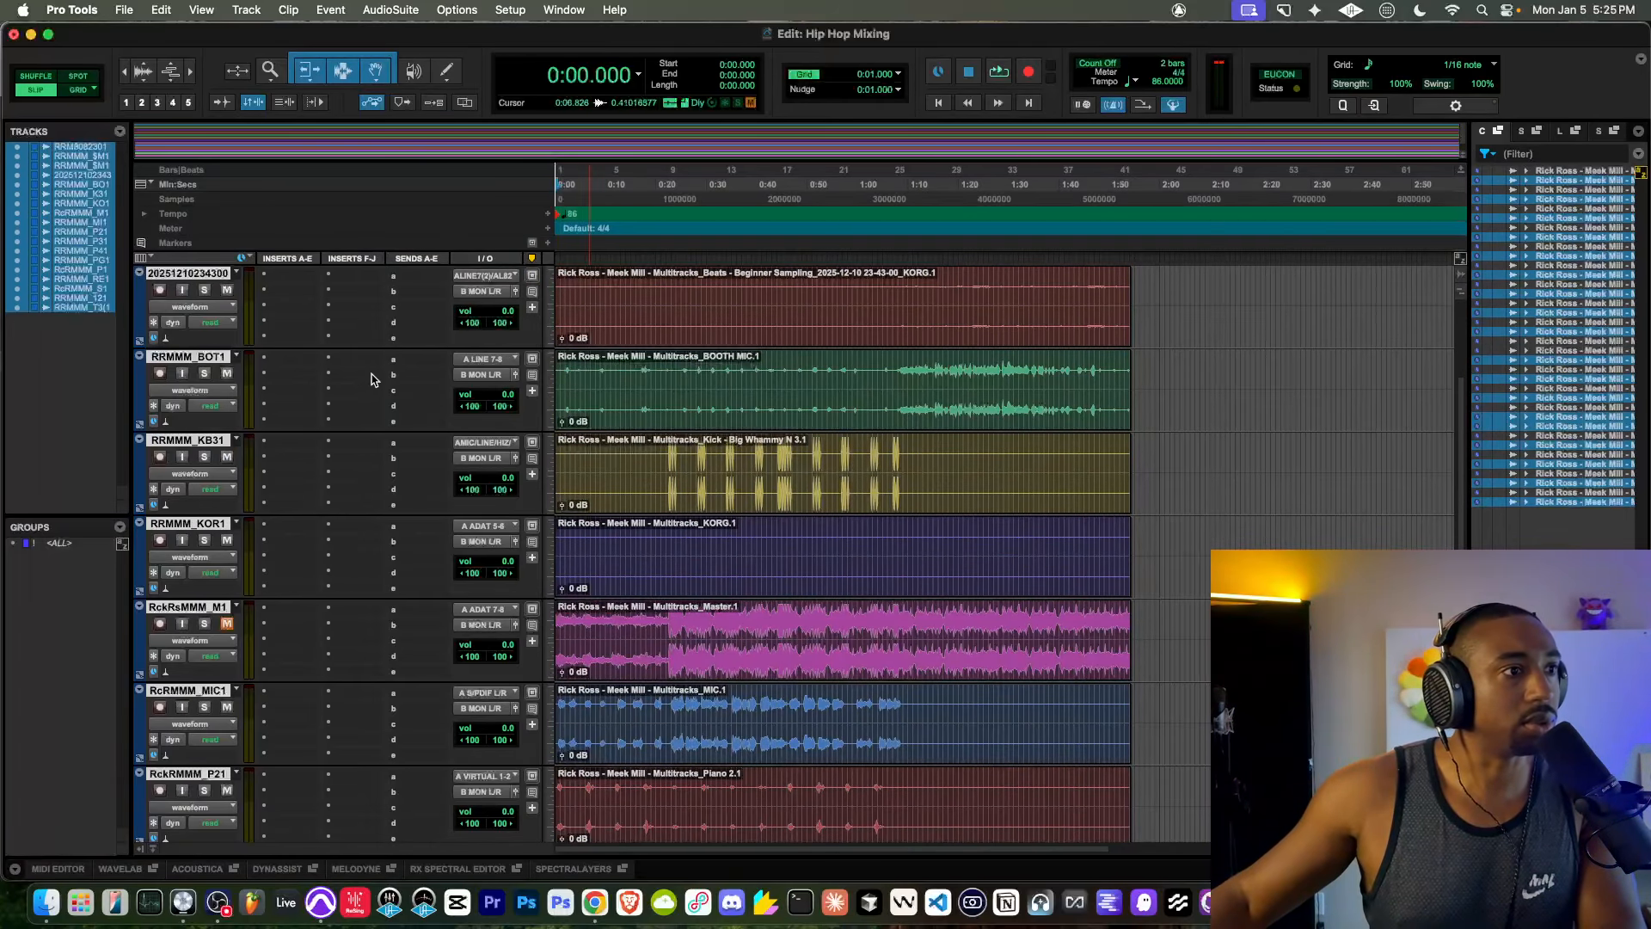
double_click(197, 356)
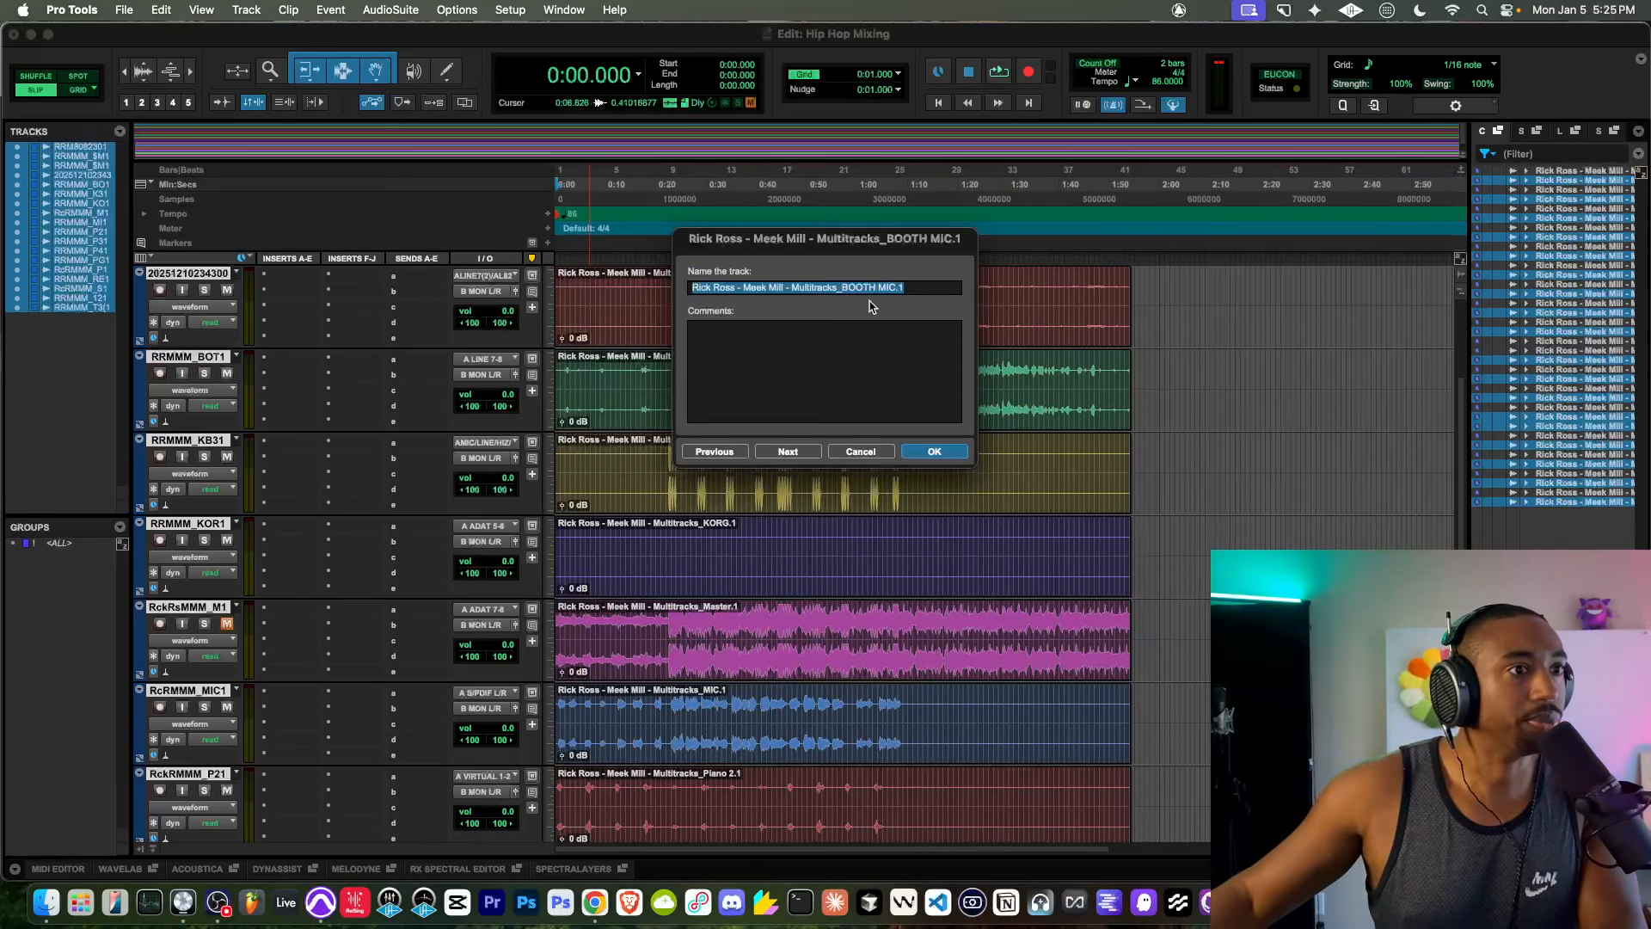
type("VO")
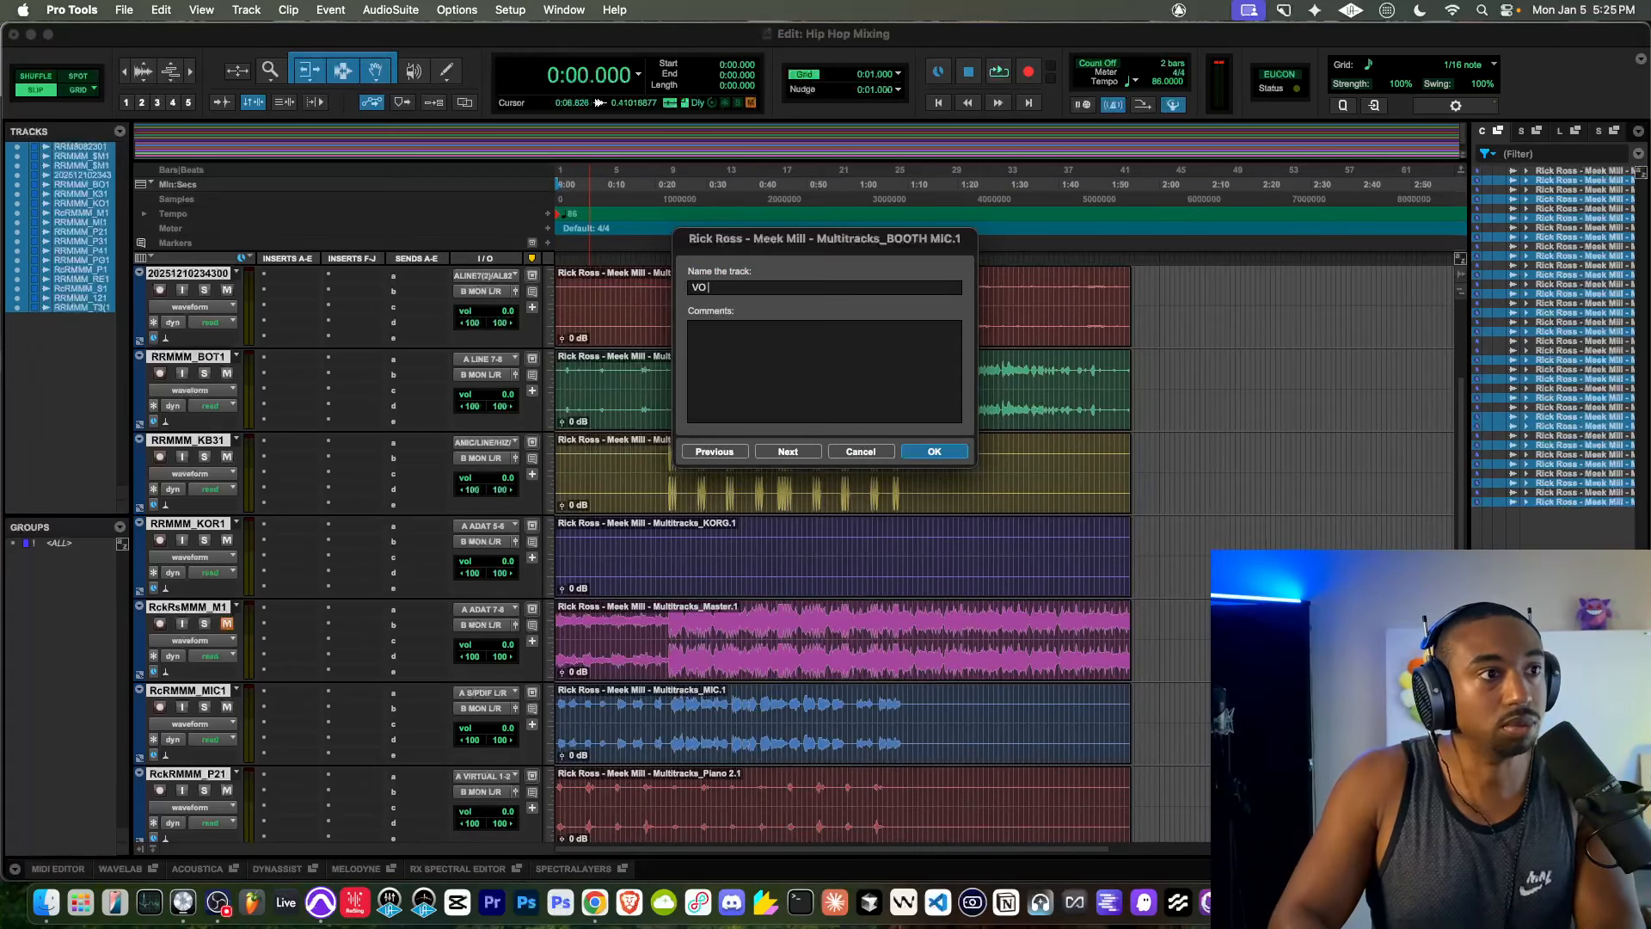
type("X 1")
key("Return")
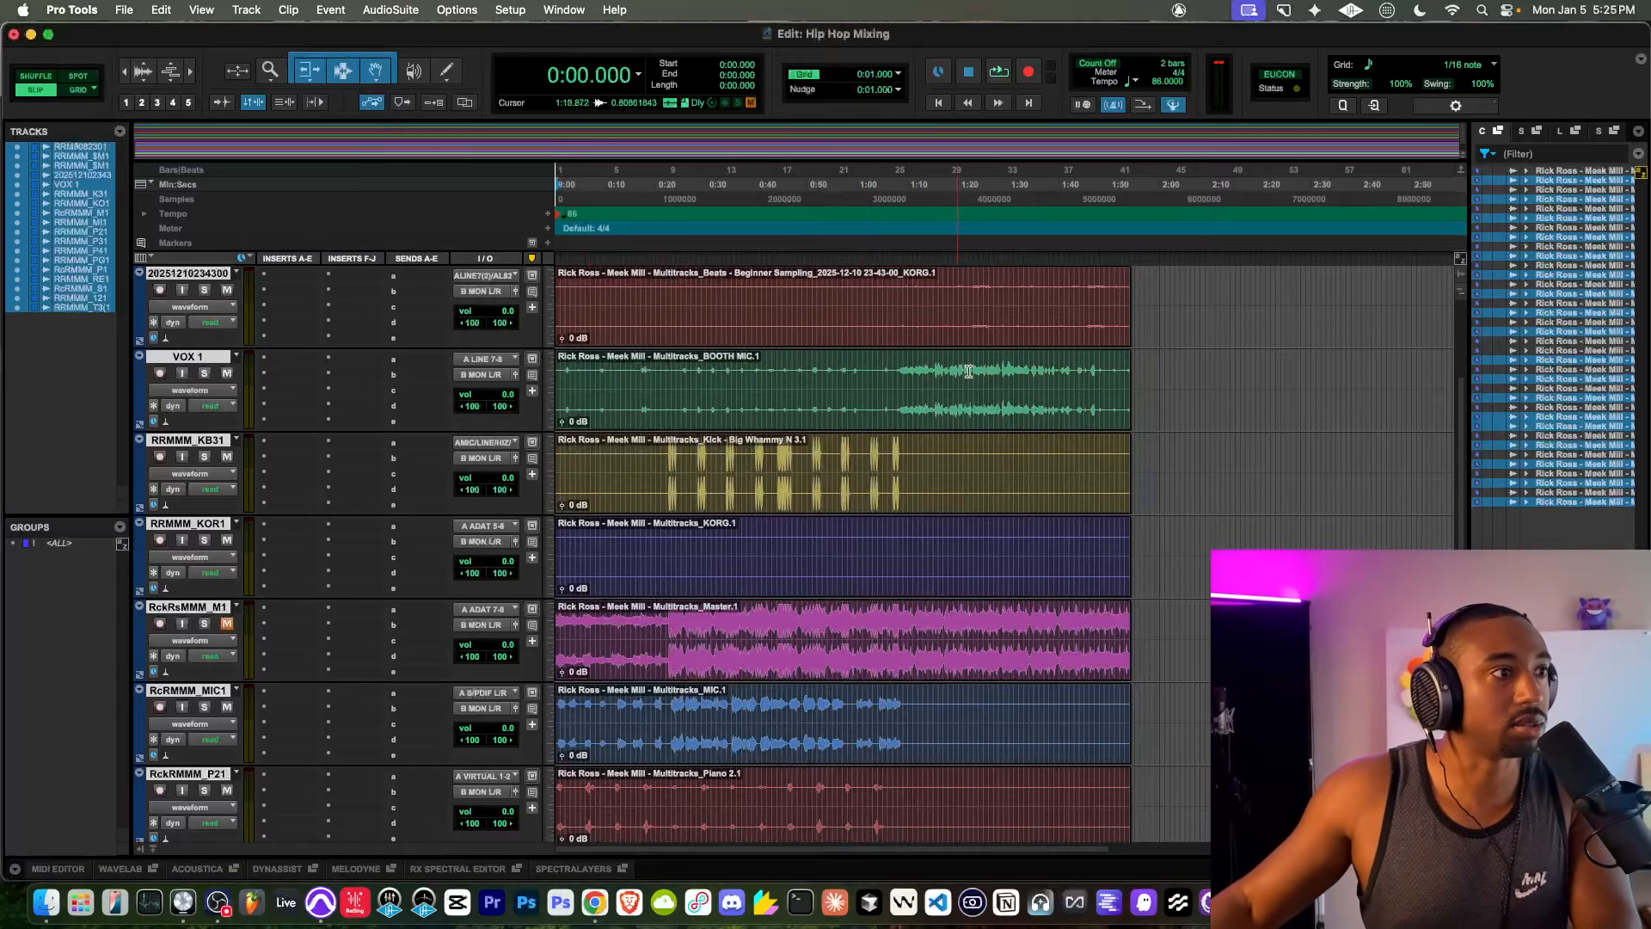
key("space")
key("space")
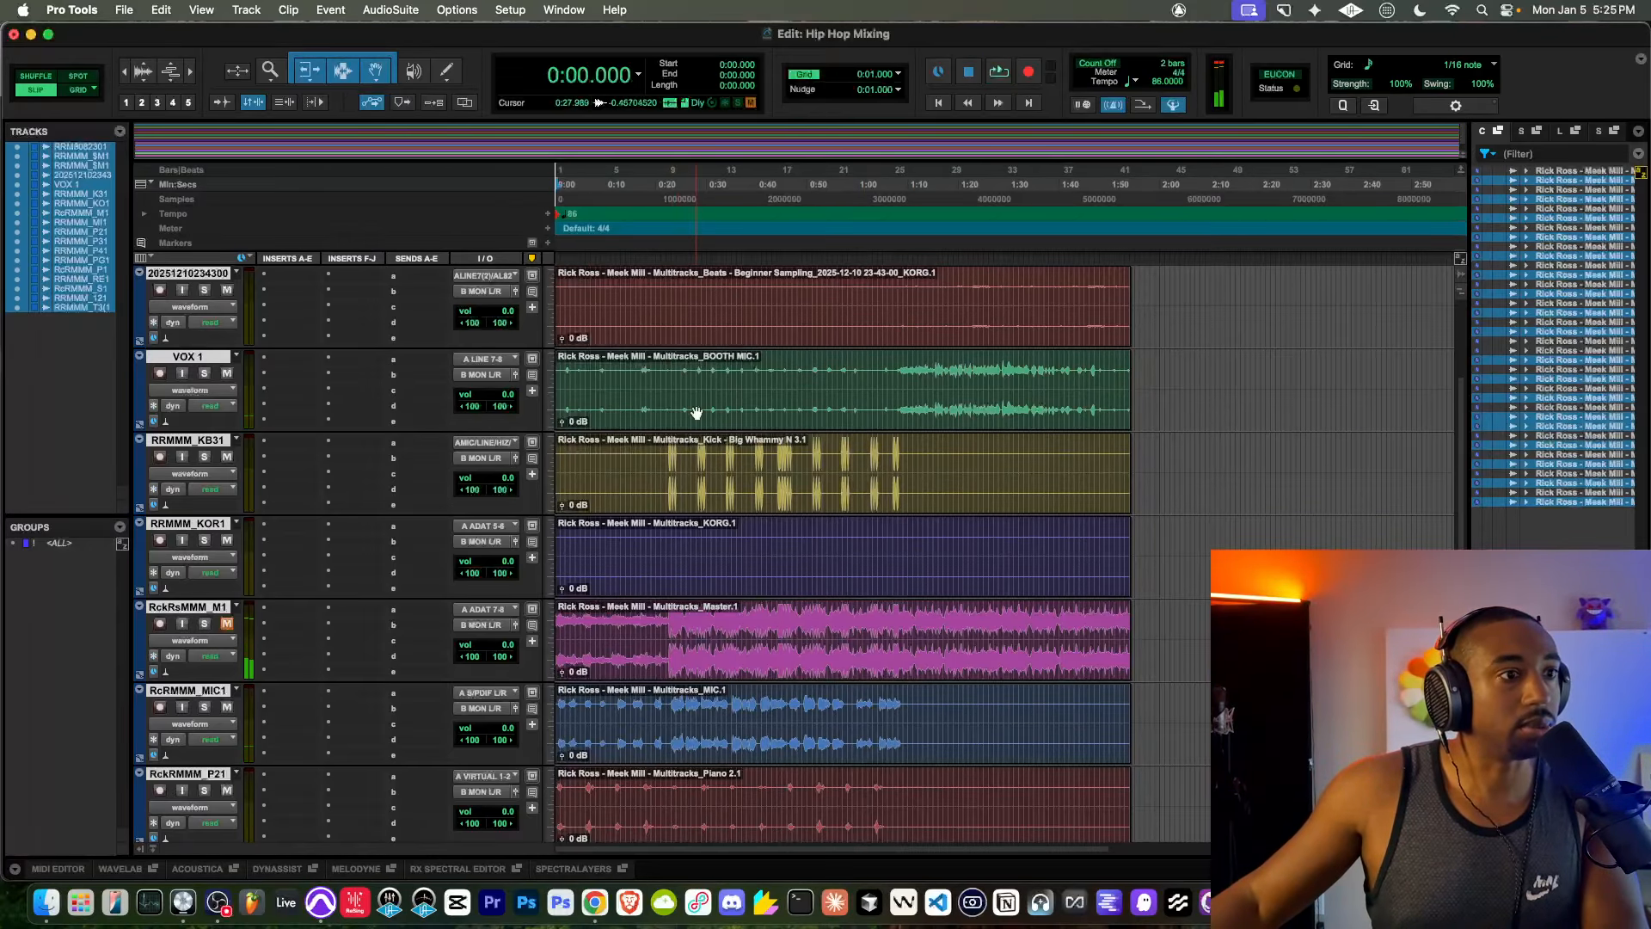
Step: Rename the MIC track as VOX 2
scroll(697, 412, "down", 4)
scroll(696, 412, "up", 1)
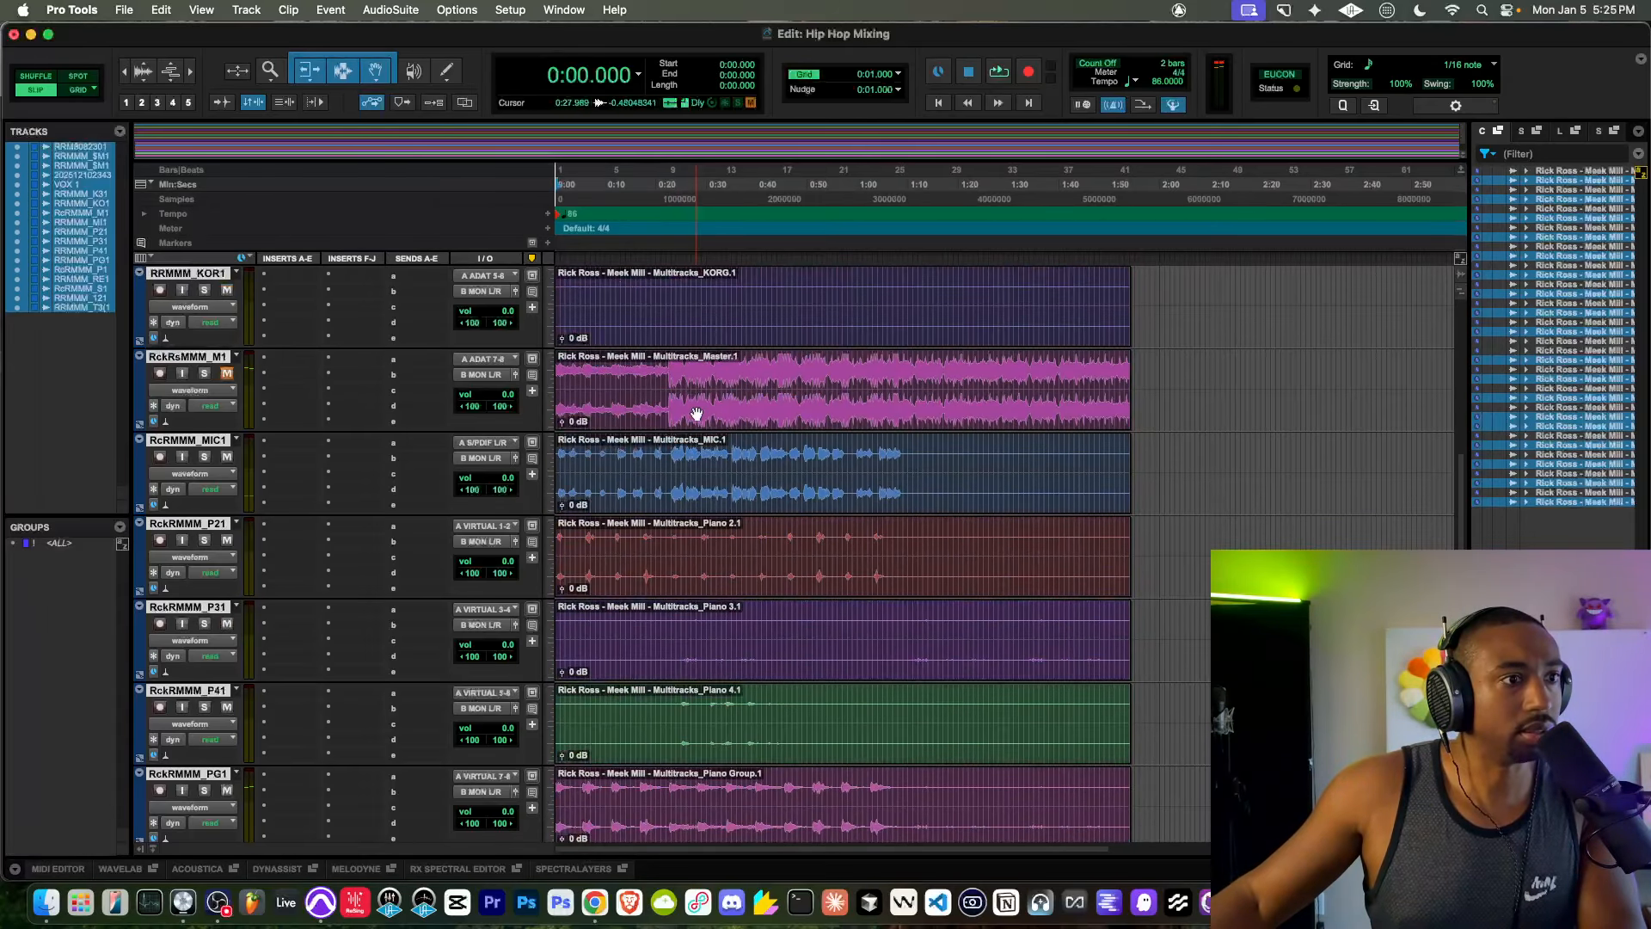
double_click(192, 445)
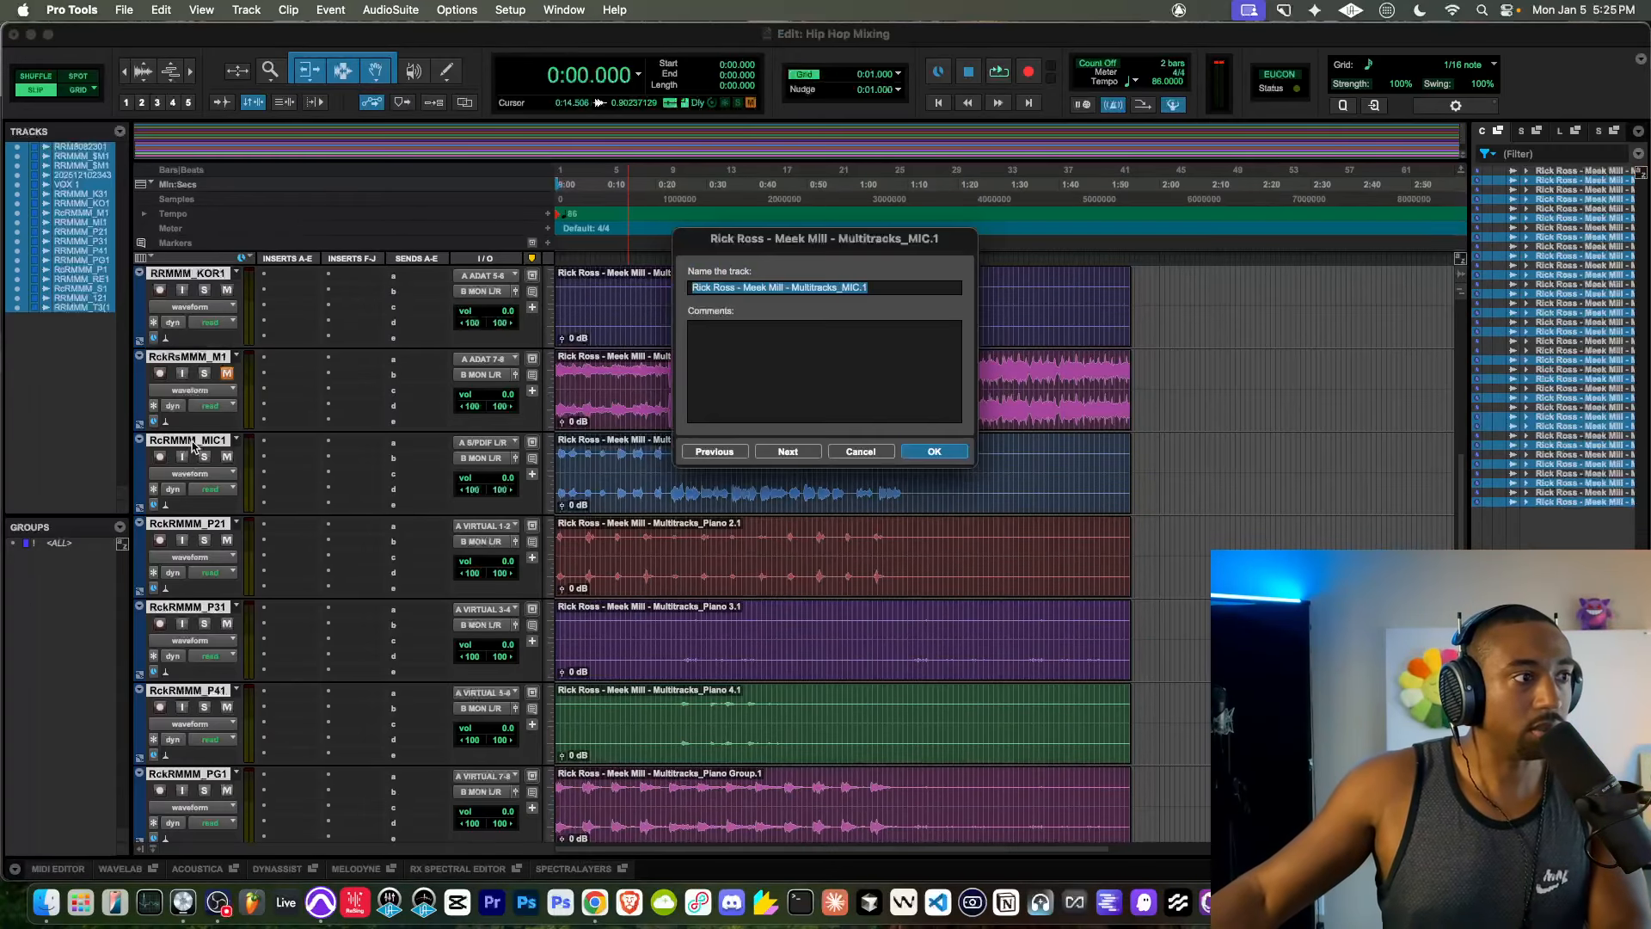
type("VOX 2")
key("Return")
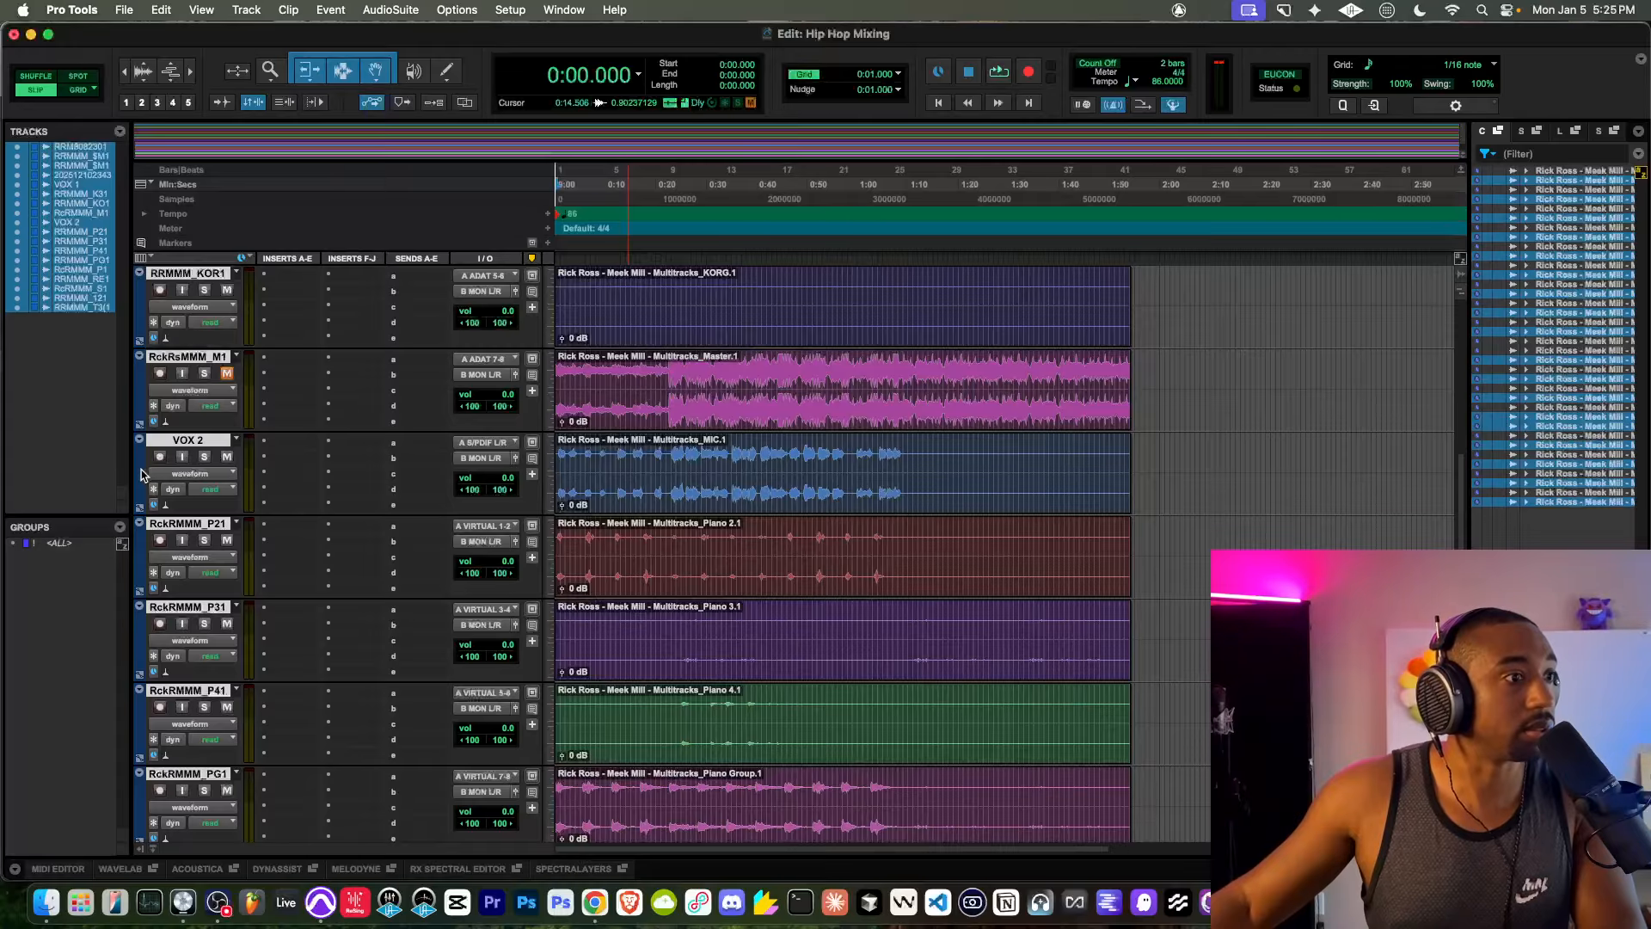
Step: Move the VOX 1 and VOX 2 tracks into a new stereo routing folder named Vocals with a Samples time base
left_click(68, 222)
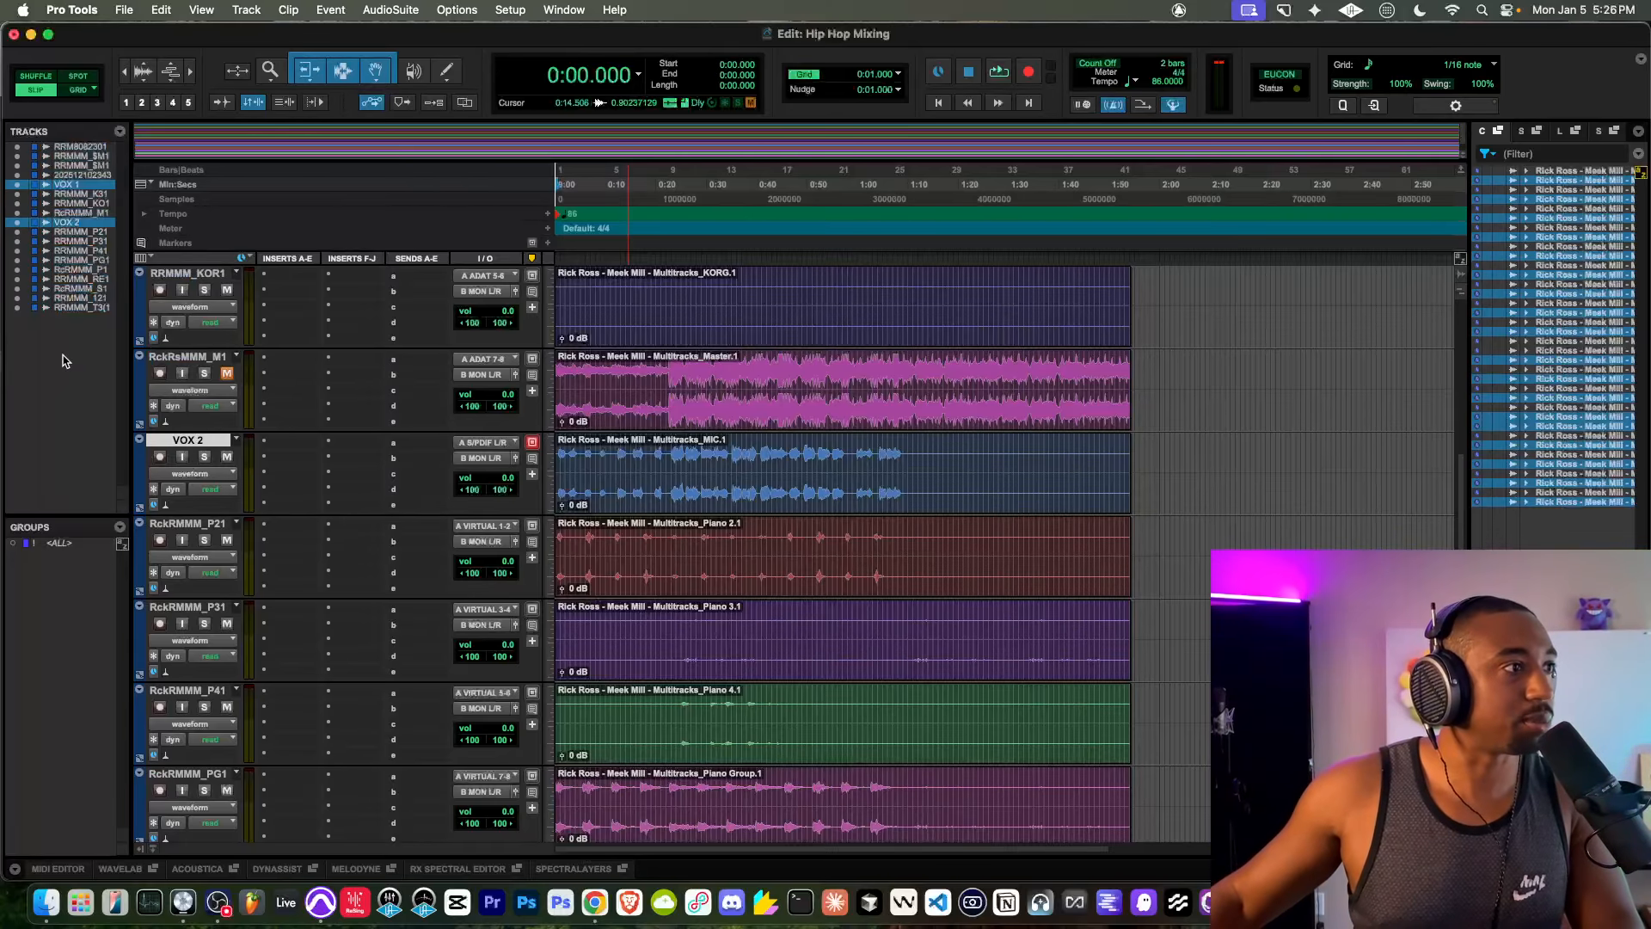
right_click(77, 222)
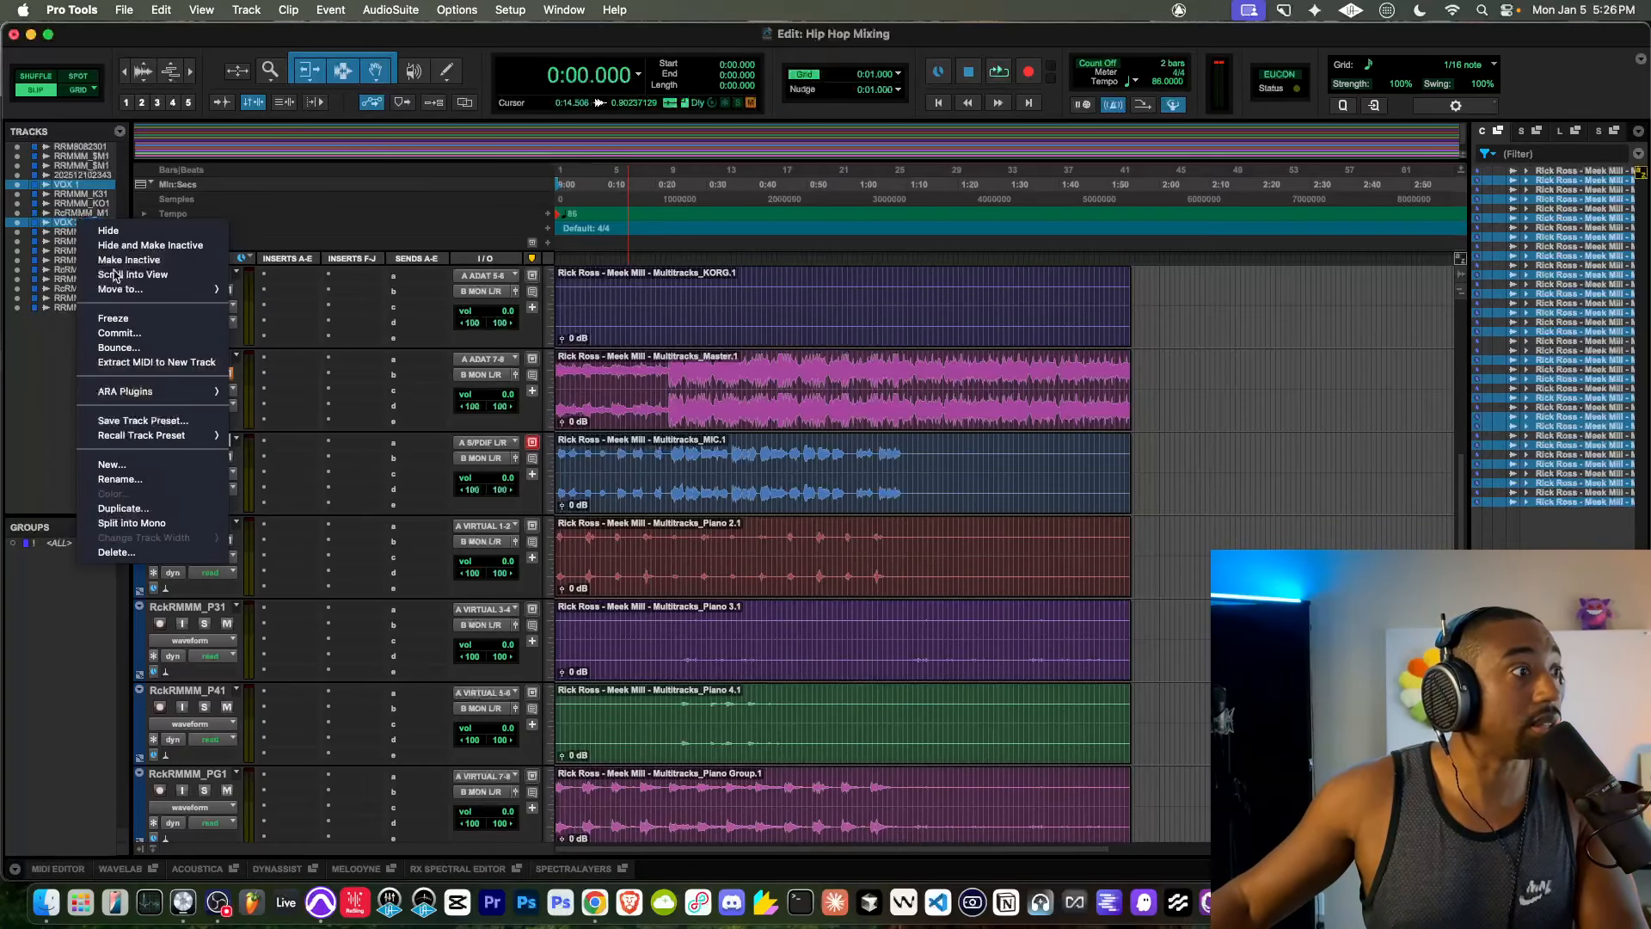
mouse_move(141, 292)
left_click(291, 296)
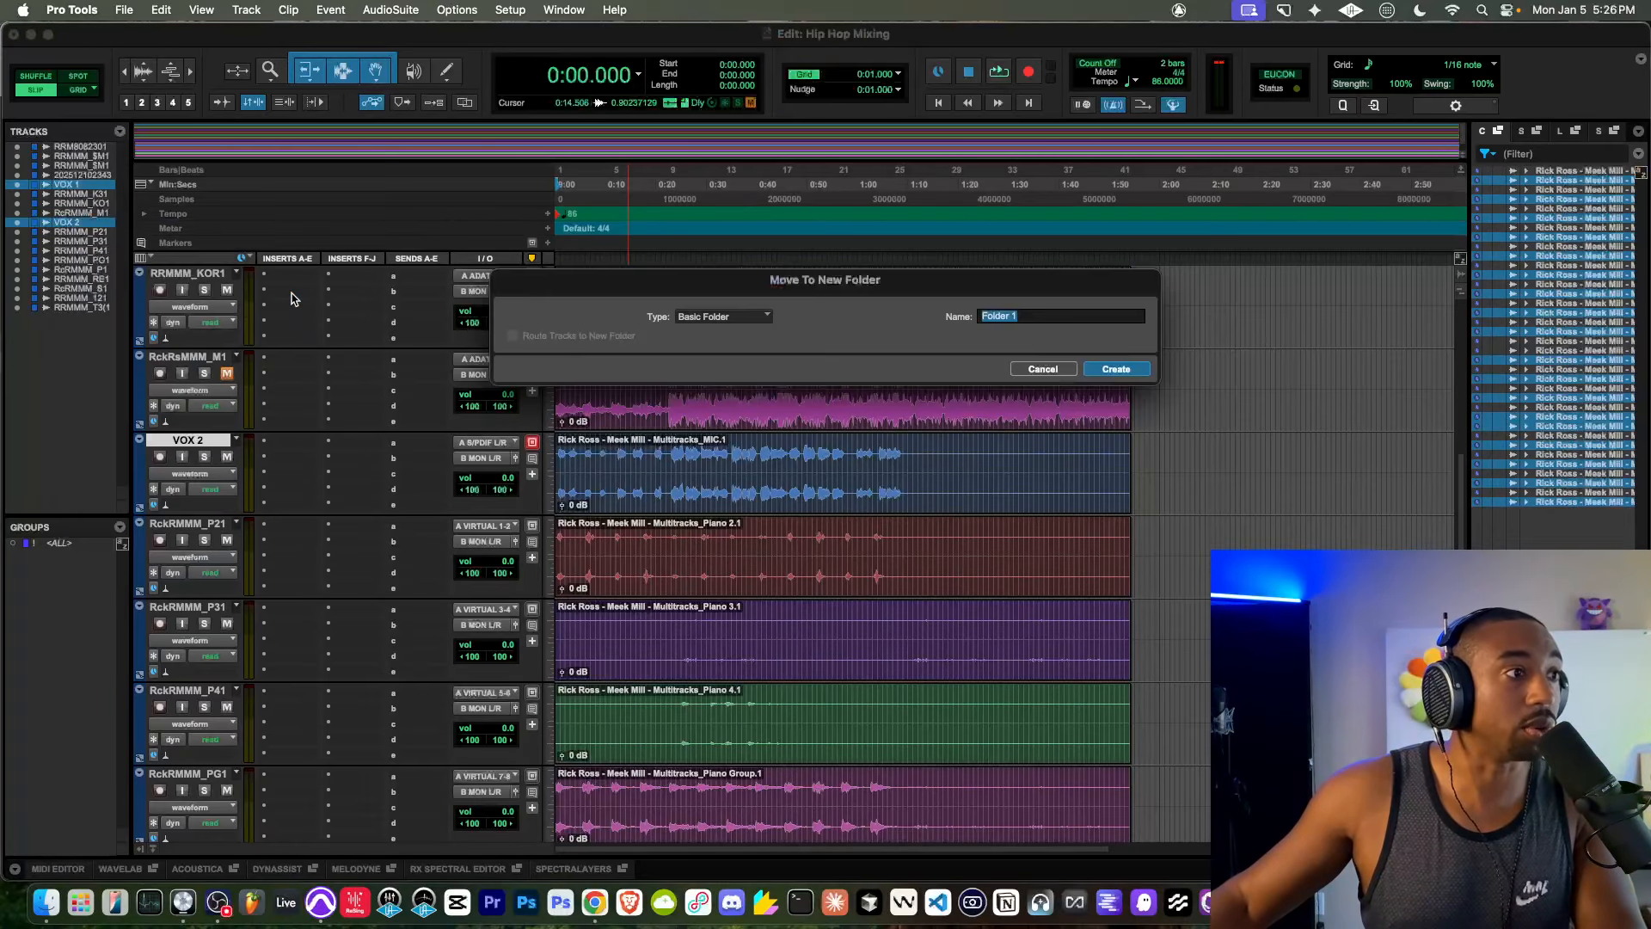
left_click(743, 318)
left_click(731, 303)
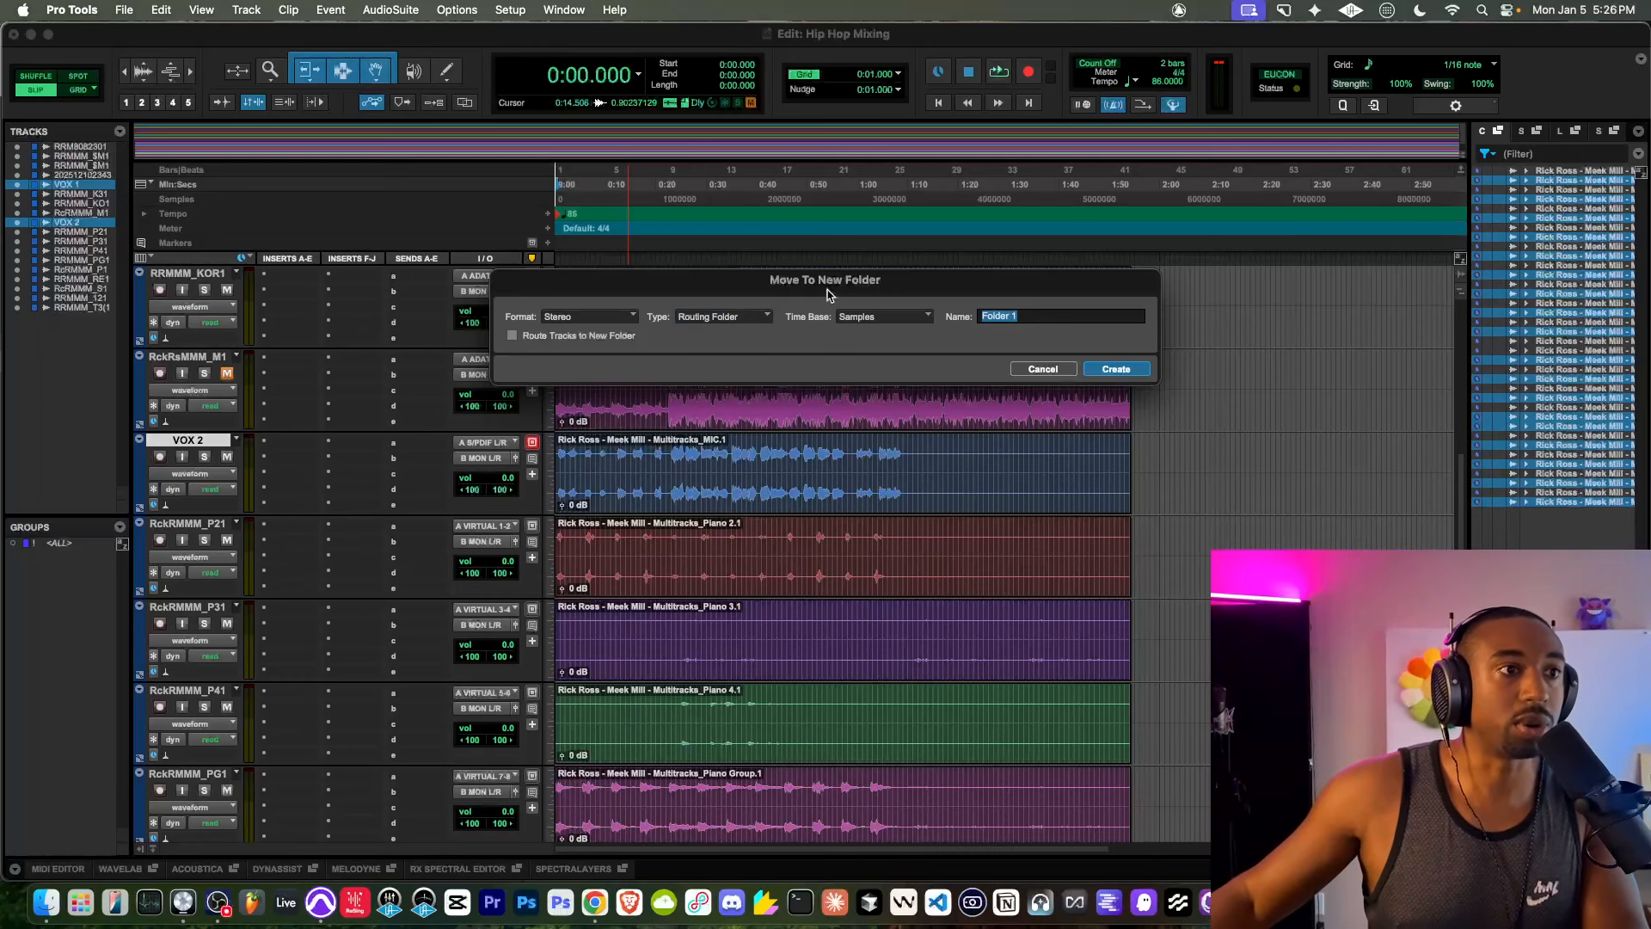
left_click_drag(831, 290, 651, 275)
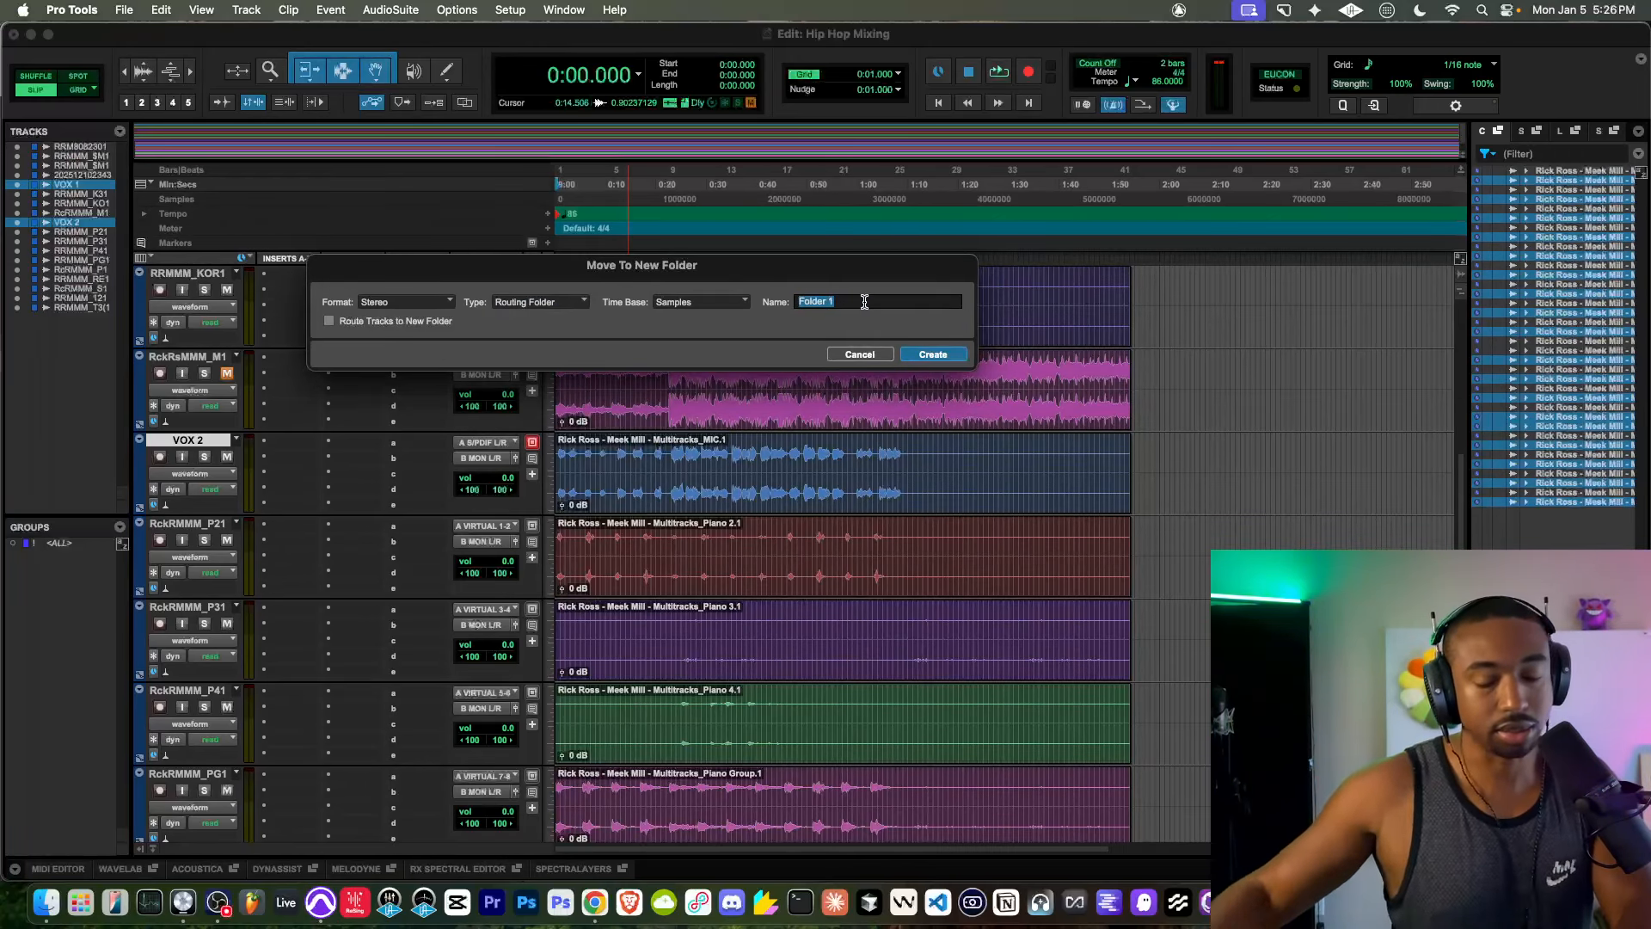
type("Vocals")
key("Return")
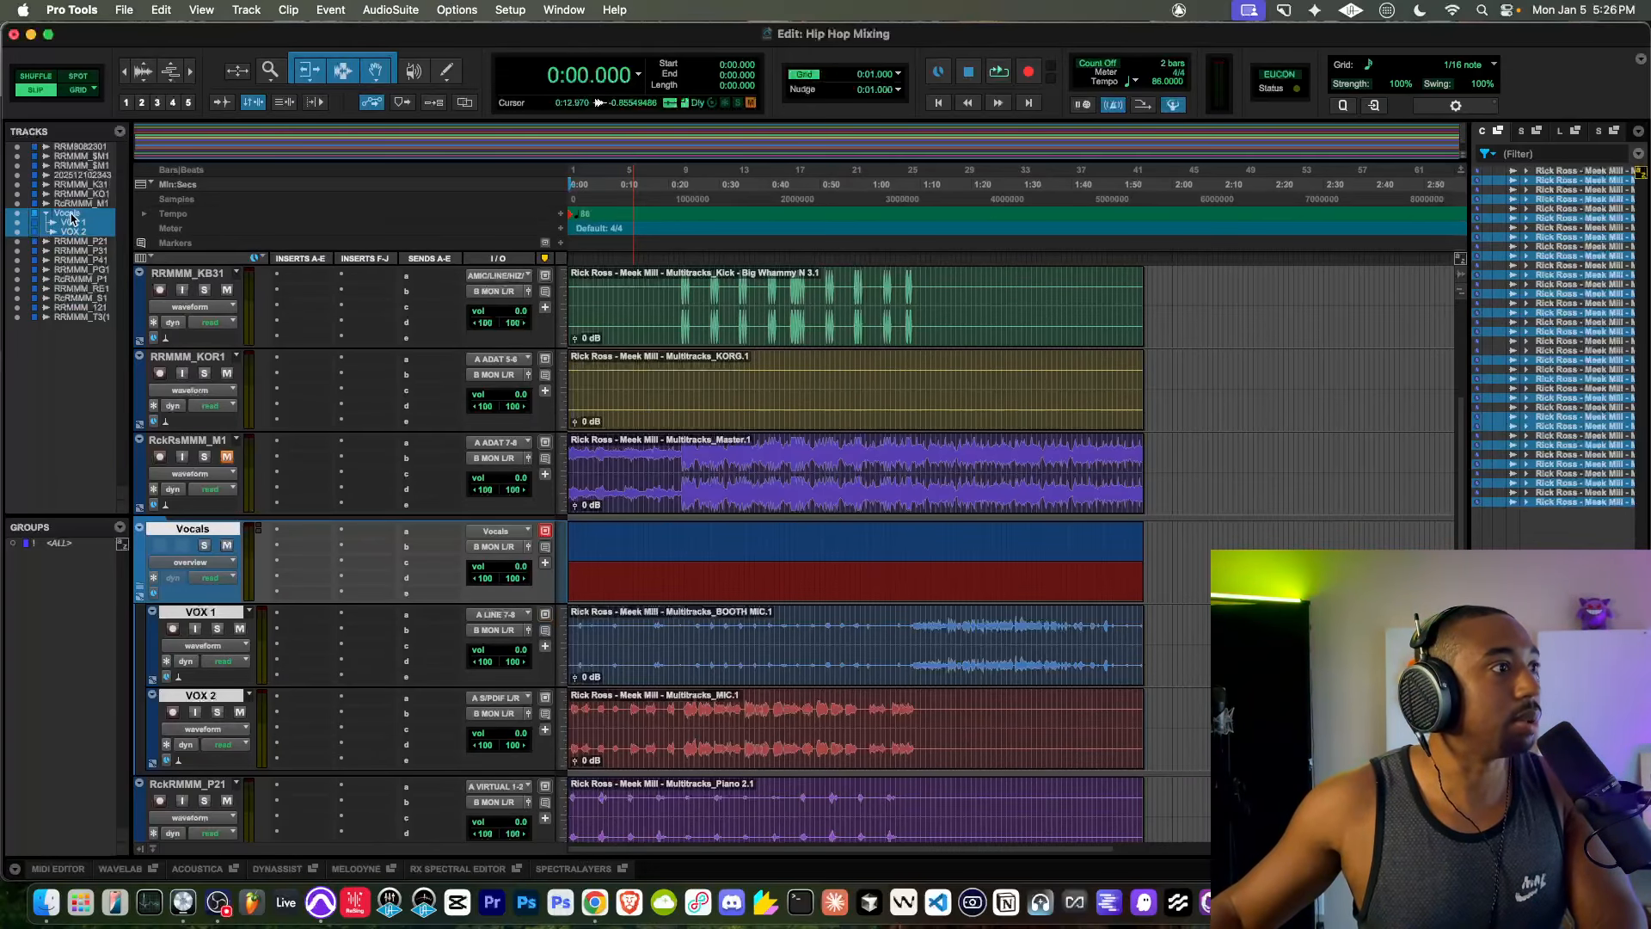
Step: Move the Vocals folder to the beginning of the track order and play the session briefly from the start
left_click_drag(69, 148, 72, 151)
key("space")
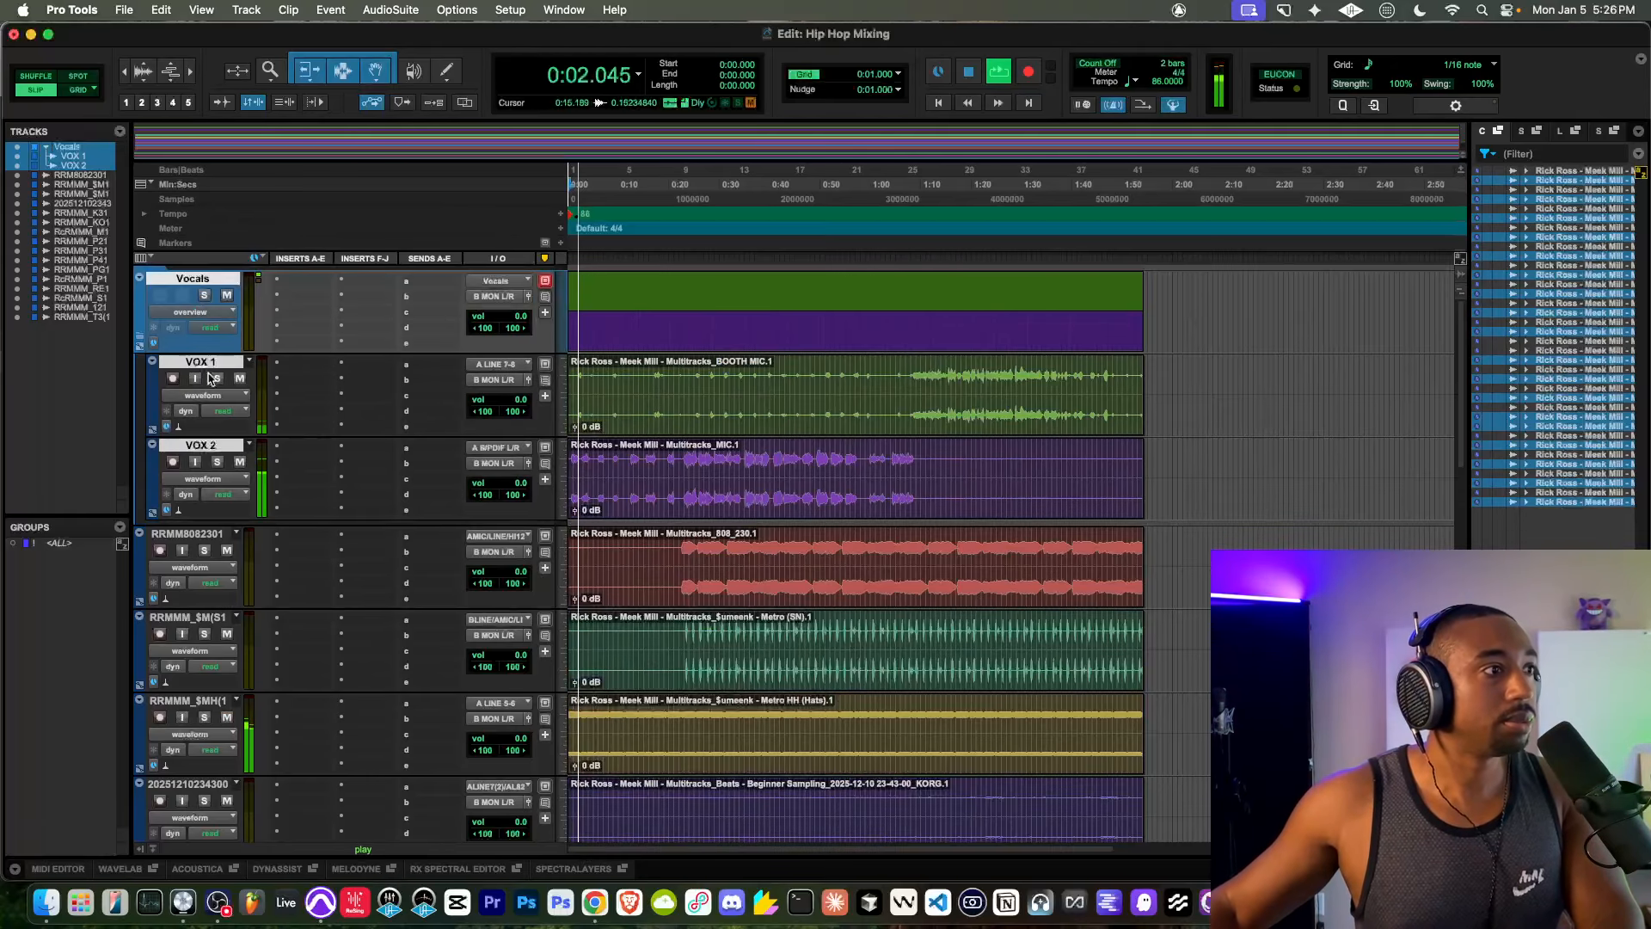
key("space")
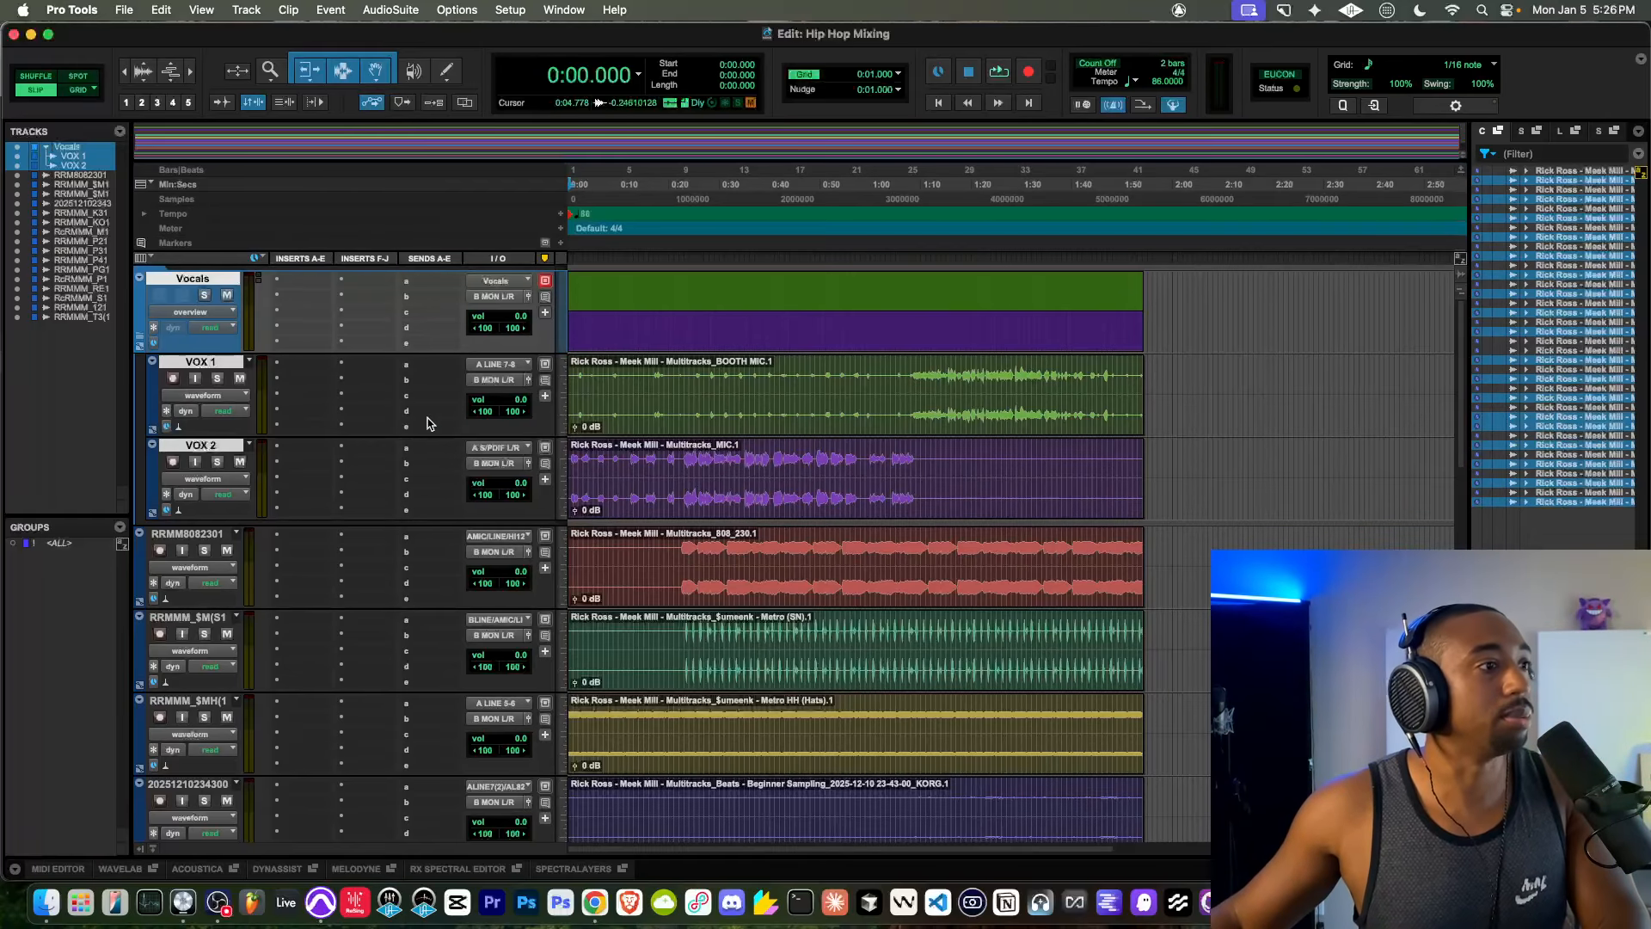
Step: Select the 808 track and audition the session from about 0:26, where the beat comes in
key("space")
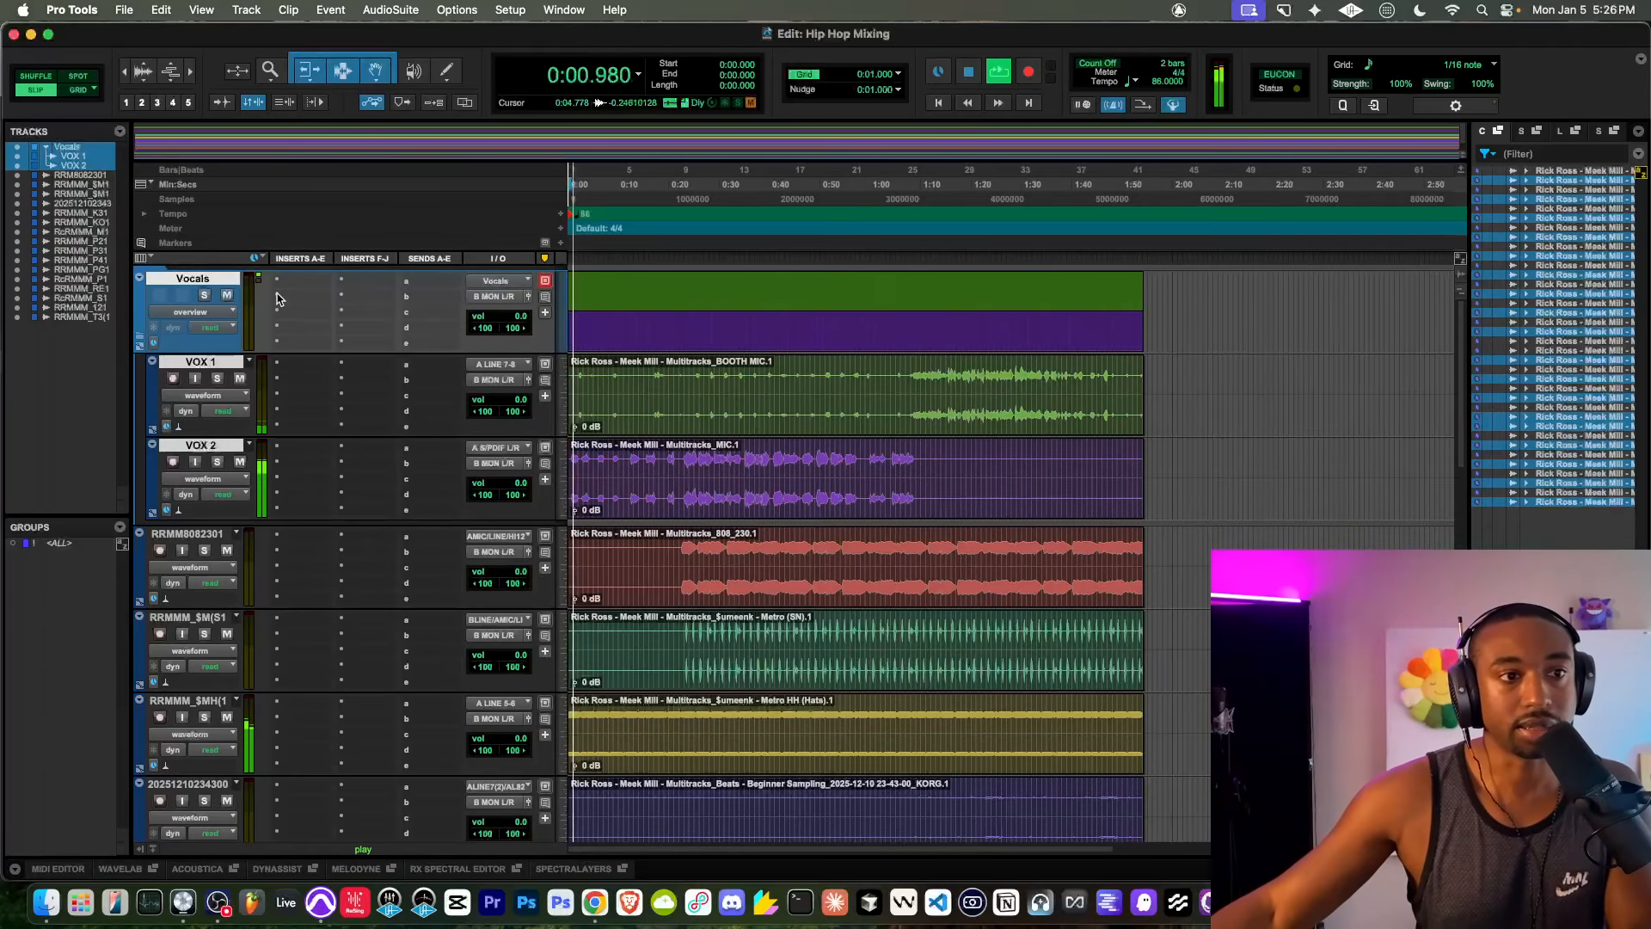
left_click(700, 463)
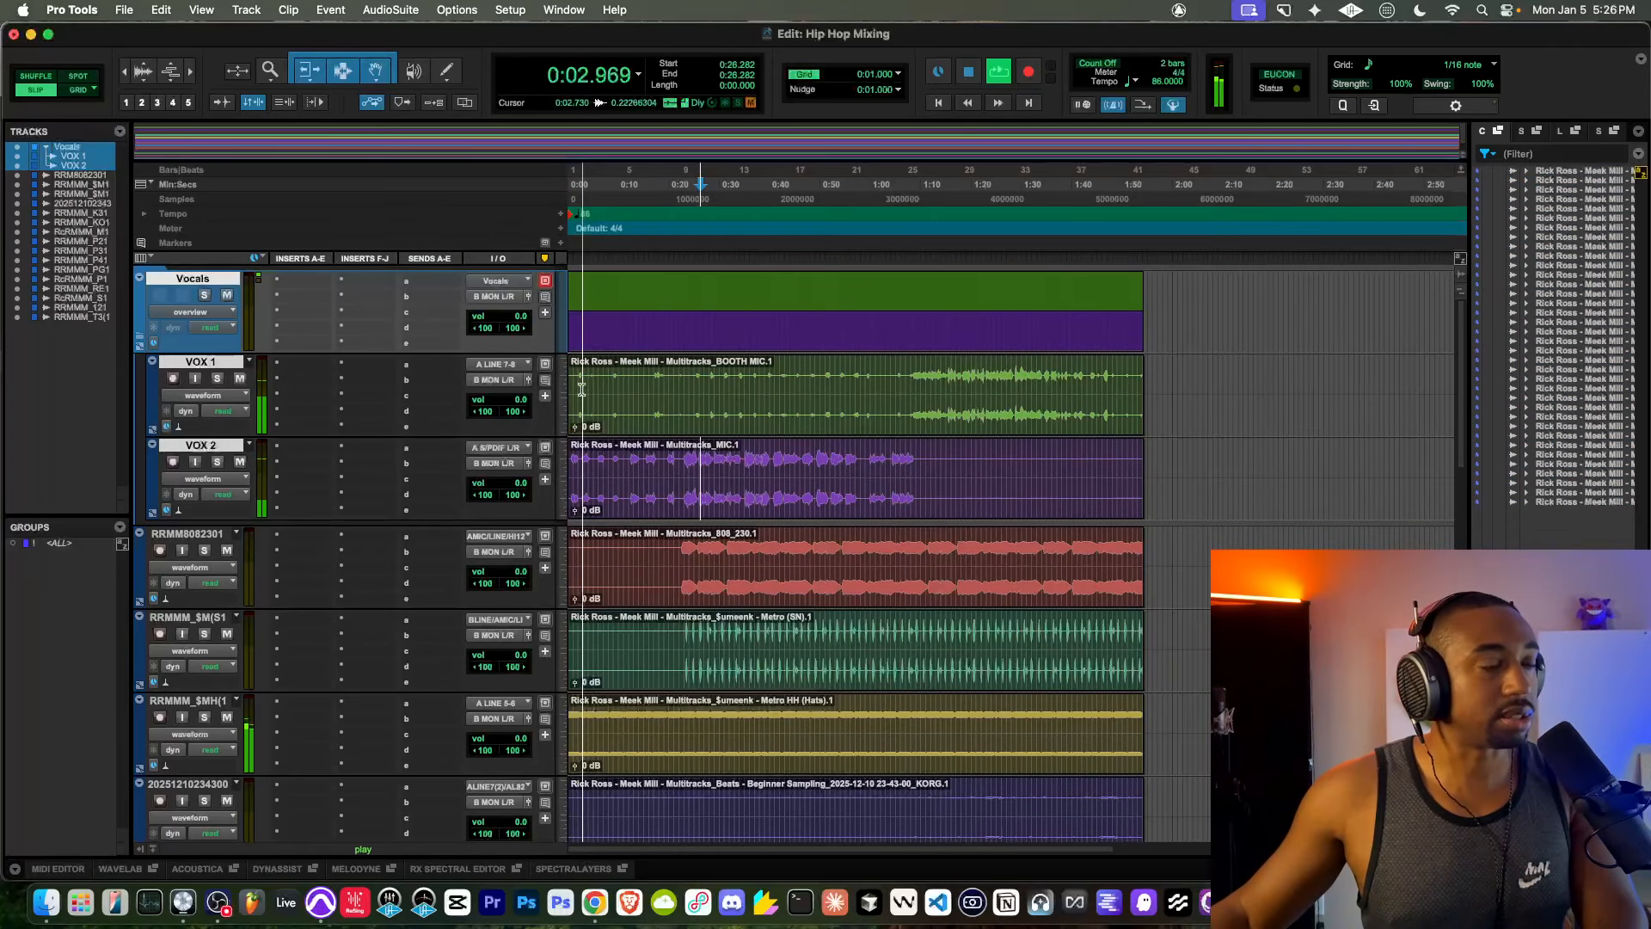
key("space")
left_click(82, 177)
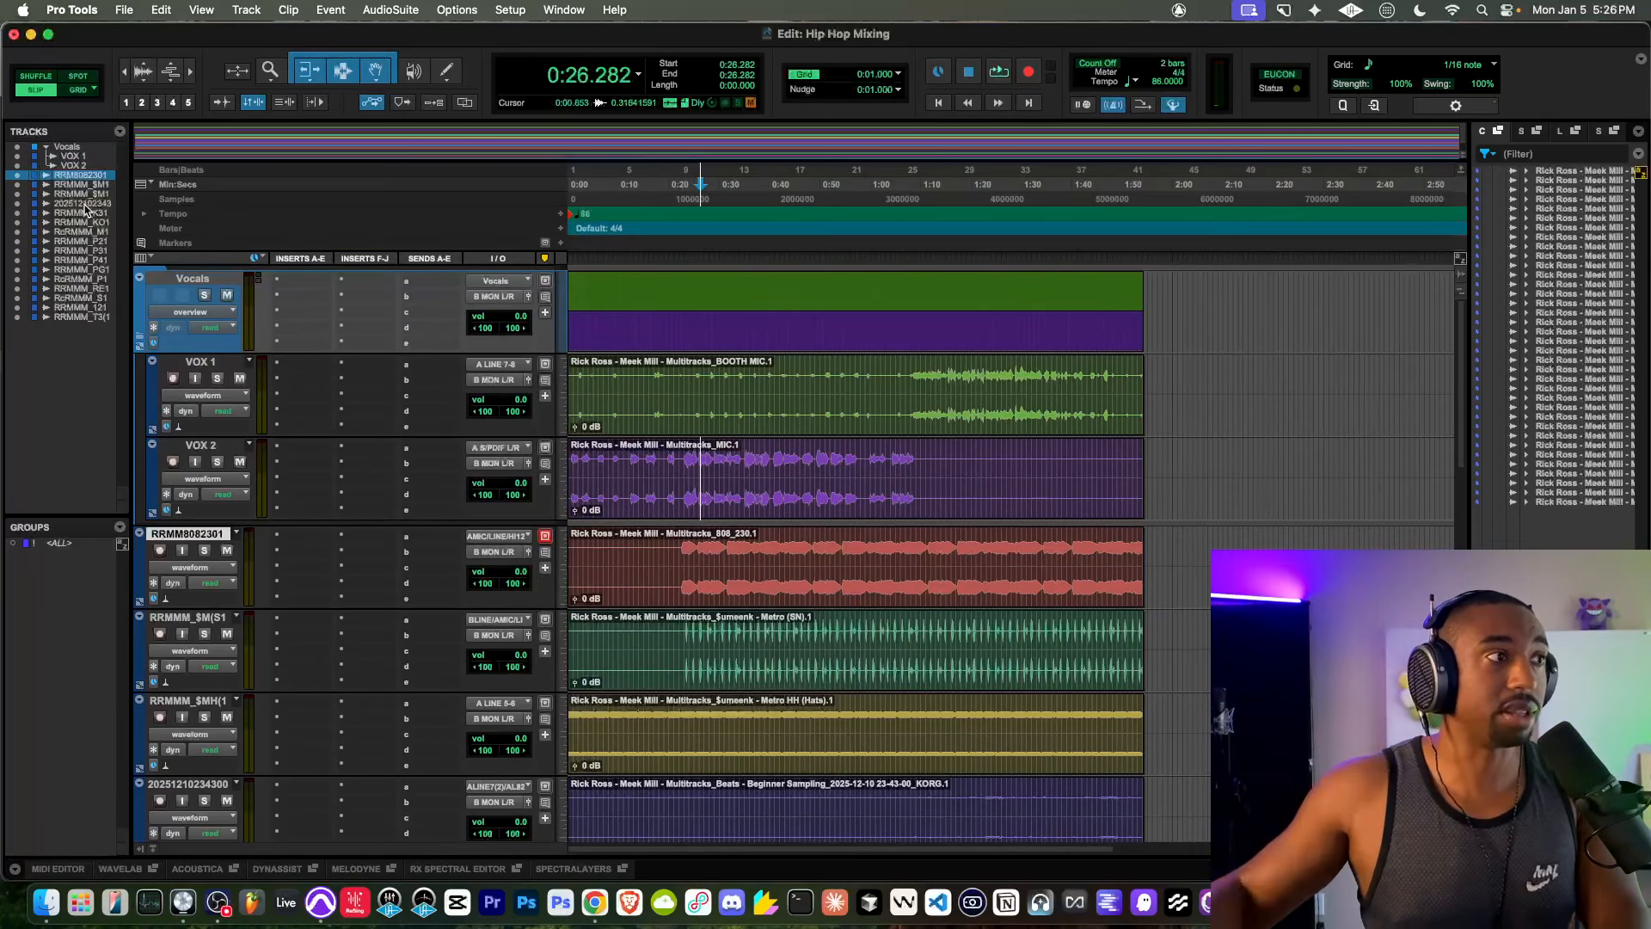
key("space")
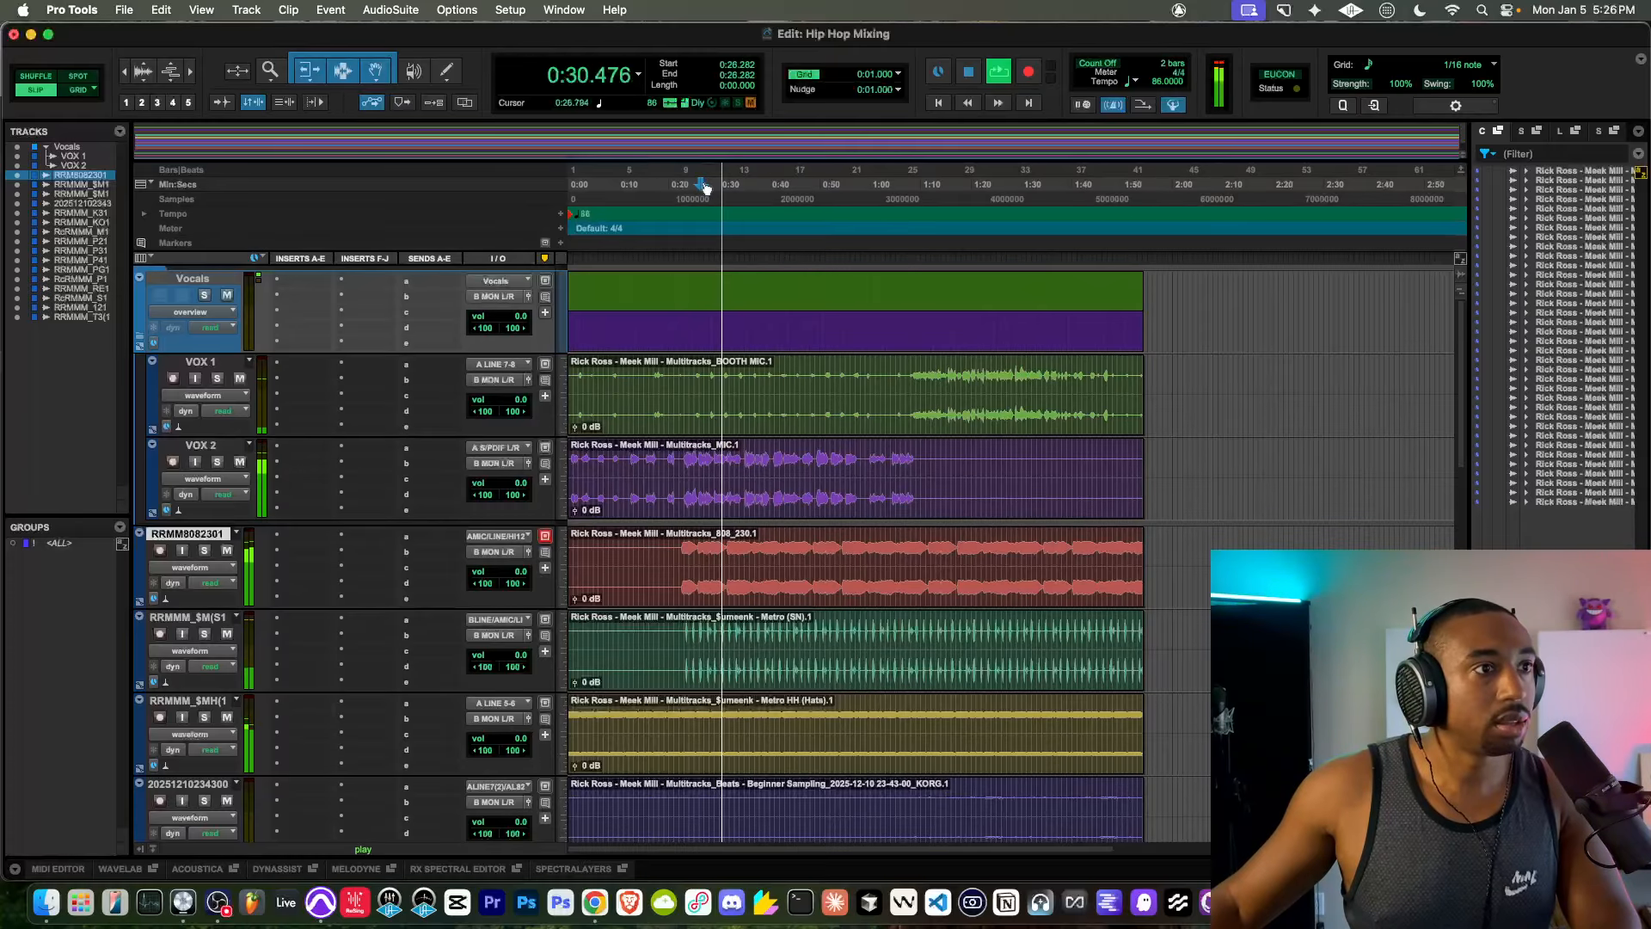
Step: Select the range from about 0:22 to 0:56 across all tracks and audition it
key("space")
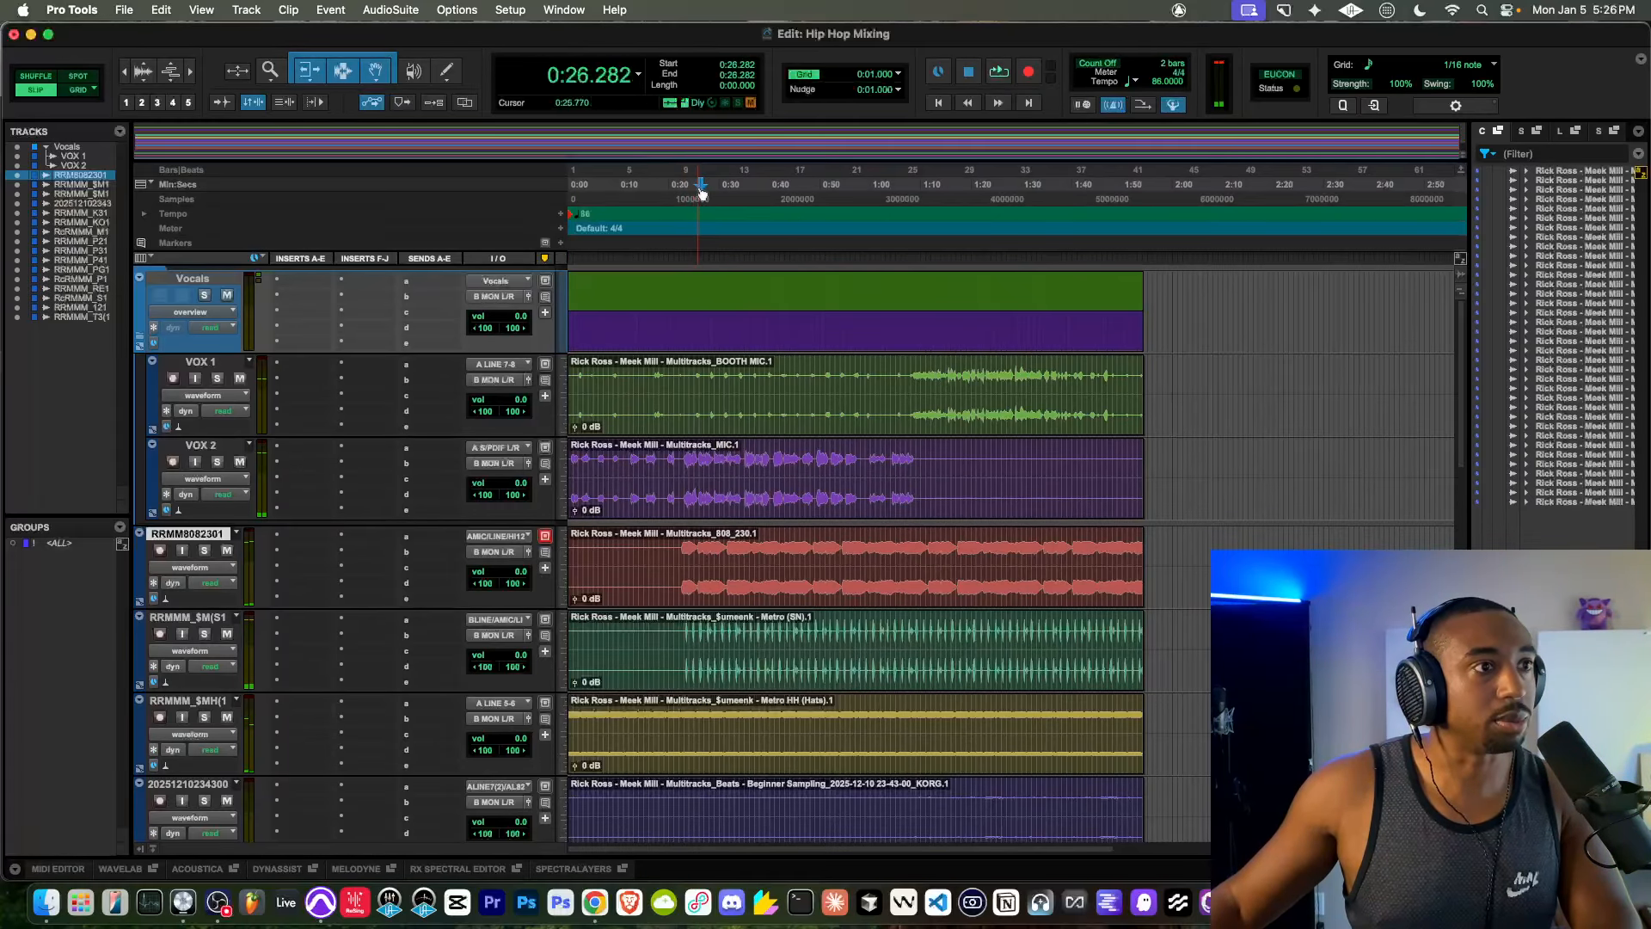
left_click(680, 188)
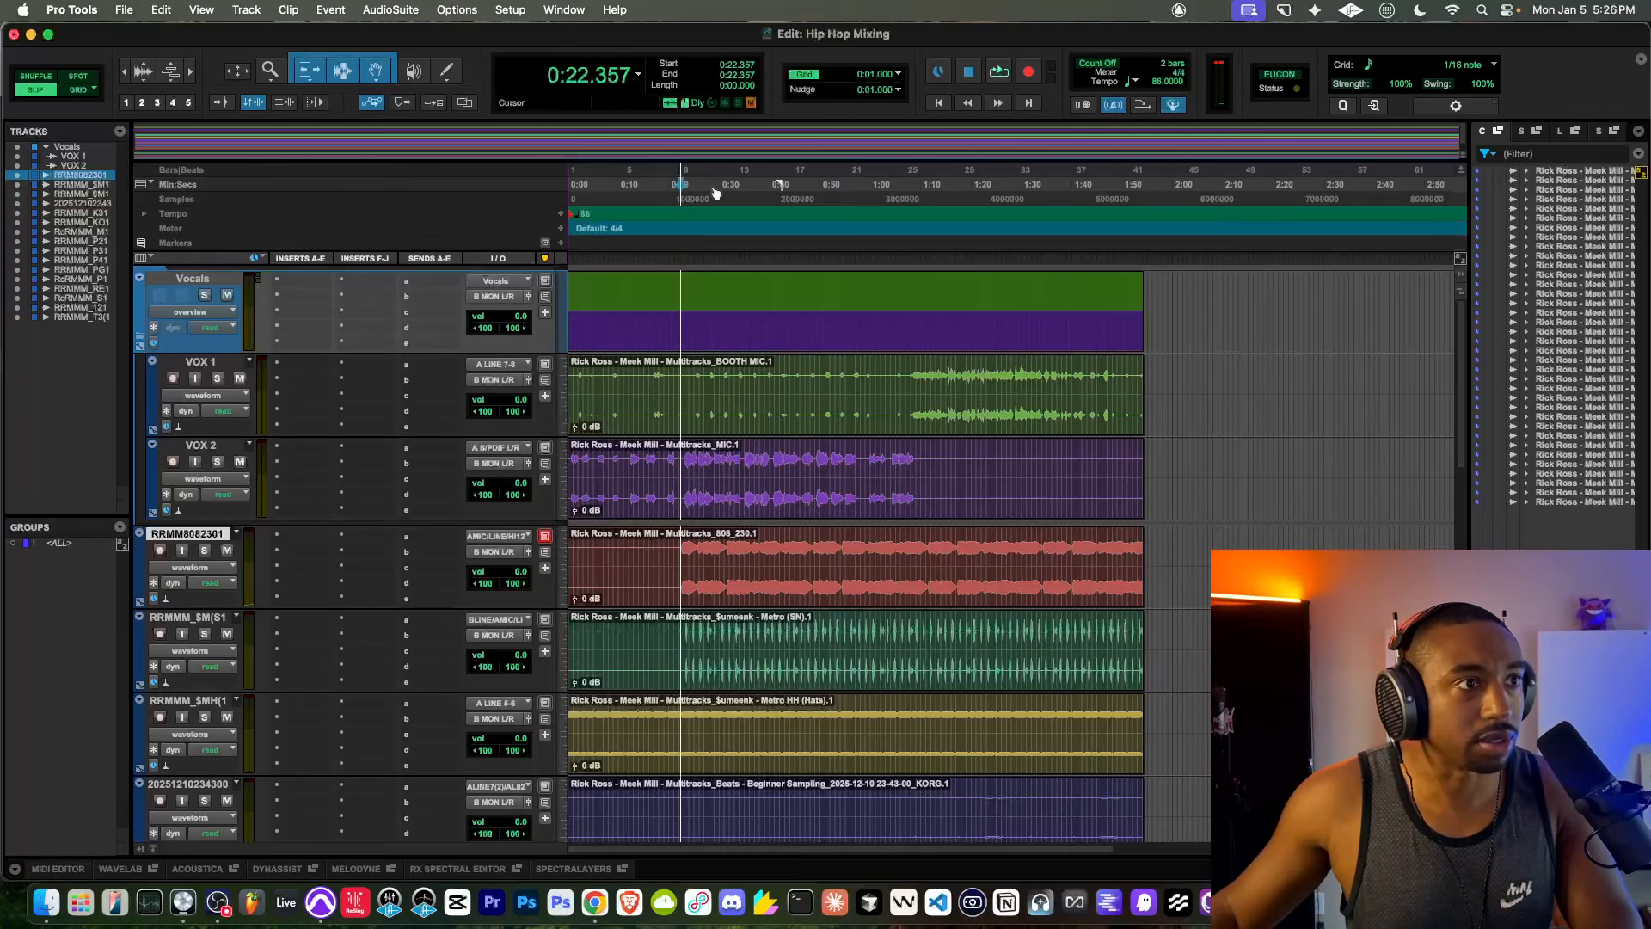
key("space")
left_click_drag(682, 190, 856, 206)
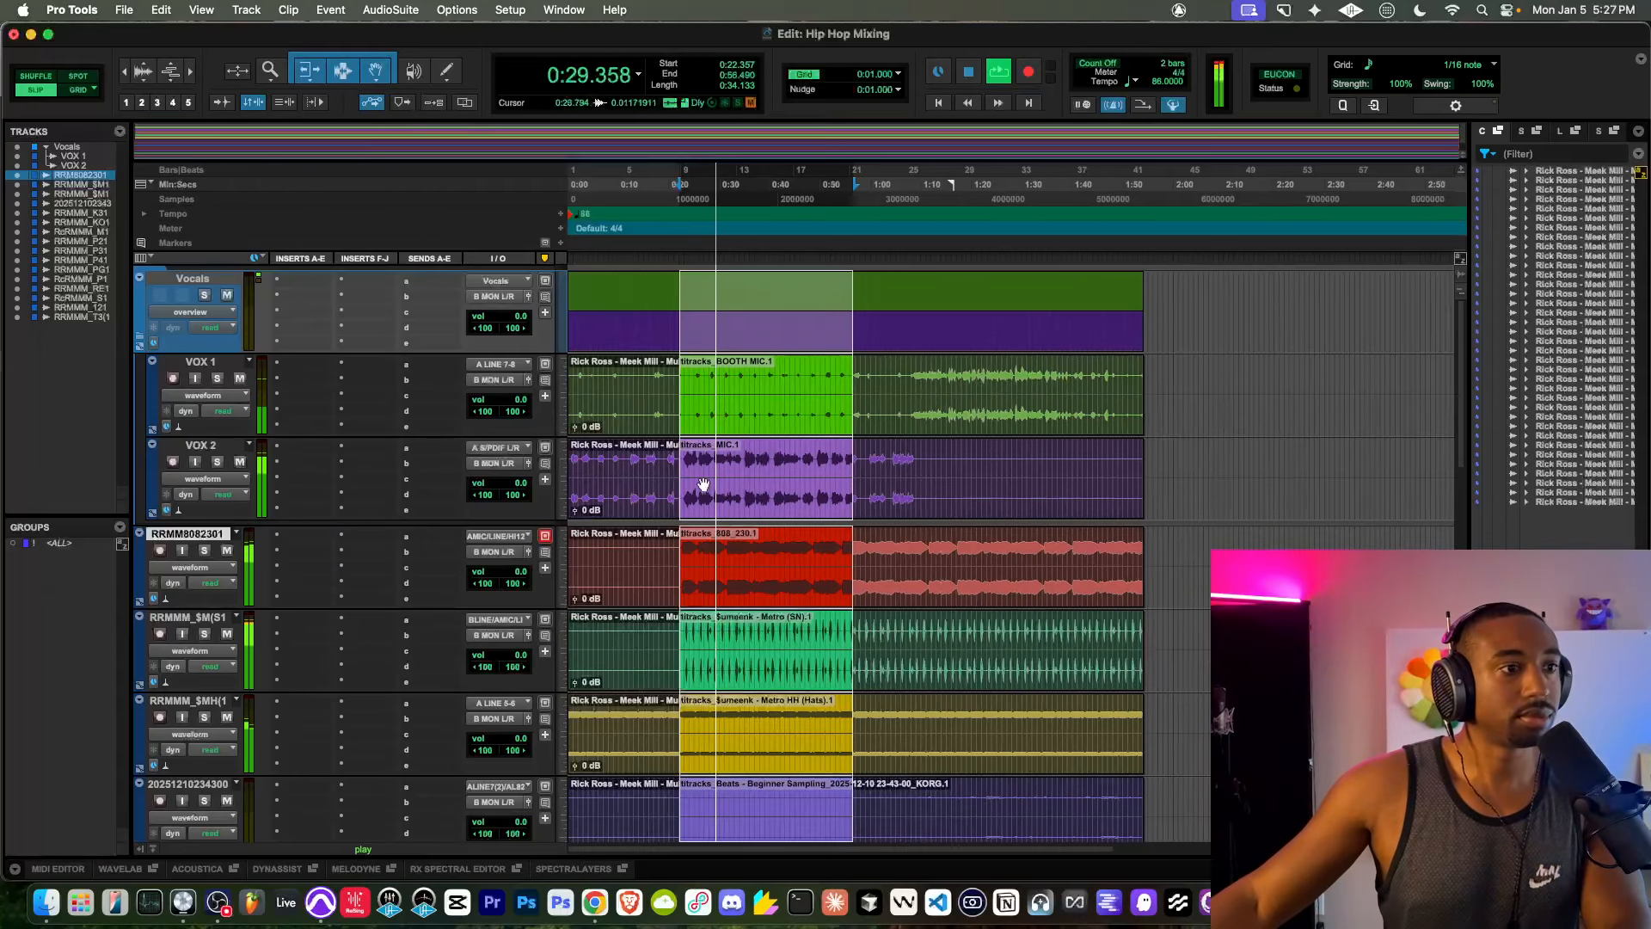
scroll(677, 457, "up", 5)
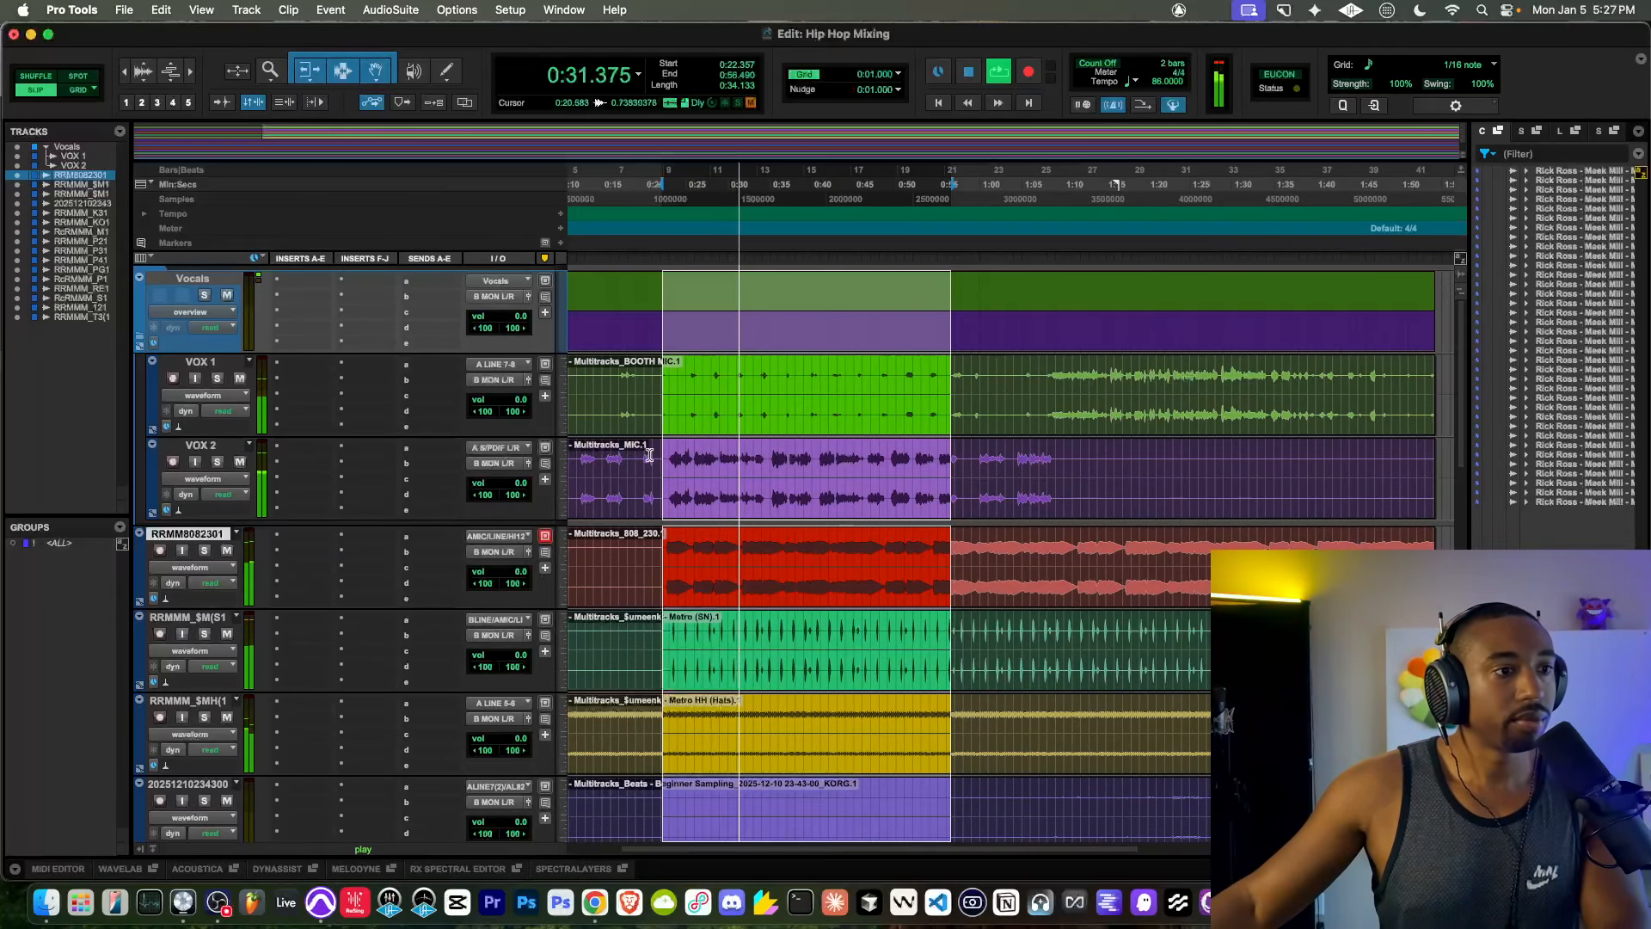
key("space")
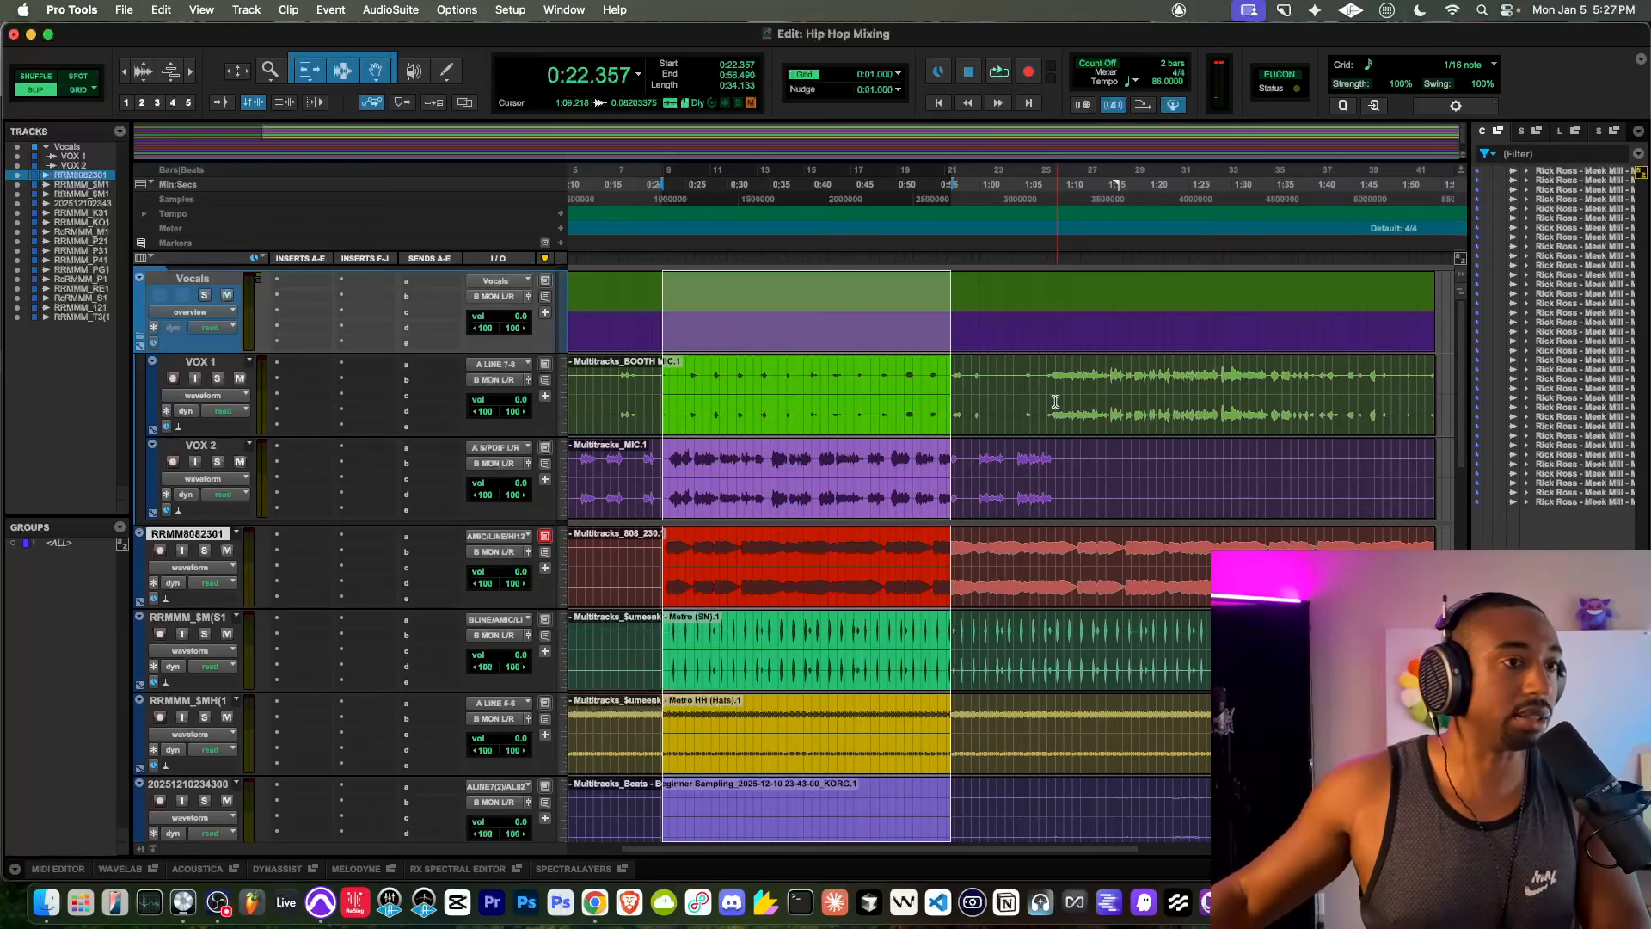
Step: Insert the Dyn3 Expander/Gate (mono) plug-in in the first insert slot of VOX 2
left_click(291, 452)
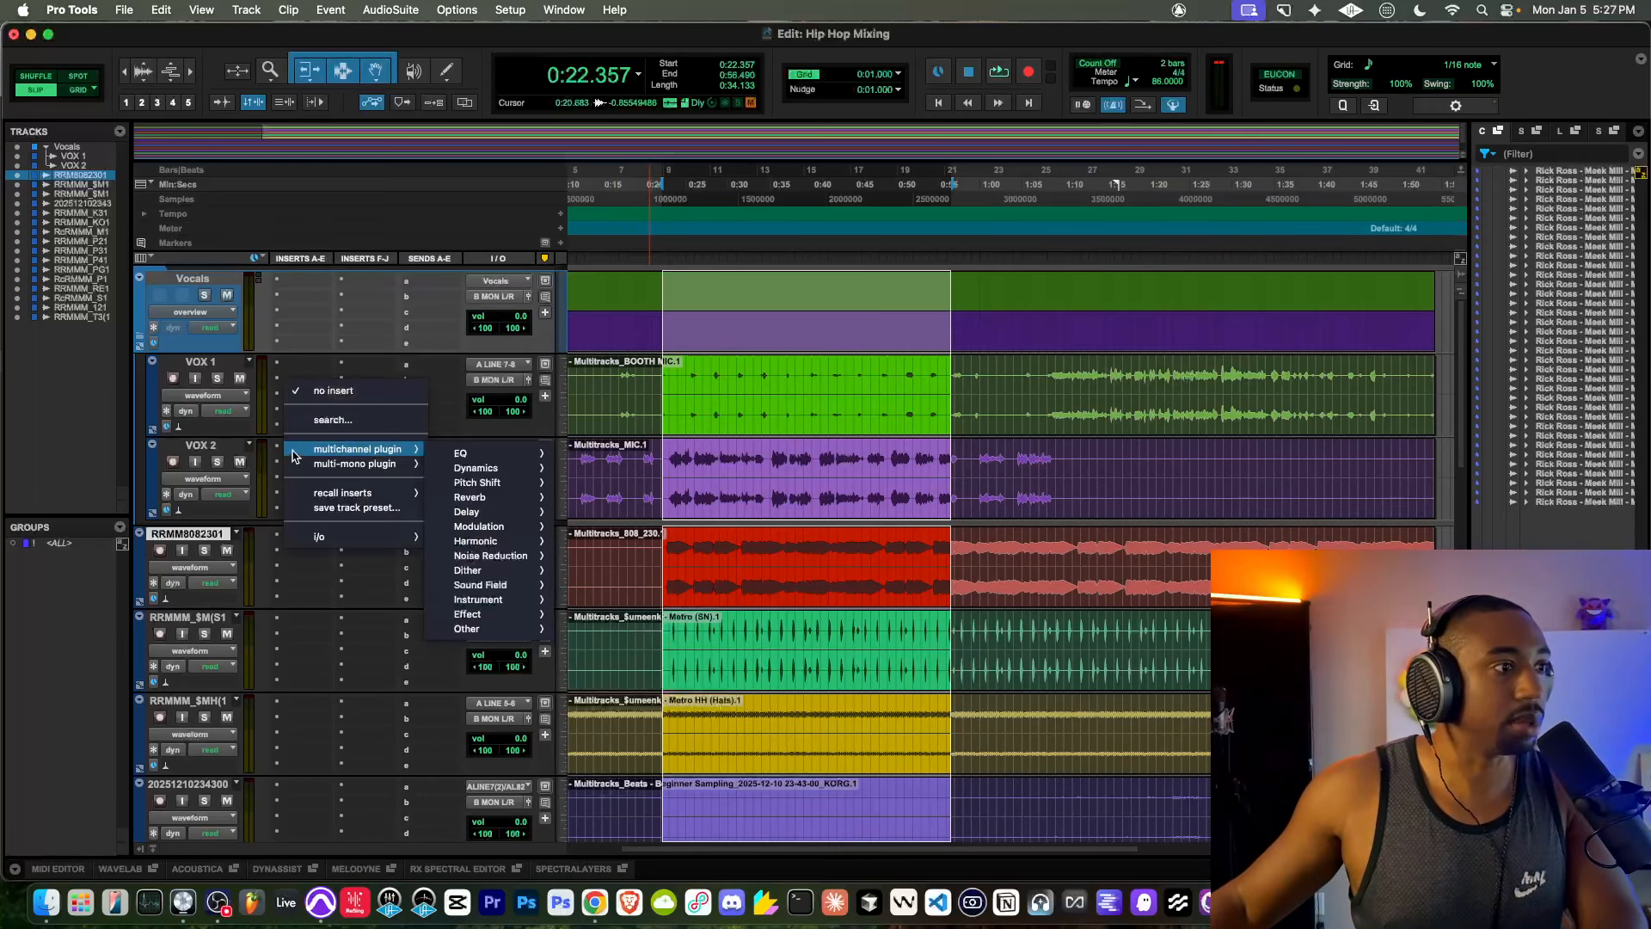
type("pro g")
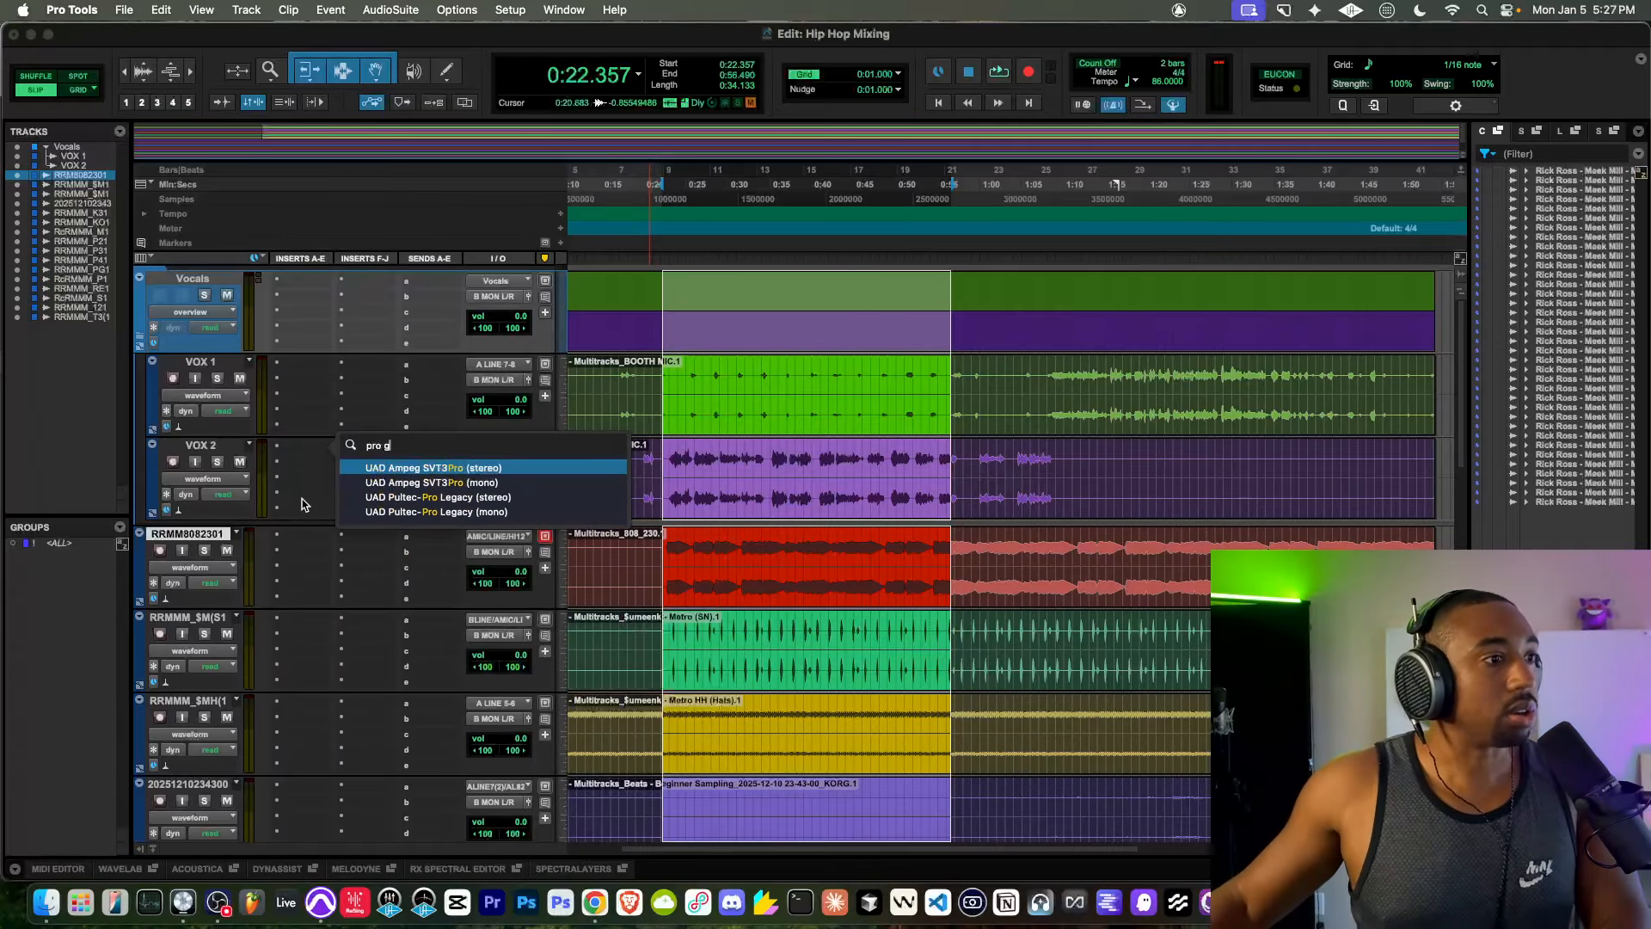
key("BackSpace")
key("BackSpace")
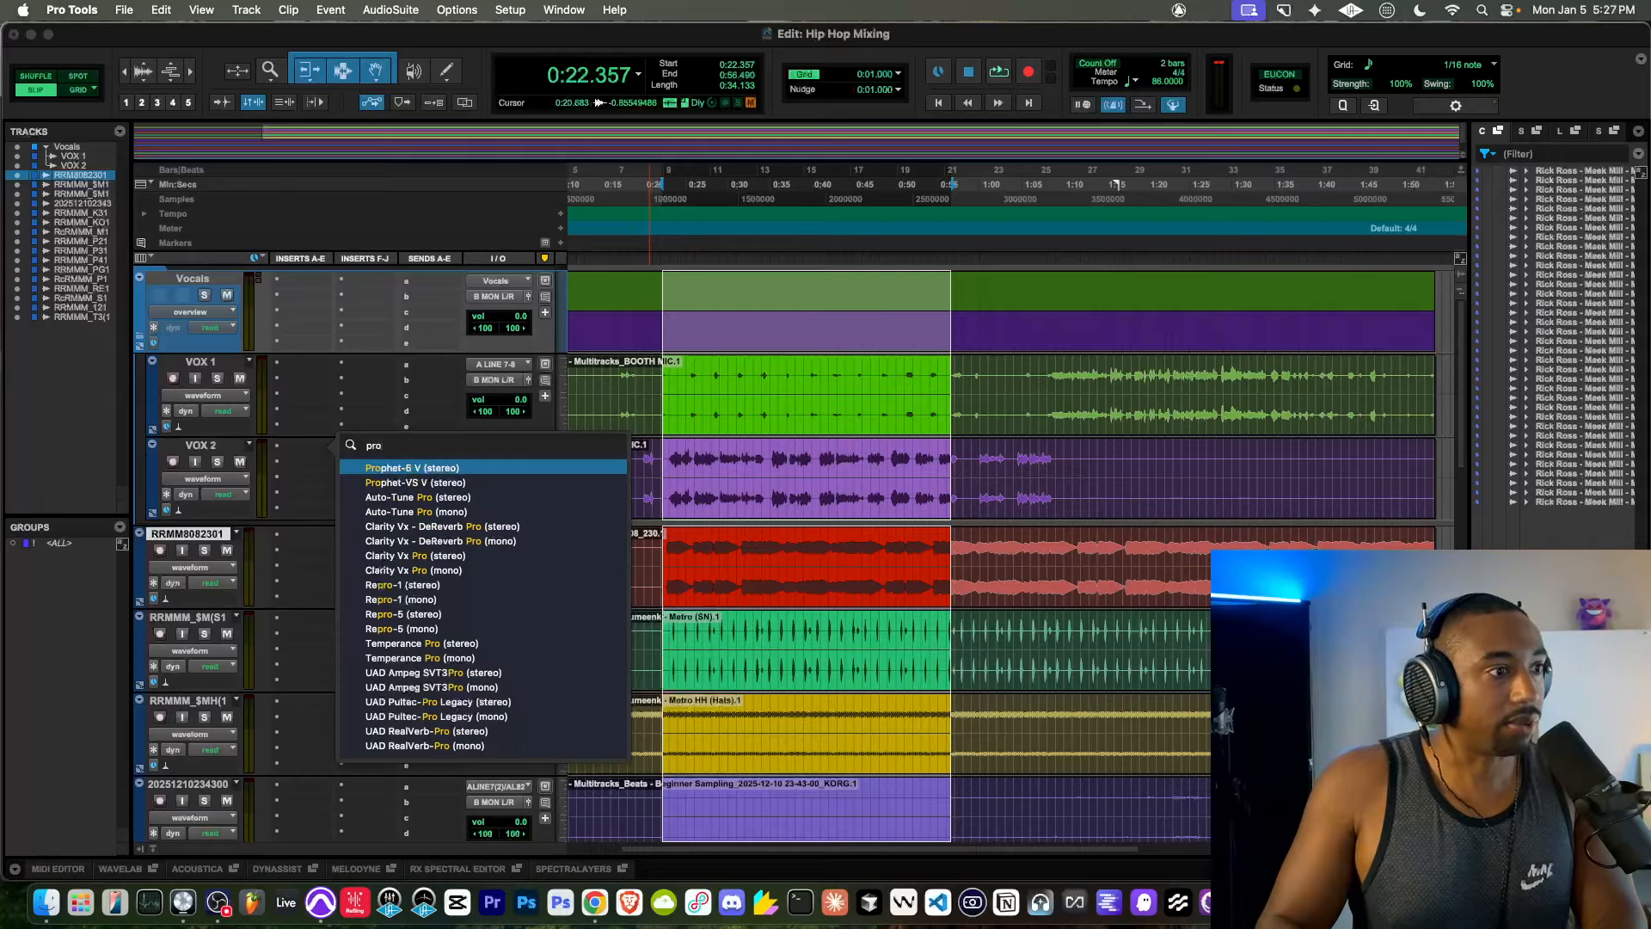
key("BackSpace")
key("BackSpace")
key("BackSpace")
type("pro")
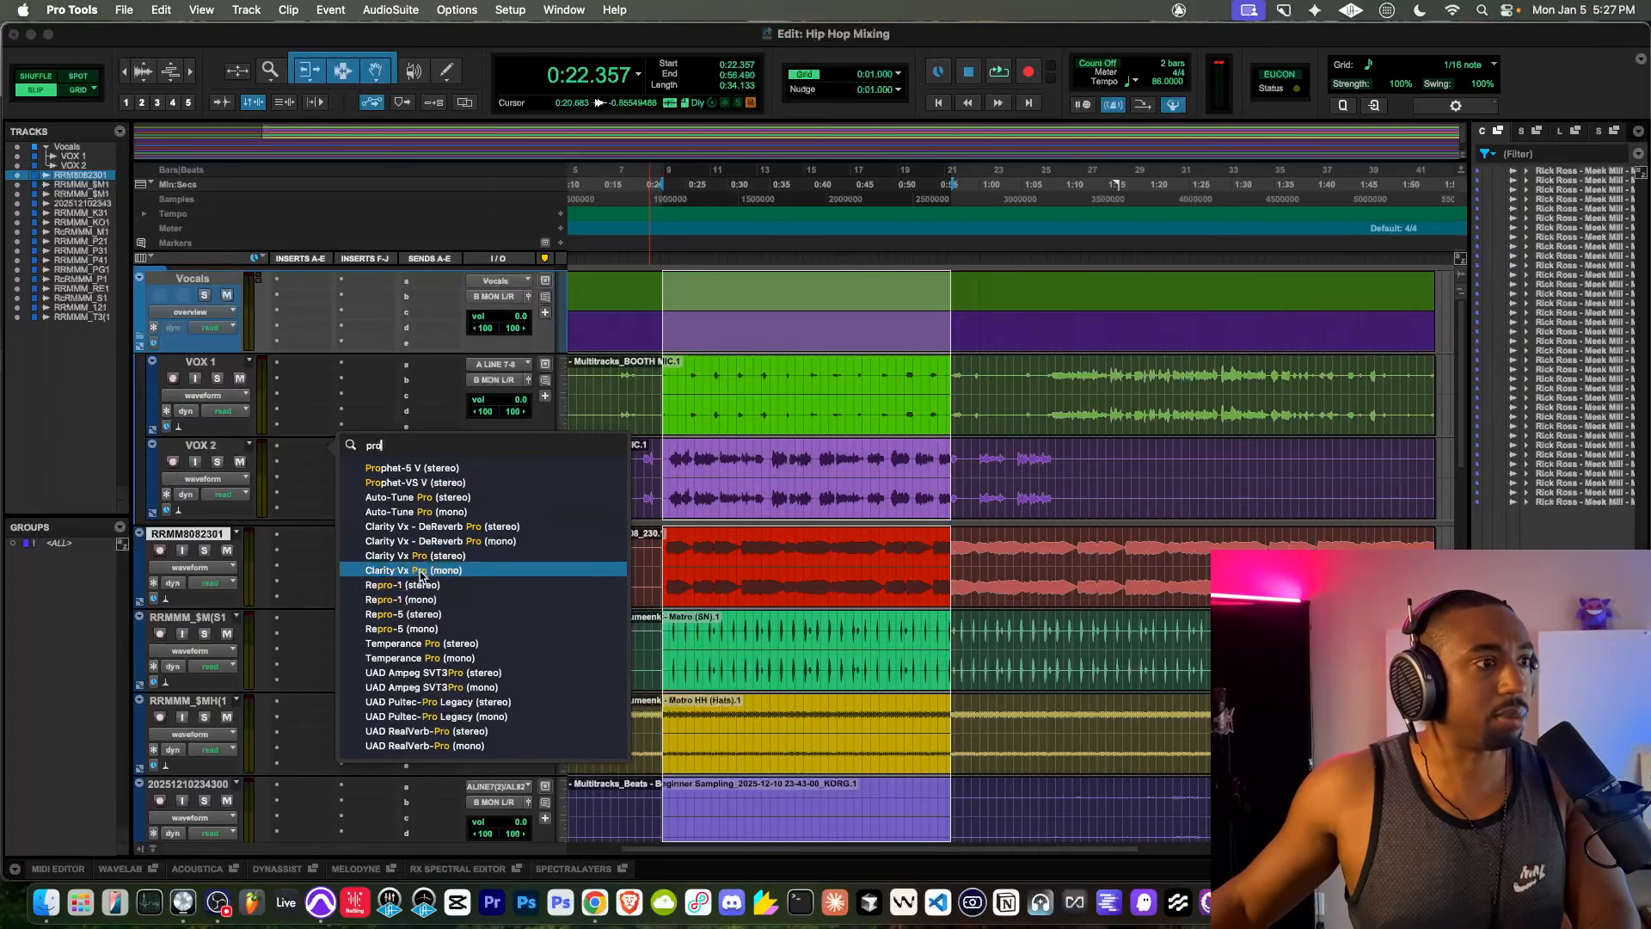
key("BackSpace")
key("BackSpace")
key("BackSpace")
type("gate")
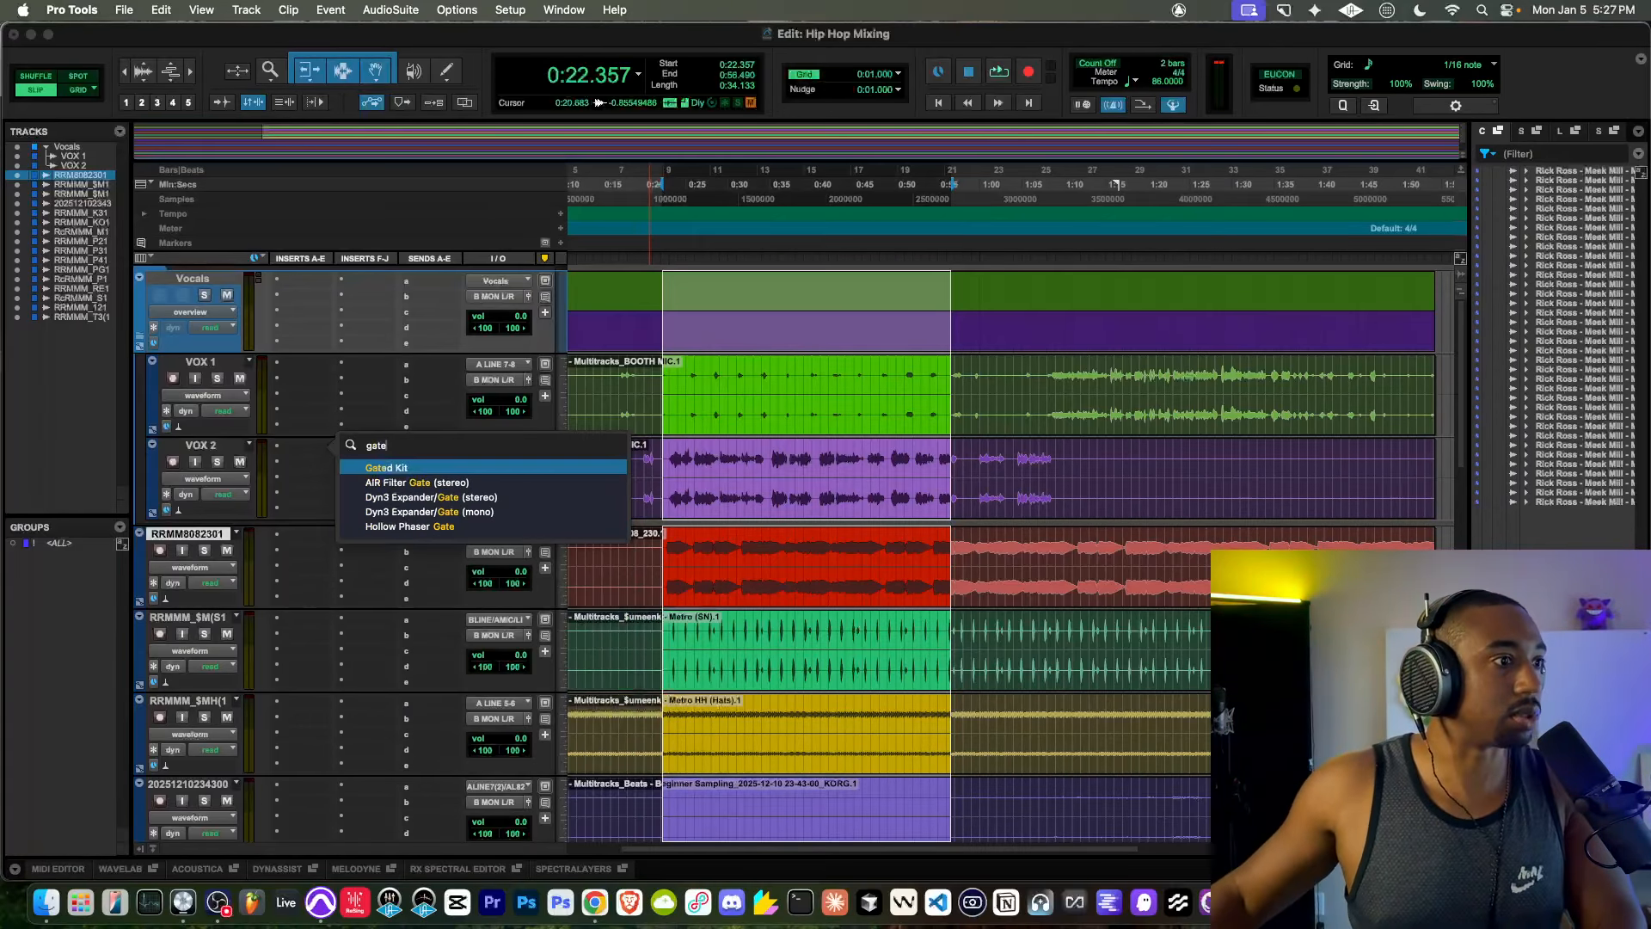
left_click(405, 512)
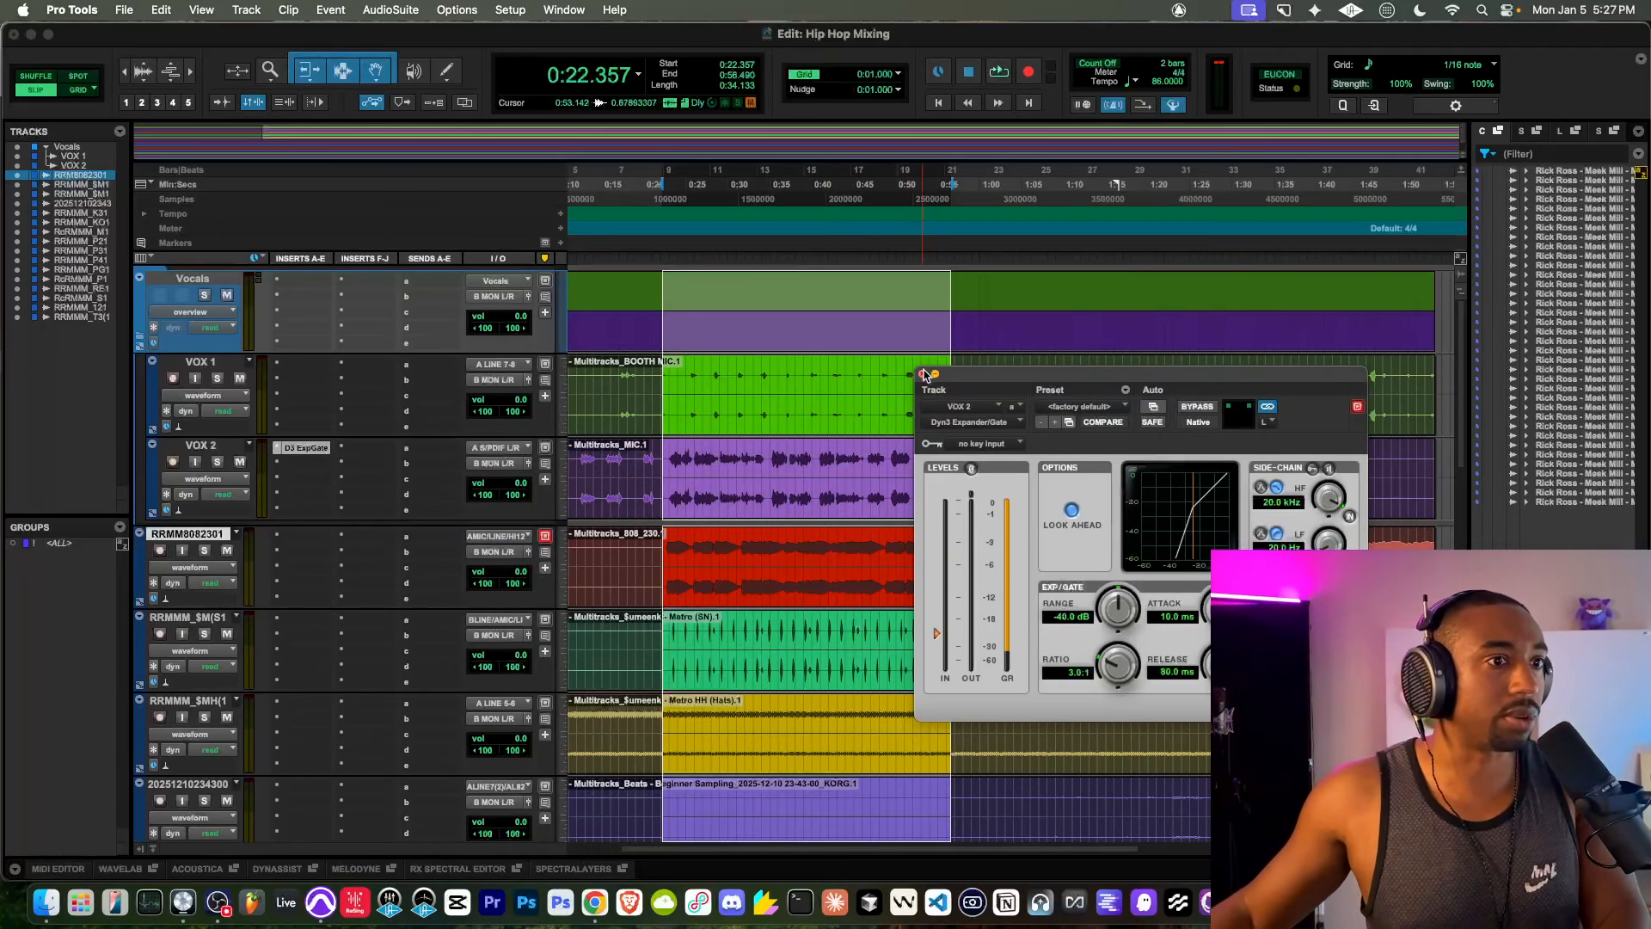
left_click(921, 373)
left_click(293, 448)
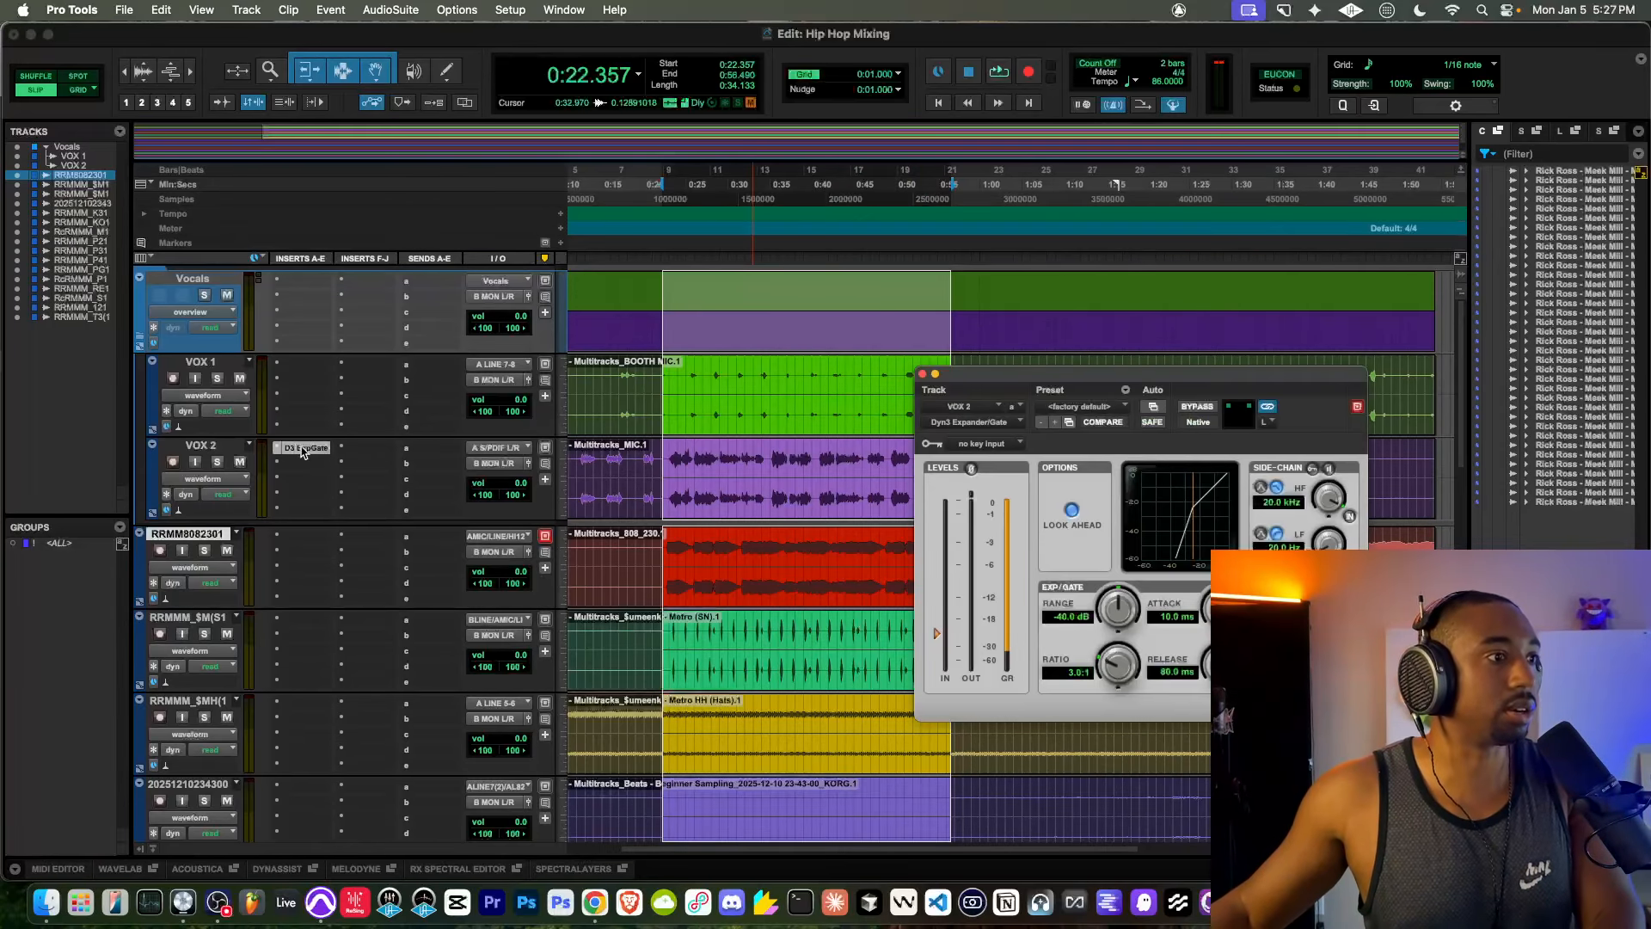
right_click(293, 448)
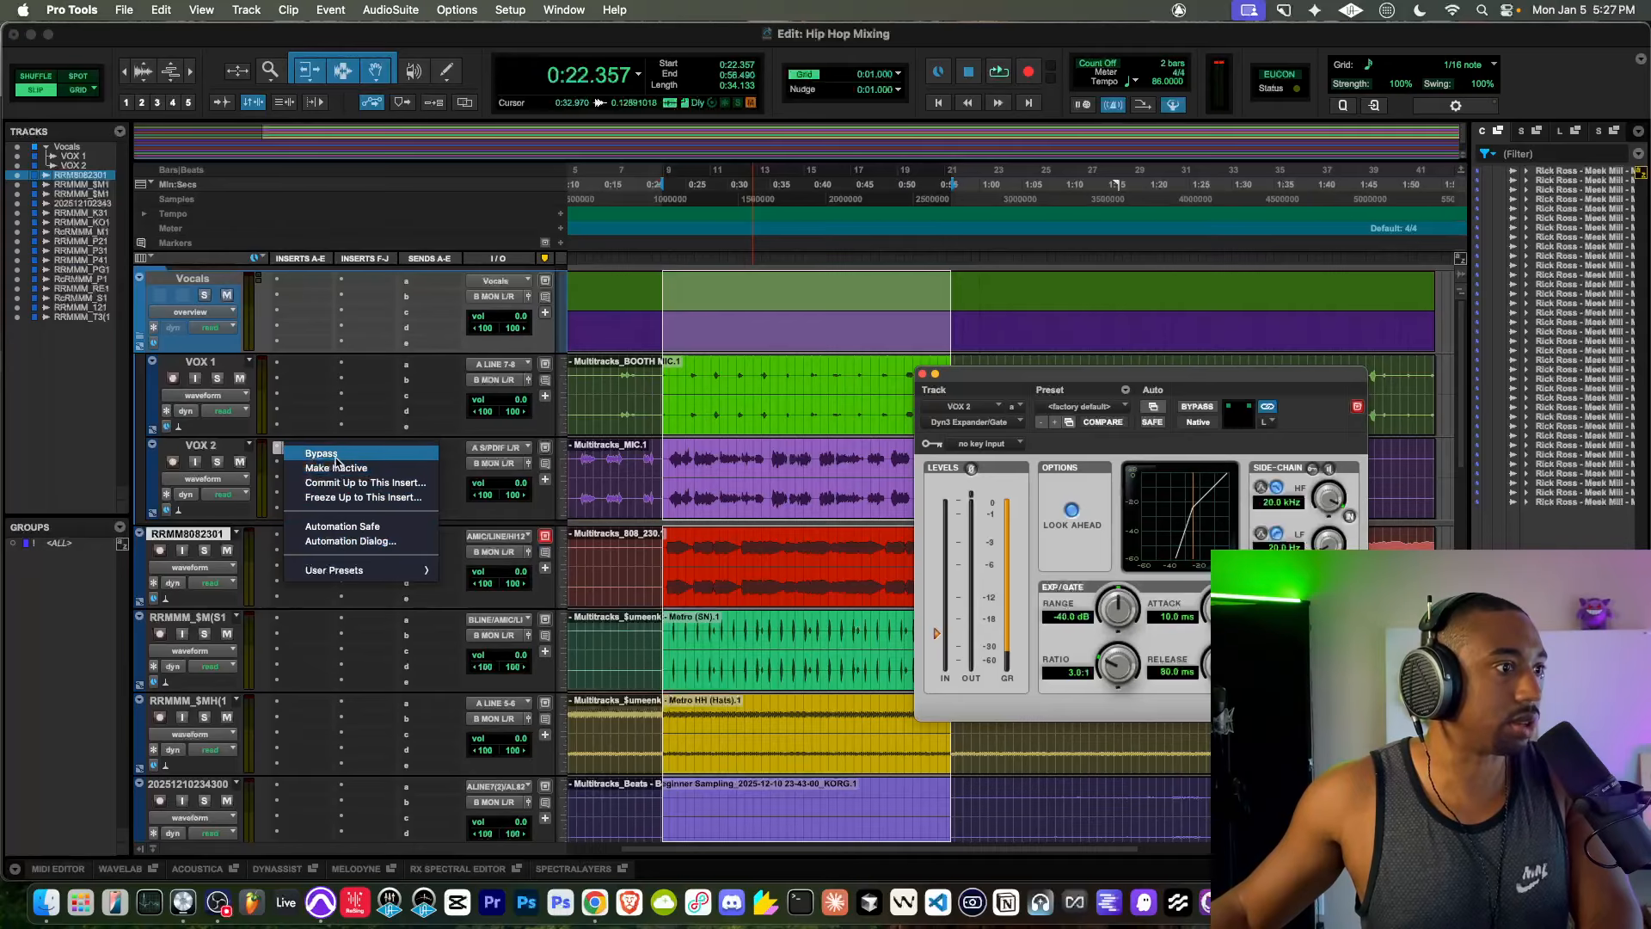
left_click(341, 468)
left_click(296, 451)
right_click(298, 454)
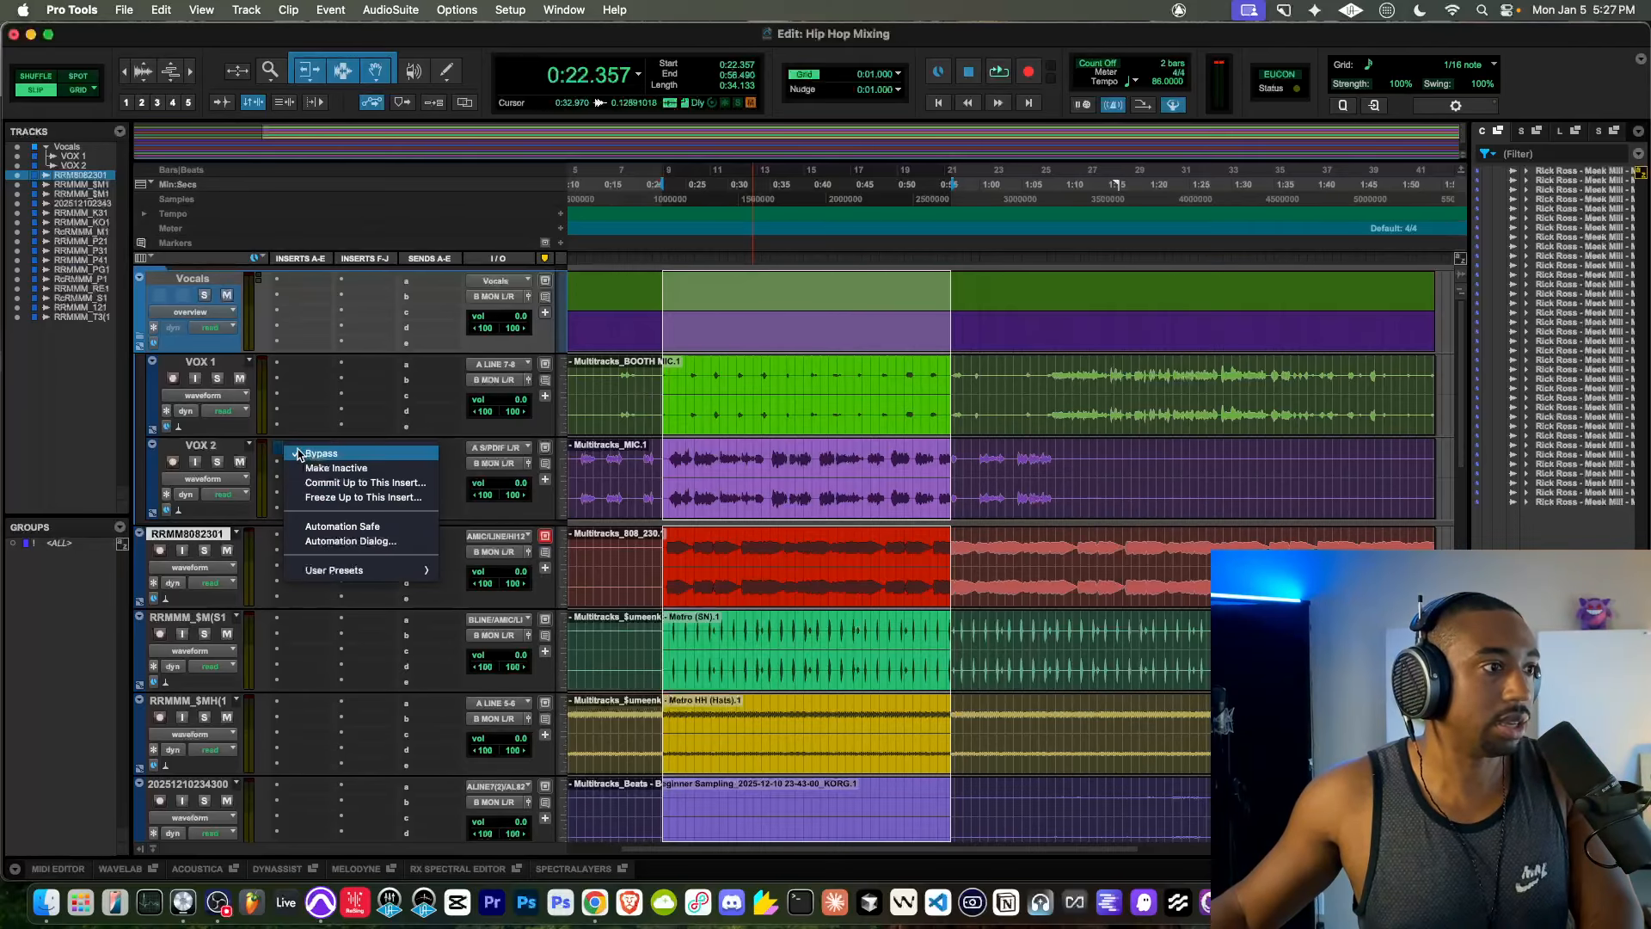
Step: Replace the gate on VOX 2 with the Dyn3 Expander/Gate (stereo) plug-in
left_click(281, 456)
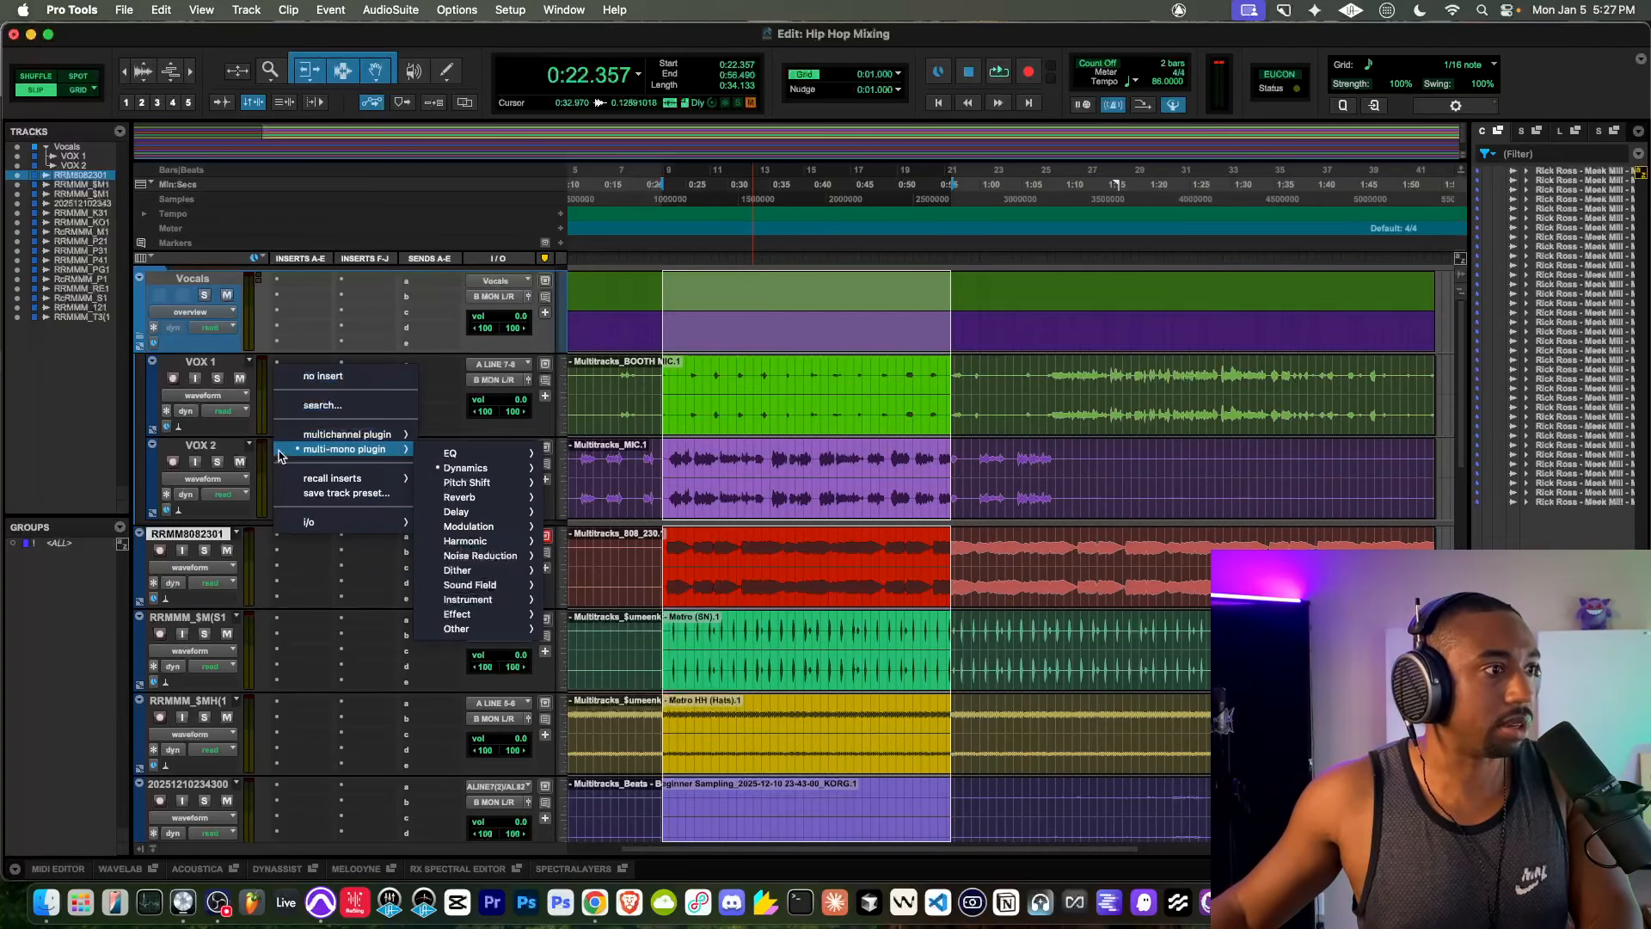
left_click(338, 404)
type("gate")
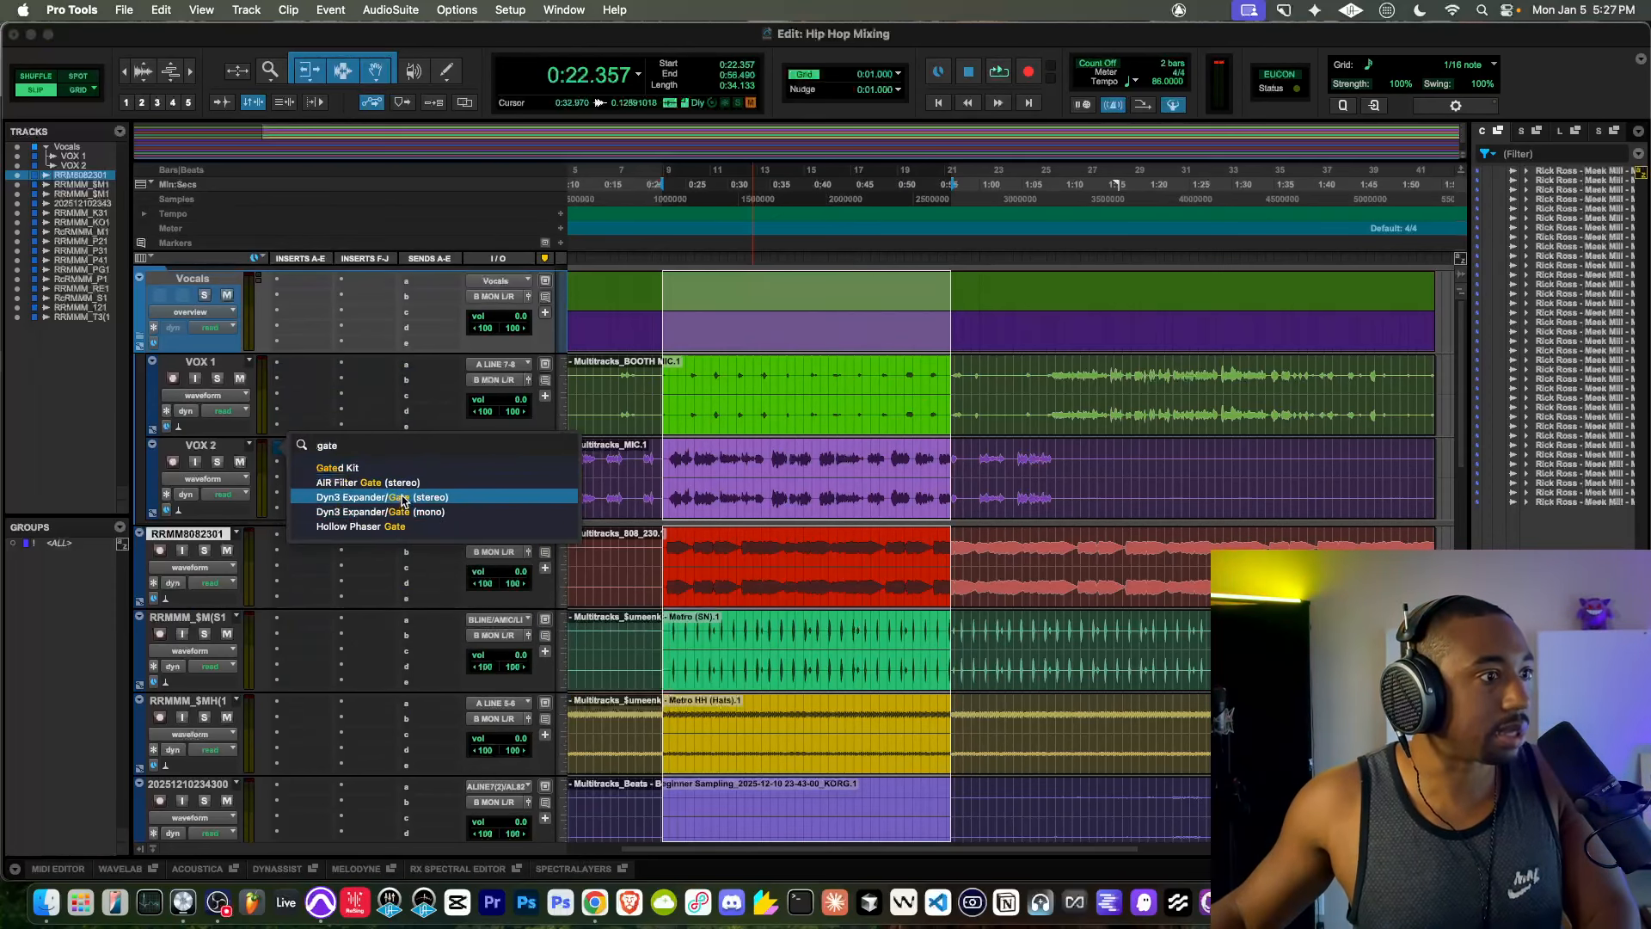
left_click(403, 500)
Step: Audition the selected range with the gate on VOX 2 at its factory default settings
key("space")
key("space")
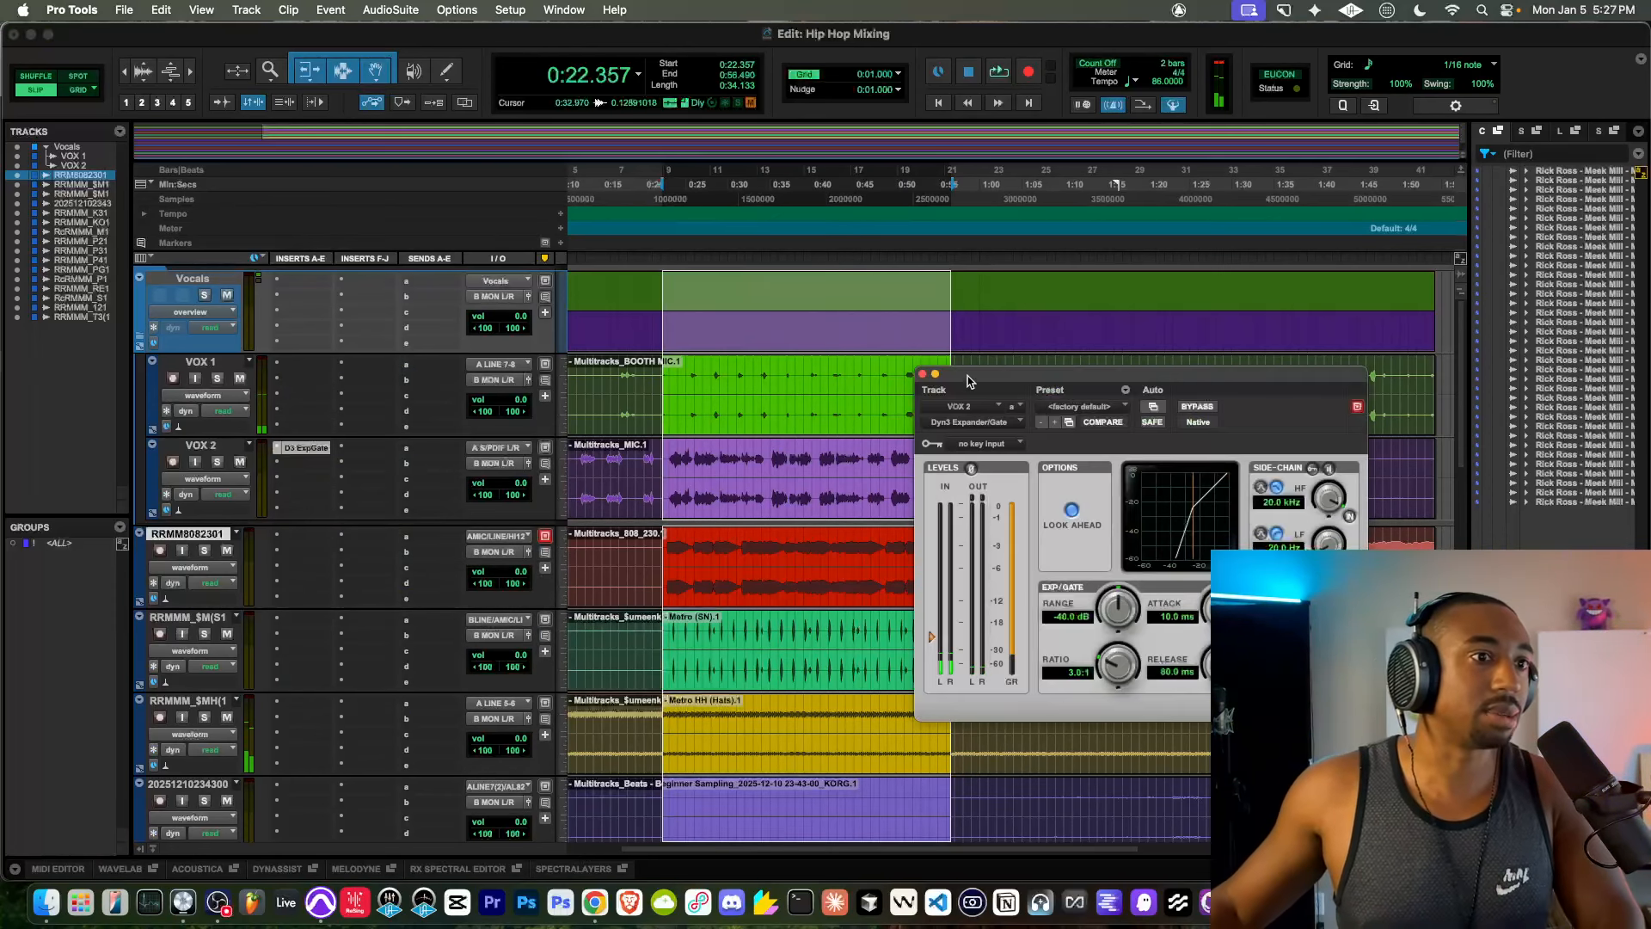
left_click_drag(976, 376, 737, 347)
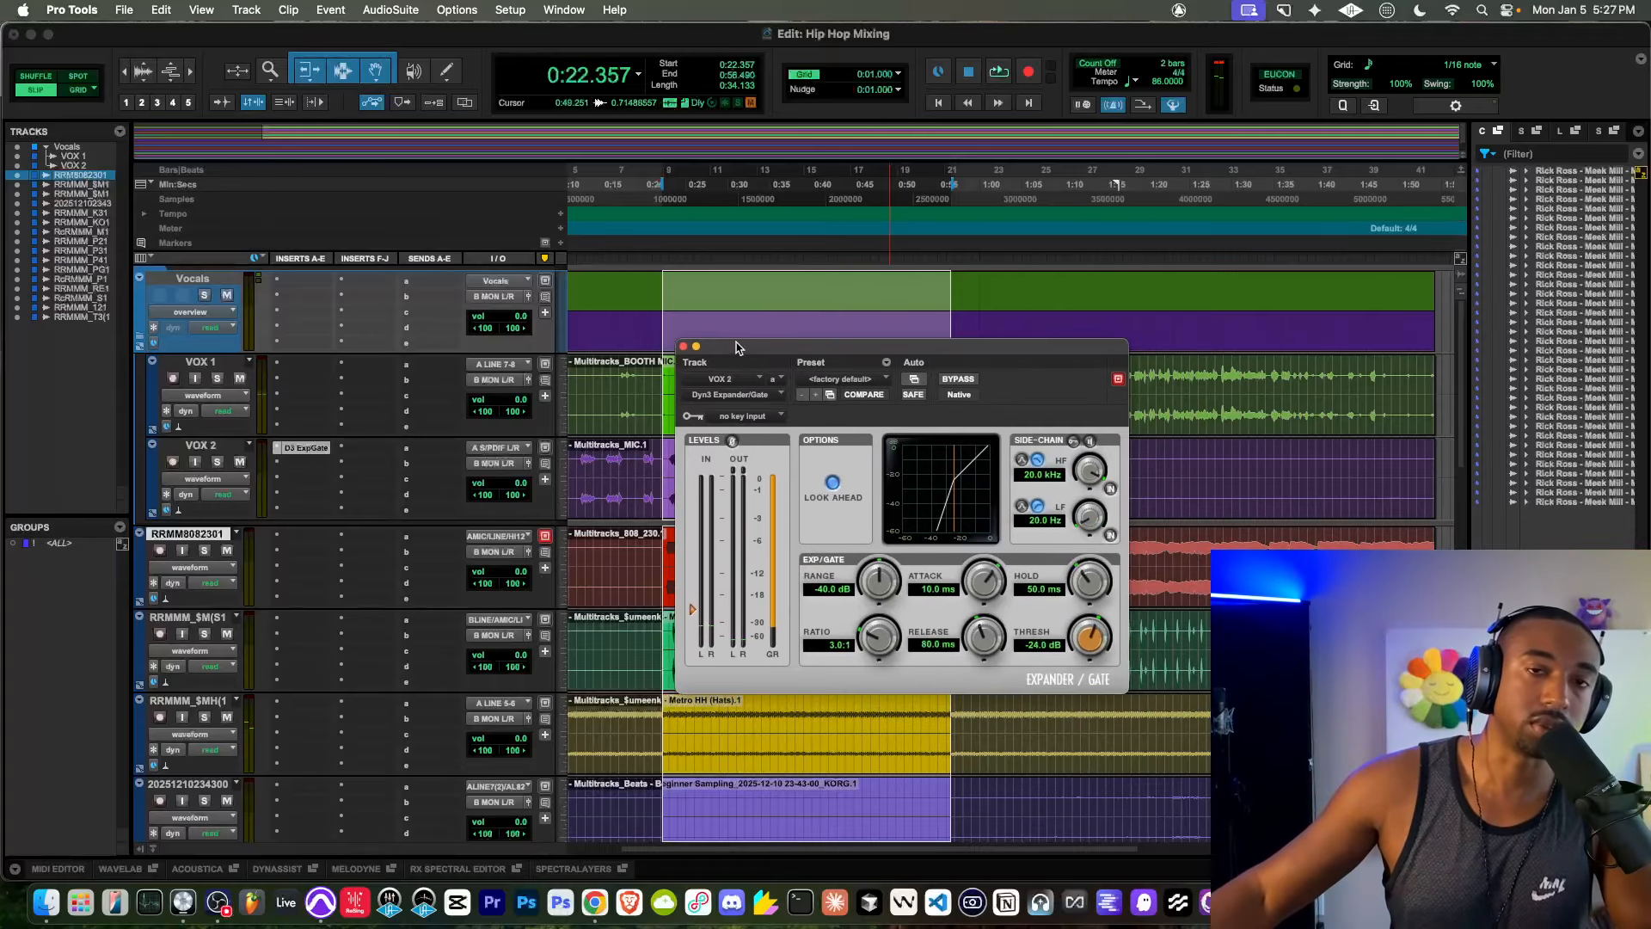
key("space")
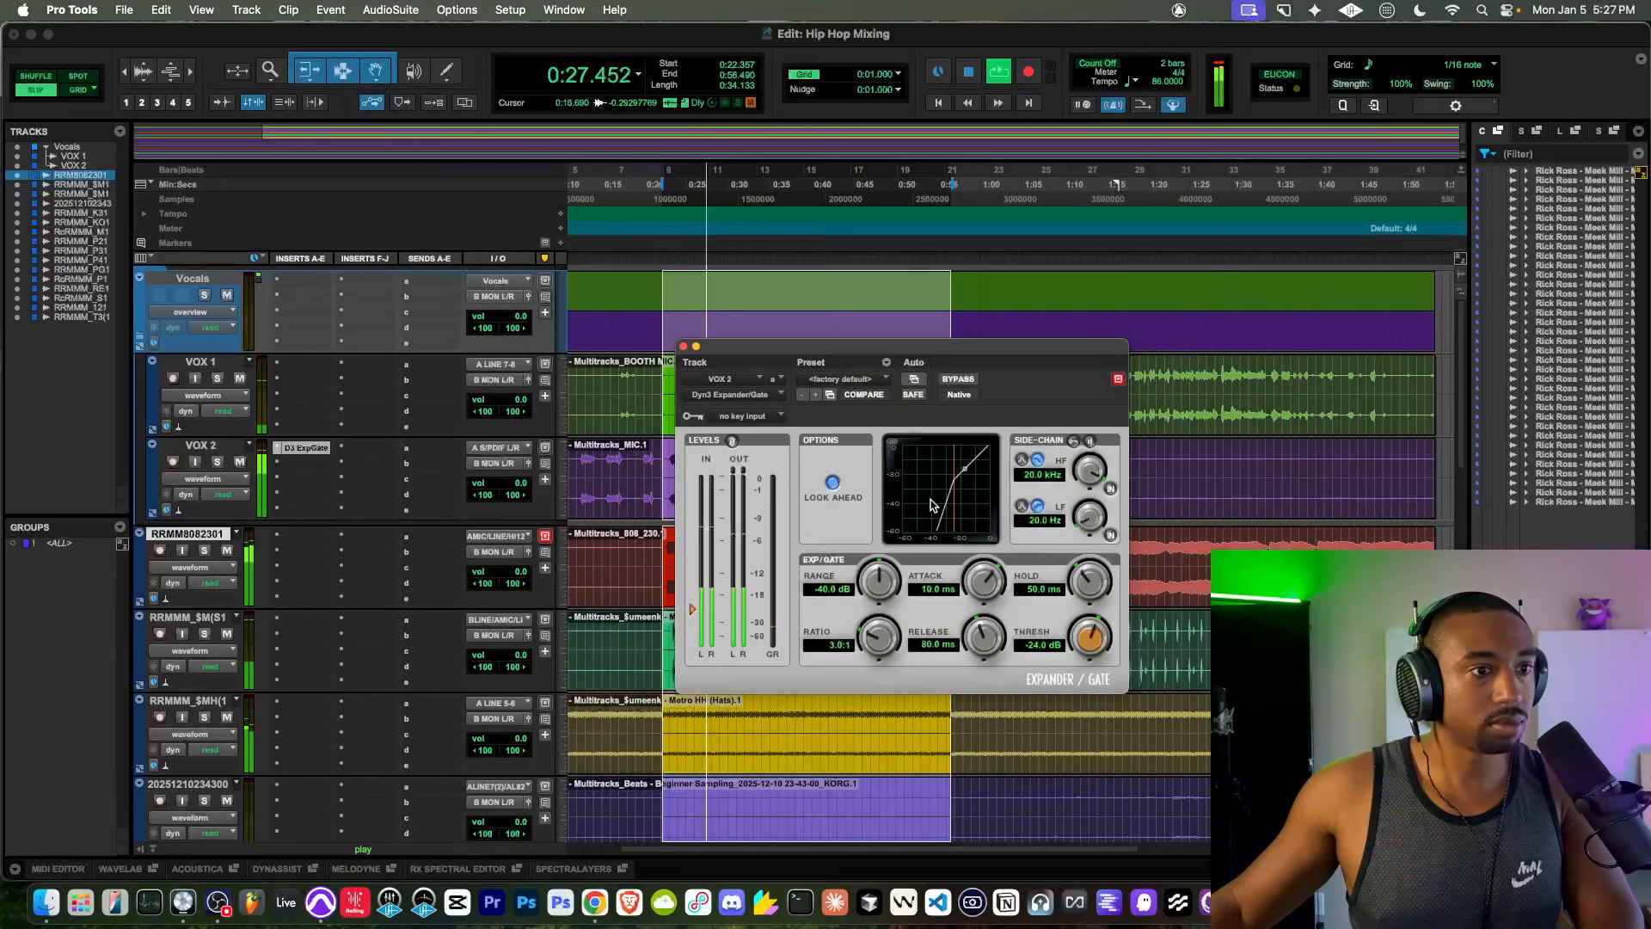
key("space")
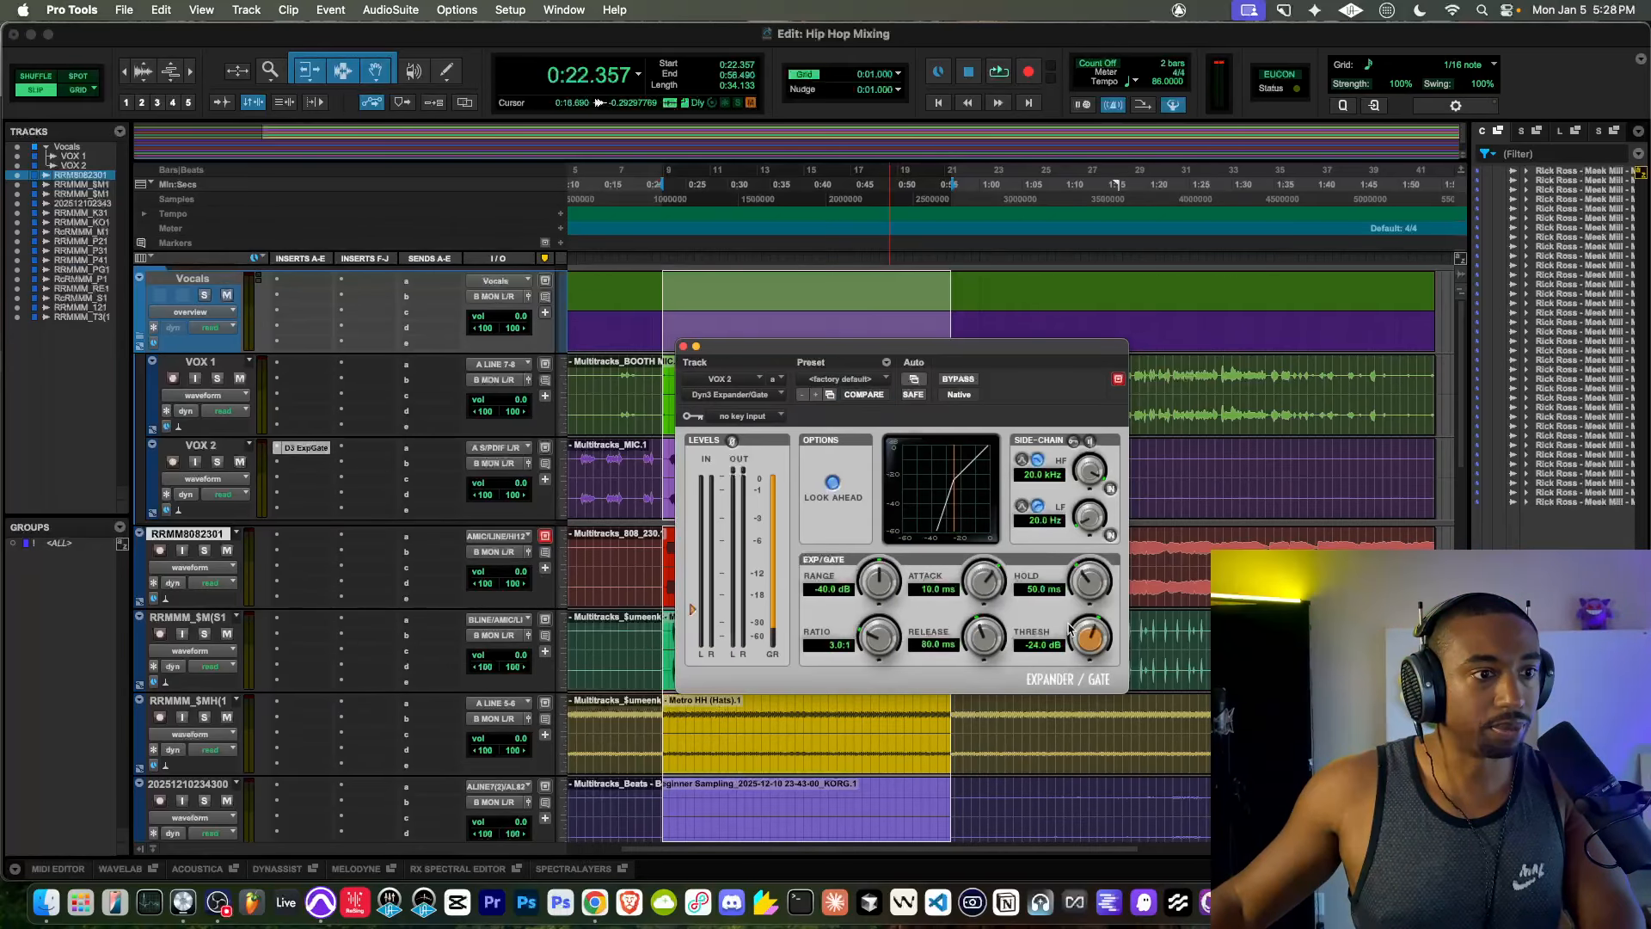
Step: Set the VOX 2 gate's threshold to -26.4 dB and audition the selected range
left_click_drag(1005, 358, 481, 264)
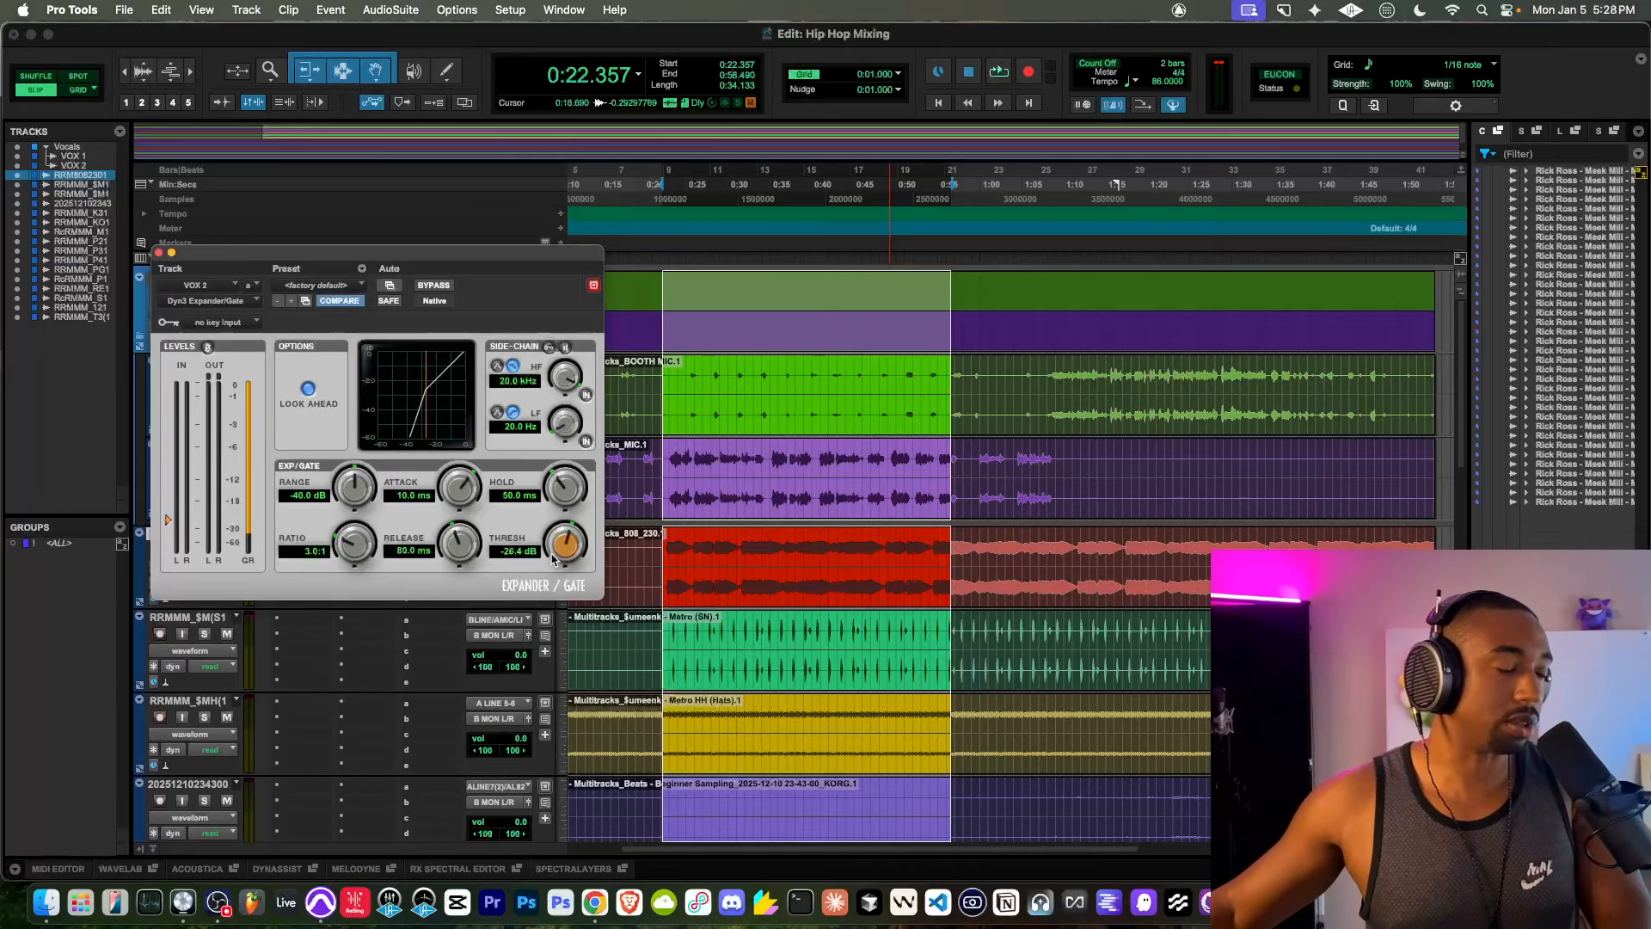
key("space")
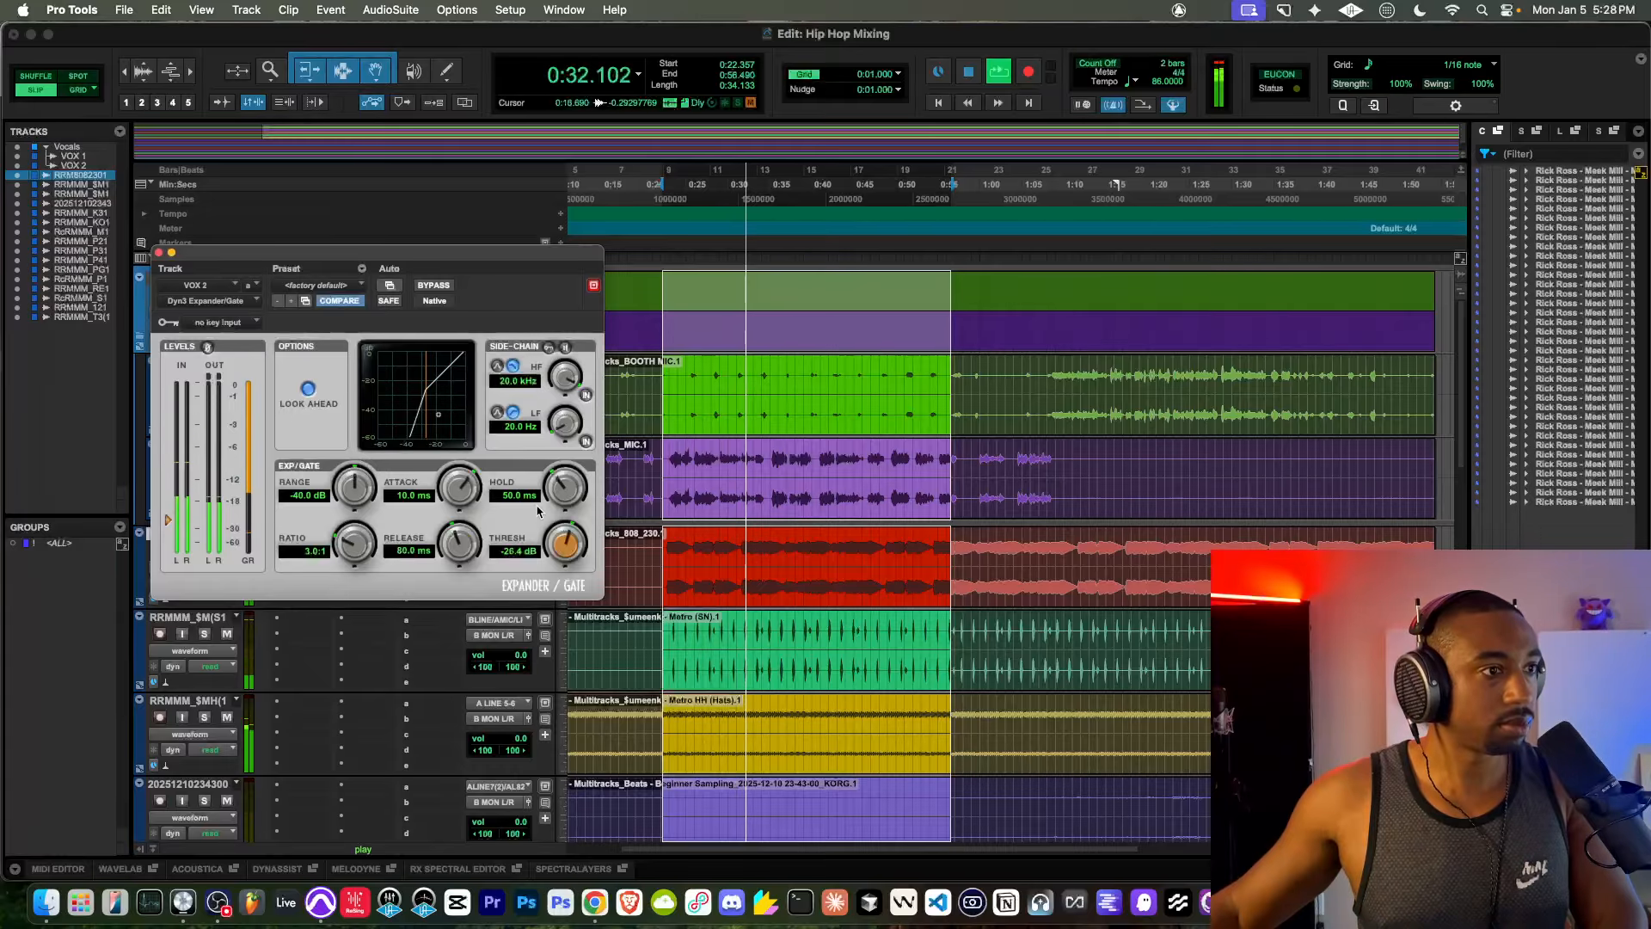
key("space")
Step: Copy the VOX 2 gate to the first insert slot of VOX 1 and audition the selected range
left_click(158, 252)
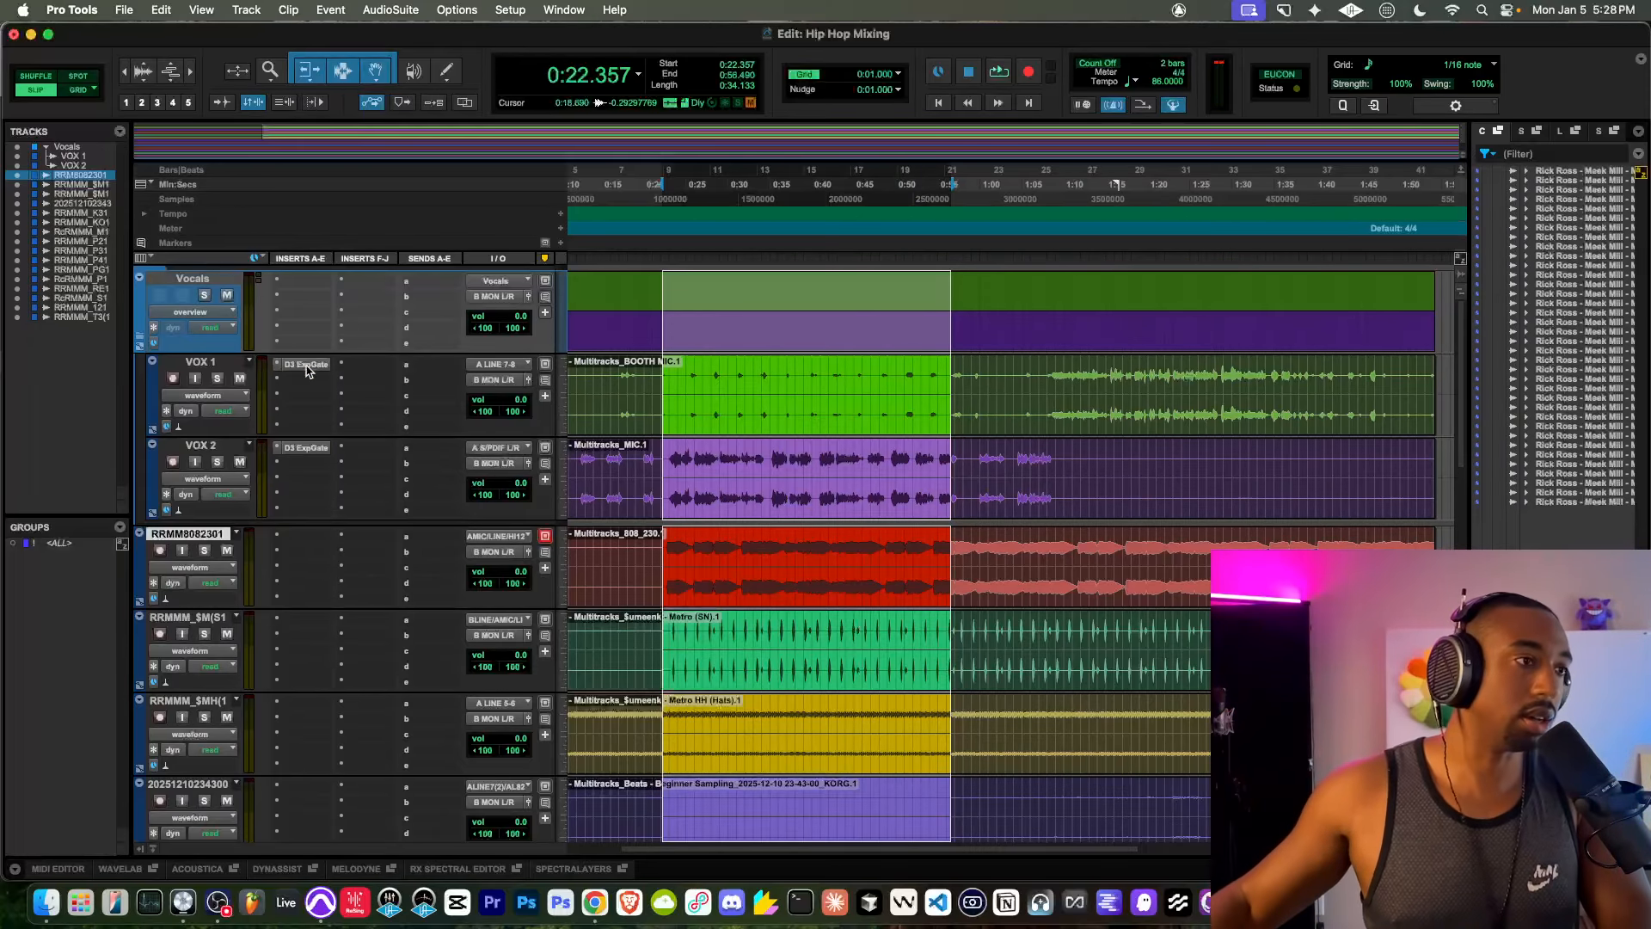
key("space")
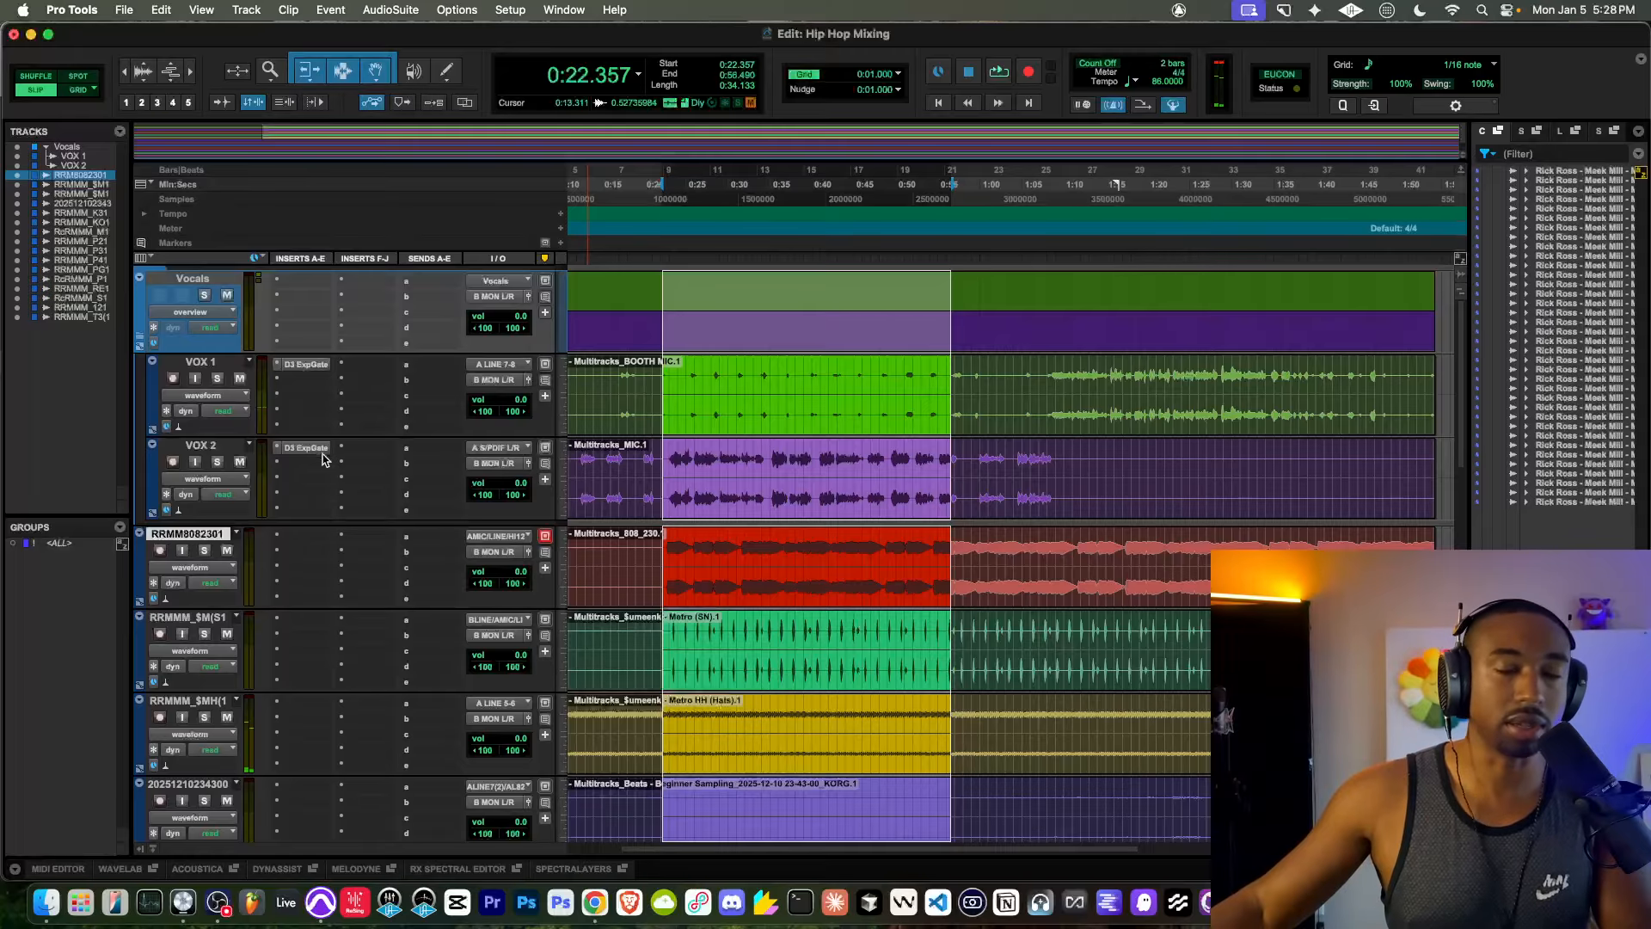
key("space")
key("space")
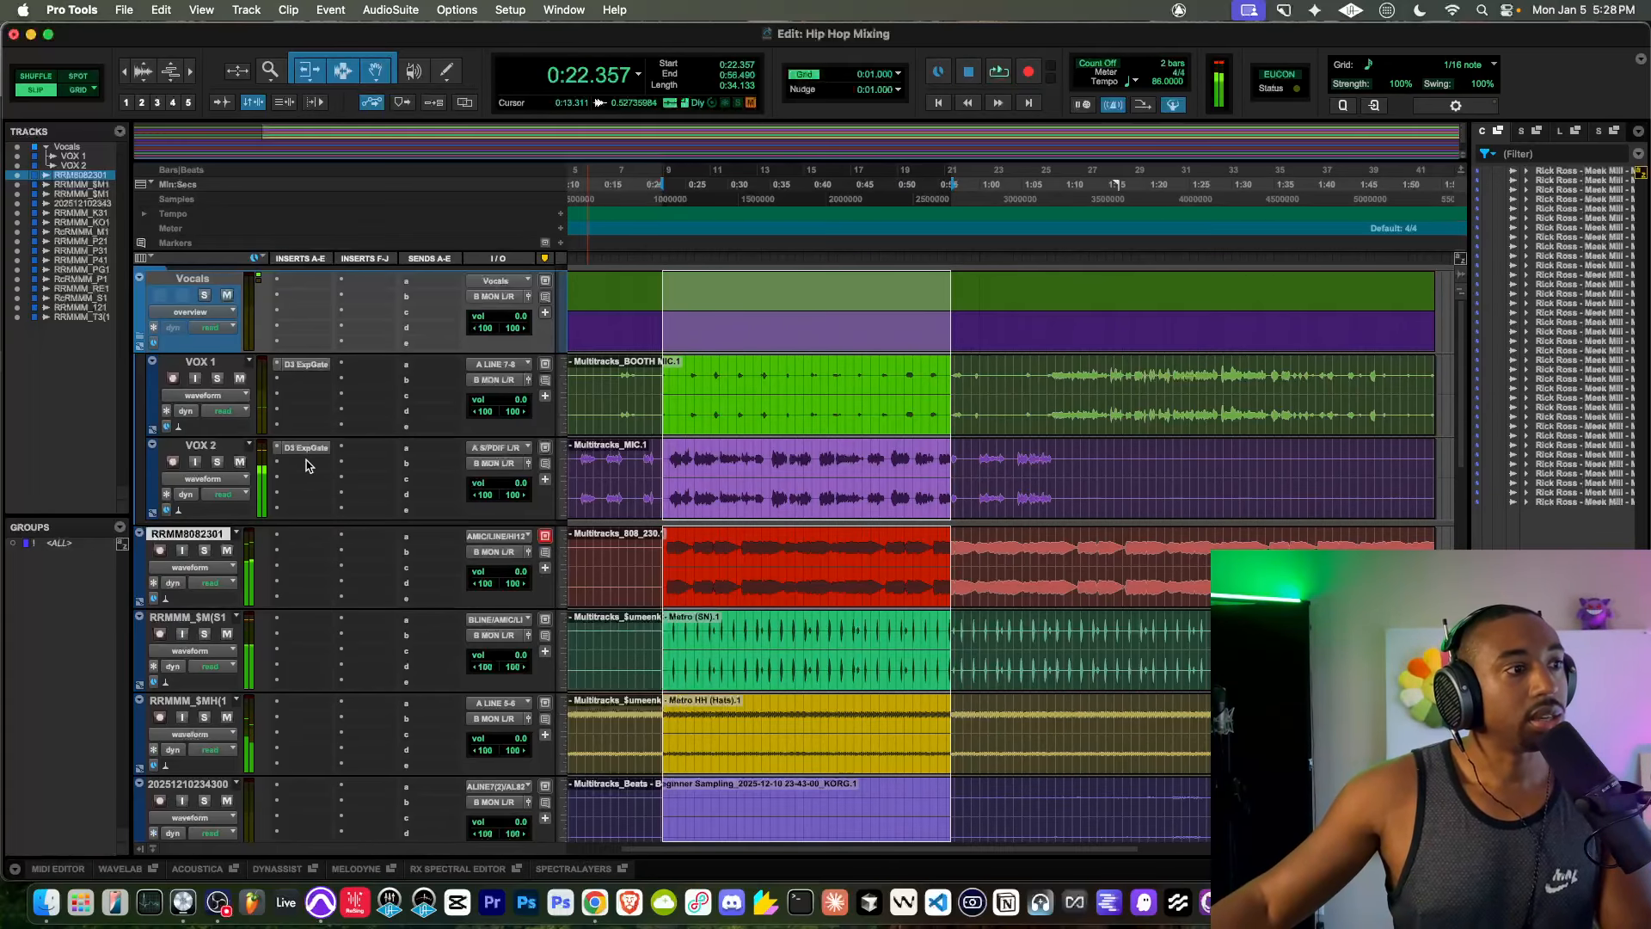
Step: Search the plug-ins for VOX 2's second insert slot for "pro c" and "comp"
left_click(314, 467)
mouse_move(307, 465)
type("pro")
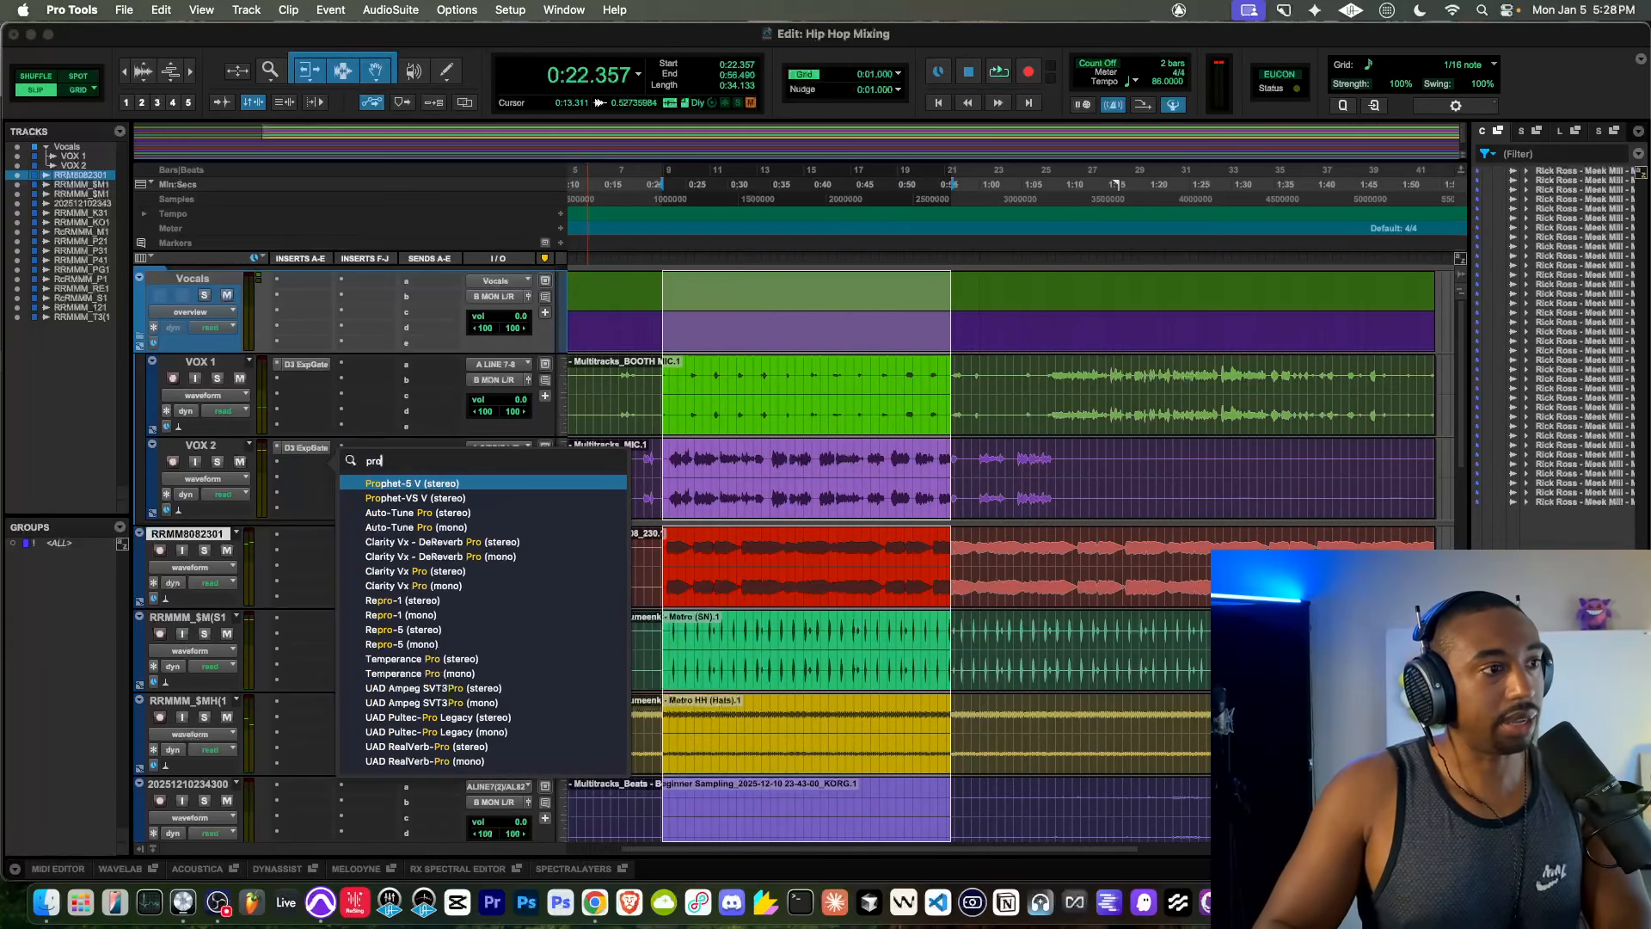
type(" c")
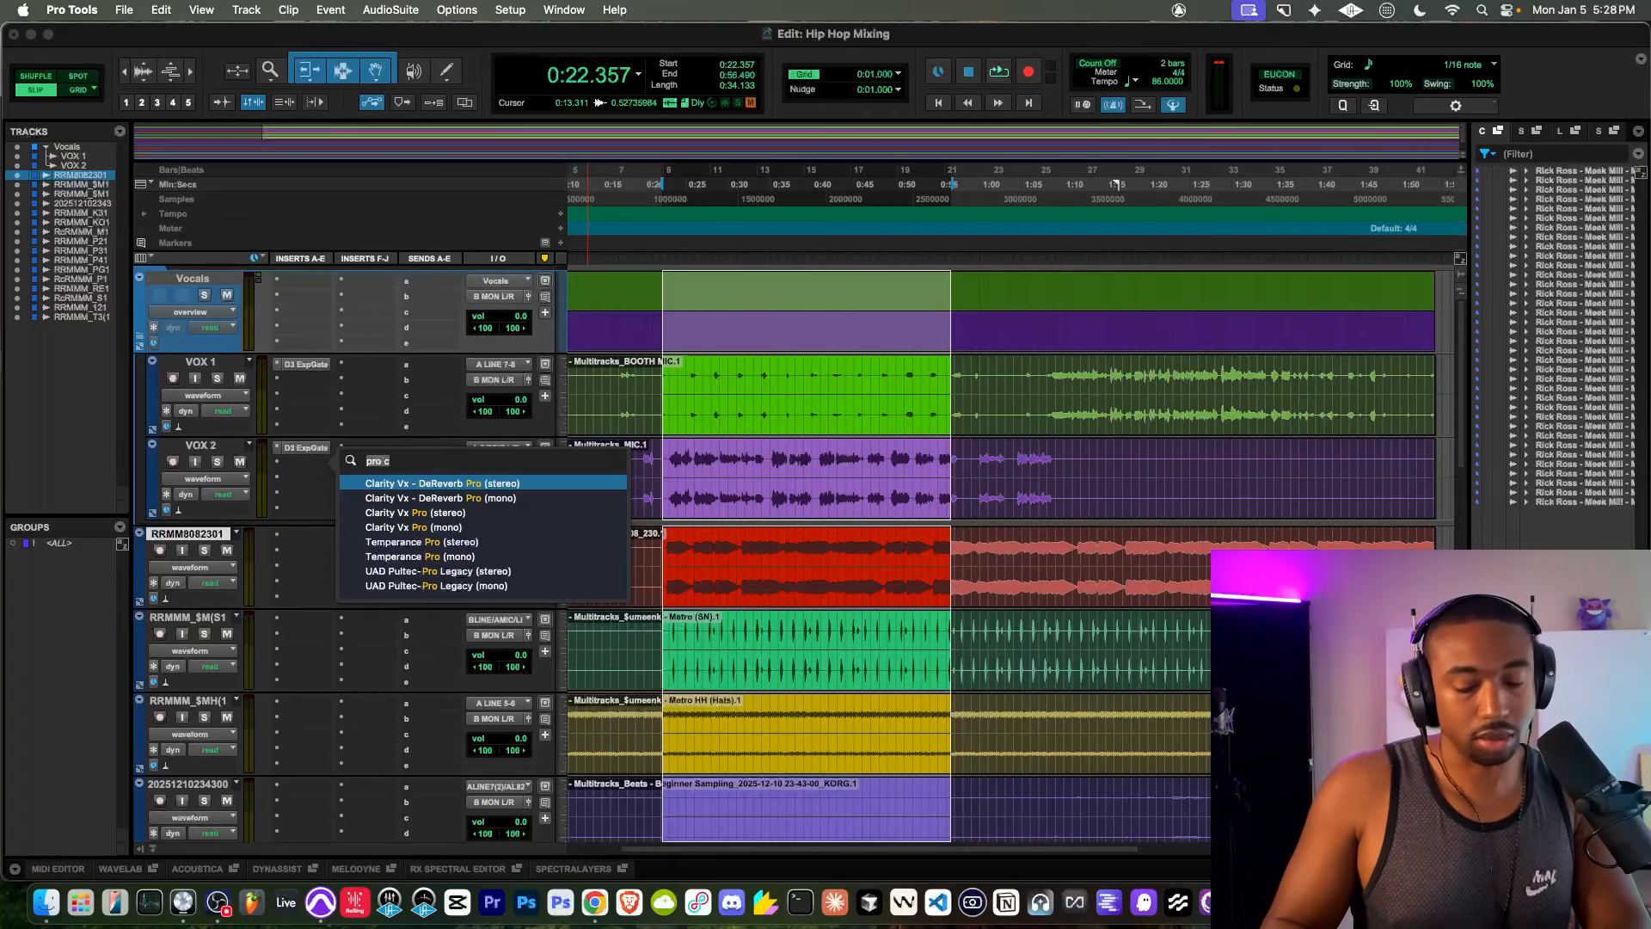
key("BackSpace")
key("BackSpace")
key("BackSpace")
key("BackSpace")
key("BackSpace")
type("comp")
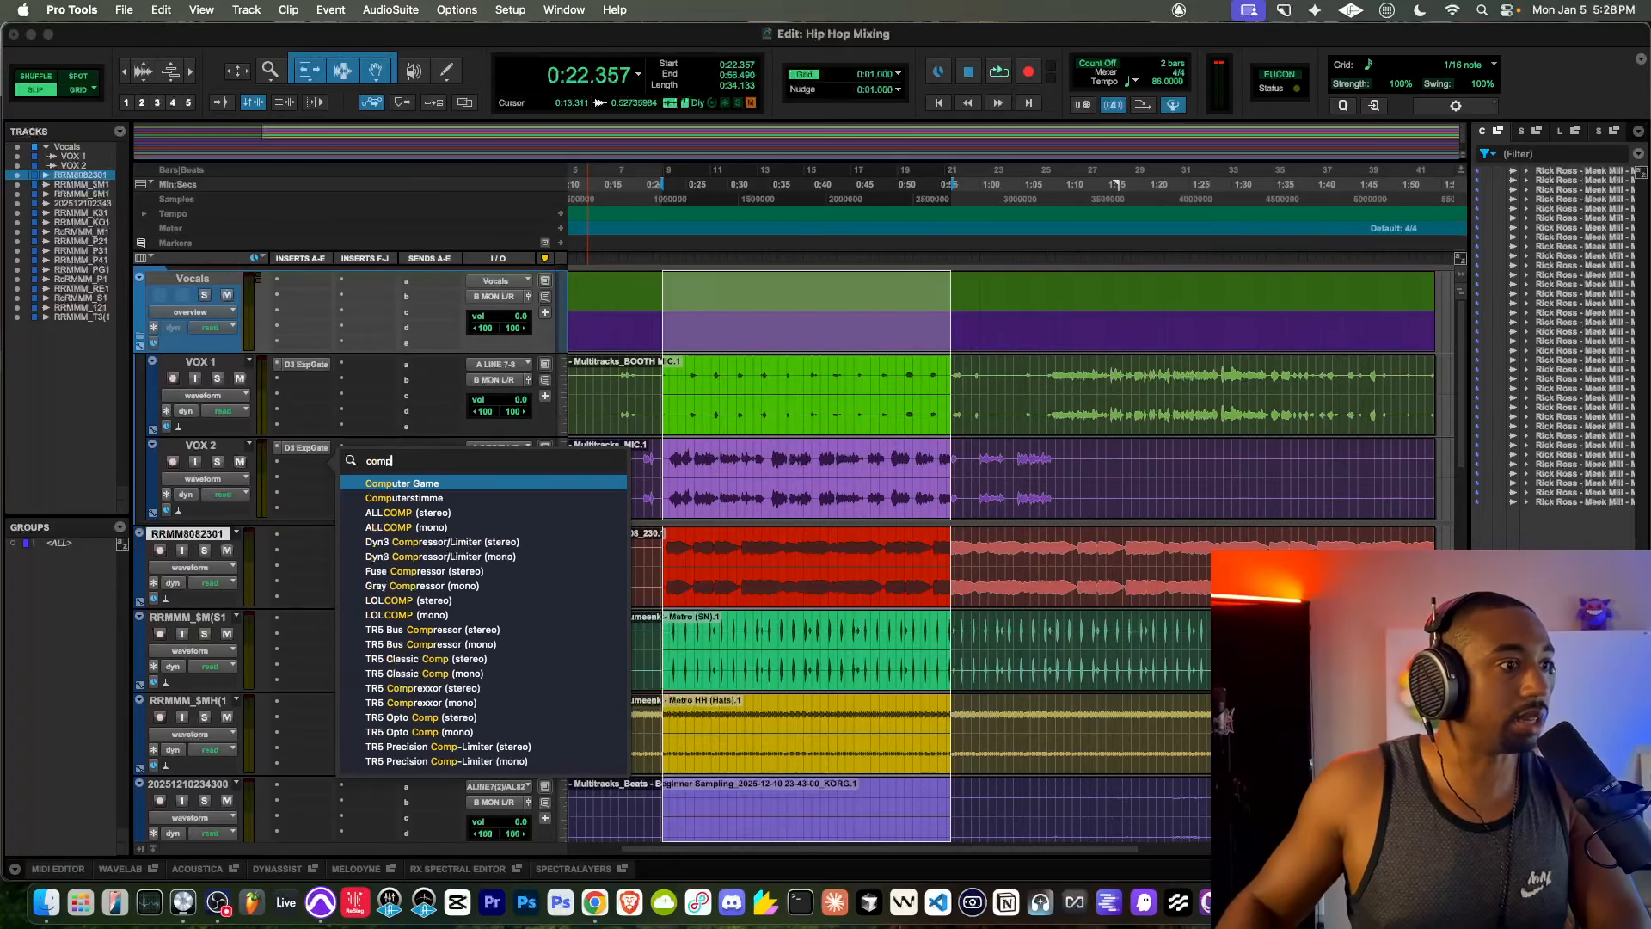
key("BackSpace")
key("BackSpace")
key("BackSpace")
key("BackSpace")
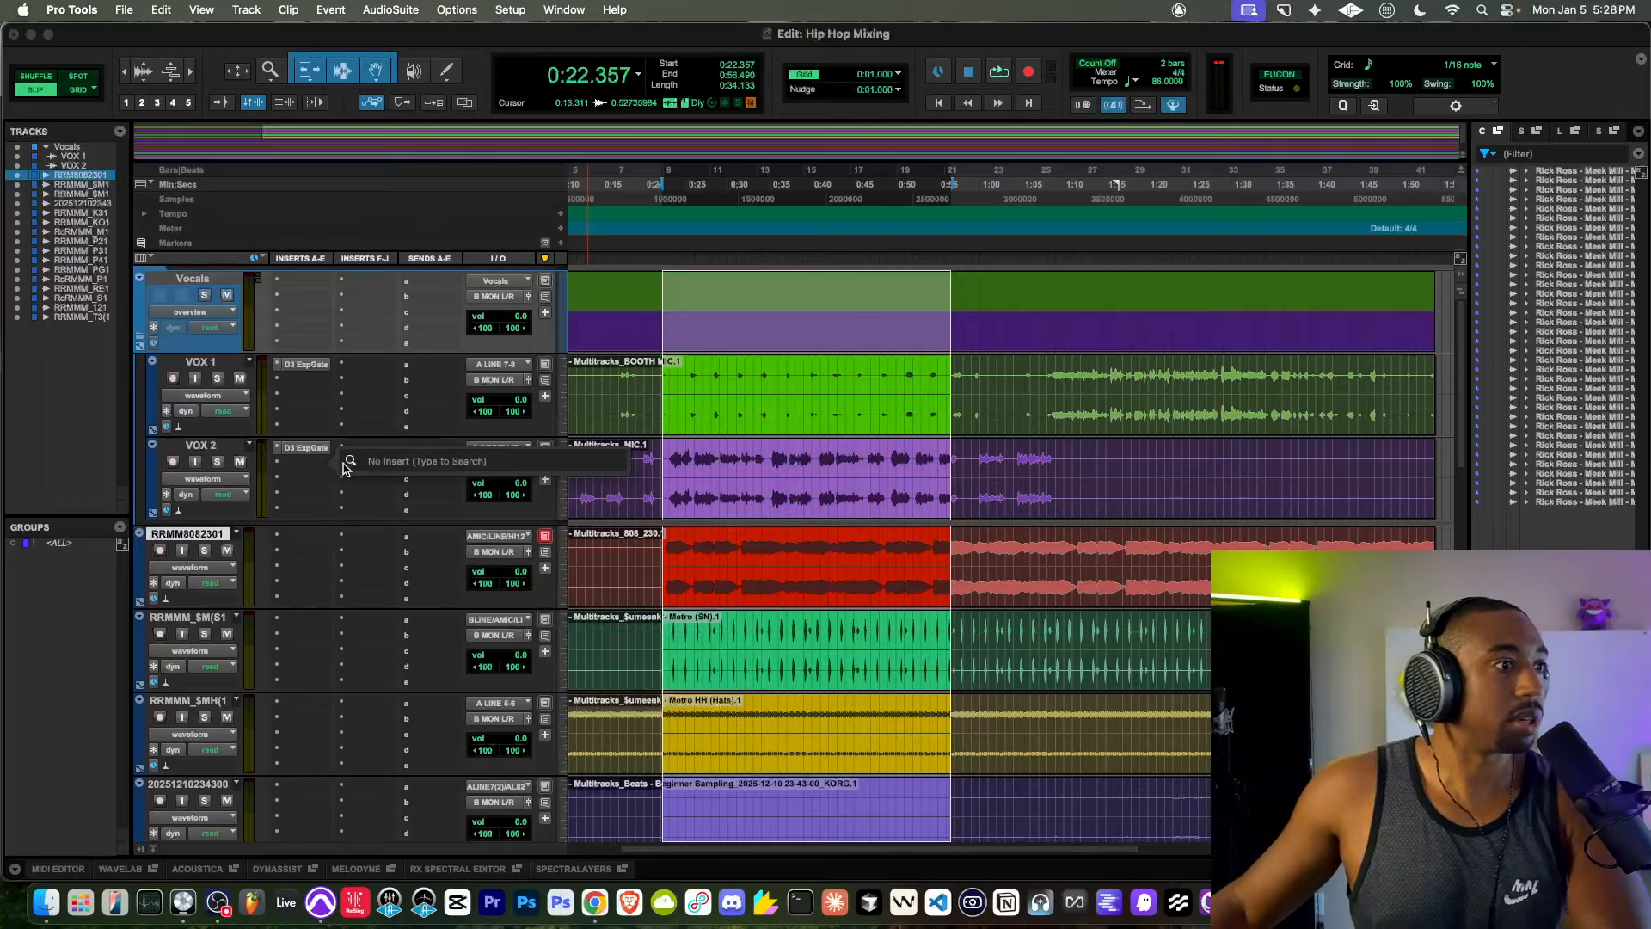
key("Escape")
Step: Search again for a compressor for VOX 2's second insert slot, using "rcom" and "r com"
left_click(311, 464)
mouse_move(348, 466)
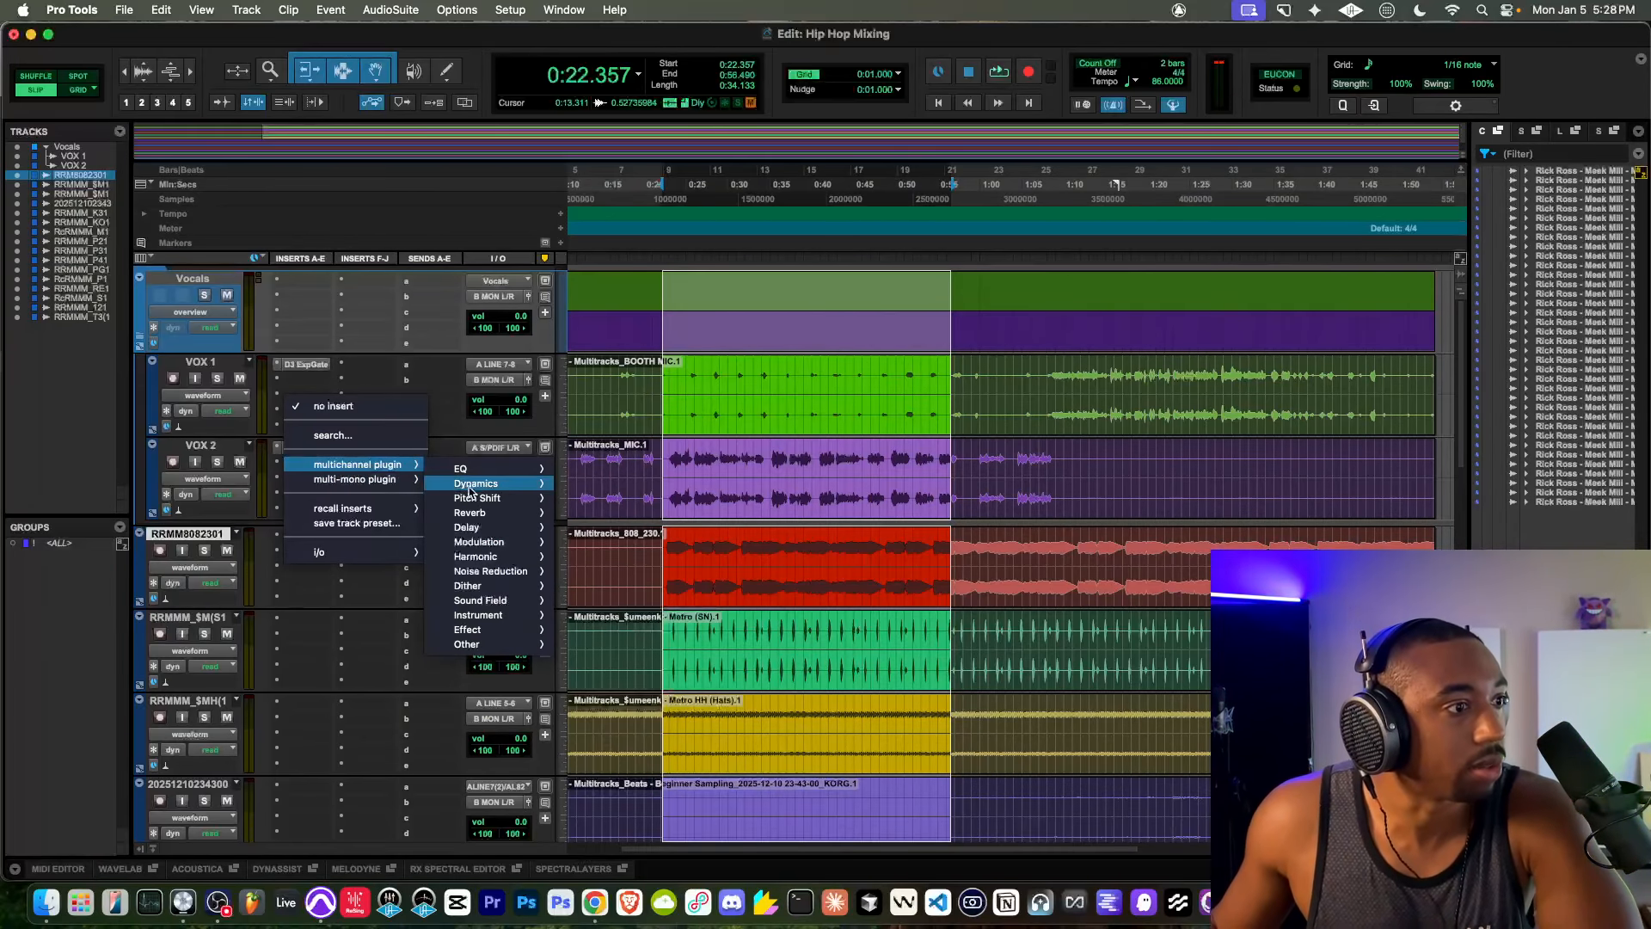
mouse_move(469, 485)
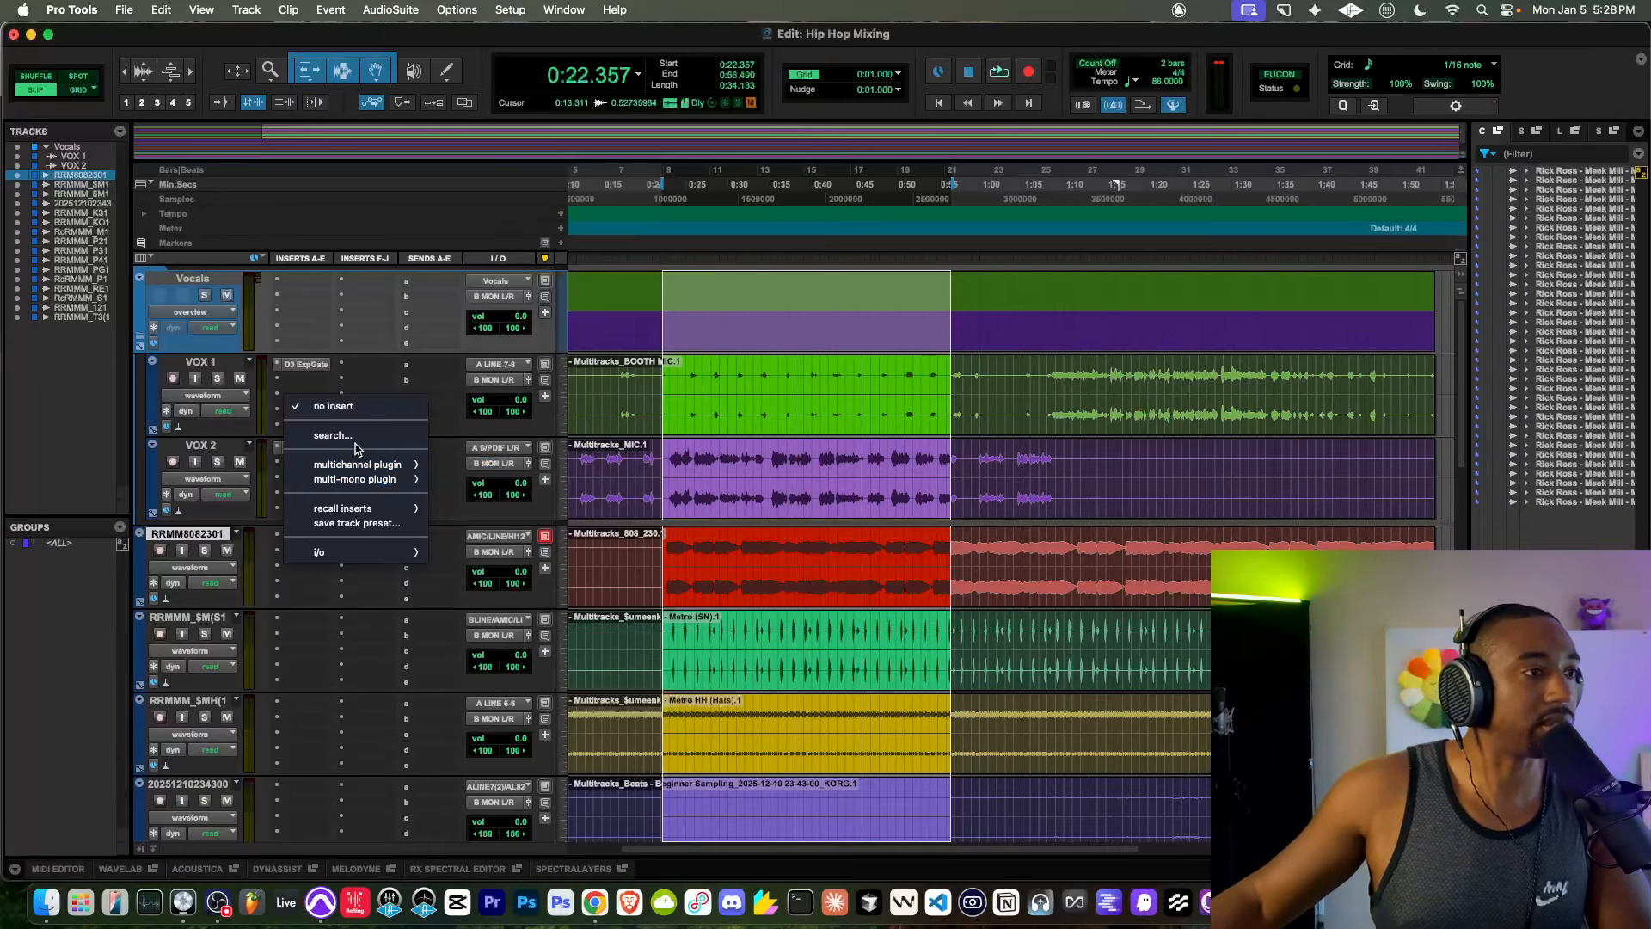
left_click(360, 436)
type("rcom")
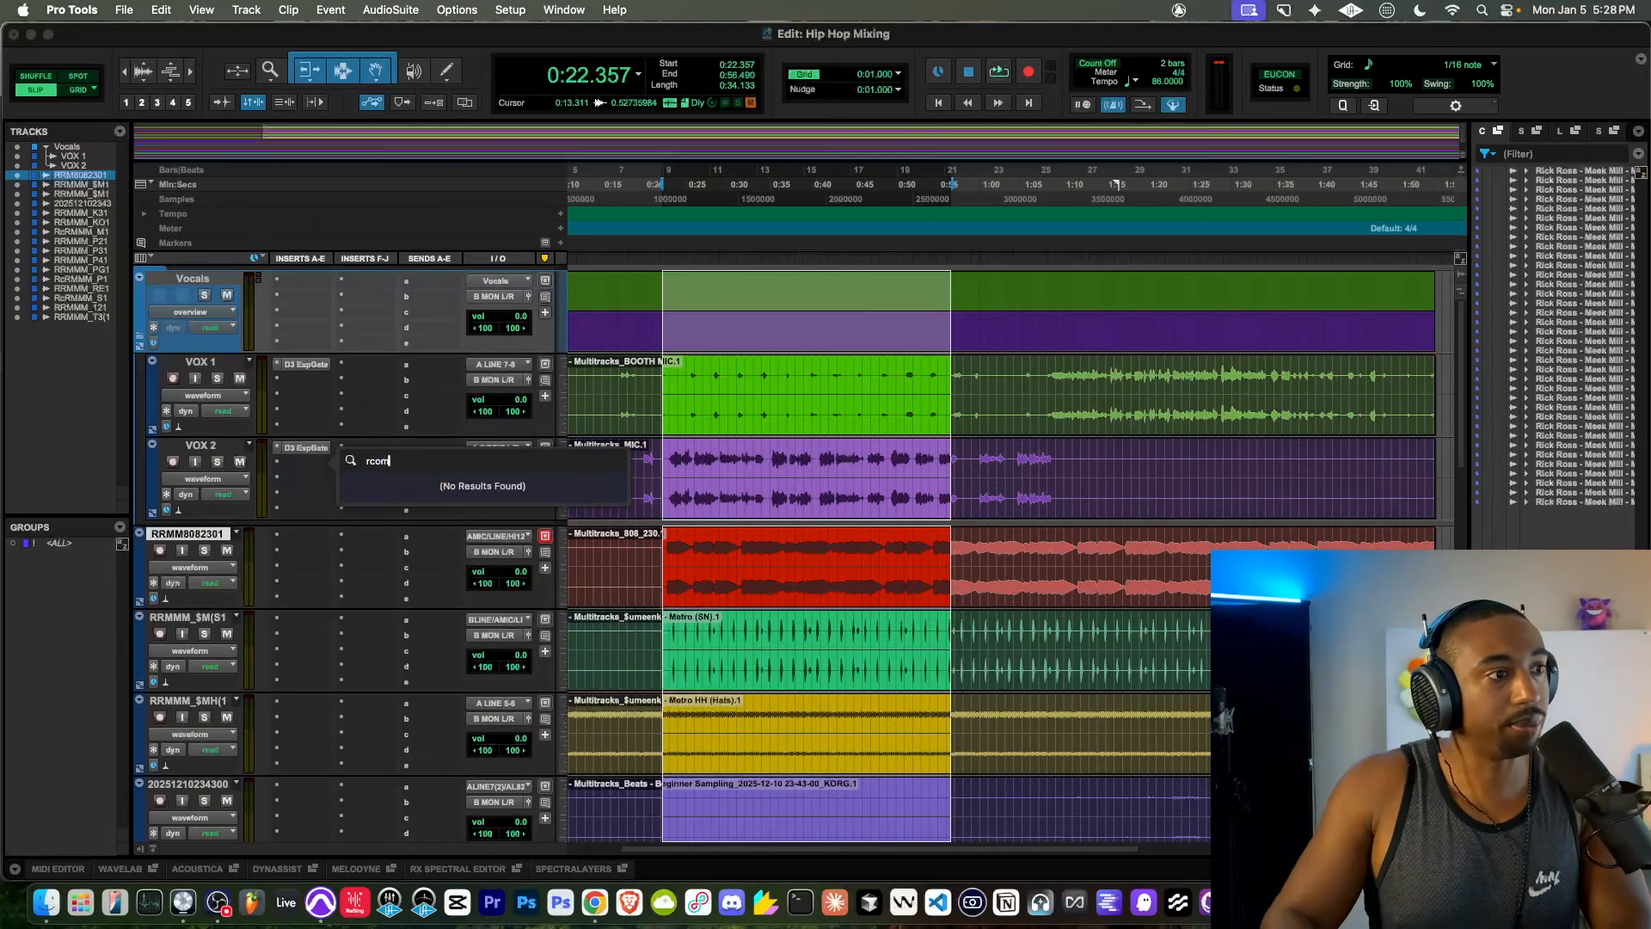
key("BackSpace")
key("BackSpace")
key("BackSpace")
type("com")
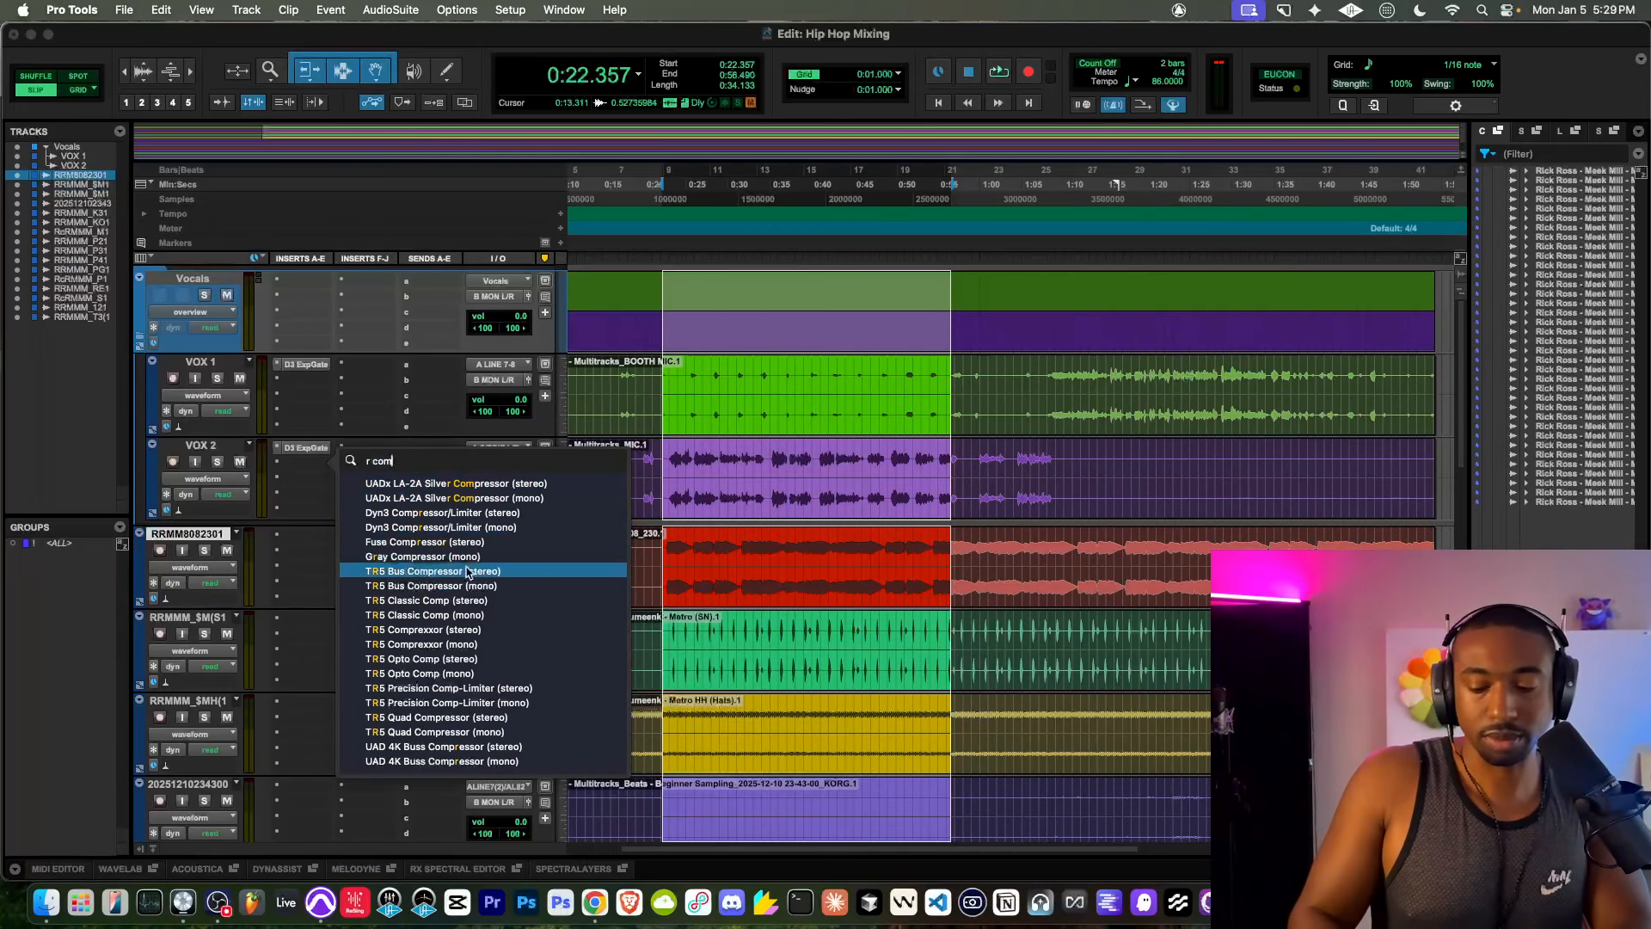
Step: Search the plug-ins for VOX 2's second insert slot for "re" and "comp"
key("BackSpace")
key("BackSpace")
key("BackSpace")
key("BackSpace")
type("en")
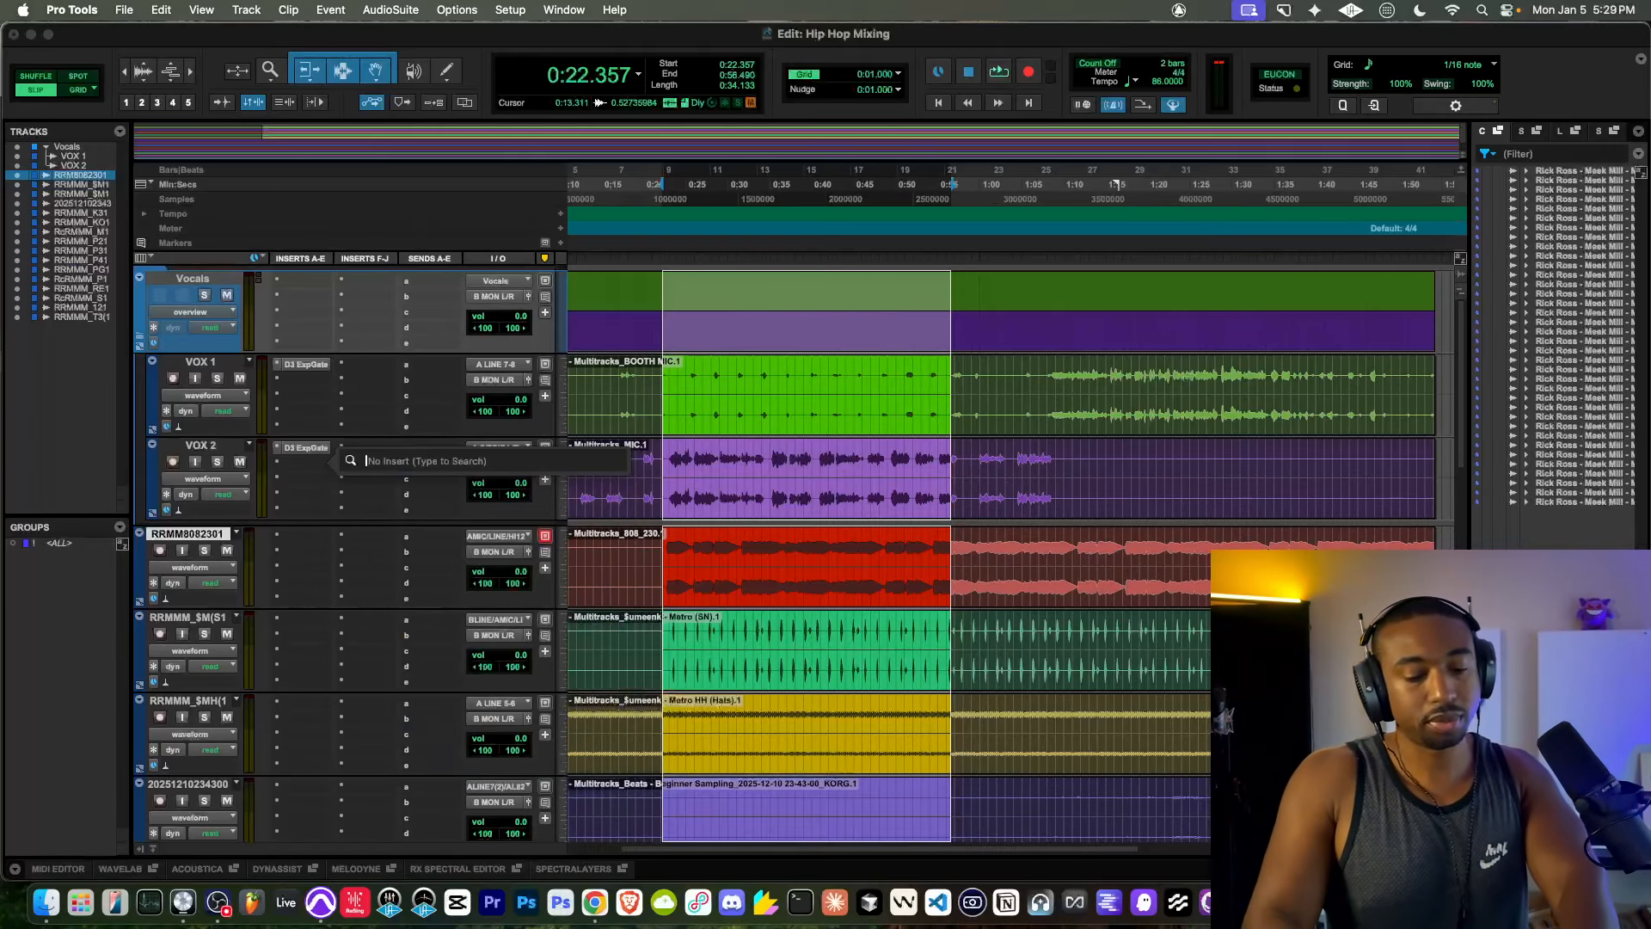
key("BackSpace")
key("BackSpace")
key("BackSpace")
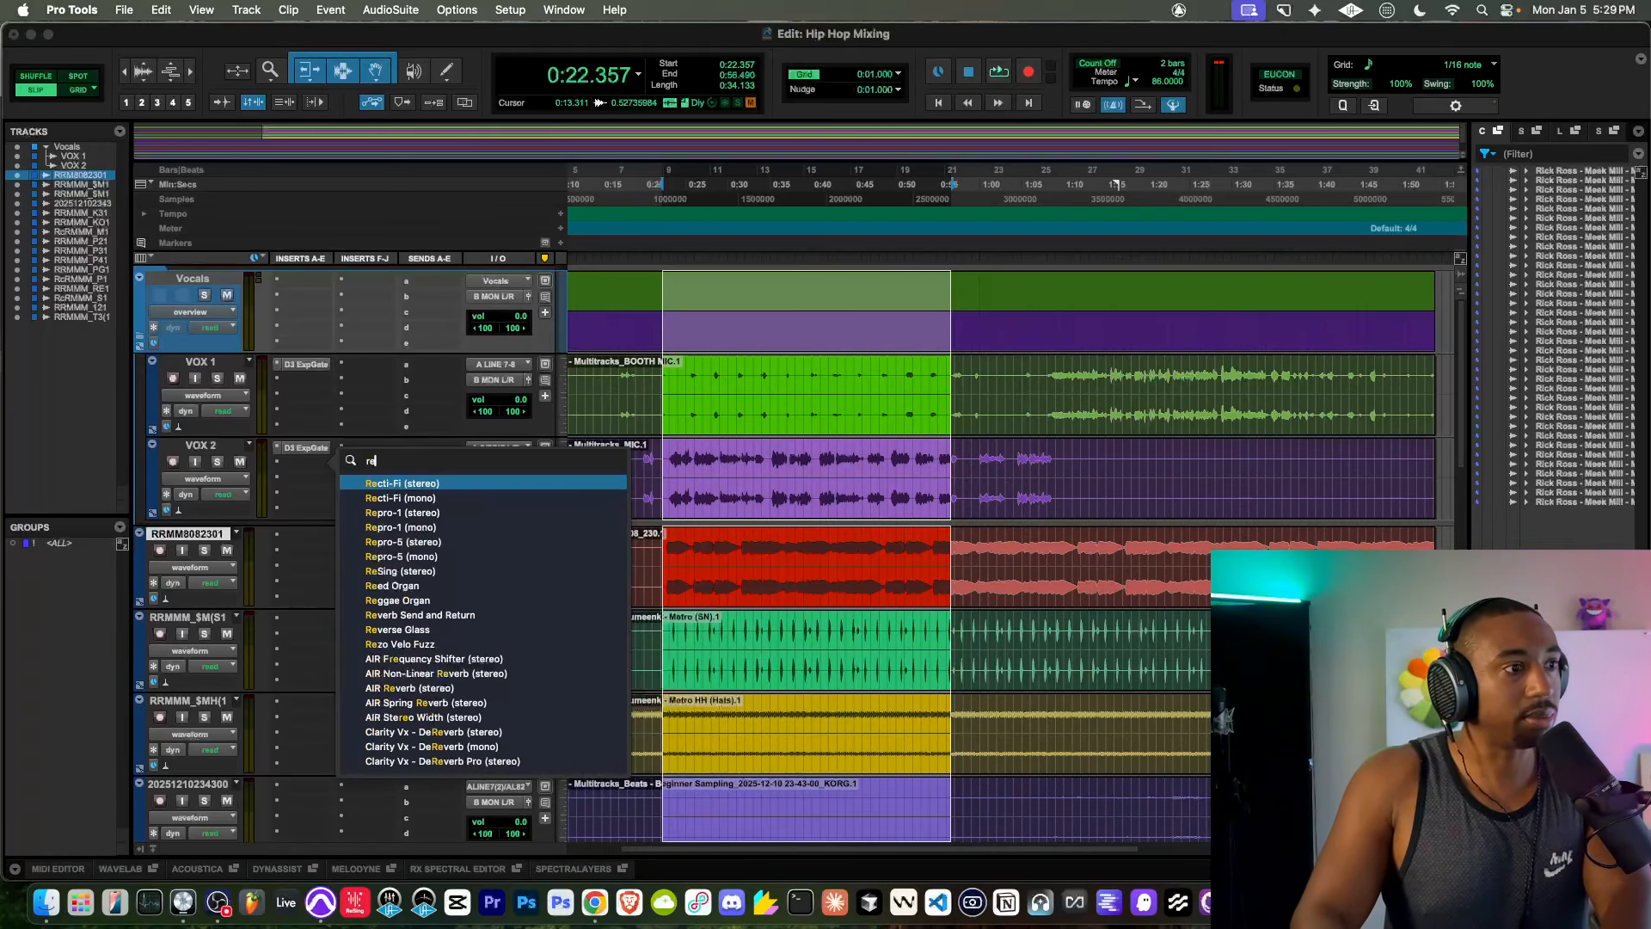
type("comp")
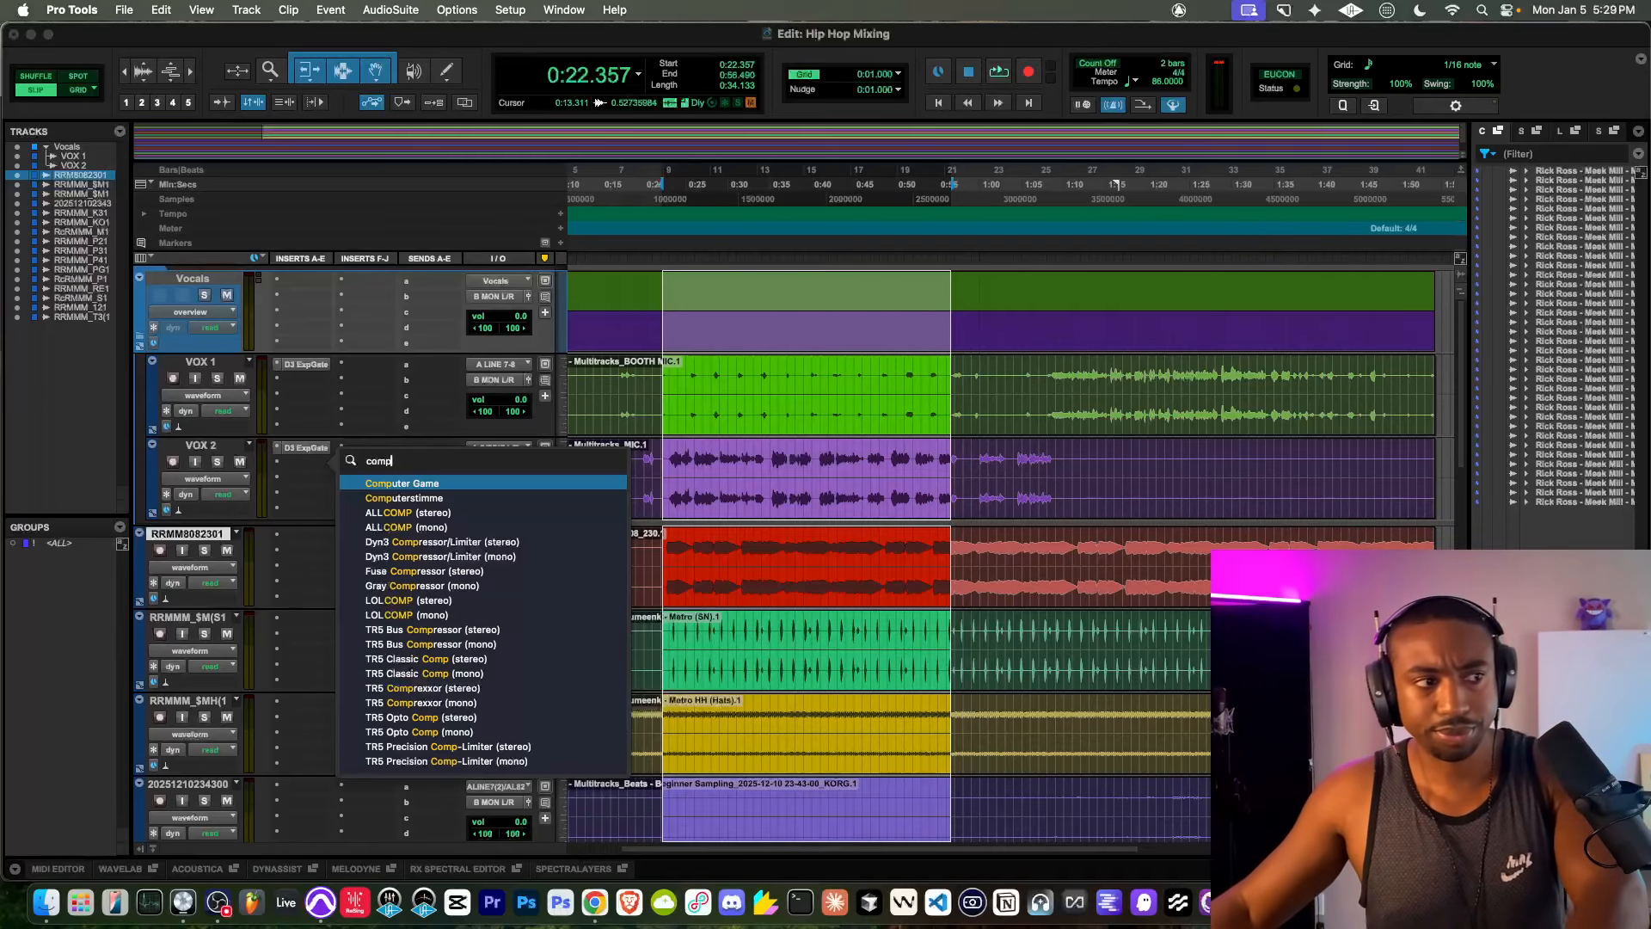
Step: Search the plug-ins for VOX 2's second insert slot for "1176" and clear the search text
key("BackSpace")
key("BackSpace")
key("BackSpace")
key("BackSpace")
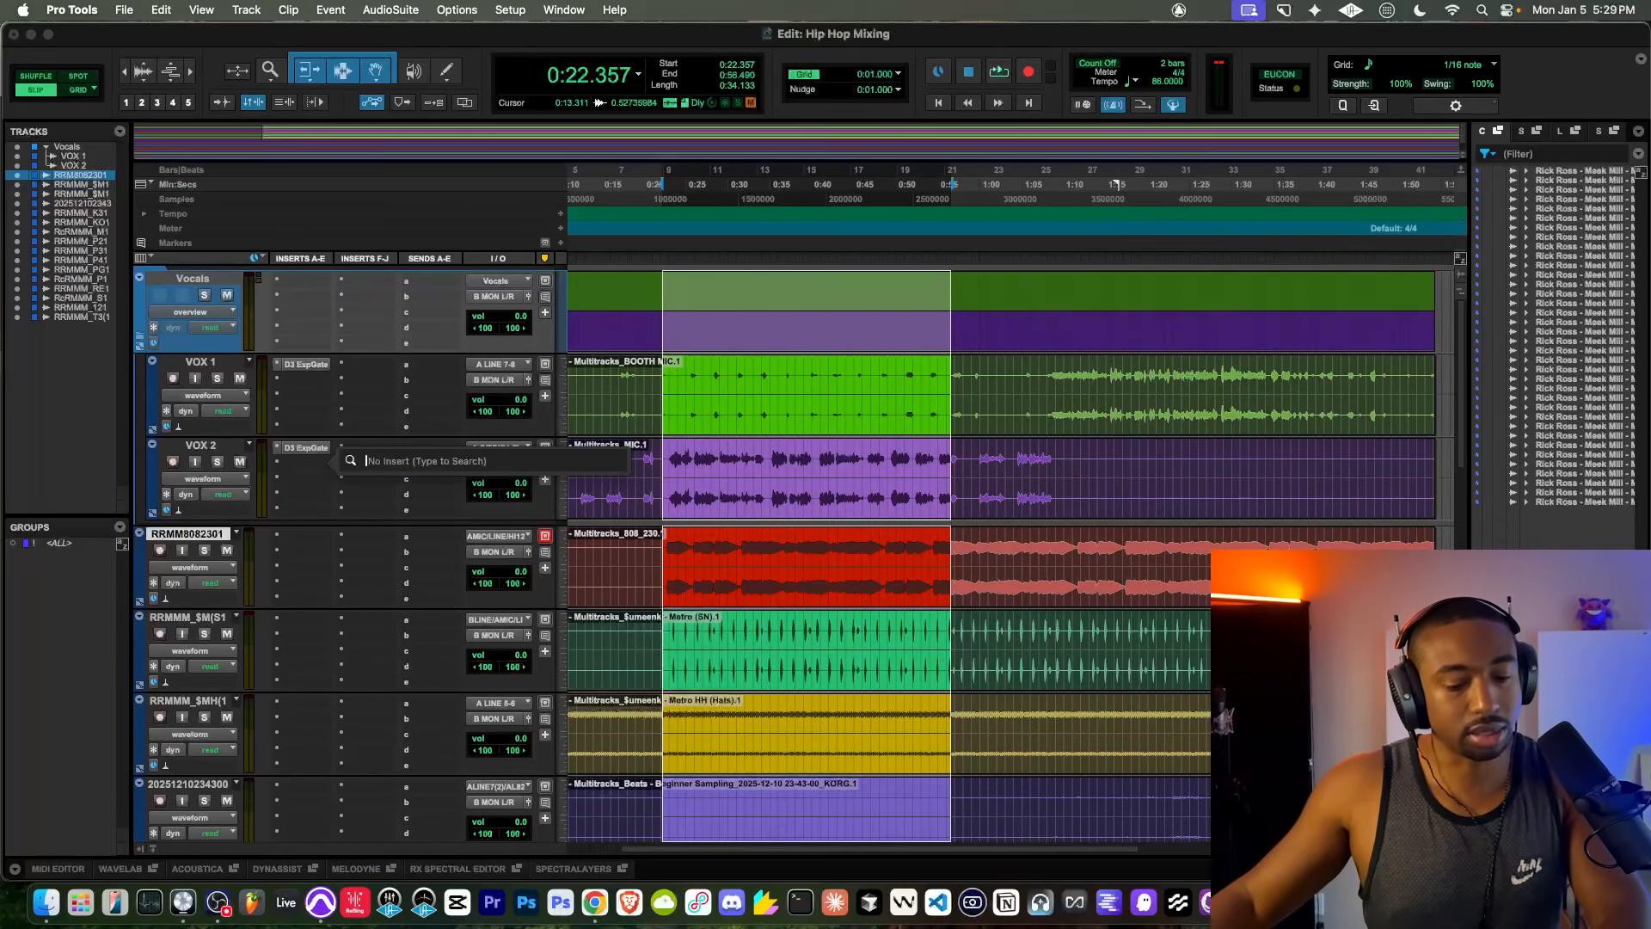
type("1176")
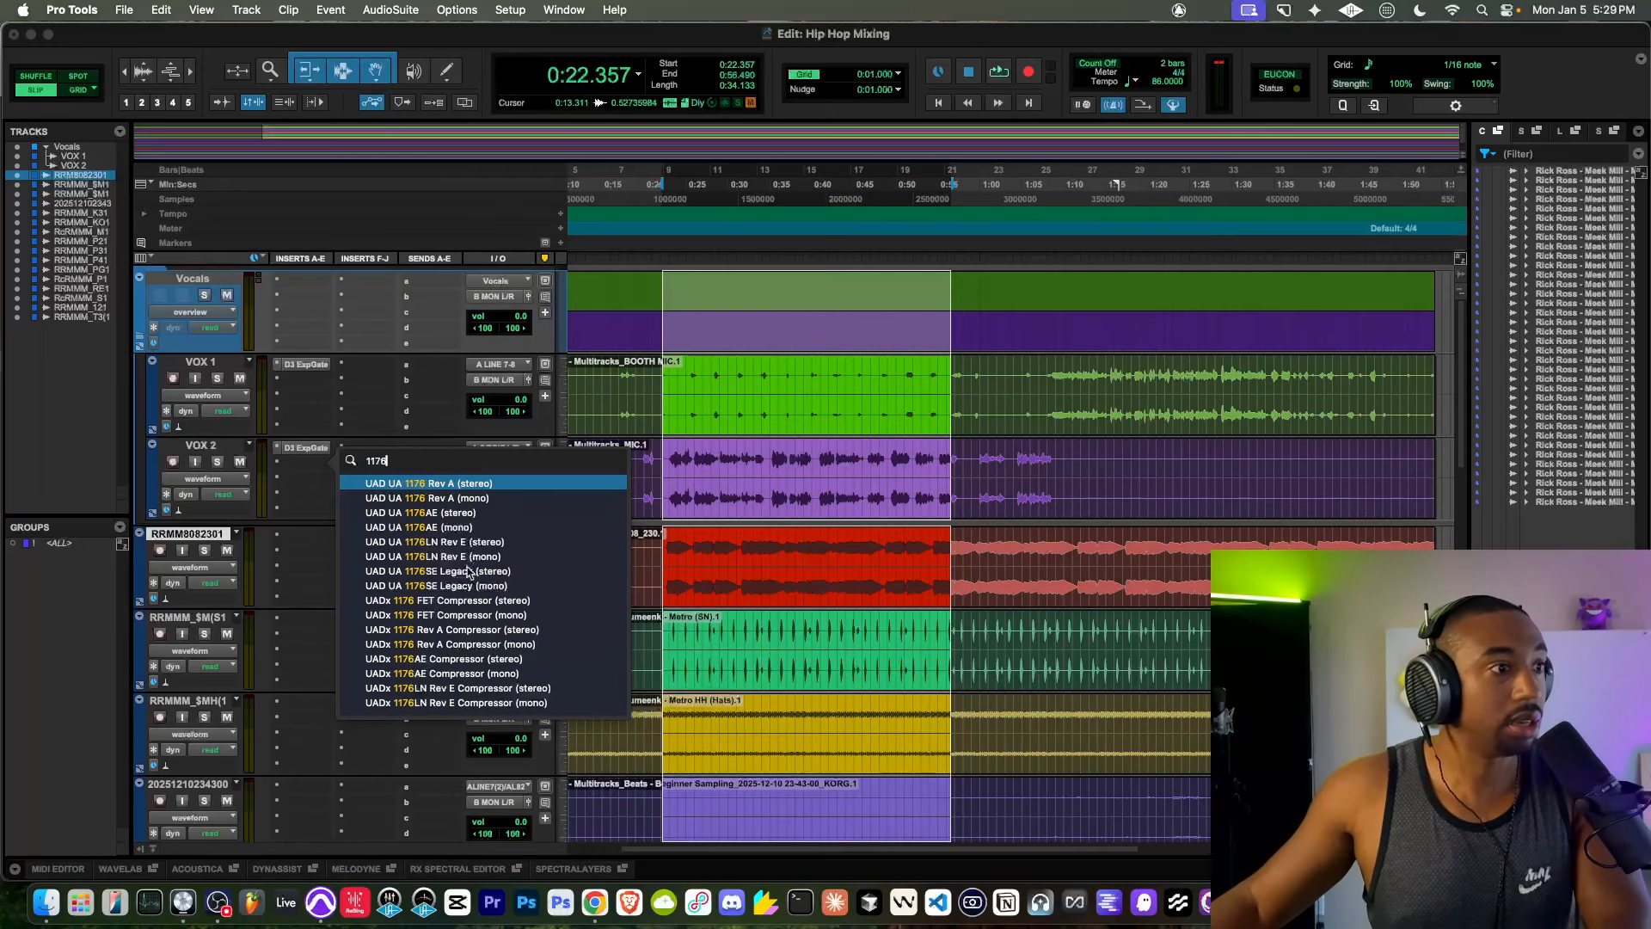
key("BackSpace")
key("BackSpace")
key("BackSpace")
key("BackSpace")
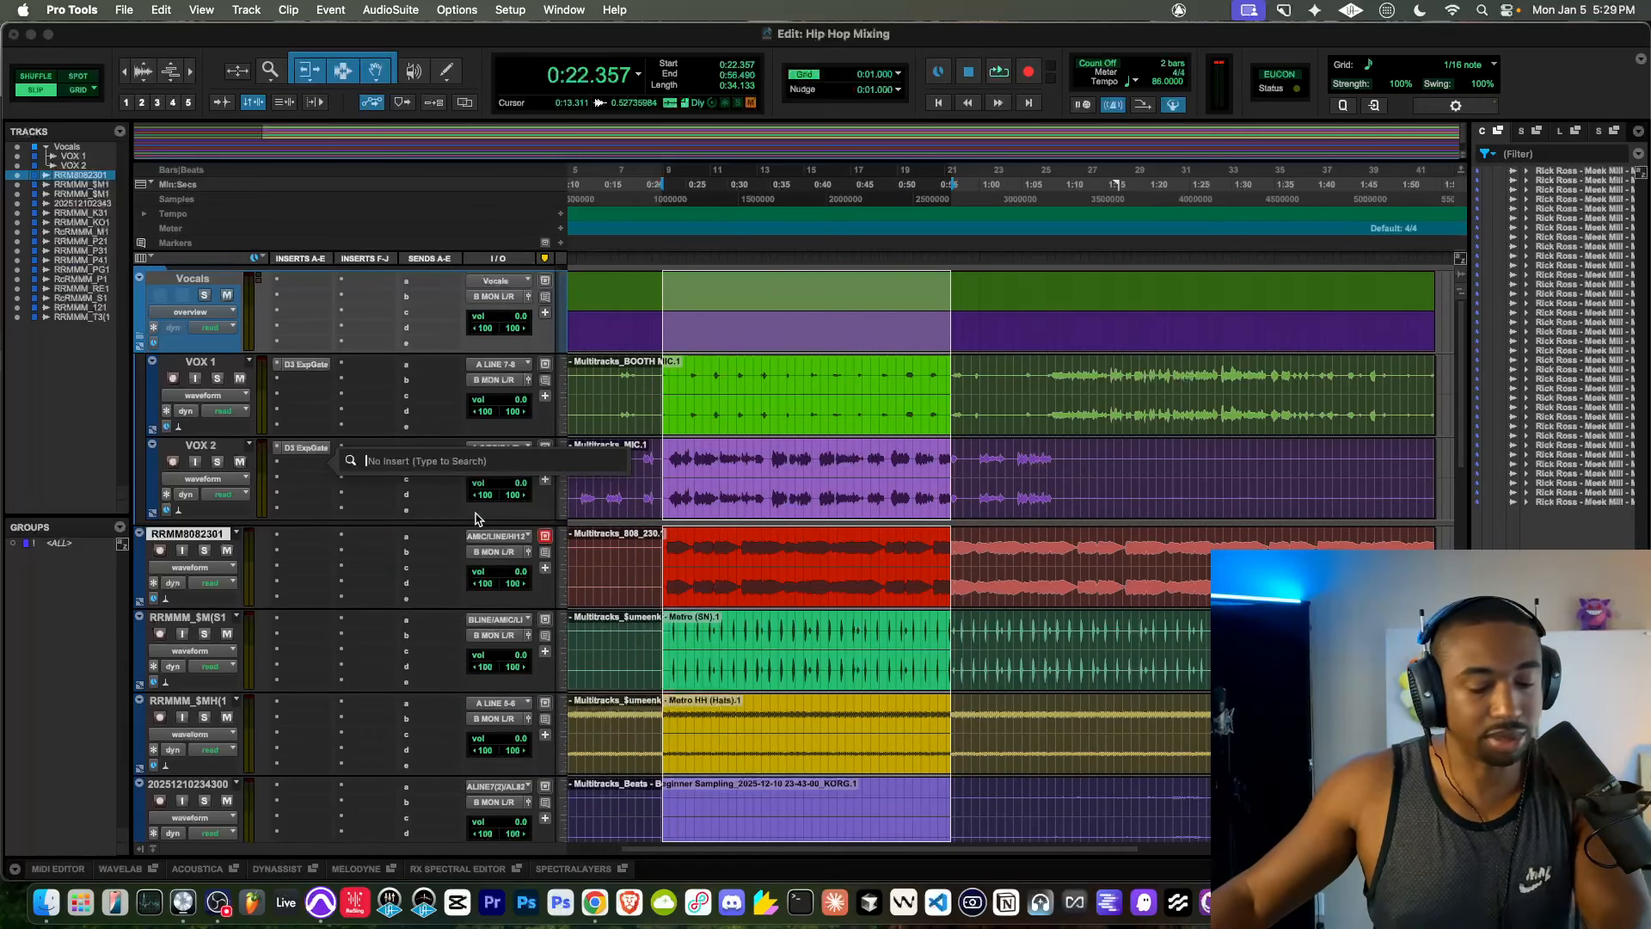
Step: Insert the BF-76 in VOX 2's second insert slot using a "76" search and audition the selected range
type("76")
left_click(442, 486)
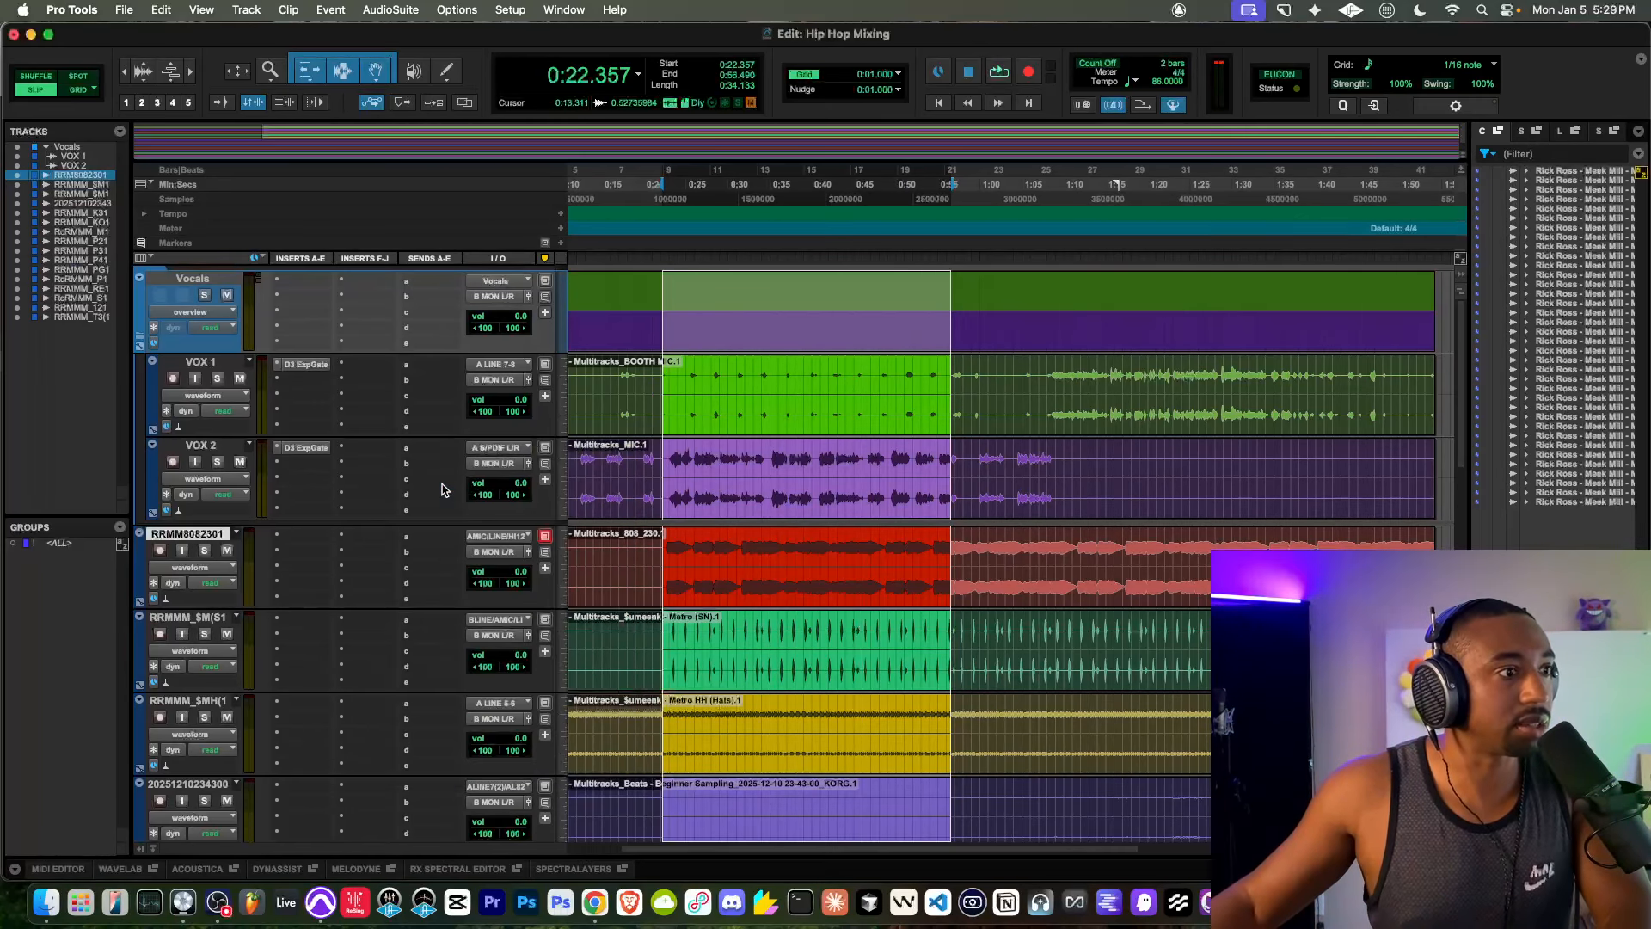
key("space")
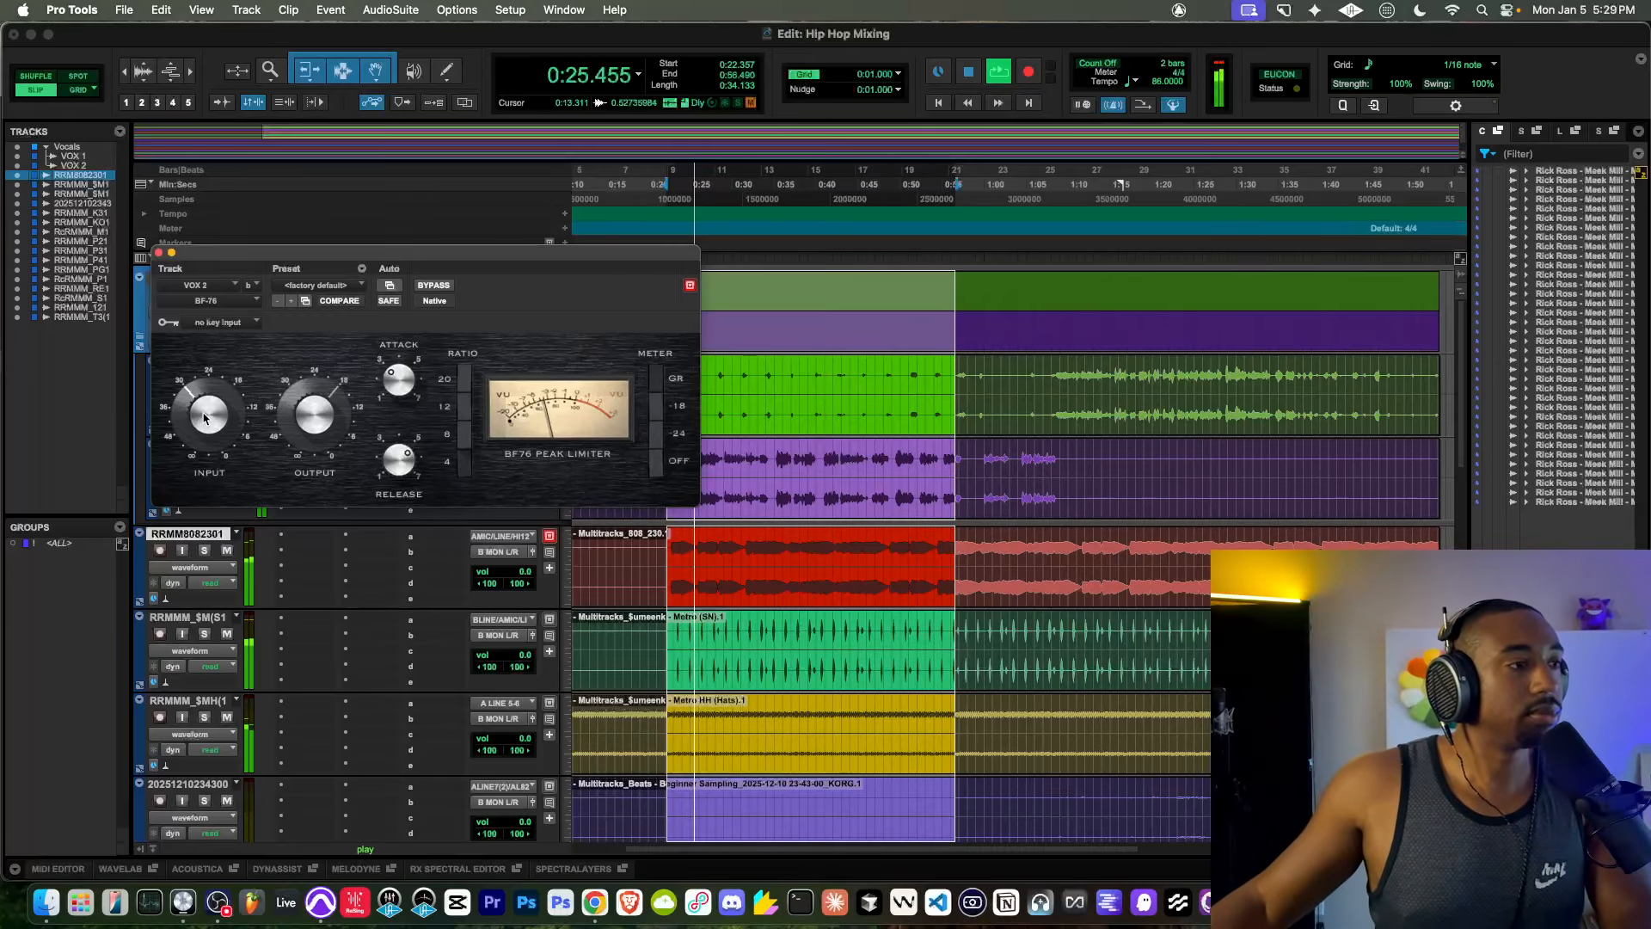
Step: Raise the BF-76's input and adjust its attack and release while auditioning the selected range, and close its window
key("space")
key("space")
left_click_drag(207, 406, 262, 408)
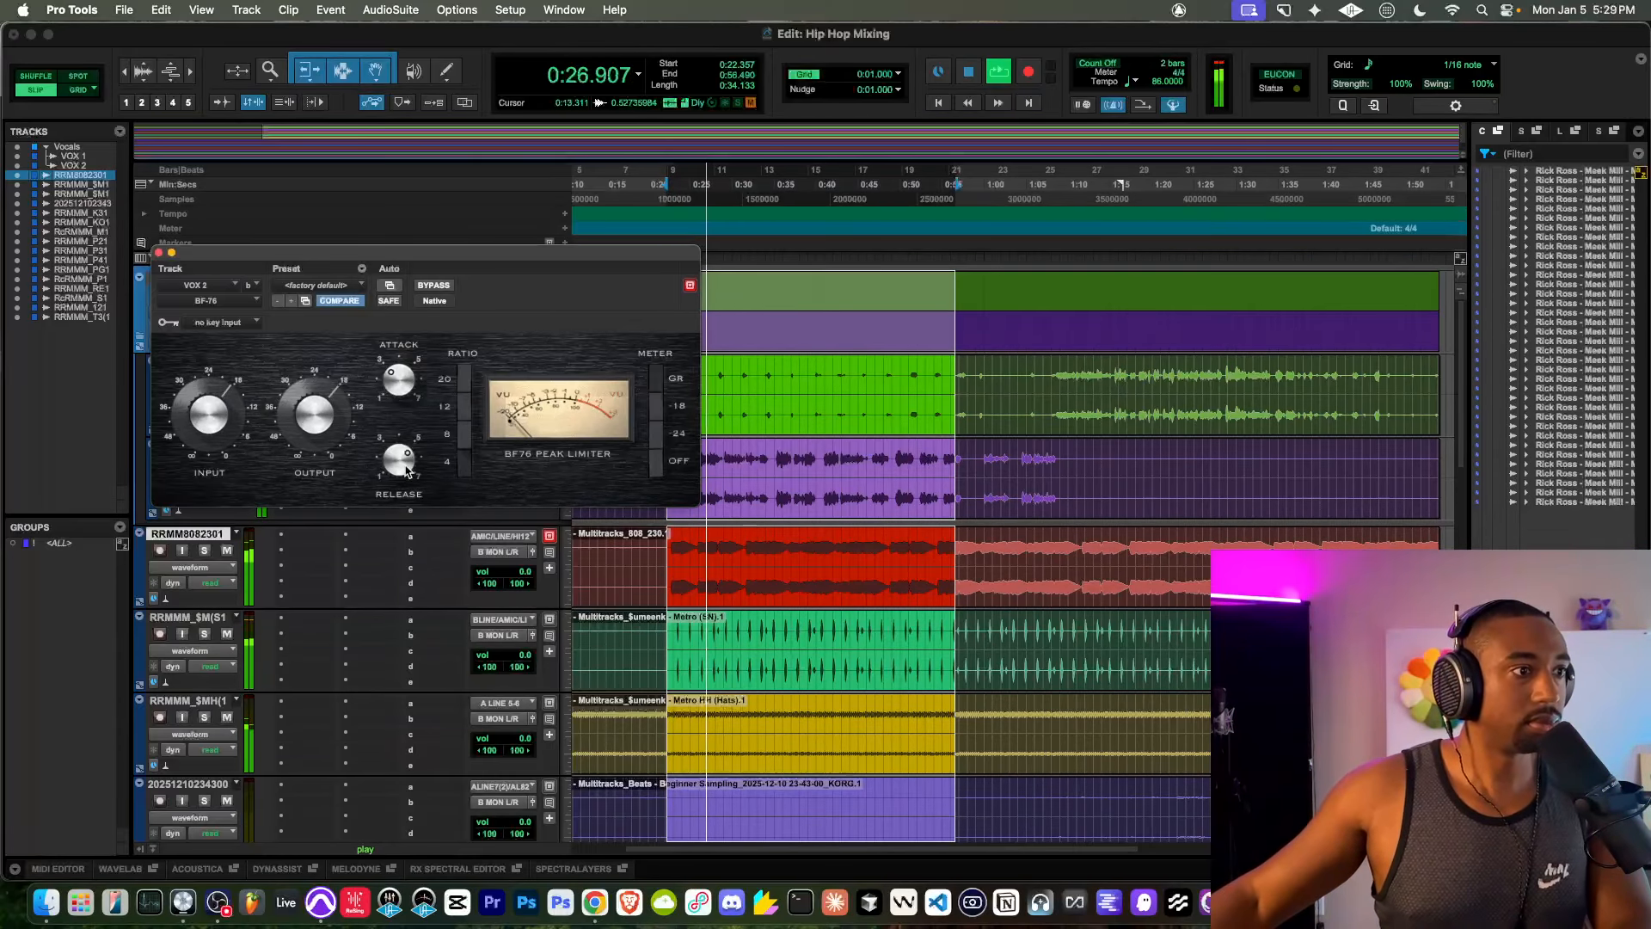
key("space")
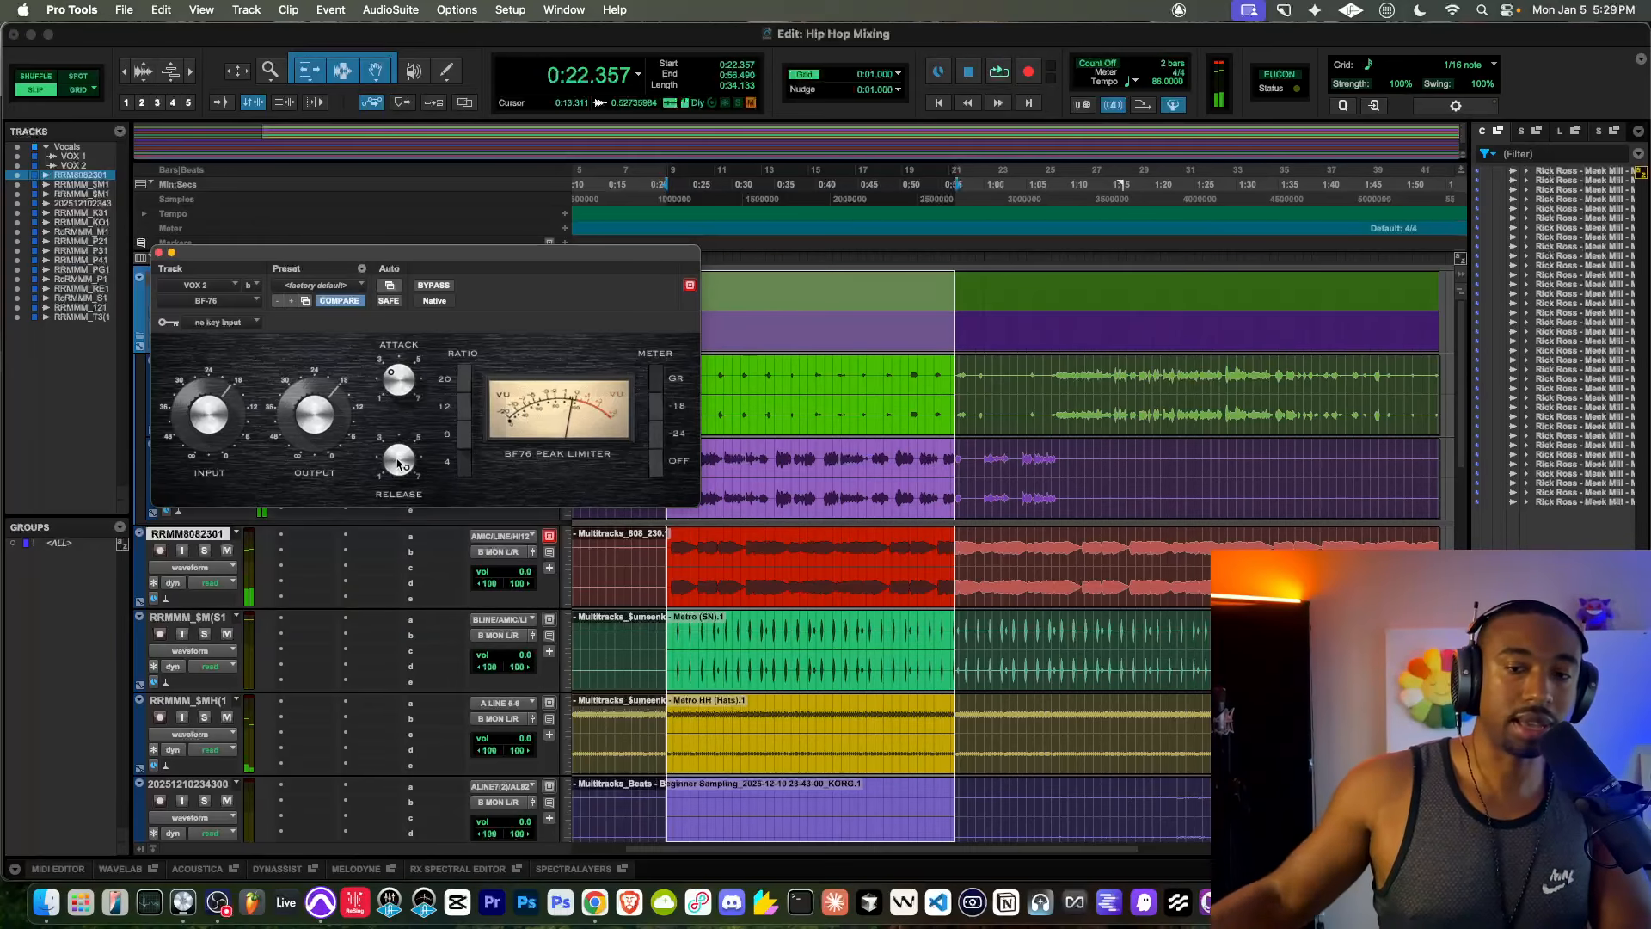
key("space")
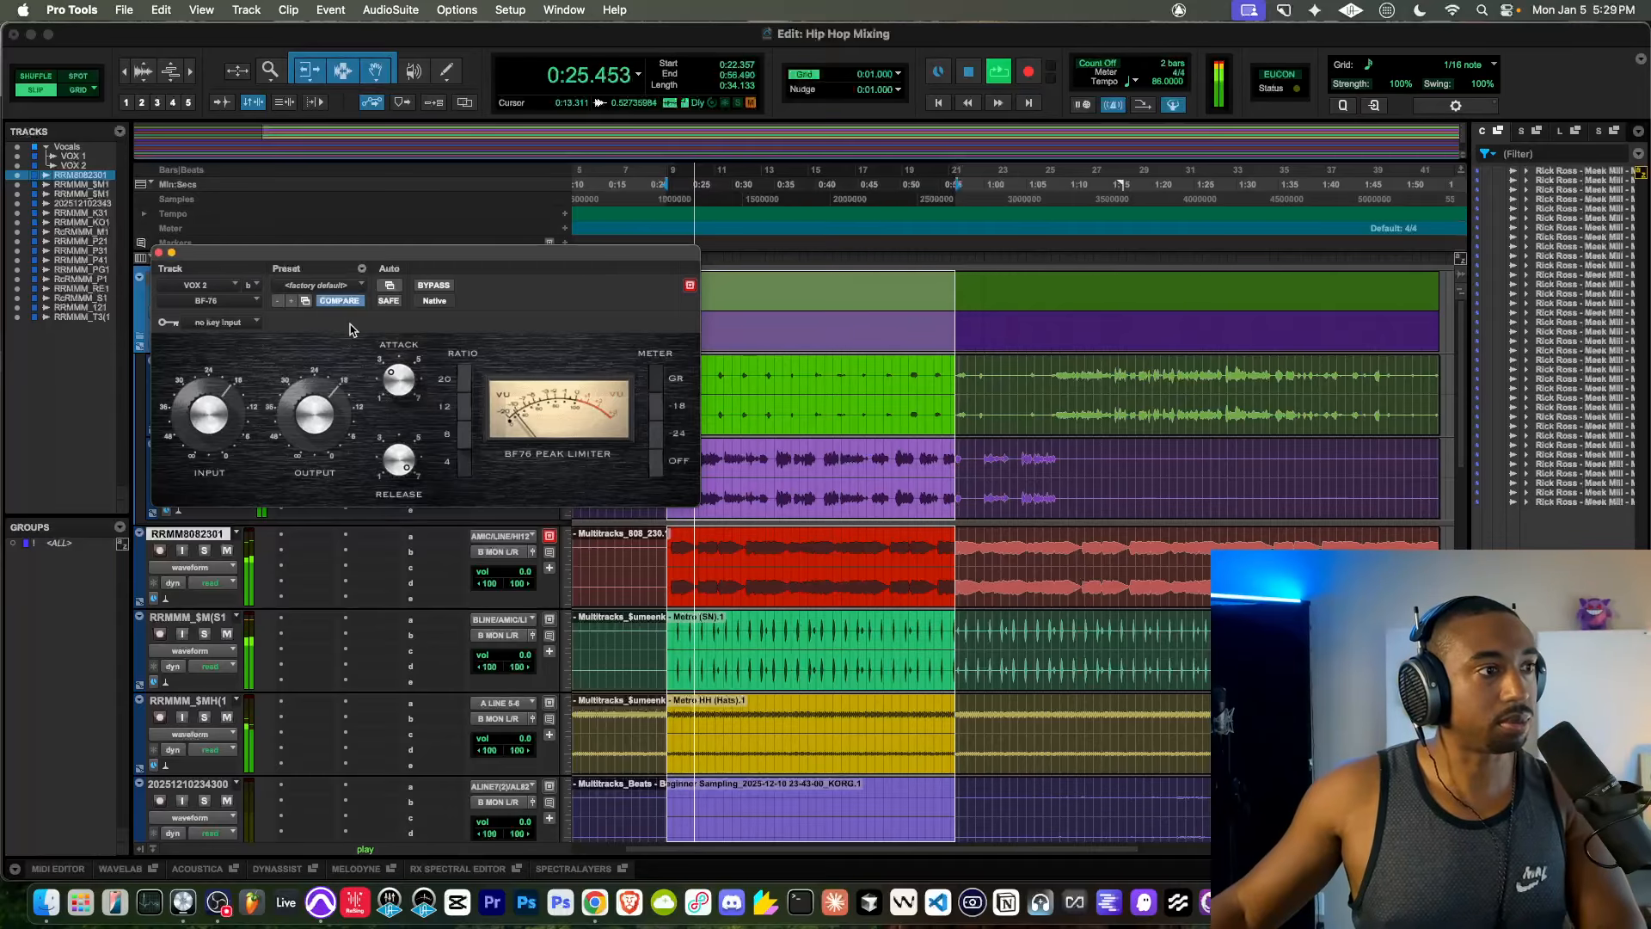
left_click(159, 252)
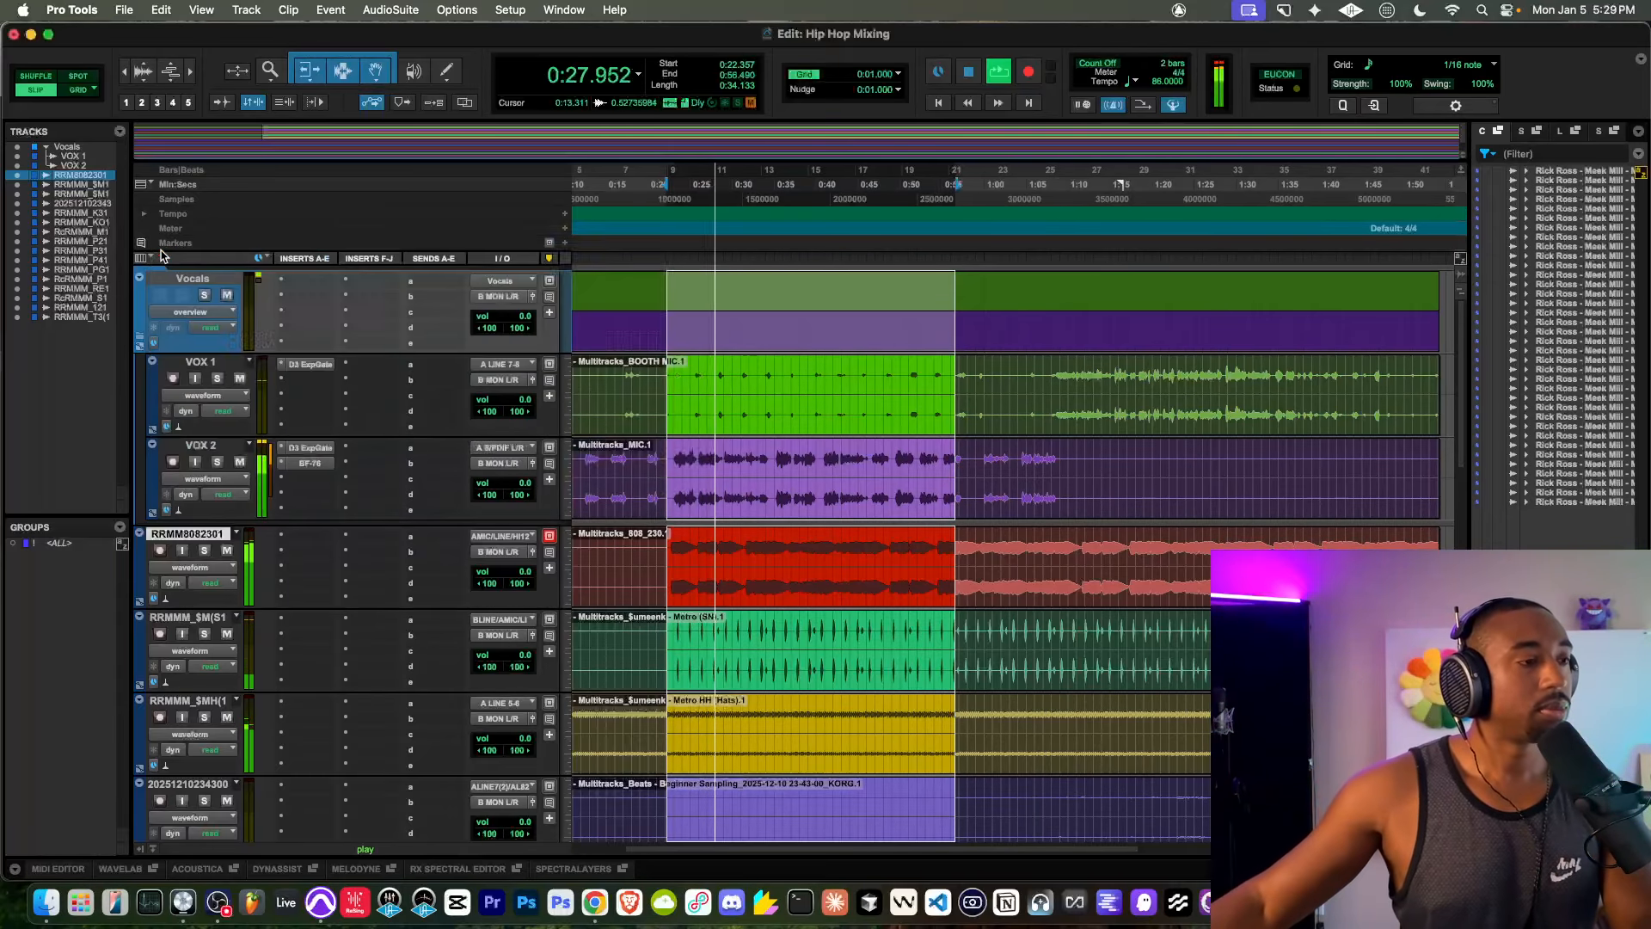
Step: Insert the stereo Dyn3 Compressor/Limiter in VOX 2's third insert slot, stop playback and move its window aside
left_click(315, 479)
mouse_move(332, 485)
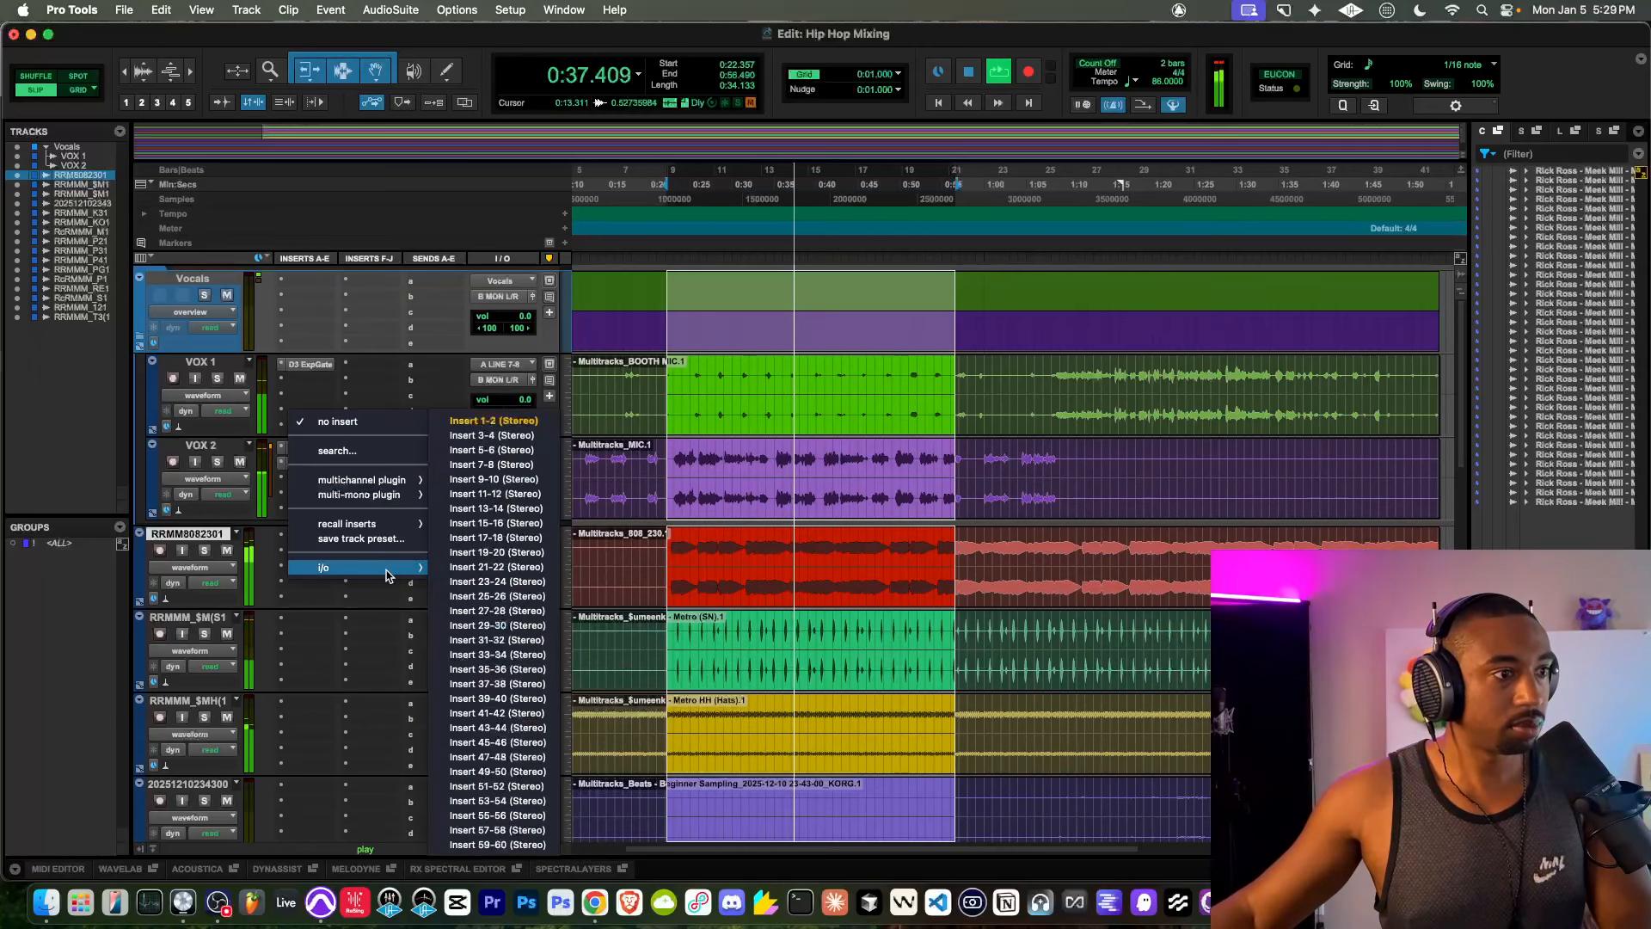
mouse_move(393, 481)
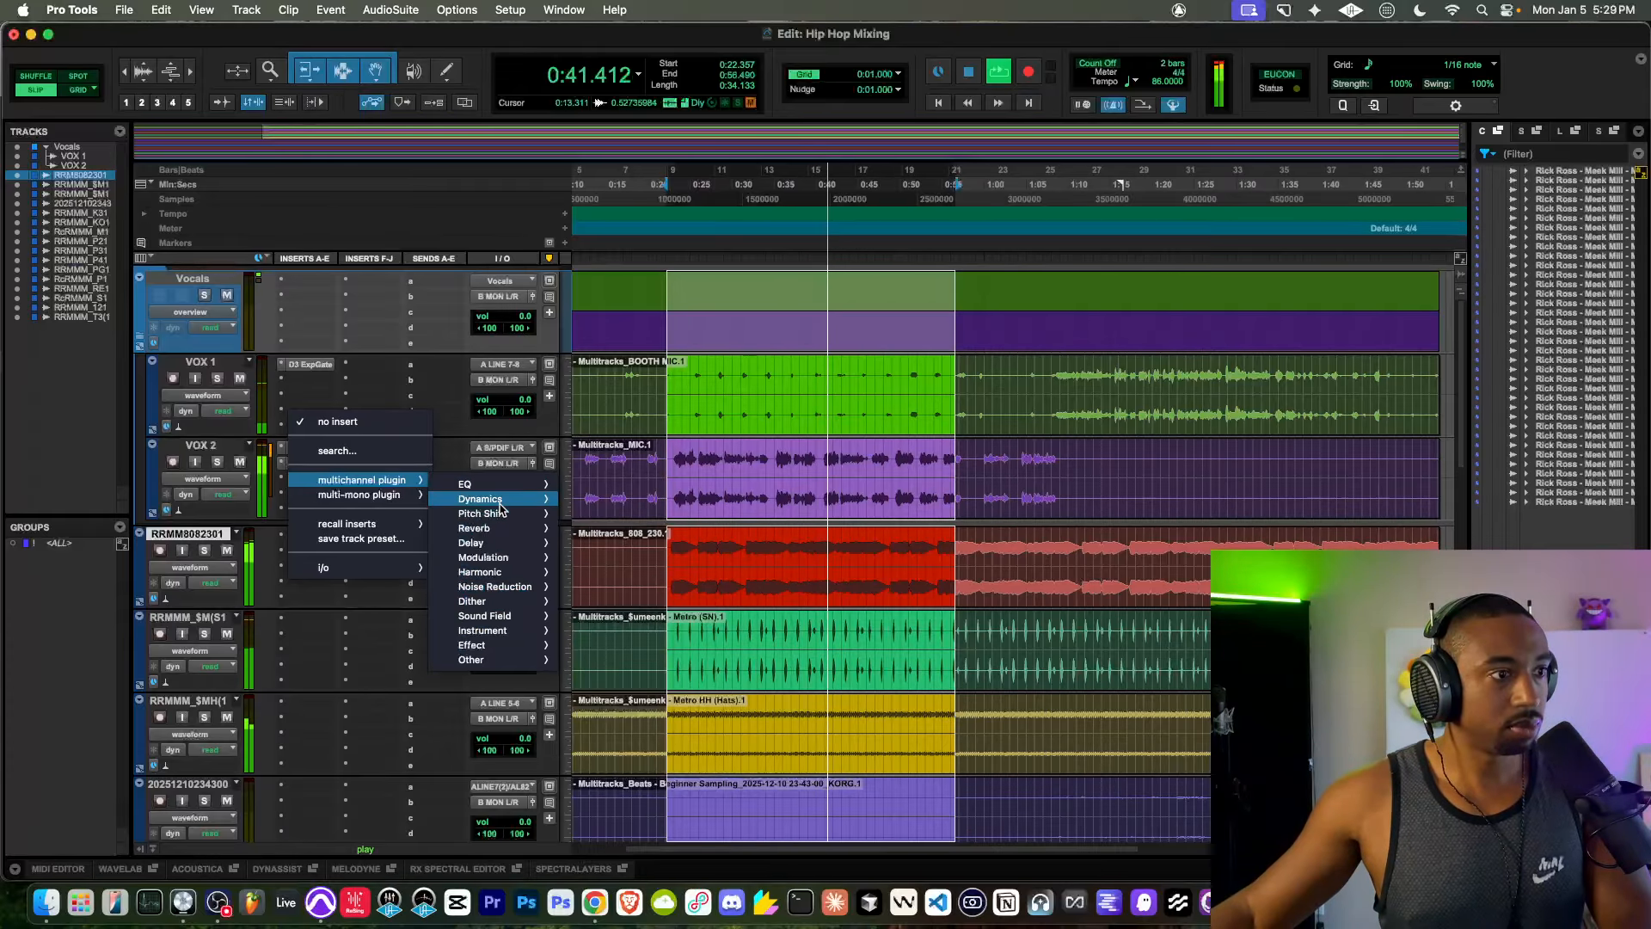
mouse_move(486, 499)
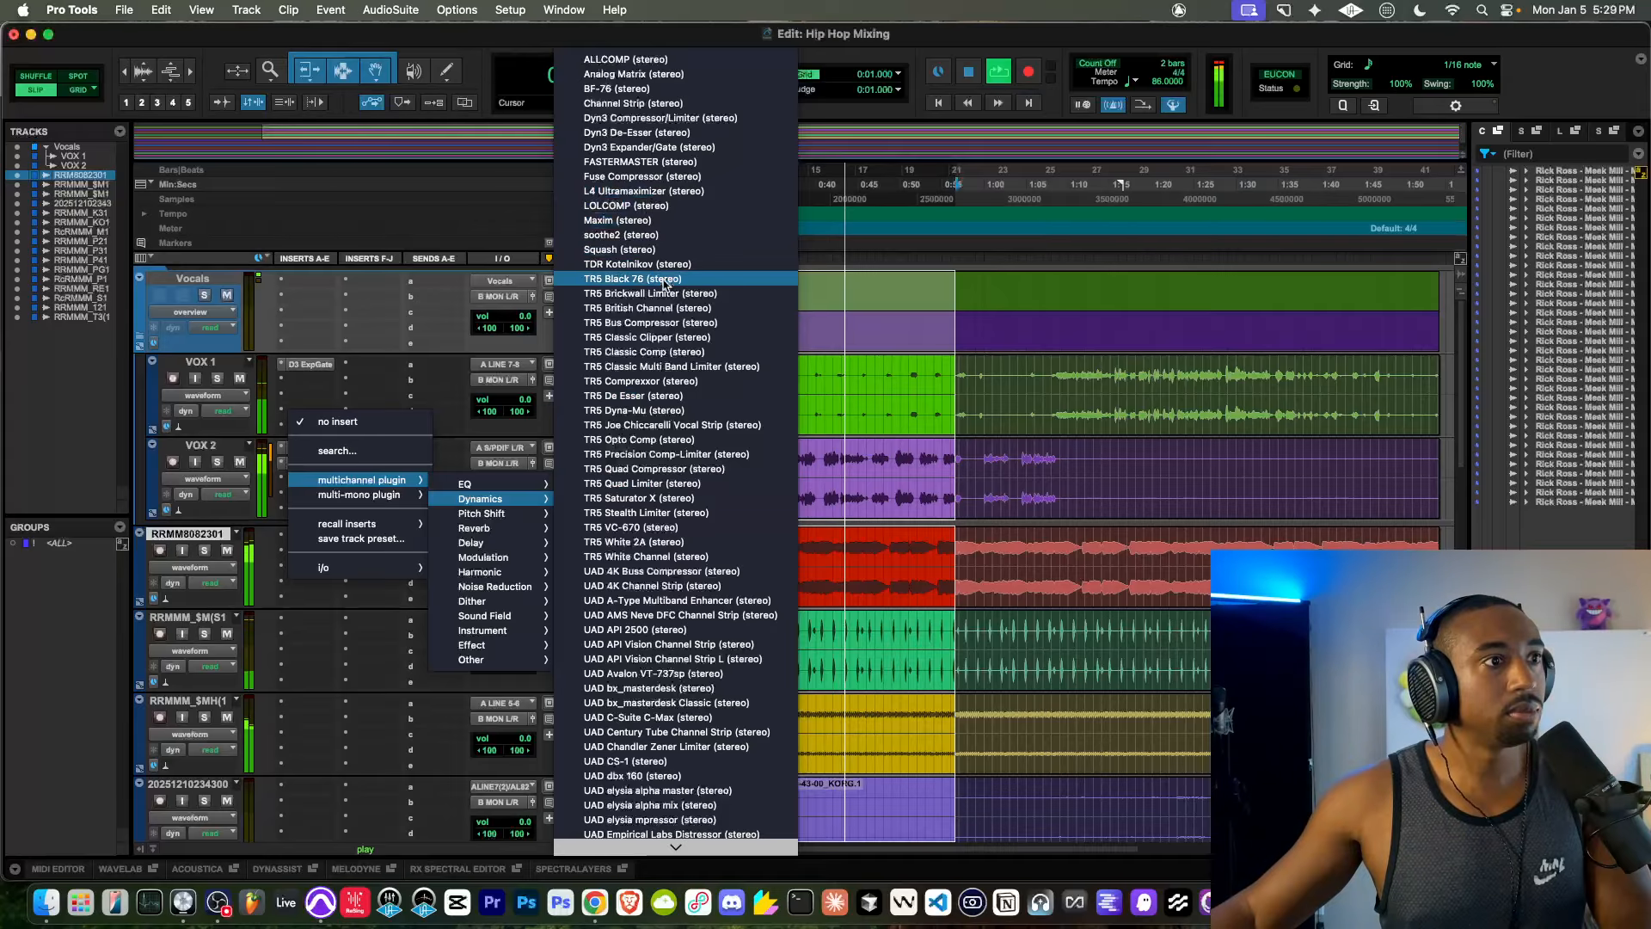
scroll(654, 275, "down", 10)
scroll(653, 275, "up", 10)
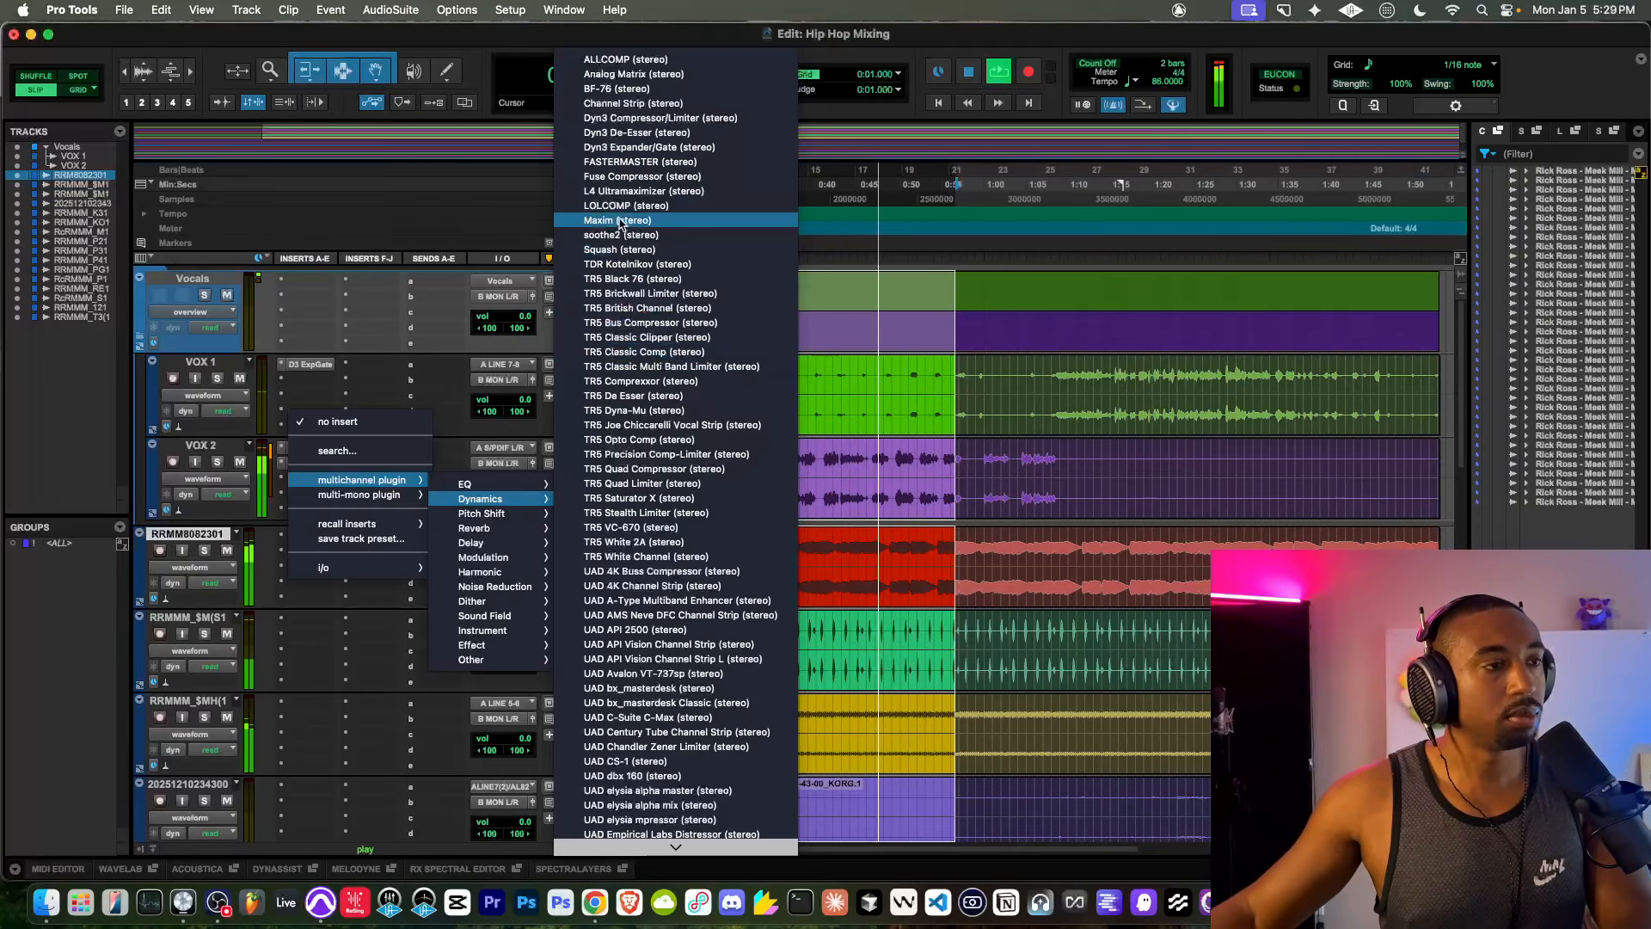
left_click(649, 120)
key("space")
left_click_drag(390, 246, 605, 267)
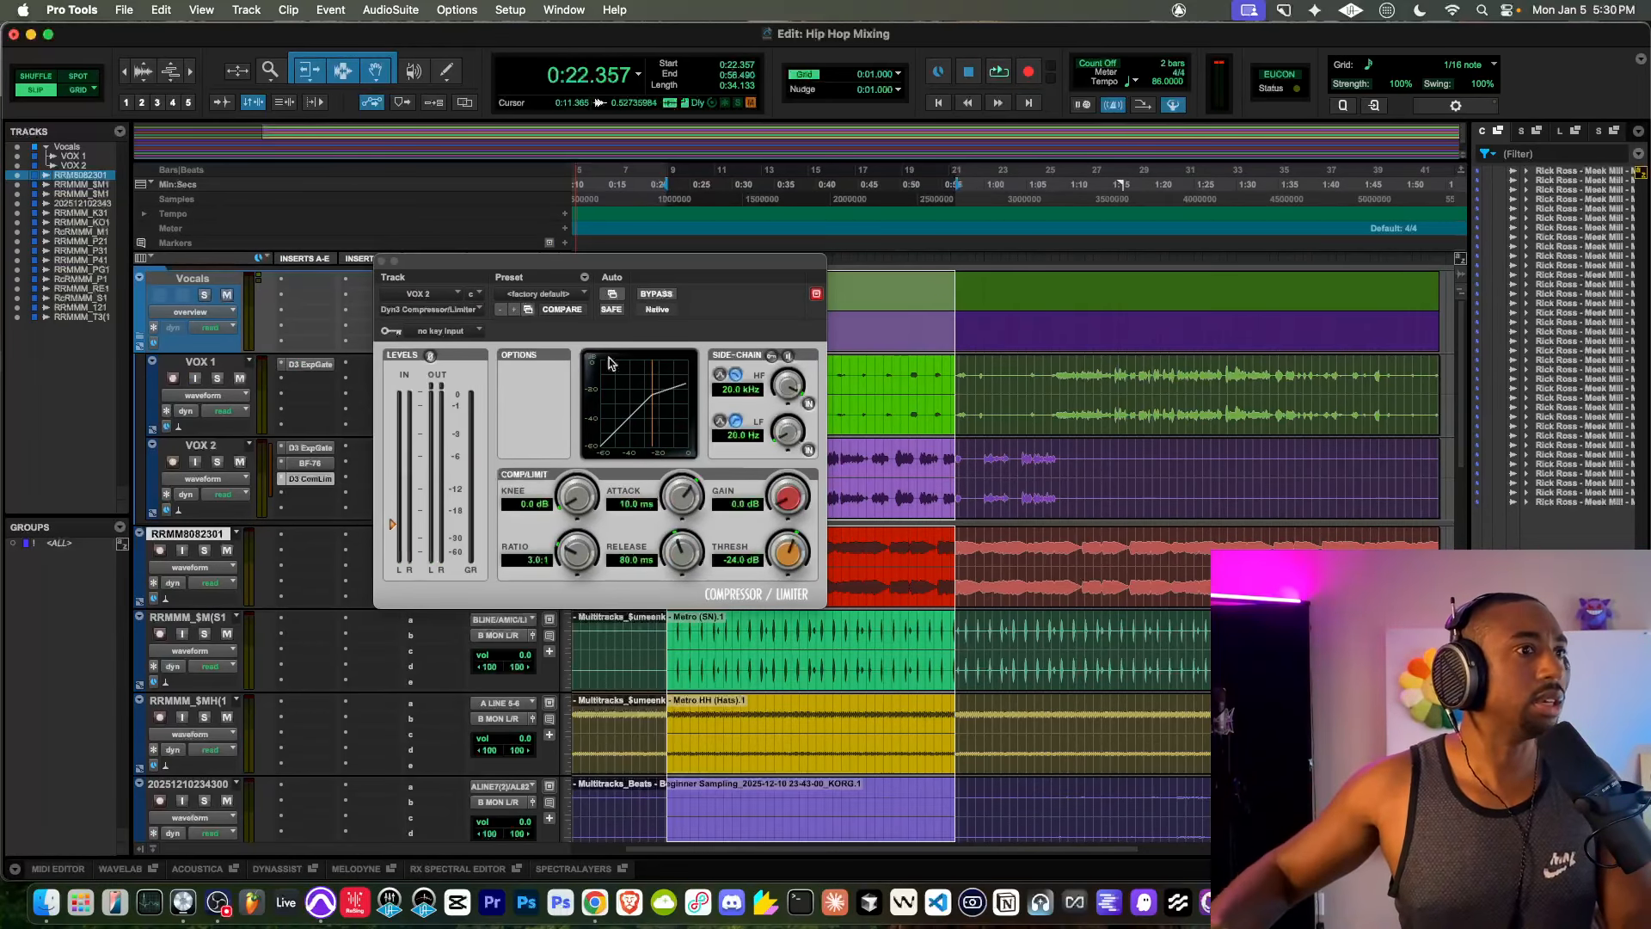
Step: Set the VOX 2 Dyn3 compressor's attack to 15.1 ms and release to 5.0 ms while auditioning the selected range
key("space")
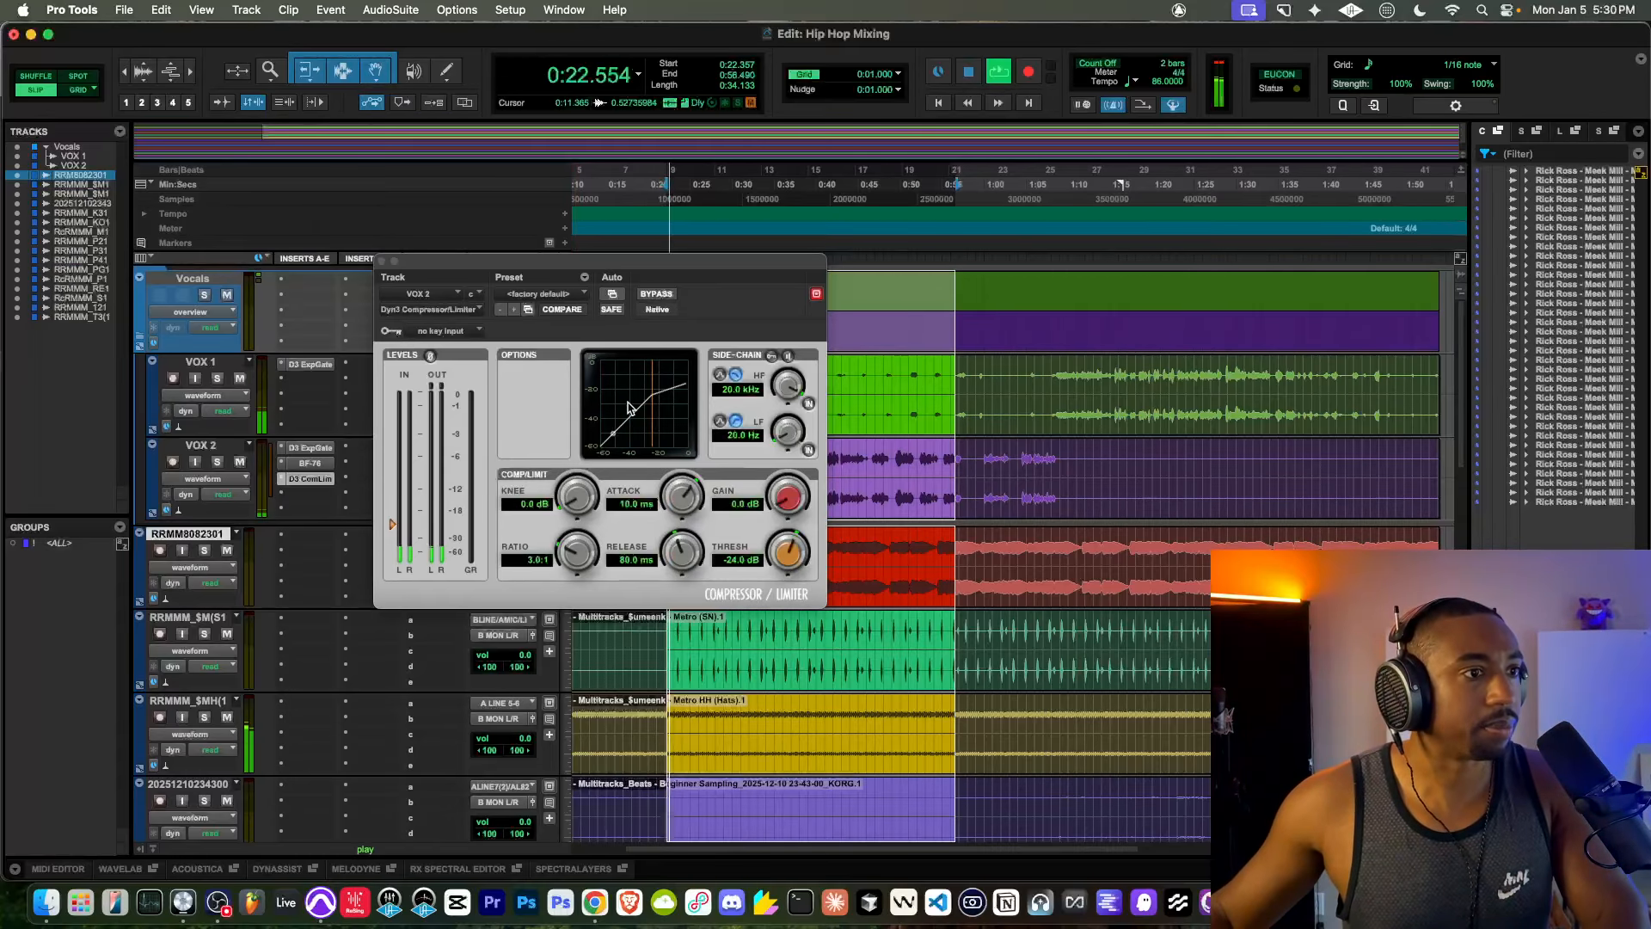
key("space")
key("space")
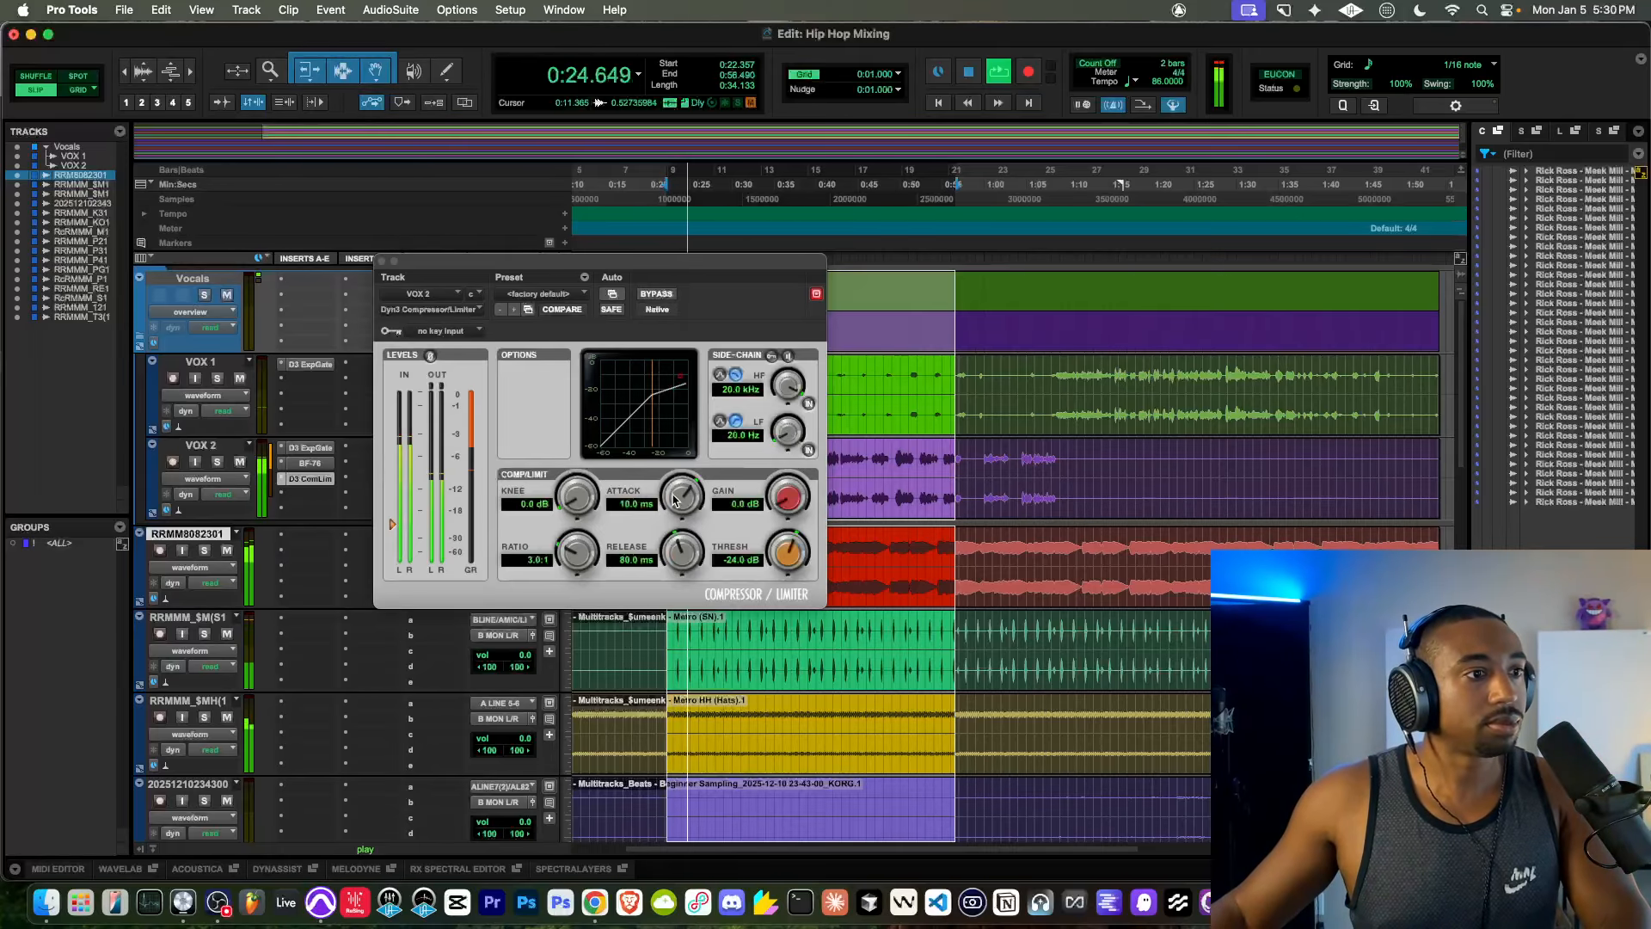
left_click_drag(675, 501, 698, 542)
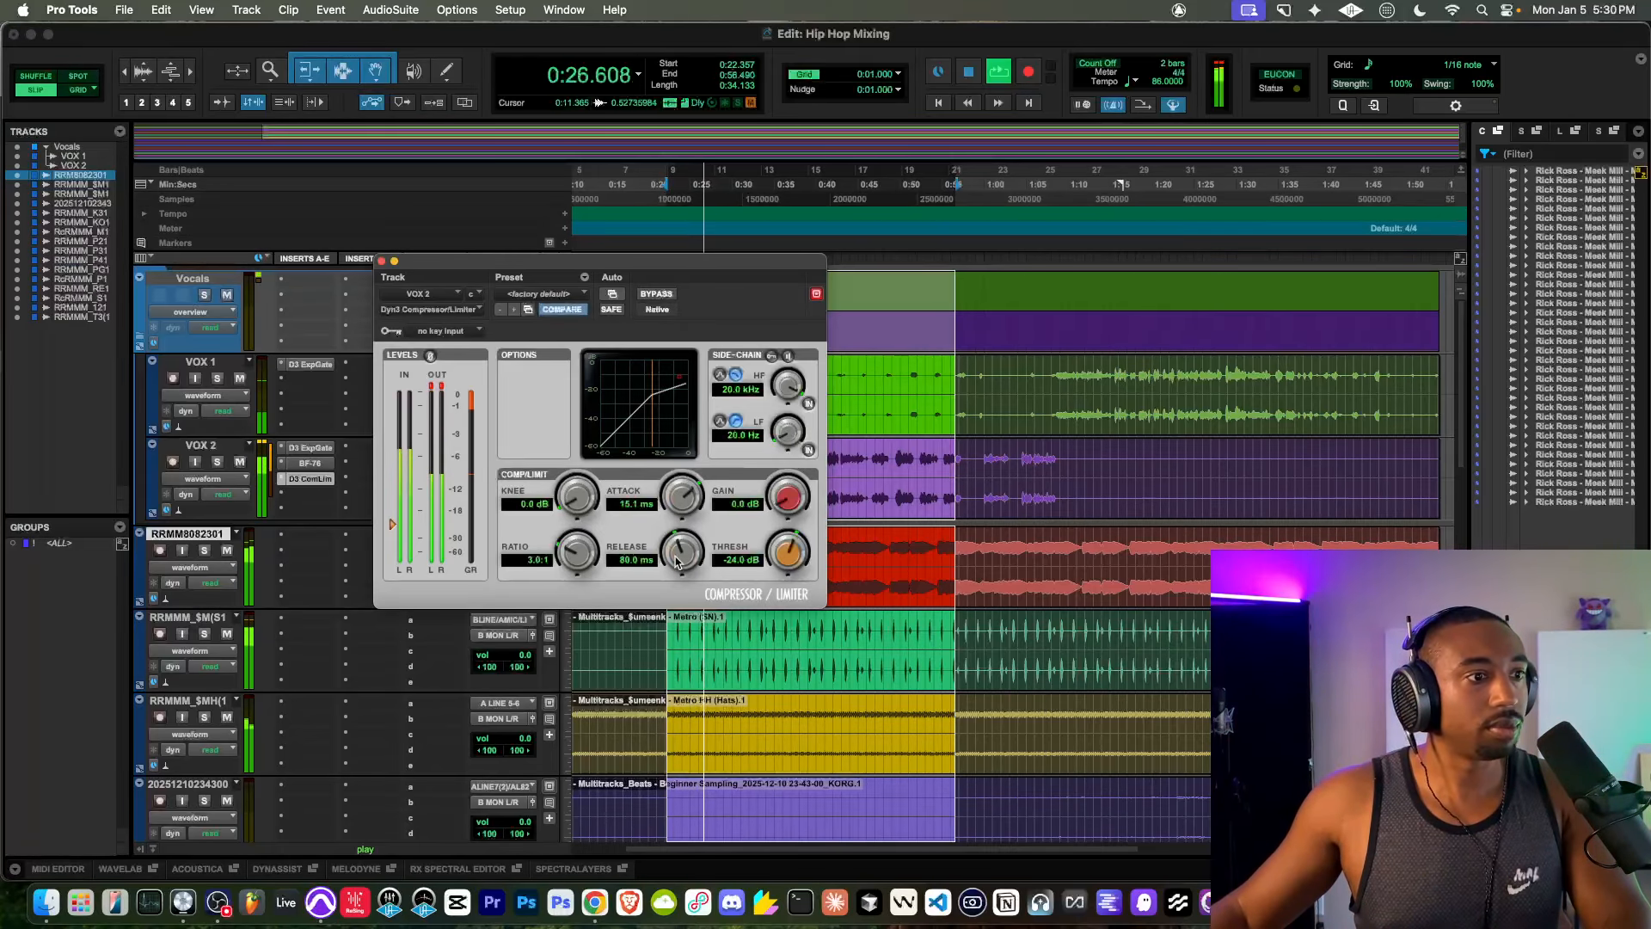
key("space")
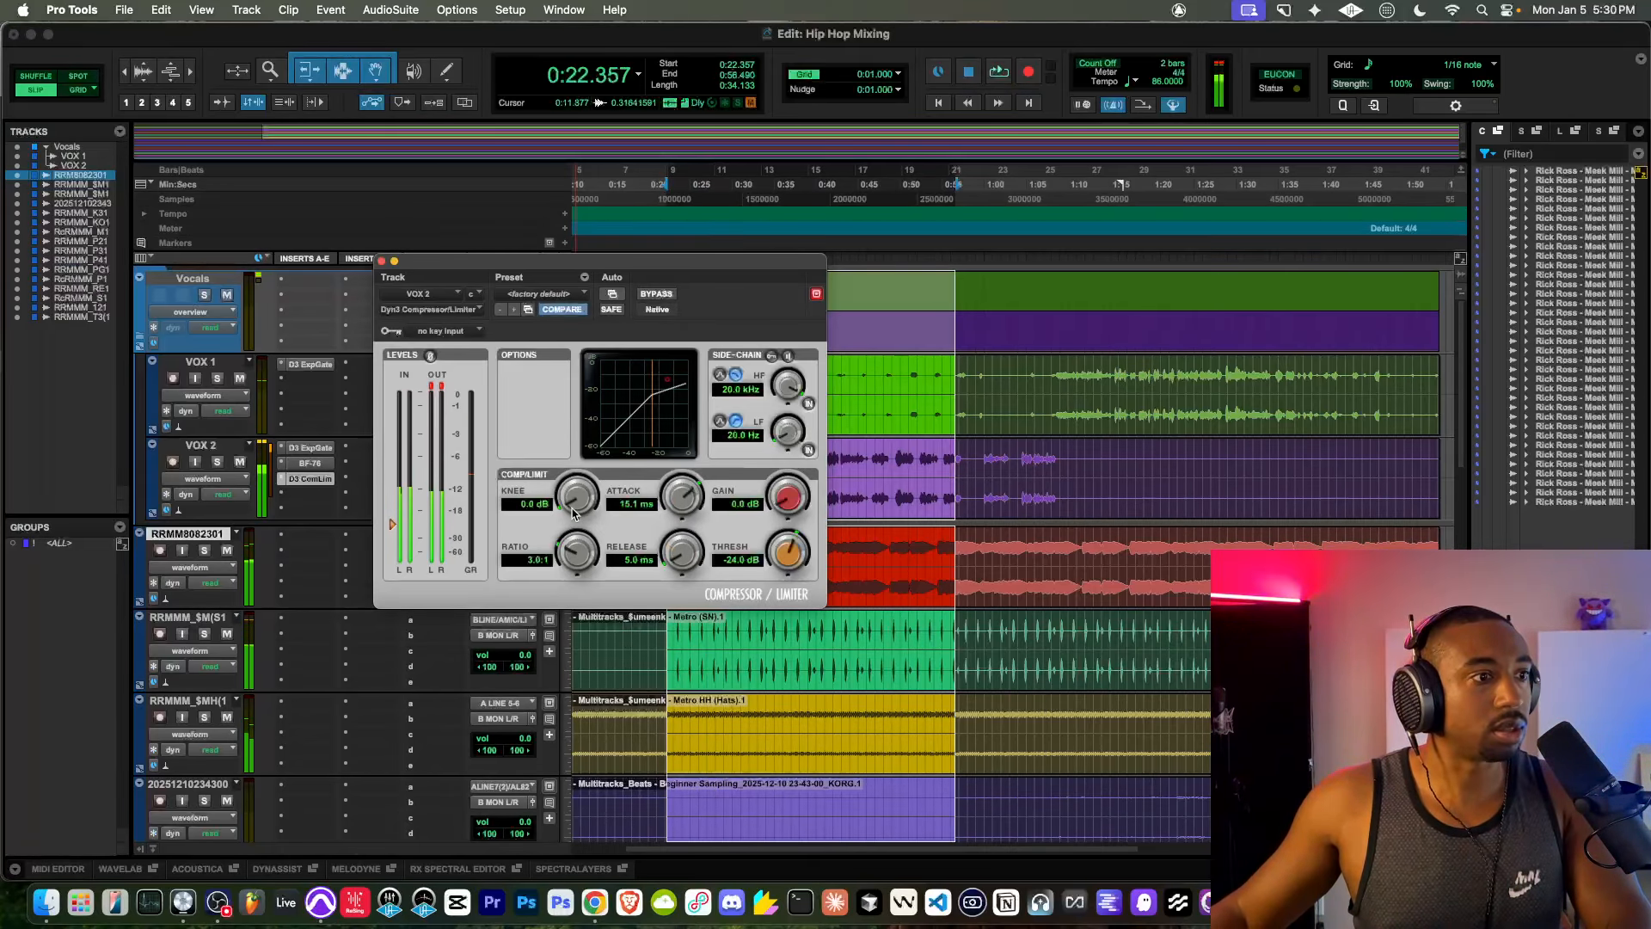
Step: Set the VOX 2 Dyn3 compressor's threshold to -18.9 dB and gain to 2.6 dB during playback, close its window and stop playback
key("space")
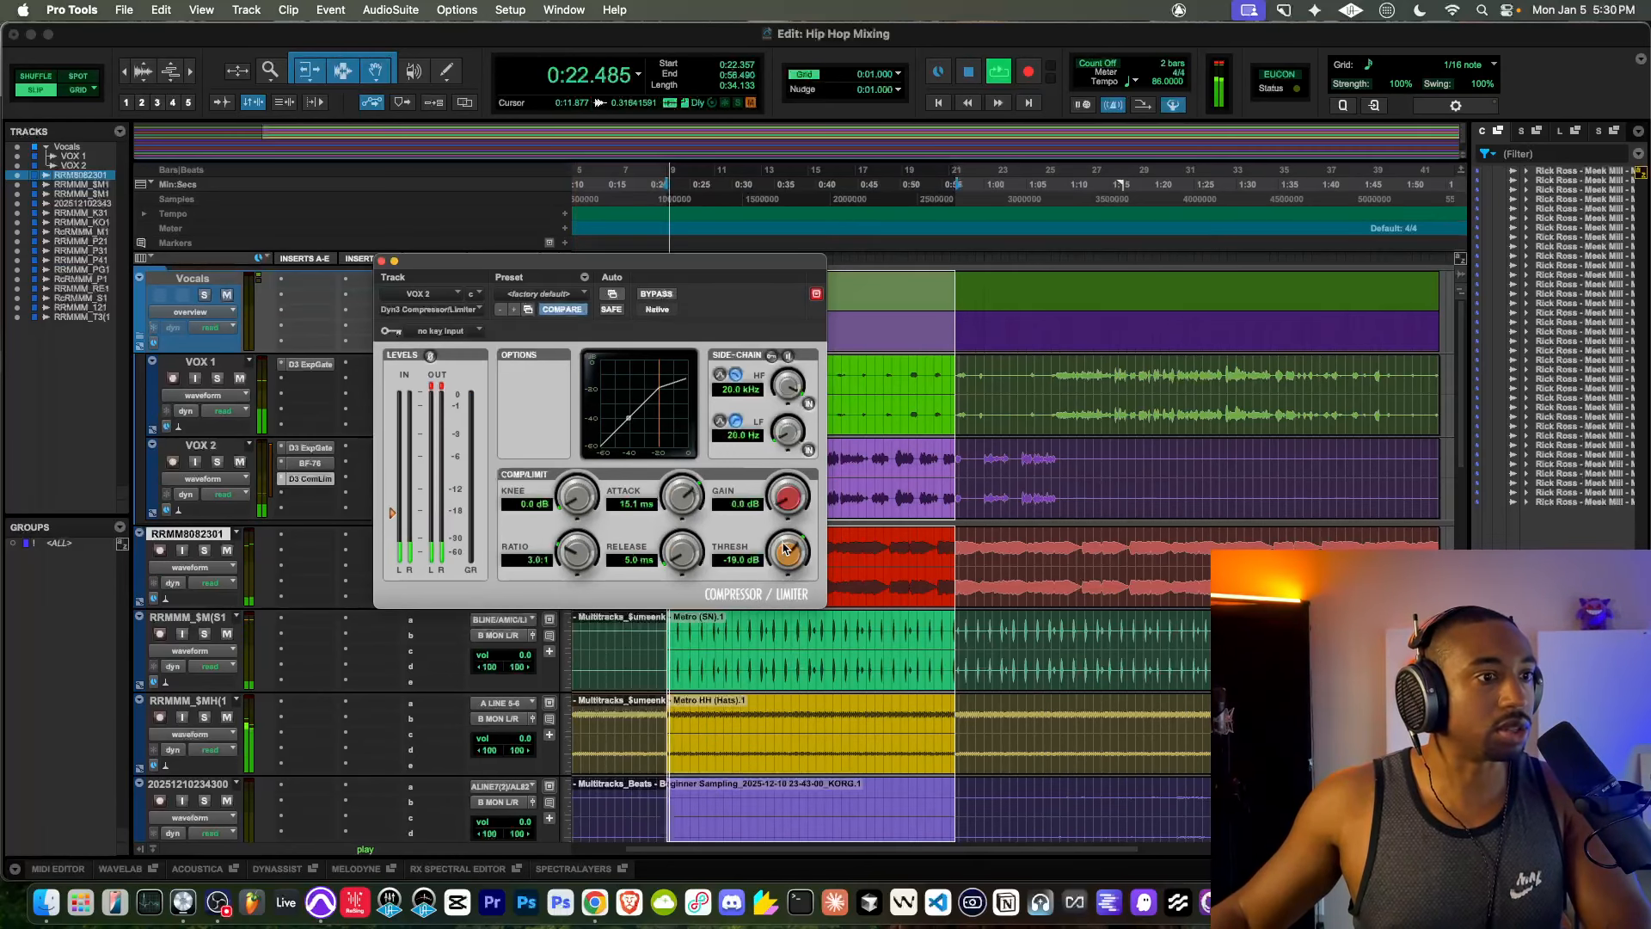
key("space")
key("space")
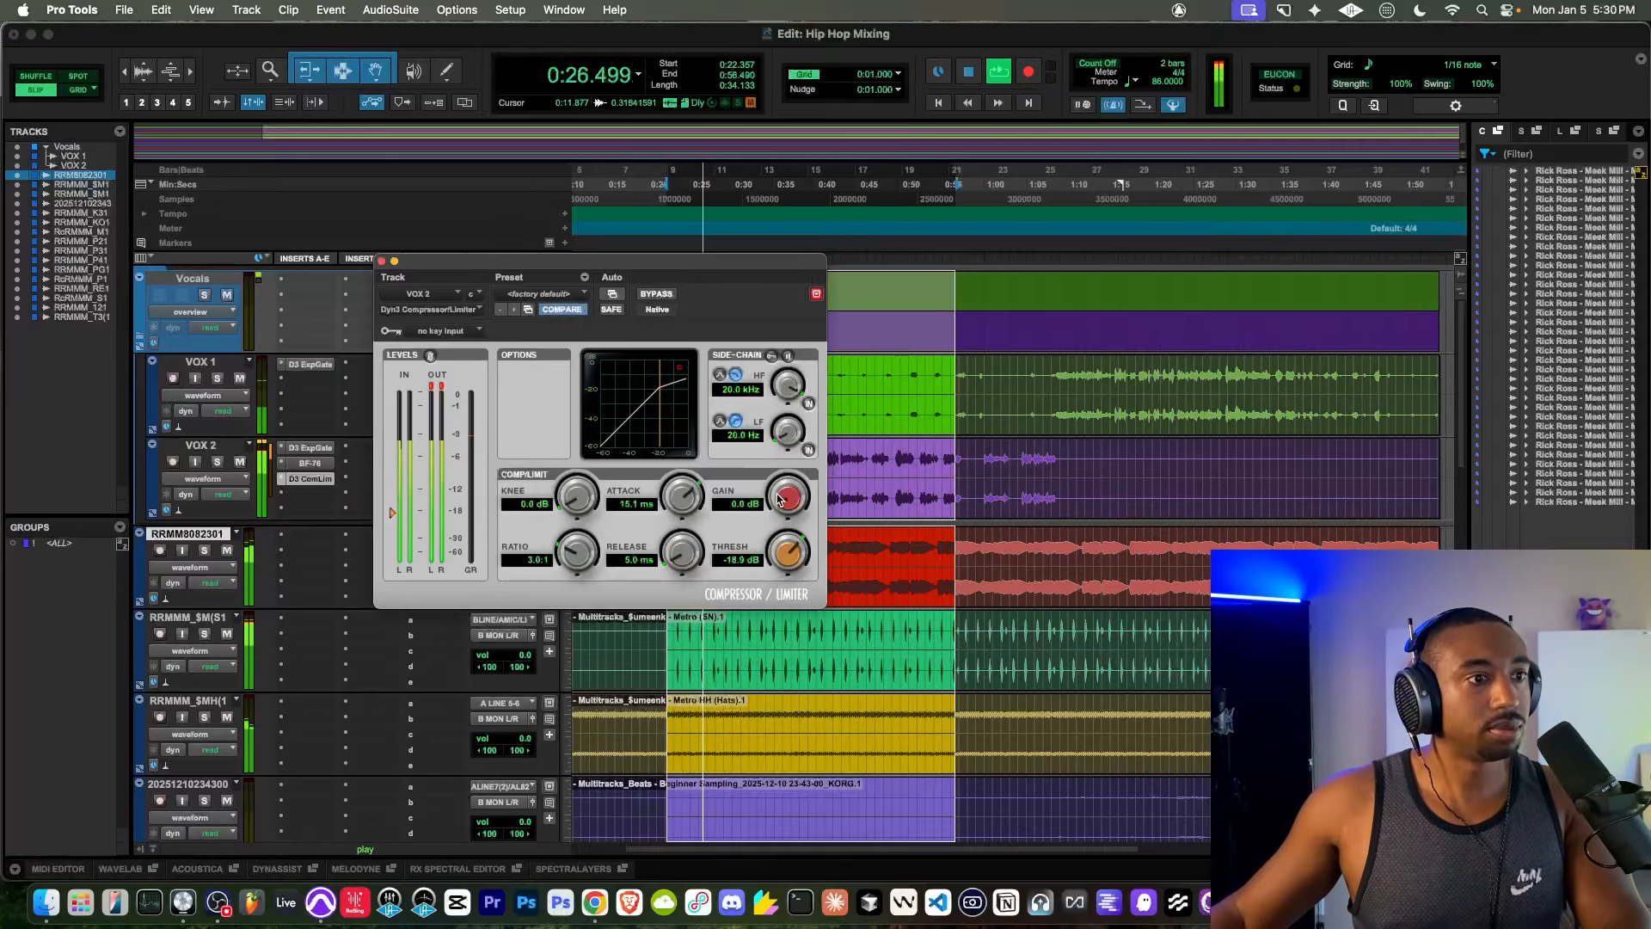
left_click_drag(779, 499, 781, 499)
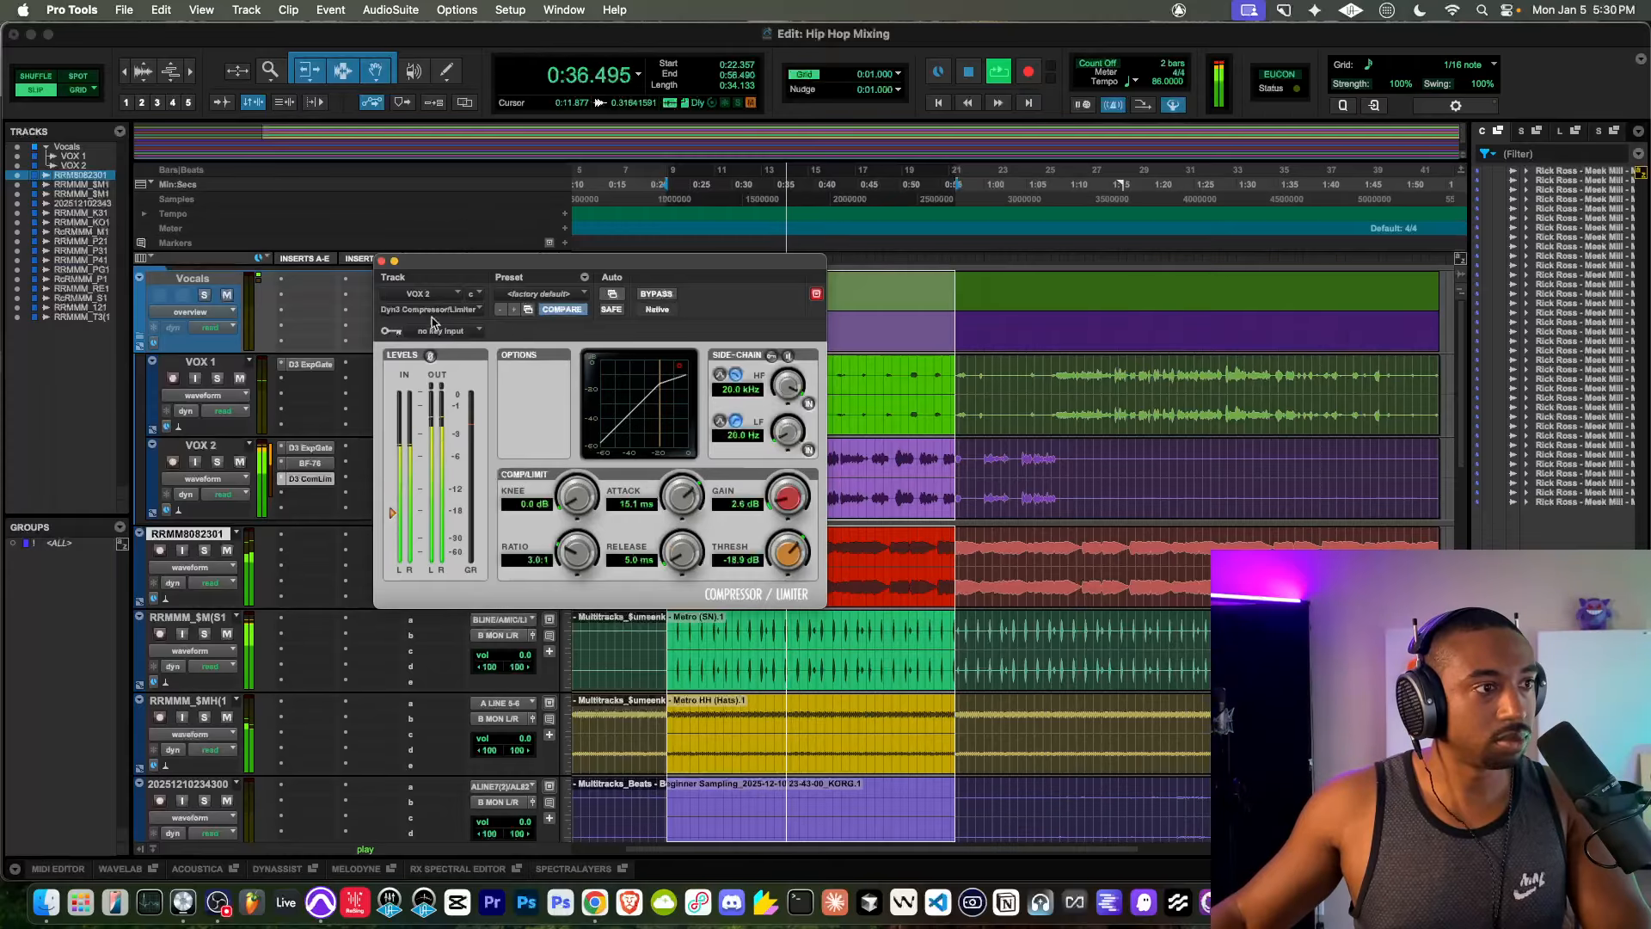
left_click(382, 262)
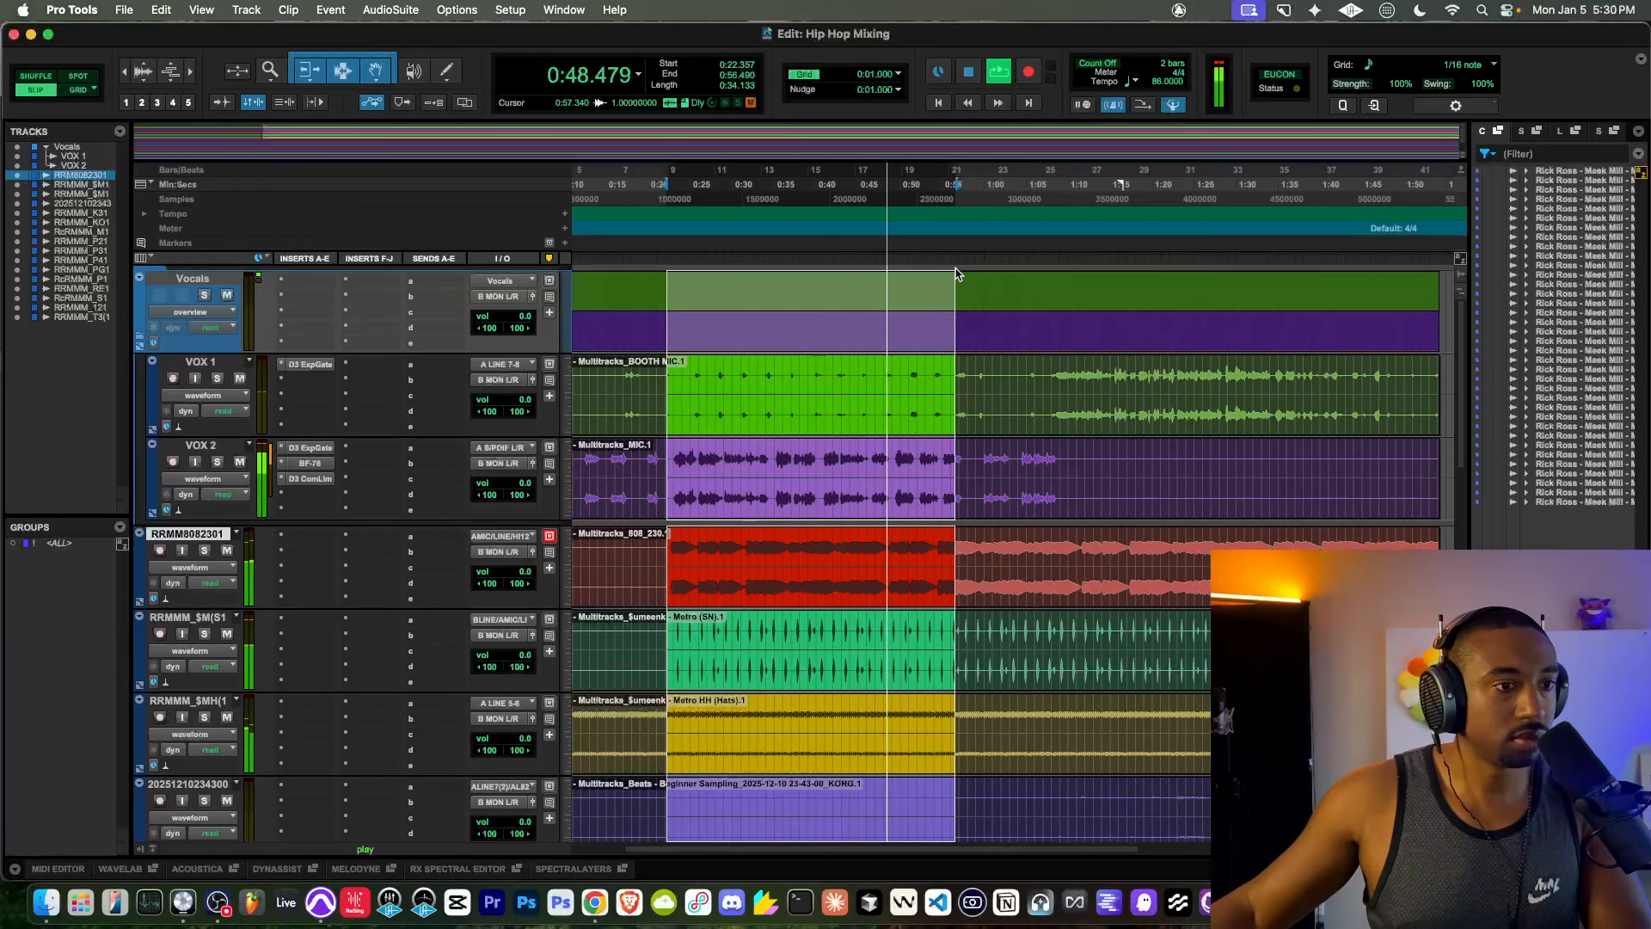
key("space")
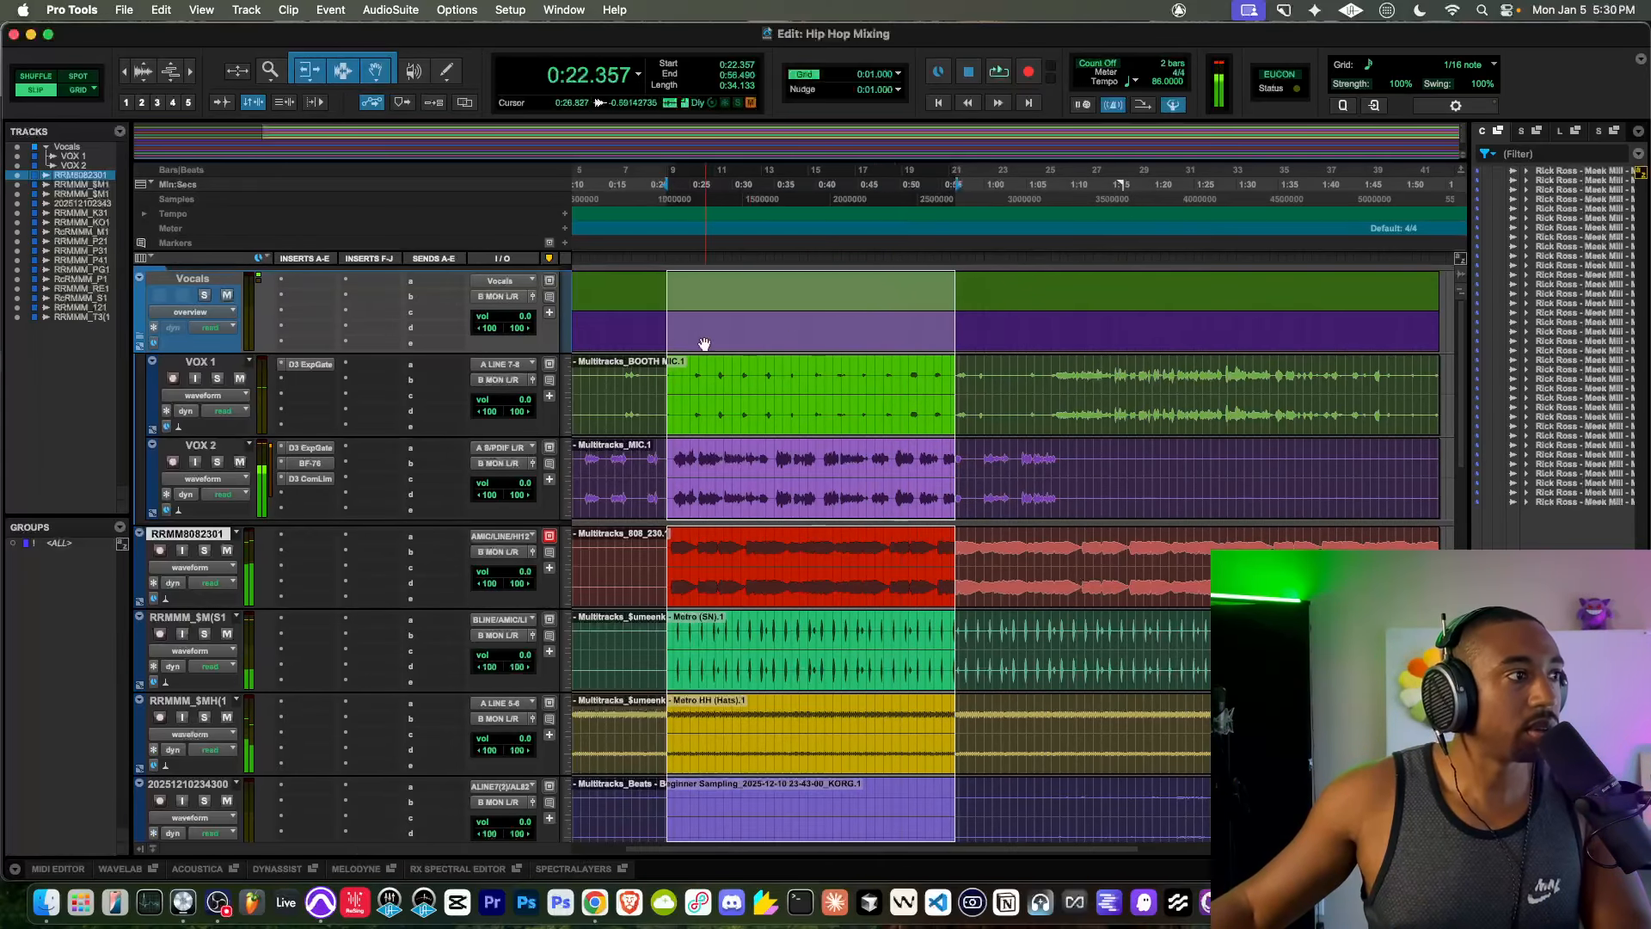
Step: Move all the beat tracks below the vocals into a new stereo routing folder named "Beat Mix"
left_click(96, 186)
left_click(94, 175)
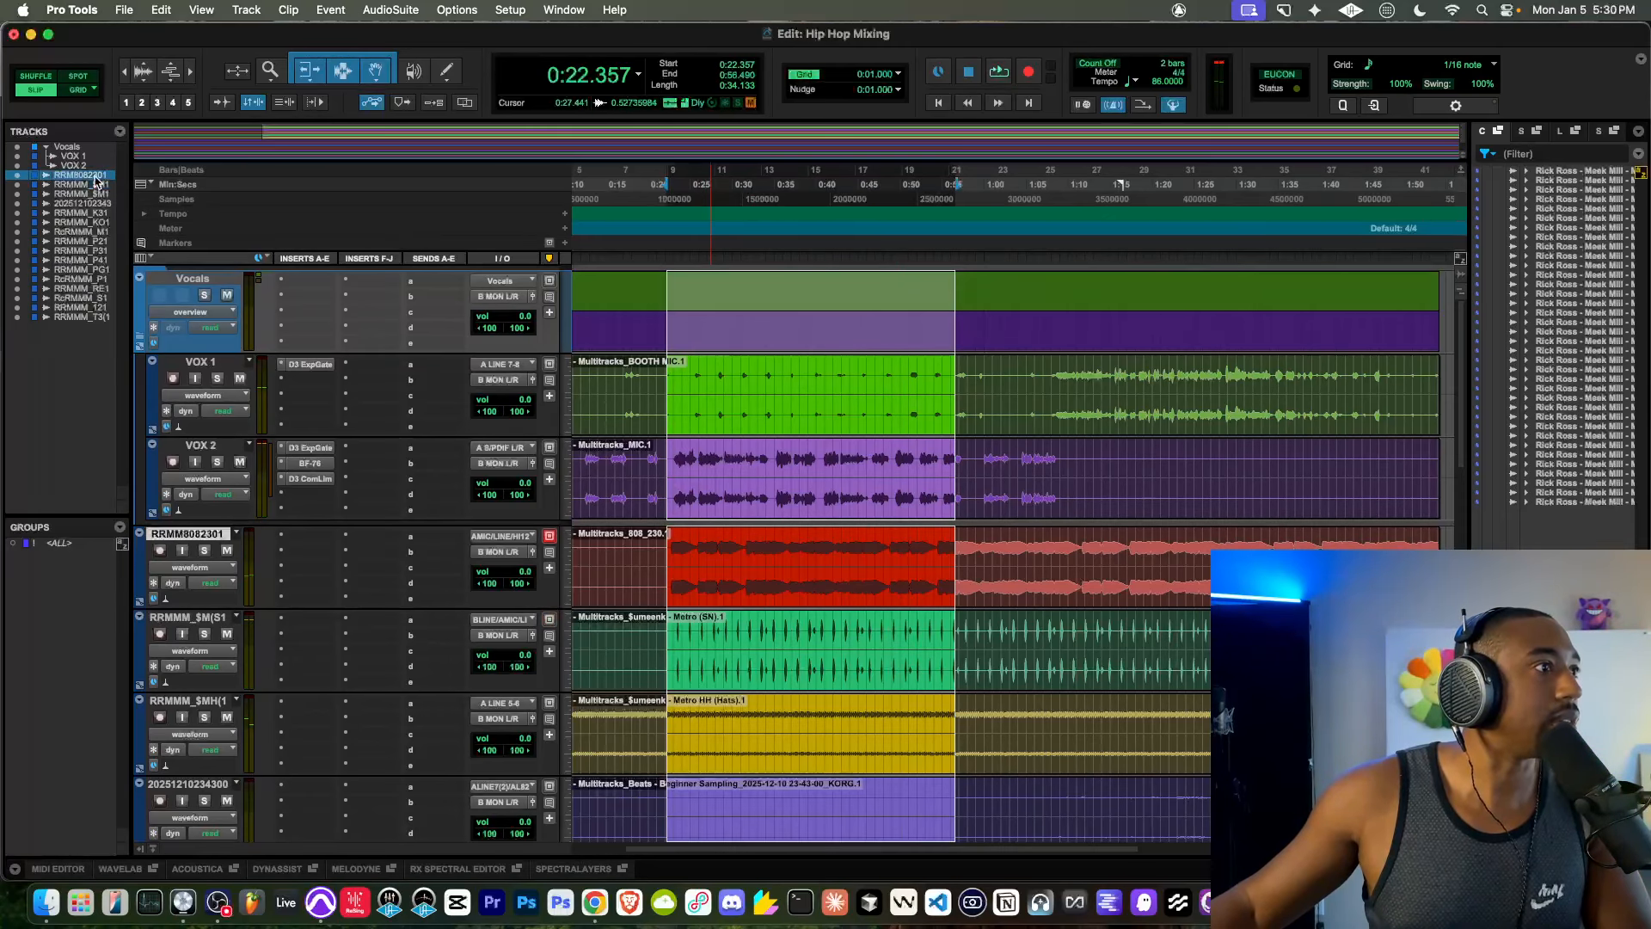
left_click(82, 317, "shift")
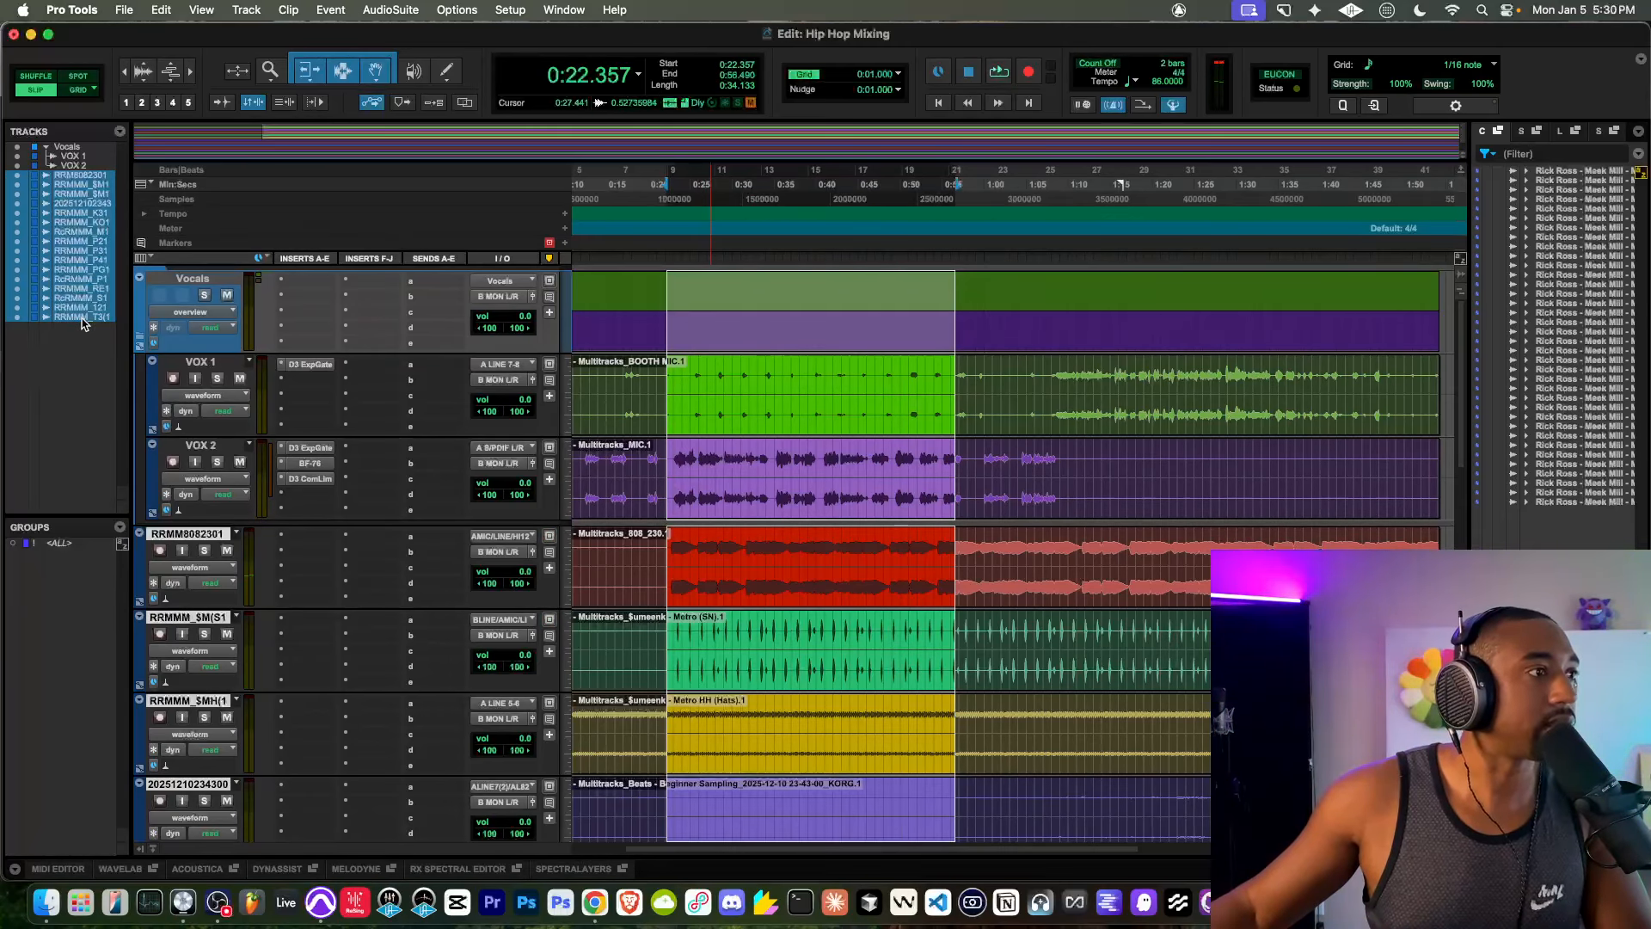
right_click(64, 264)
mouse_move(142, 329)
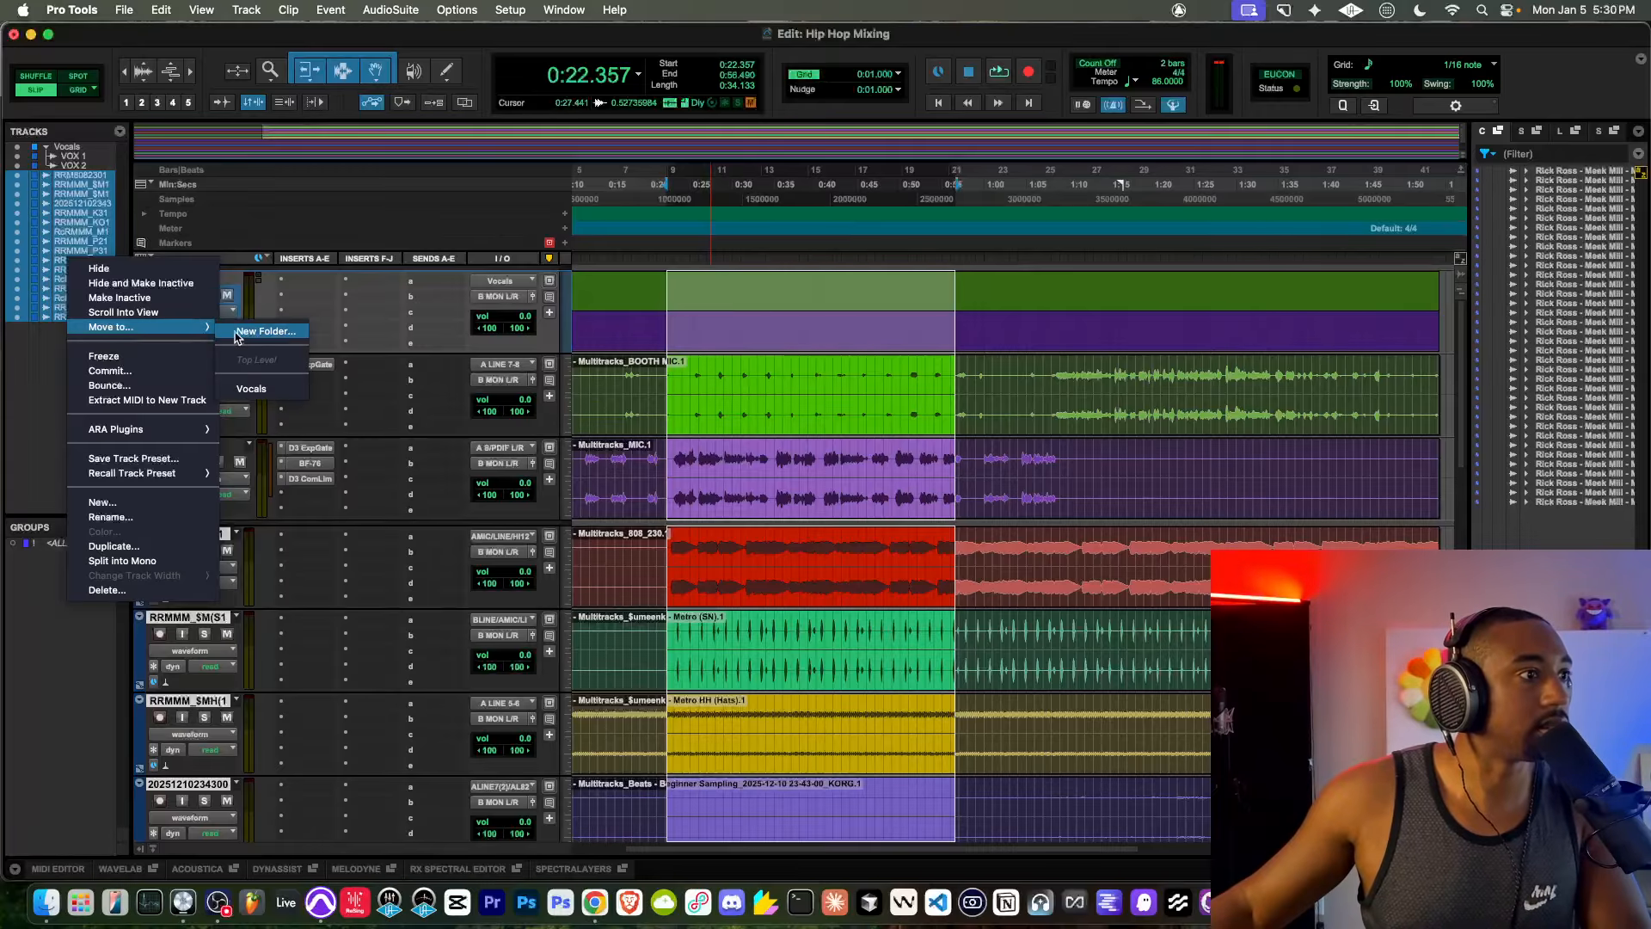
left_click(256, 332)
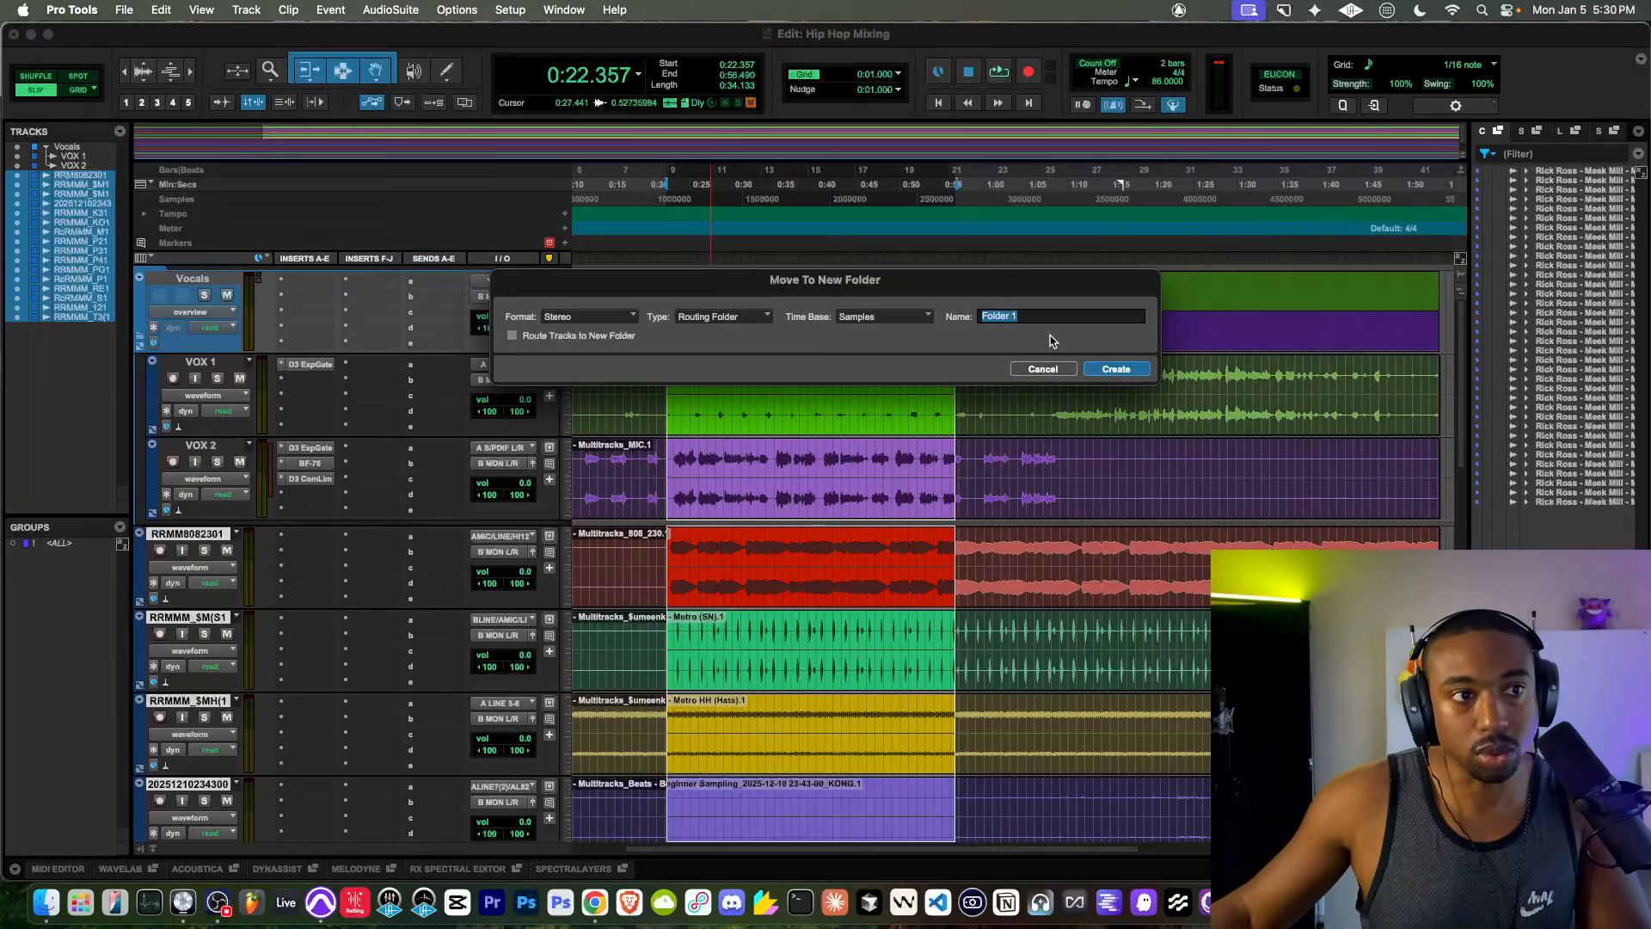
key("Return")
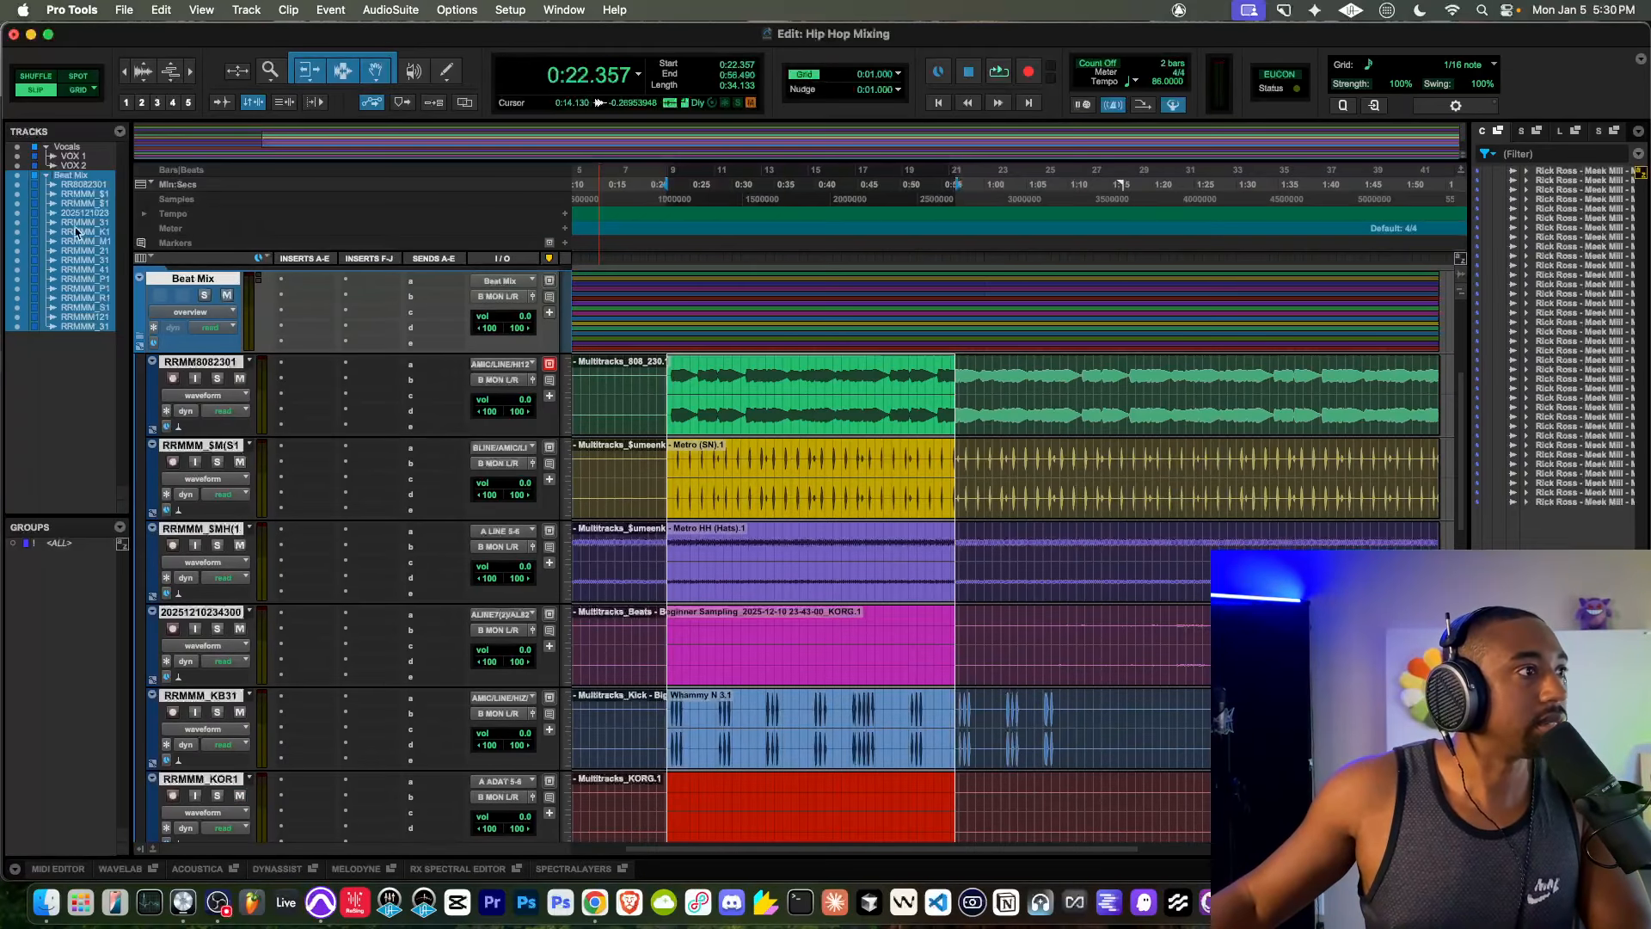
Step: Try the "Clipping" result of a "clip" search in Beat Mix's first insert slot and undo the insertion
left_click(294, 286)
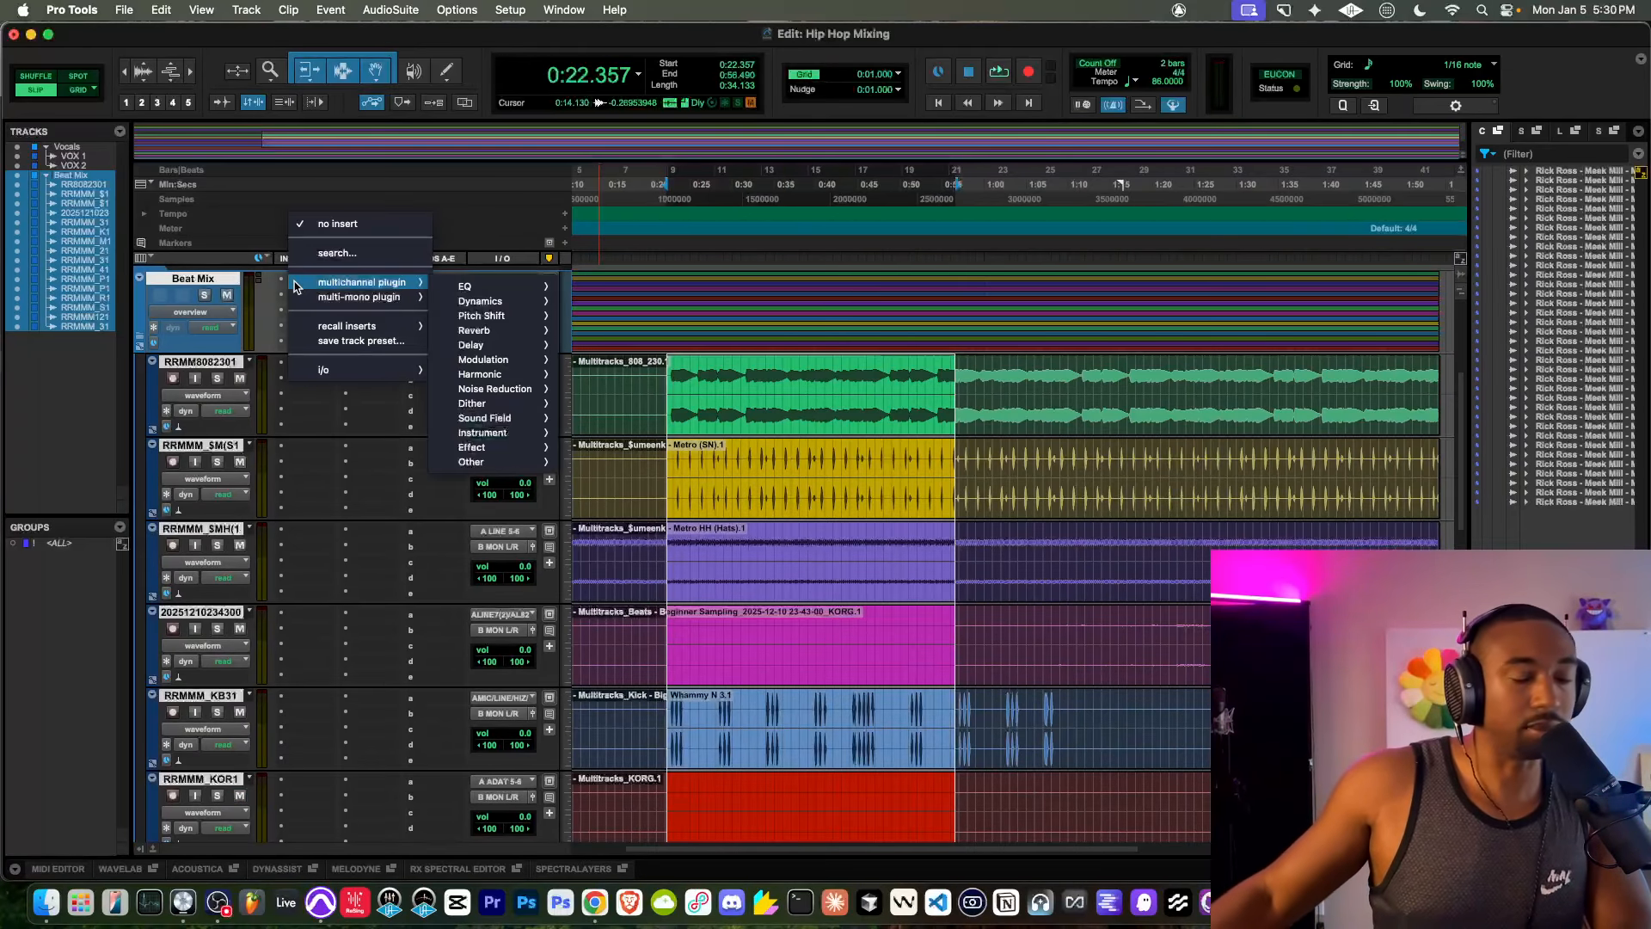
type("clip")
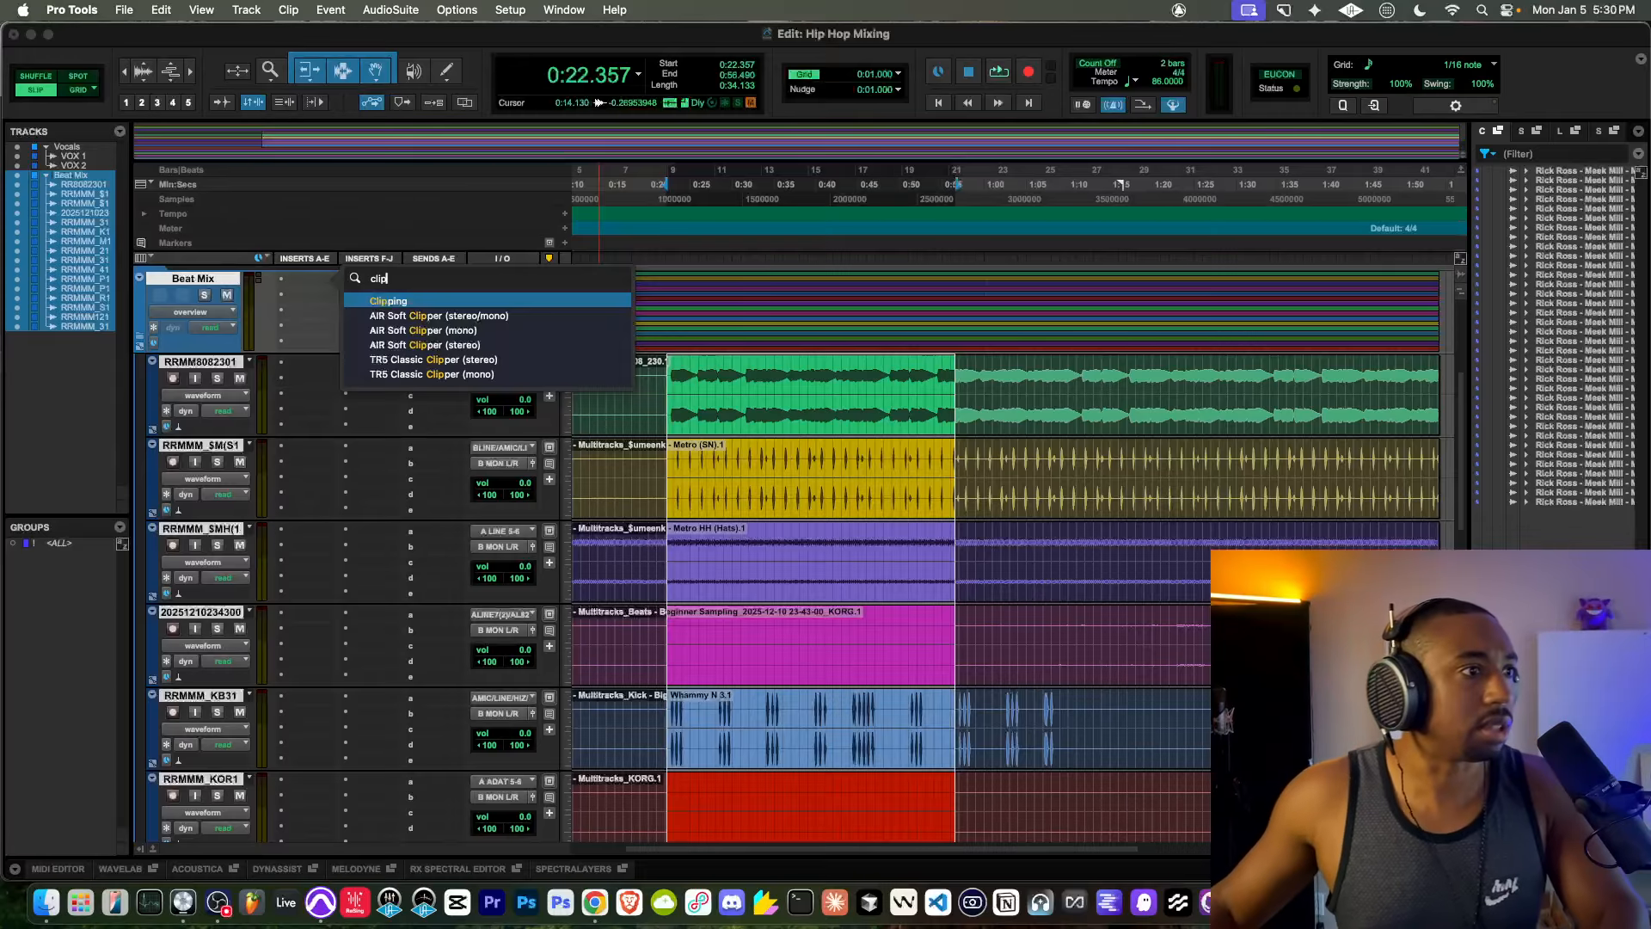
left_click(386, 301)
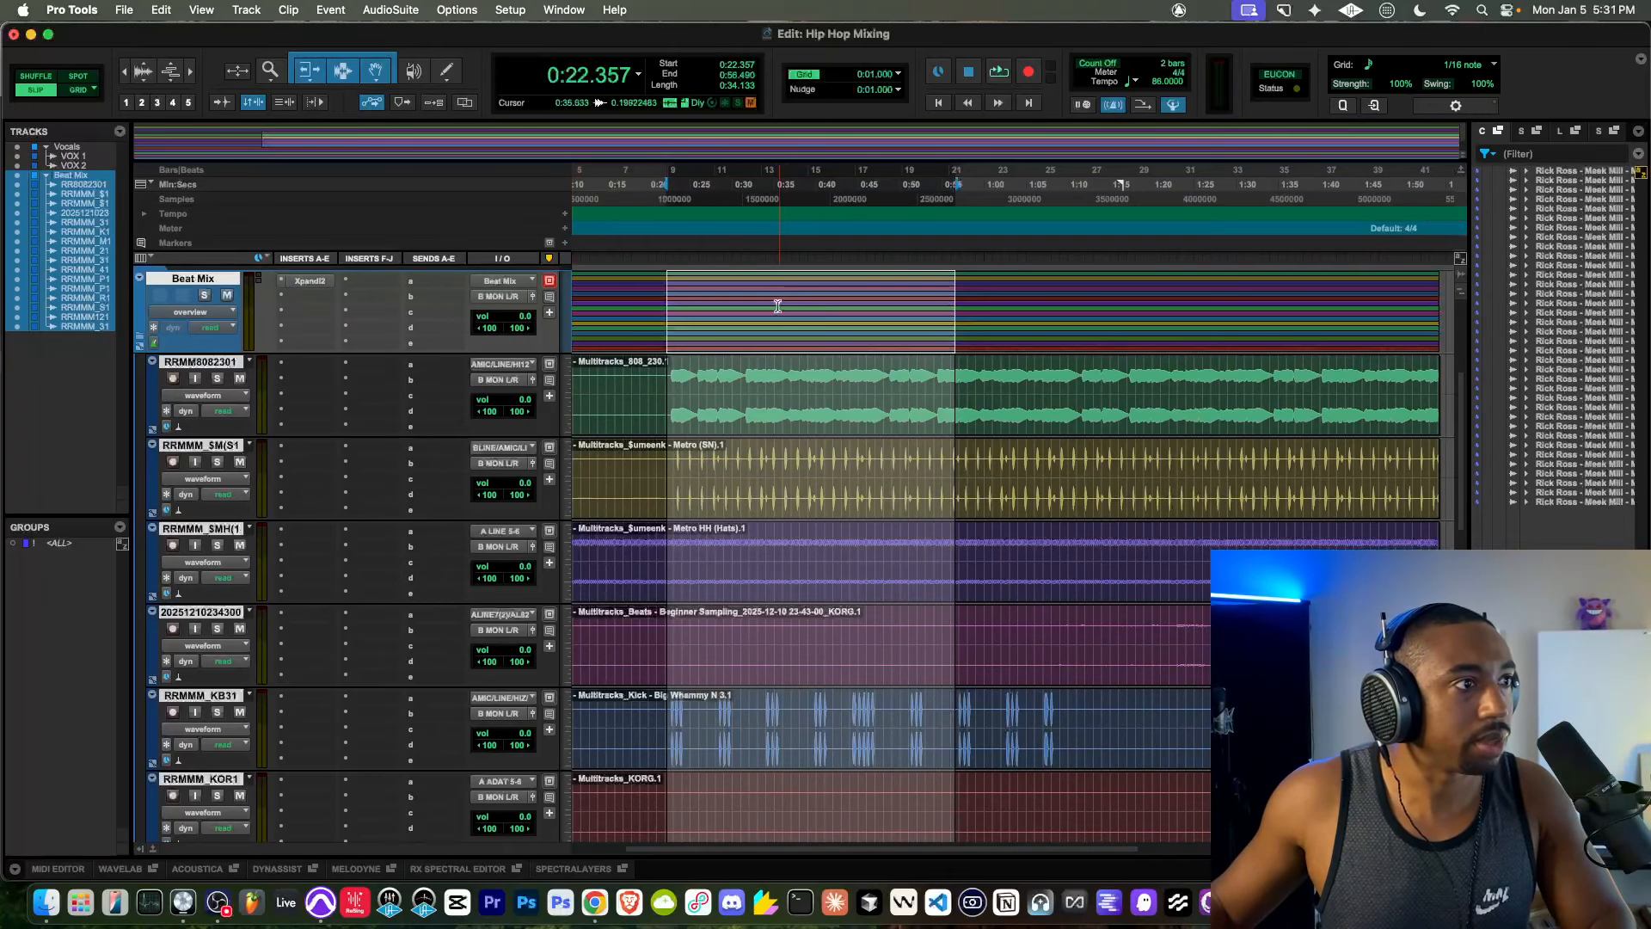
key("super+z")
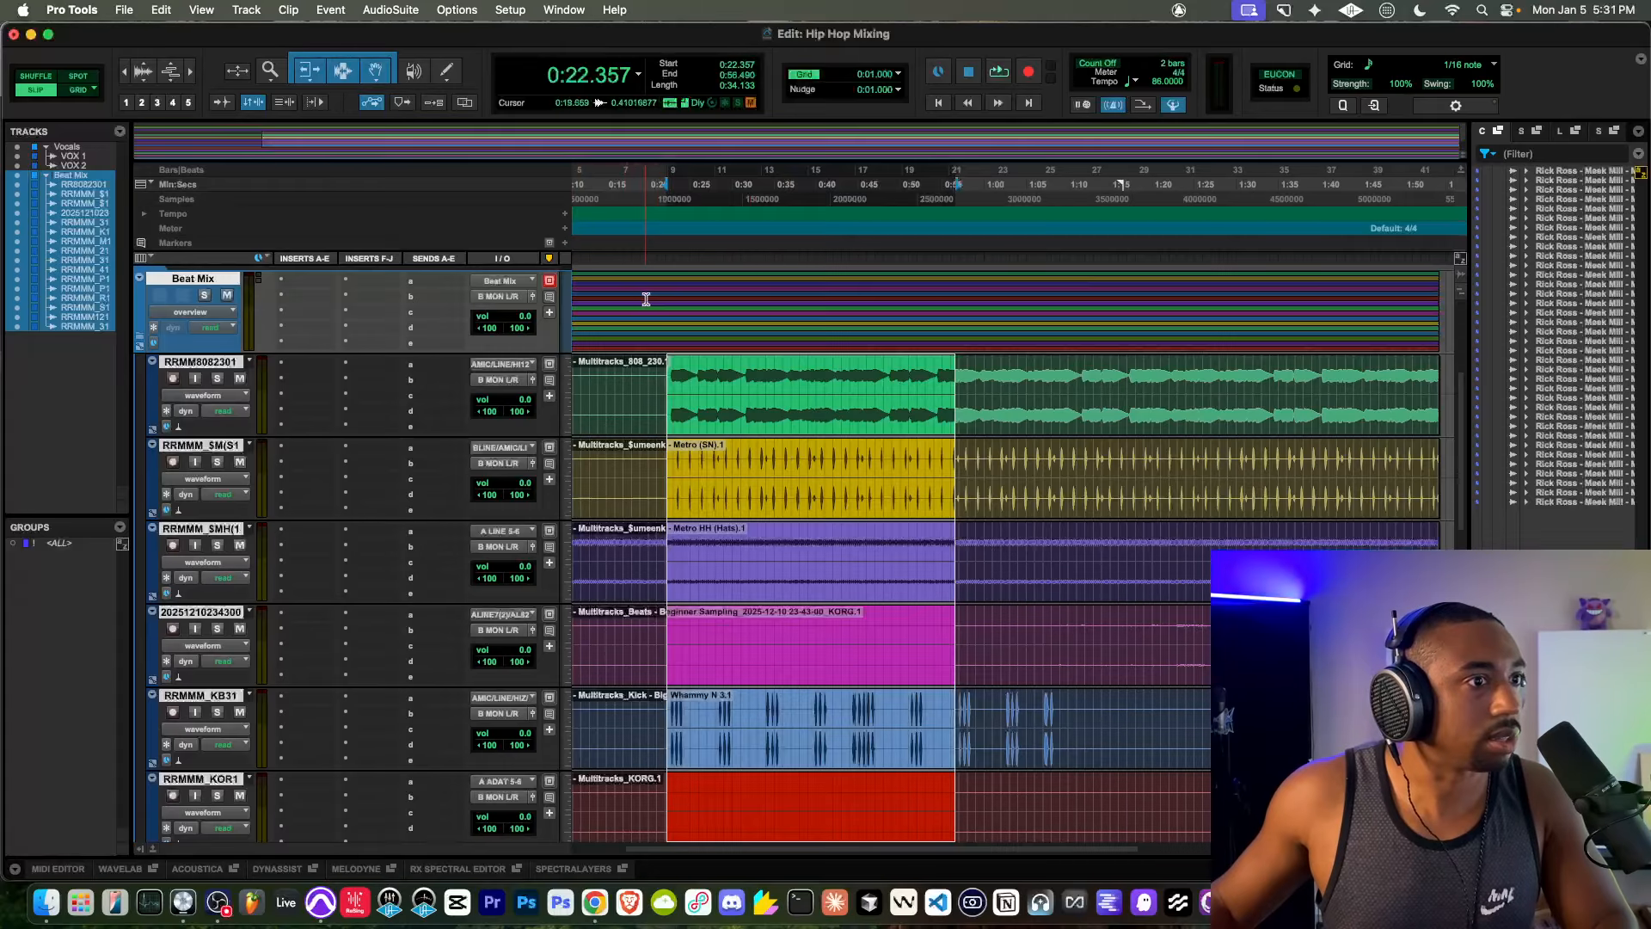
Step: Insert the stereo Lo-Fi plugin in Beat Mix's first insert slot and audition the selected range
left_click(304, 286)
mouse_move(502, 335)
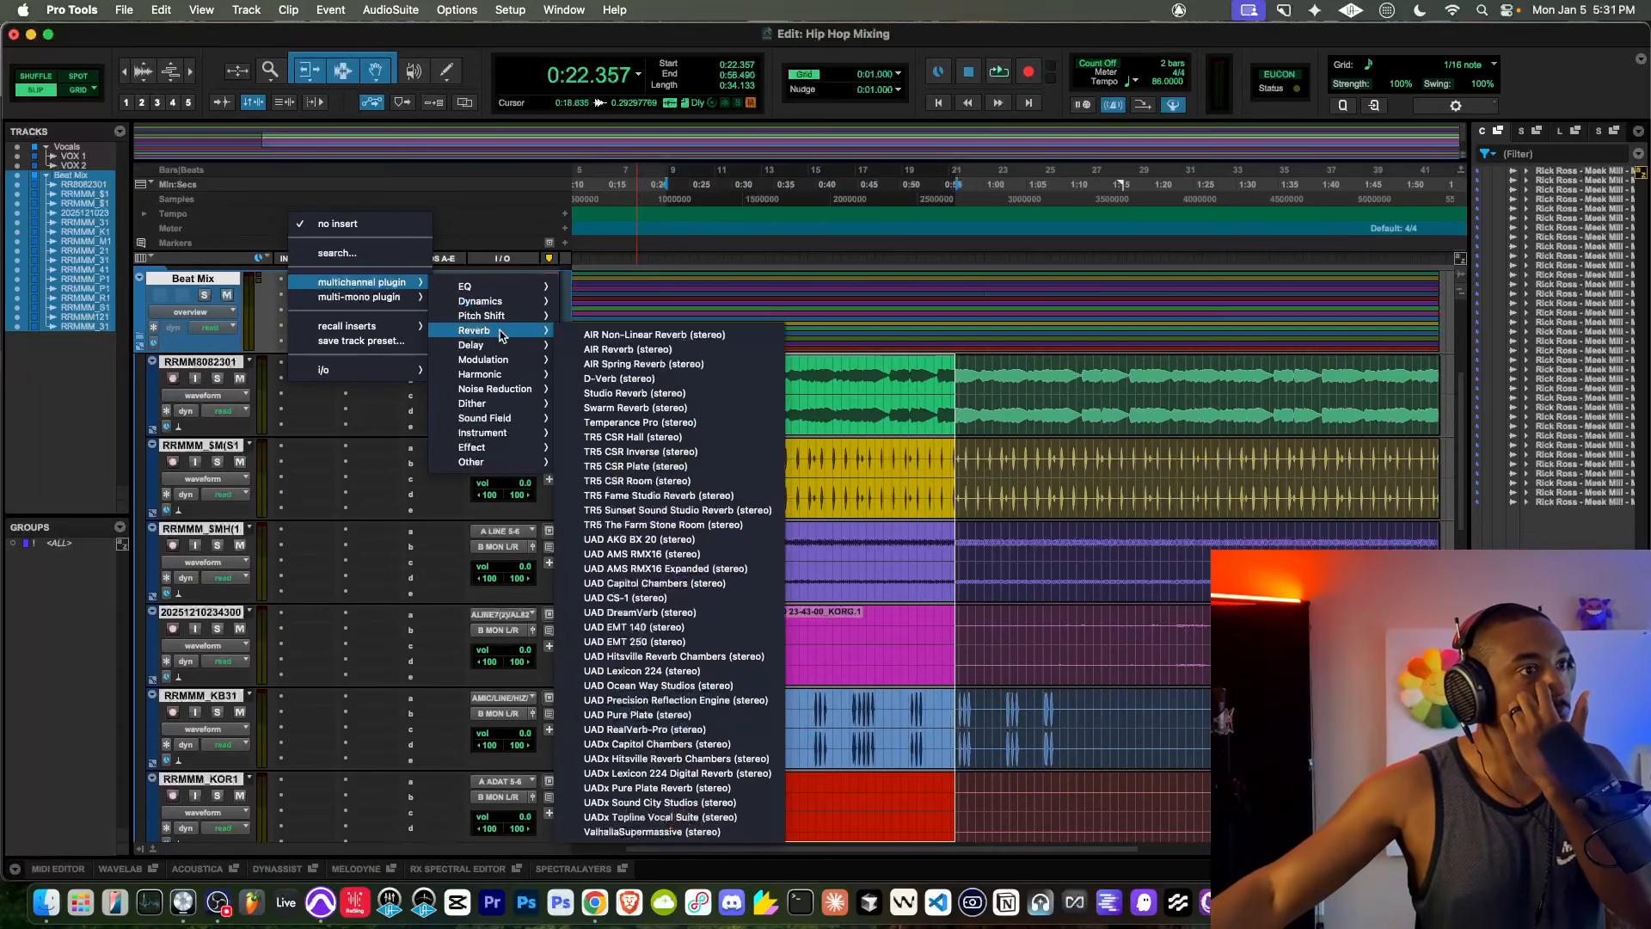
mouse_move(497, 379)
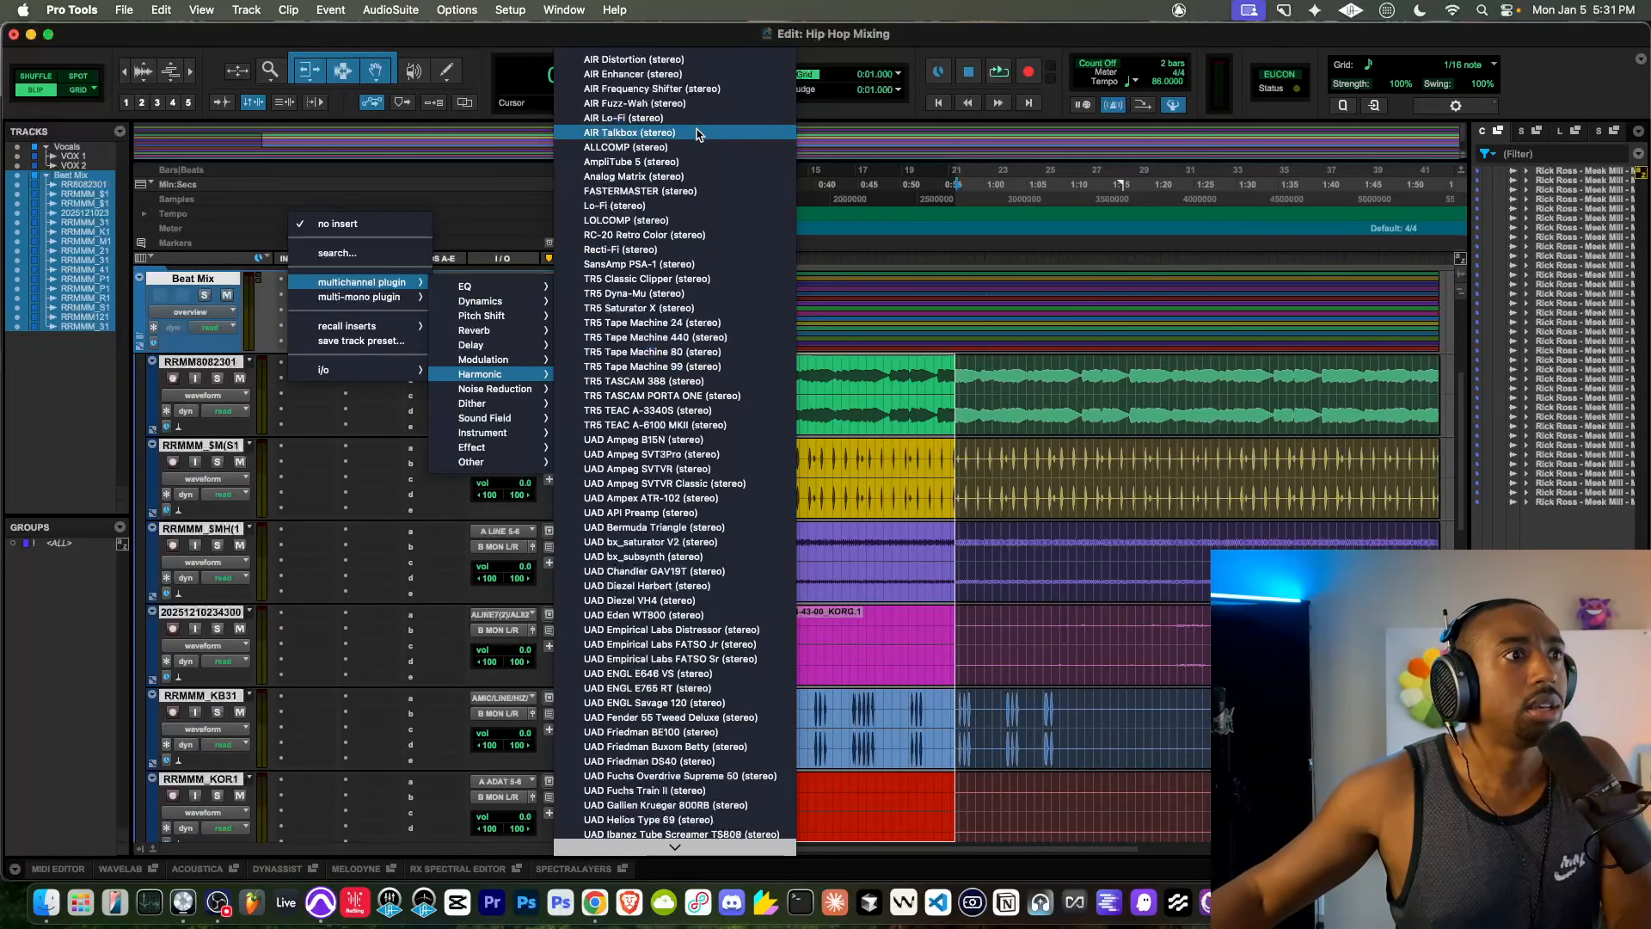
left_click(647, 209)
key("space")
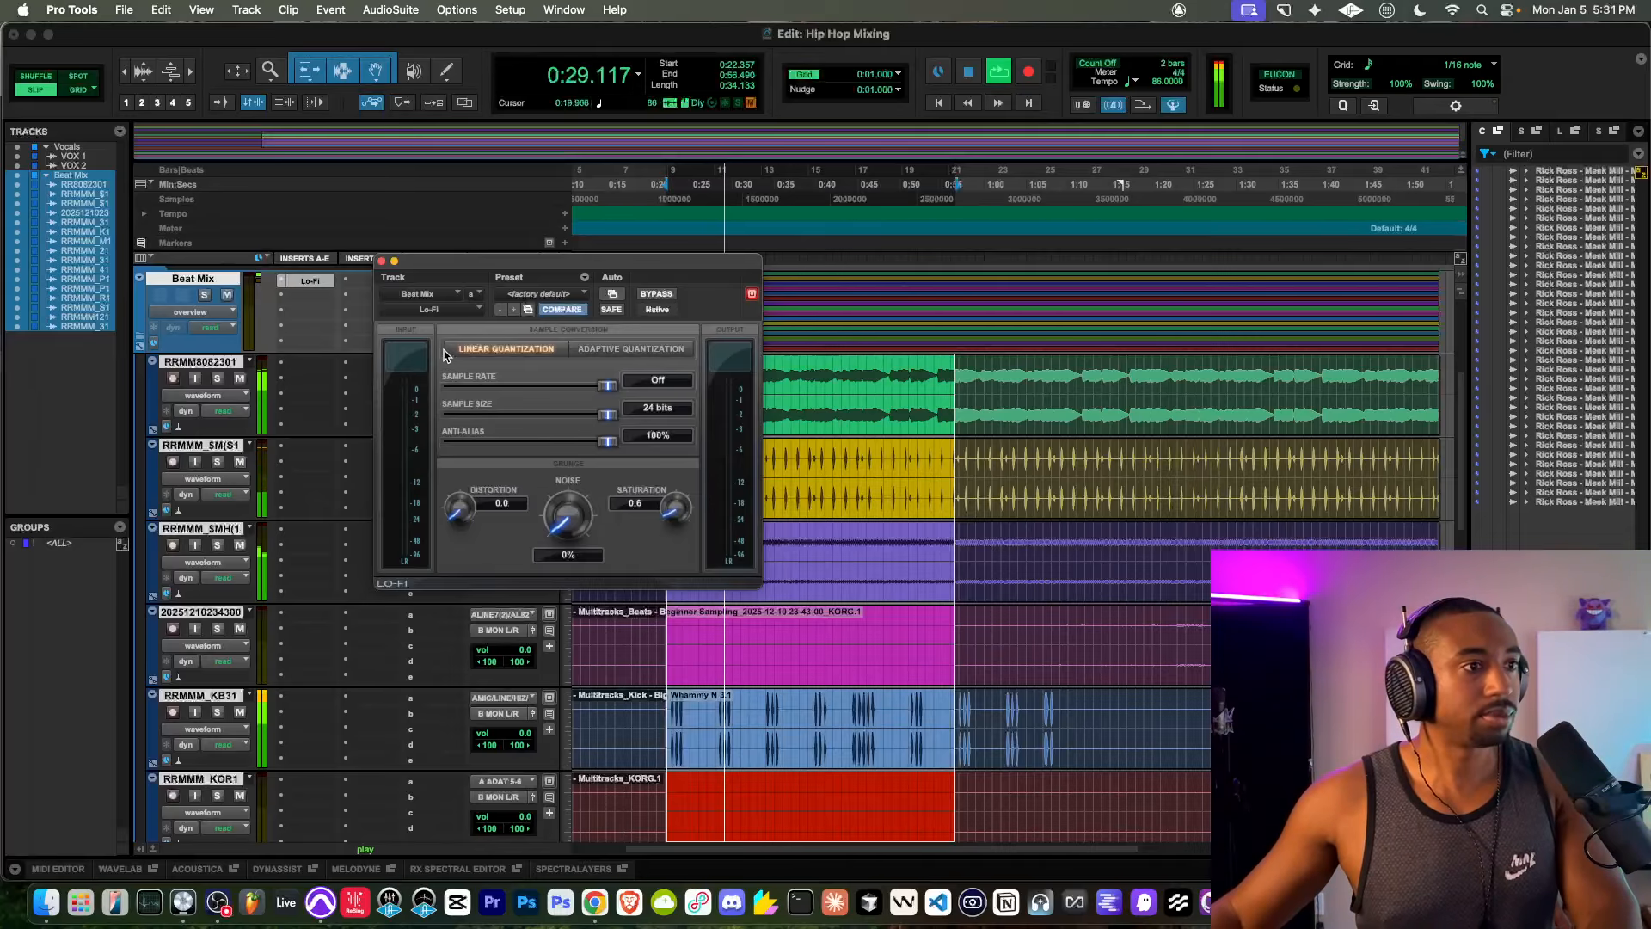
Step: Set Lo-Fi's saturation to 8.4 on Beat Mix, audition the selected range and close the plugin window
key("space")
left_click_drag(676, 509, 666, 464)
key("space")
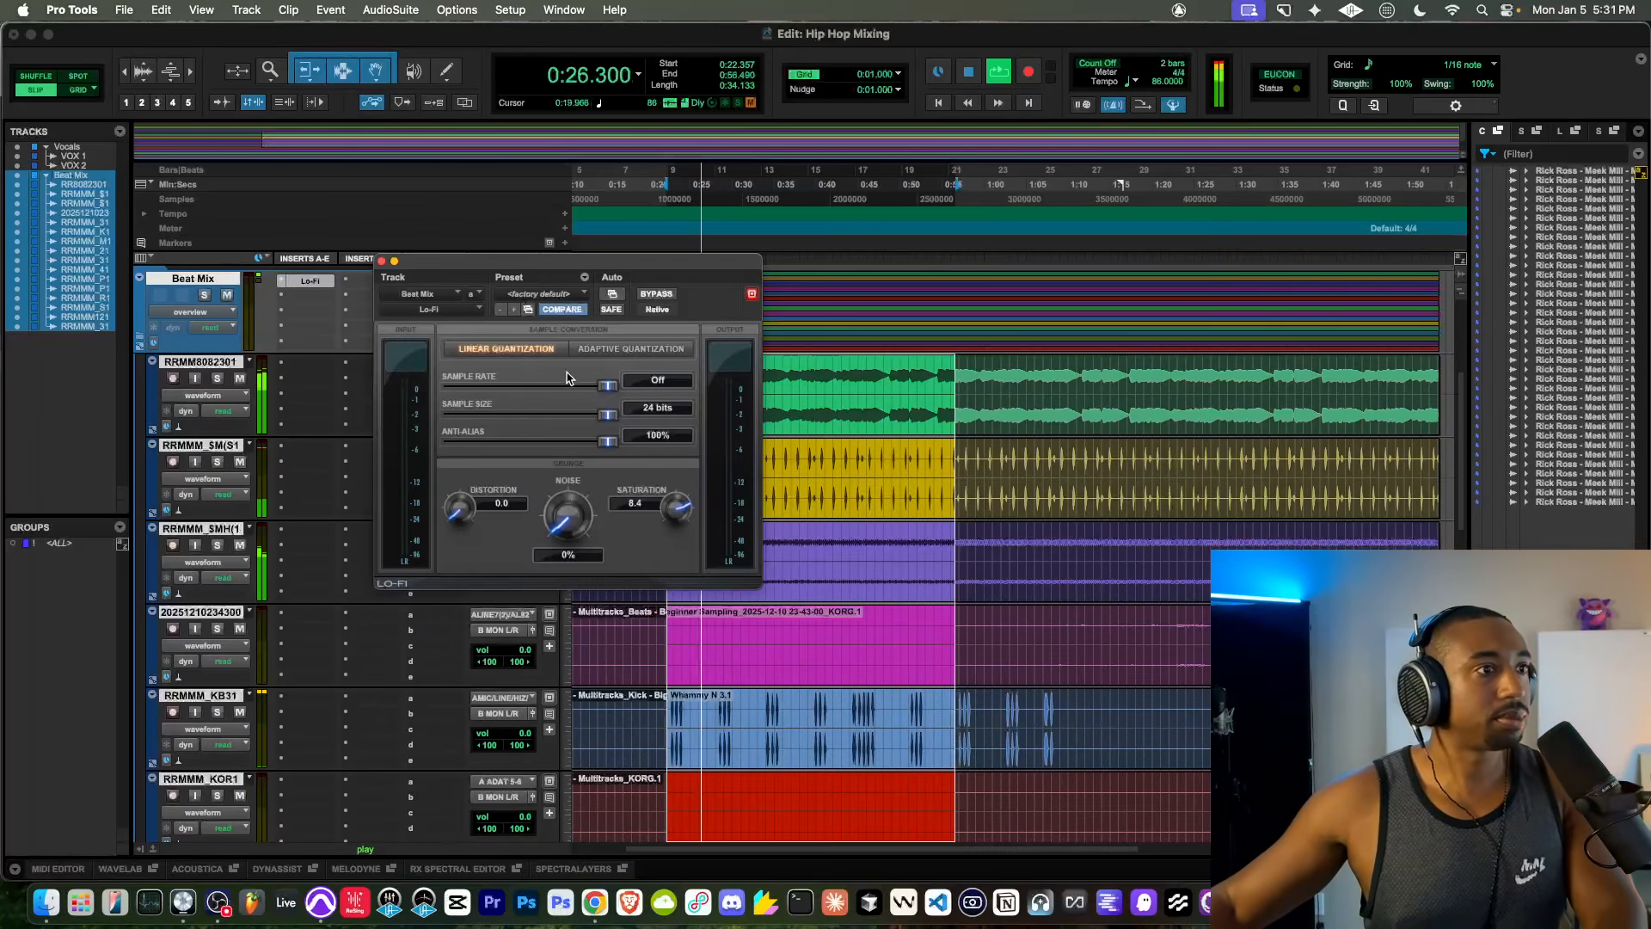
key("space")
left_click(381, 260)
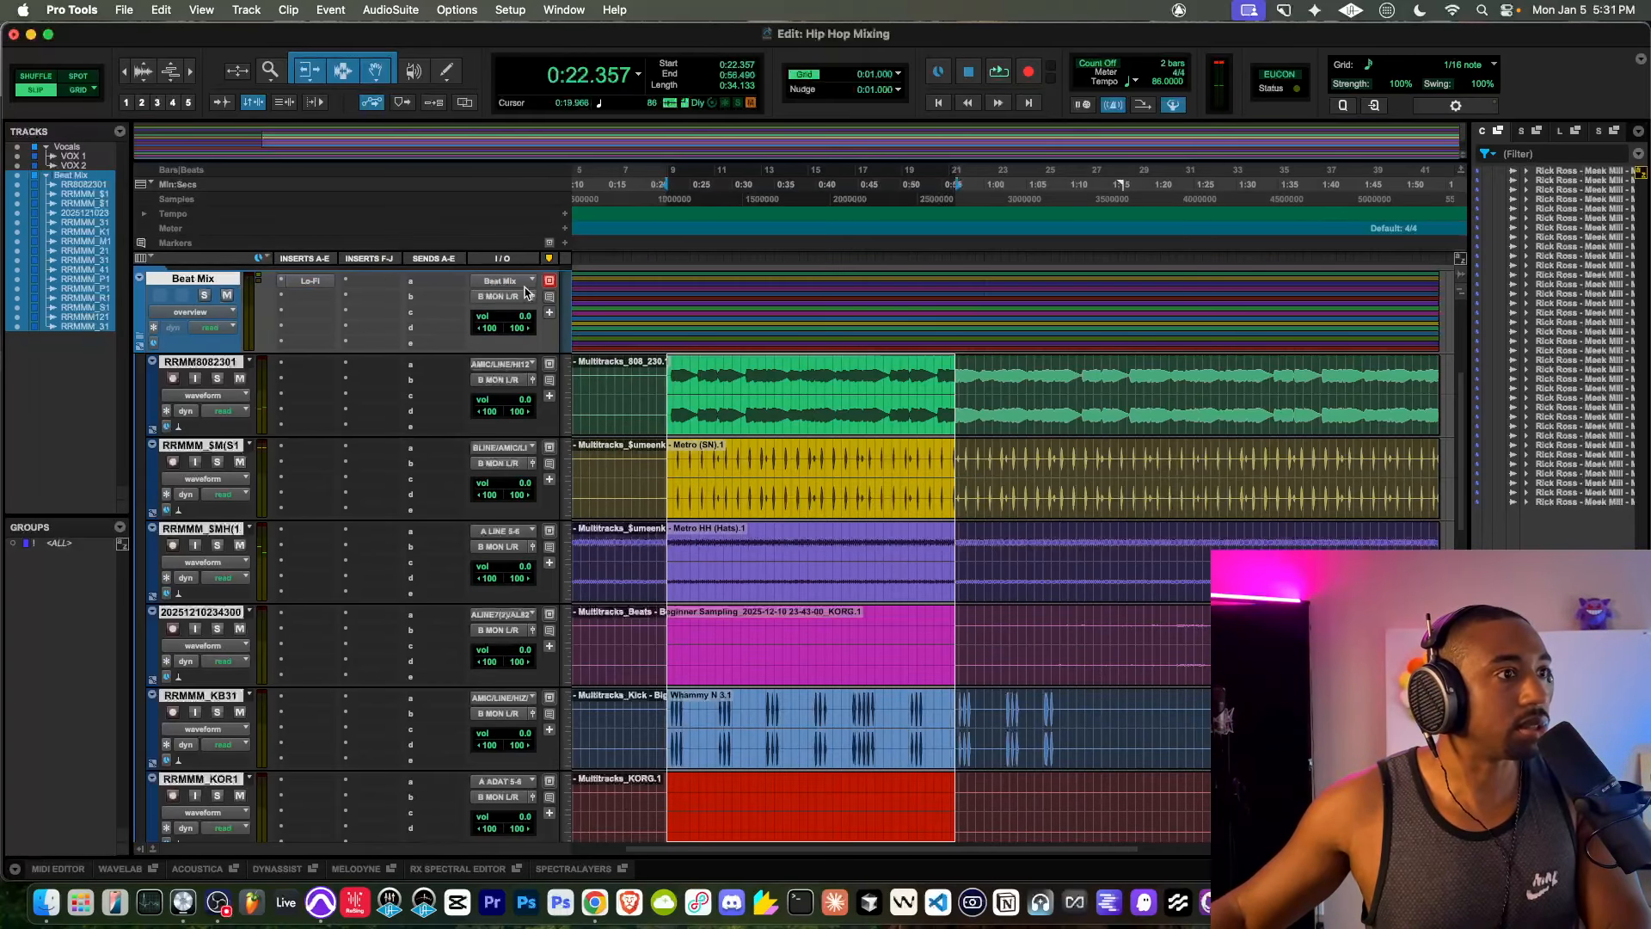
Step: Route the output of the RRMM8082301 track to the Beat Mix stereo bus
left_click(503, 380)
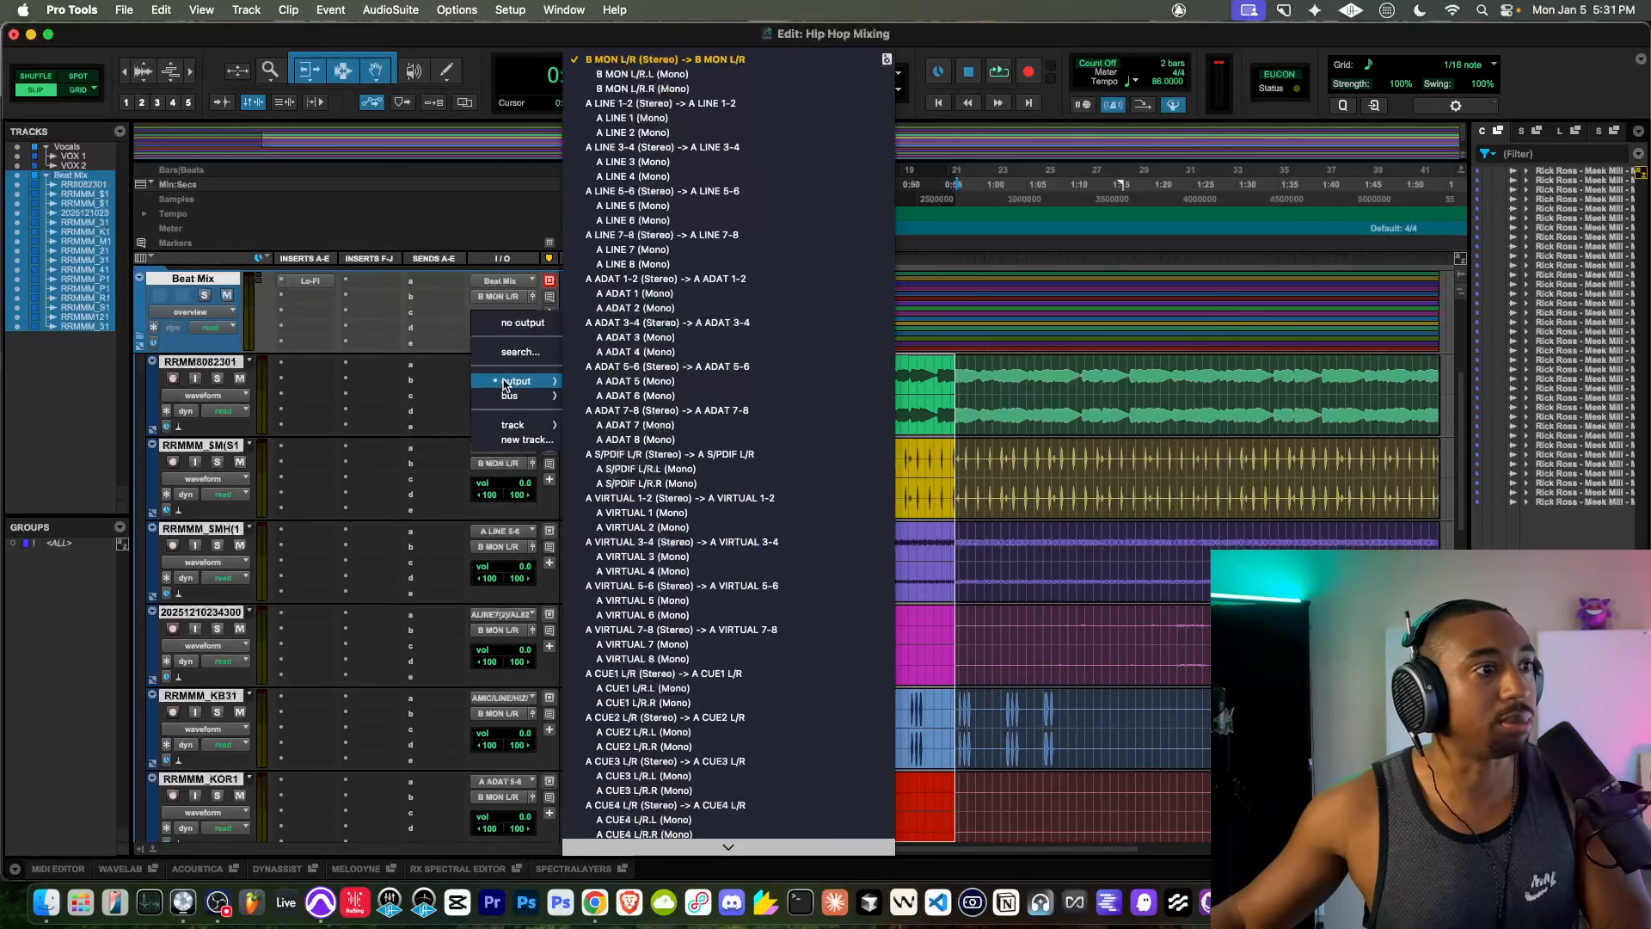
left_click(507, 381)
left_click(509, 381)
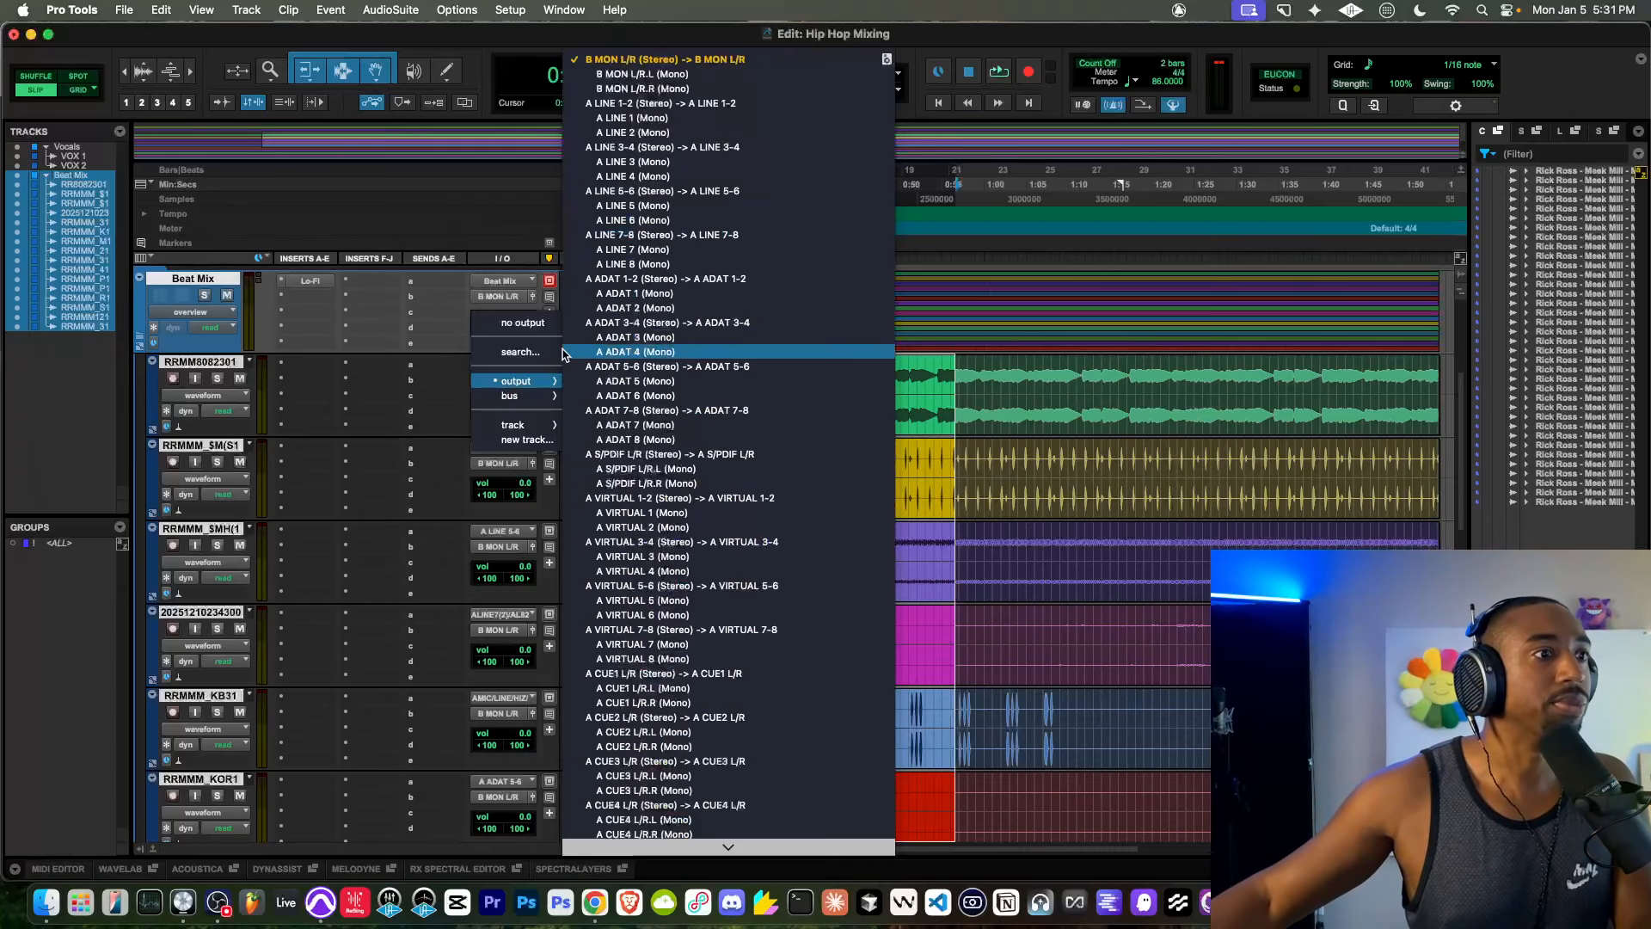
mouse_move(546, 395)
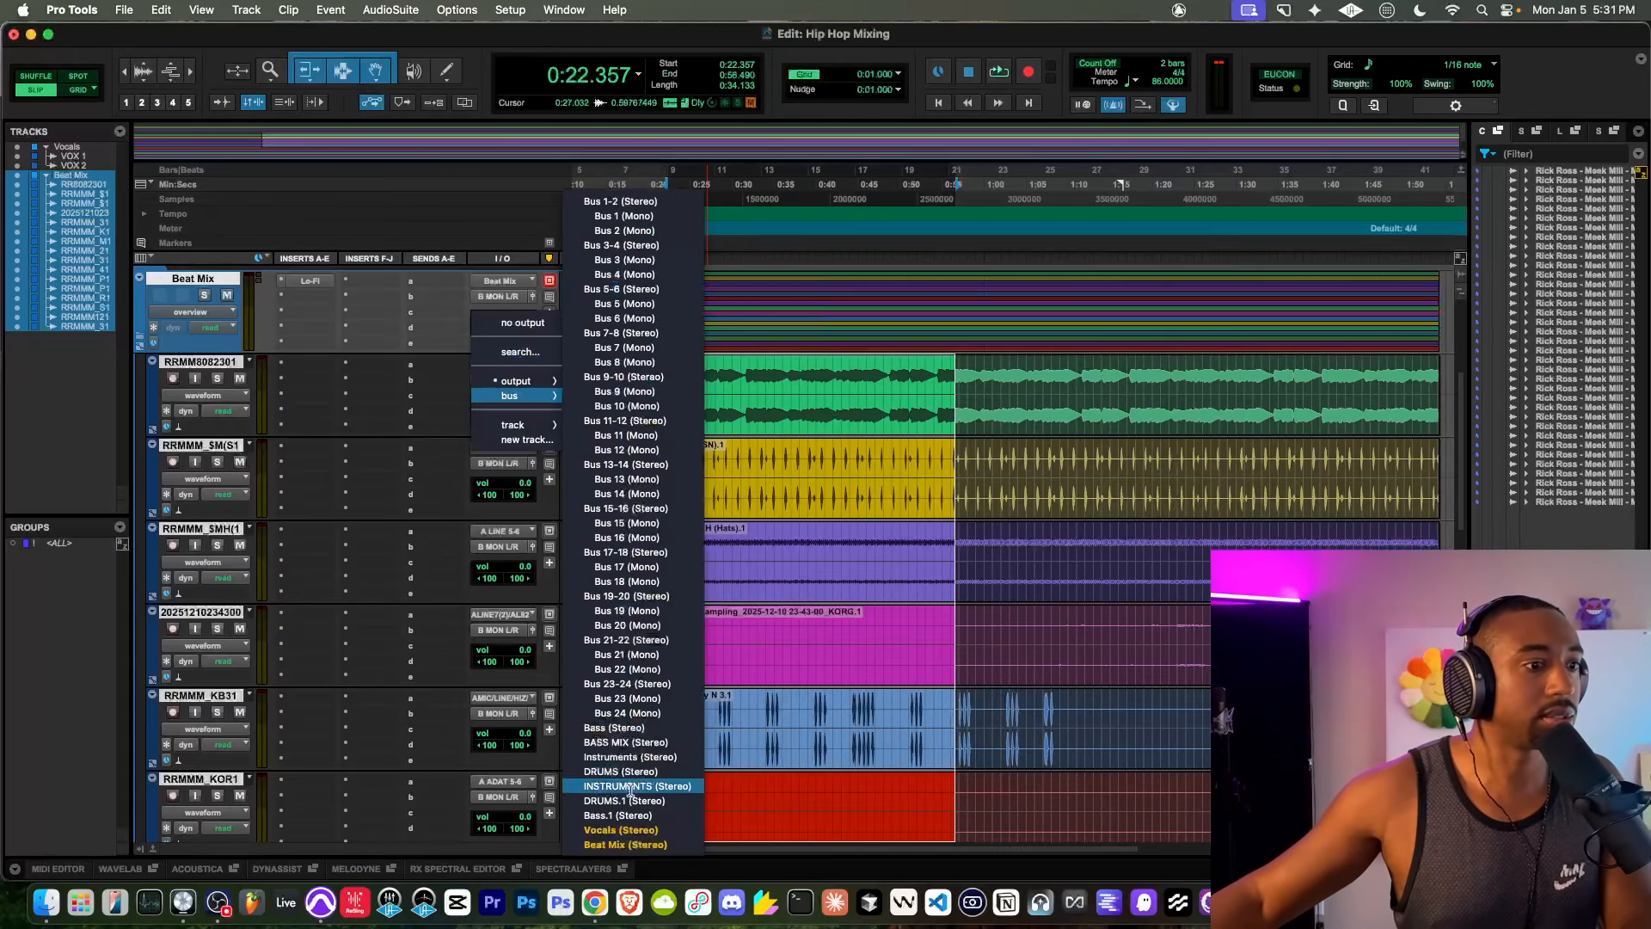
left_click(625, 844)
Step: Route the outputs of VOX 1 and VOX 2 to the Vocals stereo bus
scroll(358, 454, "up", 3)
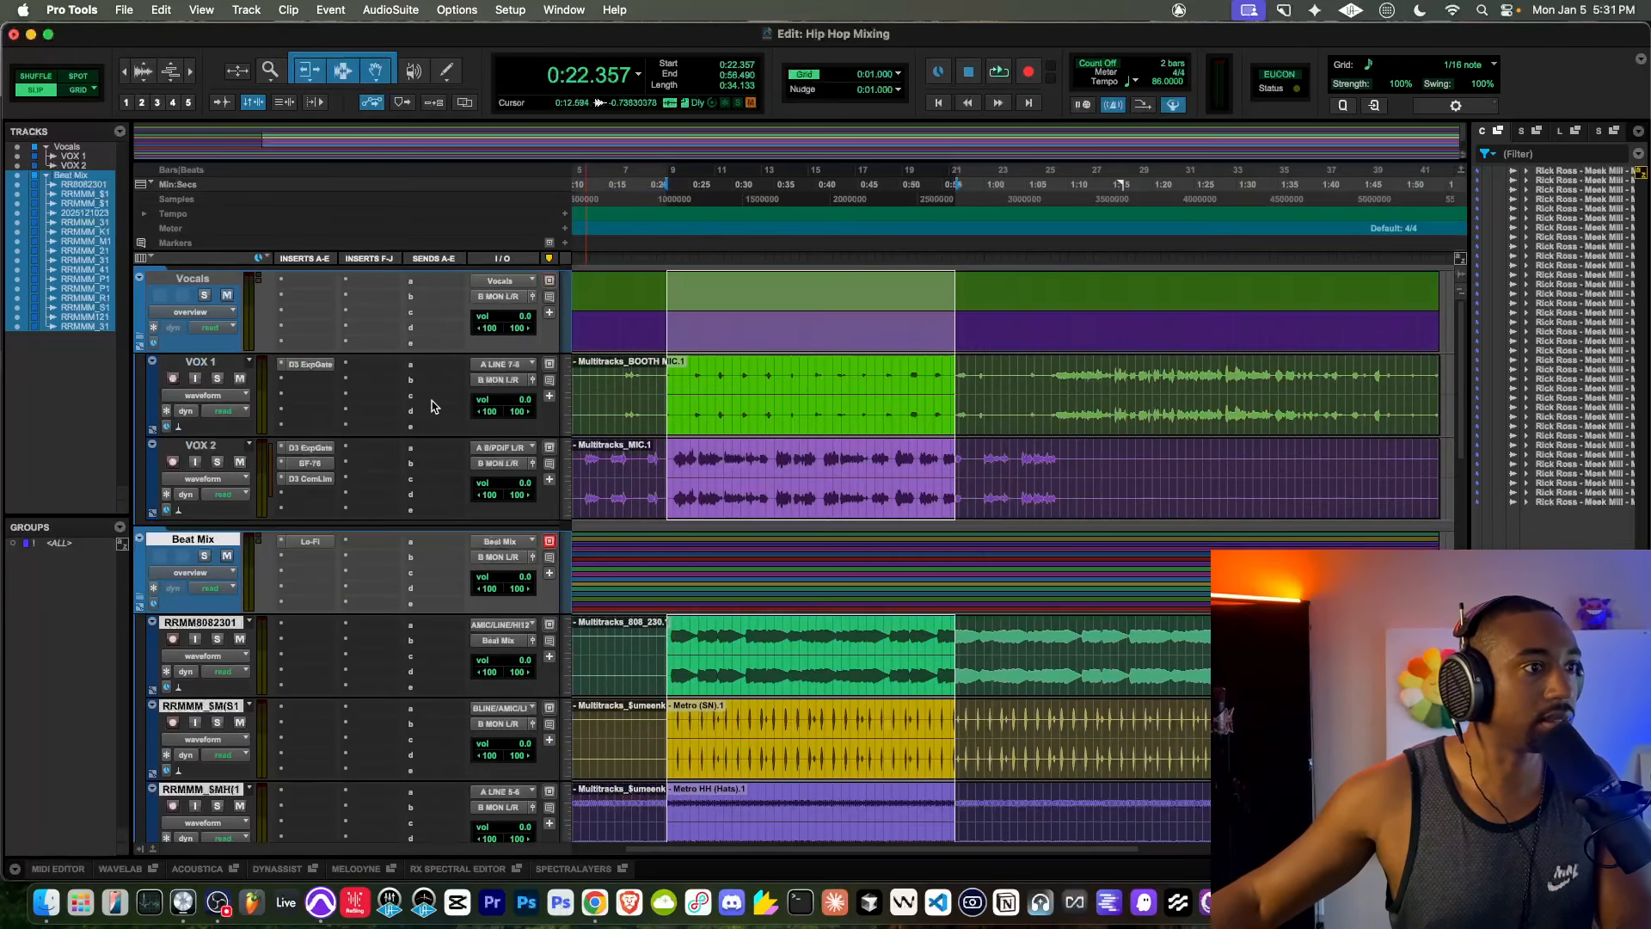
left_click(495, 383)
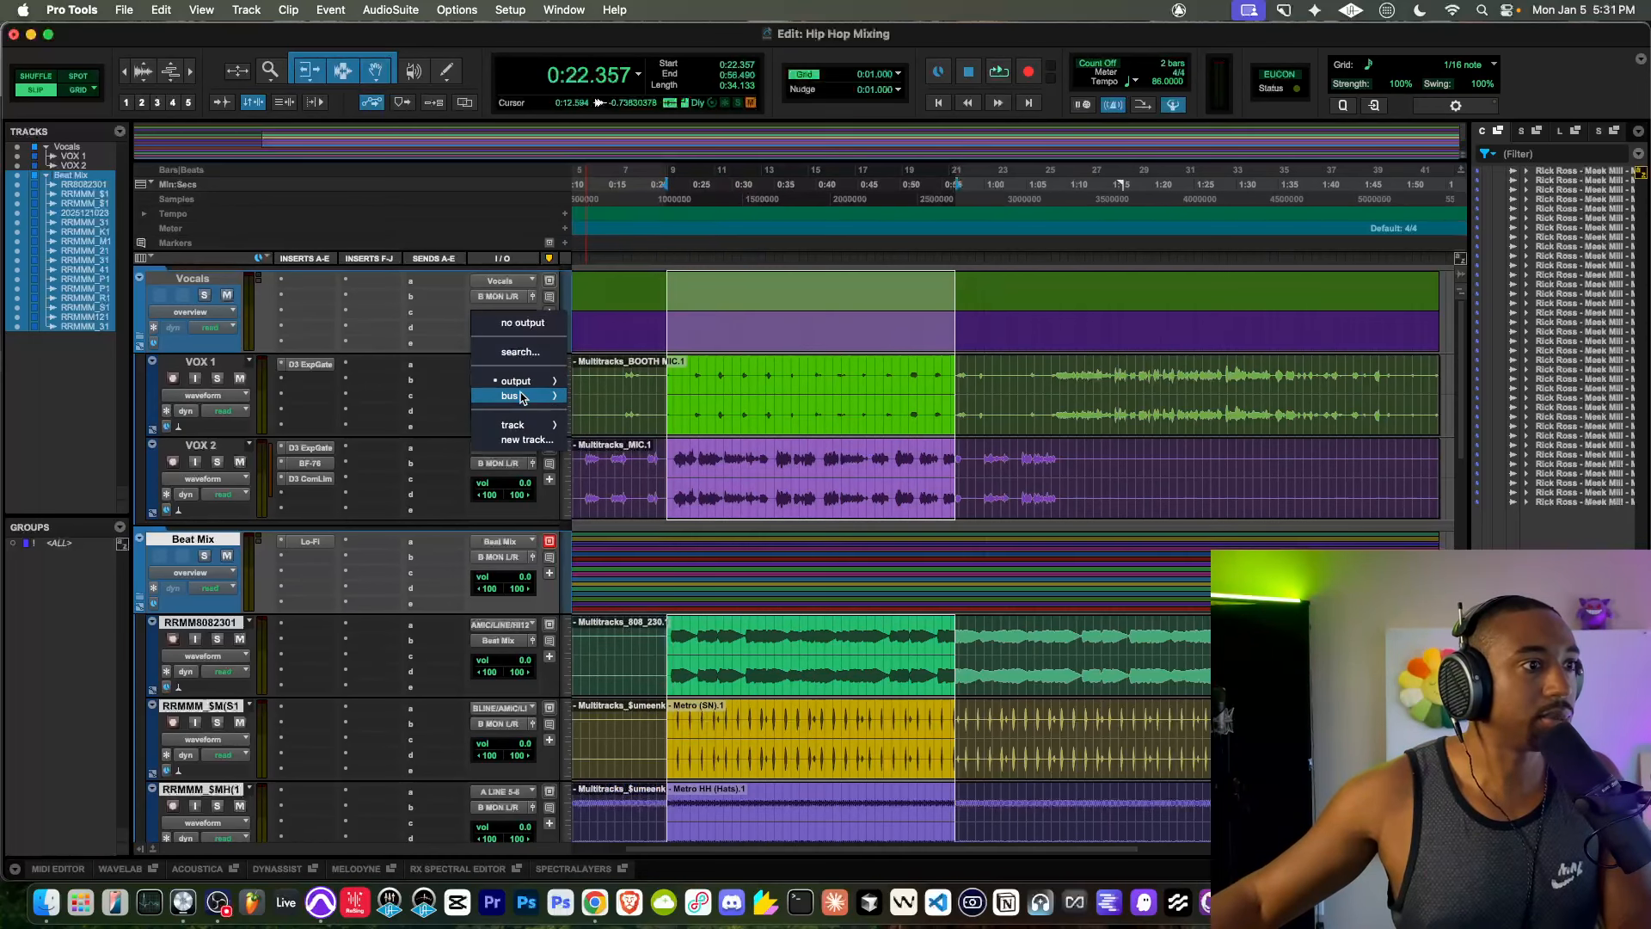
mouse_move(516, 395)
left_click(621, 830)
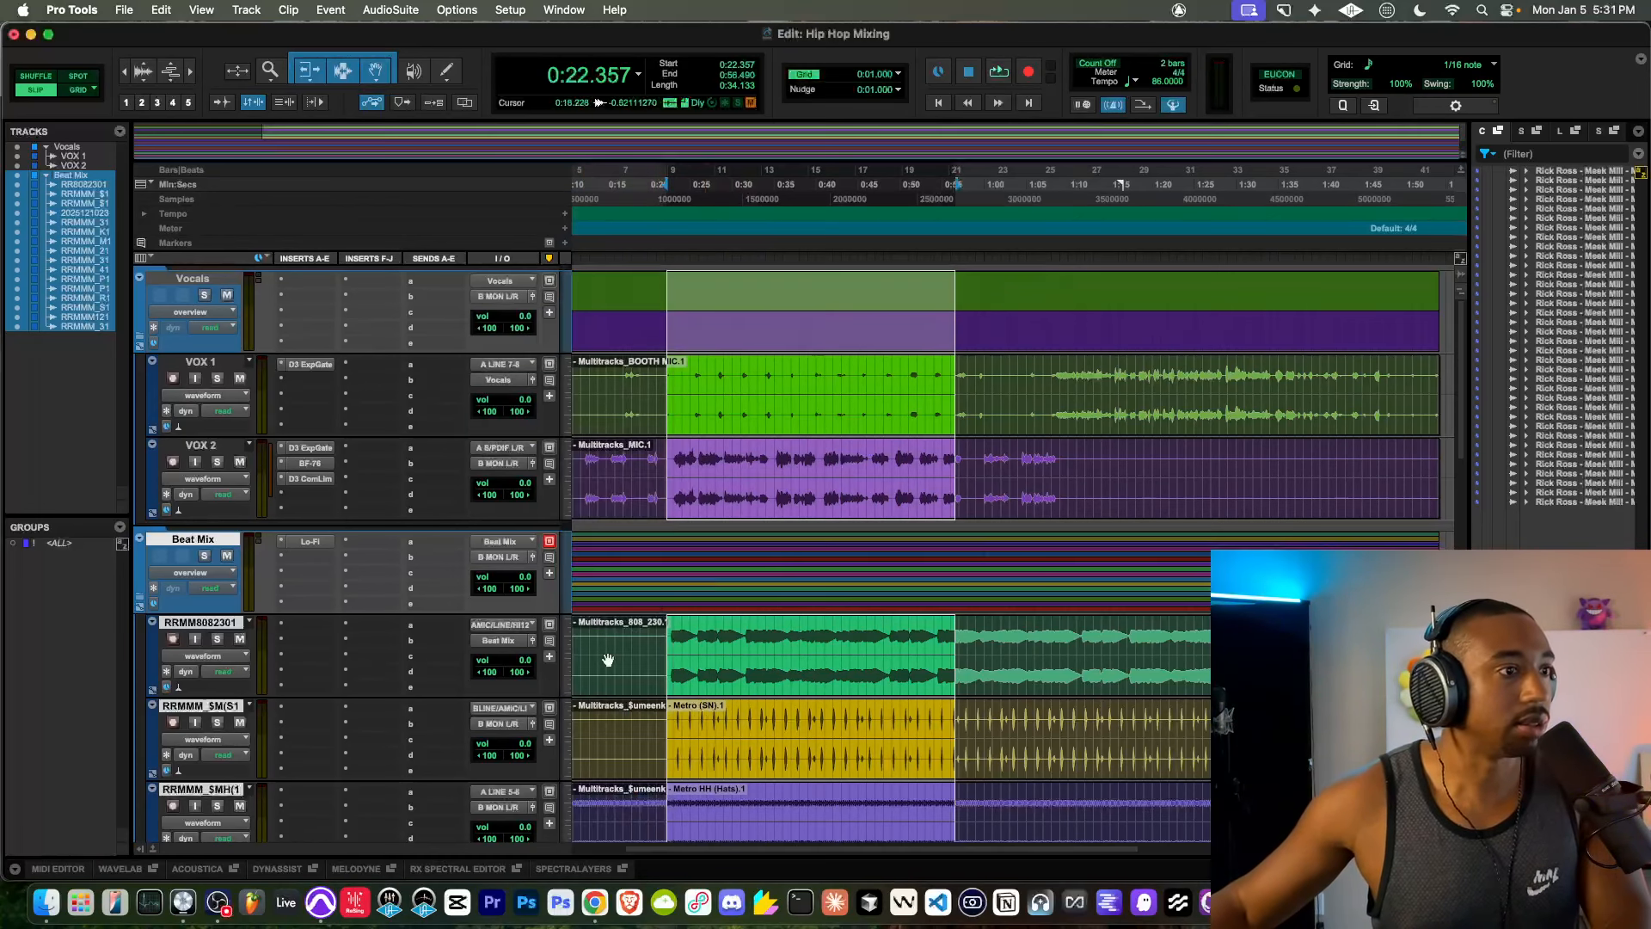
left_click(508, 464)
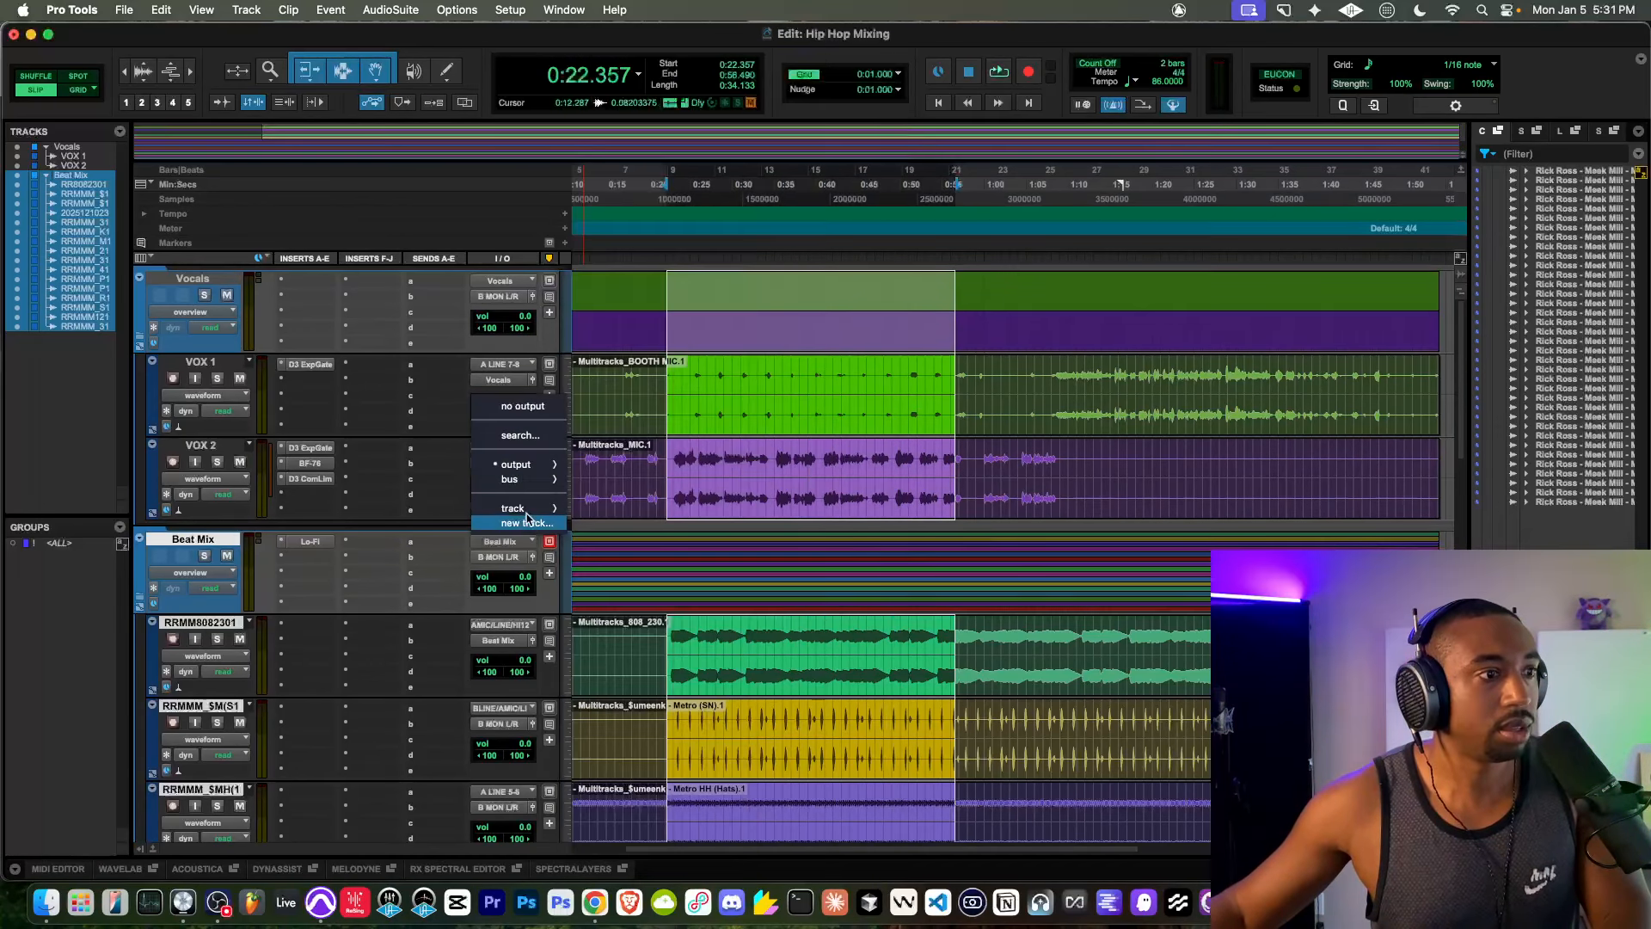
mouse_move(542, 482)
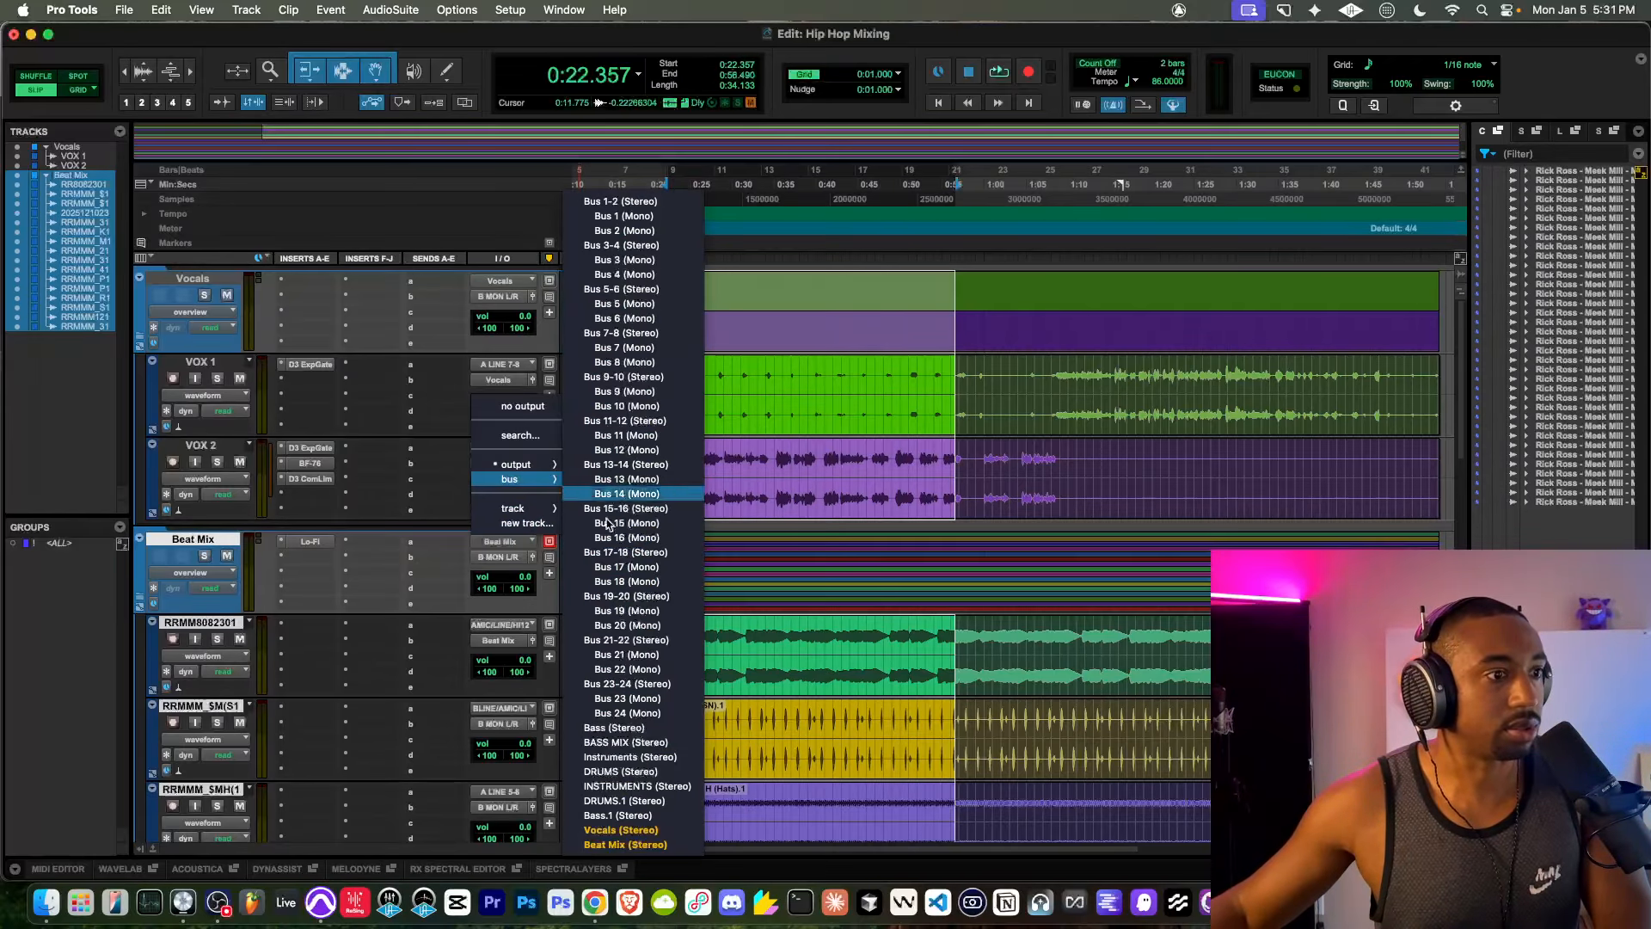
left_click(612, 830)
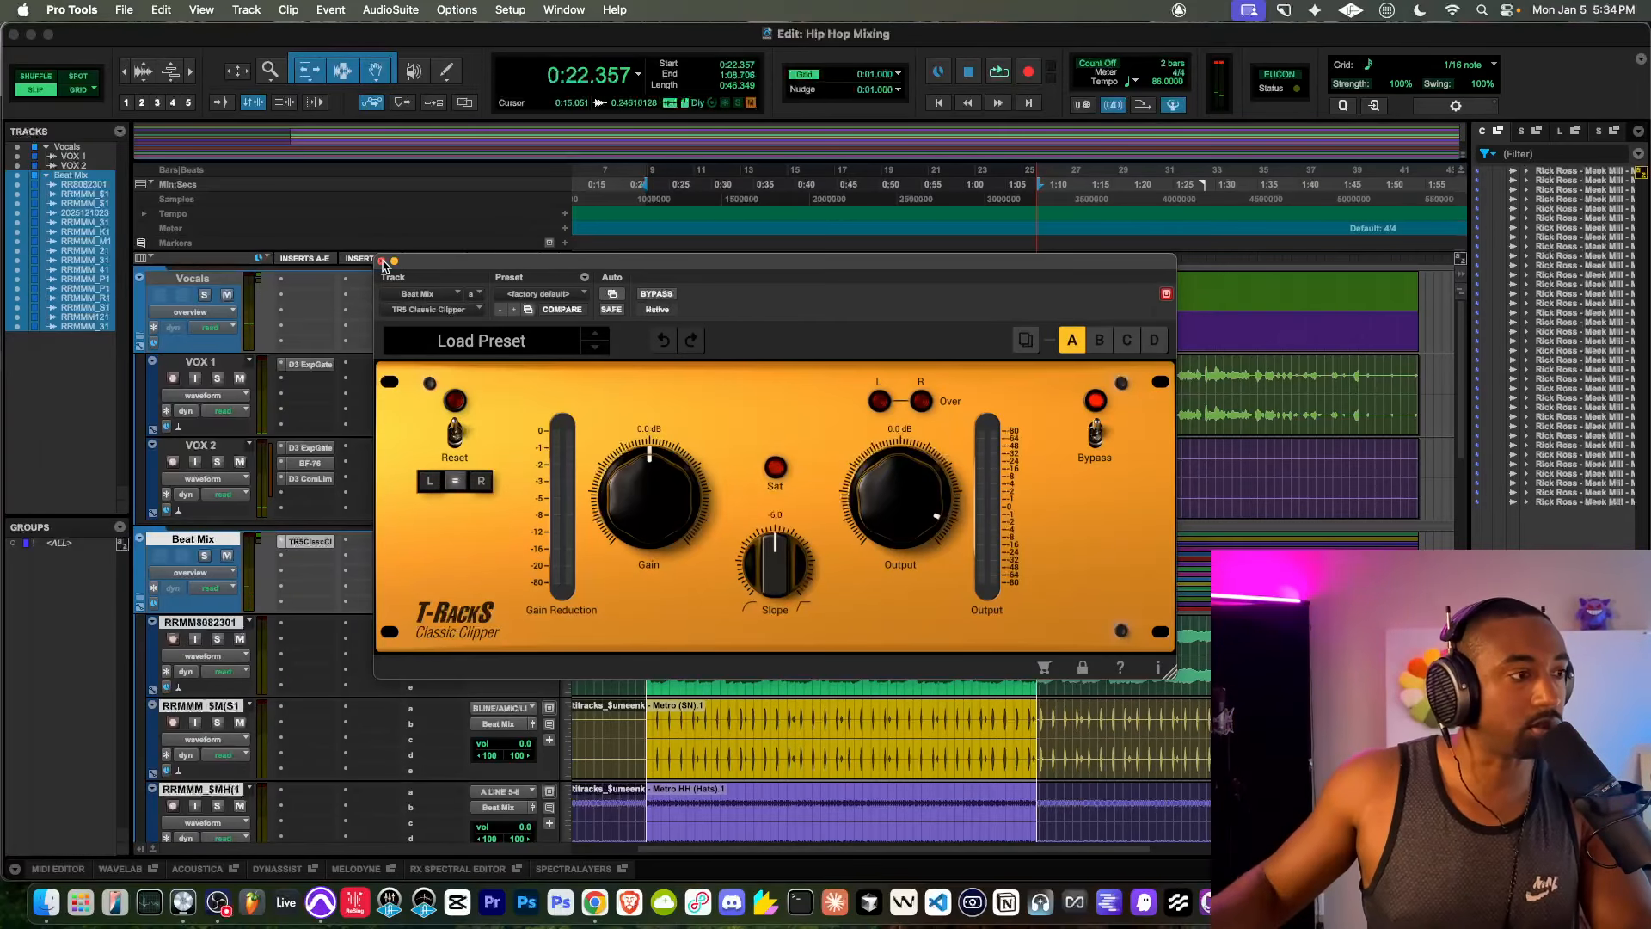
Step: Audition the selected range and review the TR5 Classic Clipper on Beat Mix, closing its window
key("space")
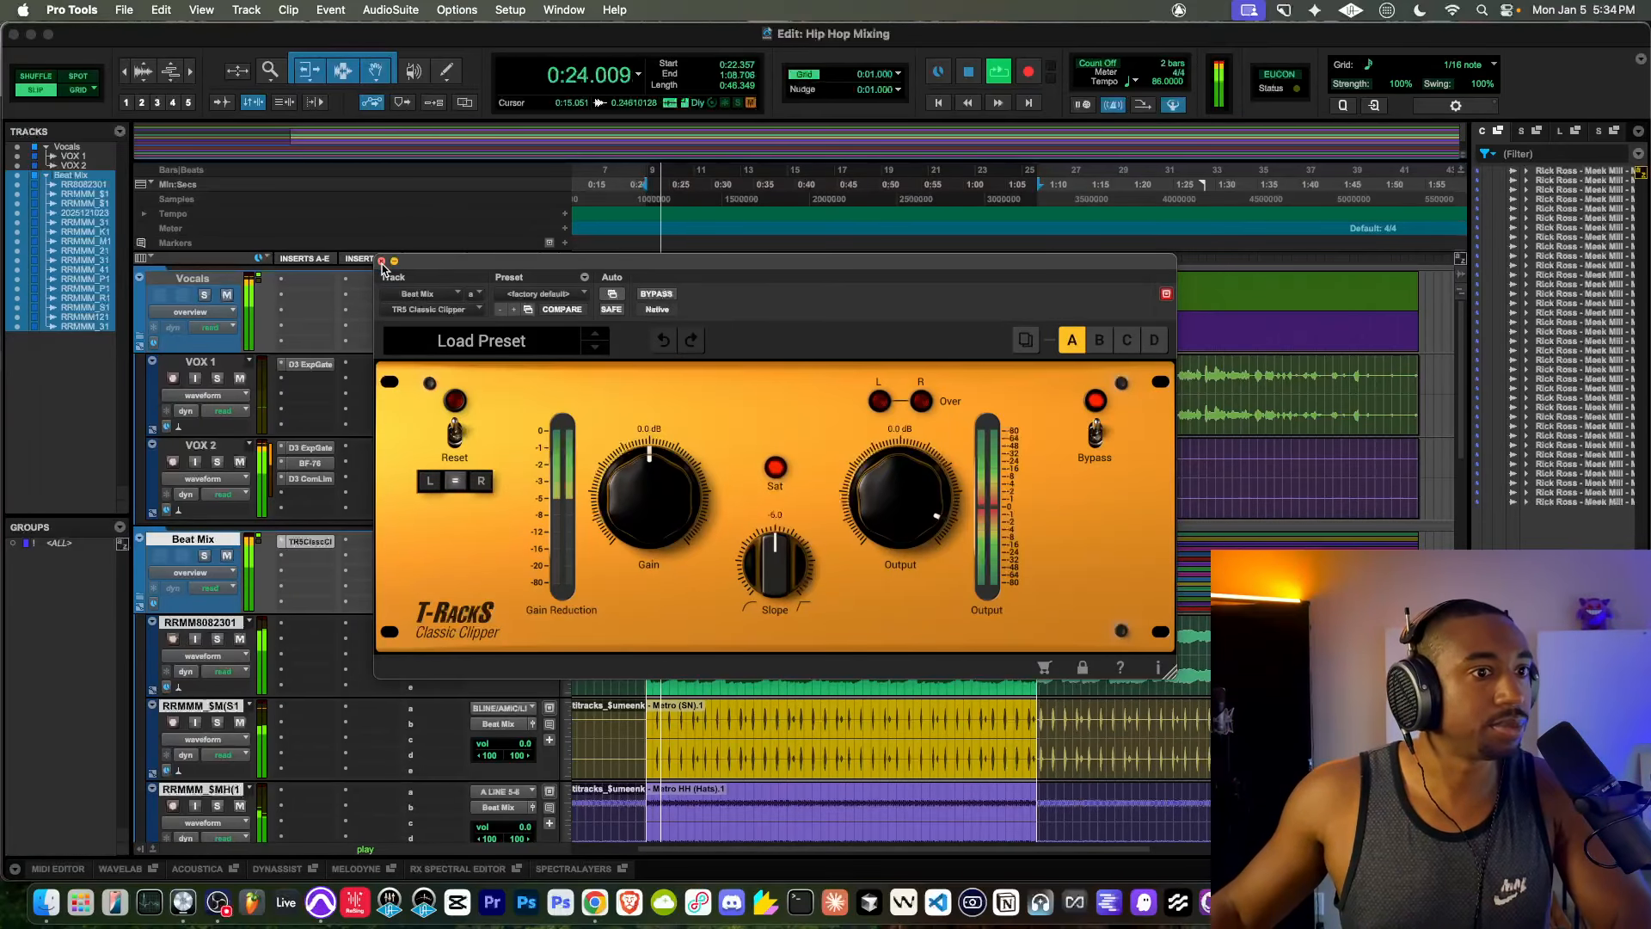
left_click(382, 261)
key("space")
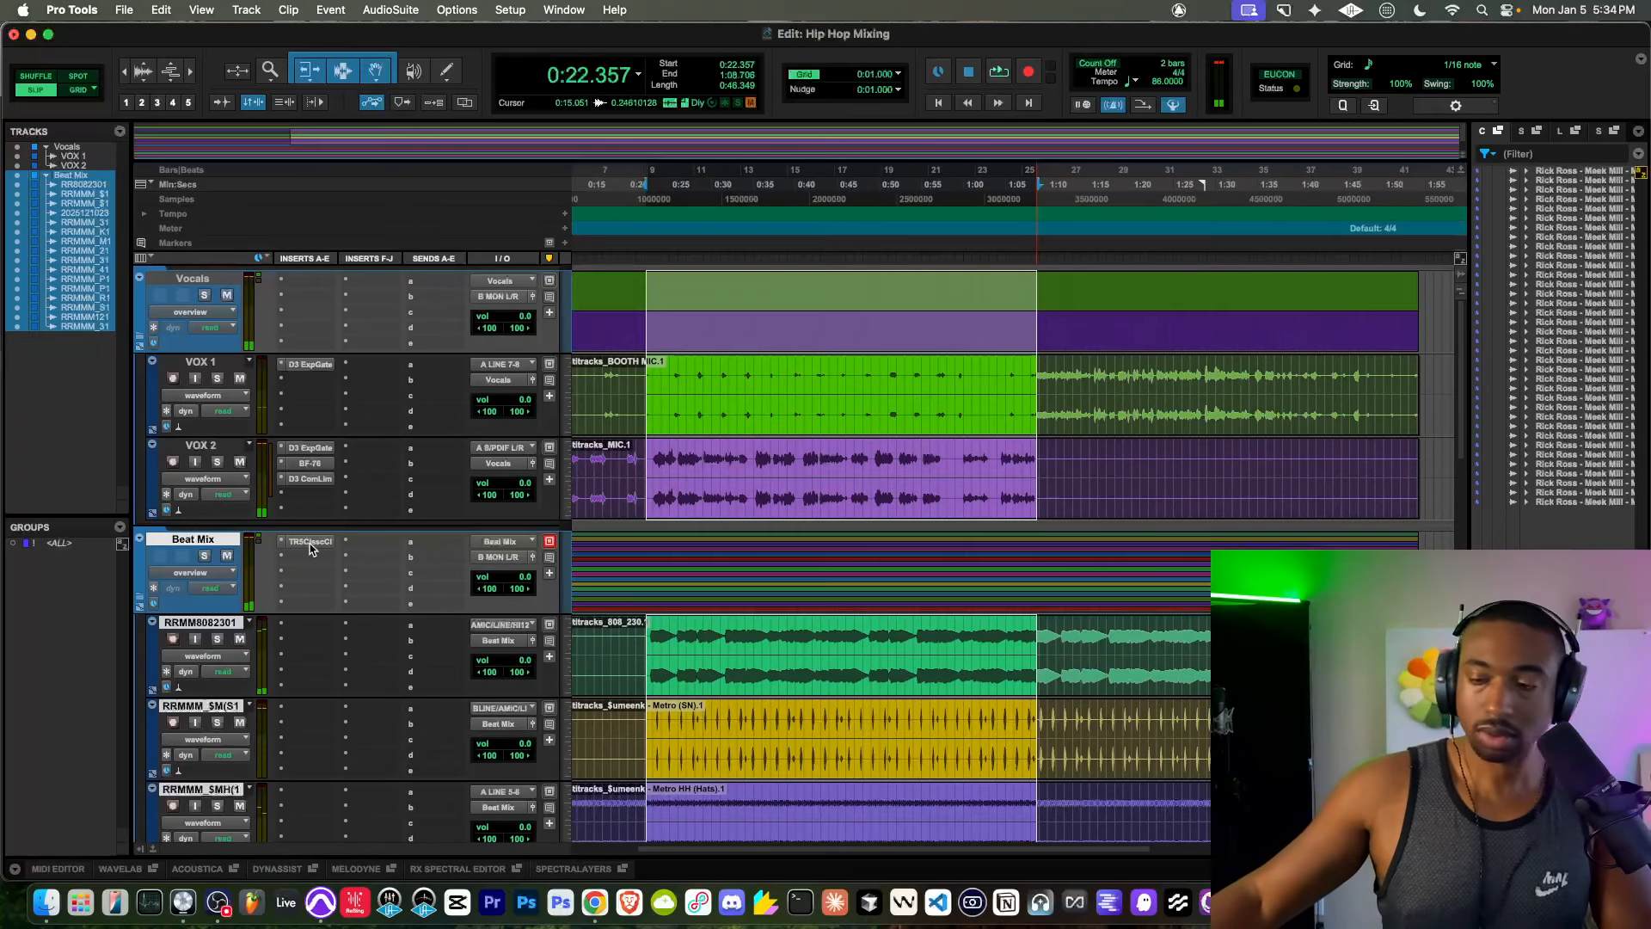
left_click(307, 546)
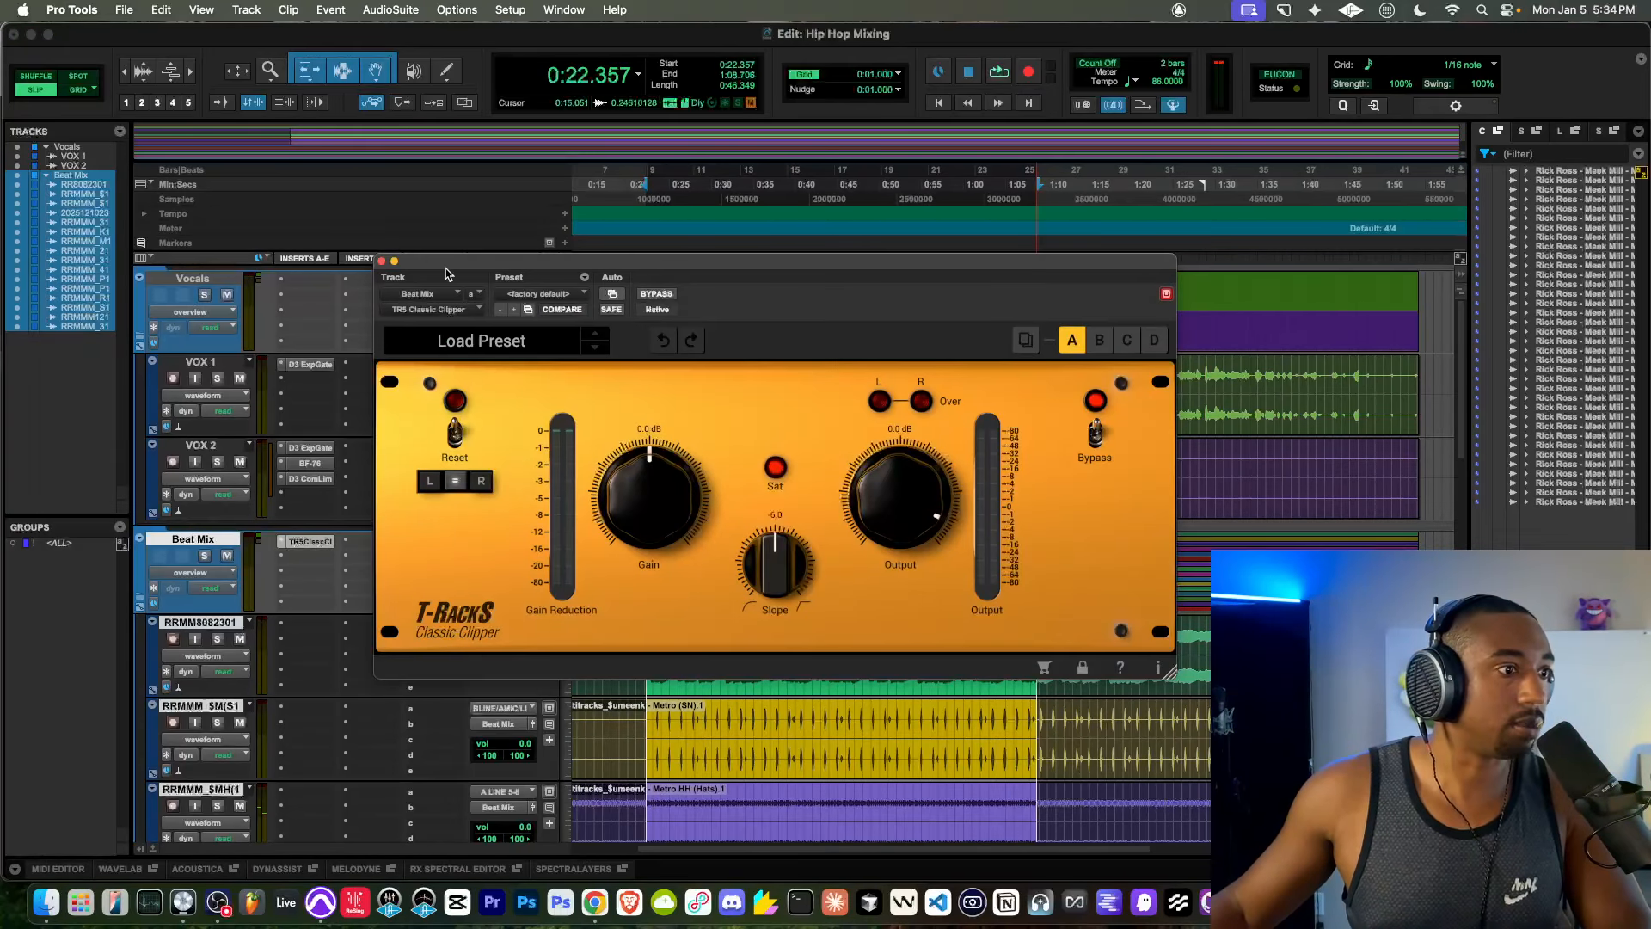
left_click(381, 261)
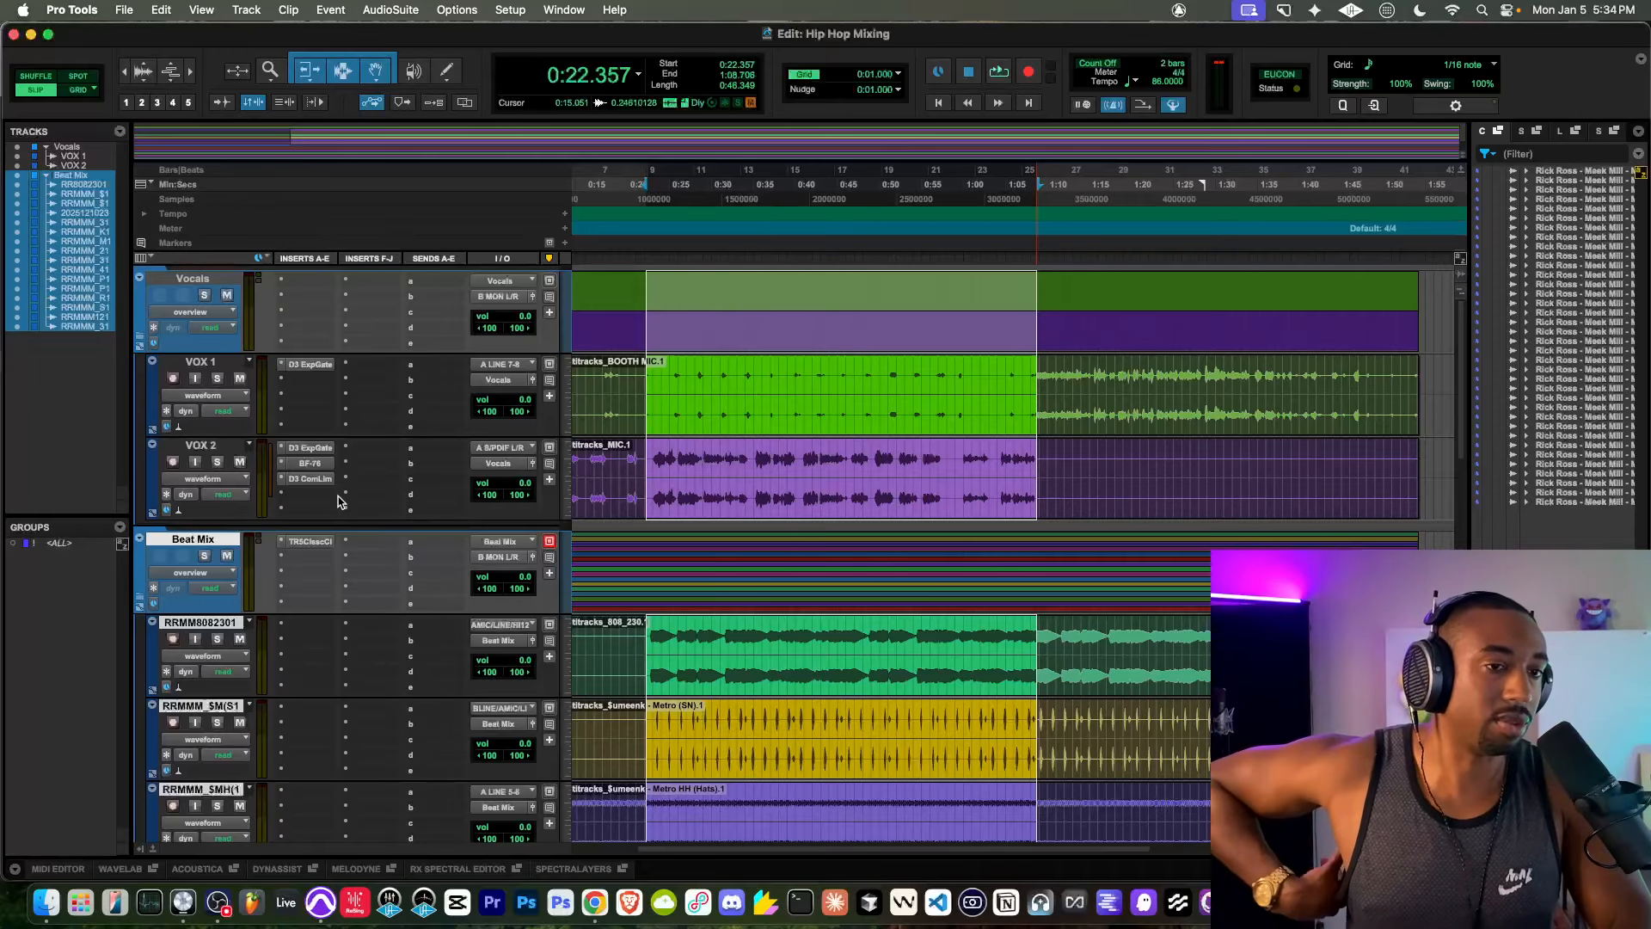
key("space")
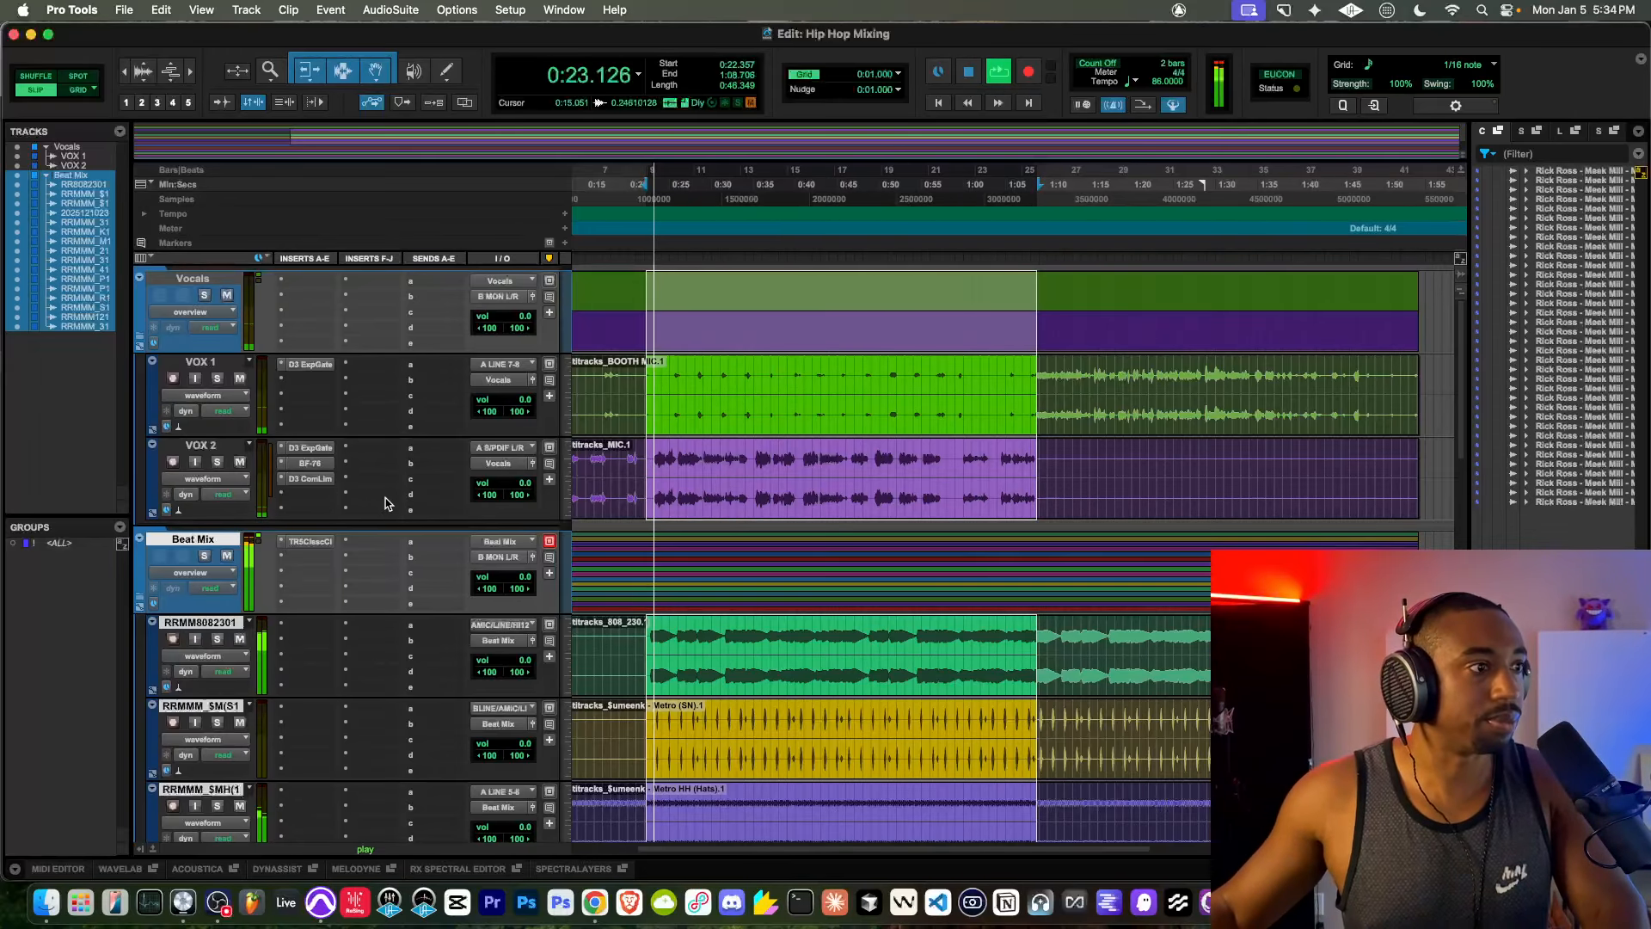
key("space")
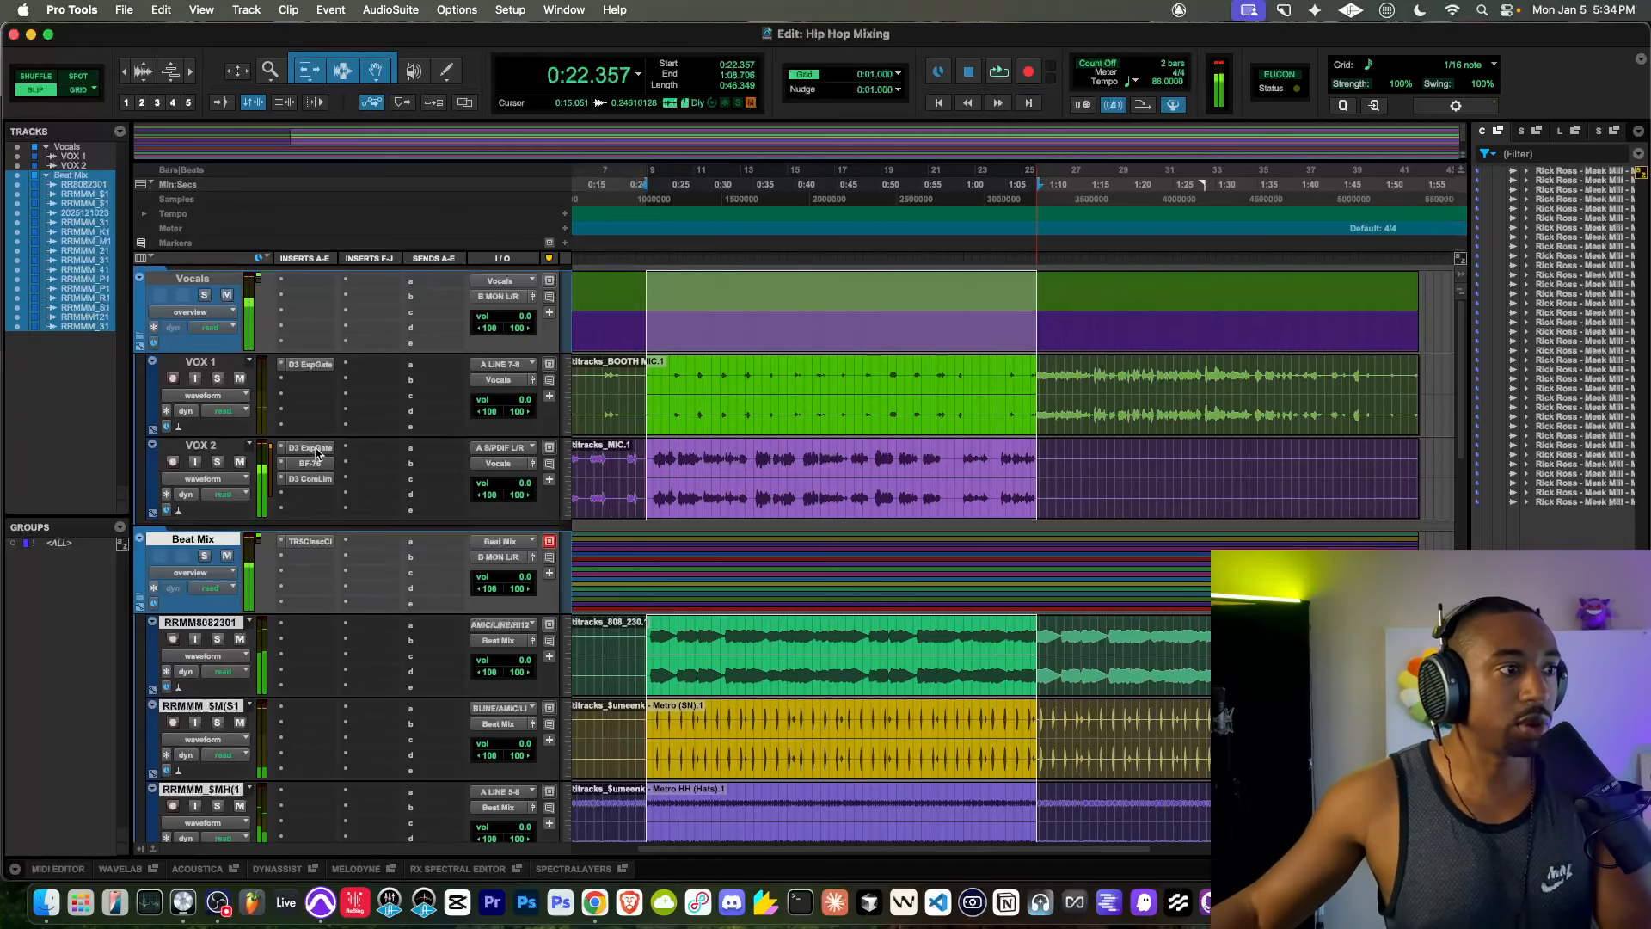
Step: Review VOX 2's expander/gate, BF-76 and compressor settings, then check the compressor's levels during playback and close its window
left_click(312, 448)
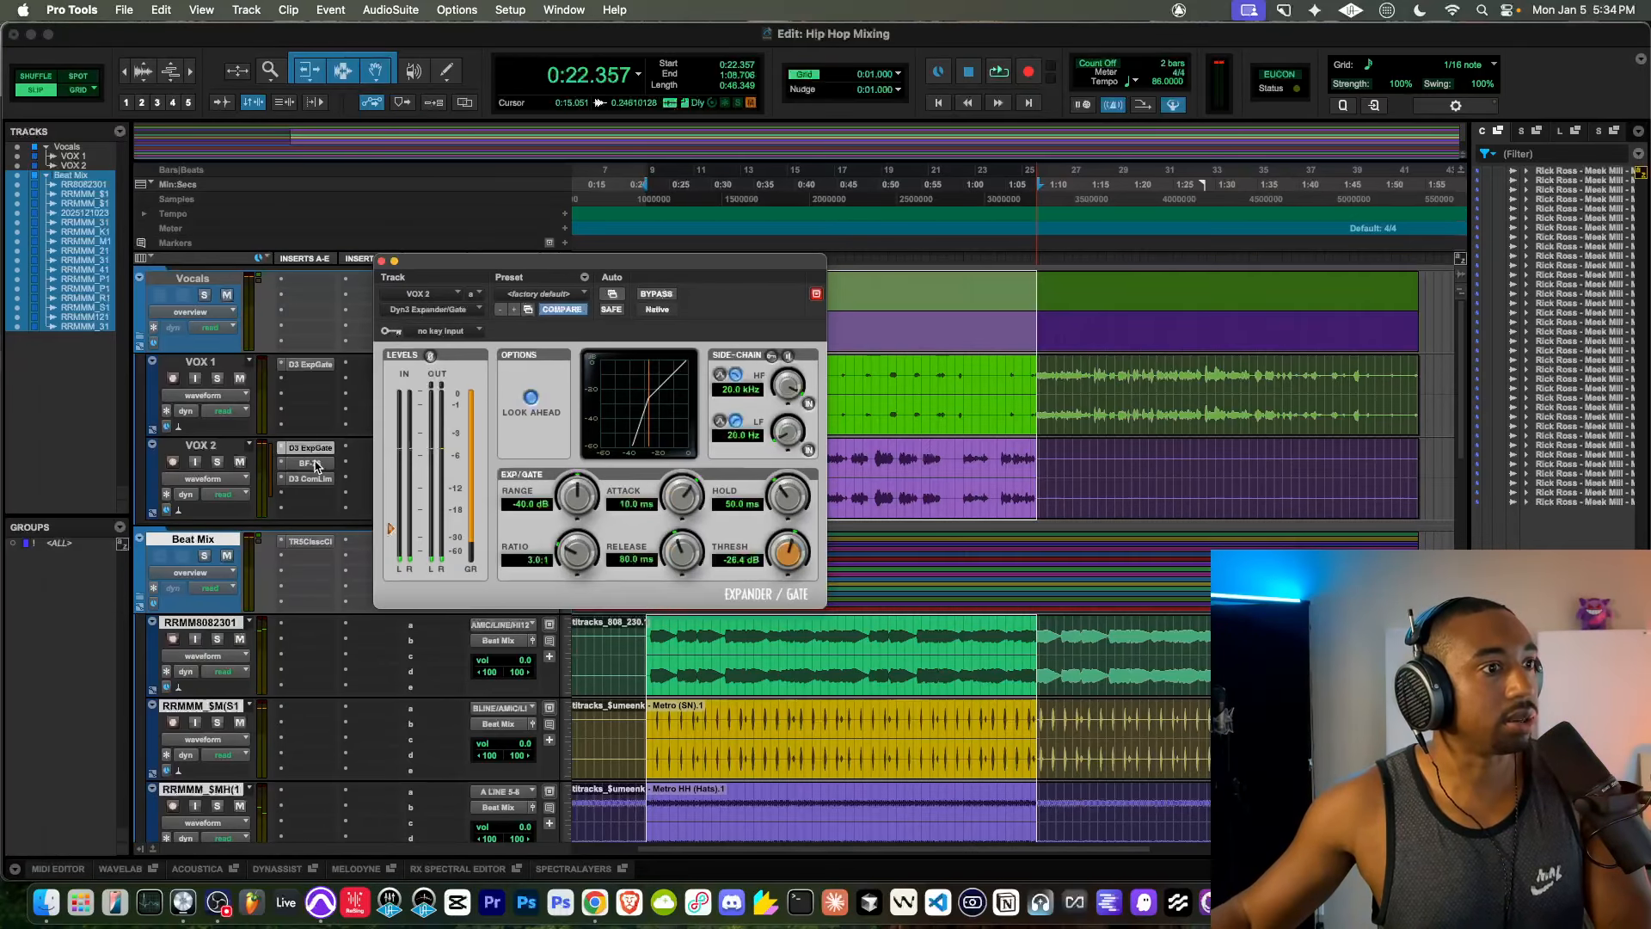
left_click(311, 463)
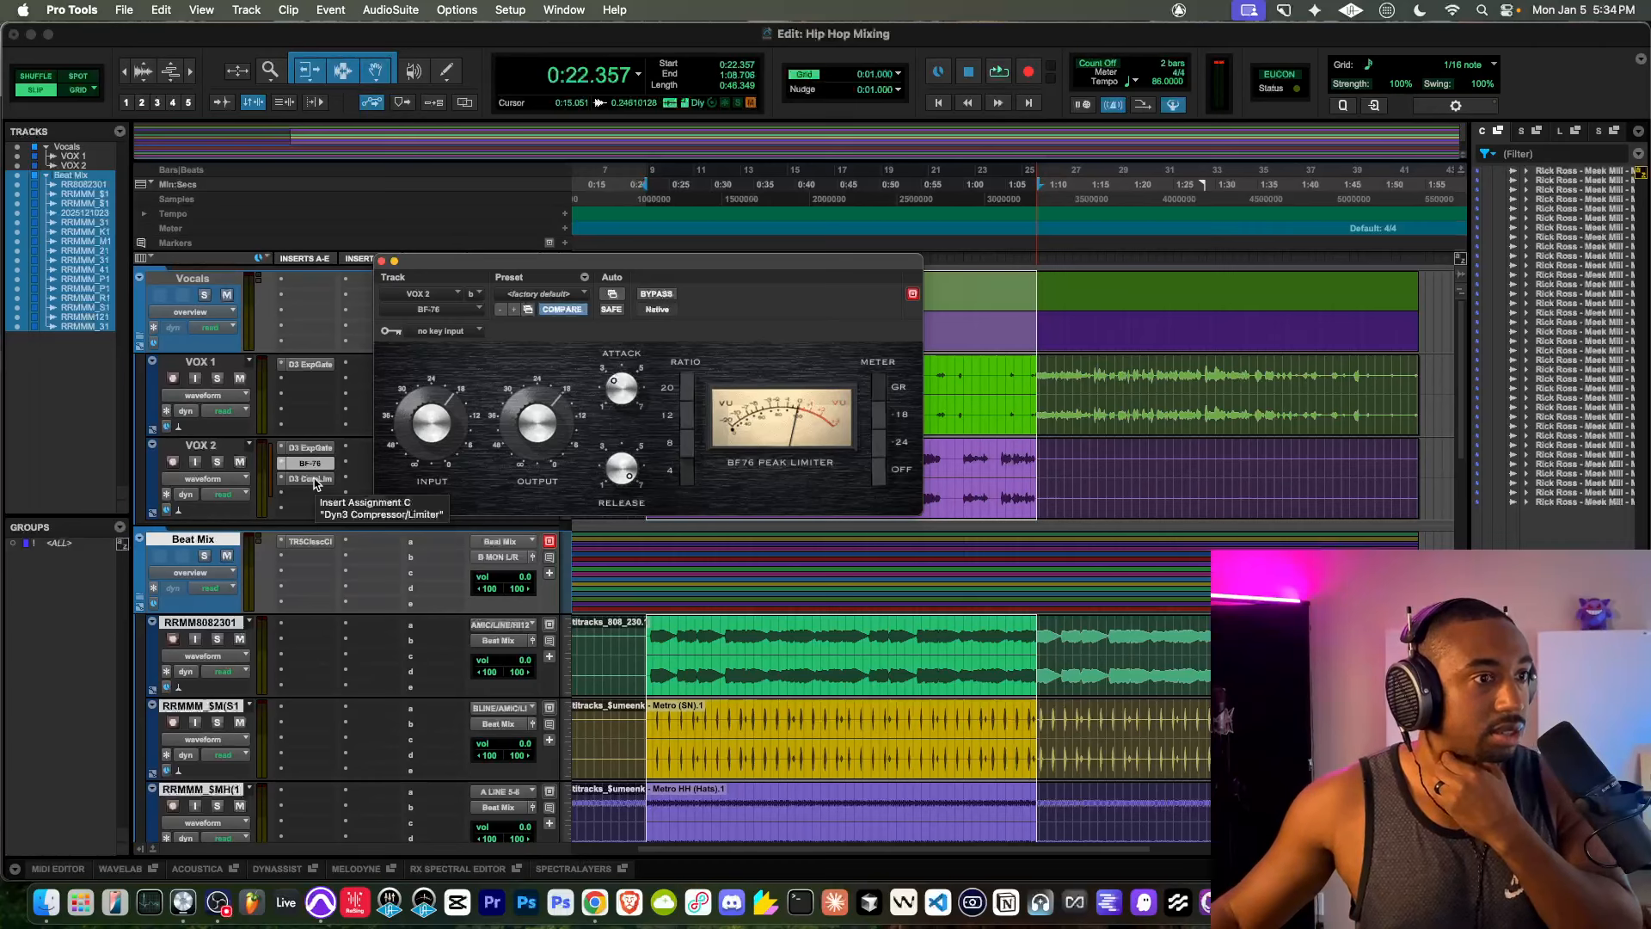
left_click(313, 480)
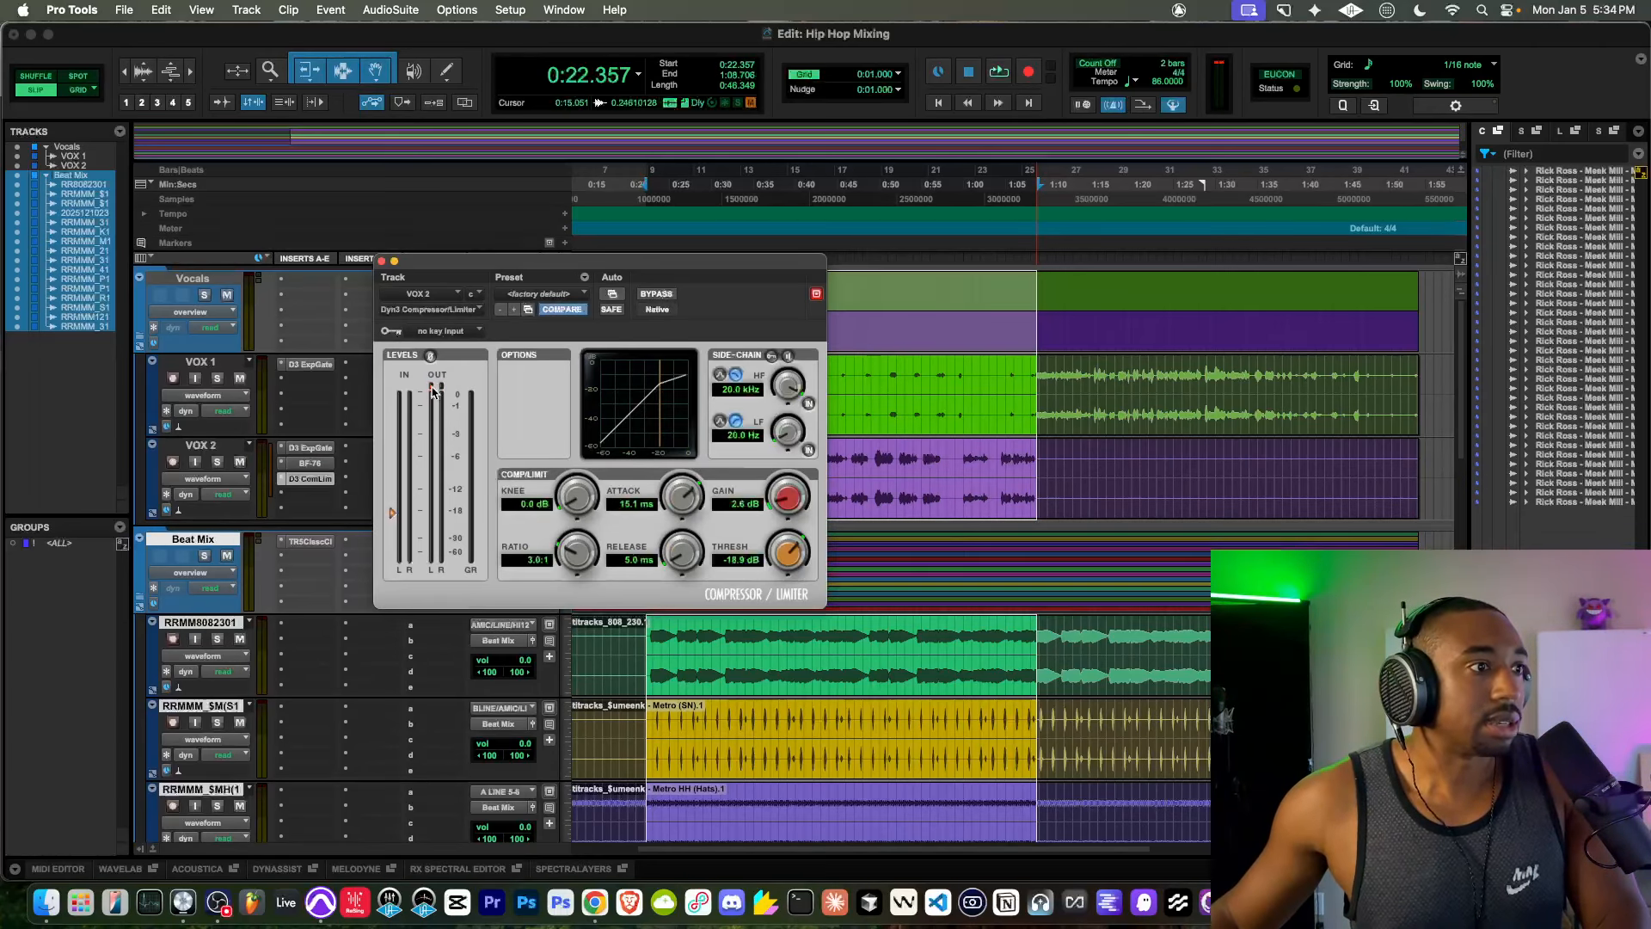
key("space")
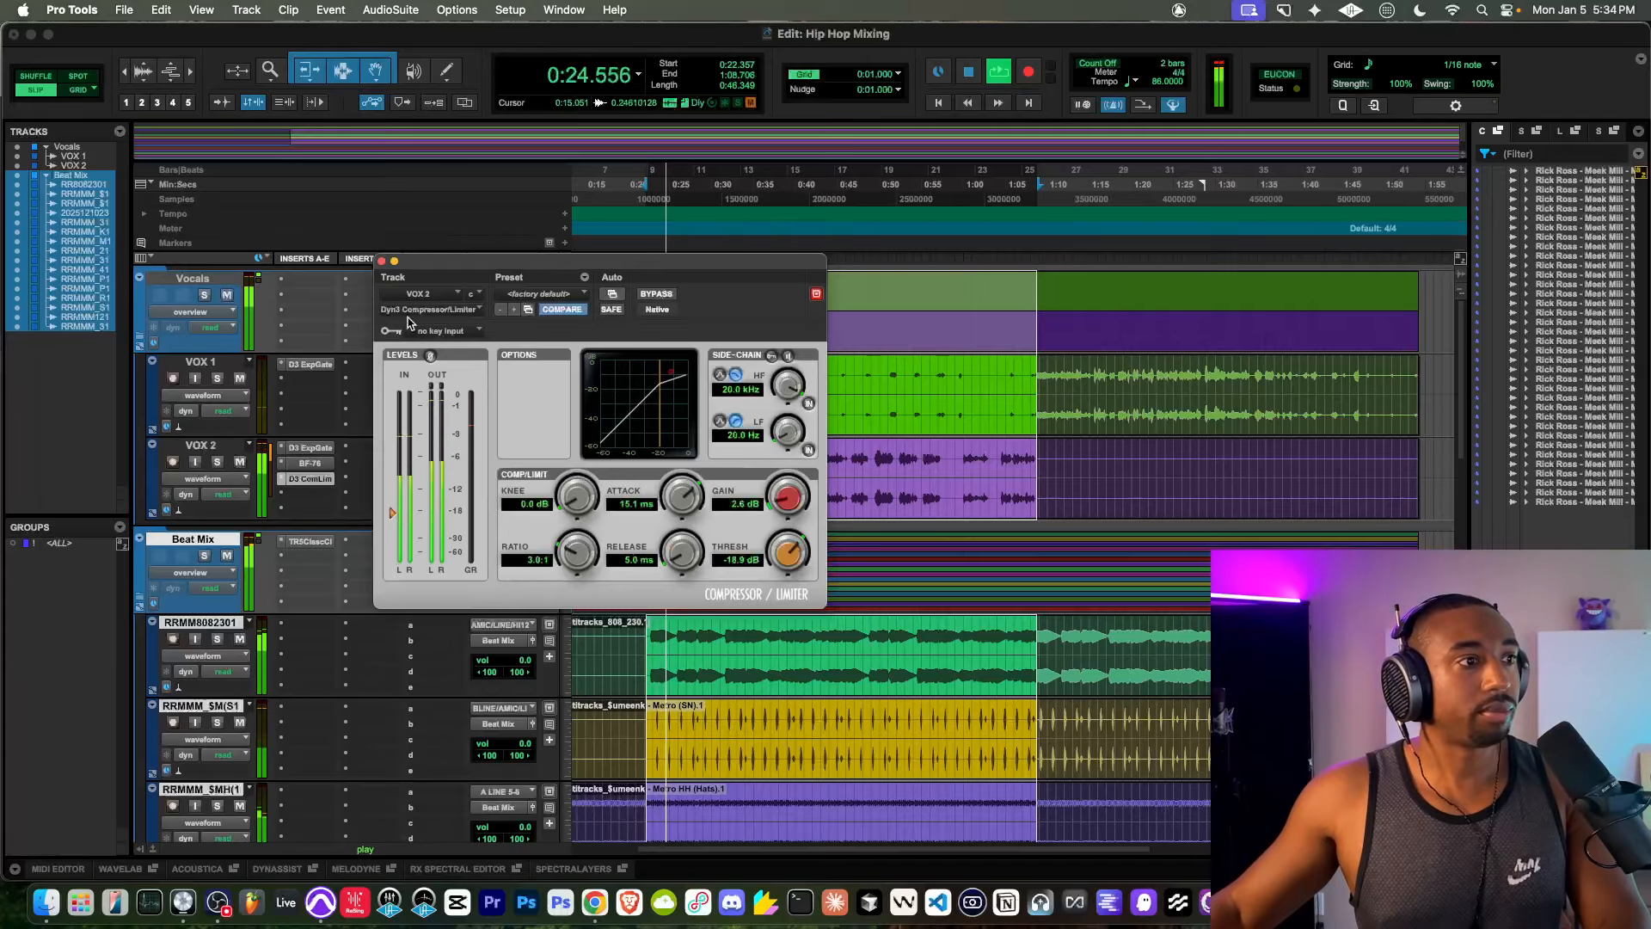
left_click(382, 260)
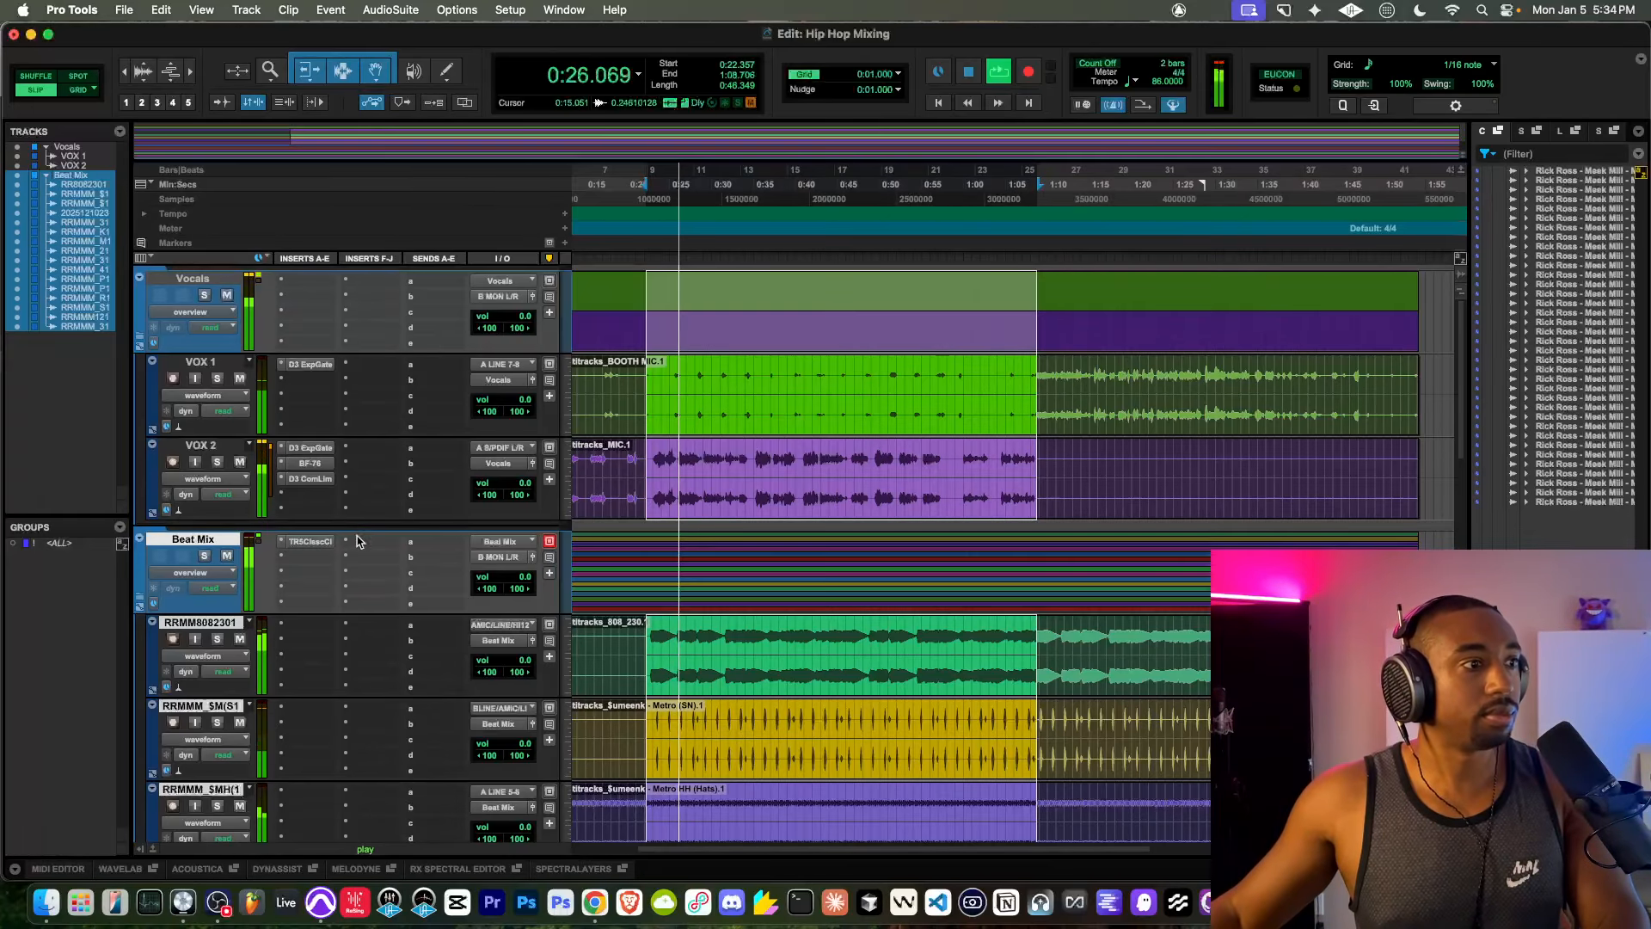
key("space")
Step: Insert a stereo Dyn3 De-Esser in VOX 2's fourth insert slot and briefly audition its Listen mode during playback
left_click(322, 494)
mouse_move(323, 497)
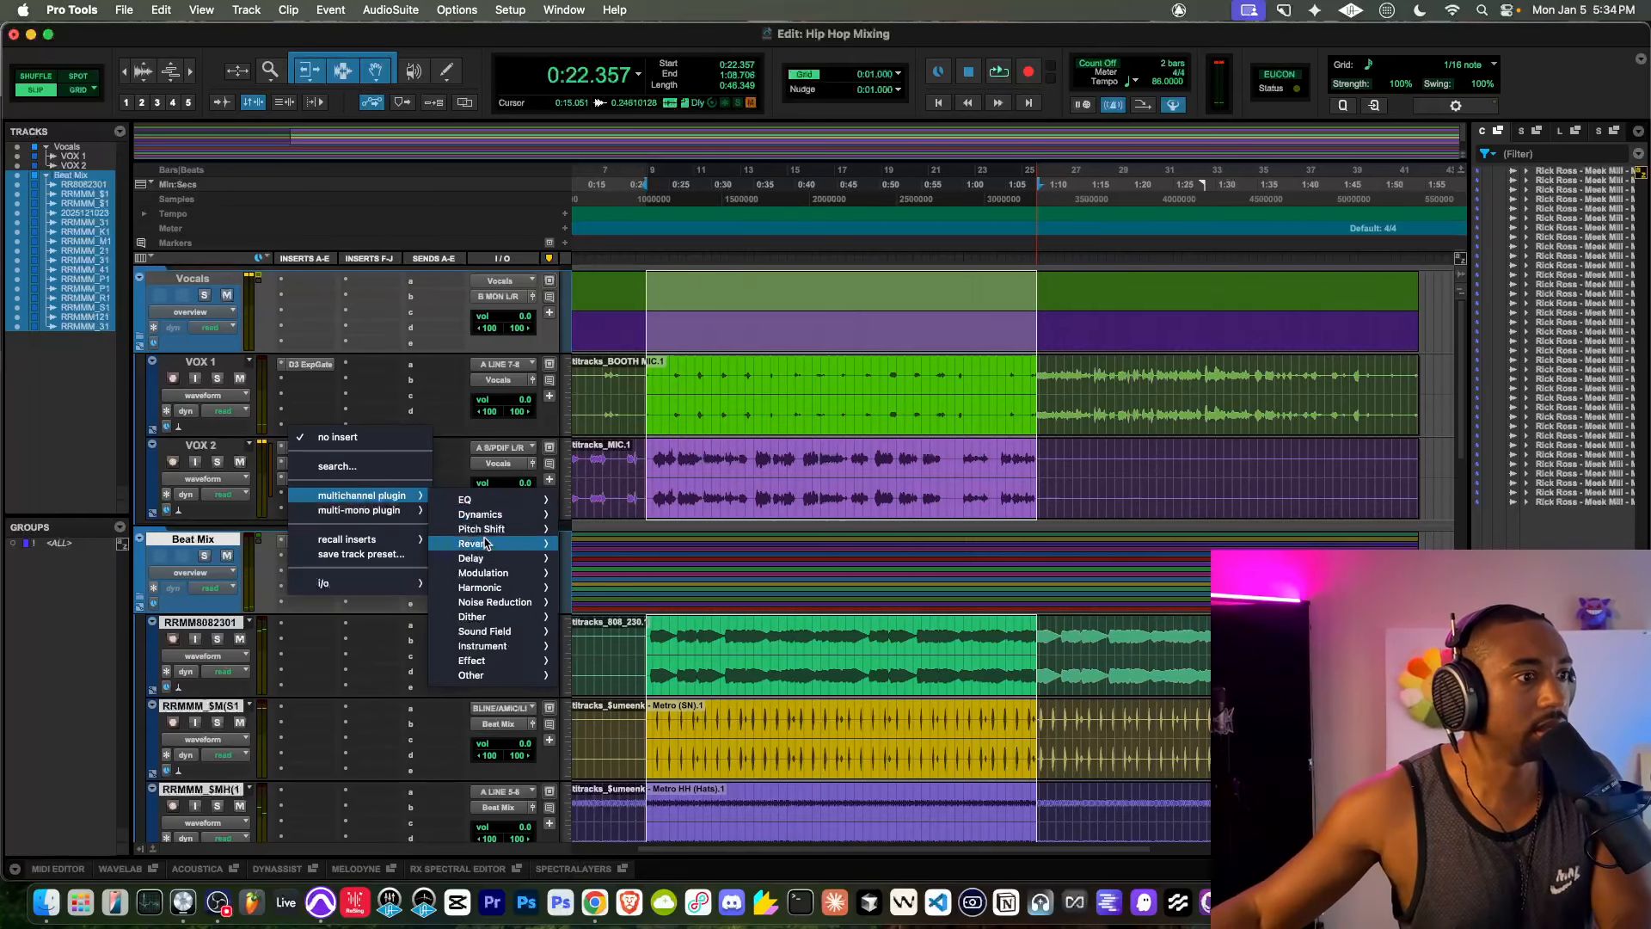
mouse_move(486, 518)
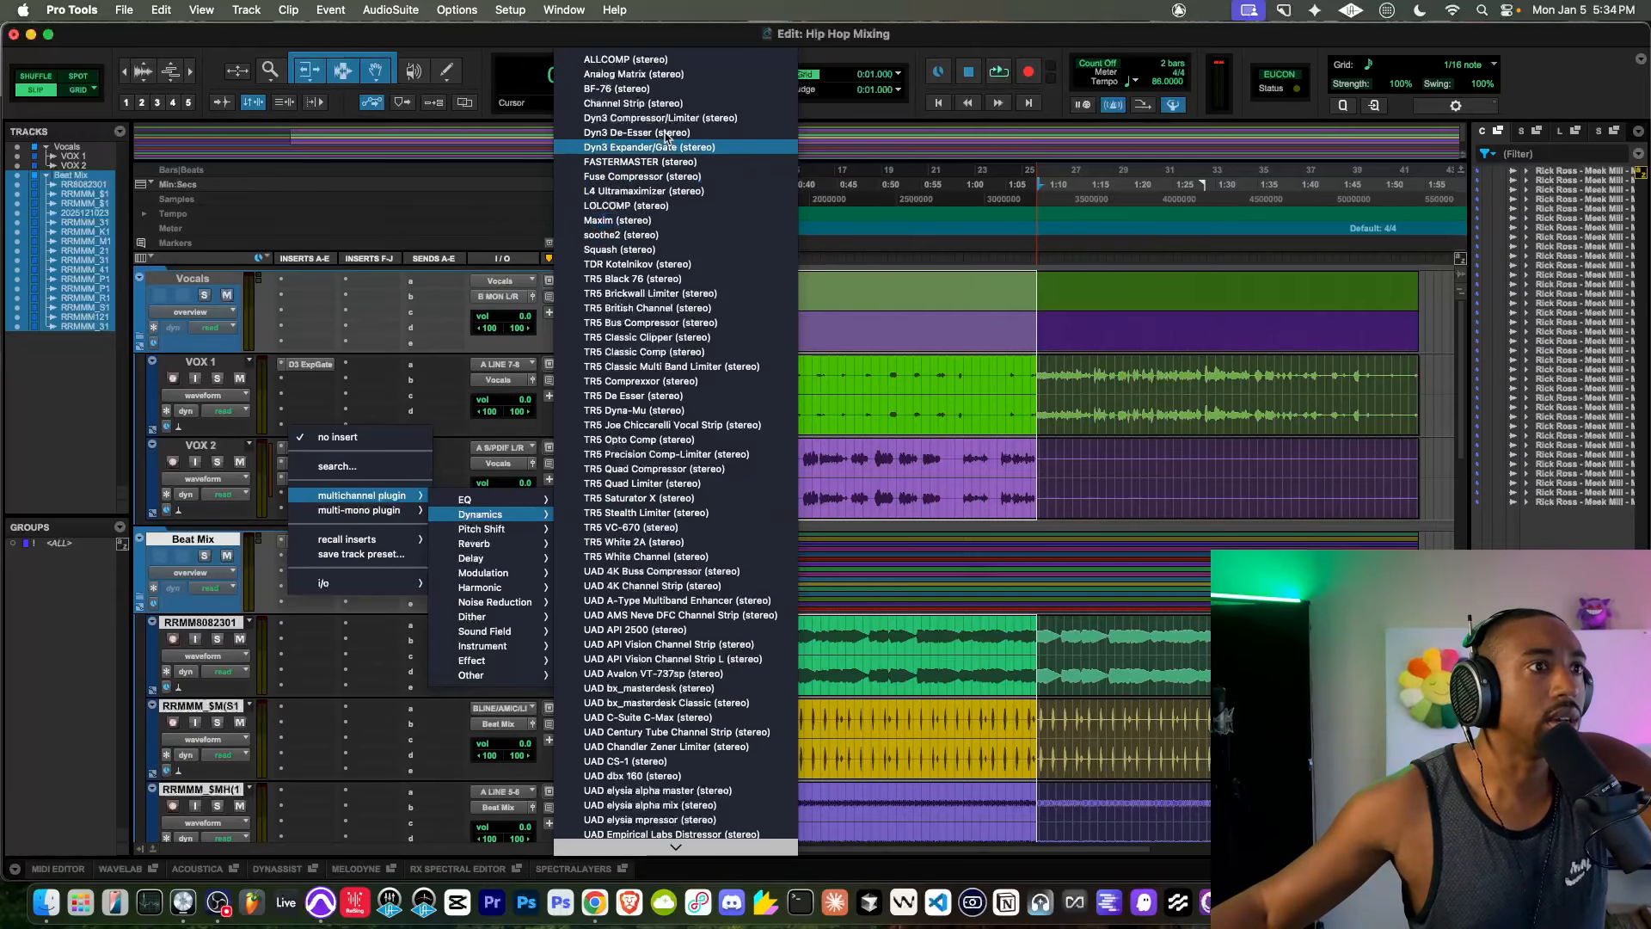
left_click(636, 132)
key("space")
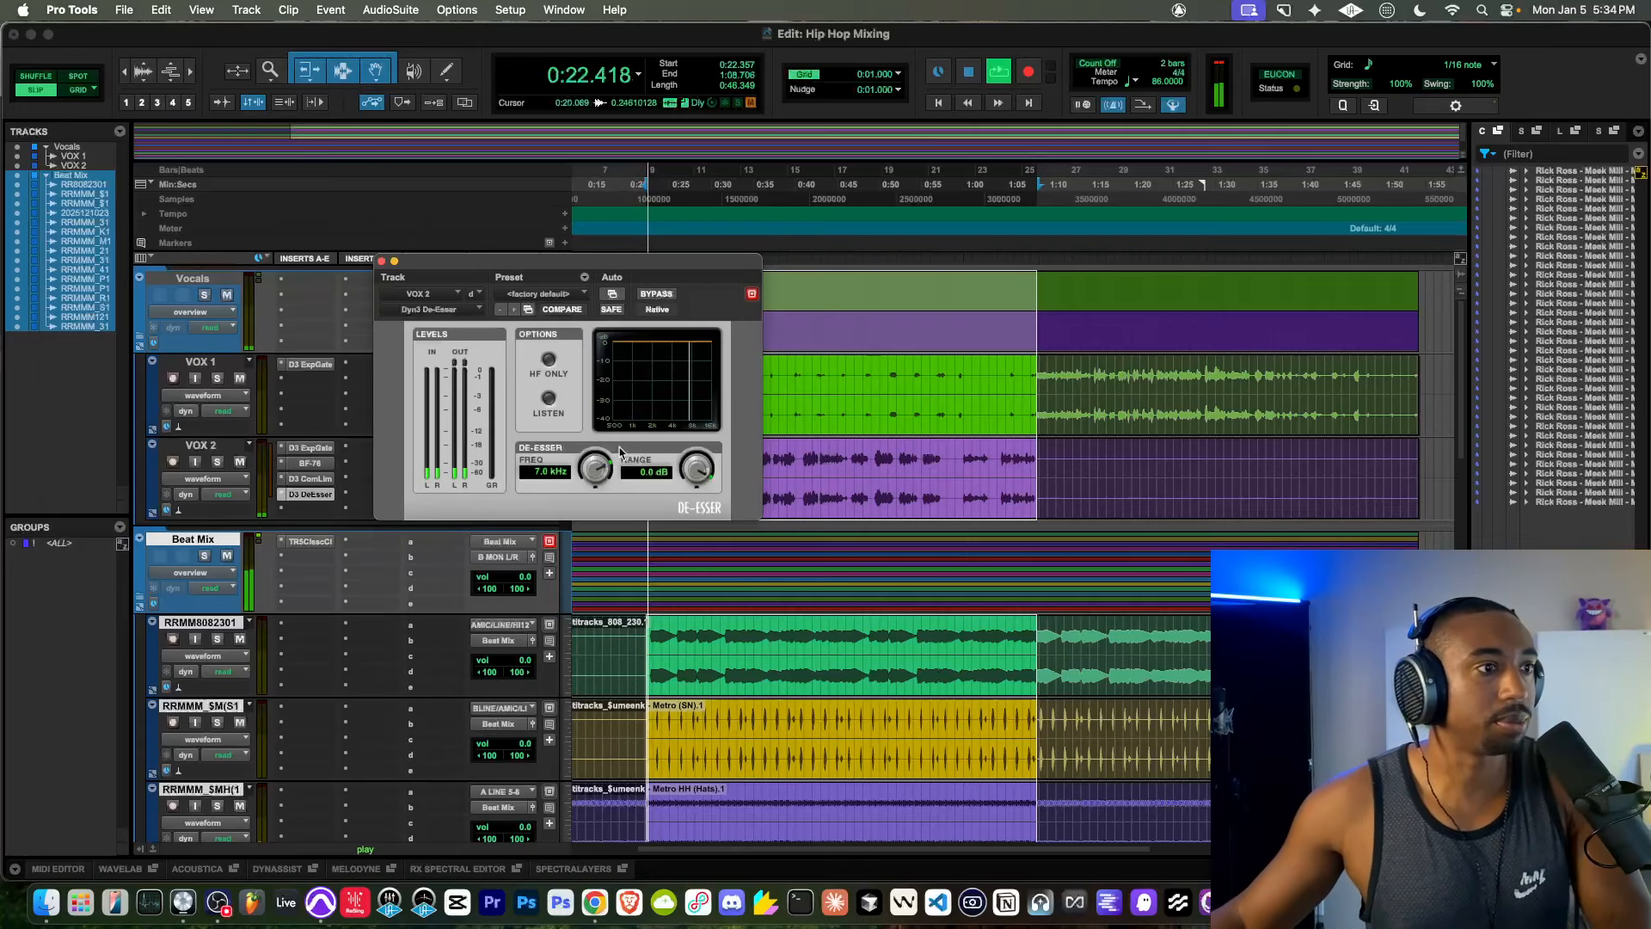
left_click(548, 397)
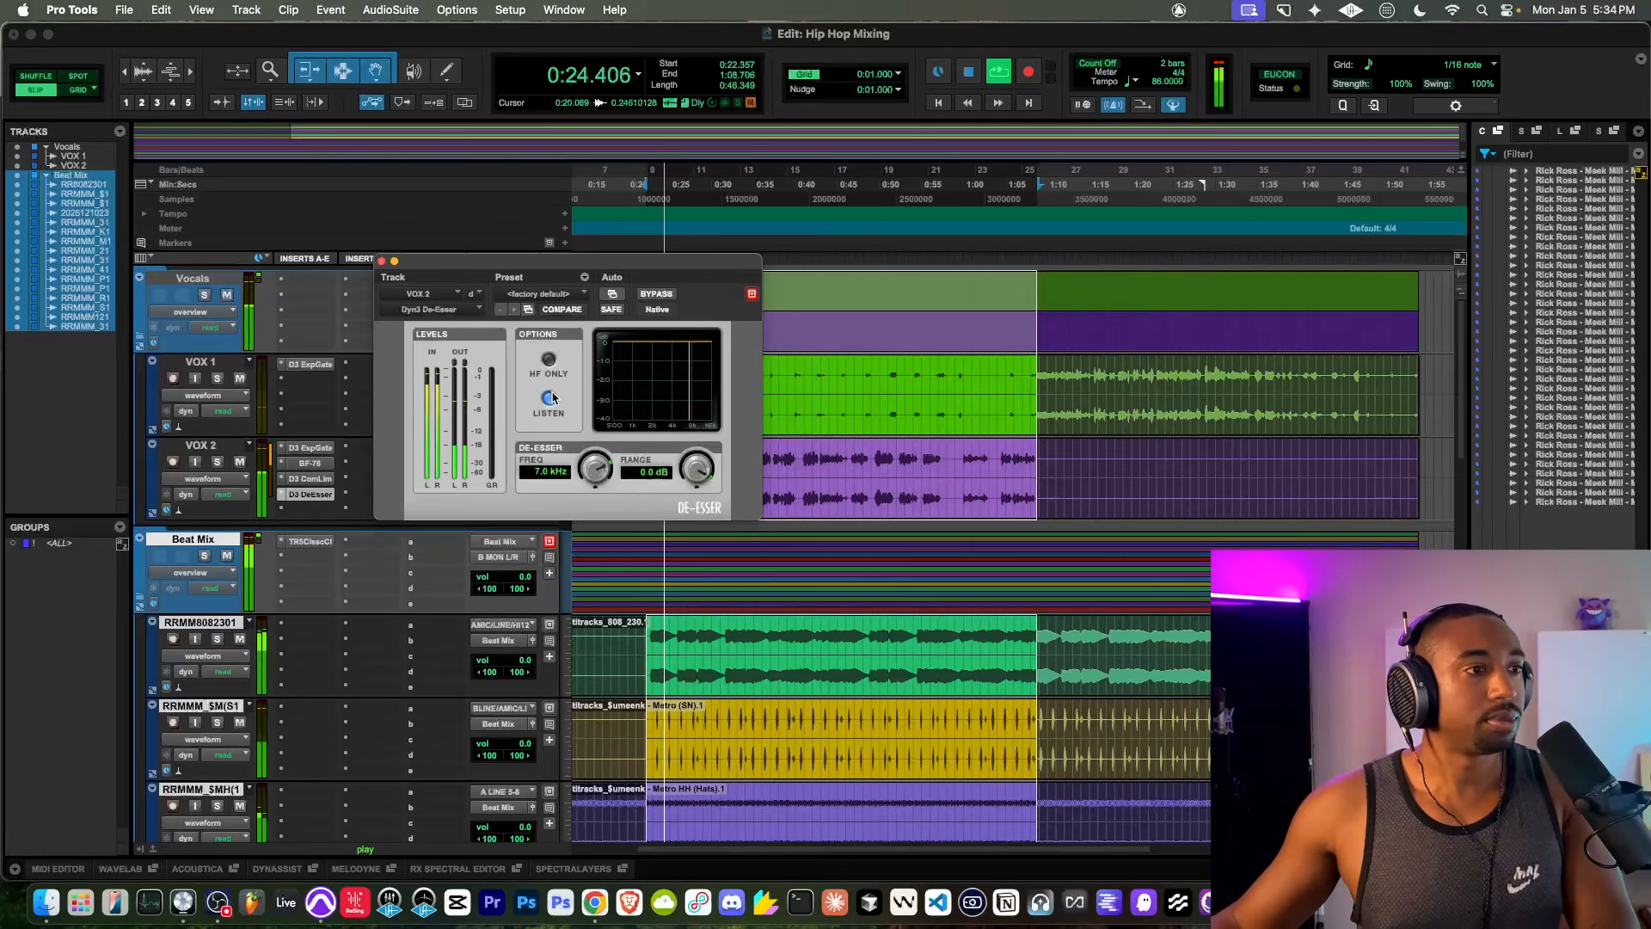
left_click(550, 399)
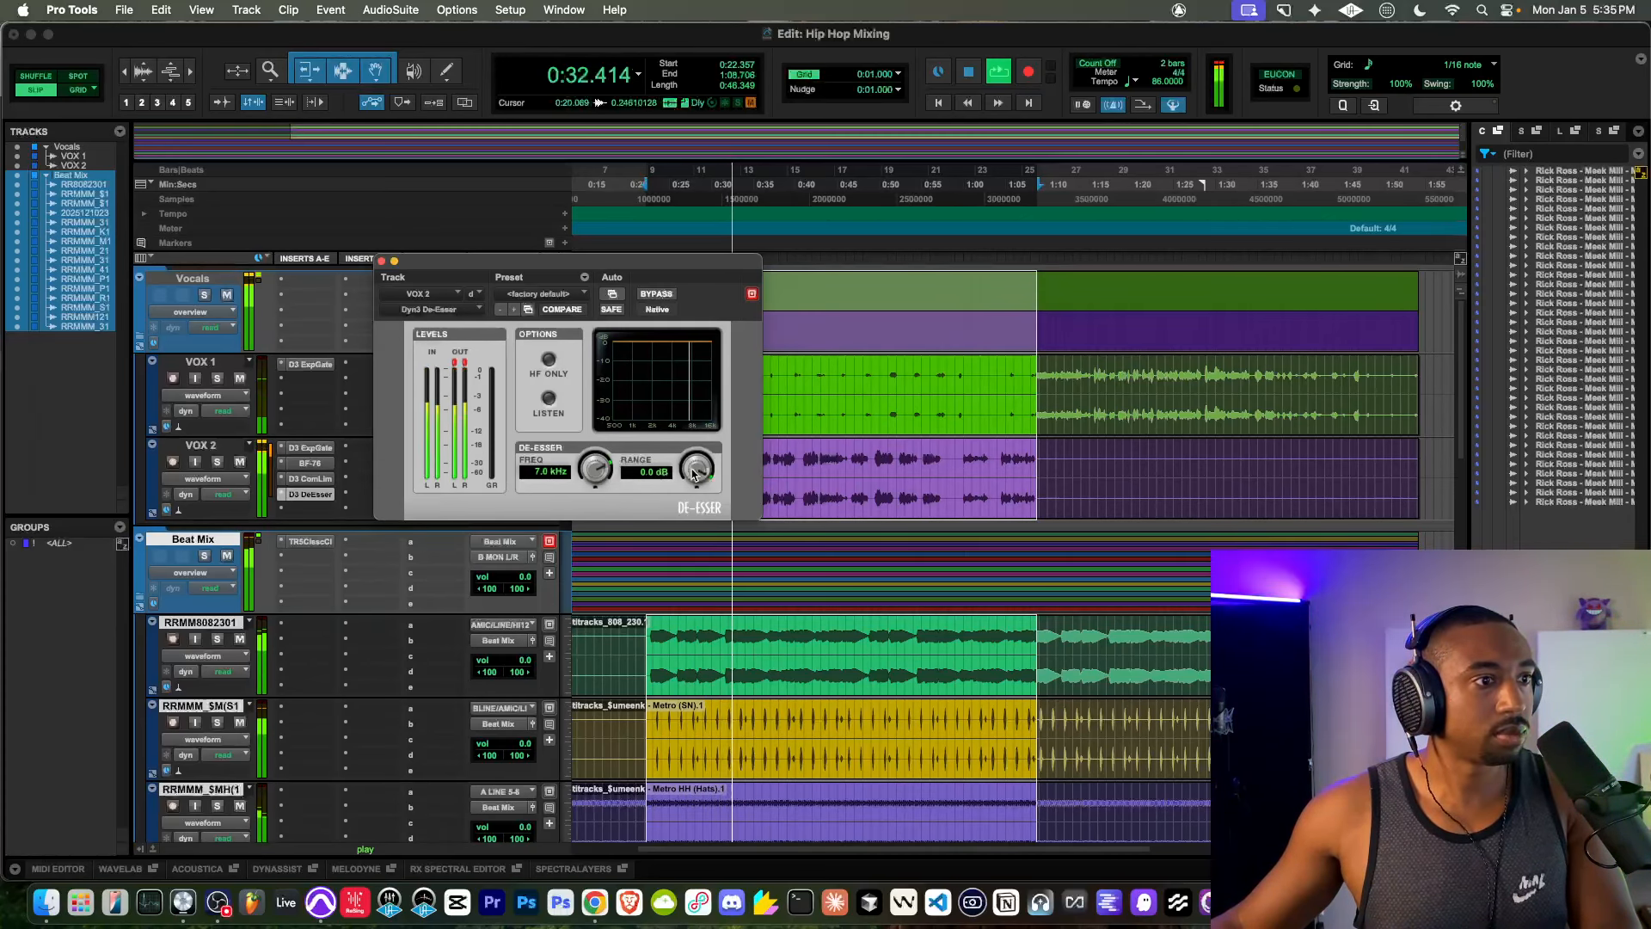
Step: Set the VOX 2 de-esser's range to -5.7 dB while auditioning the selected range, and close its window
left_click_drag(695, 470, 663, 483)
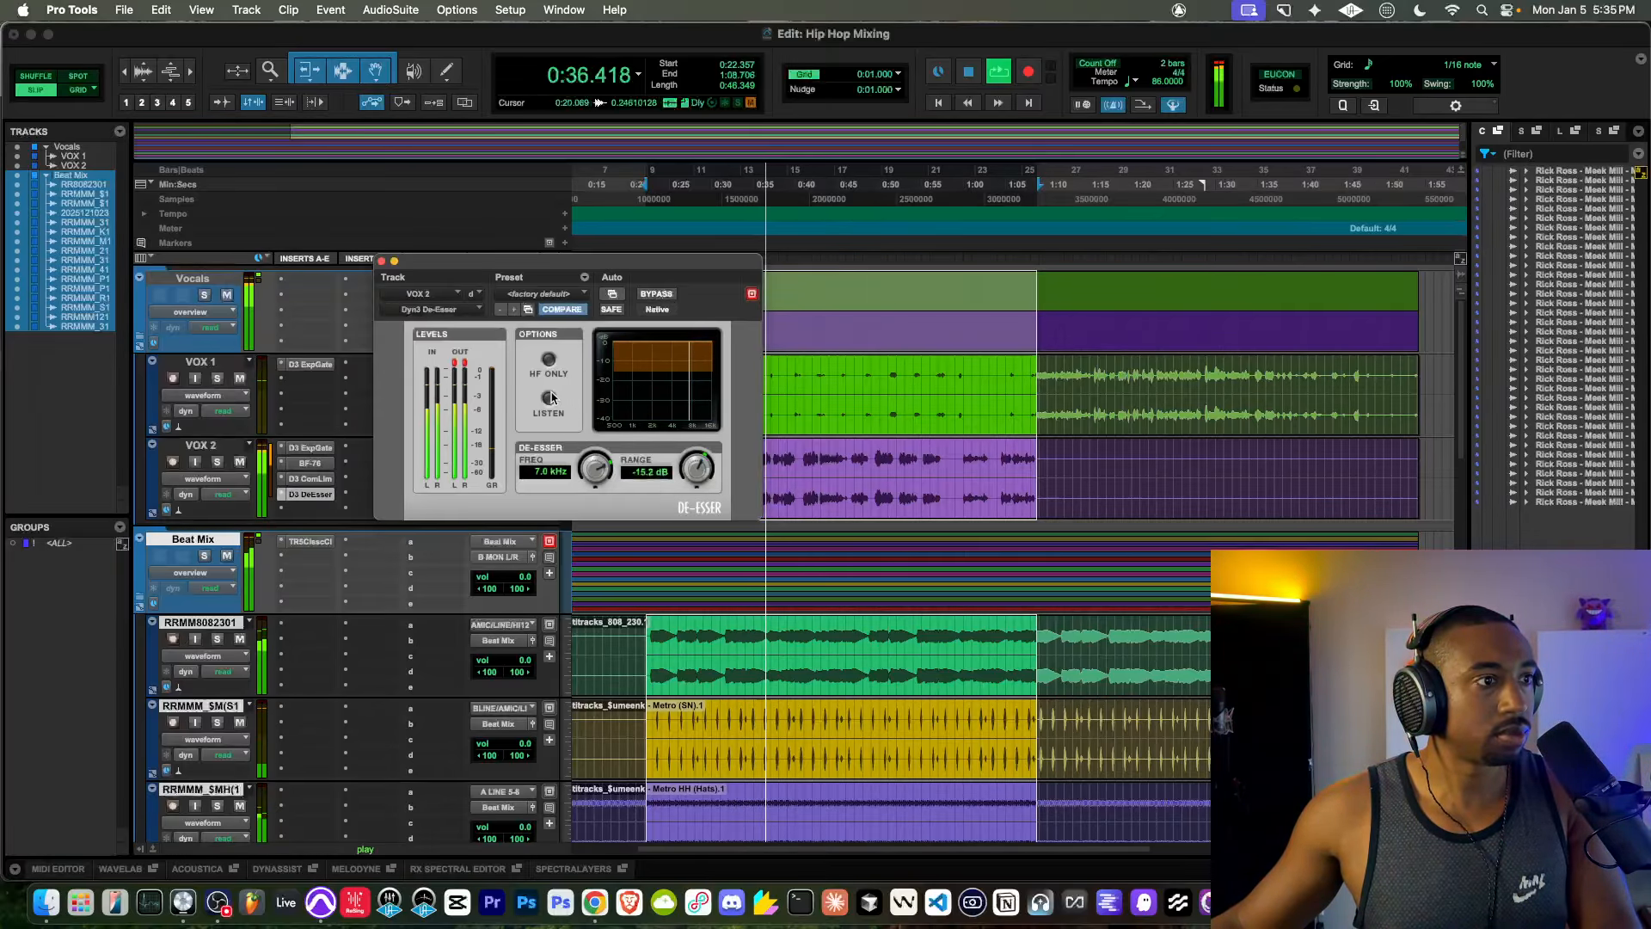
left_click_drag(702, 472, 701, 459)
key("space")
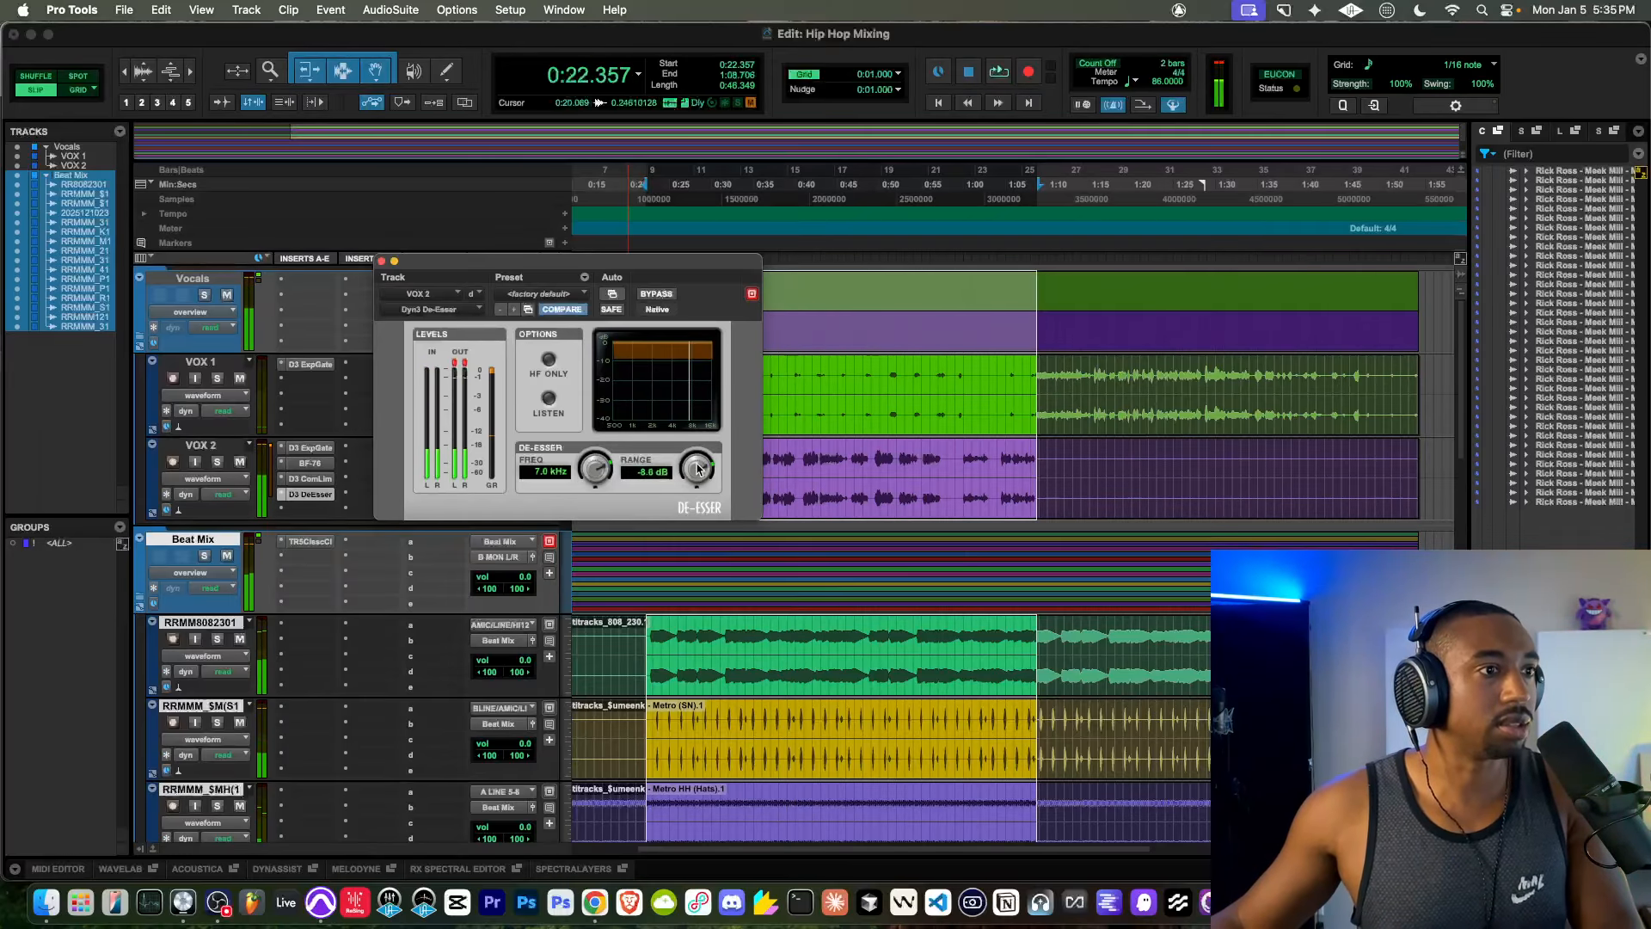
key("space")
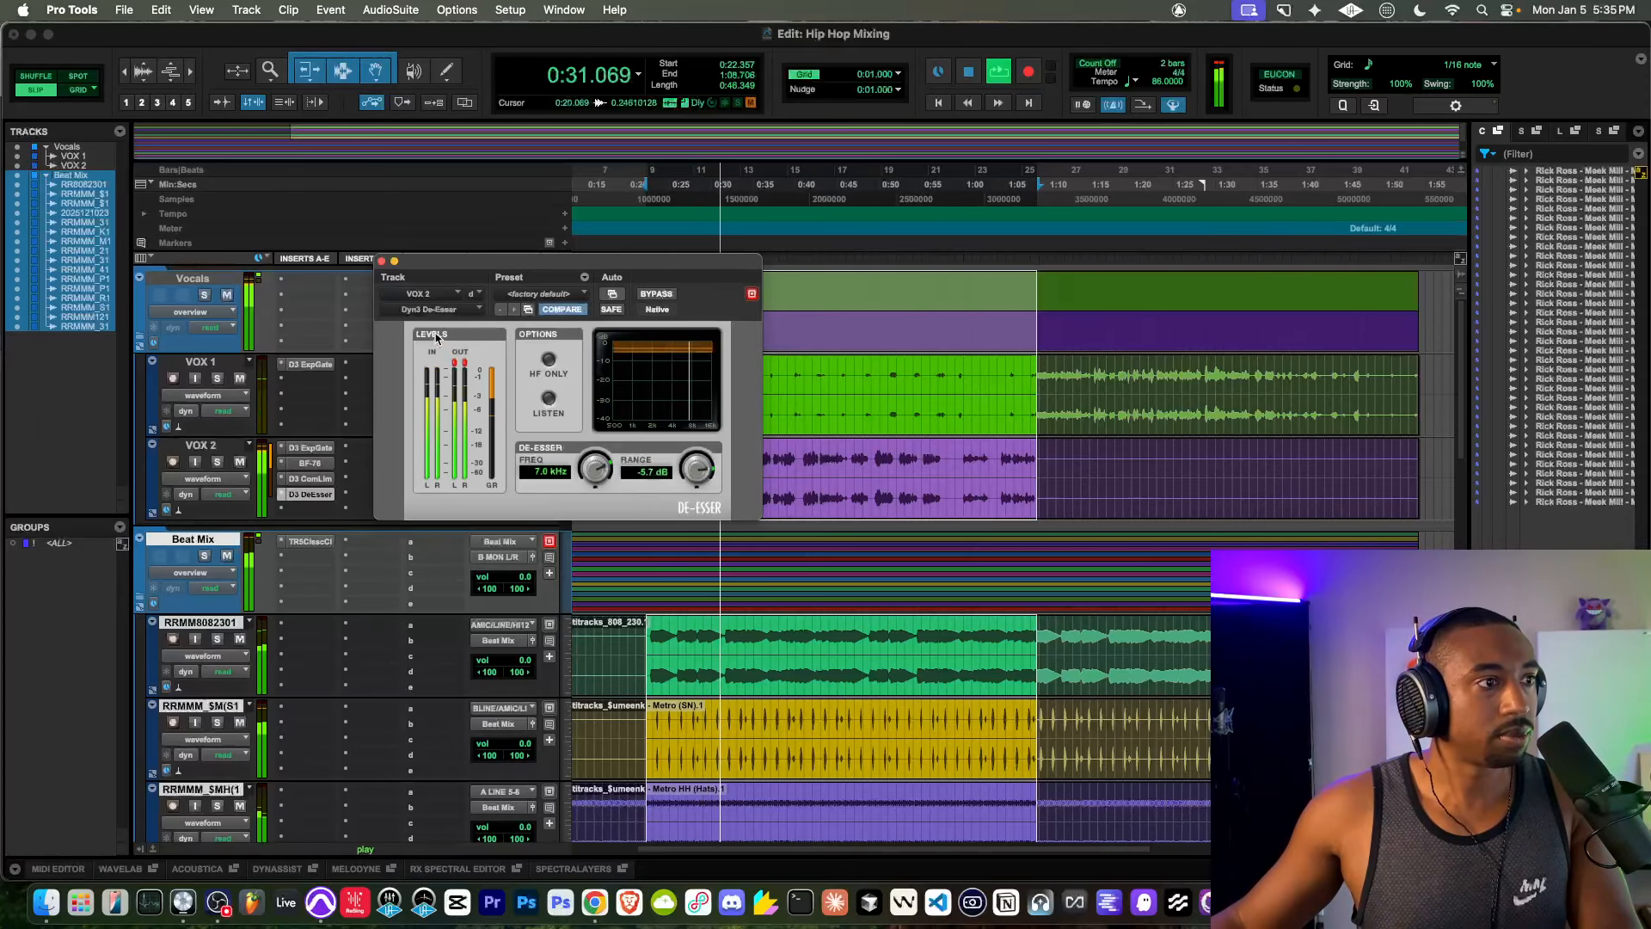
key("space")
left_click(381, 260)
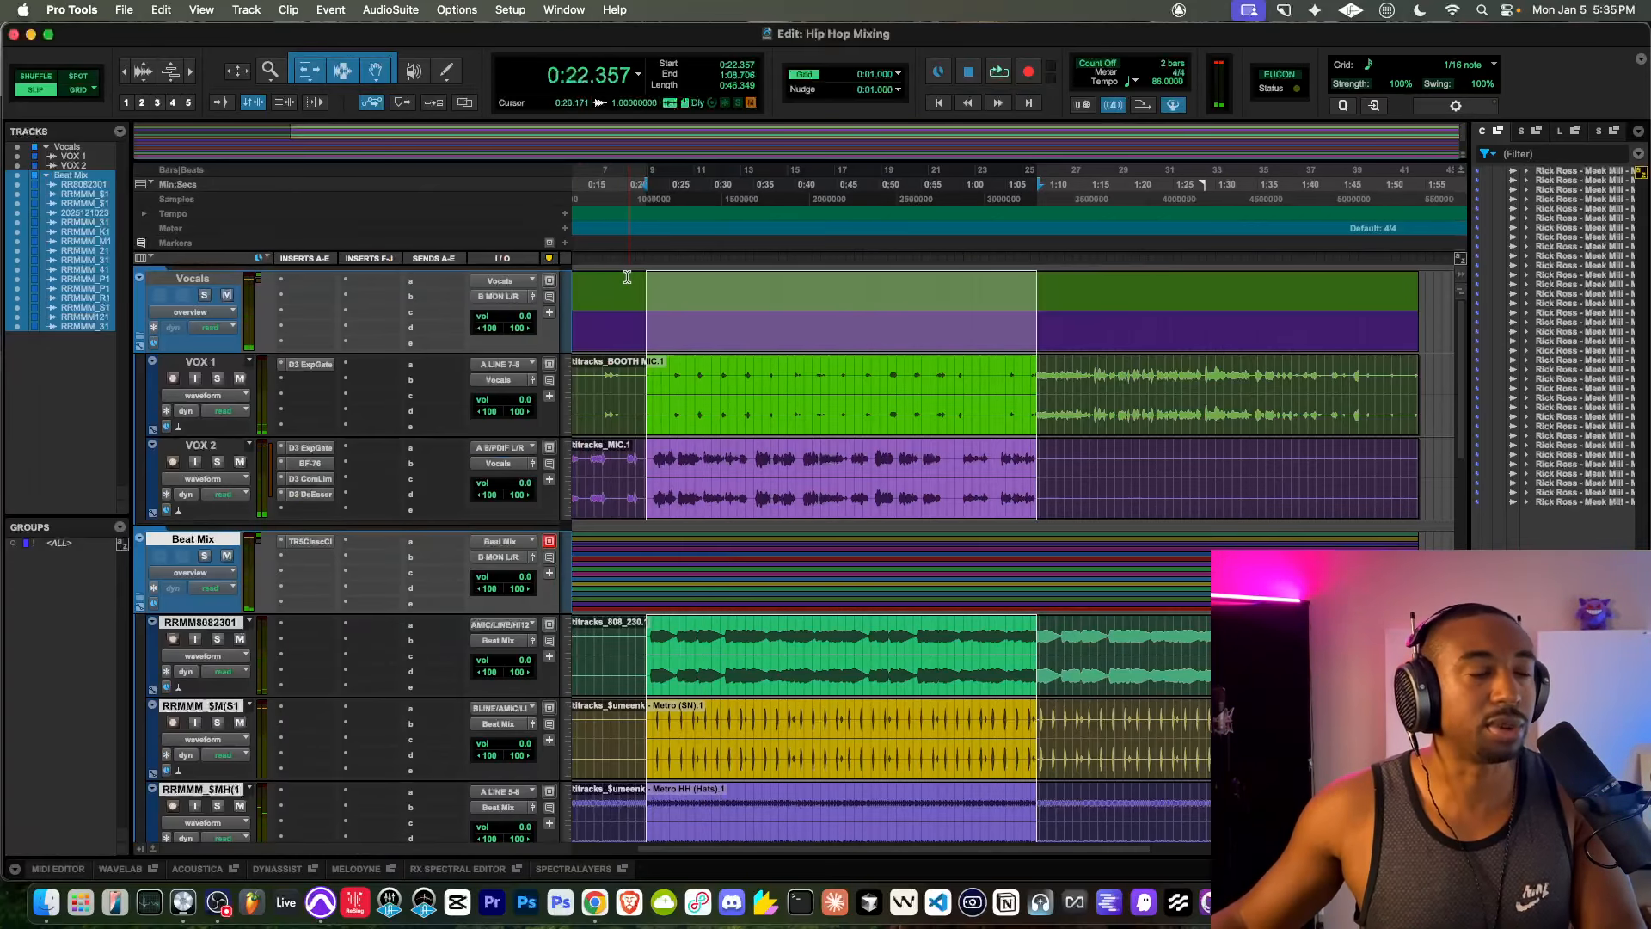
key("space")
key("space")
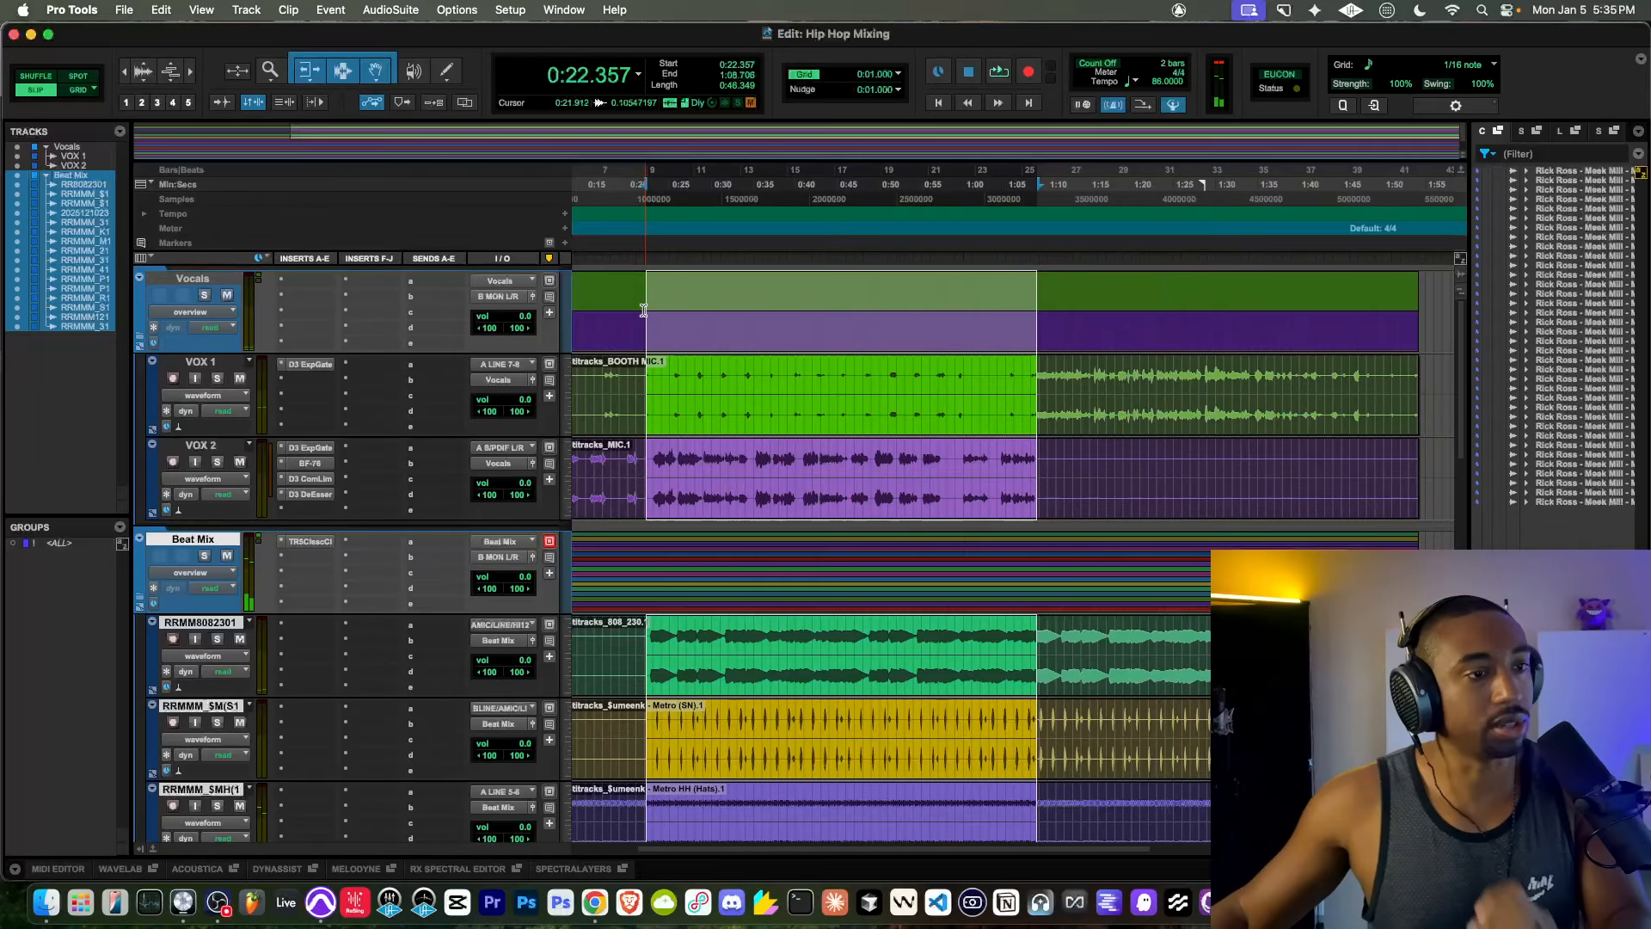
Step: Audition the selected range and collapse the Beat Mix folder track
key("space")
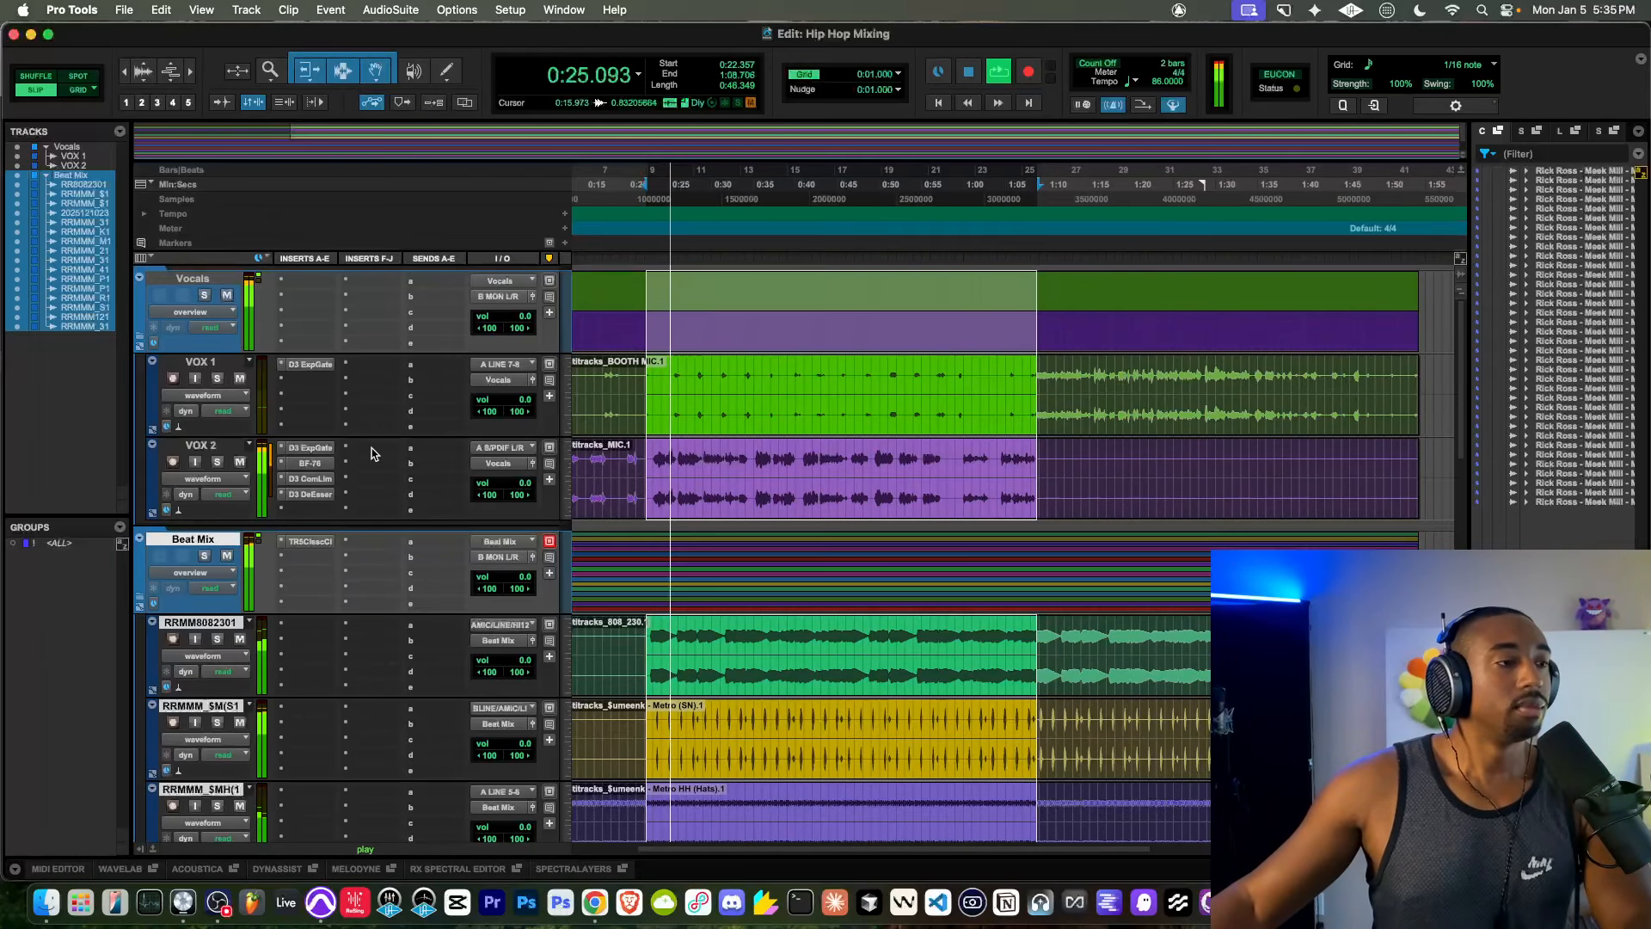
key("space")
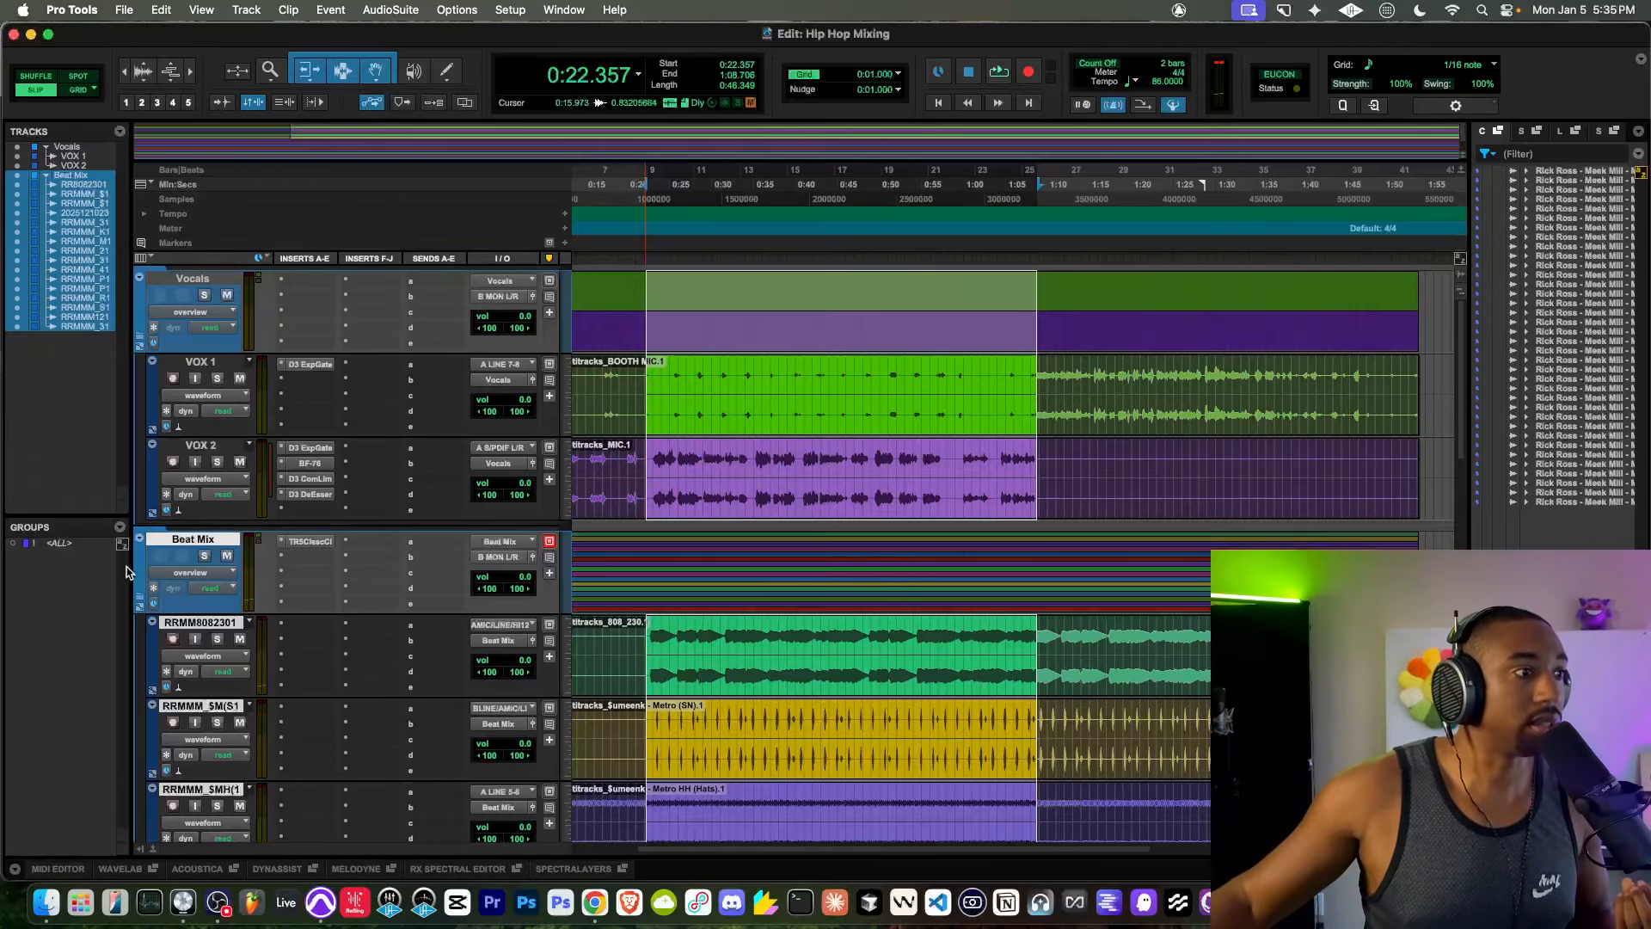
left_click(143, 600)
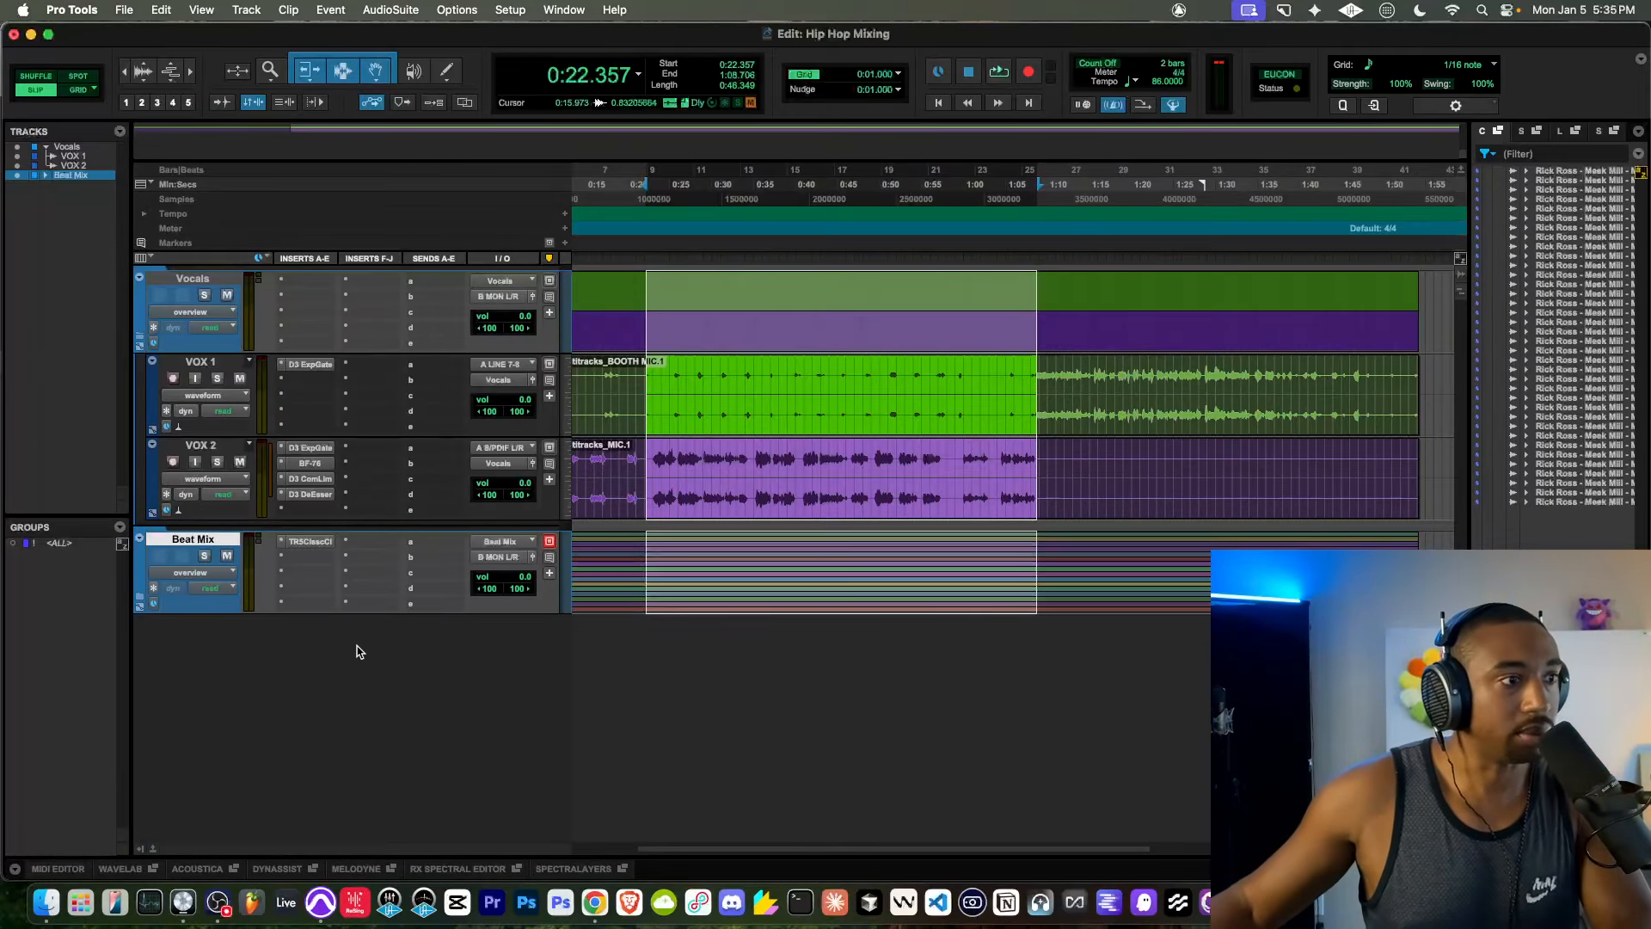
key("space")
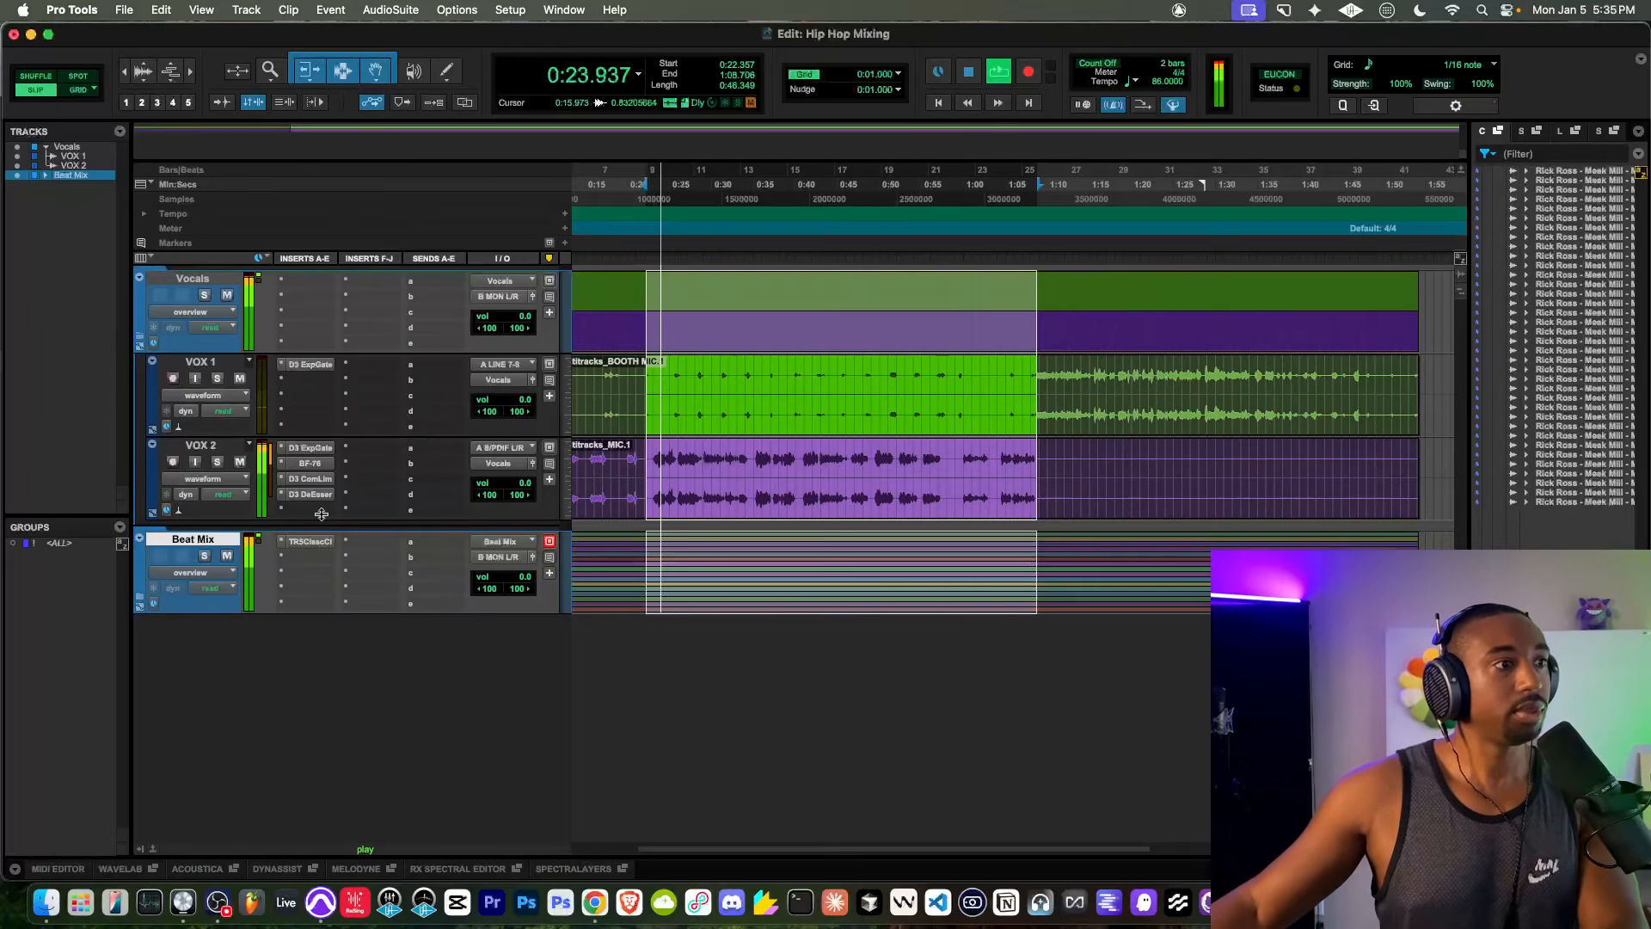
key("space")
double_click(298, 651)
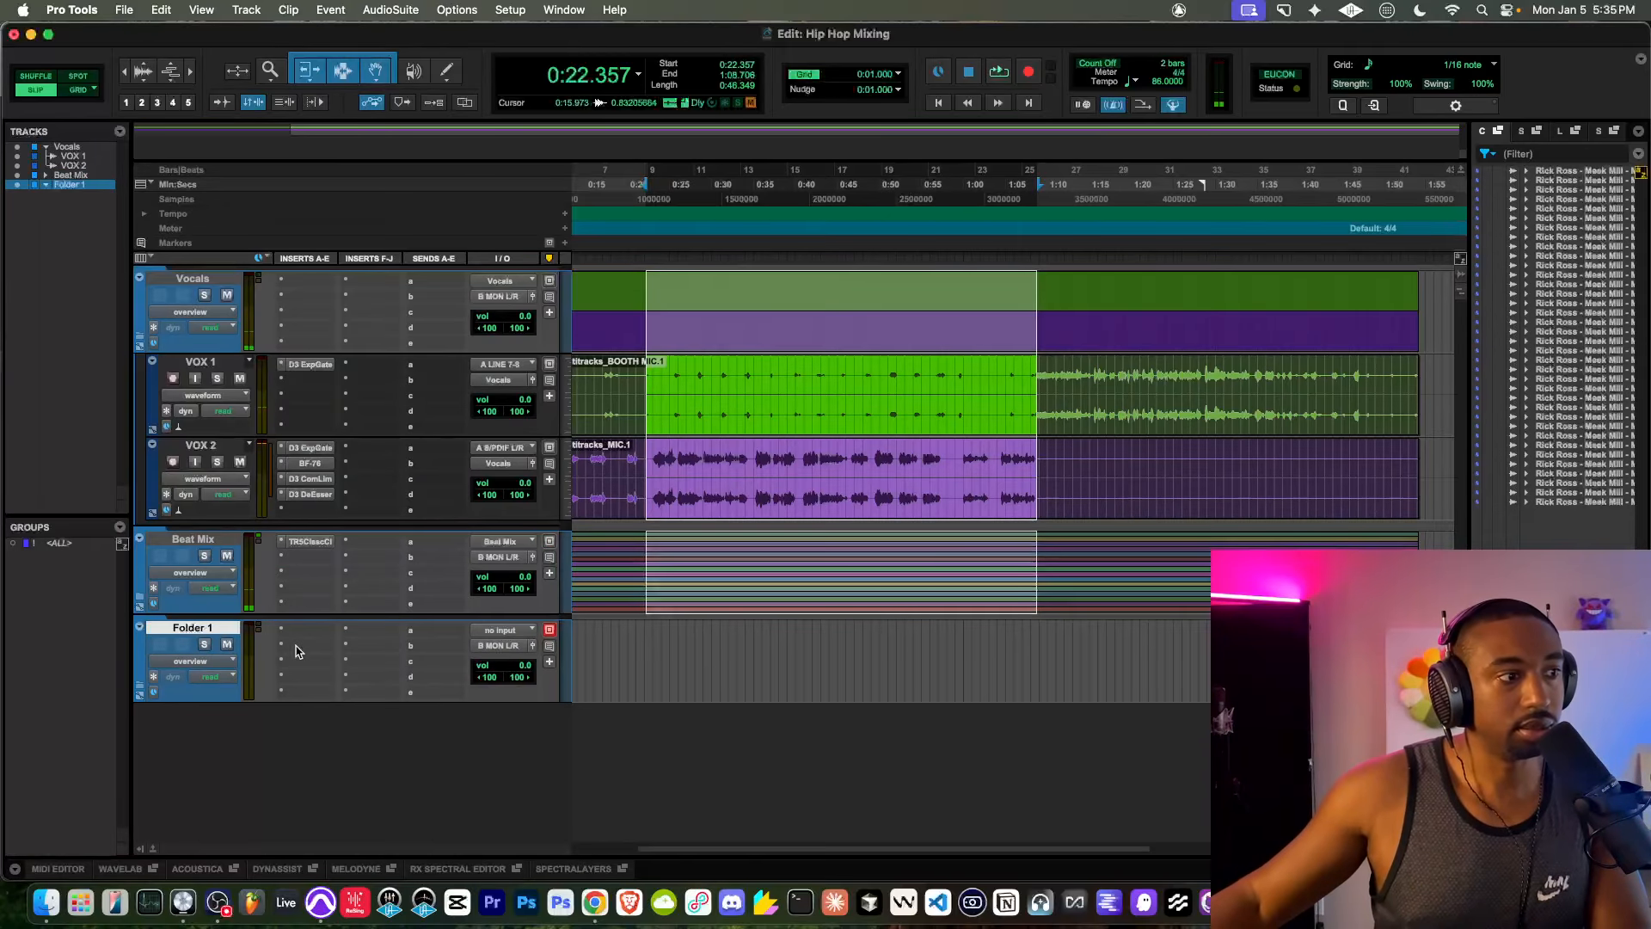
key("super+z")
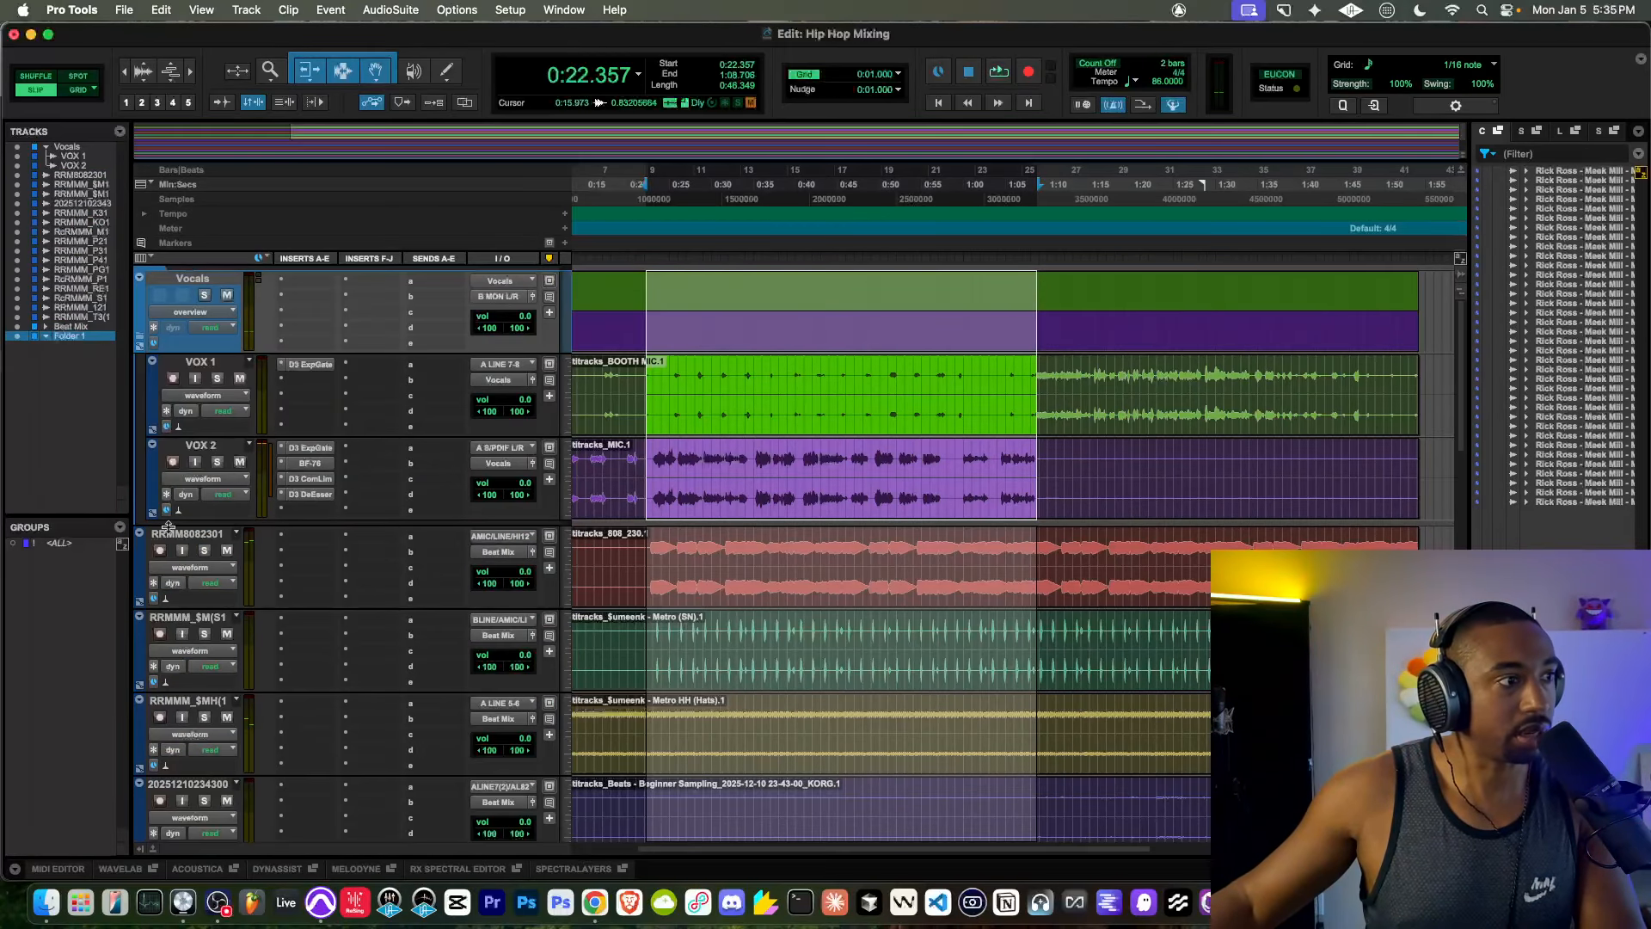
left_click(141, 339)
left_click(158, 9)
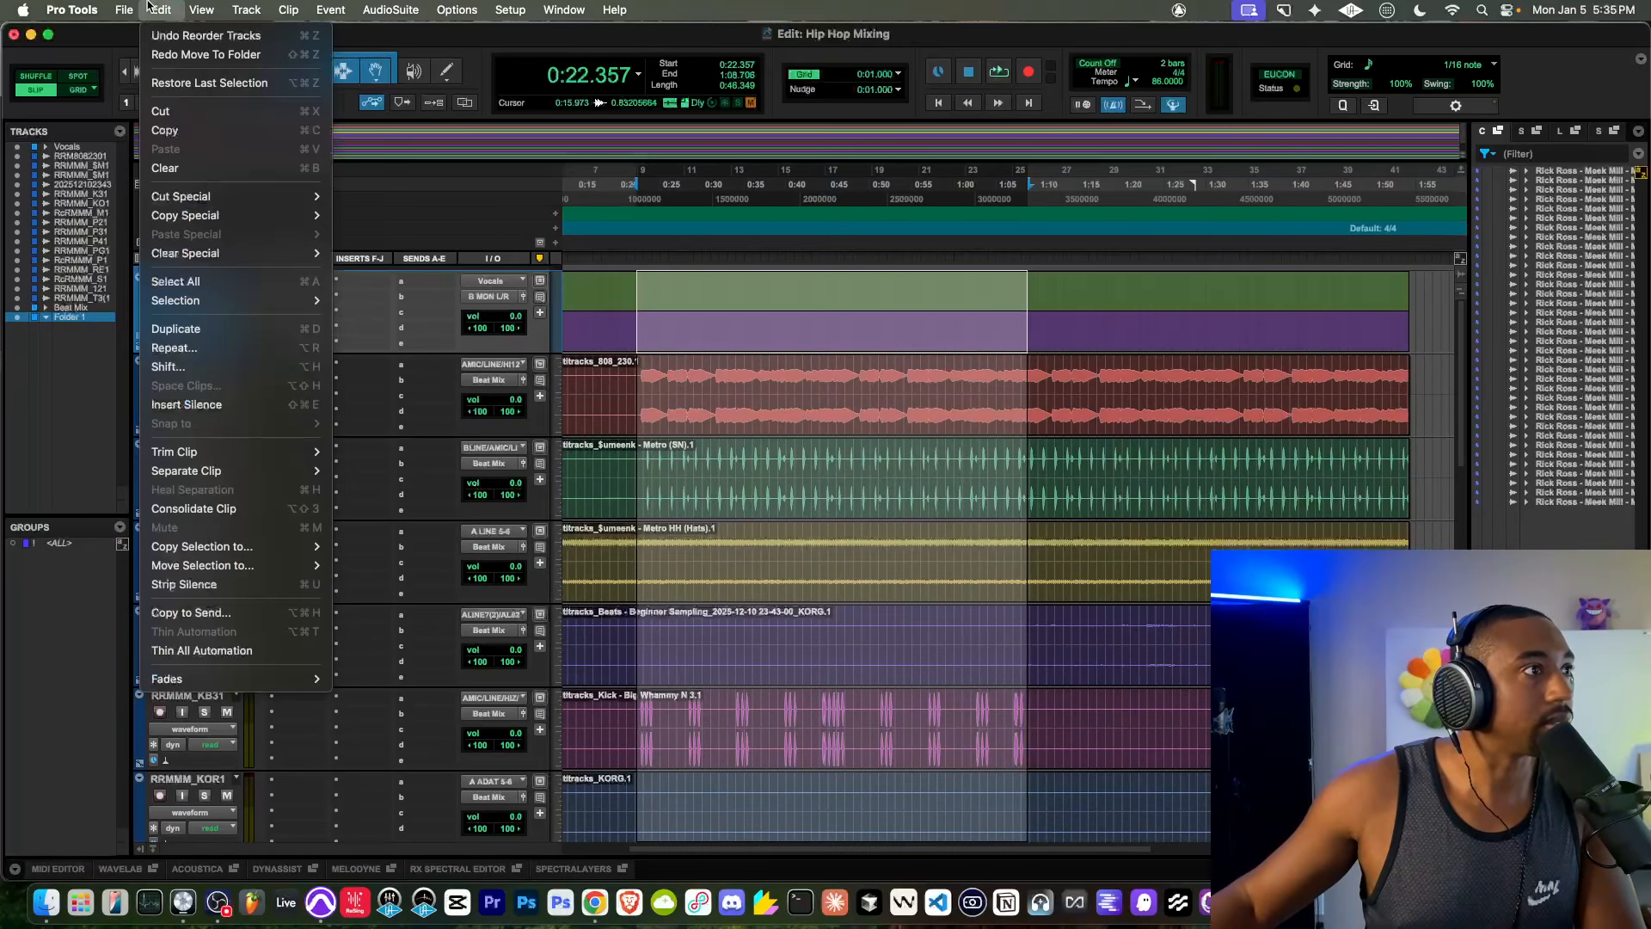
left_click(180, 55)
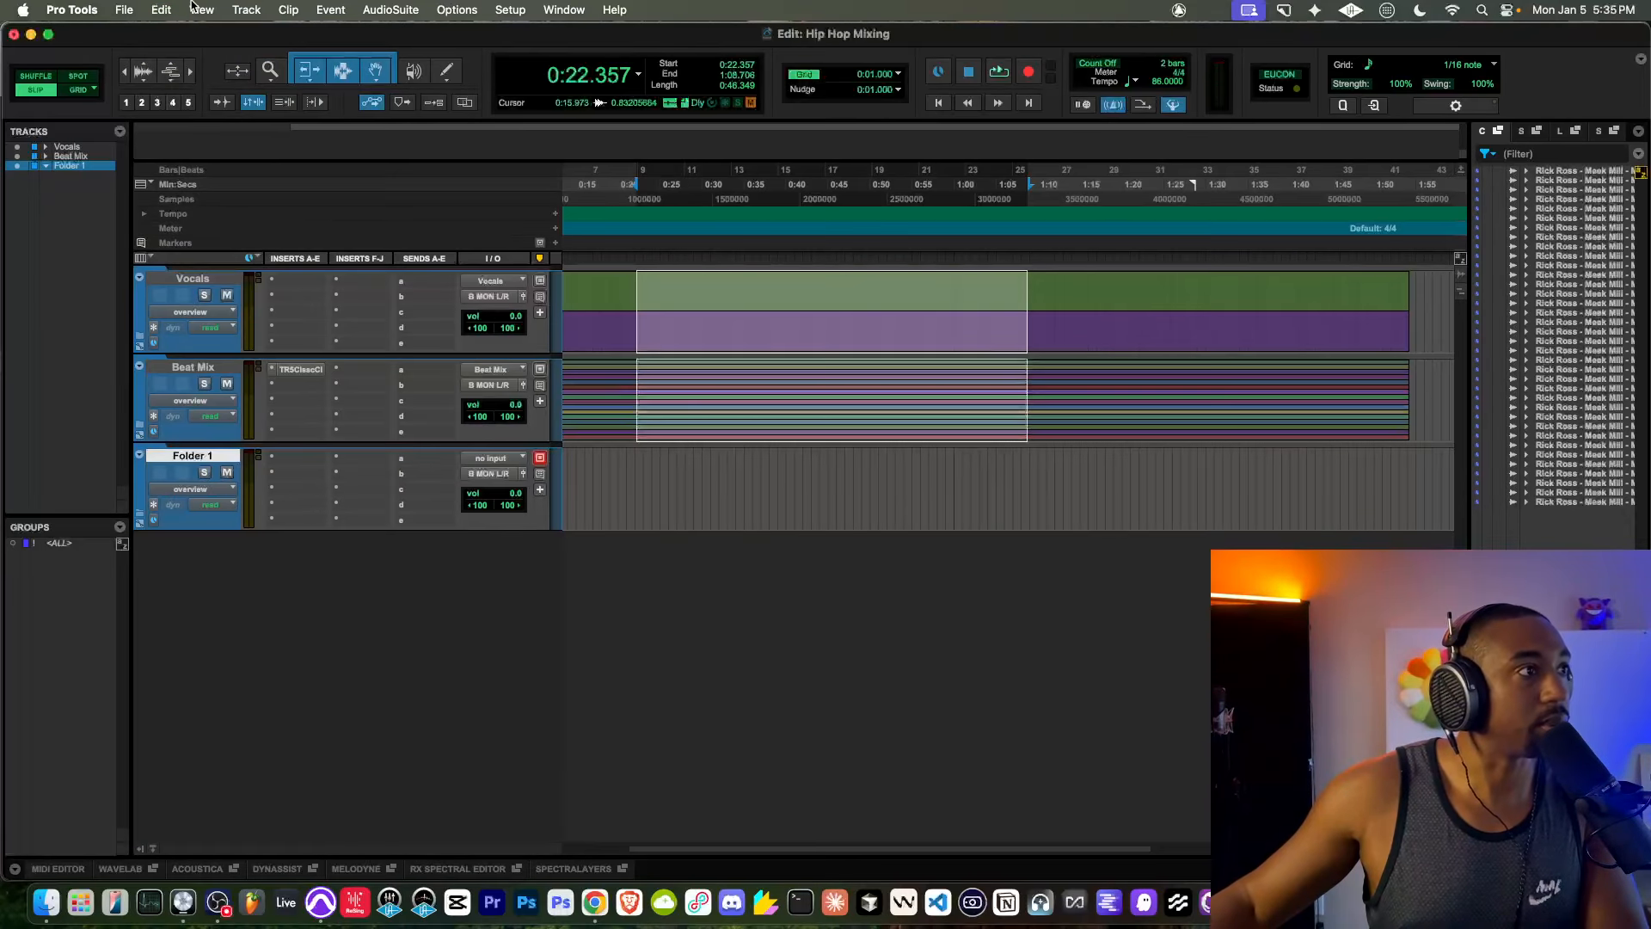
left_click(162, 9)
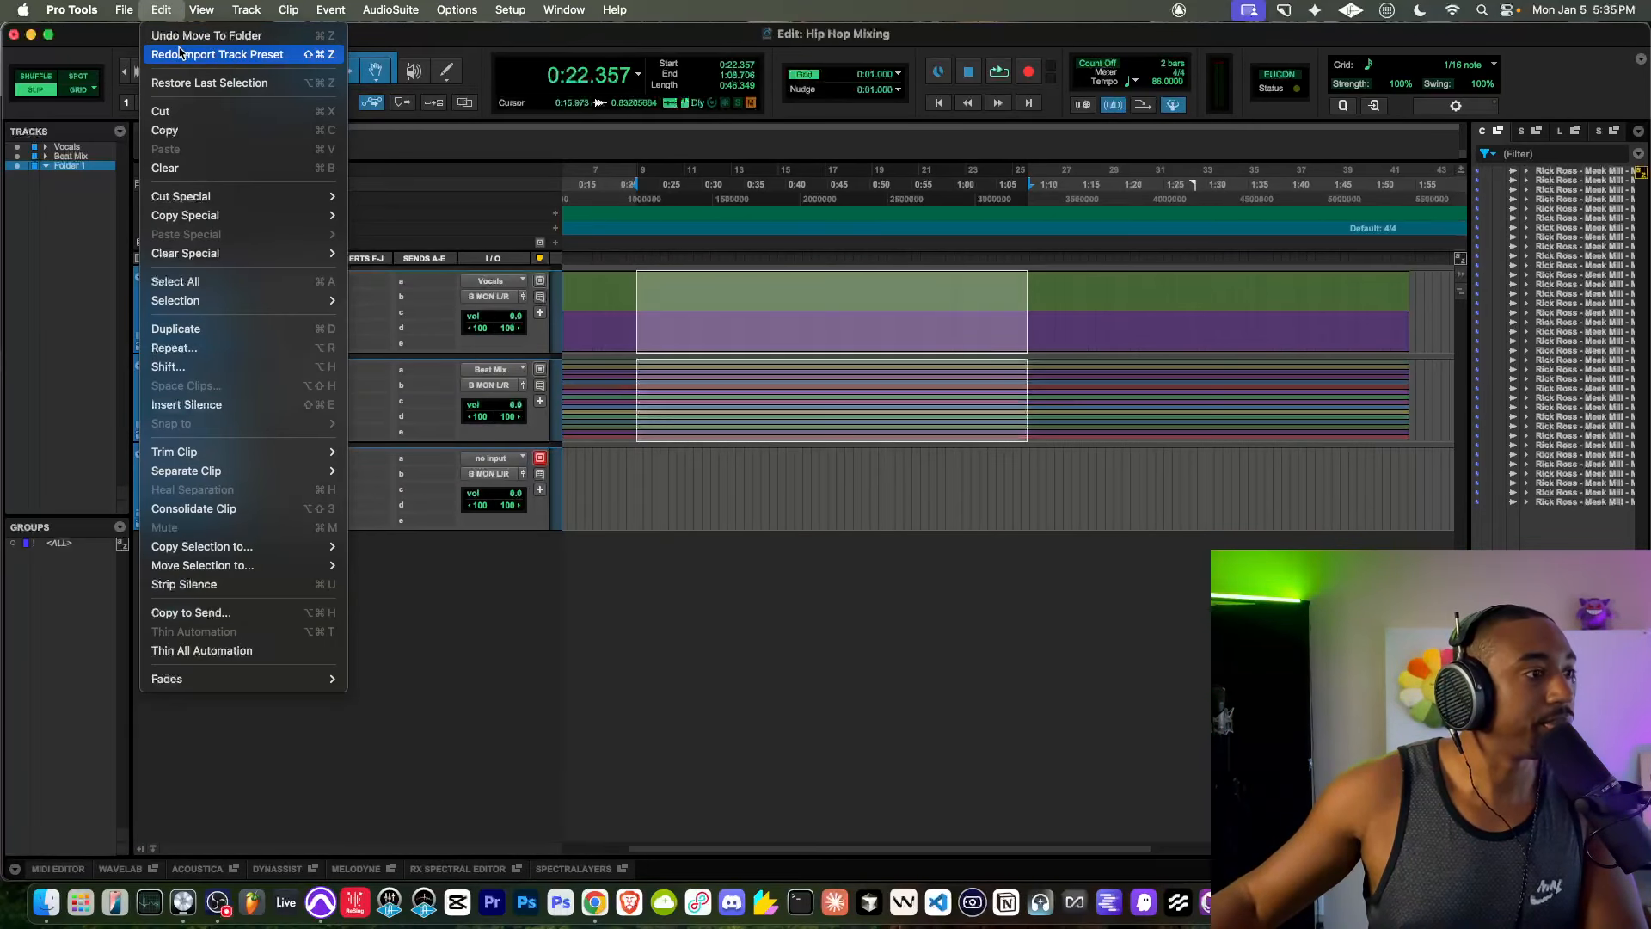
left_click(428, 535)
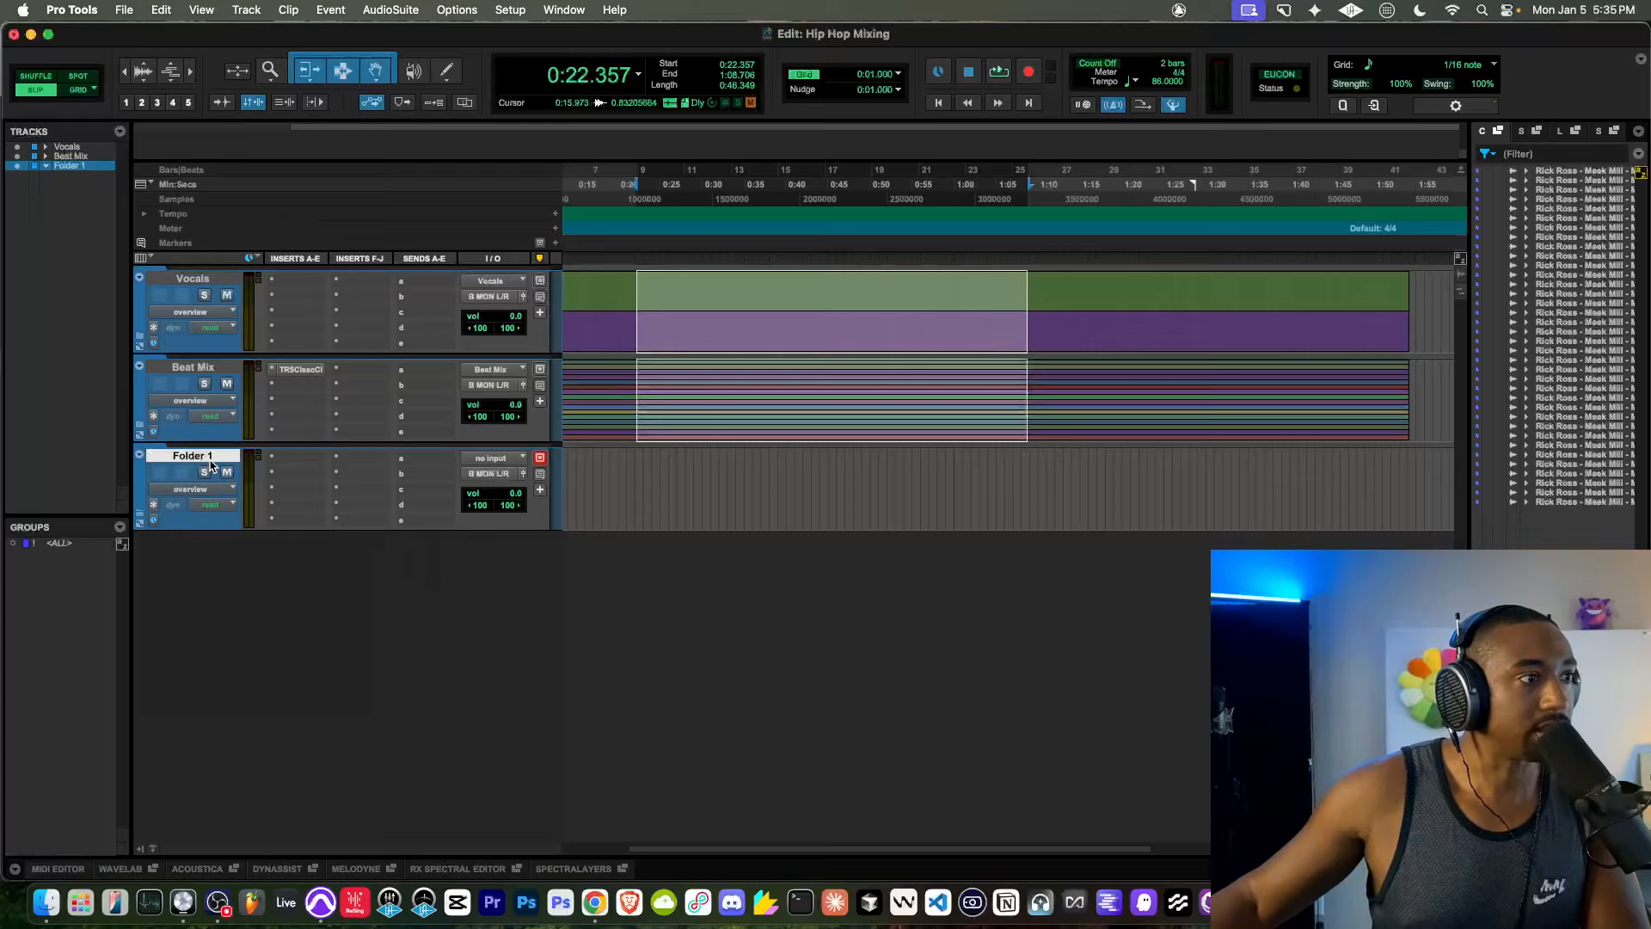
right_click(71, 169)
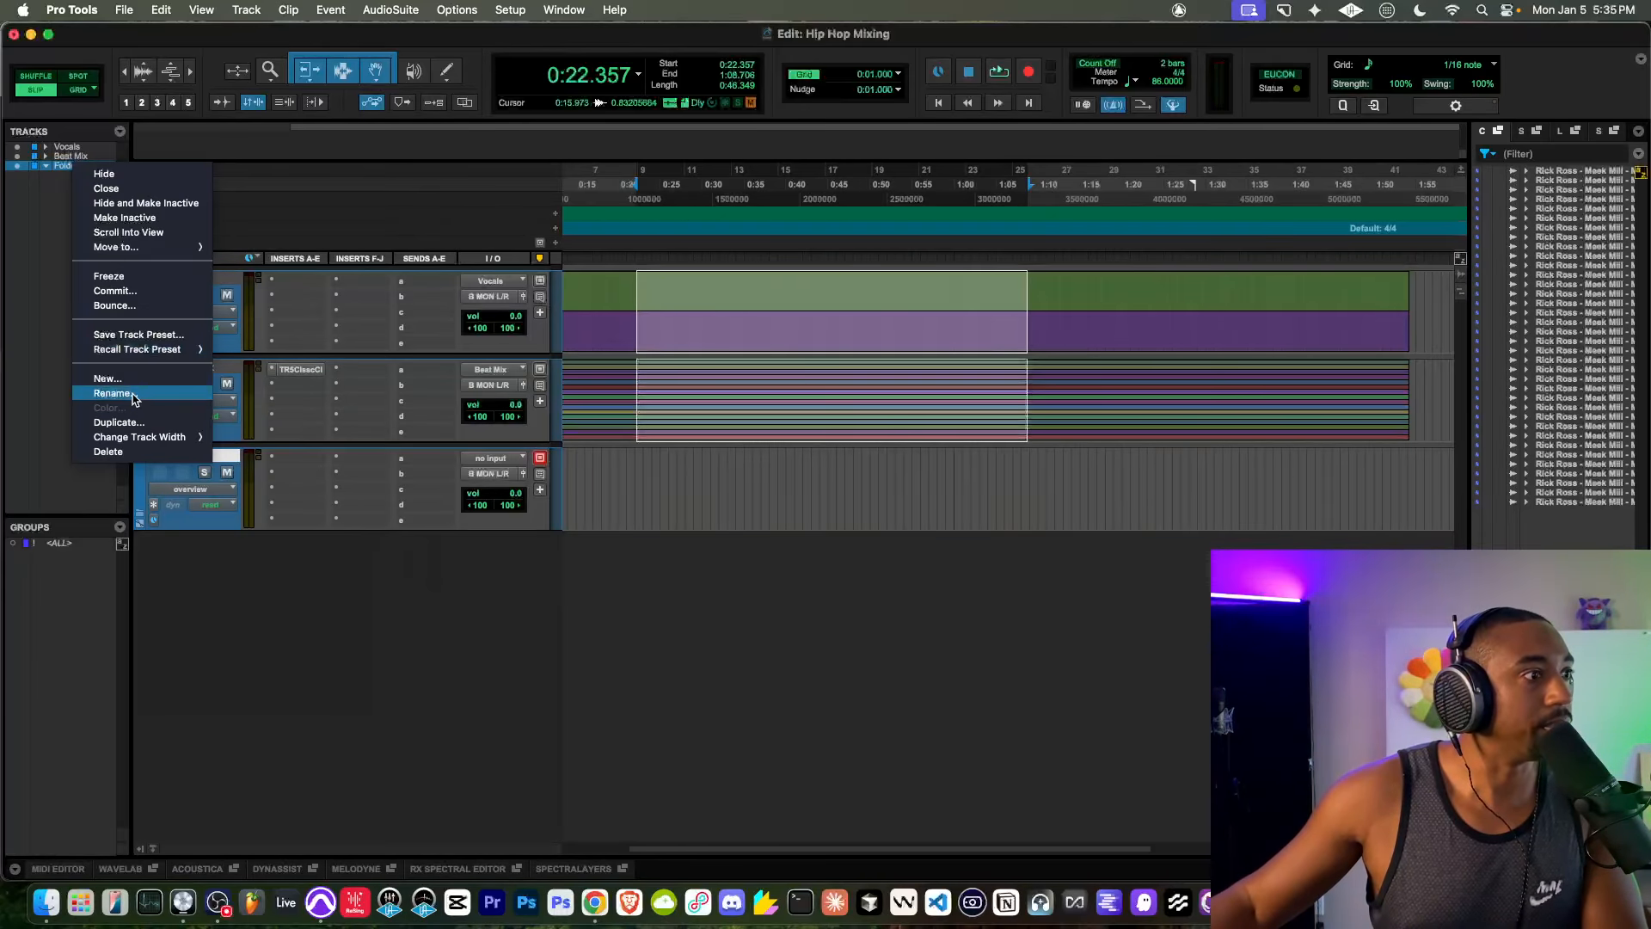
left_click(110, 453)
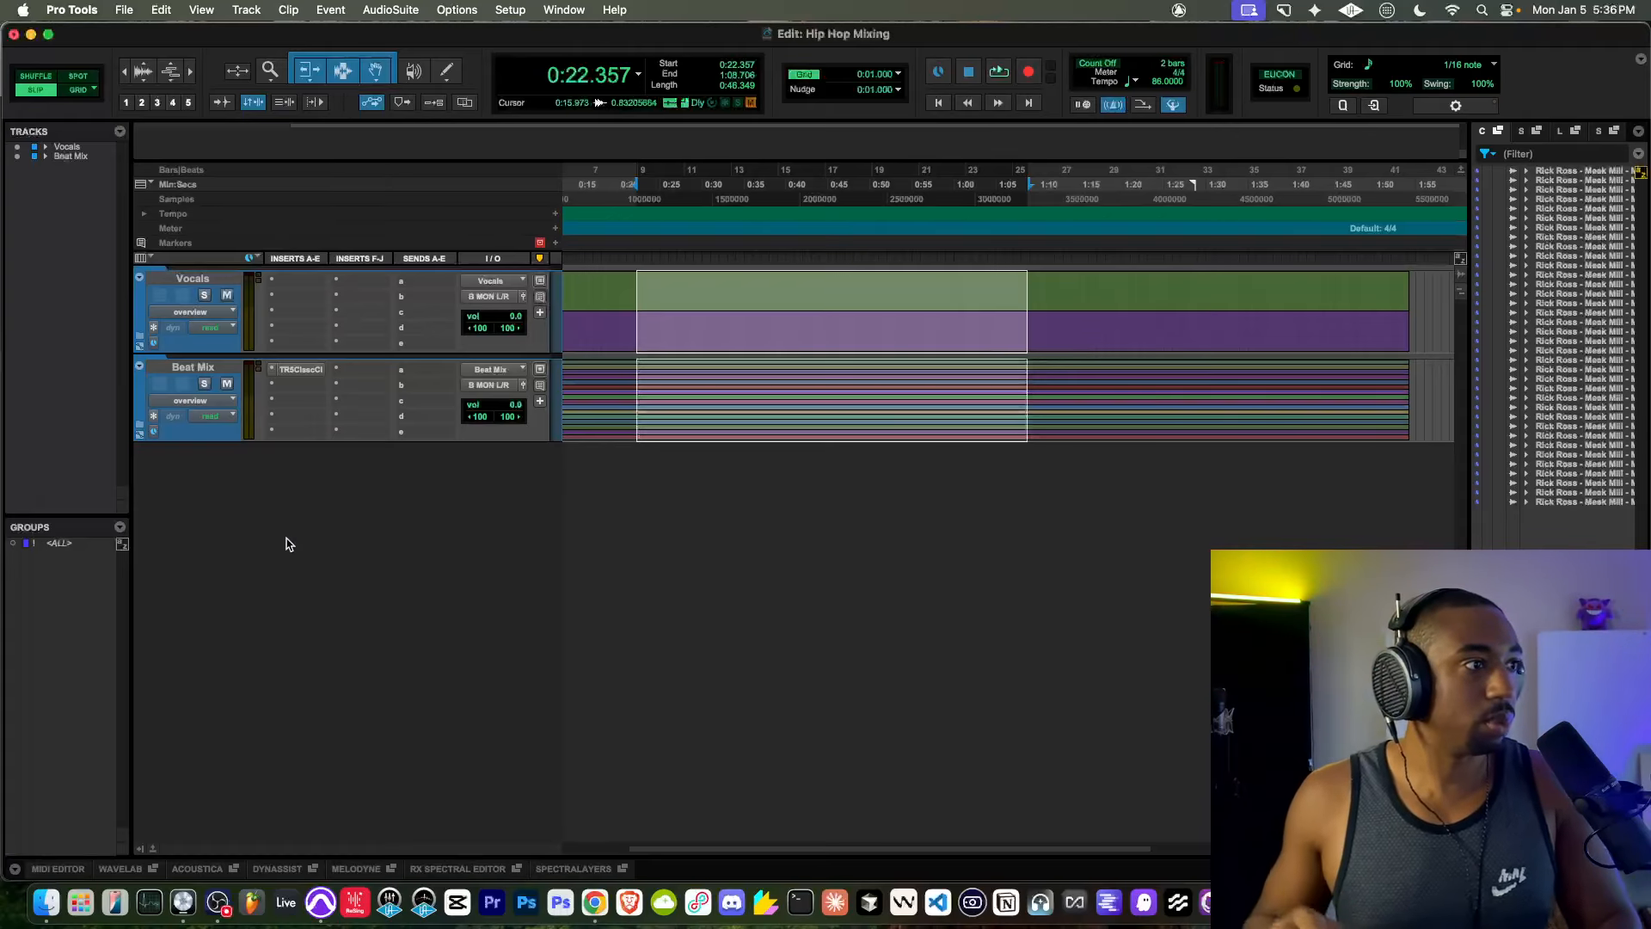
Step: Create one stereo Aux Input track named Vocal Effect
key("super+shift+n")
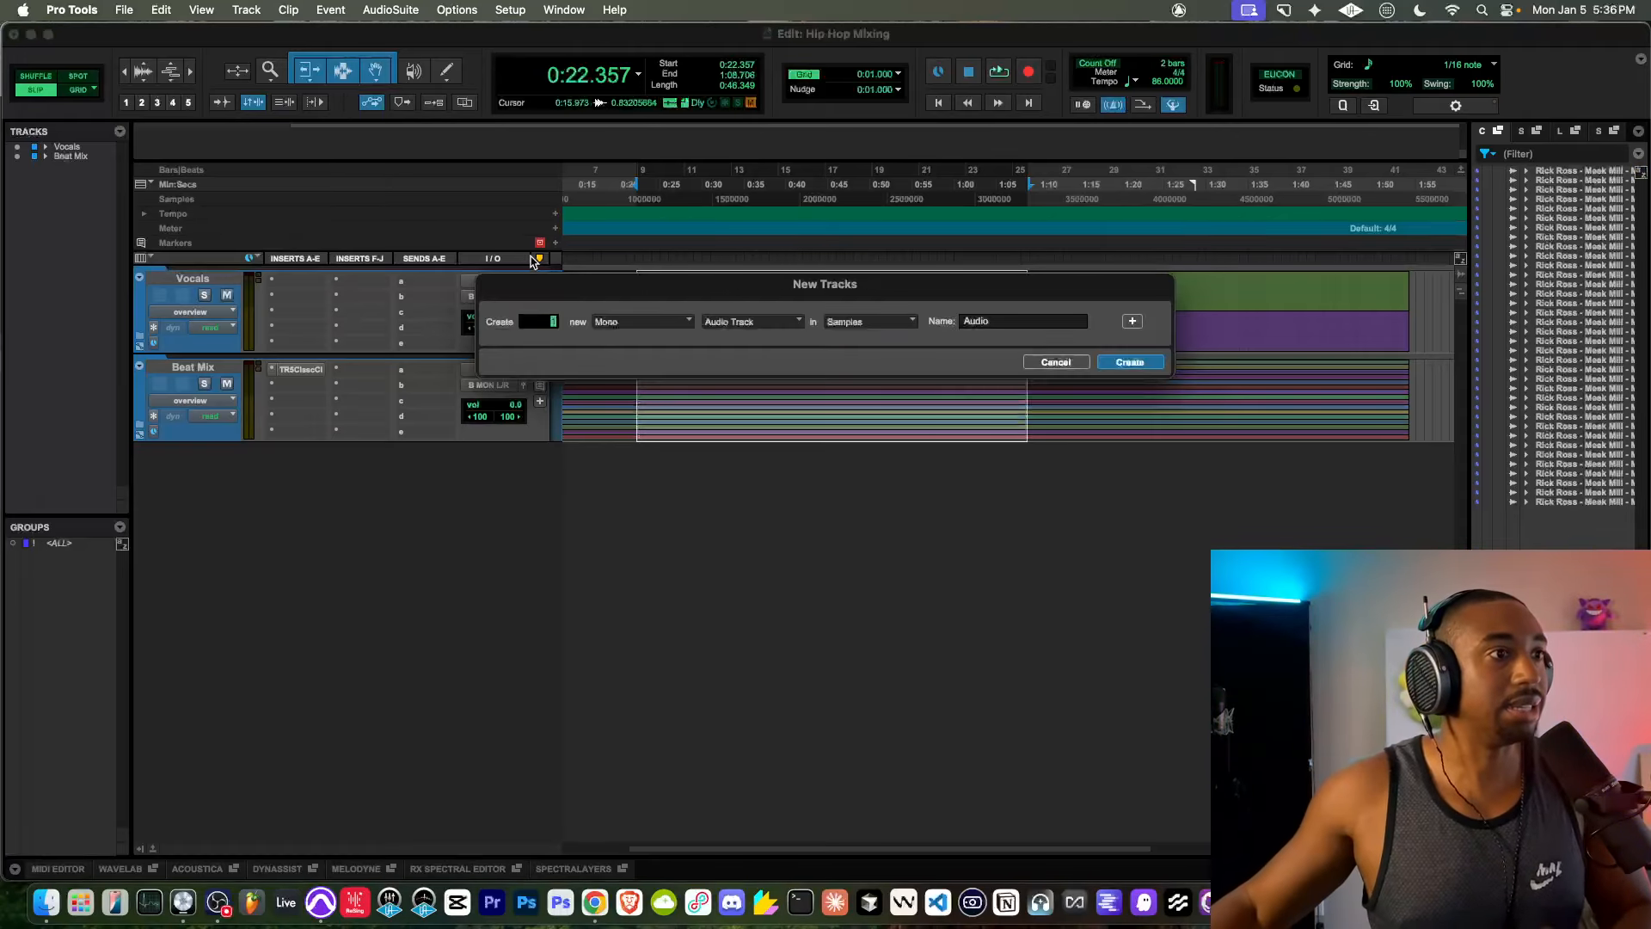
left_click(654, 323)
left_click(636, 344)
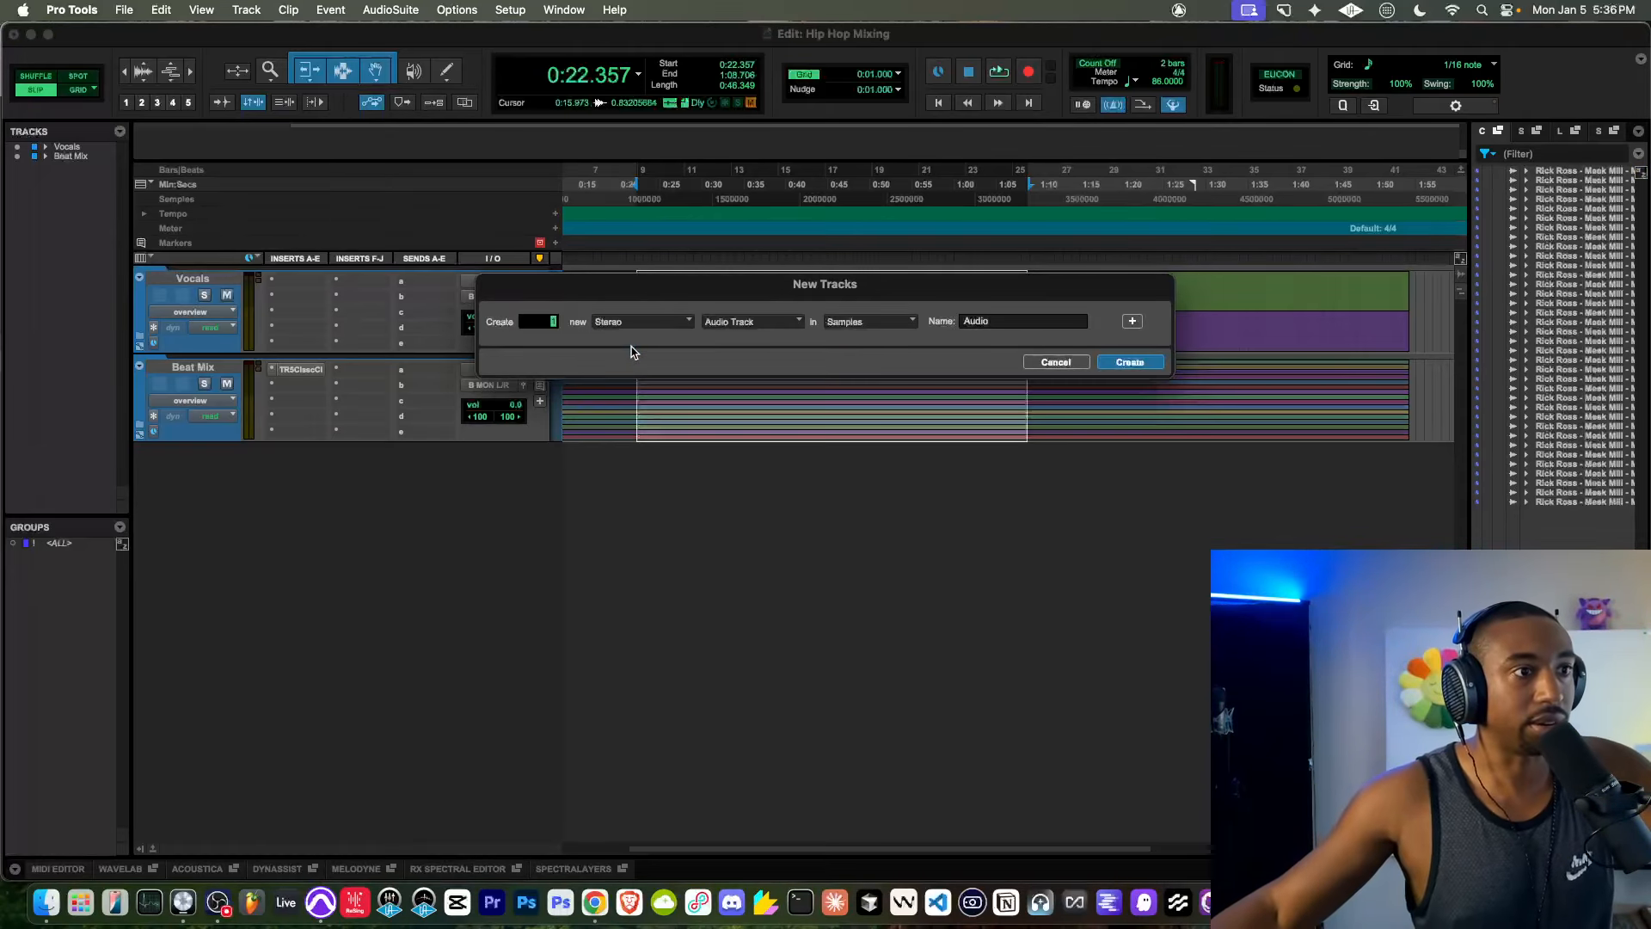
left_click(747, 322)
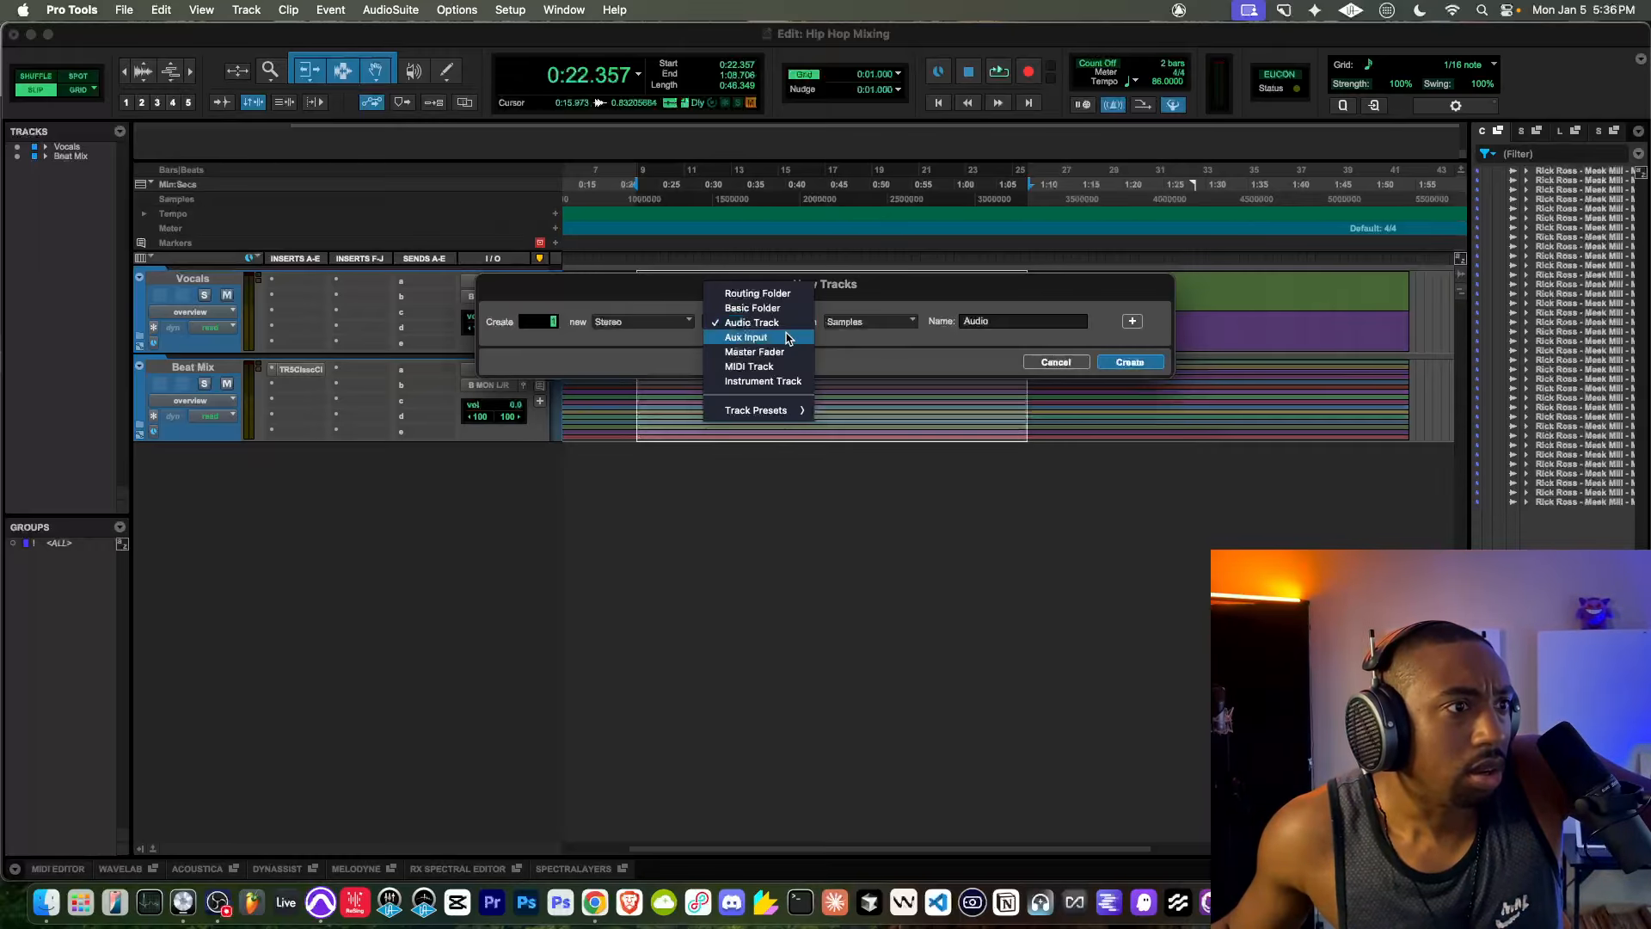
left_click(787, 337)
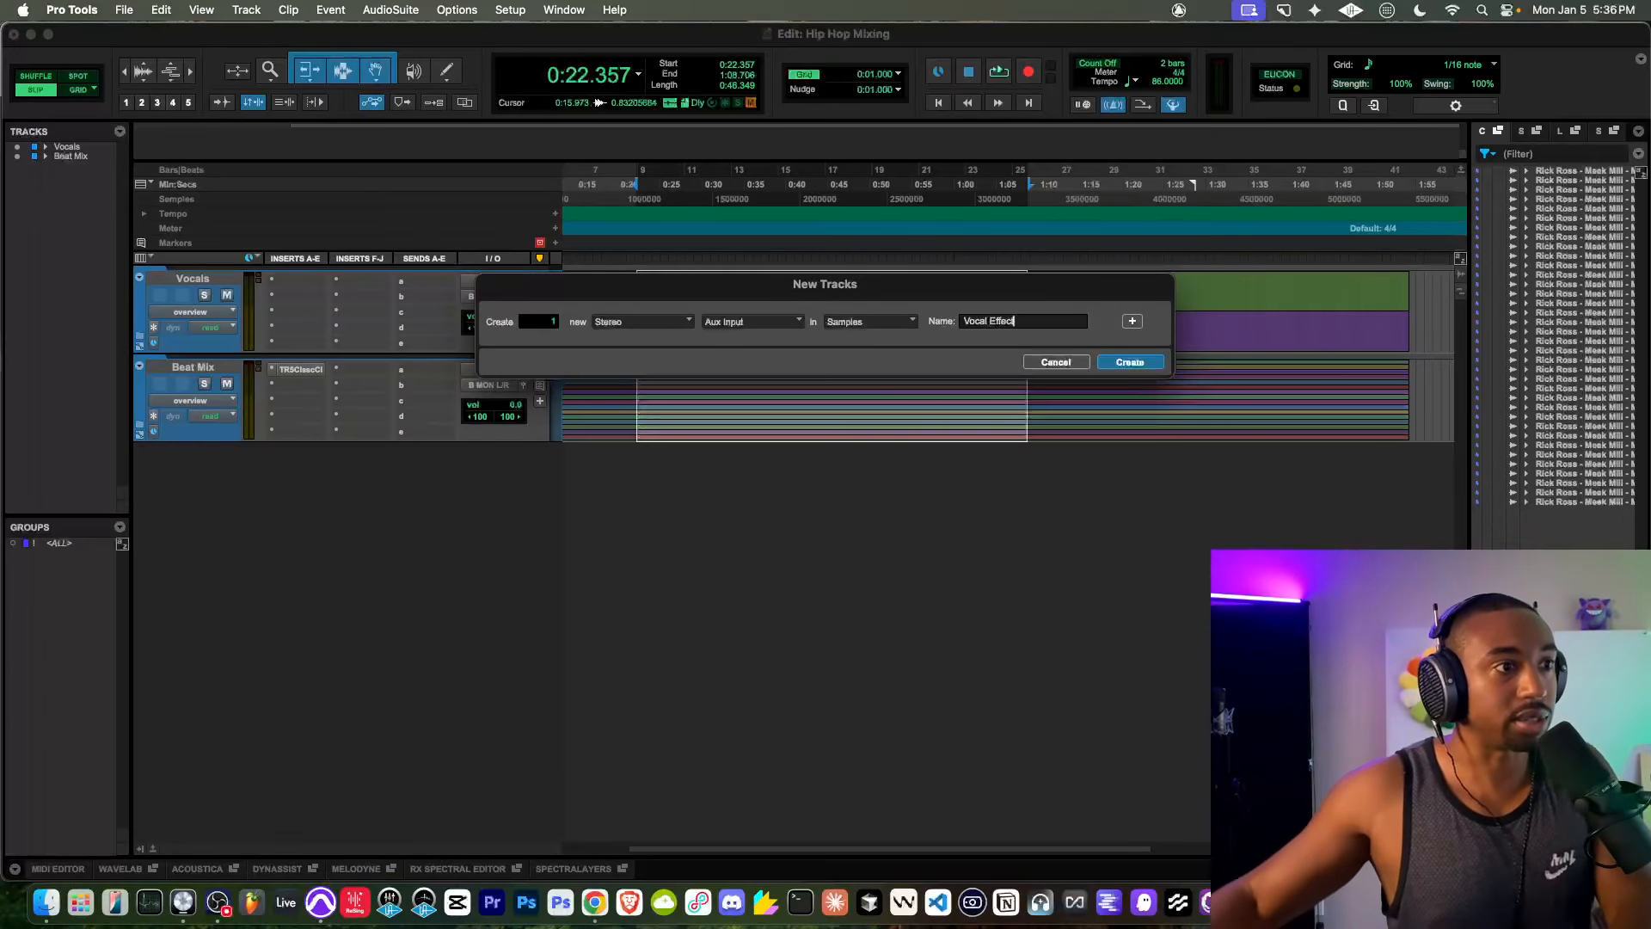
left_click(1113, 359)
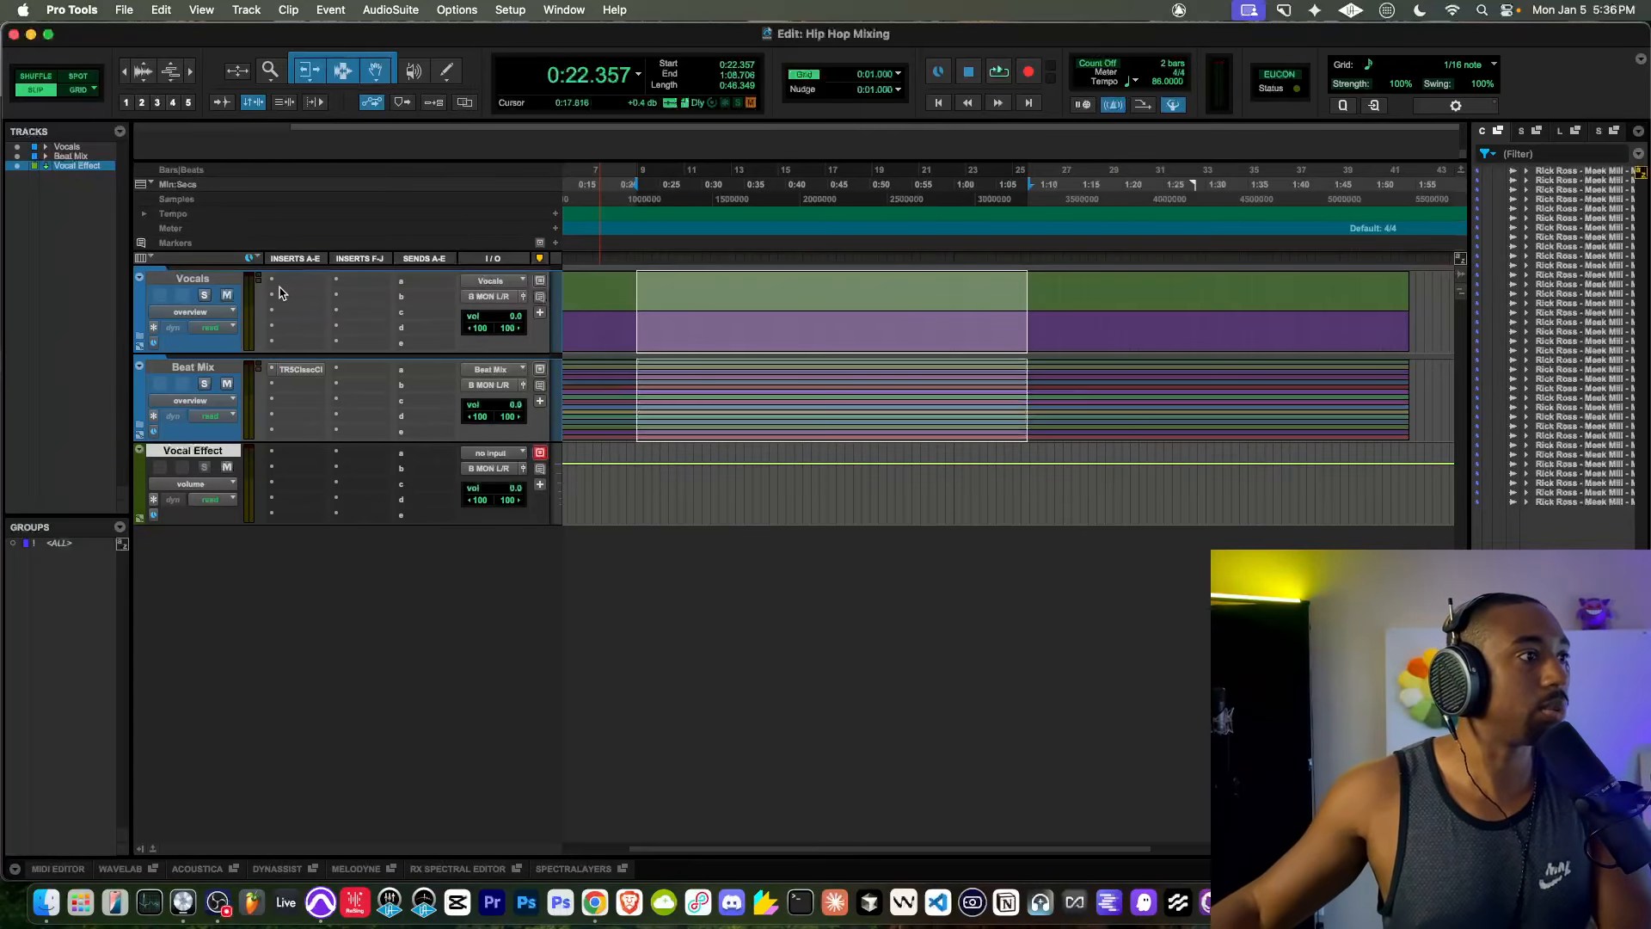
Step: Add a stereo send to Bus 1-2 in the Vocals folder's send slot a and set its level to -2.5 dB
left_click(142, 338)
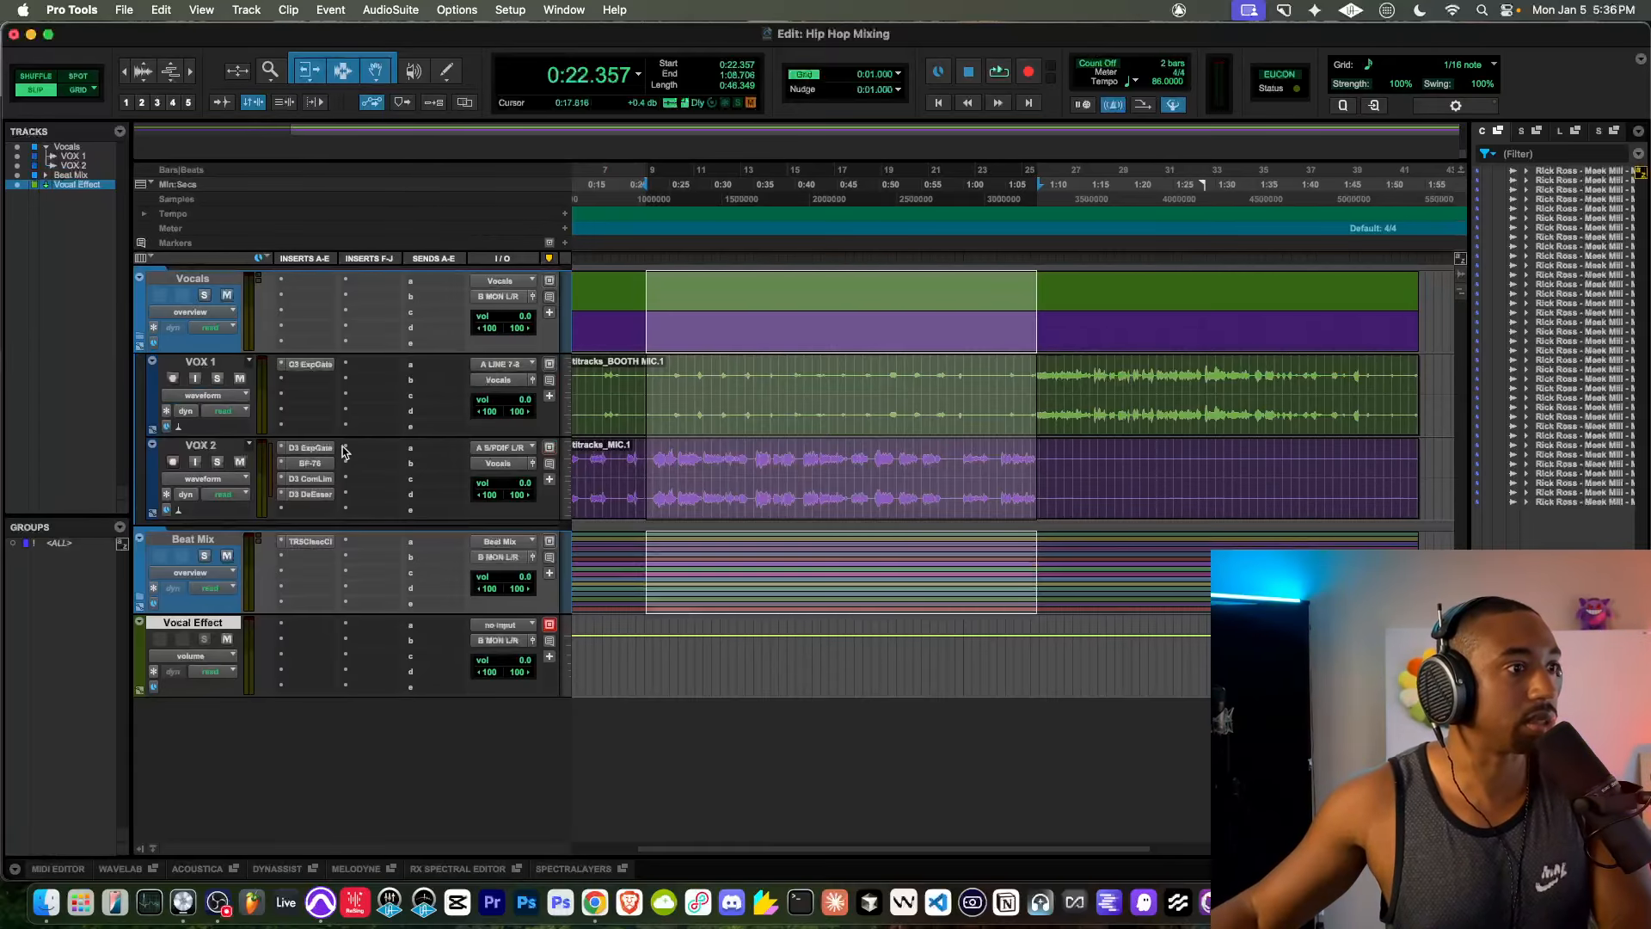
left_click(141, 339)
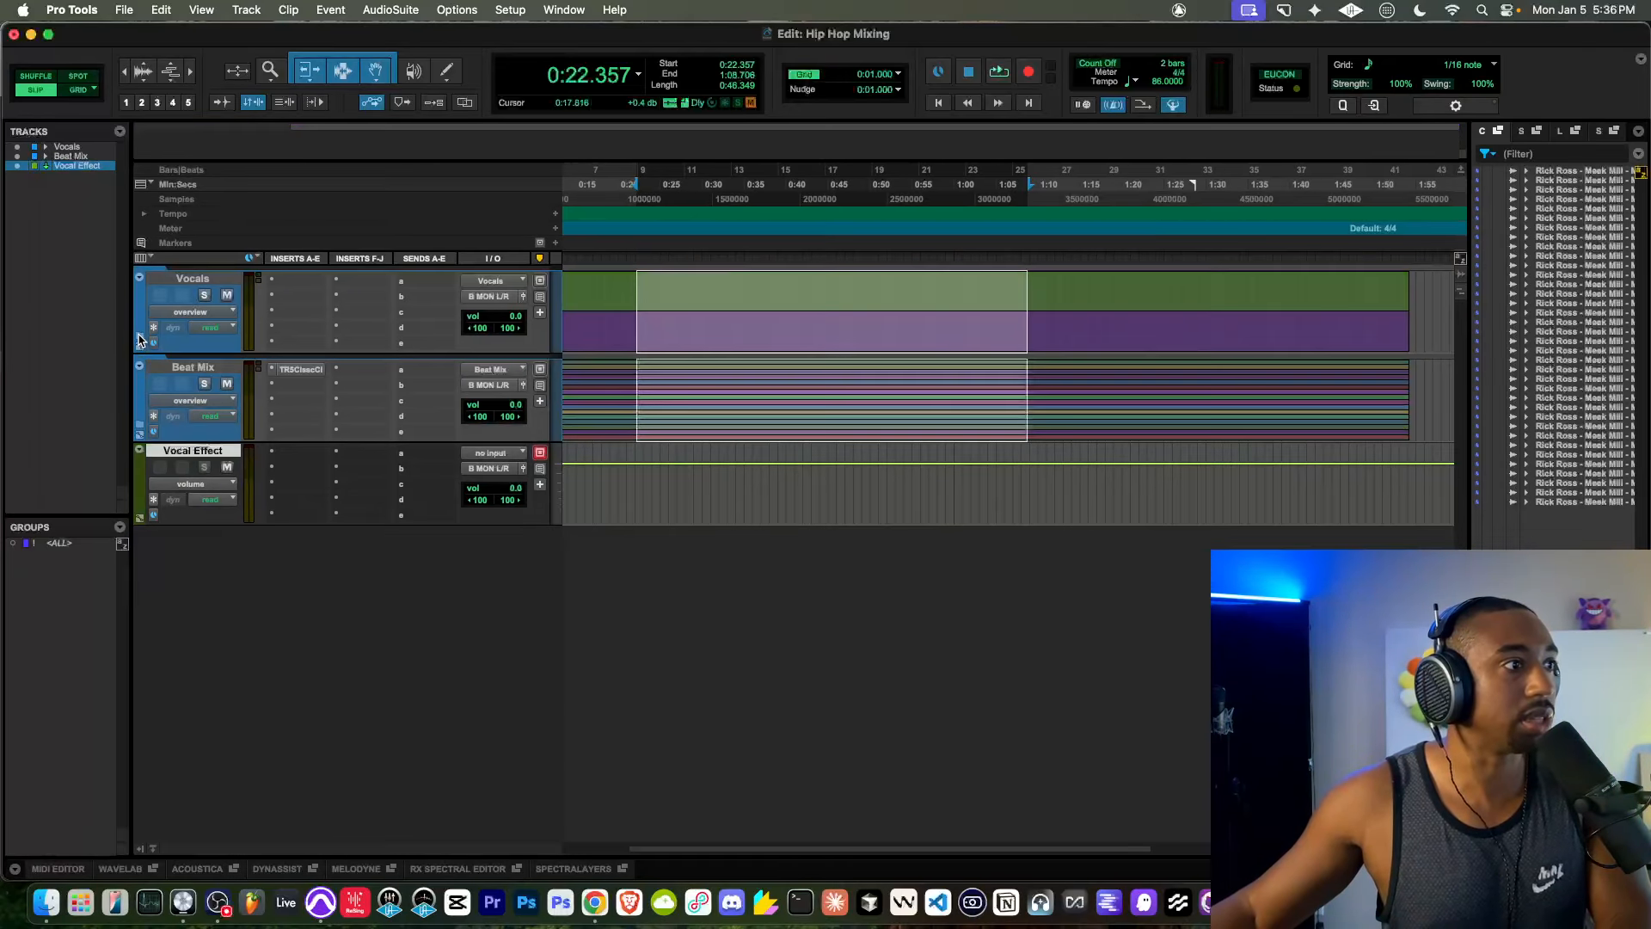
left_click(419, 287)
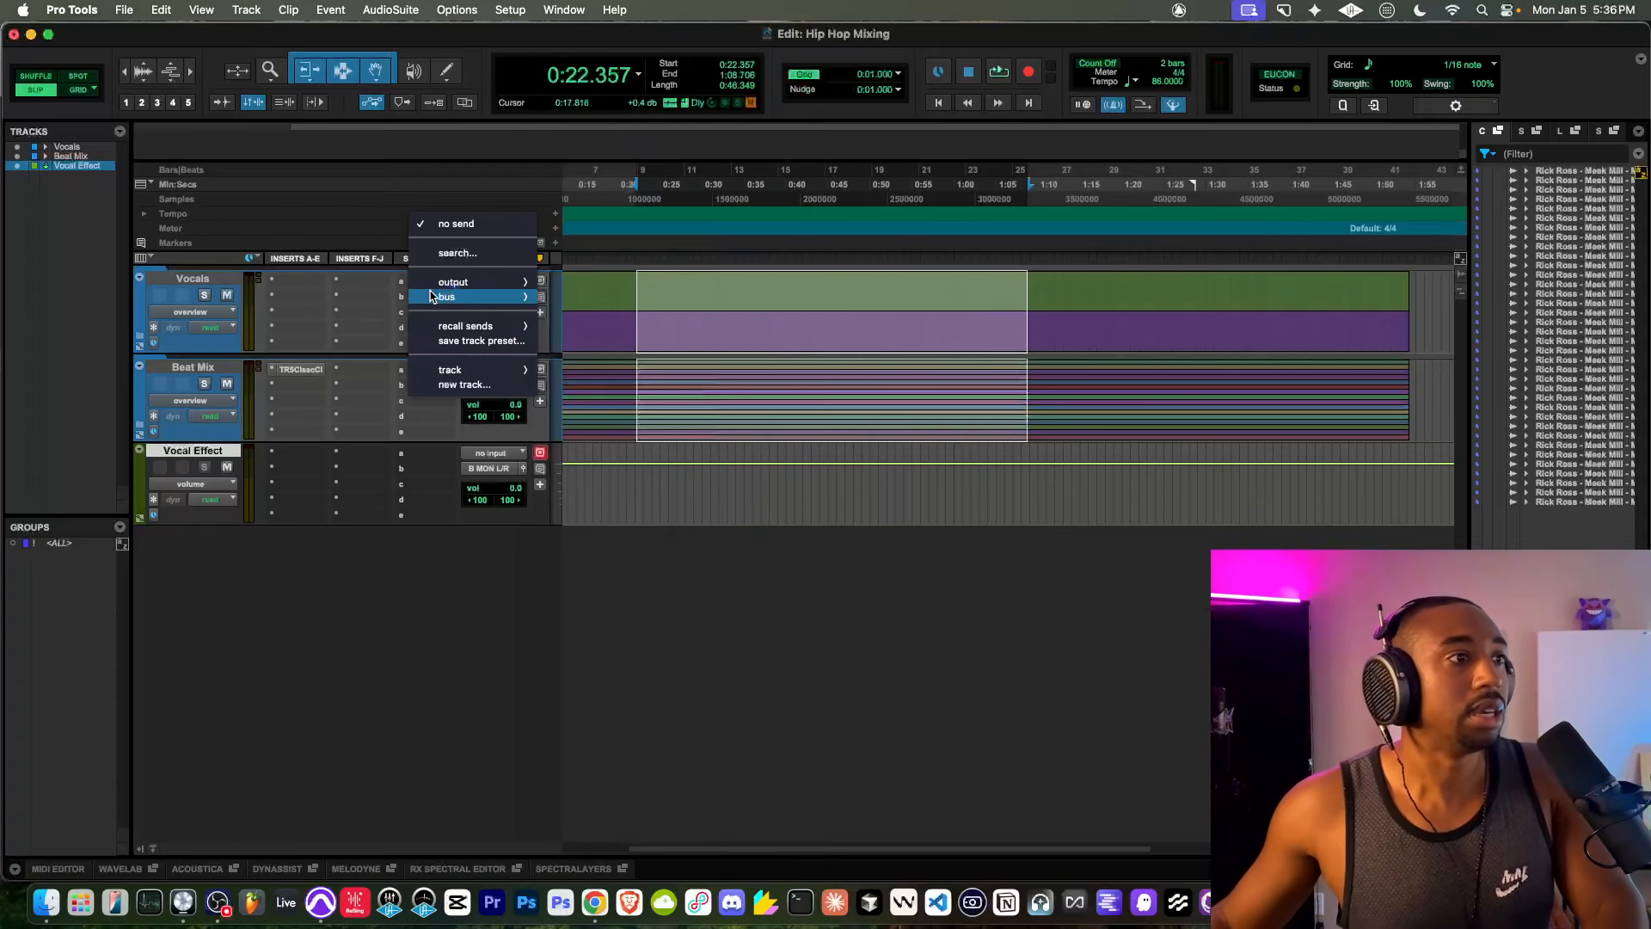
mouse_move(430, 295)
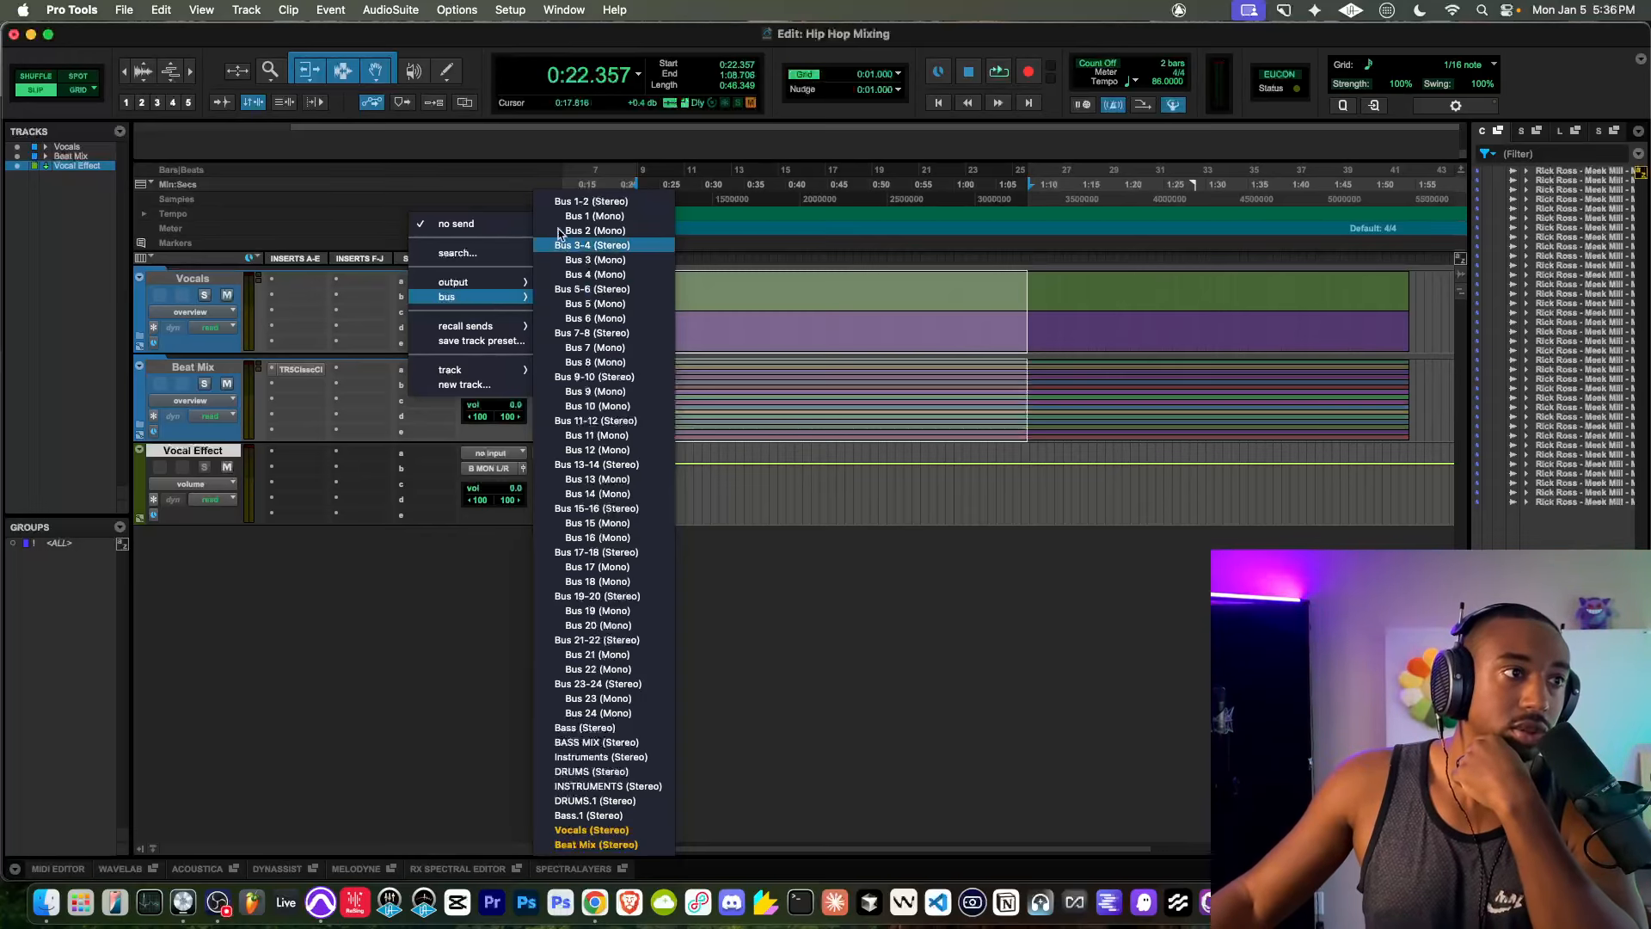
left_click(573, 205)
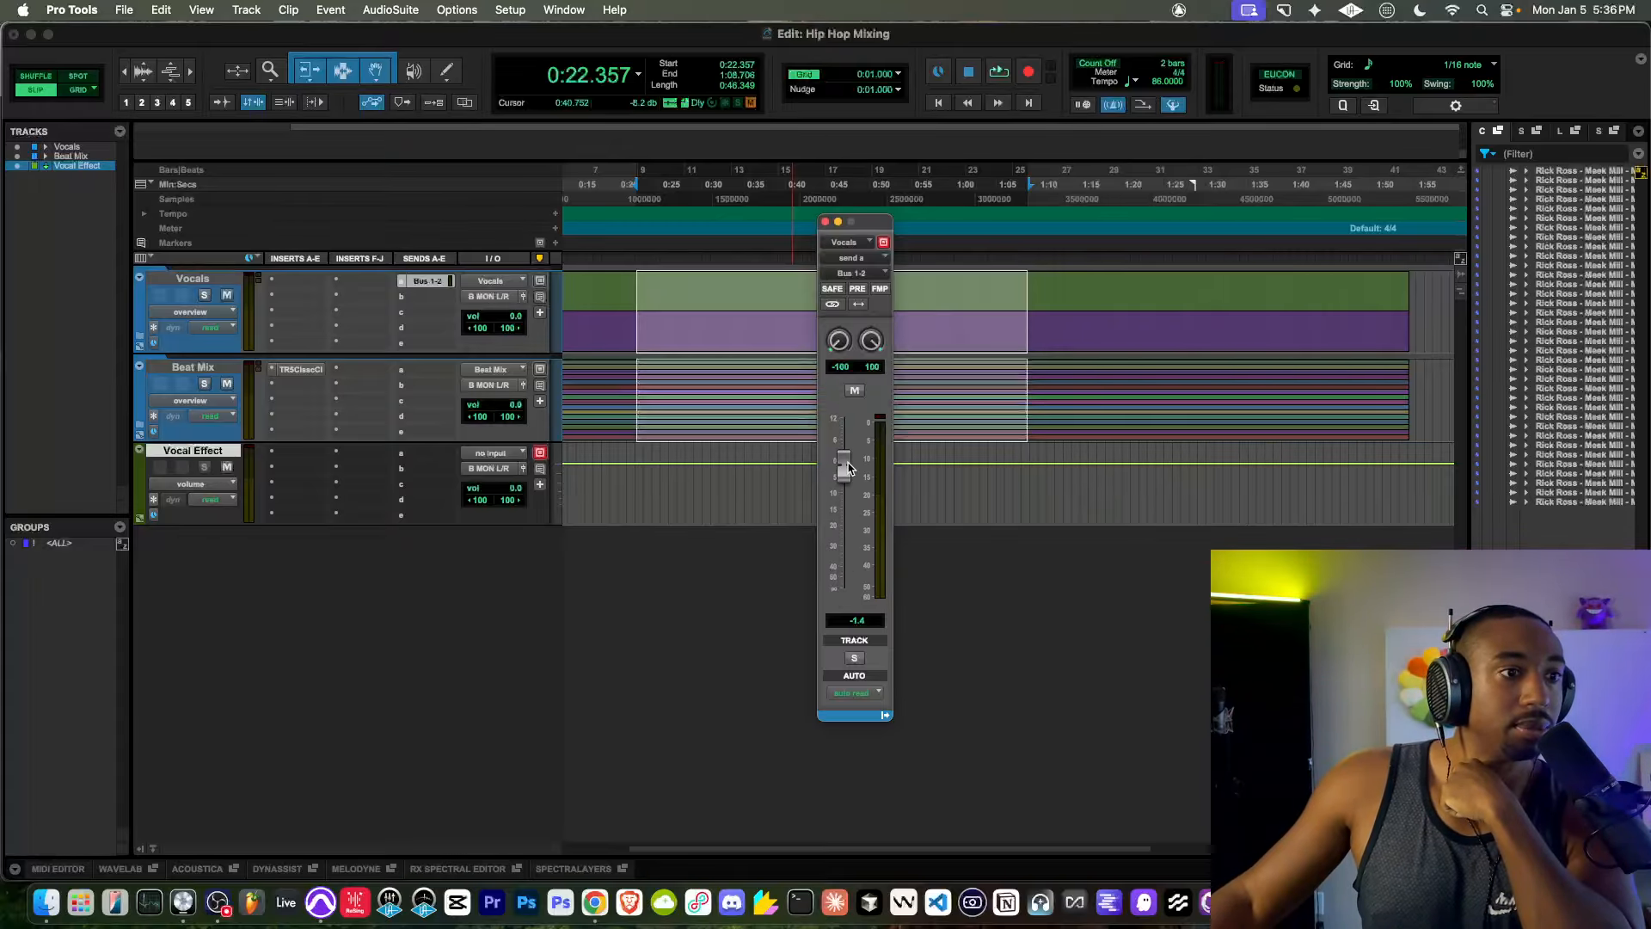
Step: Set the Vocal Effect track's input to Bus 1-2 and briefly play the selected range
left_click(496, 453)
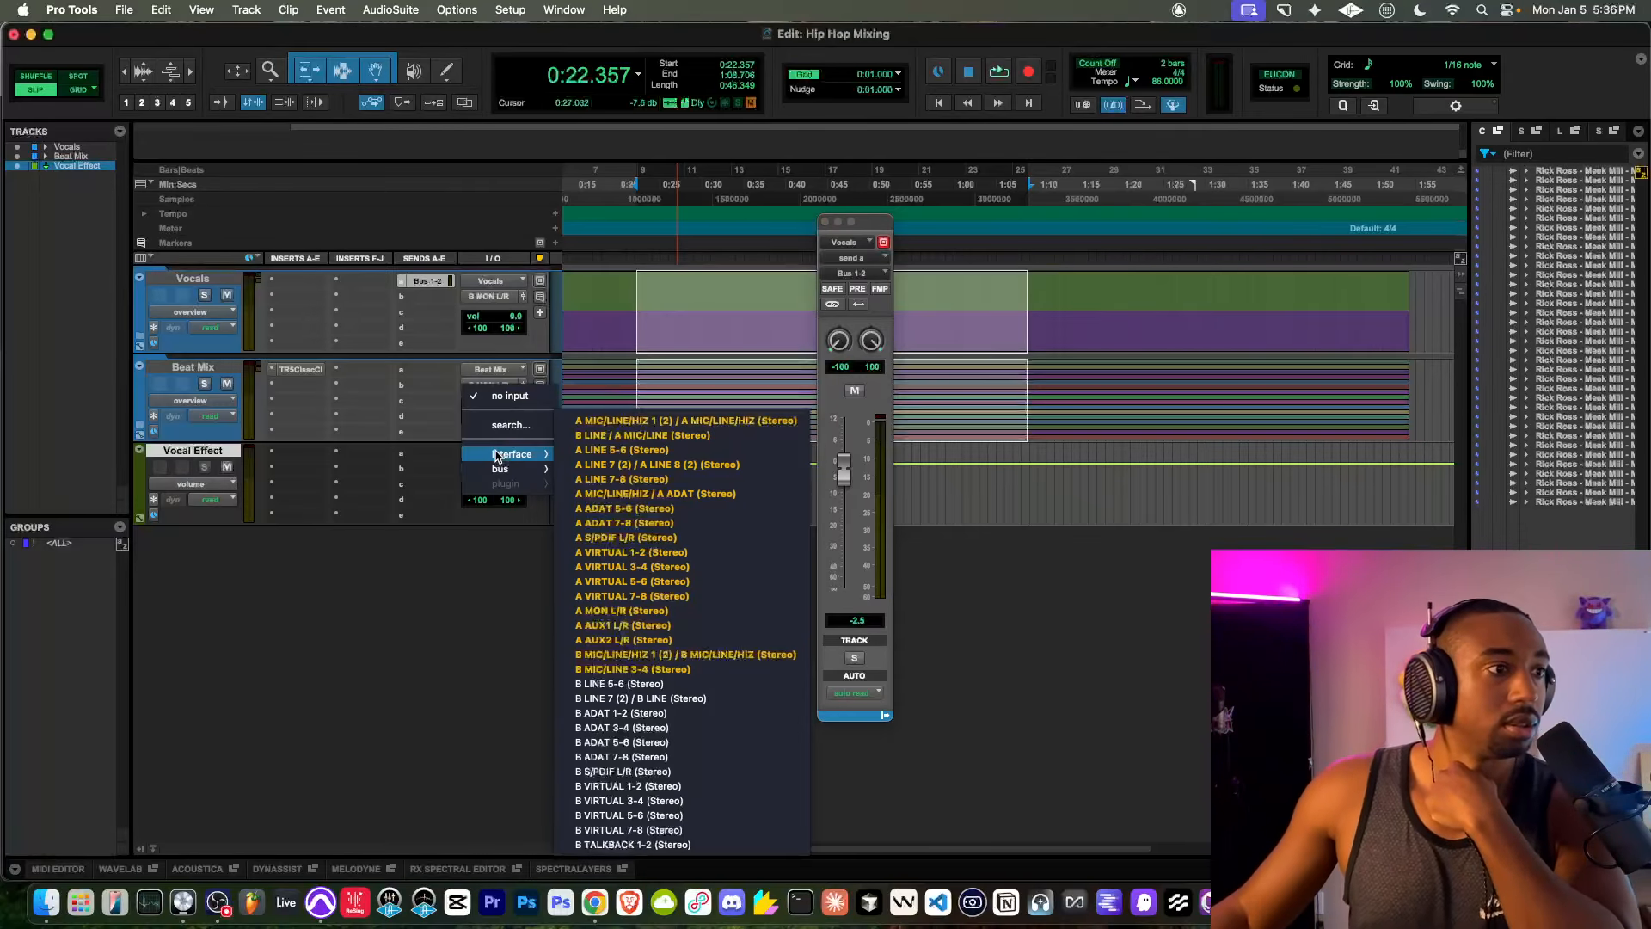
mouse_move(498, 473)
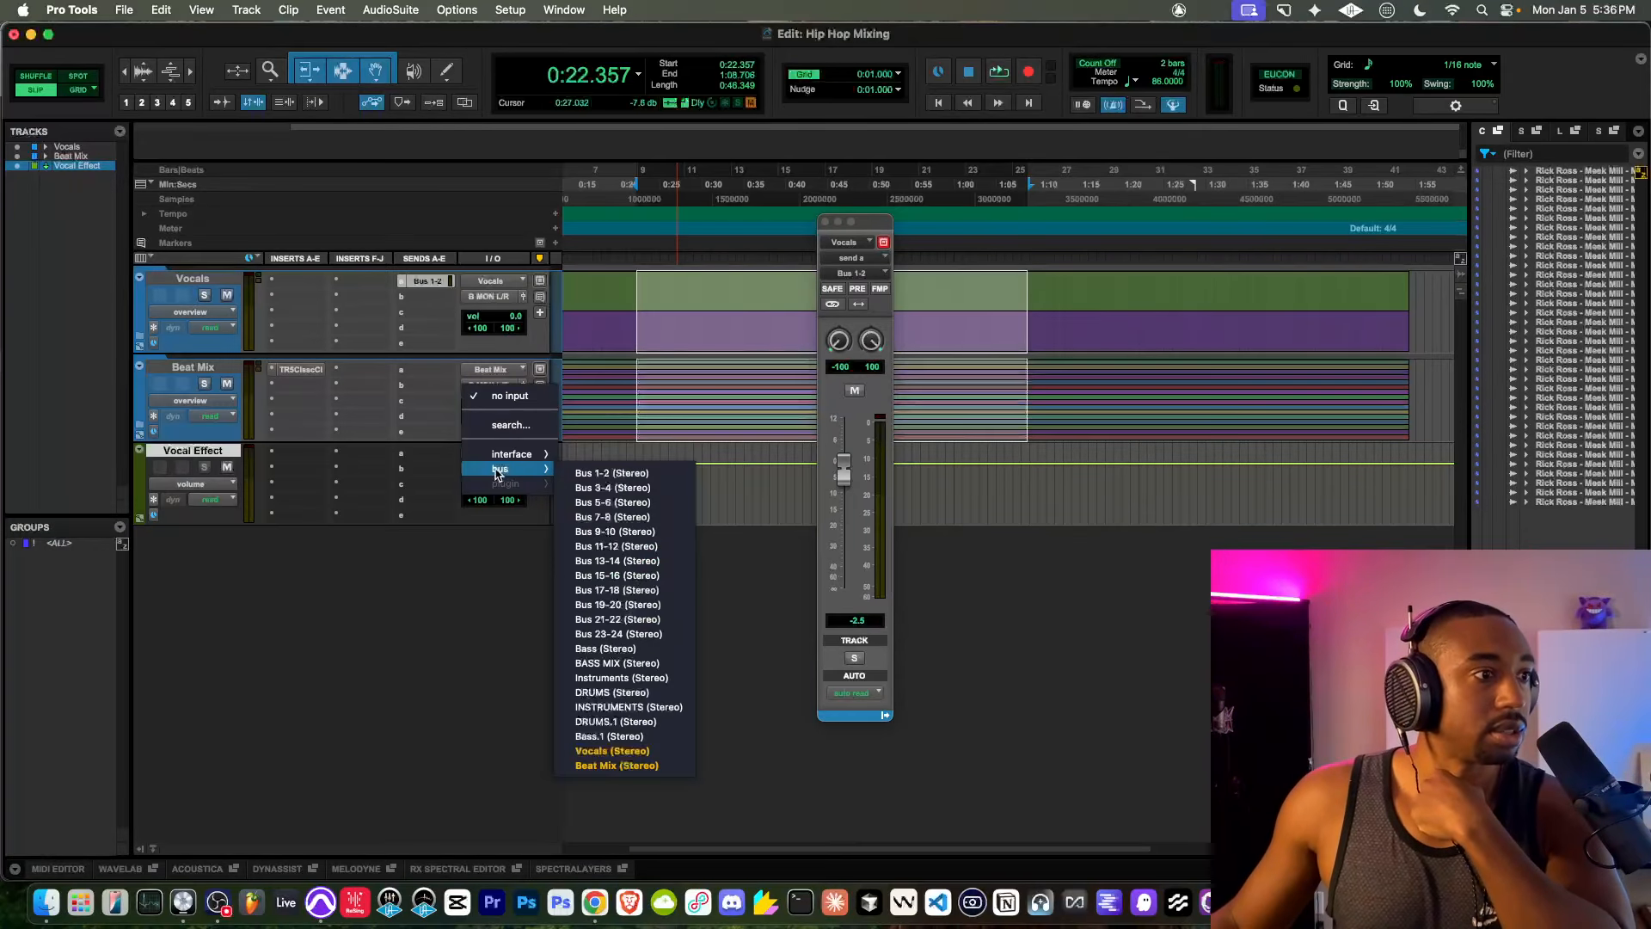
left_click(606, 474)
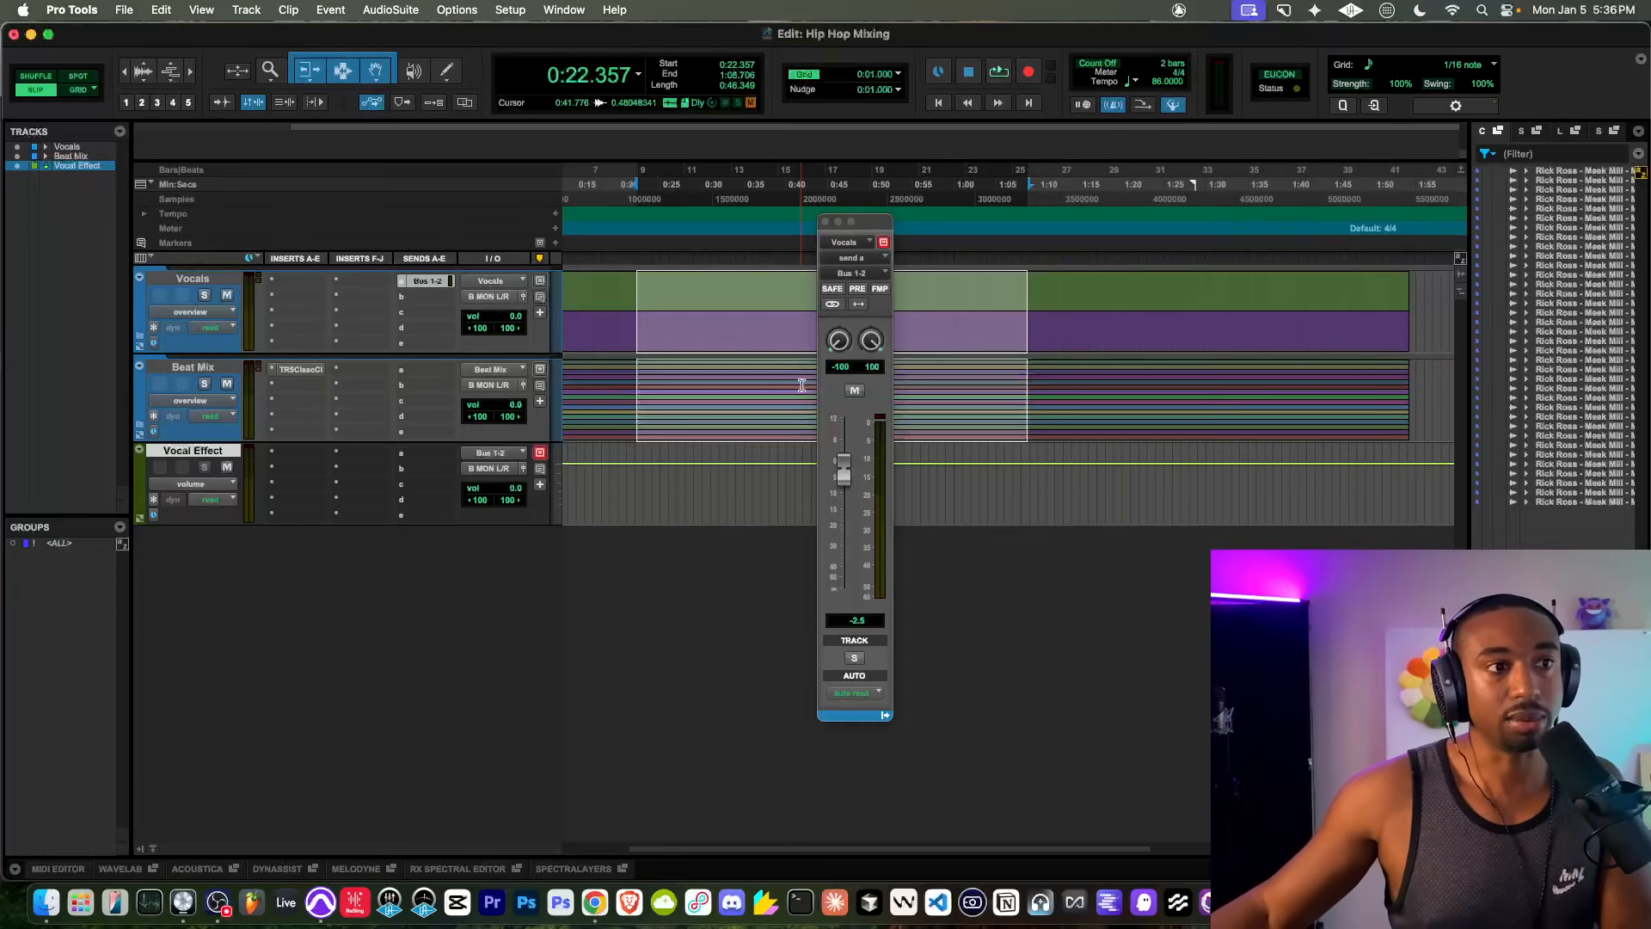
key("space")
key("space")
Step: Insert a stereo Mod Delay III in Vocal Effect's first insert slot, audition it briefly and close its window
left_click(301, 454)
mouse_move(301, 458)
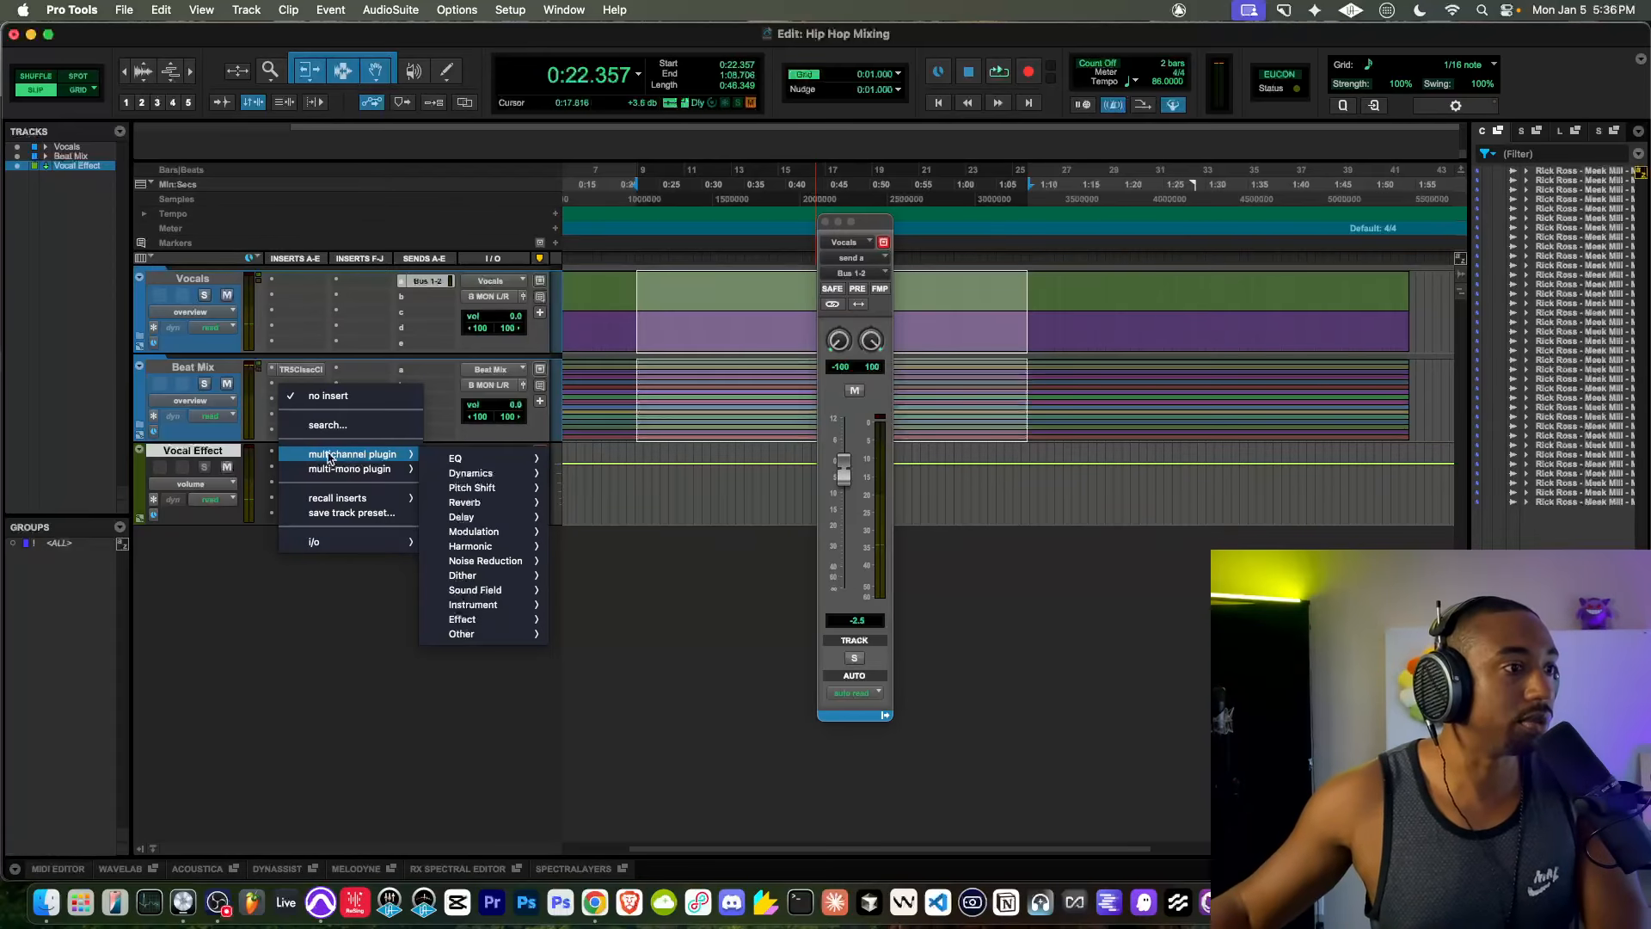
mouse_move(478, 532)
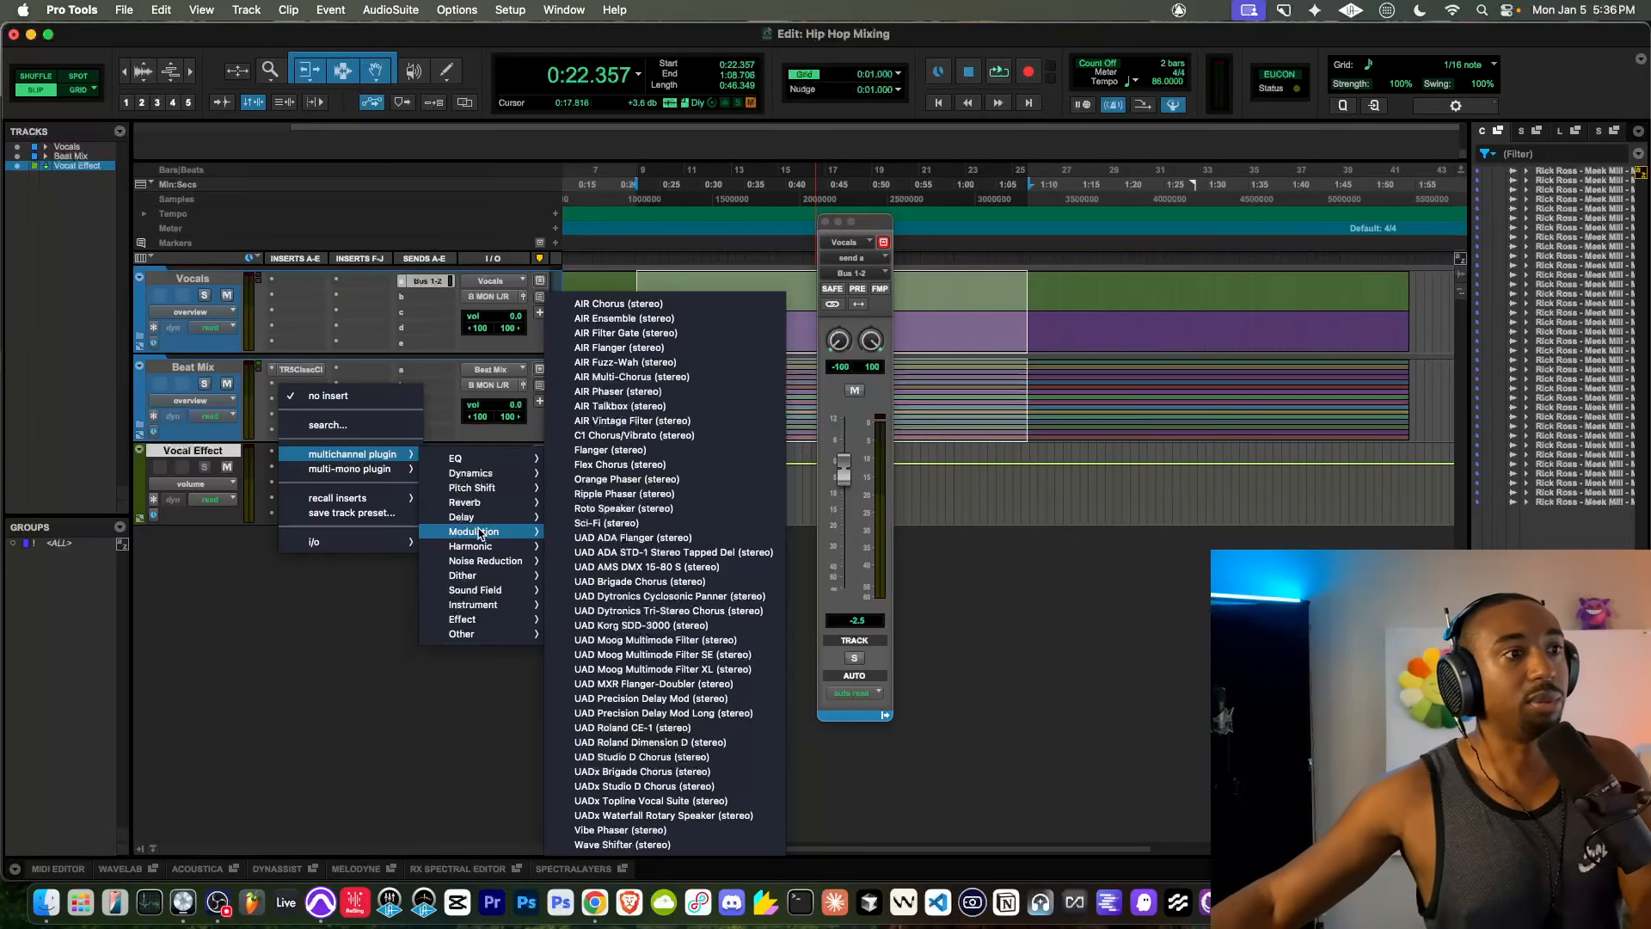
left_click(479, 529)
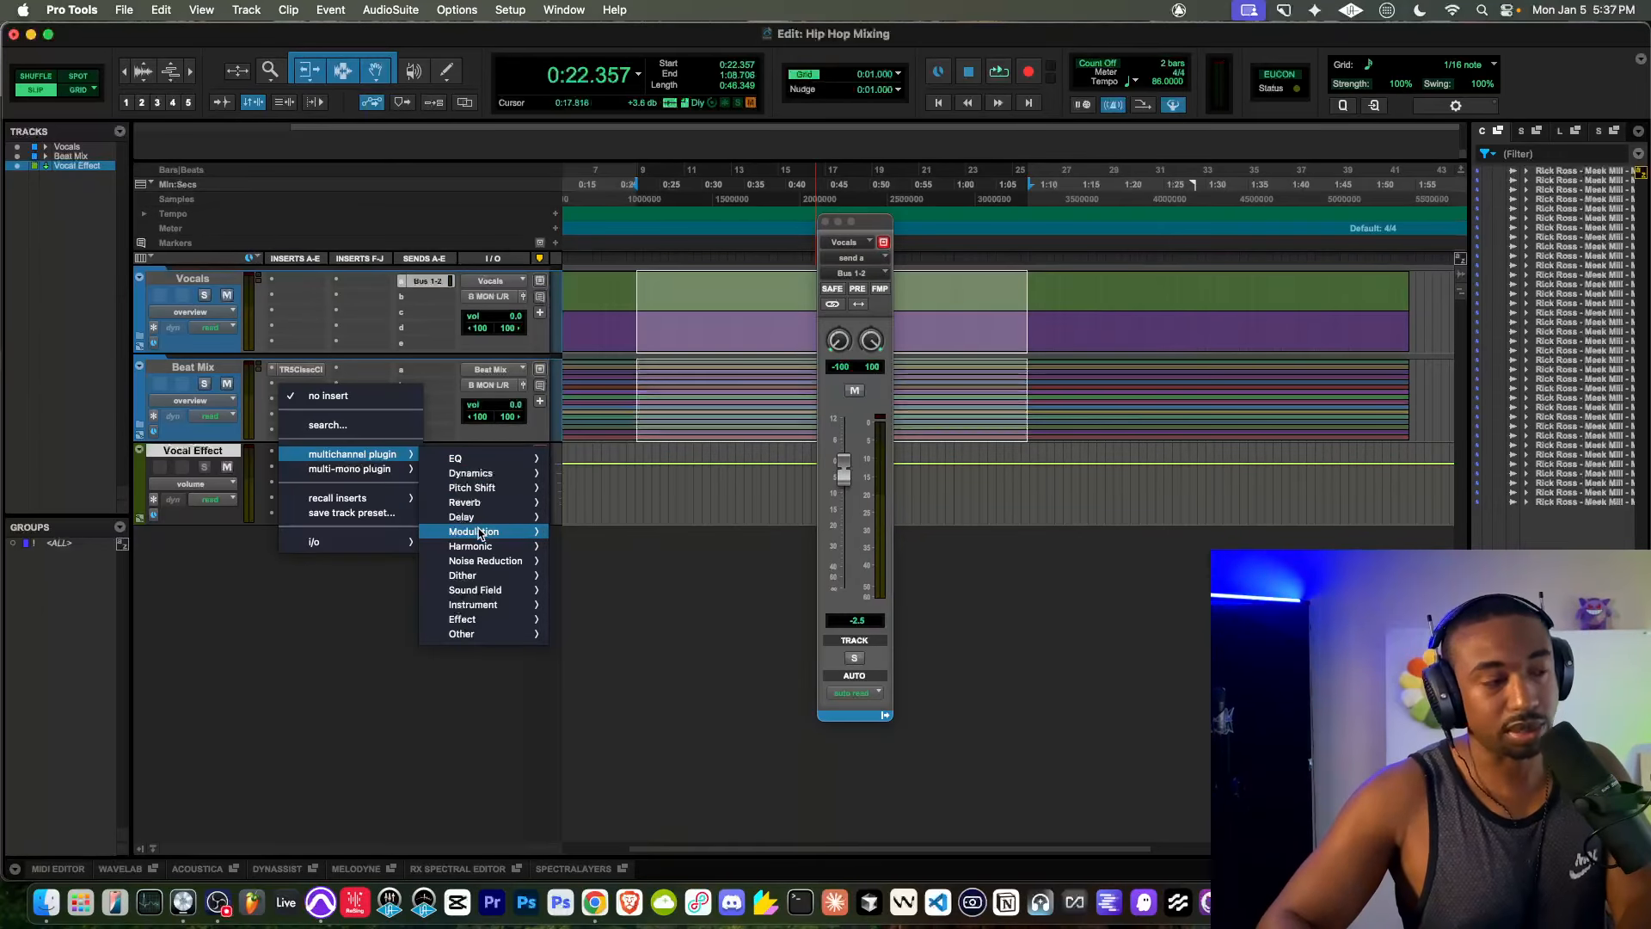
type("mod")
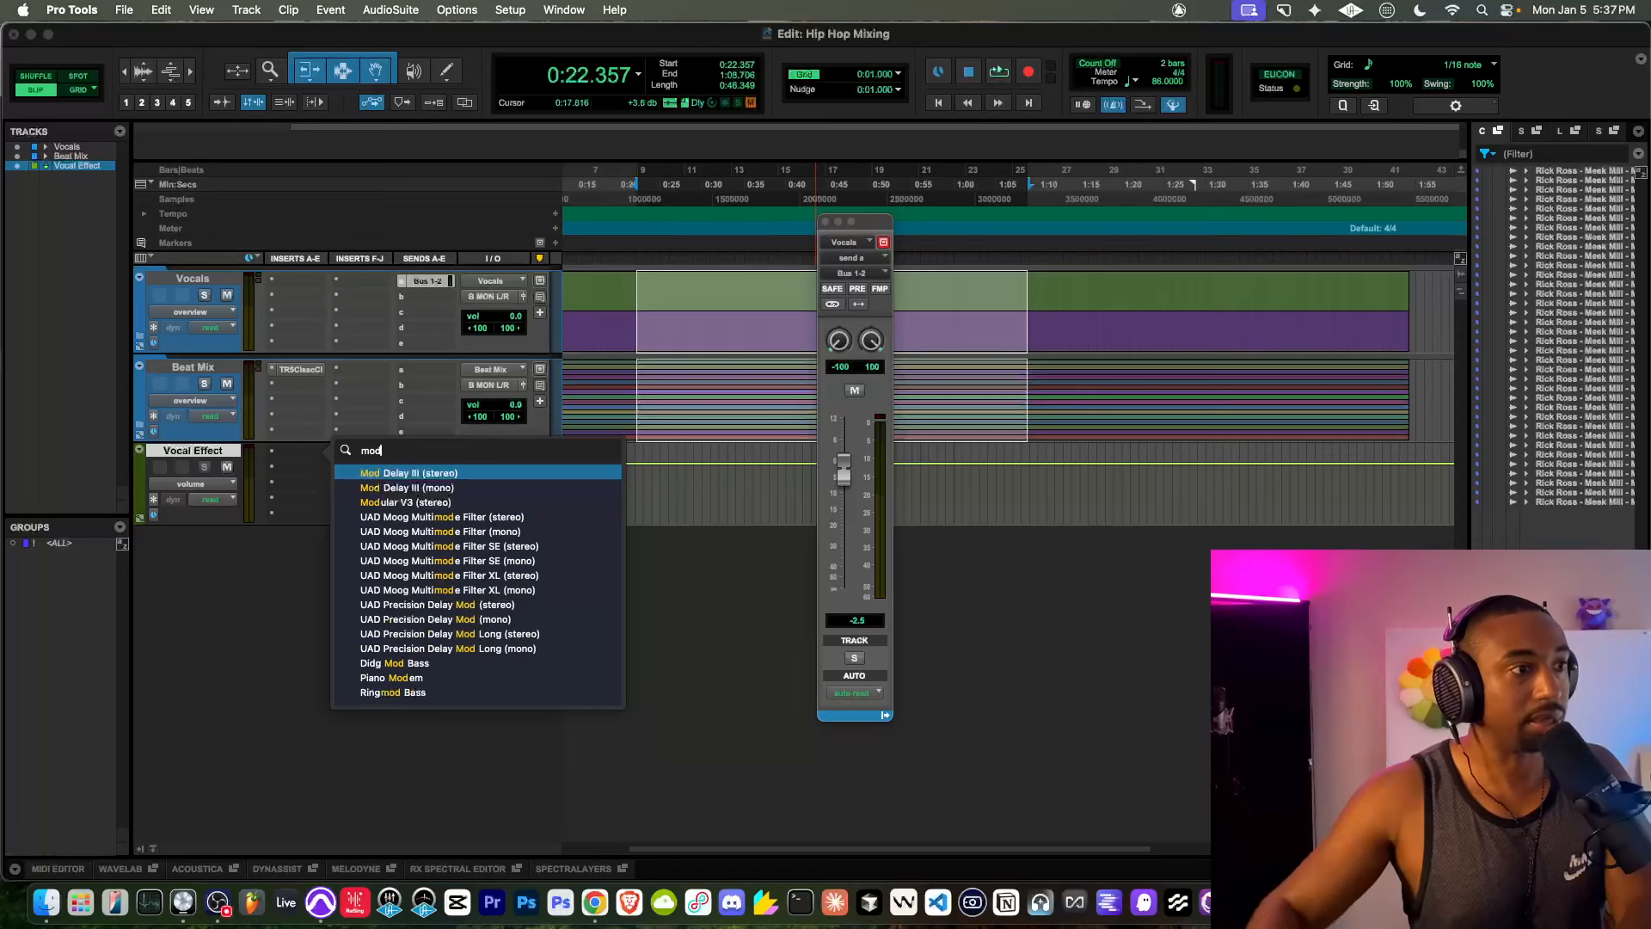
left_click(400, 474)
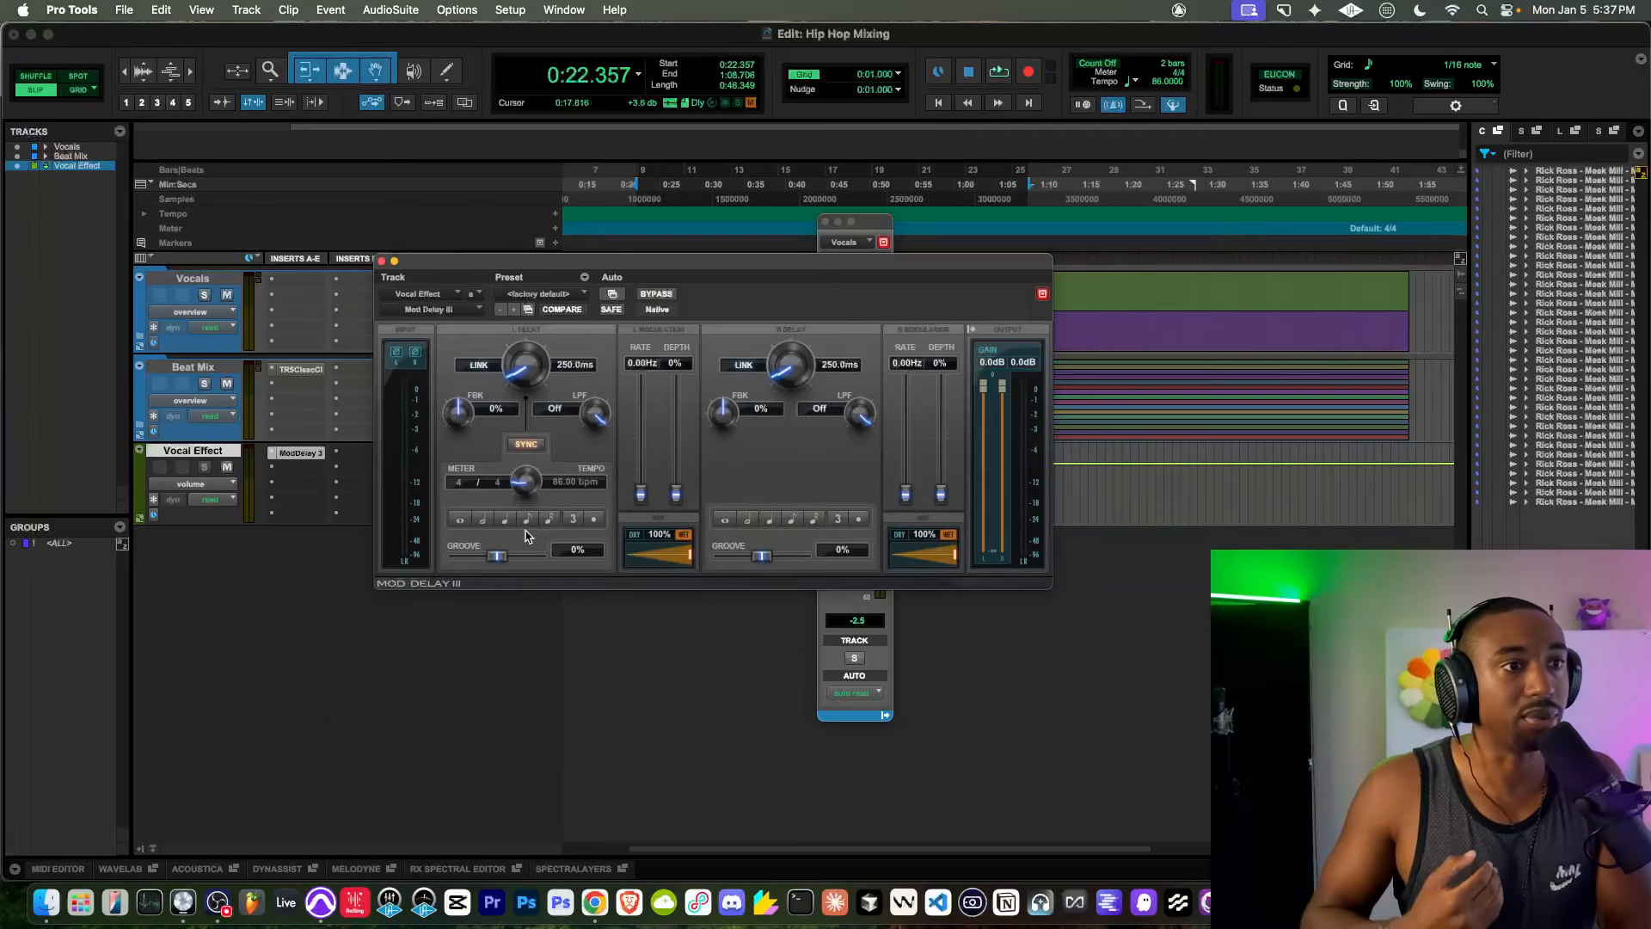
key("space")
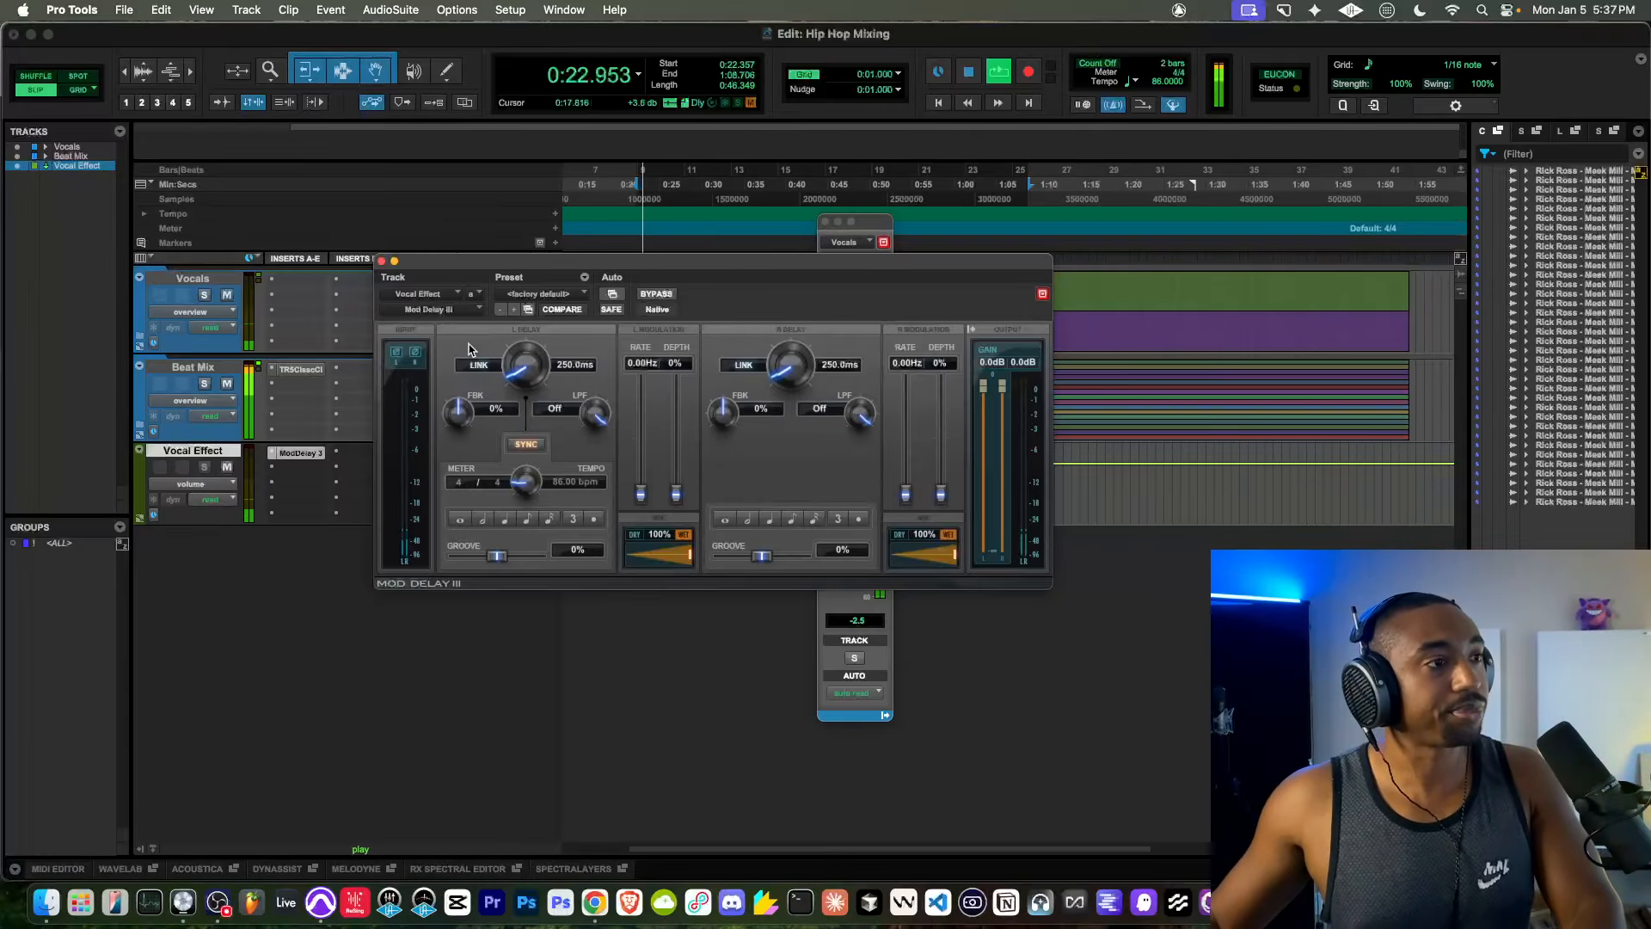
key("space")
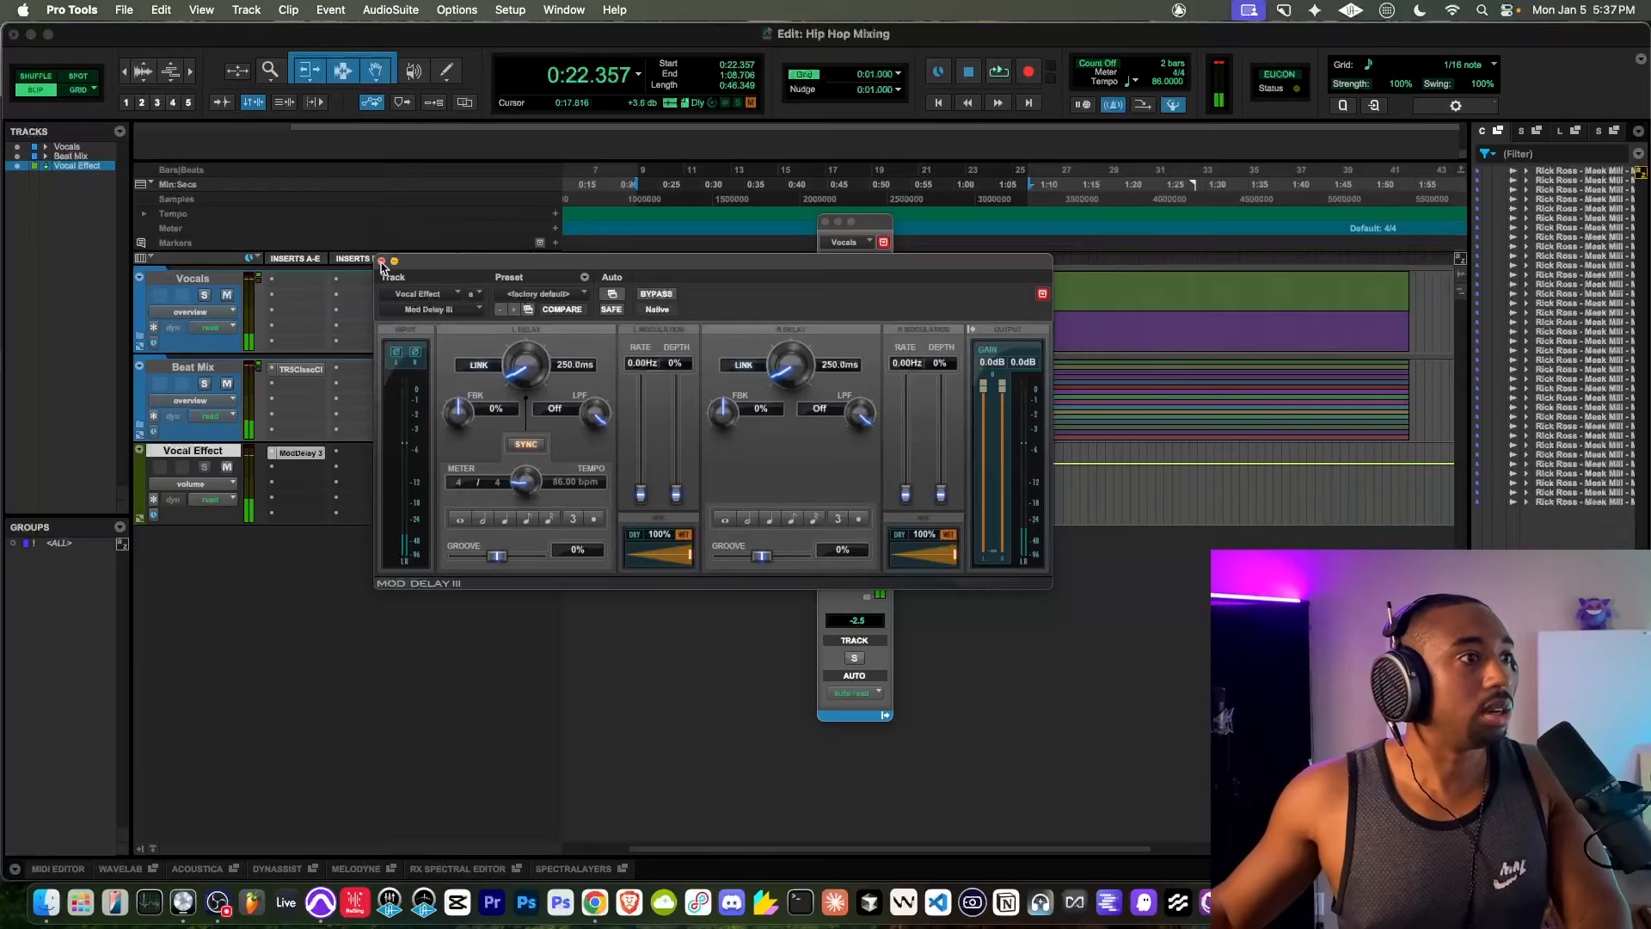
left_click(382, 261)
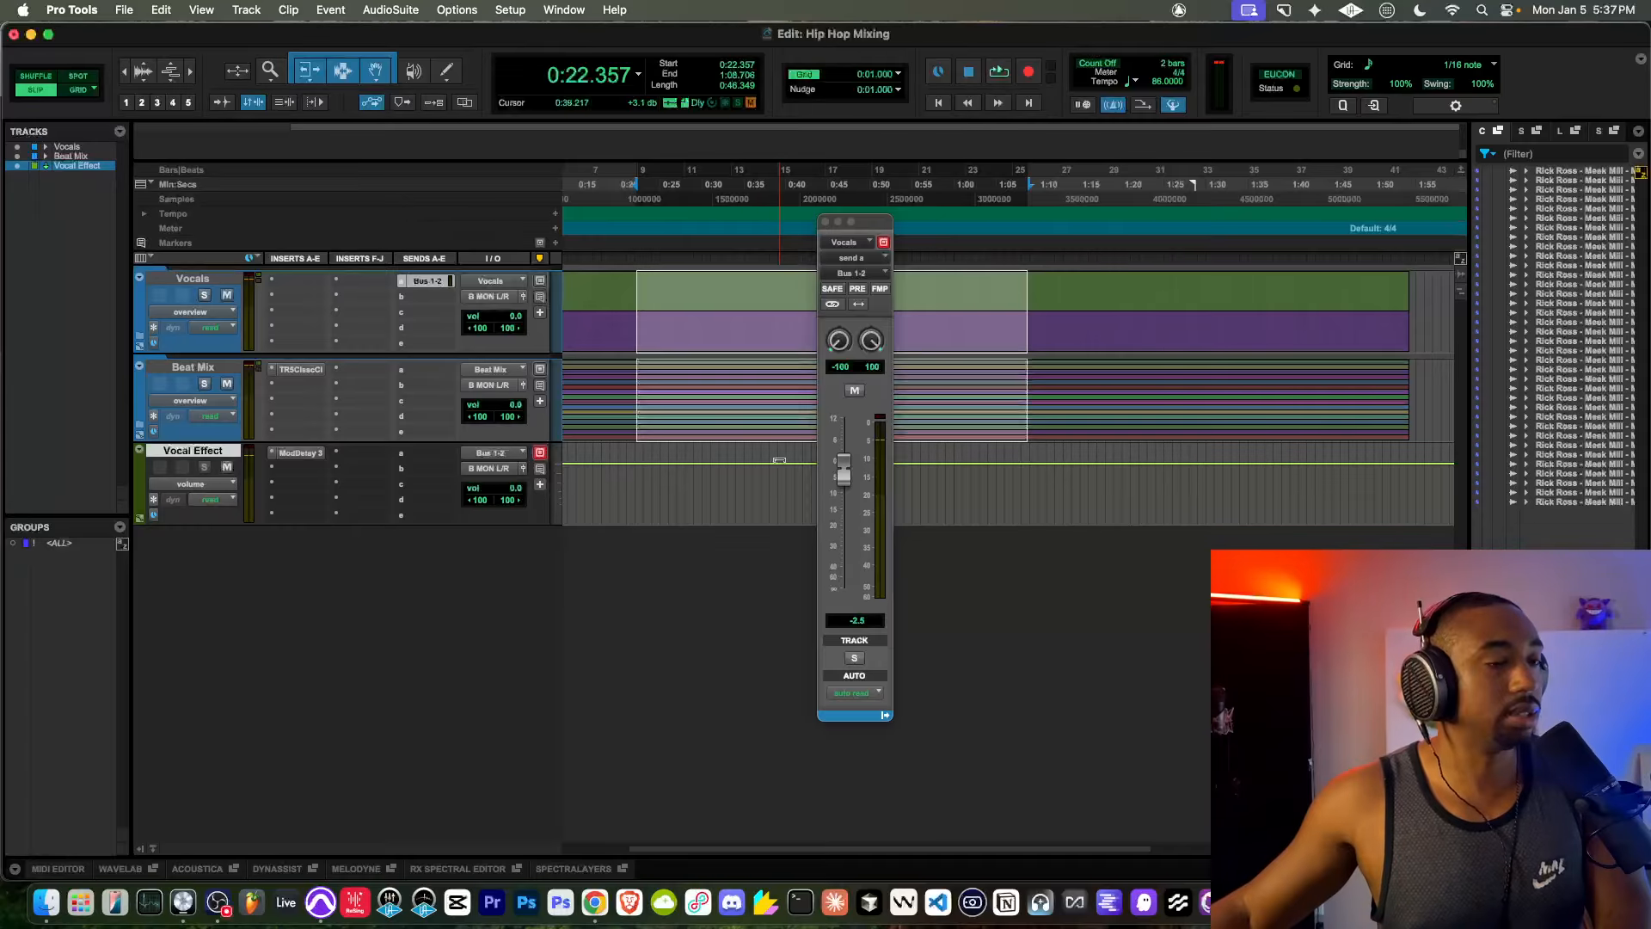
Step: Lower the Vocals folder's send to Bus 1-2 to -12.3 dB and replay the selection
key("space")
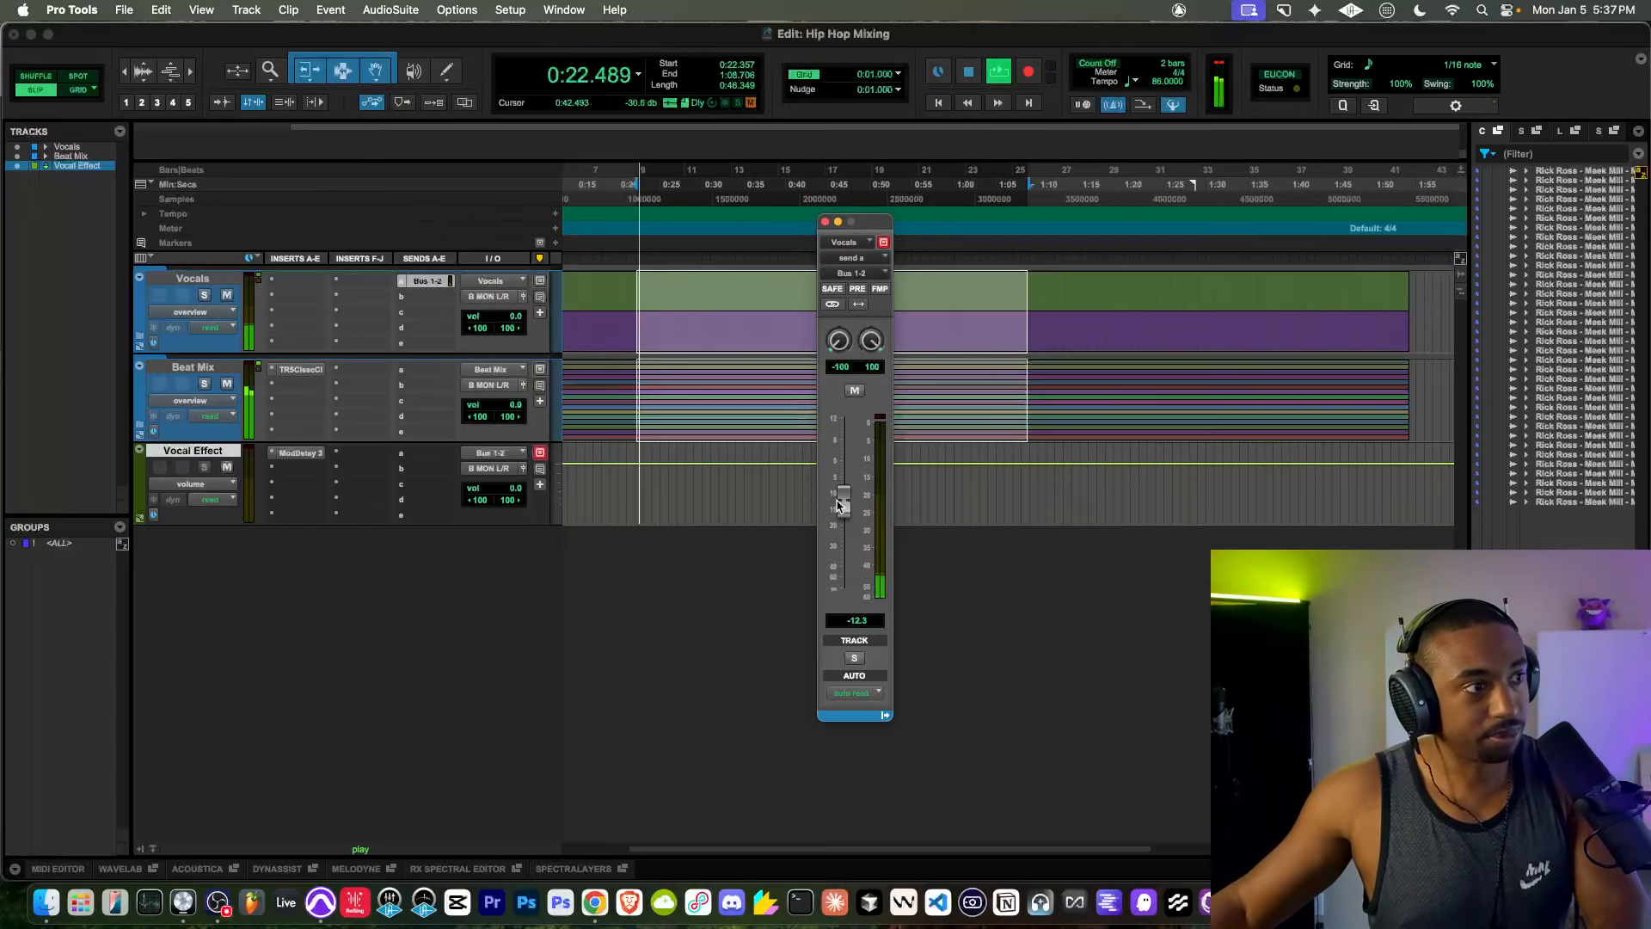
key("space")
key("space")
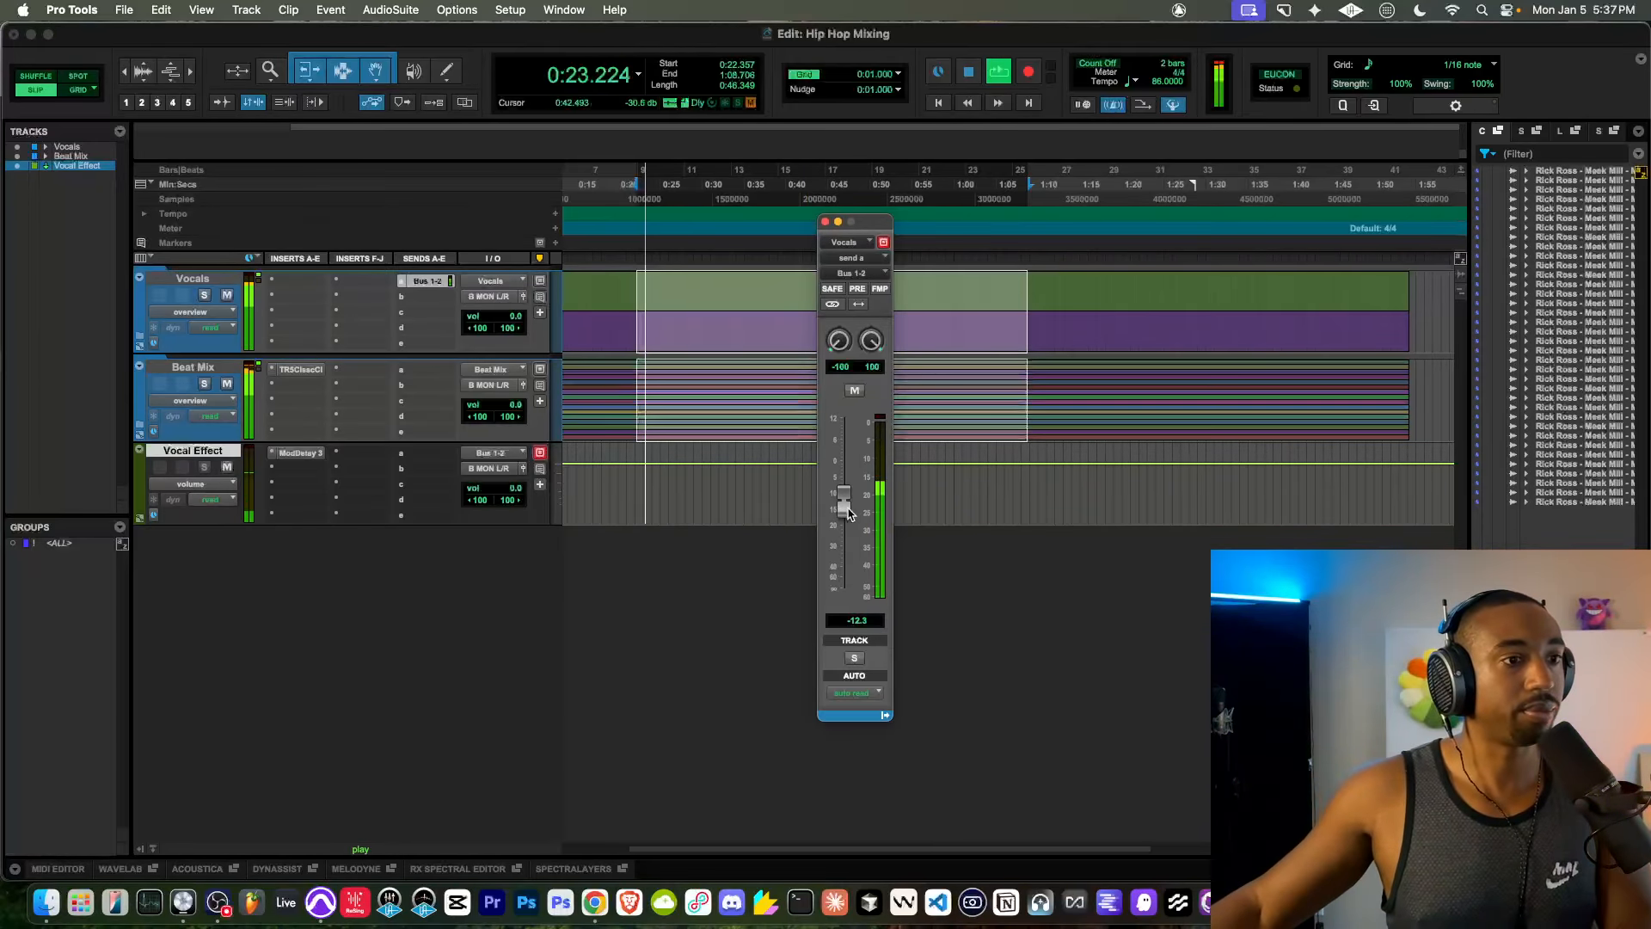
Step: Open Vocal Effect's Mod Delay III and, during playback, lower the left delay to 1.0 ms and set the right delay to 50.0 ms
left_click(305, 455)
left_click(302, 454)
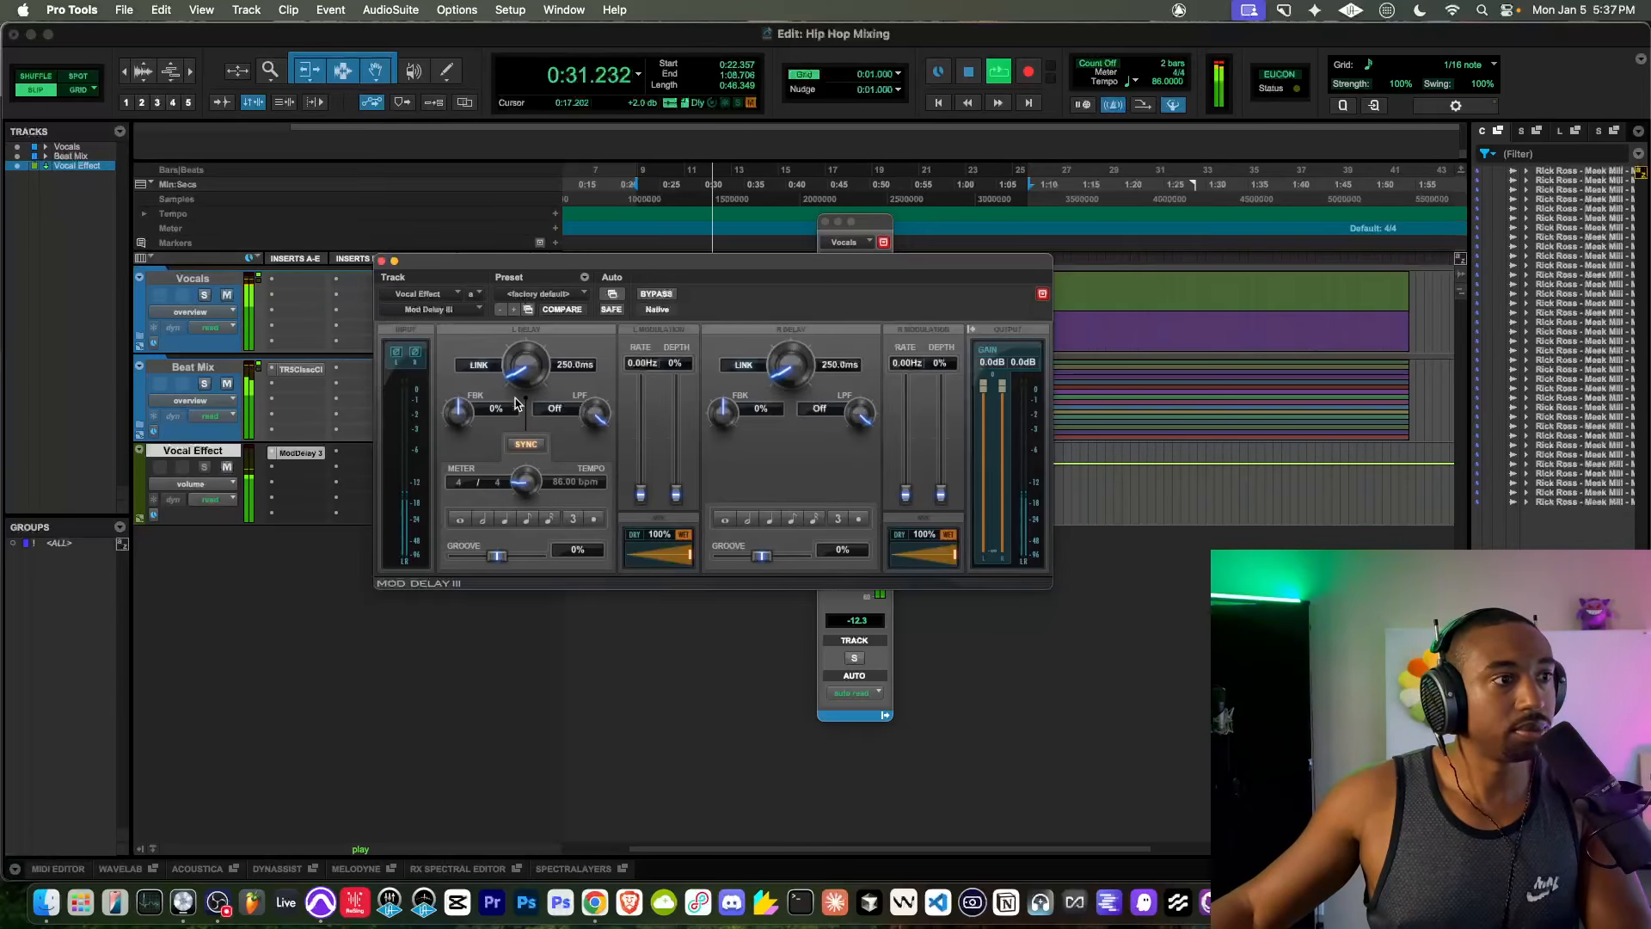
key("space")
mouse_move(527, 369)
left_mouse_down()
mouse_move(527, 346)
mouse_move(521, 379)
left_mouse_up()
key("space")
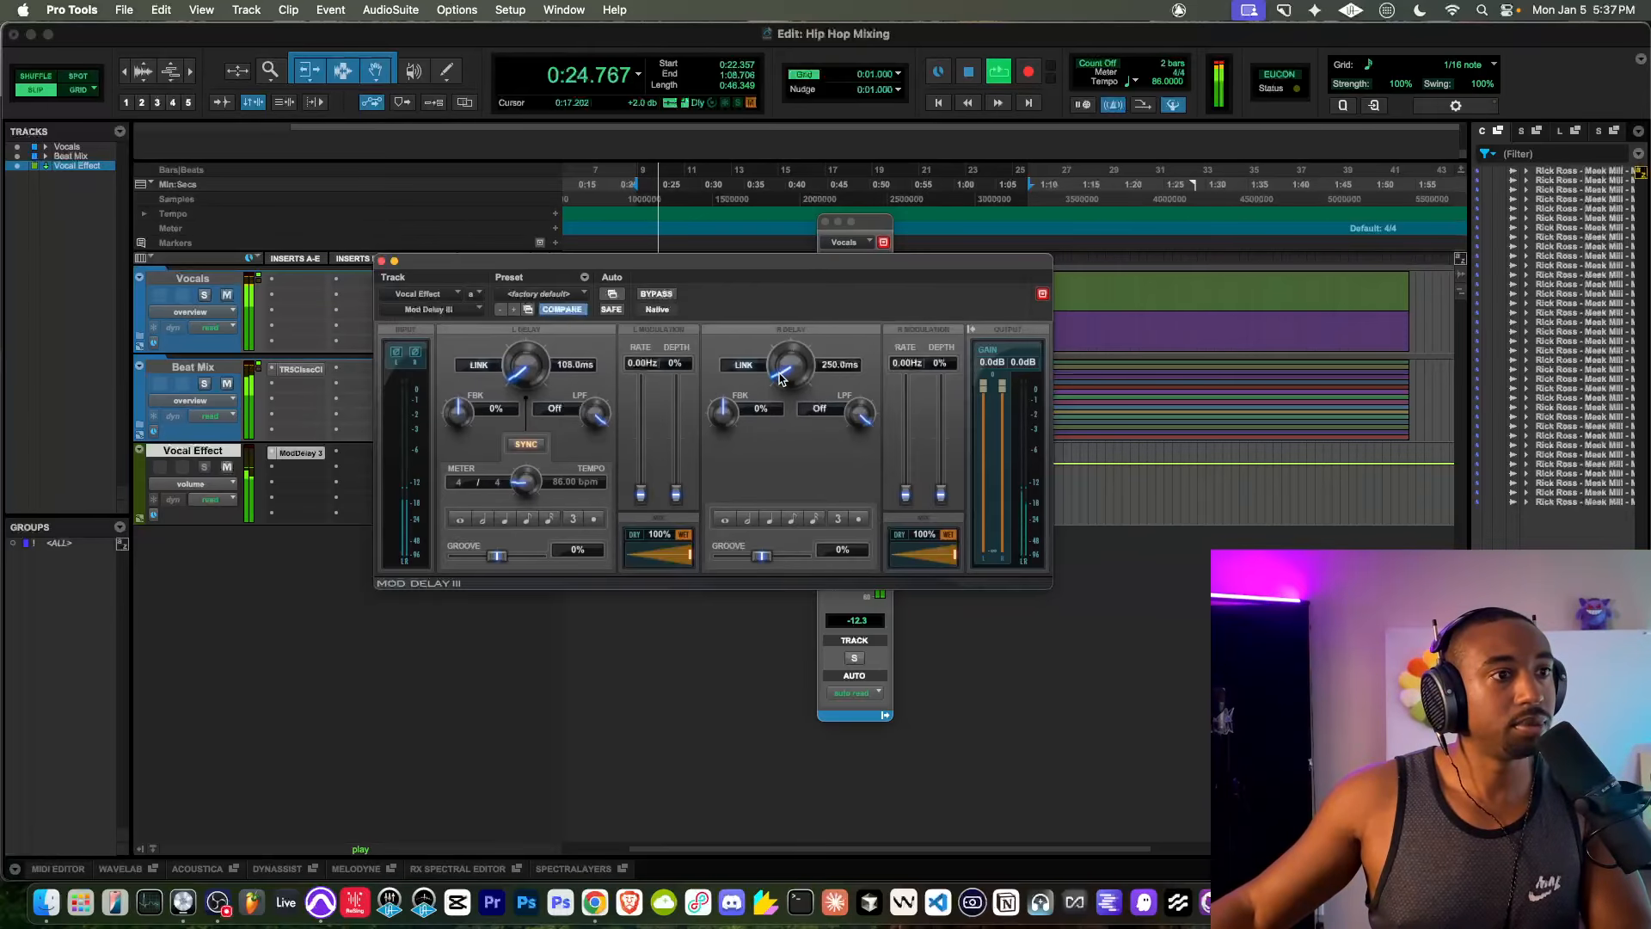
left_click_drag(780, 395, 782, 394)
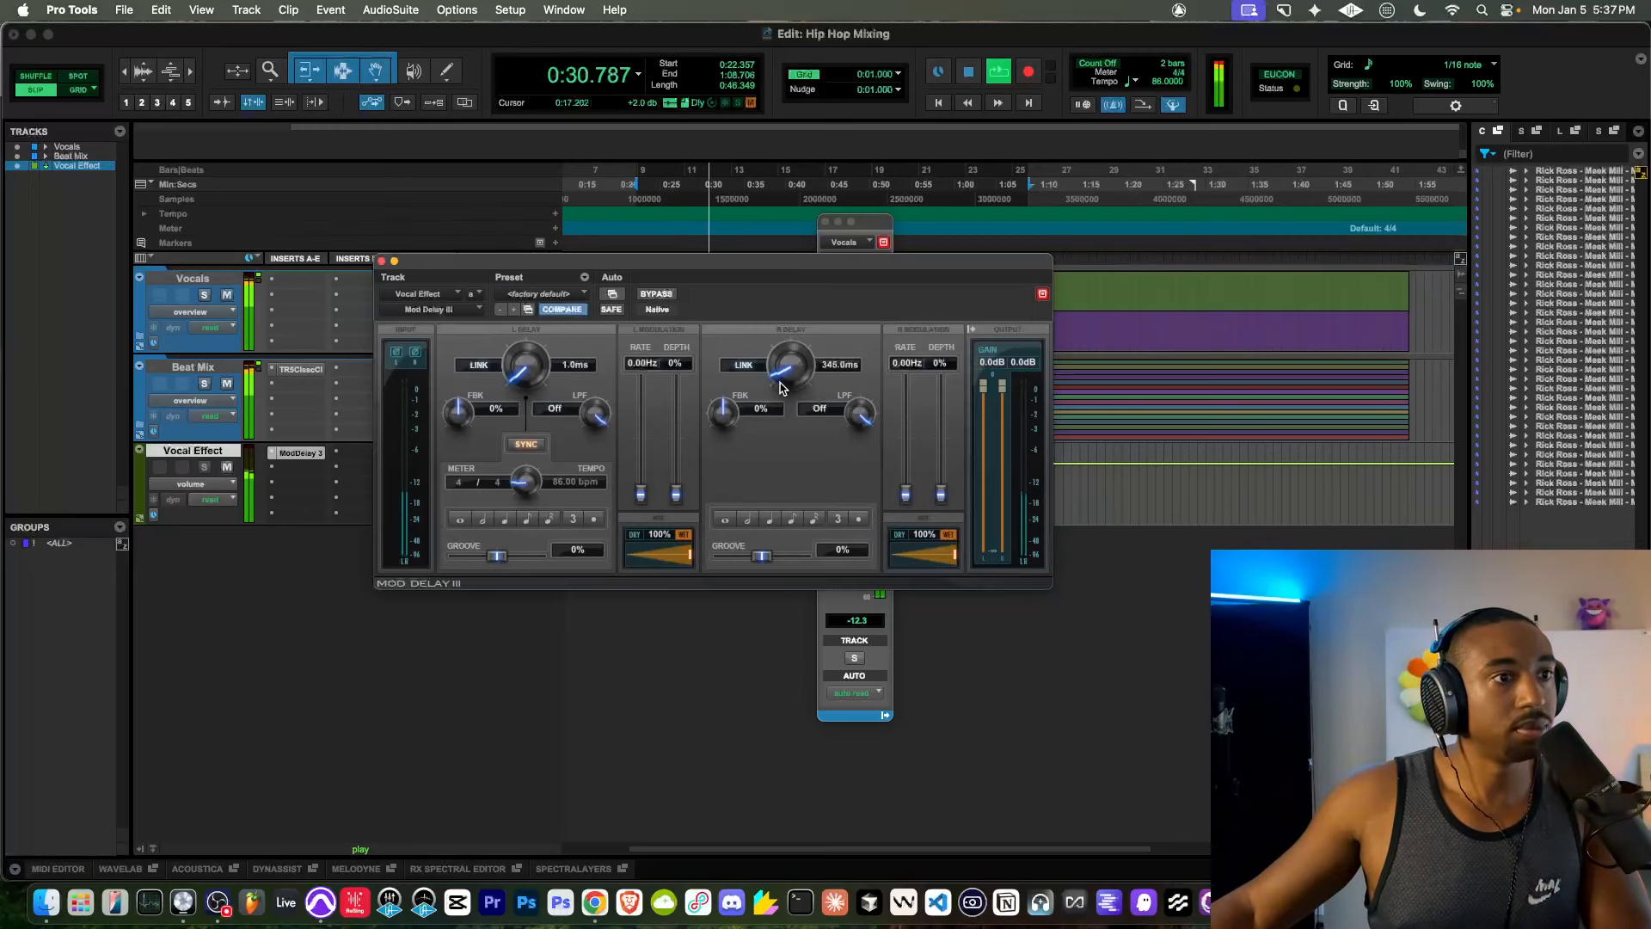
left_click(837, 364)
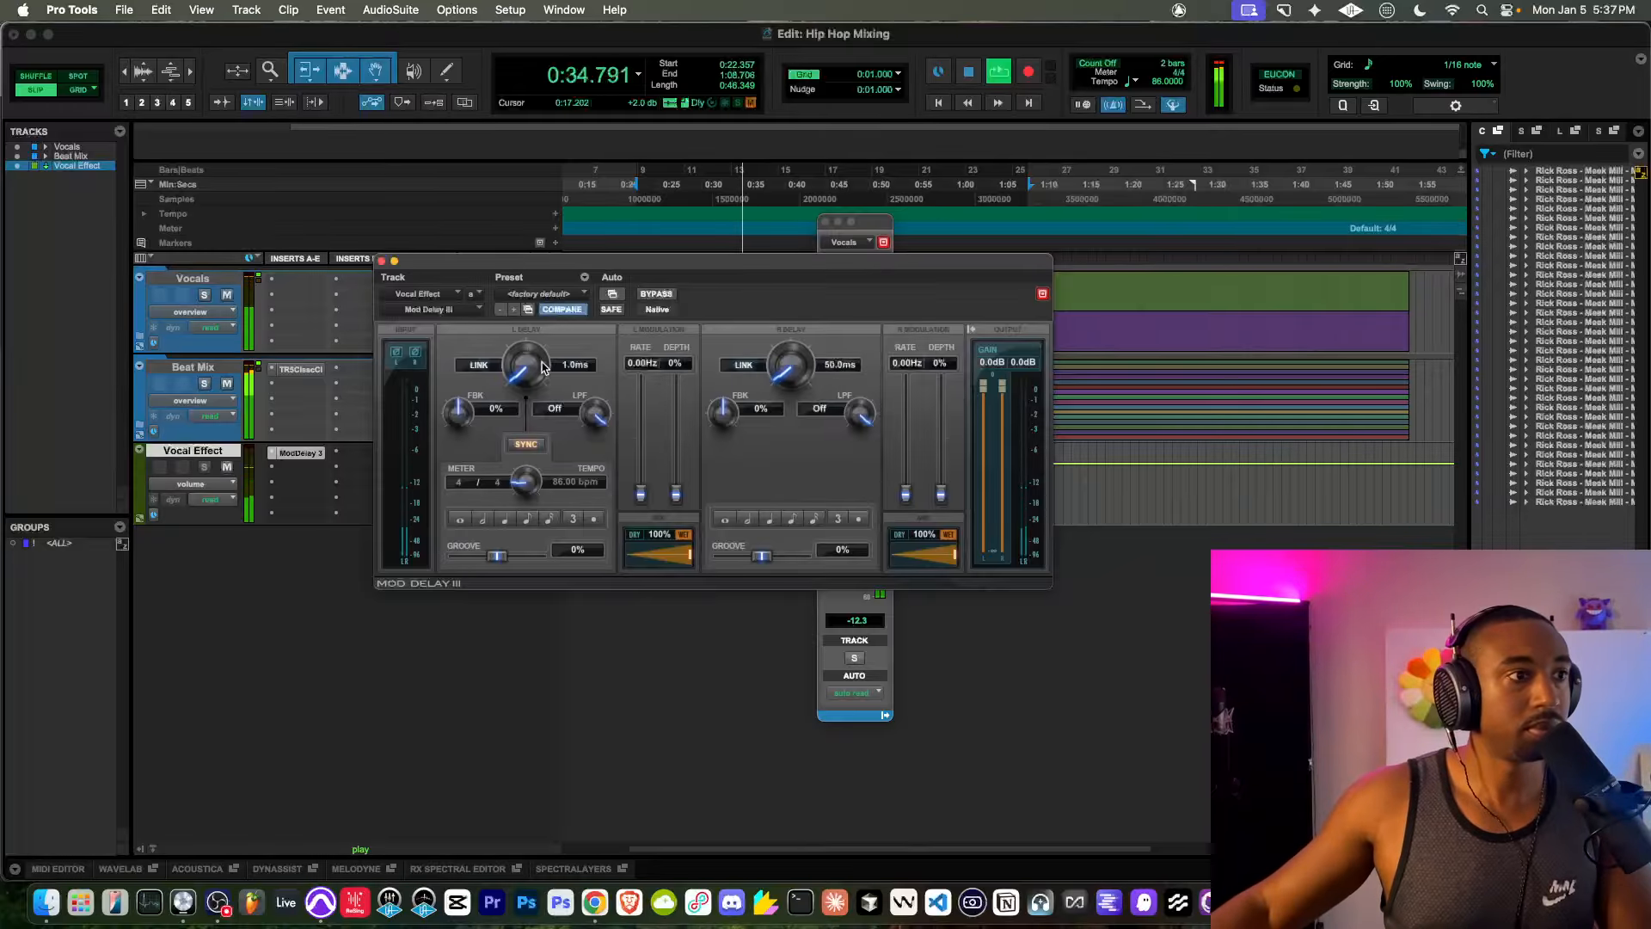
Step: Set the left delay of the Mod Delay III to 45.0 ms
left_click(573, 365)
key("BackSpace")
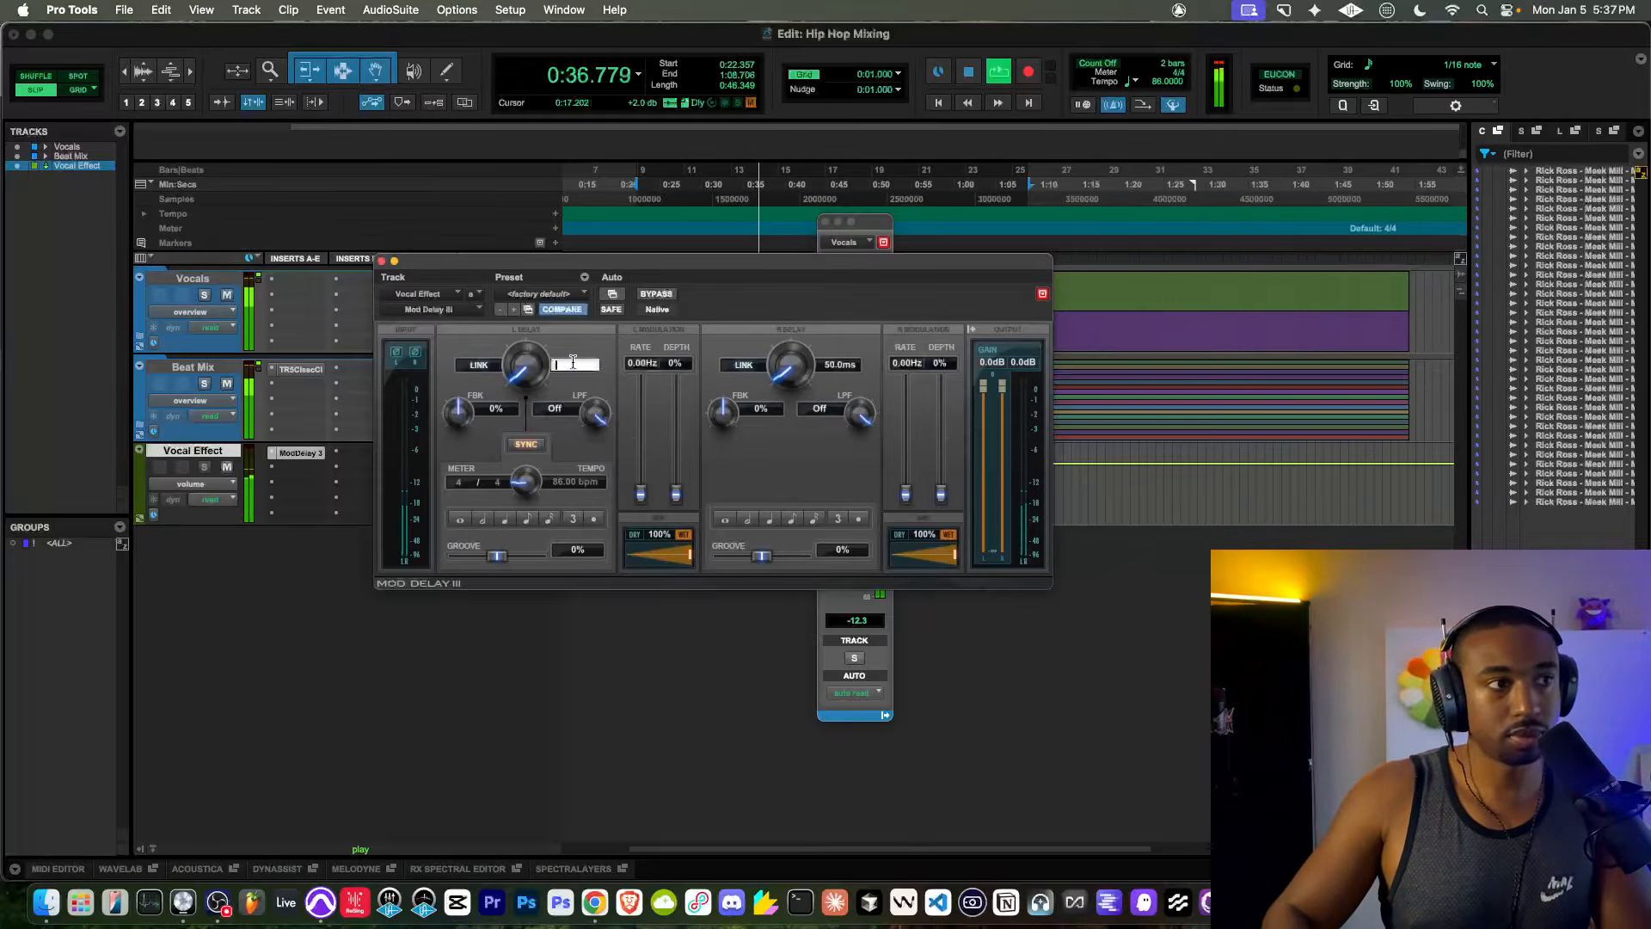
type("45")
key("Return")
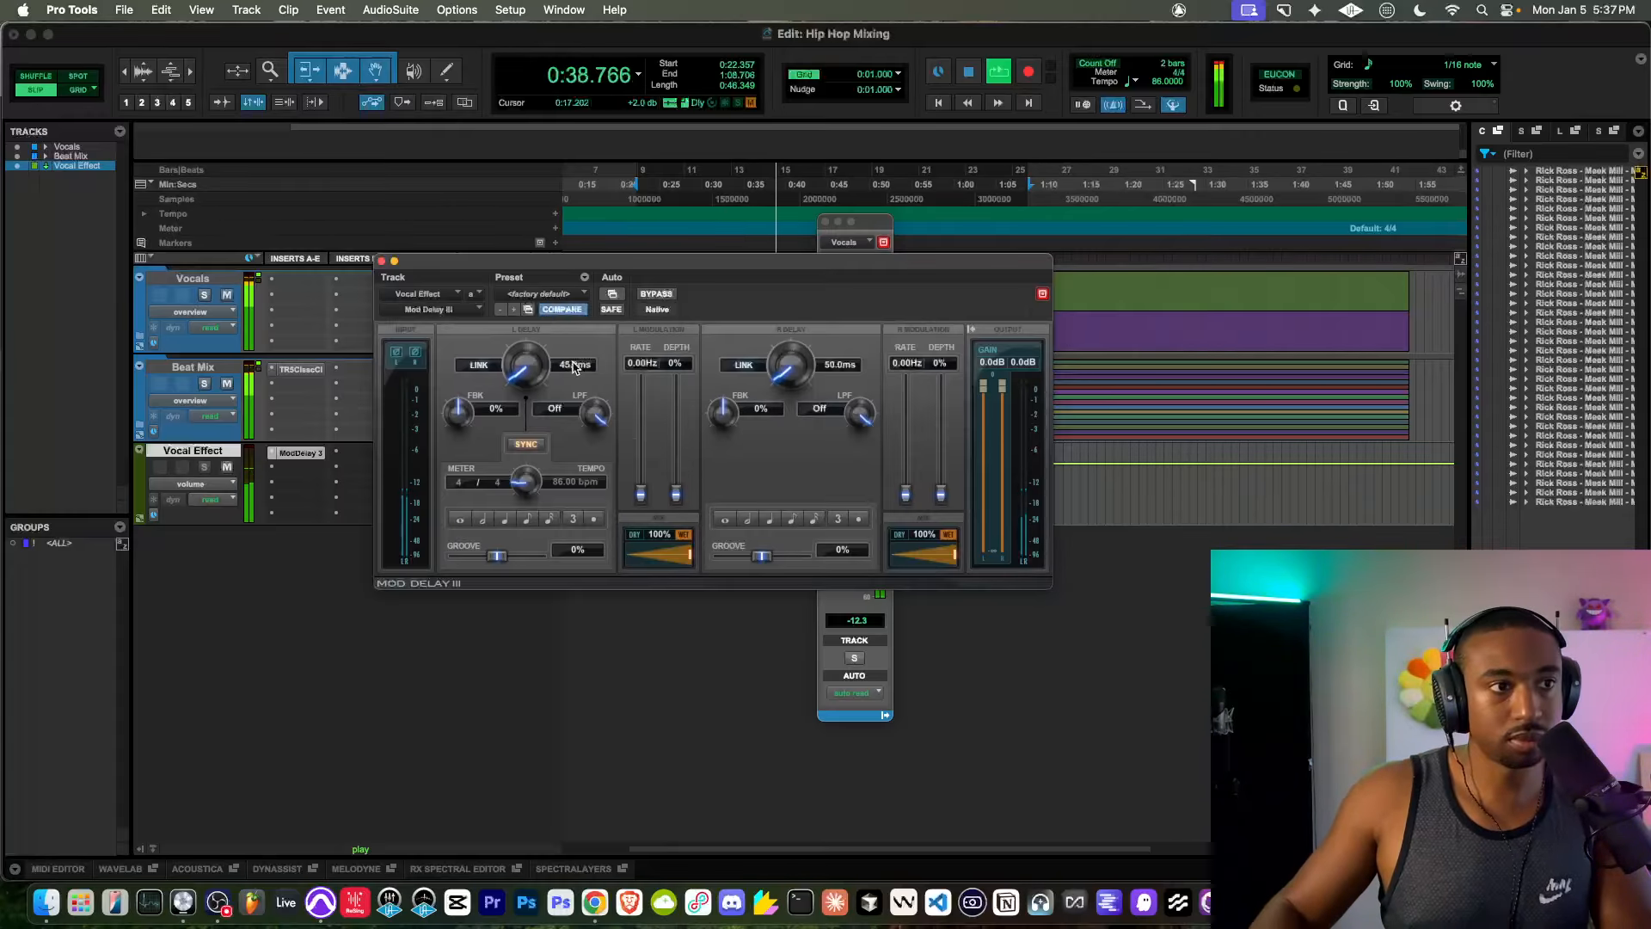
Step: Set the modulation depth to 53% for the left and 37% for the right delay, audition the result and close the plugin window
key("space")
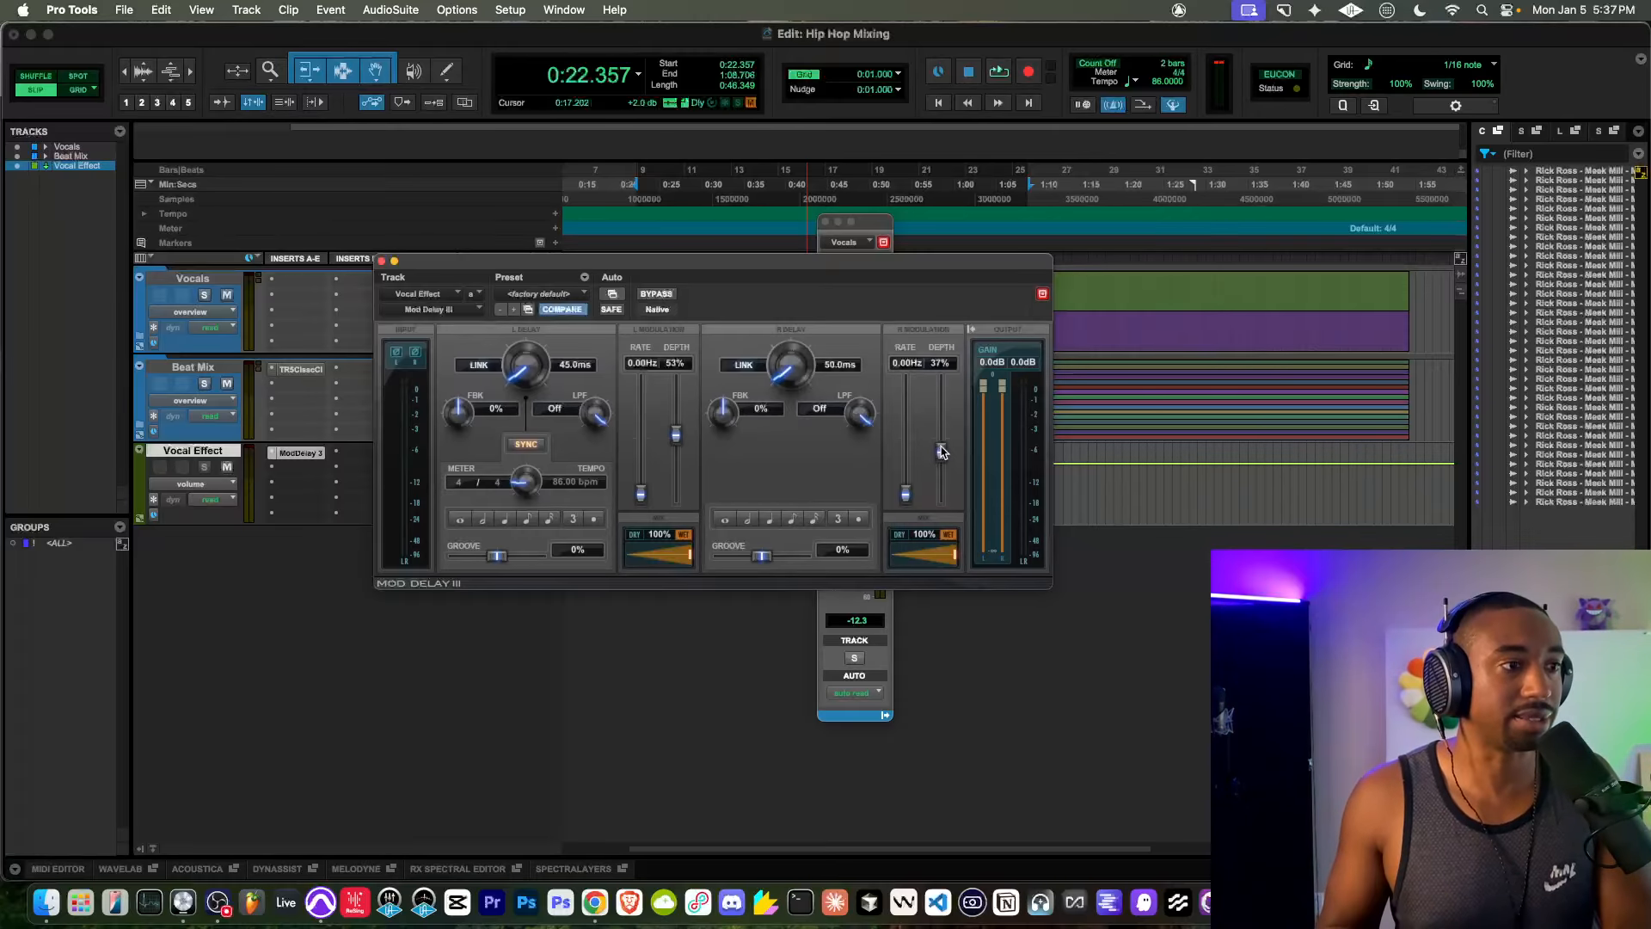
key("space")
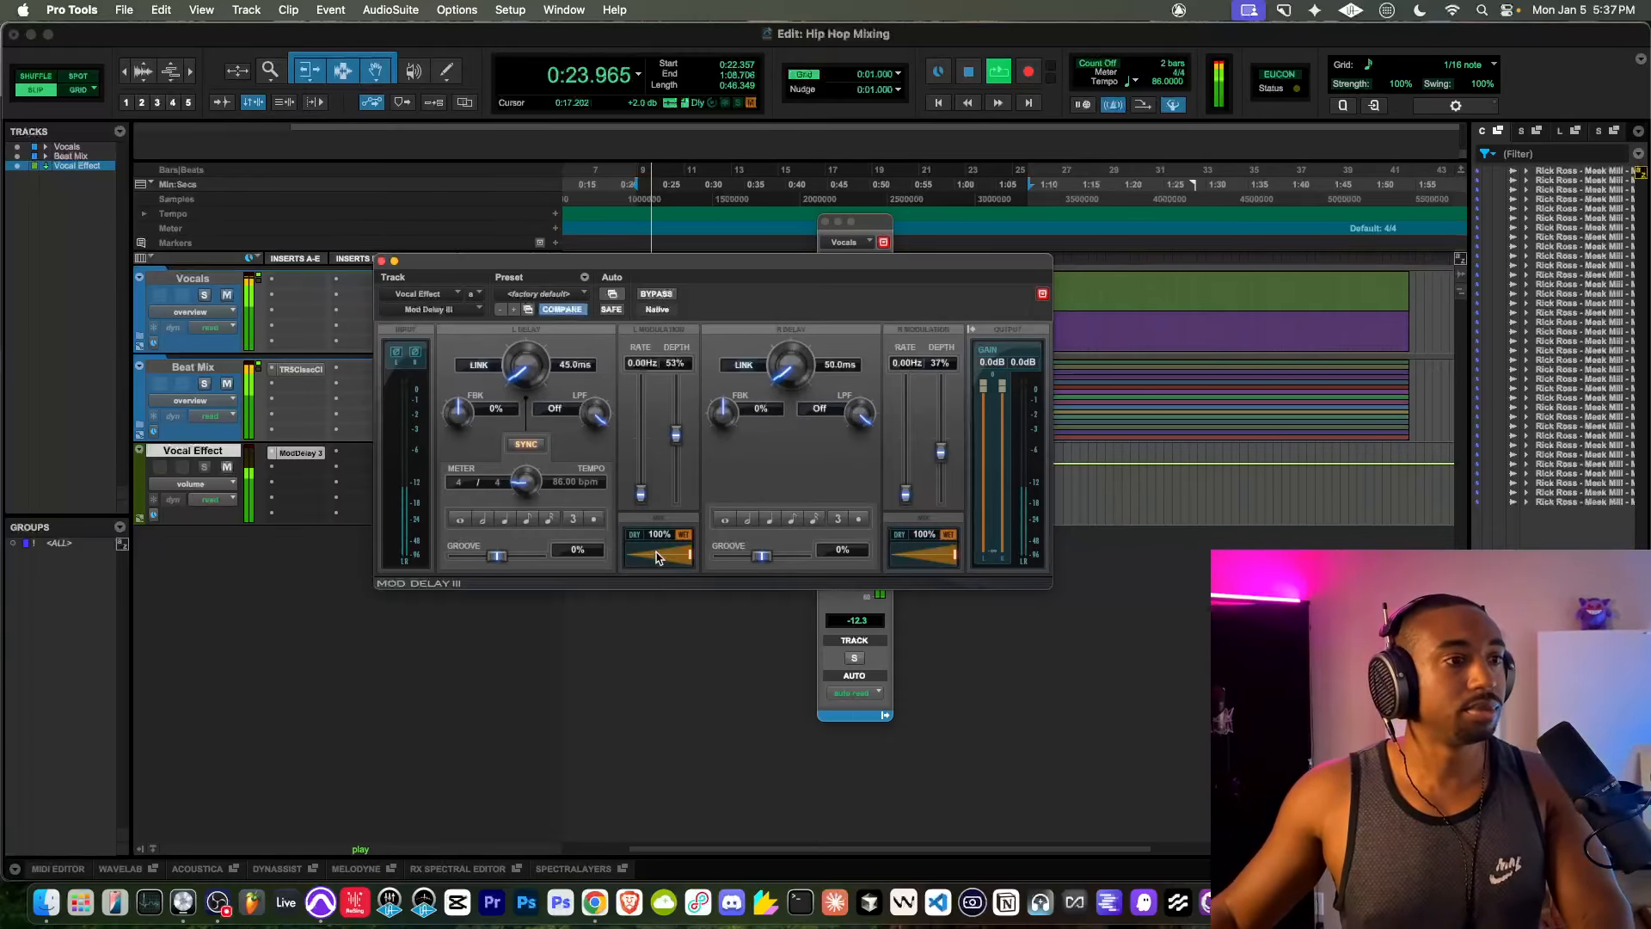
key("space")
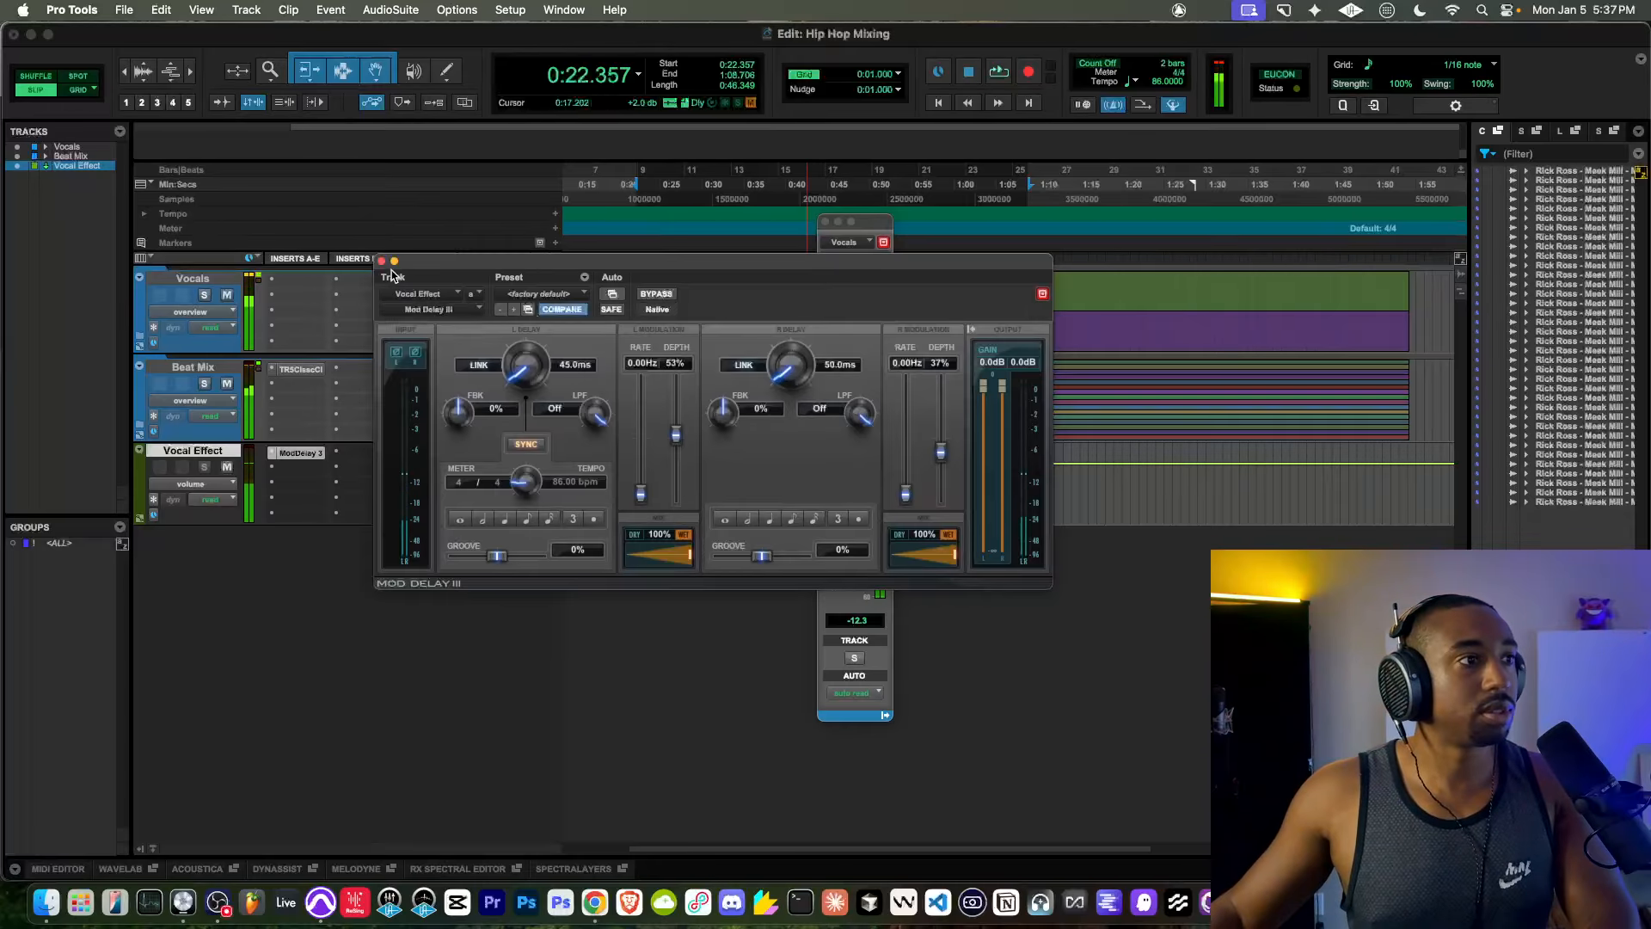
left_click(381, 260)
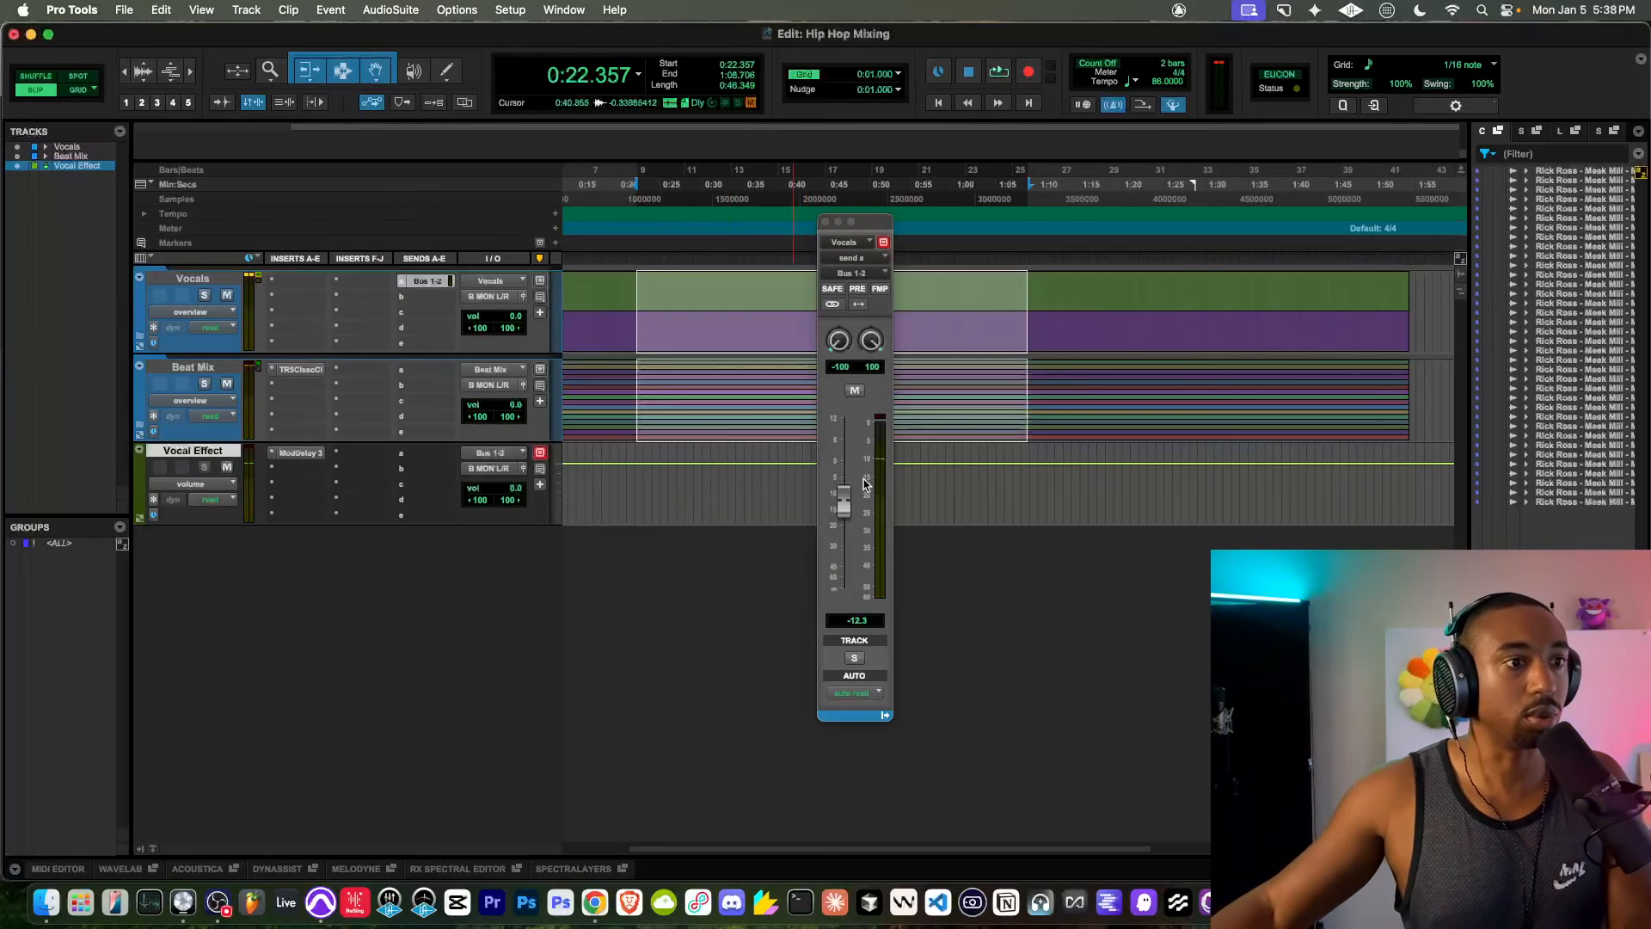
Step: During playback, try the Vocals send to Bus 1-2 at -0.1 dB, settle it at -14.0 dB and close its window
key("space")
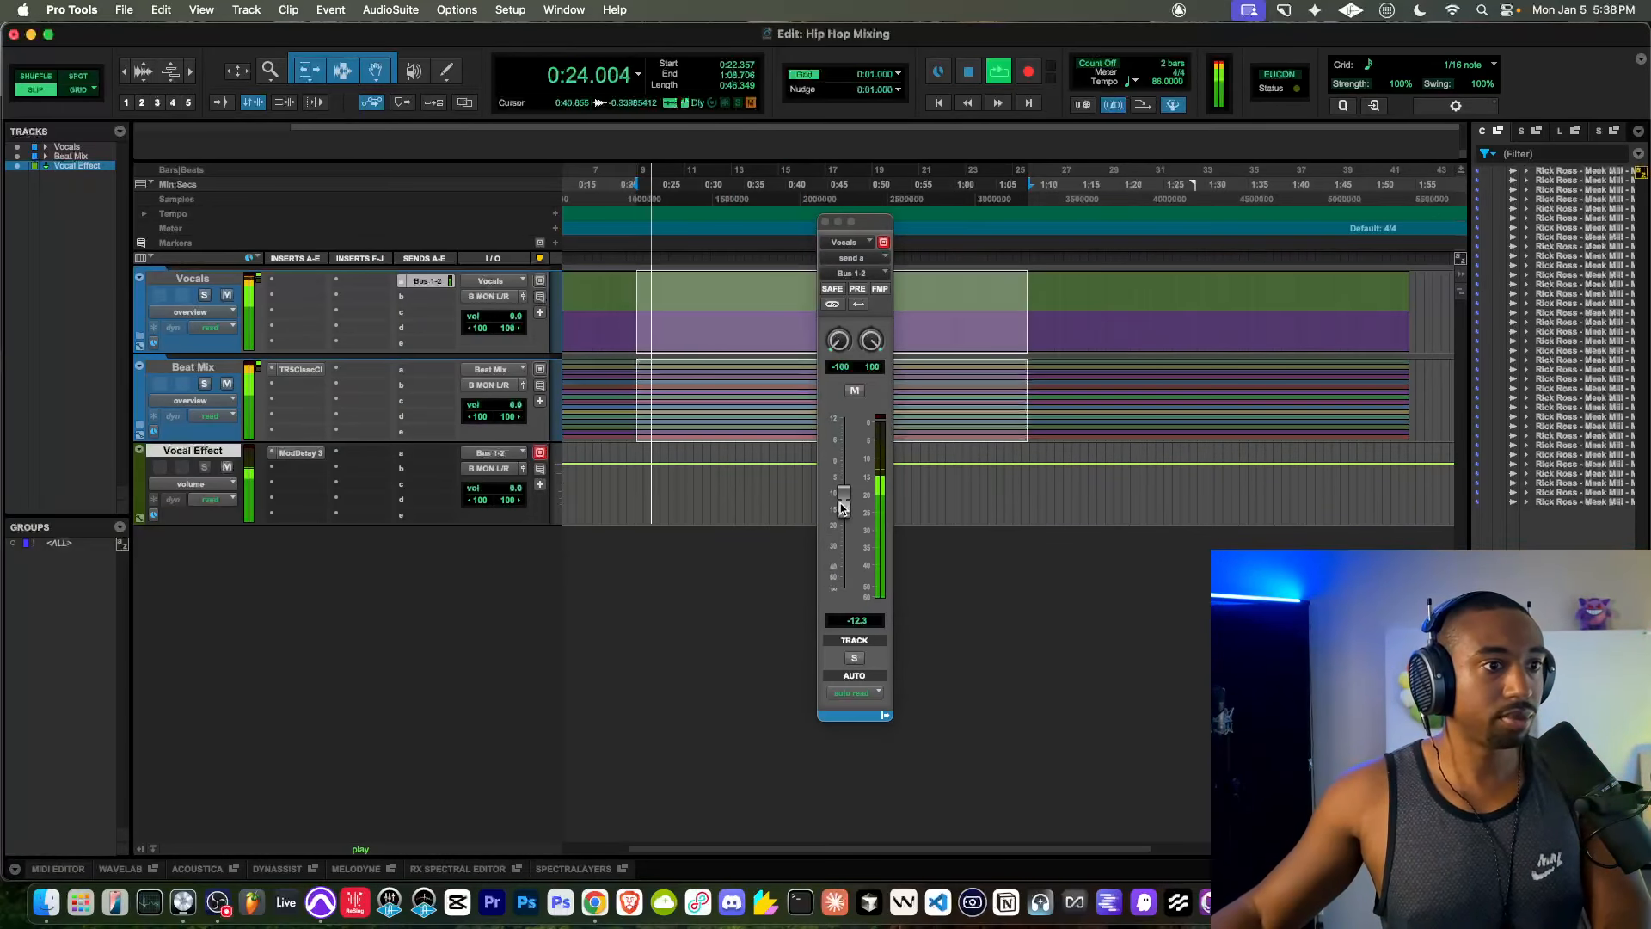
left_click_drag(843, 507, 845, 466)
key("space")
key("space")
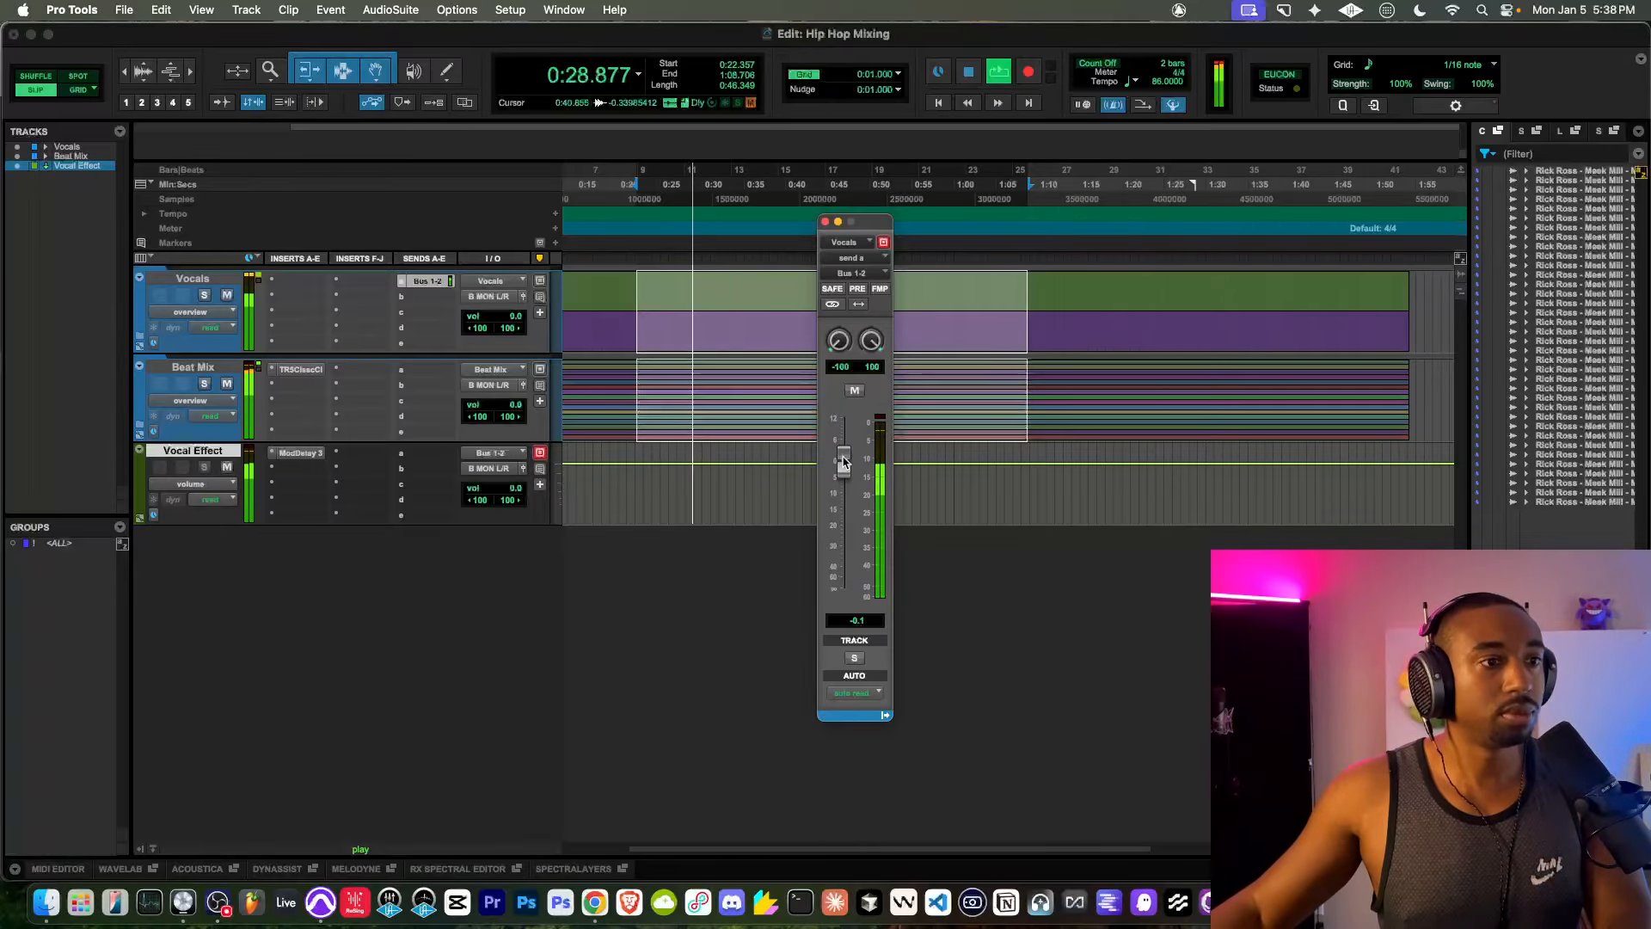
left_click_drag(845, 465, 841, 505)
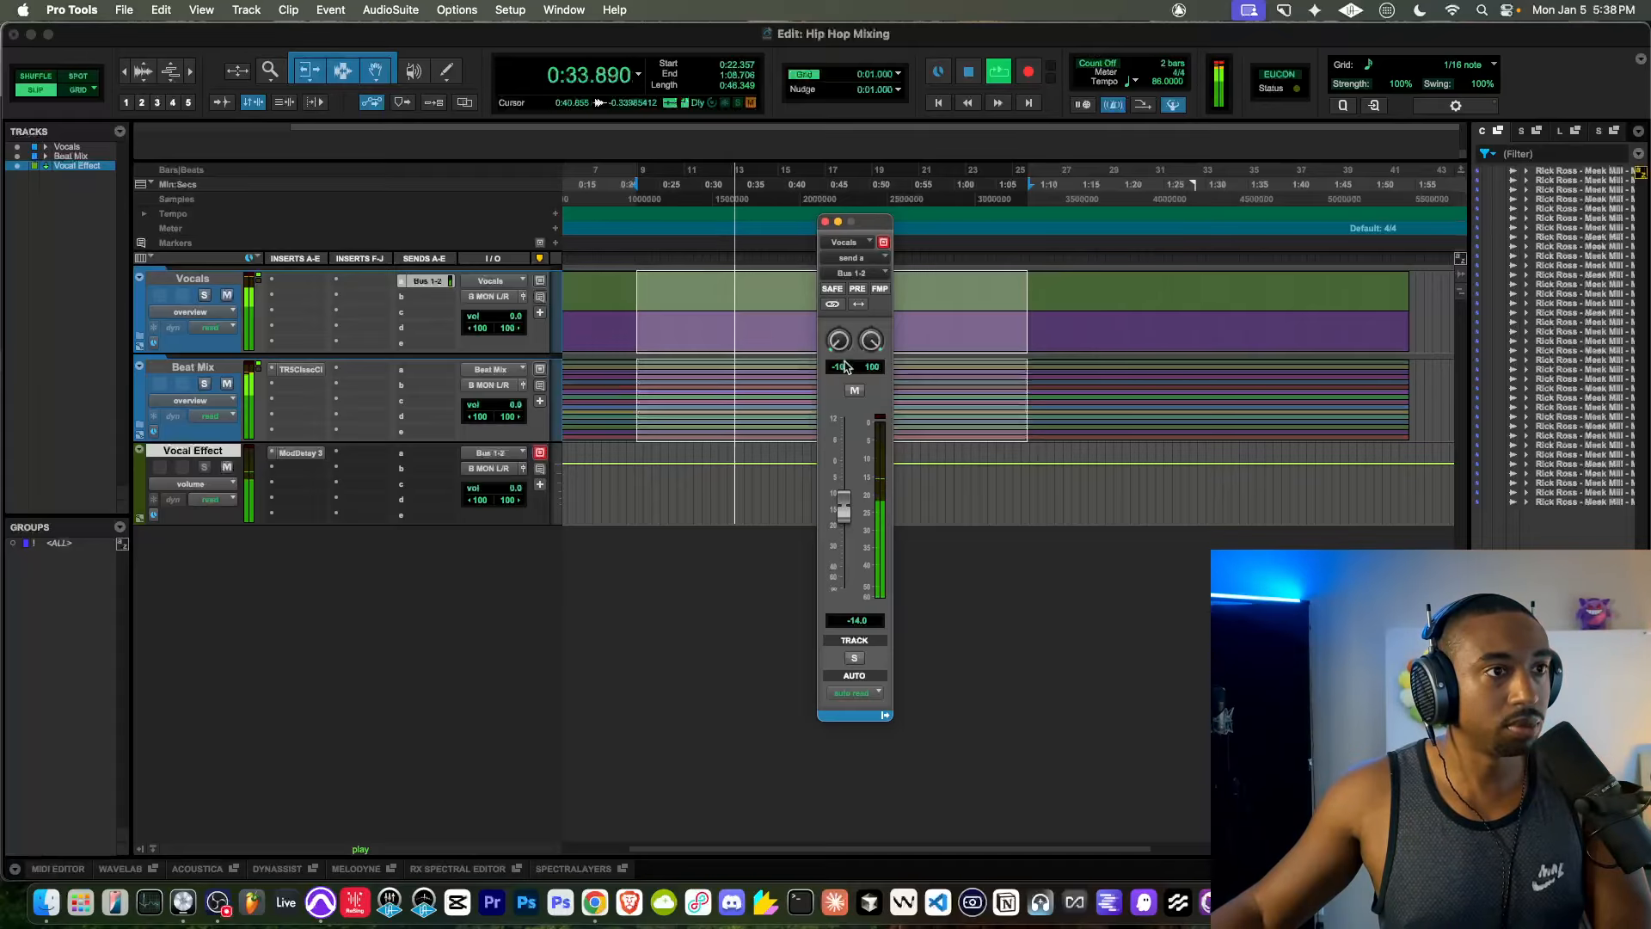
left_click(825, 222)
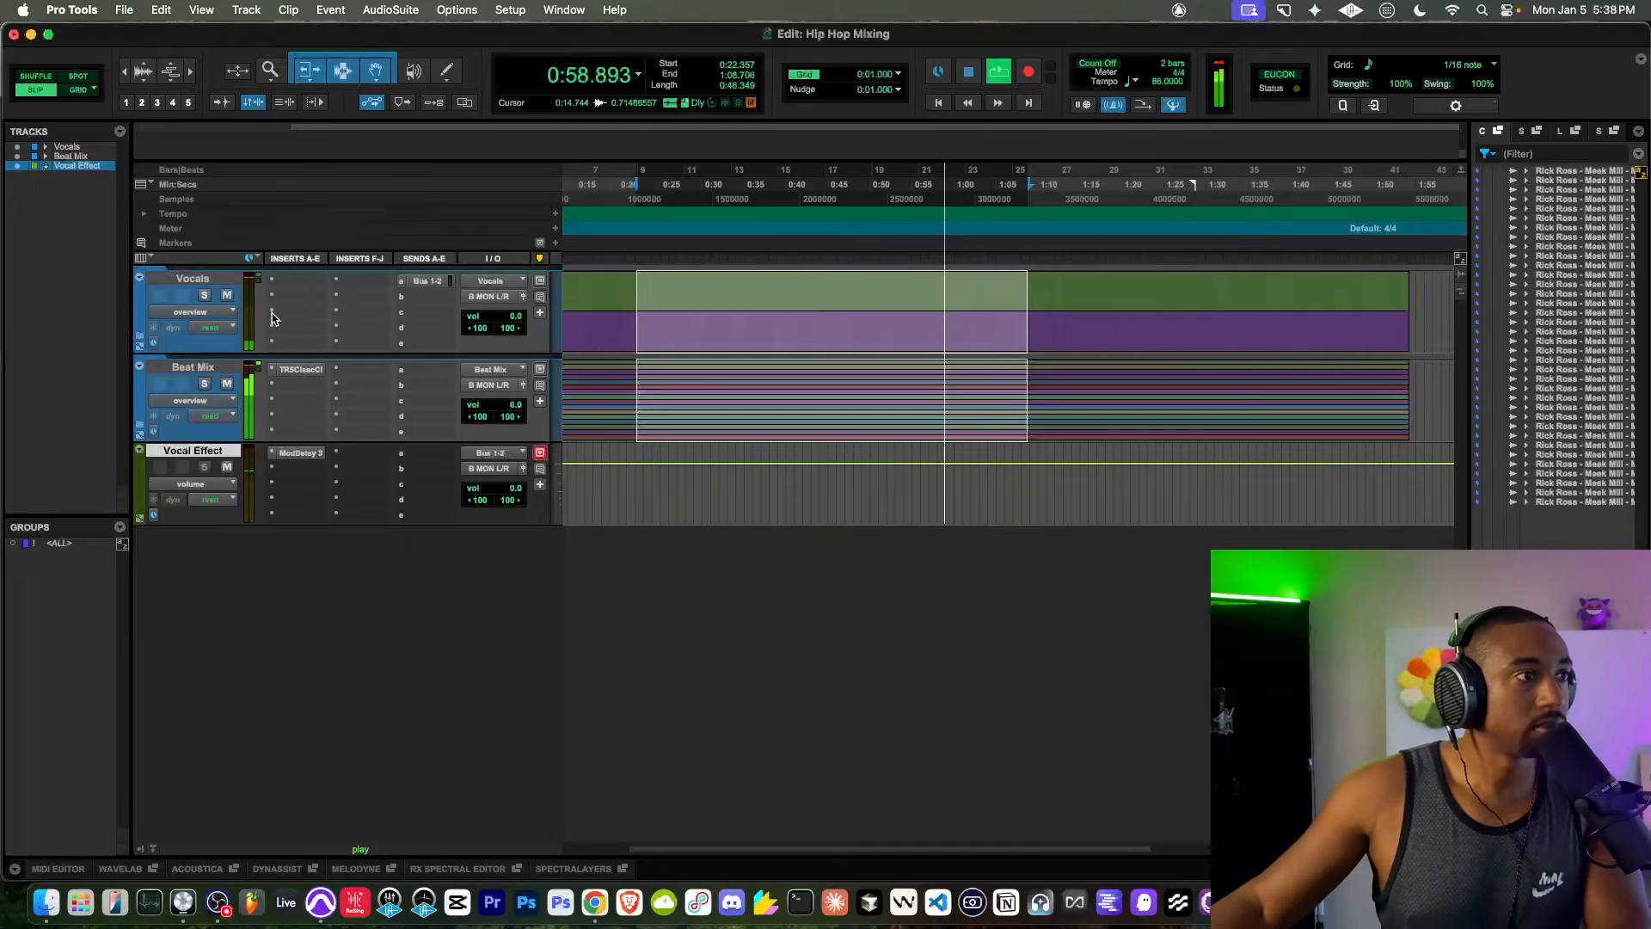
key("space")
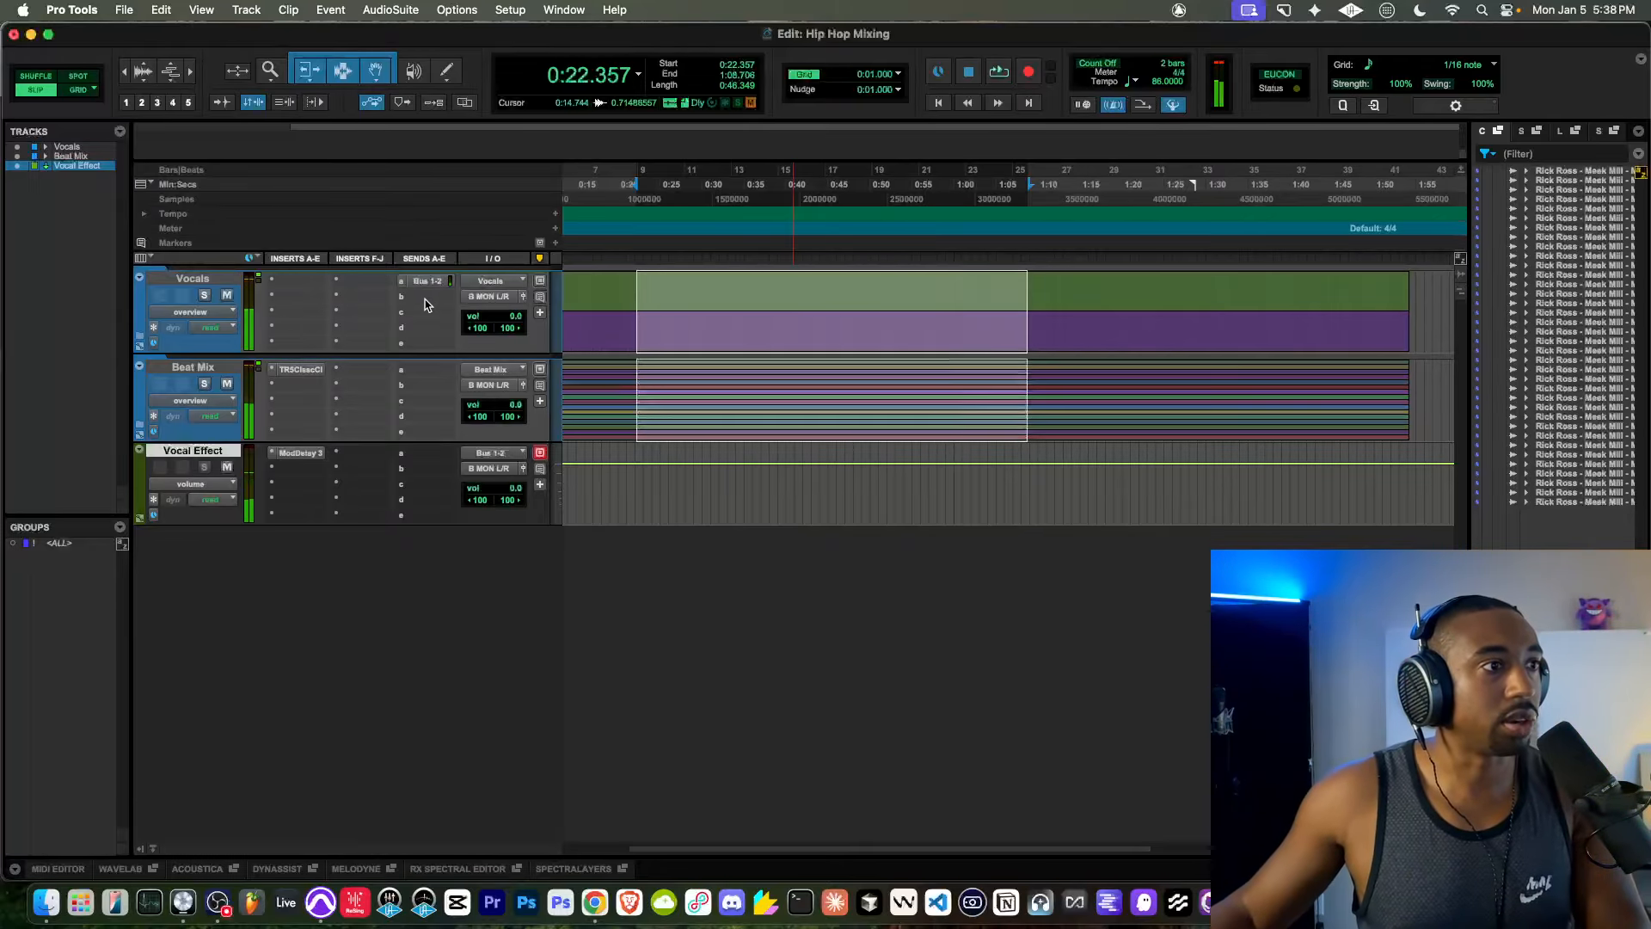
Step: Add a stereo send to Bus 3-4 in the Vocals folder's send slot b
left_click(425, 301)
mouse_move(481, 312)
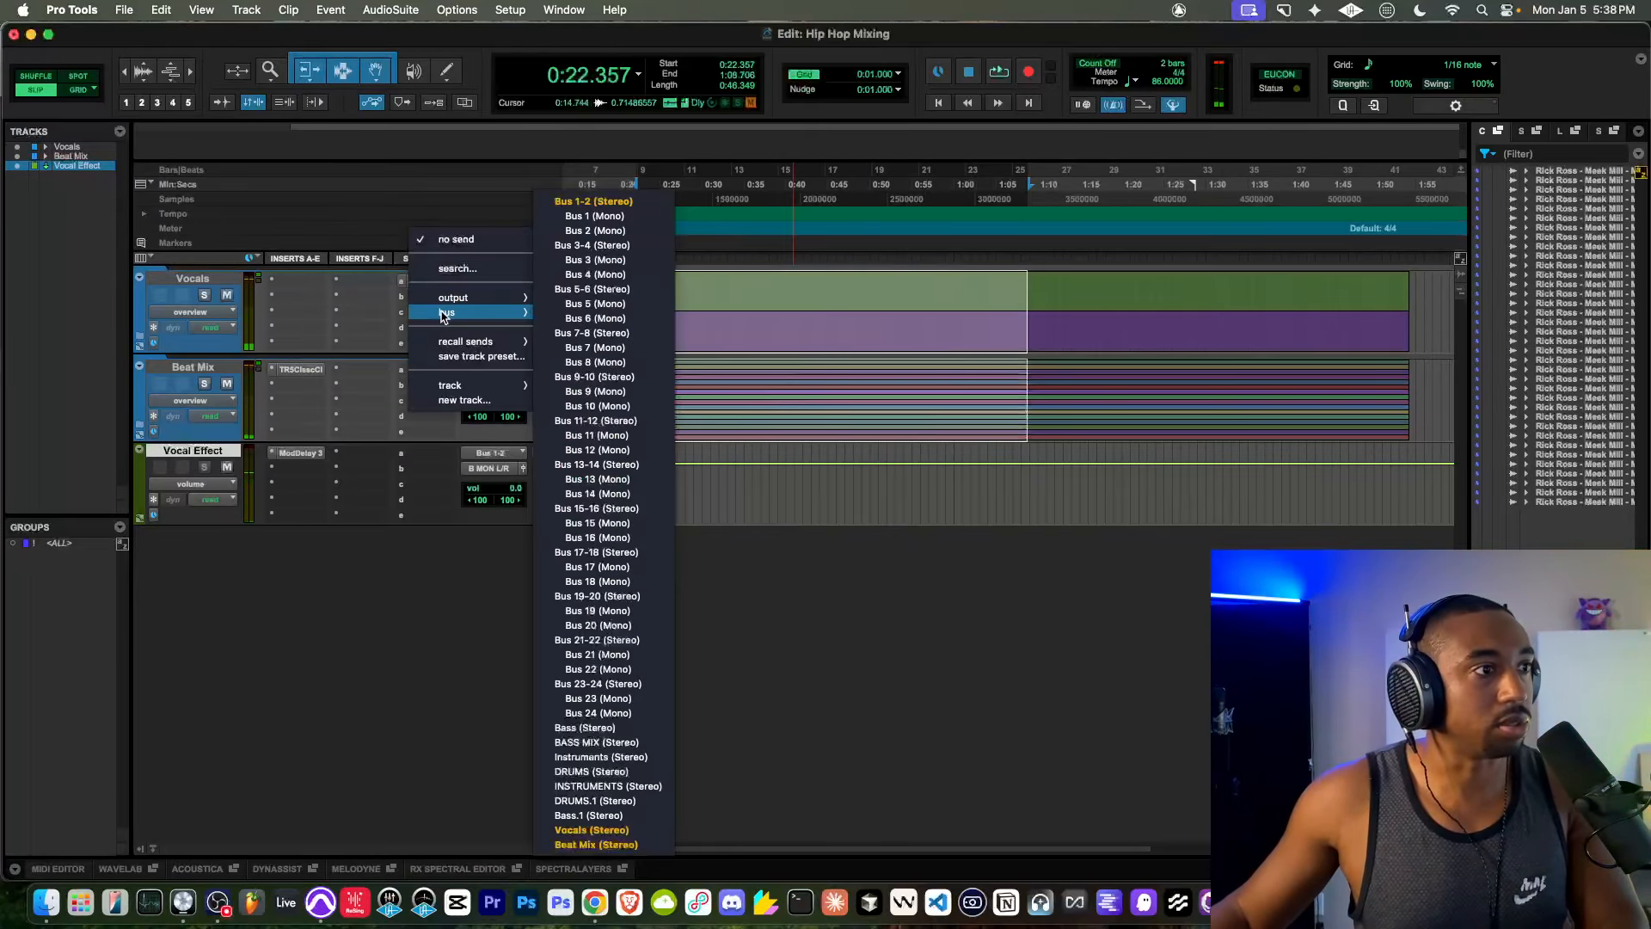
left_click(606, 244)
left_click(254, 557)
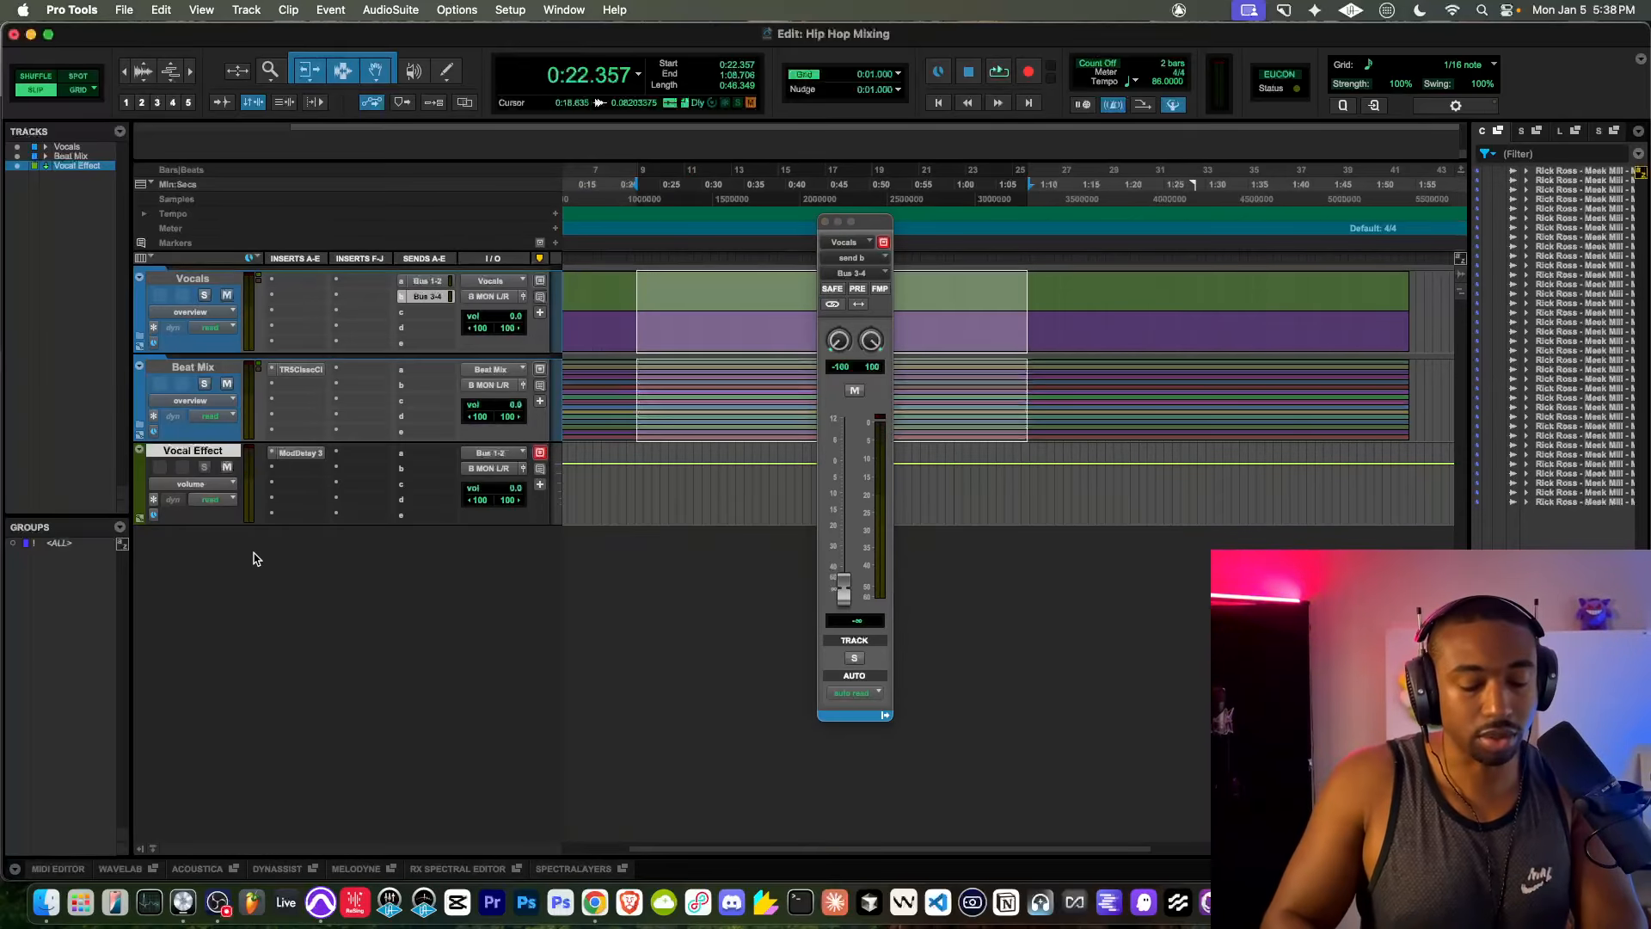
Step: Create one stereo Aux Input track named Reverb
key("super+shift+n")
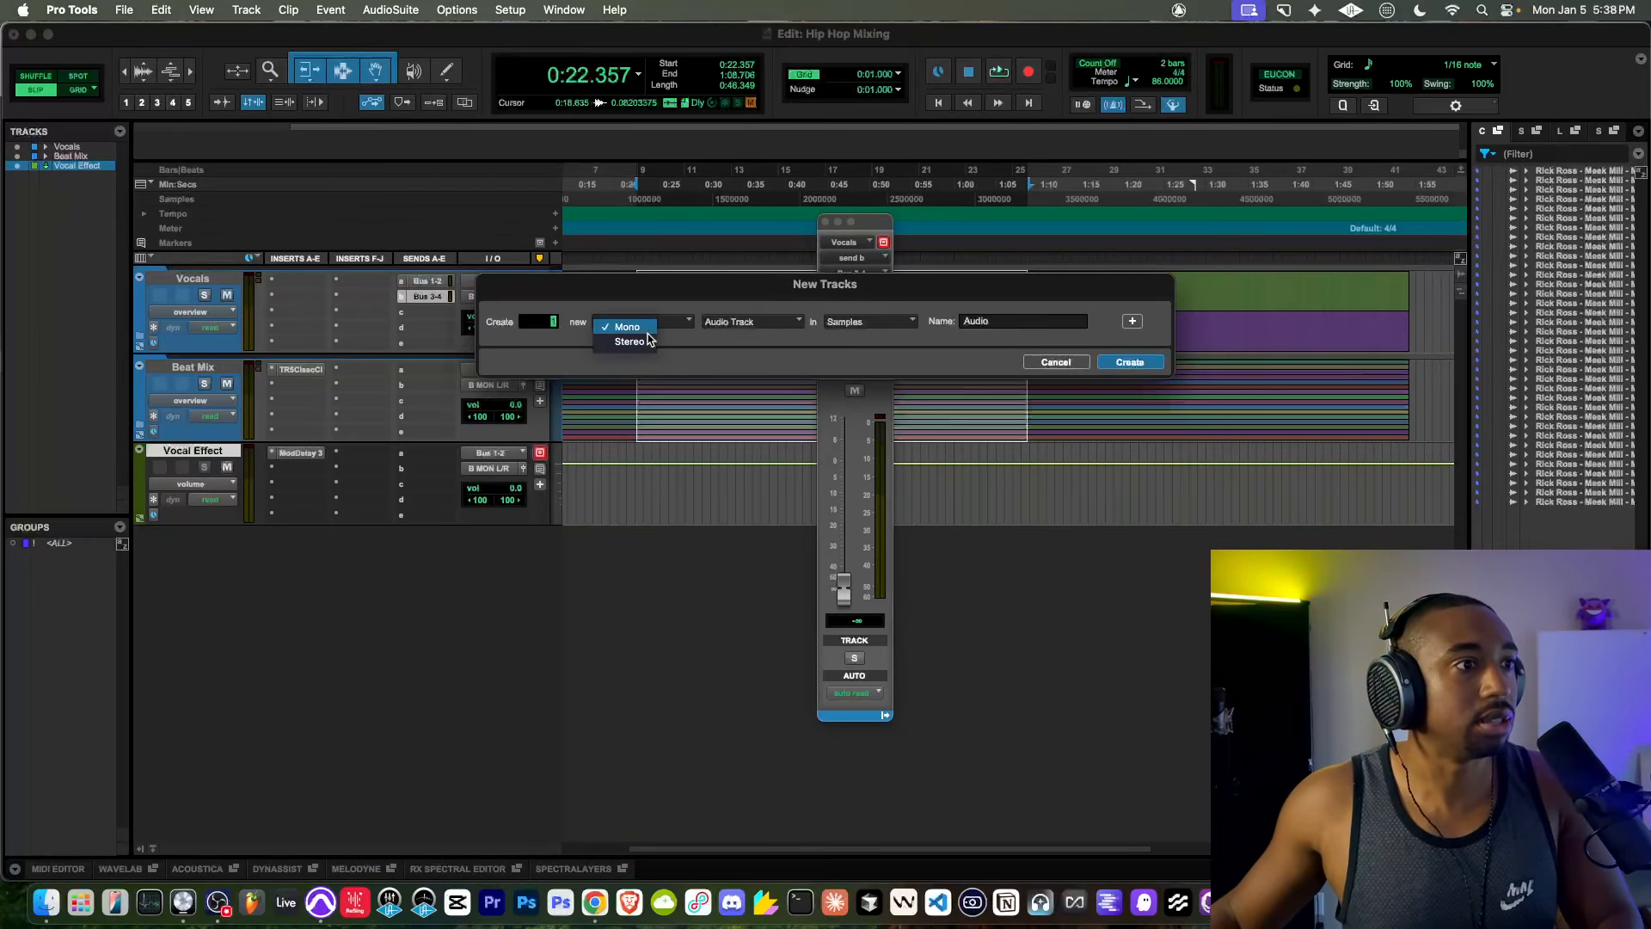
left_click(637, 341)
left_click(739, 324)
left_click(751, 337)
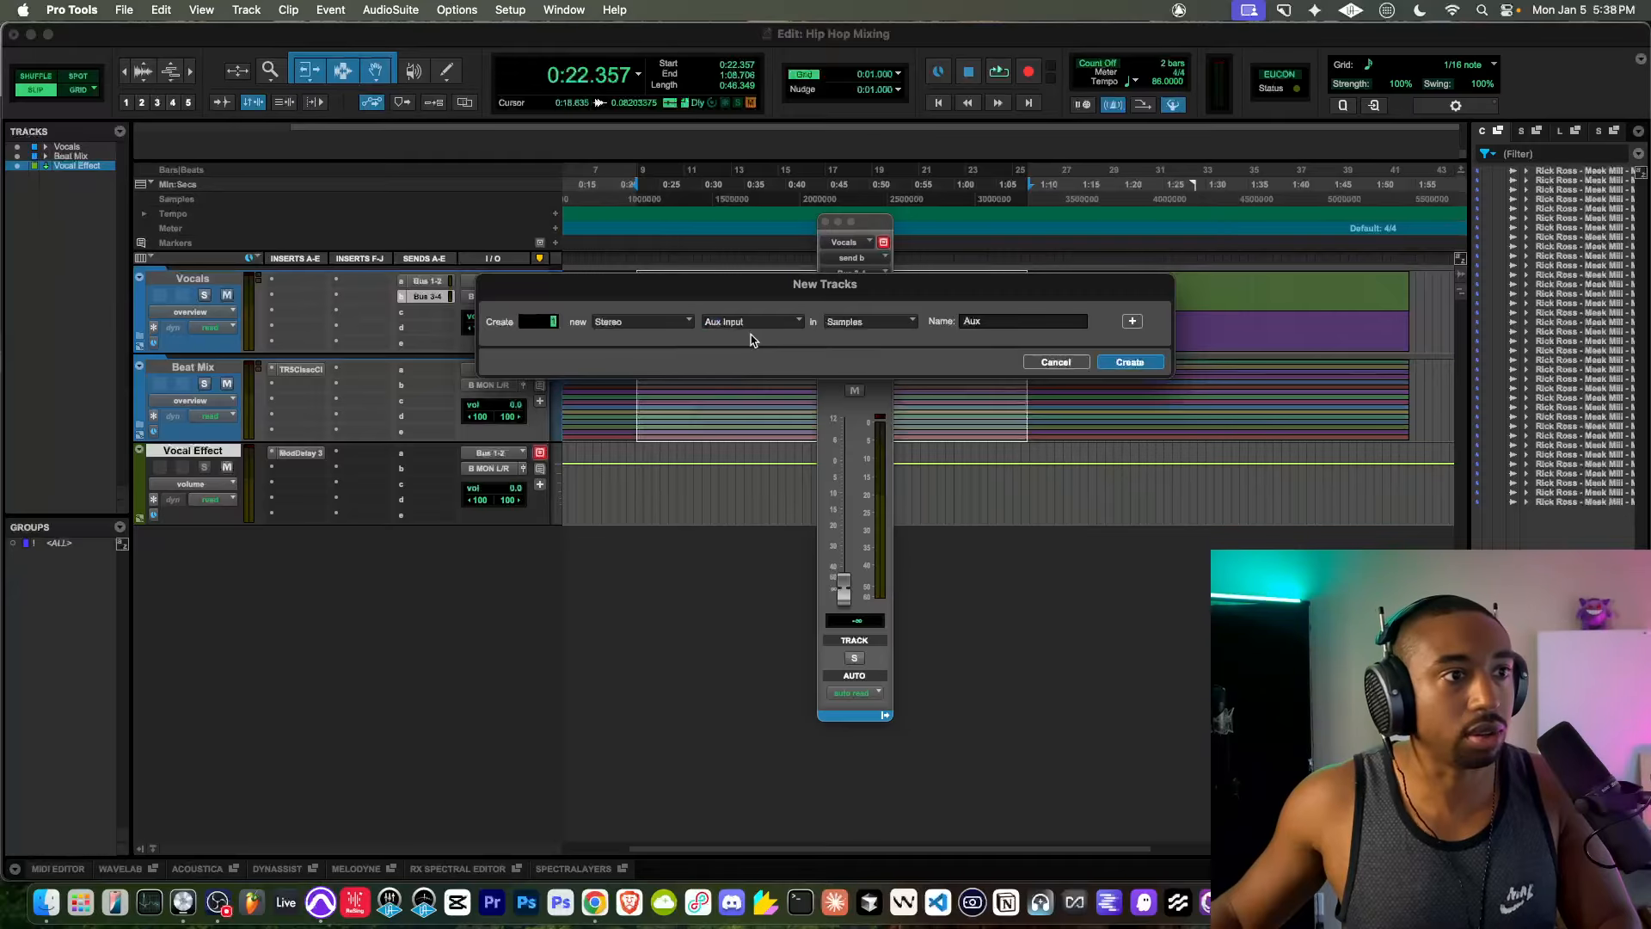
double_click(1001, 319)
type("Reverb")
key("Return")
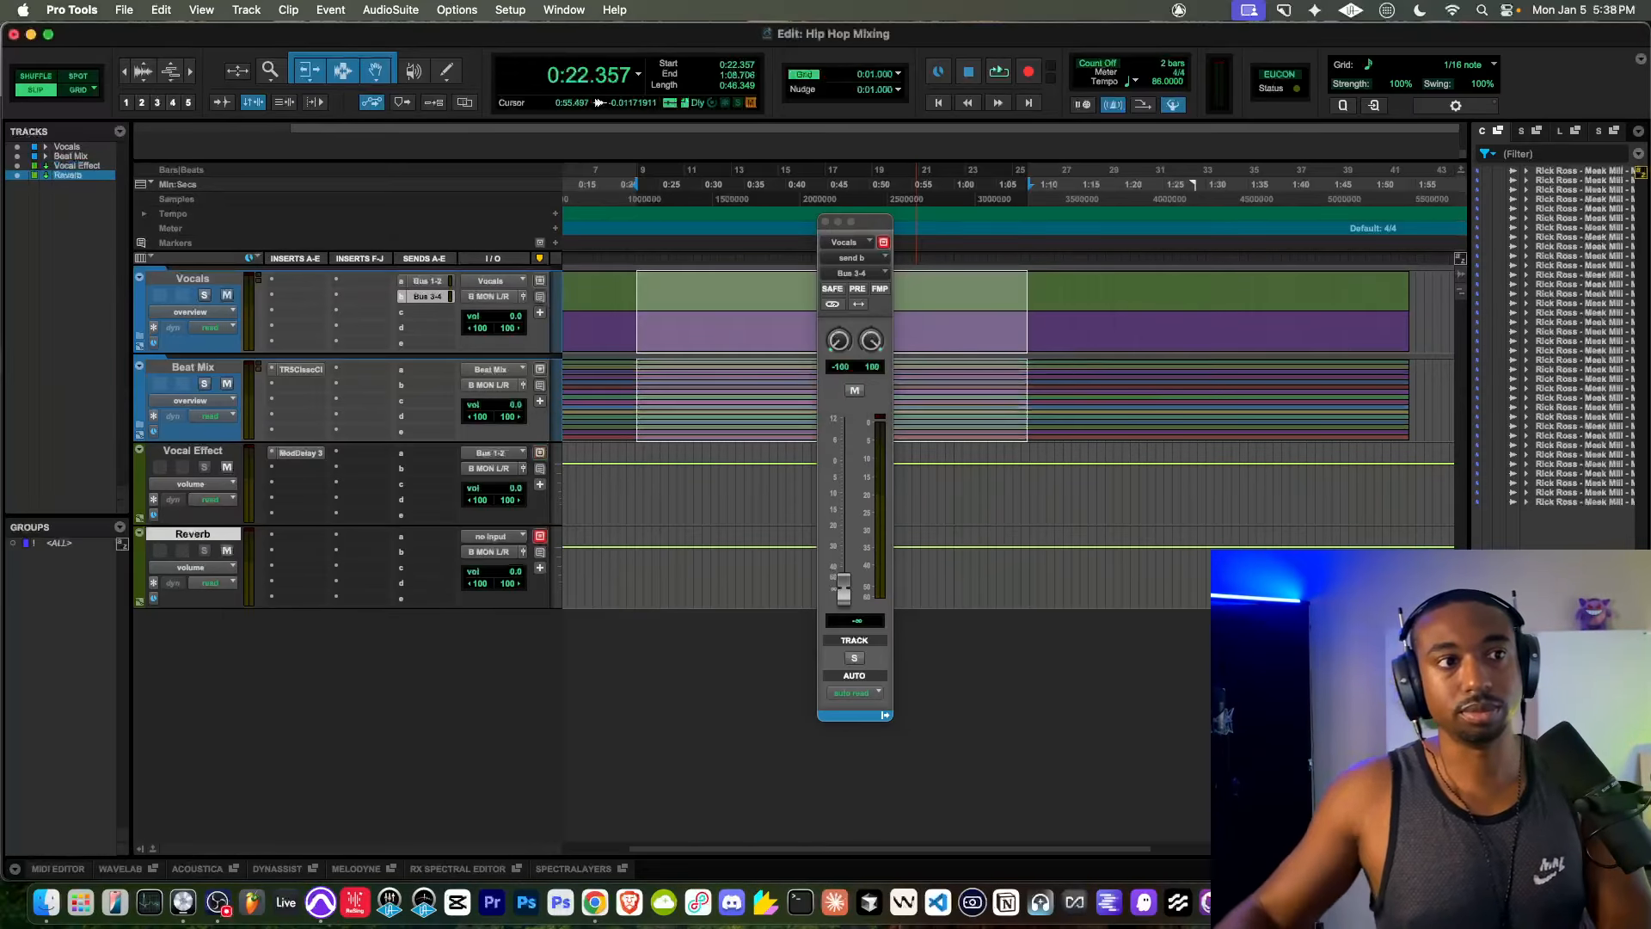
Step: Insert a D-Verb in the Reverb track's first insert slot and play the selection briefly
left_click(307, 539)
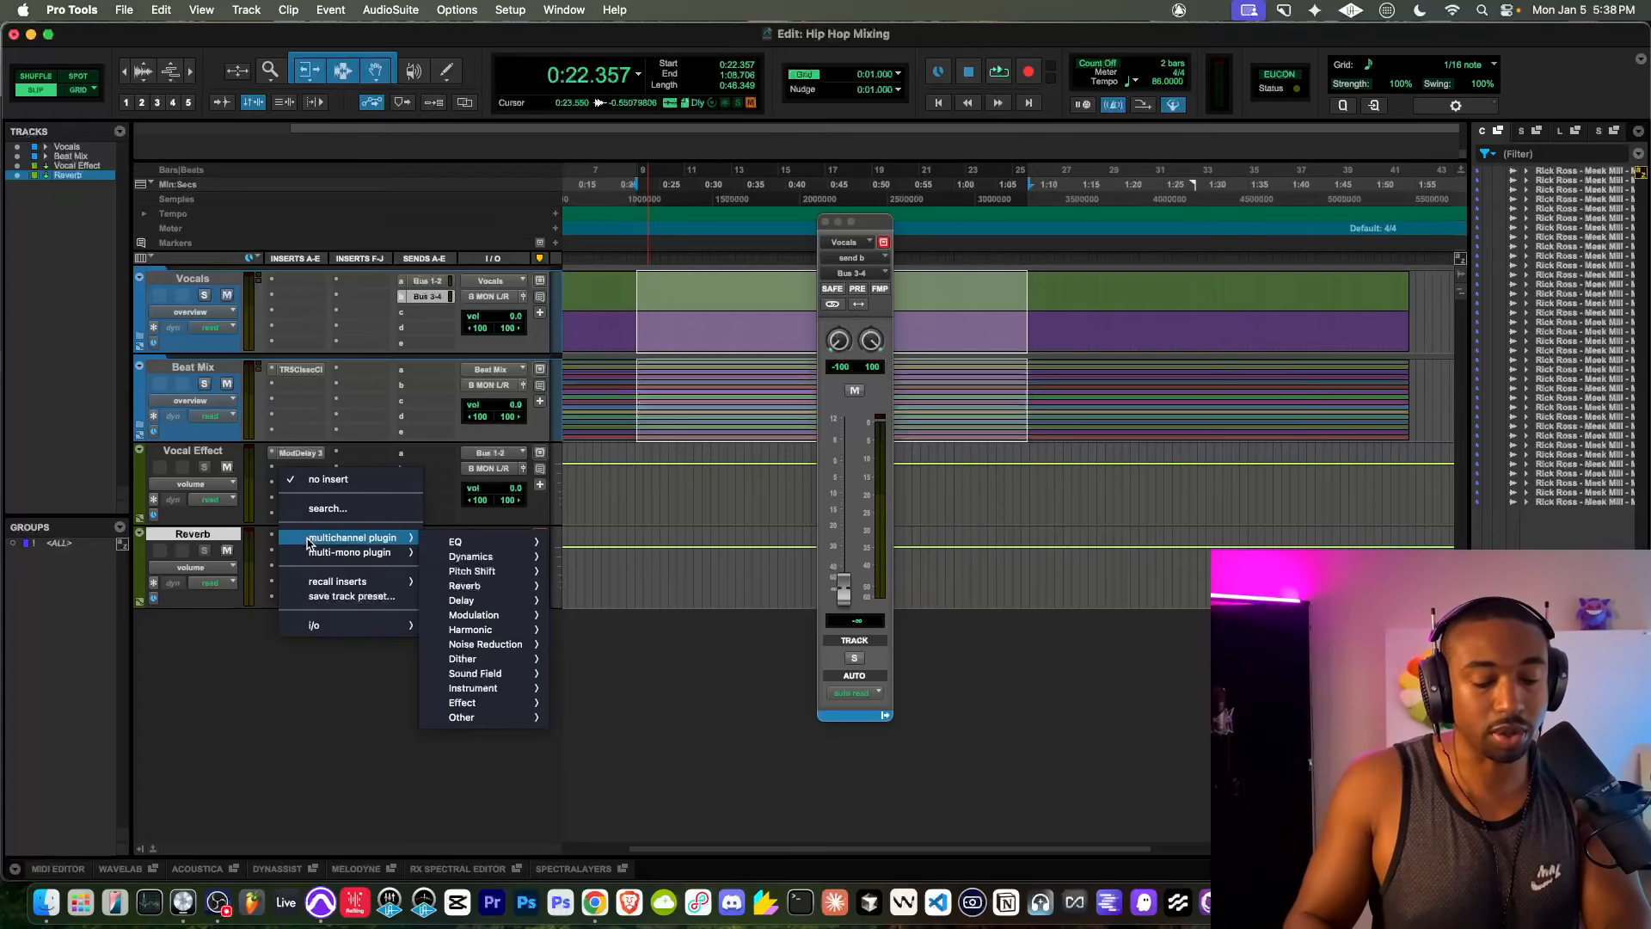
type("d")
left_click(392, 556)
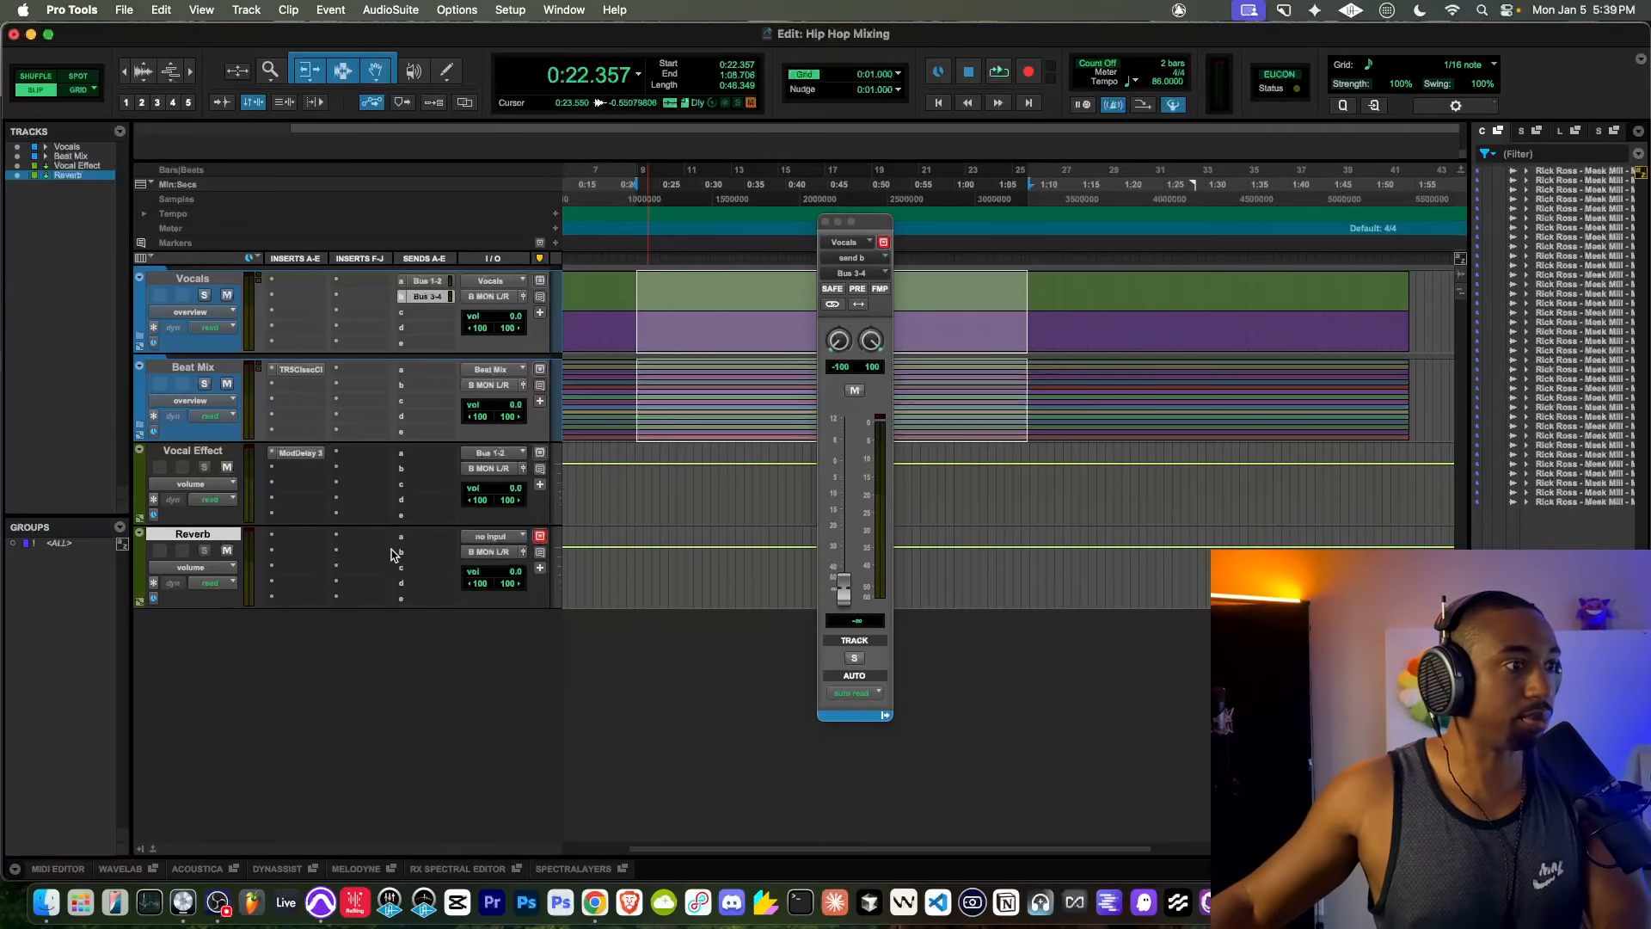
key("space")
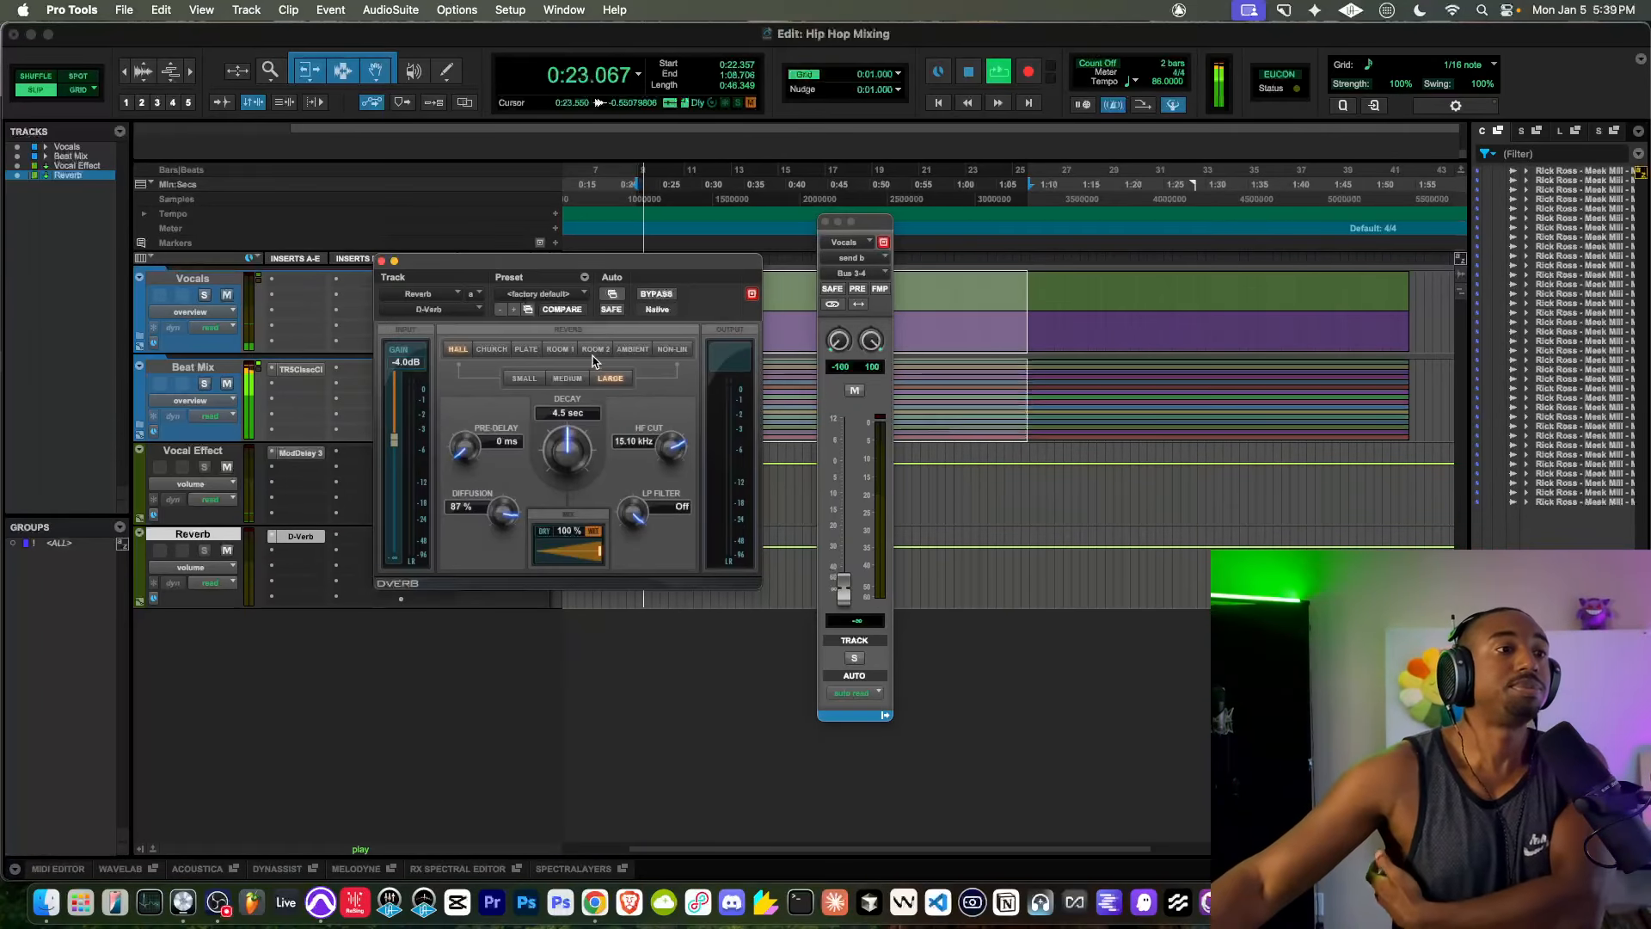
key("space")
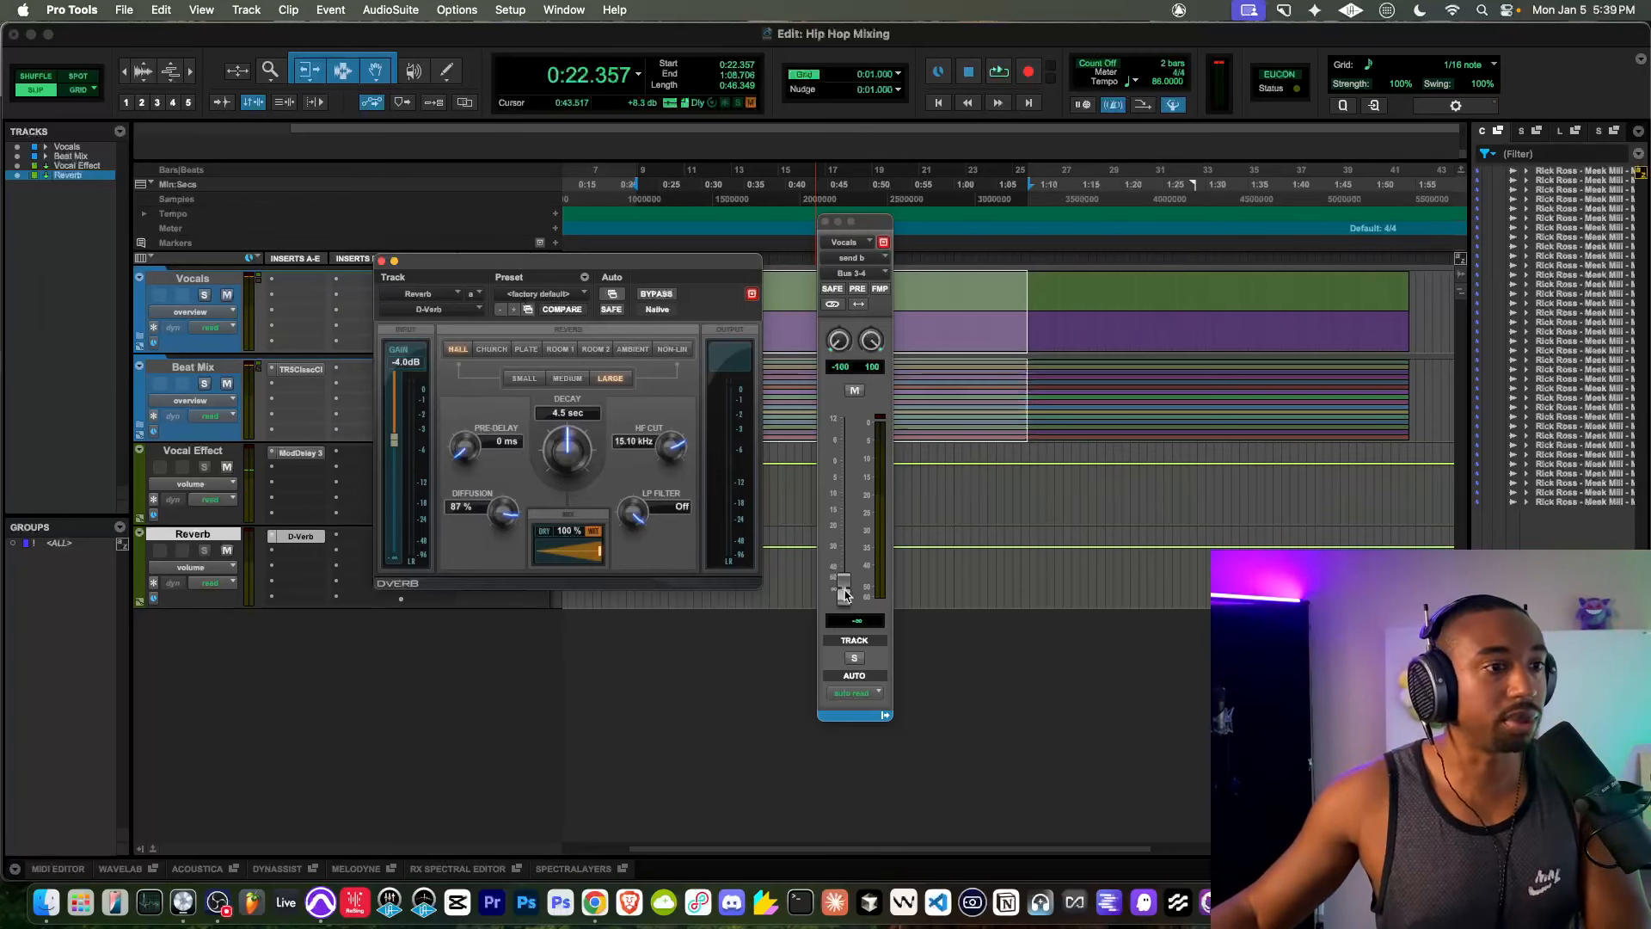
Step: Raise the Vocals folder's send to Bus 3-4 to +0.7 dB while replaying the selection
key("space")
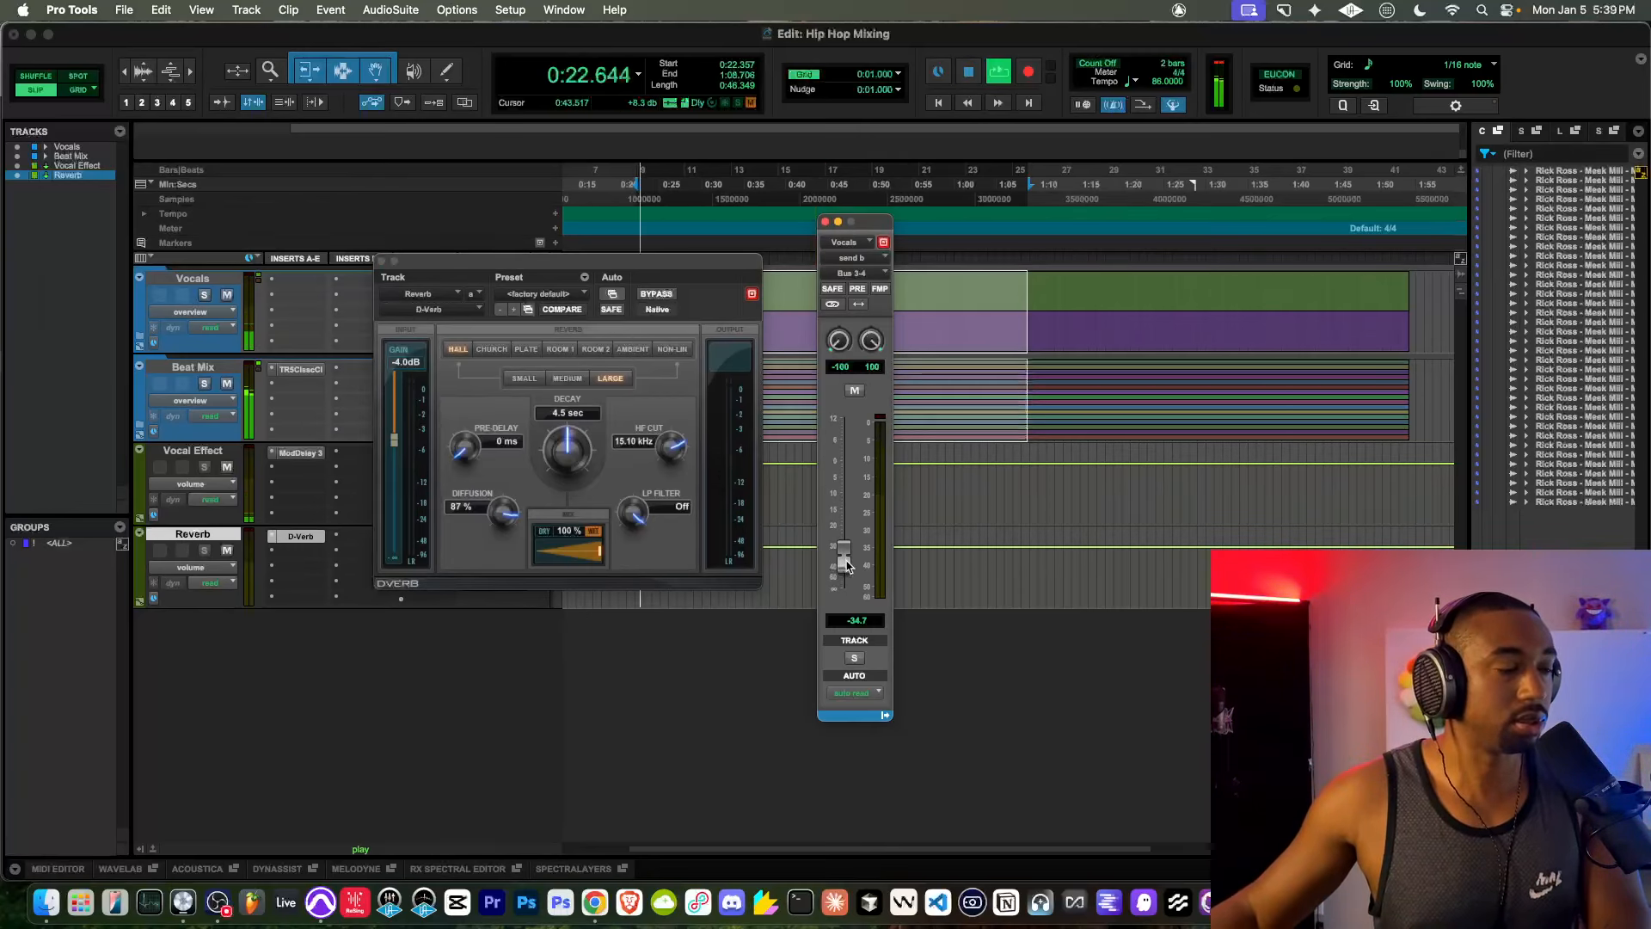
left_click_drag(846, 563, 849, 466)
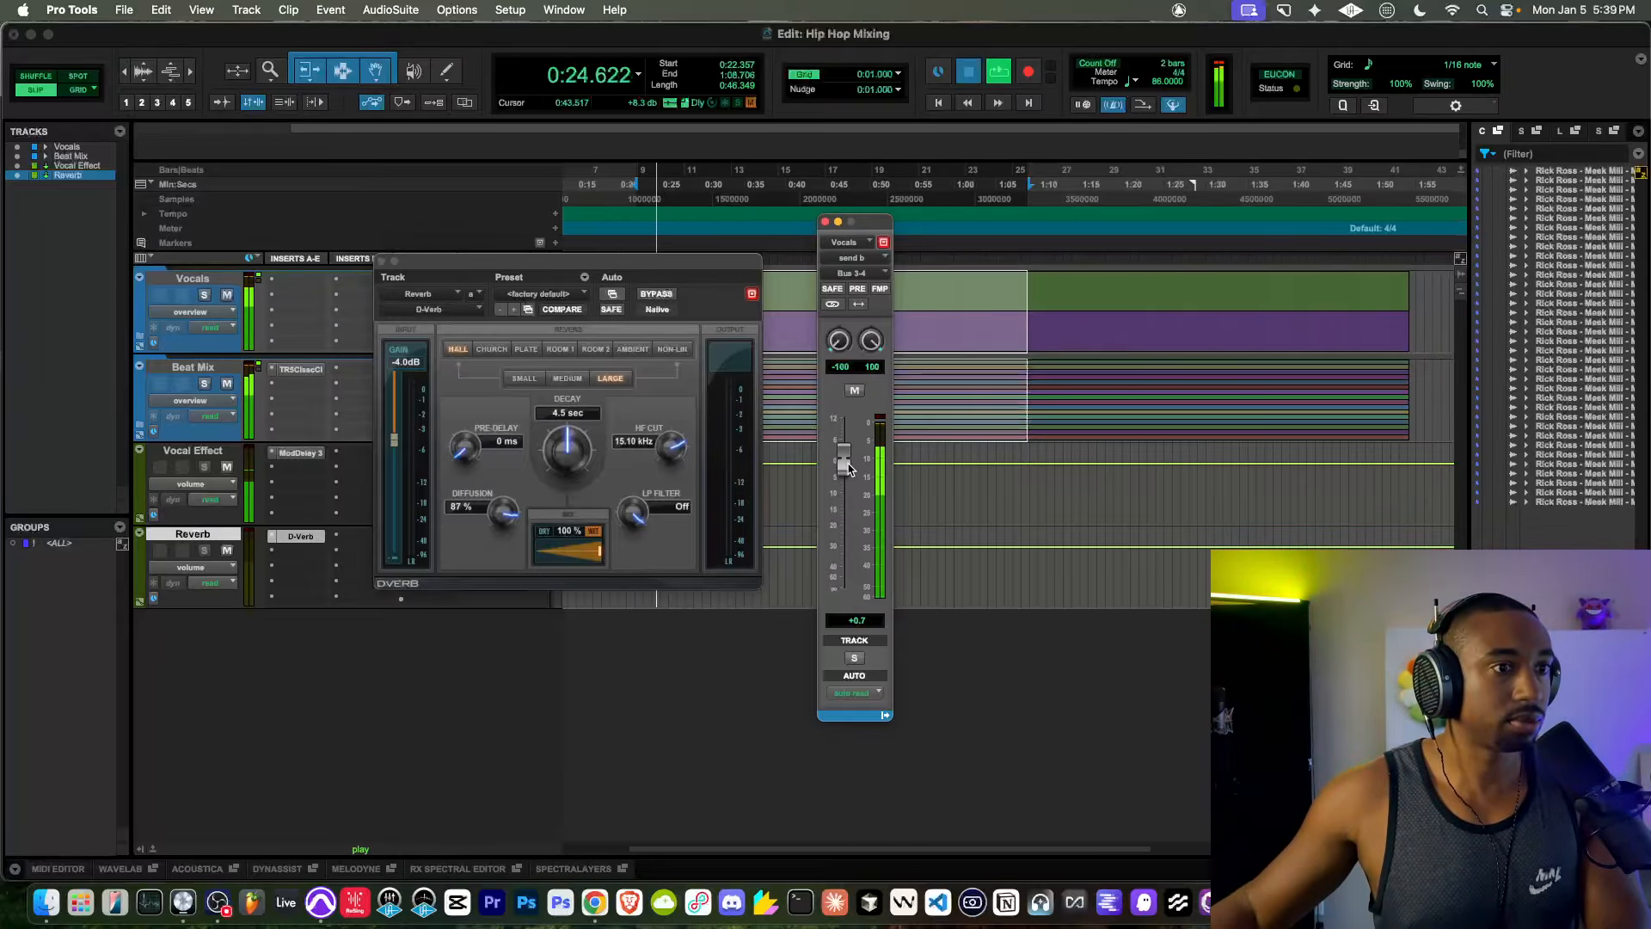
key("space")
key("space")
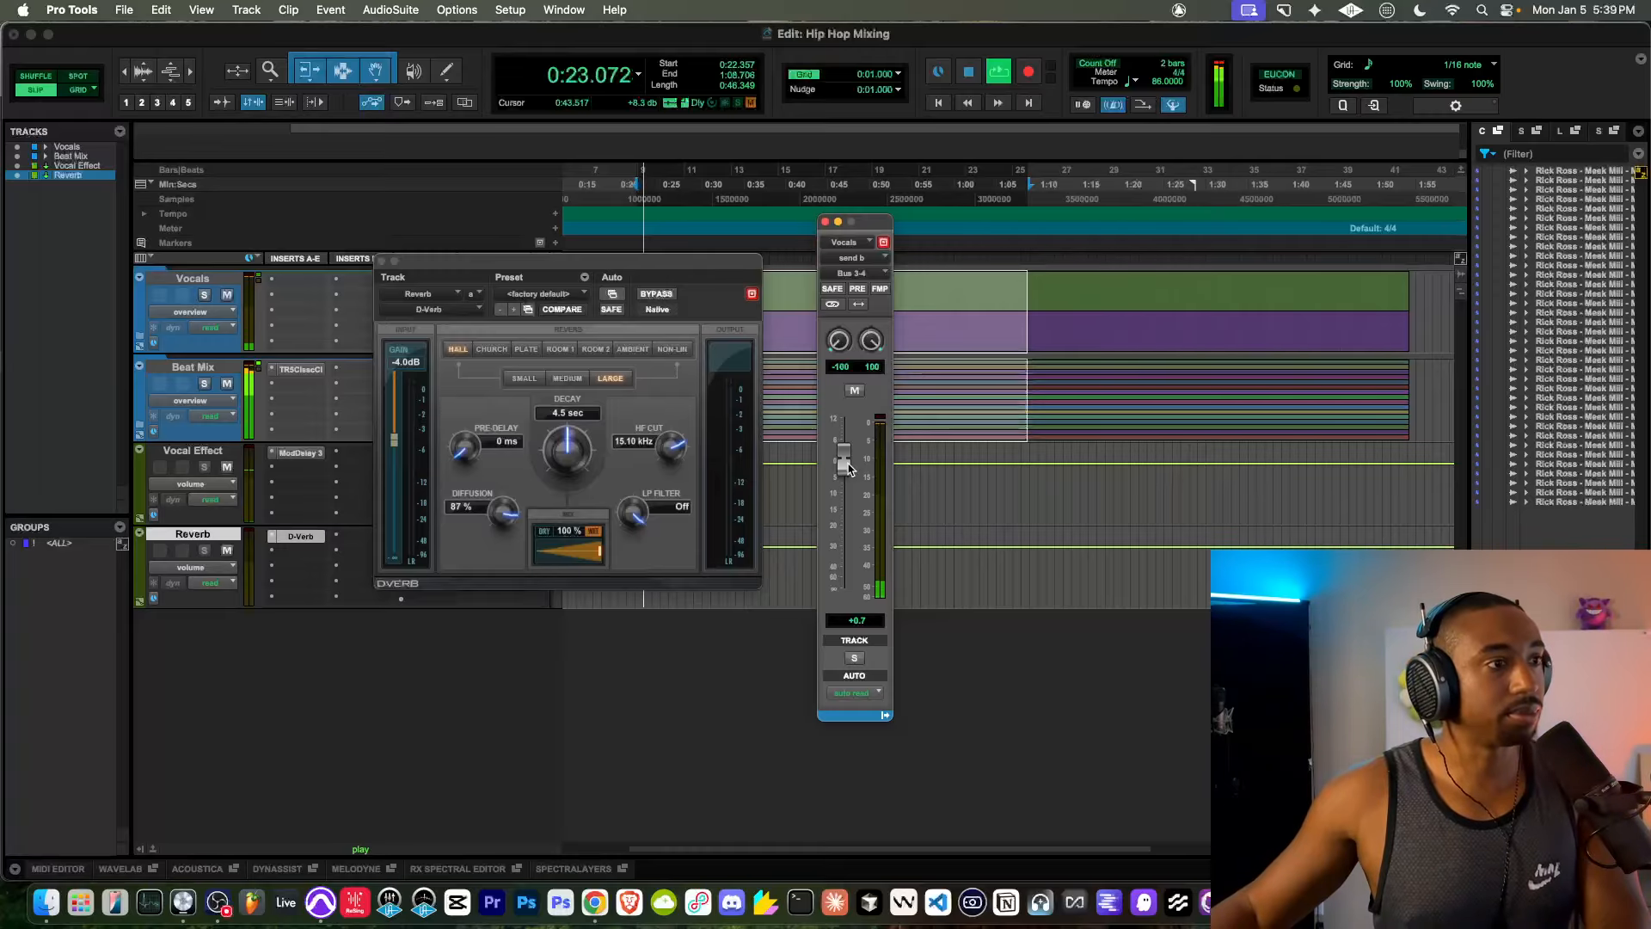
key("space")
key("space")
Step: Move the D-Verb window clear of the Reverb track and set that track's input to Bus 3-4
left_click_drag(516, 260, 499, 593)
key("space")
left_click(495, 540)
mouse_move(496, 542)
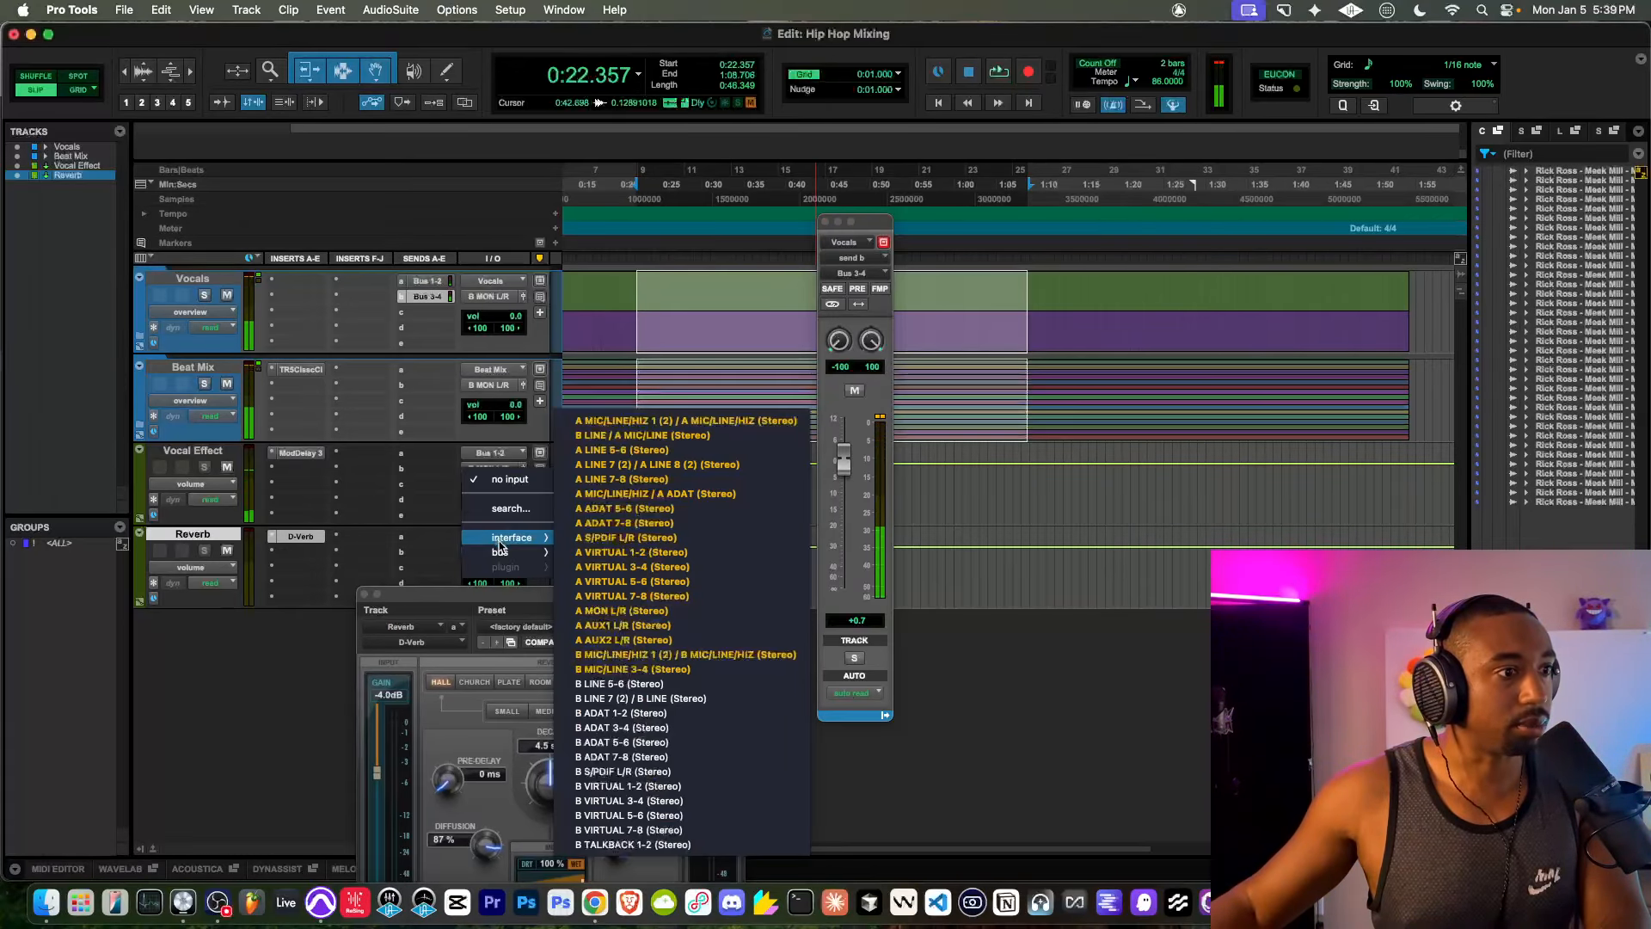
left_click(593, 564)
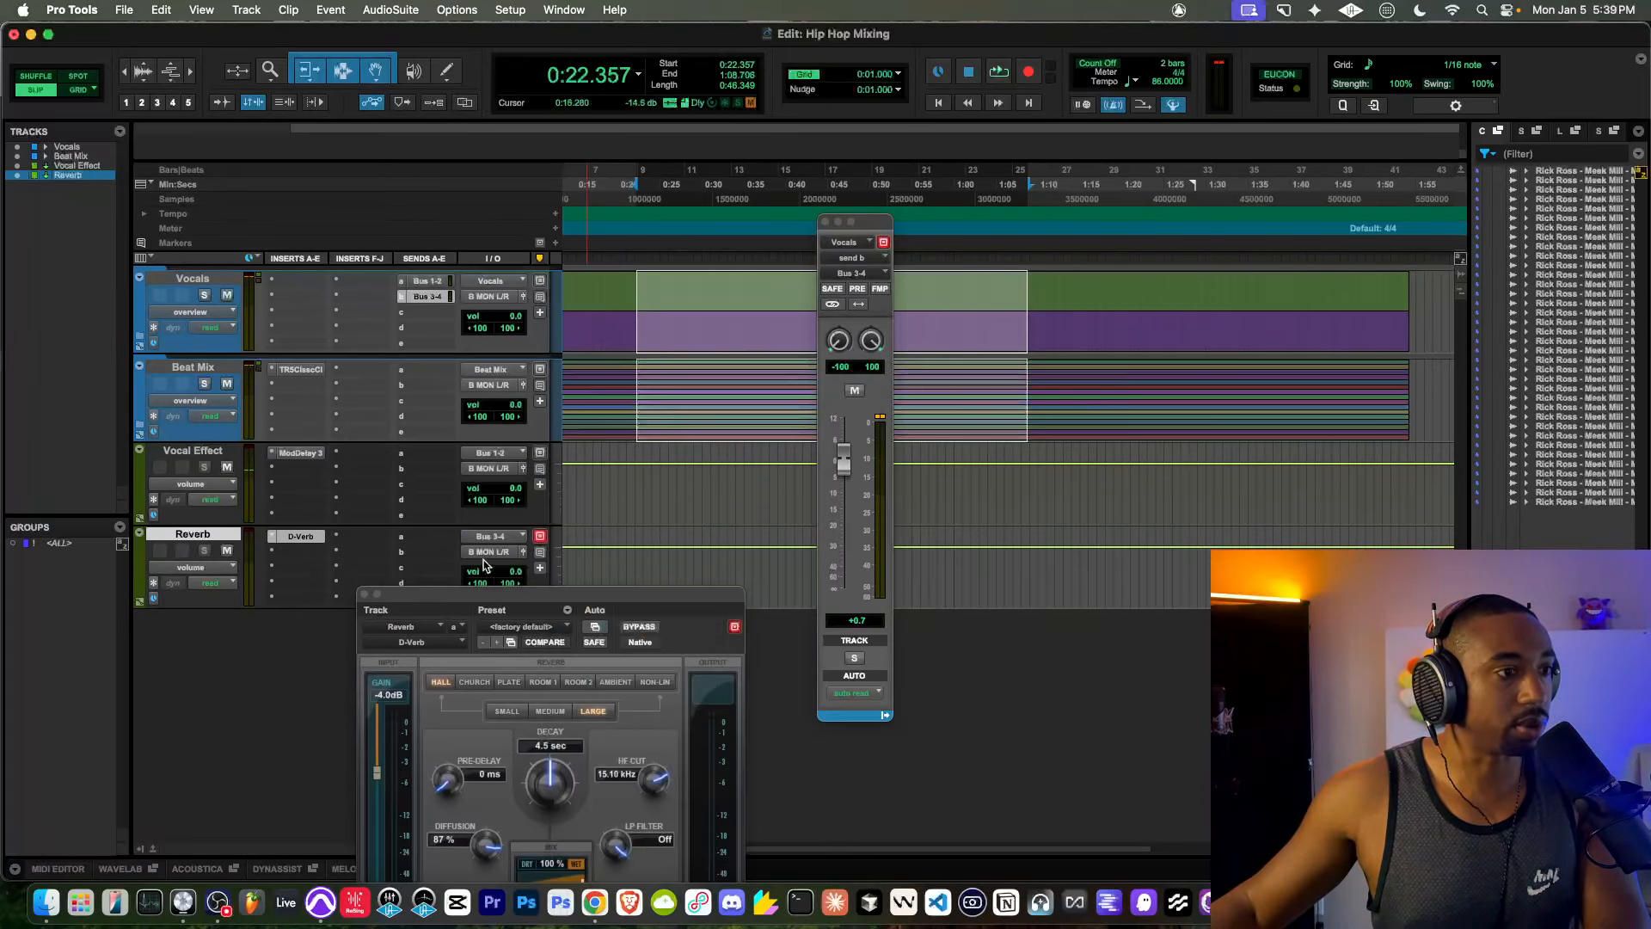
Step: Close the D-Verb window and set the Vocals send to Bus 3-4 to -8.4 dB during playback
left_click(365, 594)
key("space")
left_click_drag(843, 464, 840, 494)
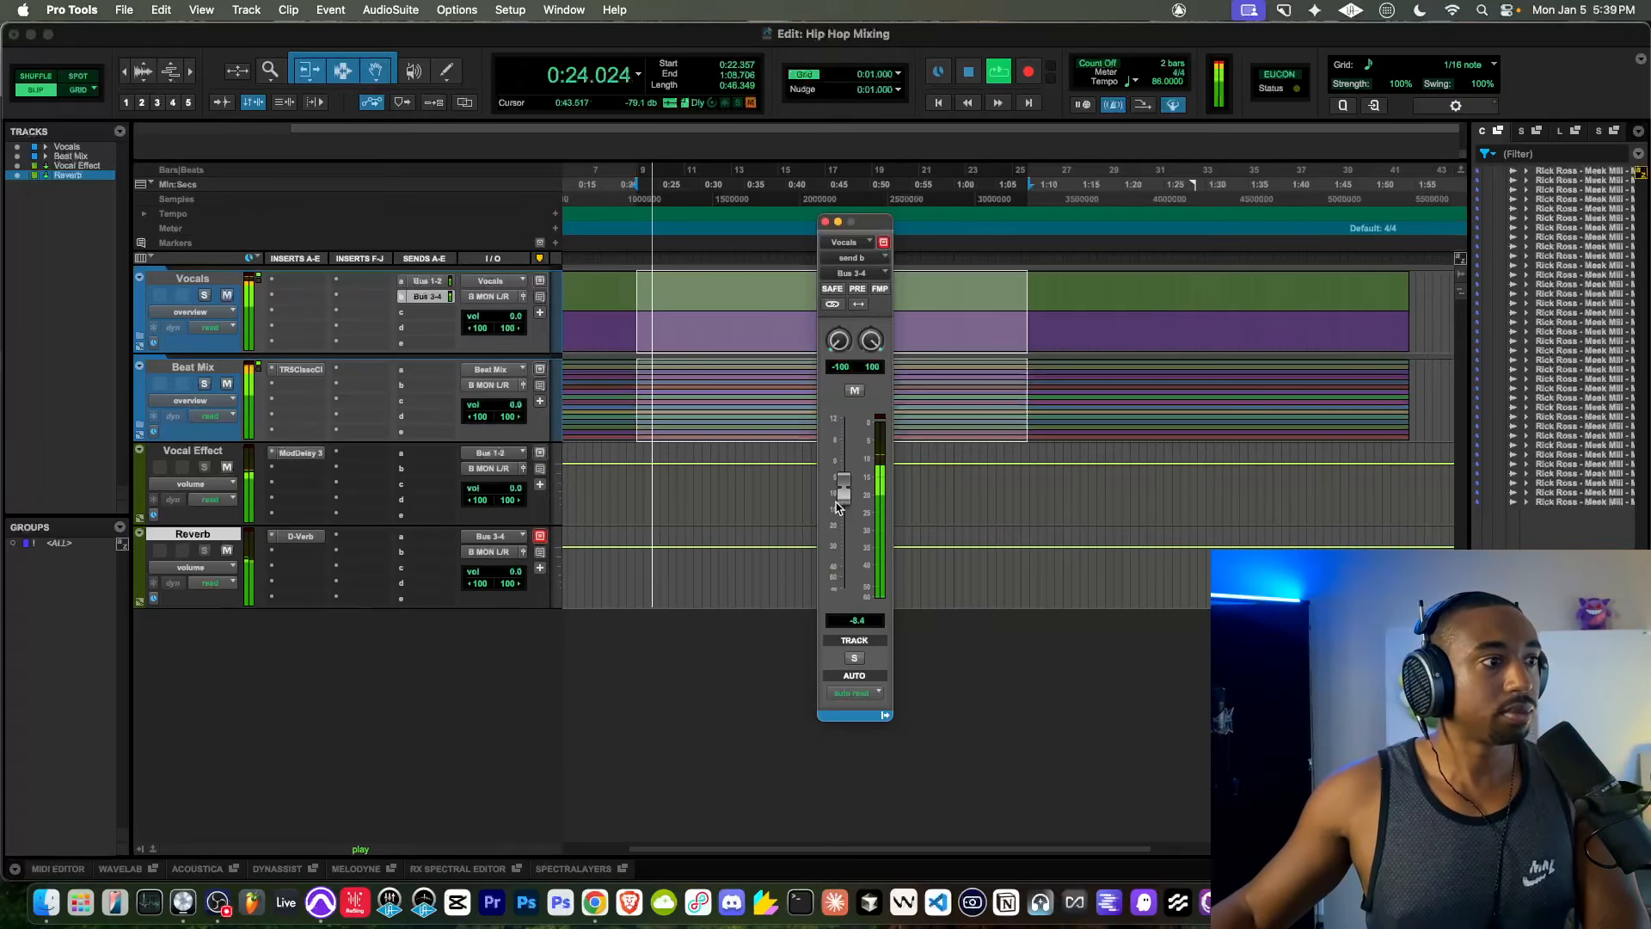
key("space")
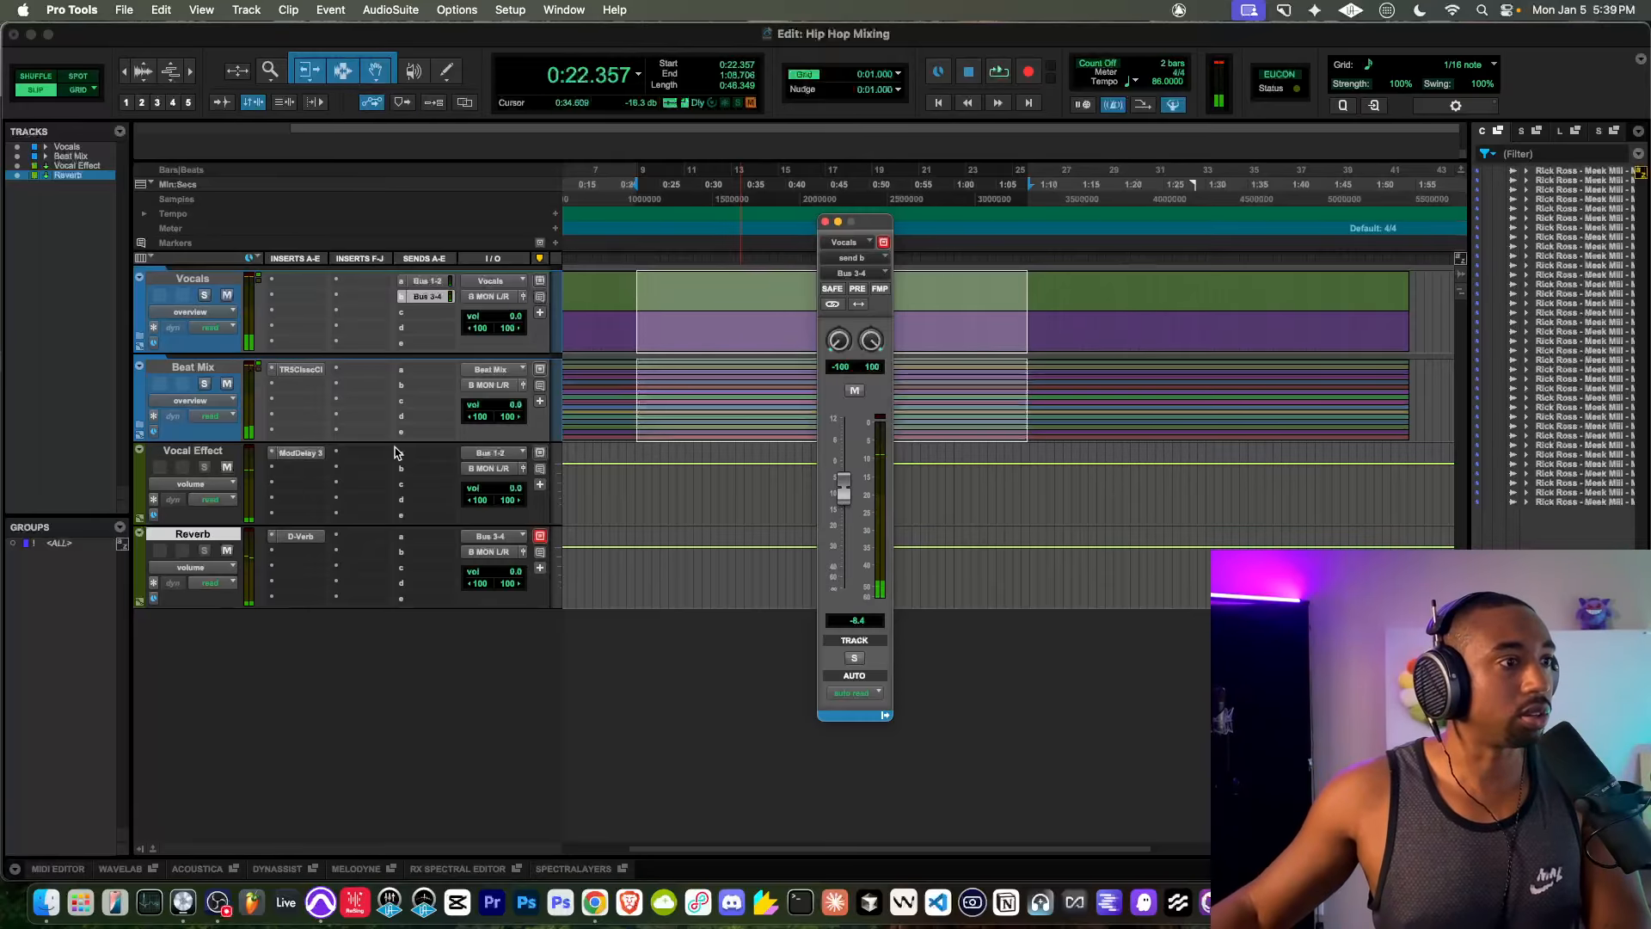
Step: Mute the Vocals folder's send to Bus 1-2
left_click(277, 457)
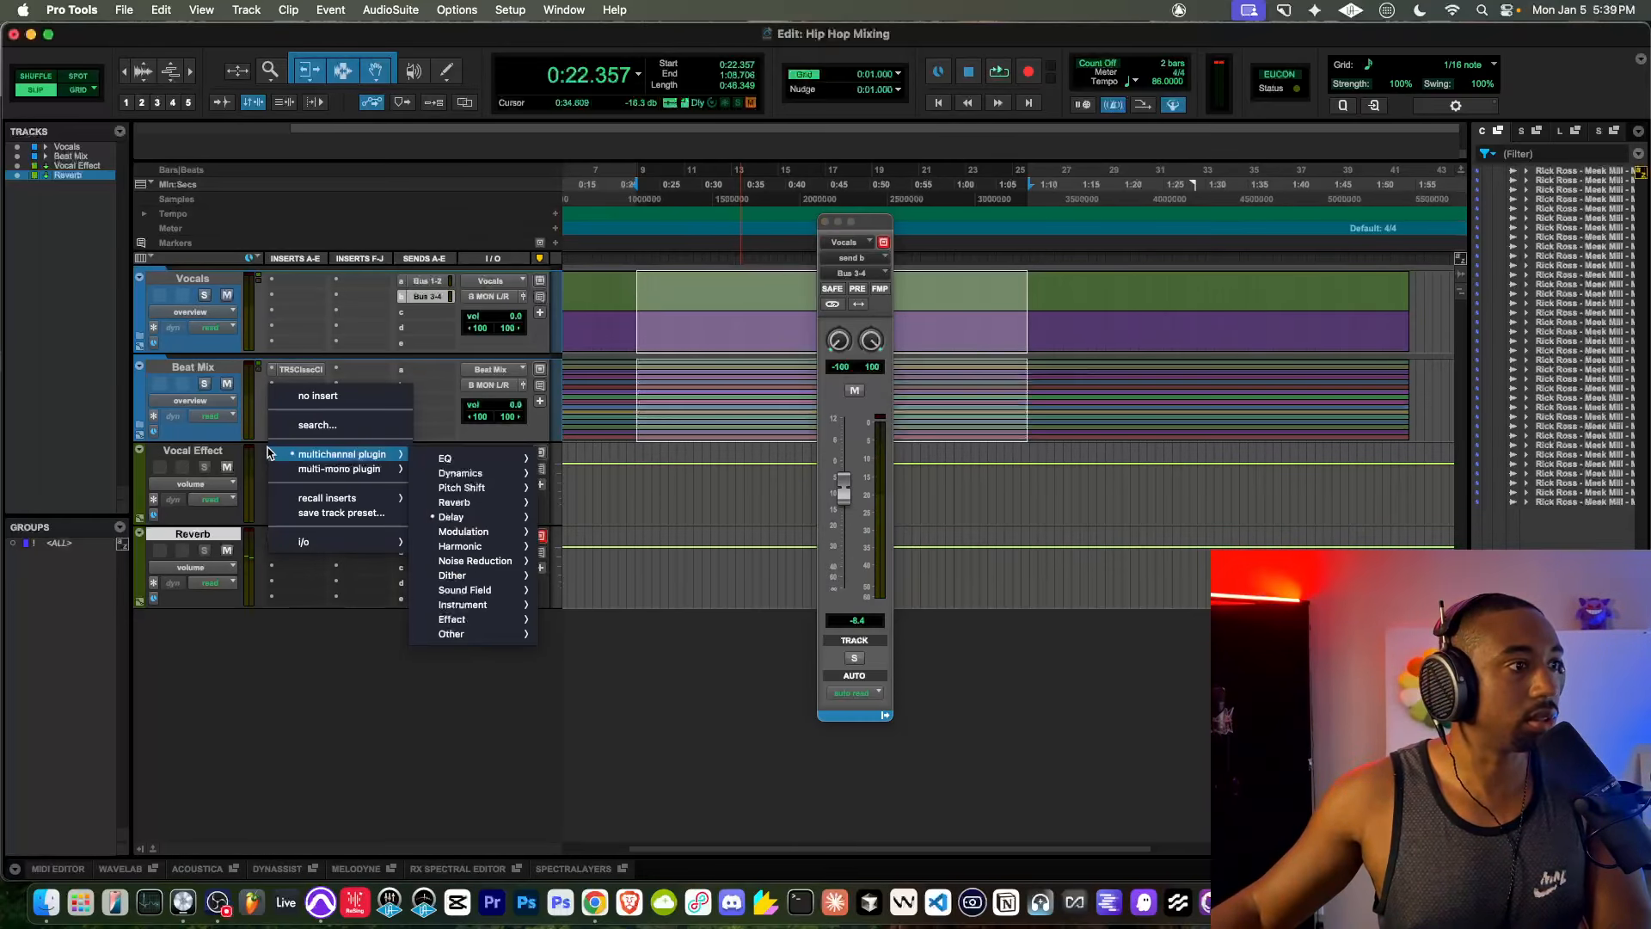
left_click(306, 636)
left_click(299, 457)
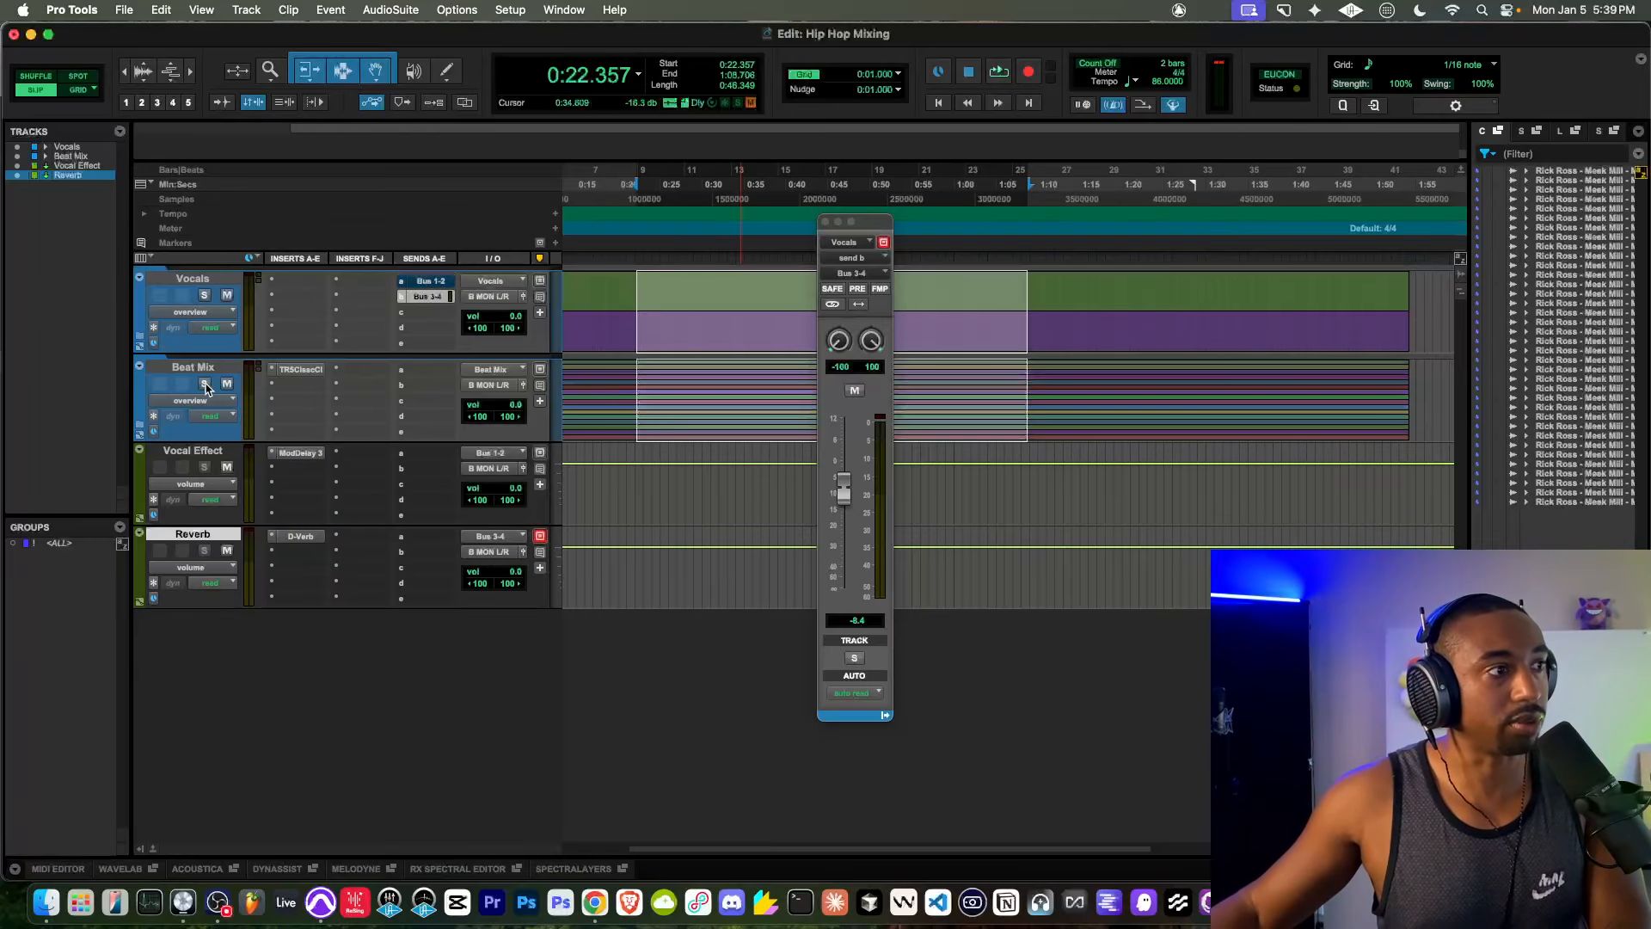
Step: Raise the Vocals folder's send to Bus 3-4 to +3.6 dB while playing the selection with the Beat Mix muted
key("space")
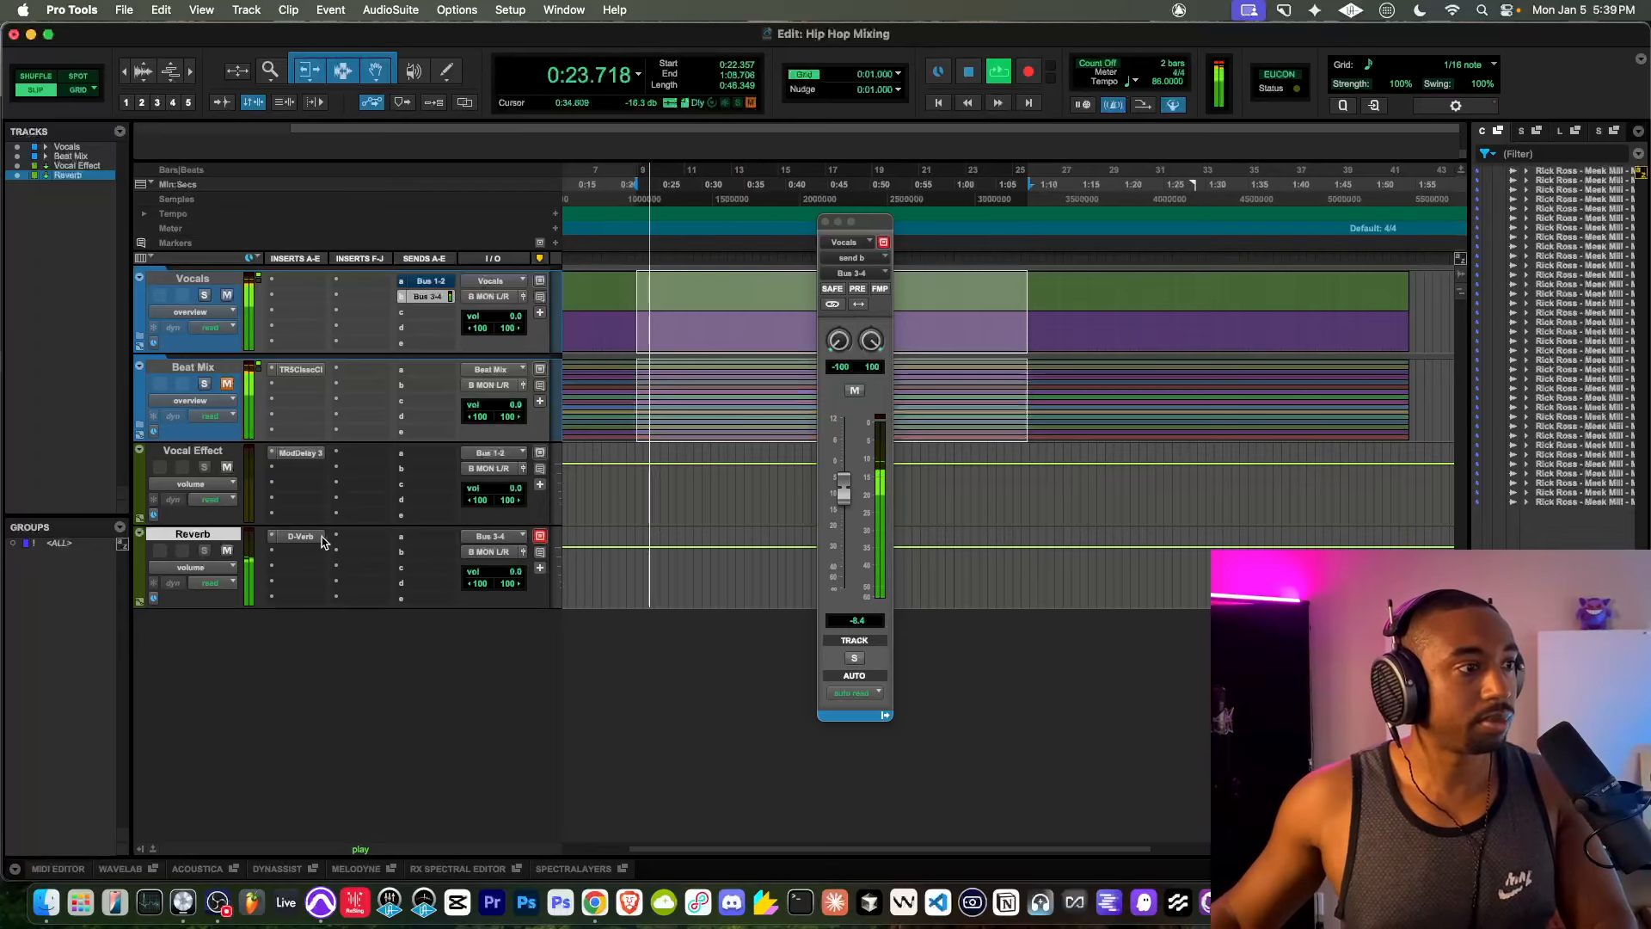
left_click_drag(844, 489, 844, 444)
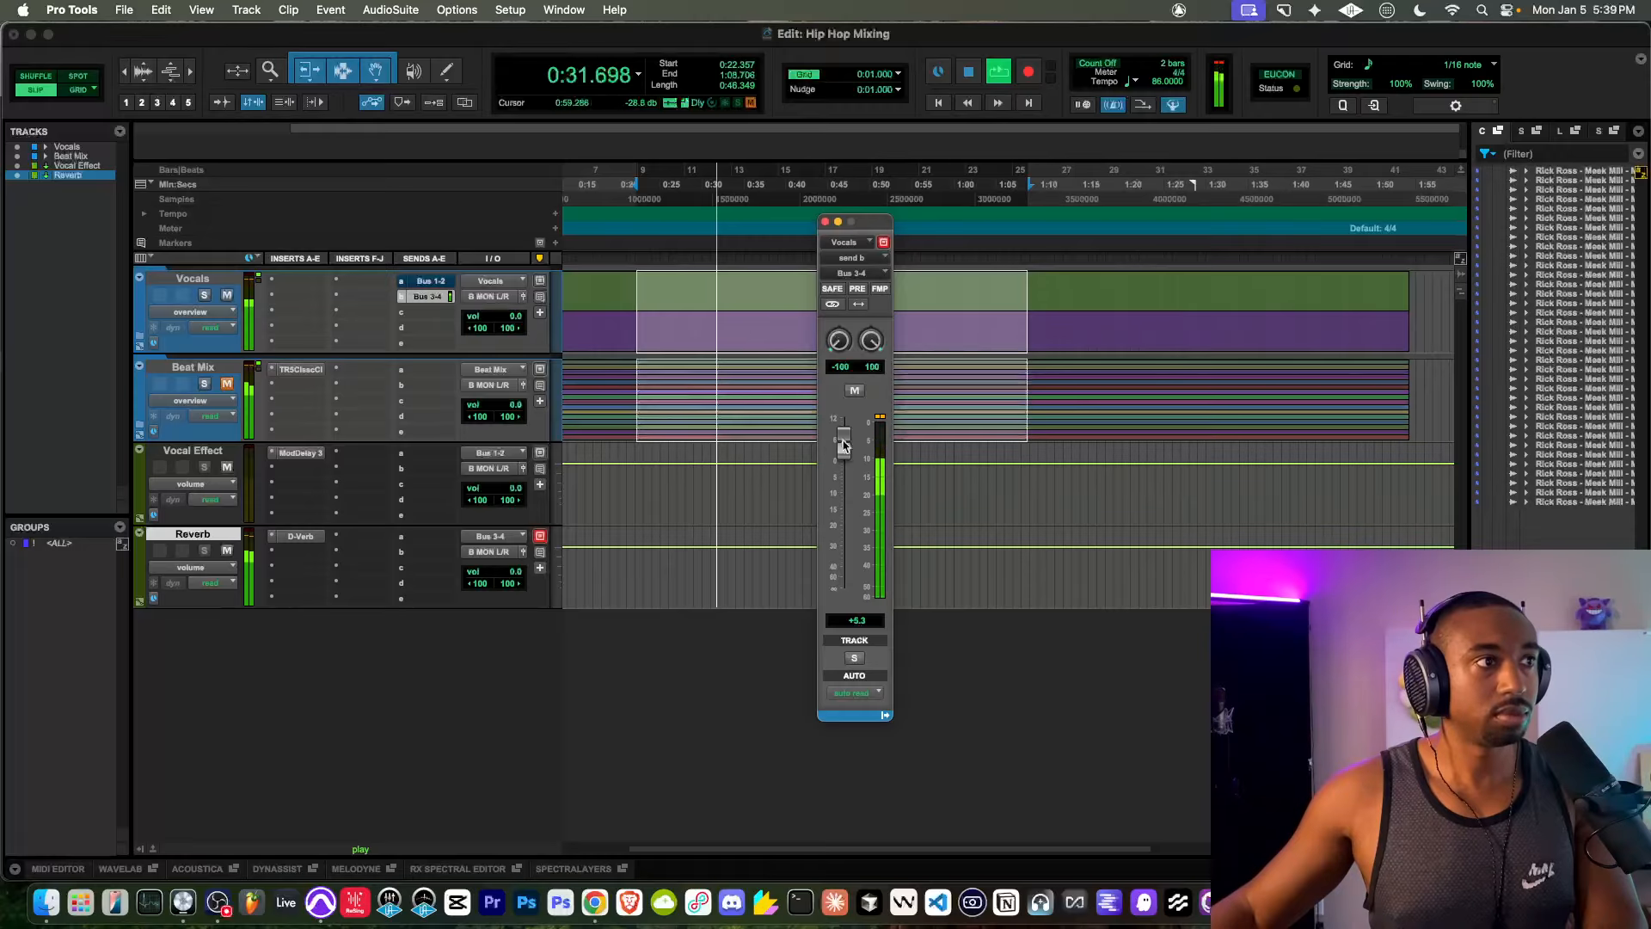
left_click_drag(844, 444, 843, 448)
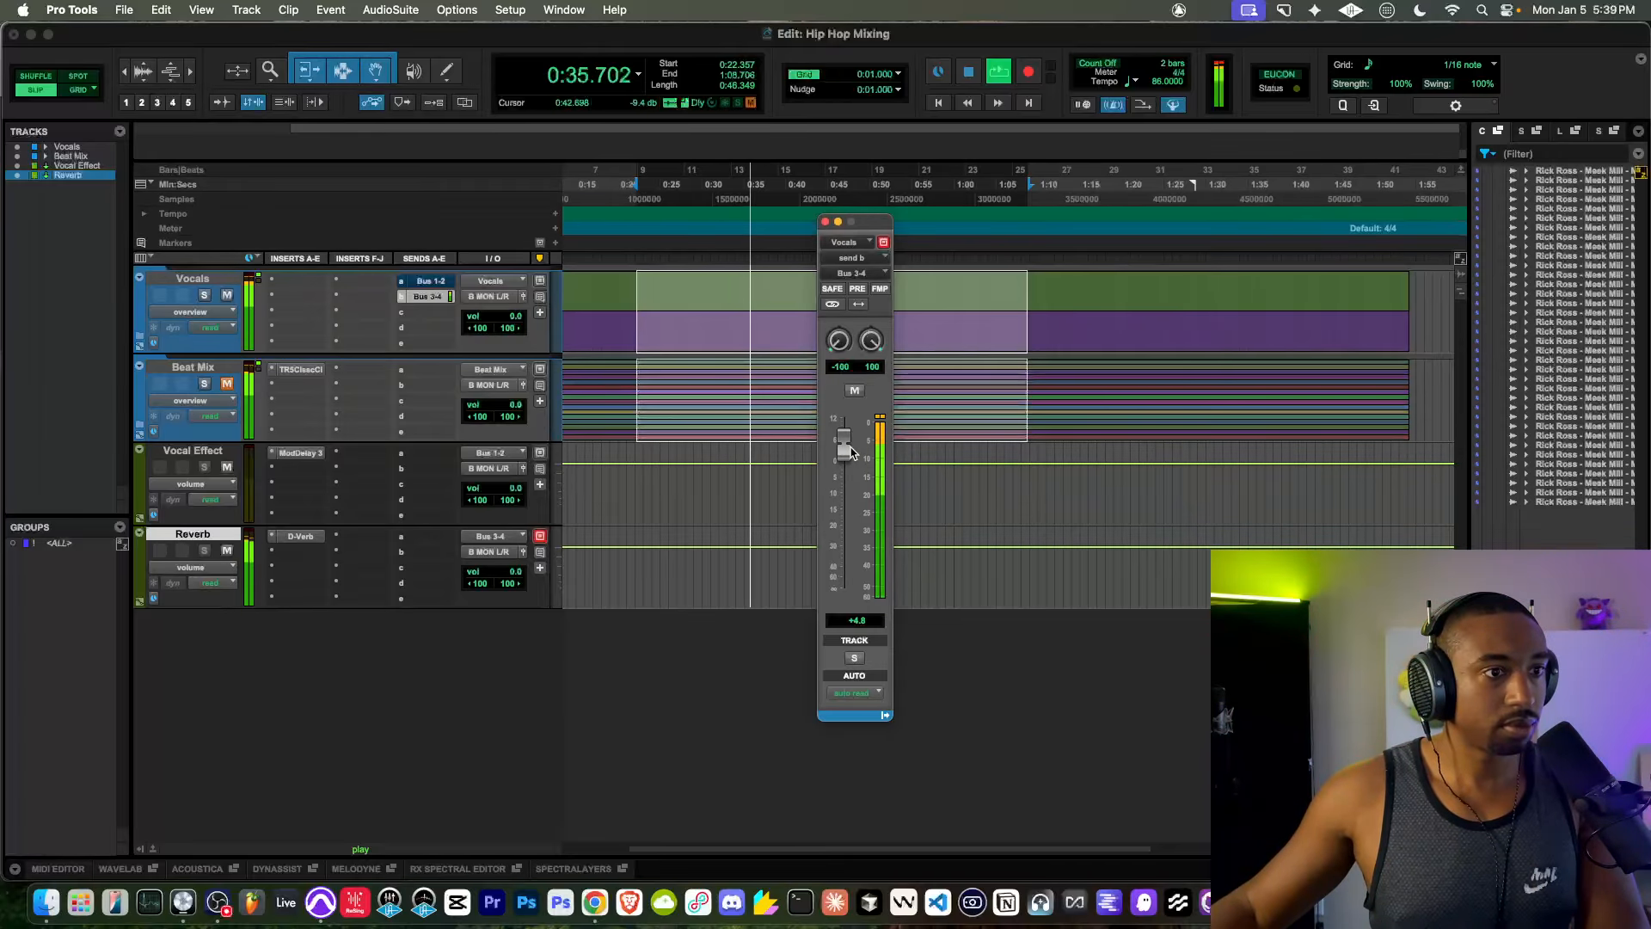
mouse_move(846, 456)
left_mouse_down()
mouse_move(849, 478)
mouse_move(848, 456)
left_mouse_up()
key("space")
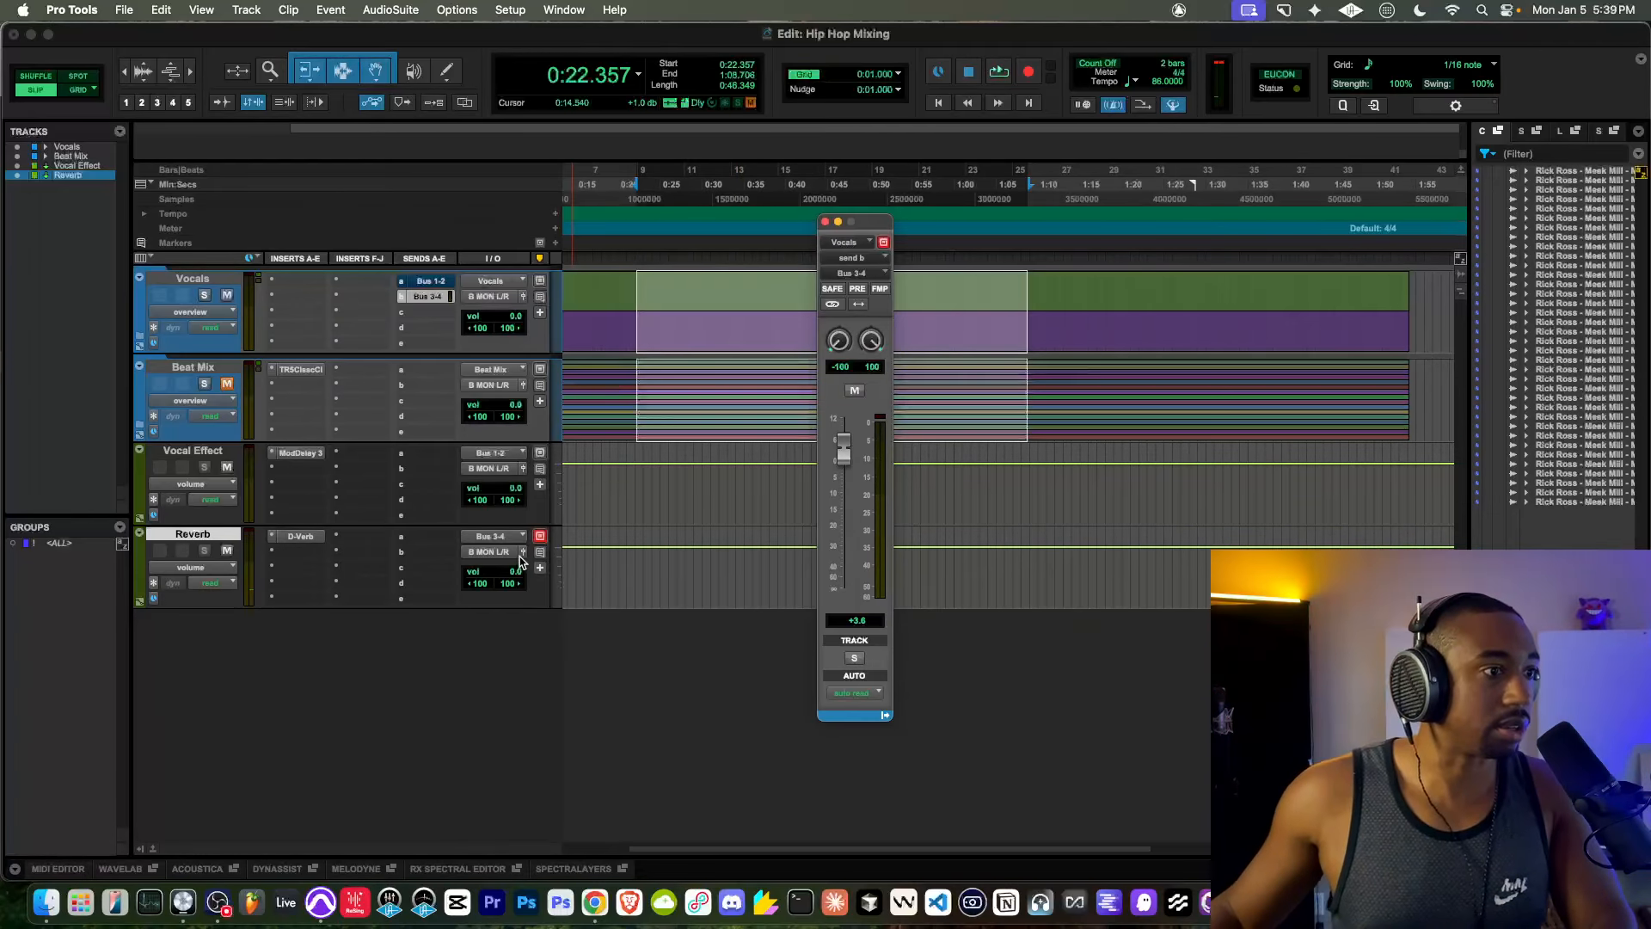
Step: Set the Reverb track's volume to -13.4 dB and the Vocals send to Bus 3-4 to +6.5 dB during playback
key("space")
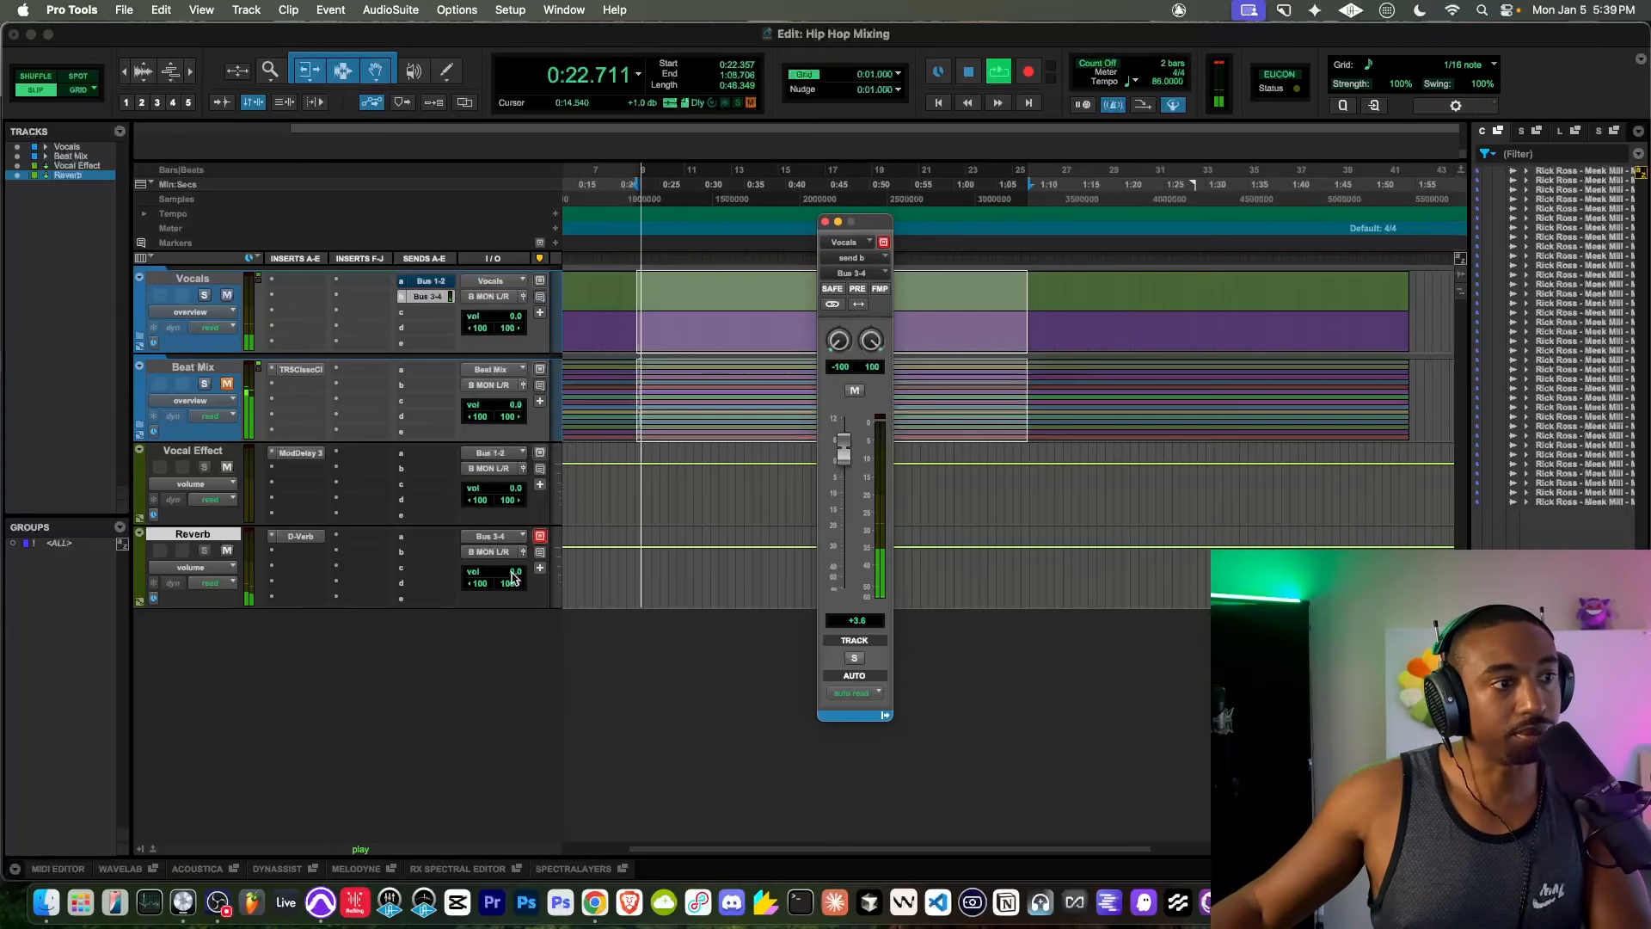
left_click_drag(513, 576, 510, 590)
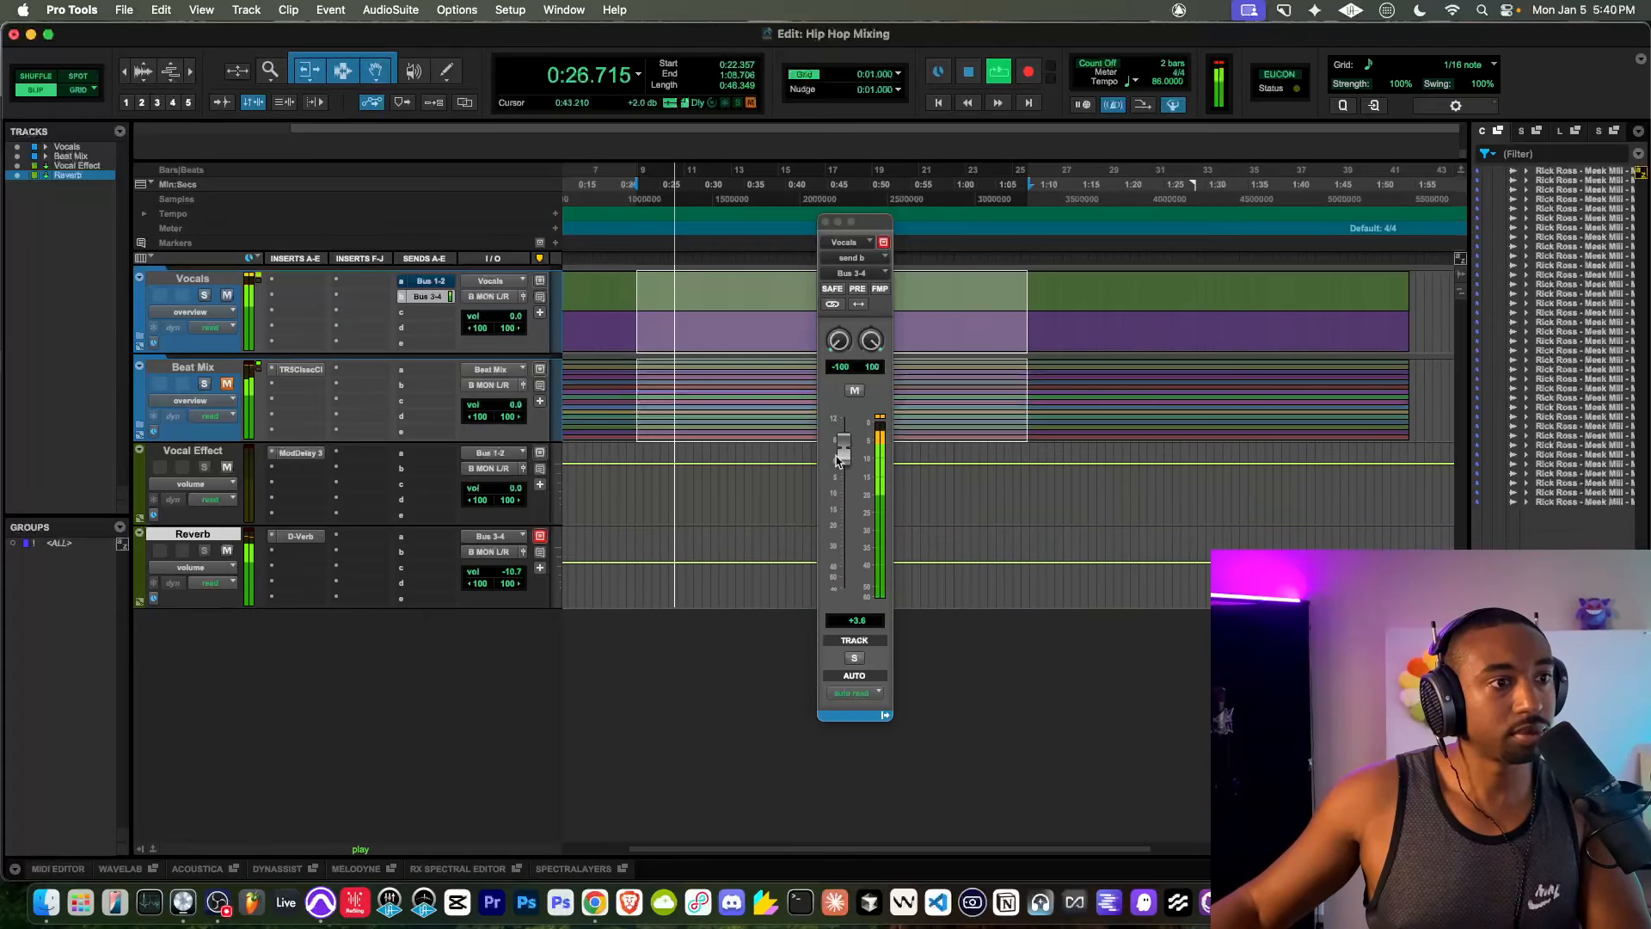
left_click_drag(844, 451, 851, 445)
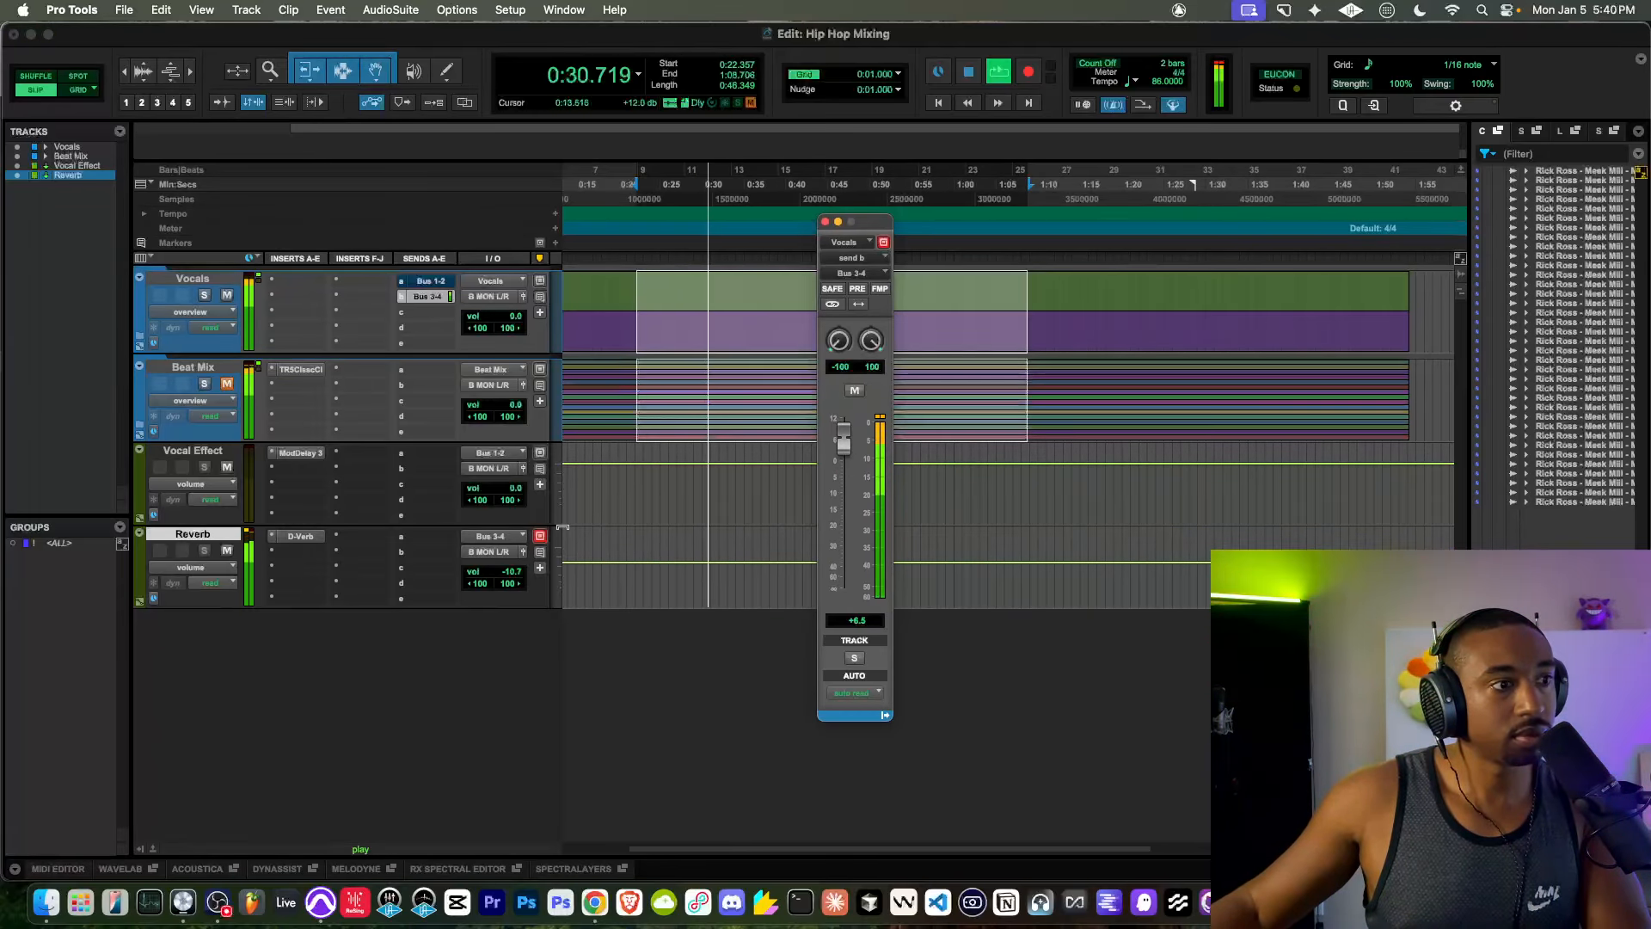
left_click_drag(511, 572, 511, 575)
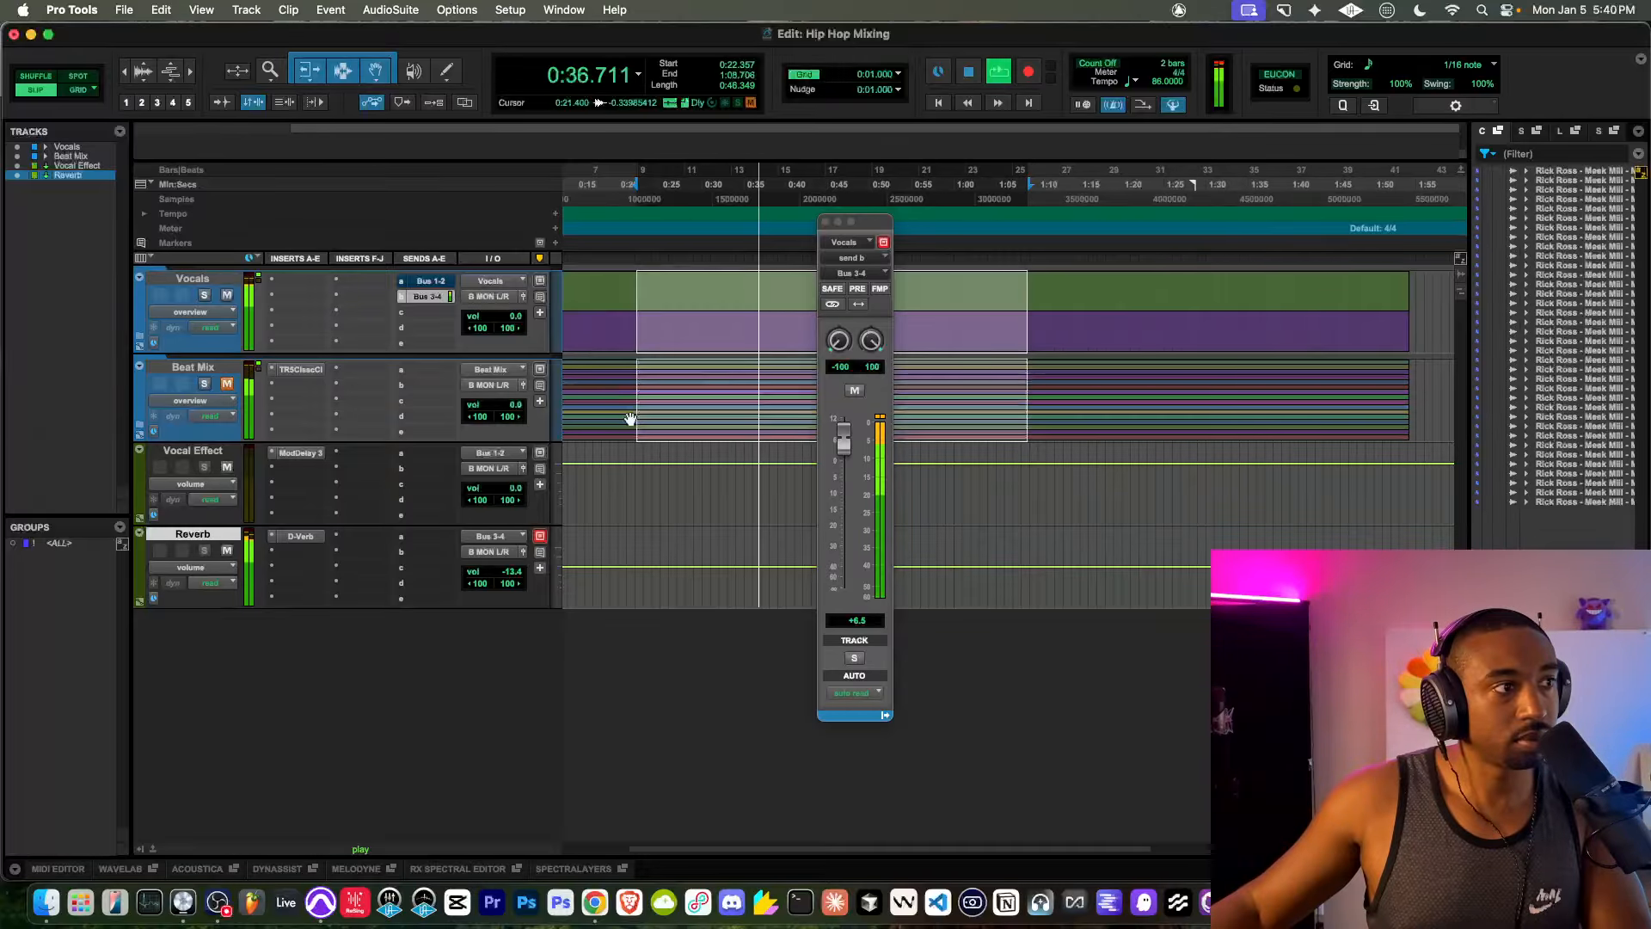
key("space")
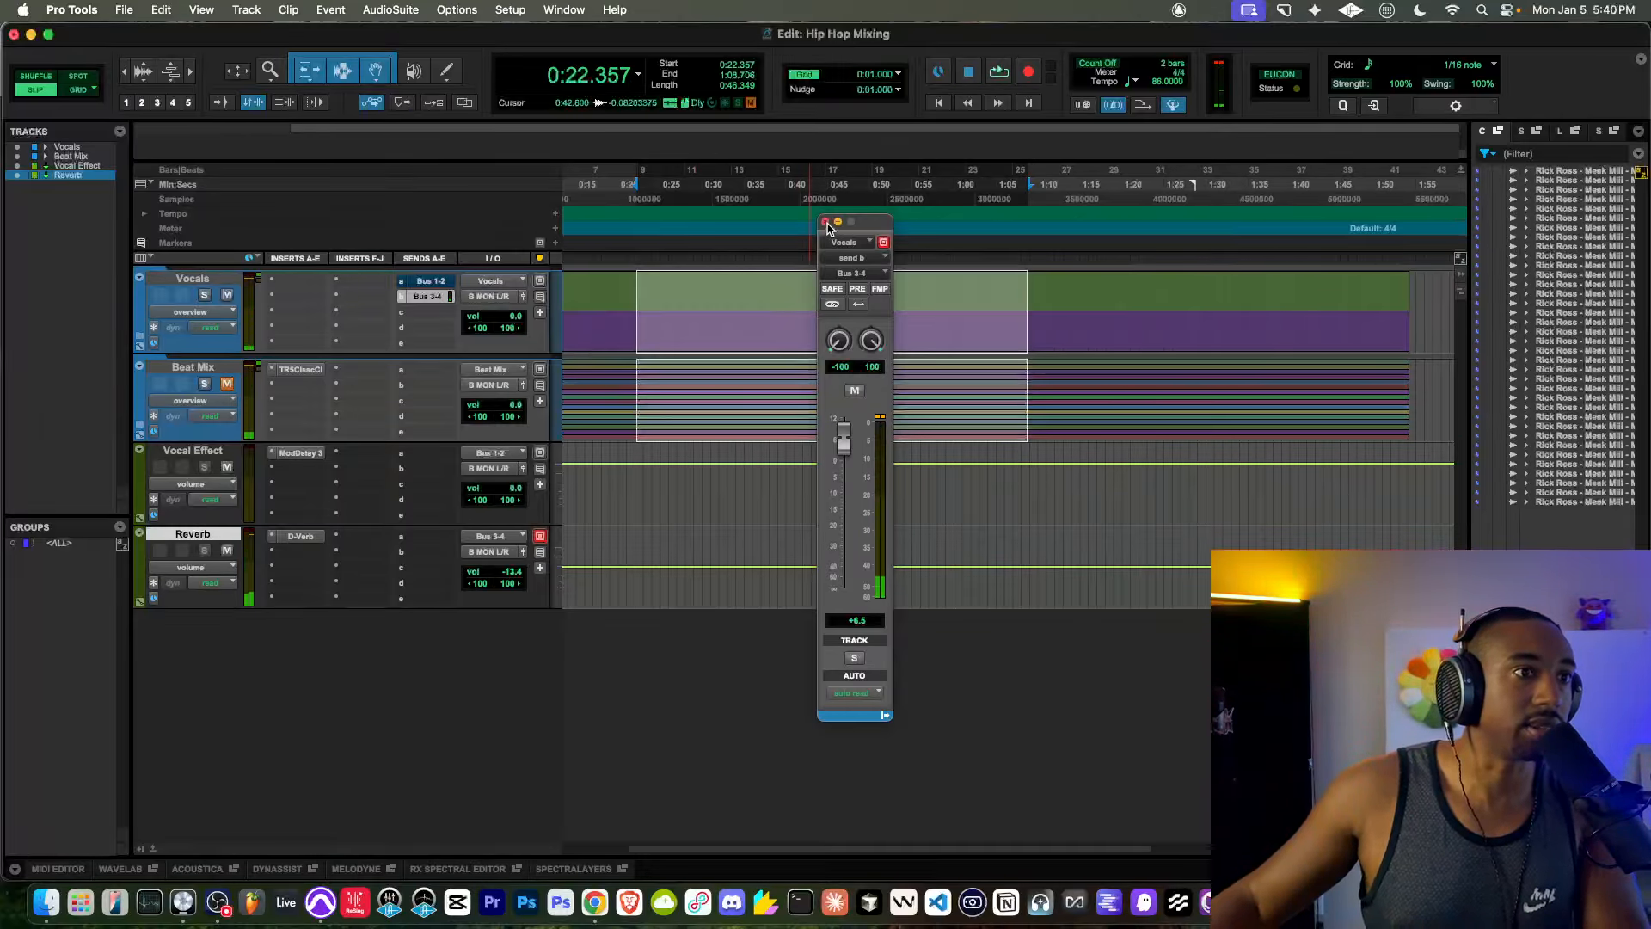
left_click(826, 223)
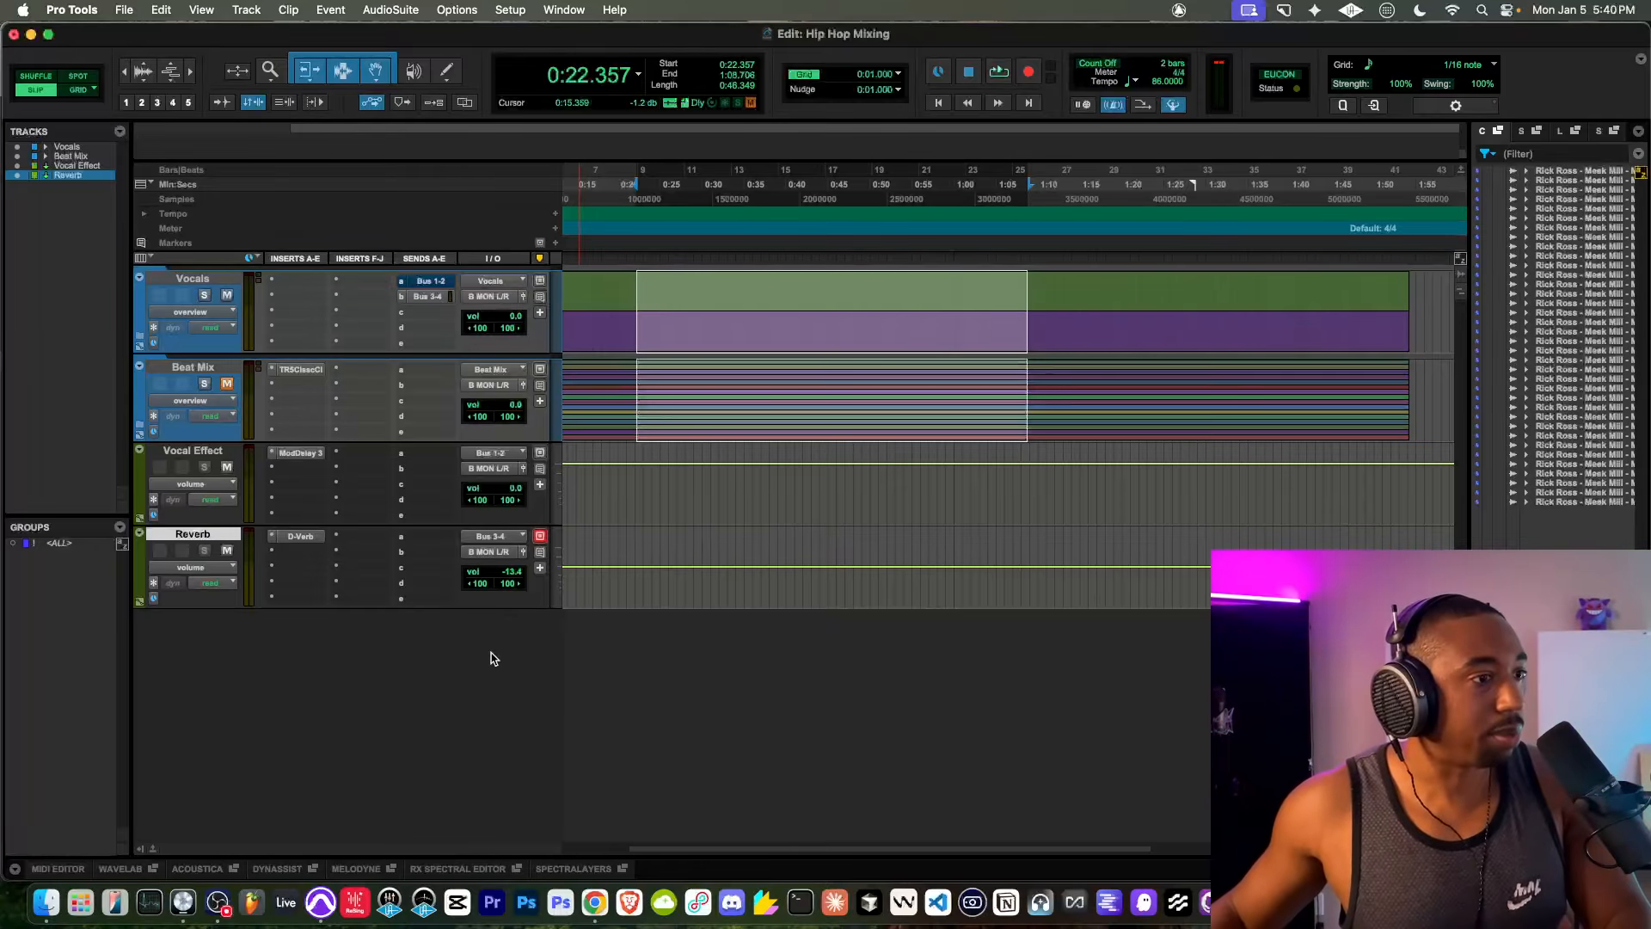
Step: Replay the start of the selection to judge the reverb level on the vocals
key("space")
key("space")
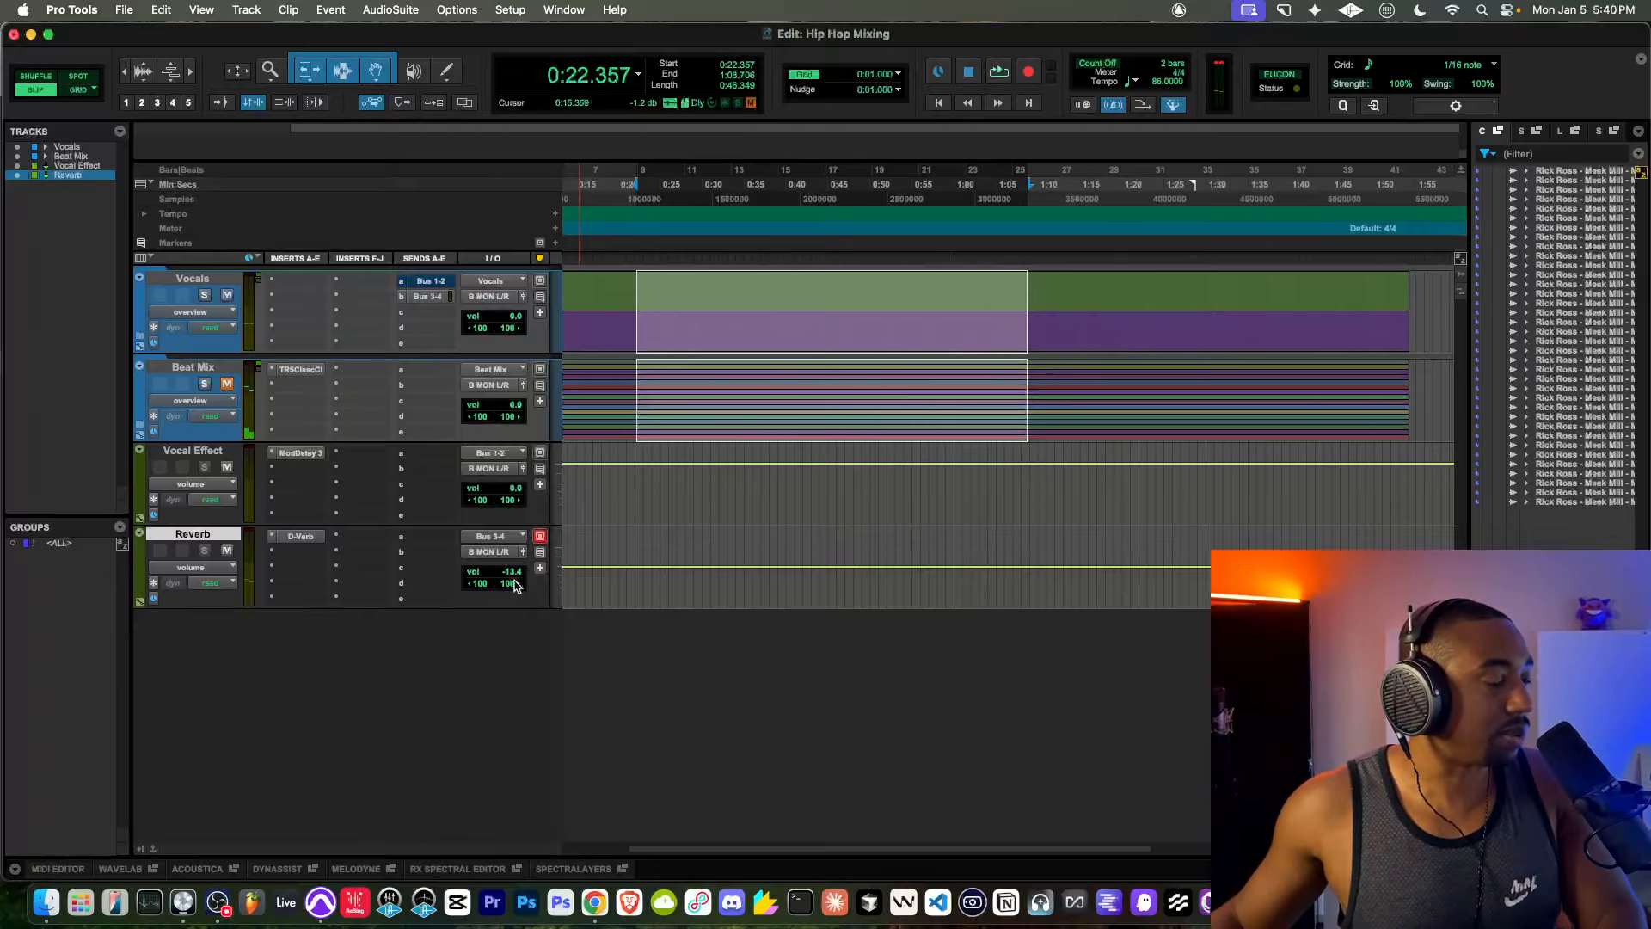
key("space")
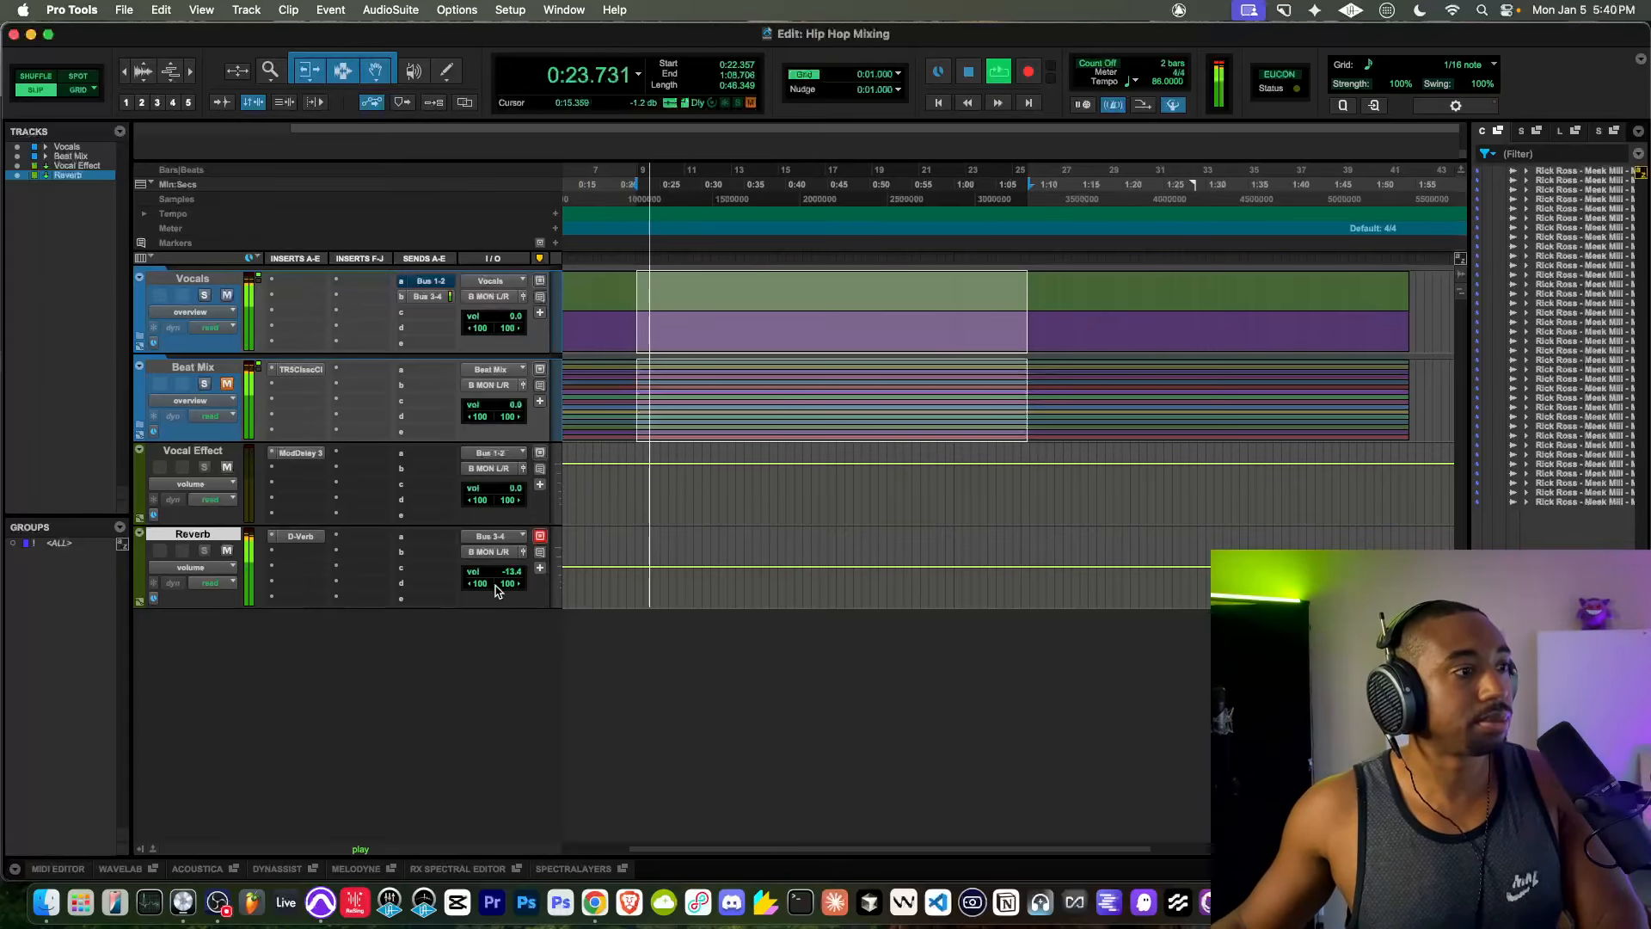
key("space")
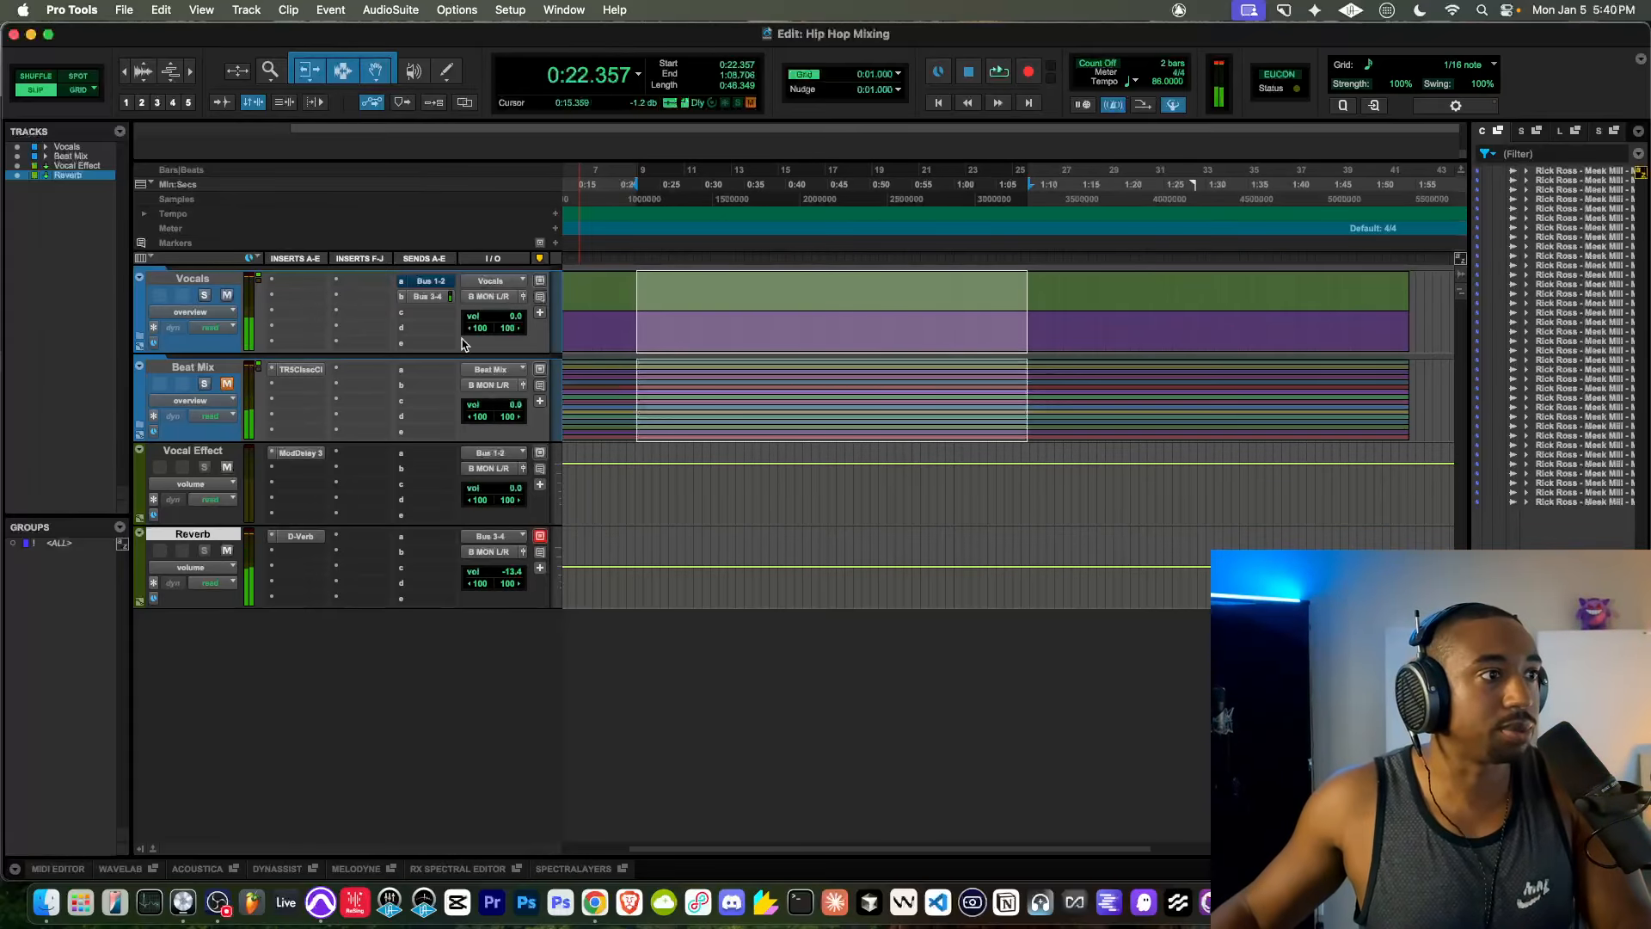
Step: Lower the Vocals send to Bus 3-4 to -5.9 dB and return the Reverb track's volume to 0.0 dB during playback
left_click(441, 296)
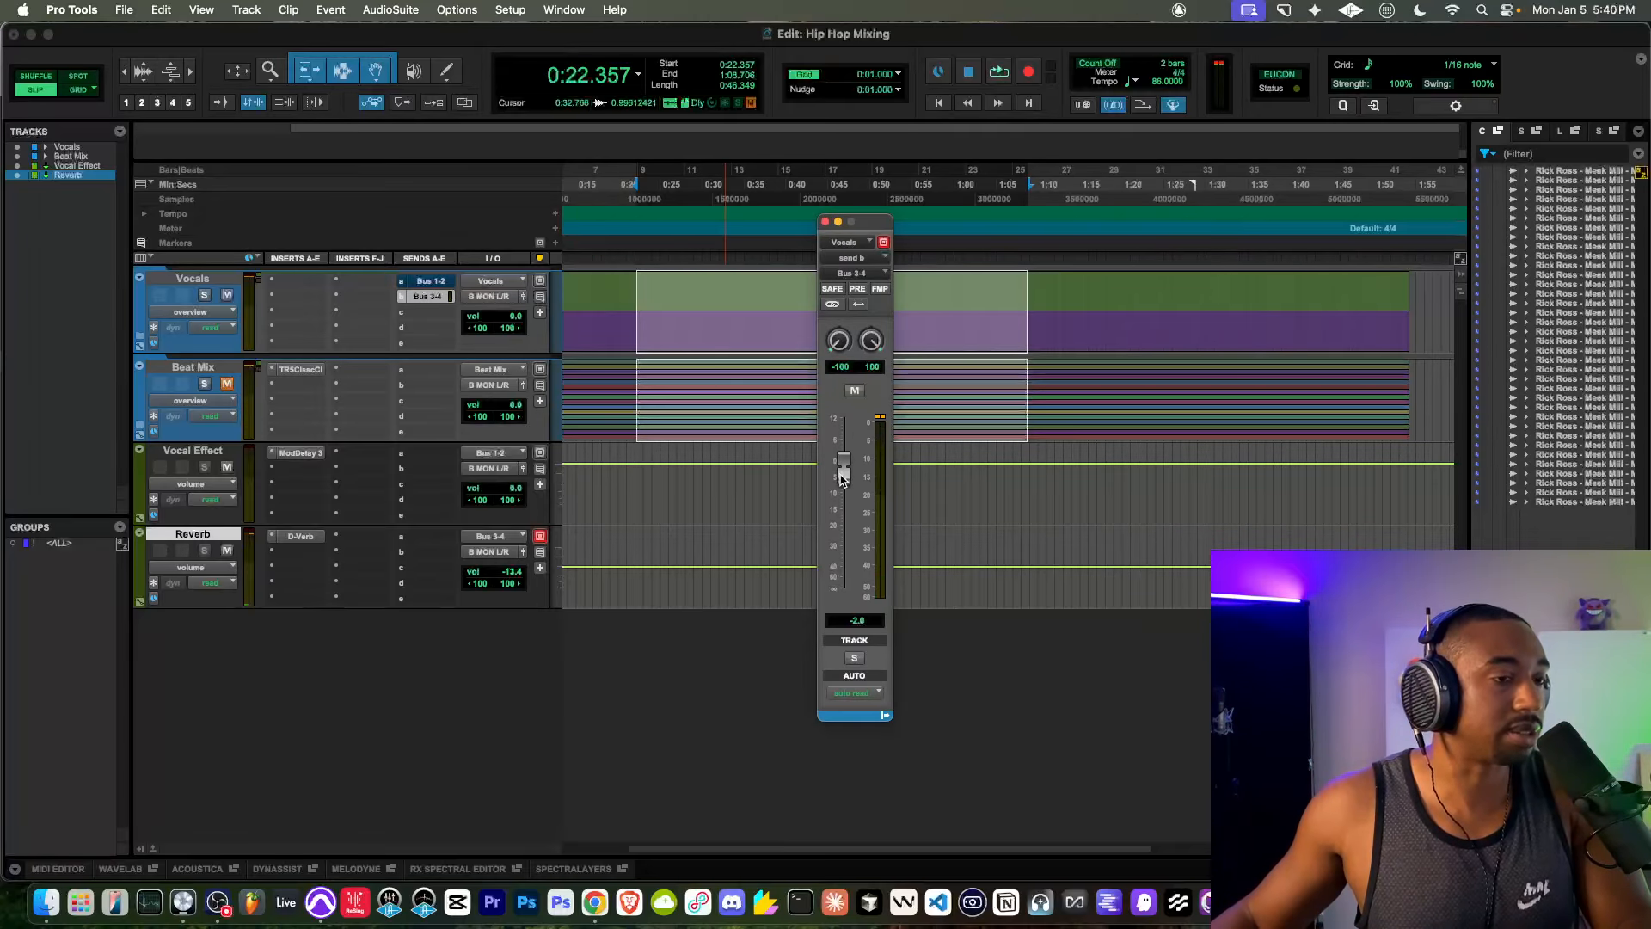
left_click_drag(842, 478, 842, 481)
key("space")
left_click(511, 572)
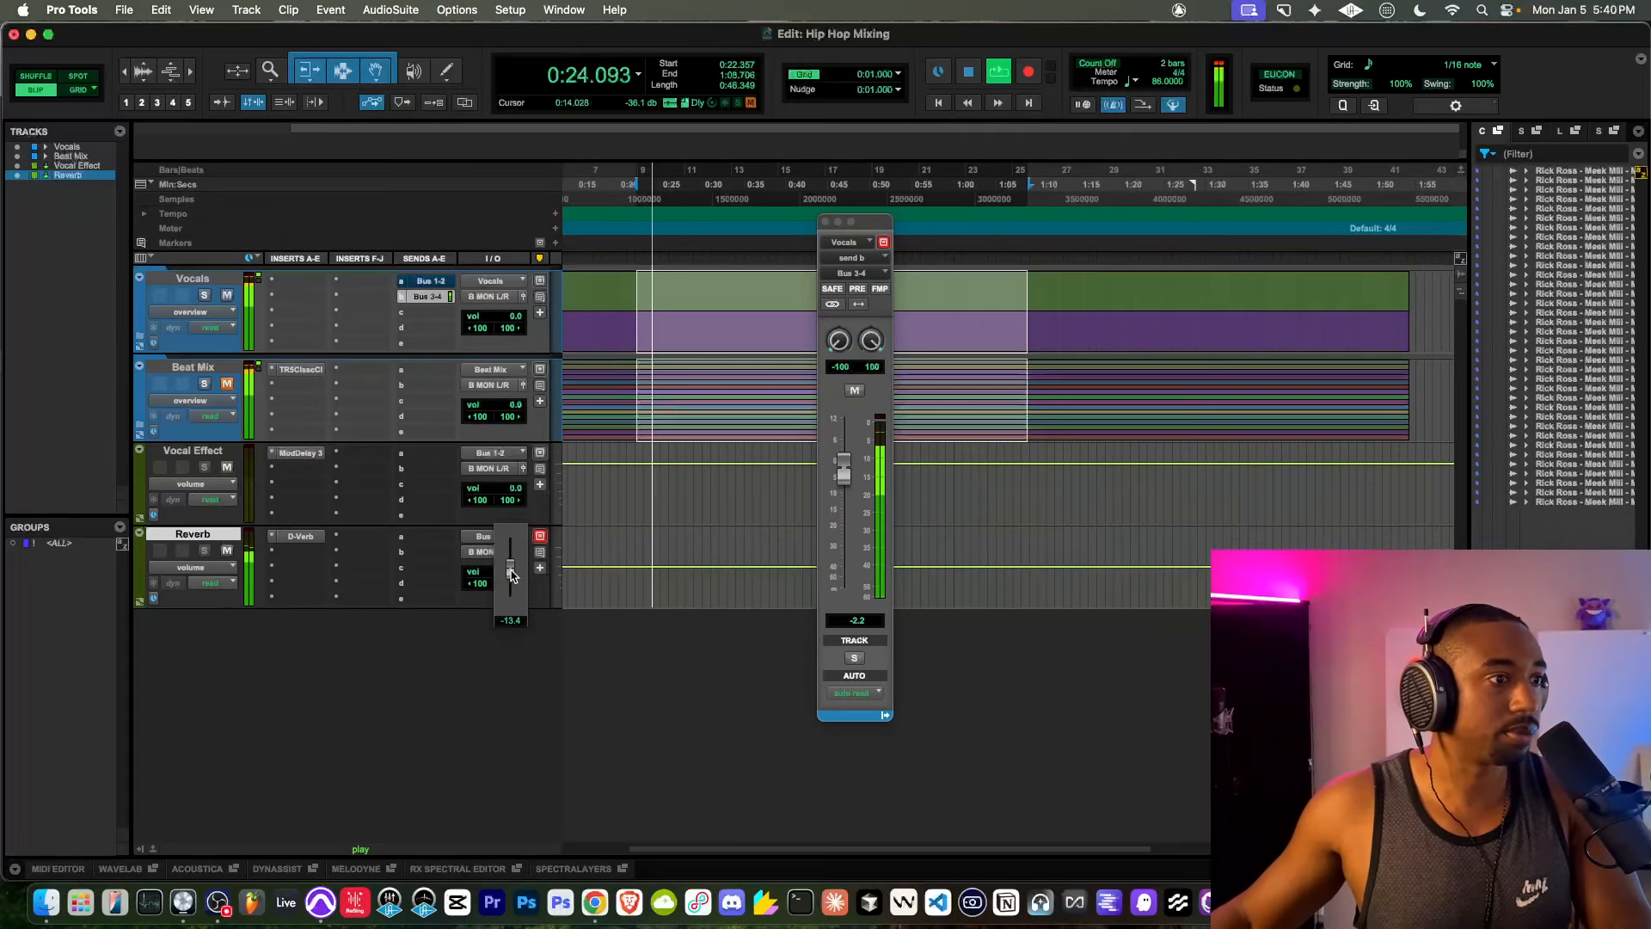
left_click_drag(841, 473, 841, 480)
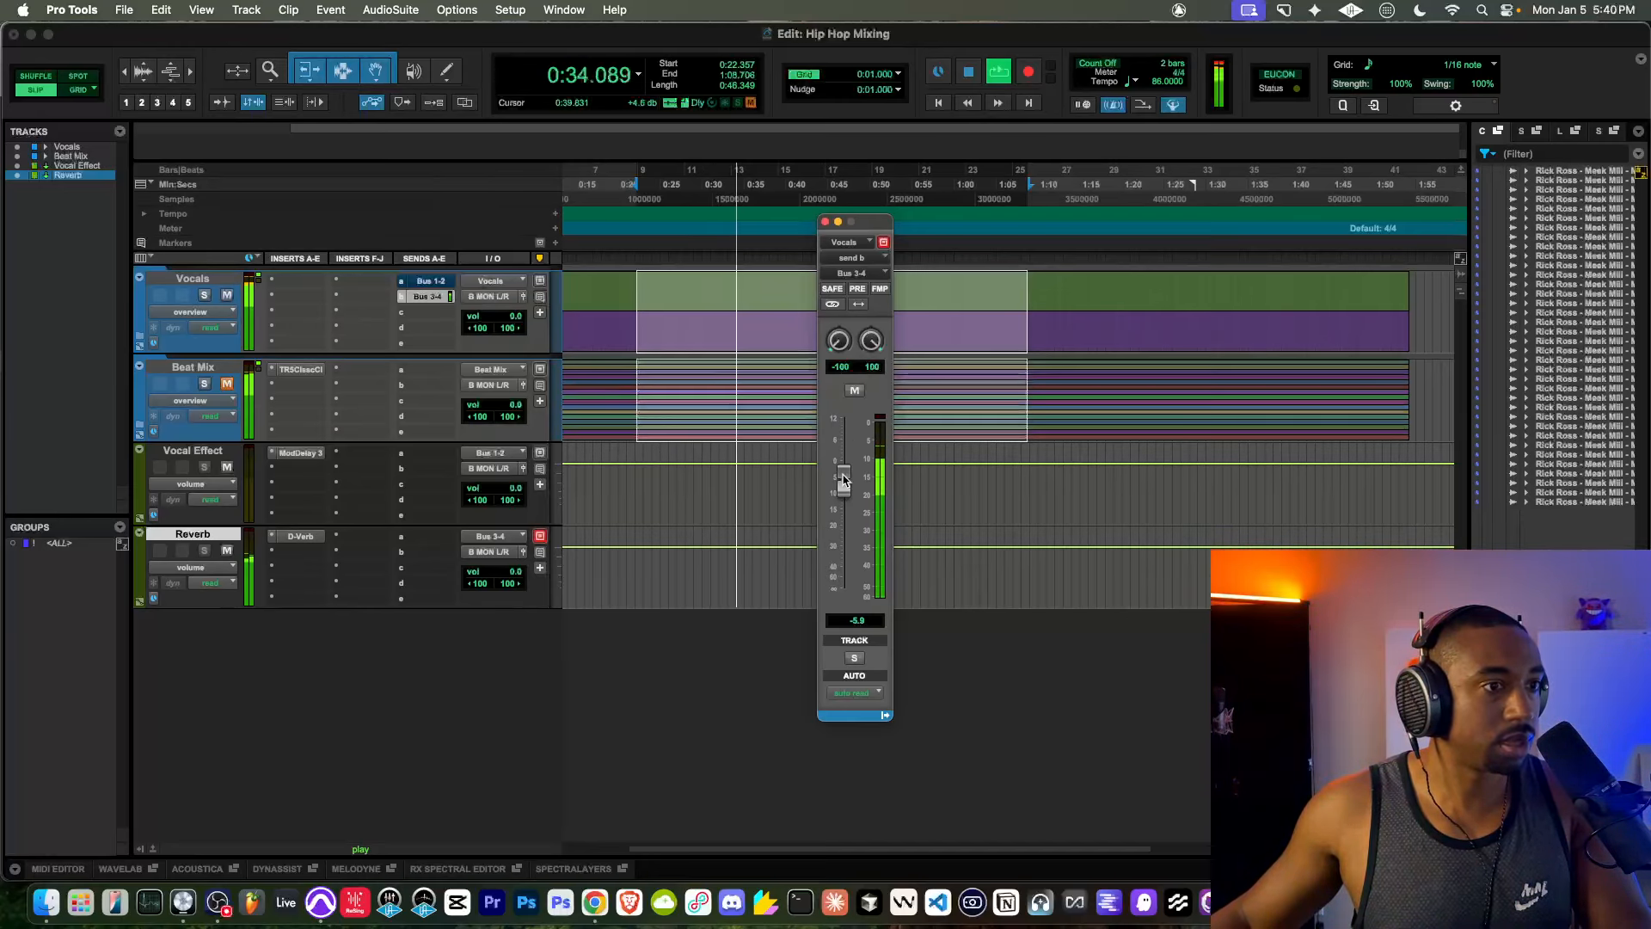
Step: Raise the Vocals send to Bus 3-4 to +9.1 dB and lower the Reverb track's volume to about -18.8 dB, closing the send window
left_click_drag(844, 480, 843, 436)
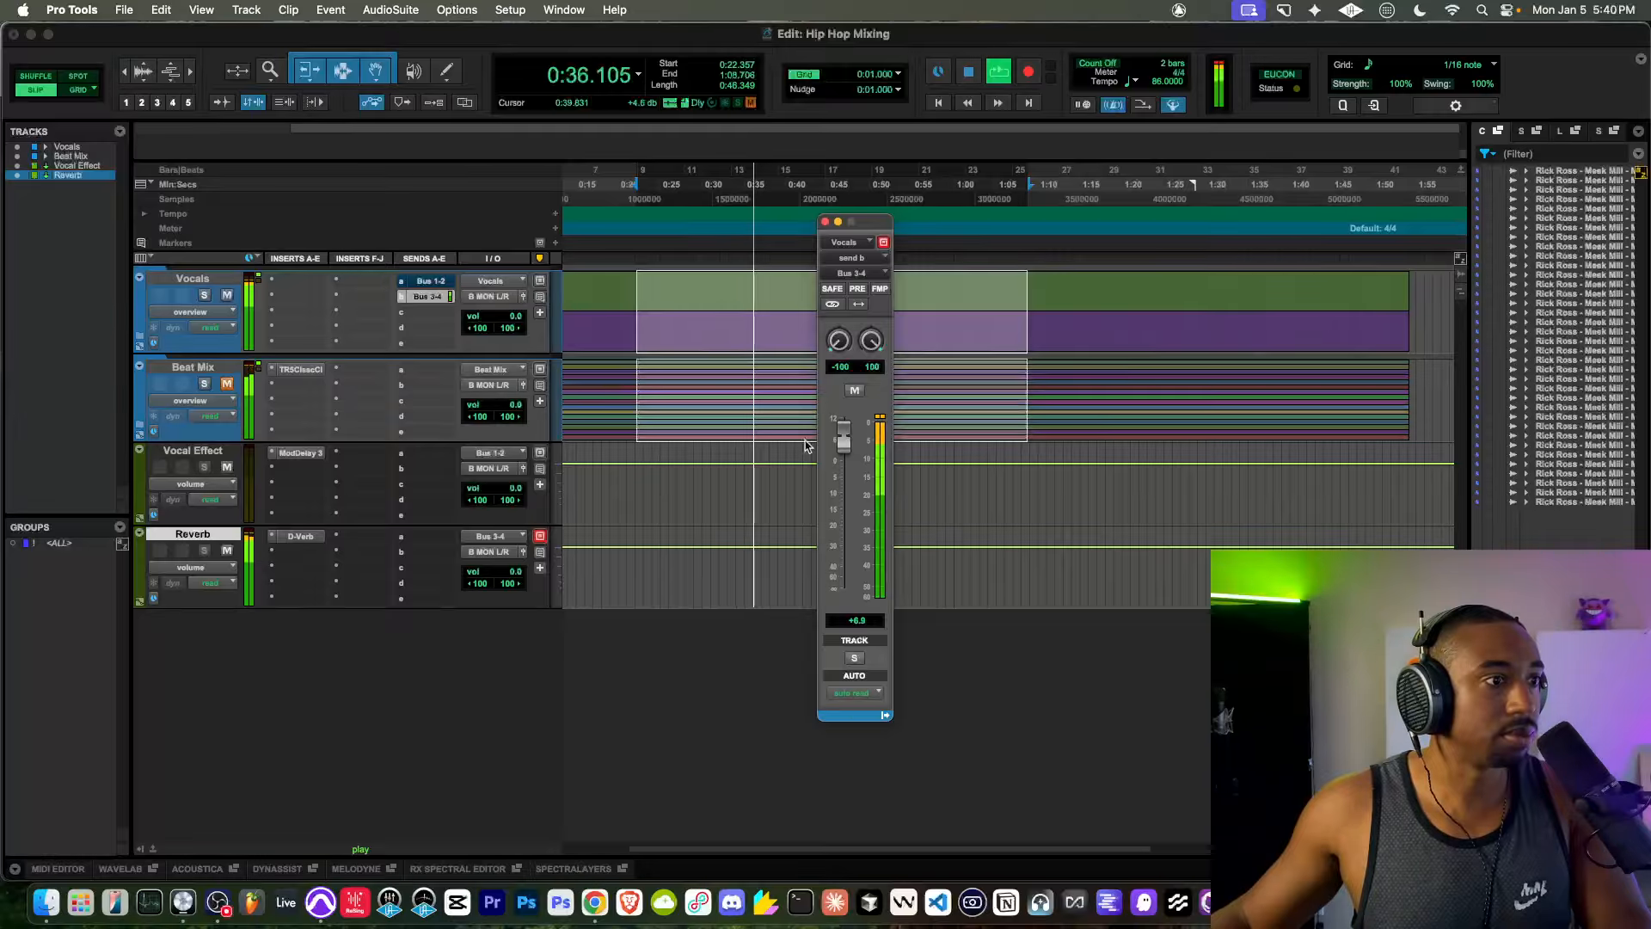
left_click_drag(514, 570, 512, 590)
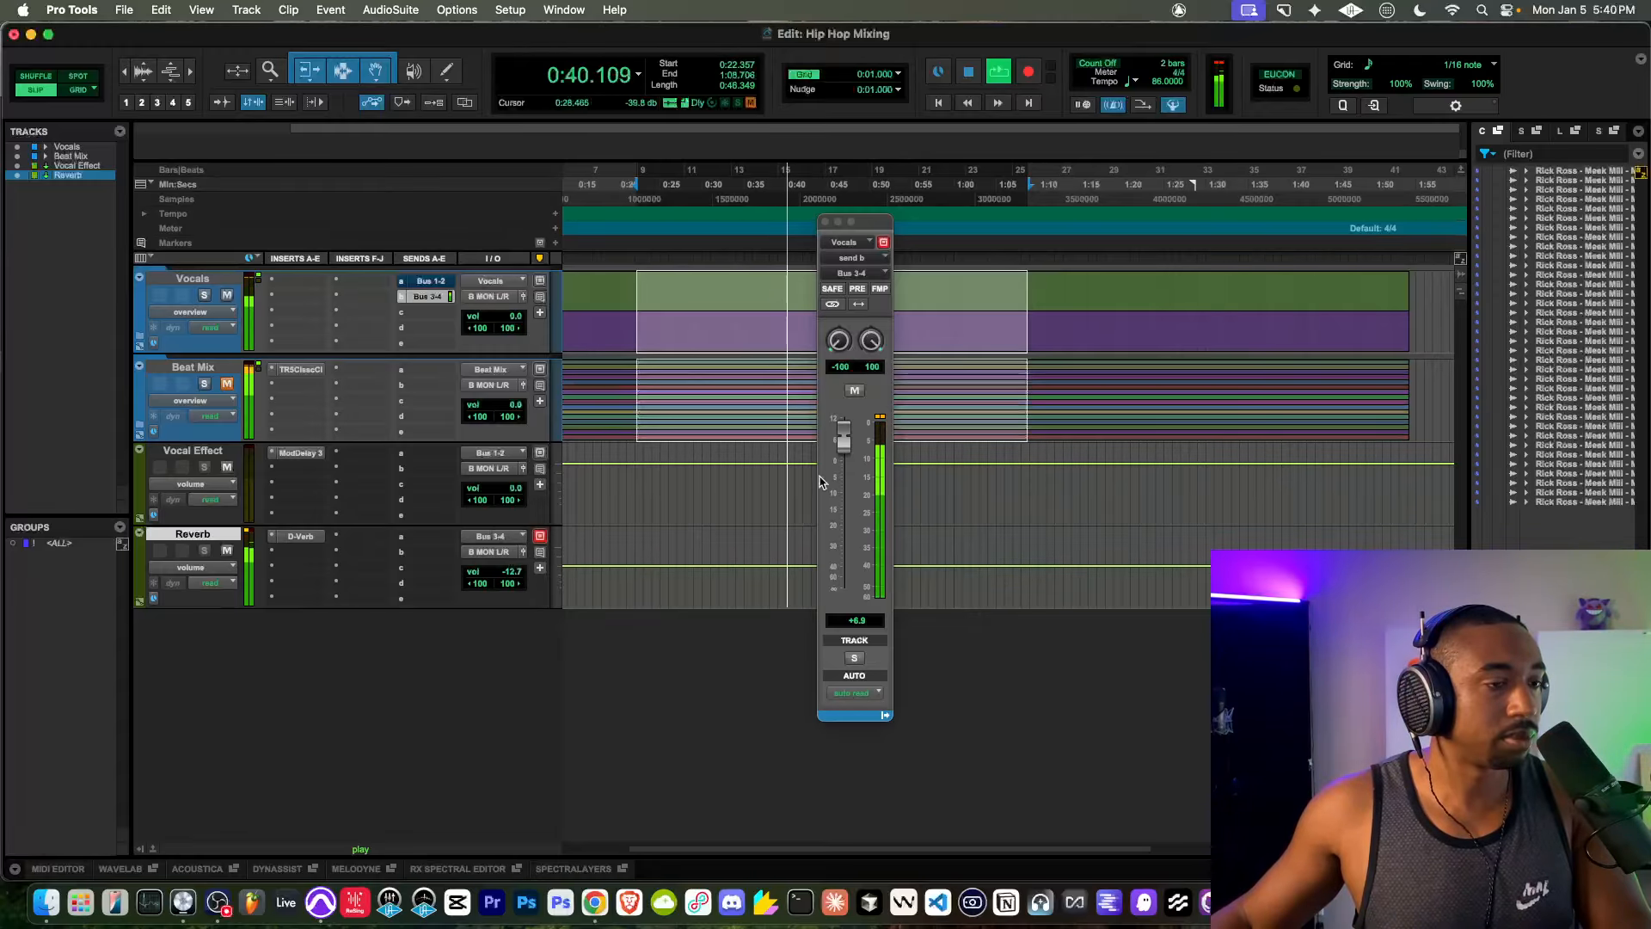
left_click_drag(844, 439, 844, 430)
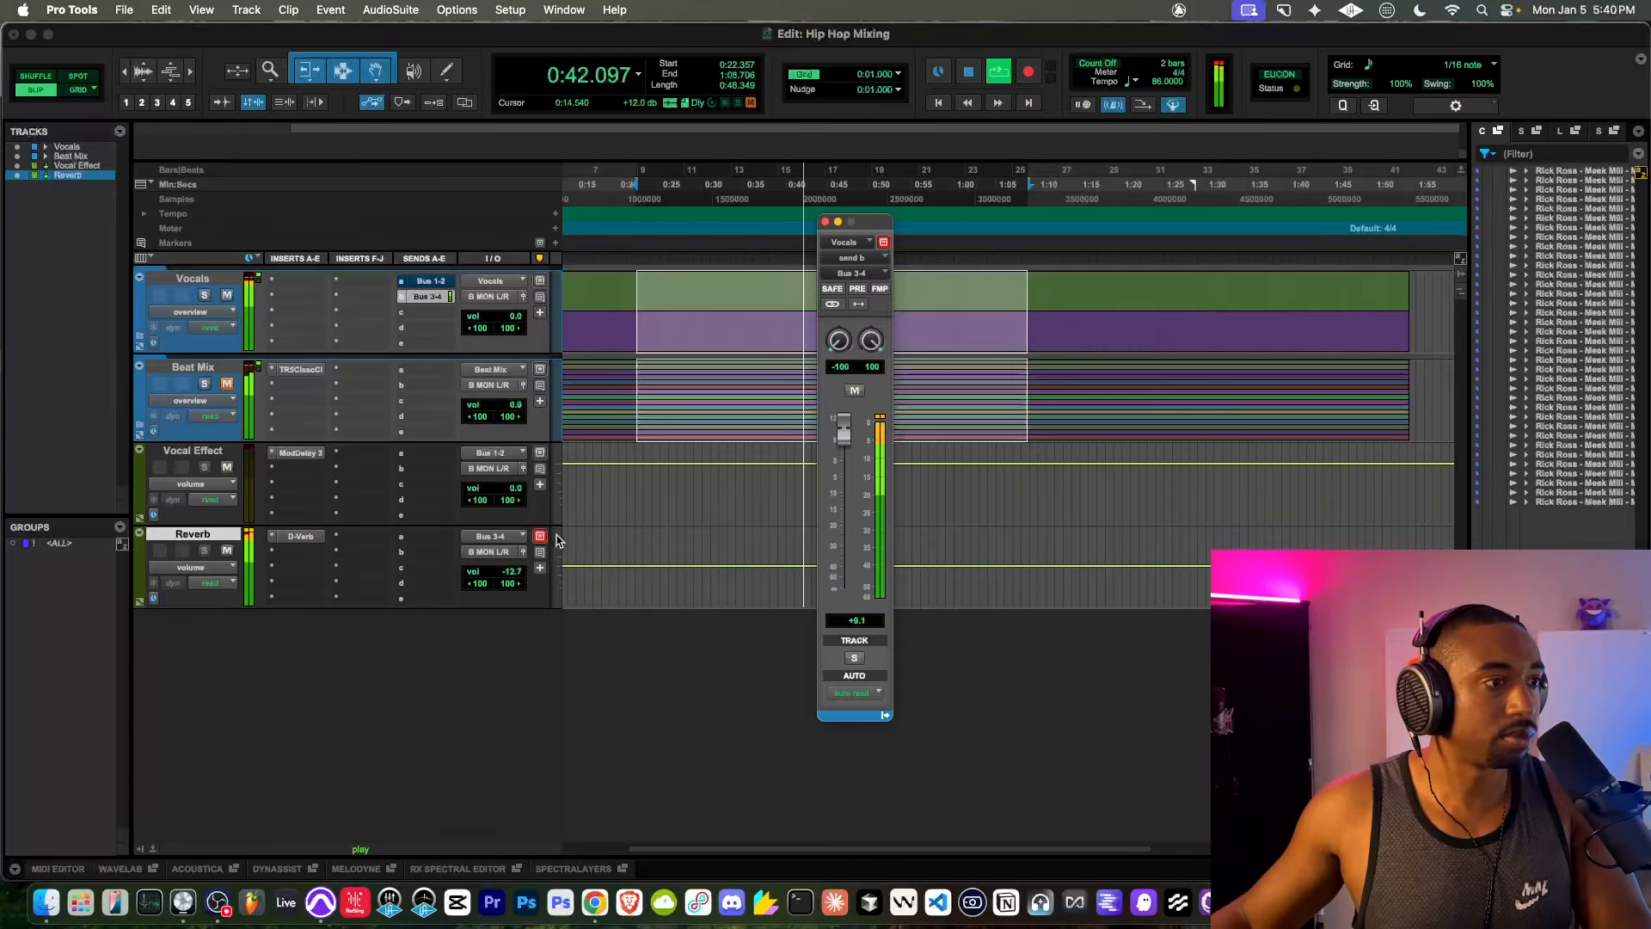
left_click_drag(510, 571, 505, 584)
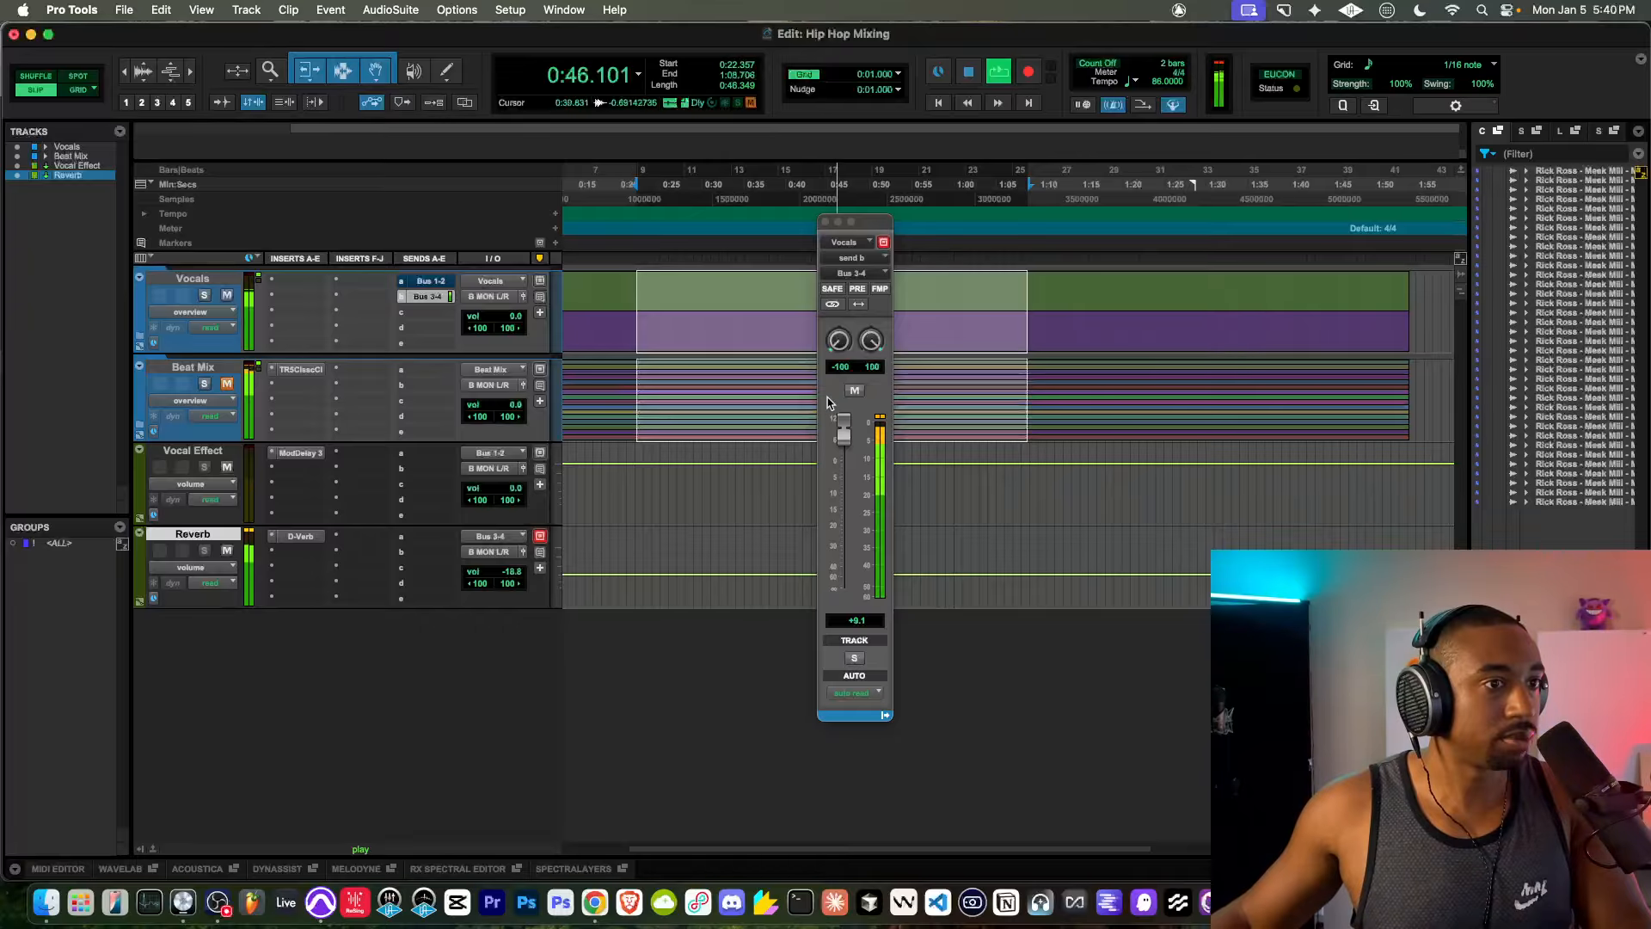
key("space")
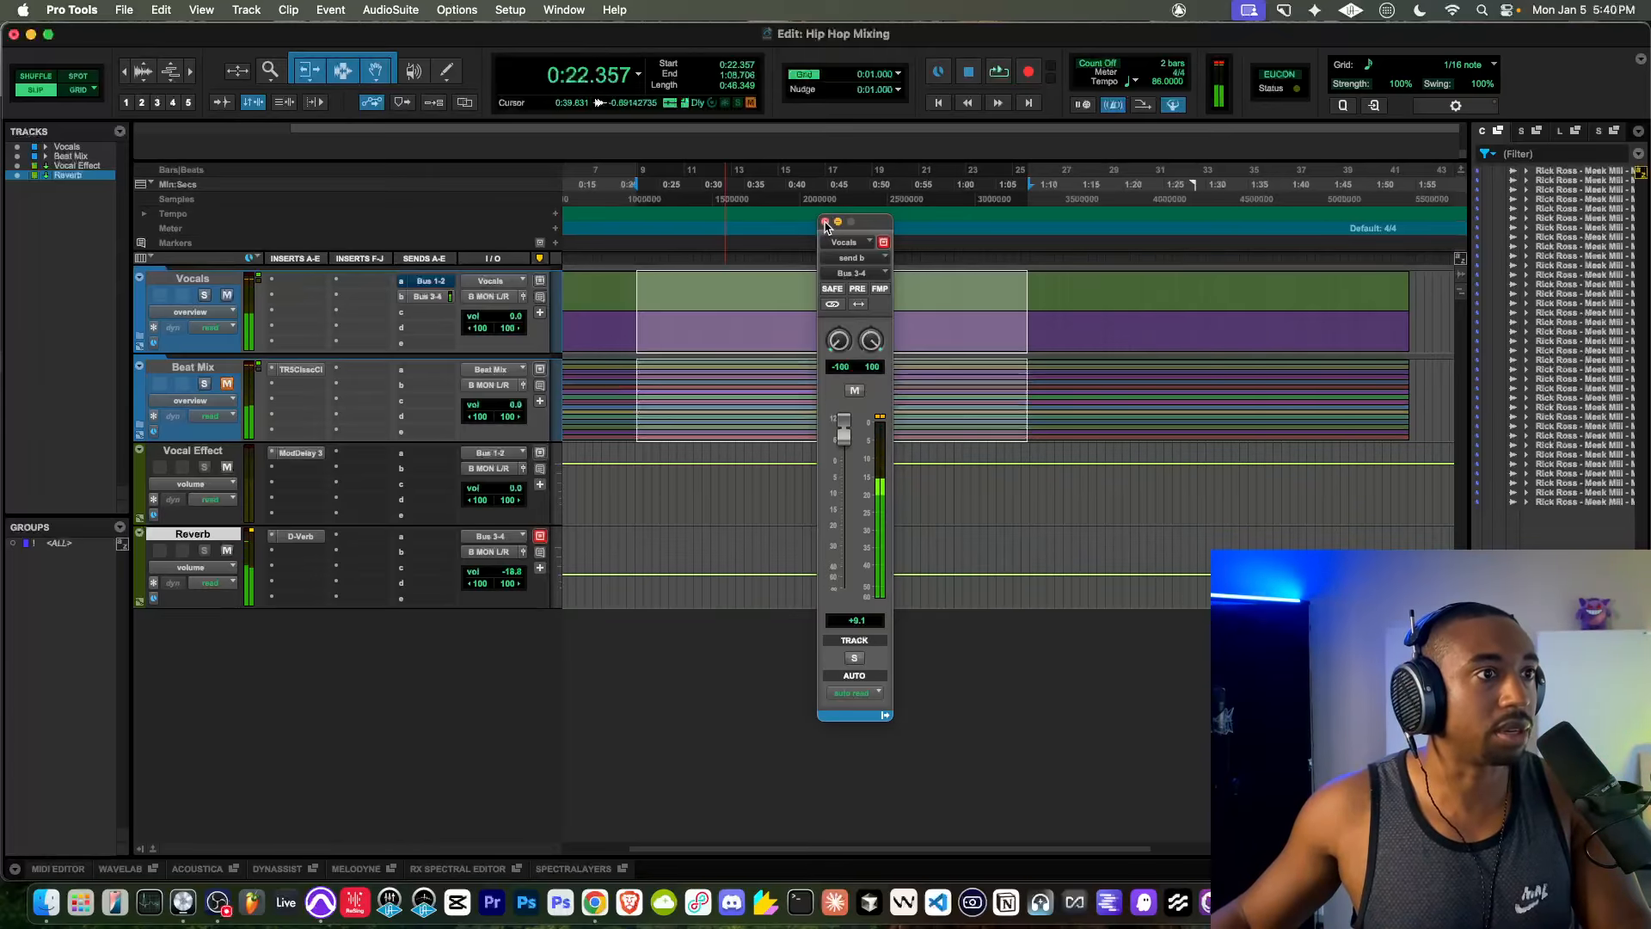
left_click(825, 223)
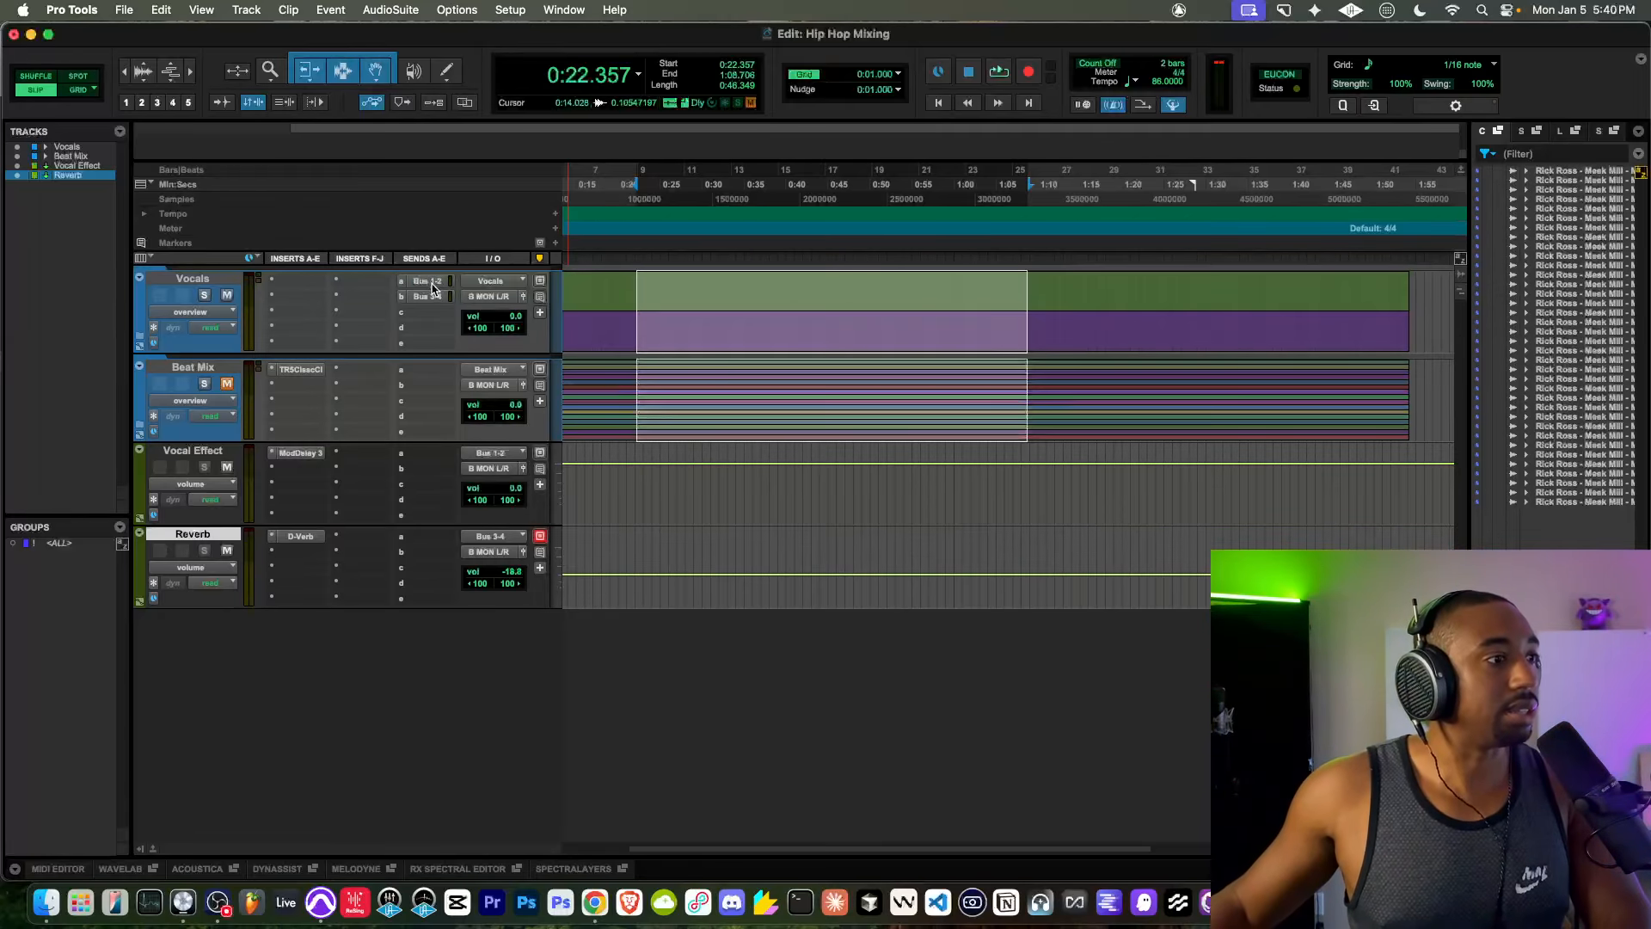
Step: Unmute the Vocals send to Bus 1-2 and play the selection briefly with both delay and reverb
key("space")
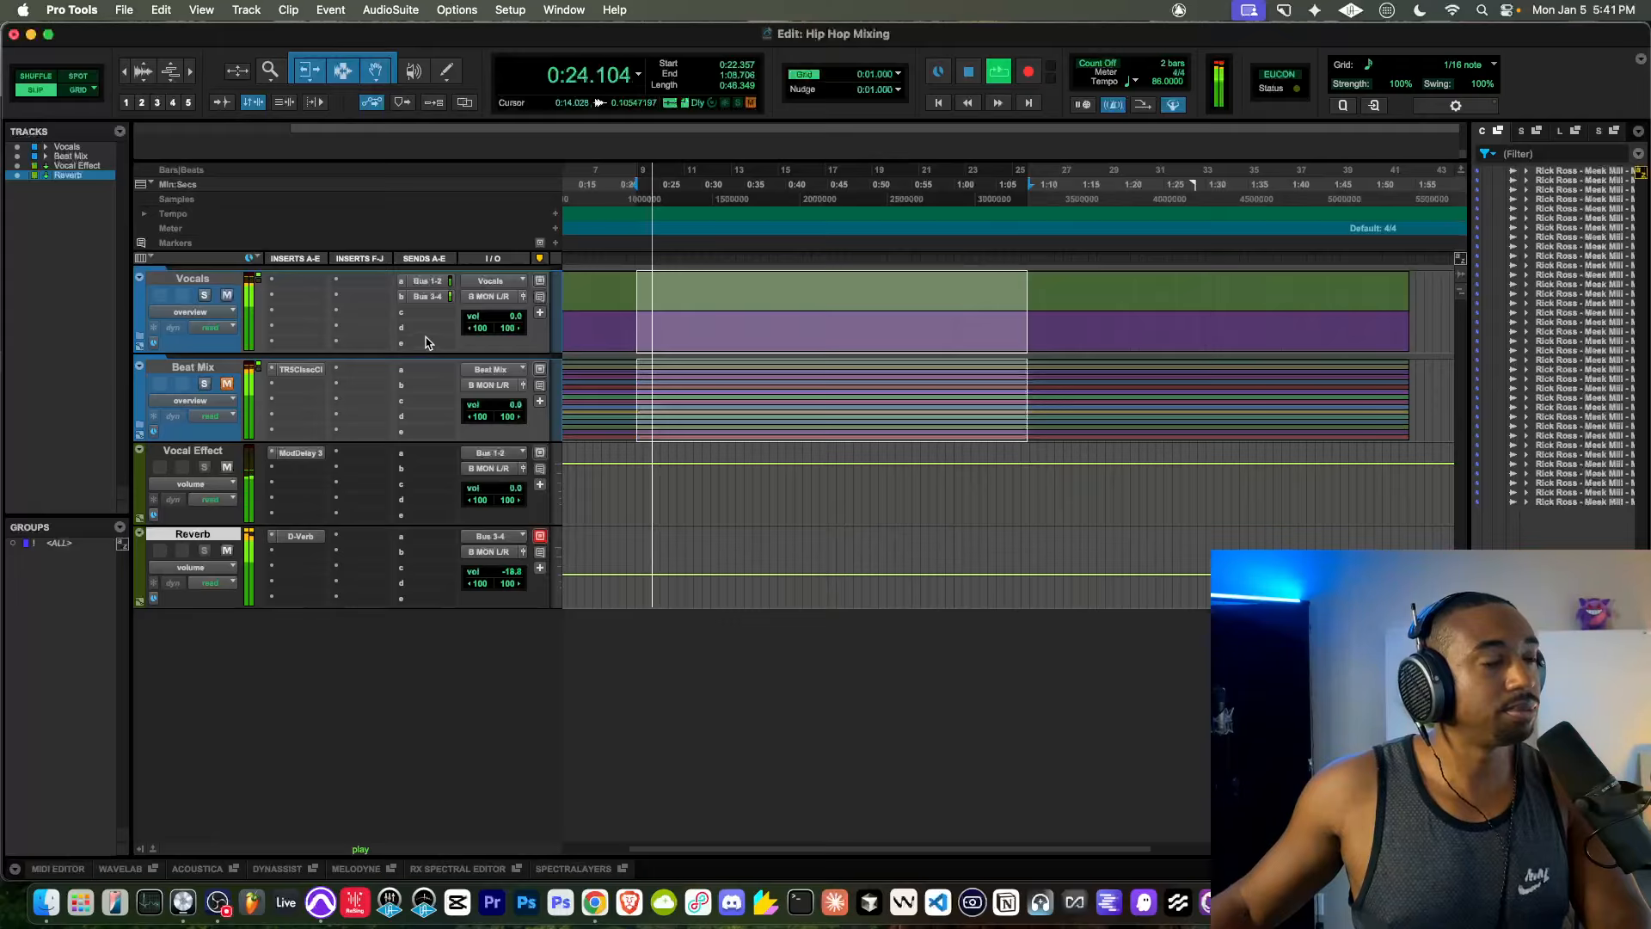
key("space")
Step: Insert a stereo EQ3 7-Band plugin on the Vocals folder and move its window clear of the Vocals track
left_click(312, 285)
mouse_move(312, 286)
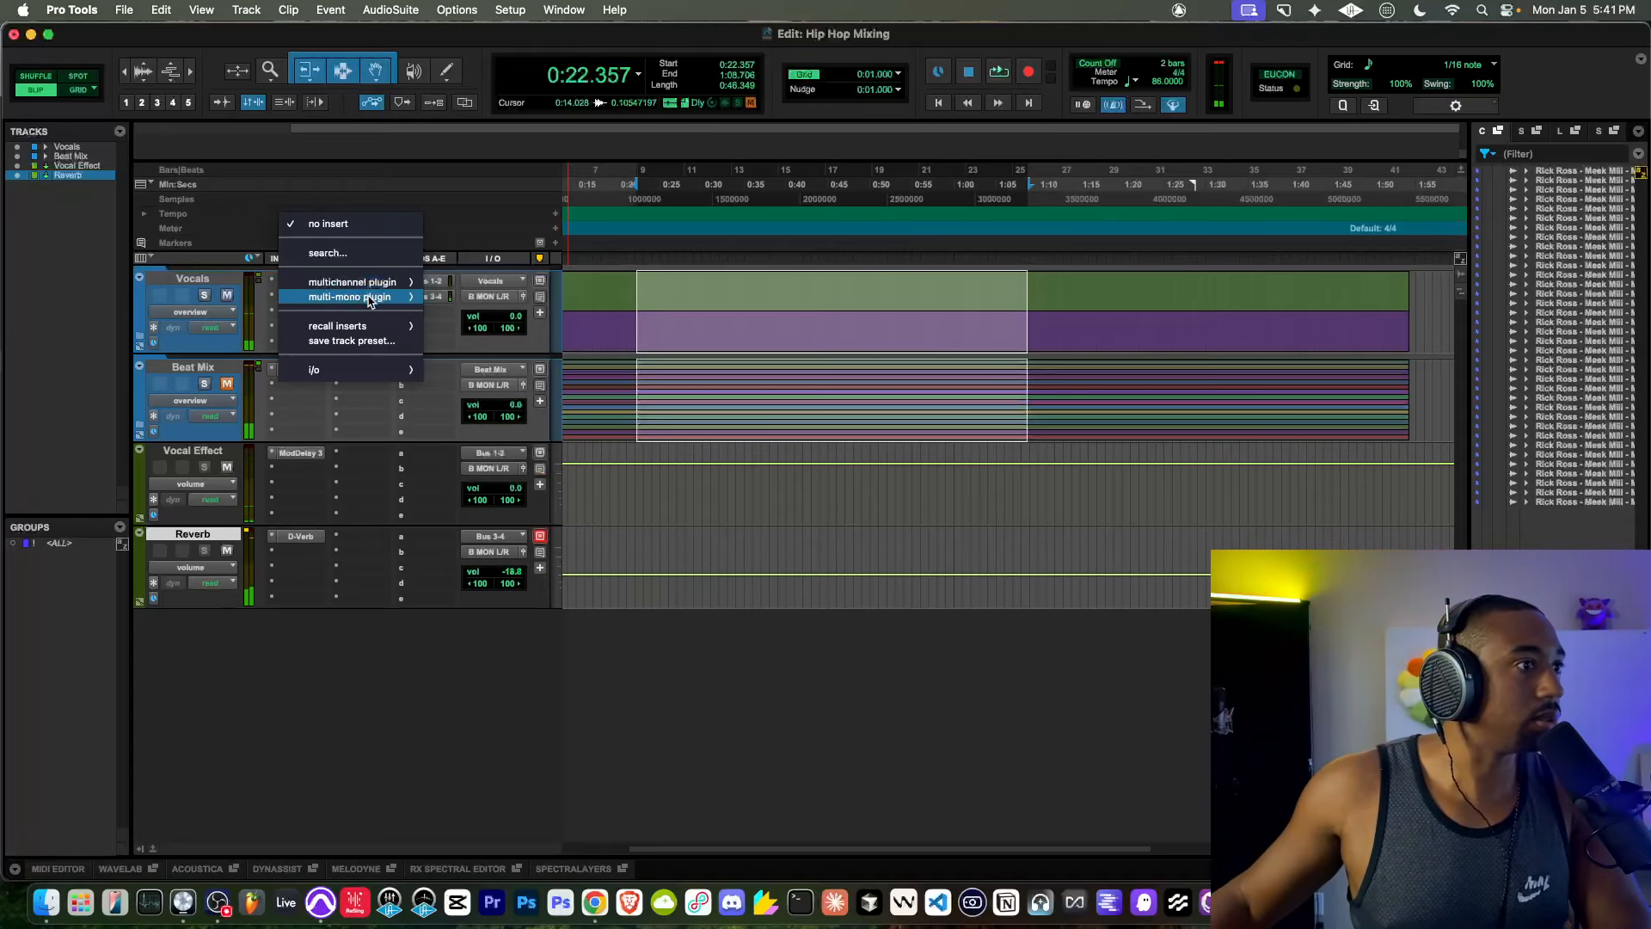
mouse_move(451, 289)
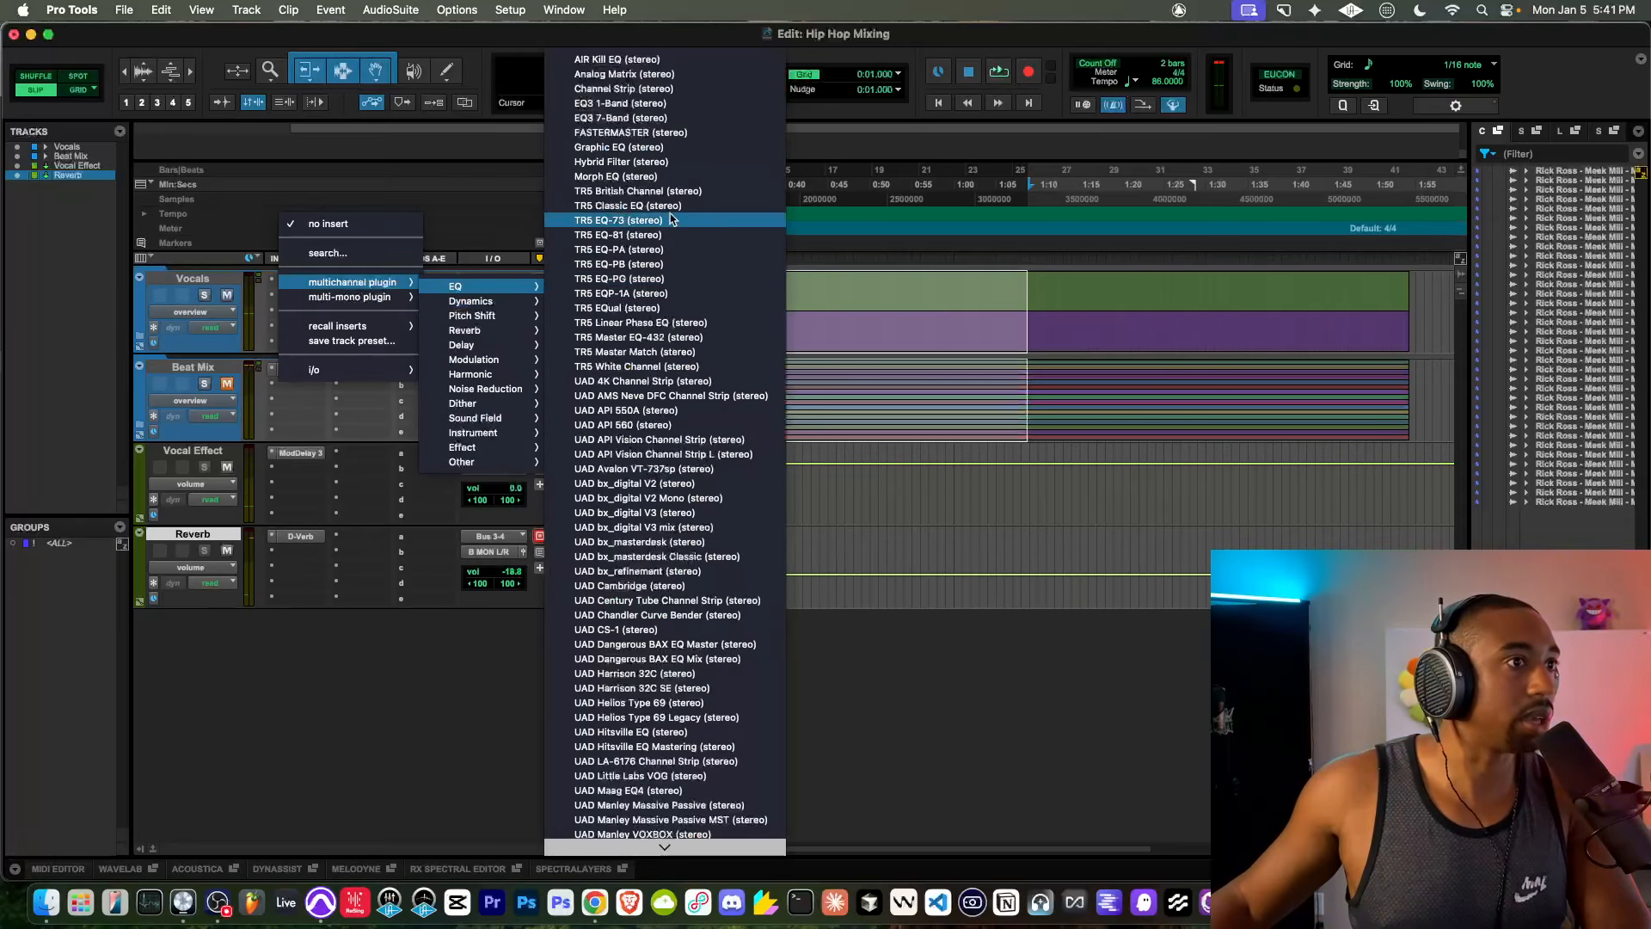
key("Escape")
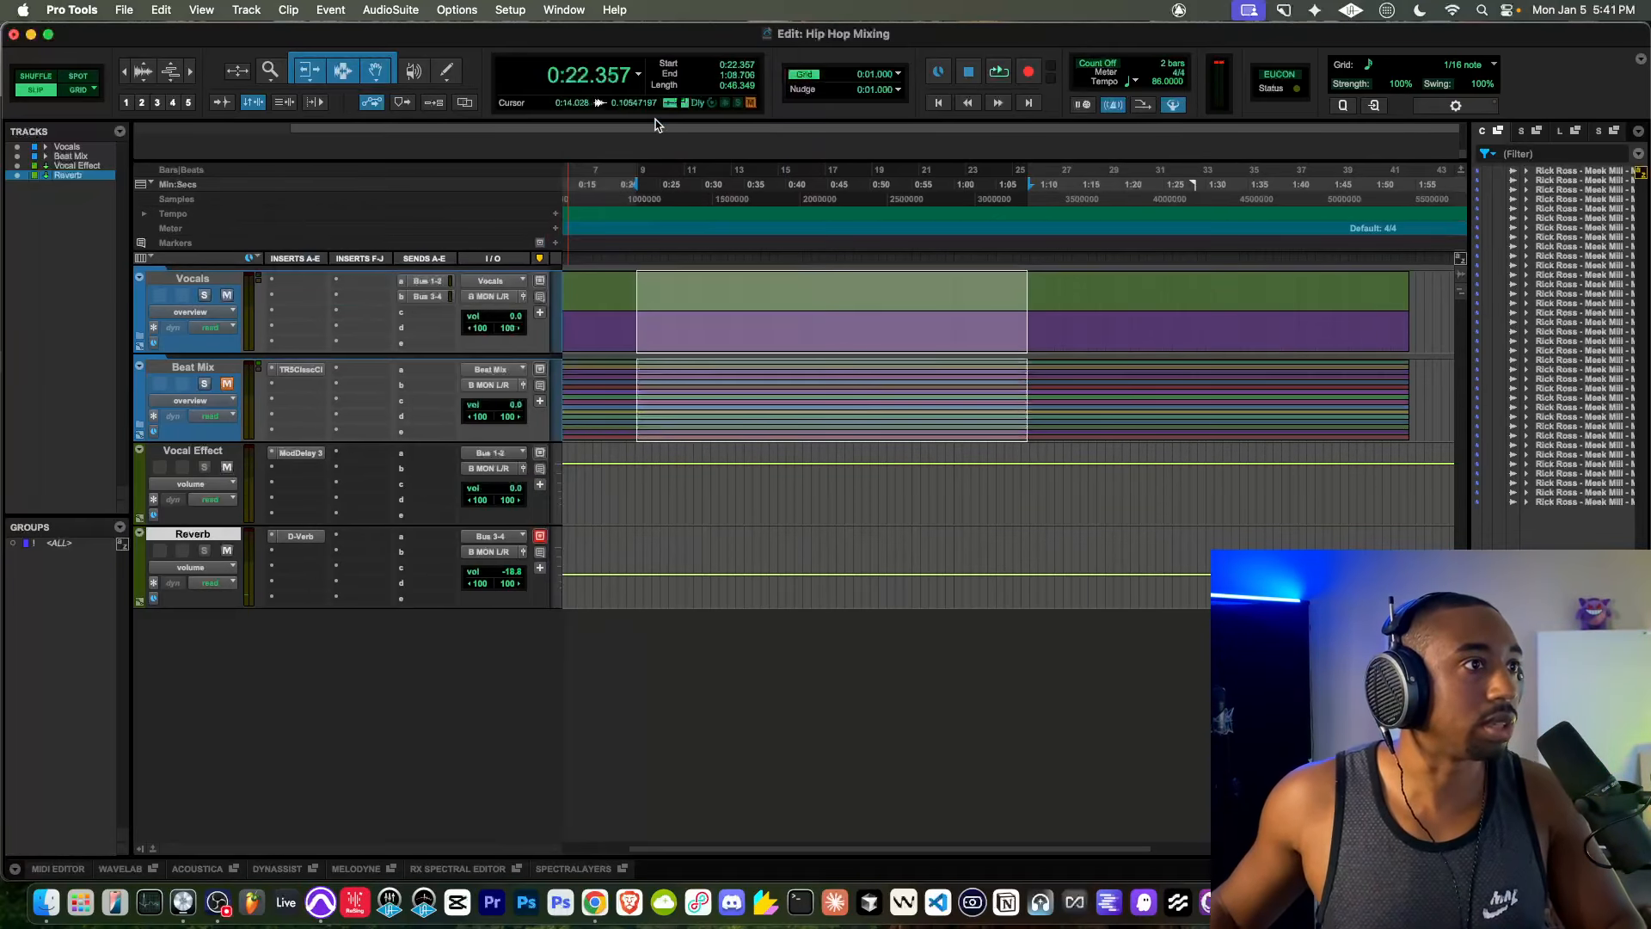
left_click_drag(662, 478, 654, 368)
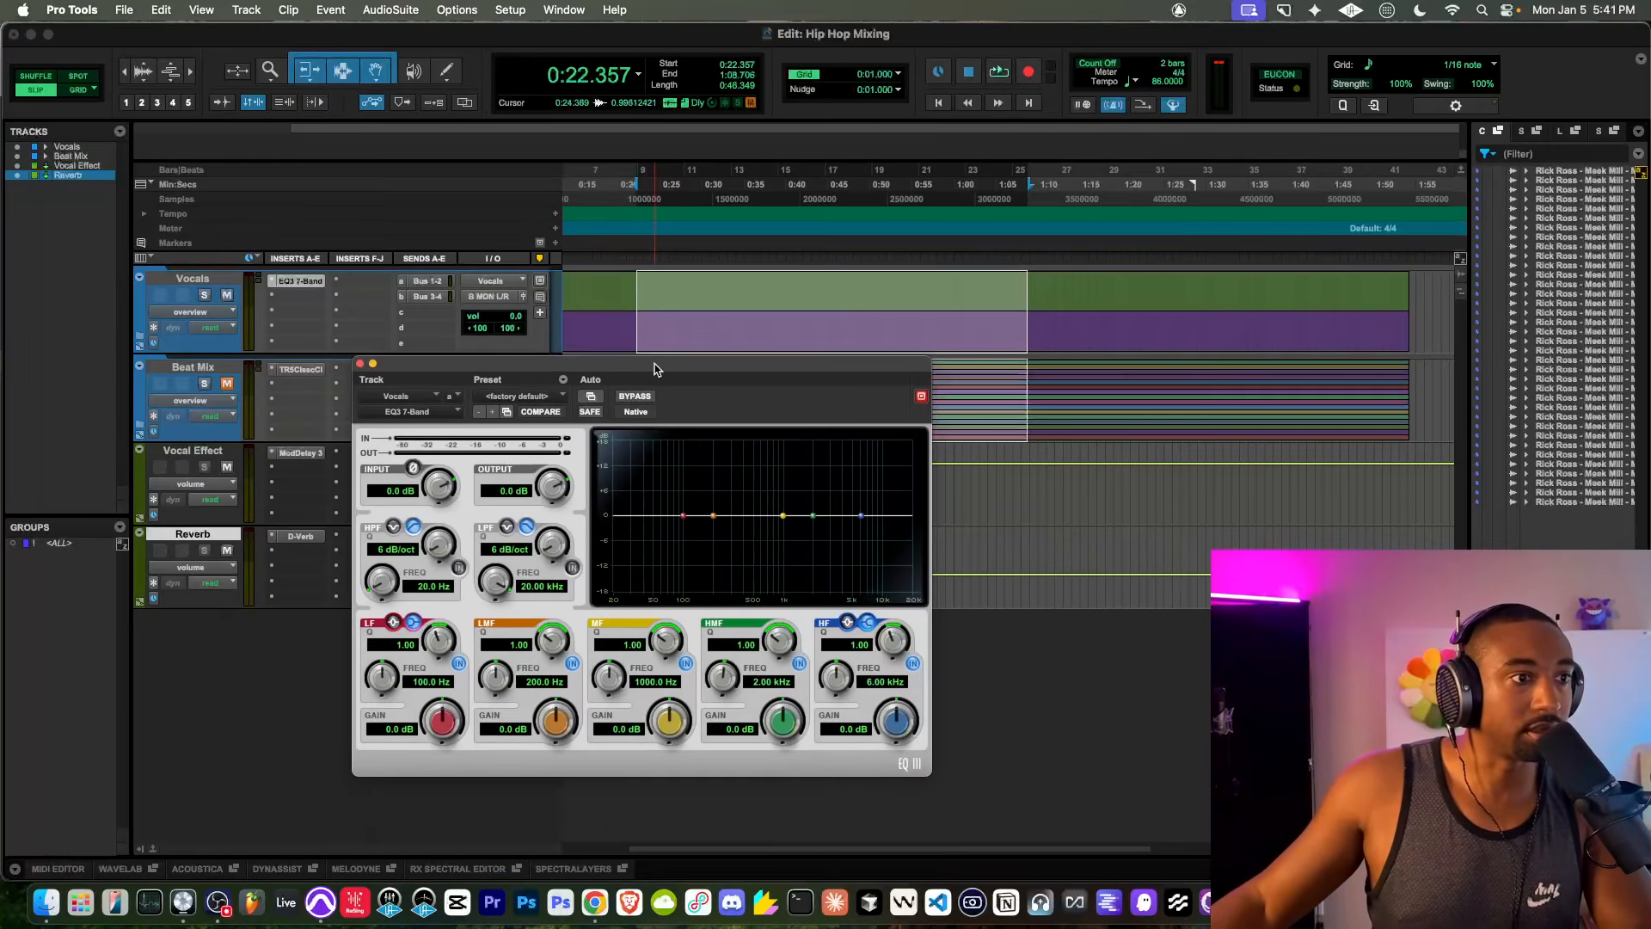
Step: Boost the high-frequency band of the Vocals EQ by 1.3 dB at 4.79 kHz during playback
key("space")
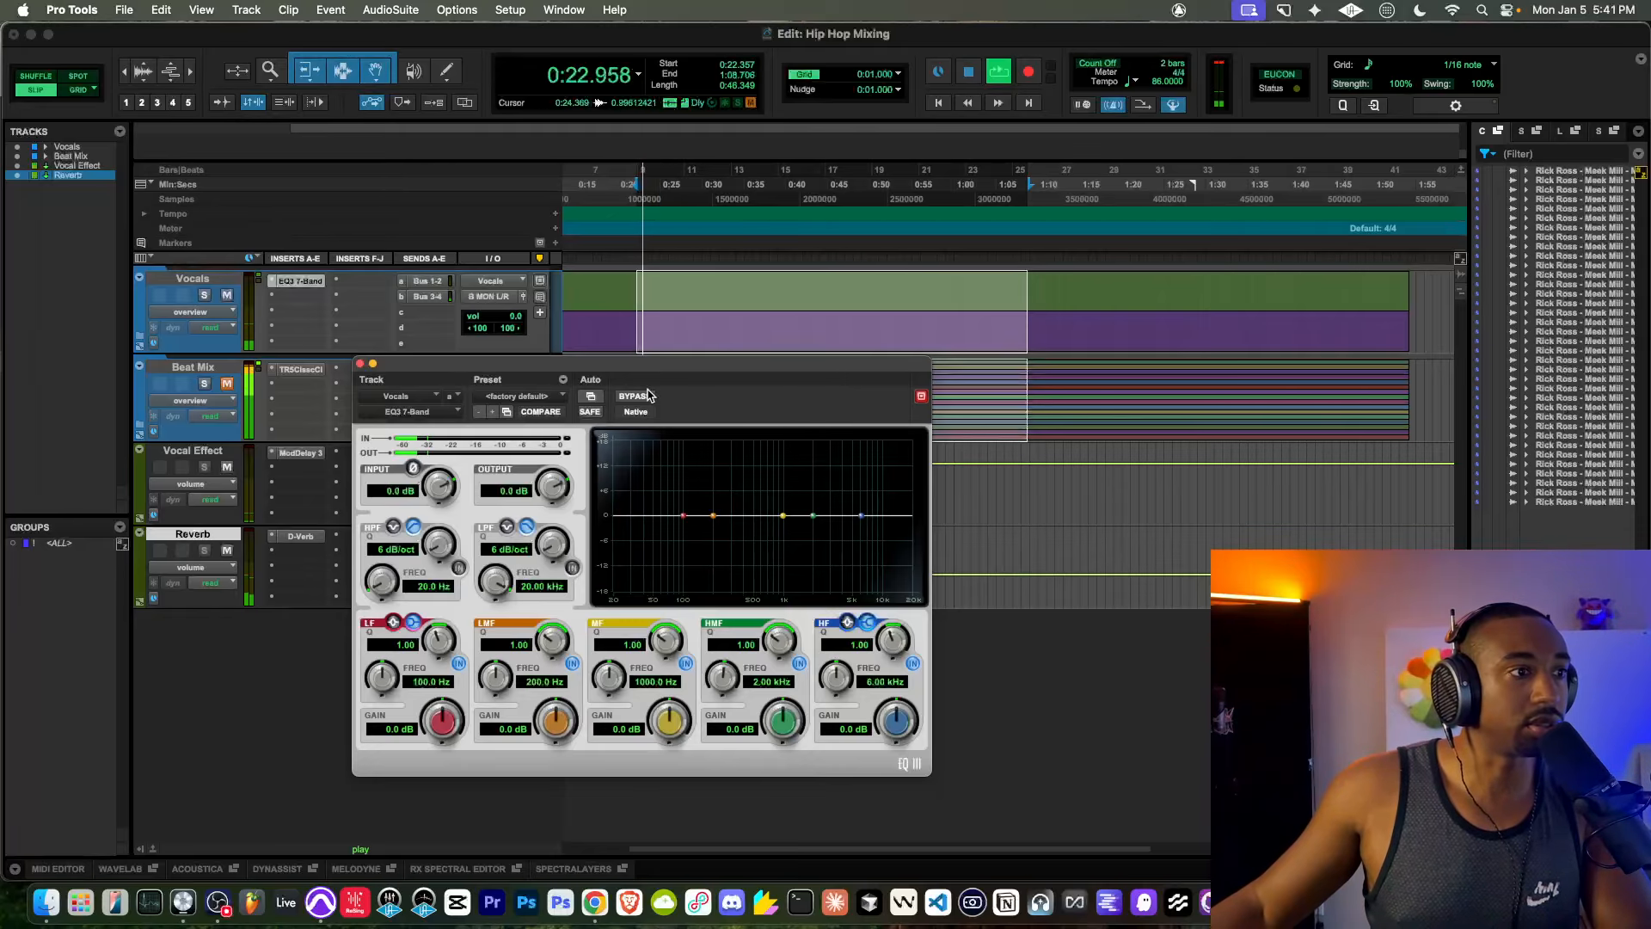
key("space")
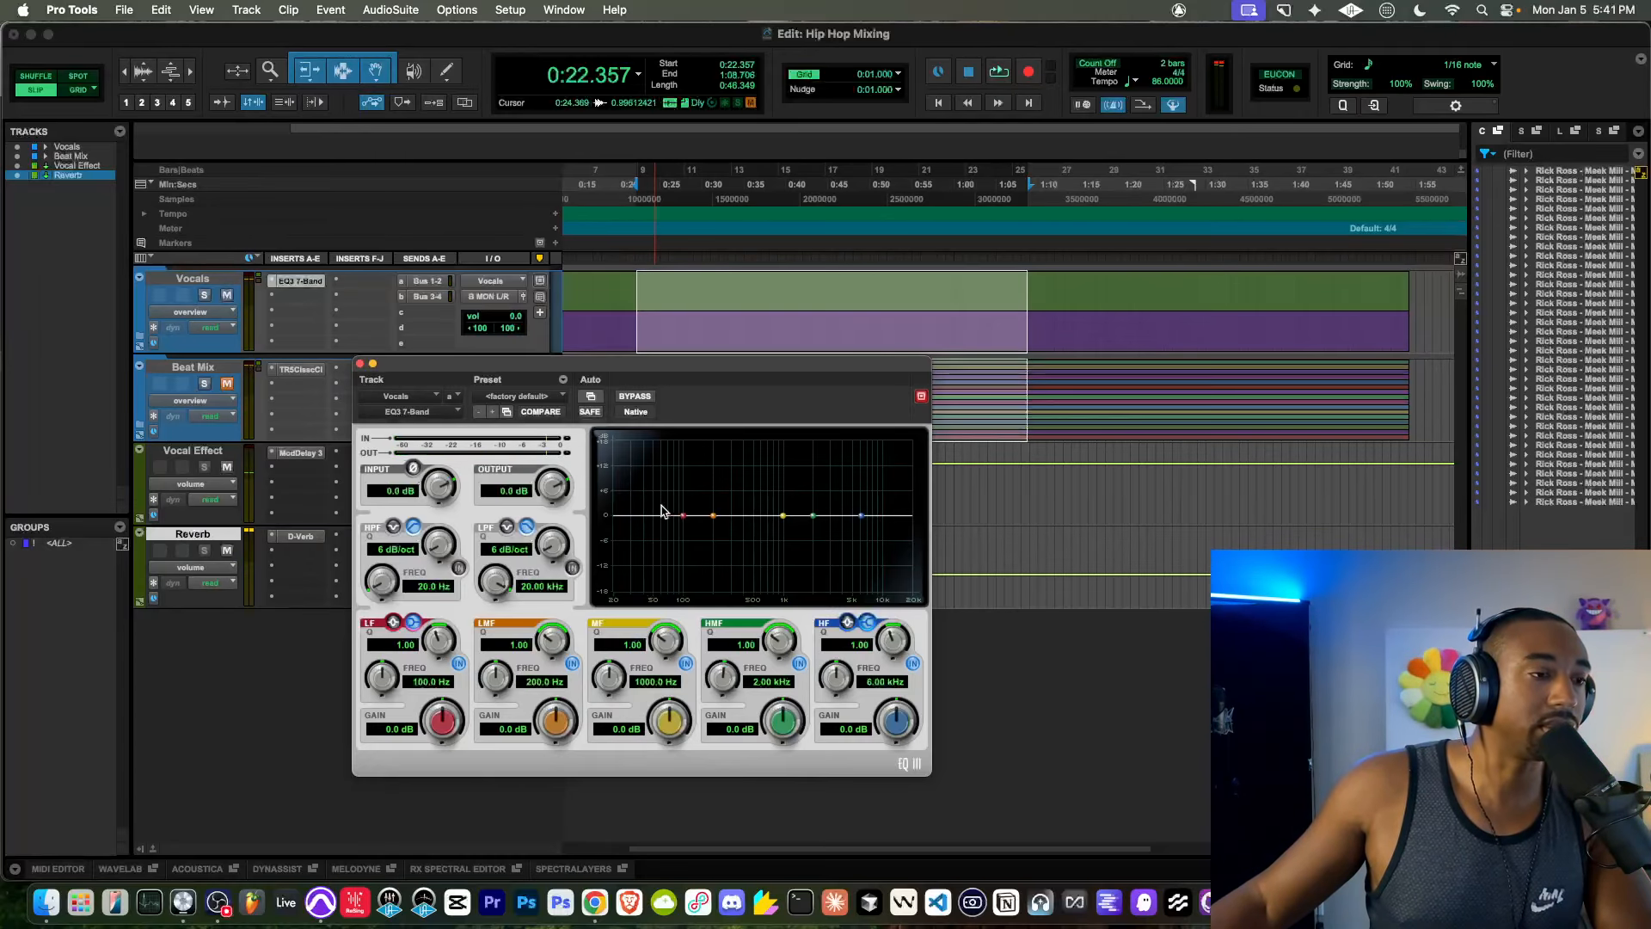
key("space")
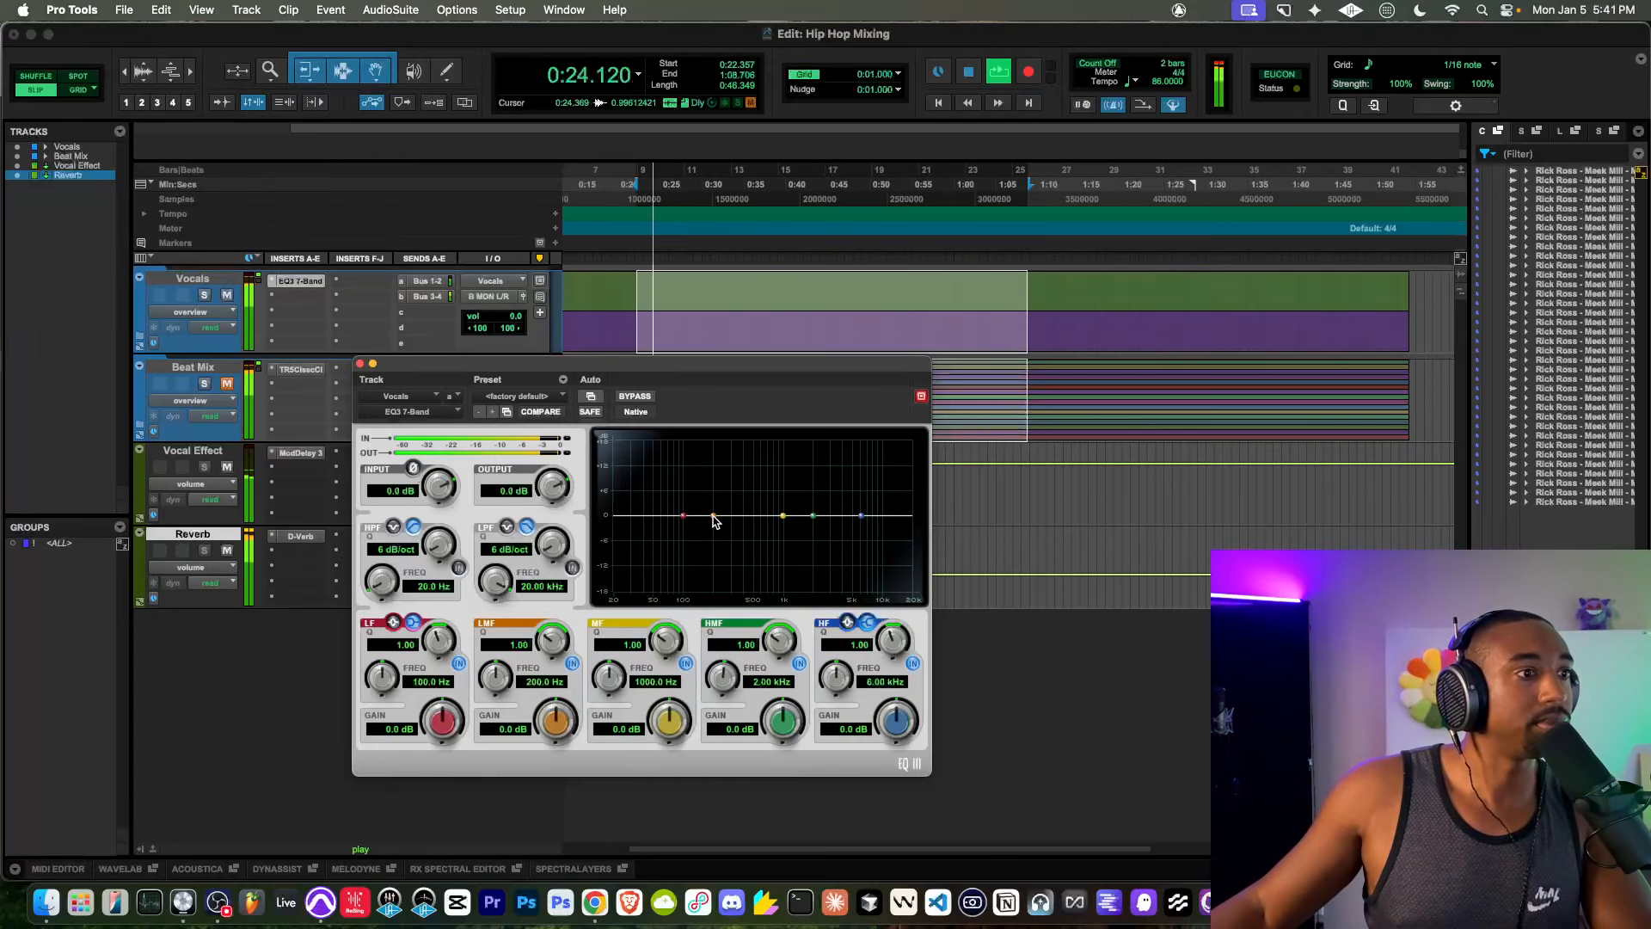
mouse_move(861, 516)
left_mouse_down()
mouse_move(845, 475)
mouse_move(849, 514)
left_mouse_up()
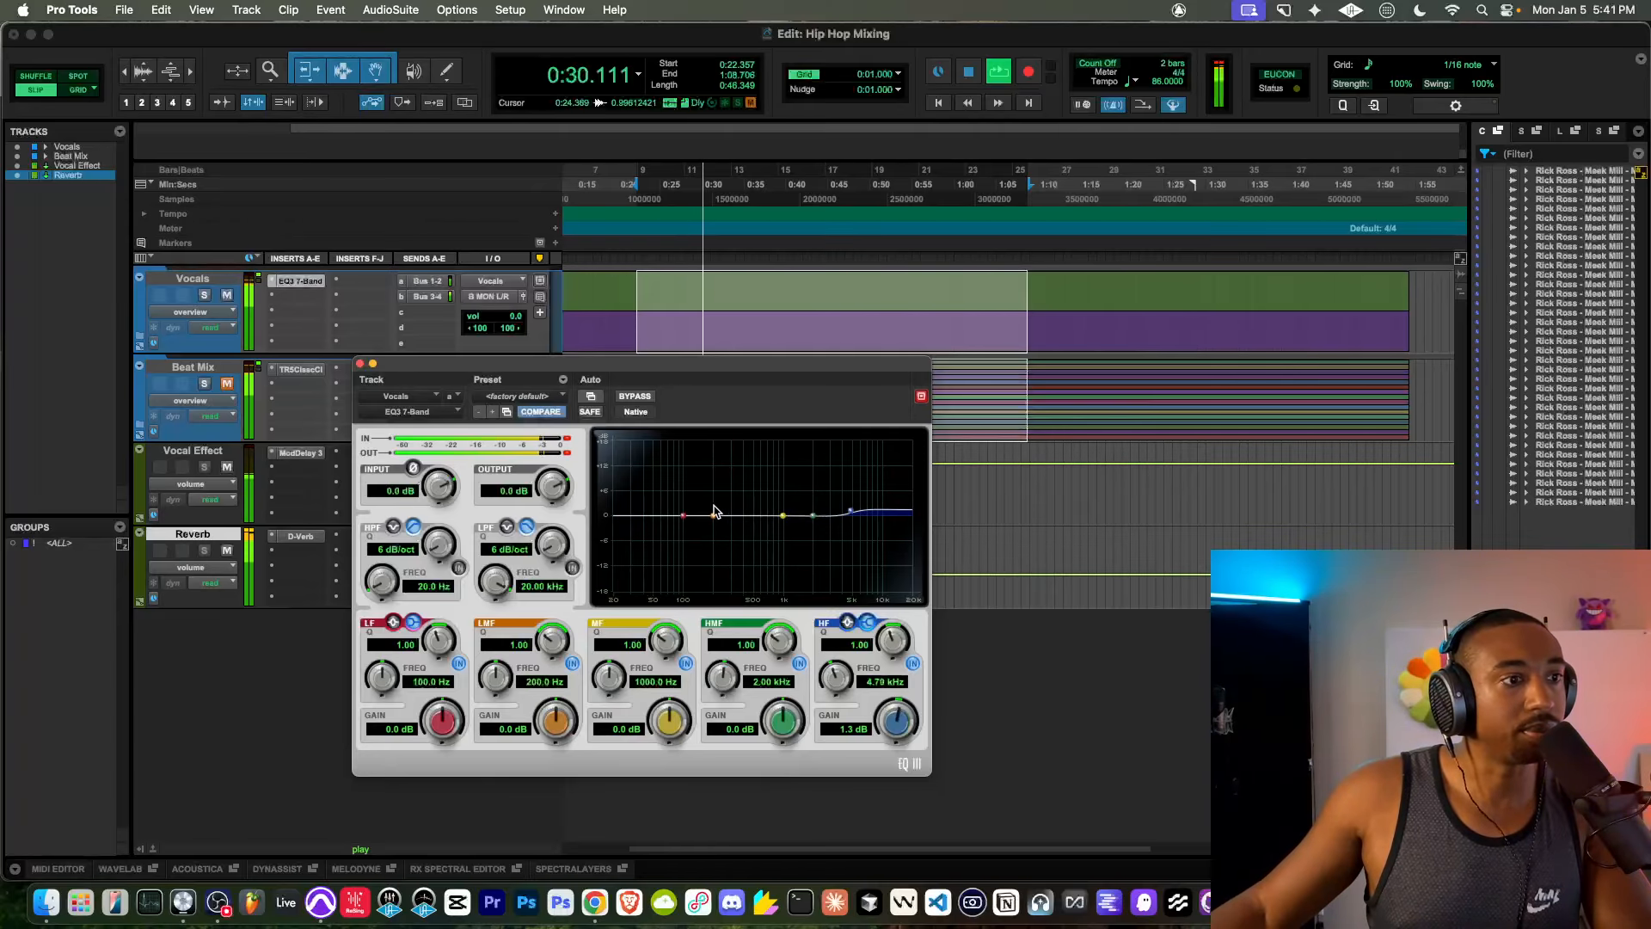
Step: Set the low-mid band of the Vocals EQ to 108.1 Hz with 0.5 dB gain while replaying the selection
key("space")
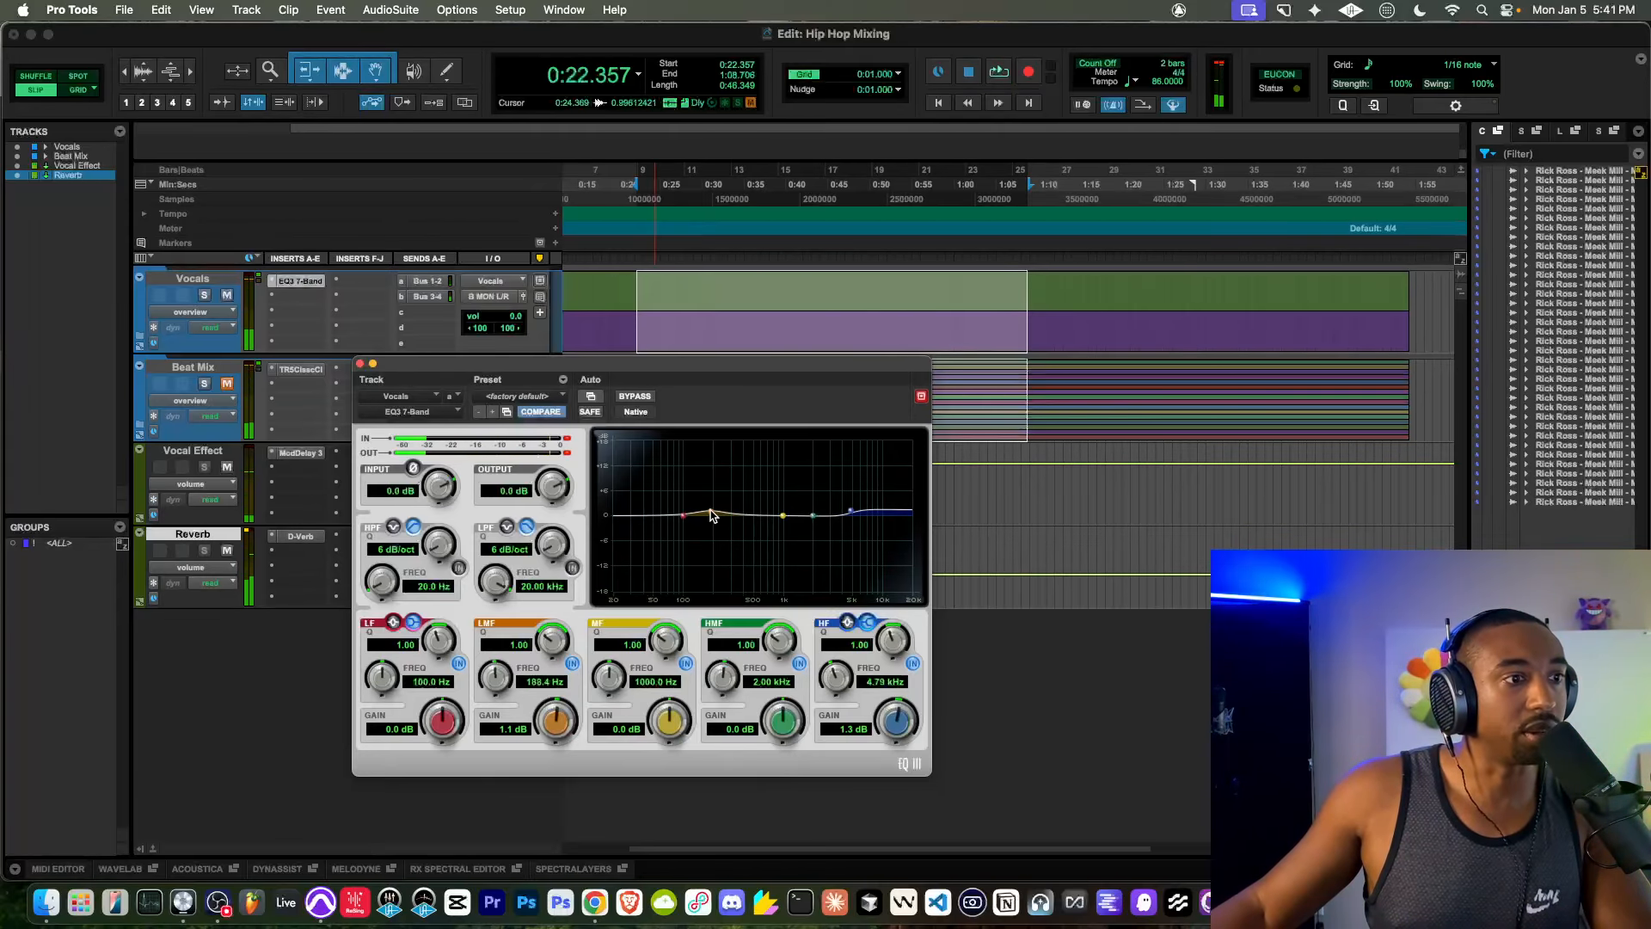
key("space")
left_click_drag(711, 515, 659, 501)
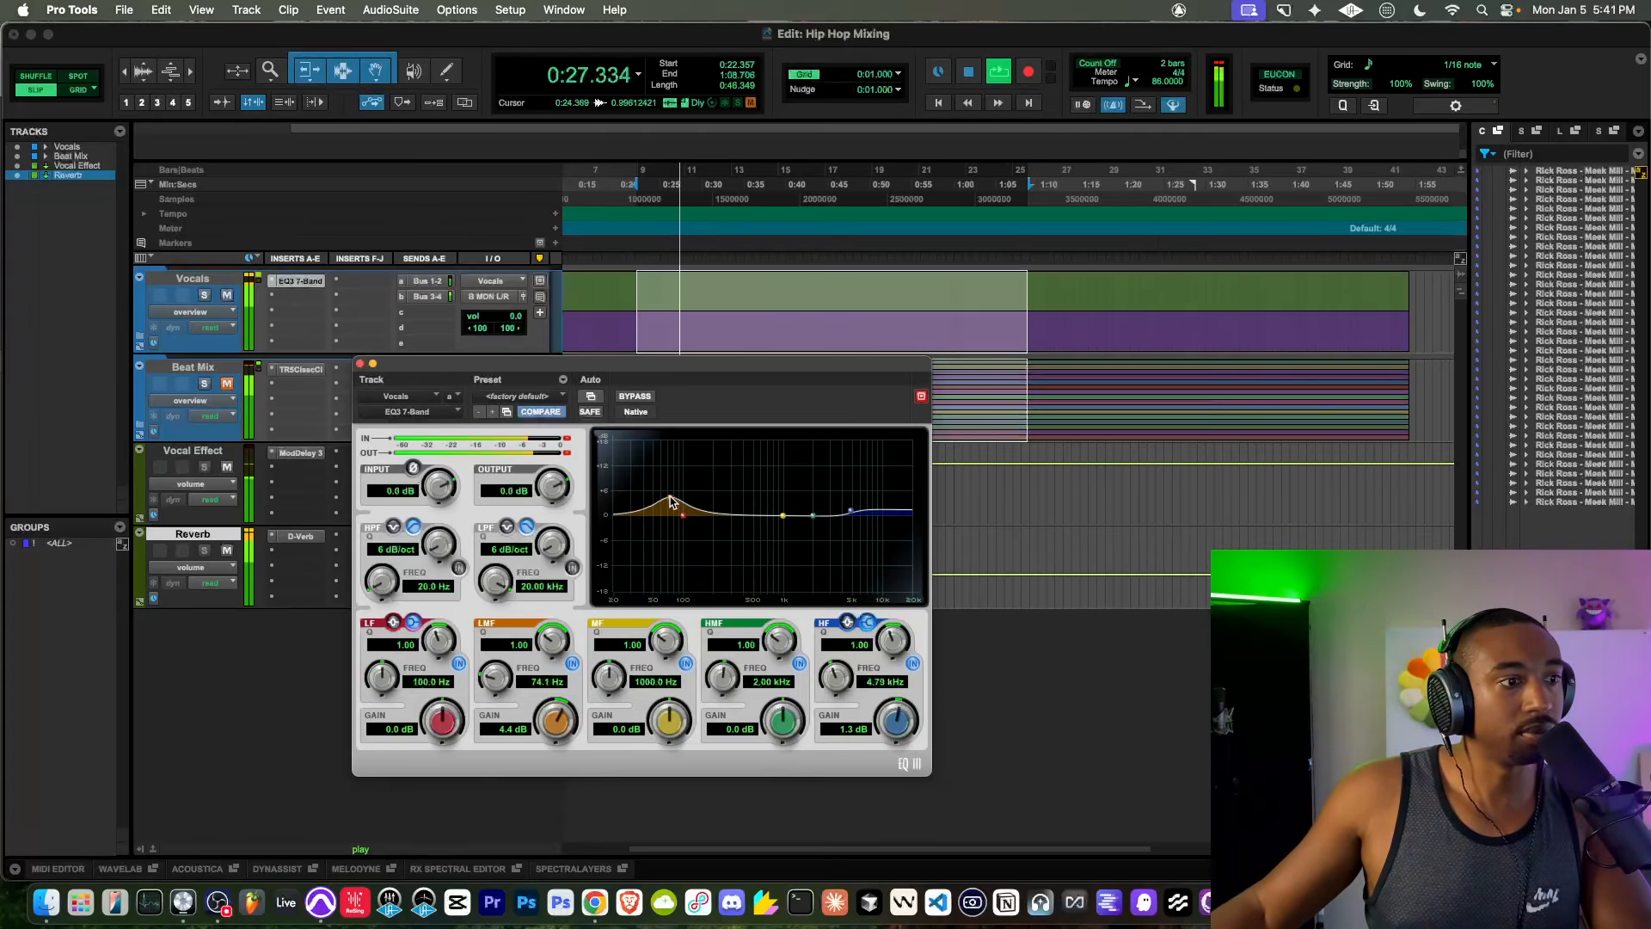
left_click_drag(683, 505, 687, 502)
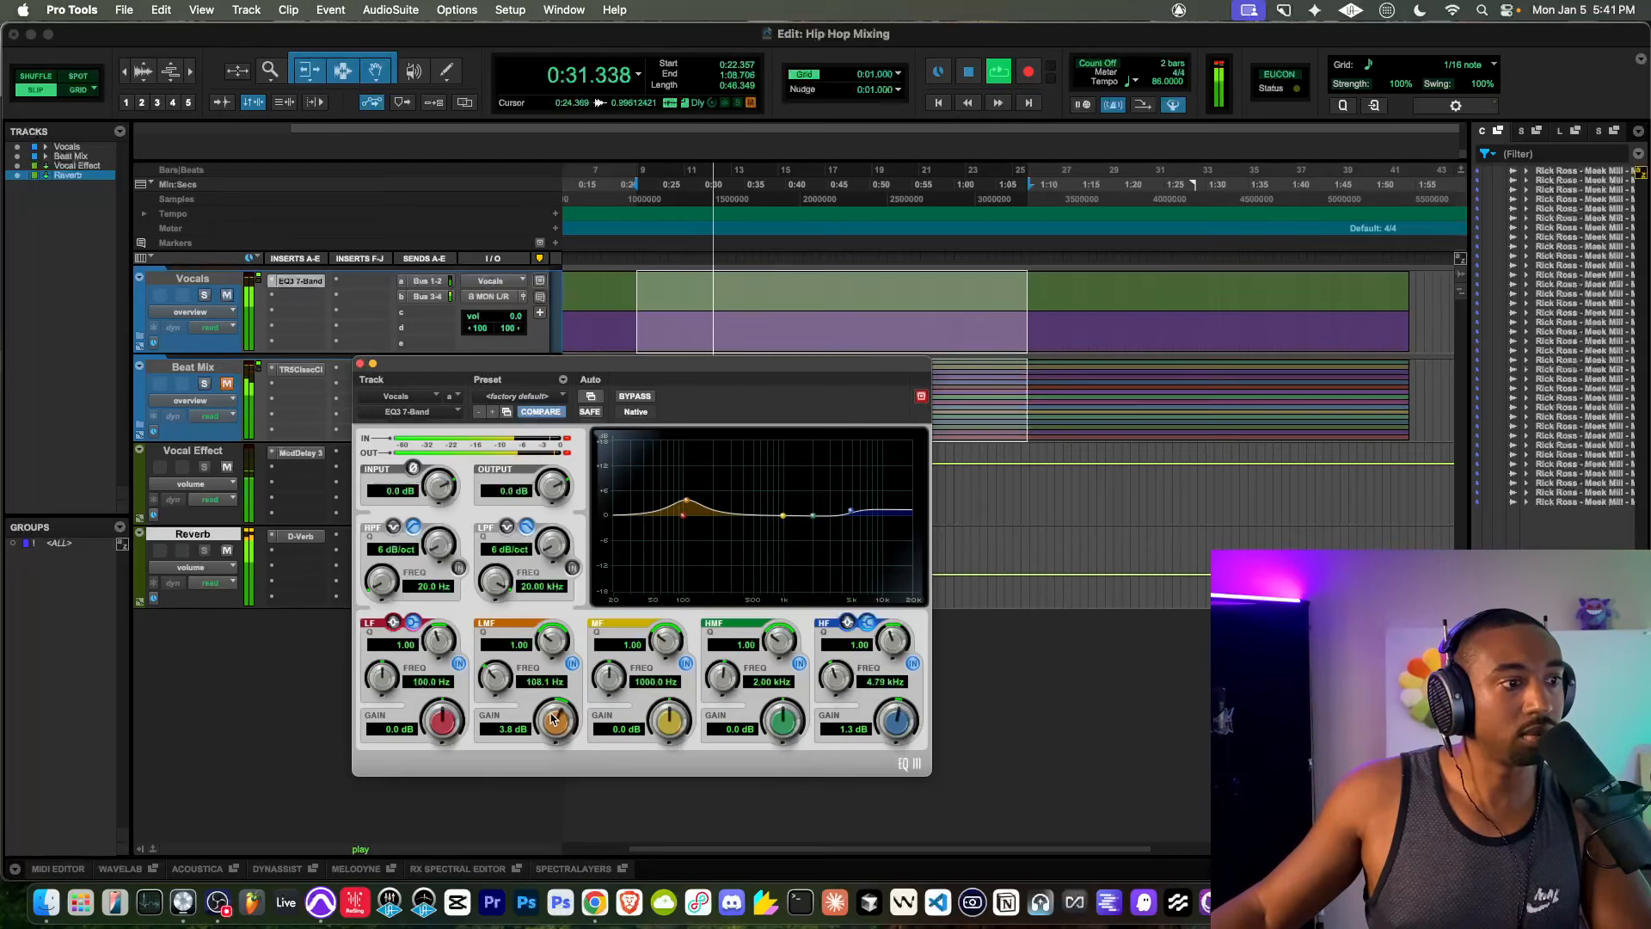
left_click_drag(553, 719, 540, 748)
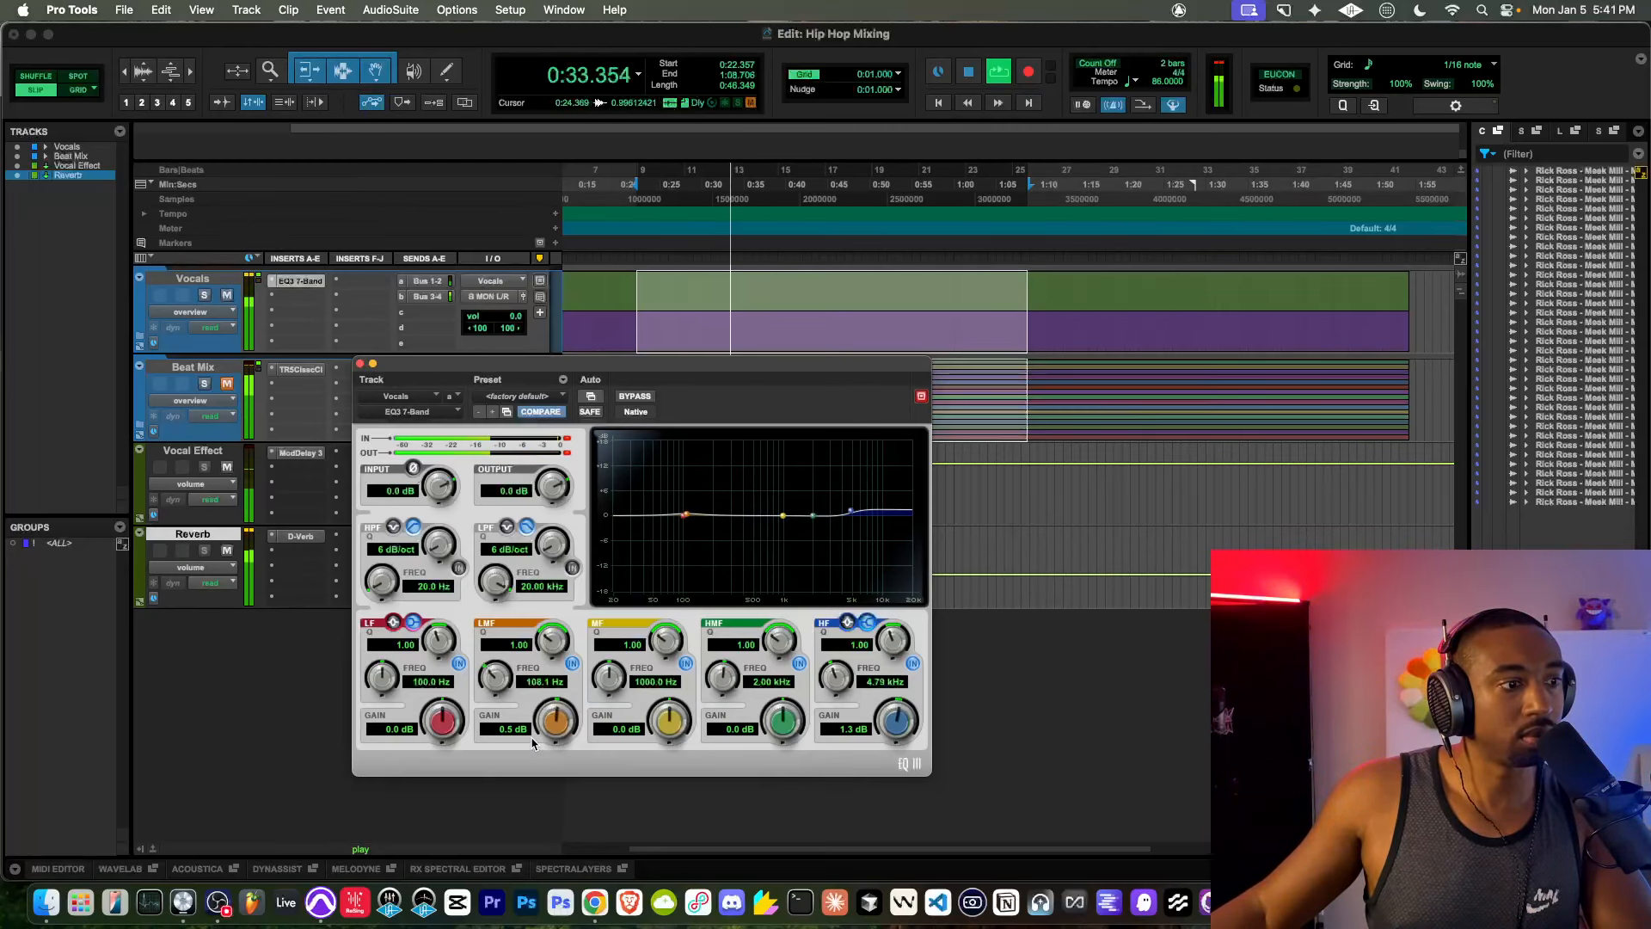
Step: Raise the Vocals EQ's low-mid gain to 0.7 dB and compare playback with the EQ bypassed and active
key("space")
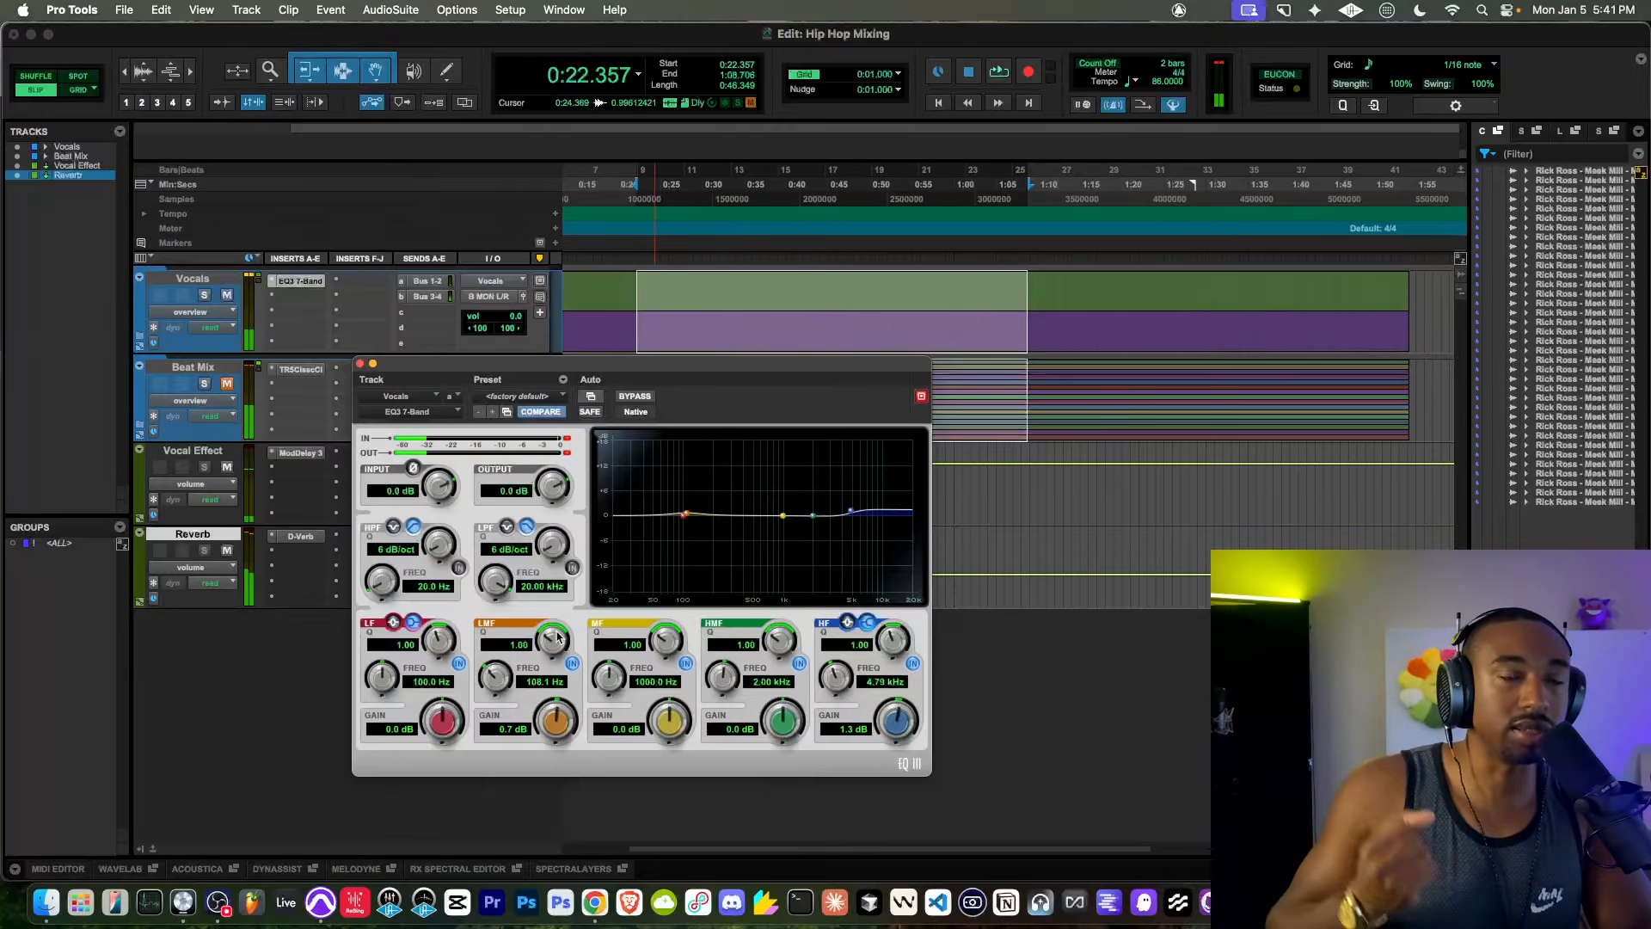
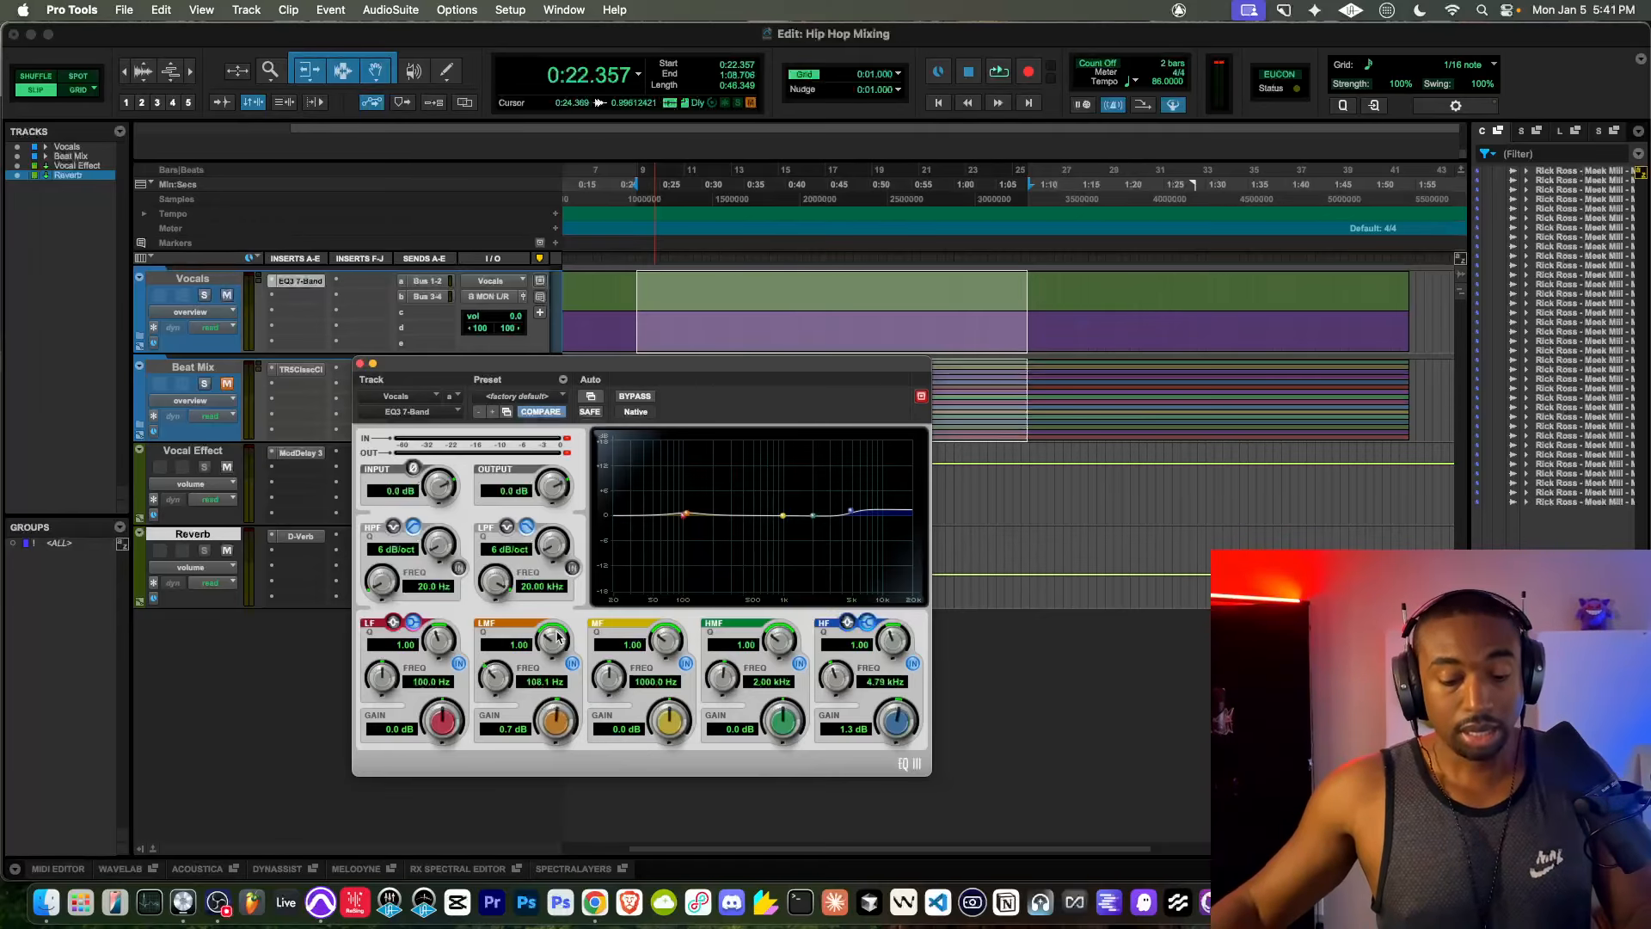
left_click_drag(599, 374, 600, 386)
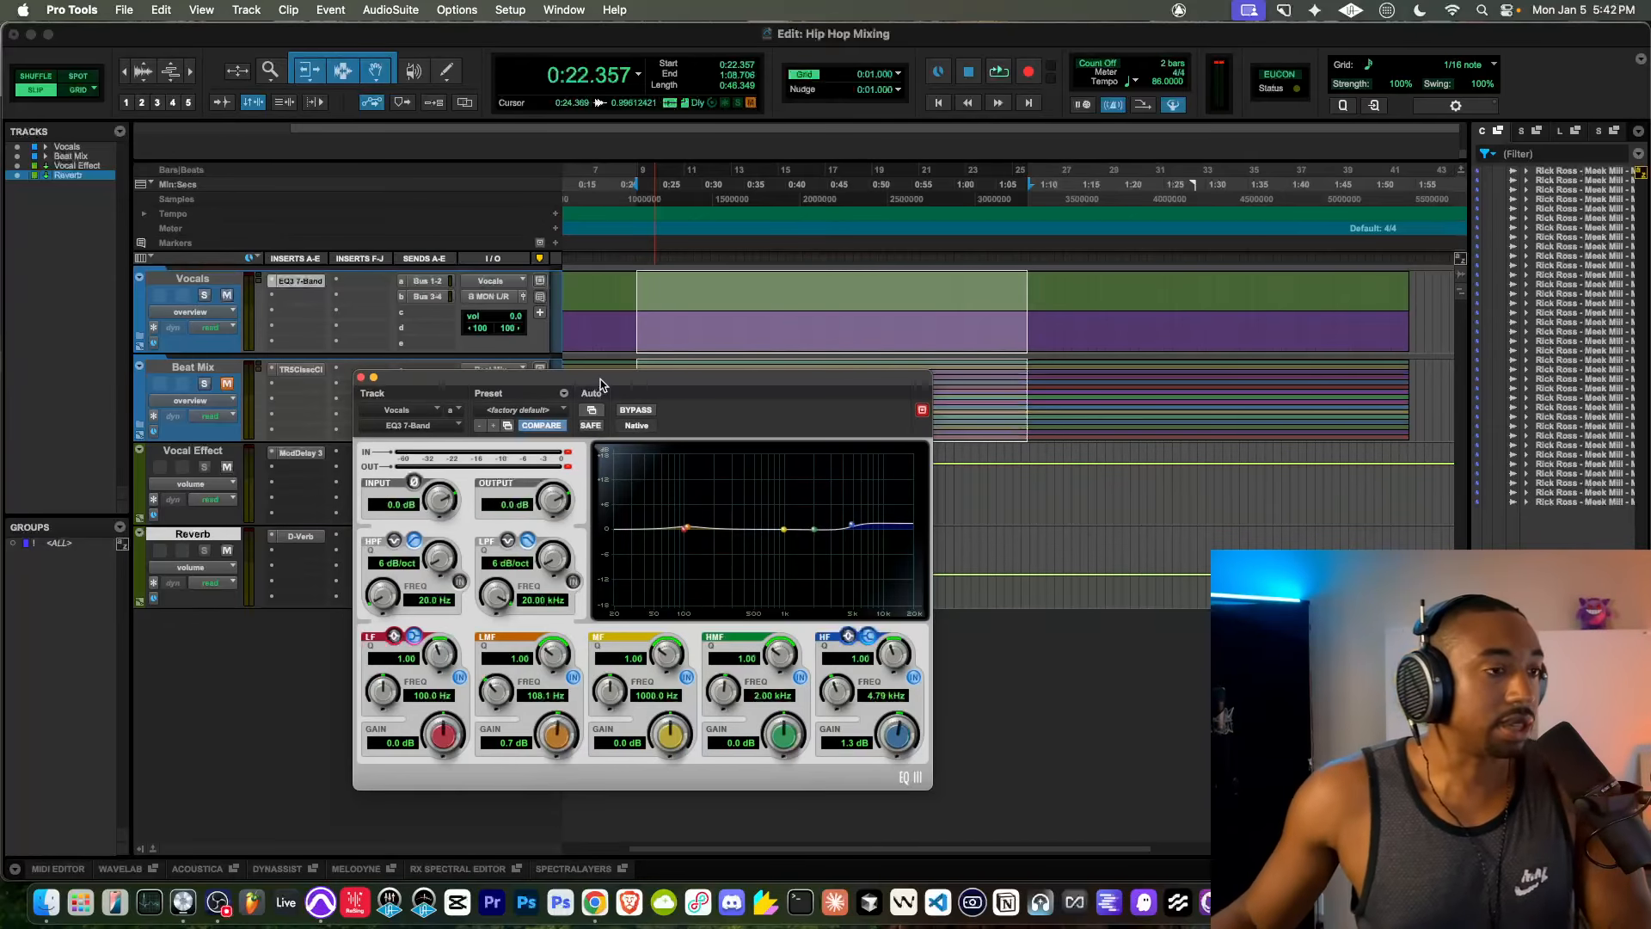
key("space")
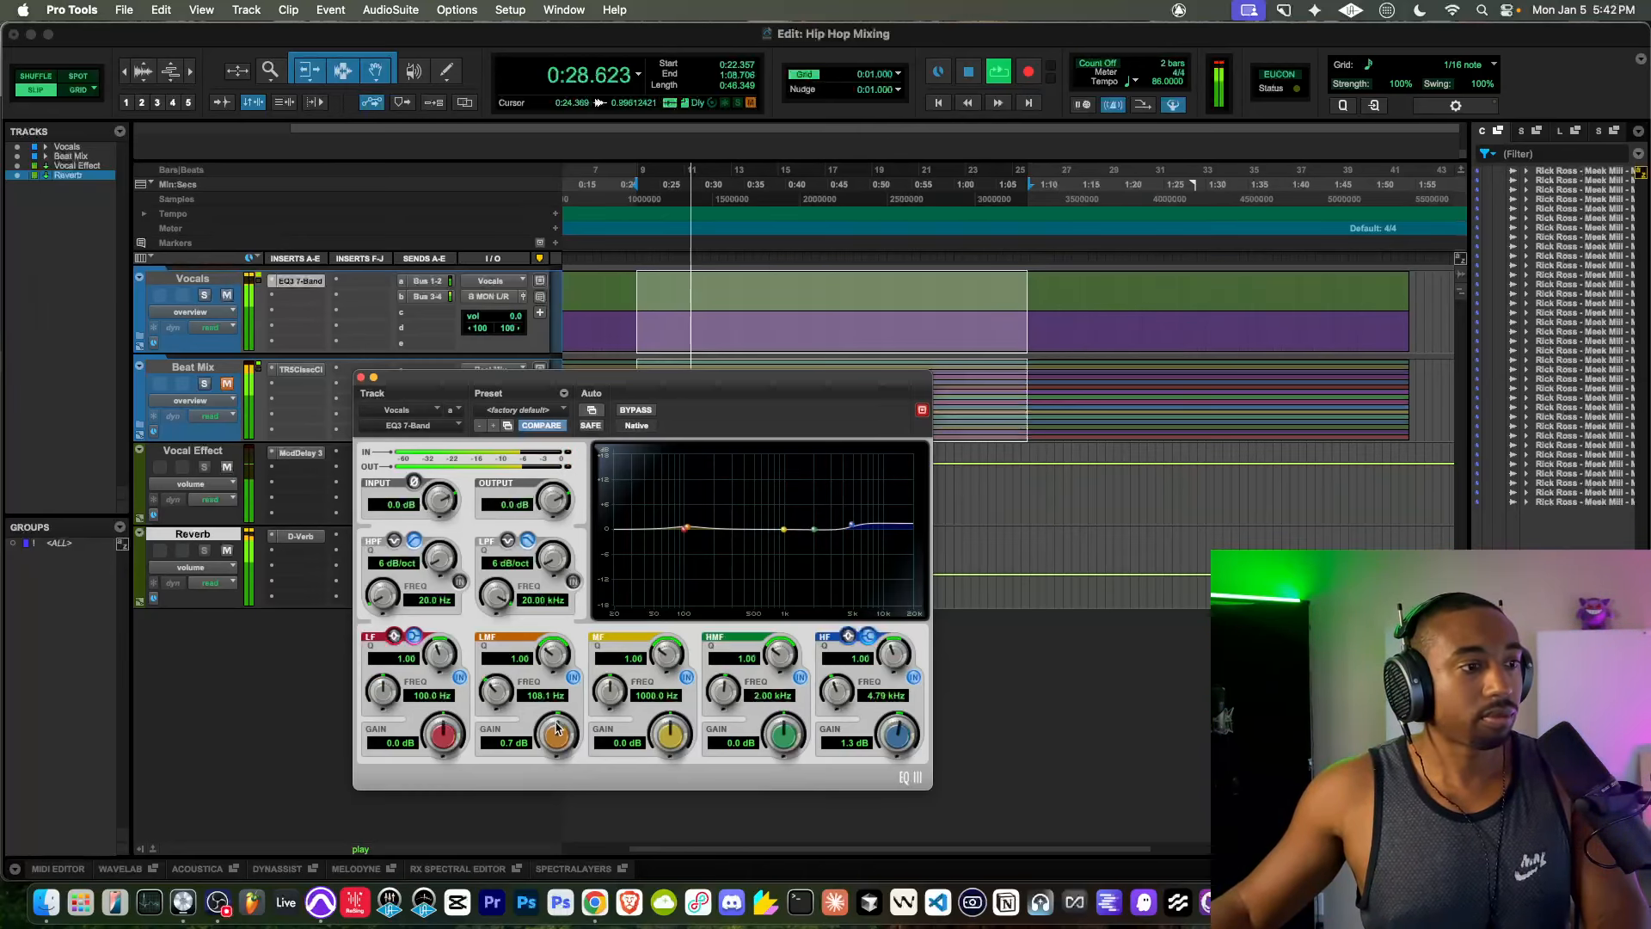
left_click(648, 414)
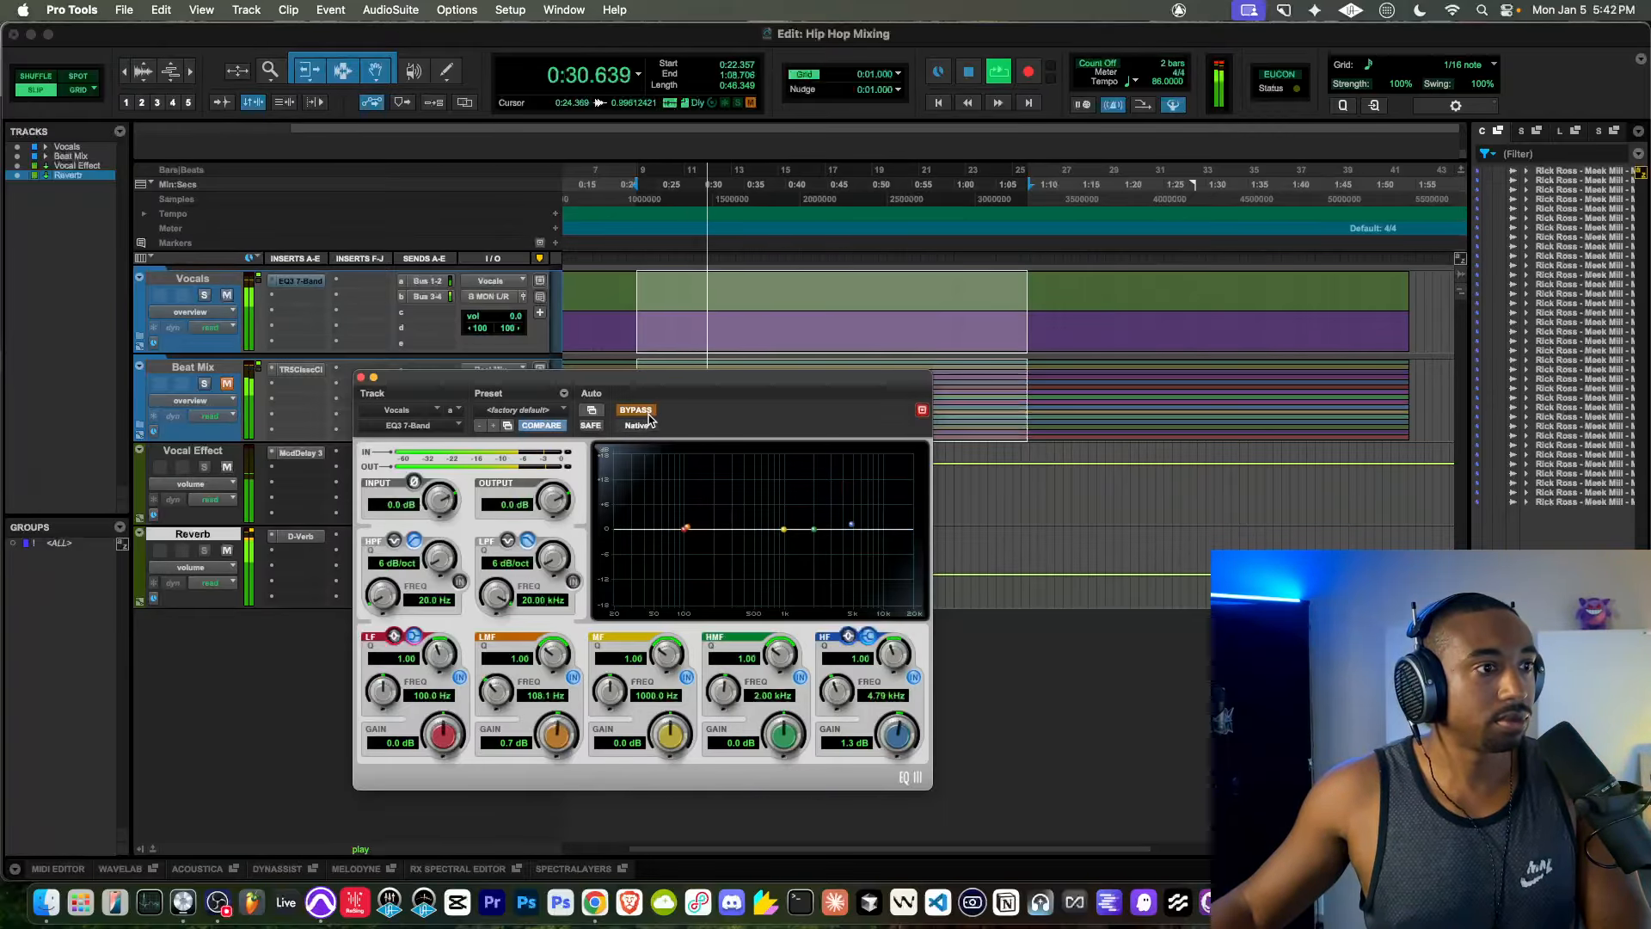
key("space")
key("space")
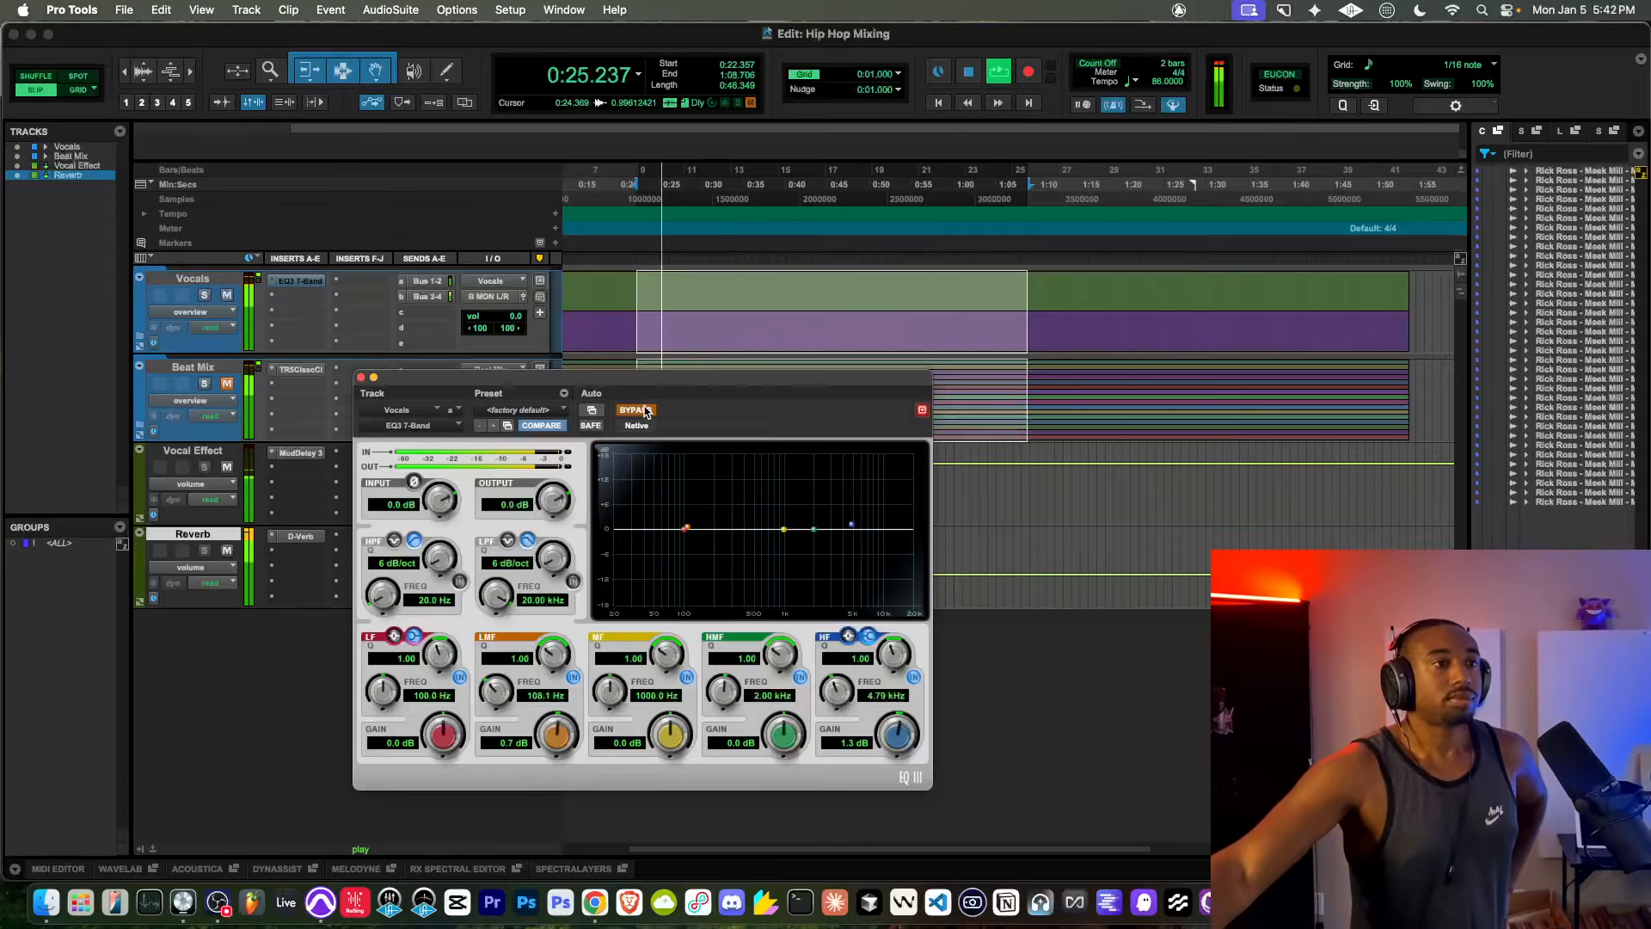
left_click(647, 412)
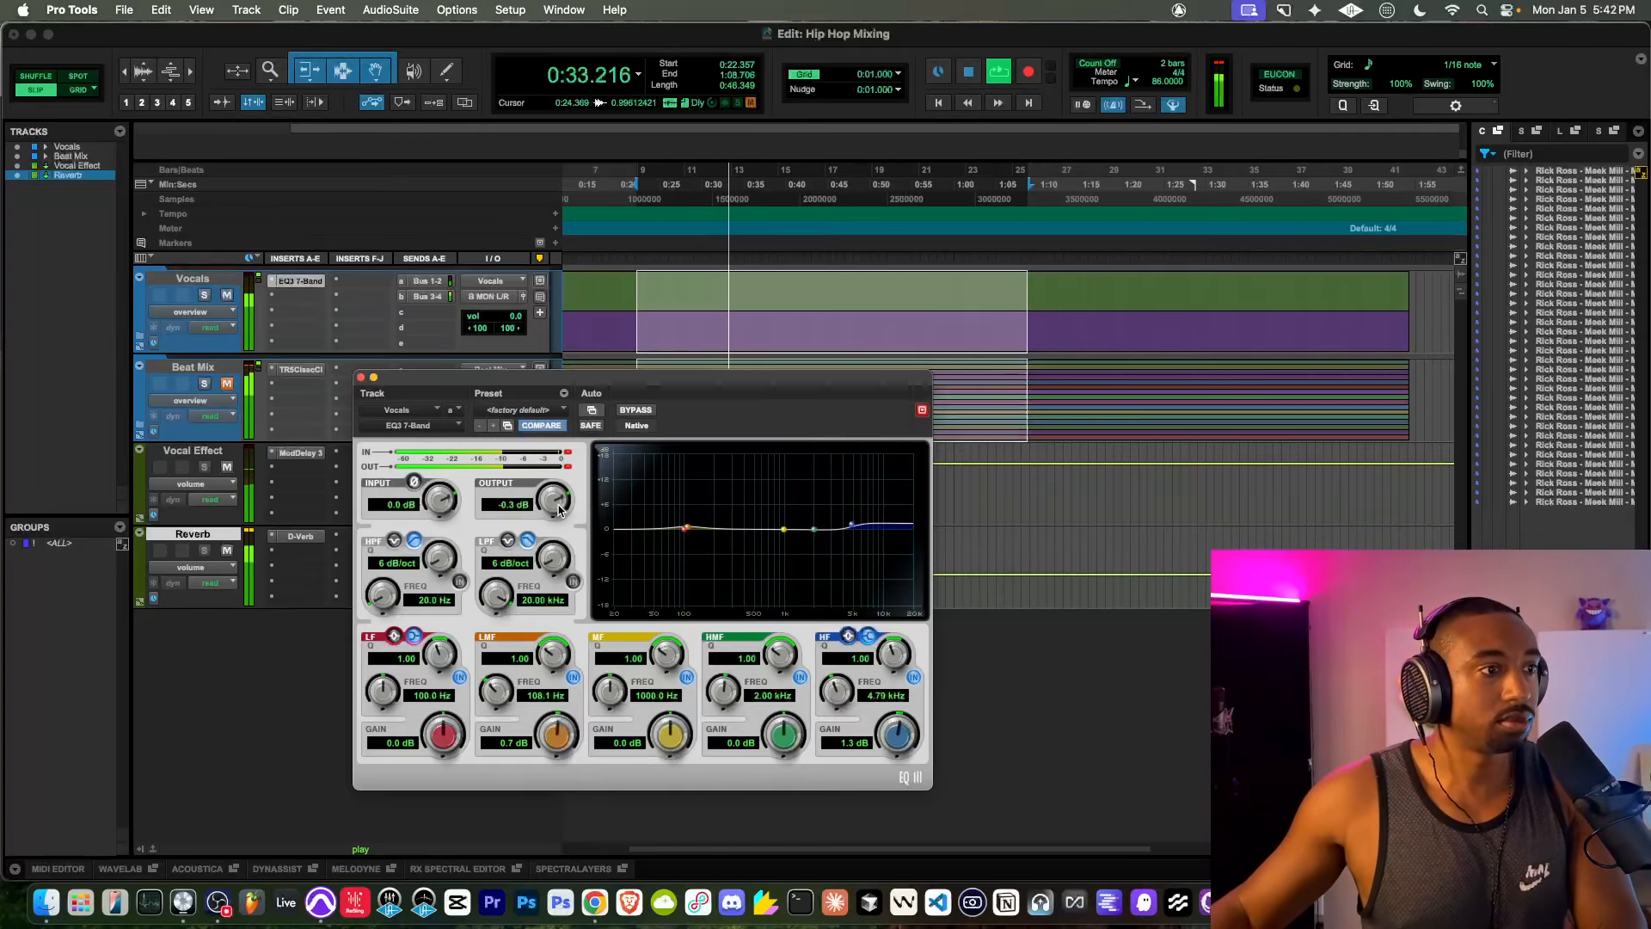
Step: Lower the Vocals EQ's output to -1.3 dB, compare it against bypass during playback, and close the plugin window
left_click_drag(558, 509, 551, 504)
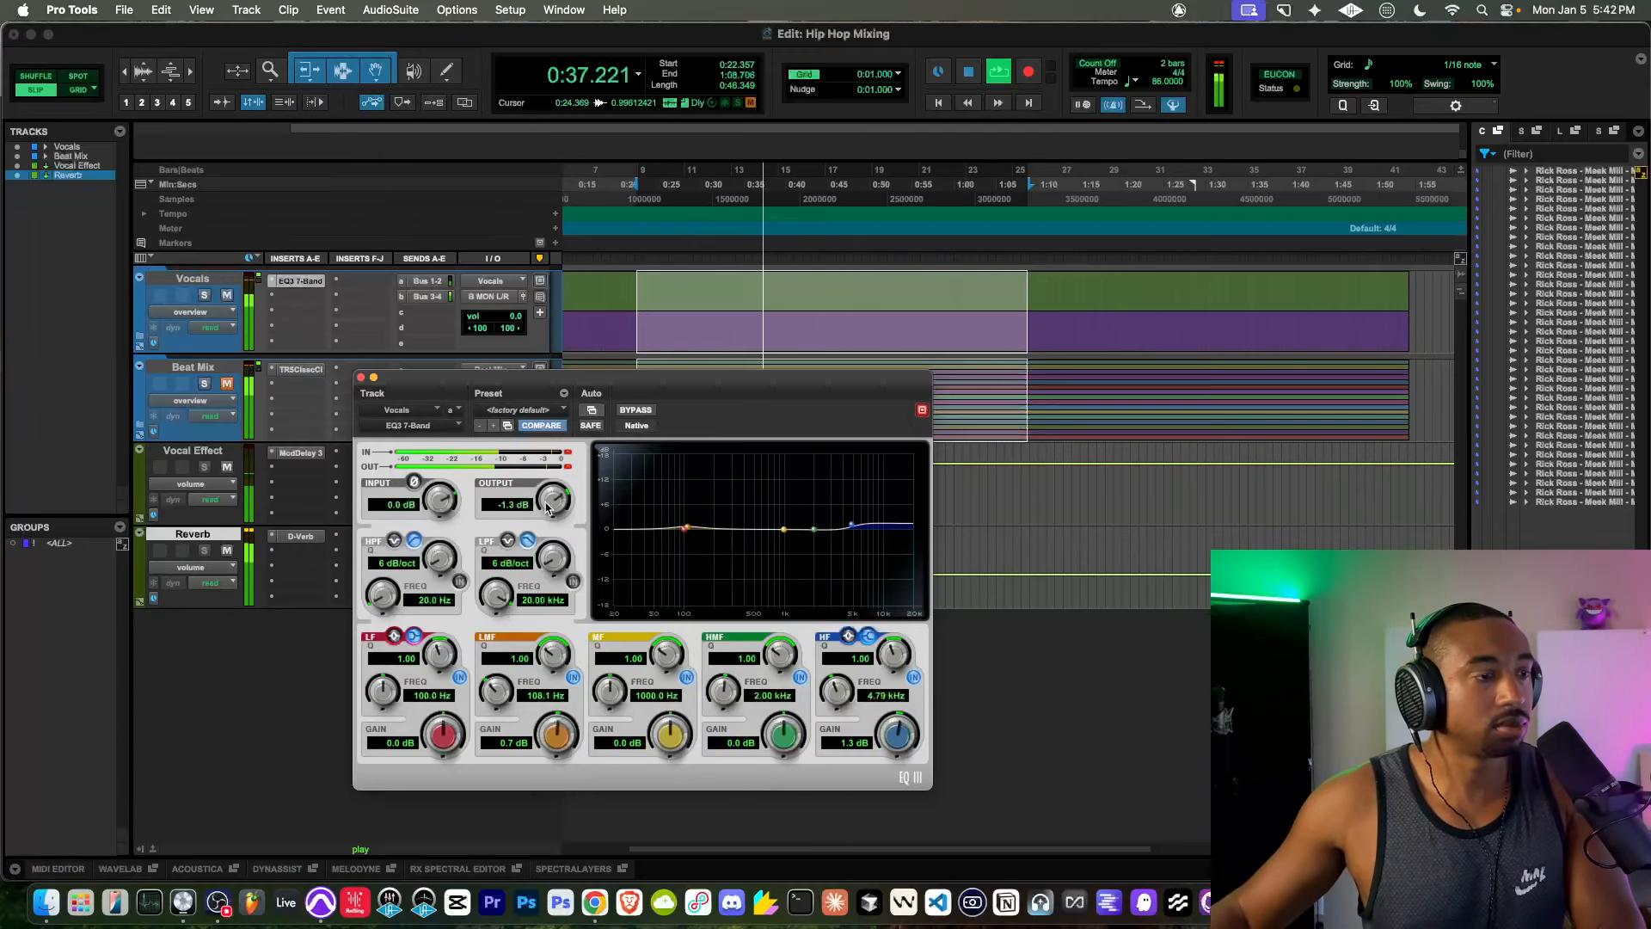
left_click(637, 410)
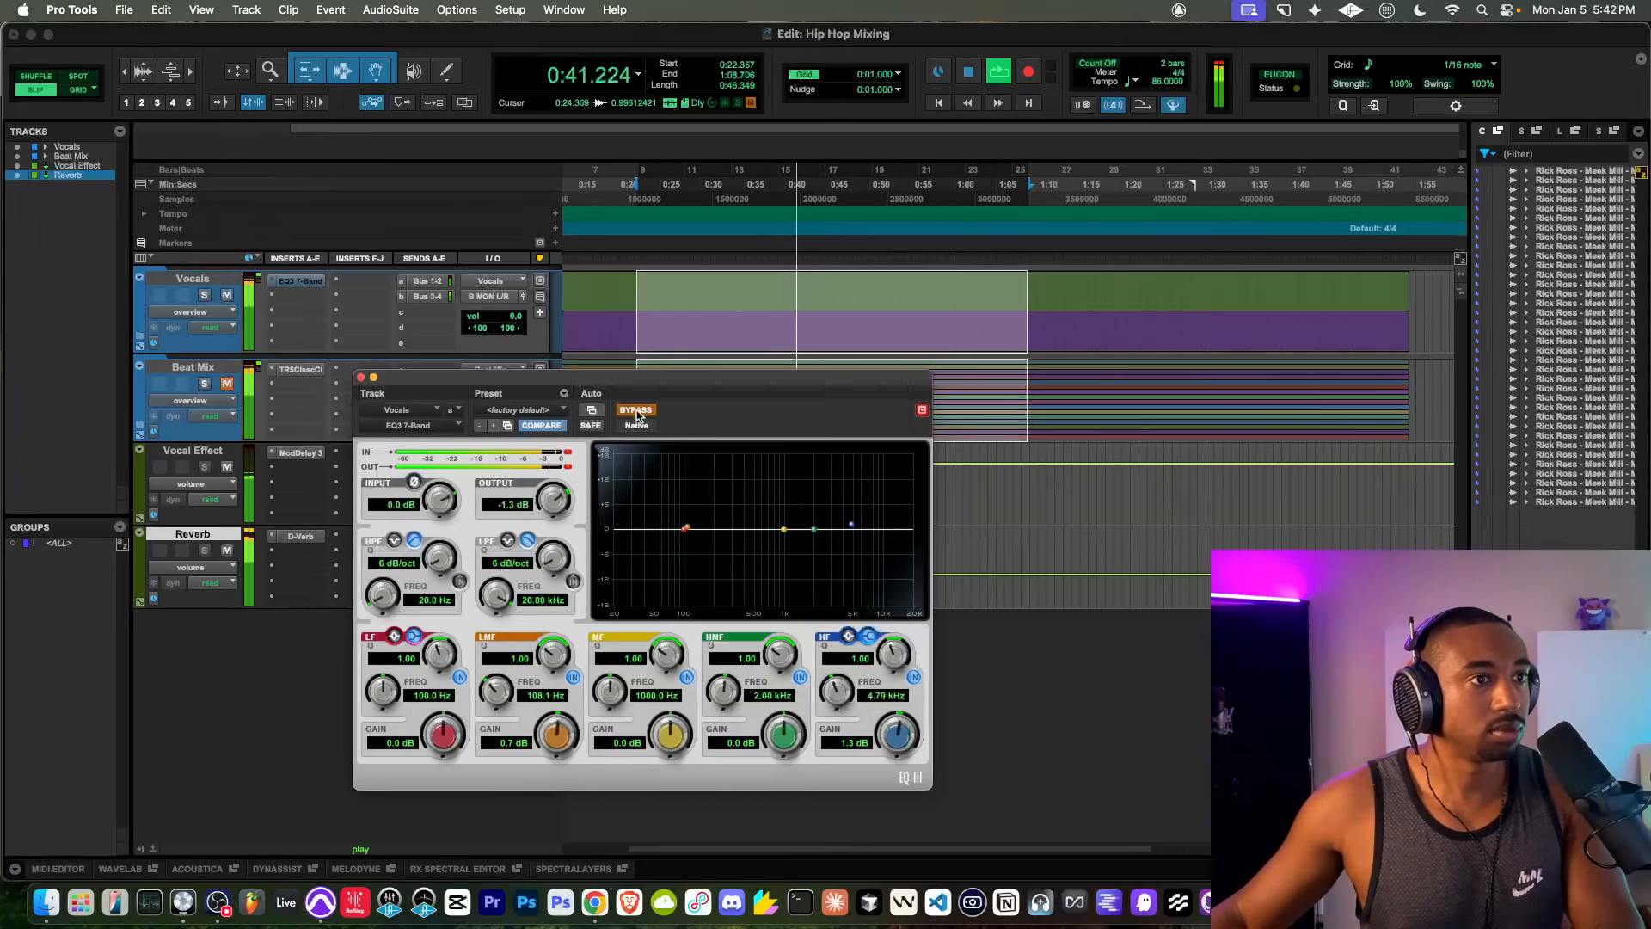
left_click(636, 410)
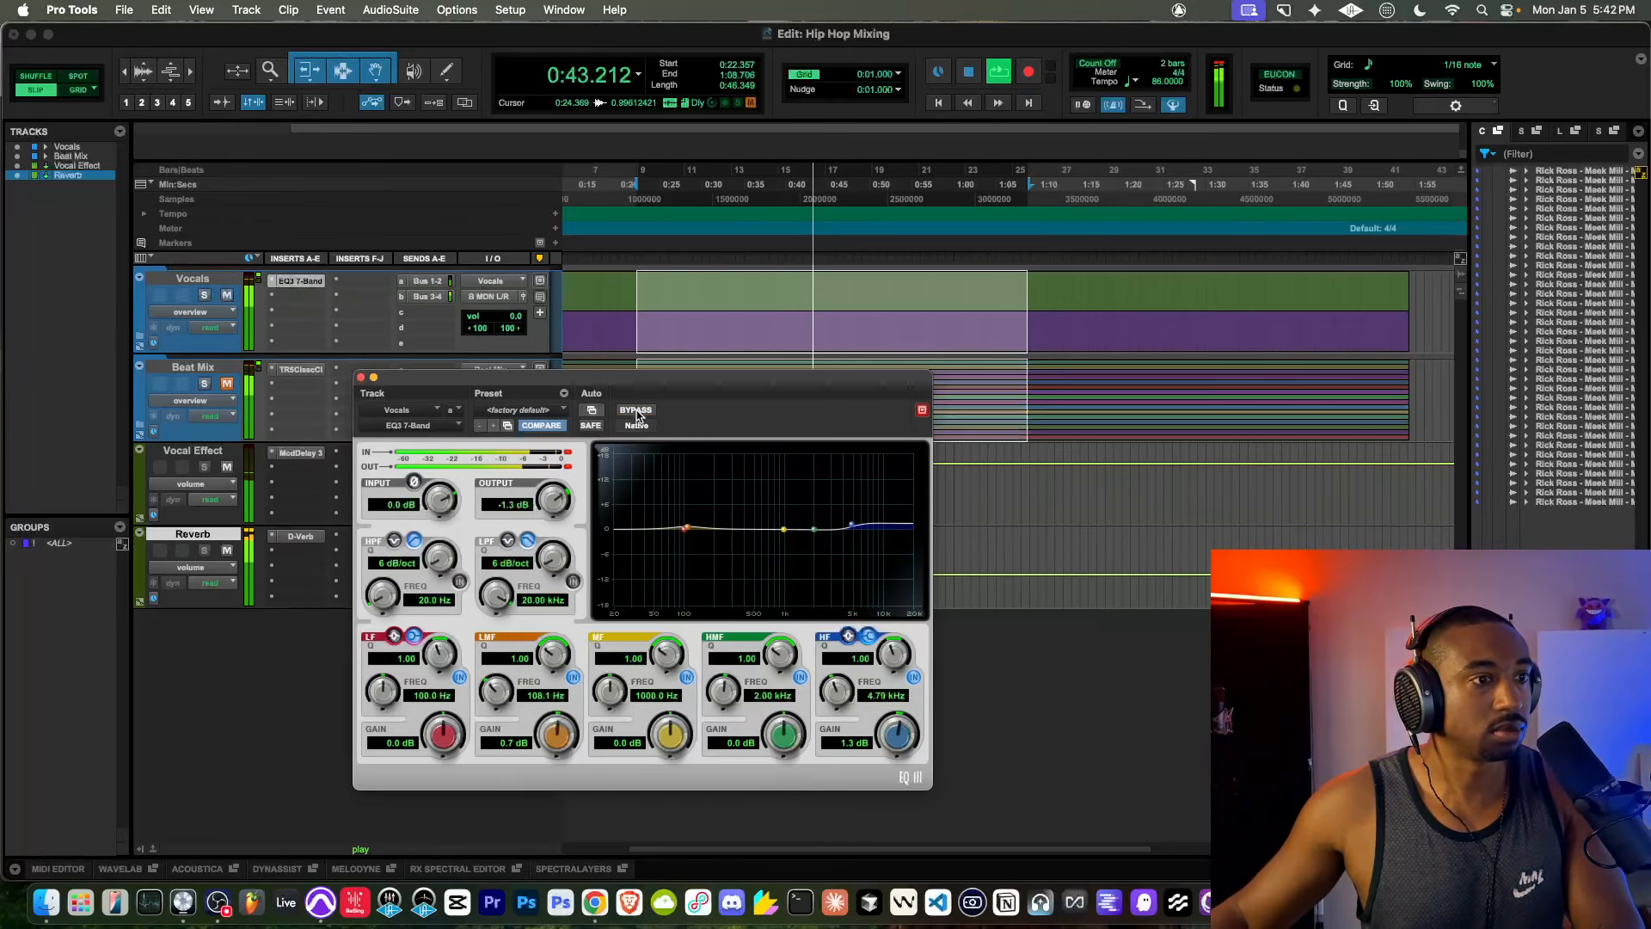
key("space")
left_click(362, 377)
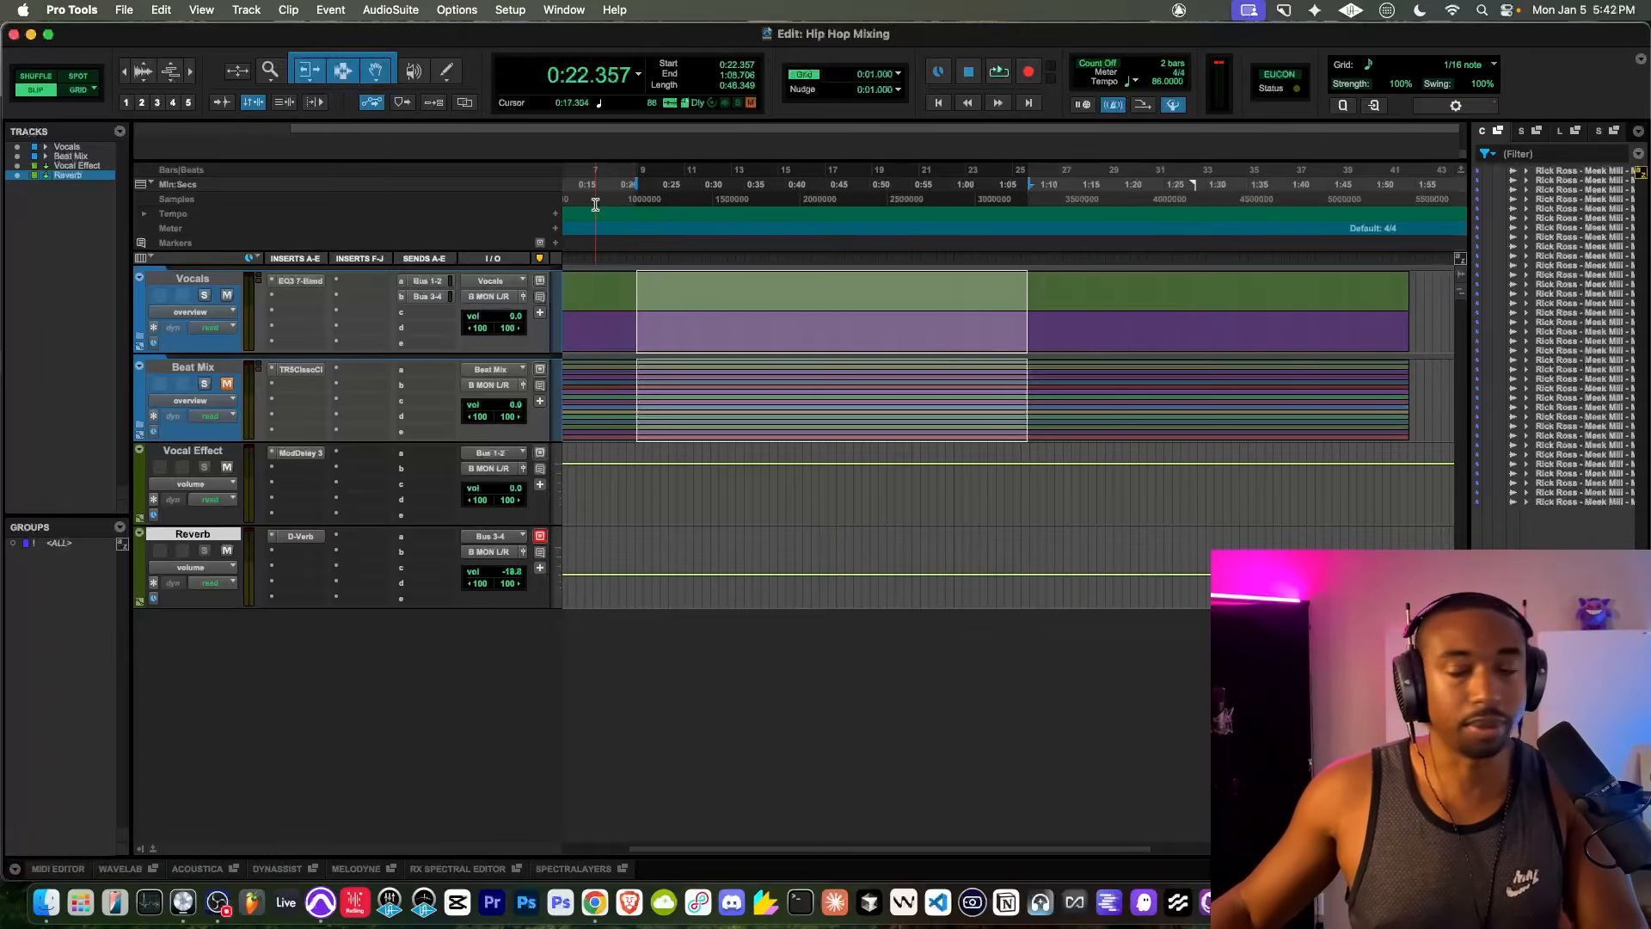
Step: Unmute the Beat Mix folder and play the selection with the vocals and beat together
key("space")
key("space")
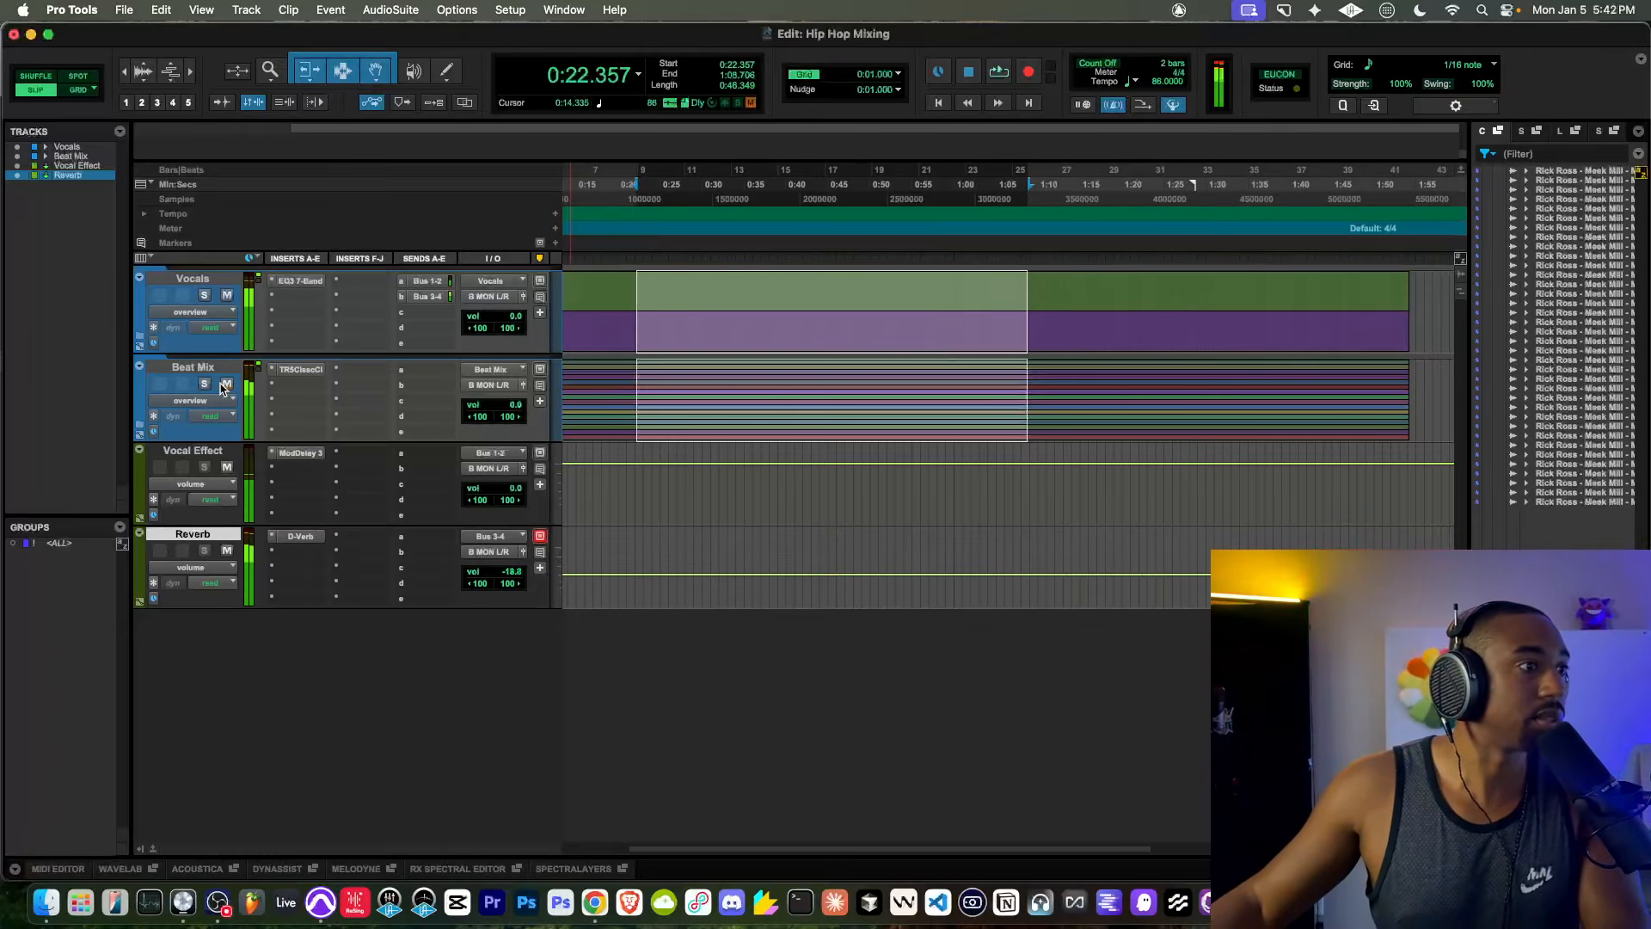
key("space")
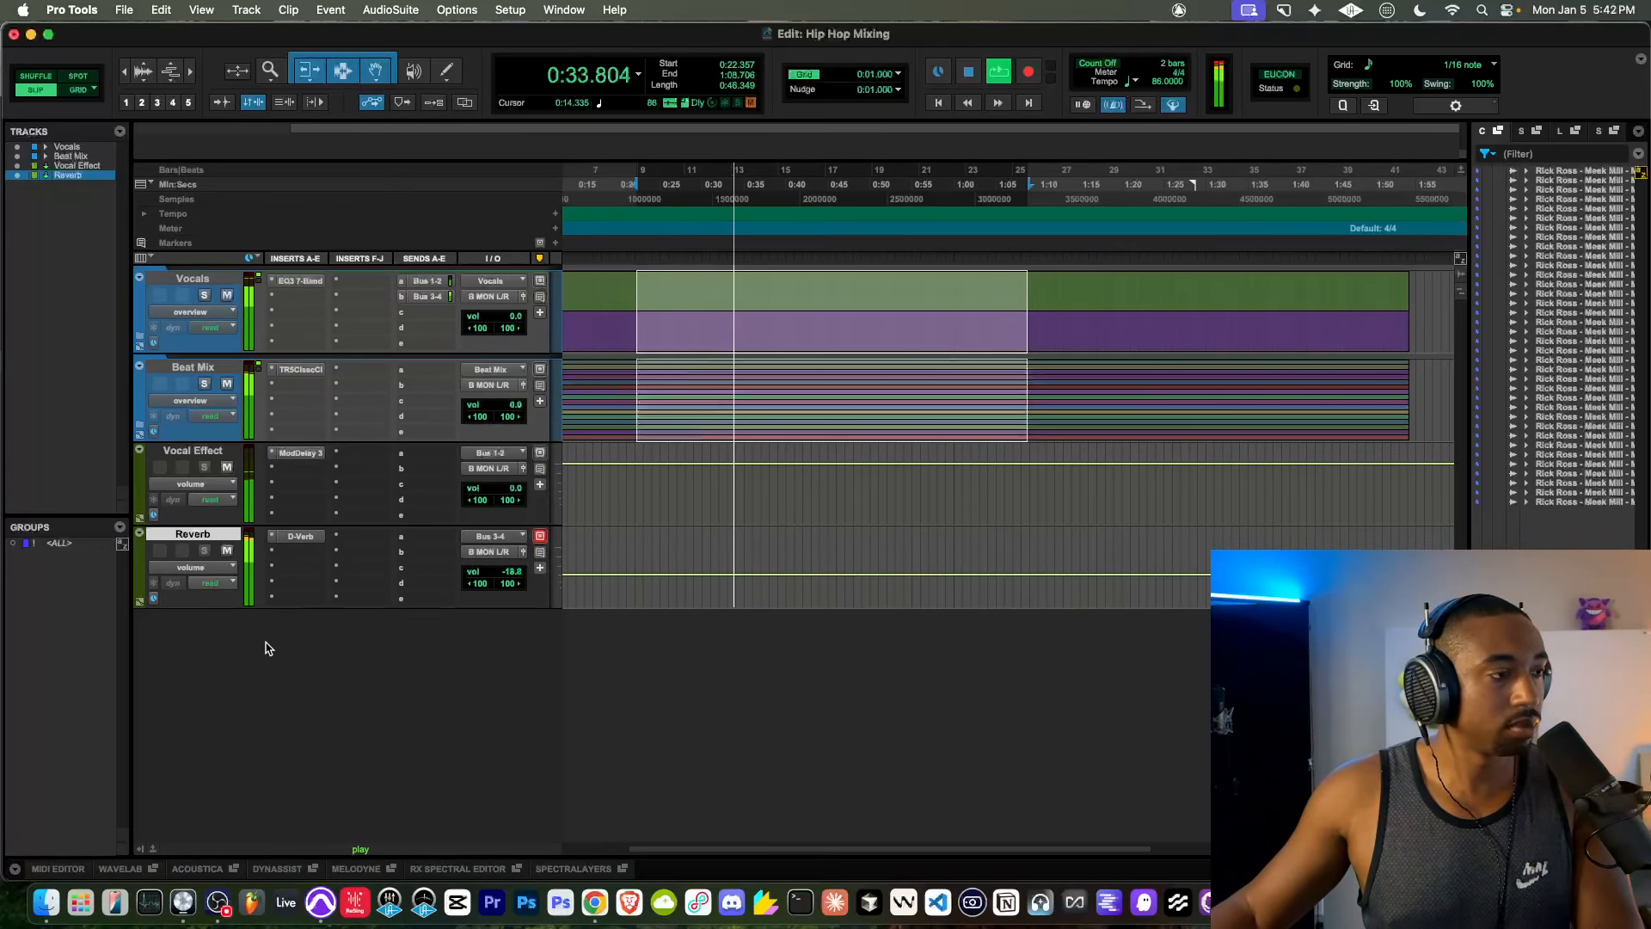
key("space")
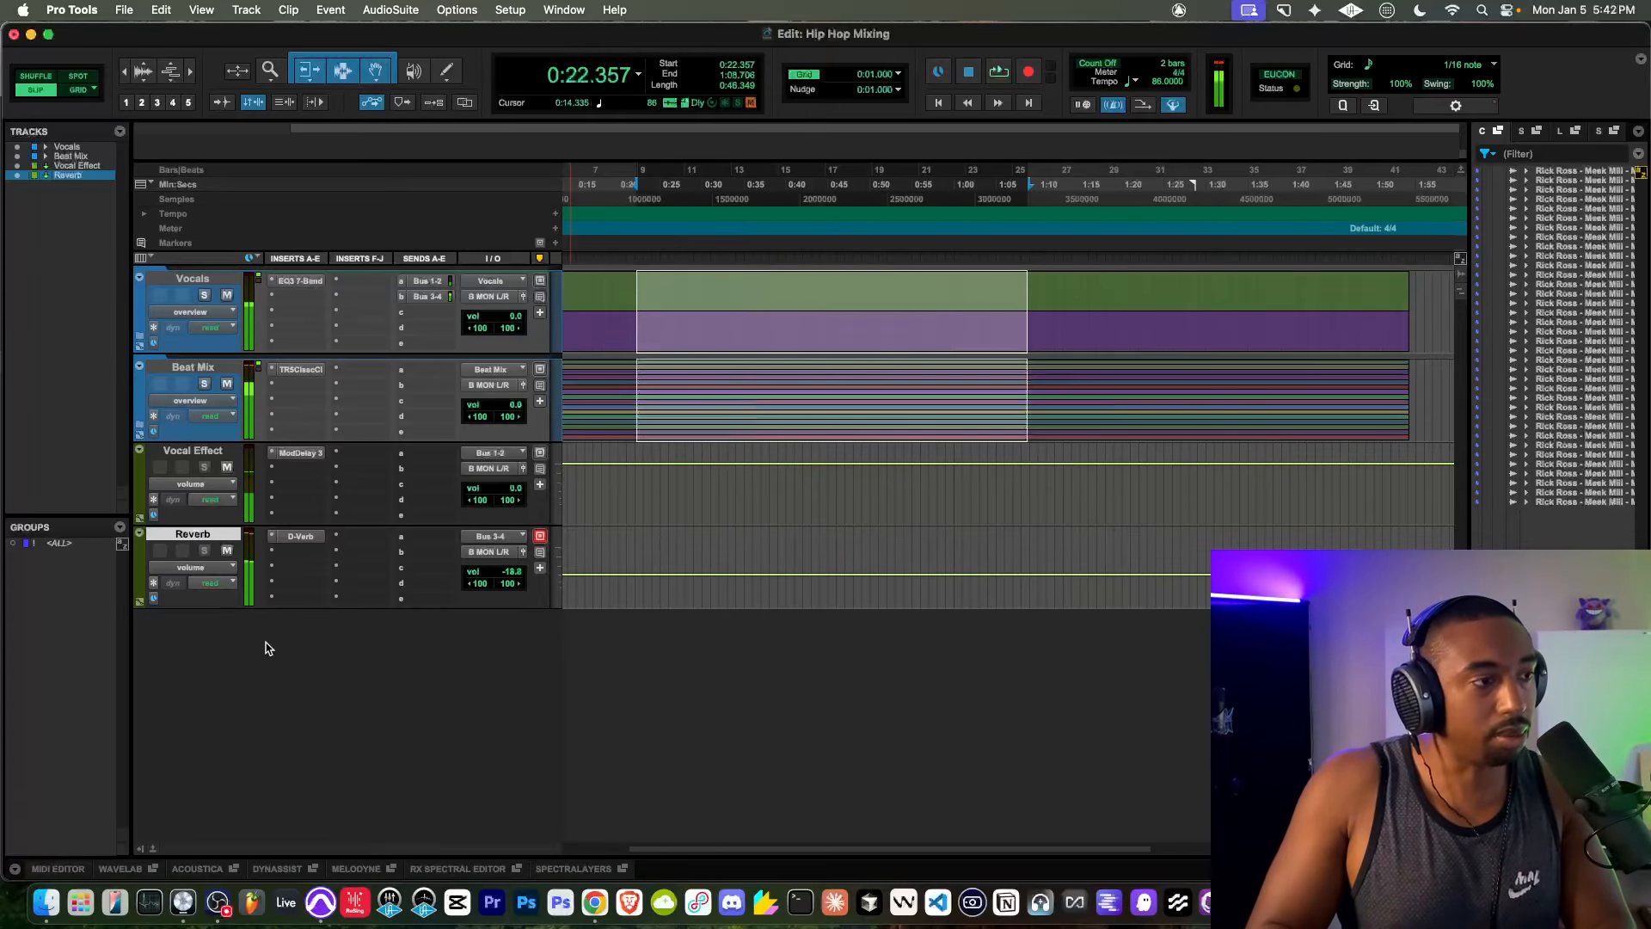
Step: Create one stereo Master Fader track and play the selection briefly to check its level
key("super+shift+n")
left_click(646, 323)
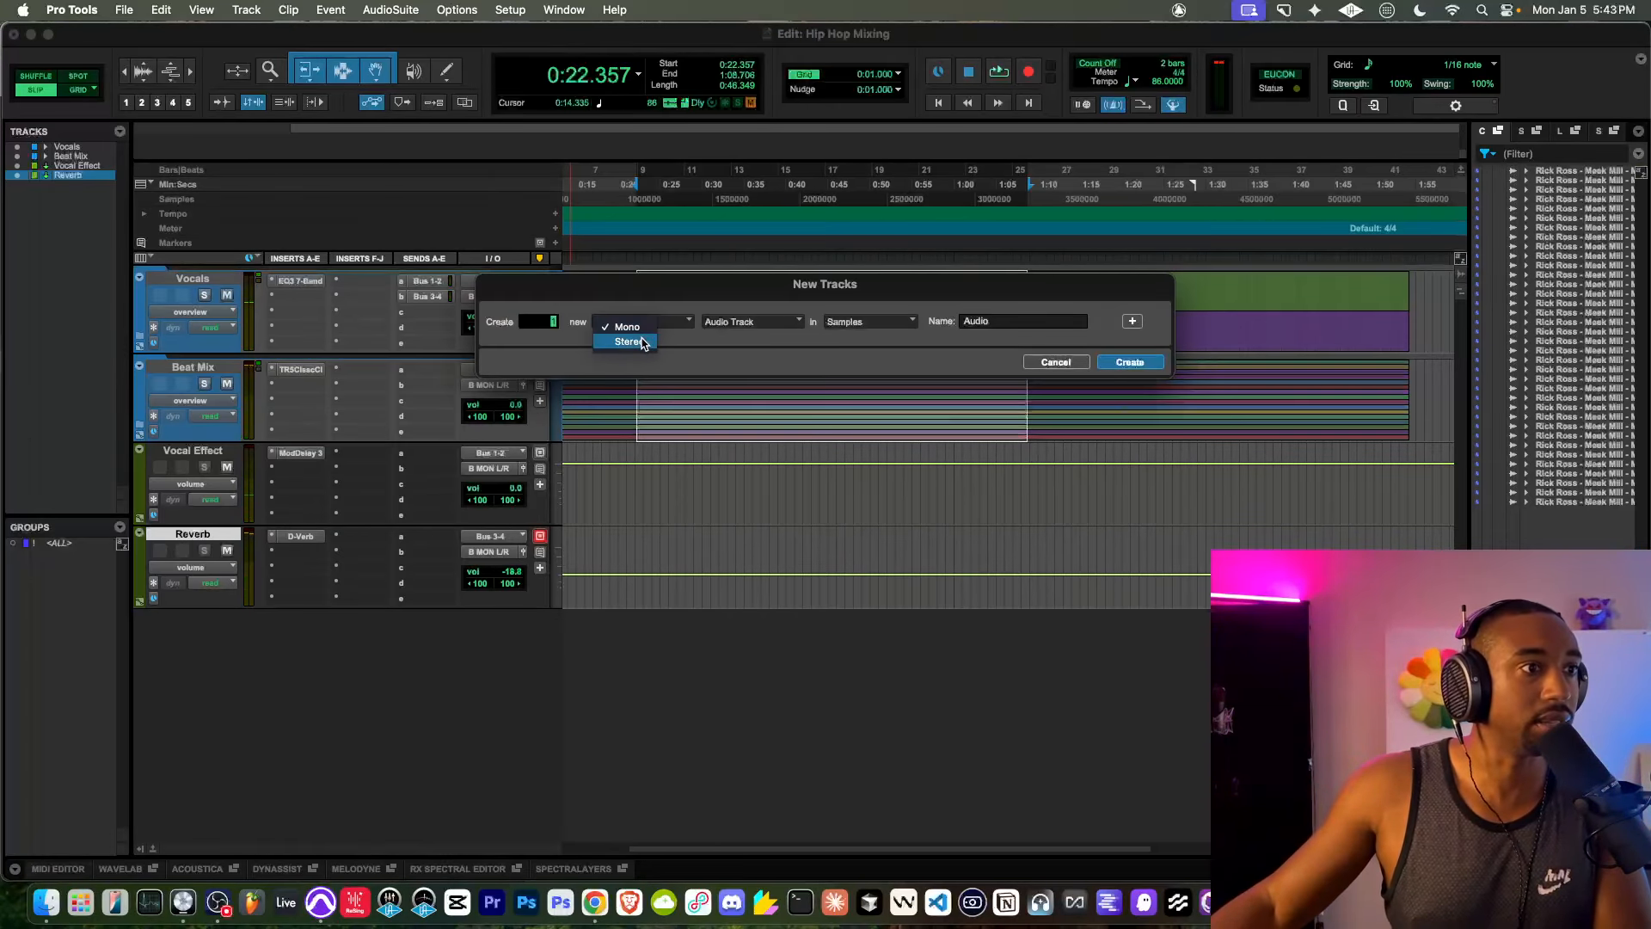
left_click(647, 341)
left_click(746, 323)
left_click(755, 352)
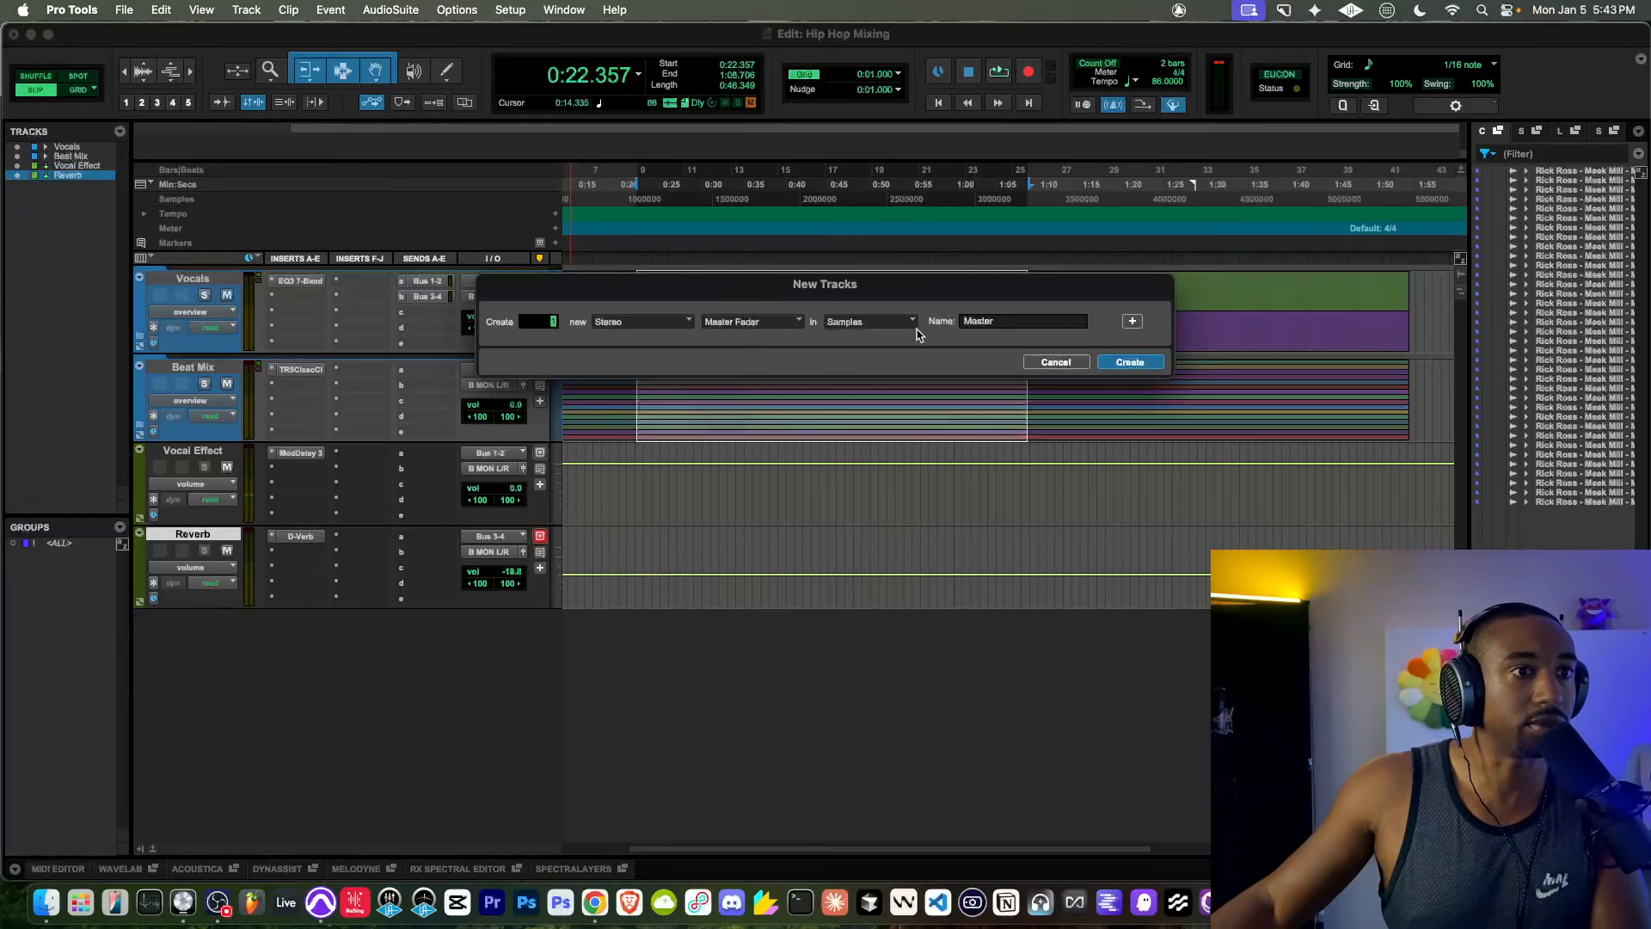
left_click(1122, 359)
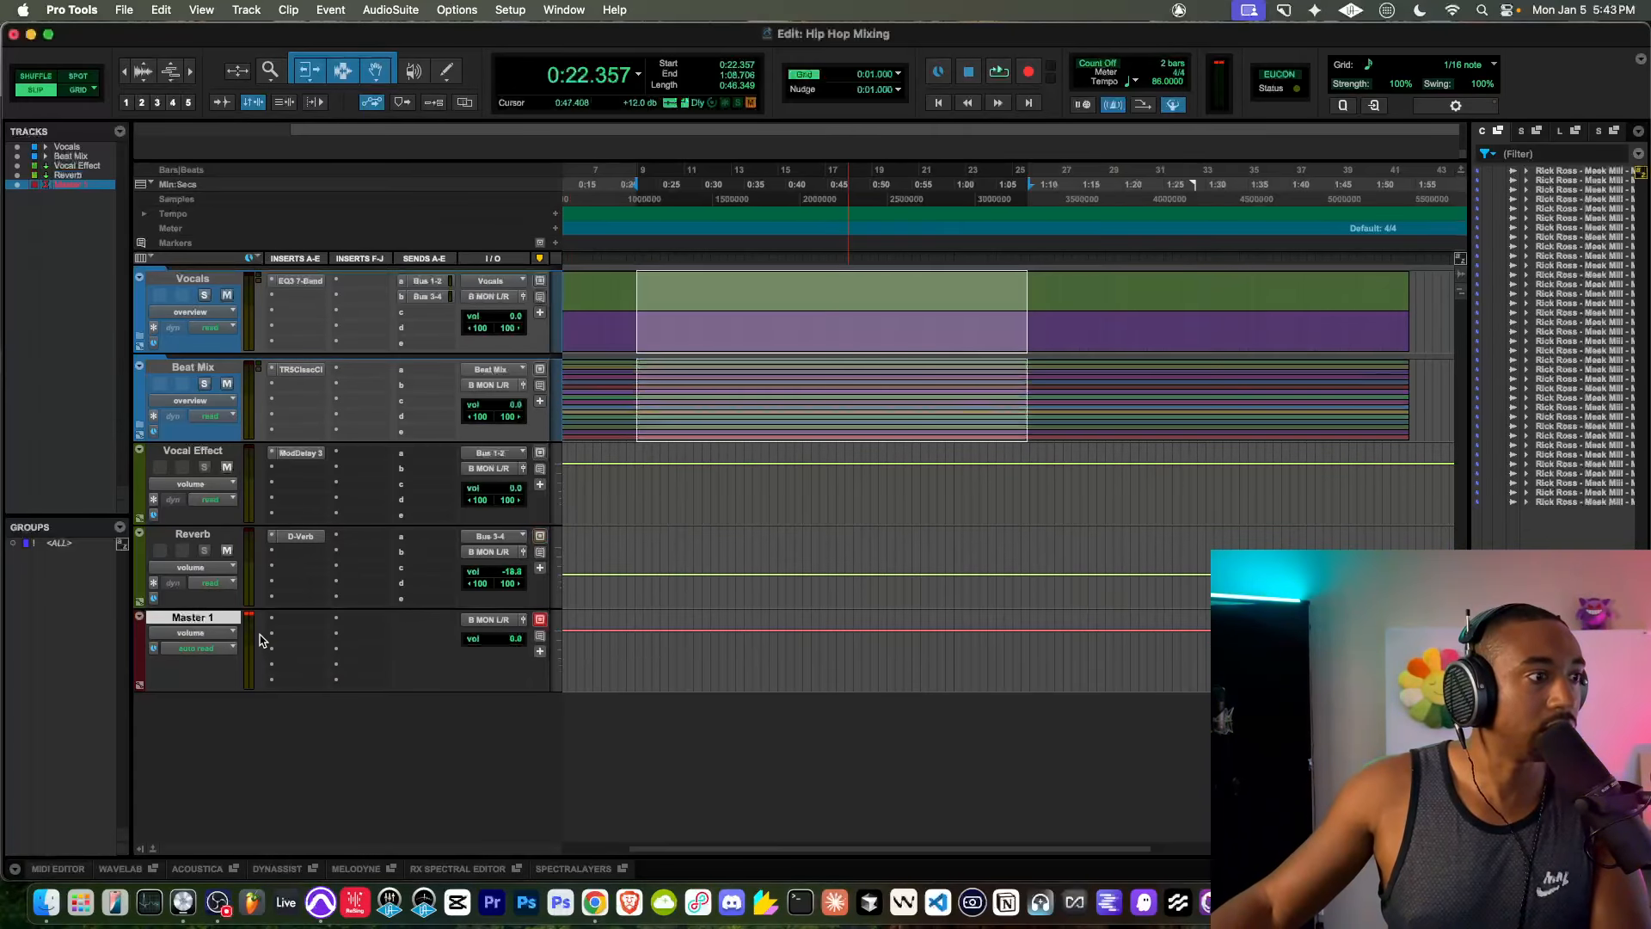
key("space")
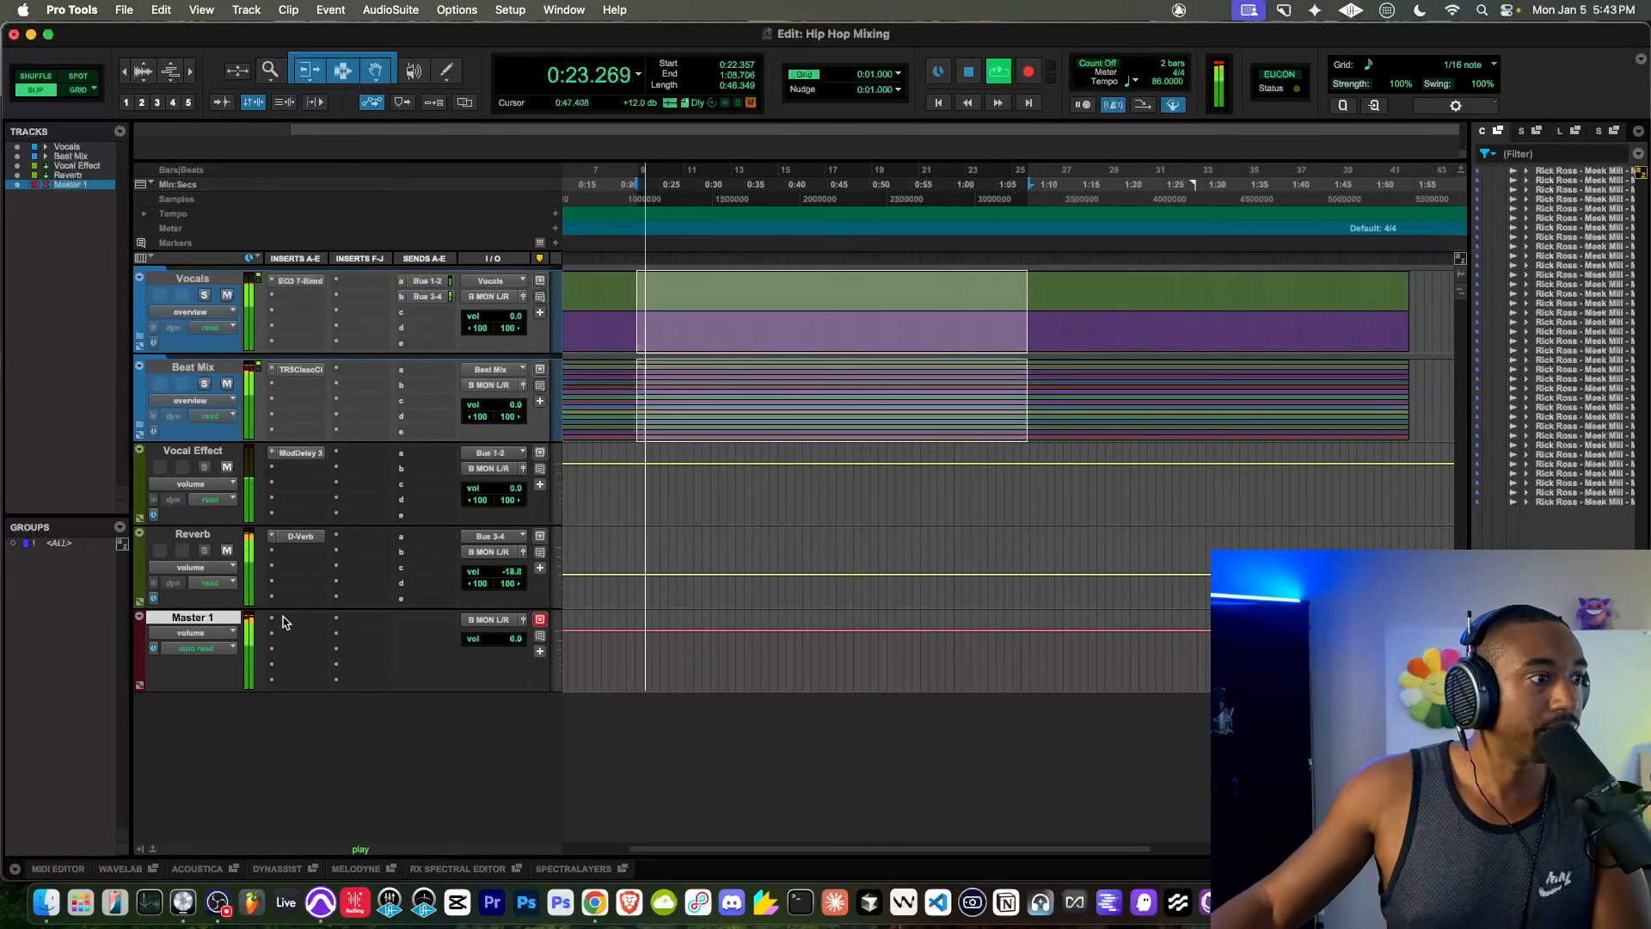
key("space")
left_click(273, 618)
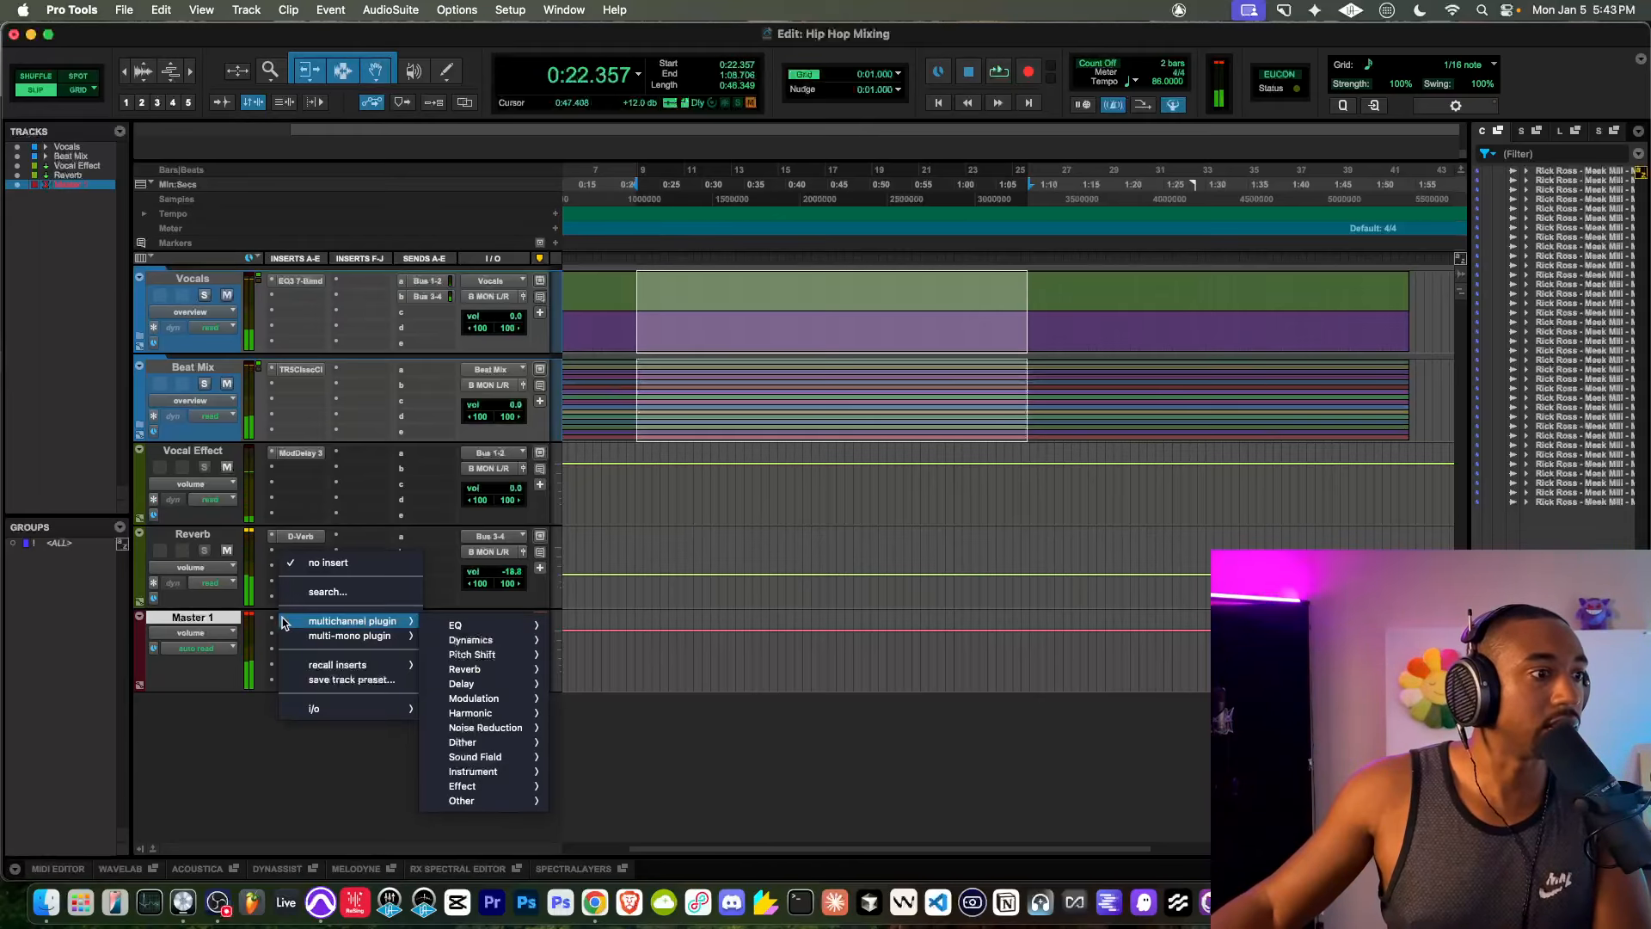
mouse_move(447, 624)
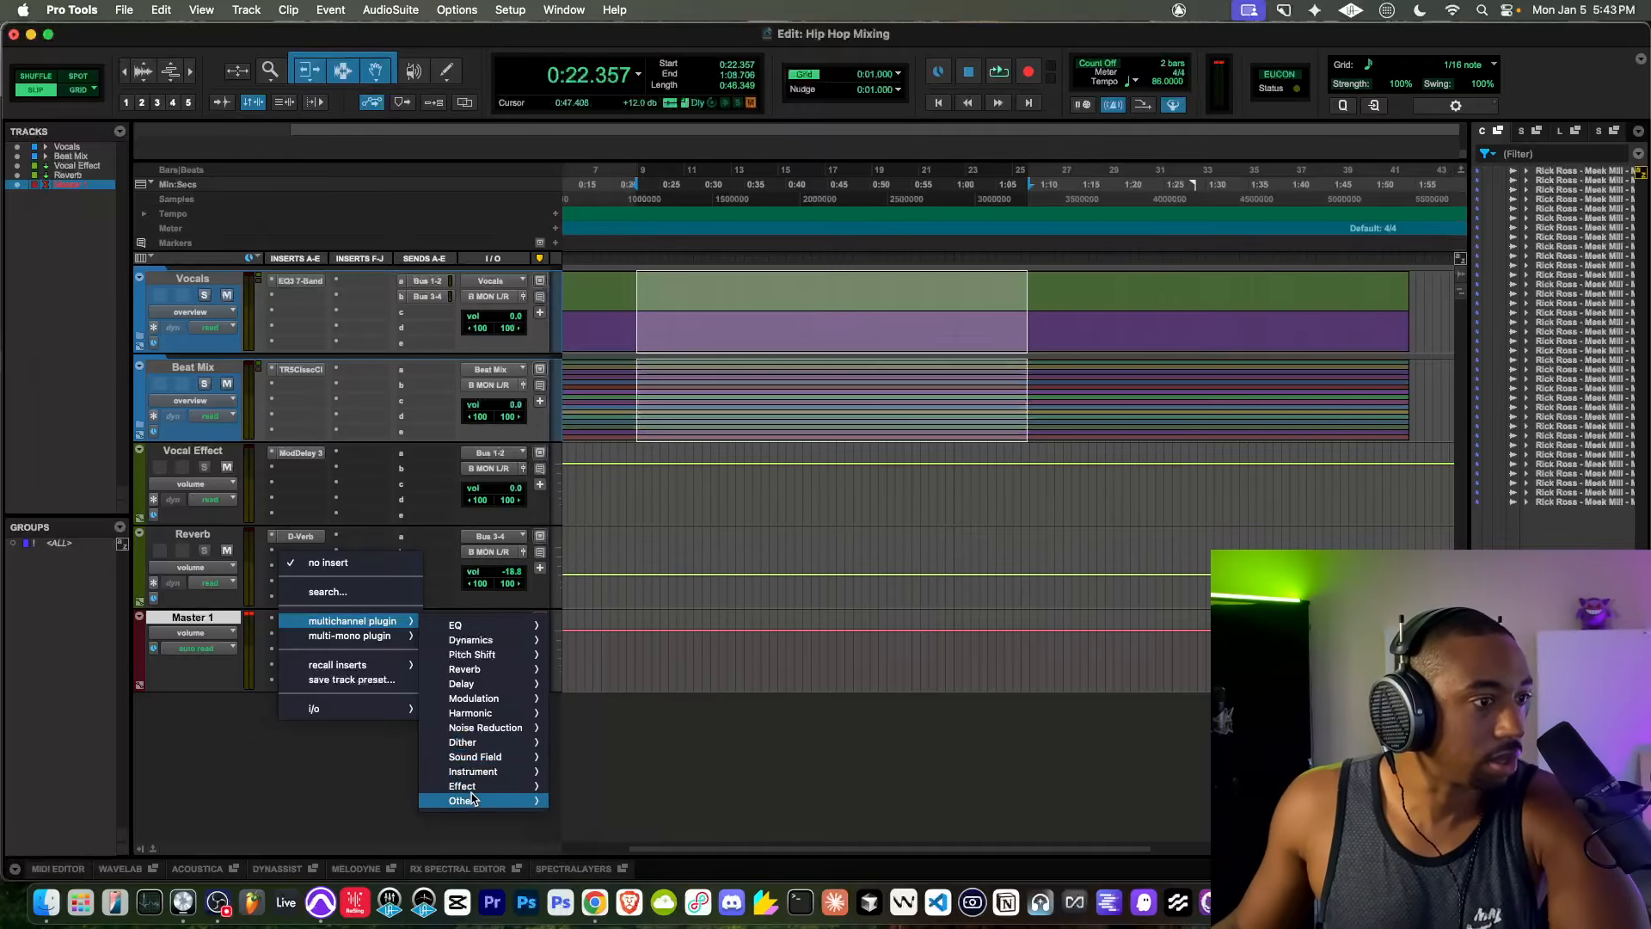
left_click(311, 737)
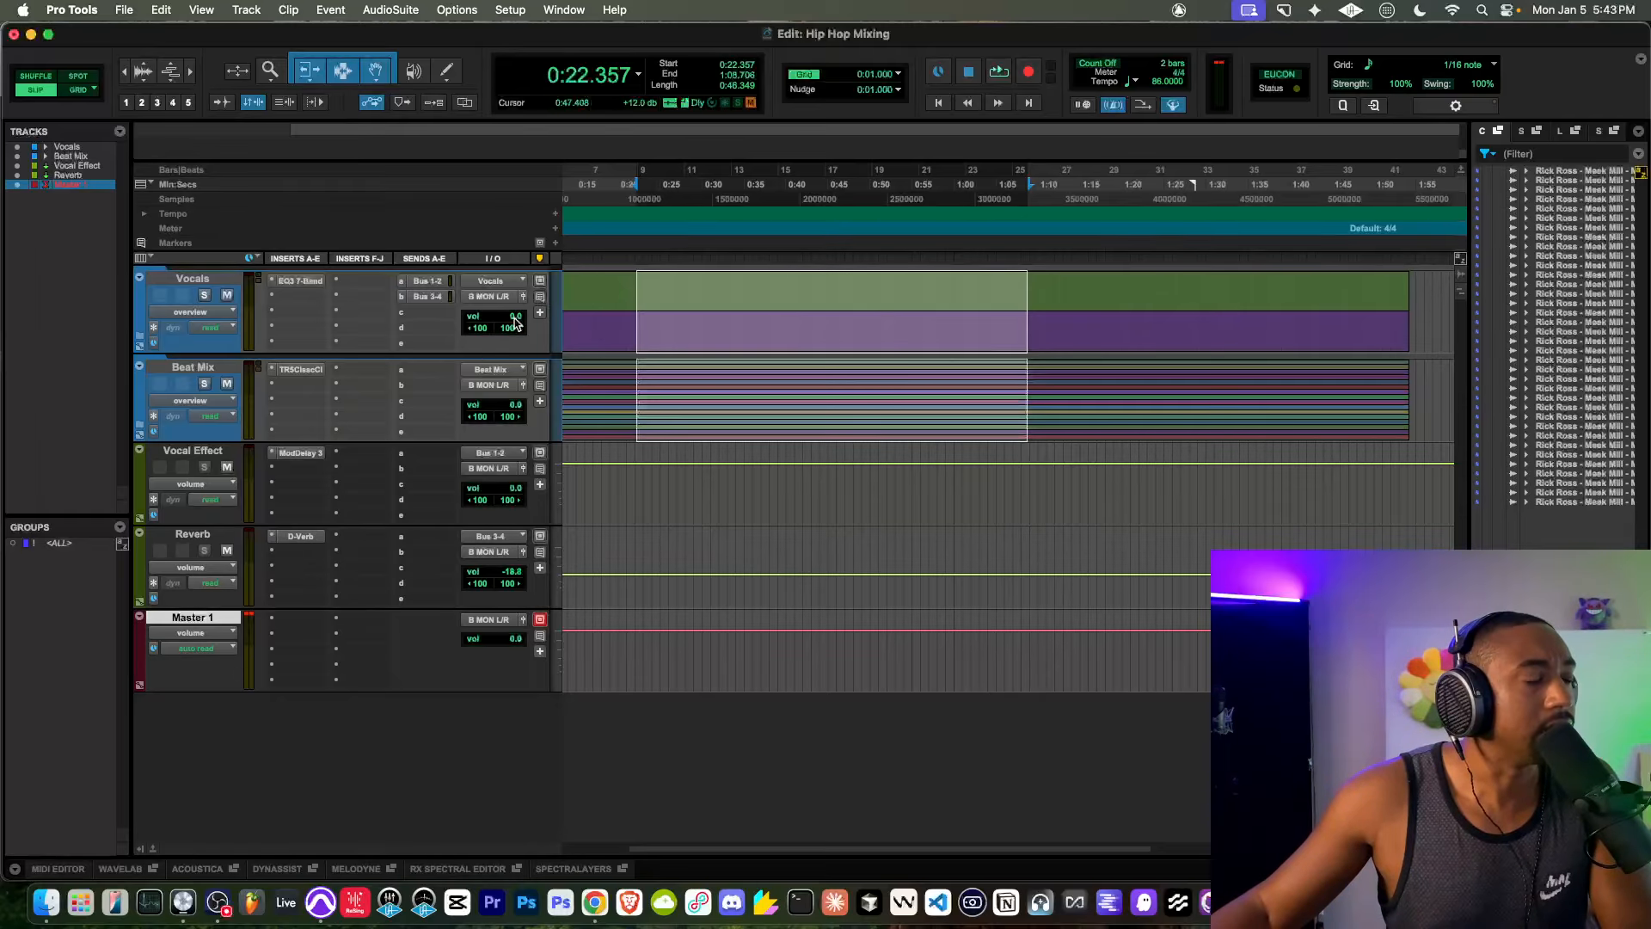
left_click(282, 623)
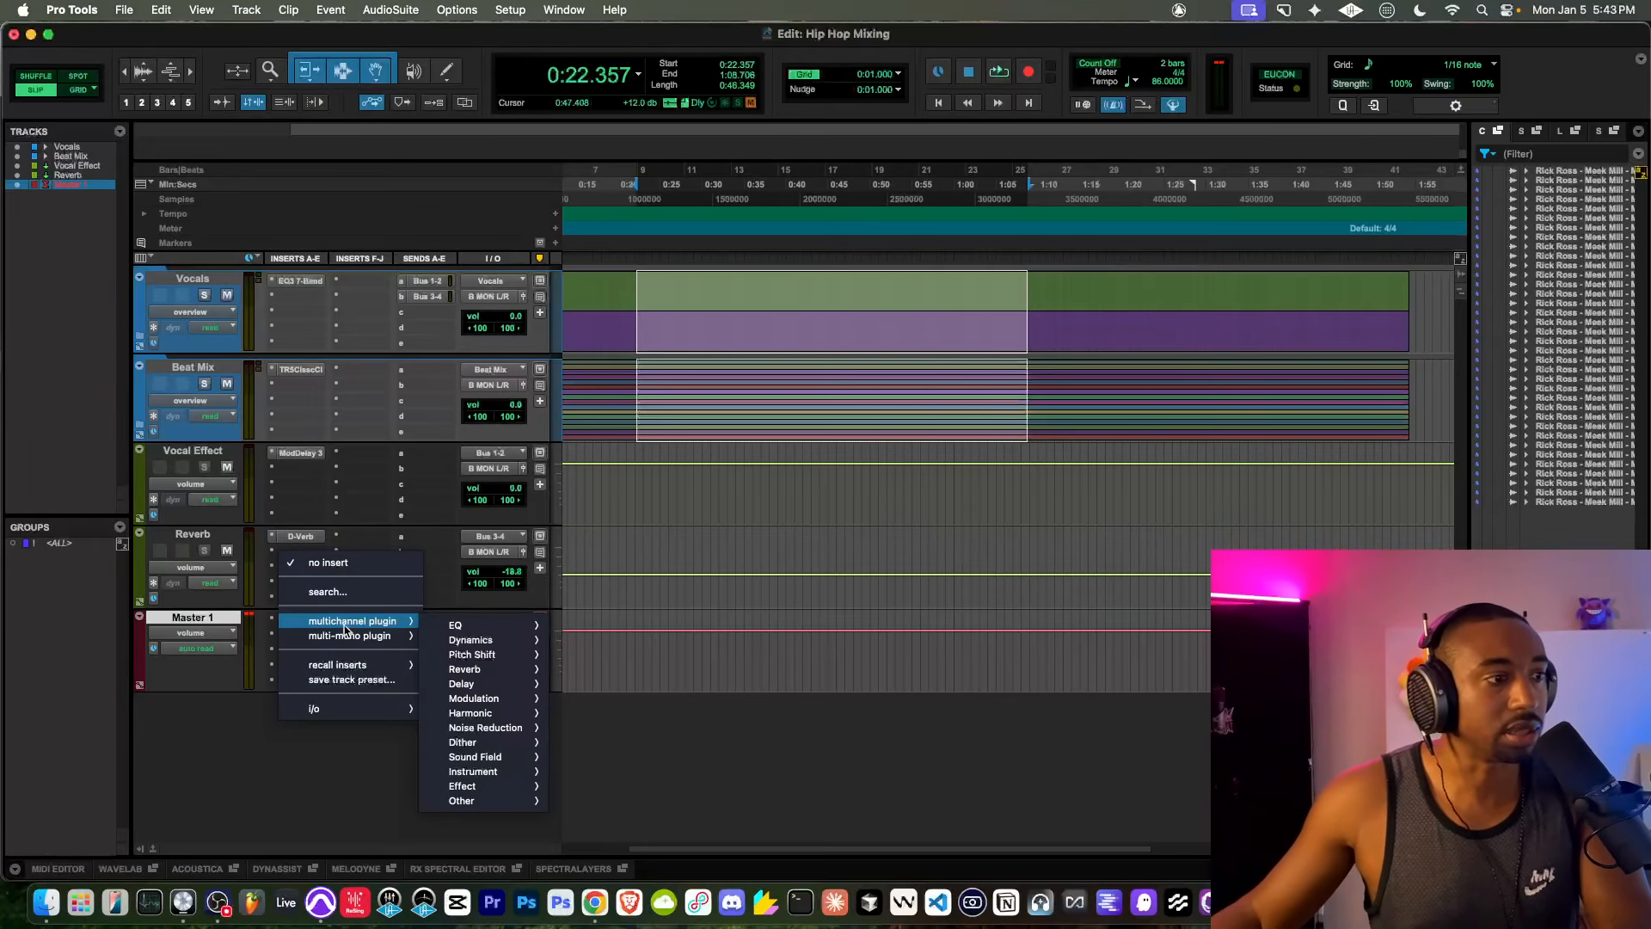
mouse_move(473, 789)
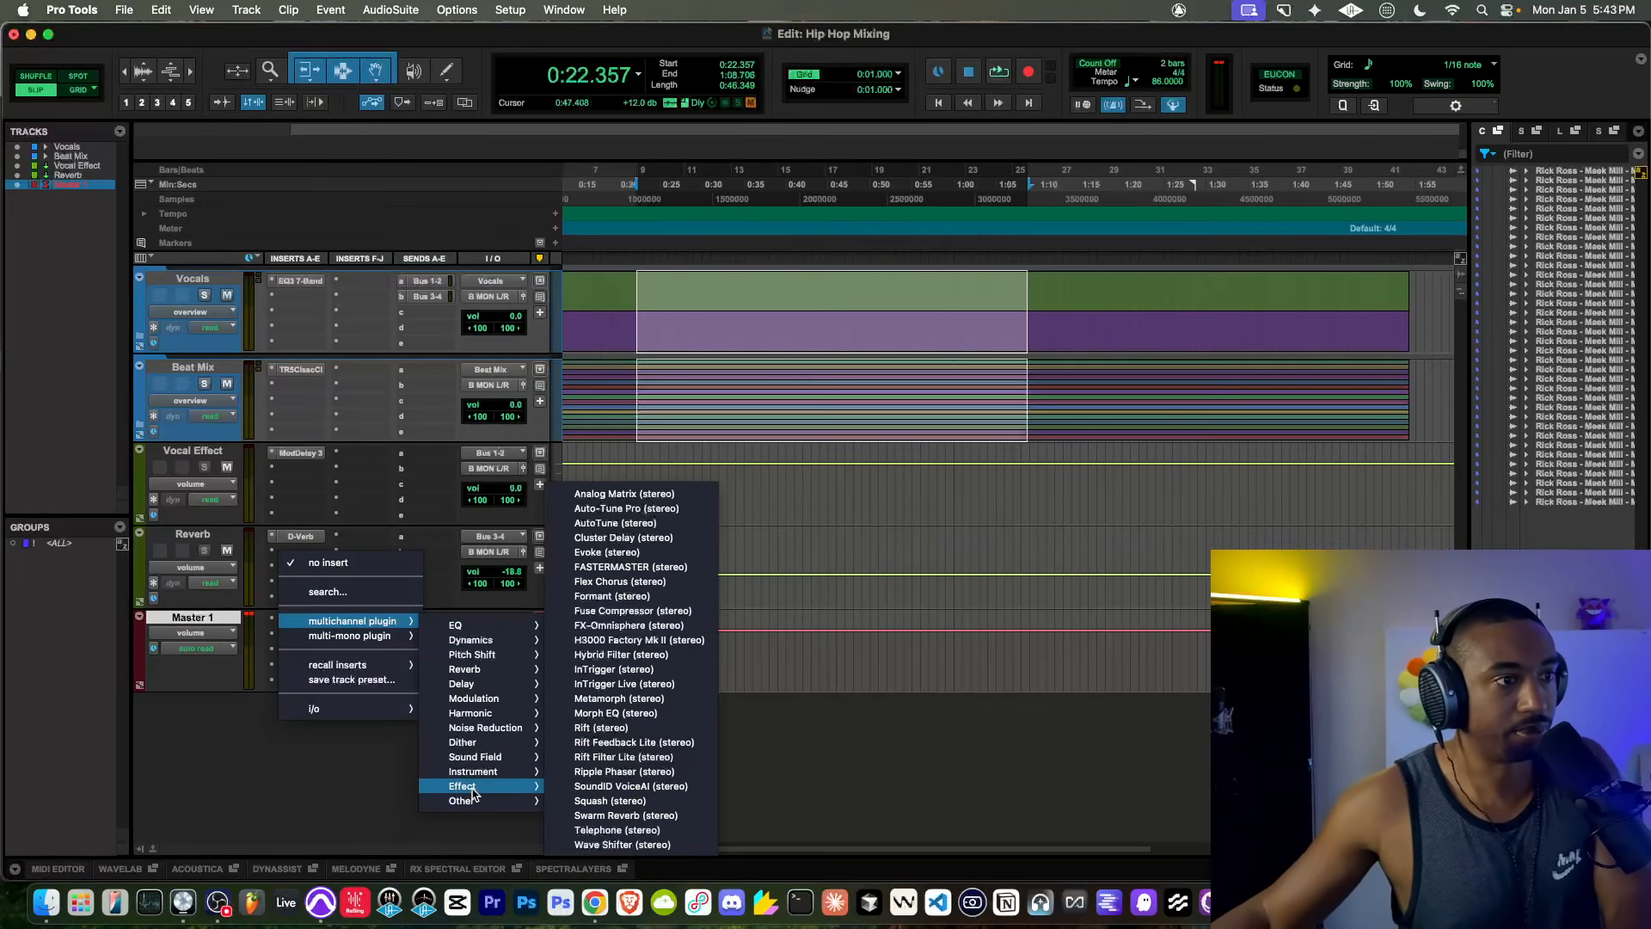
left_click(383, 780)
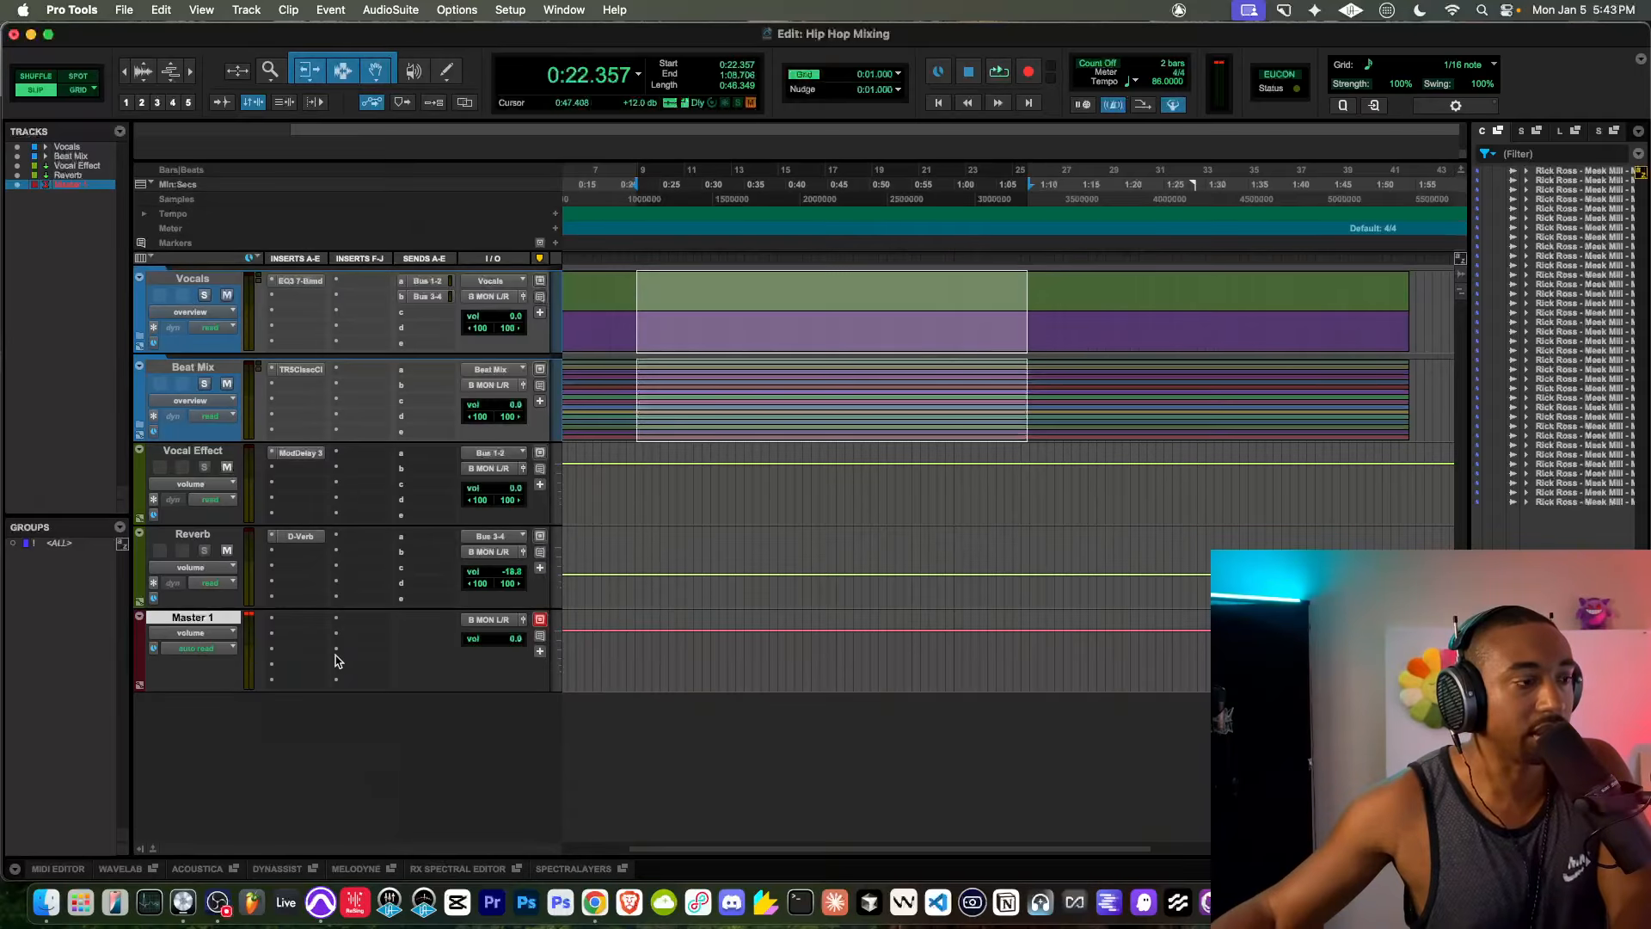
left_click(307, 621)
left_click(283, 748)
Step: Search the available insert plugins for "uti" on the Master 1 track while the selection plays
key("space")
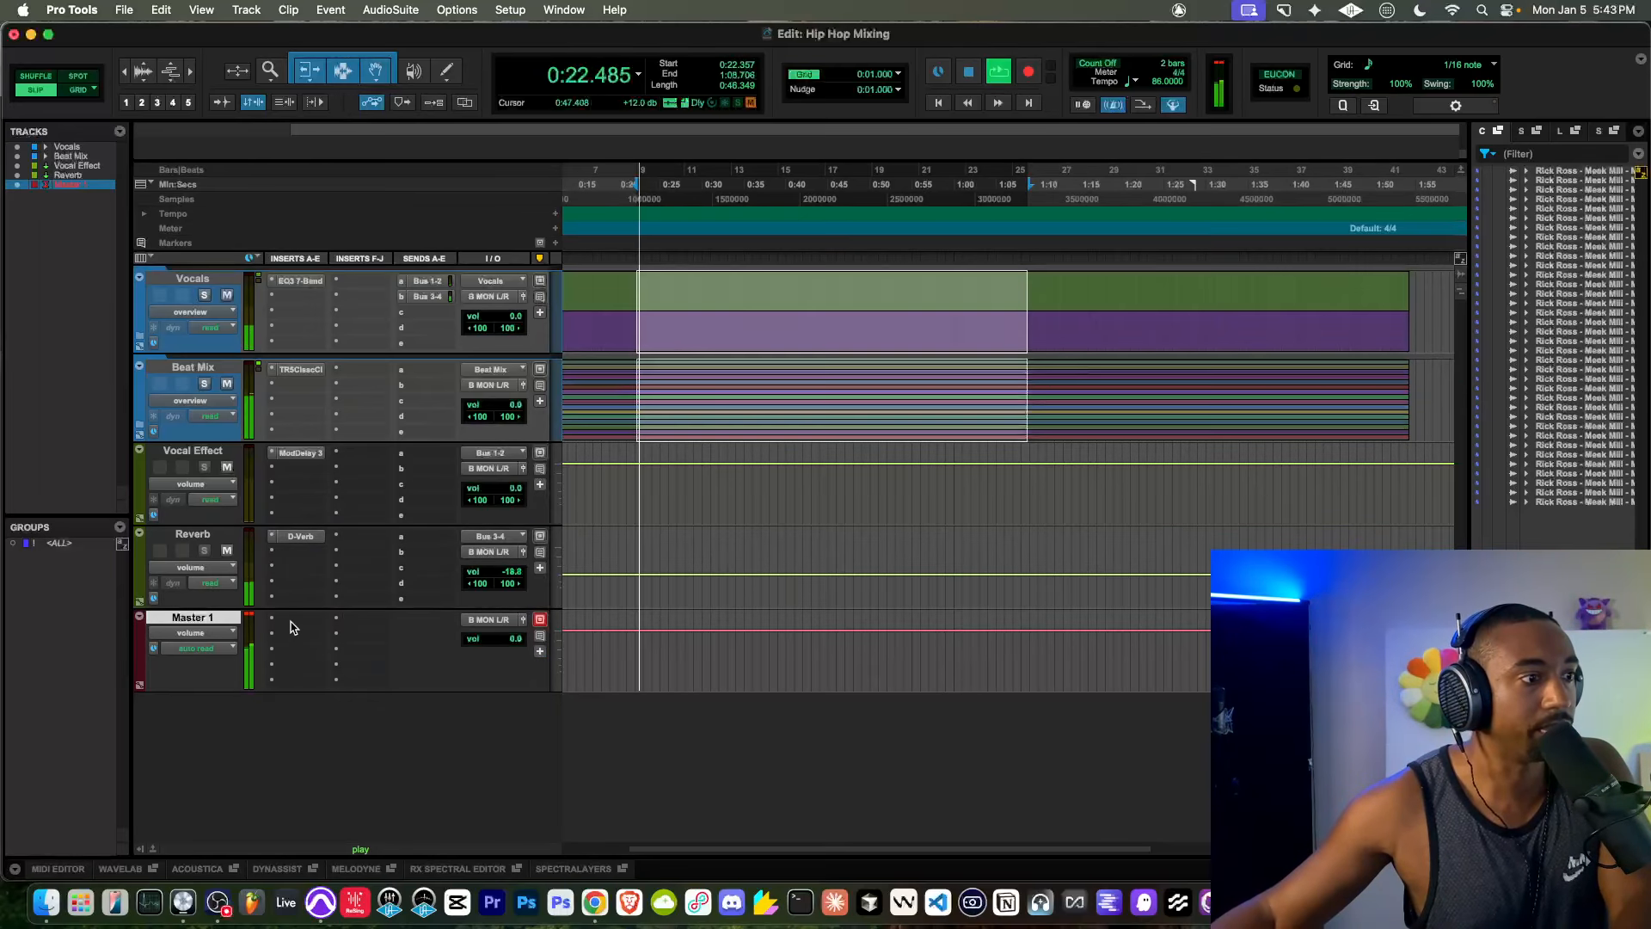
left_click(291, 619)
left_click(328, 592)
type("uti")
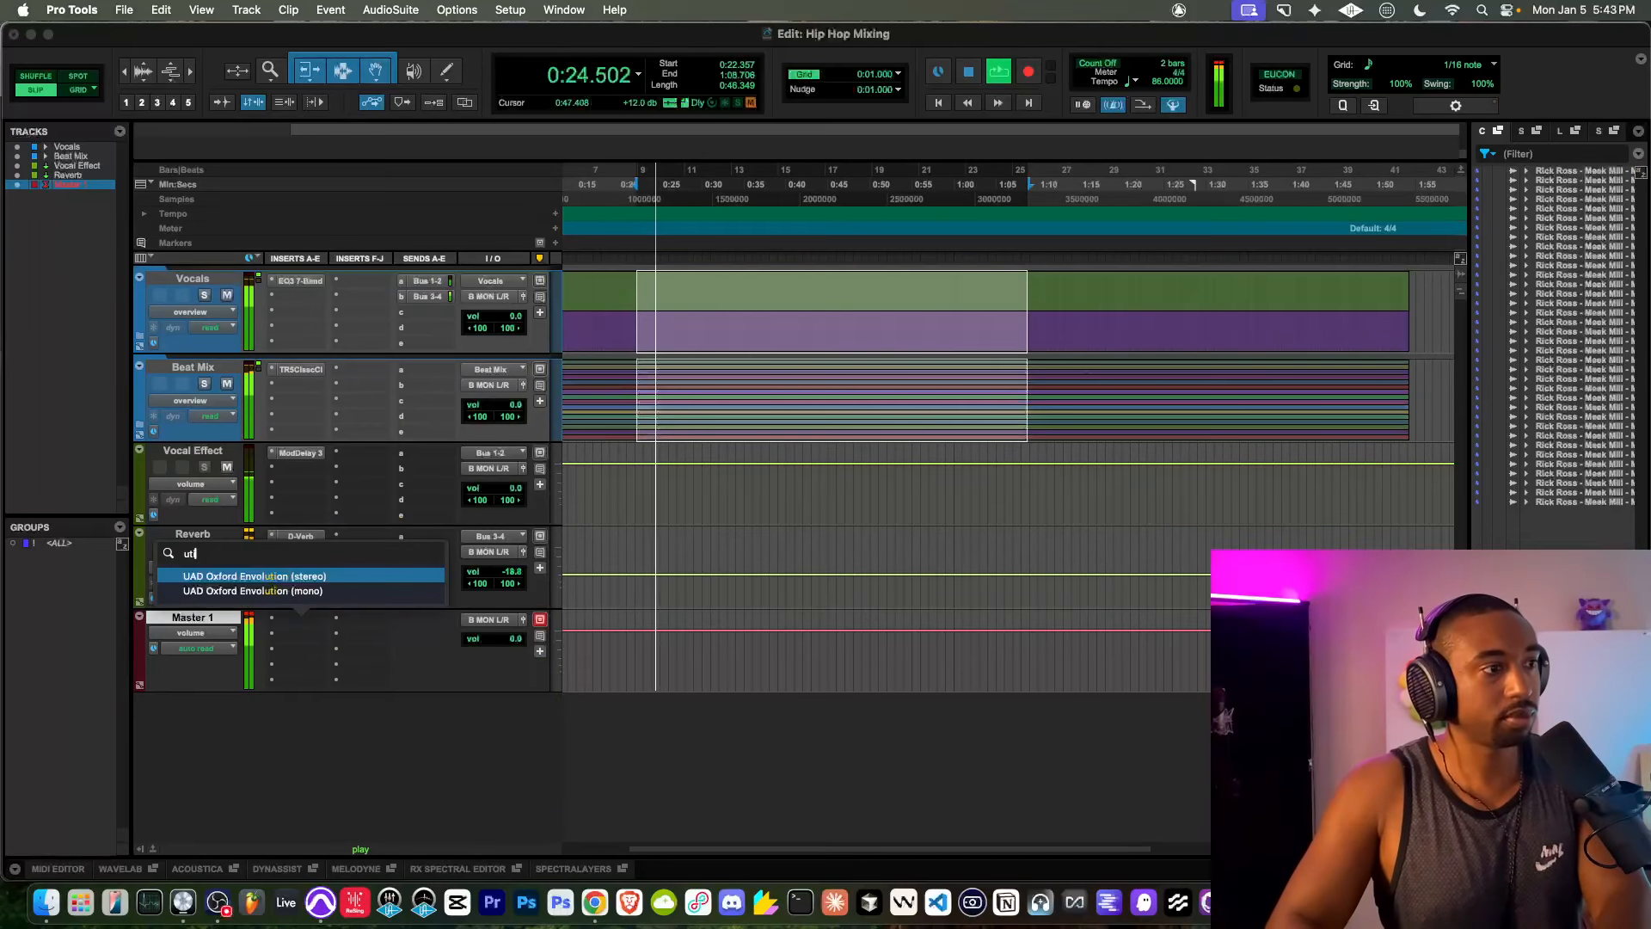
key("BackSpace")
key("BackSpace")
key("BackSpace")
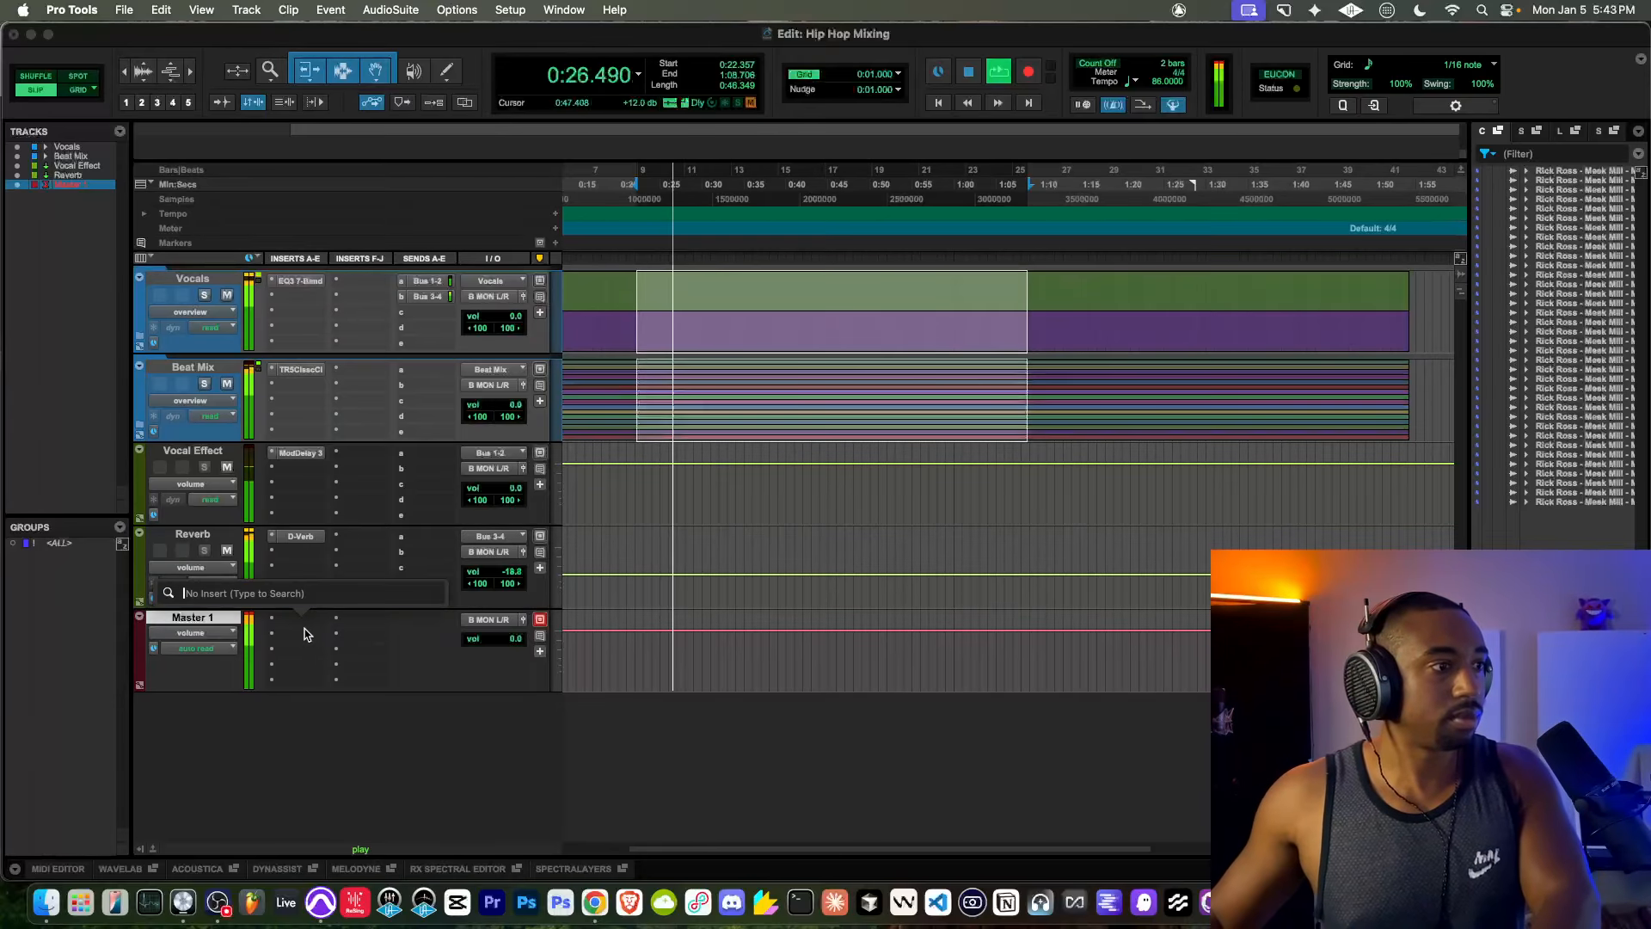
left_click(288, 655)
Step: Insert a stereo EQ3 7-Band plugin on the Master 1 track and stop playback
left_click(289, 618)
mouse_move(296, 620)
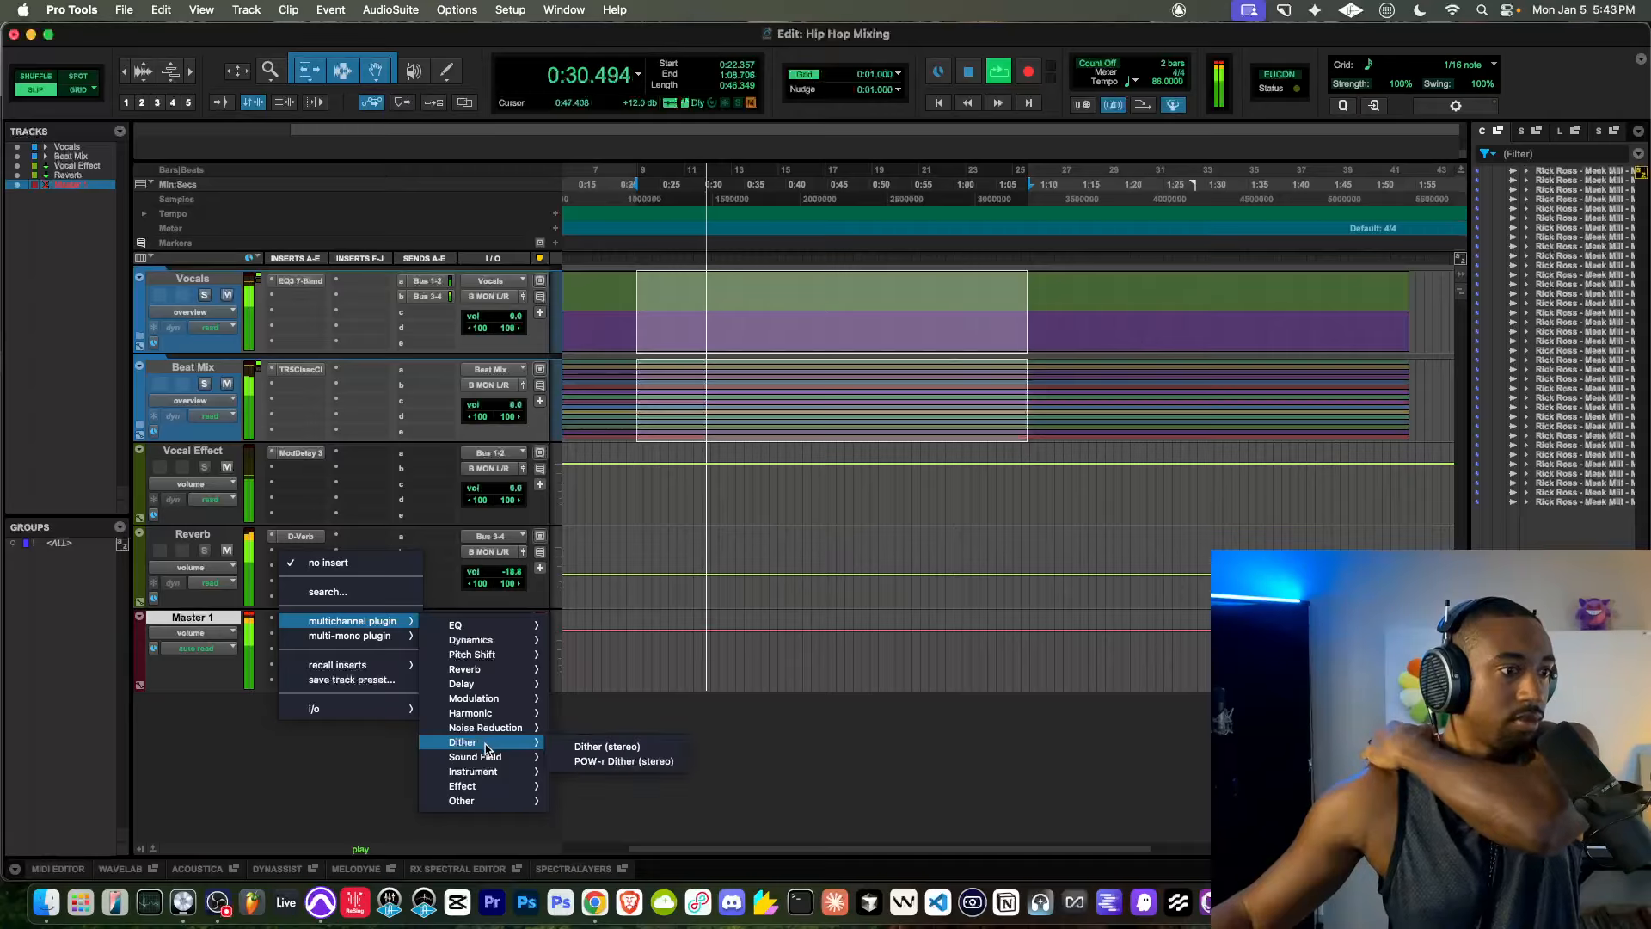
mouse_move(491, 773)
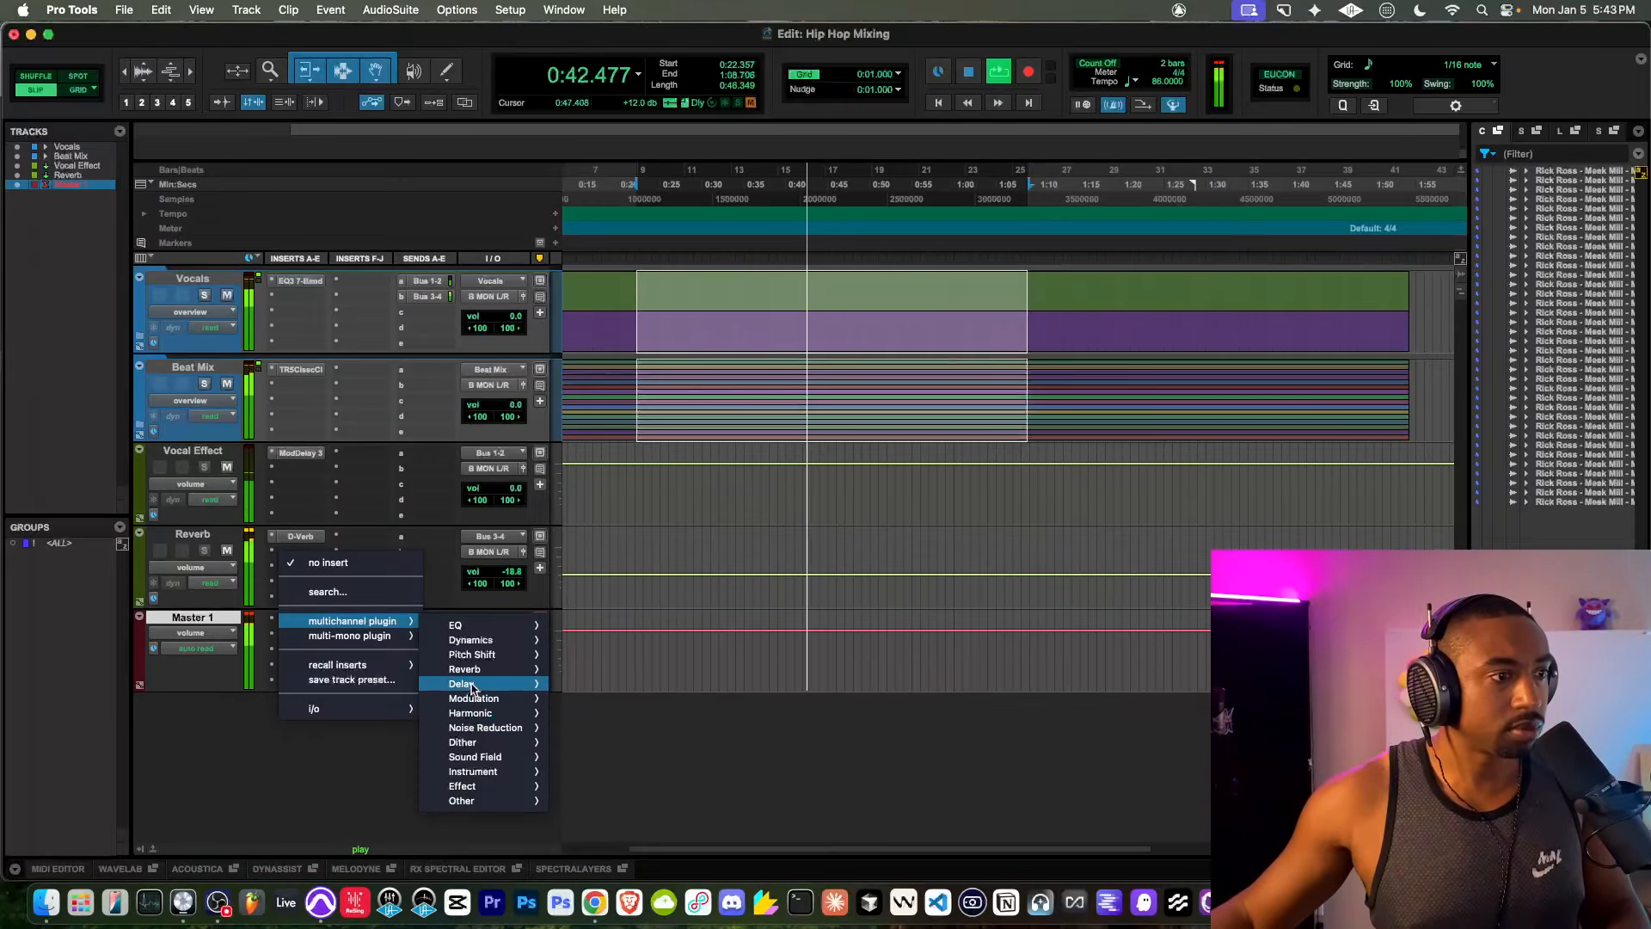
mouse_move(486, 645)
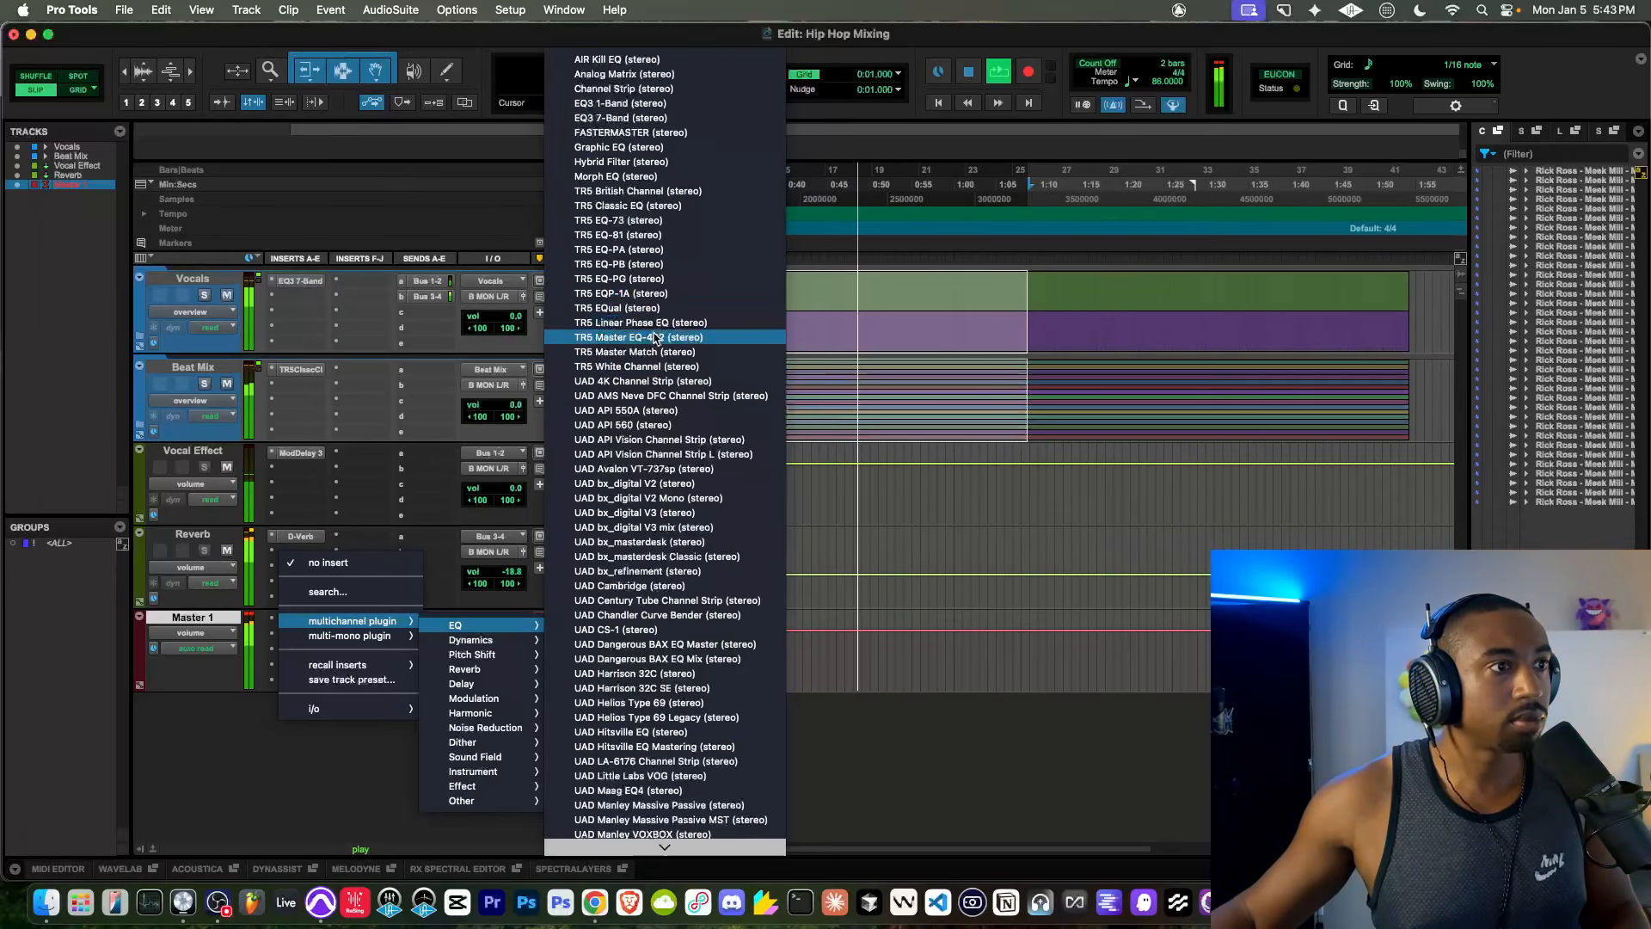
left_click(641, 118)
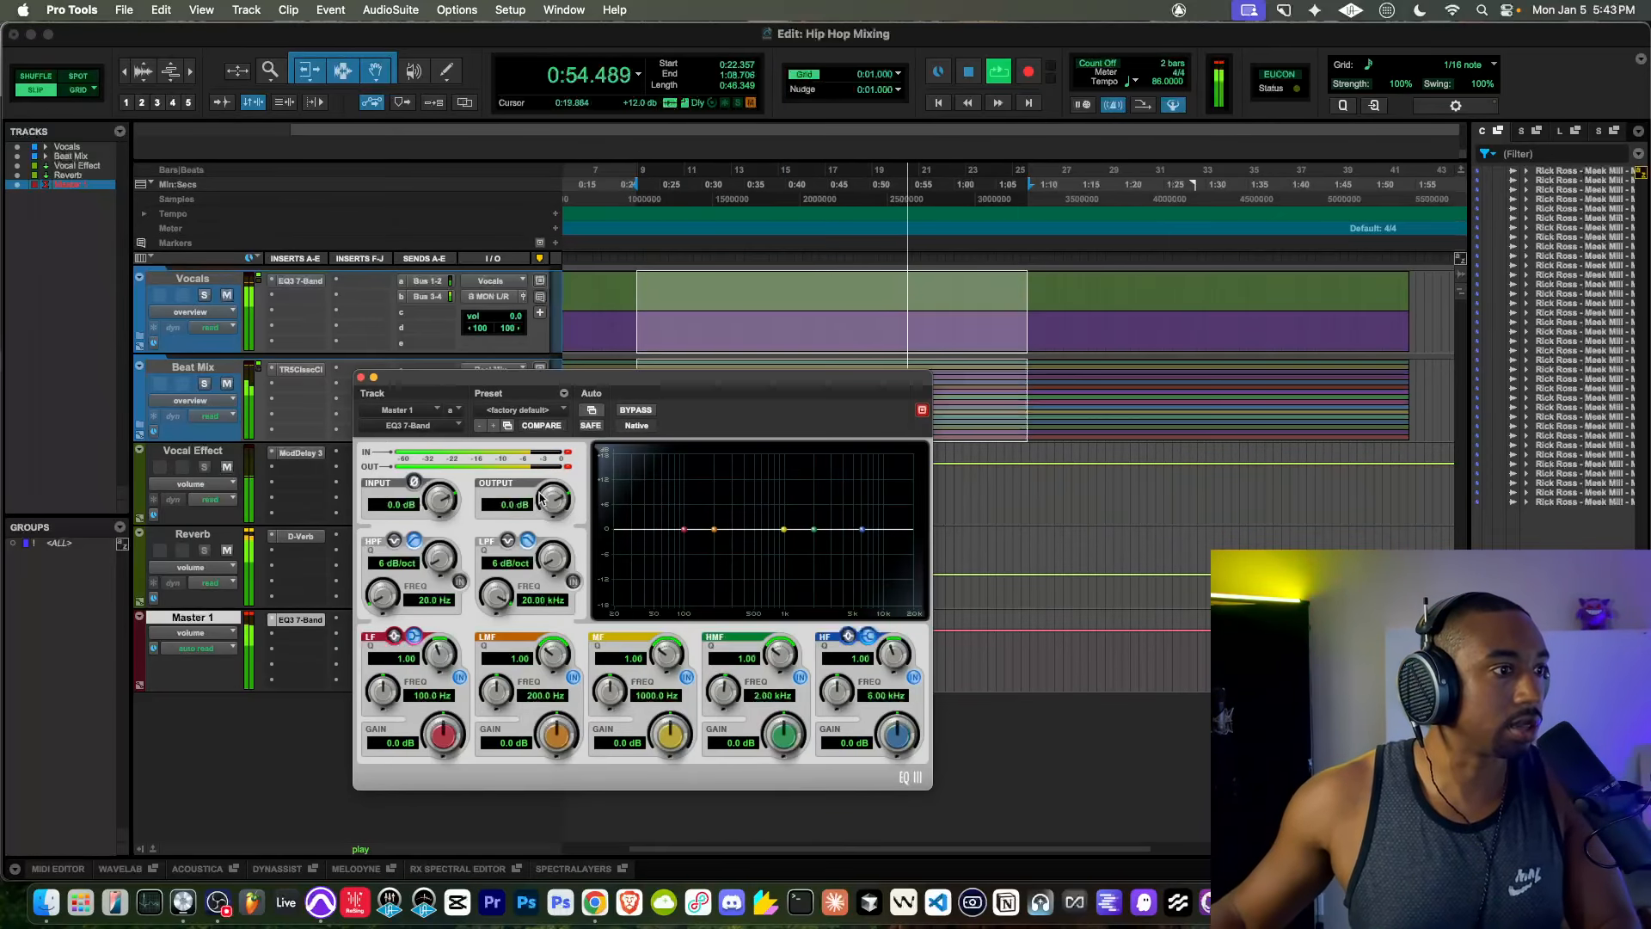
key("space")
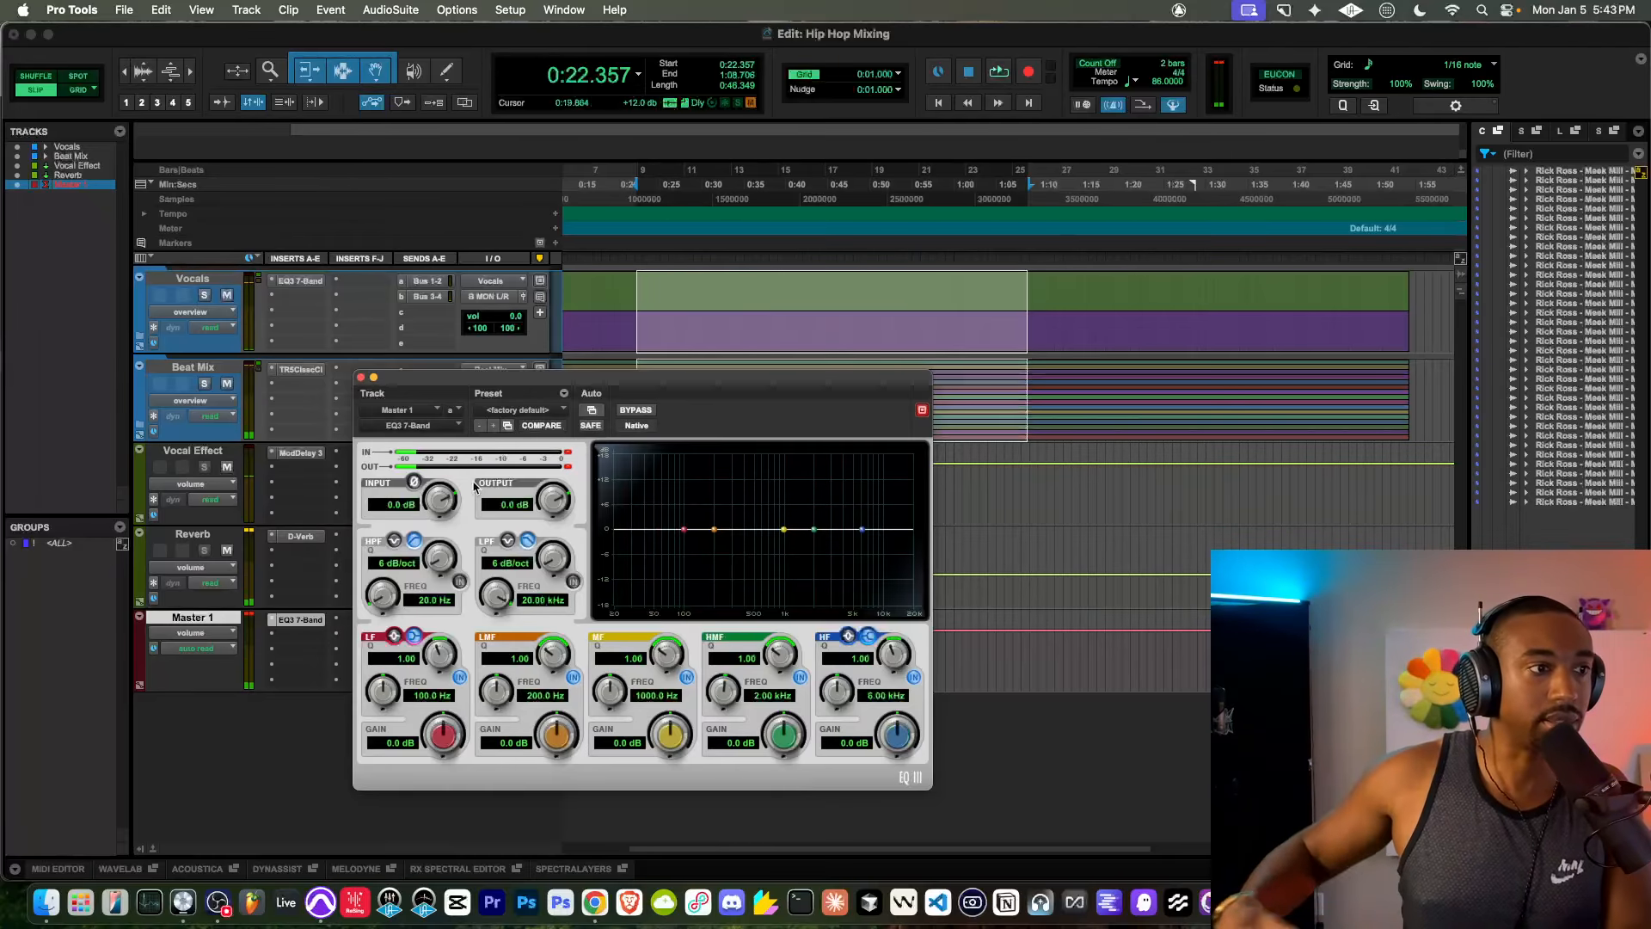
Step: Lower the Master 1 EQ's input gain to -4.7 dB, checking it in playback, and clear the track's clip indicator
key("space")
left_click_drag(445, 501, 447, 505)
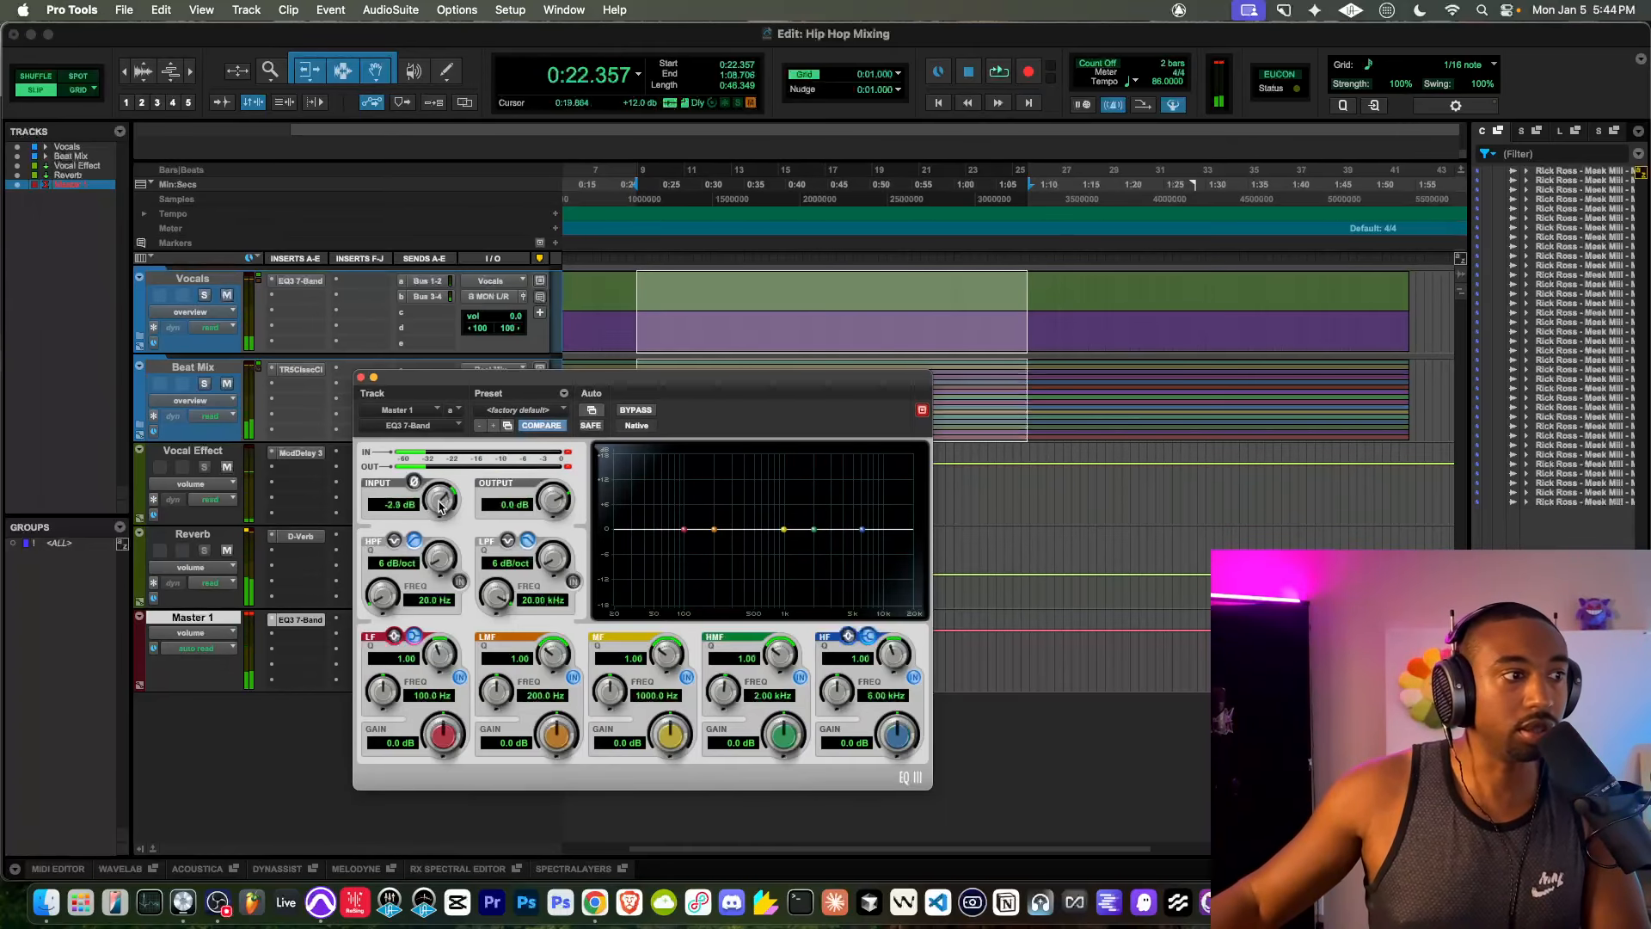
key("space")
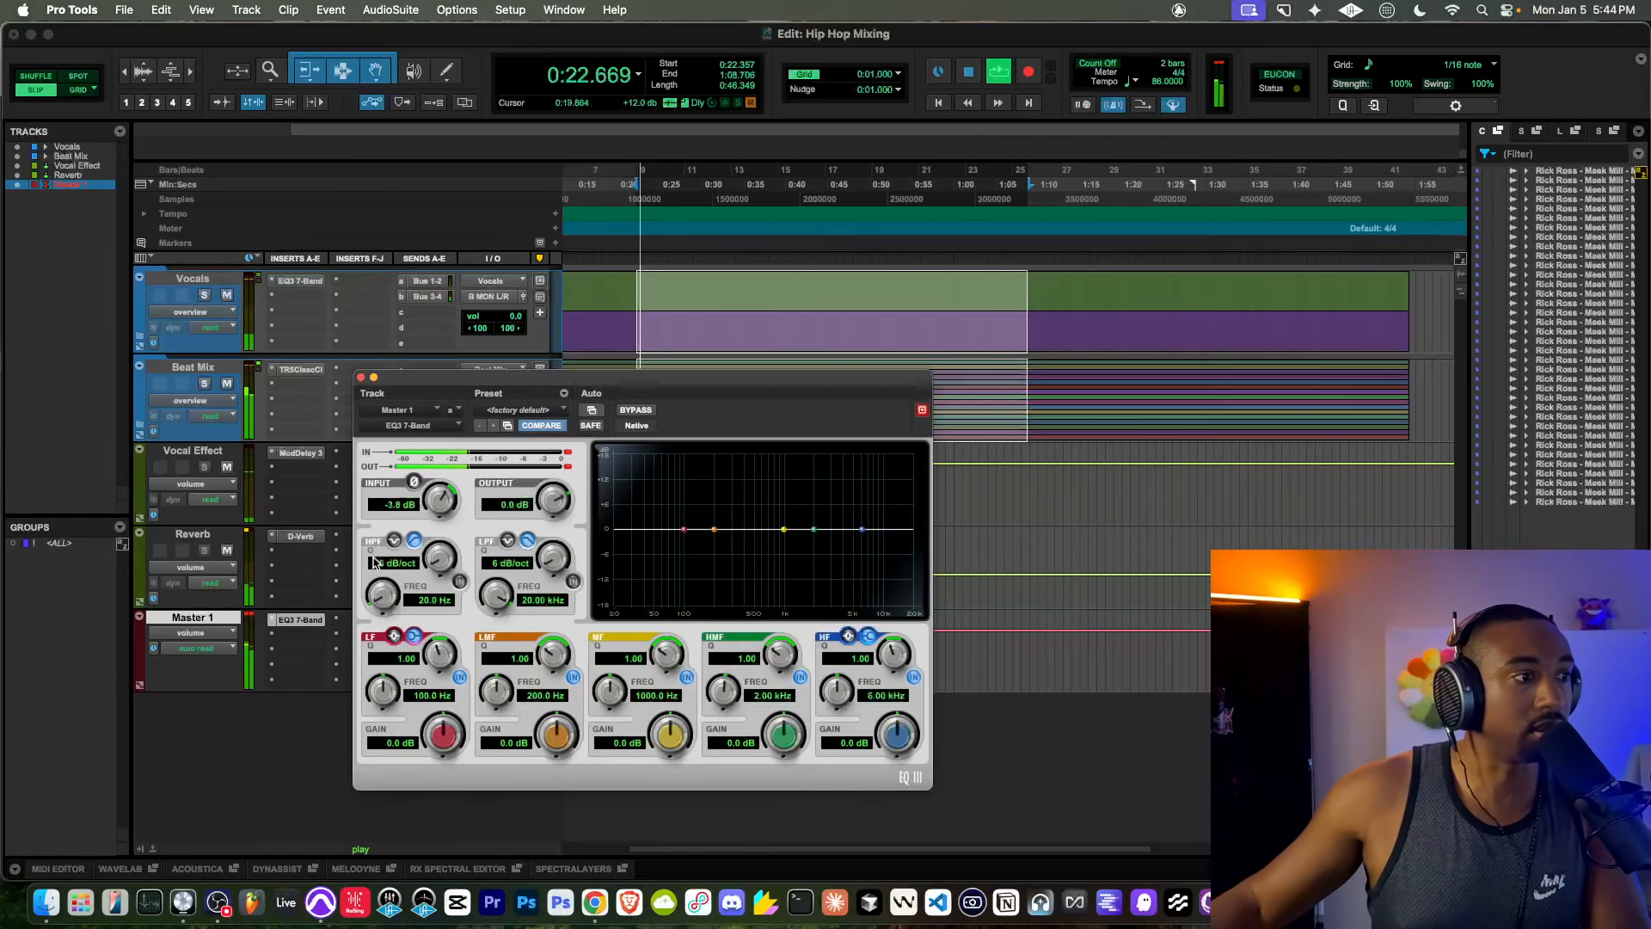
left_click(250, 620)
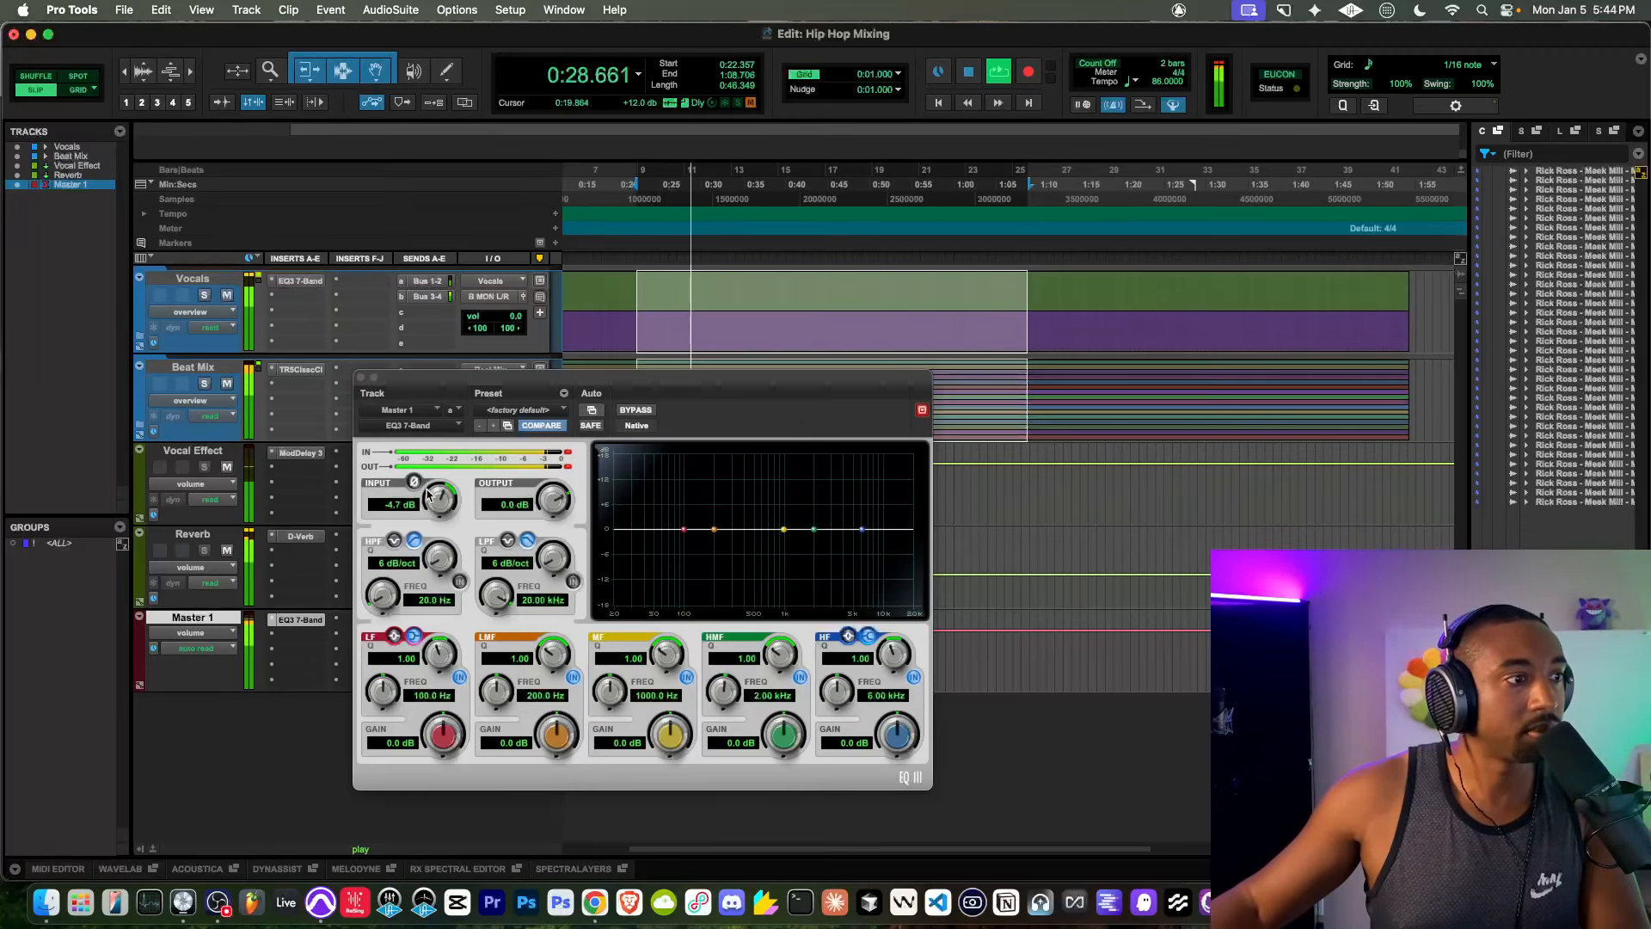
left_click(361, 378)
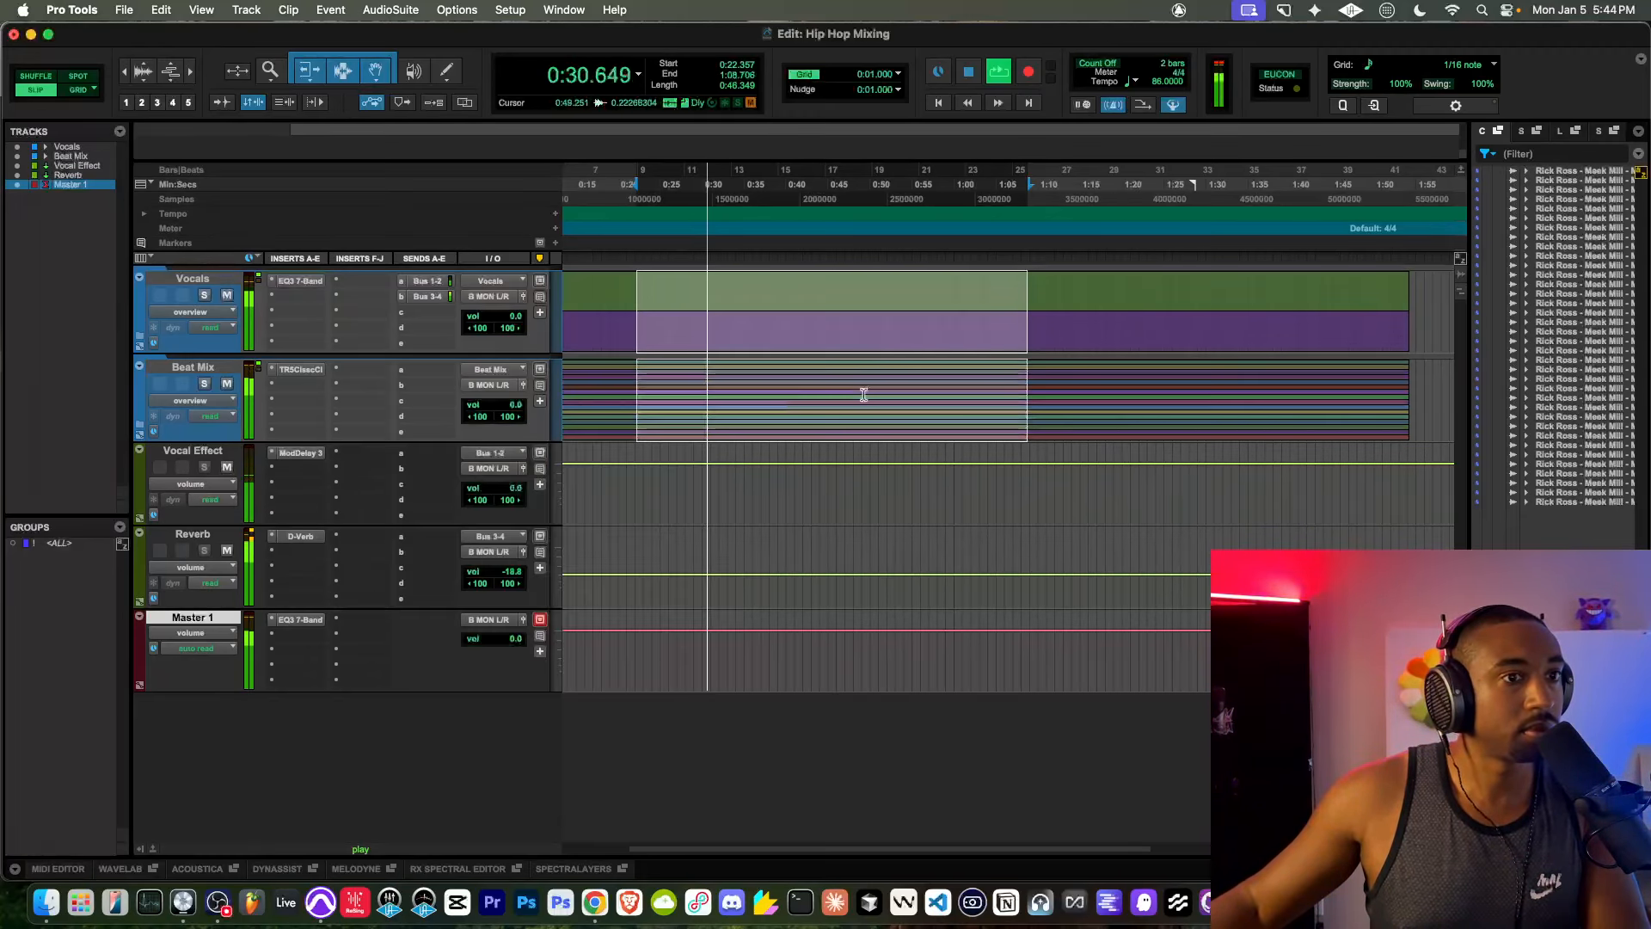
key("space")
Step: Expand the Vocals folder and copy the BF-76, Compressor/Limiter and De-Esser inserts from VOX 2 to VOX 1
left_click(139, 277)
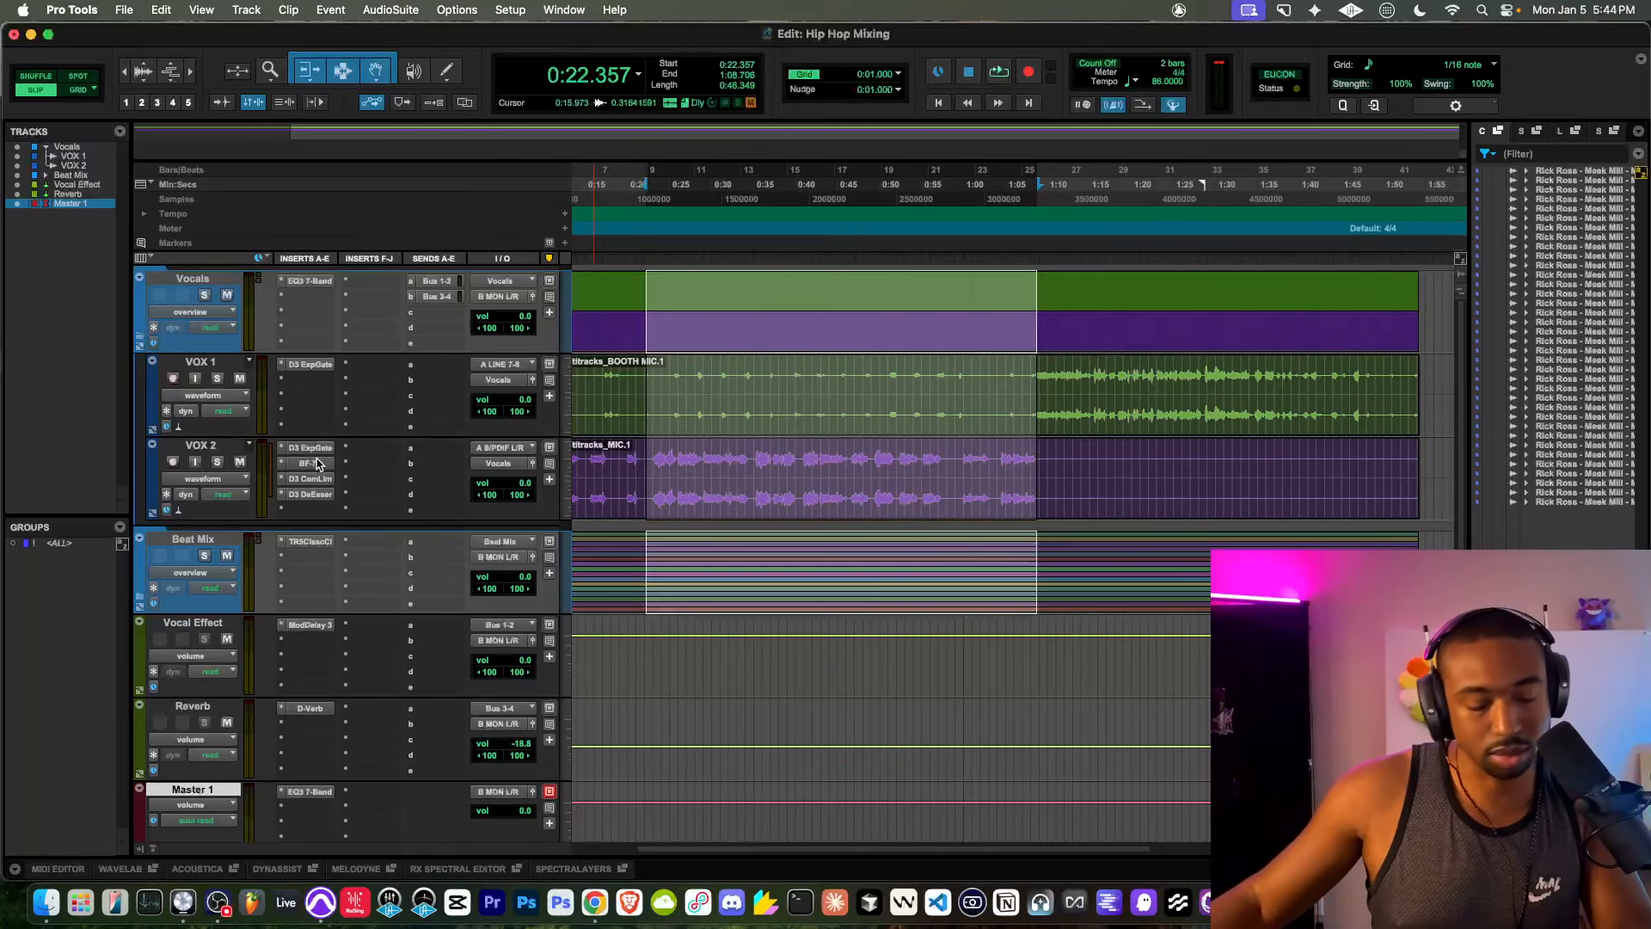
left_click_drag(314, 408, 313, 383)
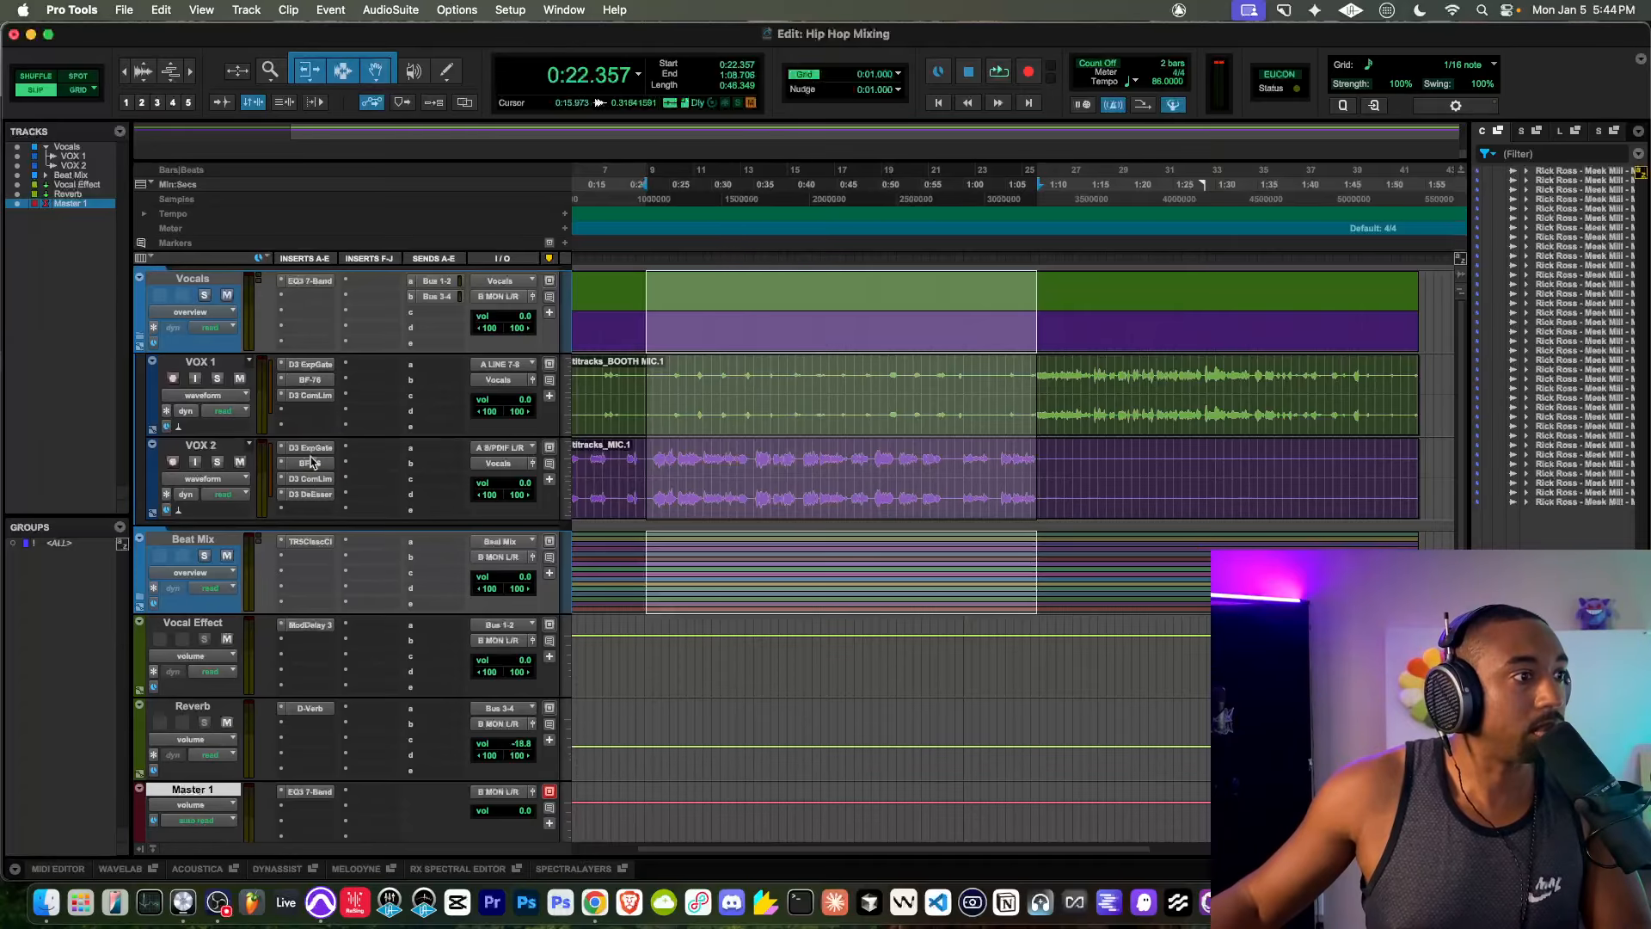
left_click_drag(308, 494, 308, 412)
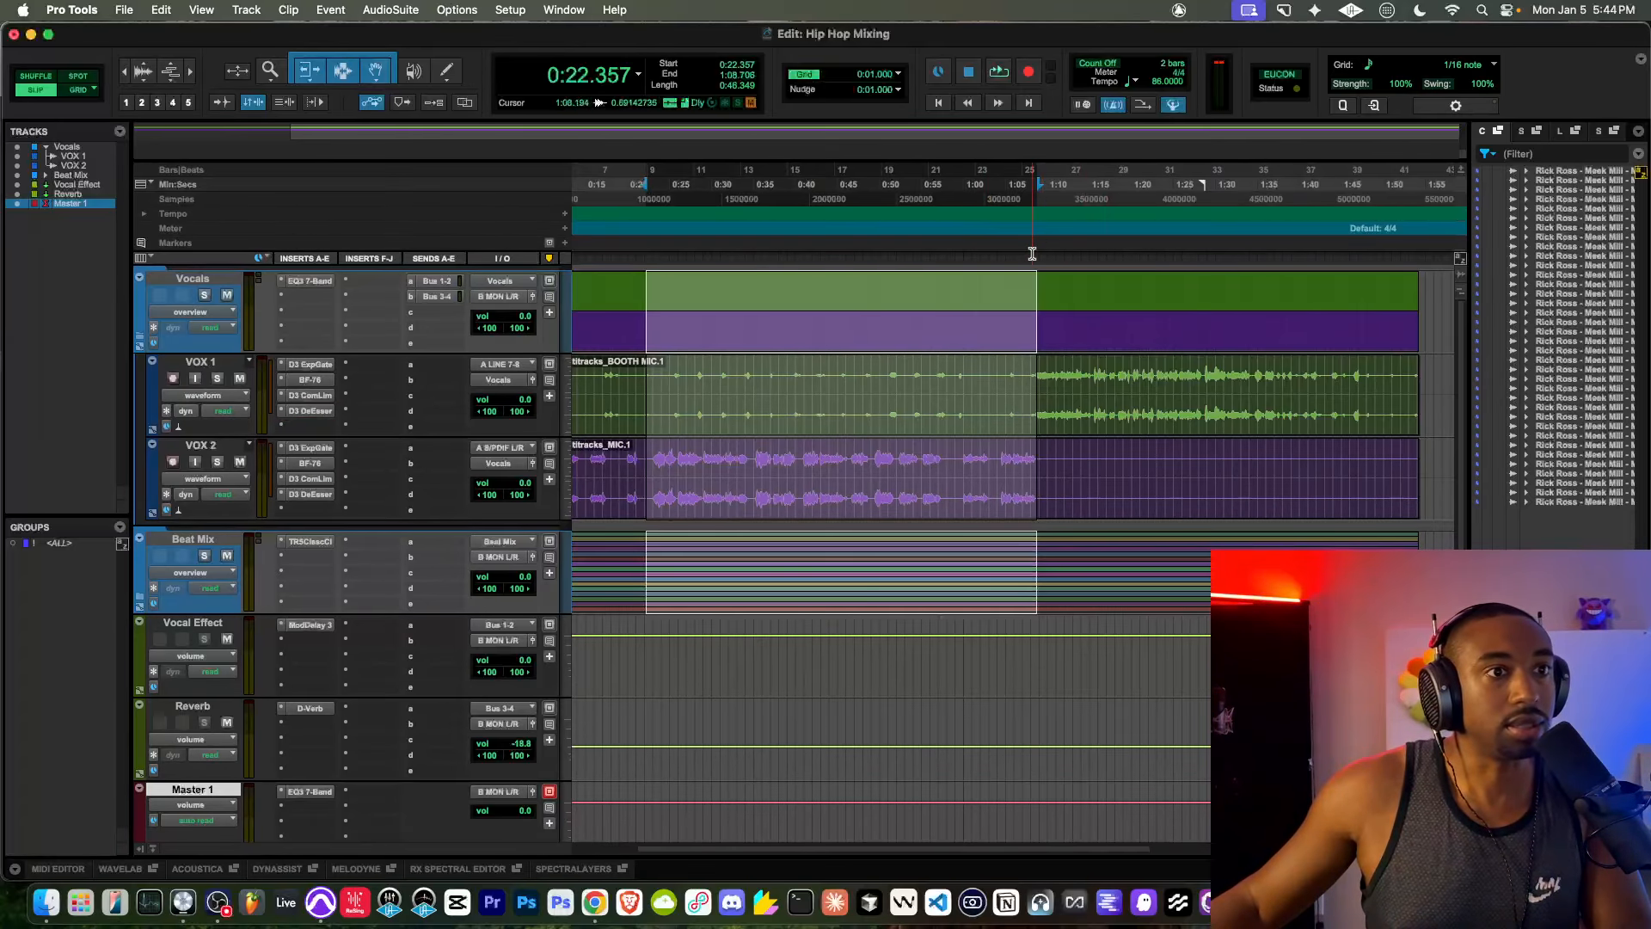
Step: Place the playback start at 1:06.965, just before the VOX 1 verse, and listen to its entrance
left_click_drag(1043, 191, 1420, 219)
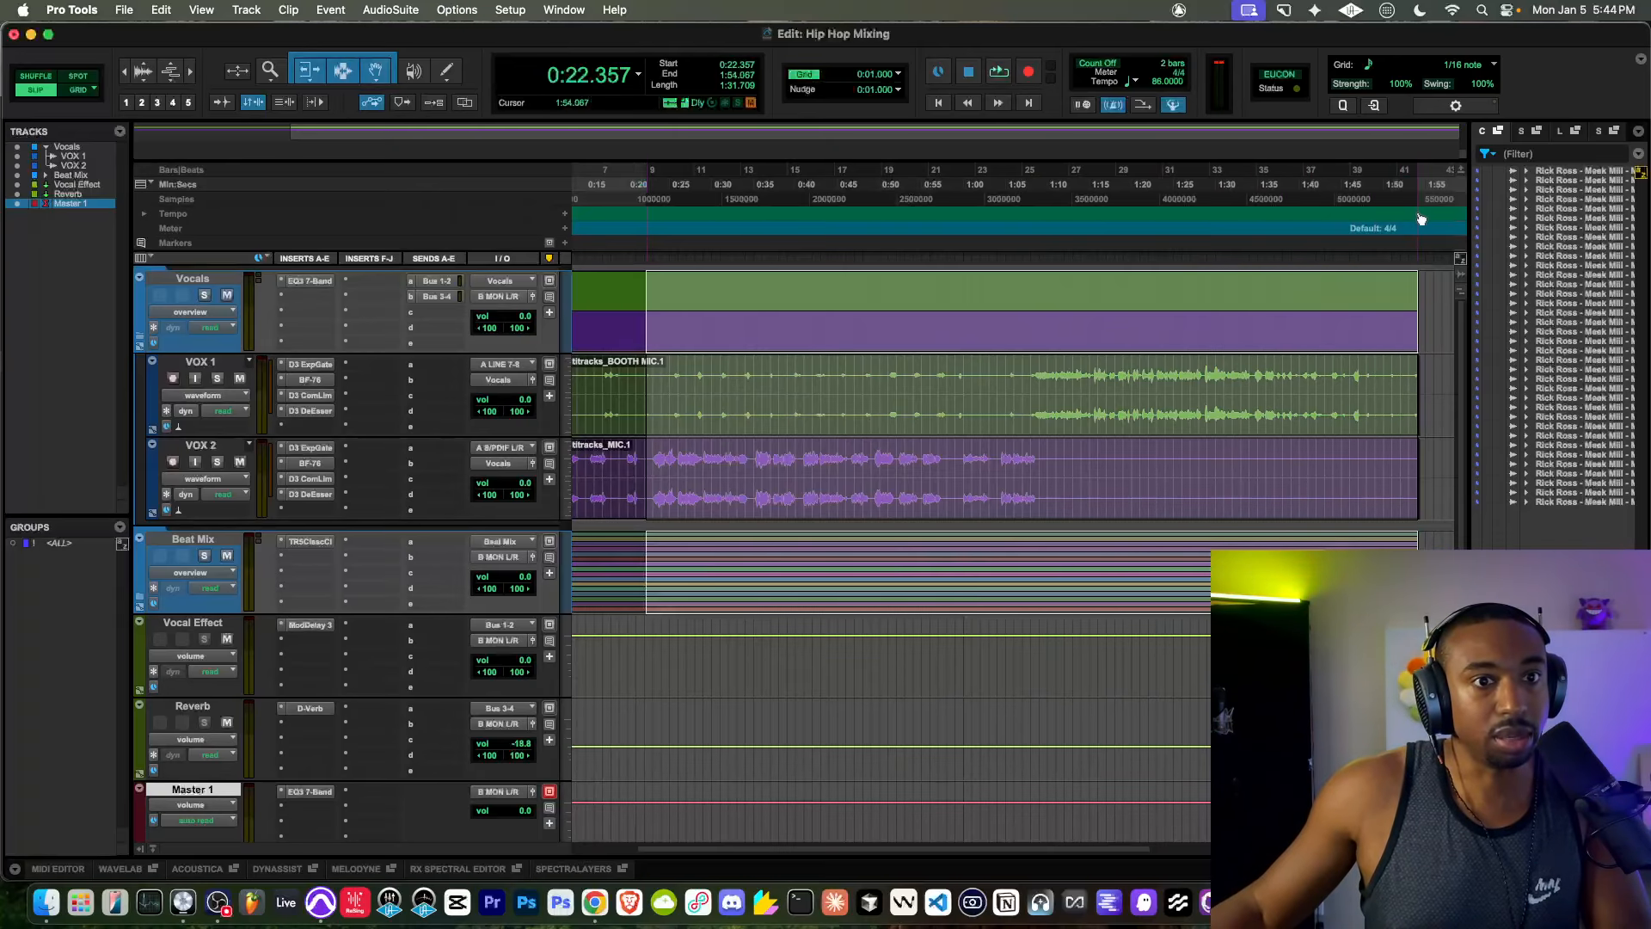
left_click(1048, 202)
key("space")
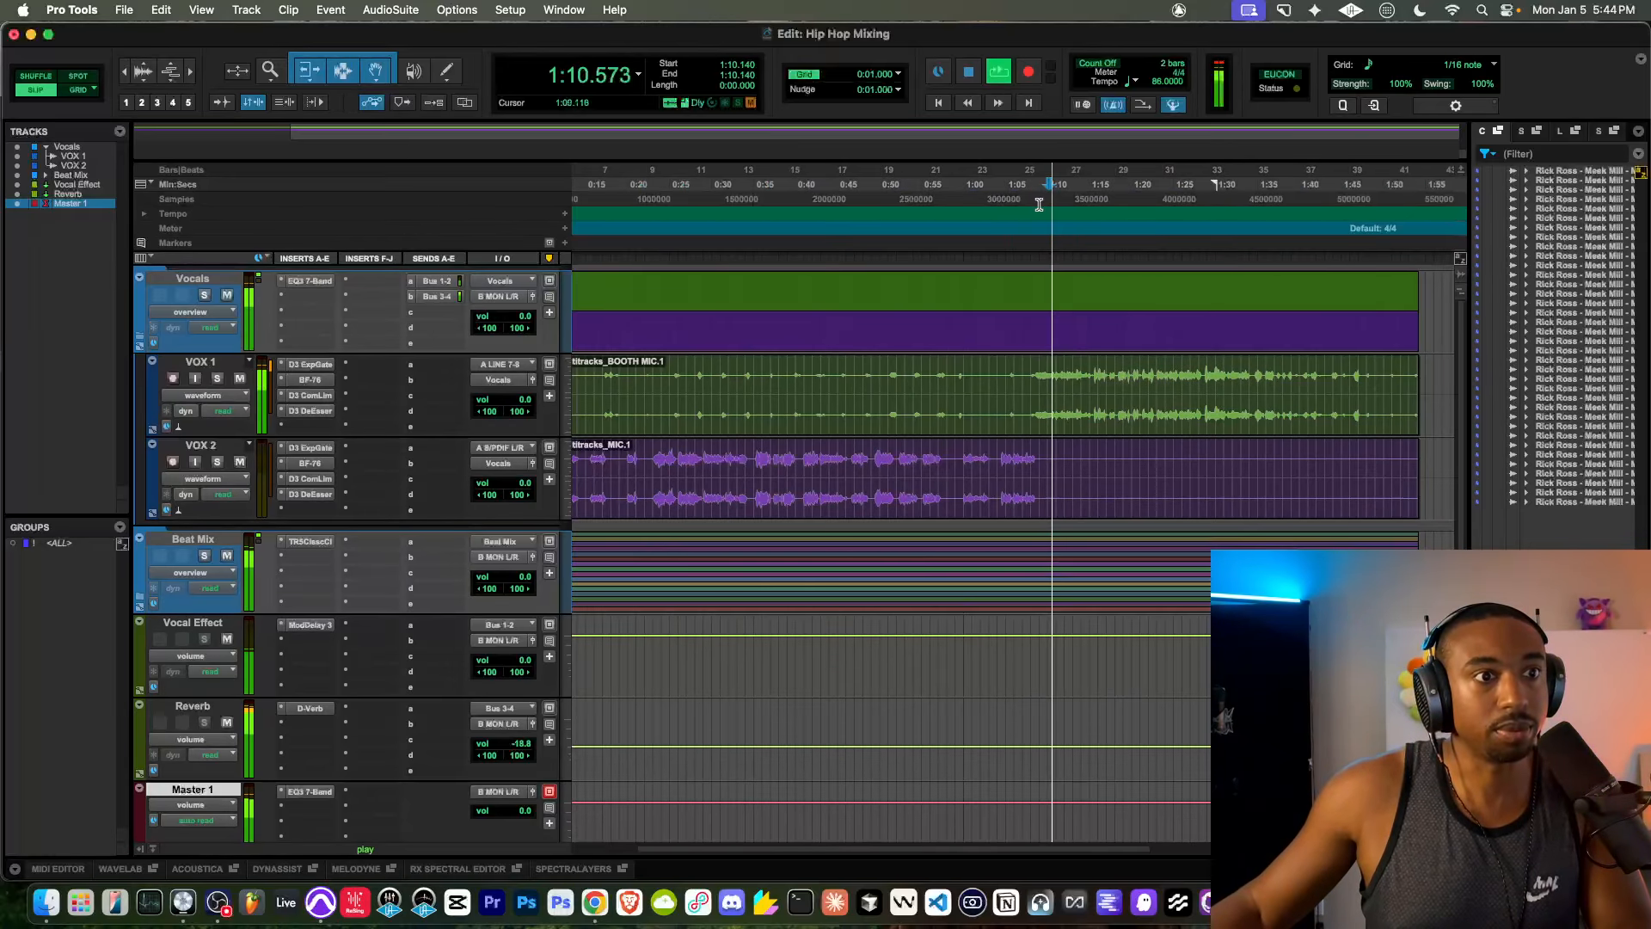
left_click(1038, 204)
left_click(1021, 207)
key("space")
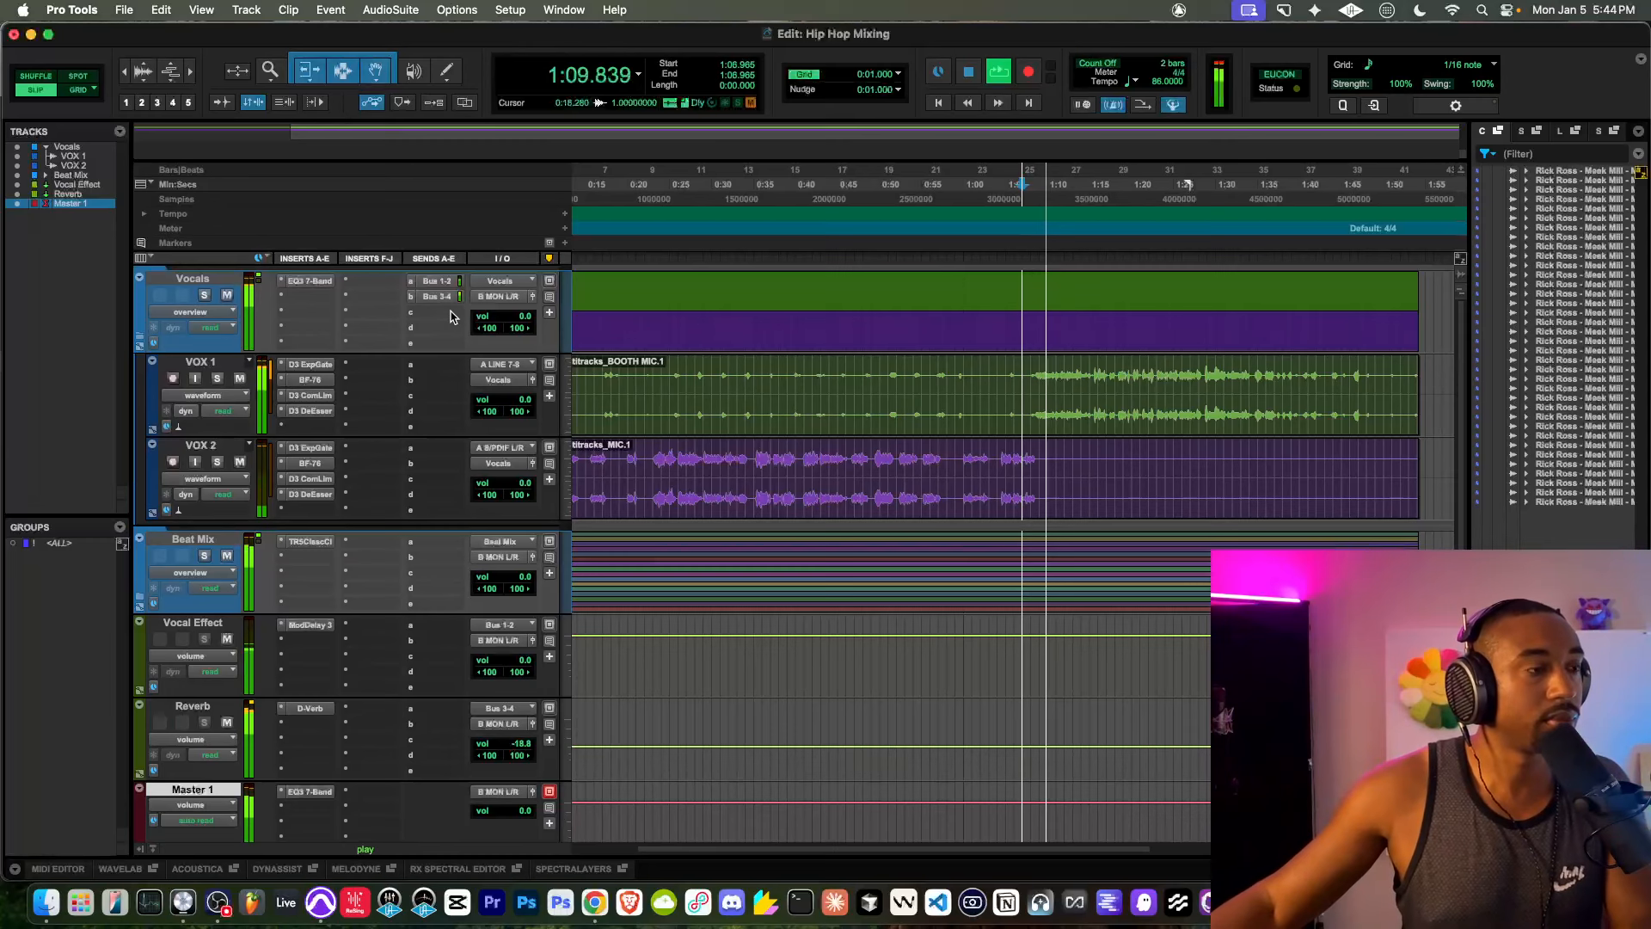
key("space")
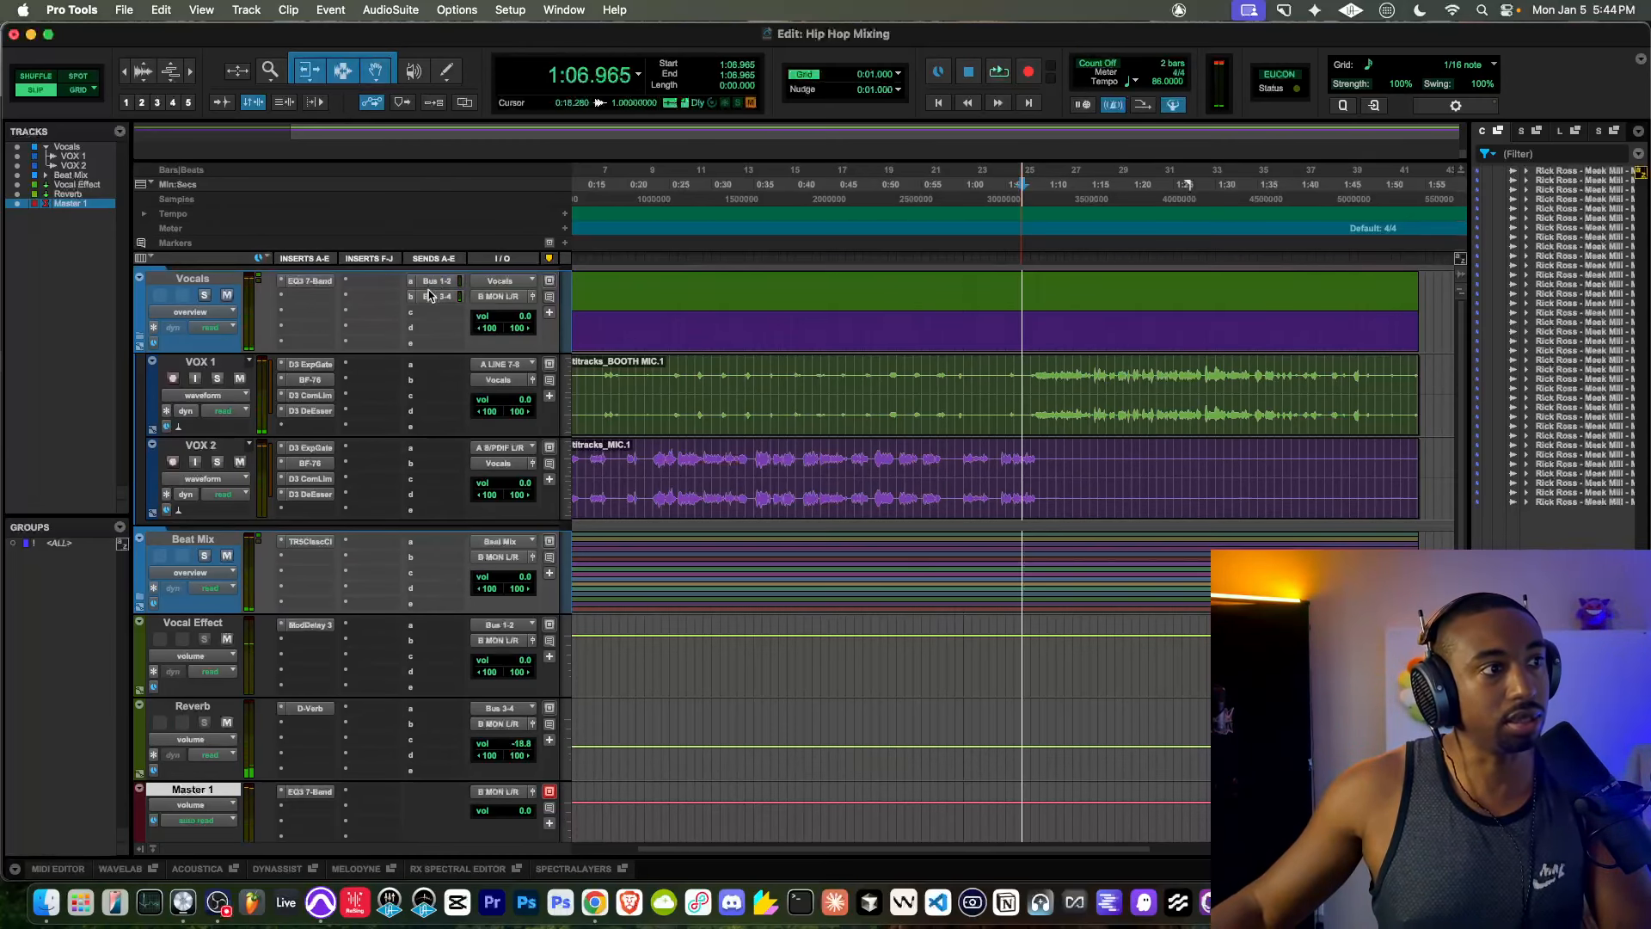
Step: Review the Vocals folder's EQ settings and play the handover from VOX 2 to VOX 1
left_click(309, 283)
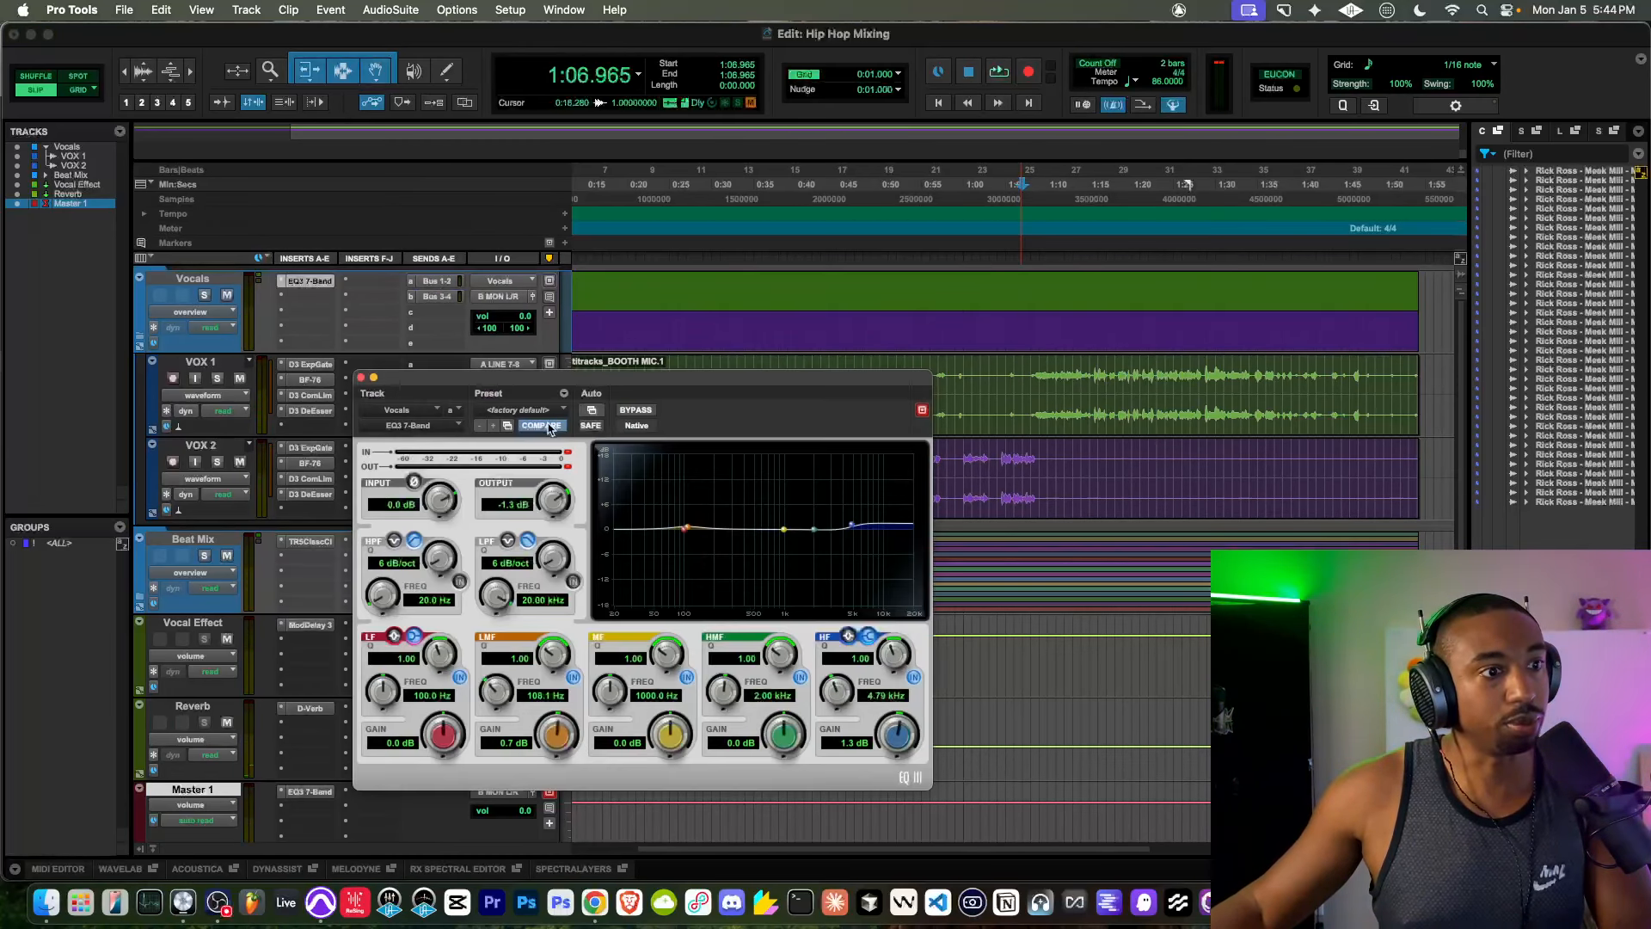
left_click(361, 378)
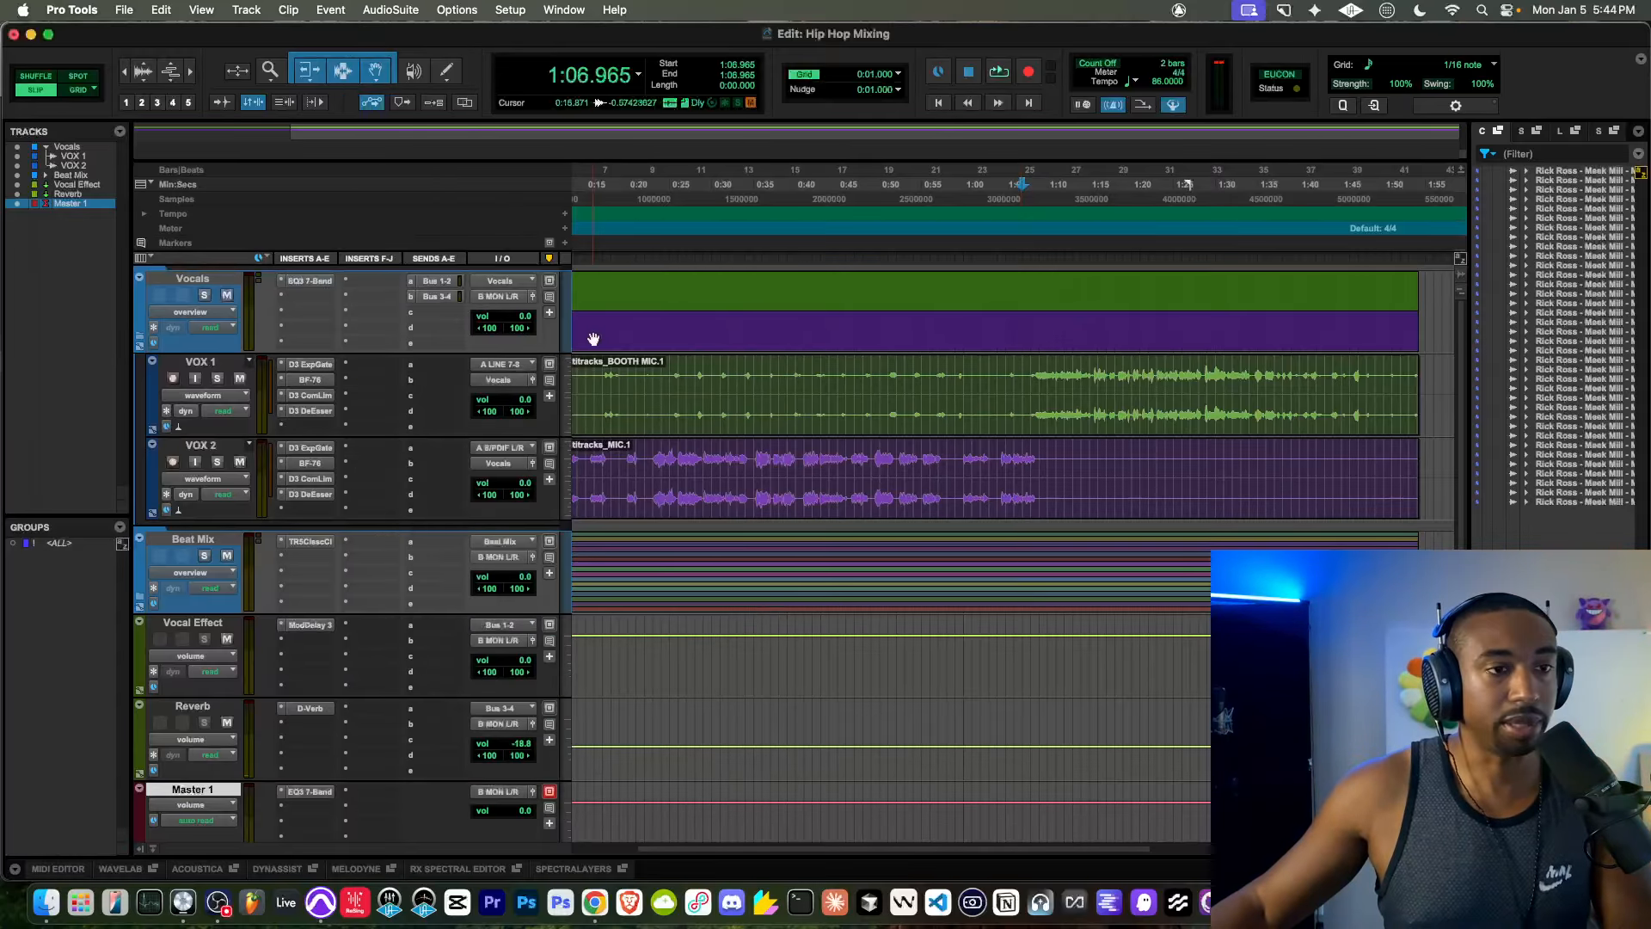
key("space")
key("space")
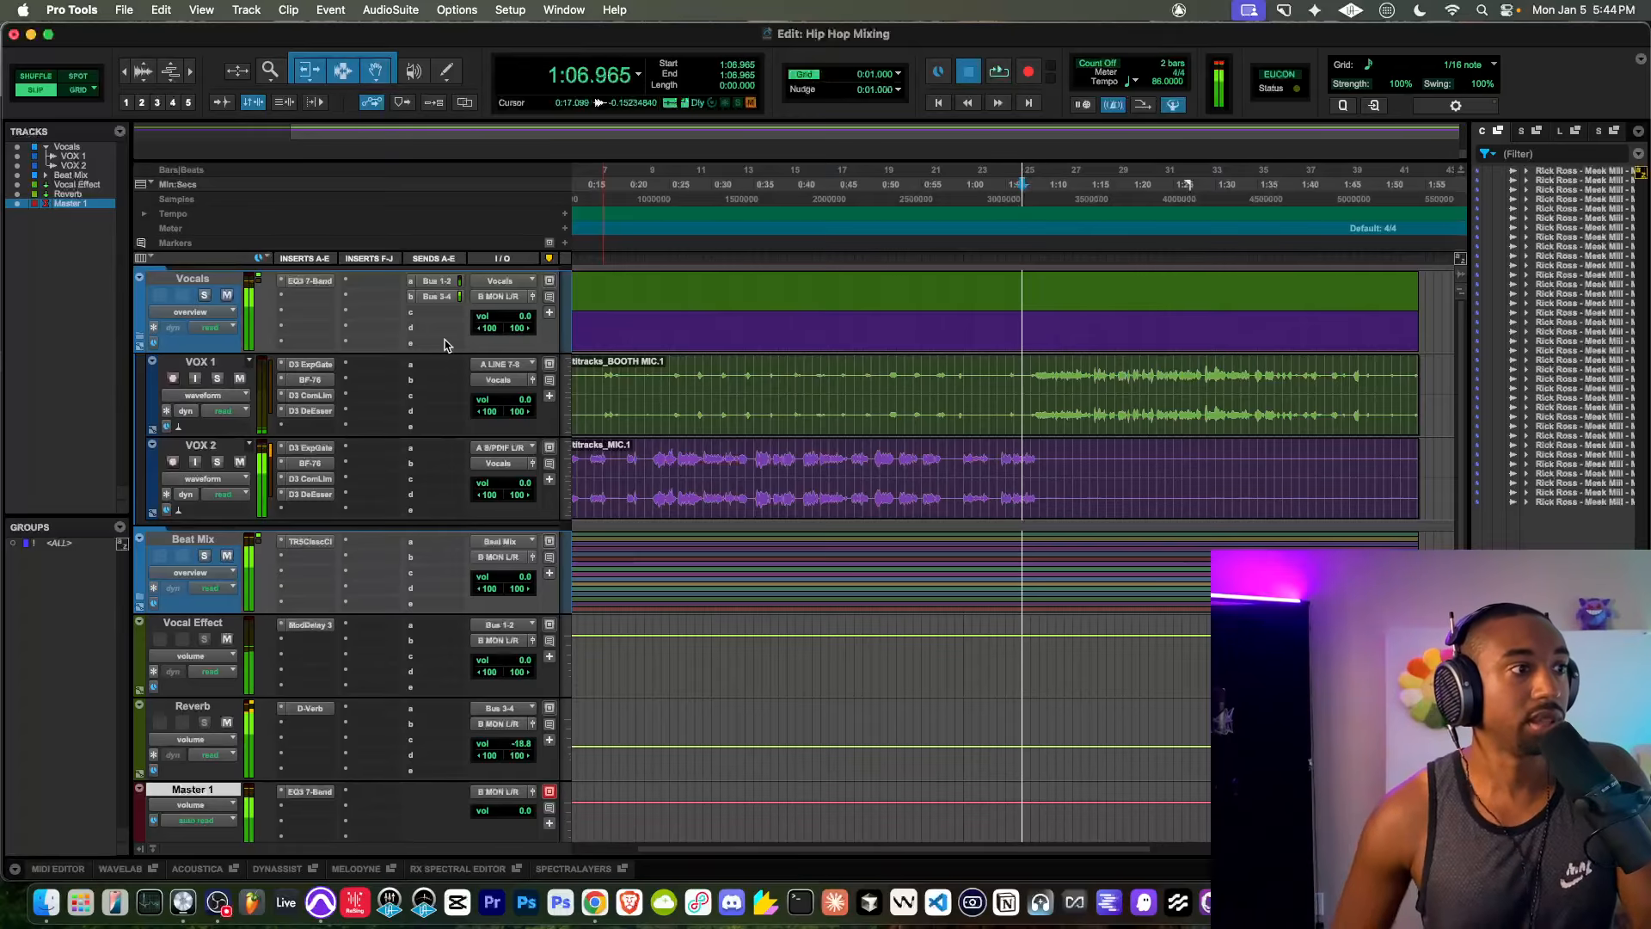
key("space")
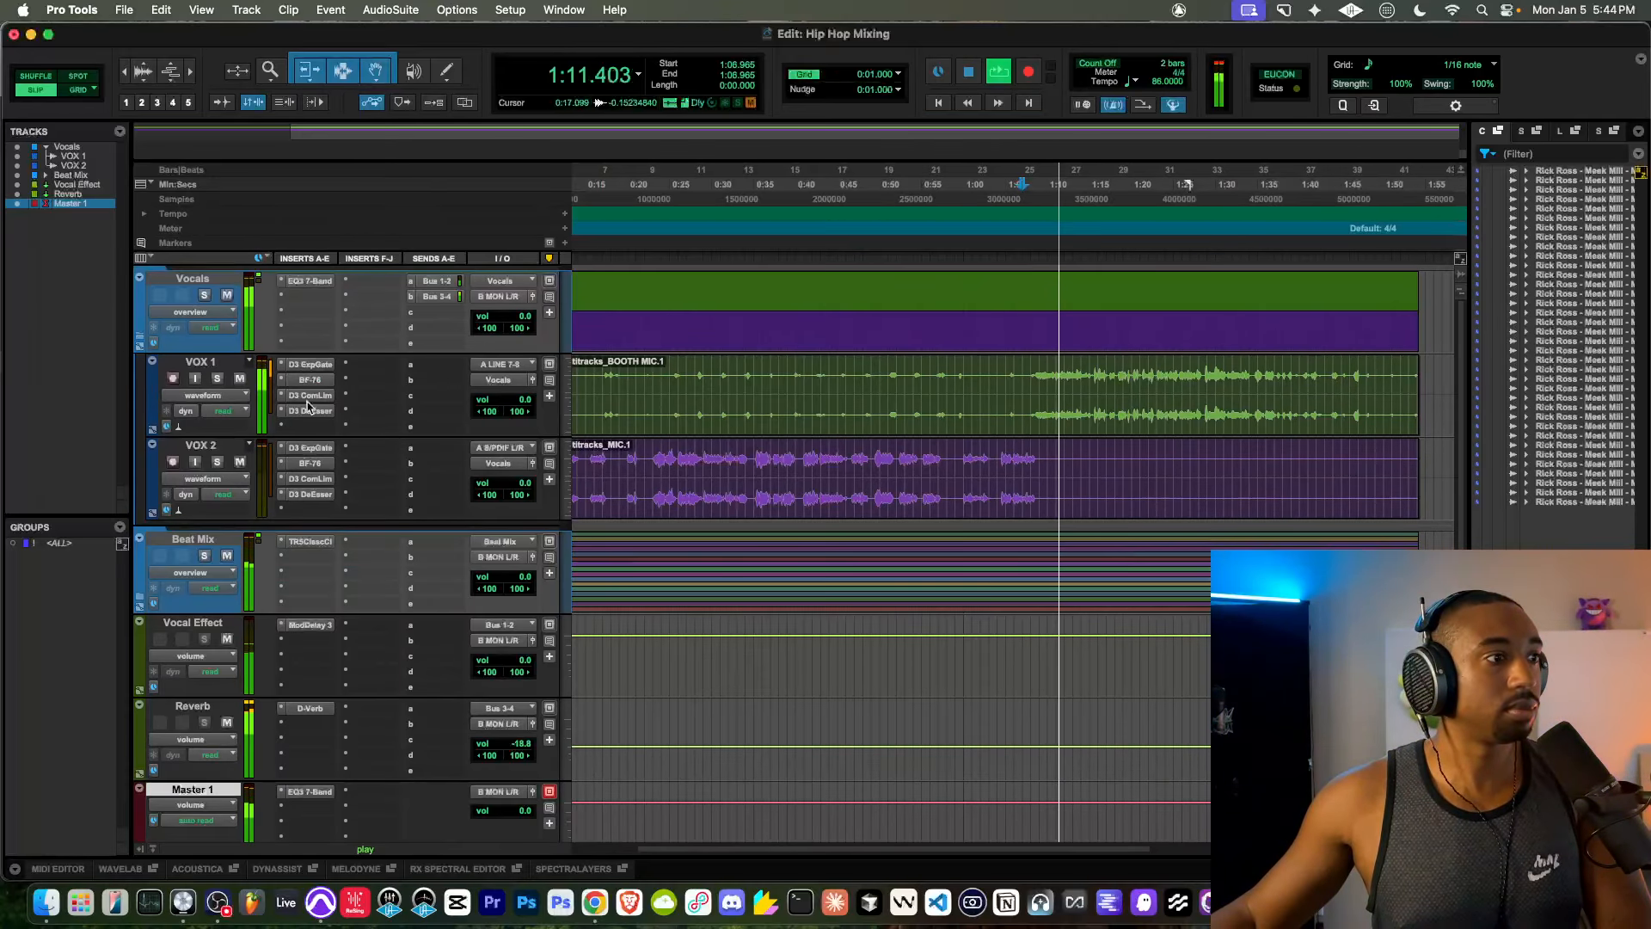
key("space")
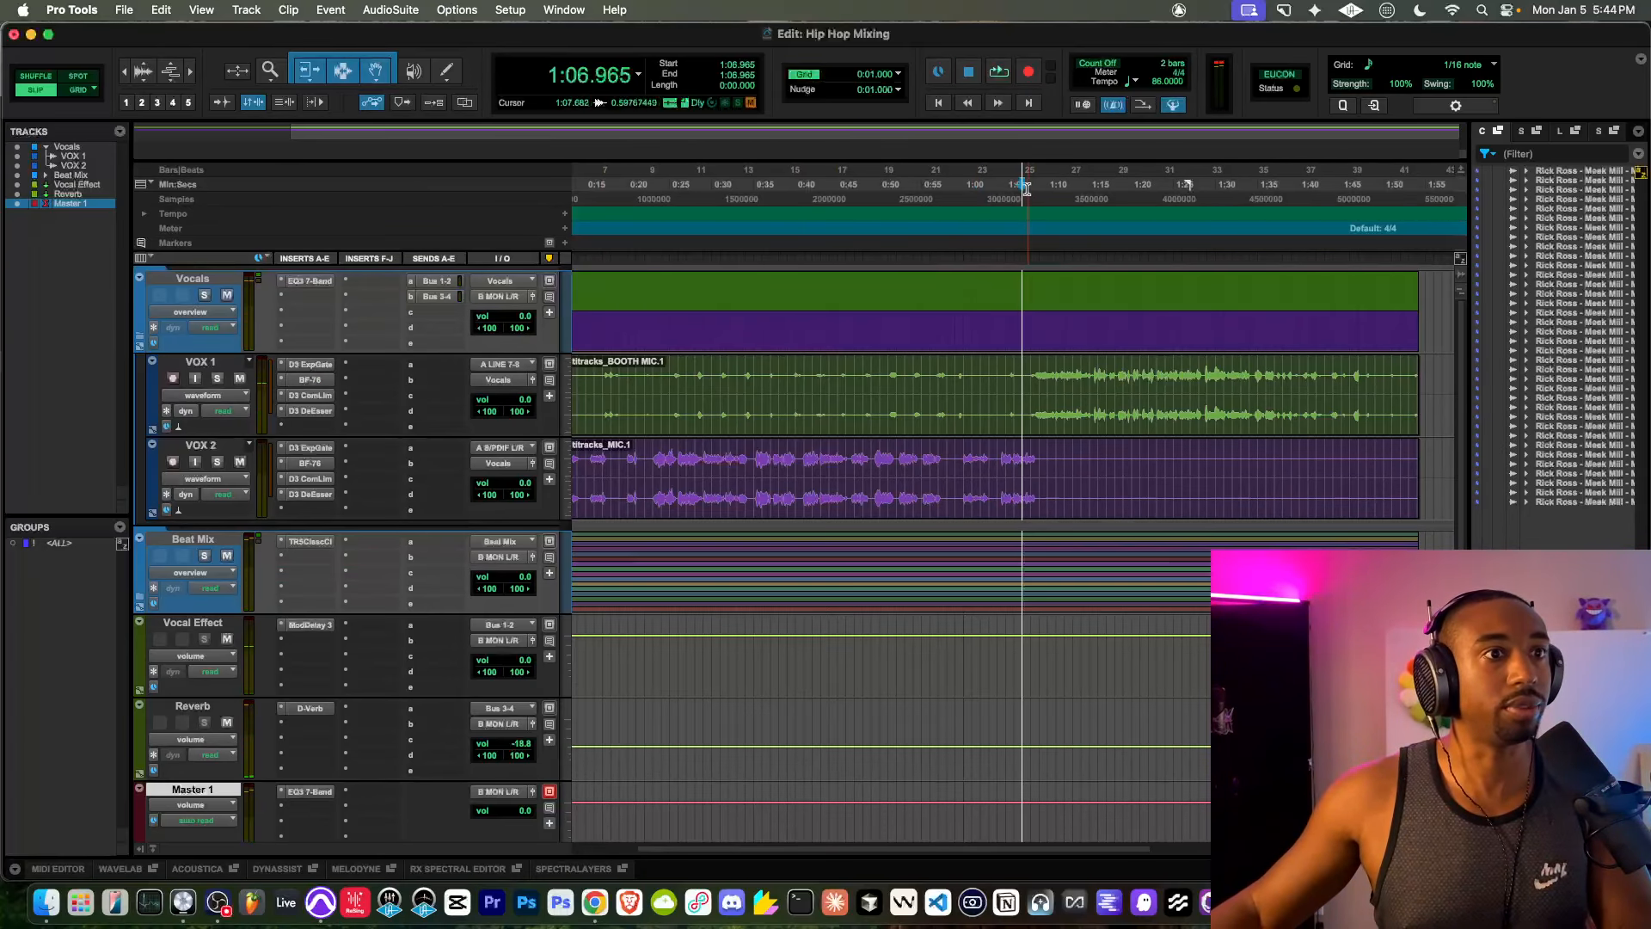
Step: Select the VOX 1 verse on the timeline from 1:08.604 to 1:48.845 and start playback
left_click(1116, 191)
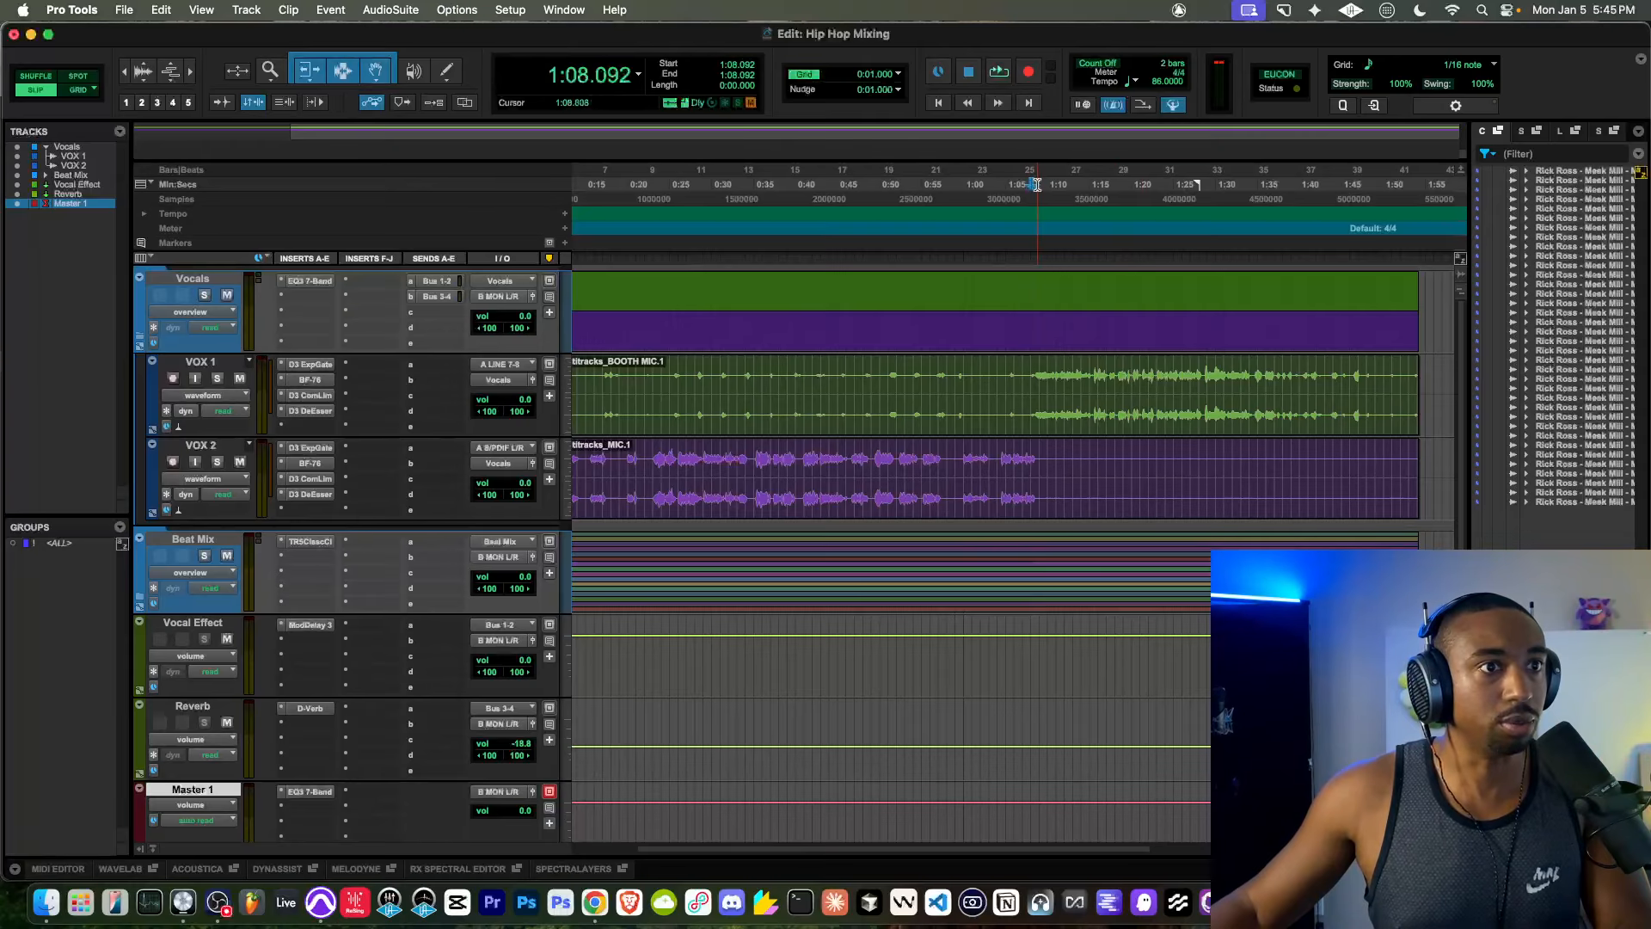
left_click_drag(1036, 184, 1376, 191)
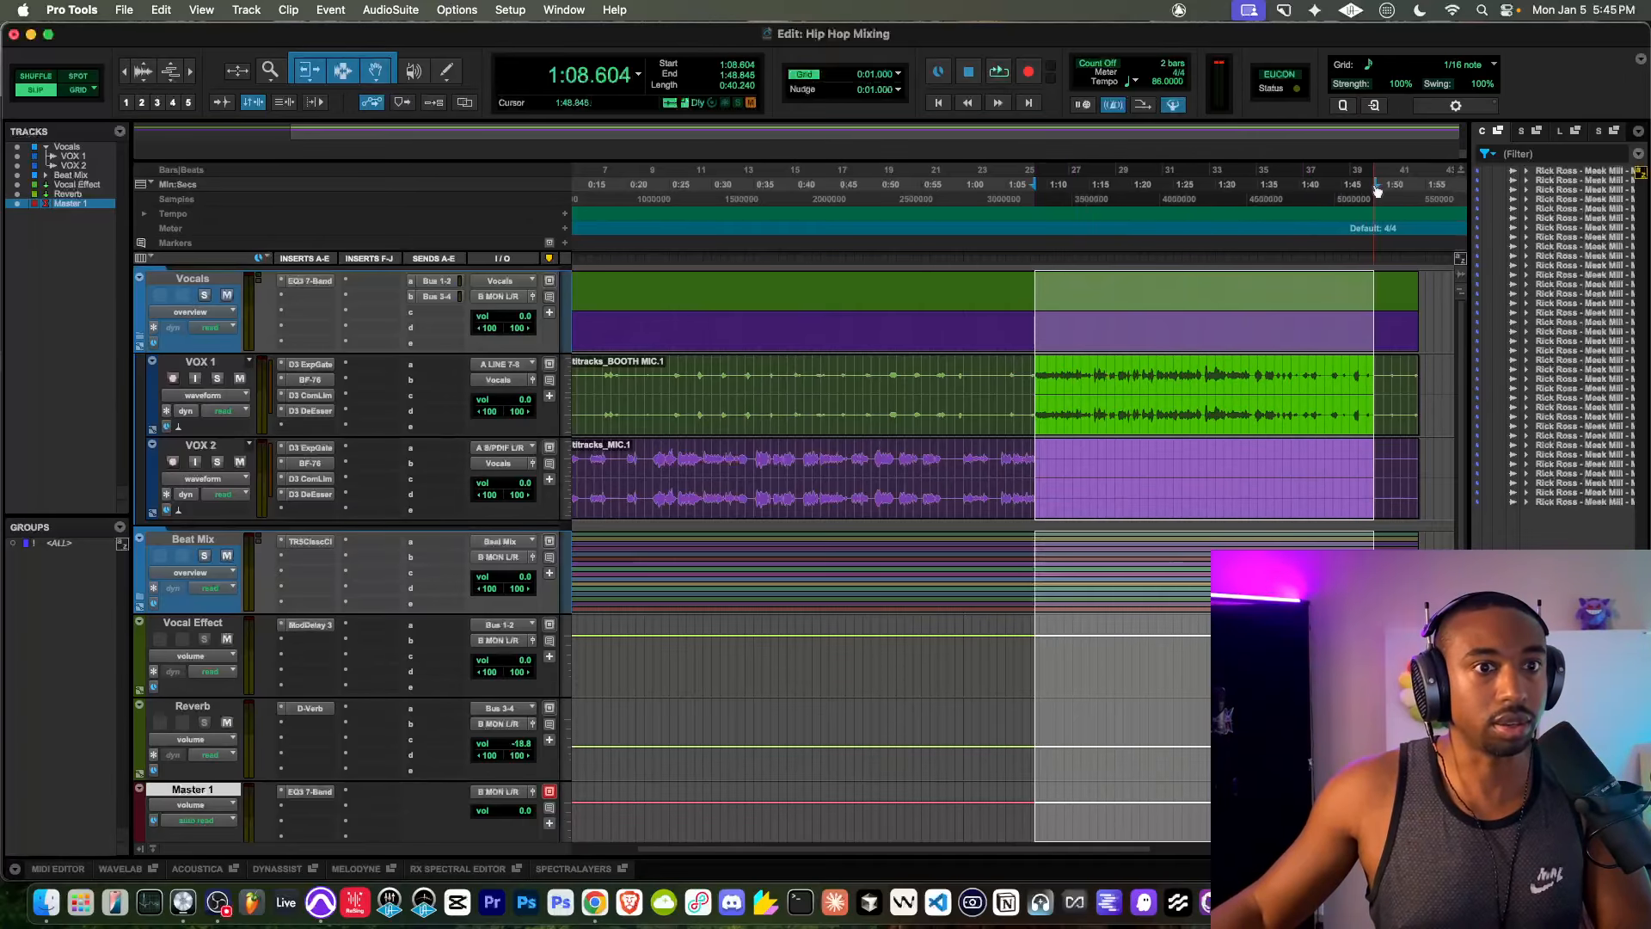
key("space")
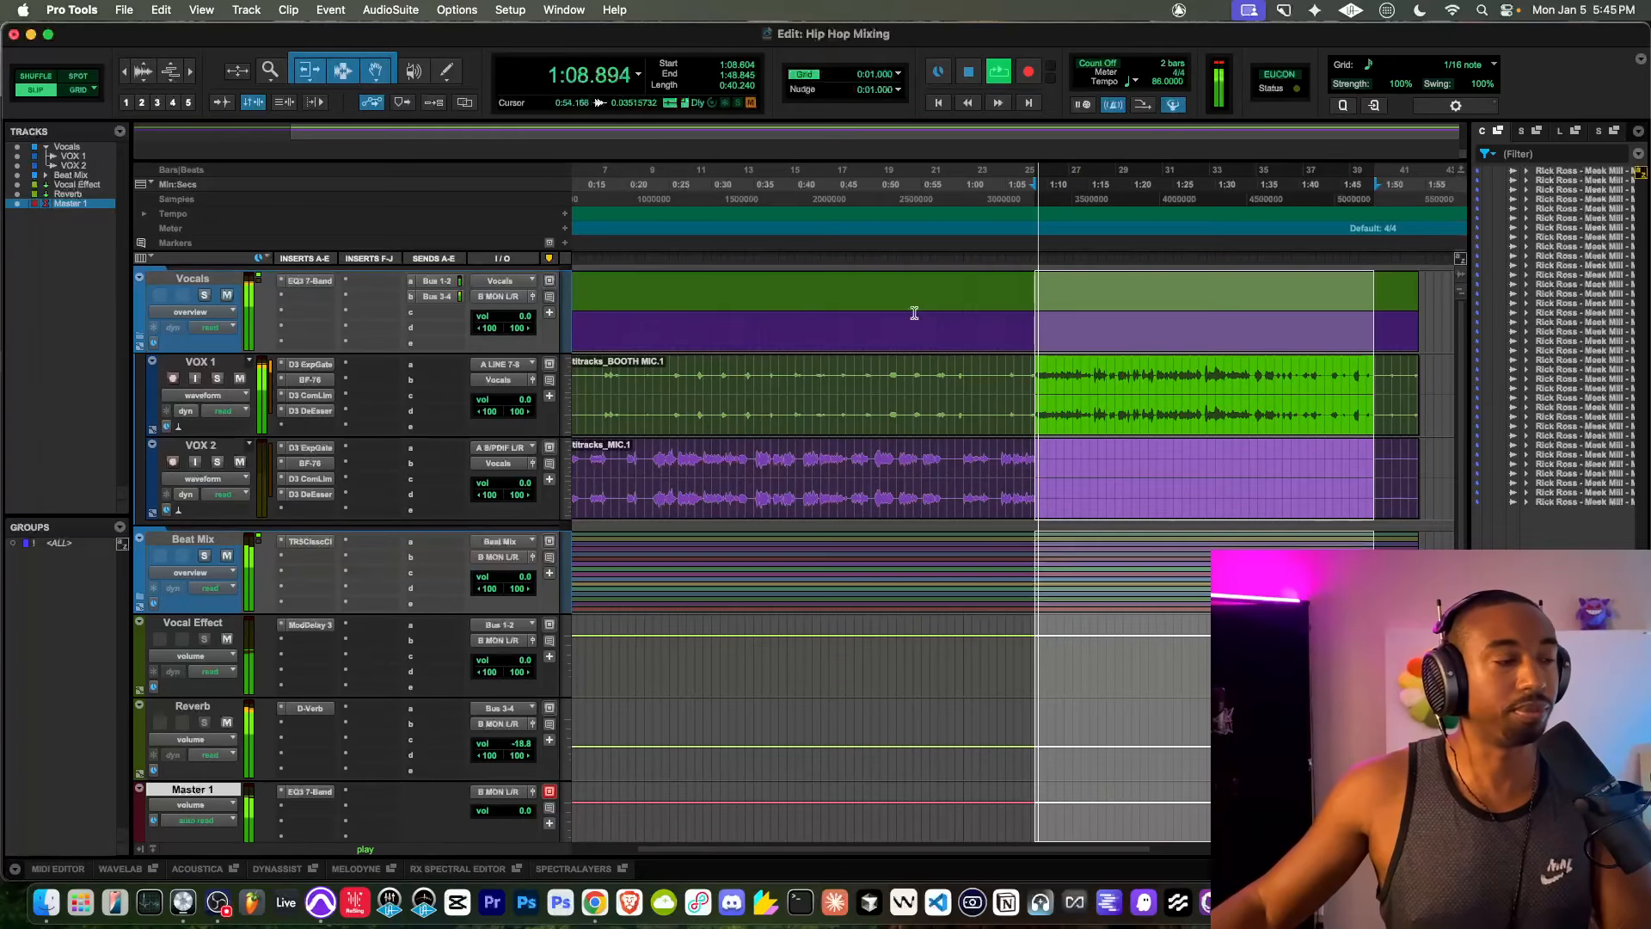
Step: Check the BF-76 limiter on VOX 1 while listening to the selected verse
left_click(310, 379)
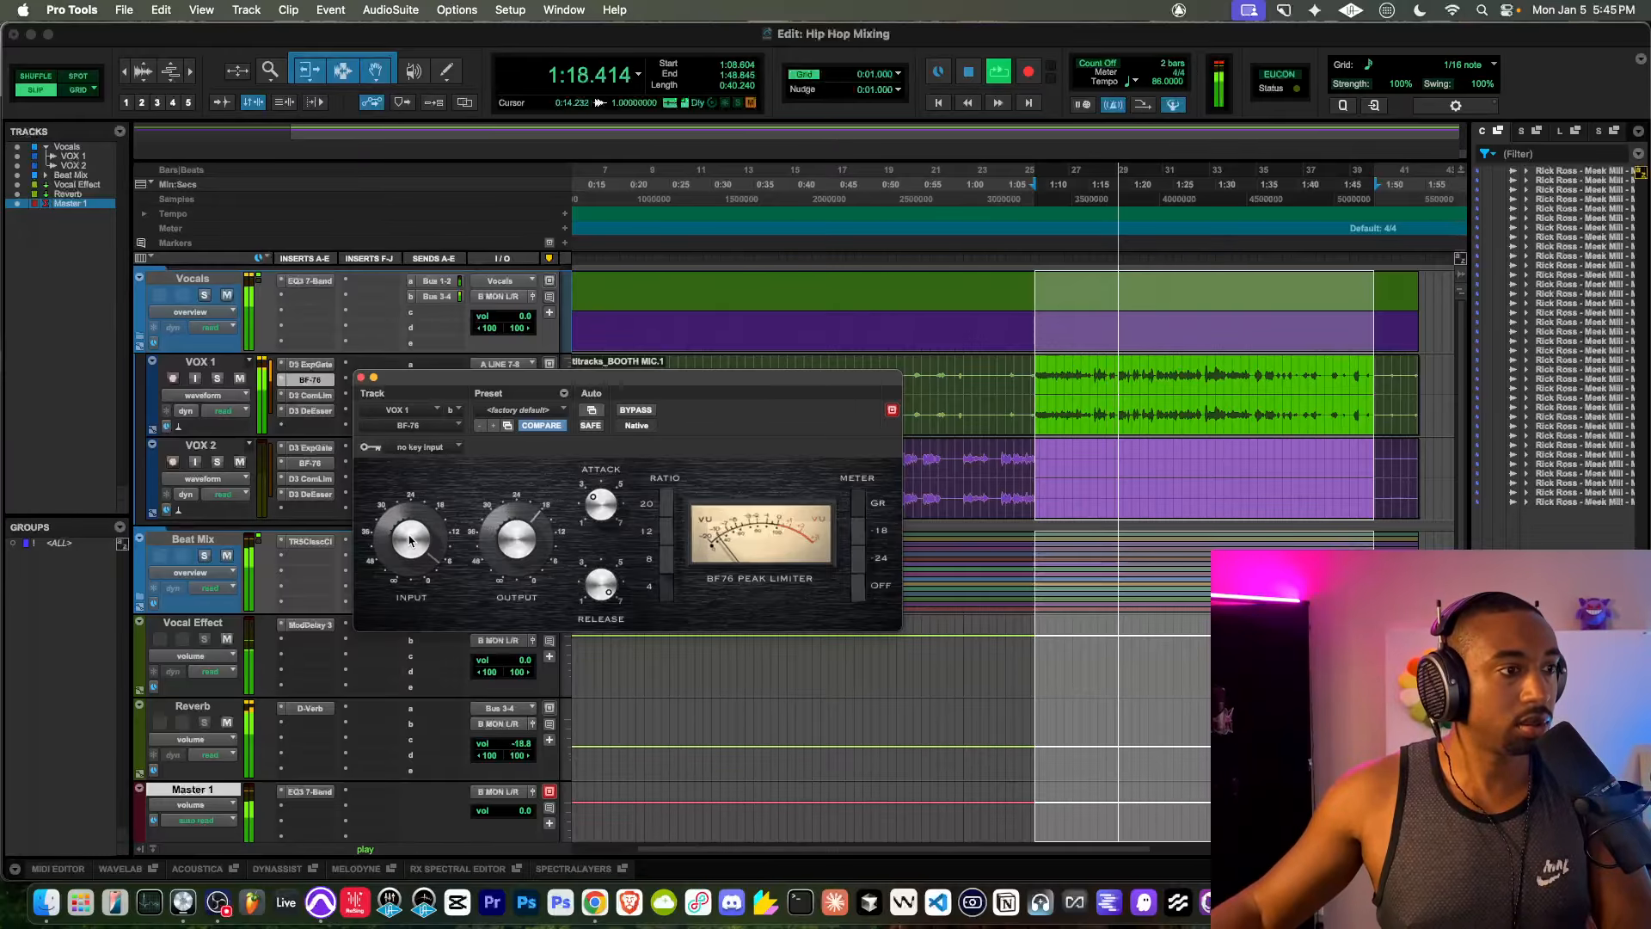
key("space")
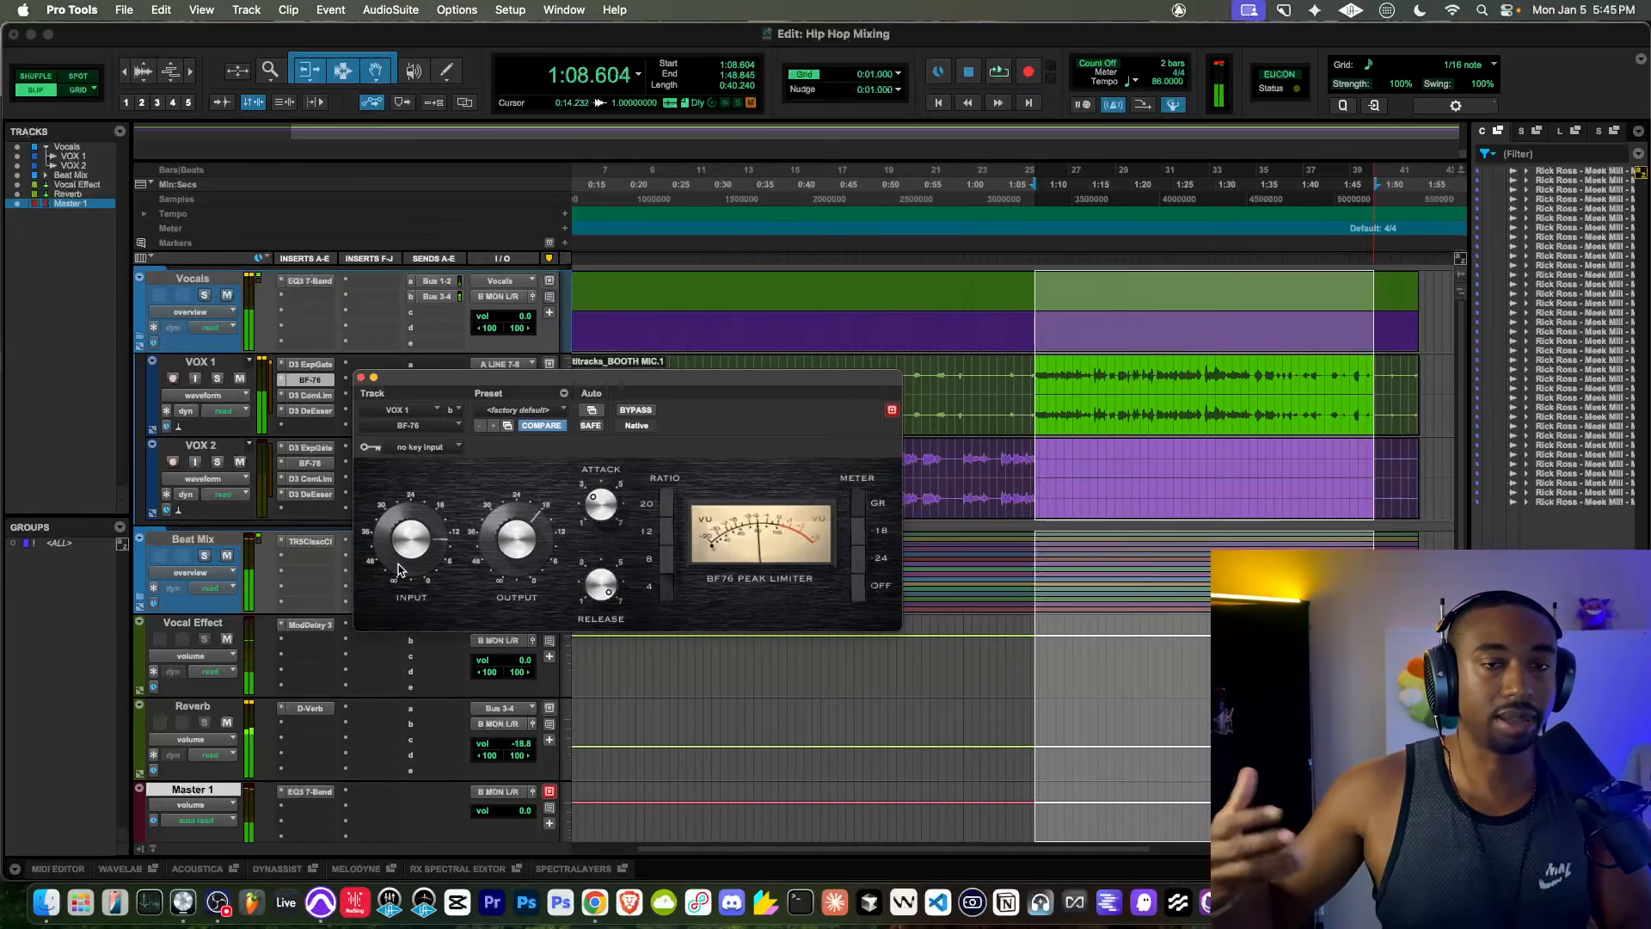
key("space")
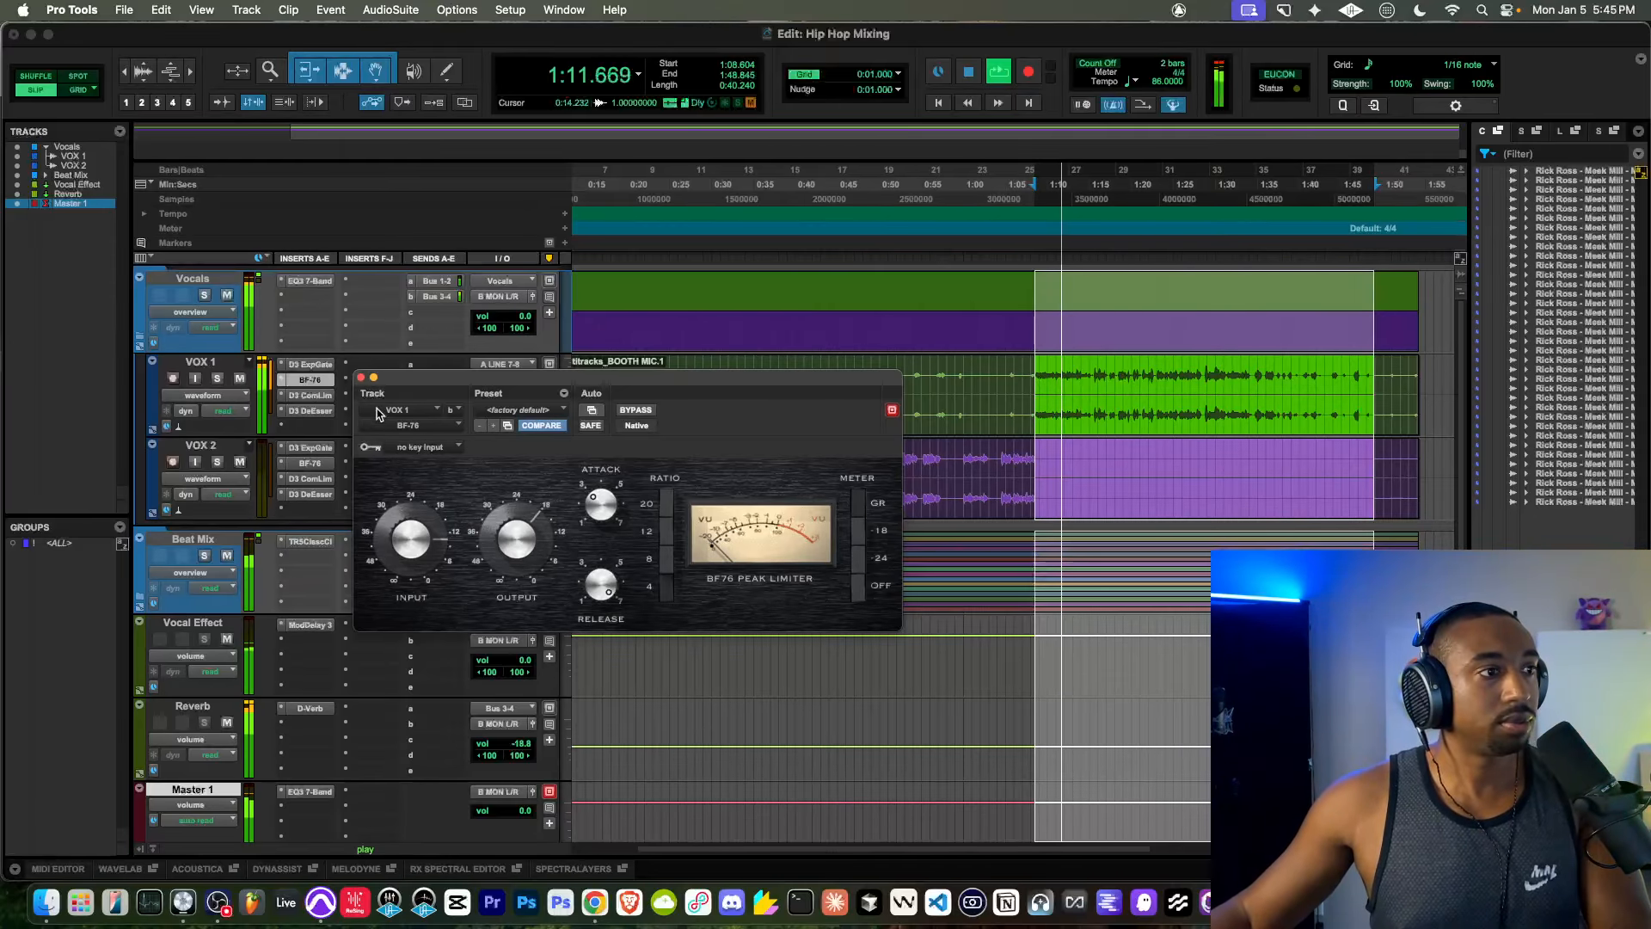
left_click(361, 379)
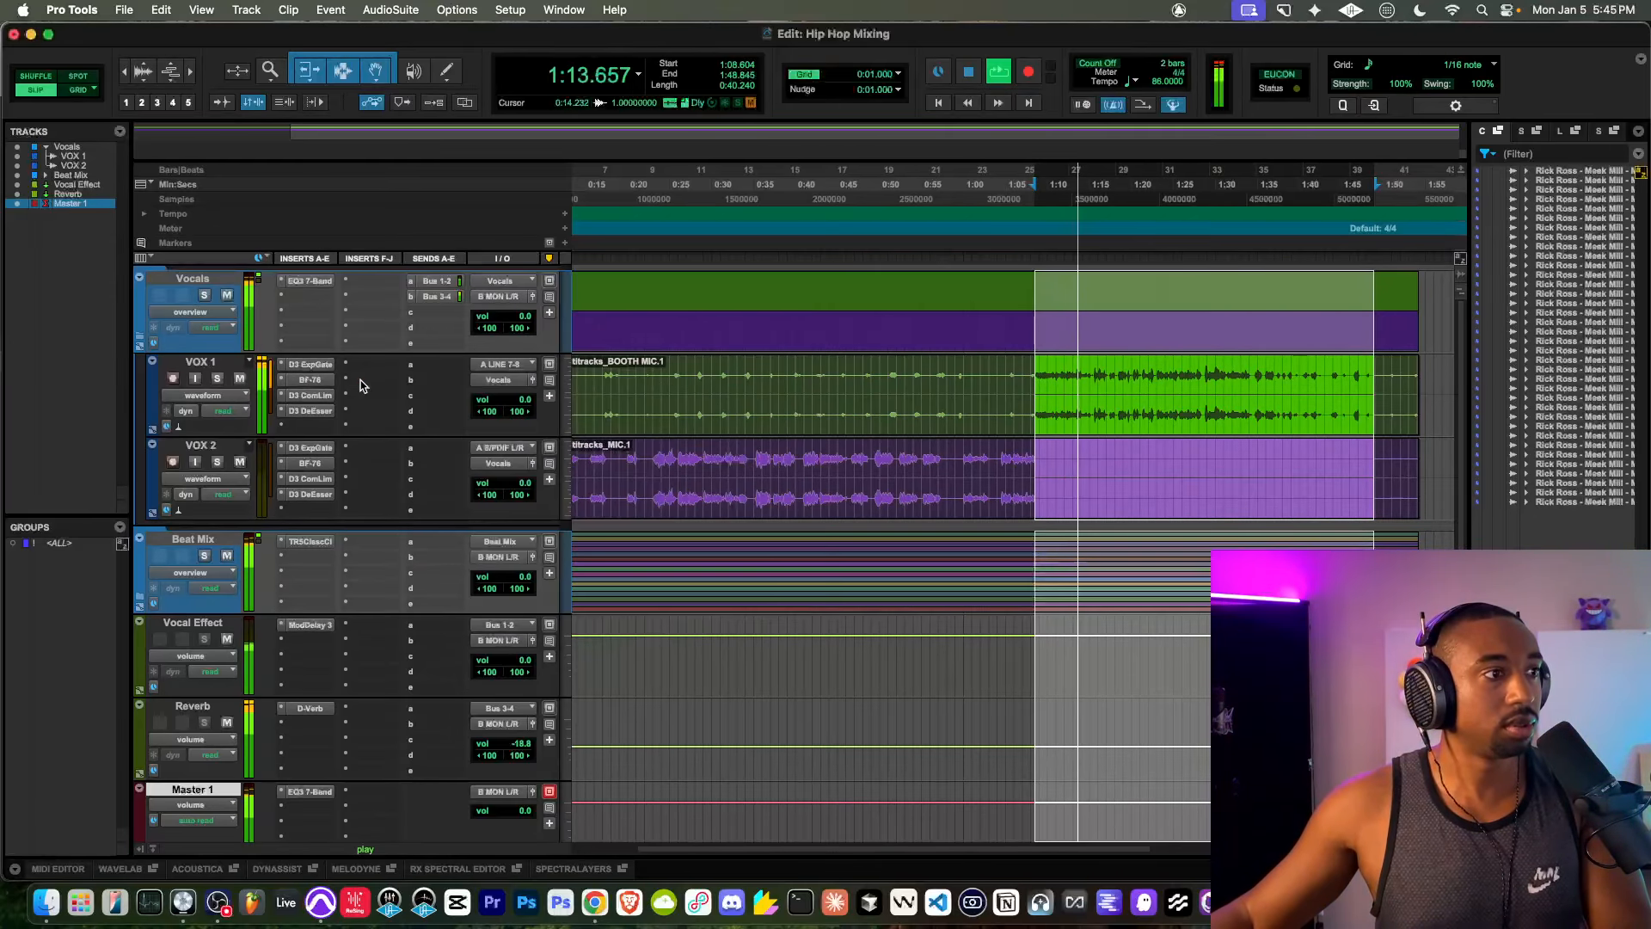
key("space")
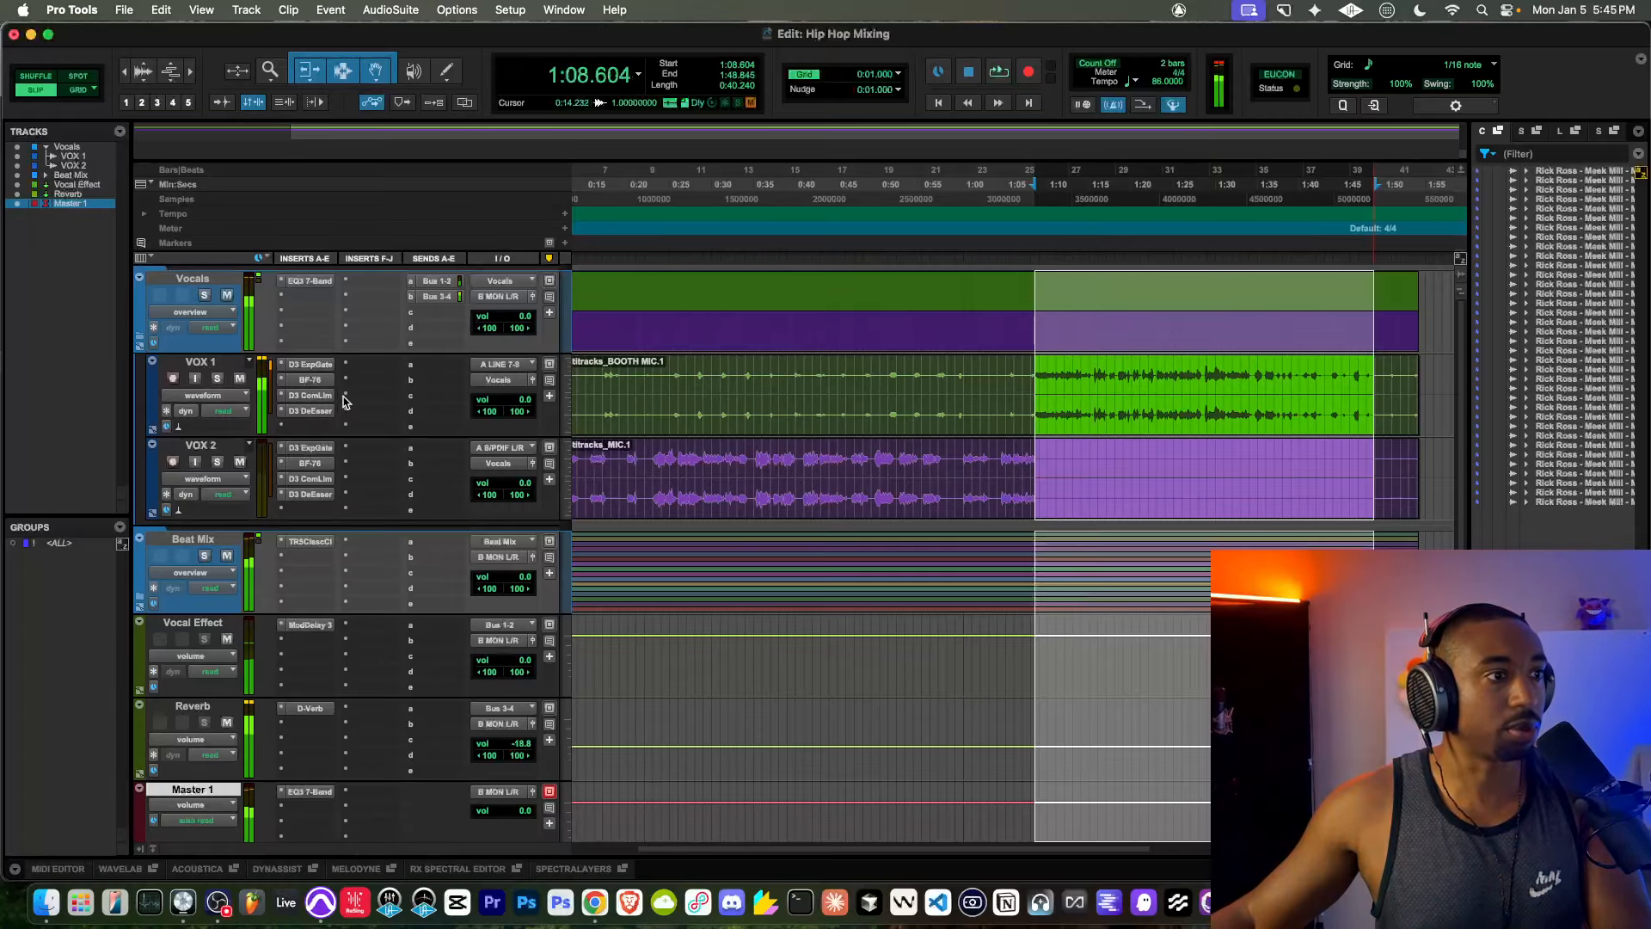
Step: Adjust the threshold of the Compressor/Limiter on VOX 1 while the selected verse plays
key("space")
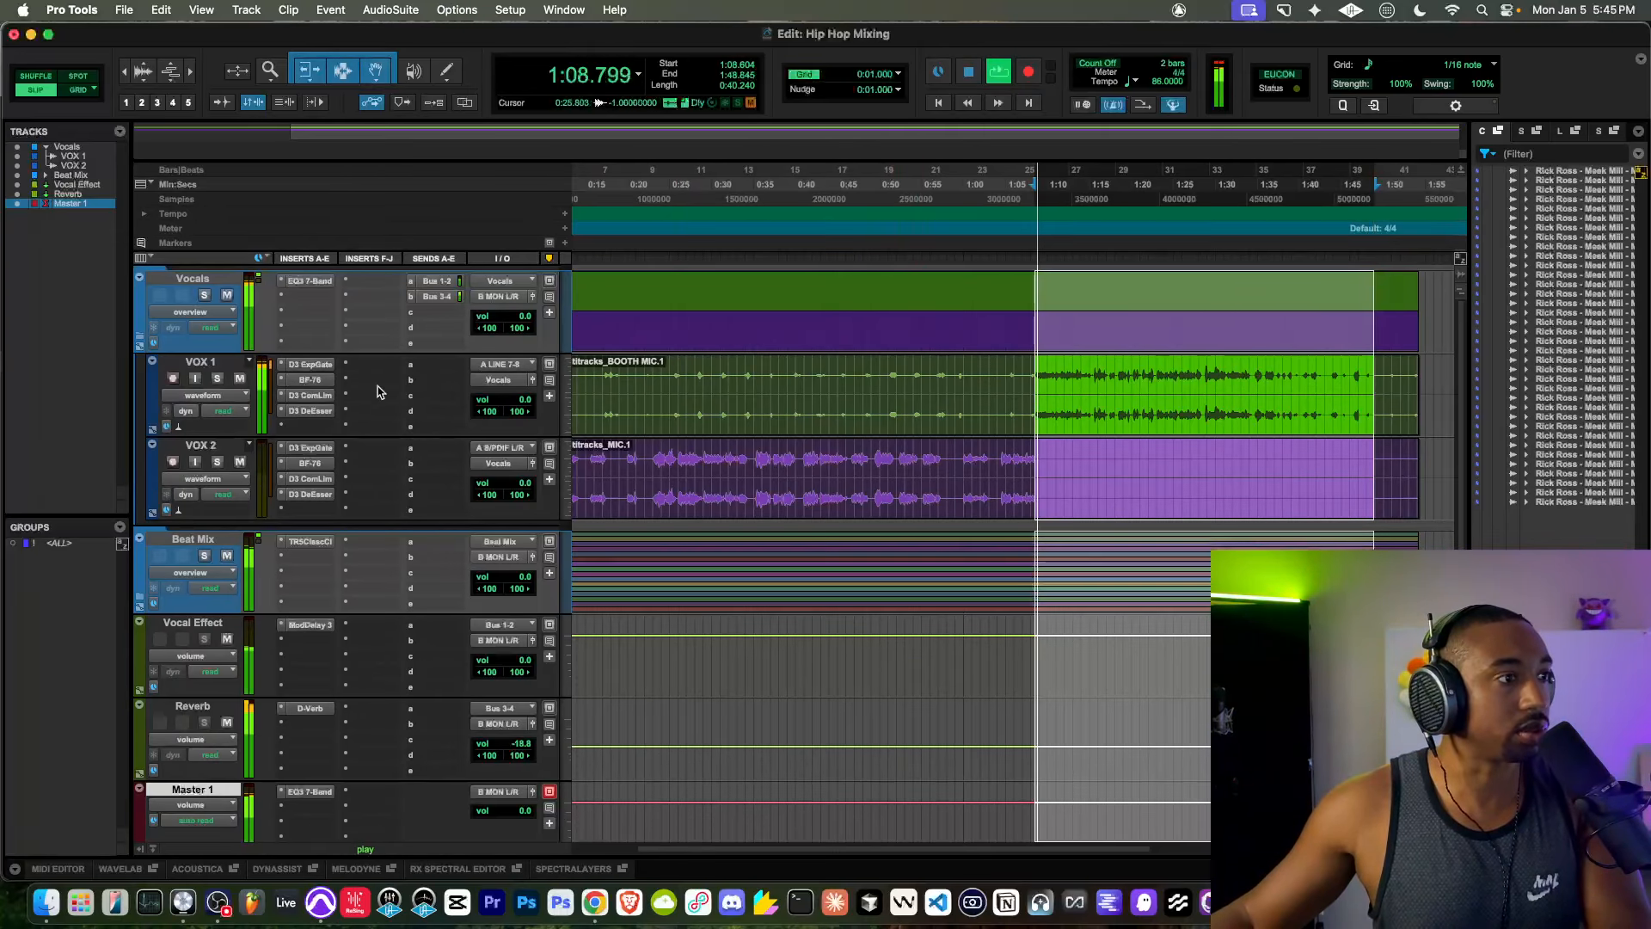
left_click(308, 396)
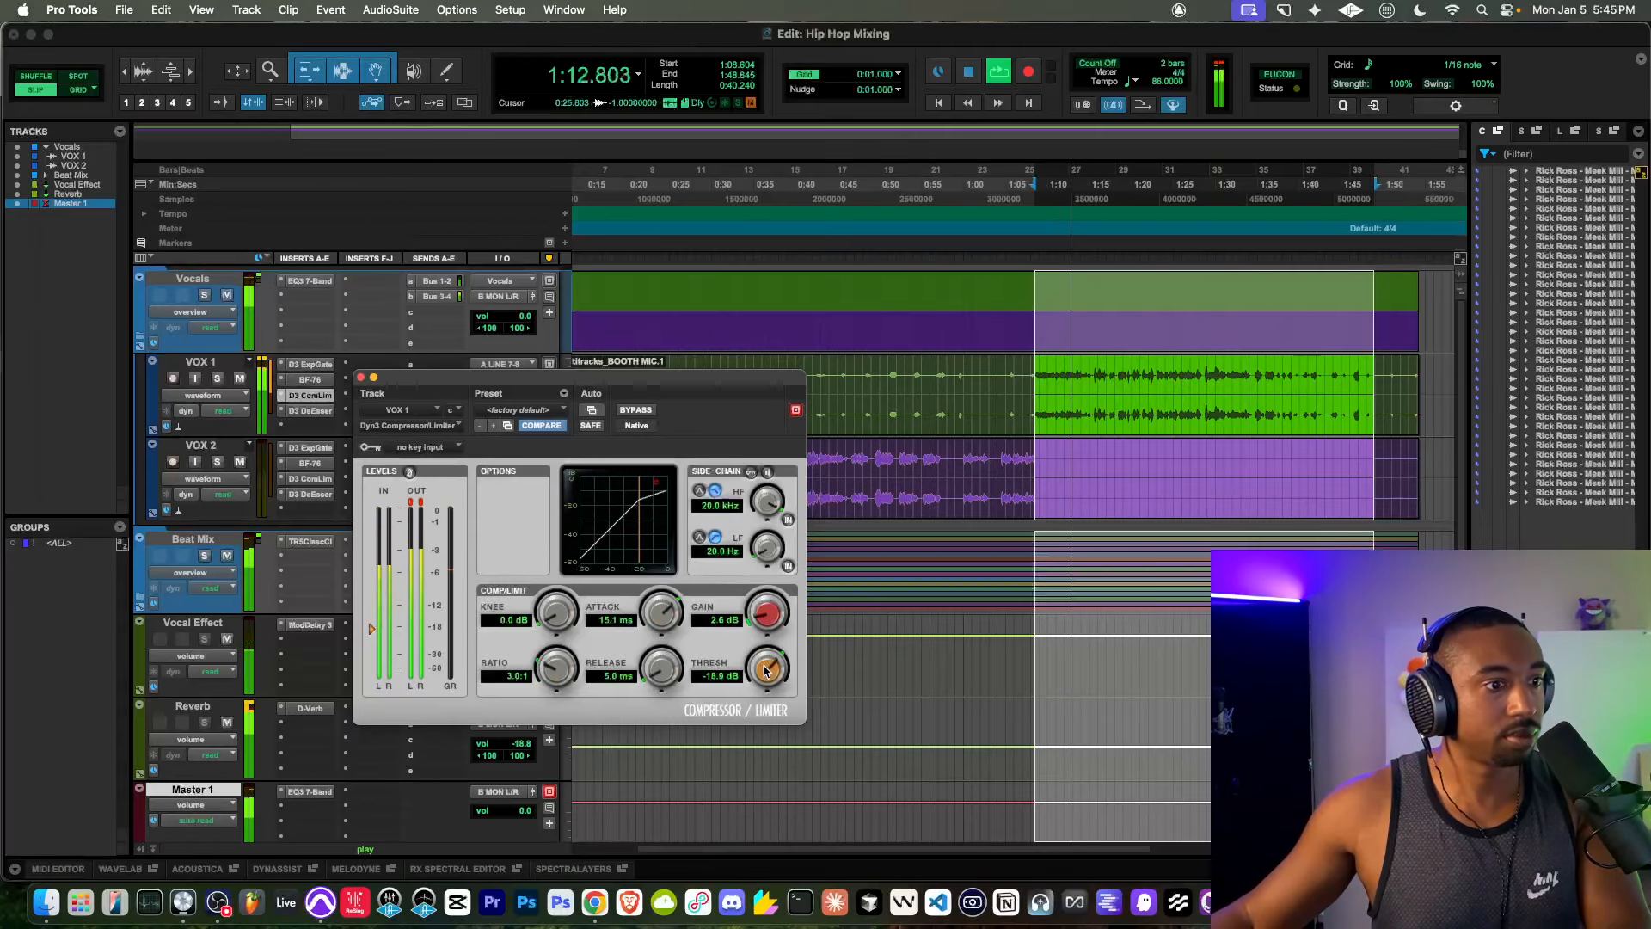
left_click_drag(767, 670, 767, 617)
left_click(360, 377)
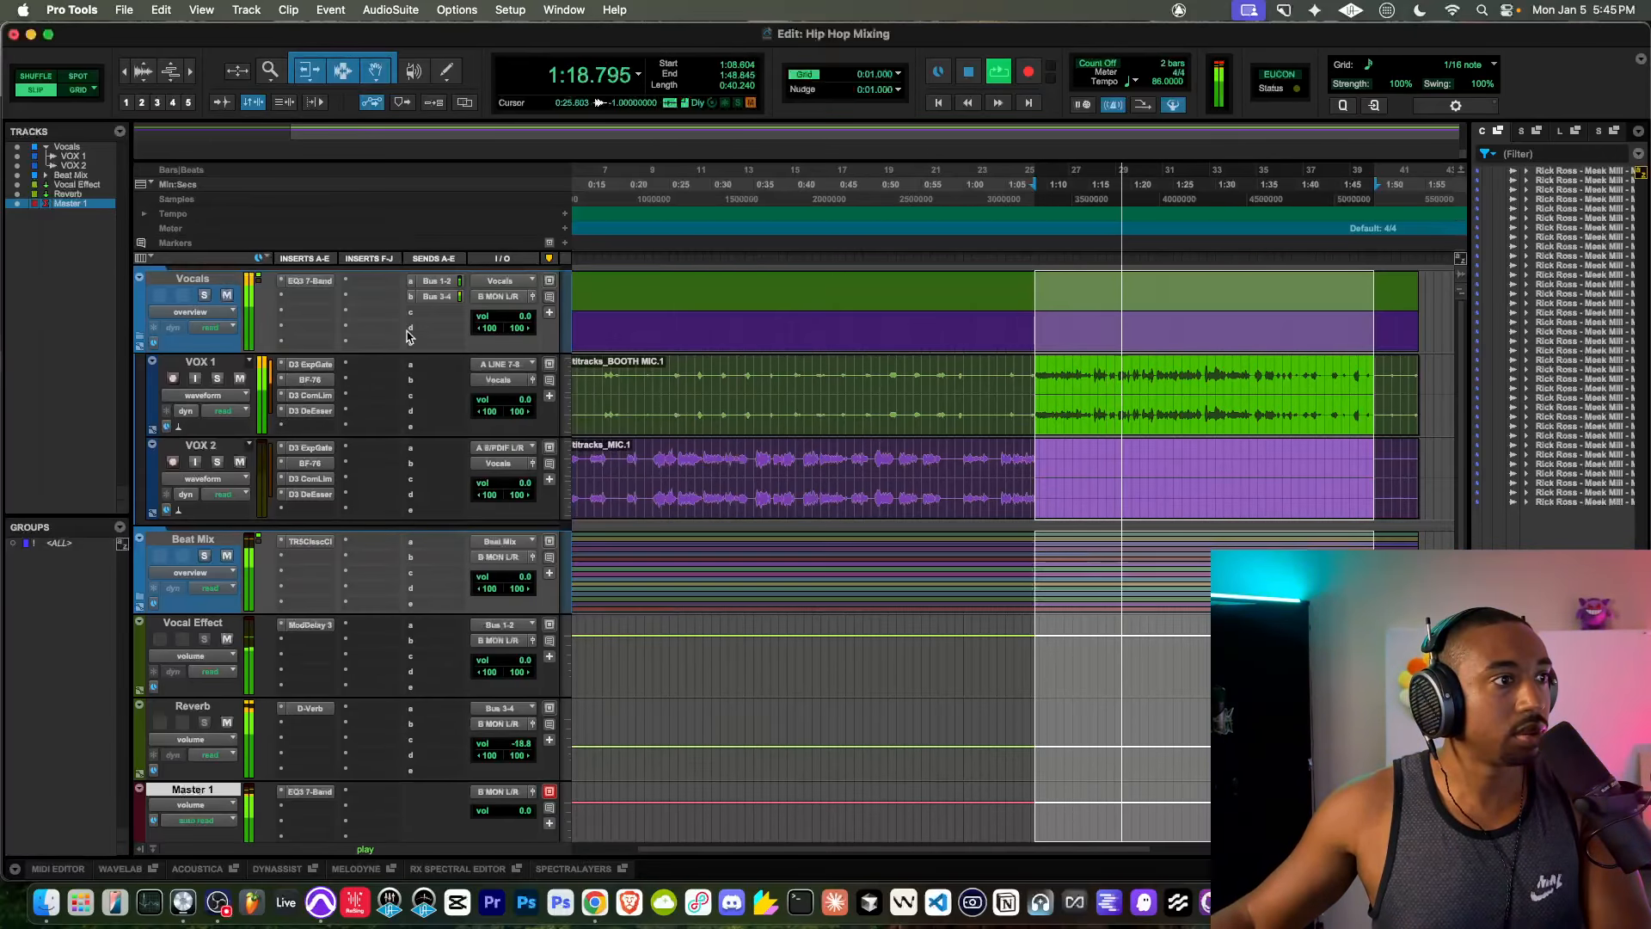
Step: Raise the Vocals folder's send to Bus 3-4 to +12.0 dB and lower the Reverb track's volume to -25.5 dB
left_click(436, 296)
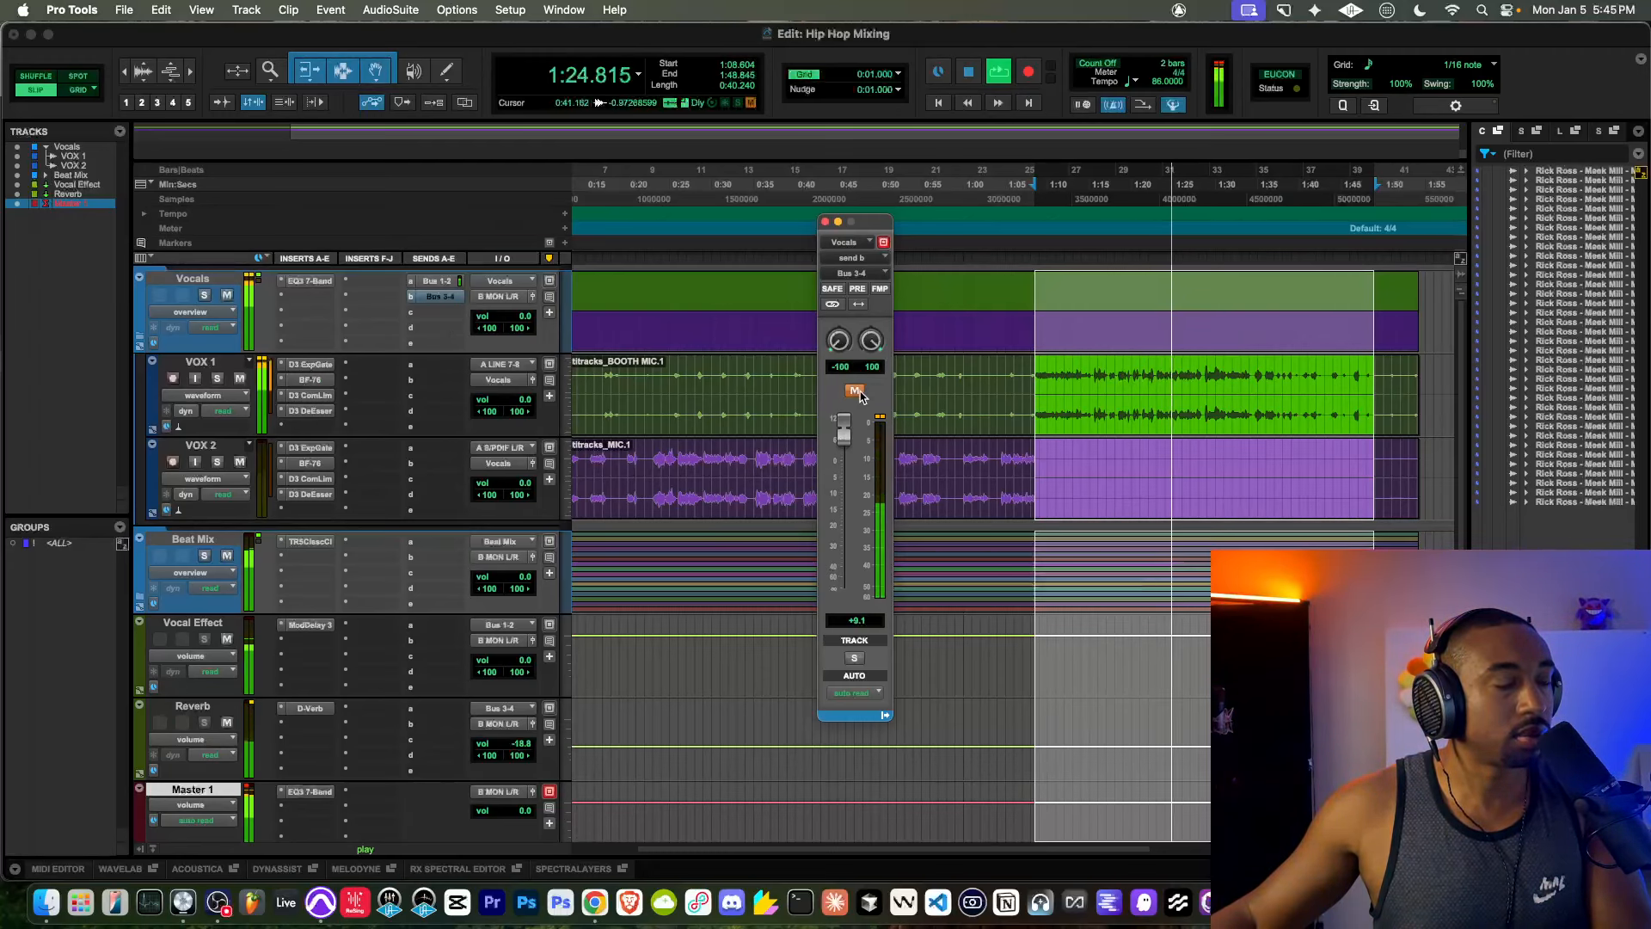
left_click(854, 391)
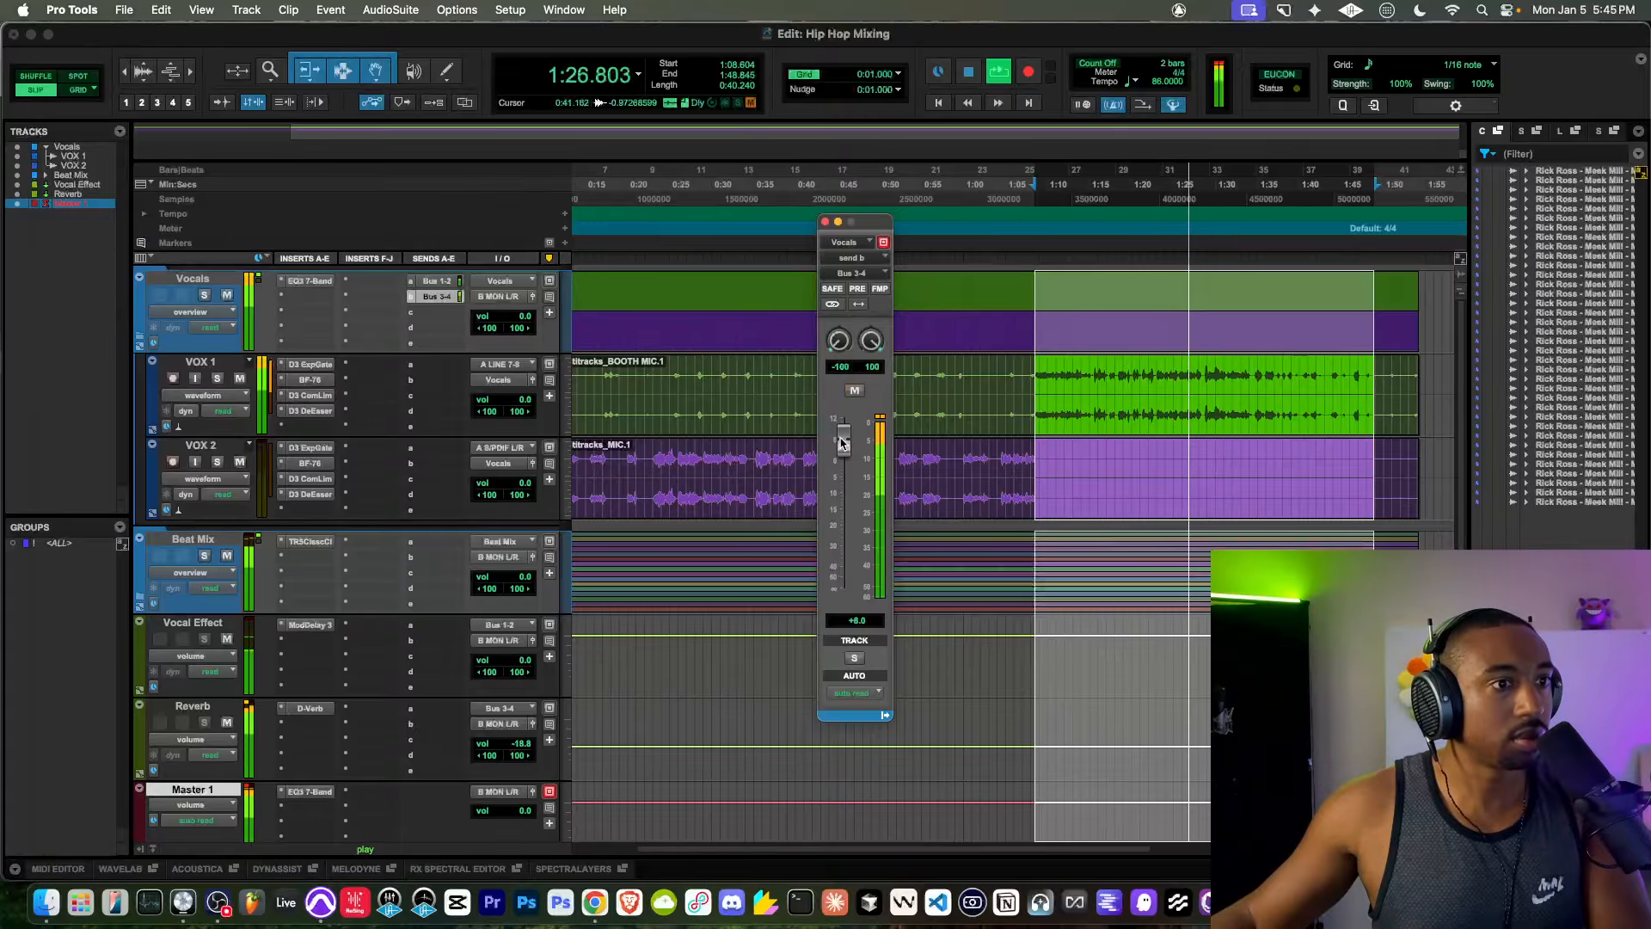
mouse_move(844, 429)
left_mouse_down()
mouse_move(842, 453)
mouse_move(843, 411)
left_mouse_up()
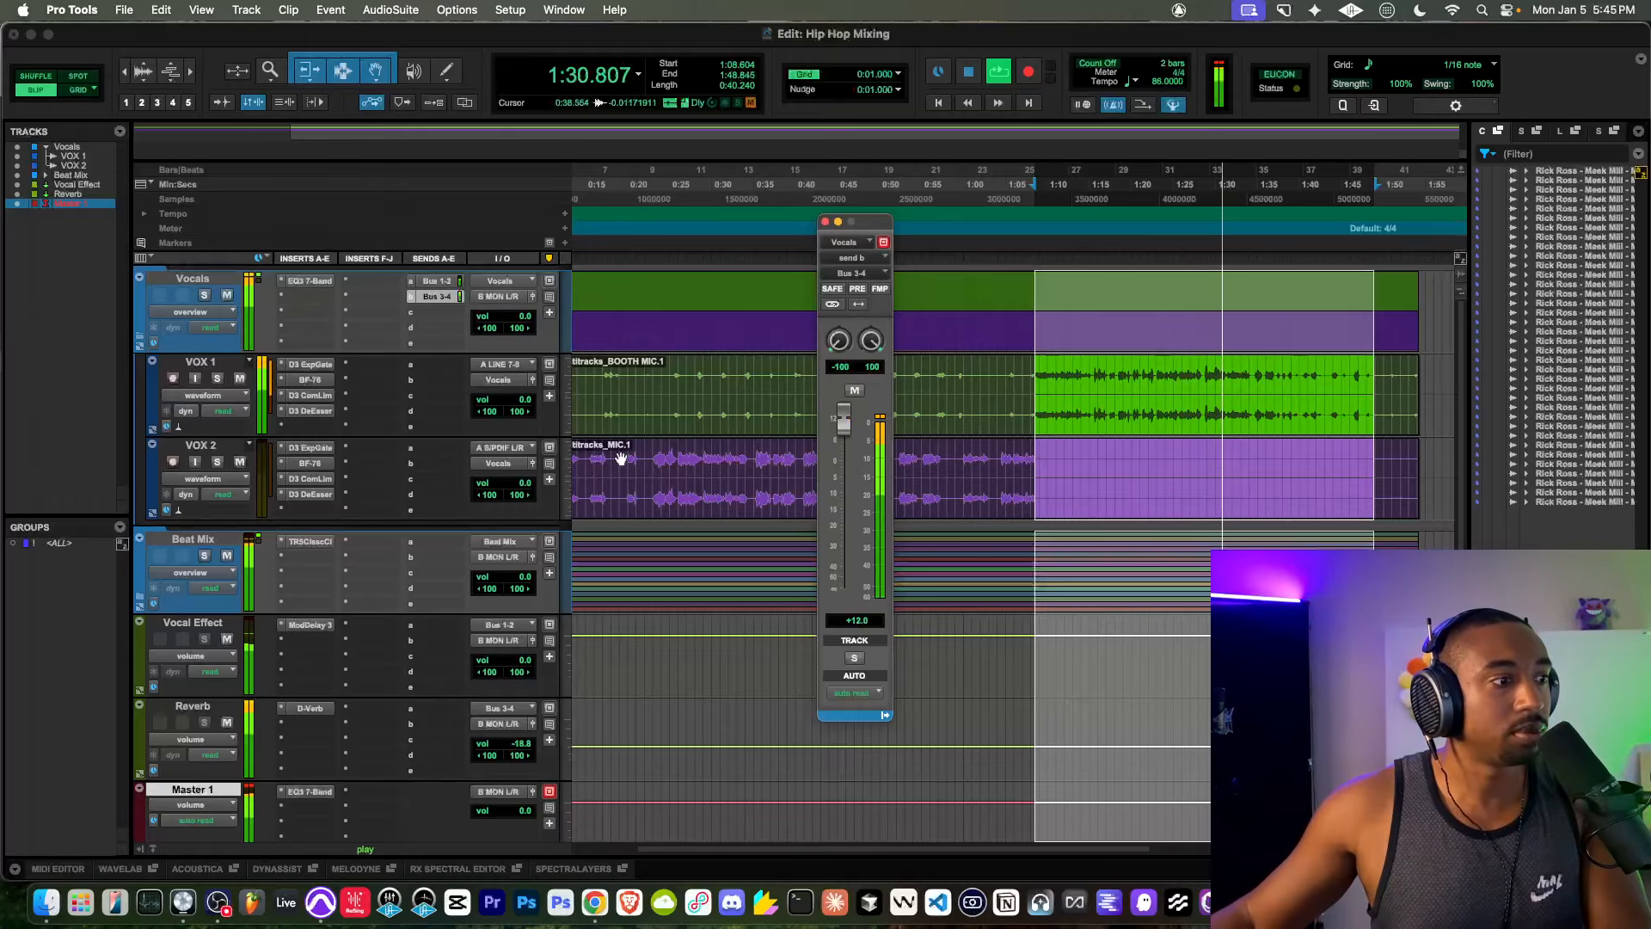
left_click_drag(517, 748, 517, 756)
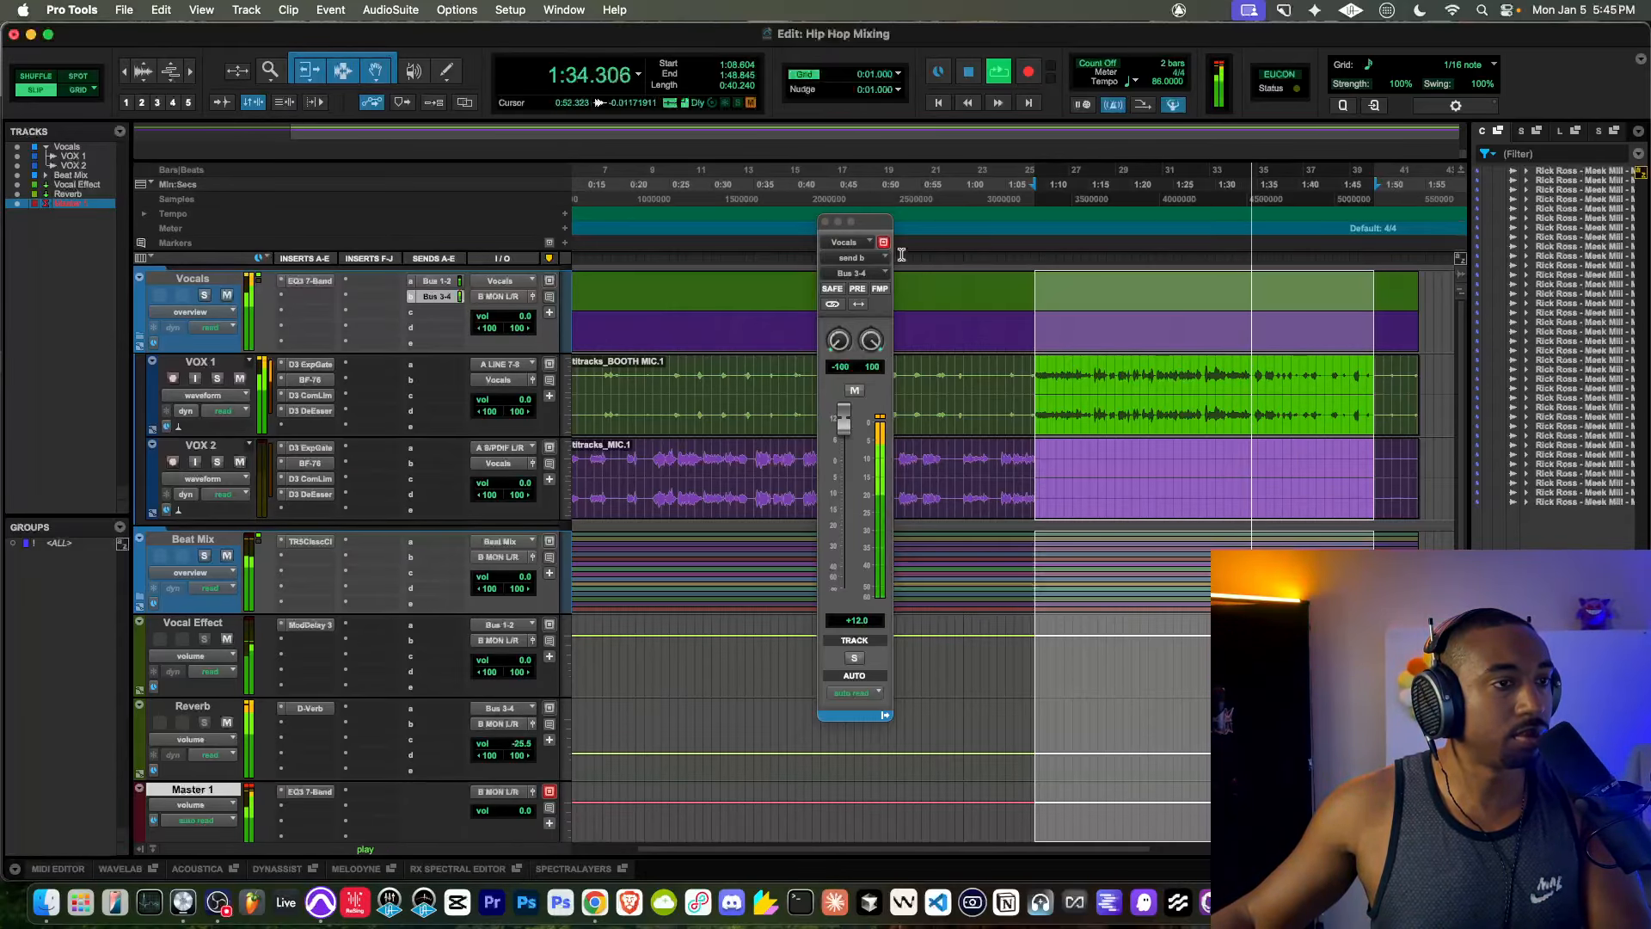
left_click(839, 222)
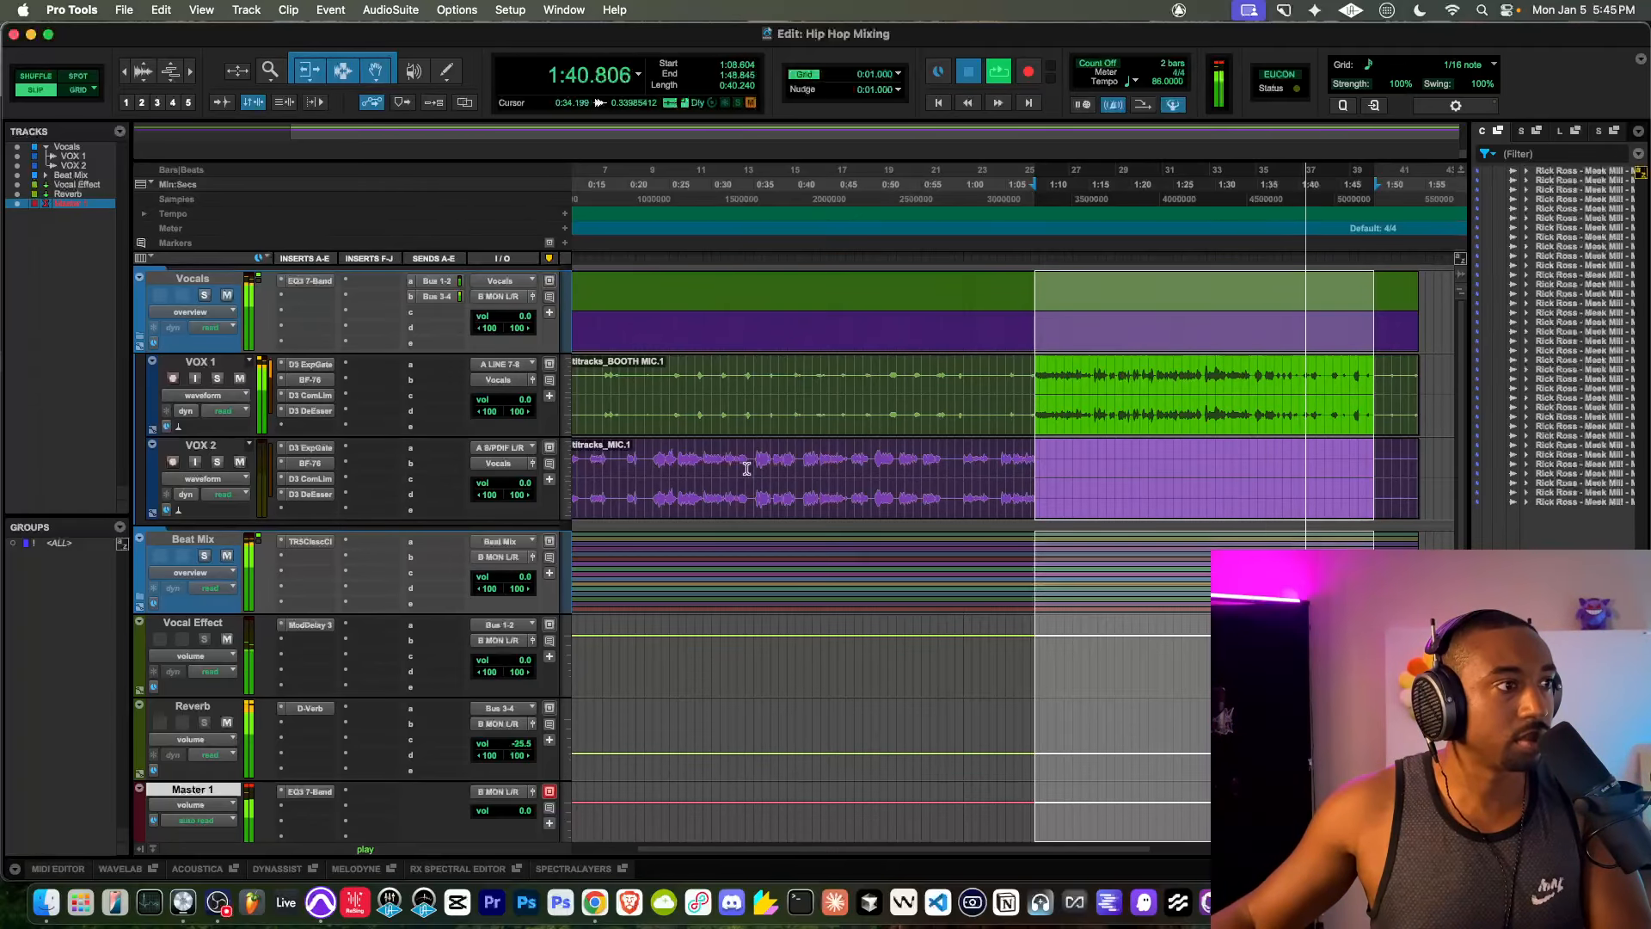
key("space")
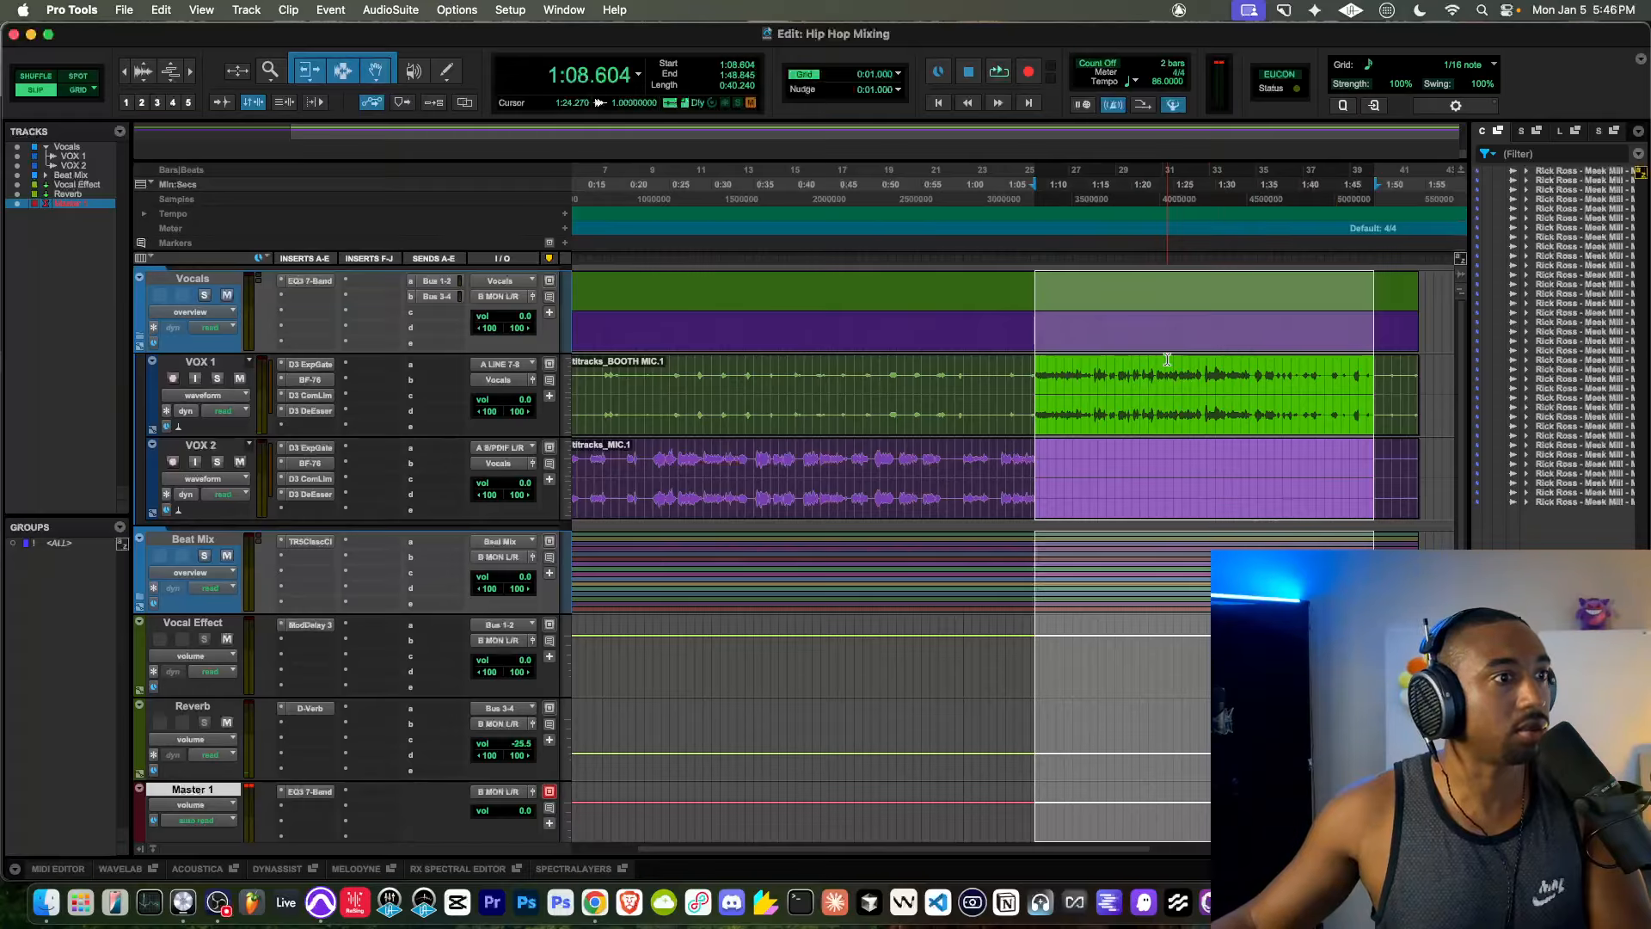
Step: Lower the Vocal Effect track's volume to -10.7 dB and audition the change on the selected VOX 1 verse
key("space")
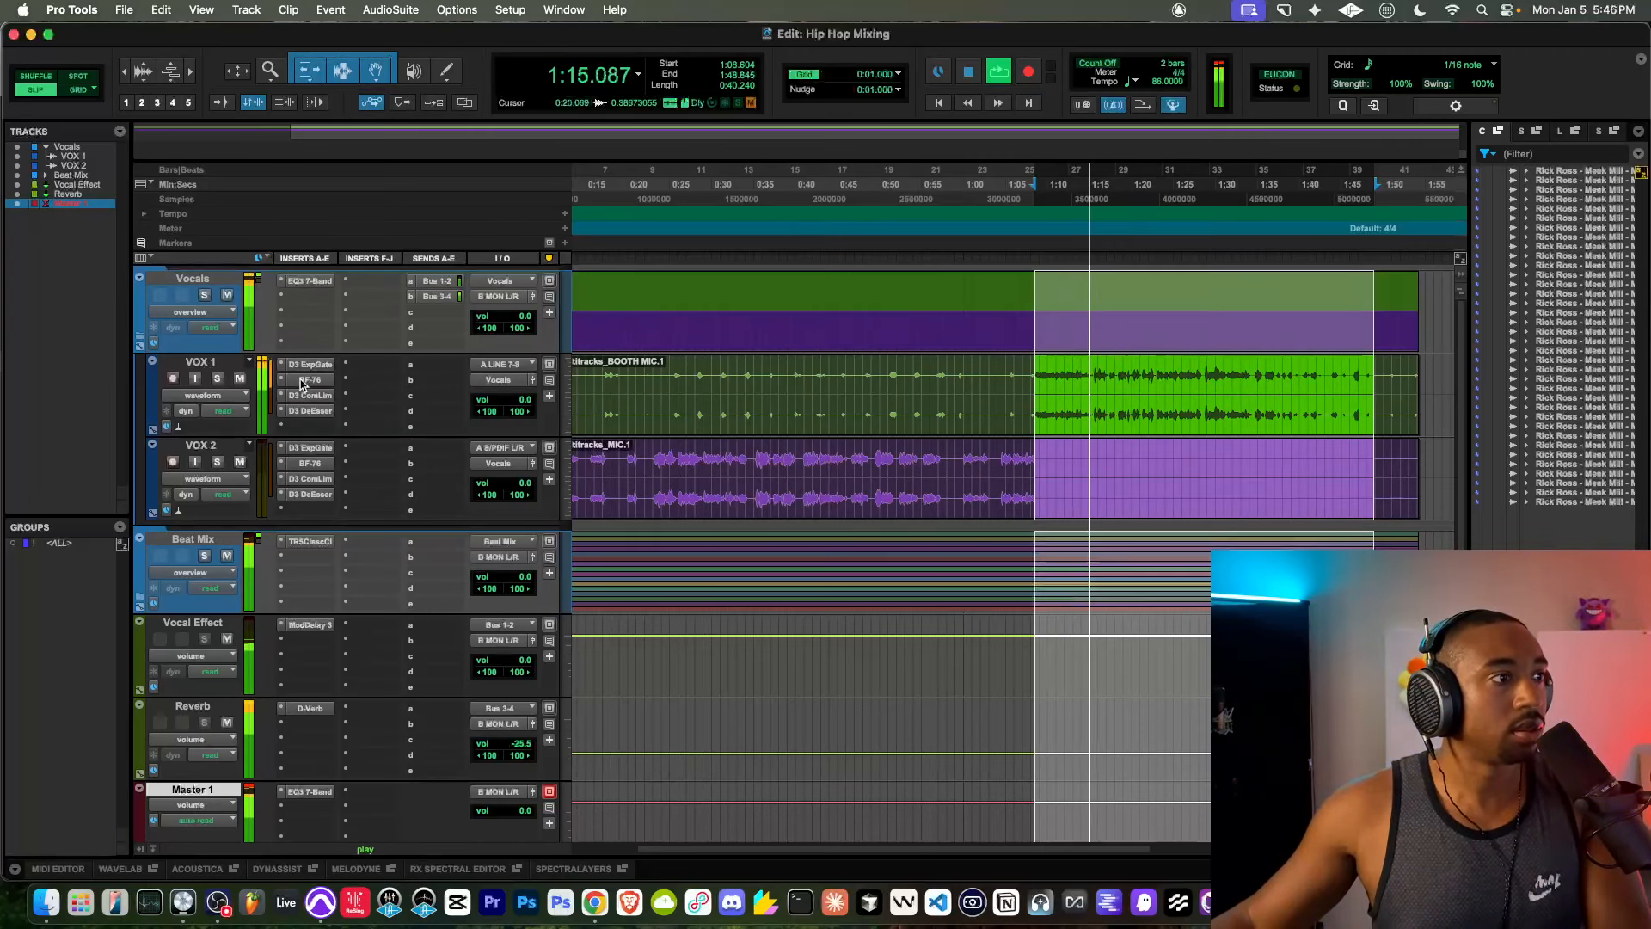
scroll(694, 330, "left", 5)
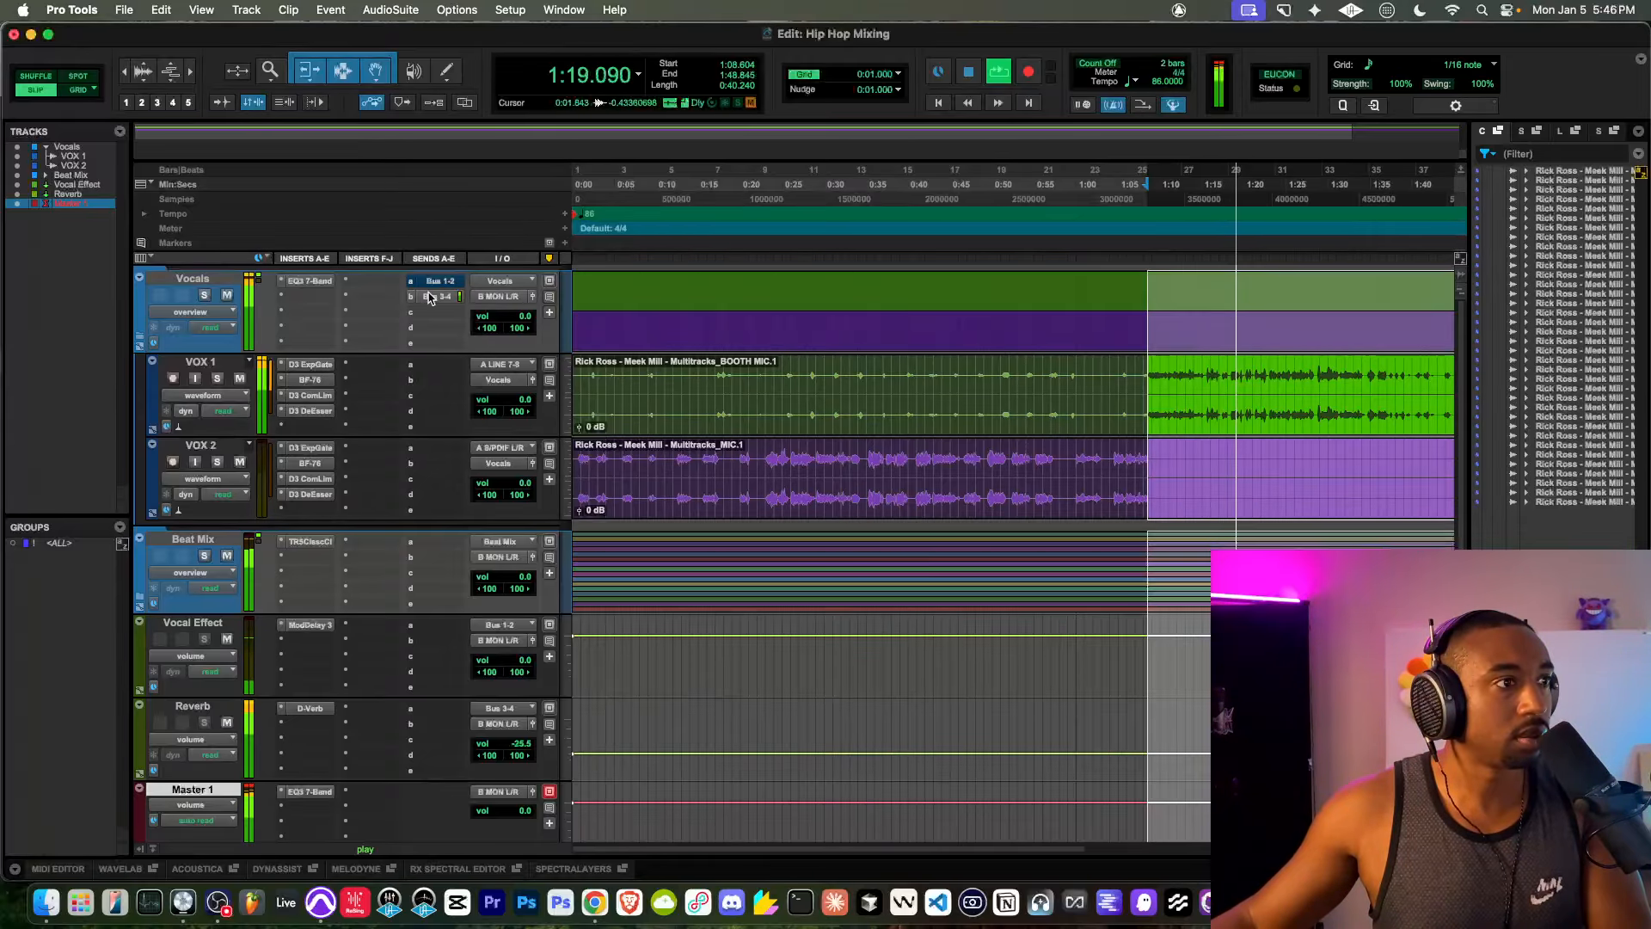
scroll(370, 602, "down", 3)
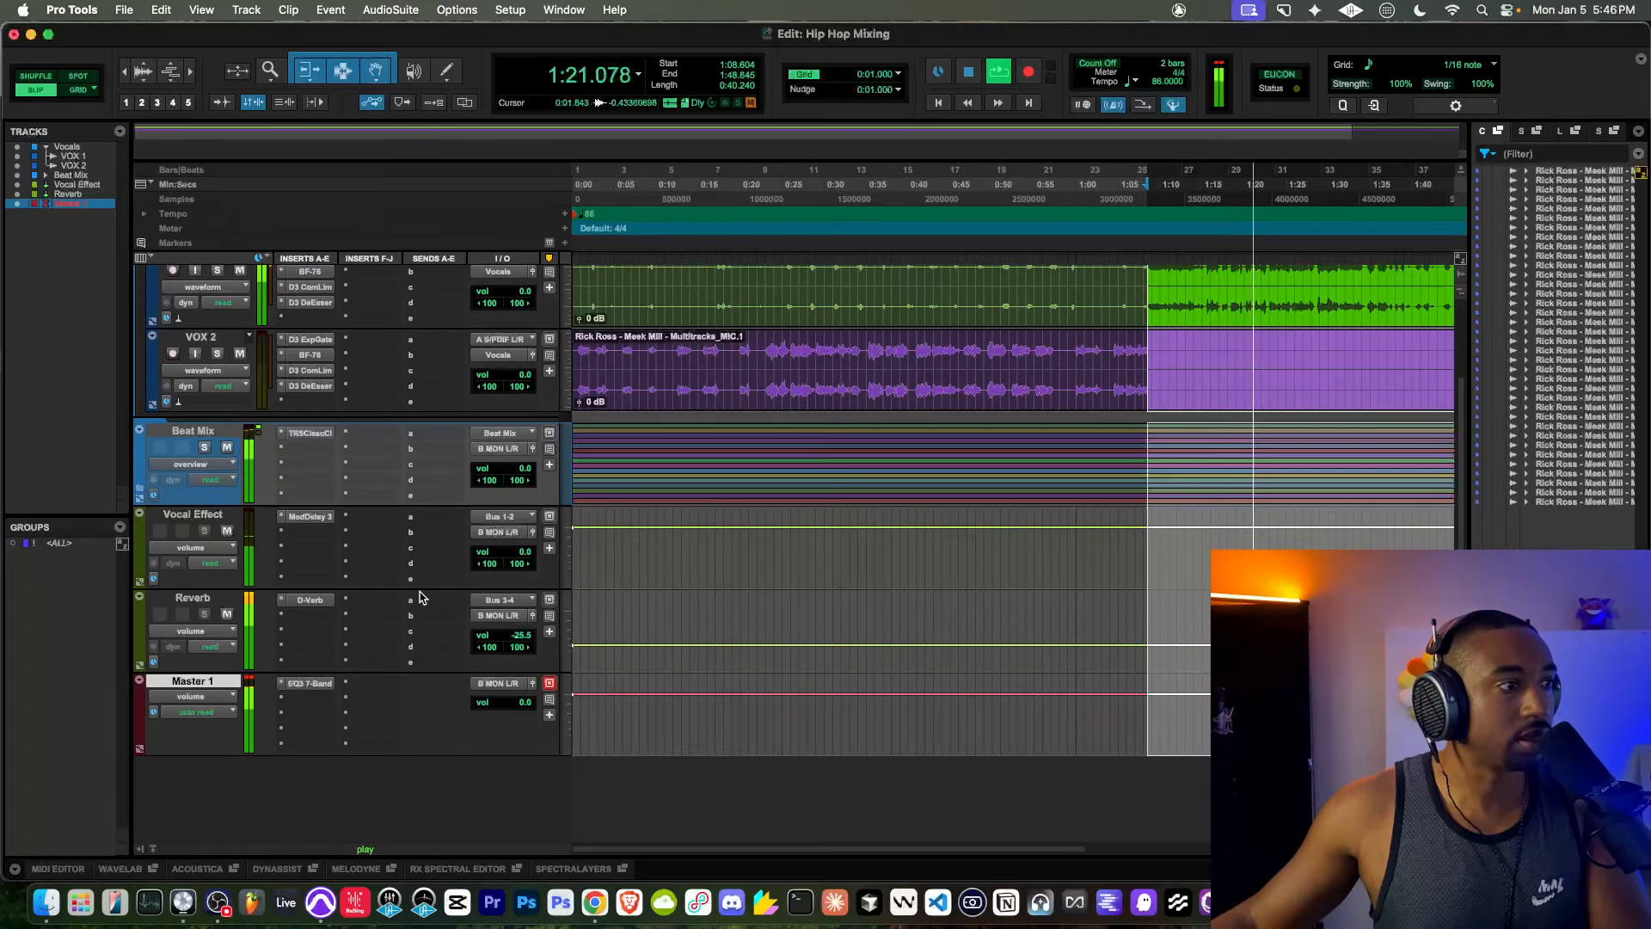
key("space")
key("space")
left_click_drag(523, 560, 522, 569)
scroll(522, 569, "up", 3)
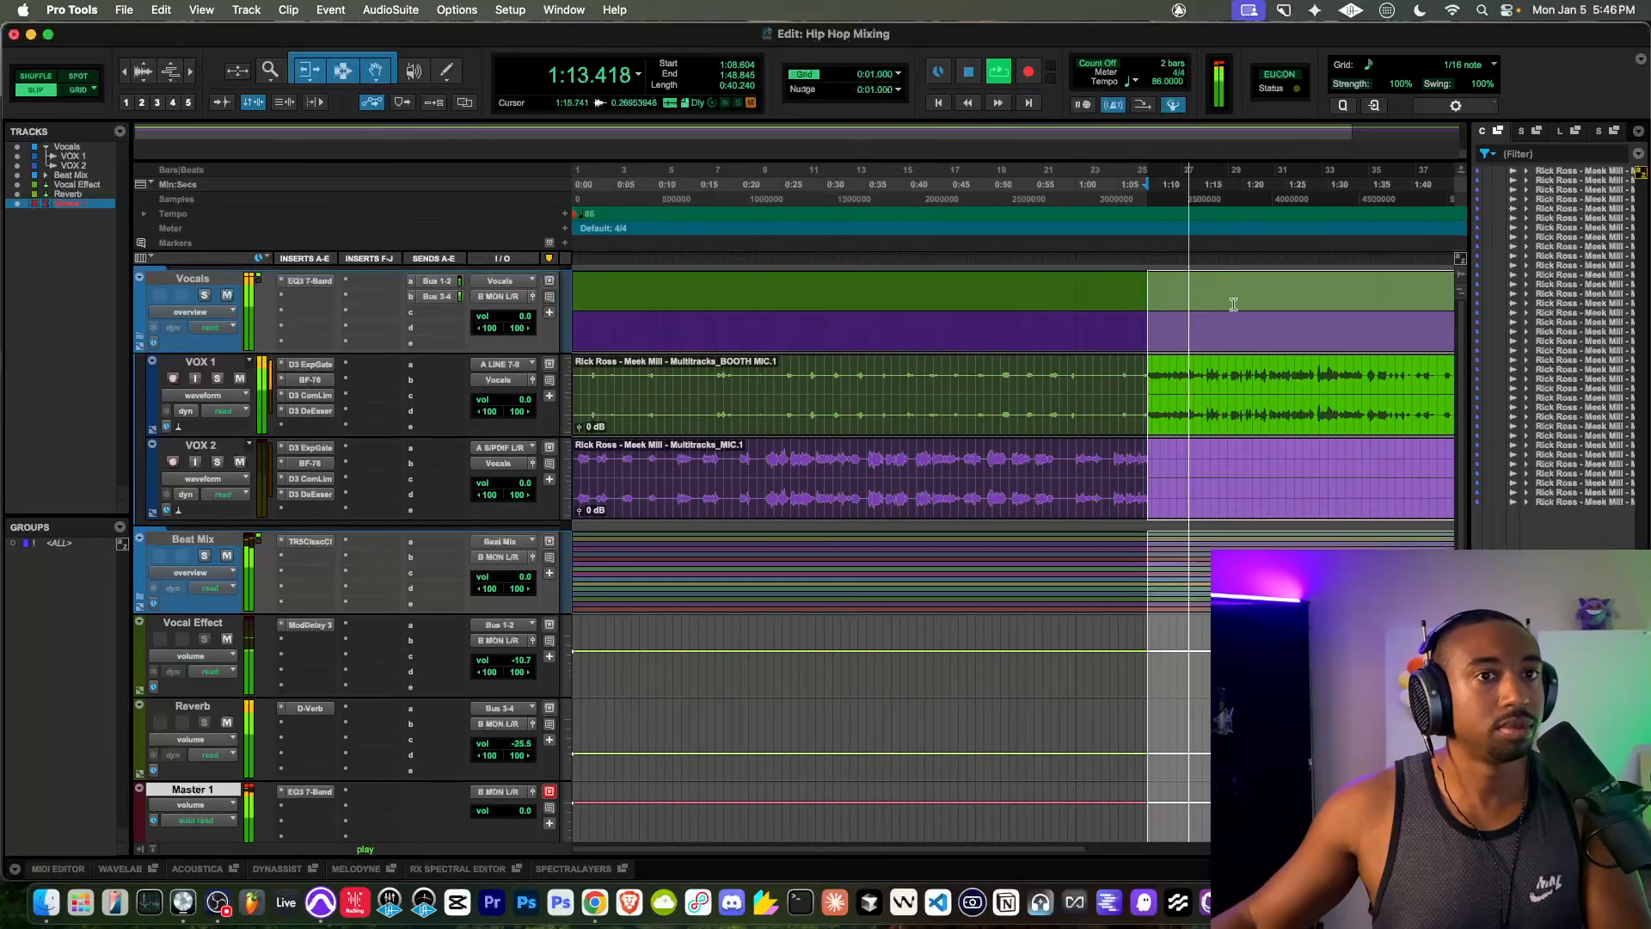
scroll(1079, 239, "right", 10)
scroll(912, 271, "left", 5)
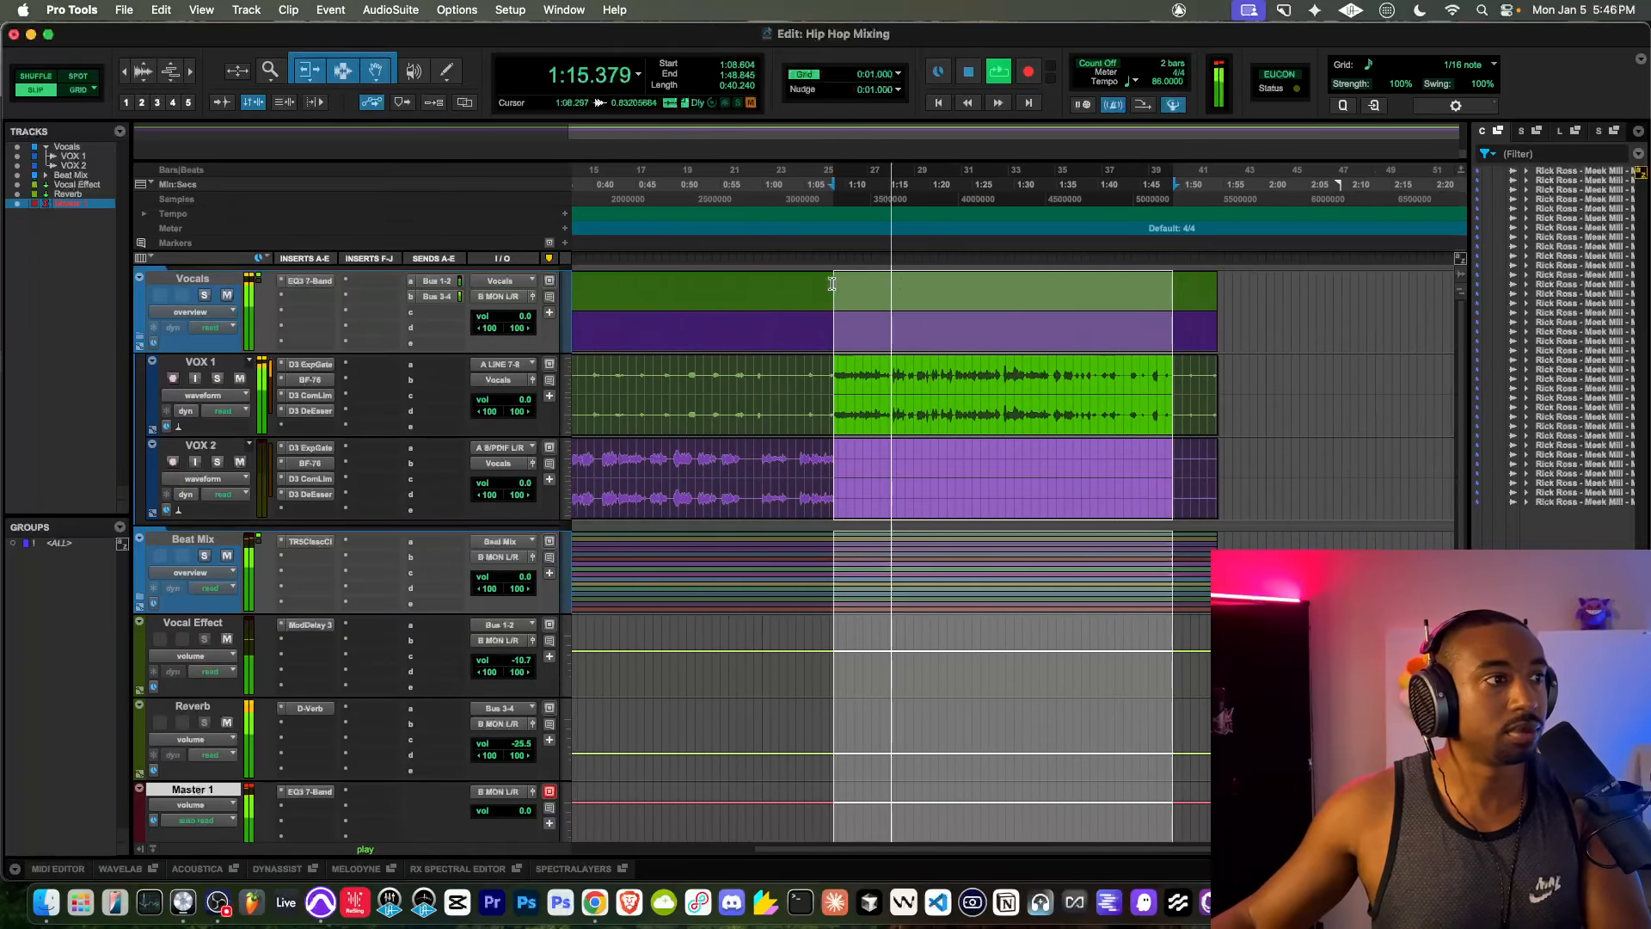
key("space")
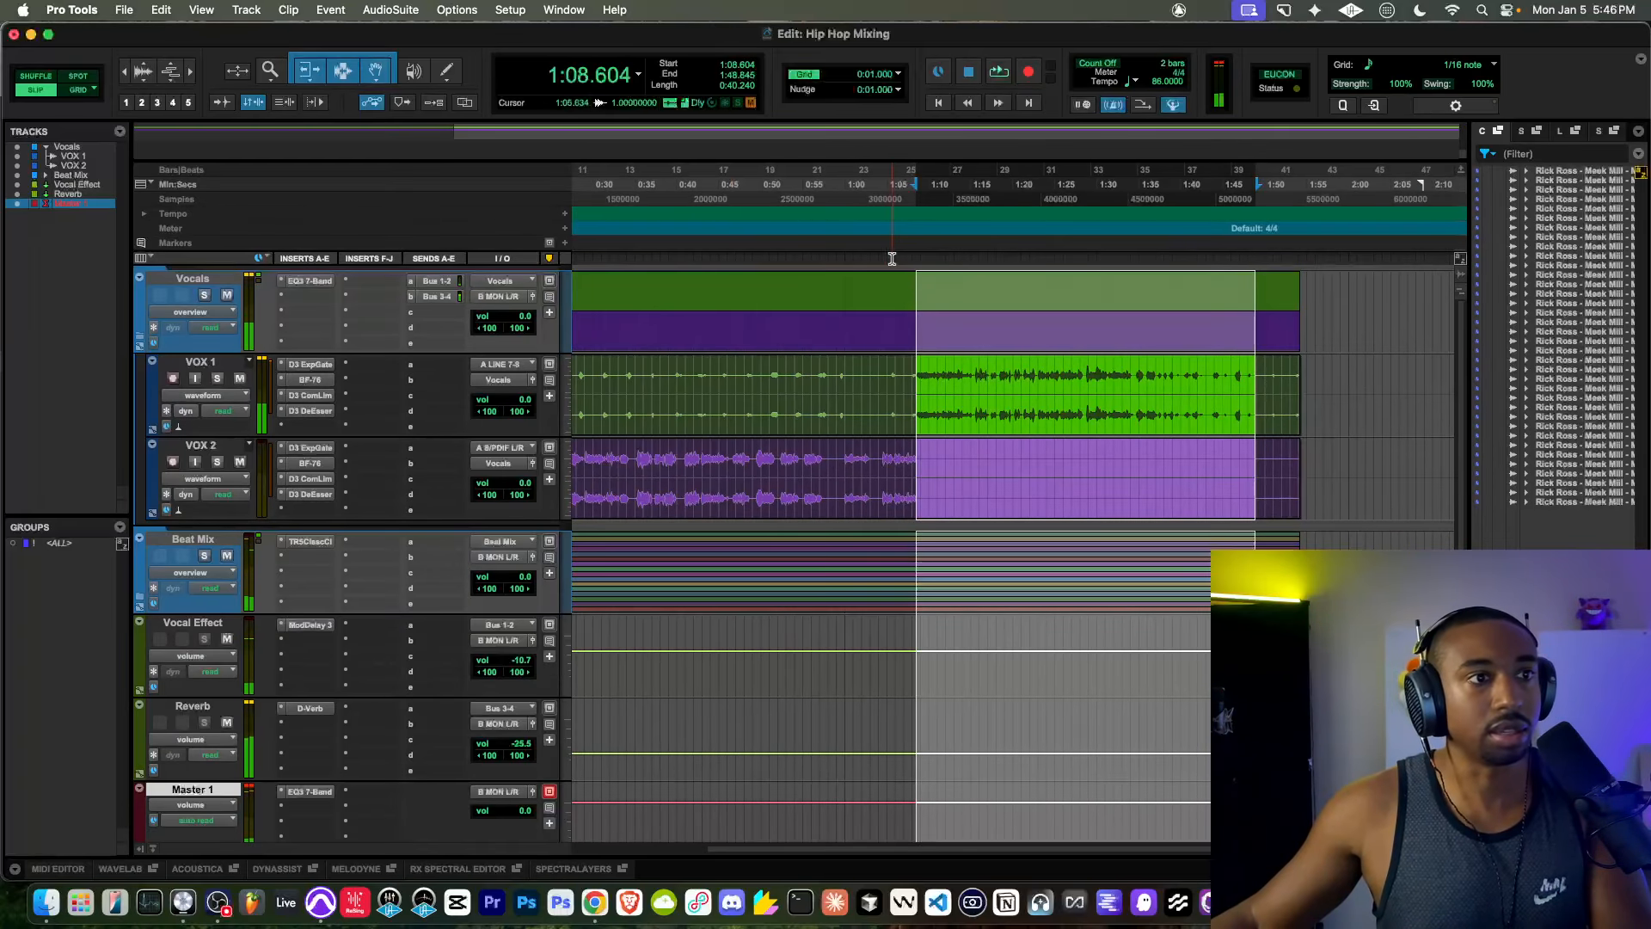
Step: Listen to the mix from 0:38.500, and set the playback position to 1:07.580 at the start of the VOX 1 verse
left_click(906, 187)
scroll(895, 188, "left", 5)
key("space")
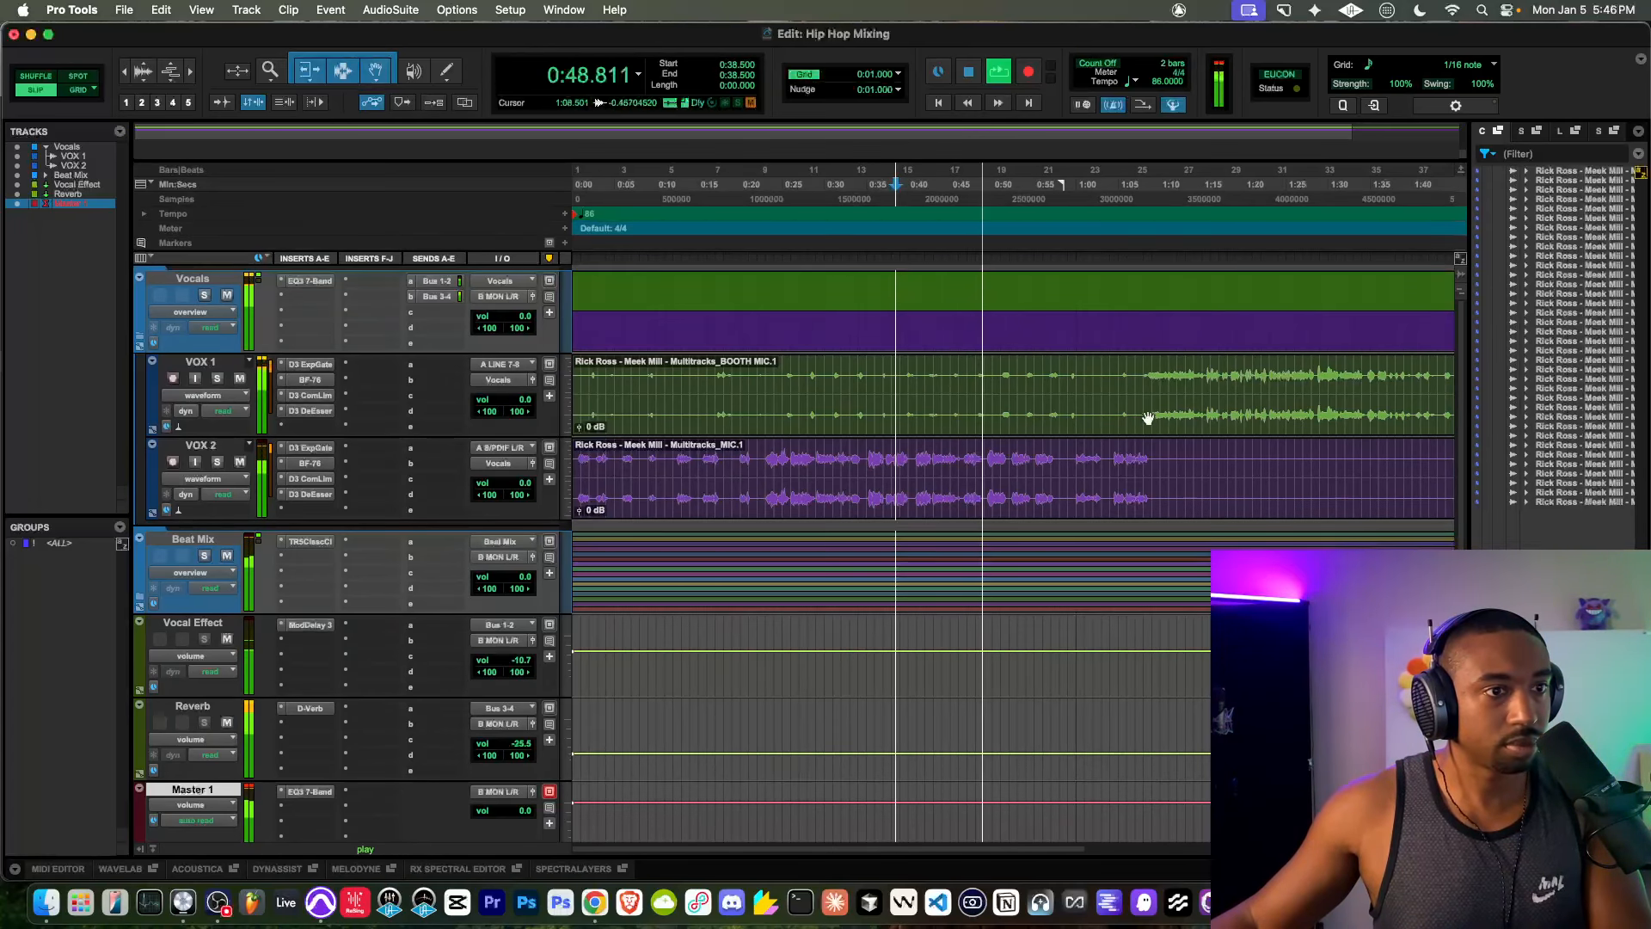
key("space")
left_click(1144, 382)
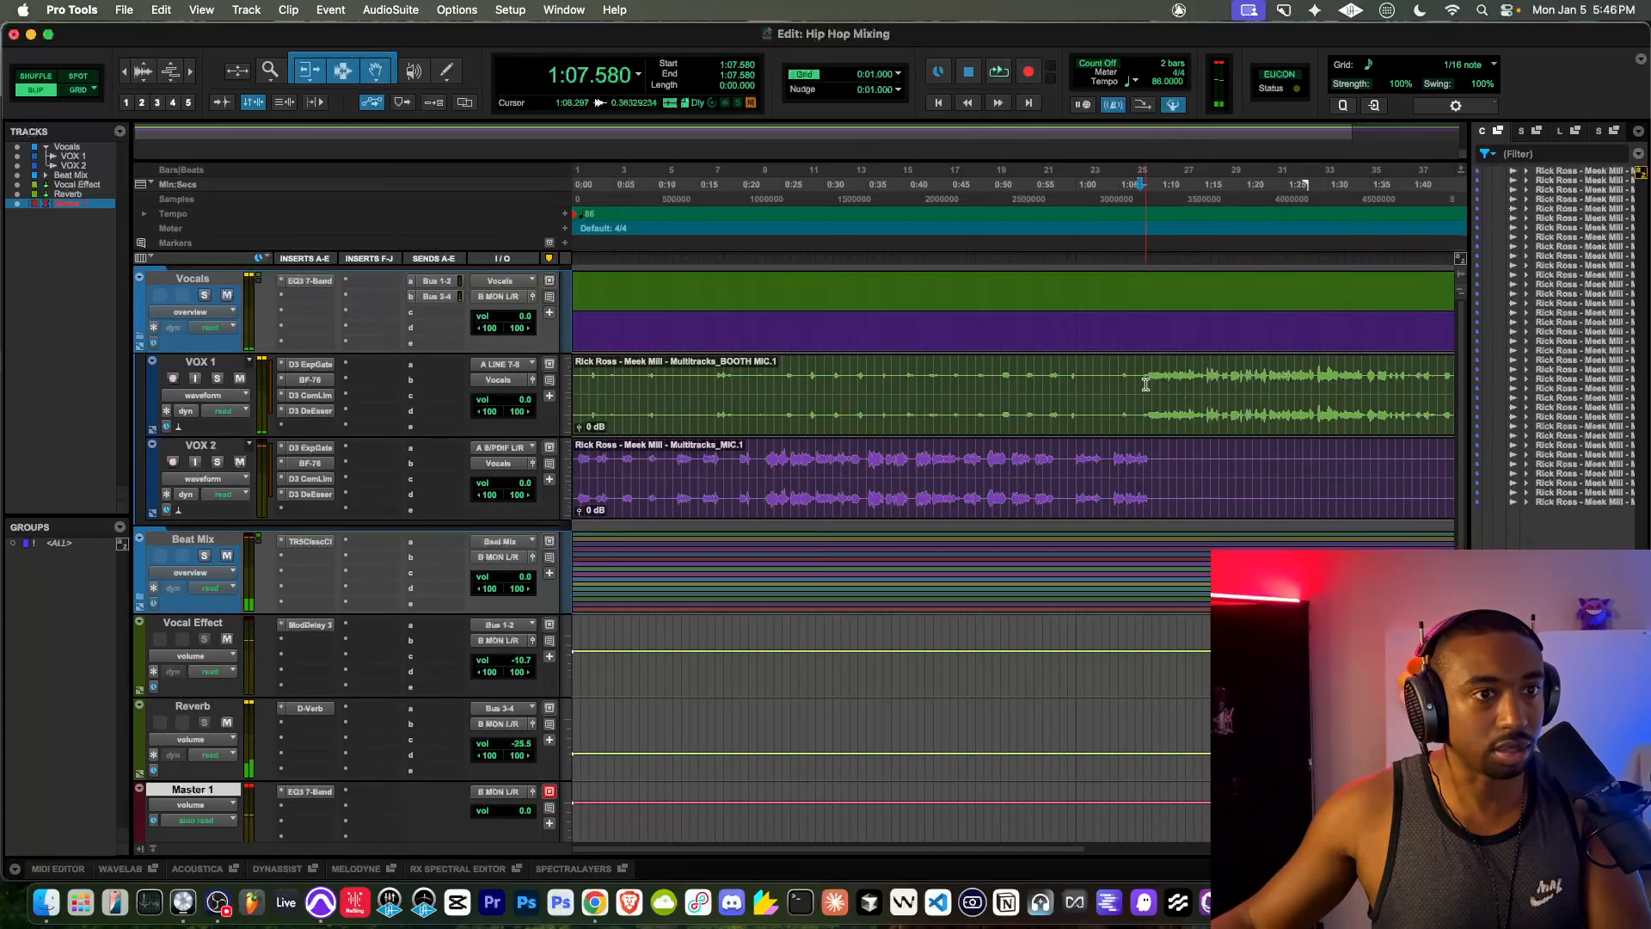
Step: Split the VOX 1 clip where the vocal comes in near 1:08 and lower the first part's clip gain to -10.3 dB during playback
left_click(1147, 383)
key("super+e")
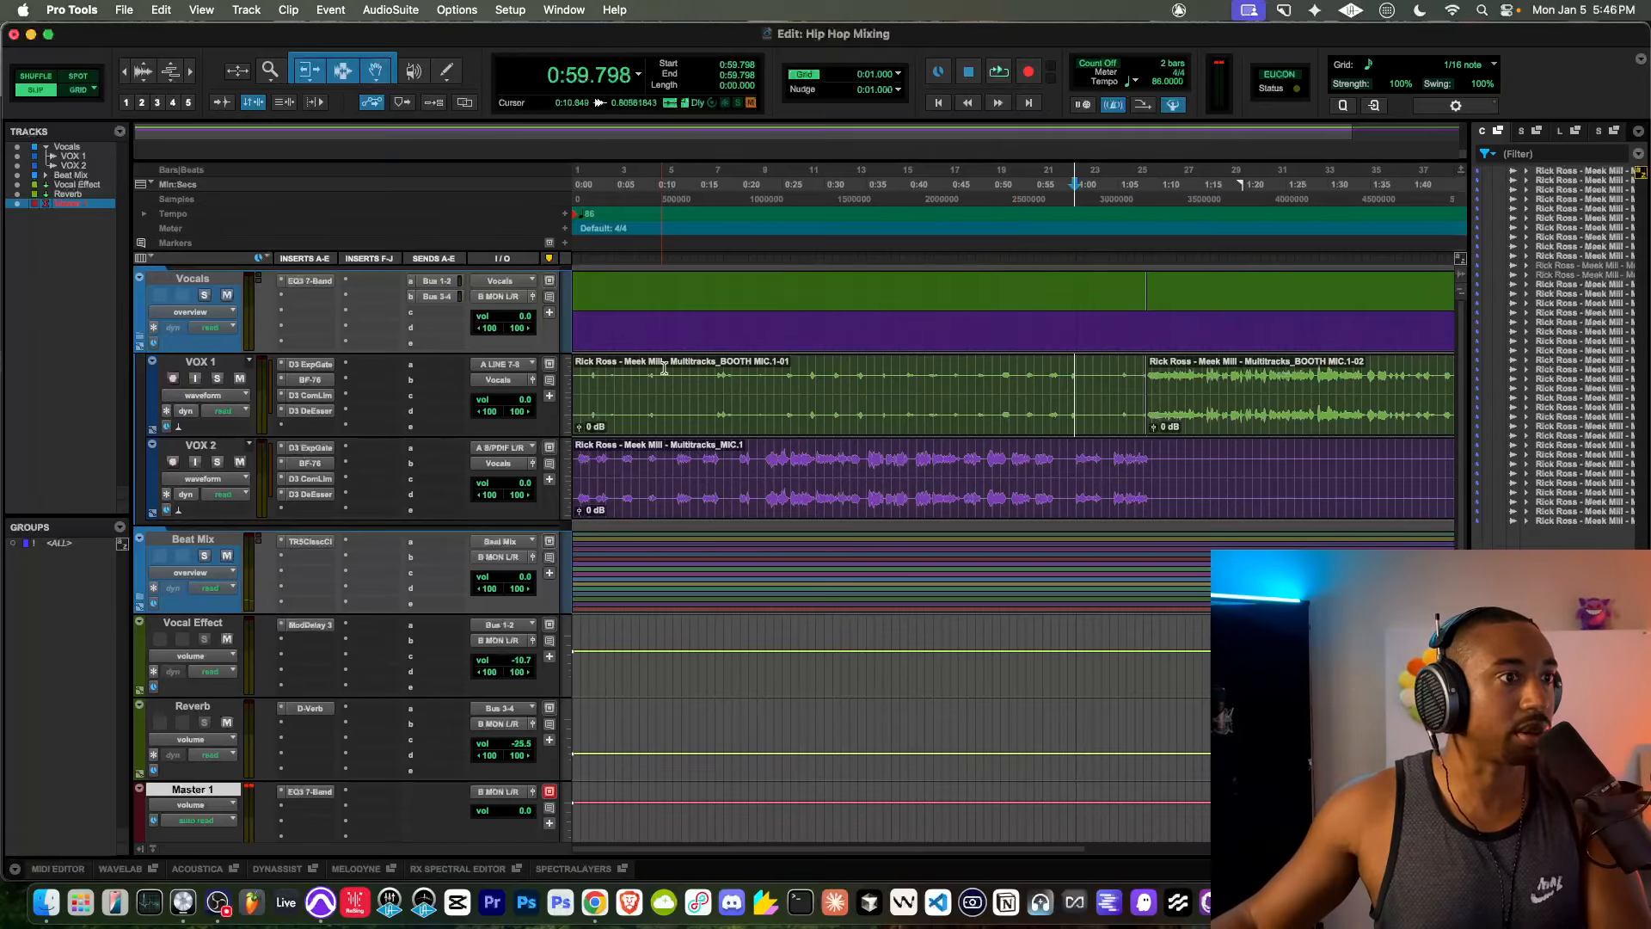
left_click(588, 428)
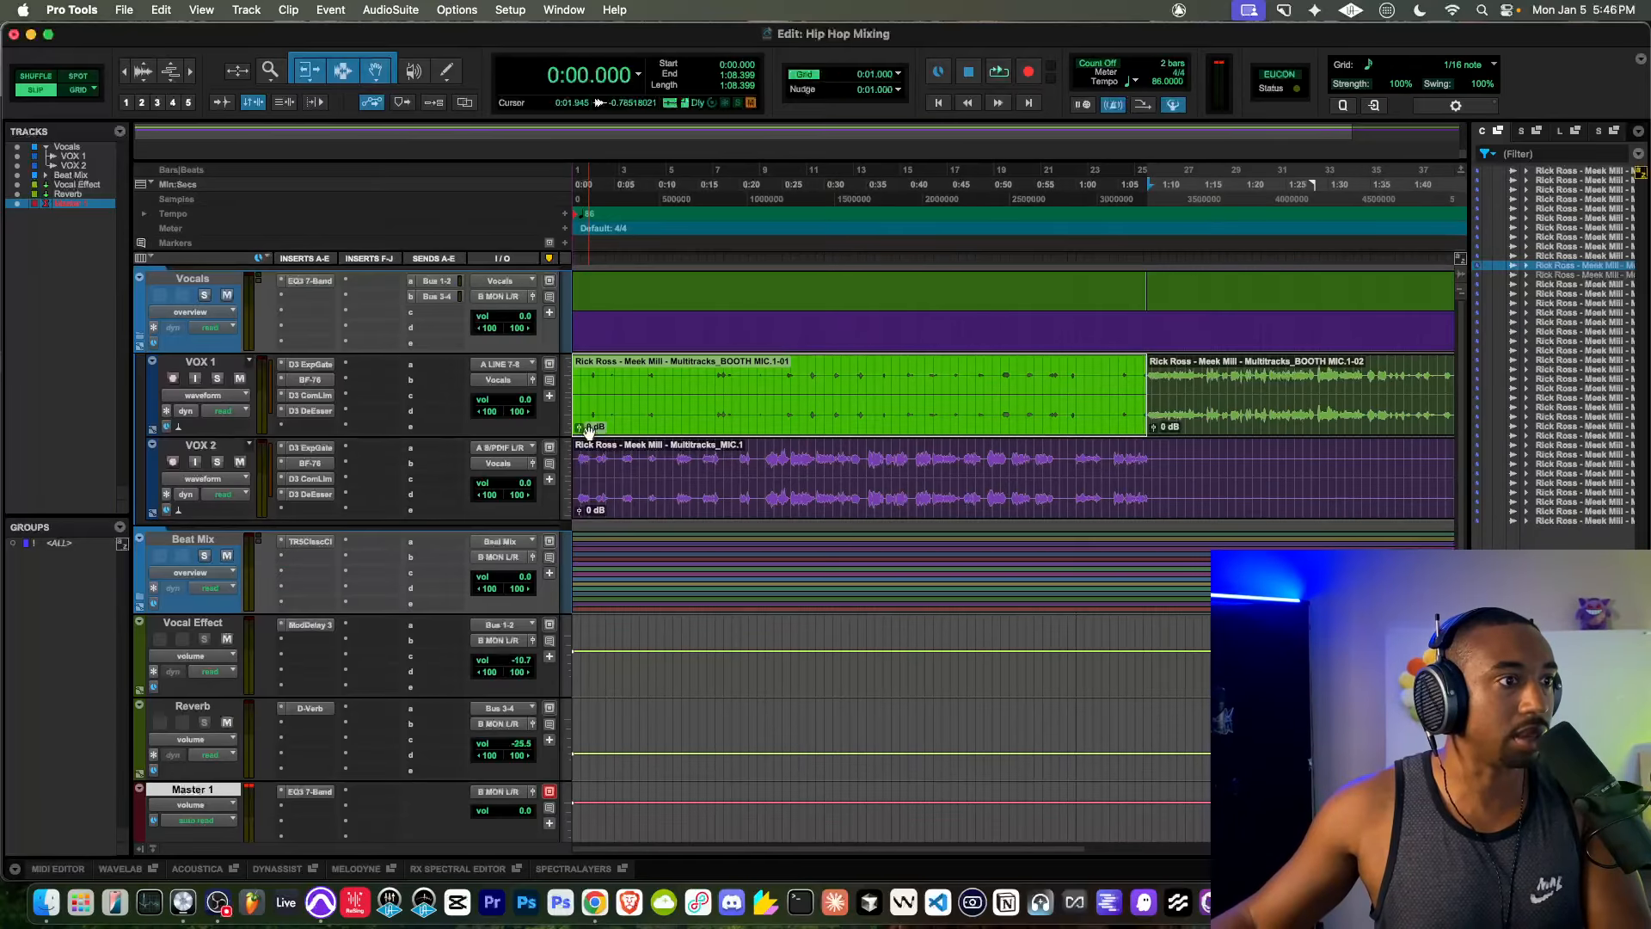
left_click_drag(579, 428, 580, 439)
left_click(811, 247)
key("space")
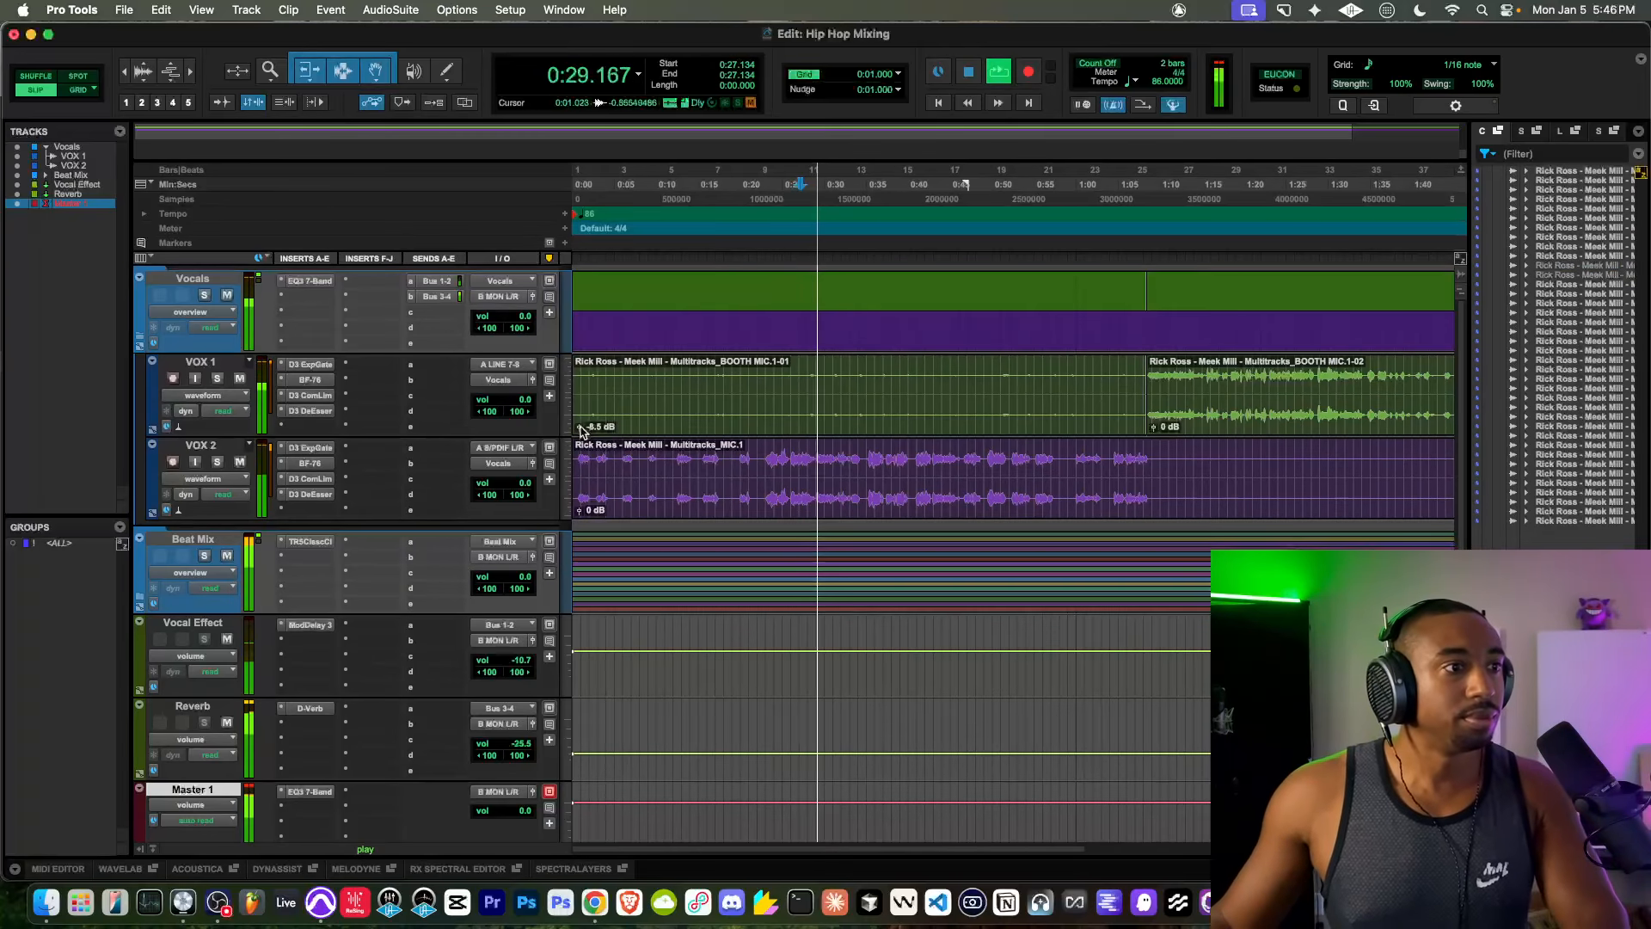
left_click_drag(579, 427, 579, 435)
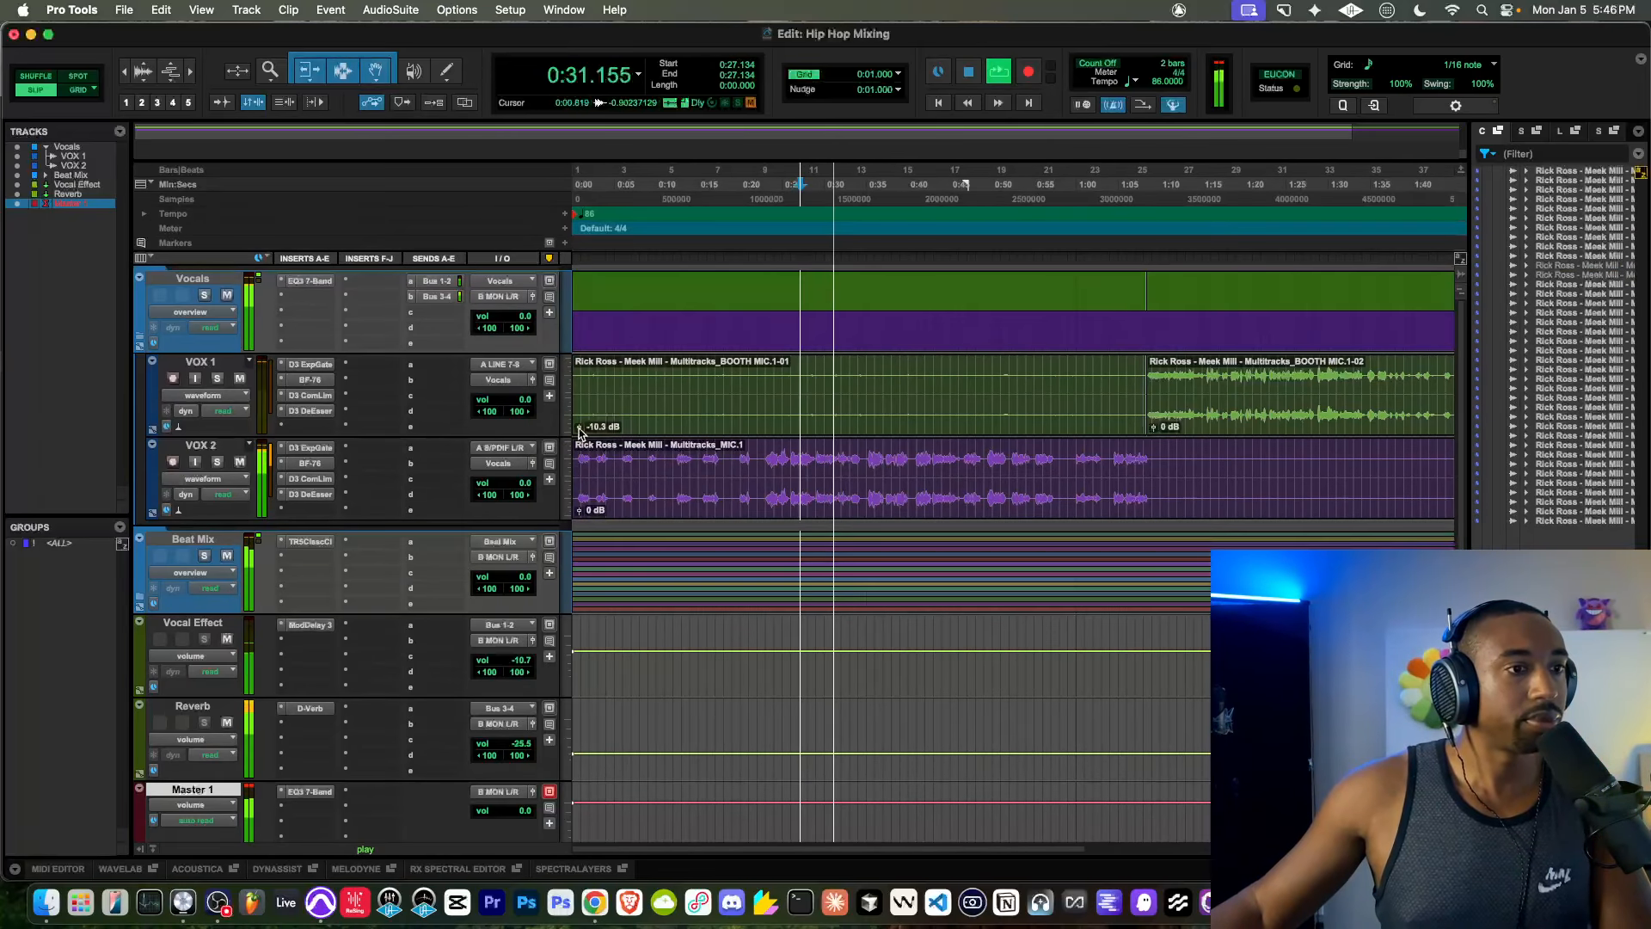
key("space")
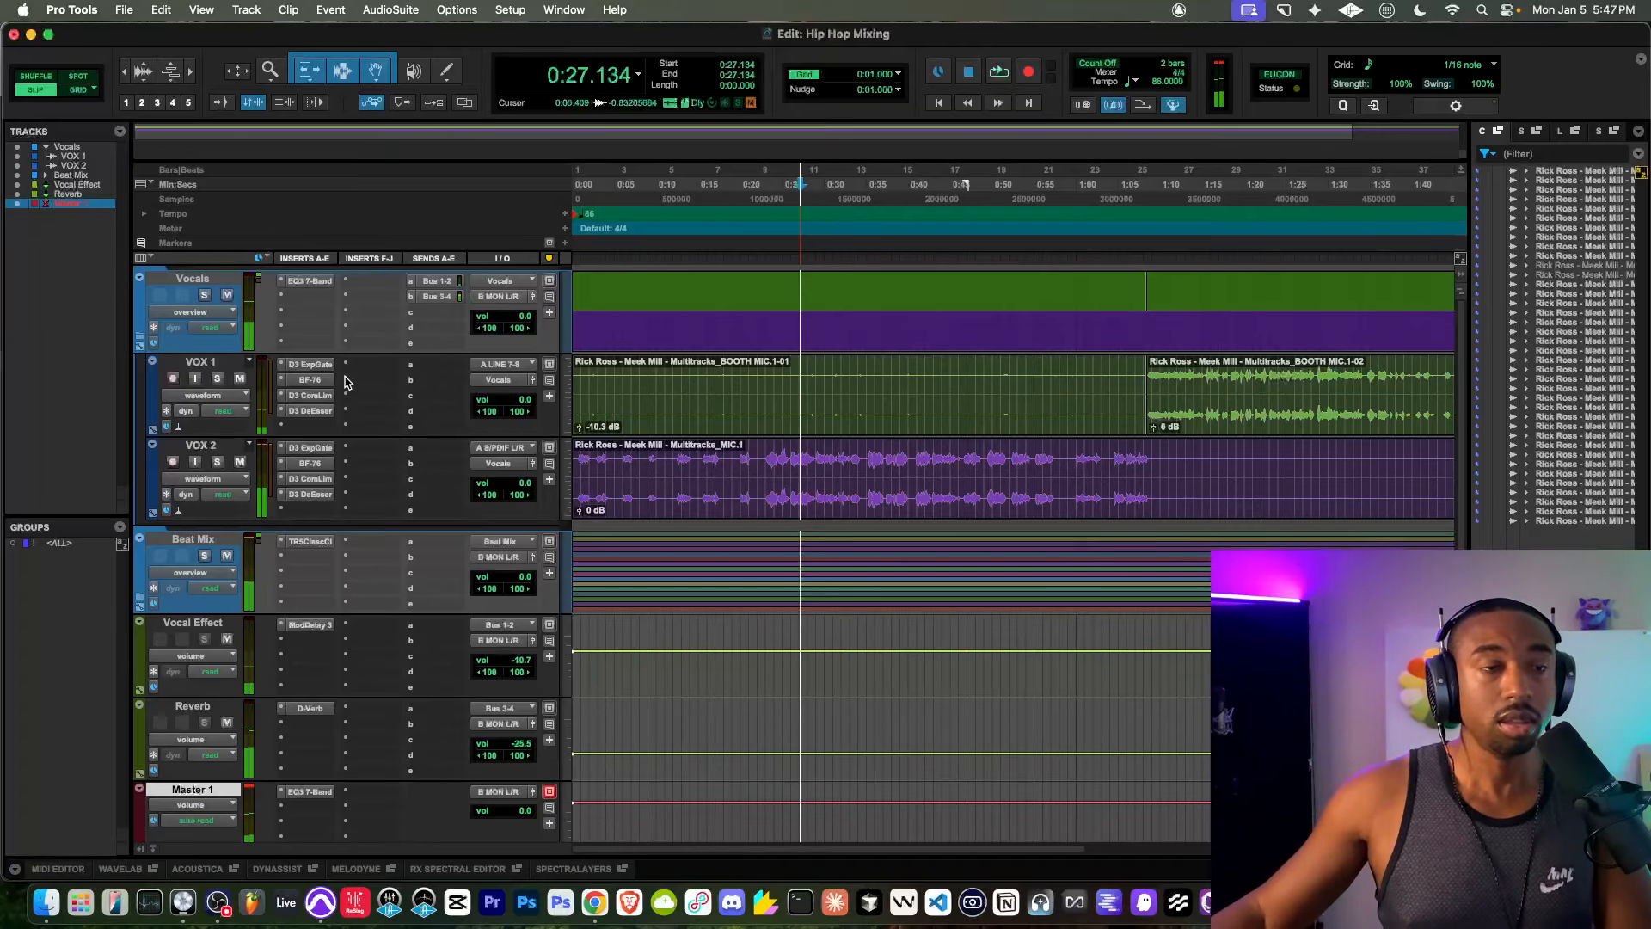
Step: Bypass the D3 expander/gate on VOX 1 and lower the first VOX 1 clip's gain to -18.8 dB during playback
left_click(299, 370)
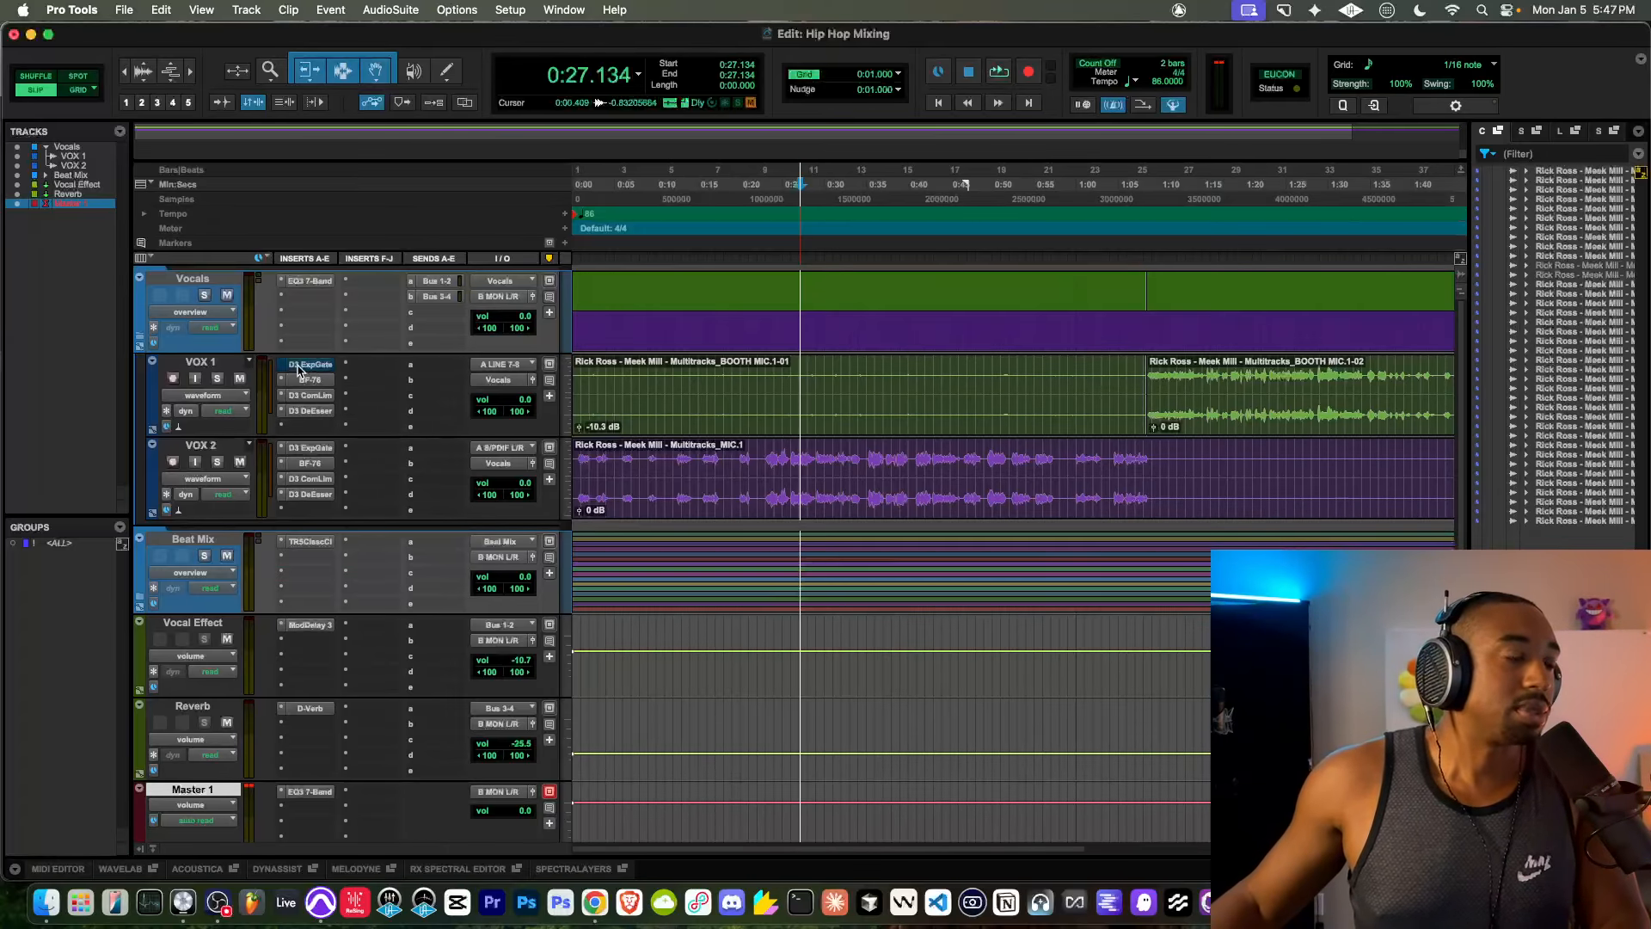
key("space")
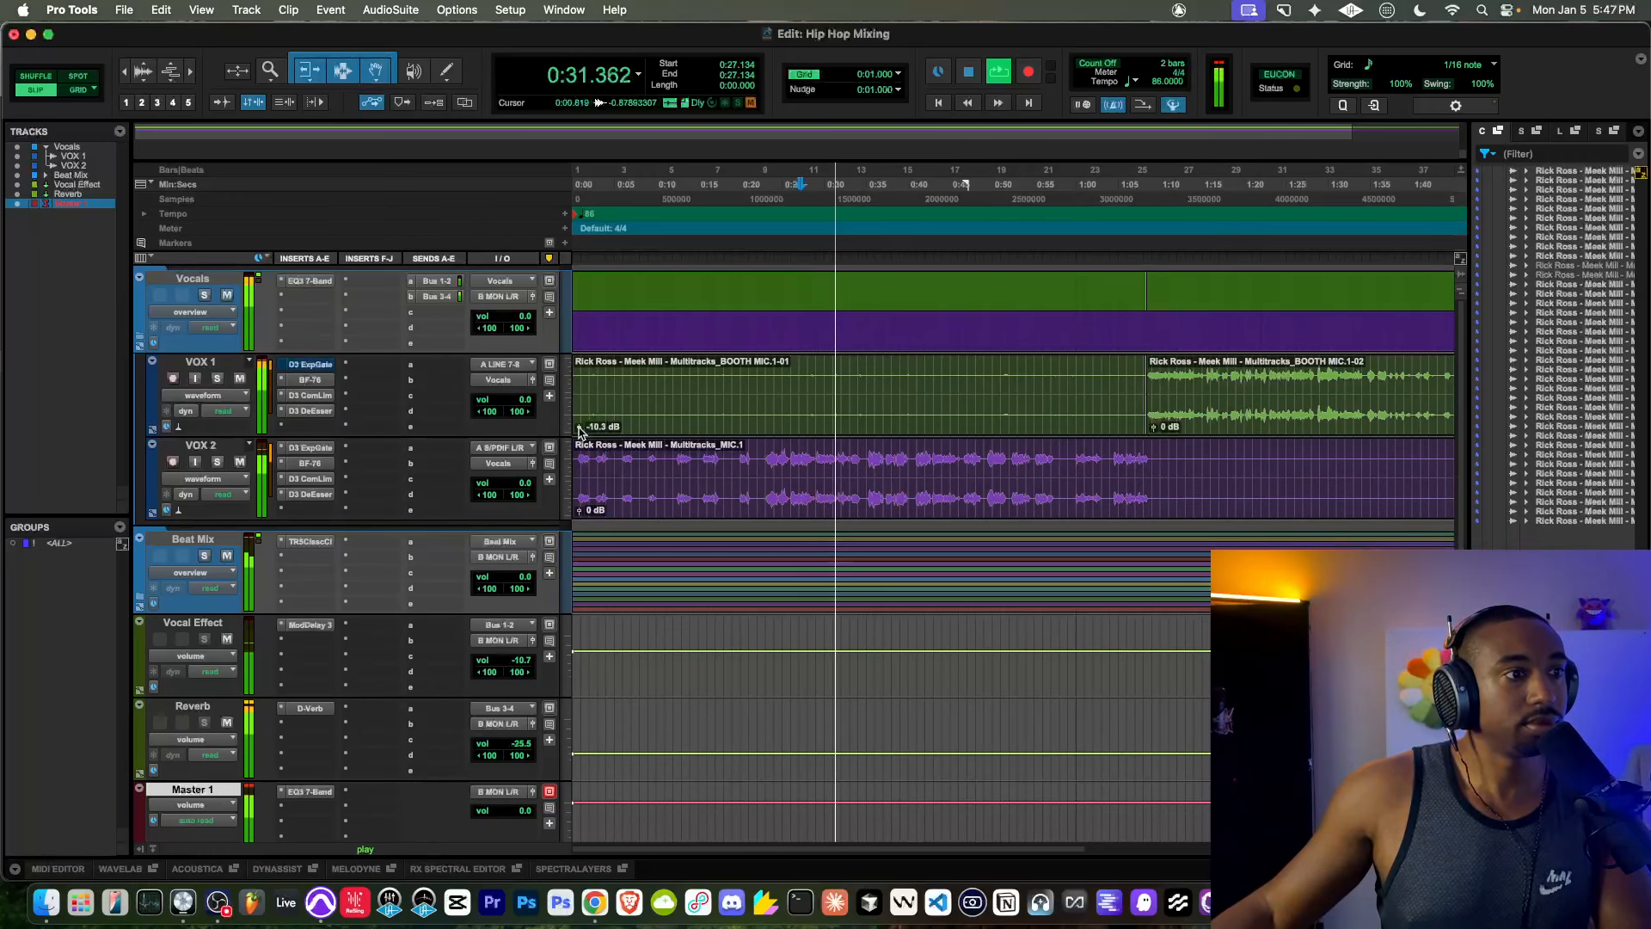
left_click_drag(579, 432, 579, 433)
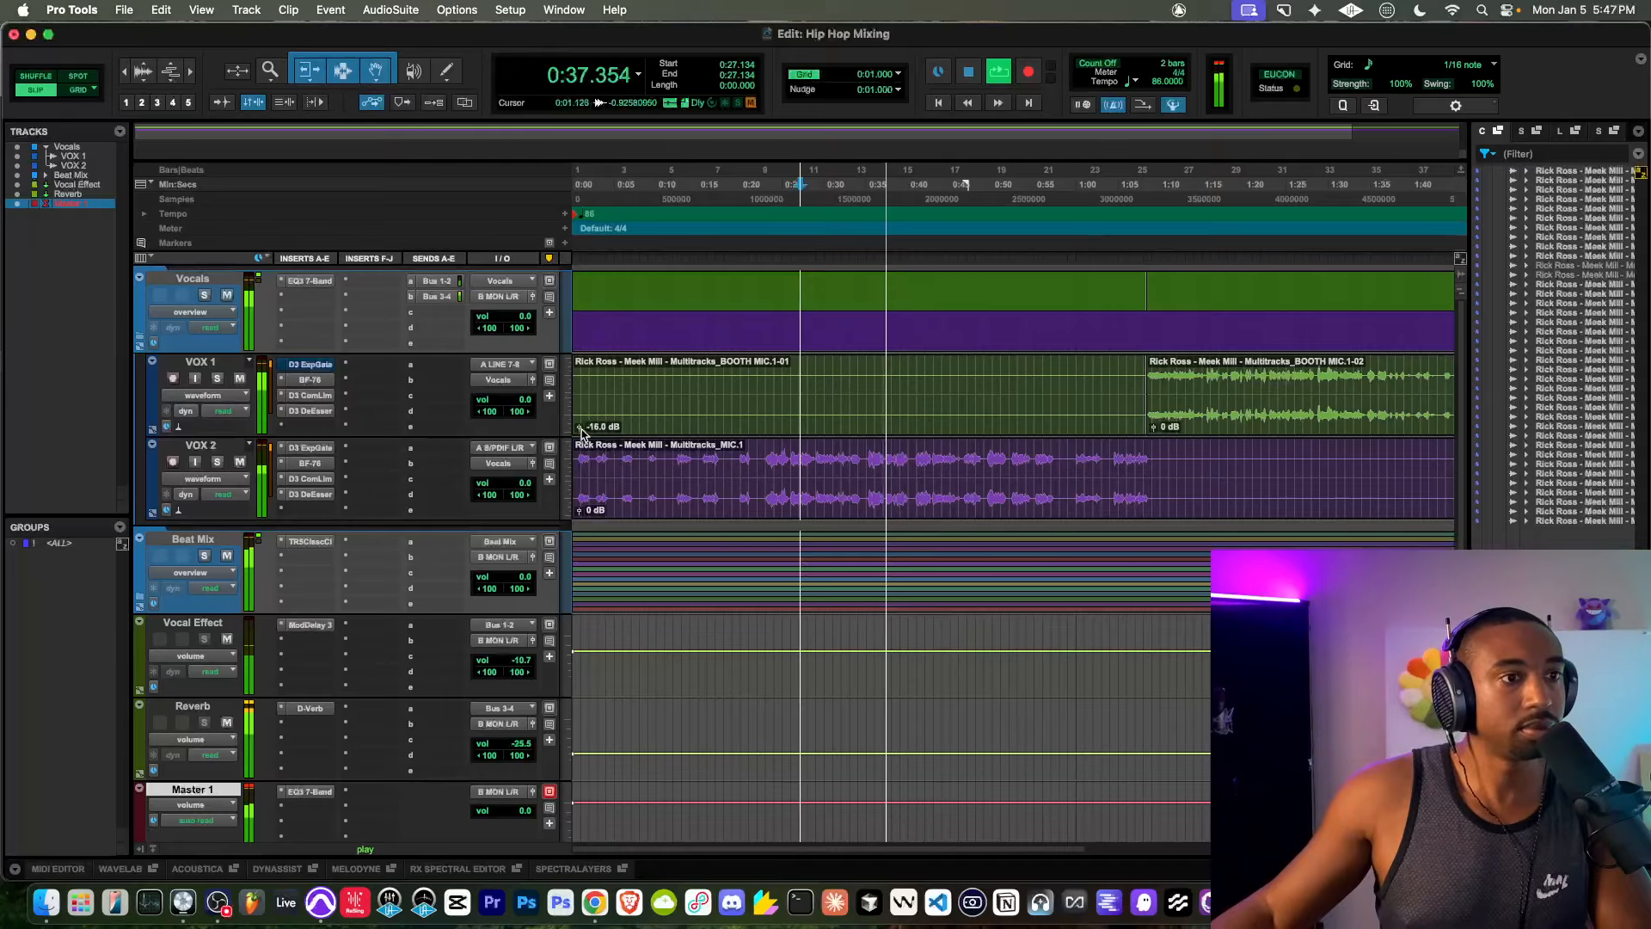
left_click_drag(579, 435, 581, 436)
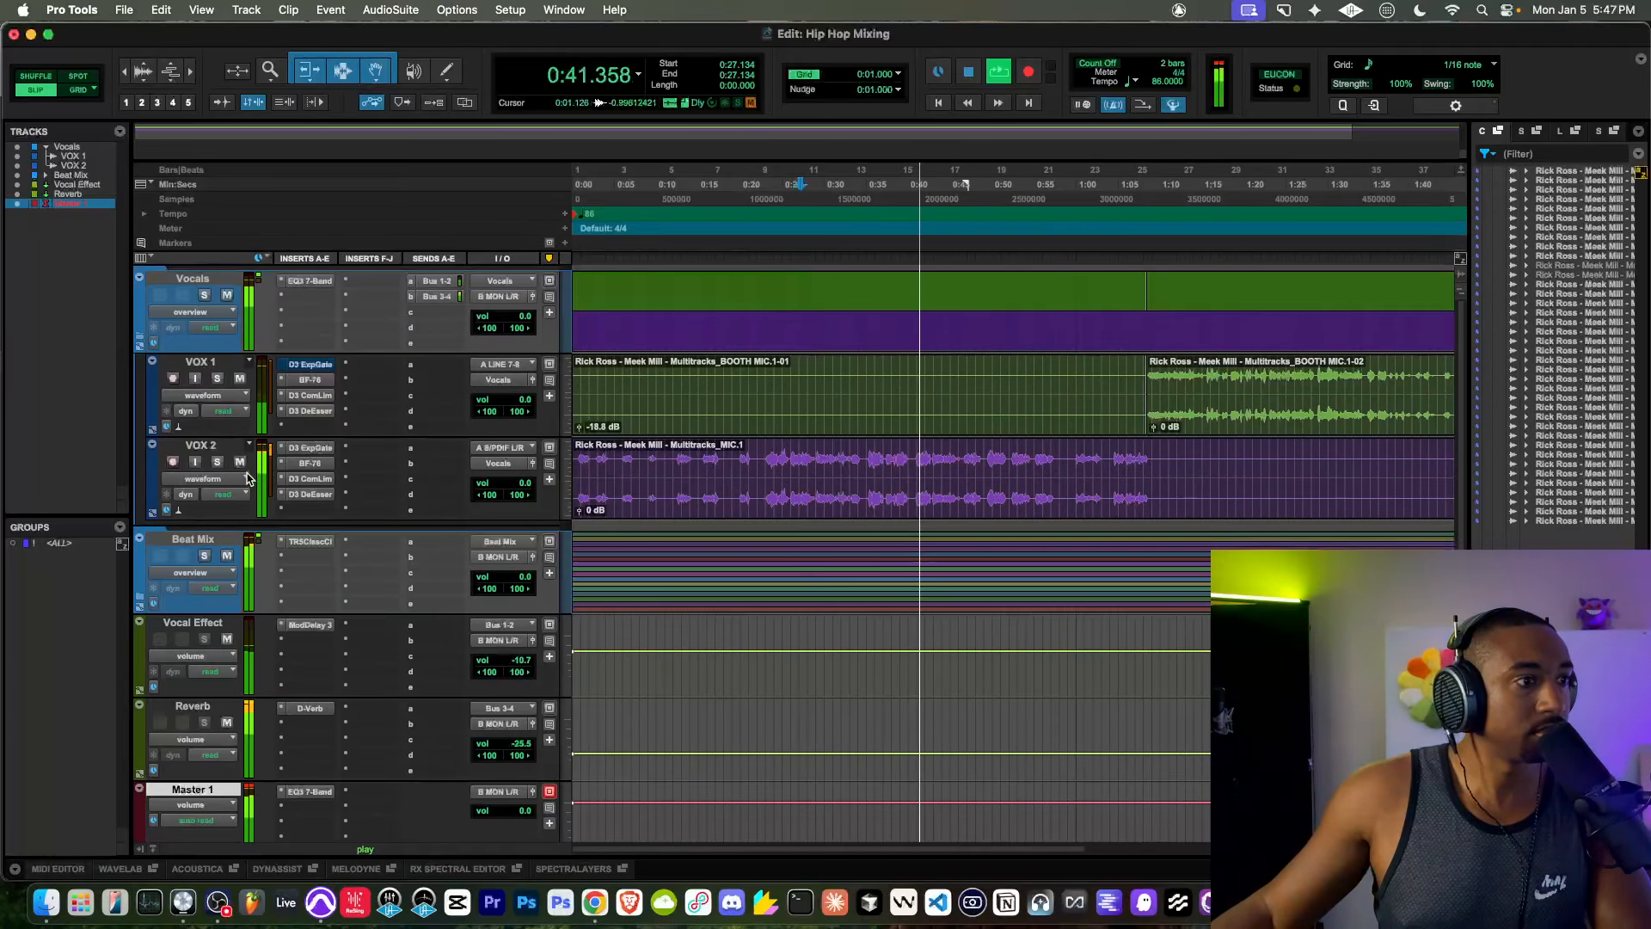
Step: Raise the VOX 2 and VOX 1 track volumes to +2.9 dB each while replaying the section
left_click_drag(523, 483, 524, 485)
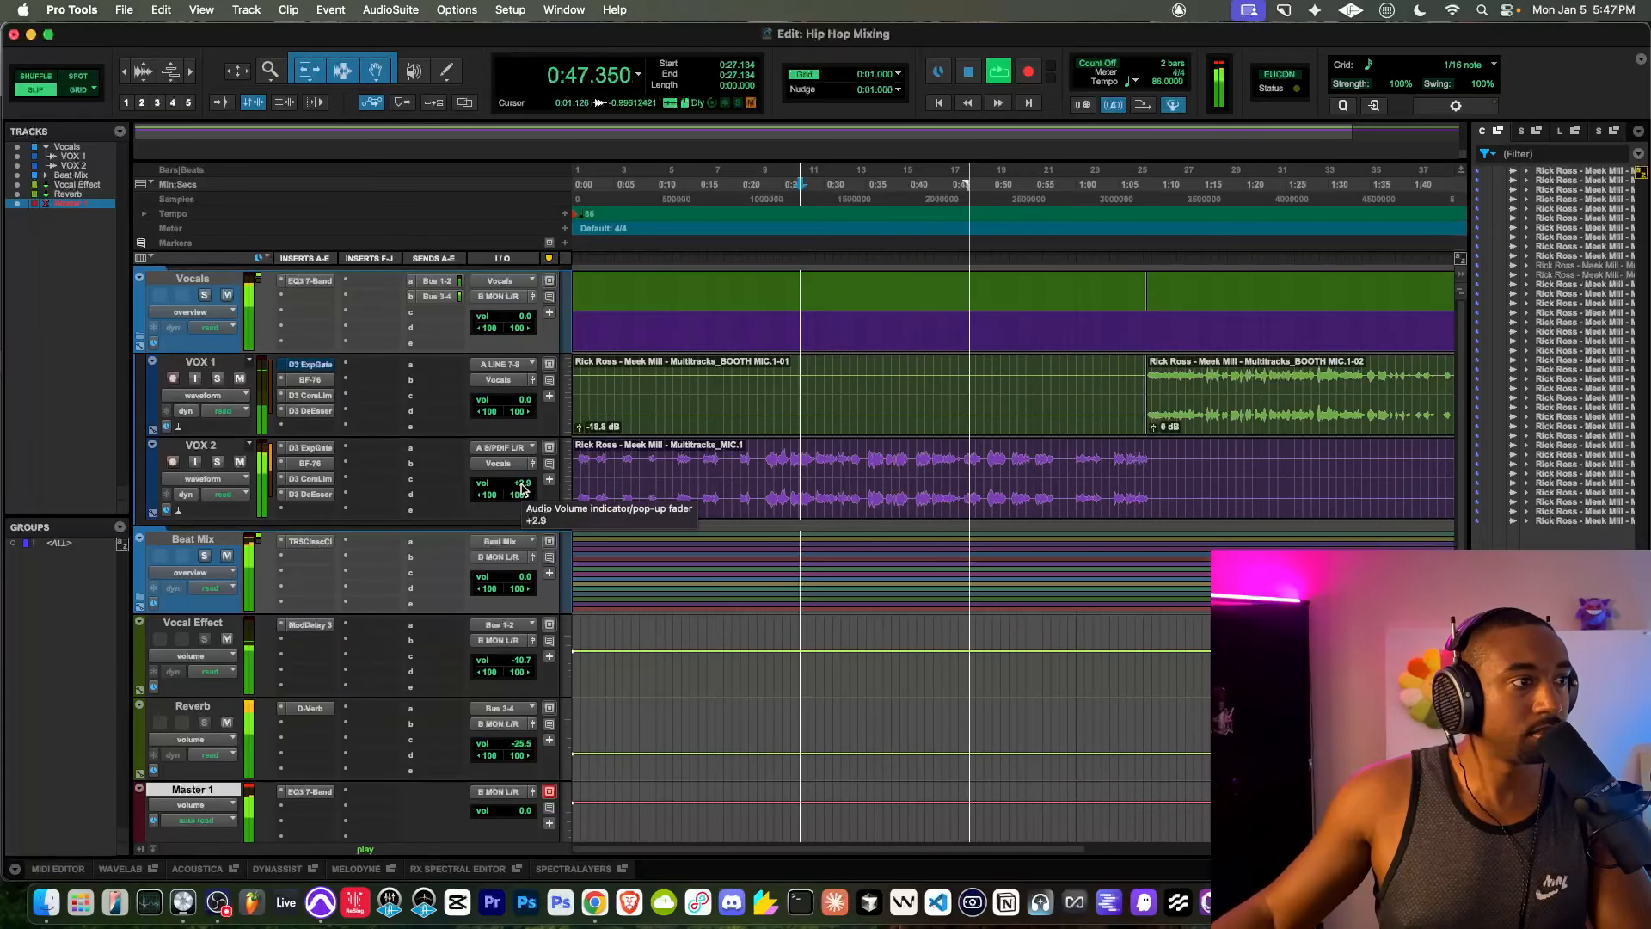
left_click_drag(523, 402, 523, 399)
key("space")
key("space")
key("space")
key("space")
left_click(523, 401)
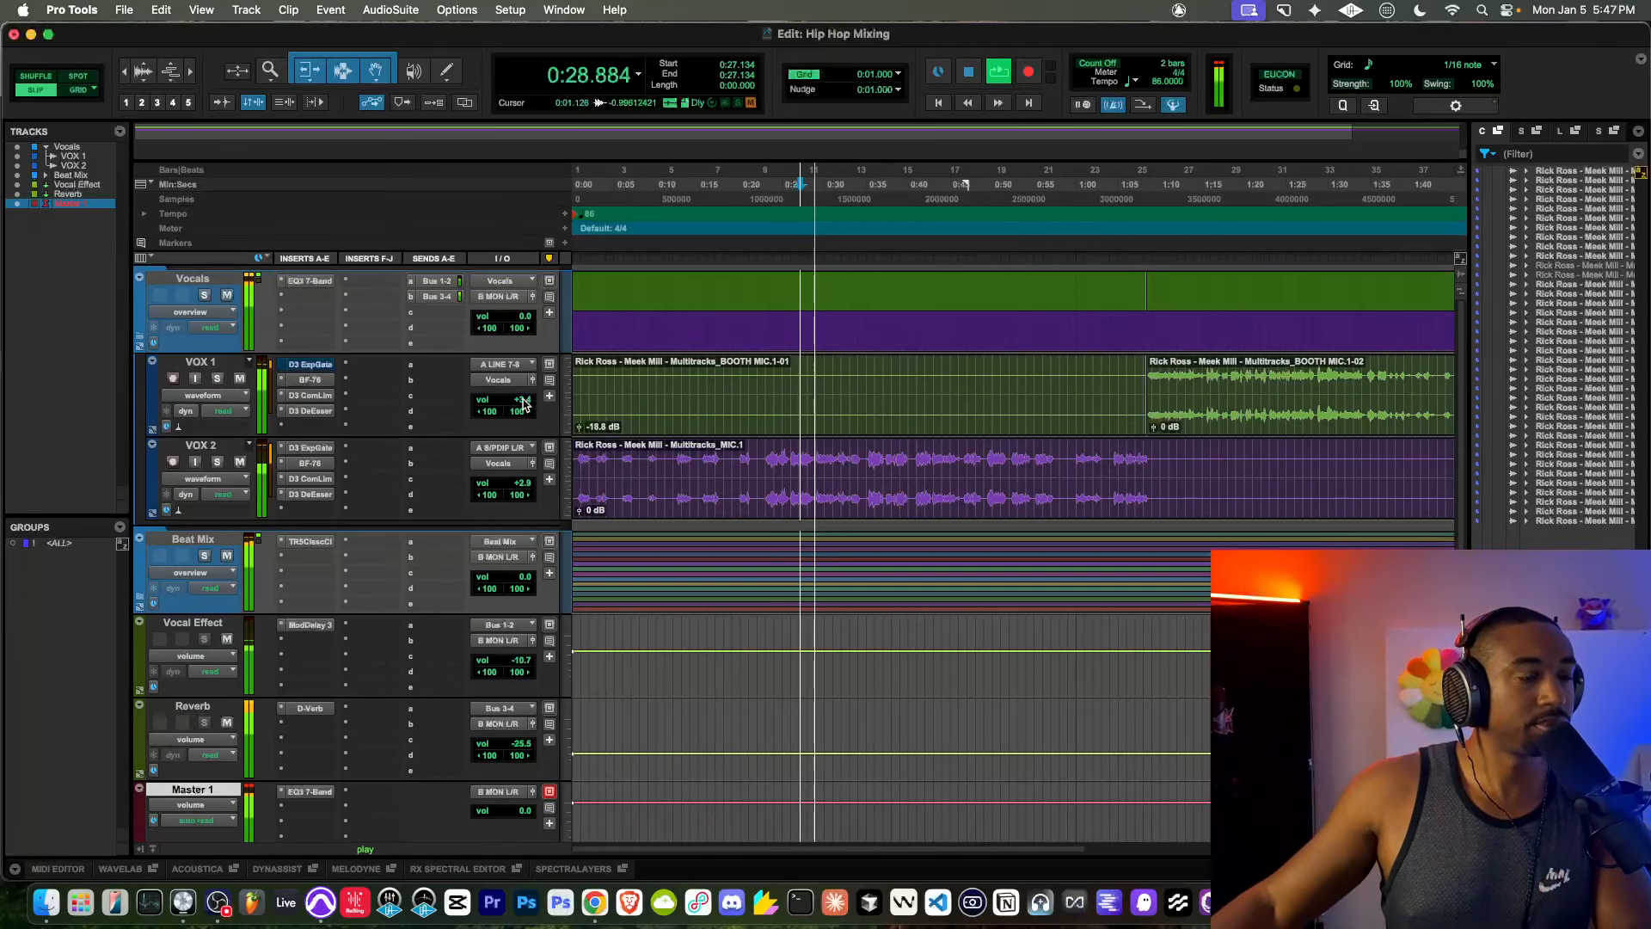
left_click(526, 402, "super")
left_click(525, 402, "super")
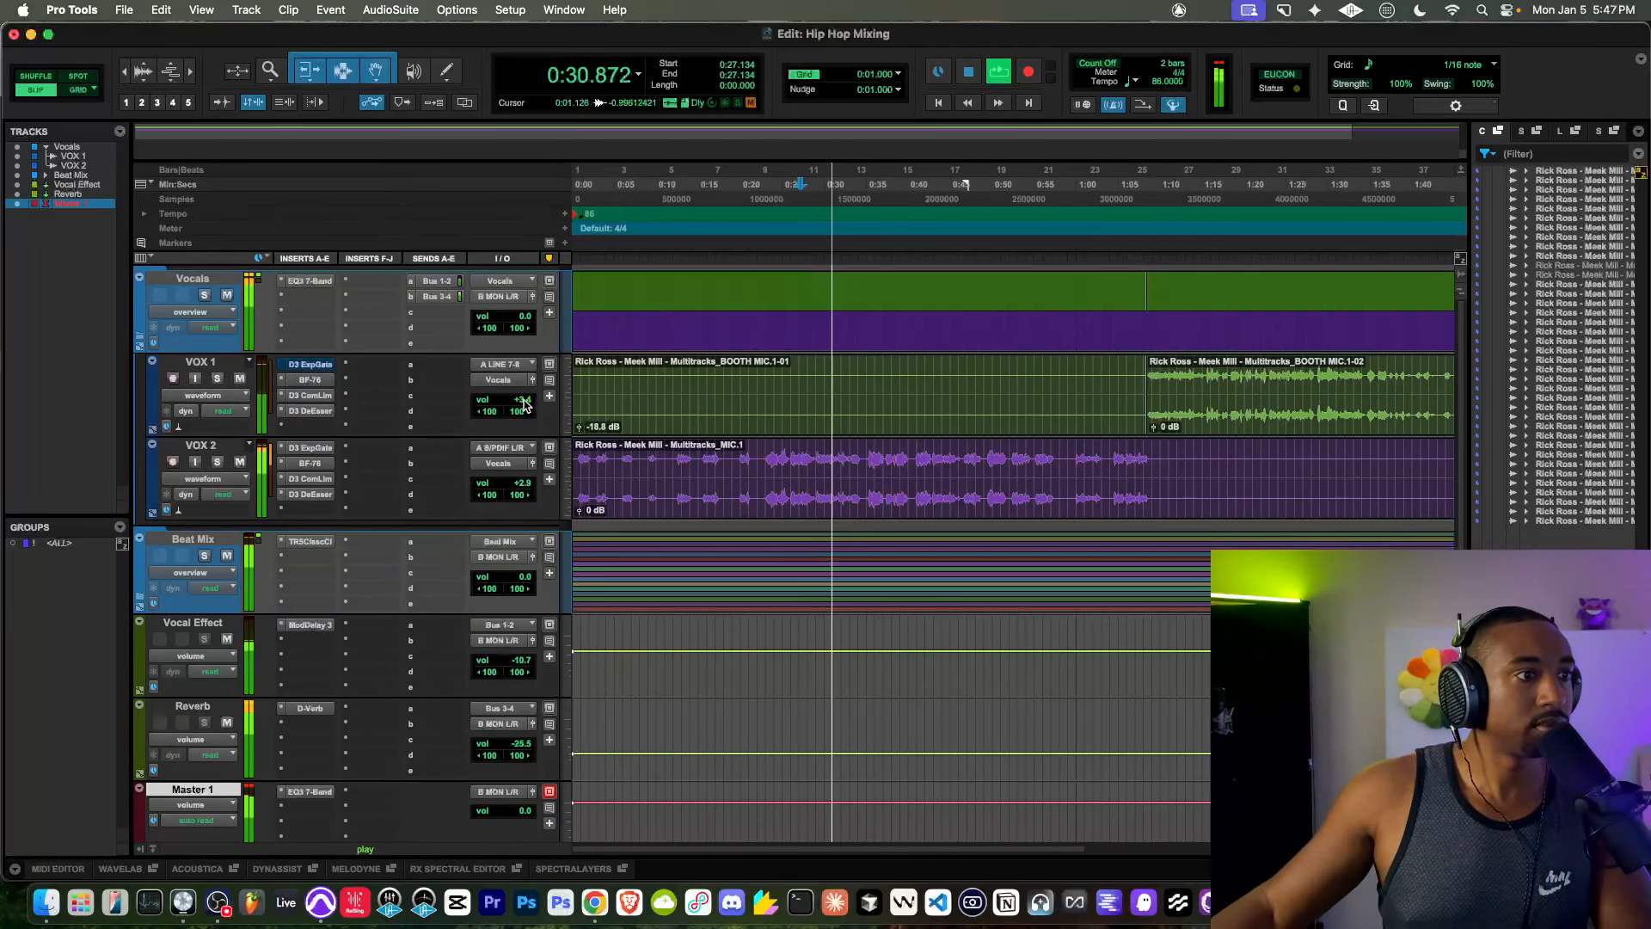
left_click_drag(528, 406, 527, 407)
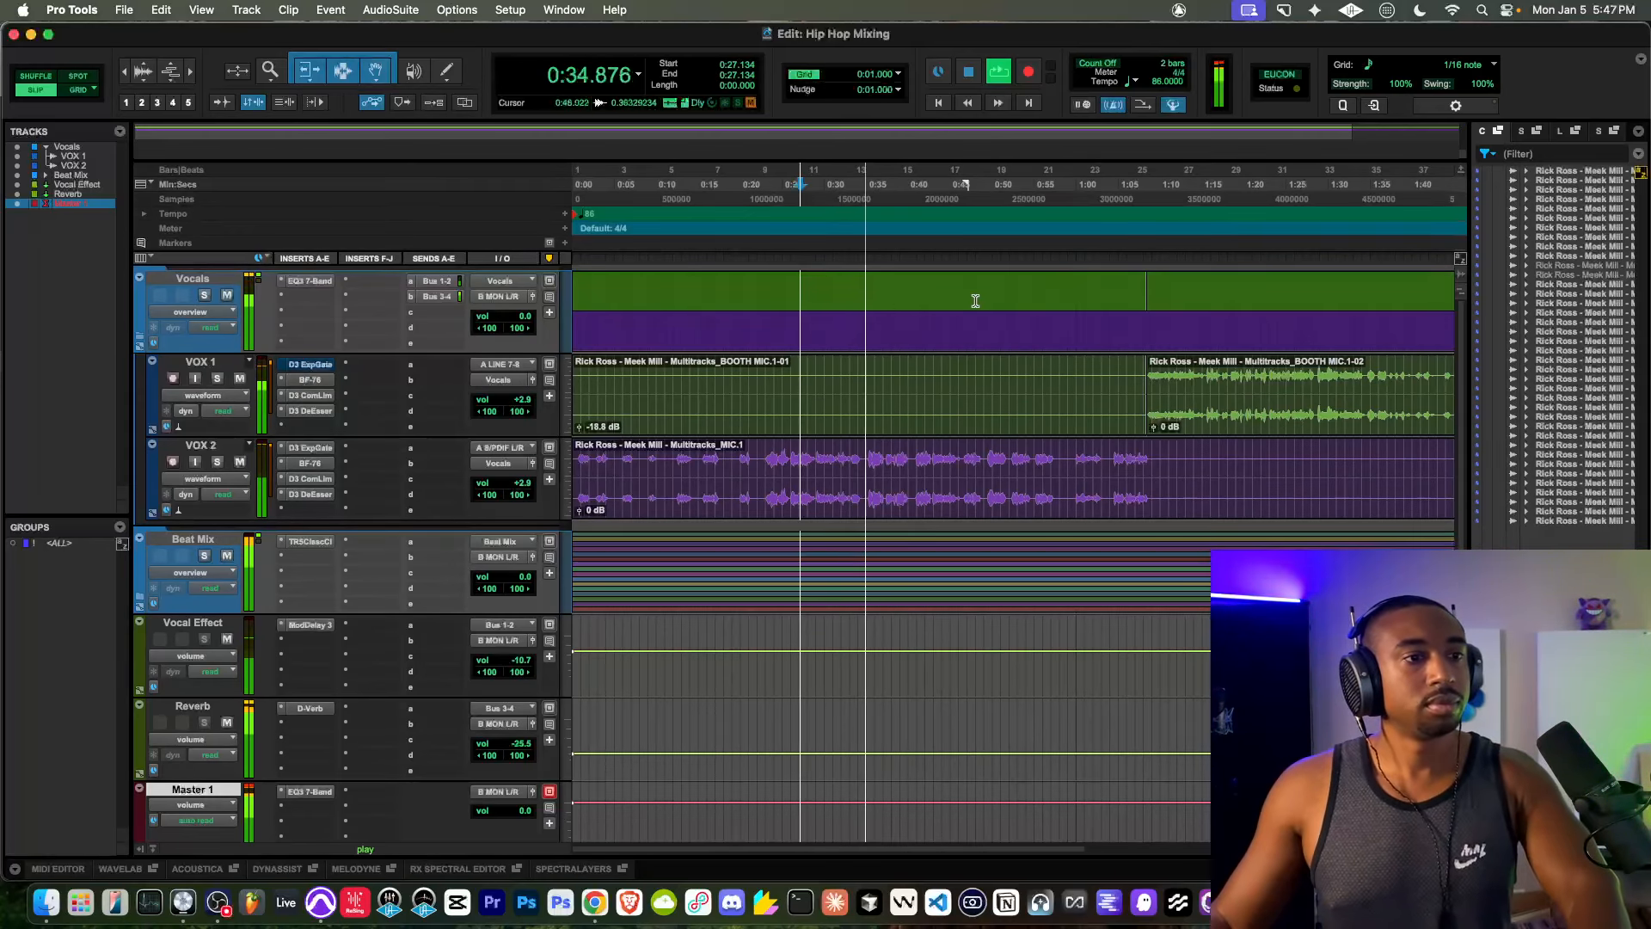
Step: Lower the Vocals track's send to Bus 1-2 to -7.3 dB during playback, closing the send window and stopping playback
scroll(943, 301, "down", 5)
scroll(927, 302, "down", 1)
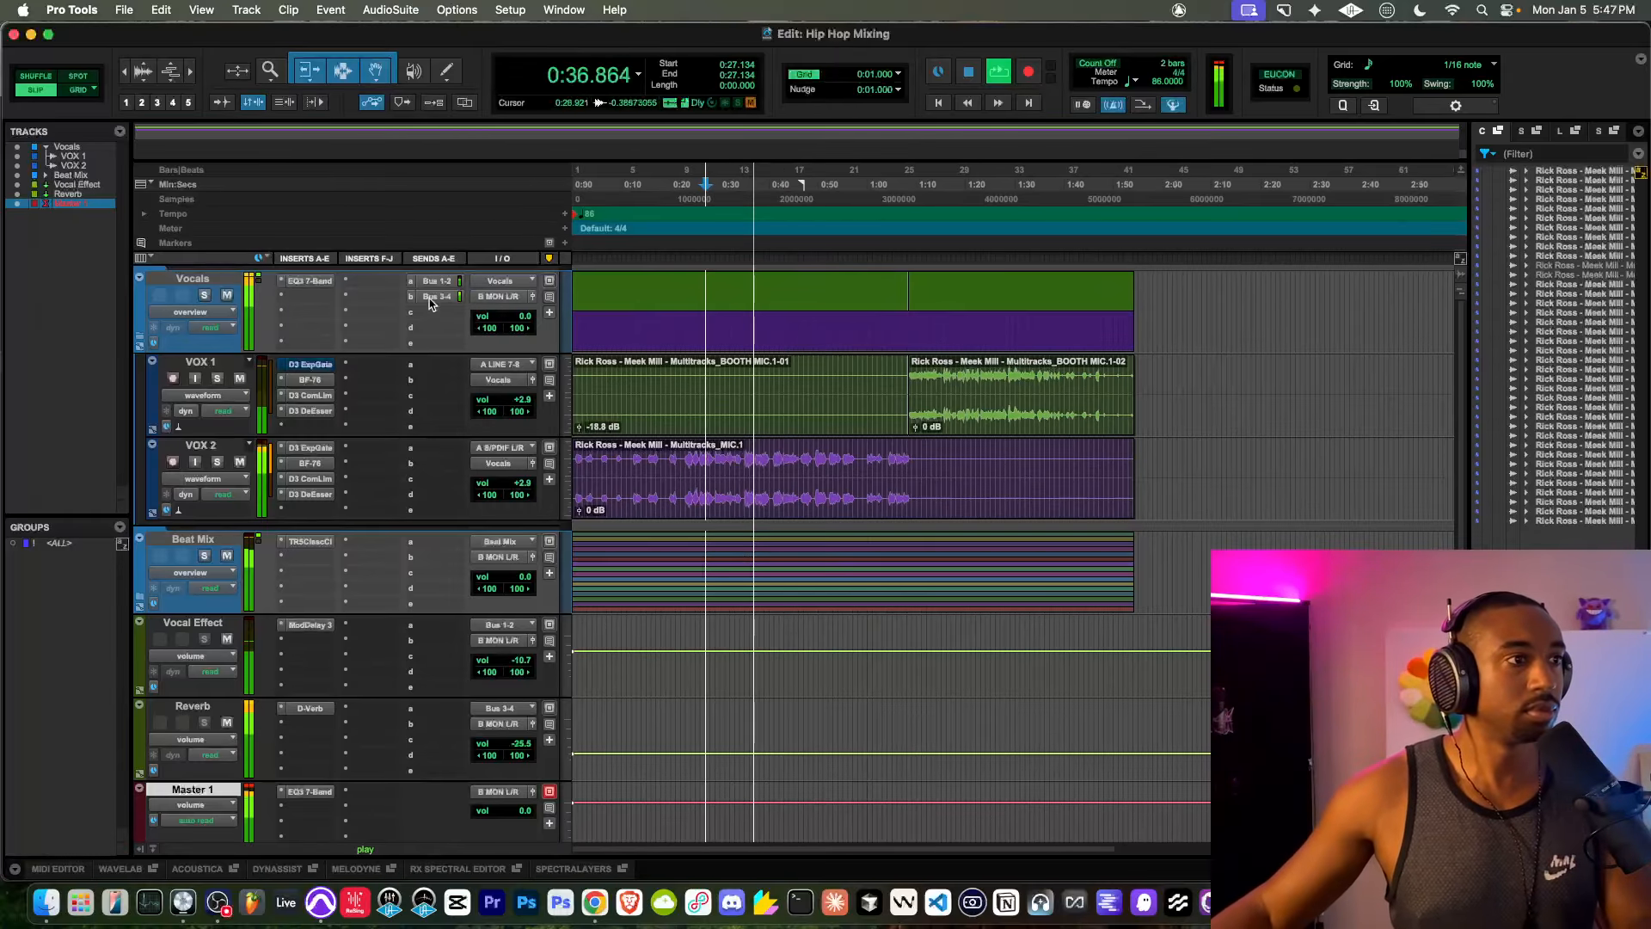
left_click(449, 281)
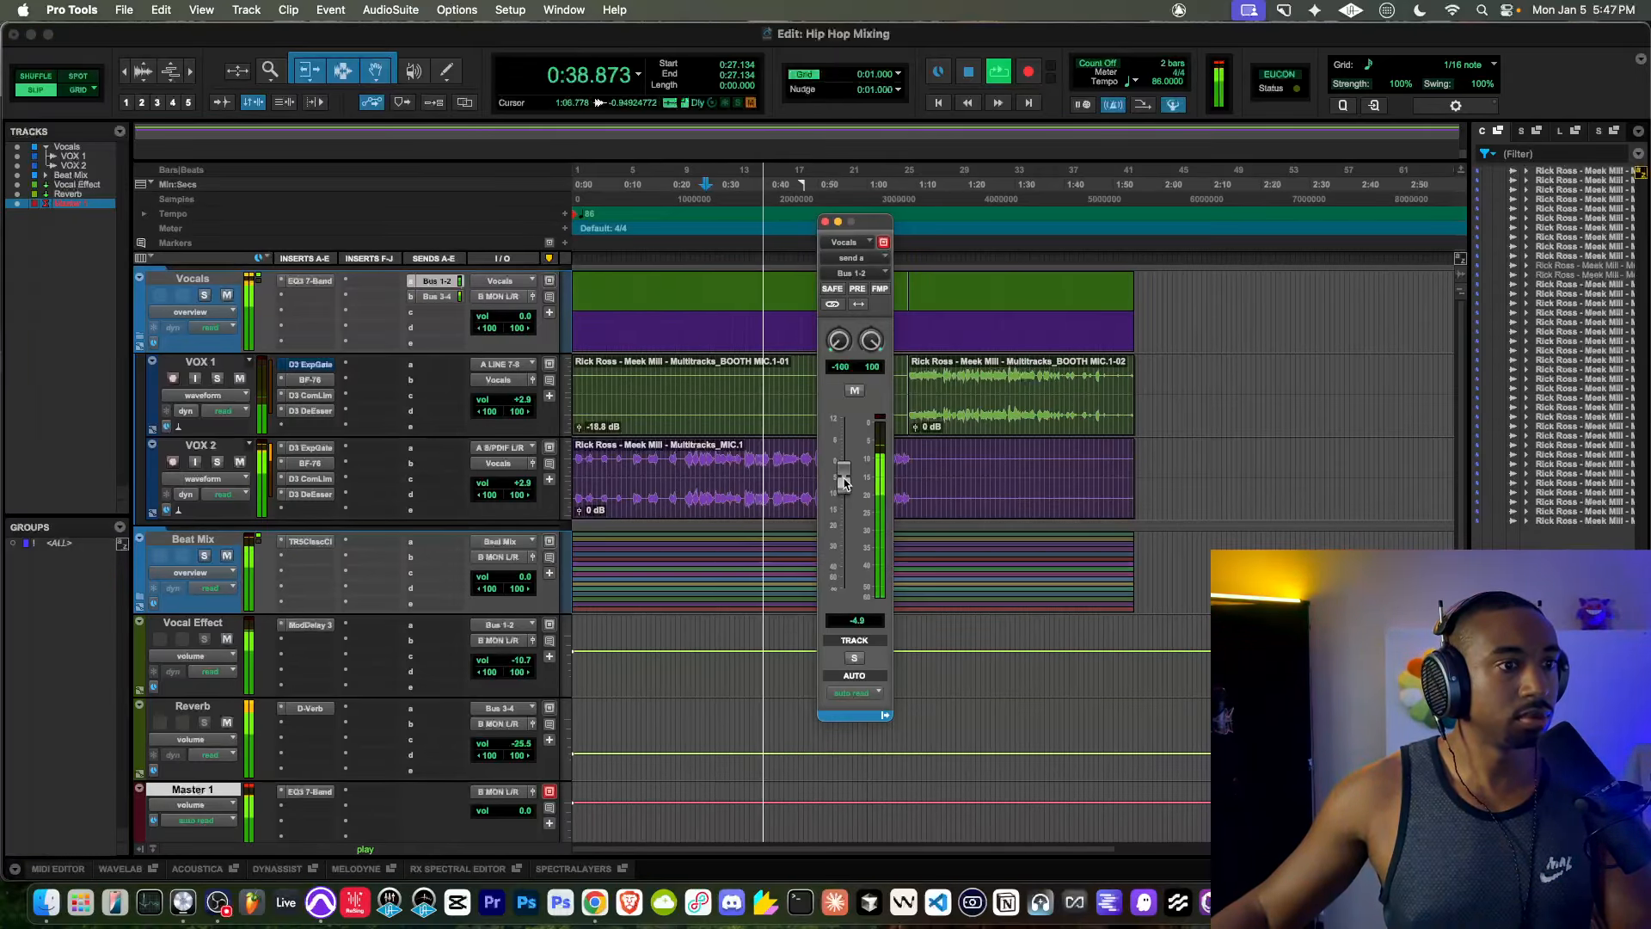
left_click_drag(844, 483, 844, 492)
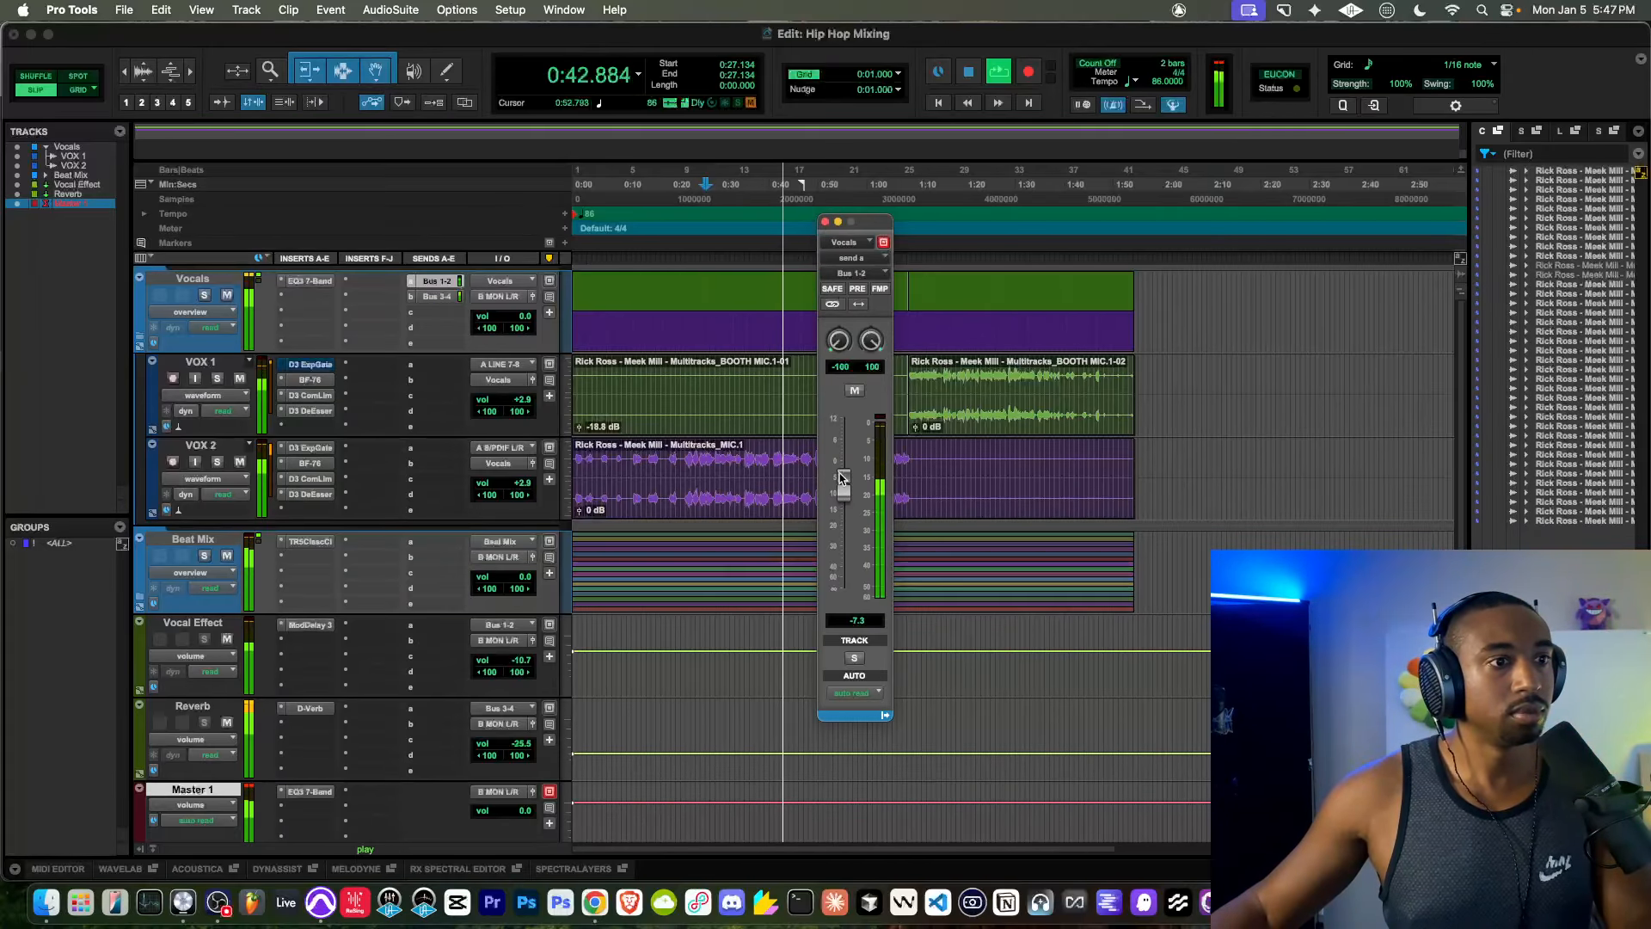
left_click(825, 222)
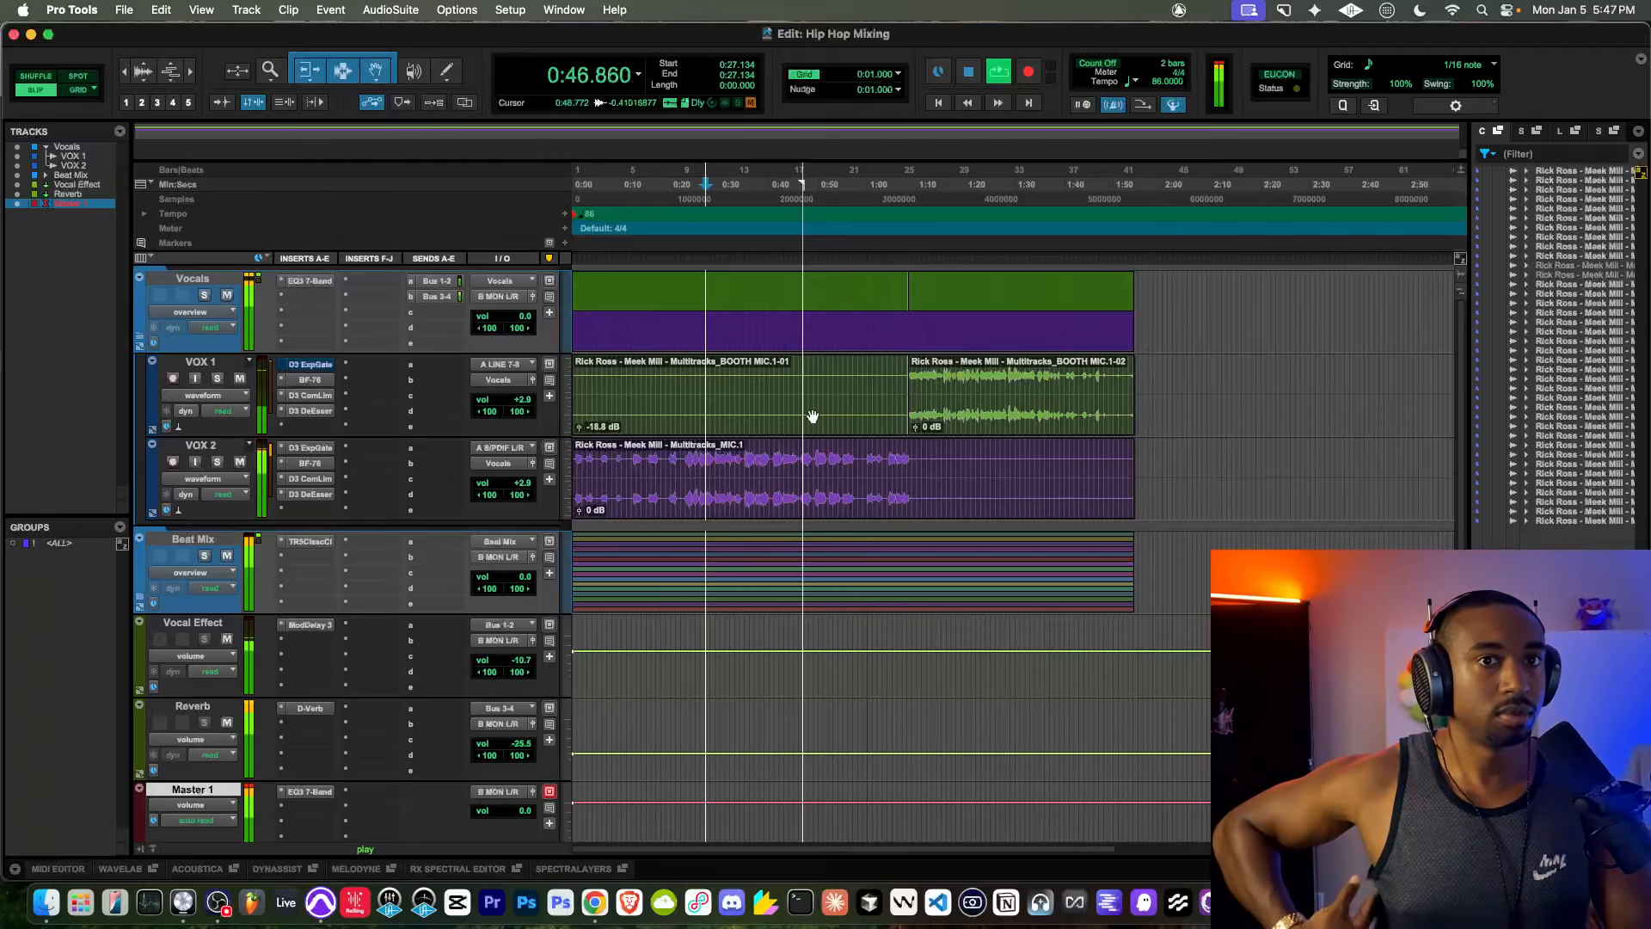
key("space")
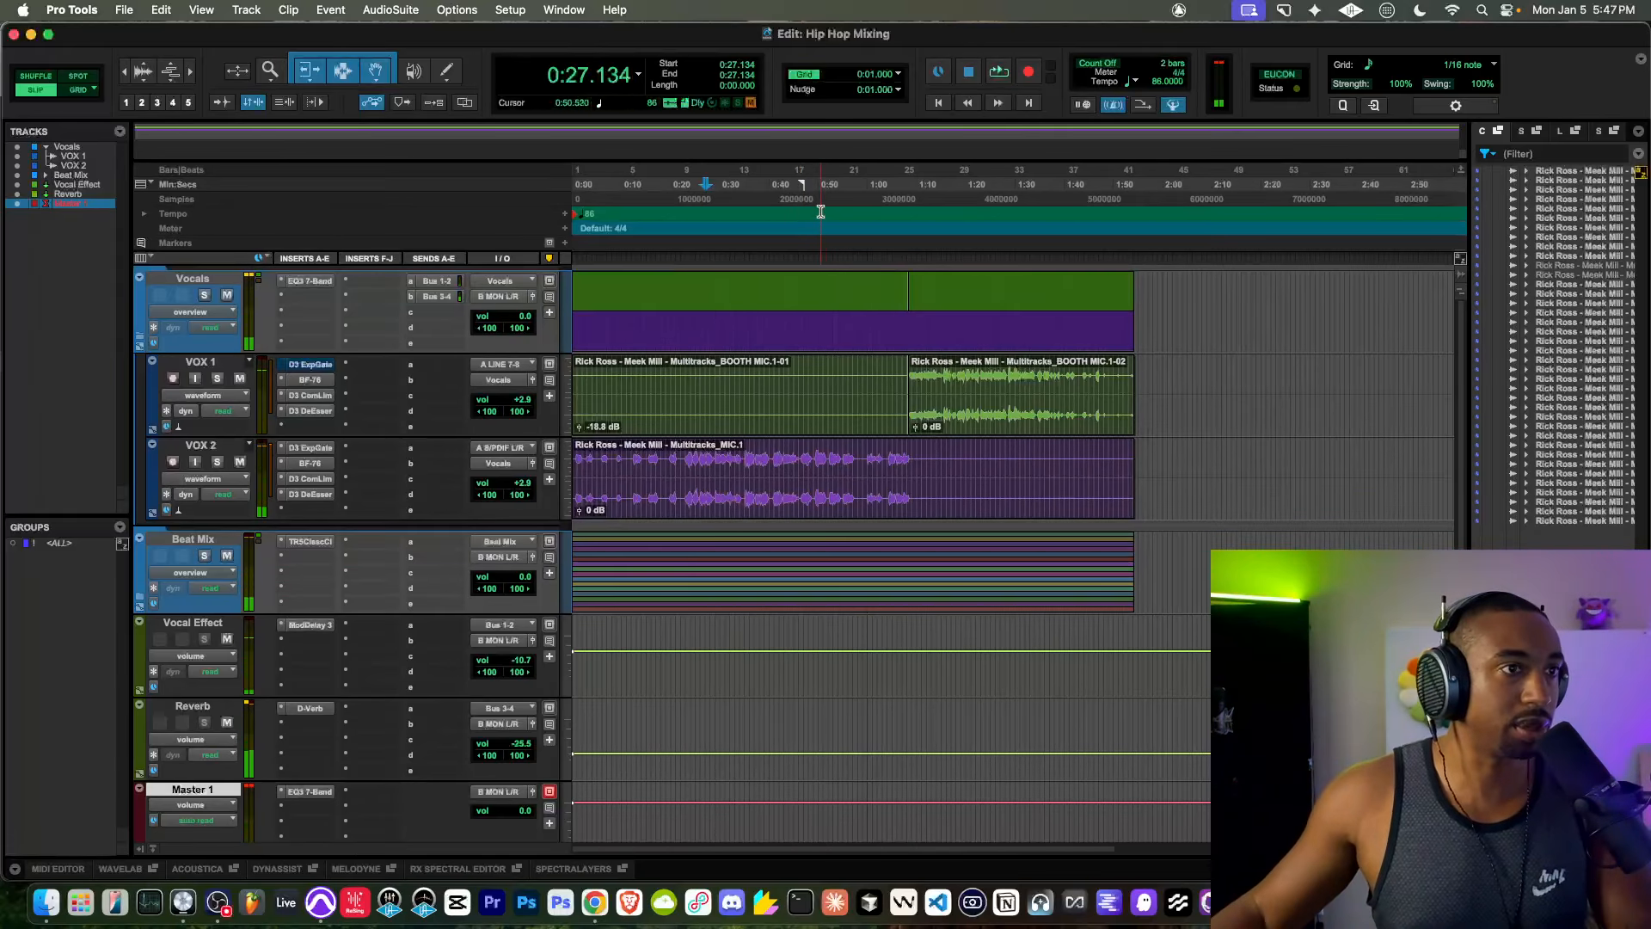
Step: Play the mix from about 0:50.9 and check the EQ3 7-Band settings on Master 1
left_click(823, 186)
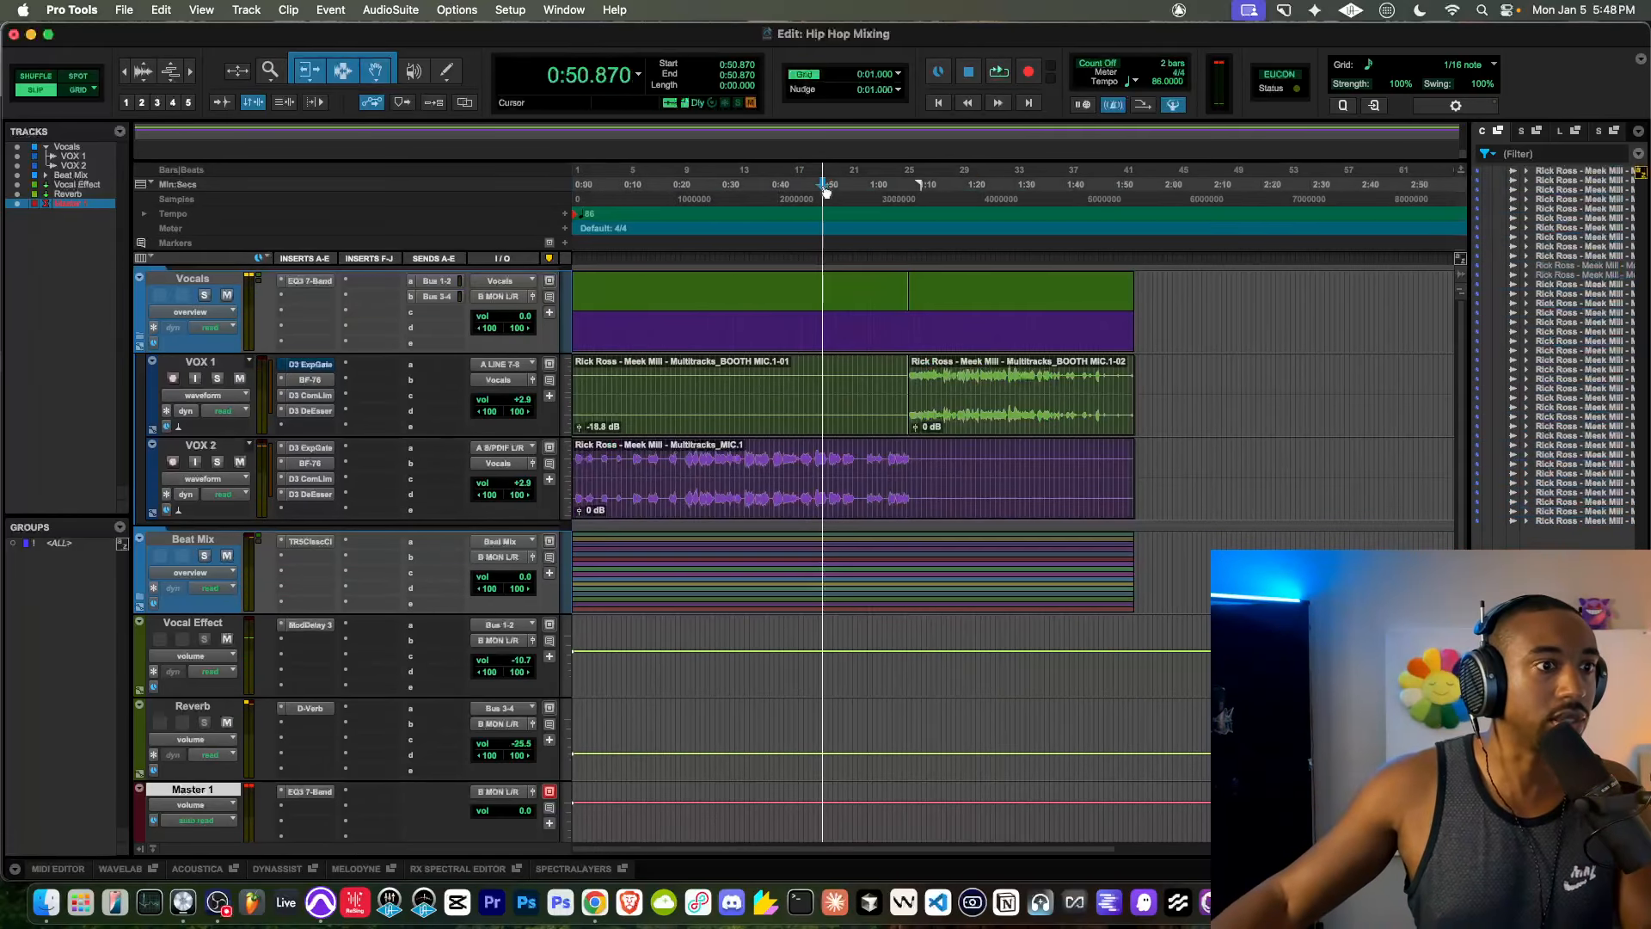
key("space")
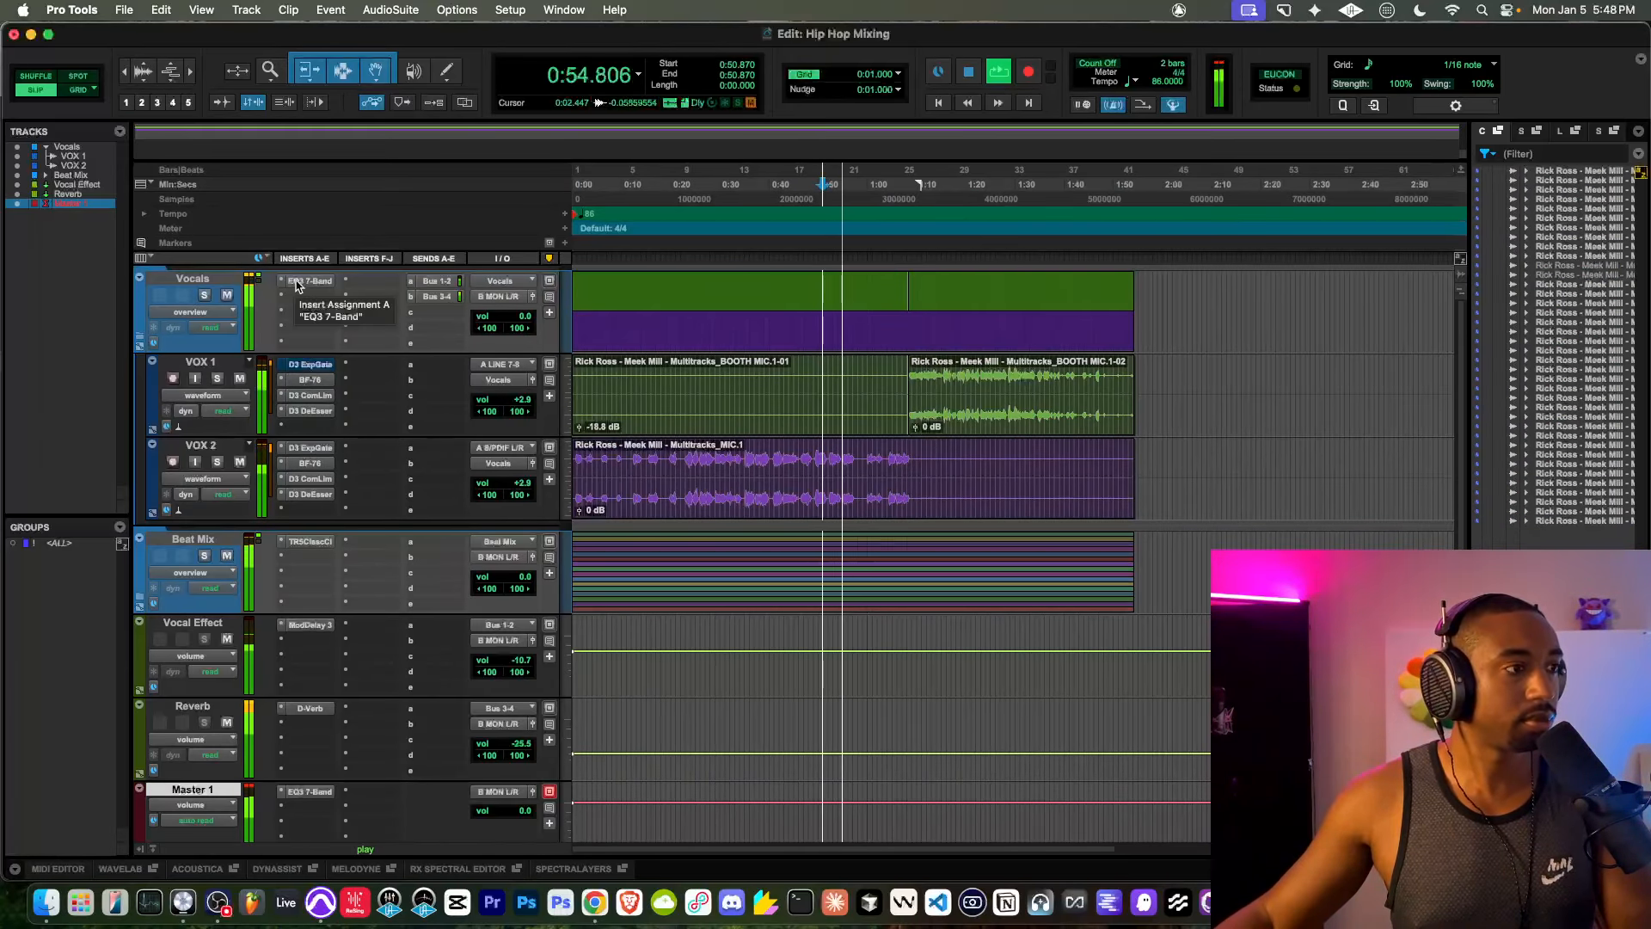
left_click(140, 596)
left_click(142, 599)
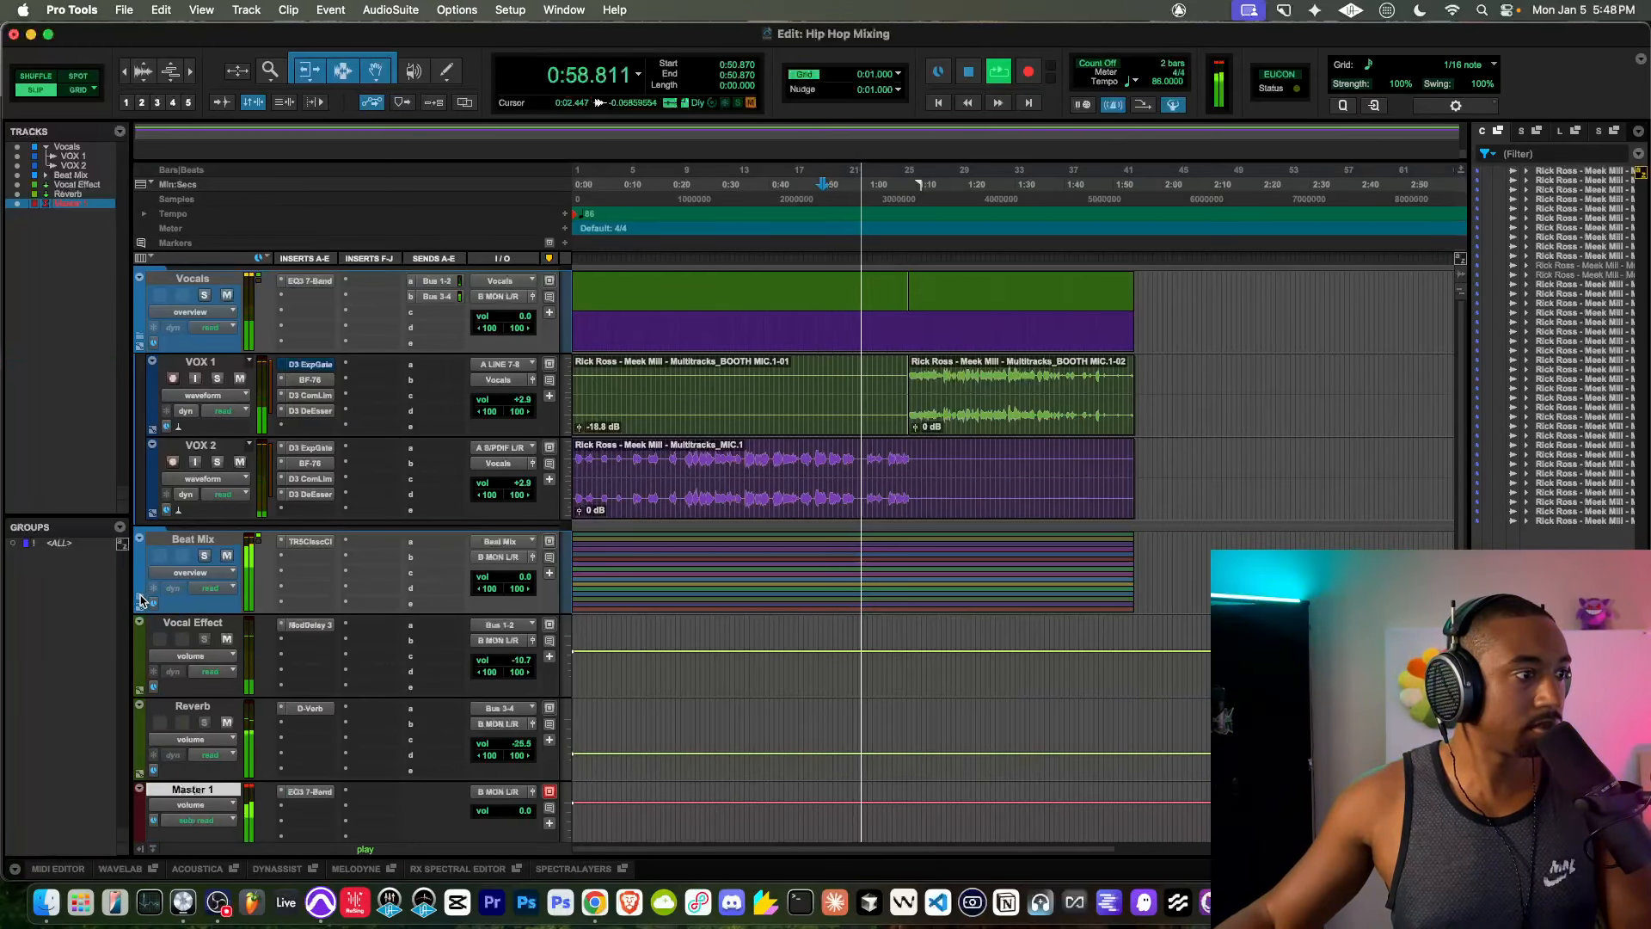
scroll(358, 608, "down", 3)
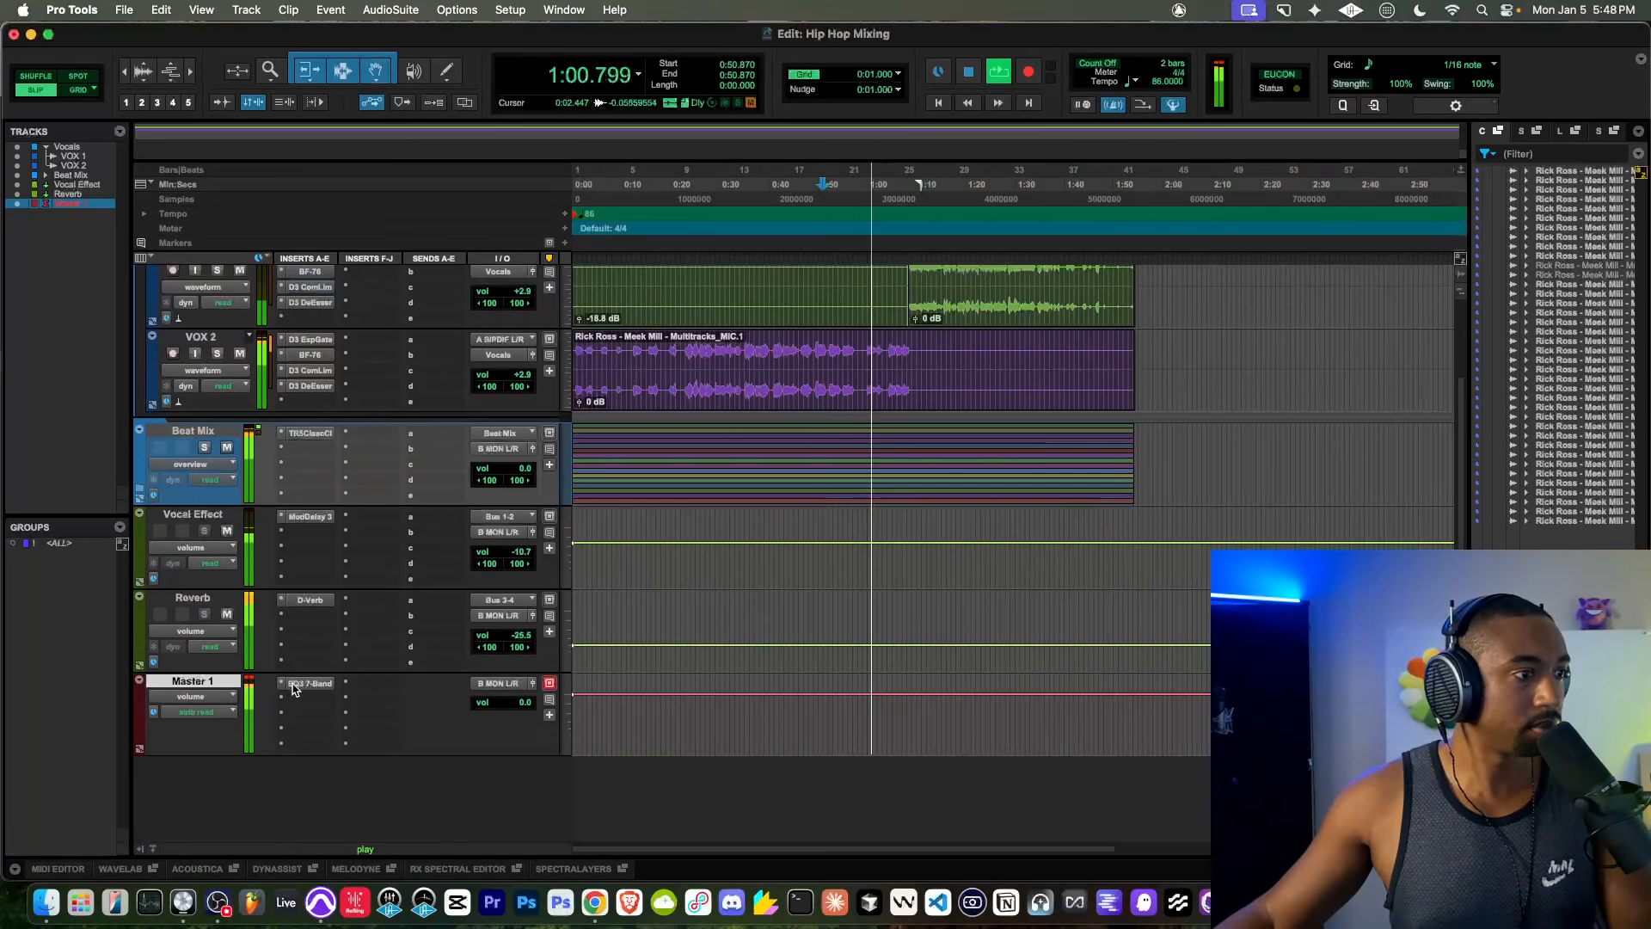
left_click(293, 685)
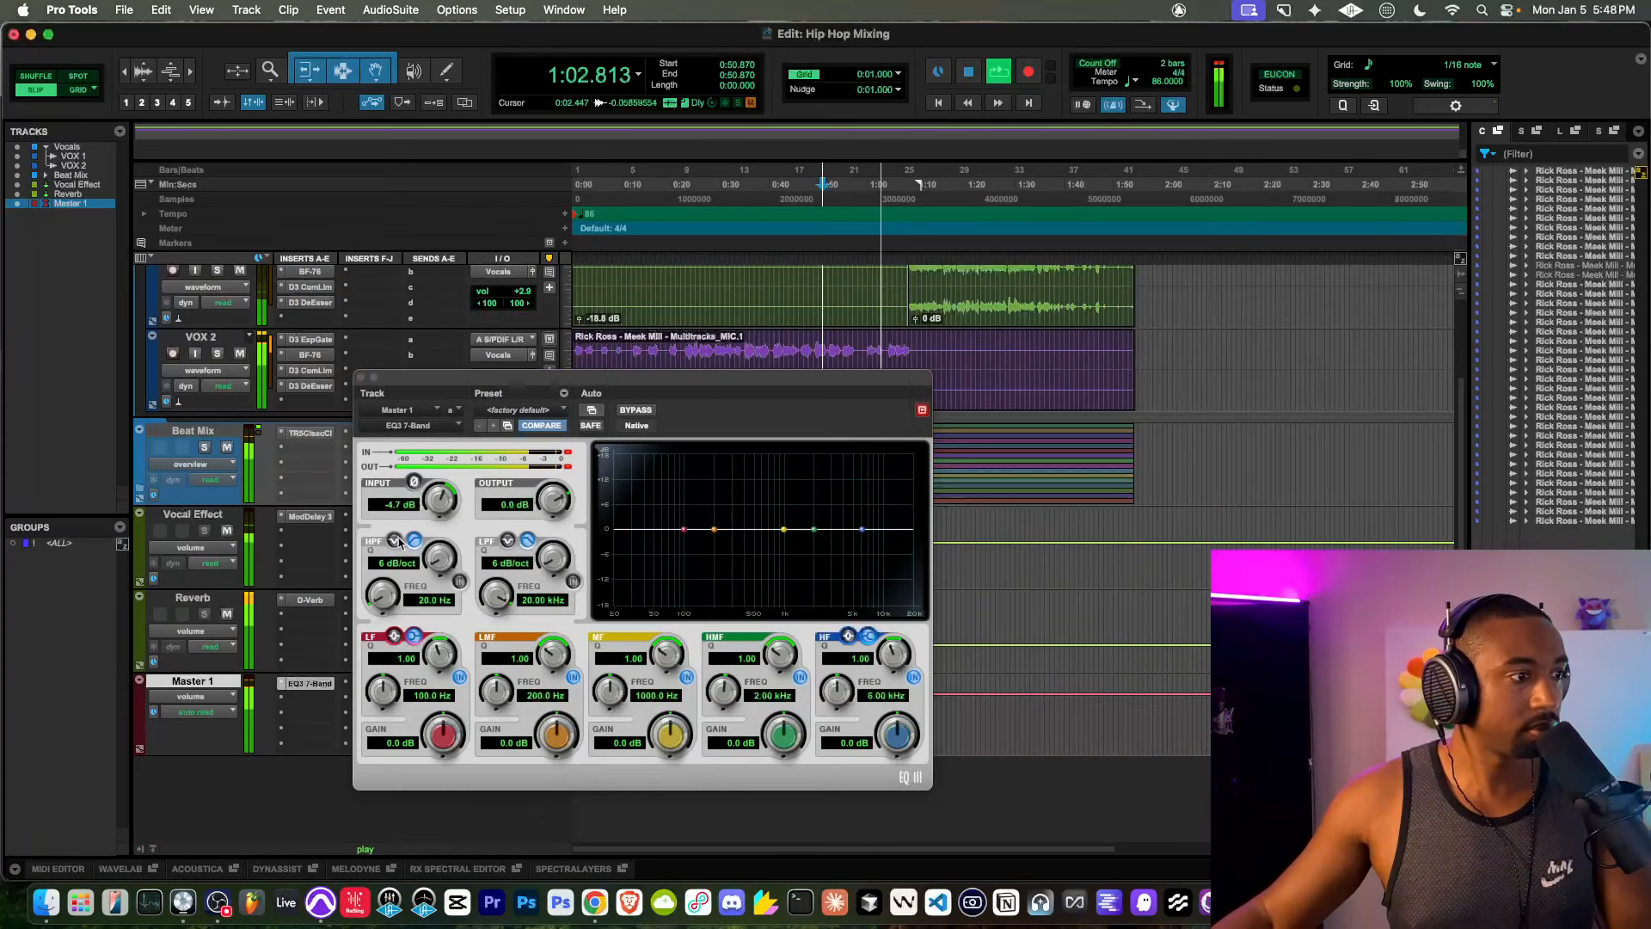
key("space")
left_click(361, 377)
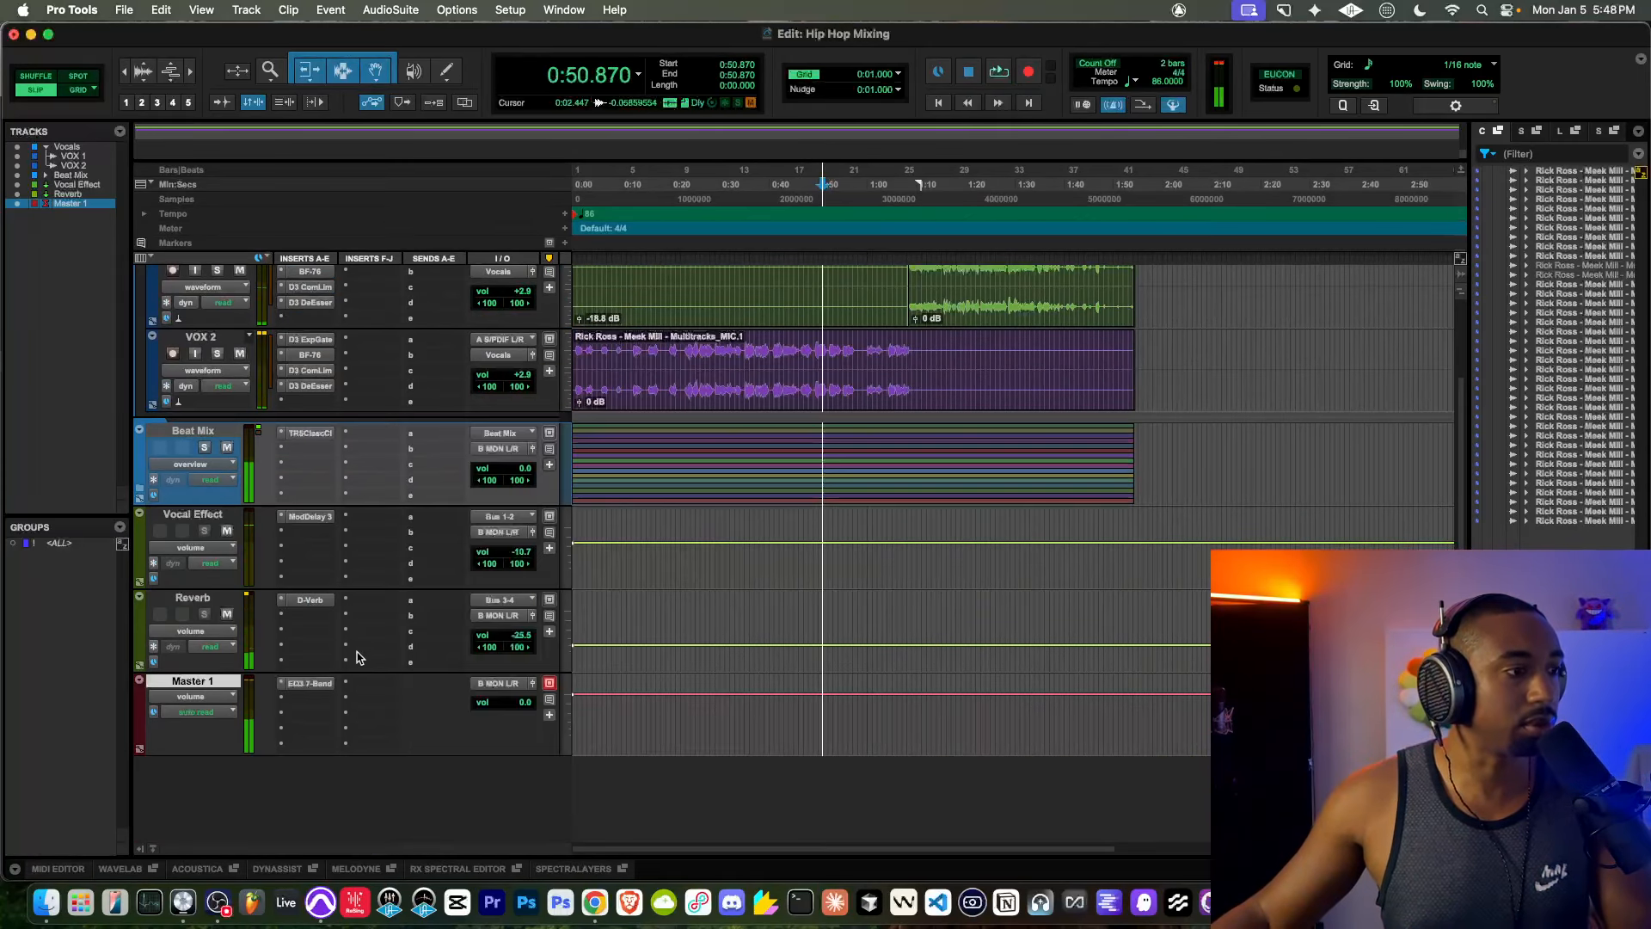
Step: Insert a stereo TR5 Classic Clipper after the EQ on Master 1 and check its gain reduction during playback
left_click(303, 699)
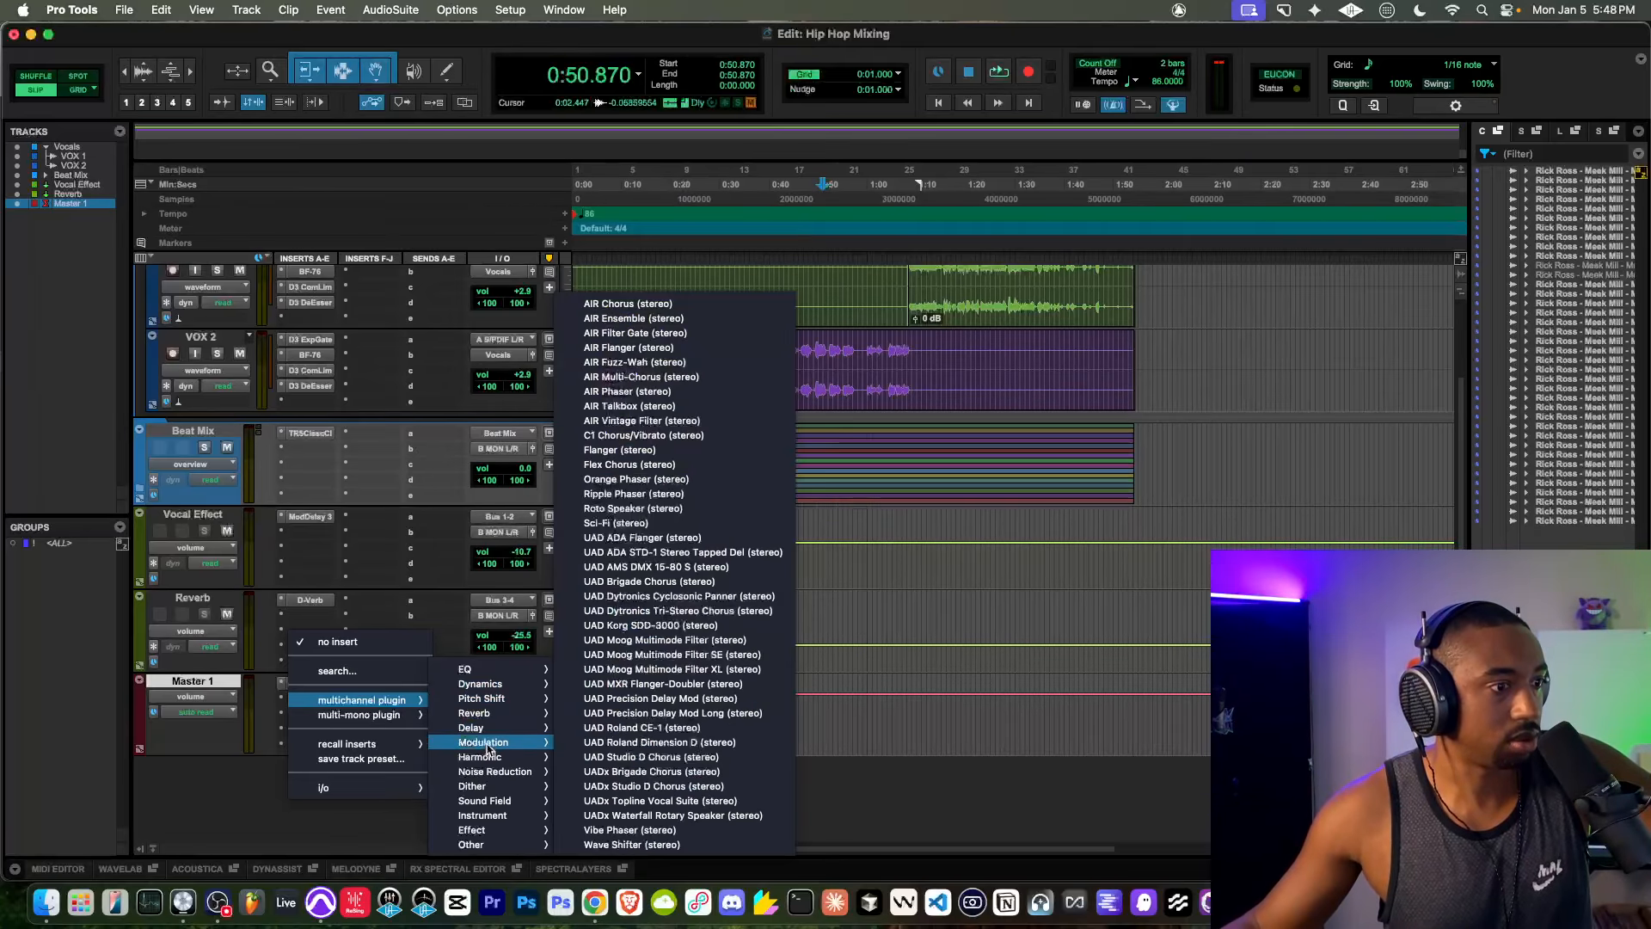
mouse_move(487, 758)
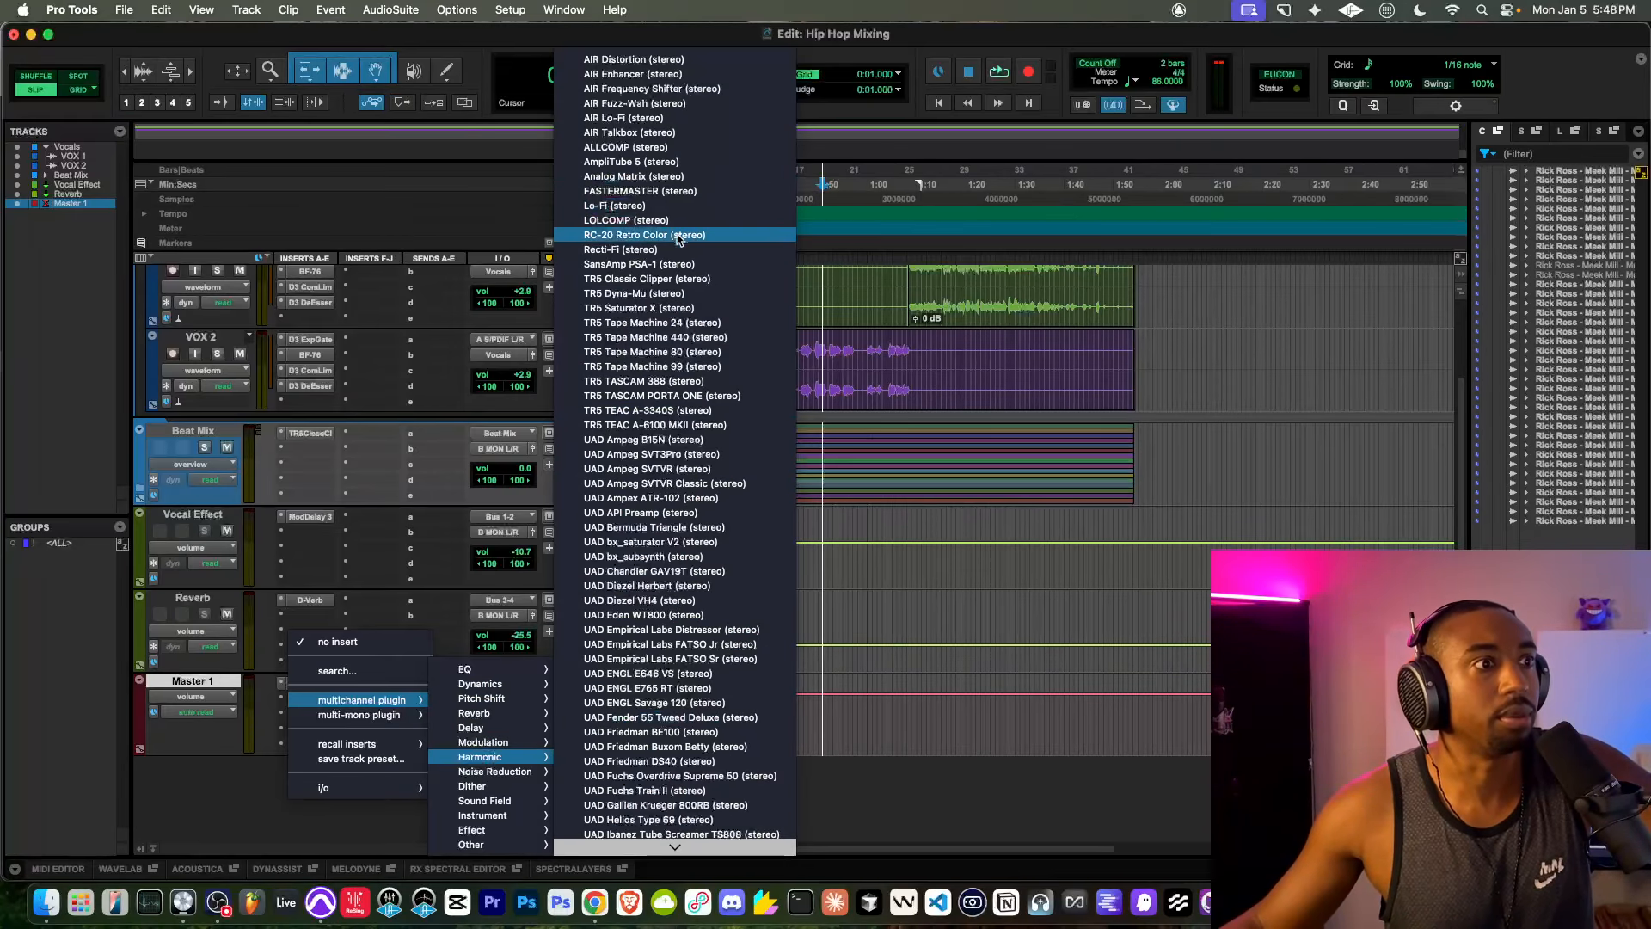
left_click(689, 285)
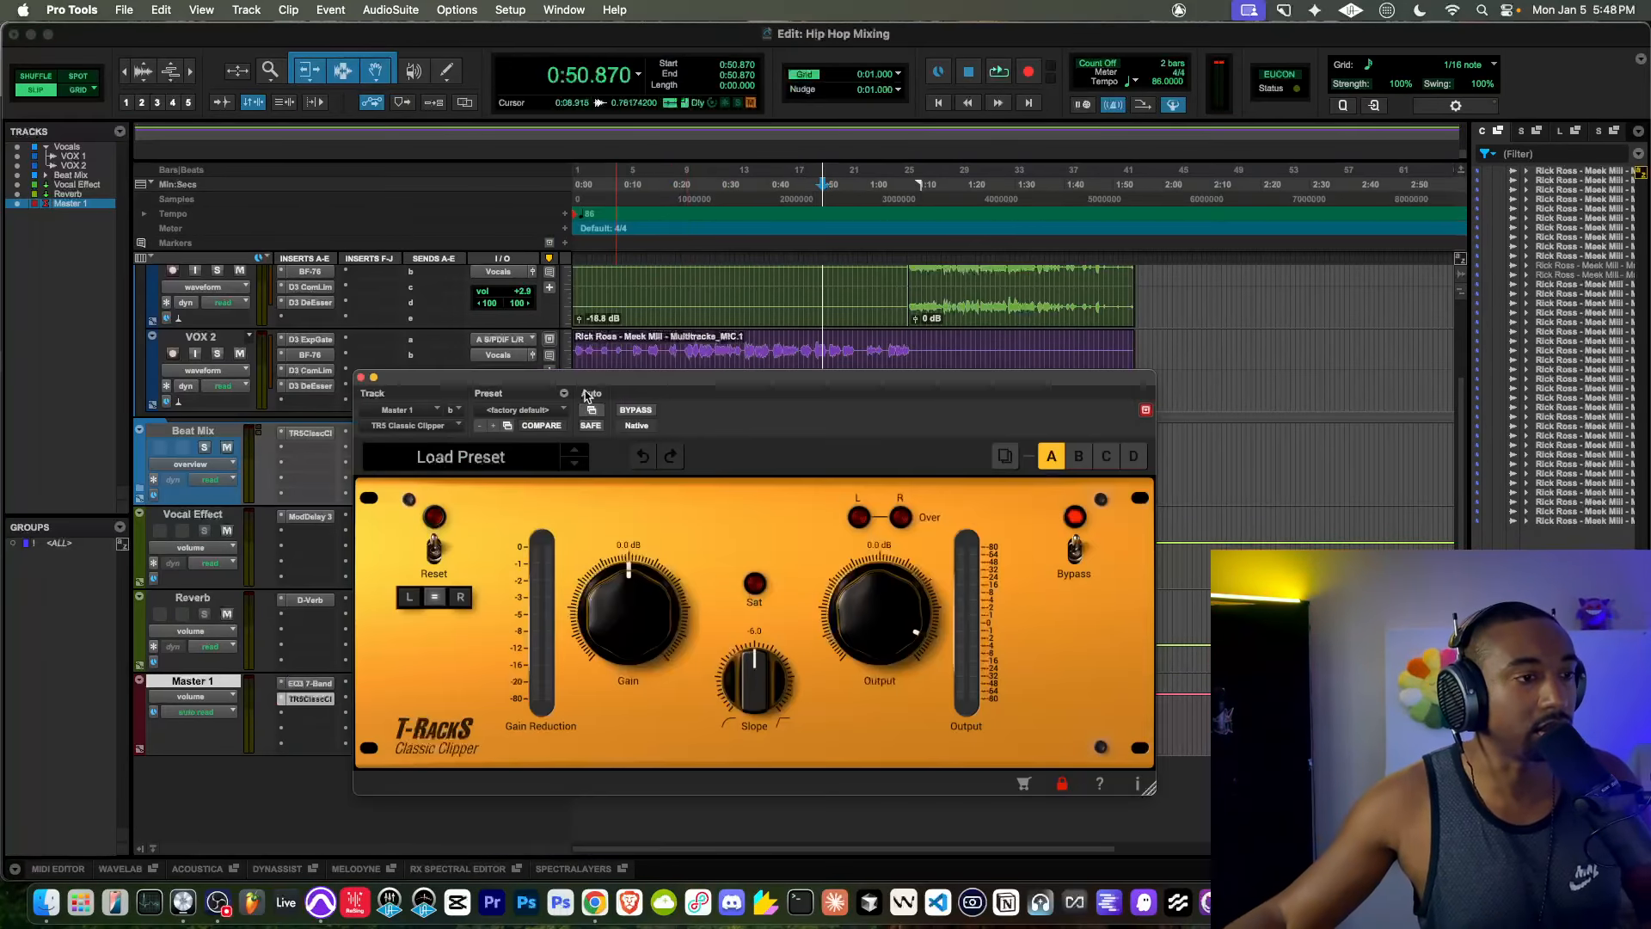
left_click_drag(579, 386, 616, 384)
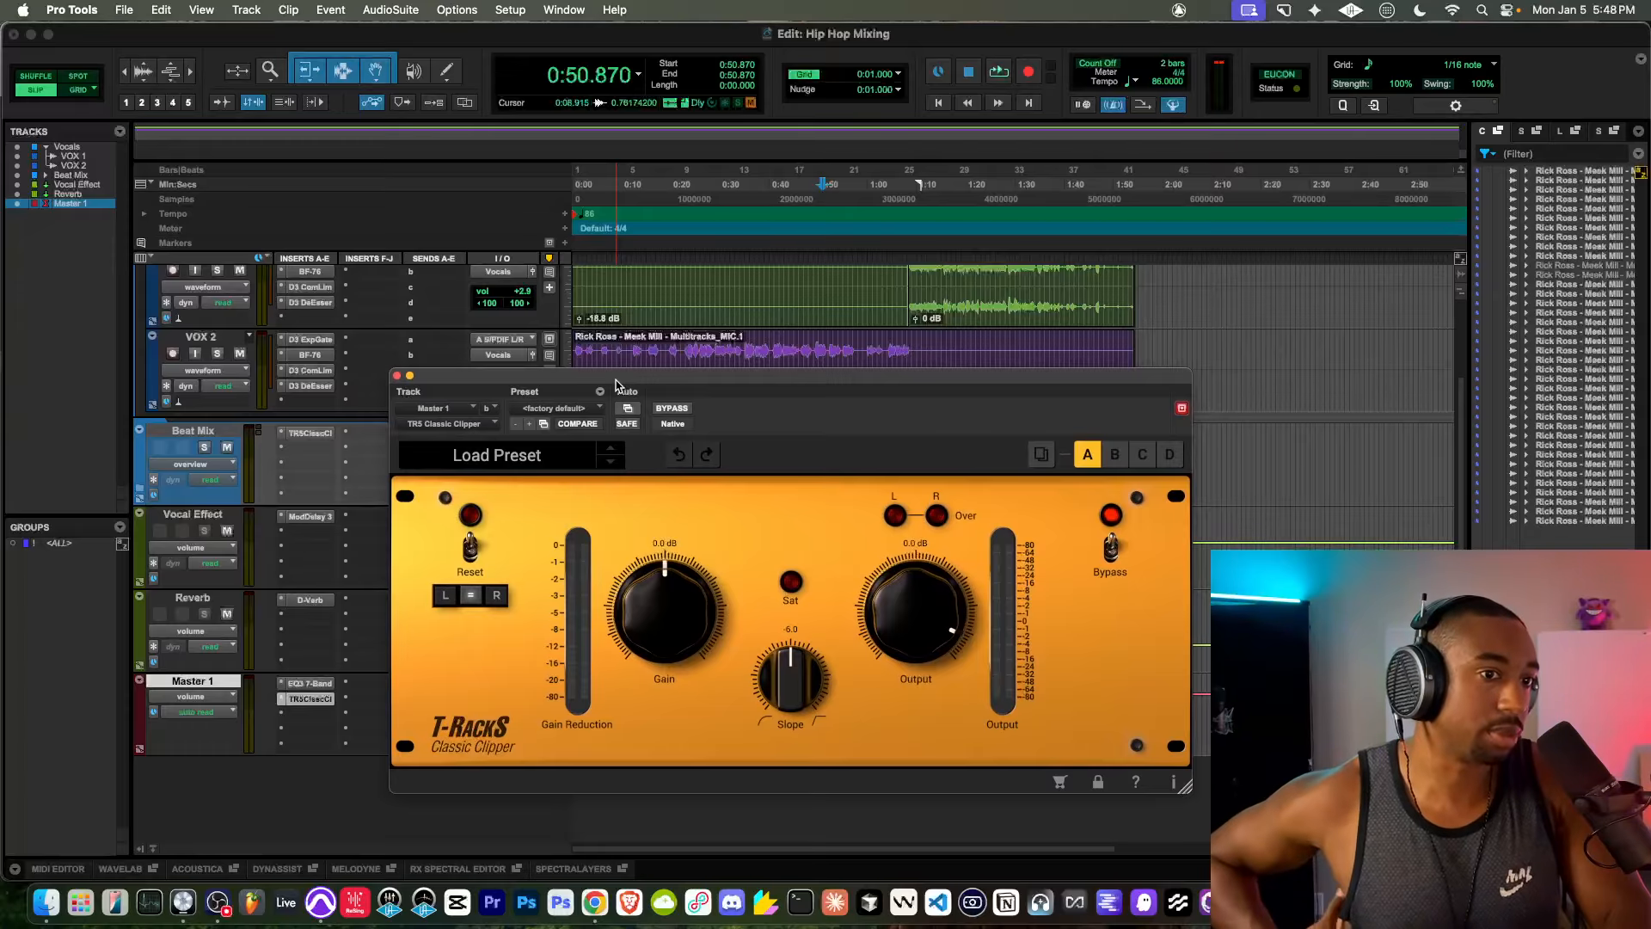
key("space")
key("space")
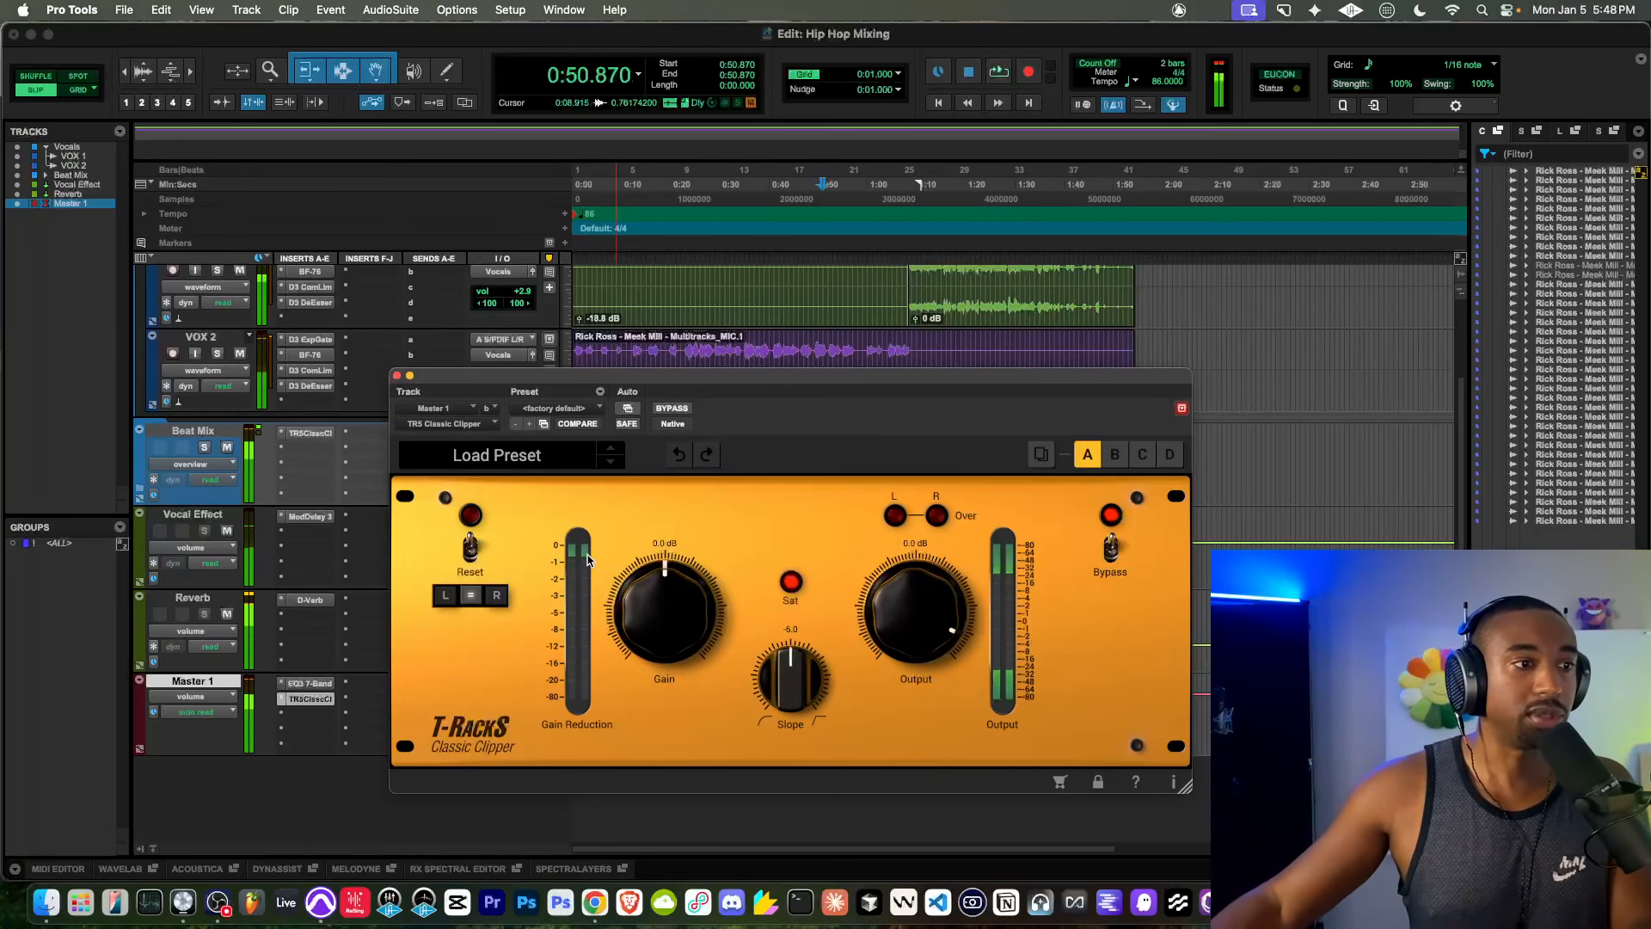
key("space")
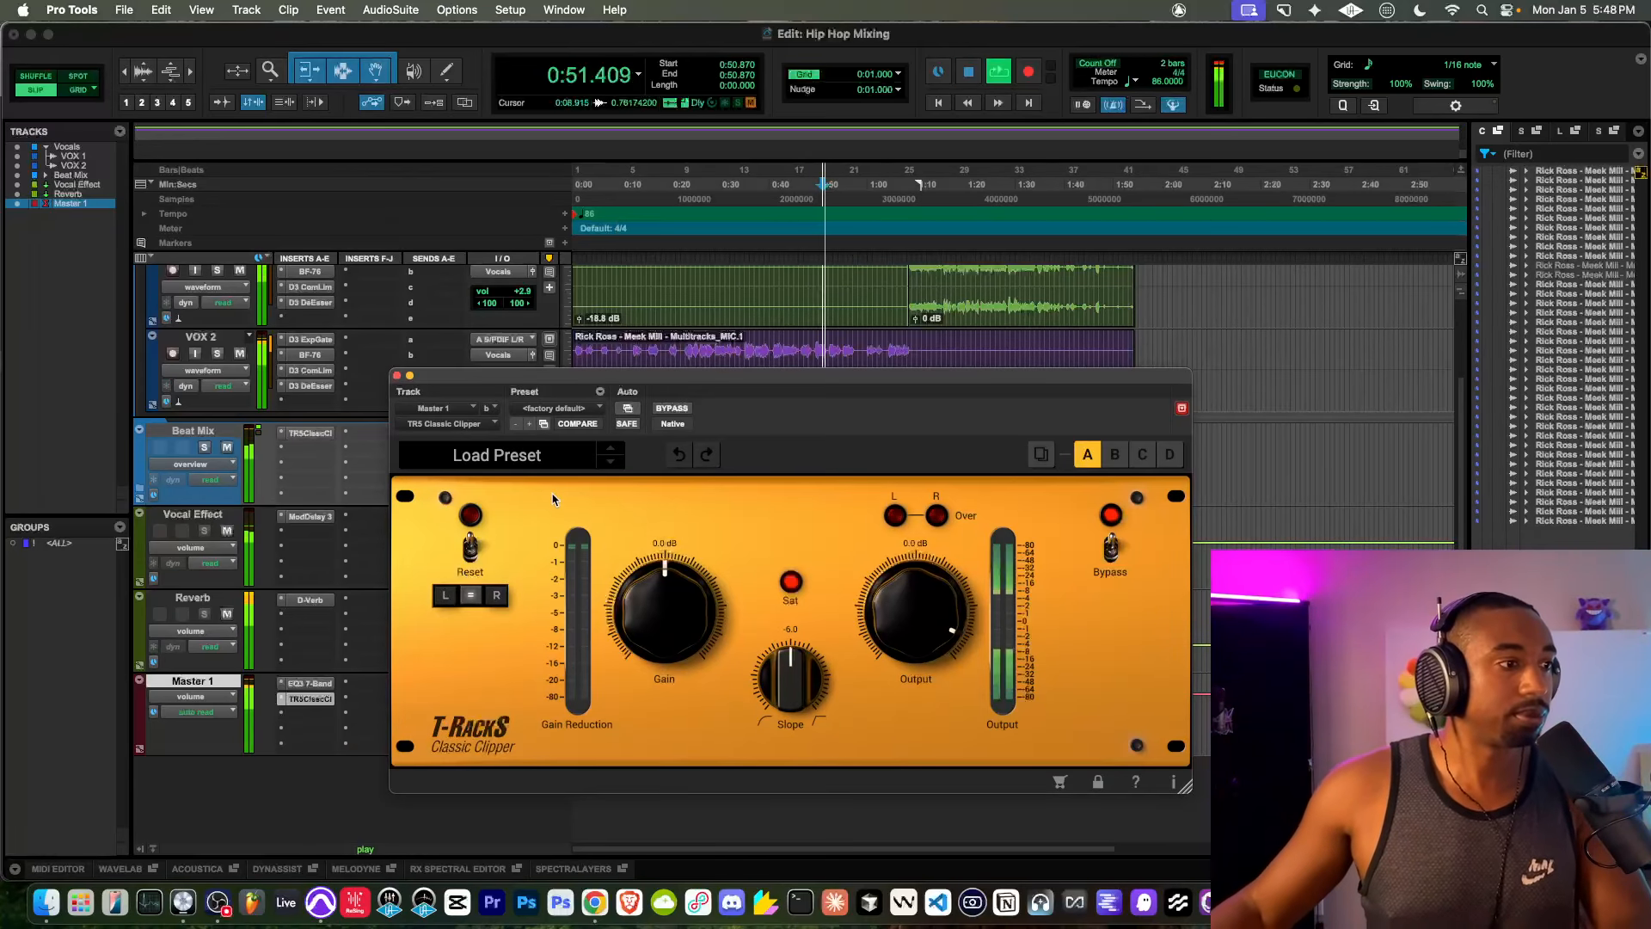
left_click(396, 375)
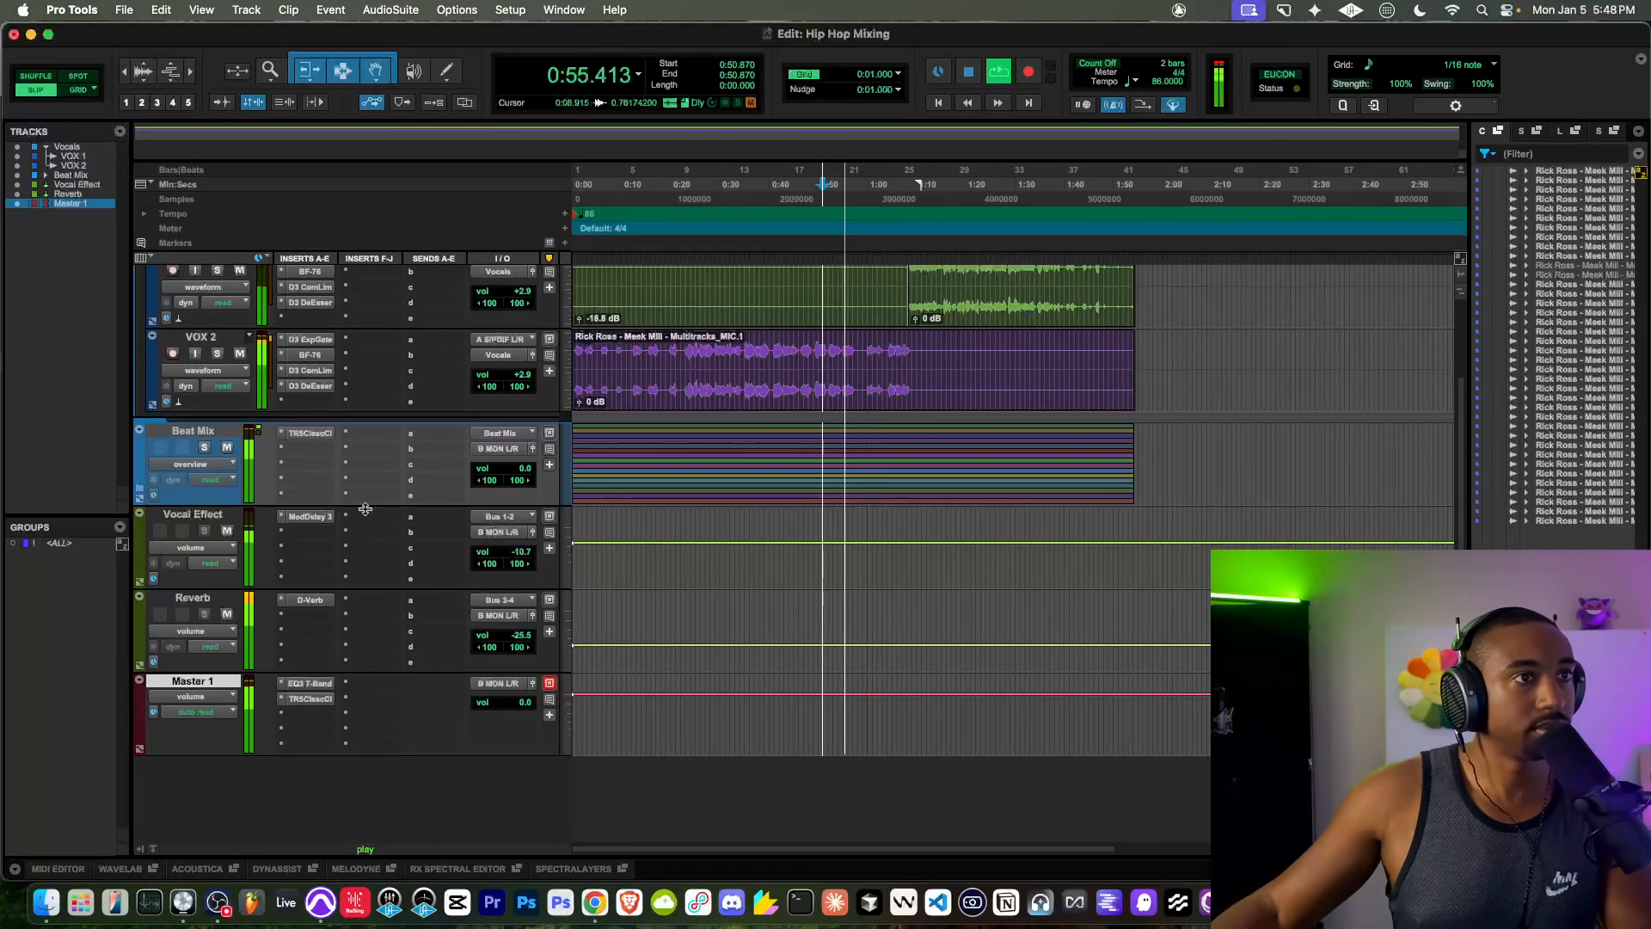
Step: Set the Beat Mix track's Classic Clipper slope to 0.0 and gain to 7.1 dB during playback
scroll(685, 479, "up", 3)
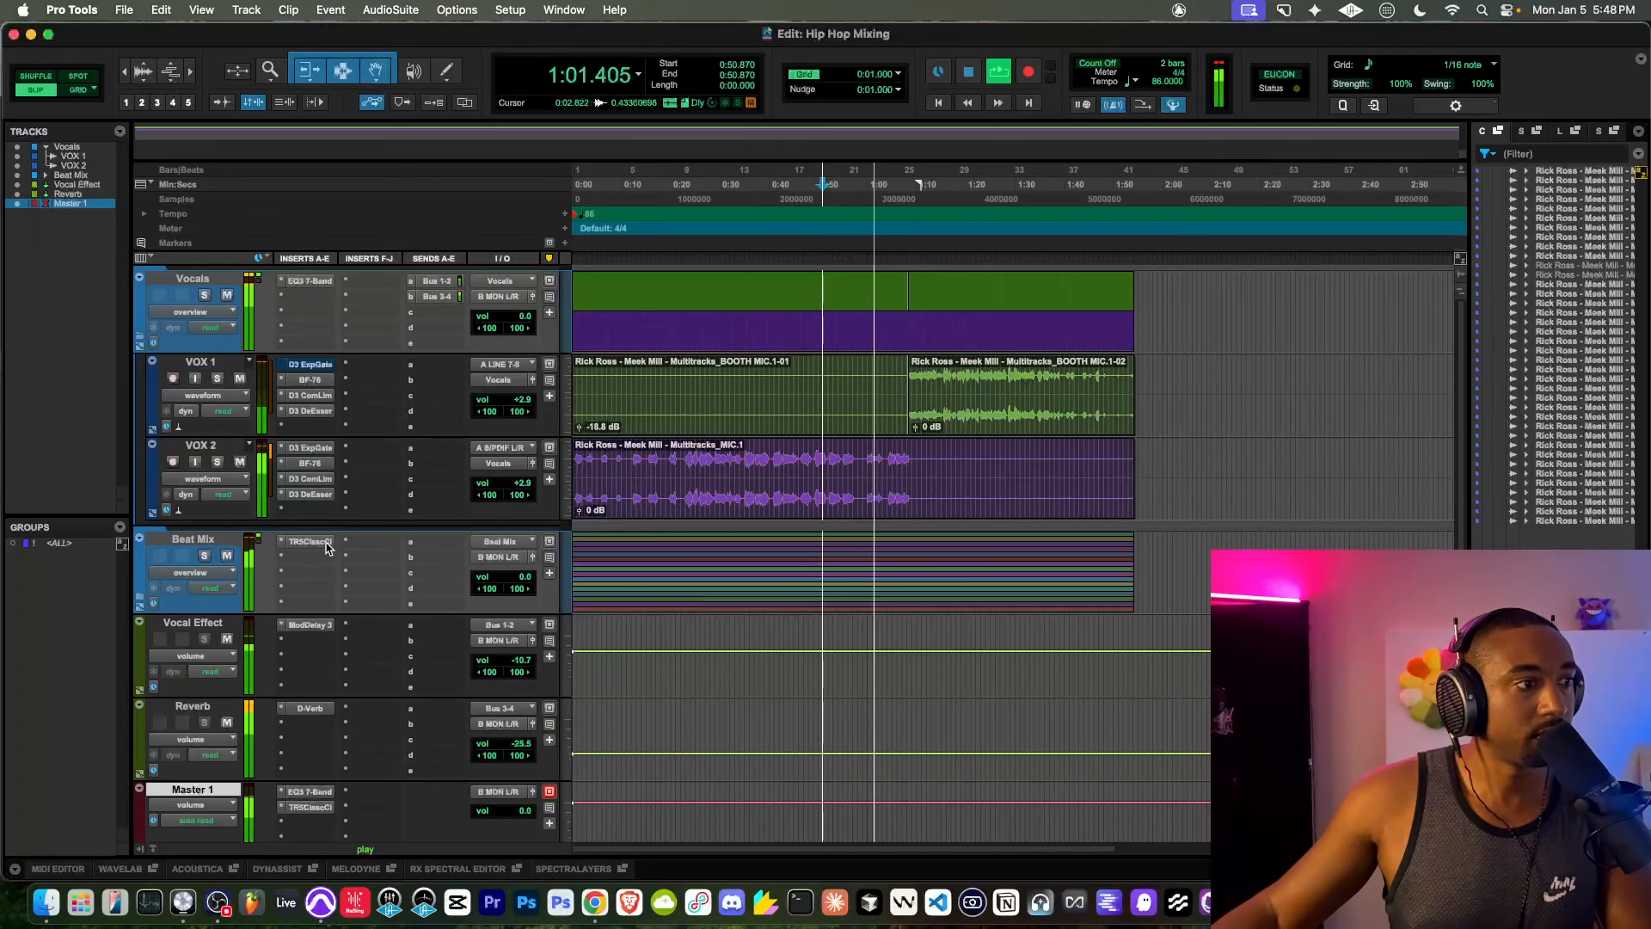
left_click(311, 541)
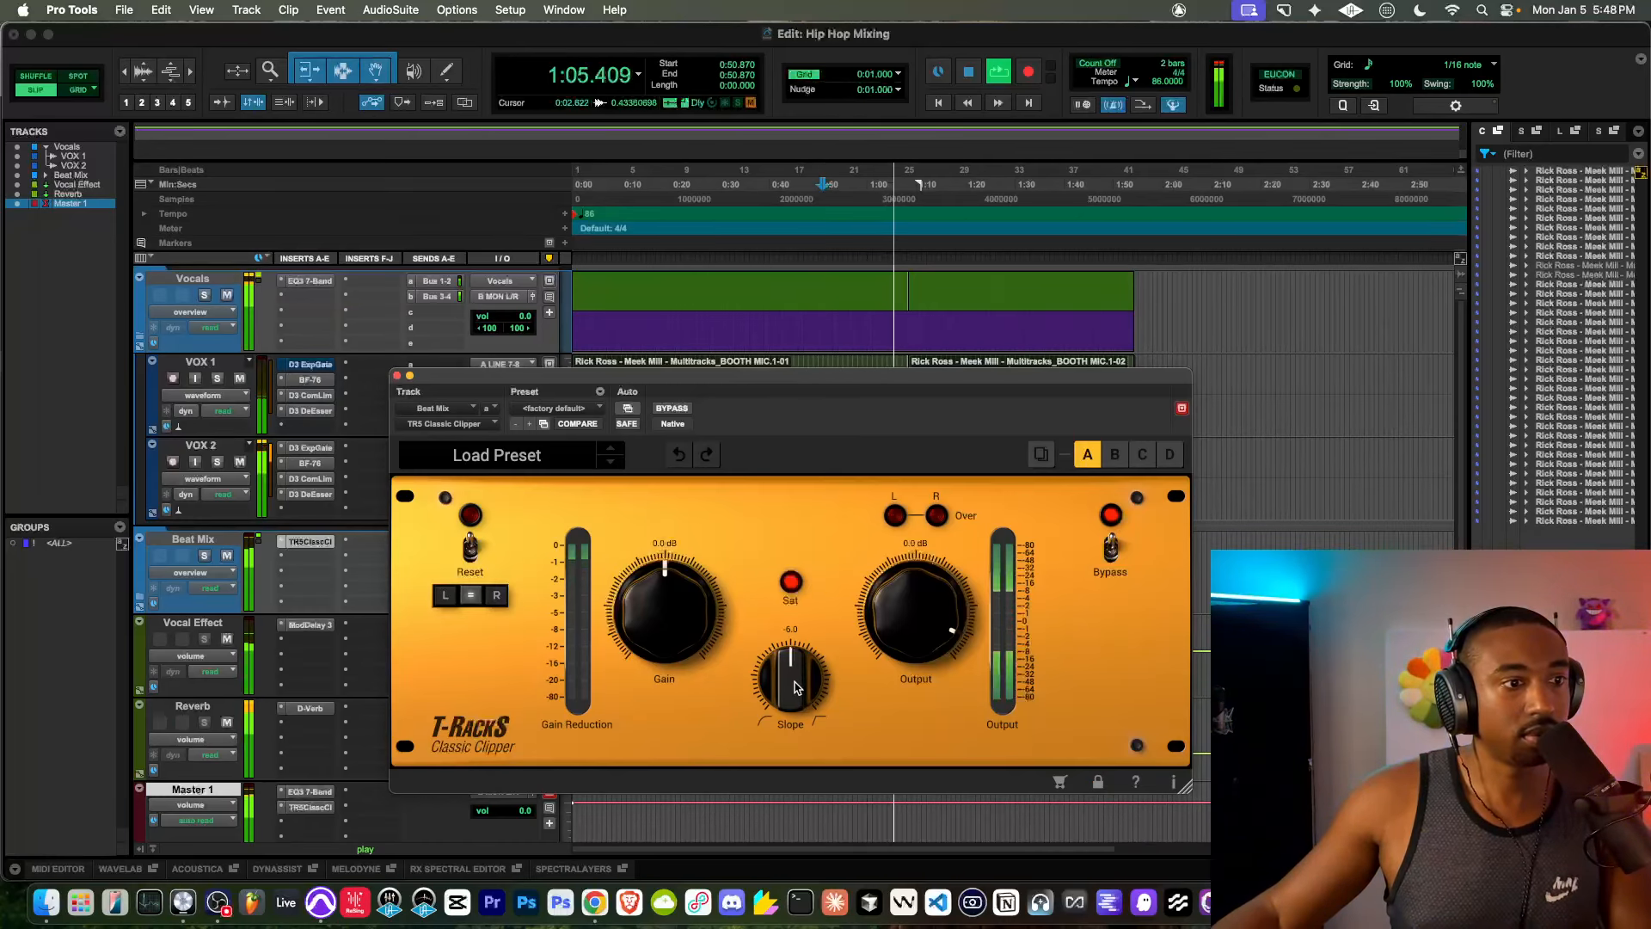
left_click_drag(795, 686, 804, 636)
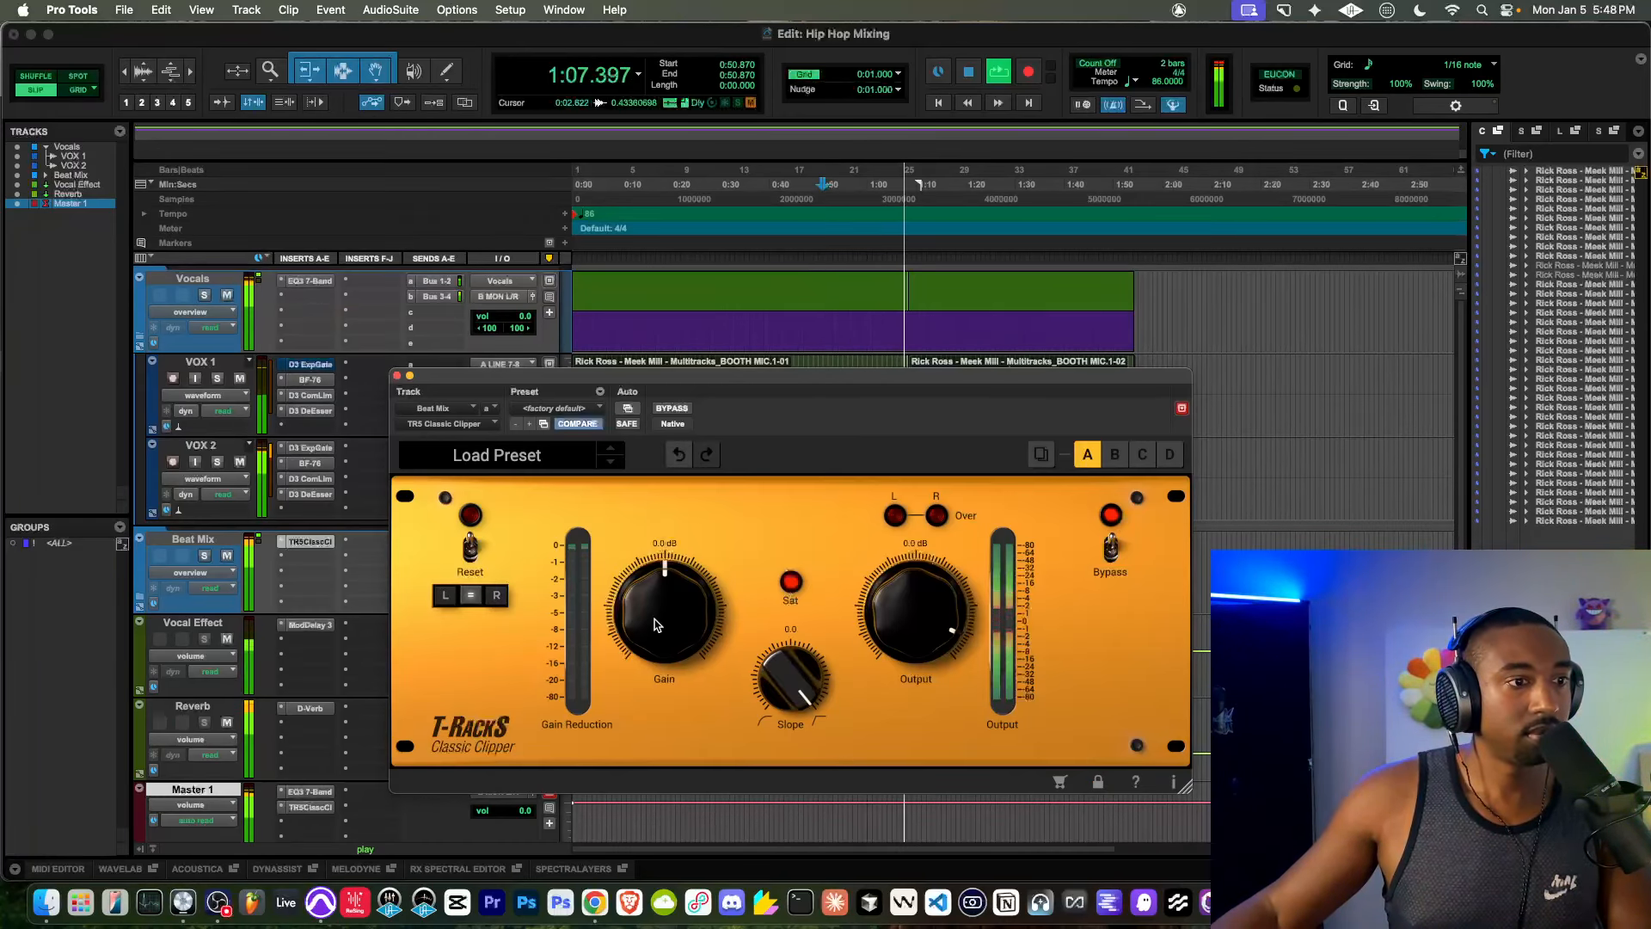
left_click_drag(652, 628, 658, 584)
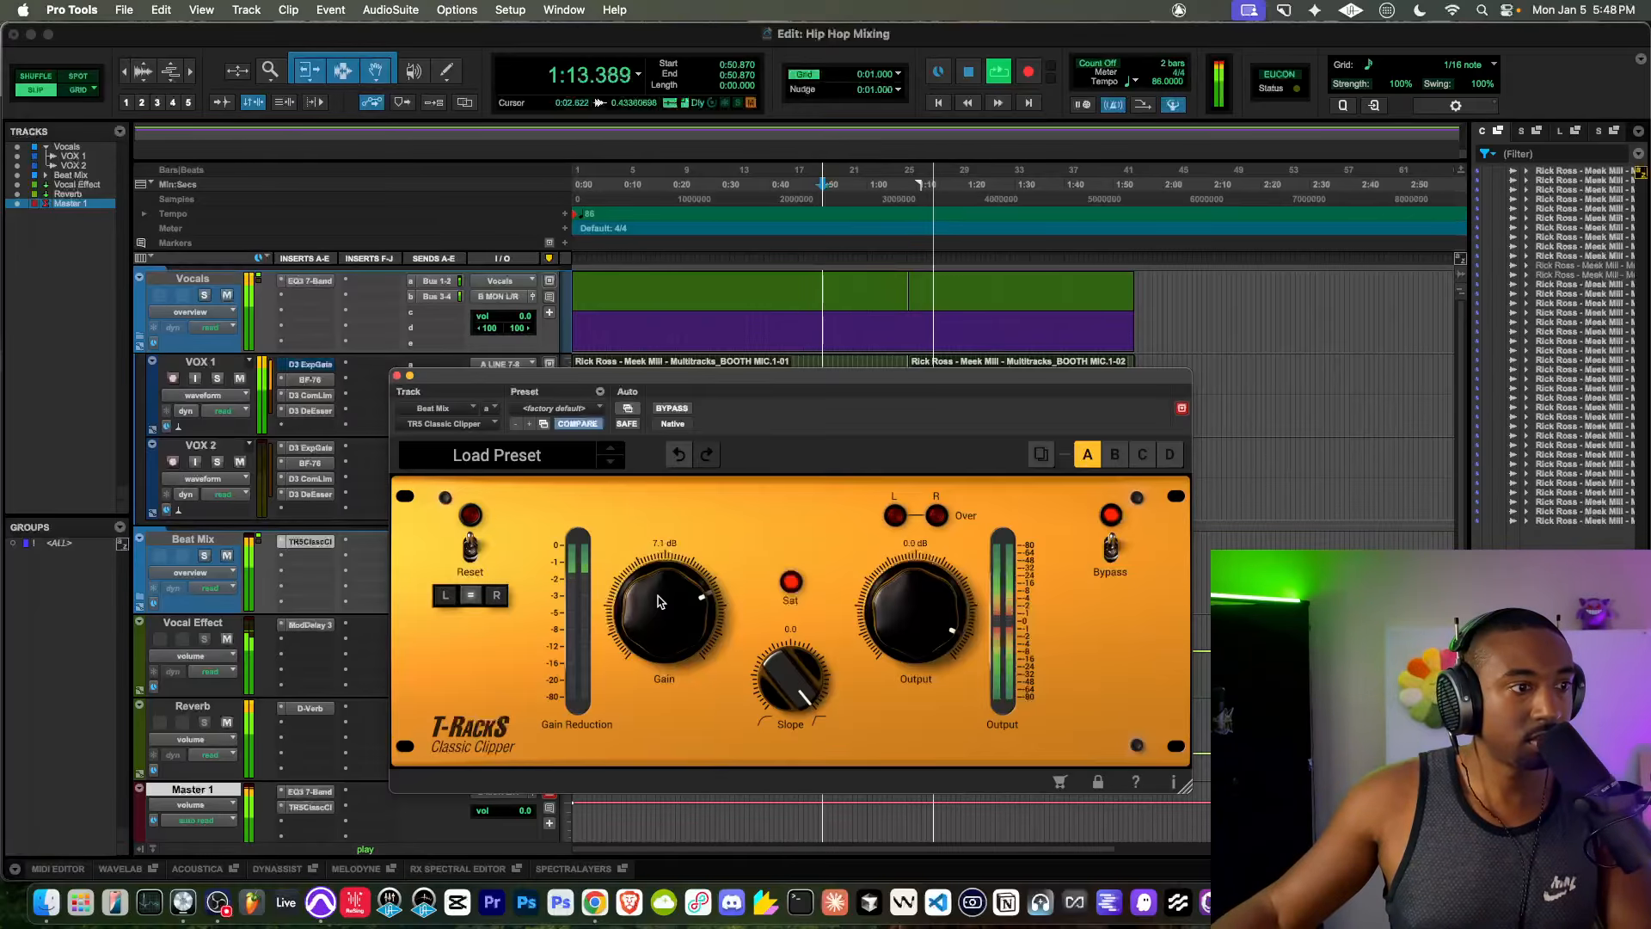
Step: Reduce the Beat Mix track's Classic Clipper gain to 4.5 dB and turn its slope down to the middle of its range during playback
key("space")
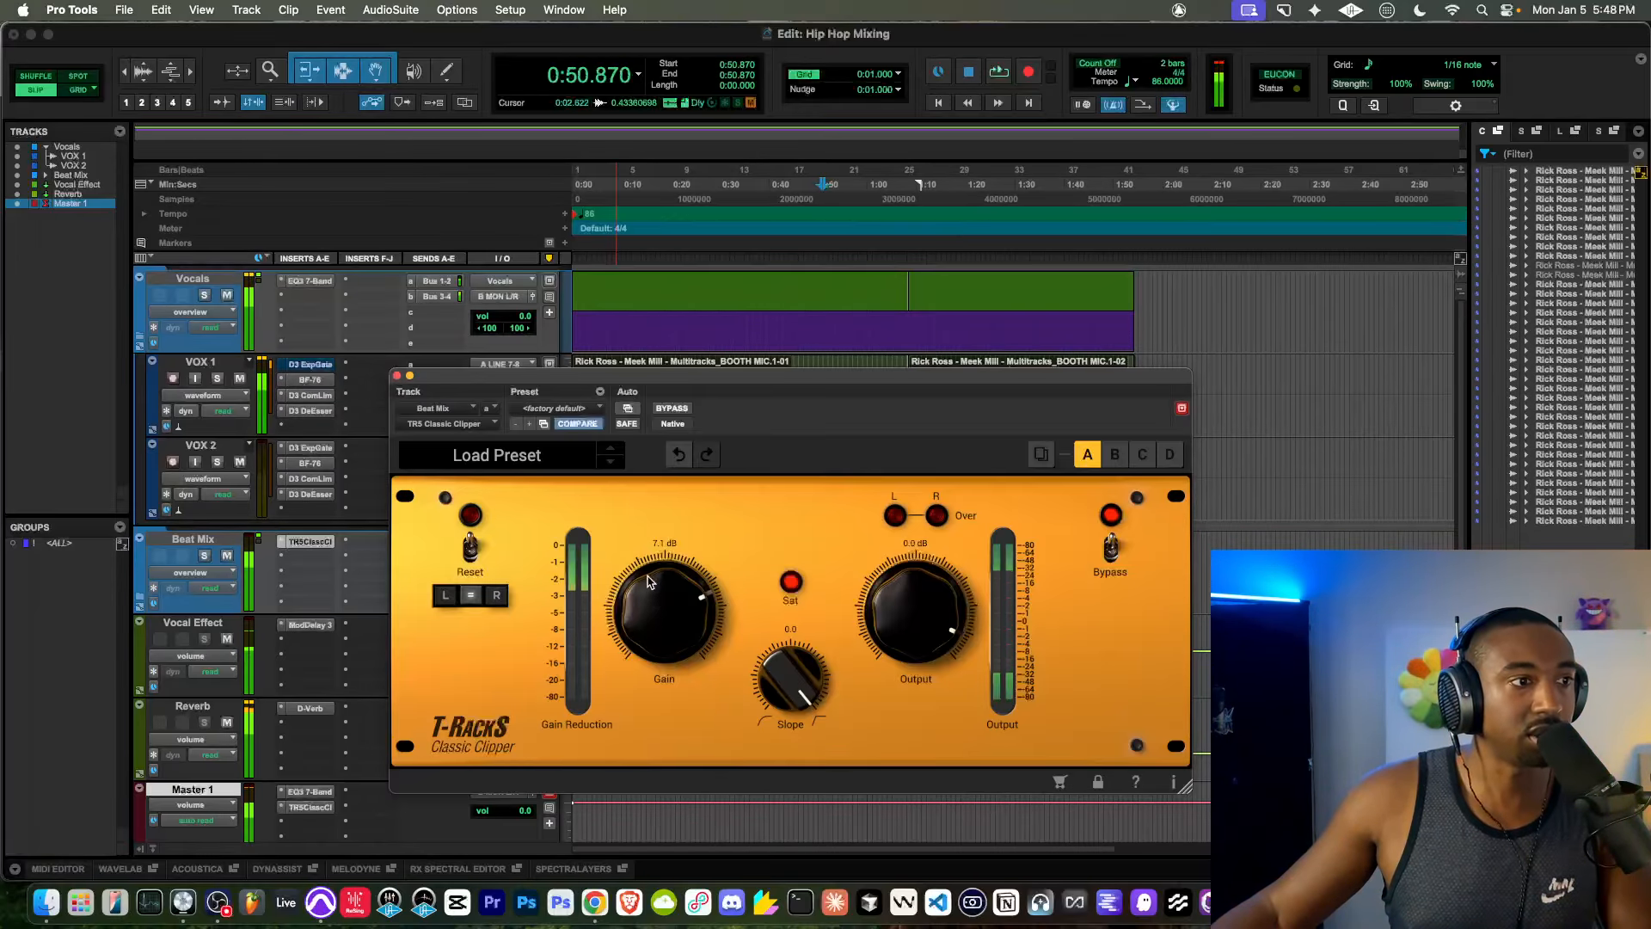
key("space")
left_click(396, 375)
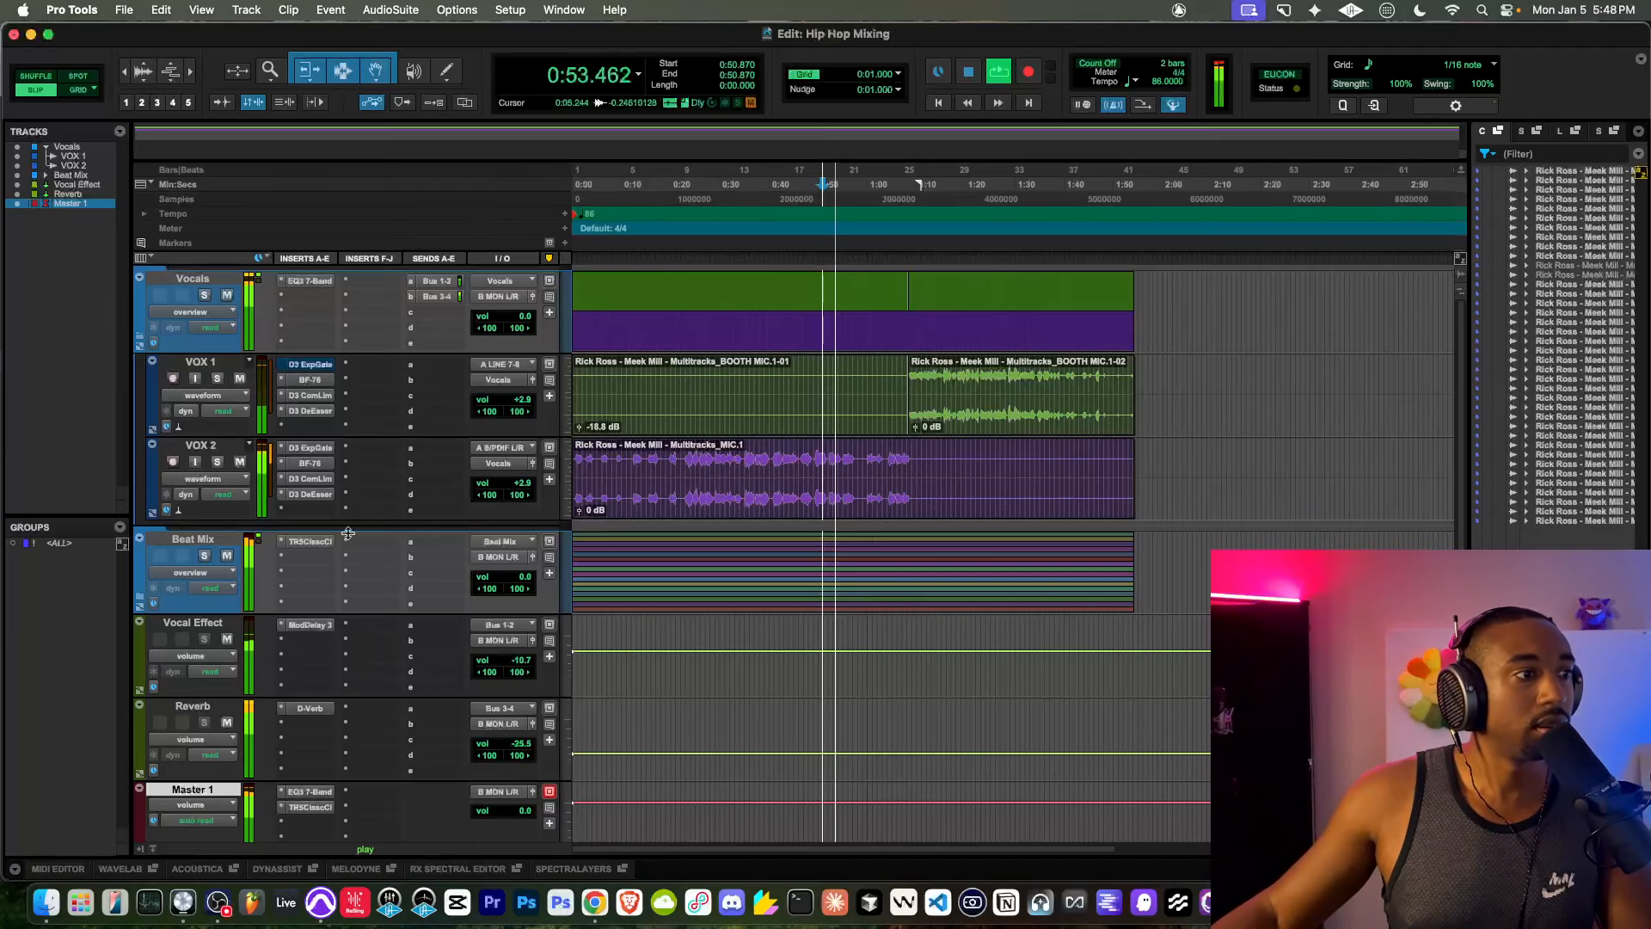
left_click(310, 541)
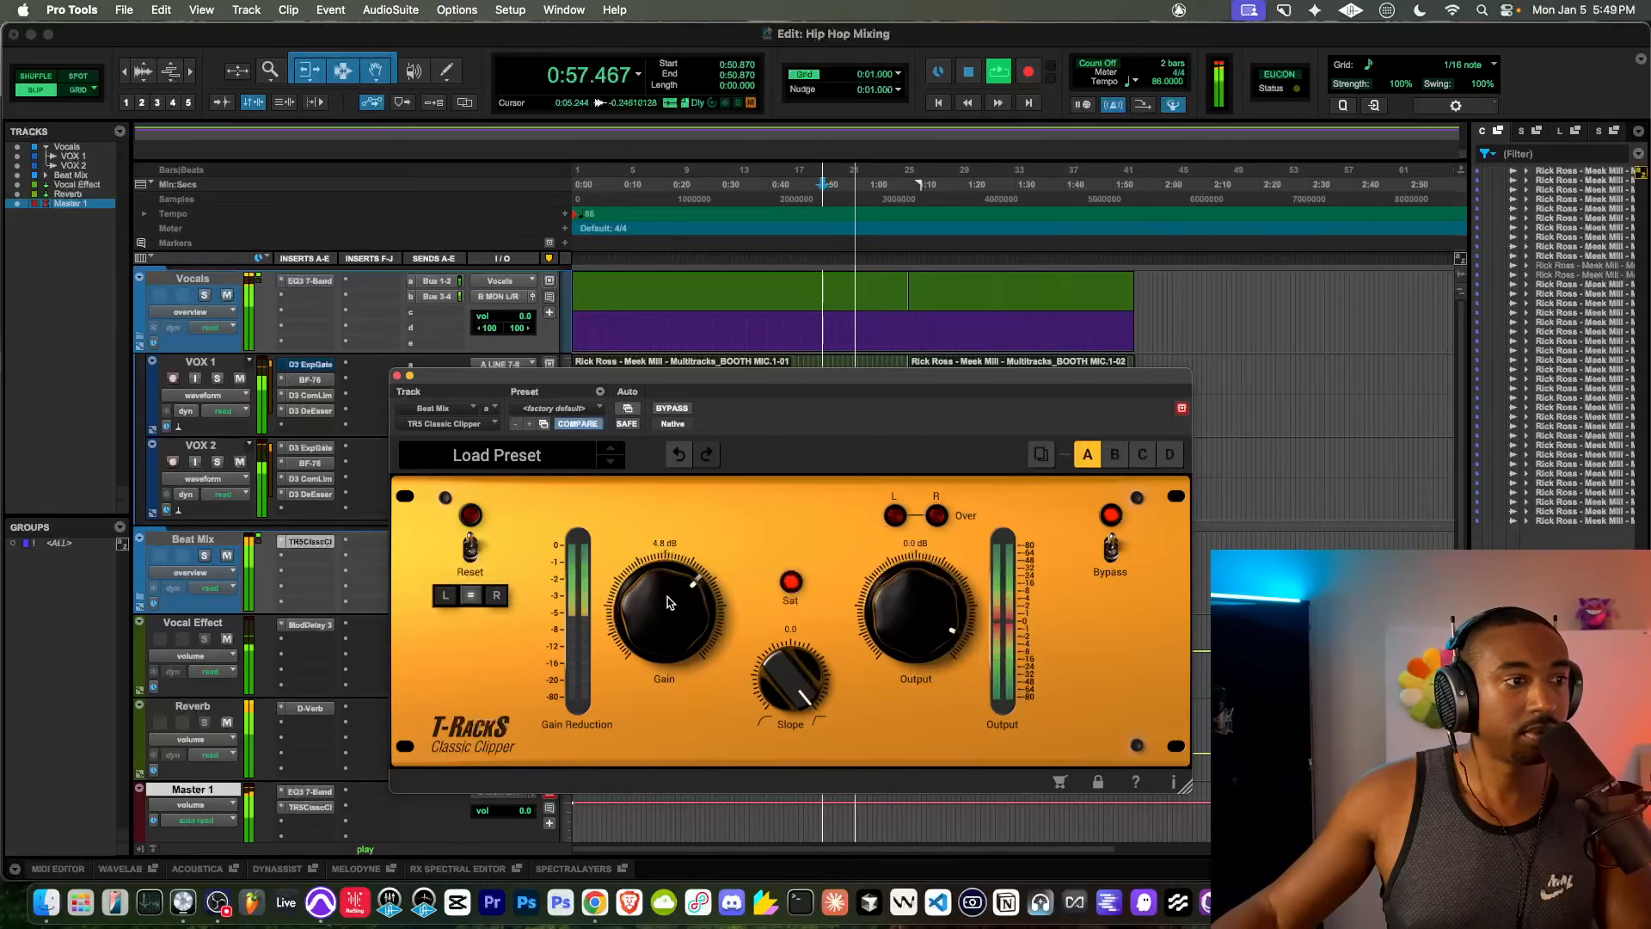
left_click_drag(670, 601, 670, 609)
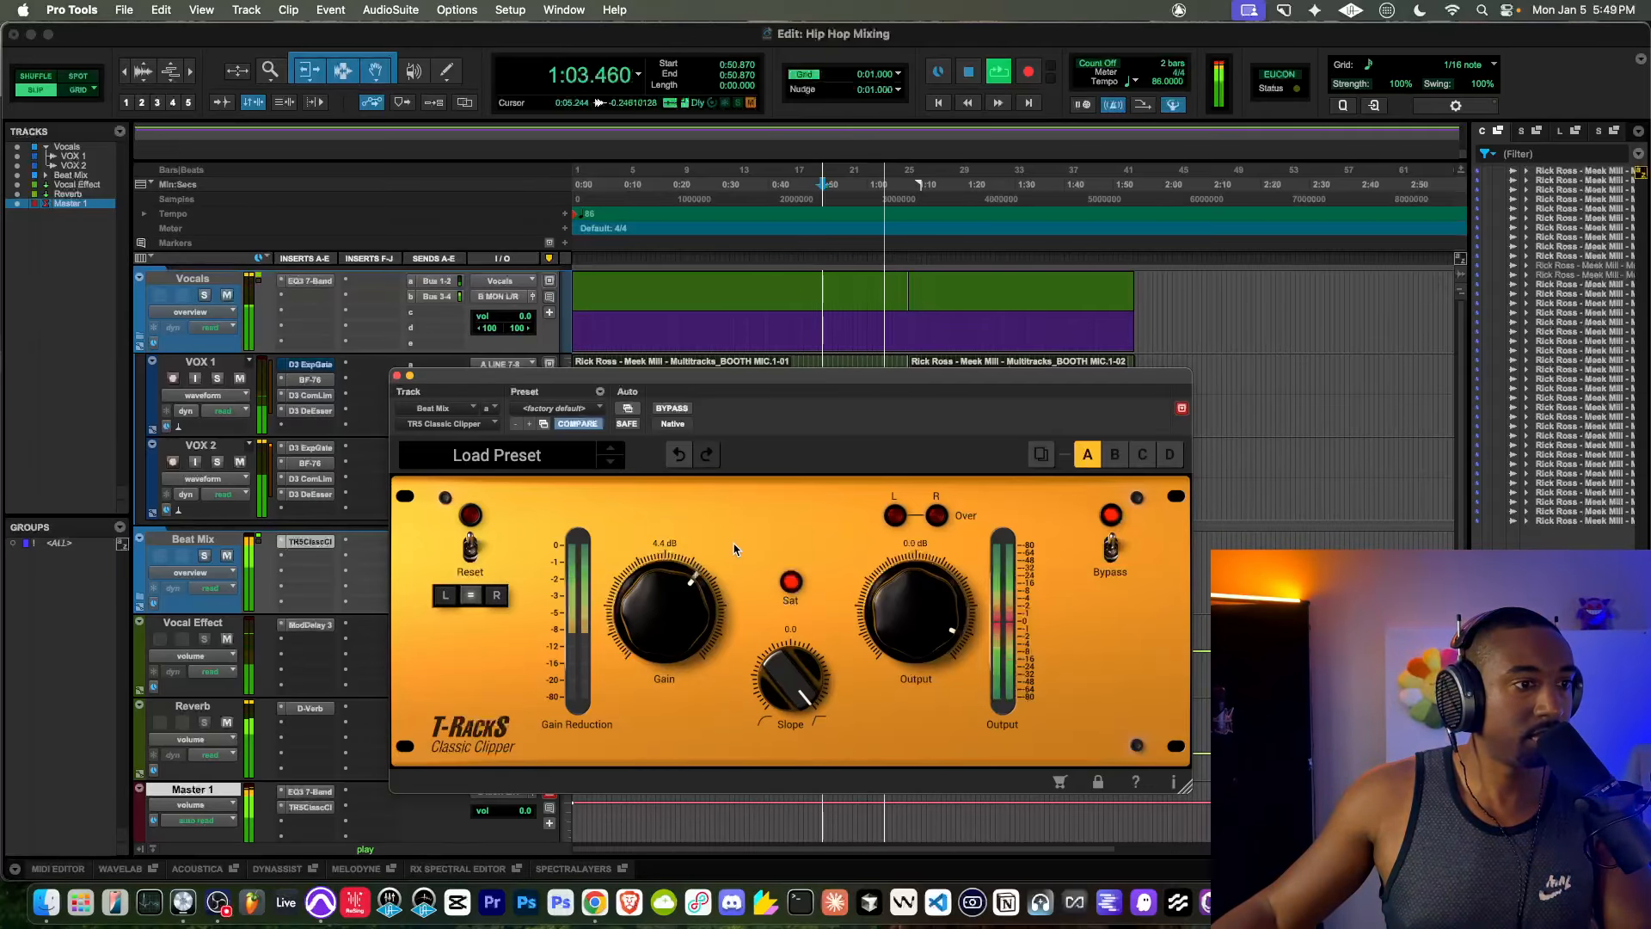
left_click_drag(655, 595, 653, 612)
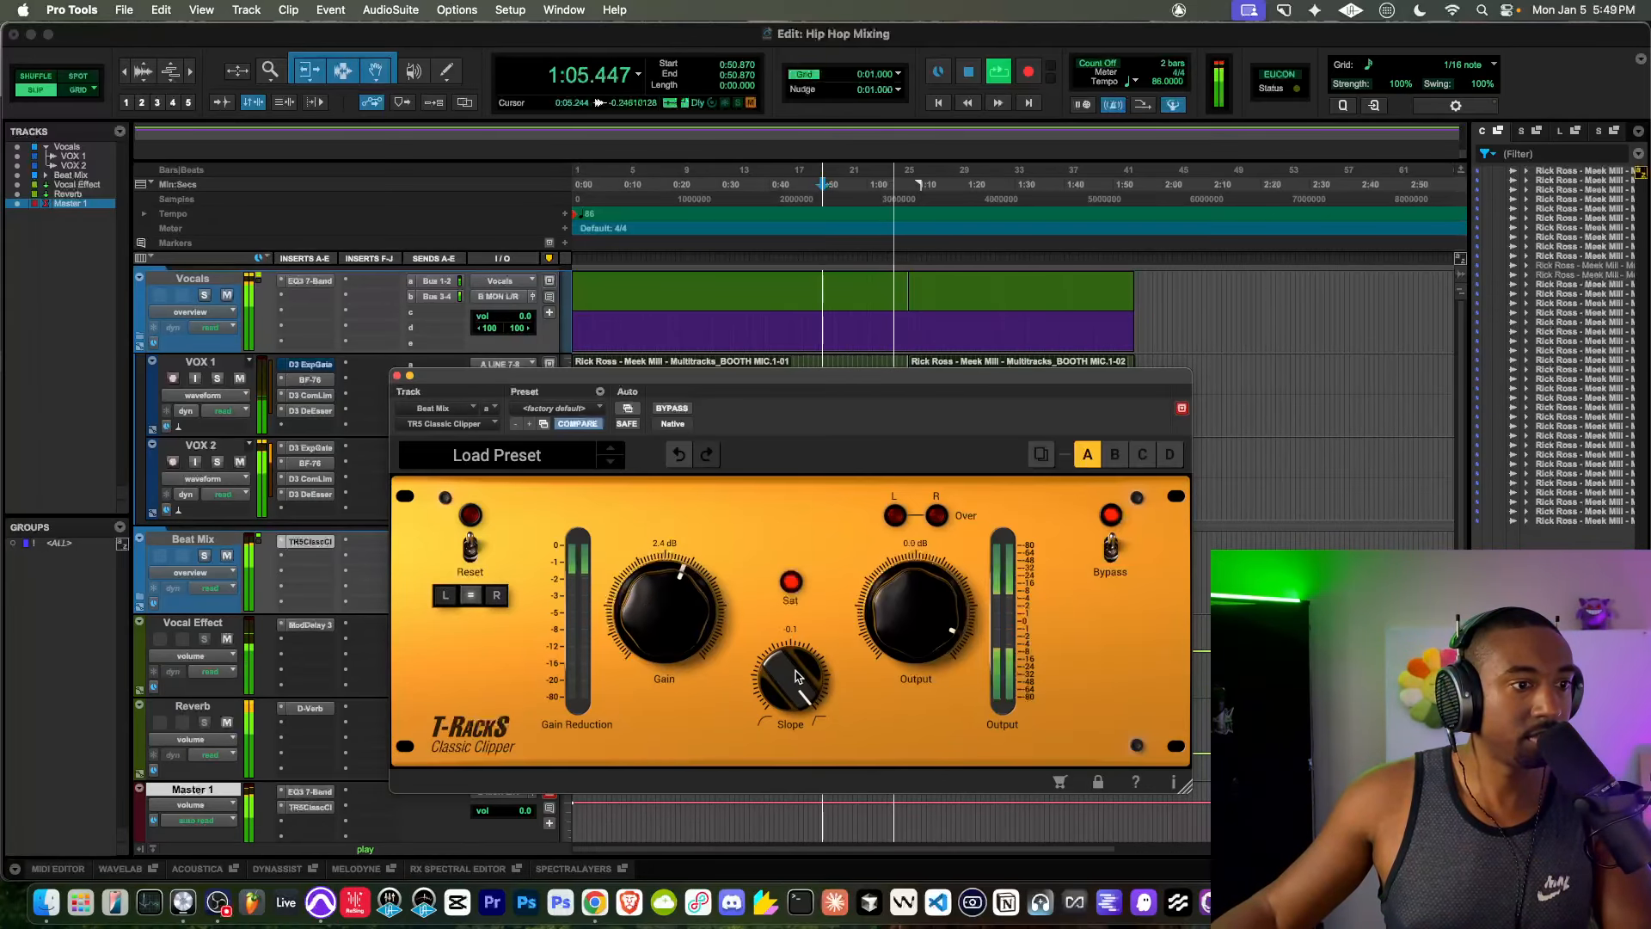
left_click_drag(673, 595, 672, 577)
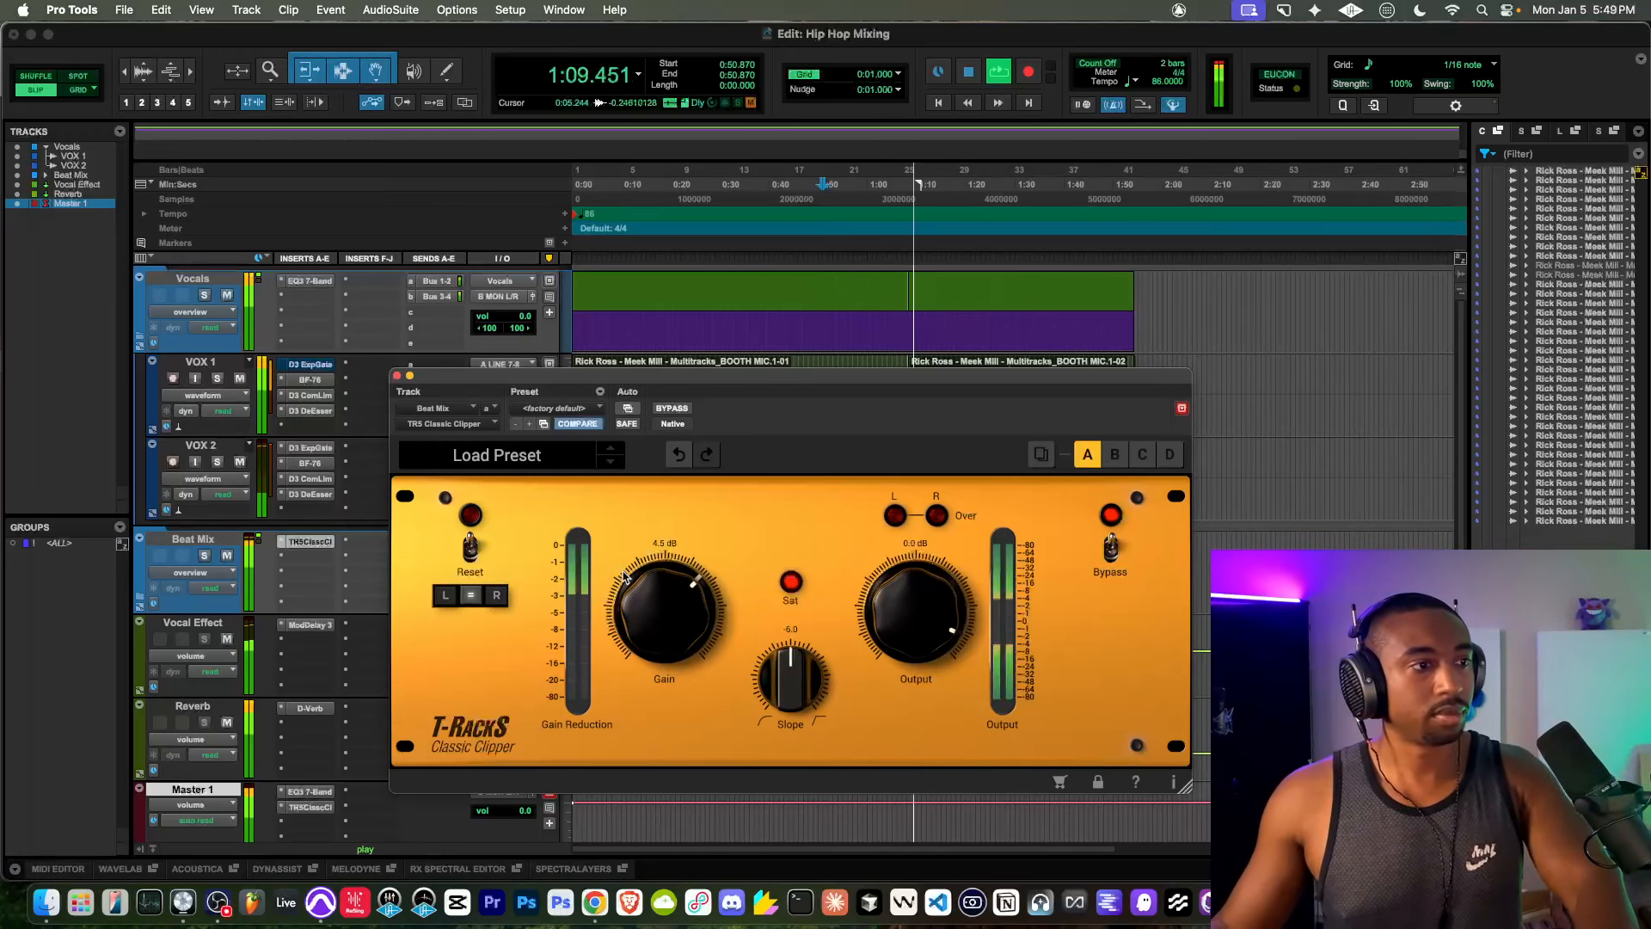
left_click(397, 376)
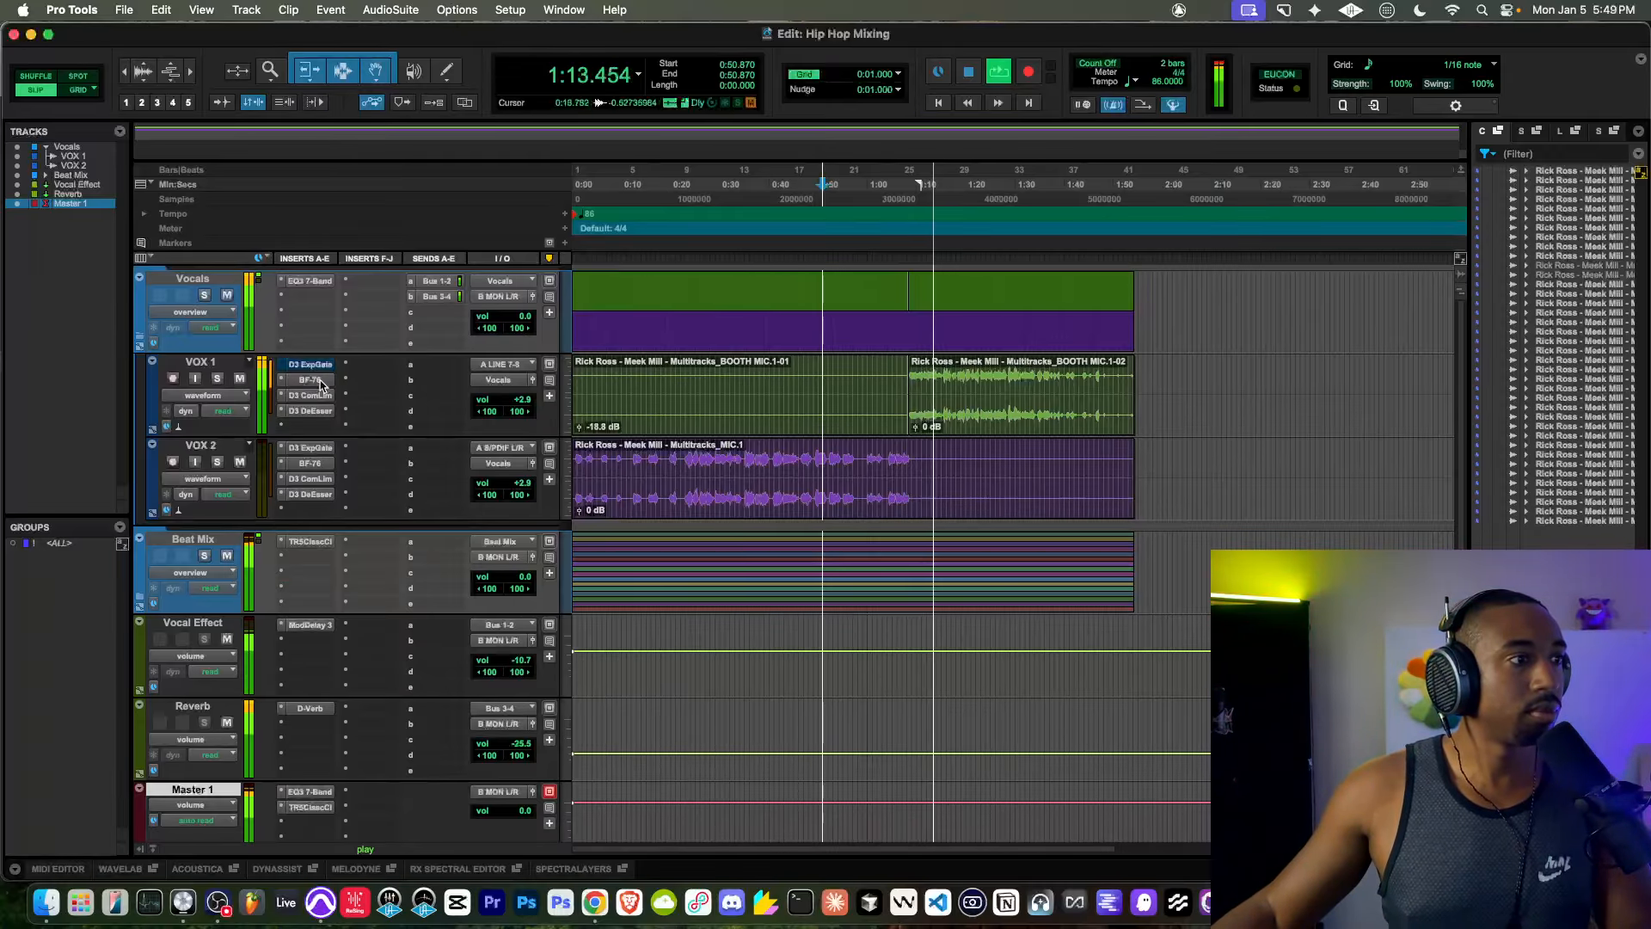
Step: Lower the VOX 1 track volume to +0.6 dB during playback
left_click_drag(520, 399, 521, 407)
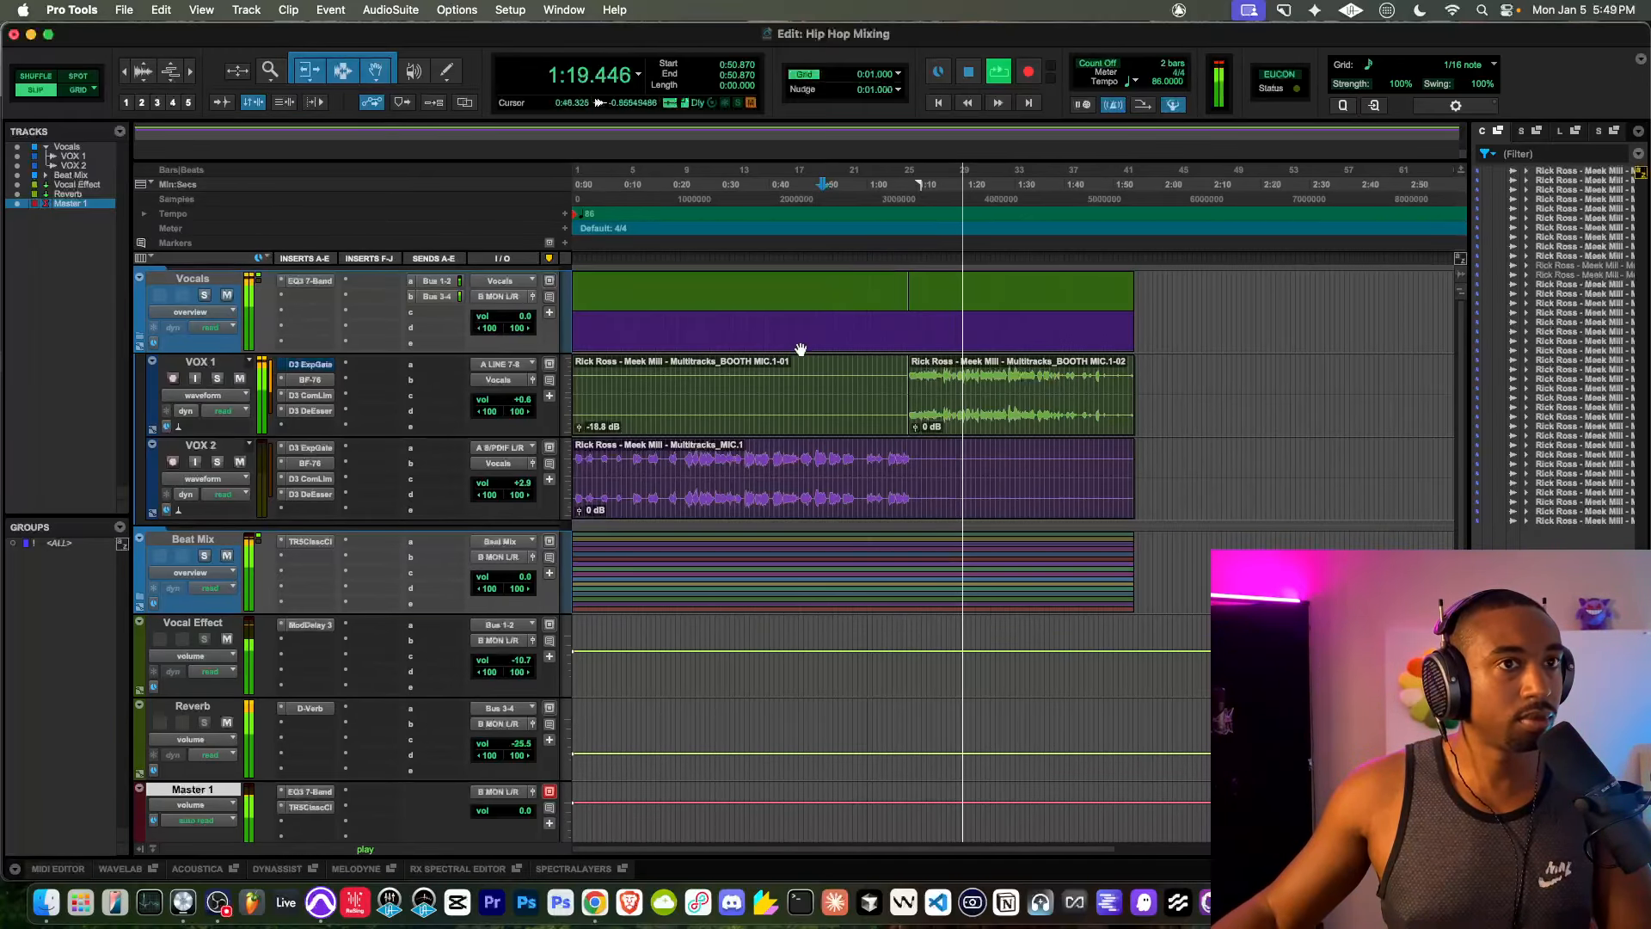
scroll(784, 388, "down", 3)
scroll(783, 388, "up", 3)
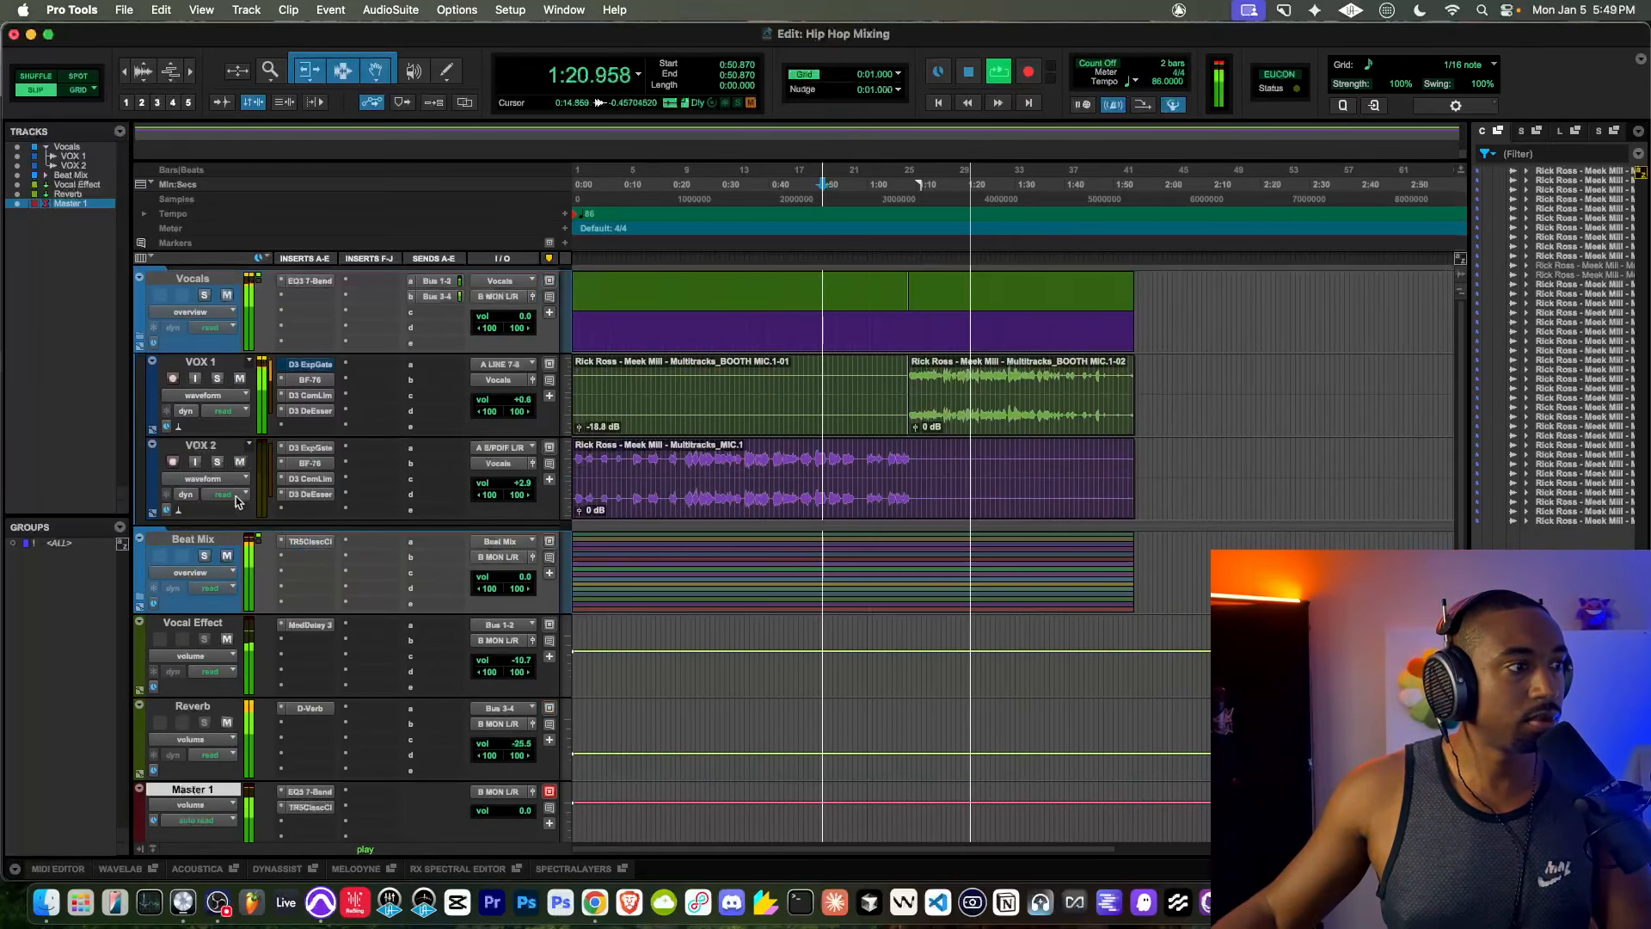
Step: Reset the Beat Mix track's Classic Clipper gain to 0.0 dB, replay the mix, and leave the Beat Mix folder collapsed with playback stopped
key("space")
left_click(142, 599)
key("space")
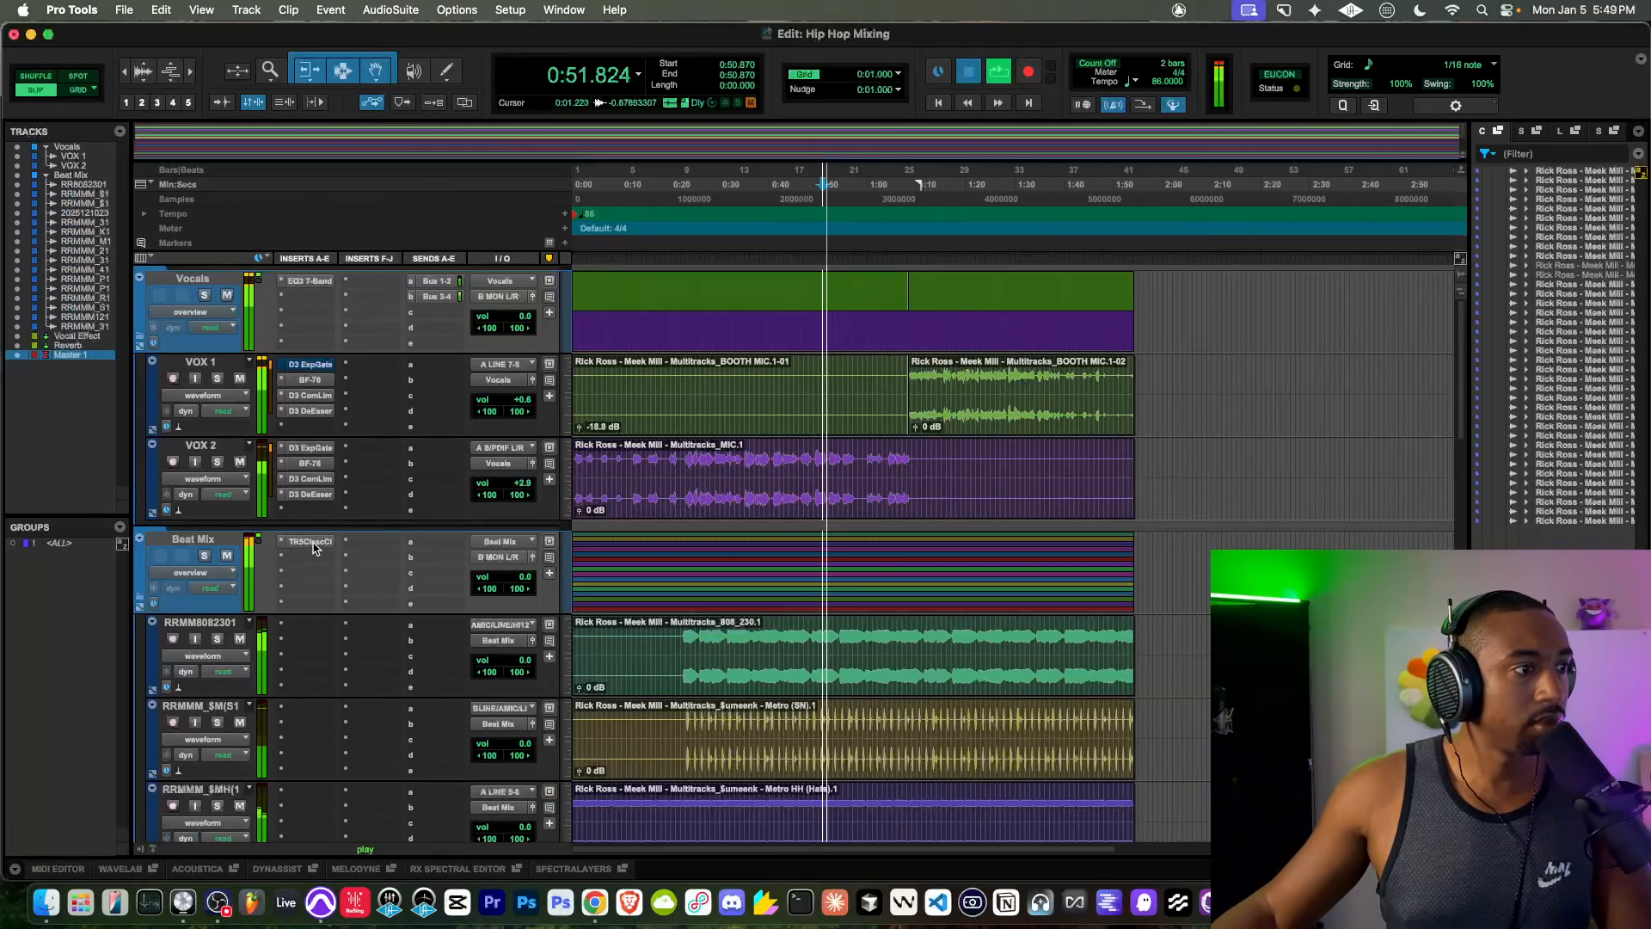
key("space")
left_click(301, 541)
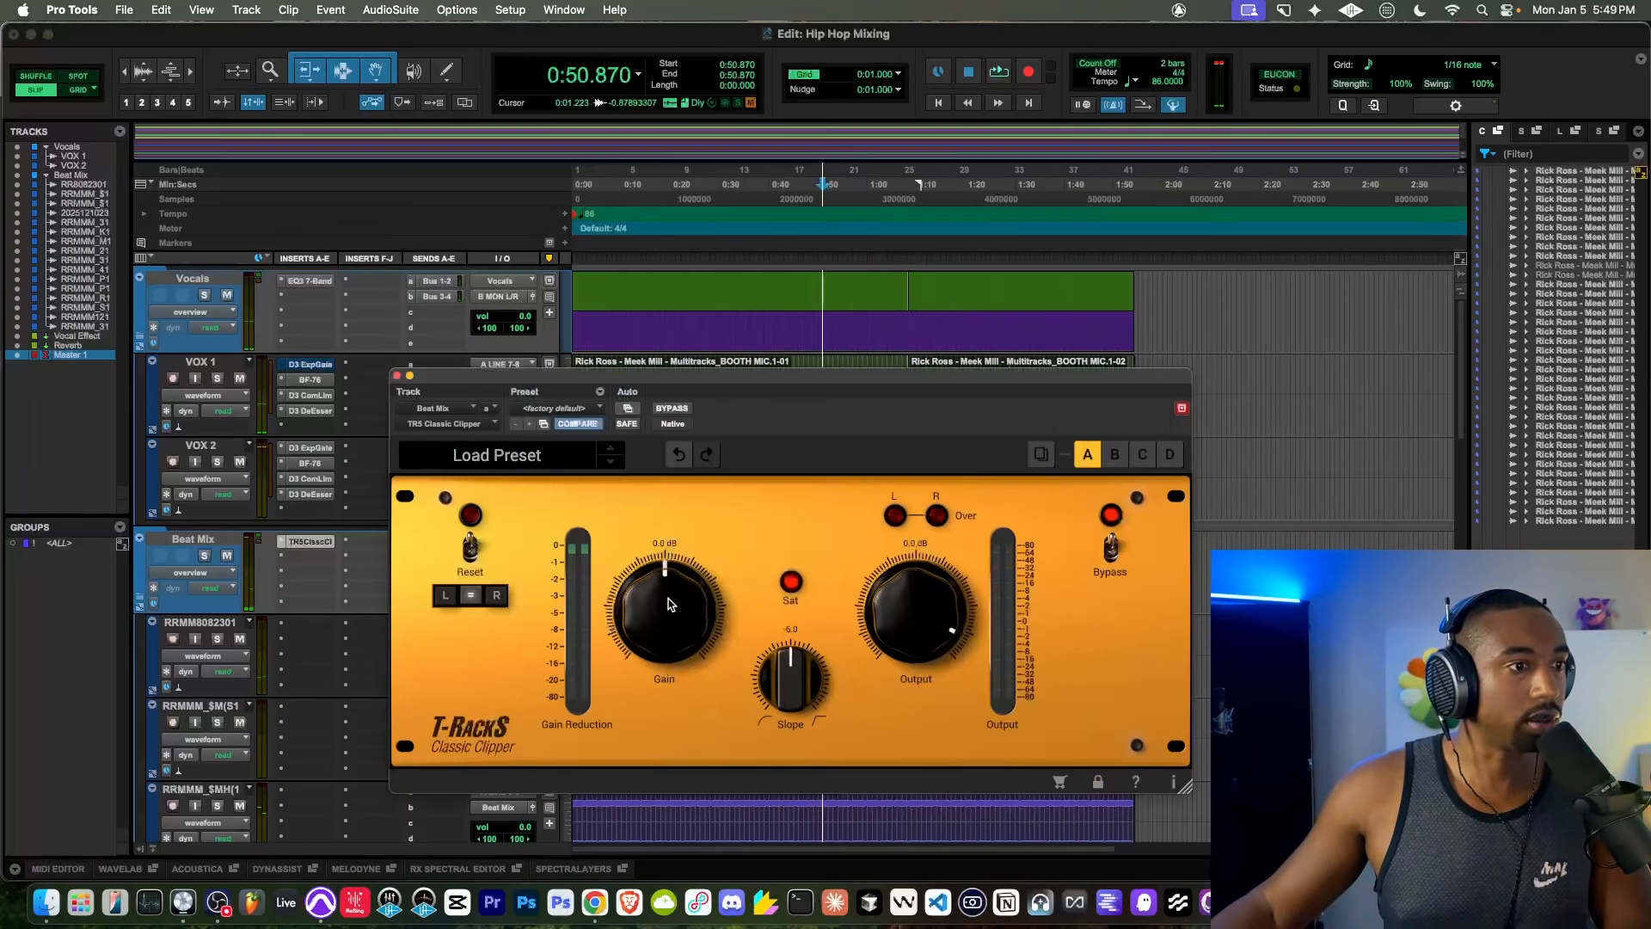
left_click(396, 376)
key("space")
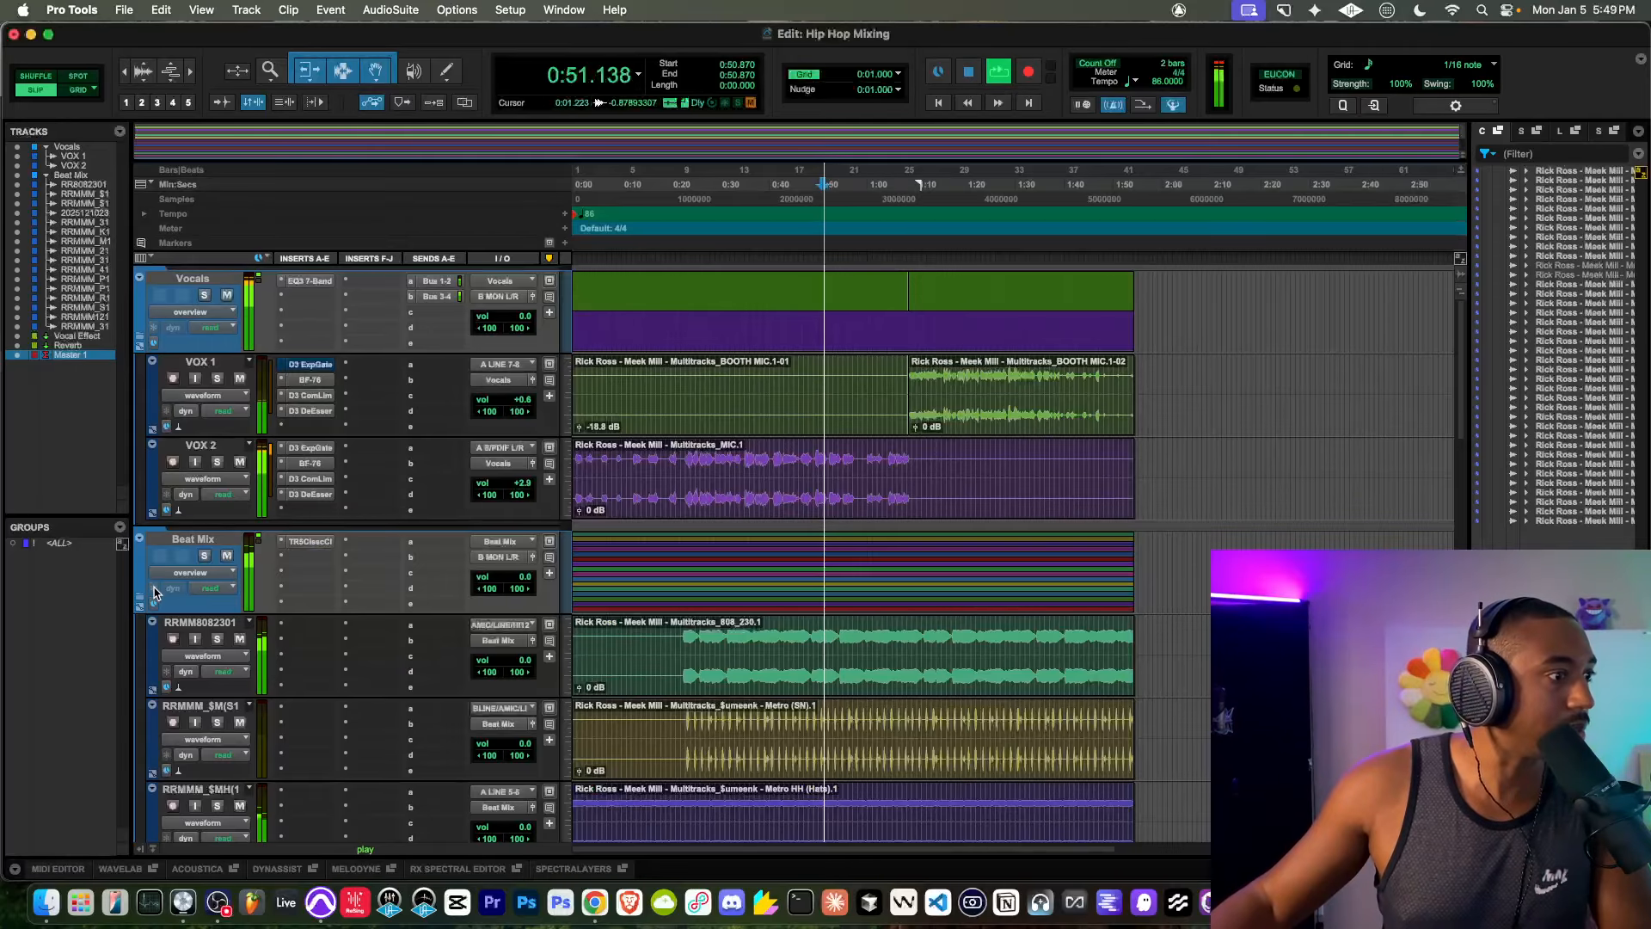
left_click(139, 538)
key("space")
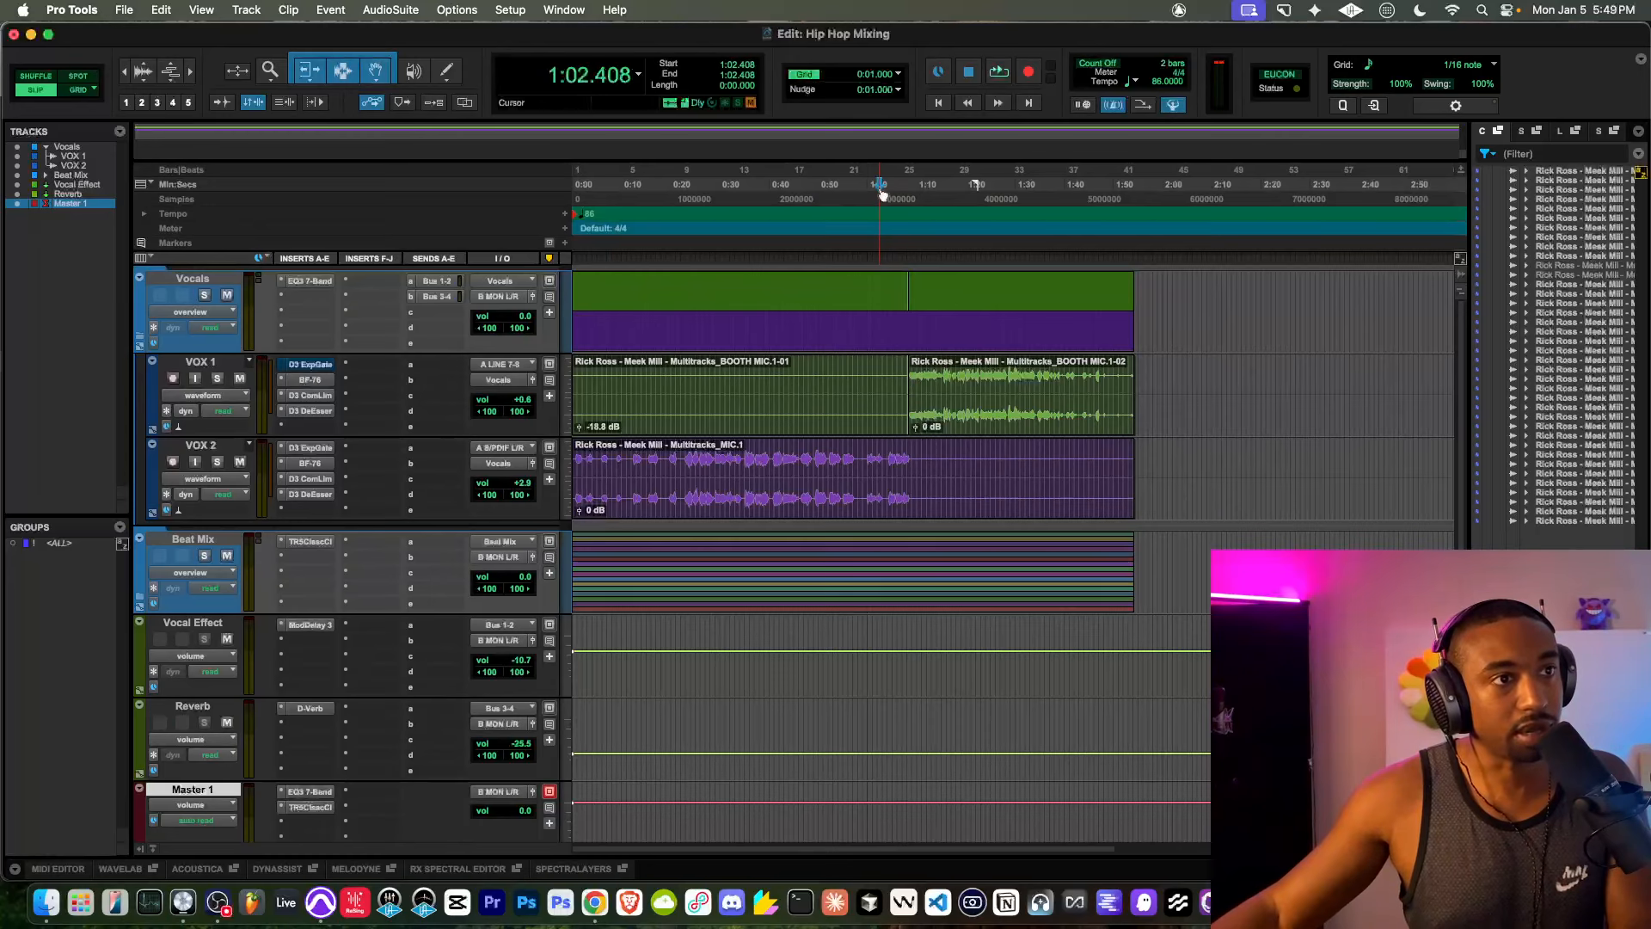
Step: Play the mix from about 1:02.4 and lower the VOX 1 track volume to -2.0 dB
left_click(881, 194)
key("space")
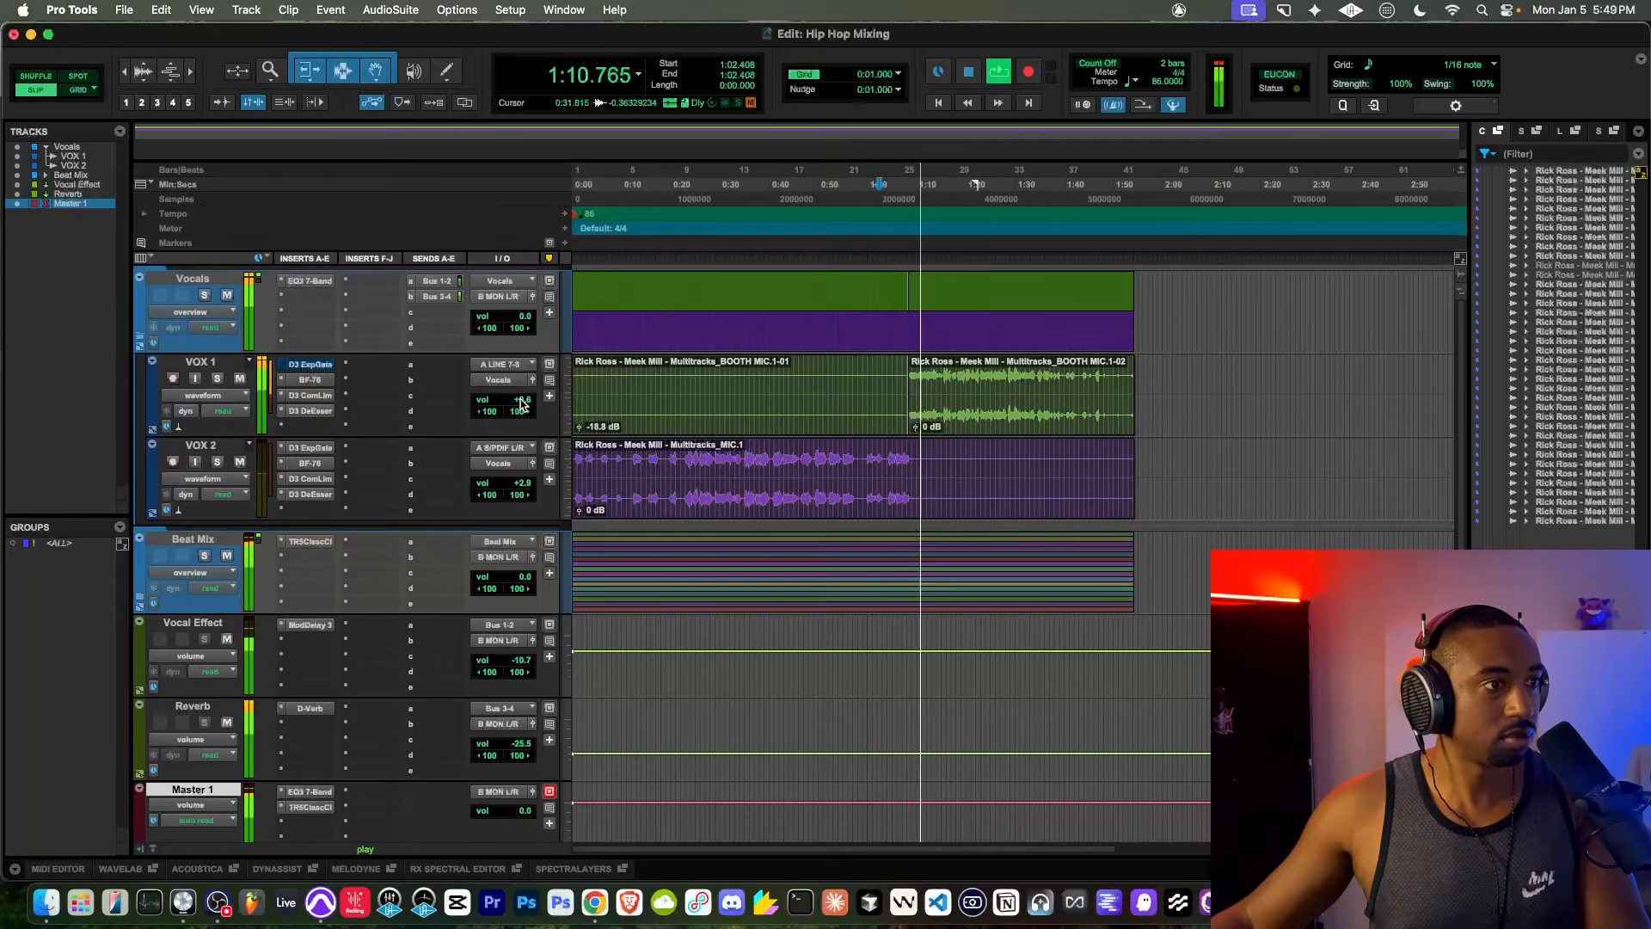
left_click_drag(520, 405, 521, 408)
left_click_drag(520, 406, 521, 407)
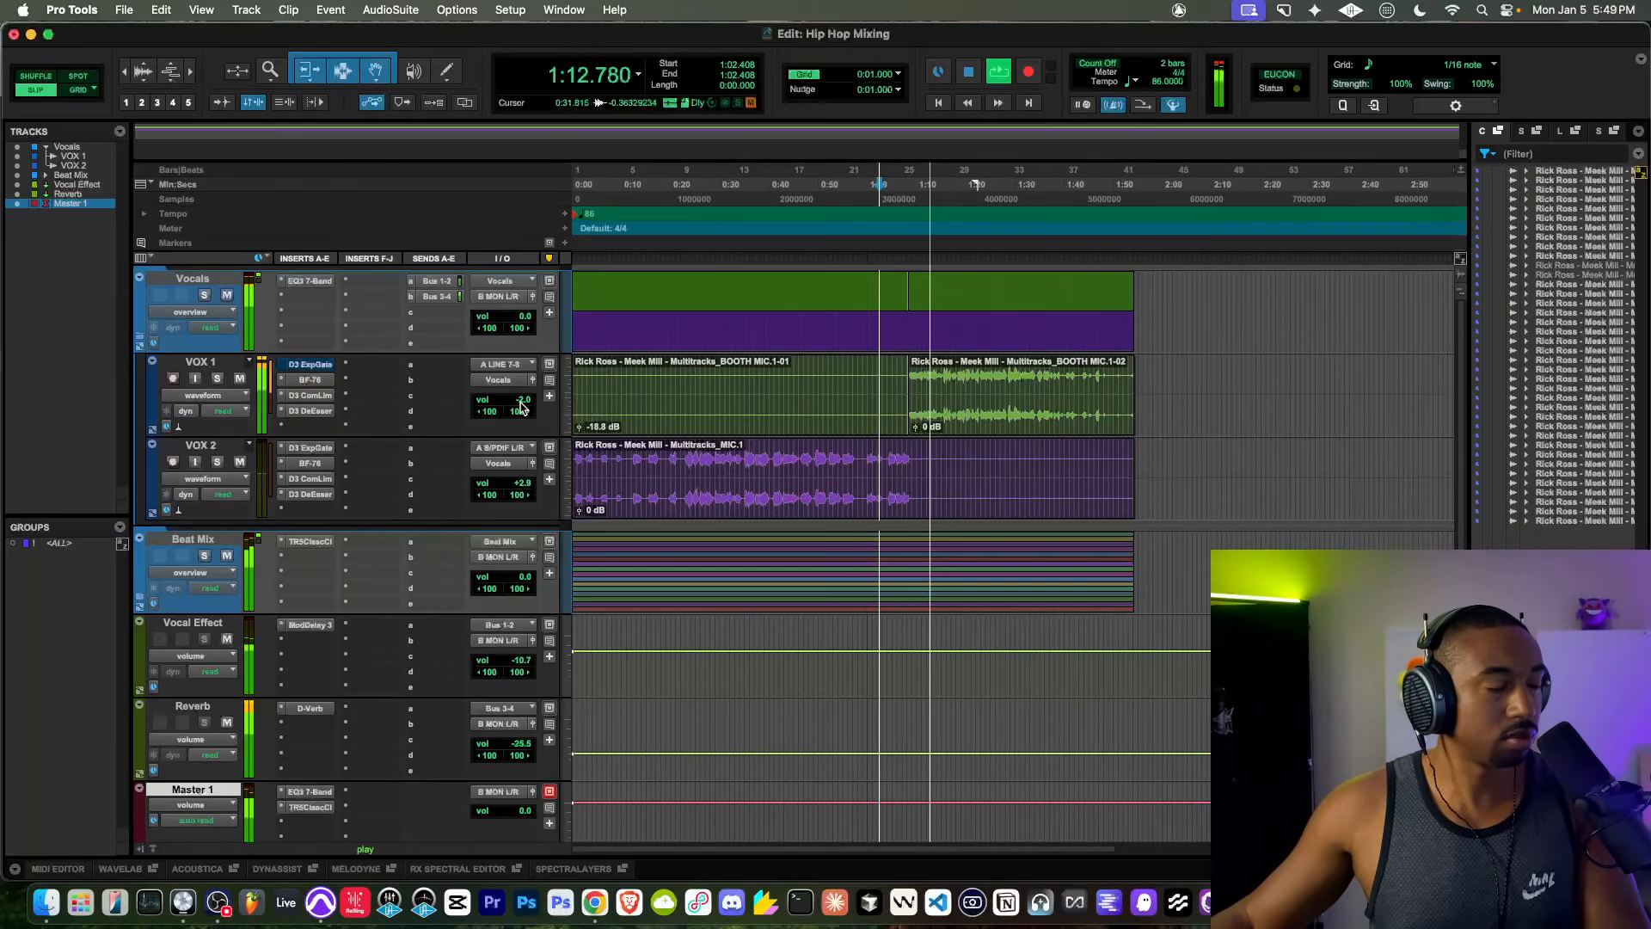
key("space")
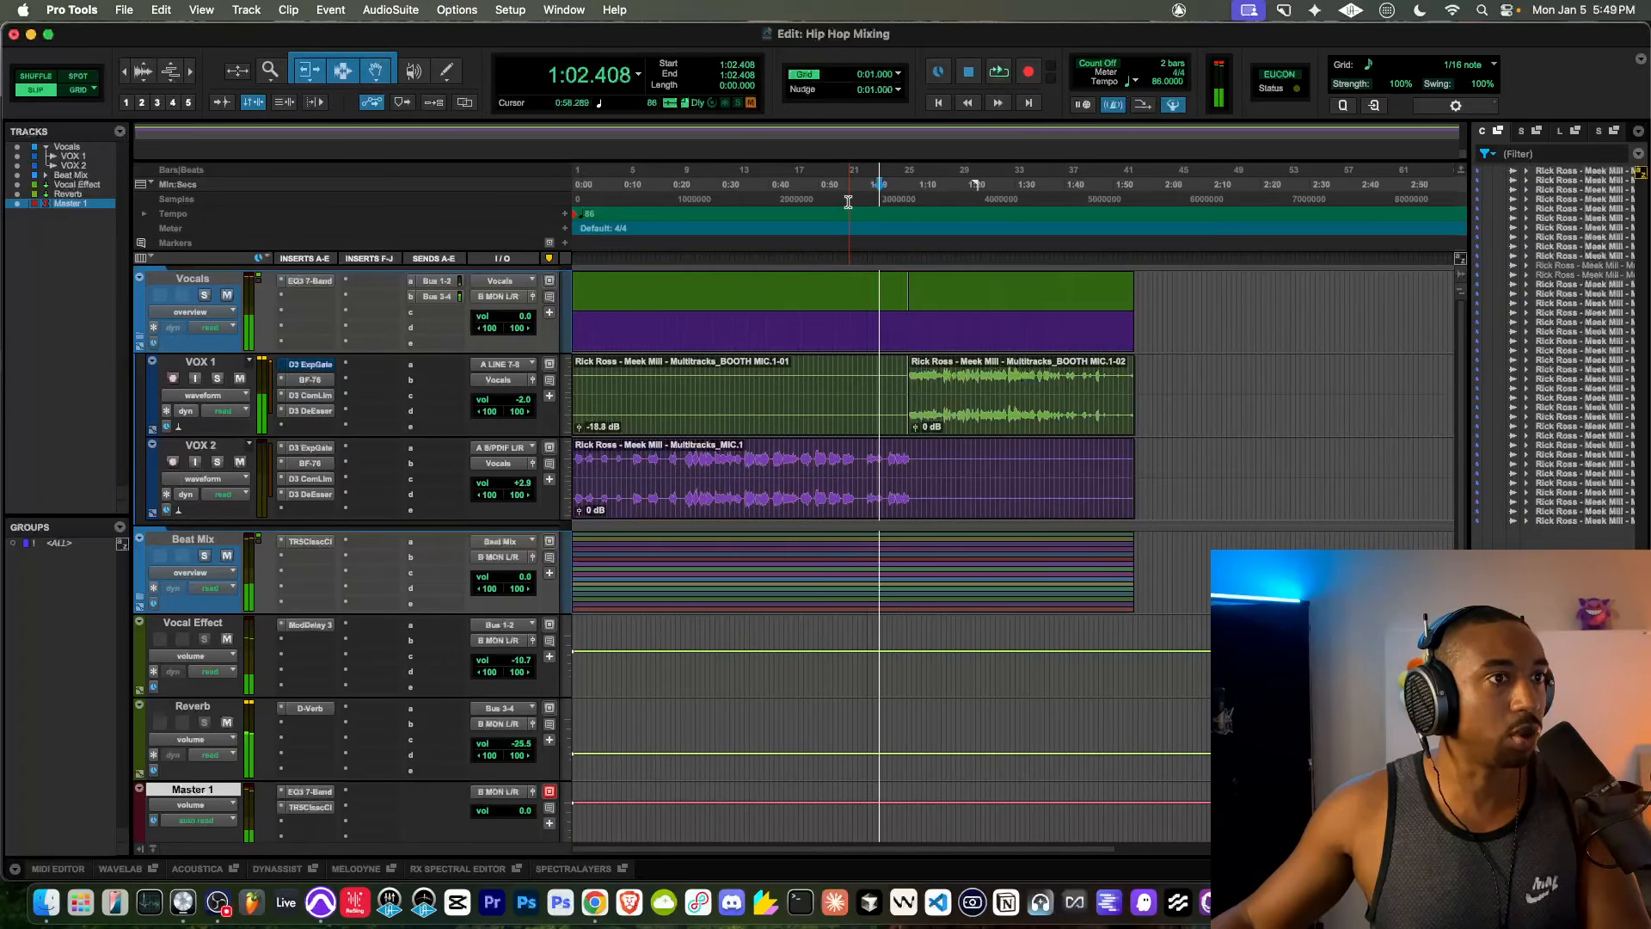
Step: Split the VOX 2 clip at about 1:08.9, just after its last phrase, and lower the second part's clip gain to -12.3 dB
key("space")
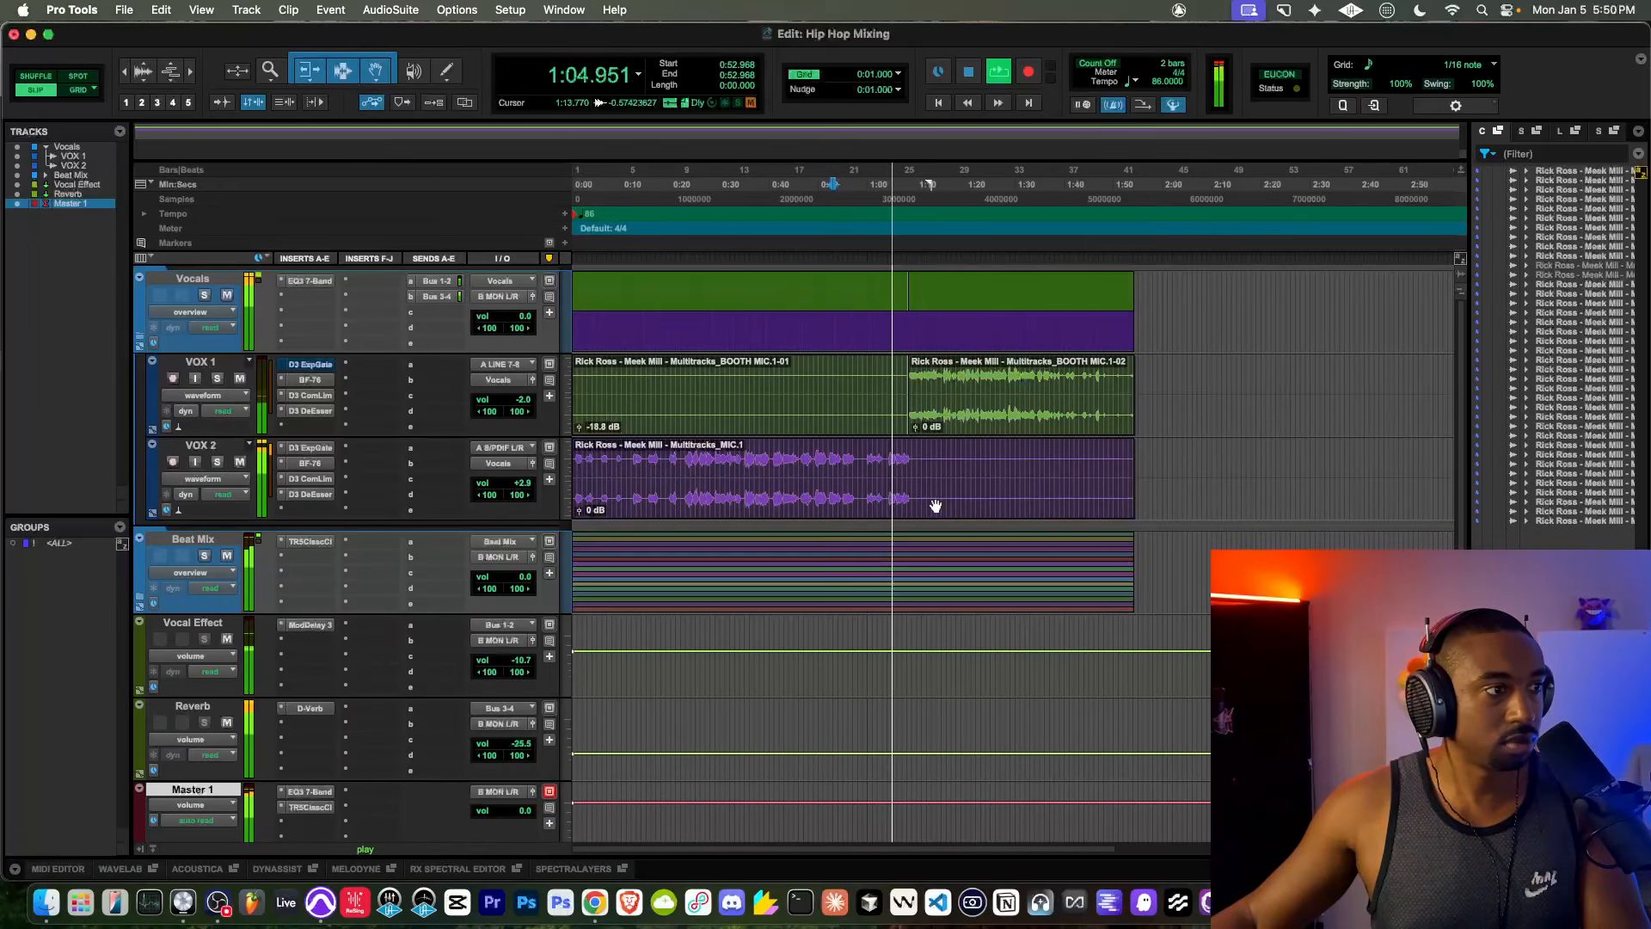
scroll(935, 506, "up", 6)
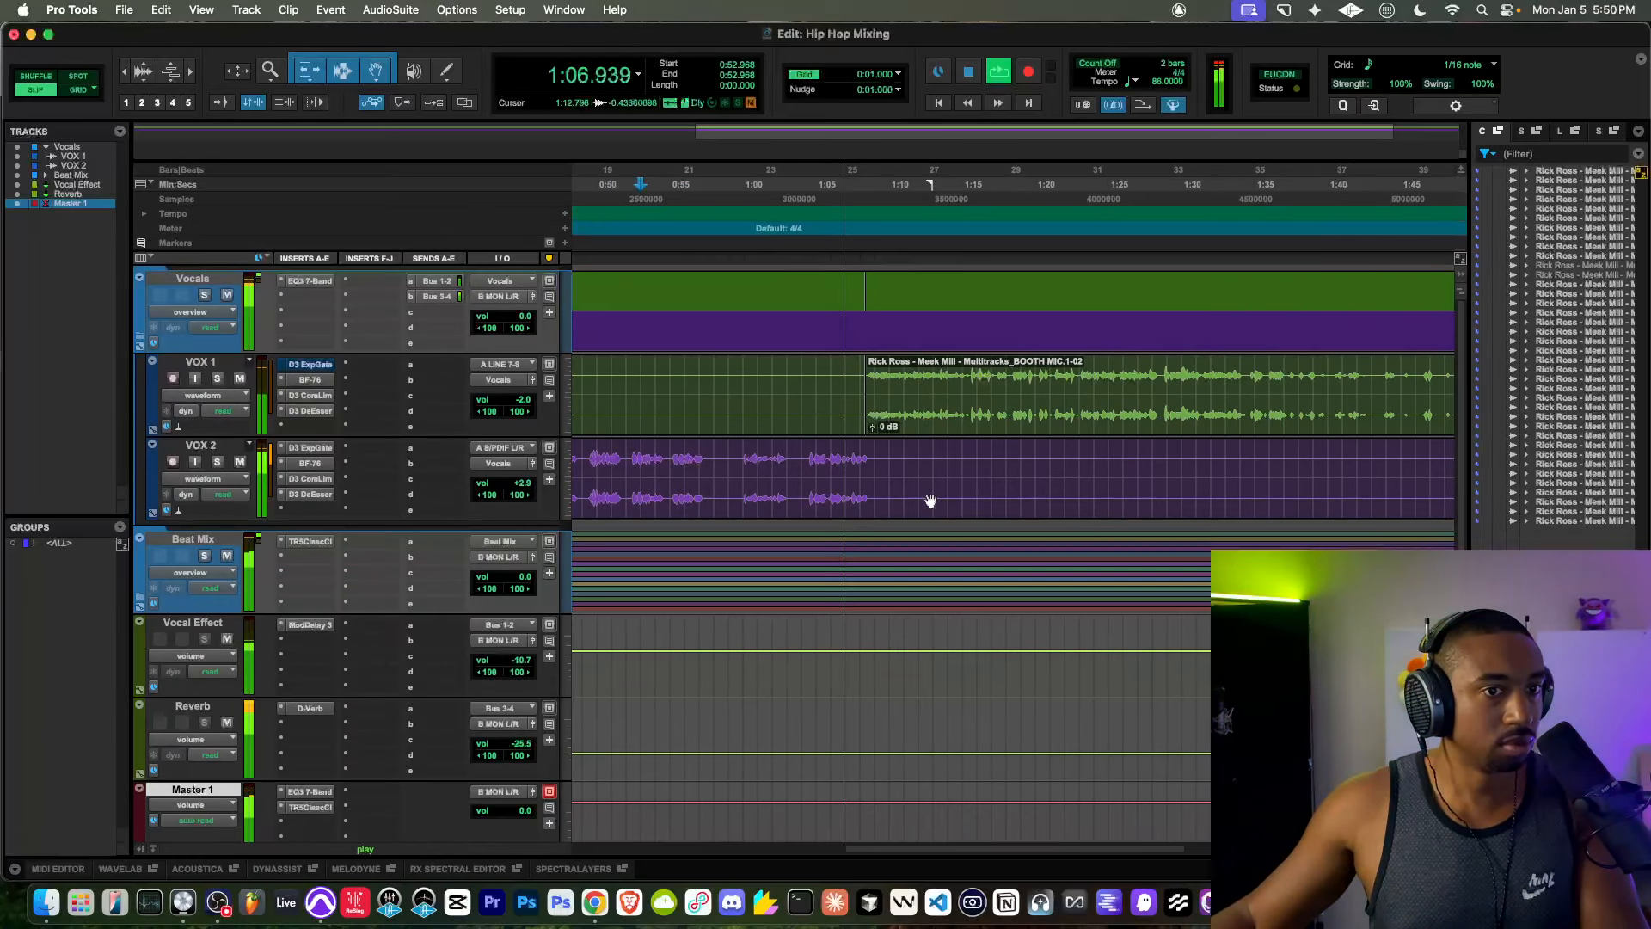
key("space")
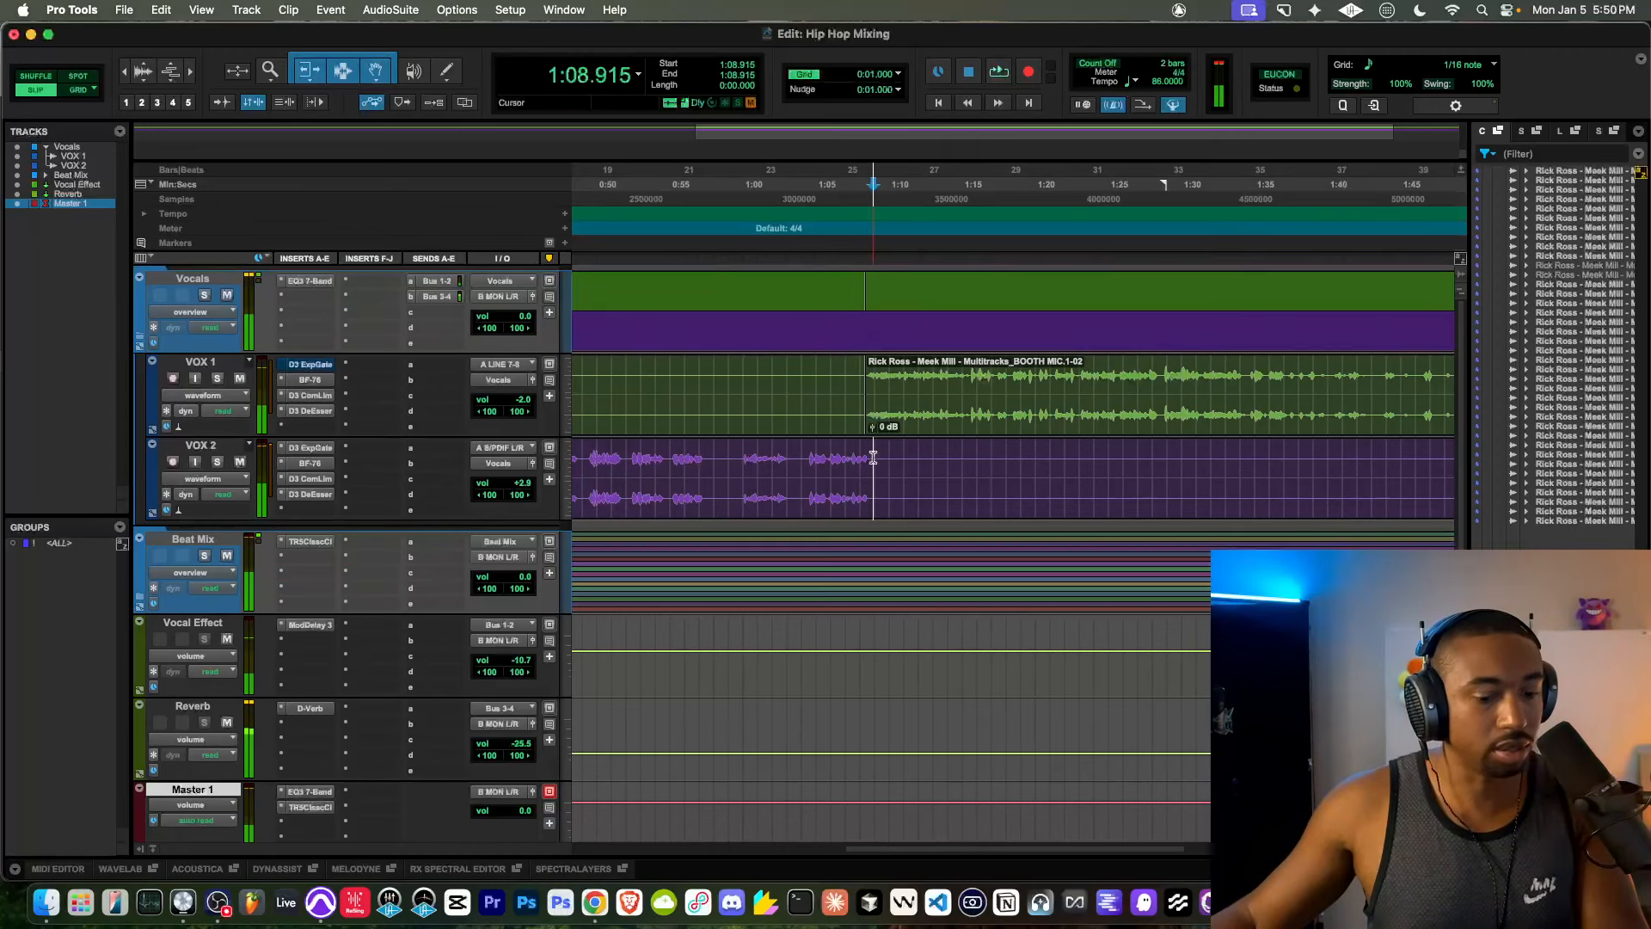
key("super+e")
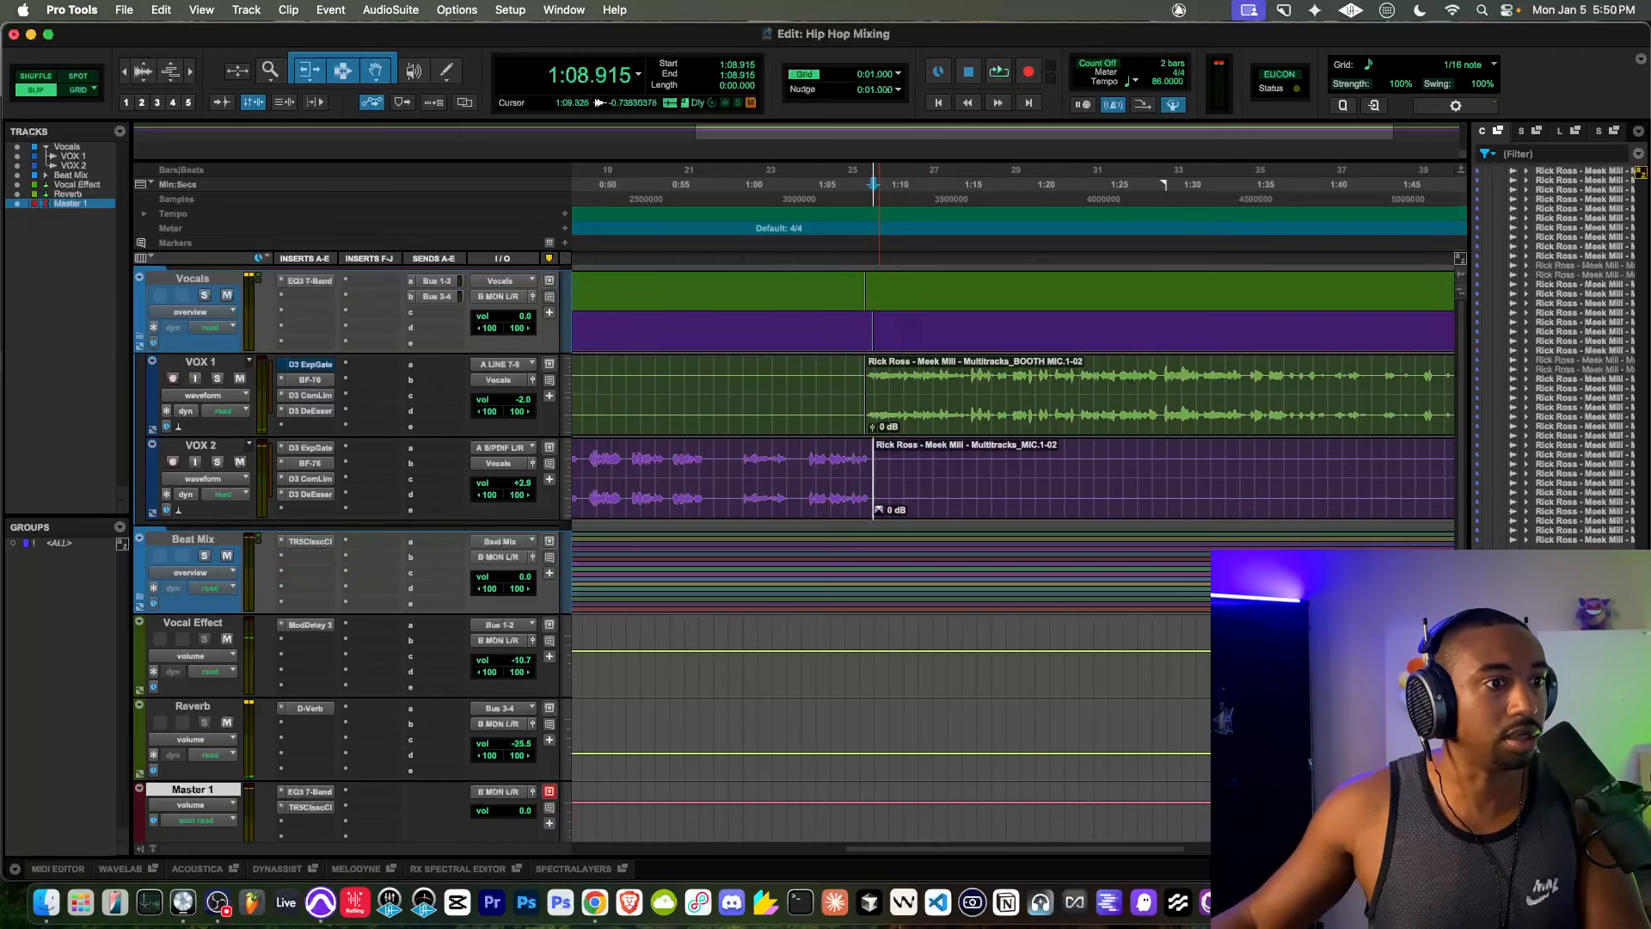
left_click_drag(882, 513, 882, 523)
scroll(952, 370, "down", 2)
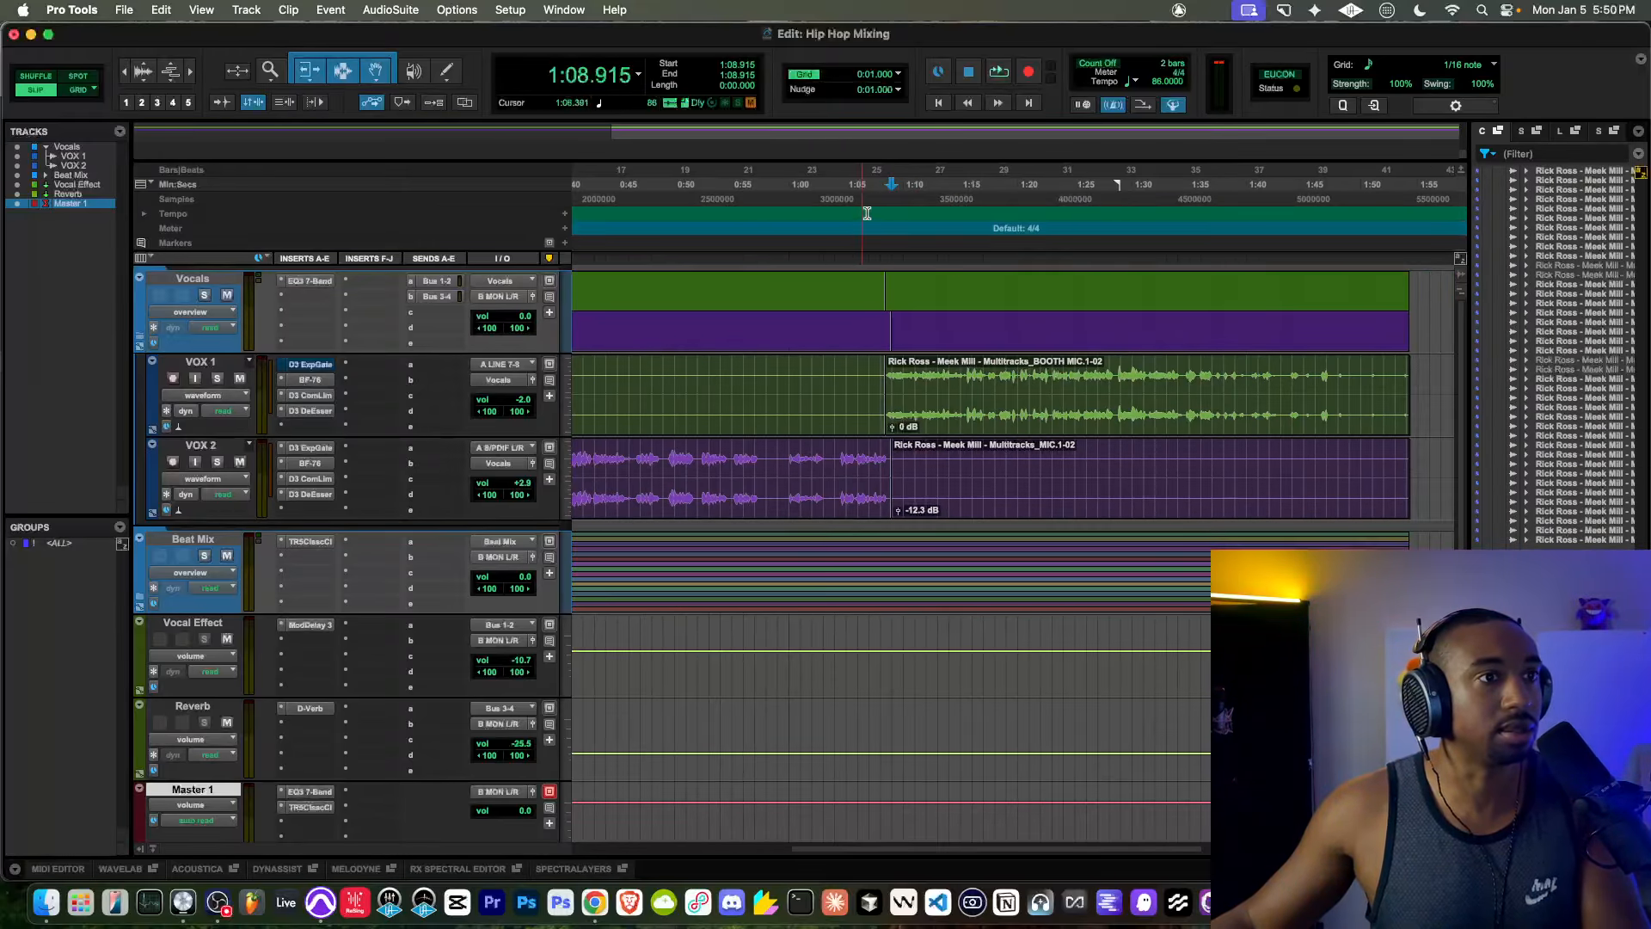
Step: Play the mix from about 1:07.8 across the VOX 2 split and save the session
left_click(879, 293)
key("space")
scroll(892, 322, "right", 3)
key("super+s")
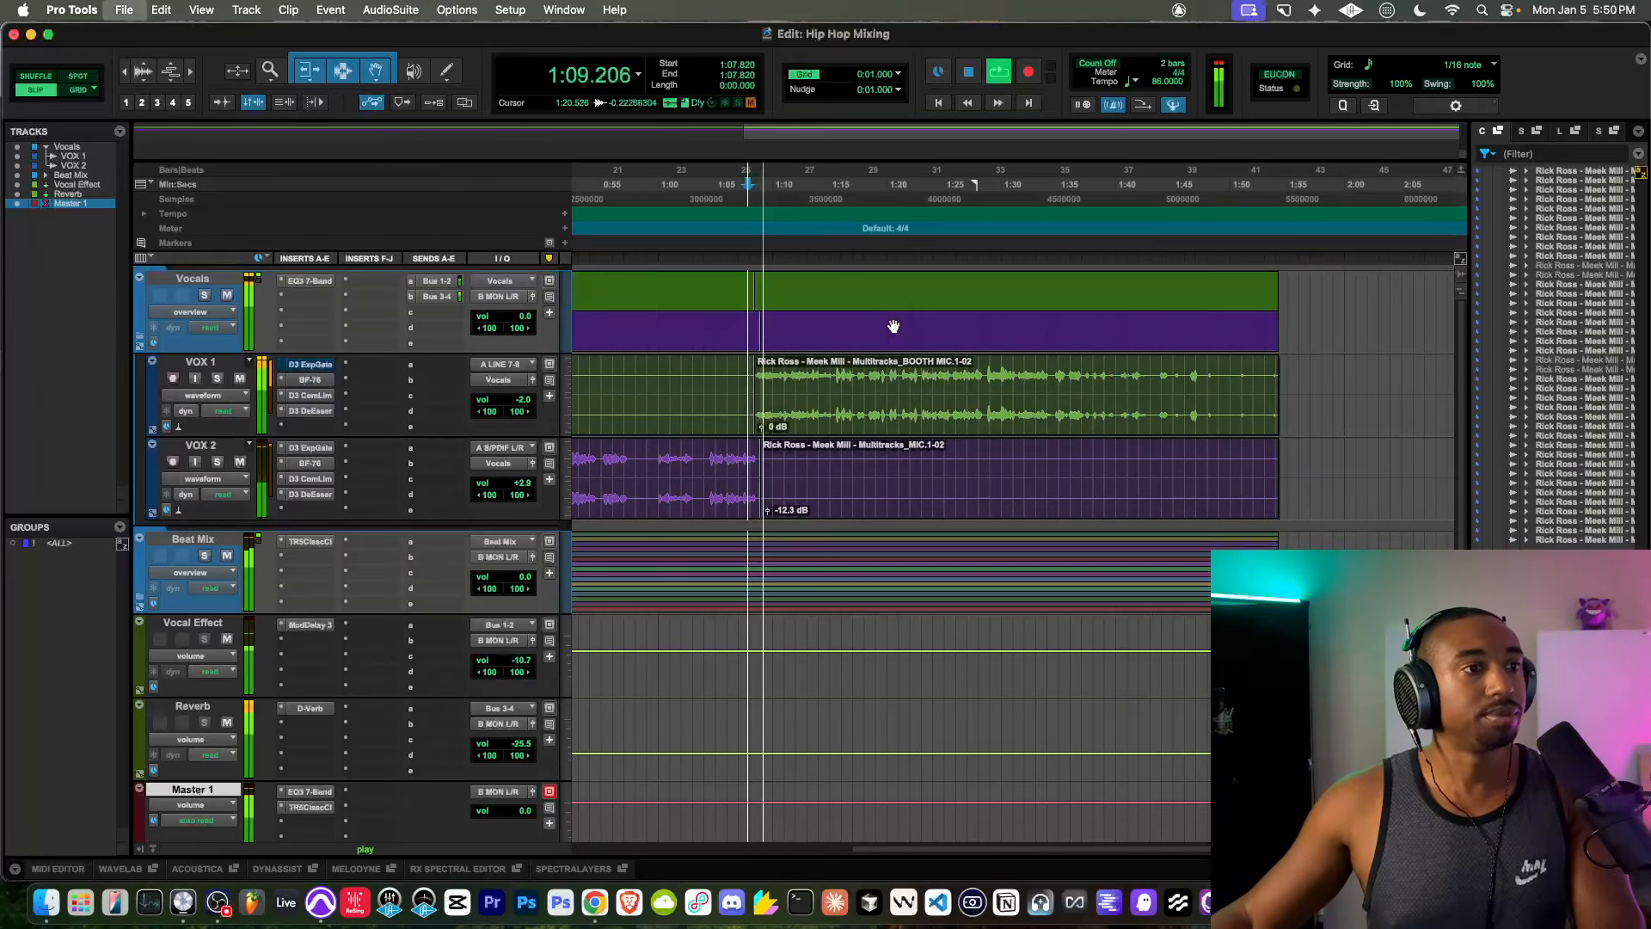
Step: Check the BF-76 limiter on VOX 1 during playback and compare the mix with VOX 1 briefly muted
left_click(306, 380)
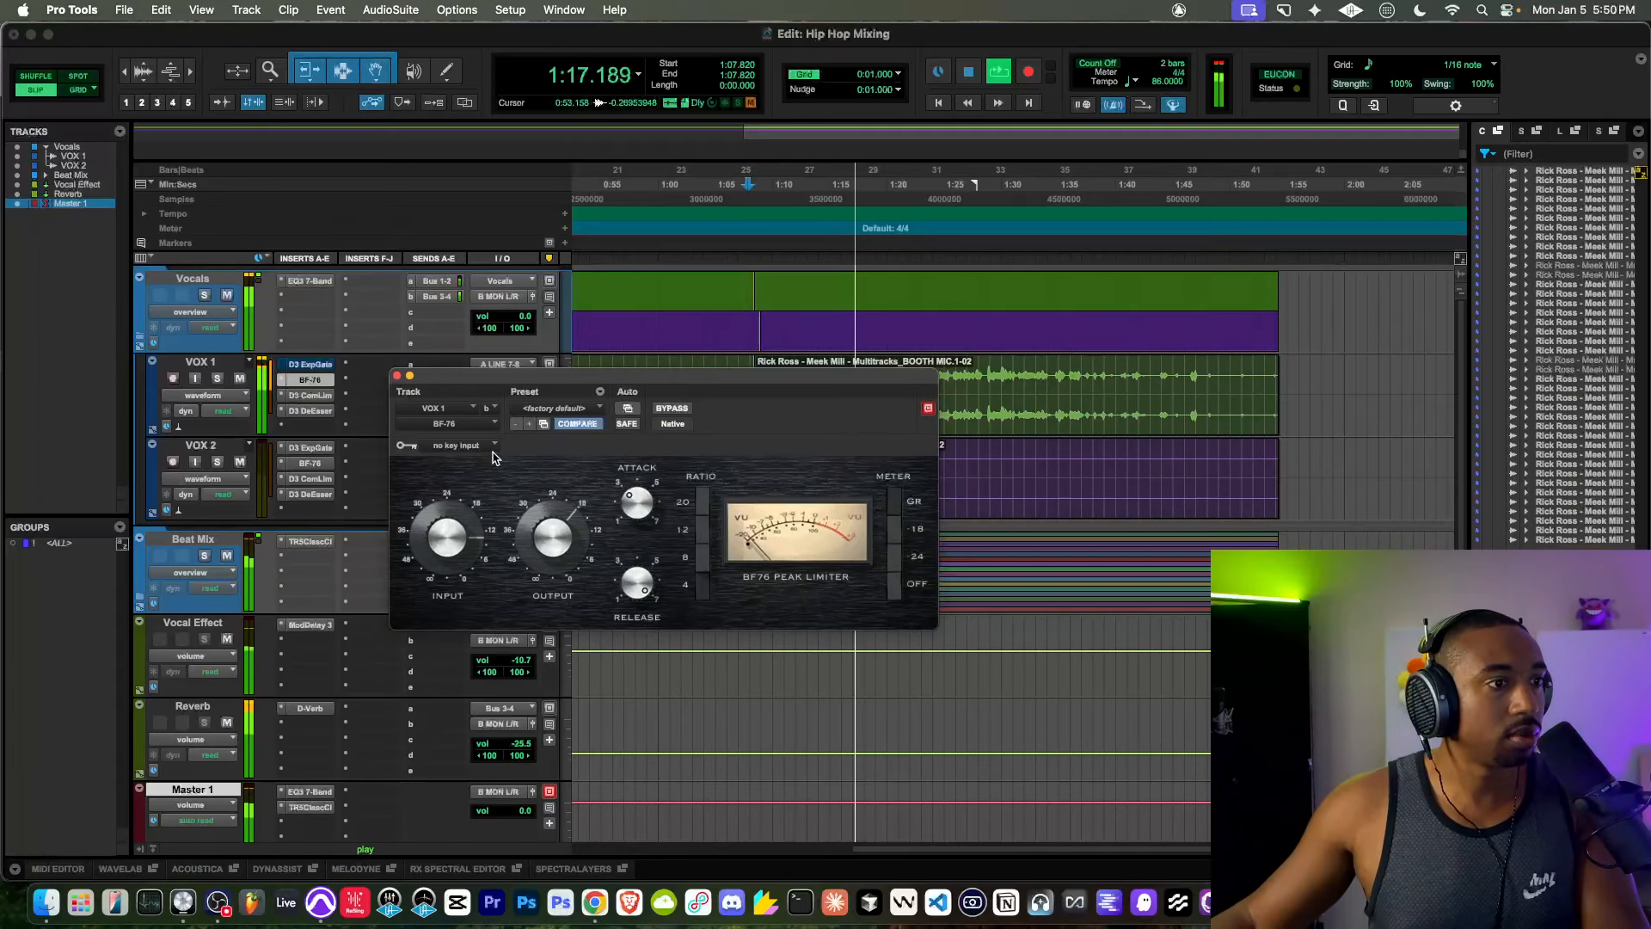
left_click(396, 376)
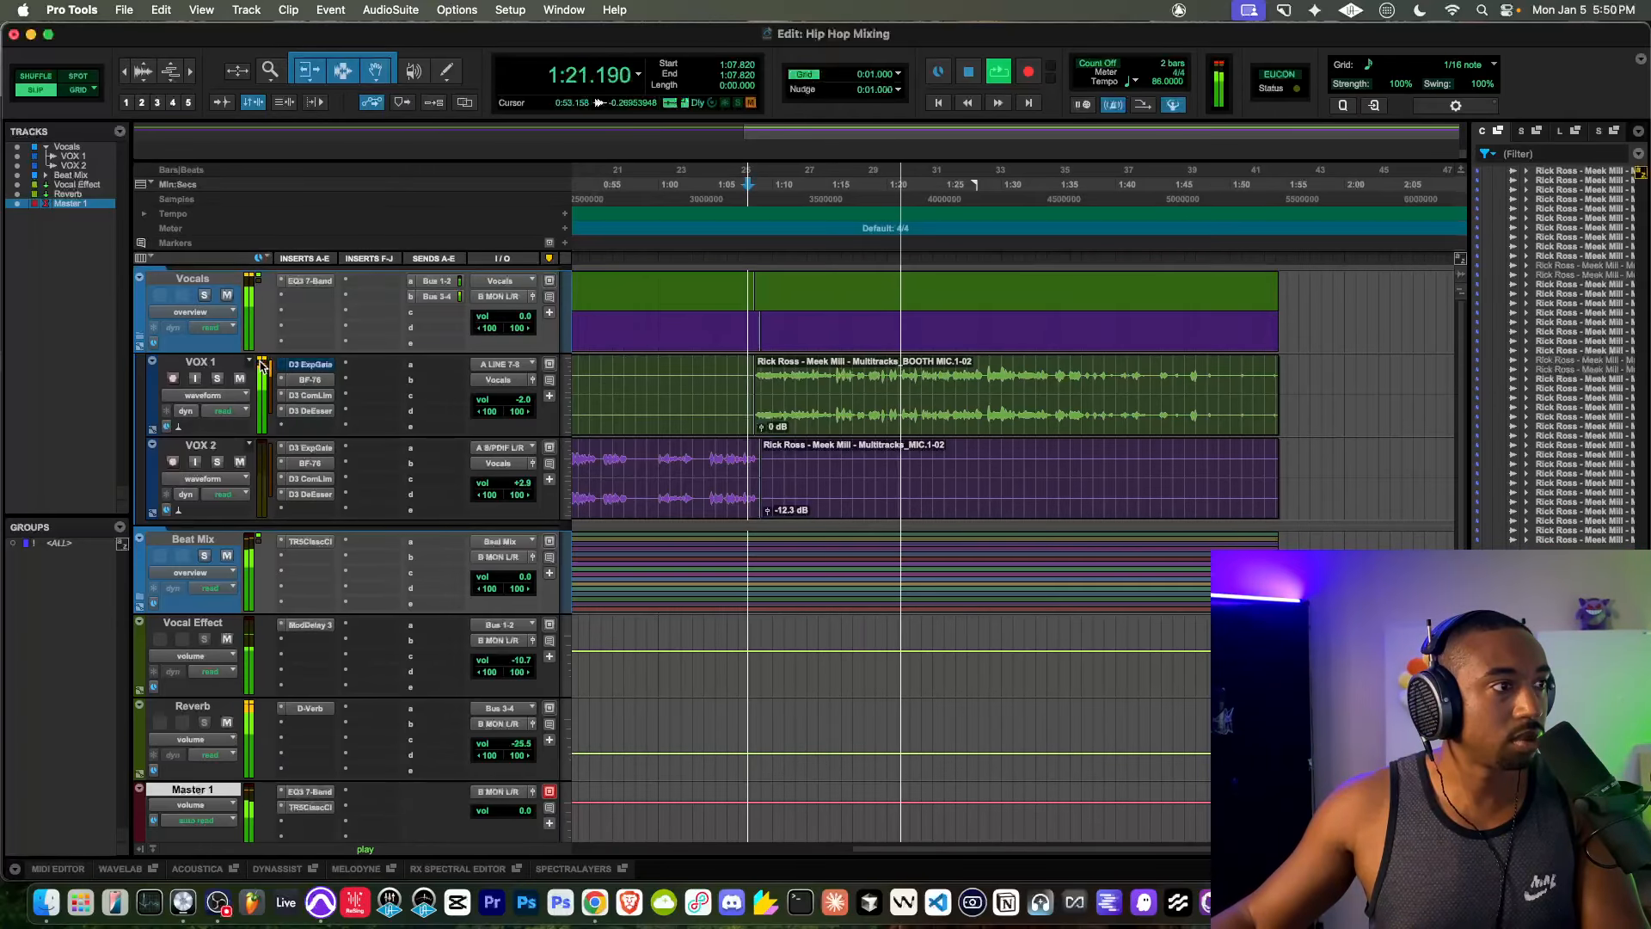
left_click(239, 379)
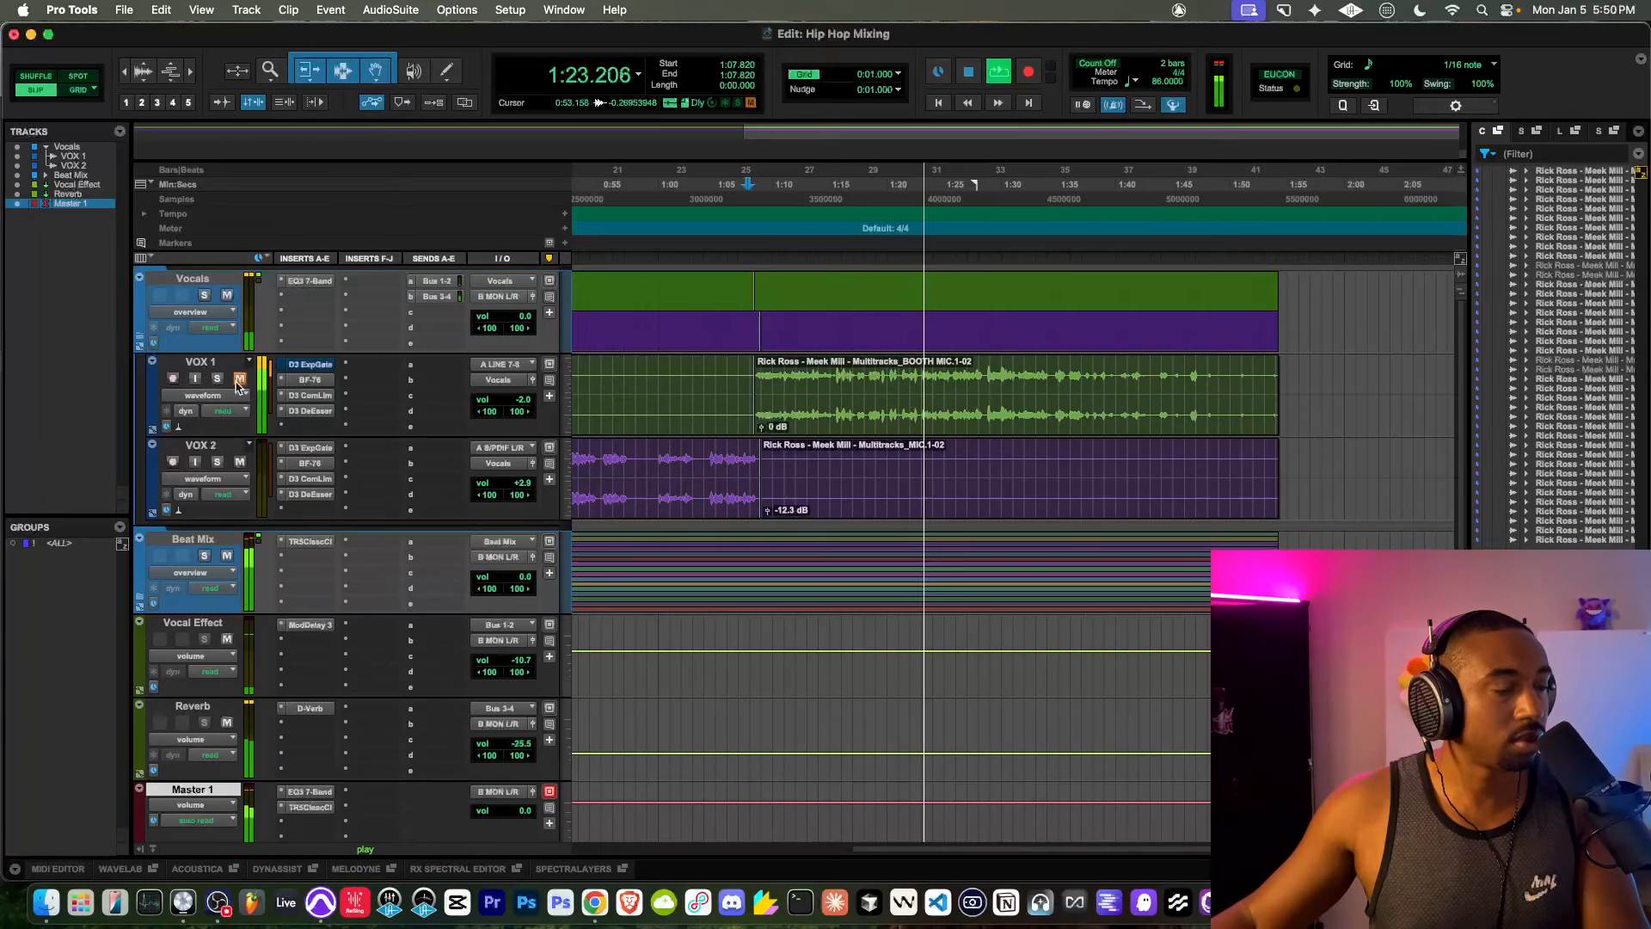
left_click(239, 379)
Step: Solo VOX 1 and VOX 2 and play the vocals from about 0:58.9 into the VOX 1 section
left_click(217, 379)
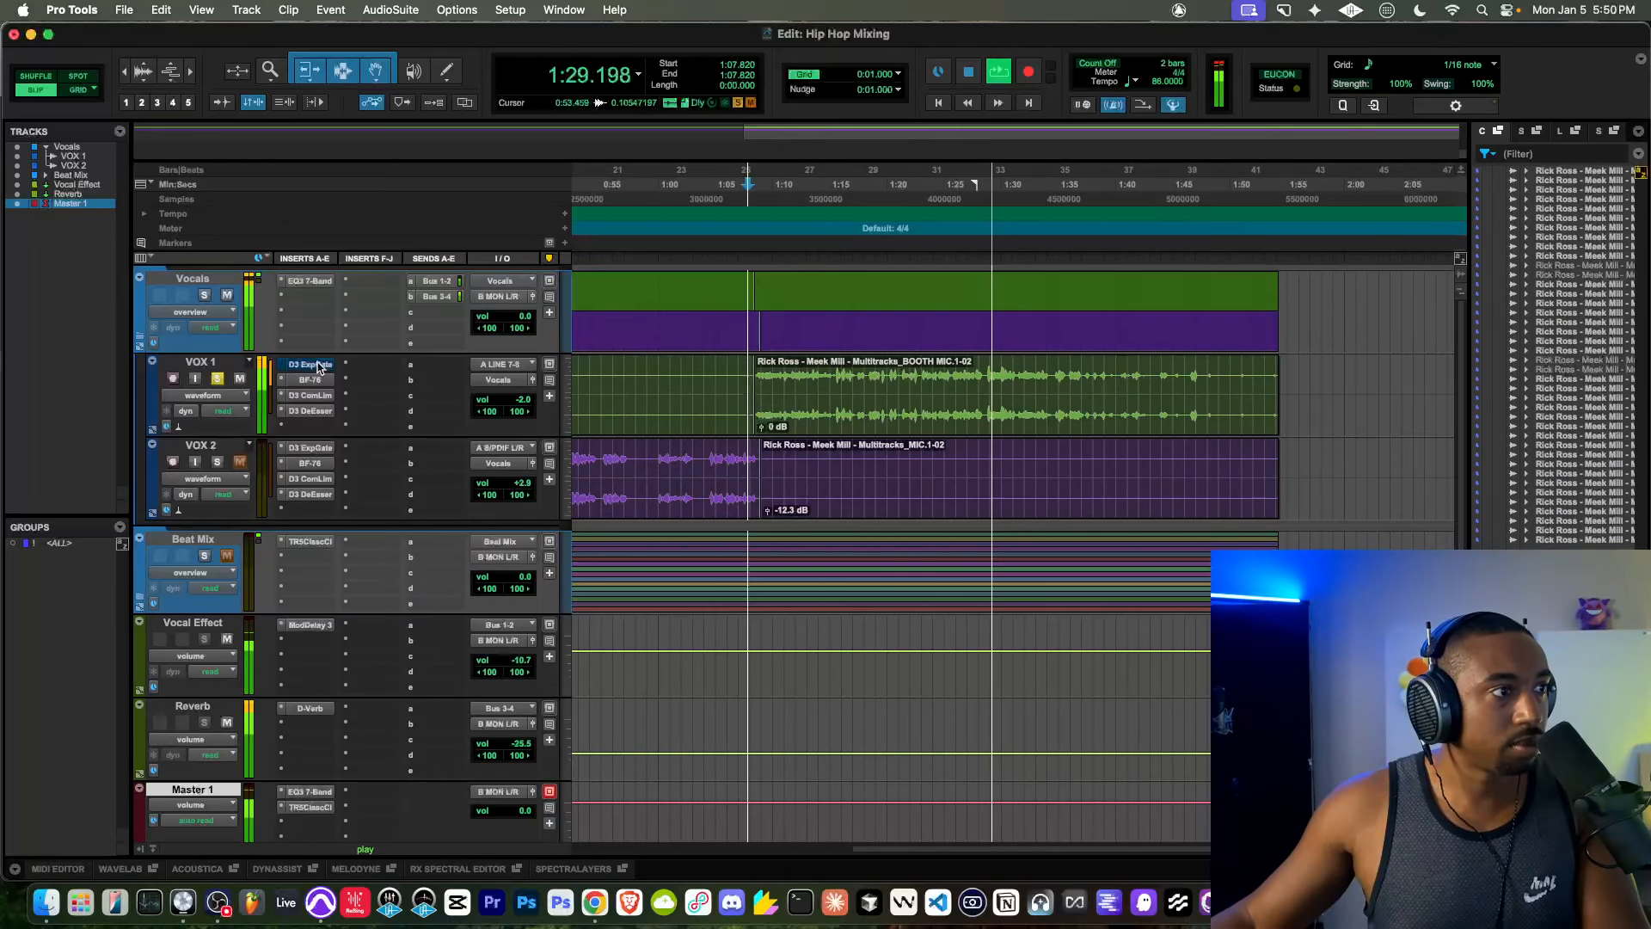
key("space")
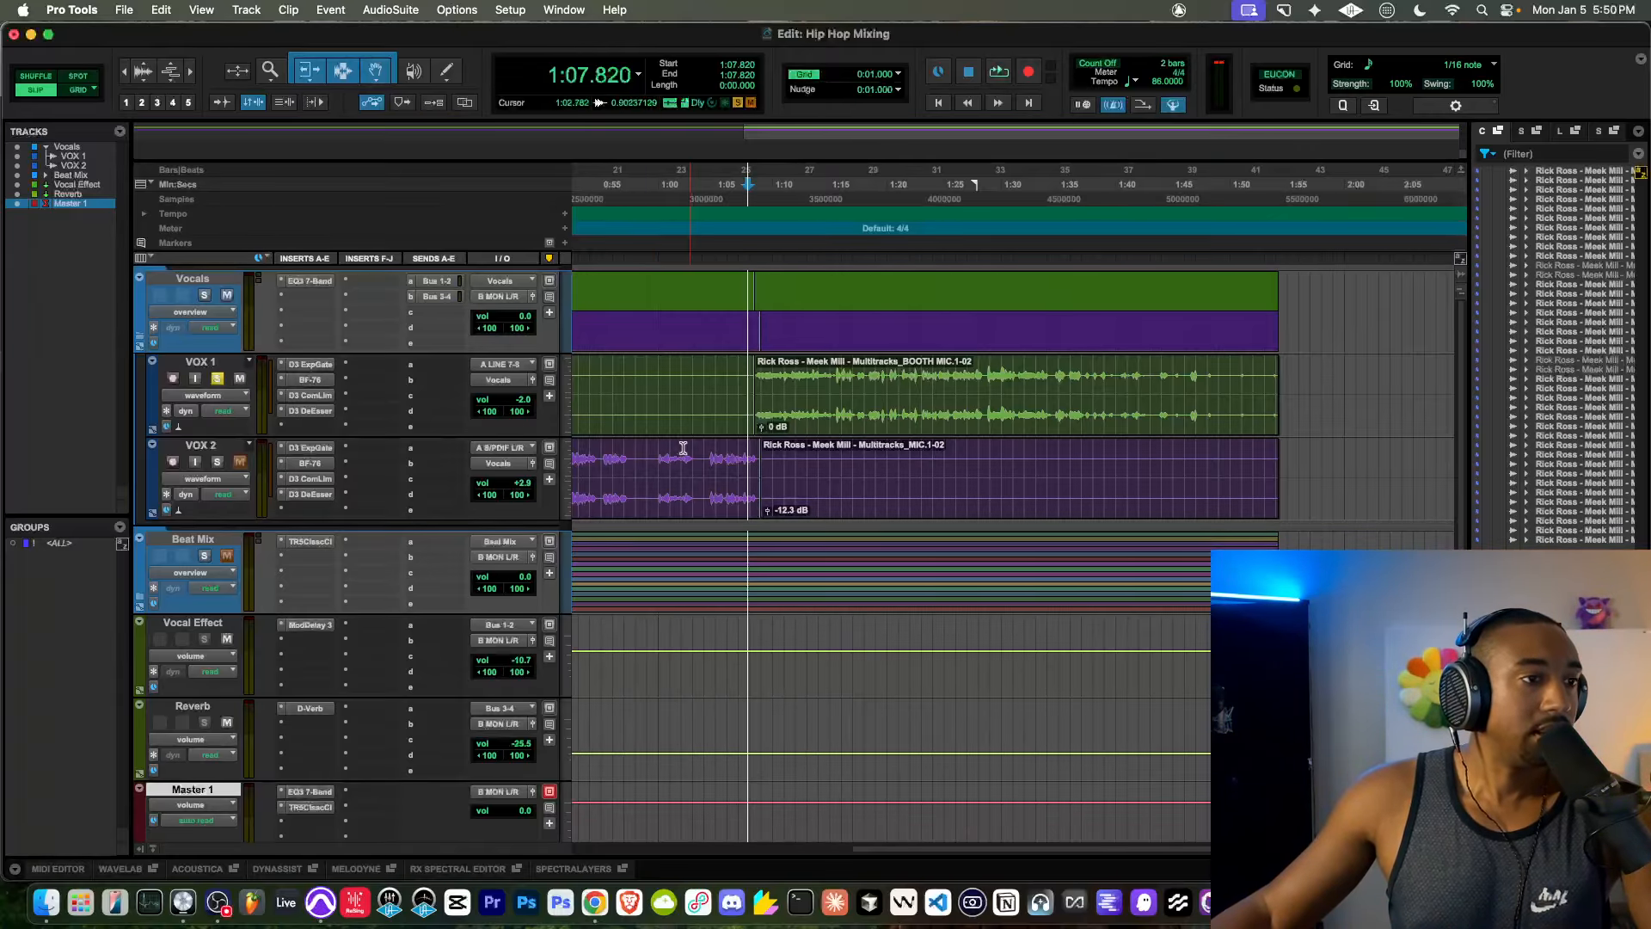
left_click(646, 189)
key("space")
left_click(217, 463)
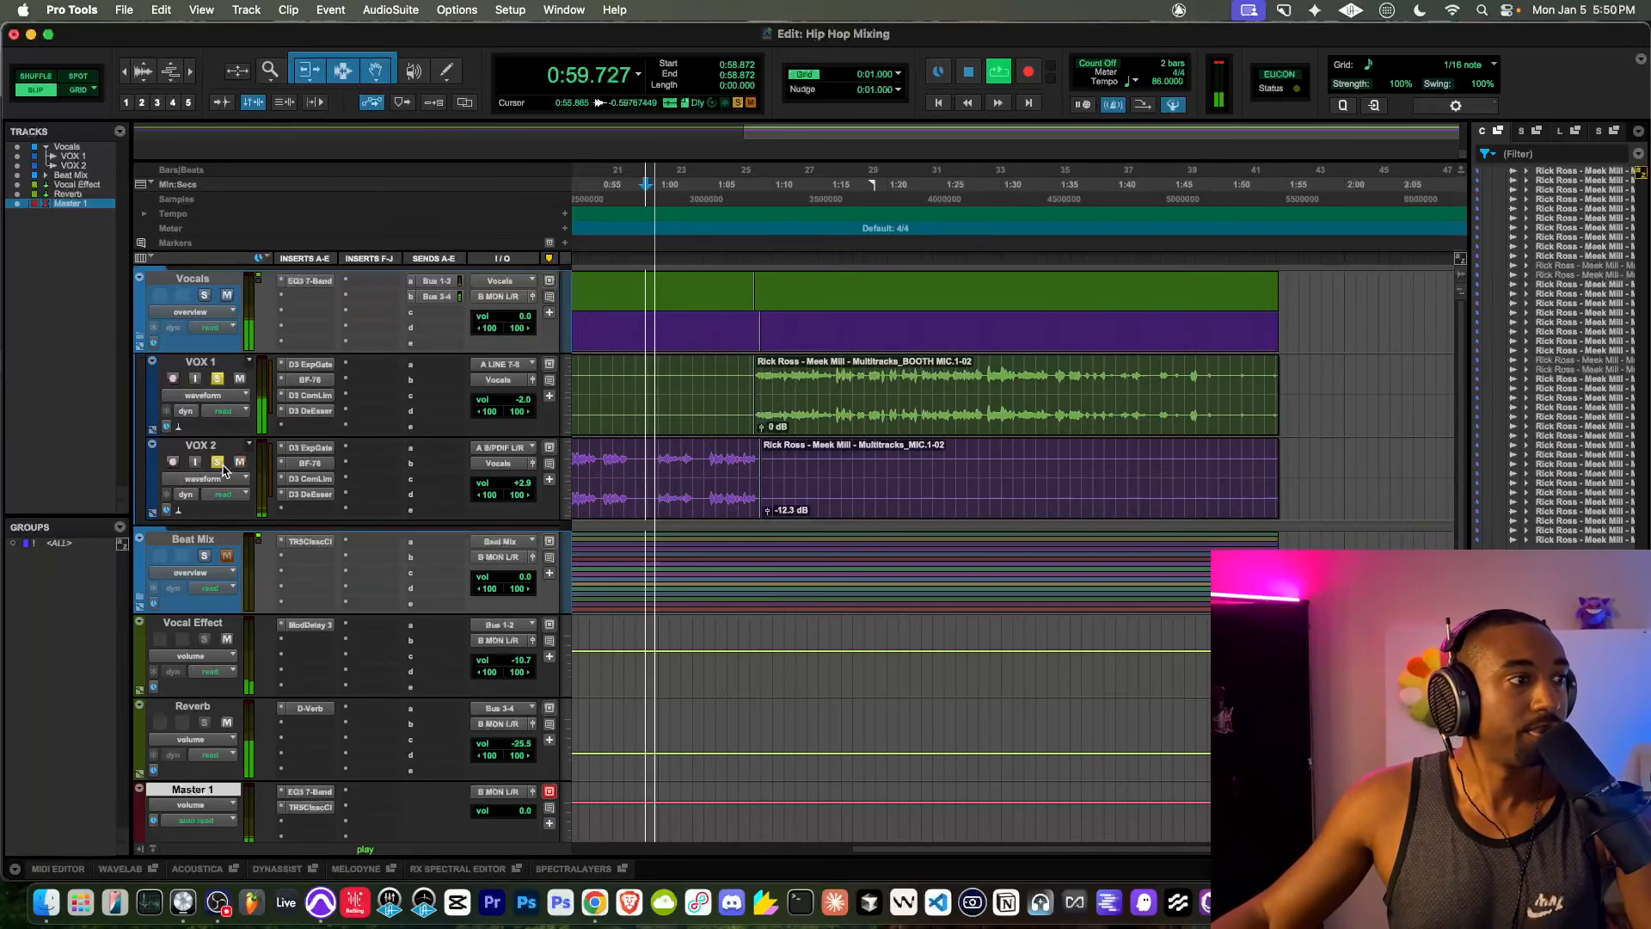
scroll(804, 465, "left", 5)
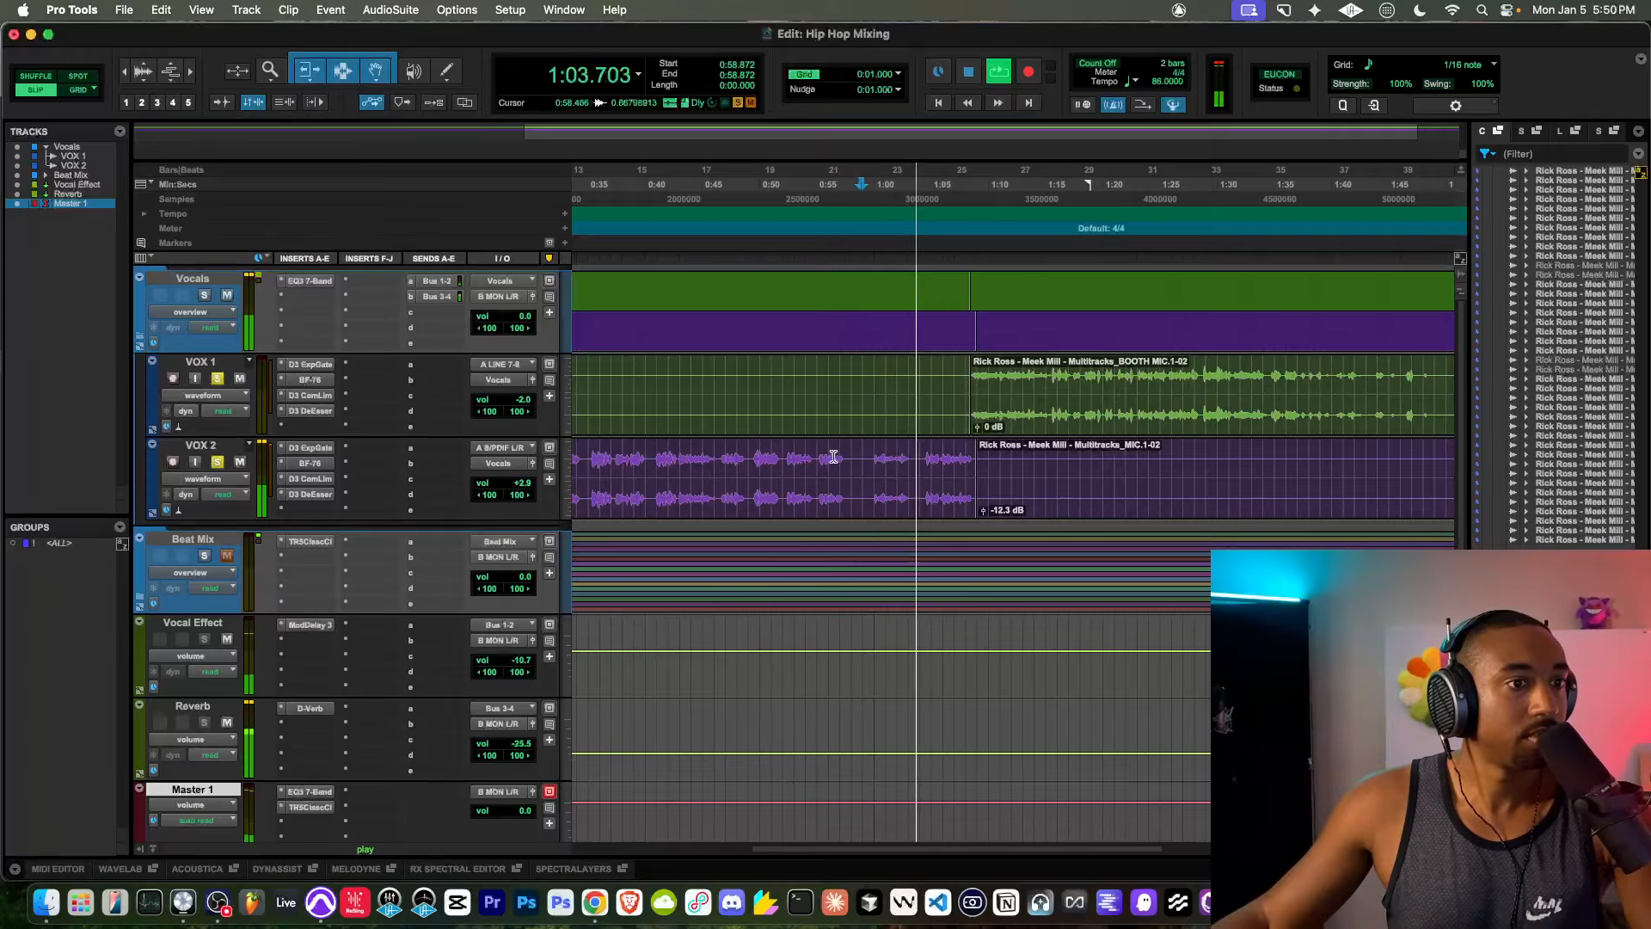
scroll(833, 456, "right", 8)
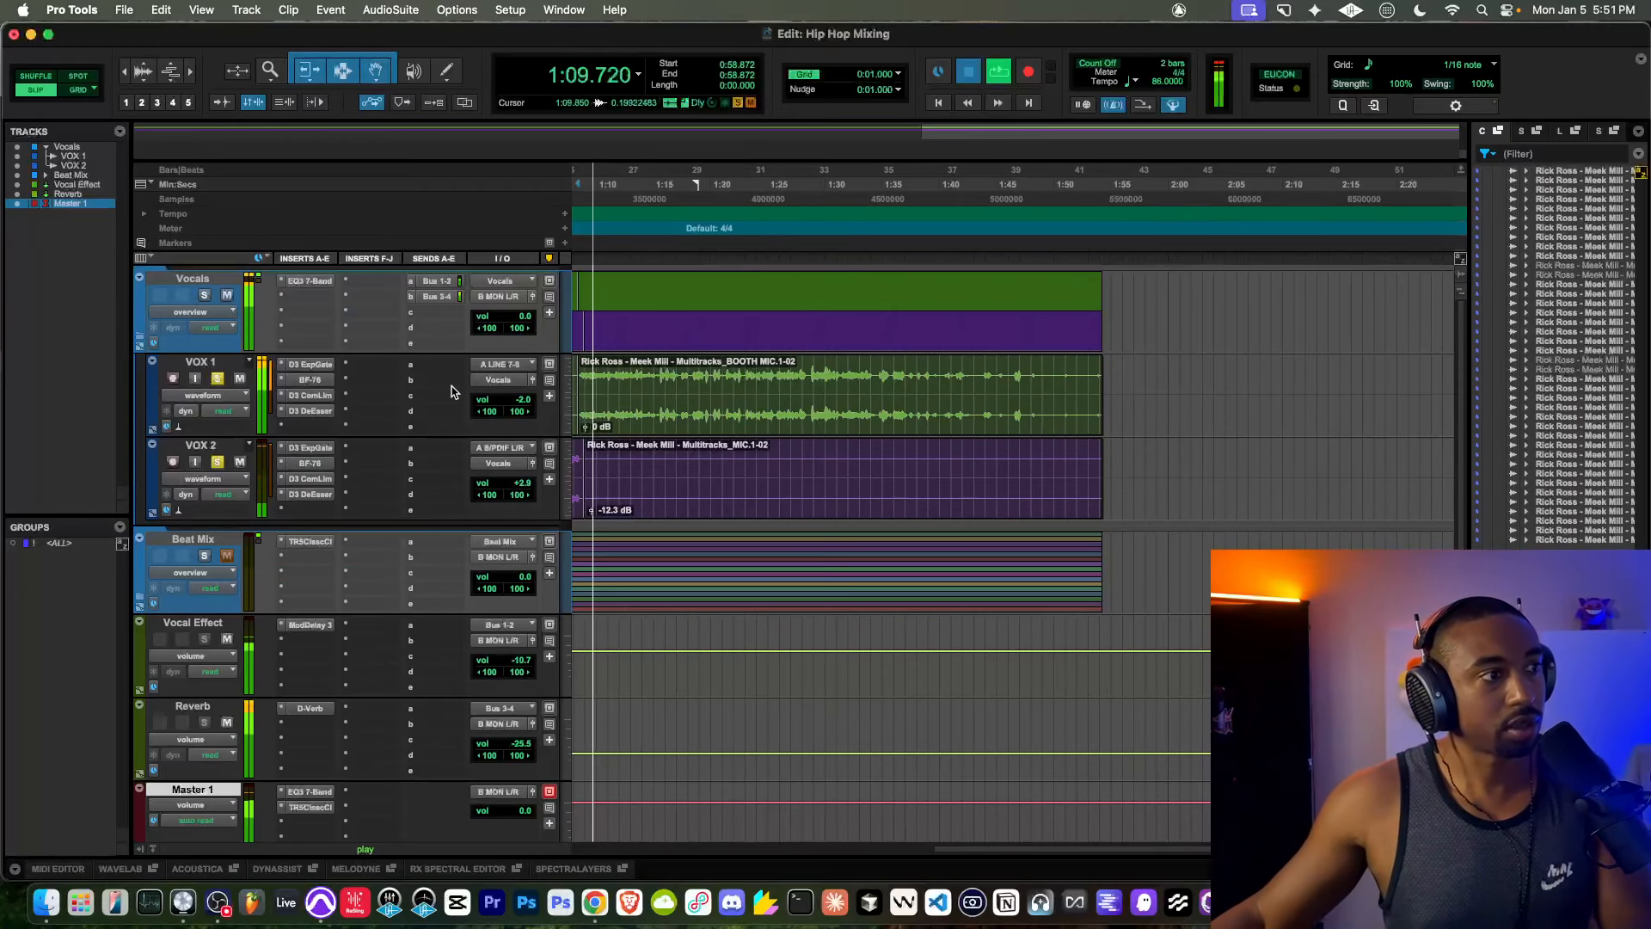
Step: Replay the soloed vocals from about 1:09.5 to check the VOX 1 sound, stopping playback at the end
key("space")
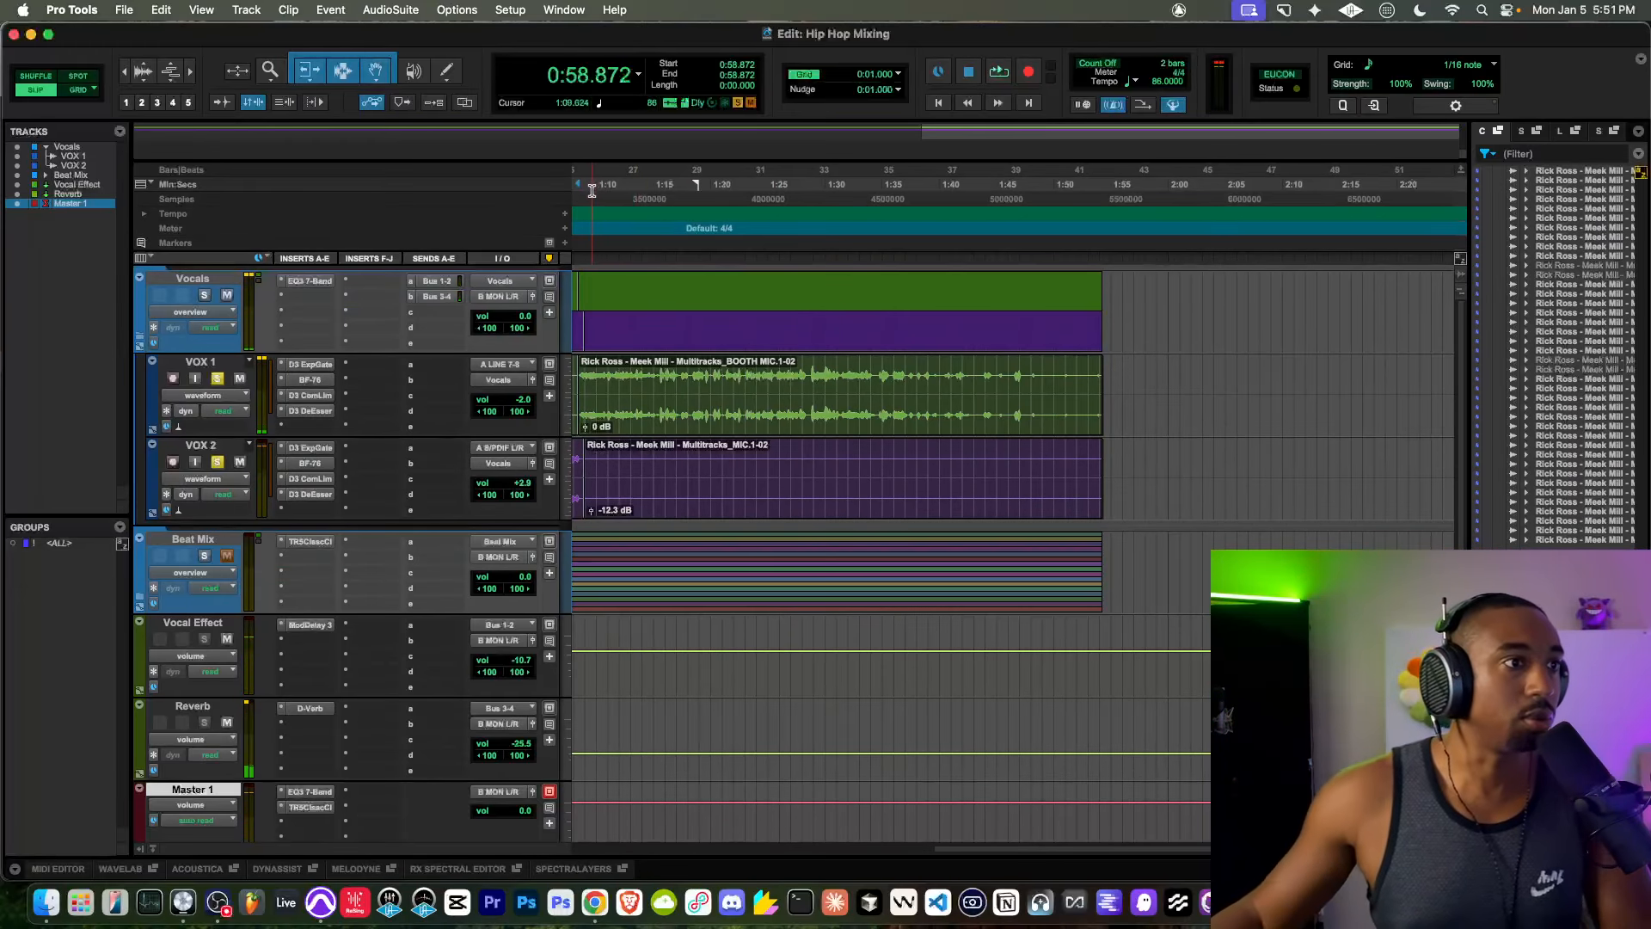
left_click(592, 184)
key("space")
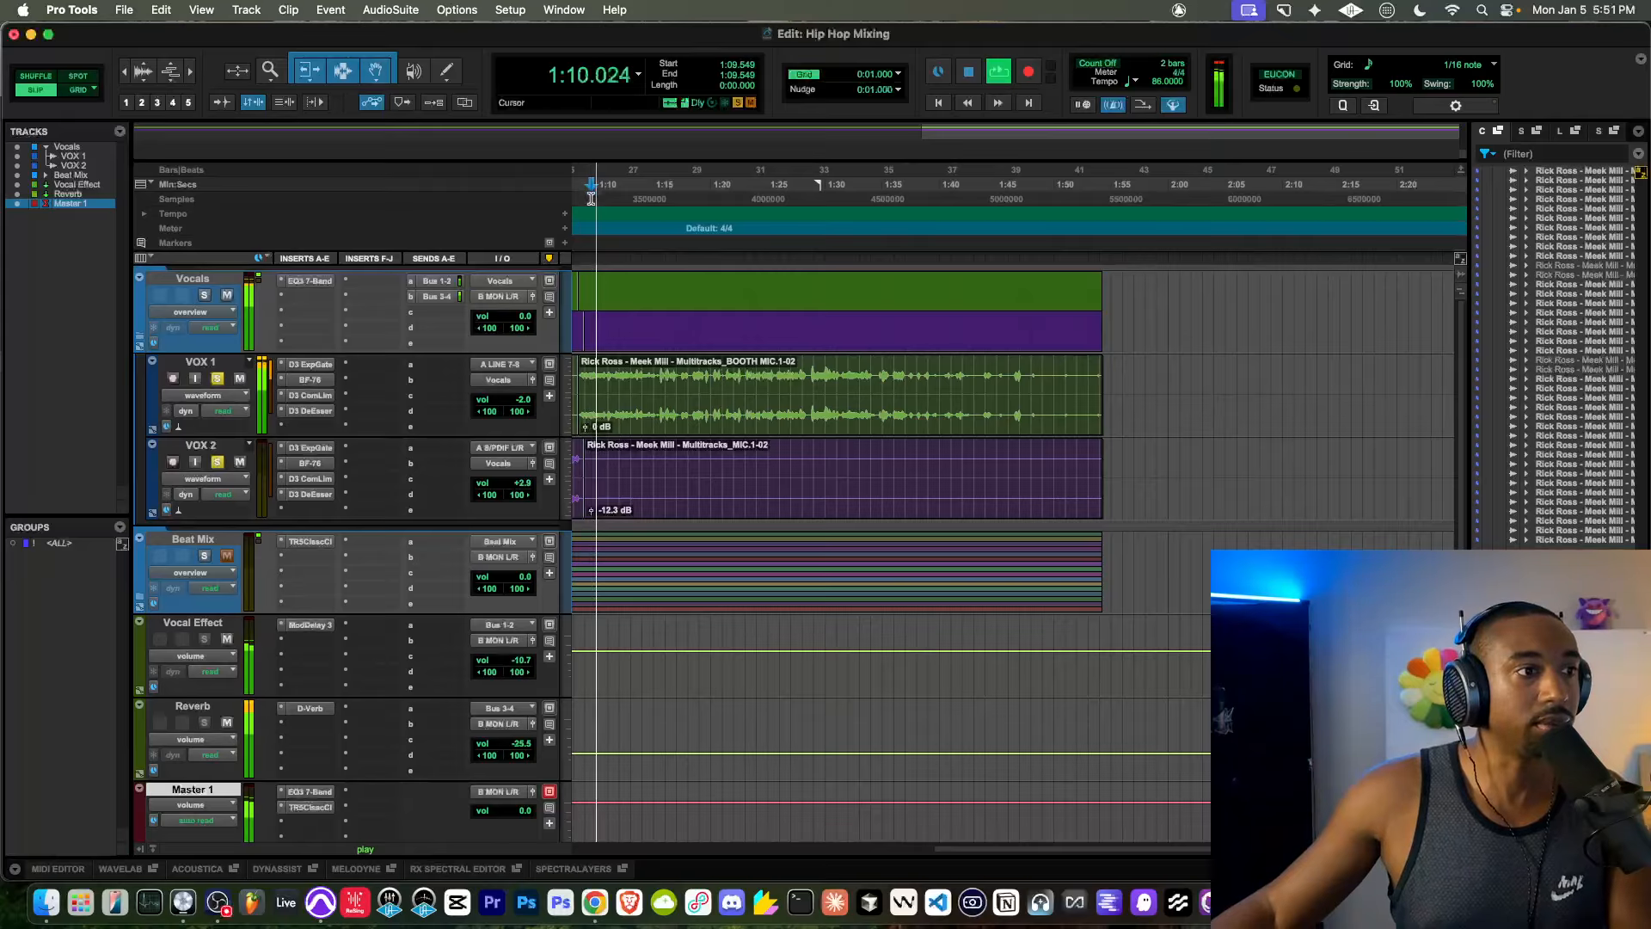
key("space")
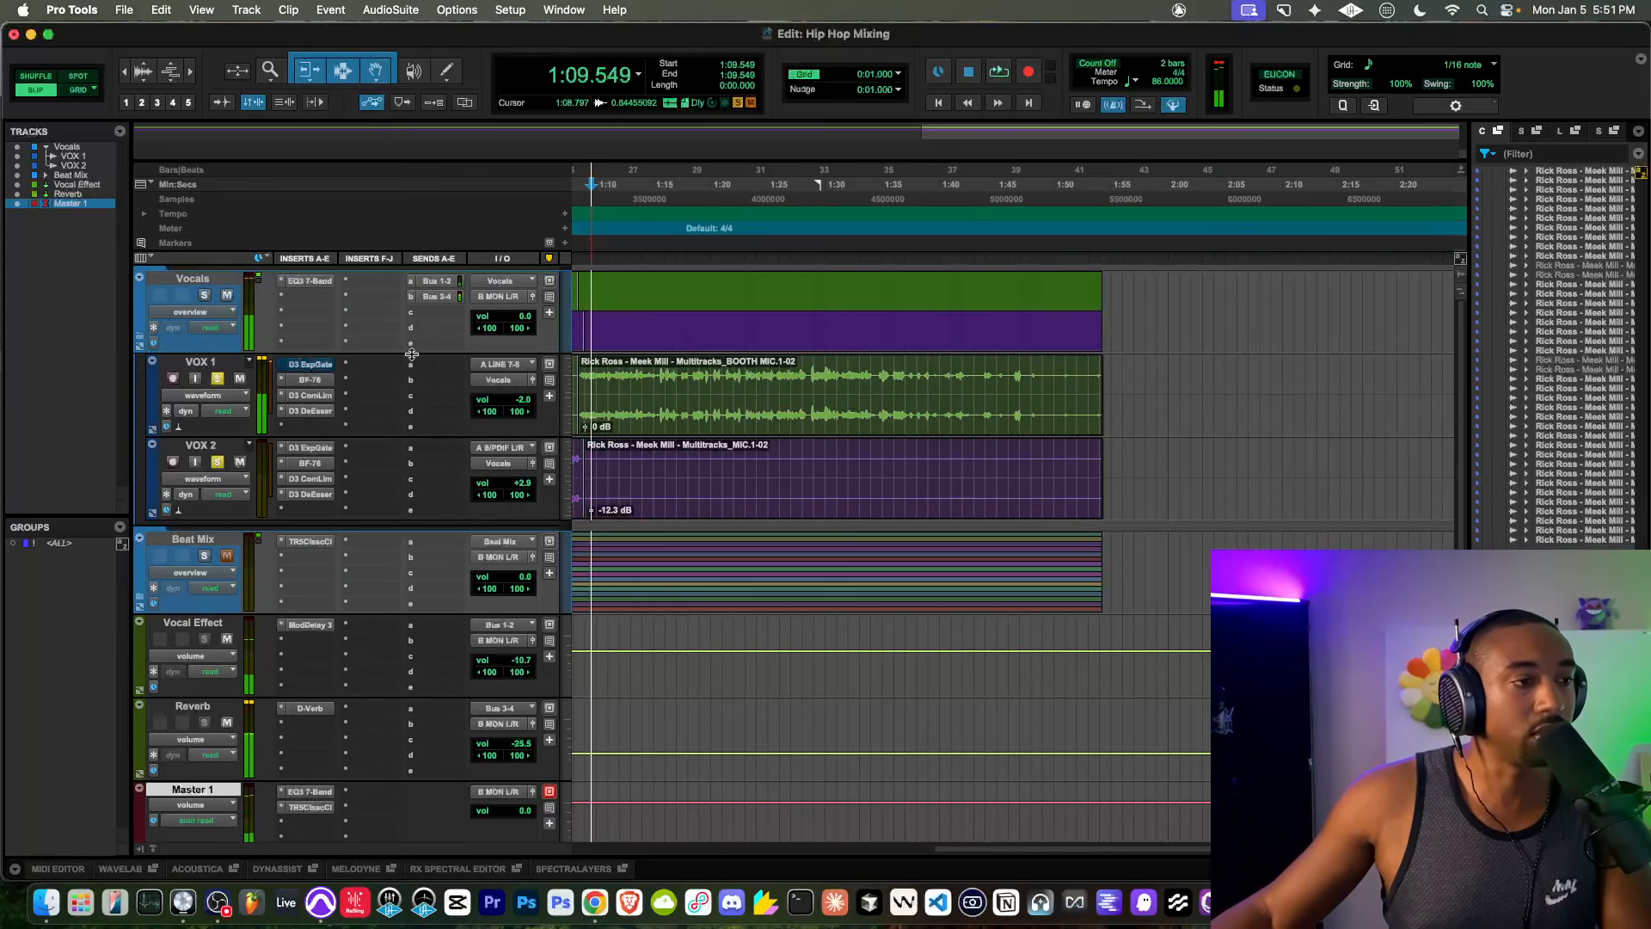
key("space")
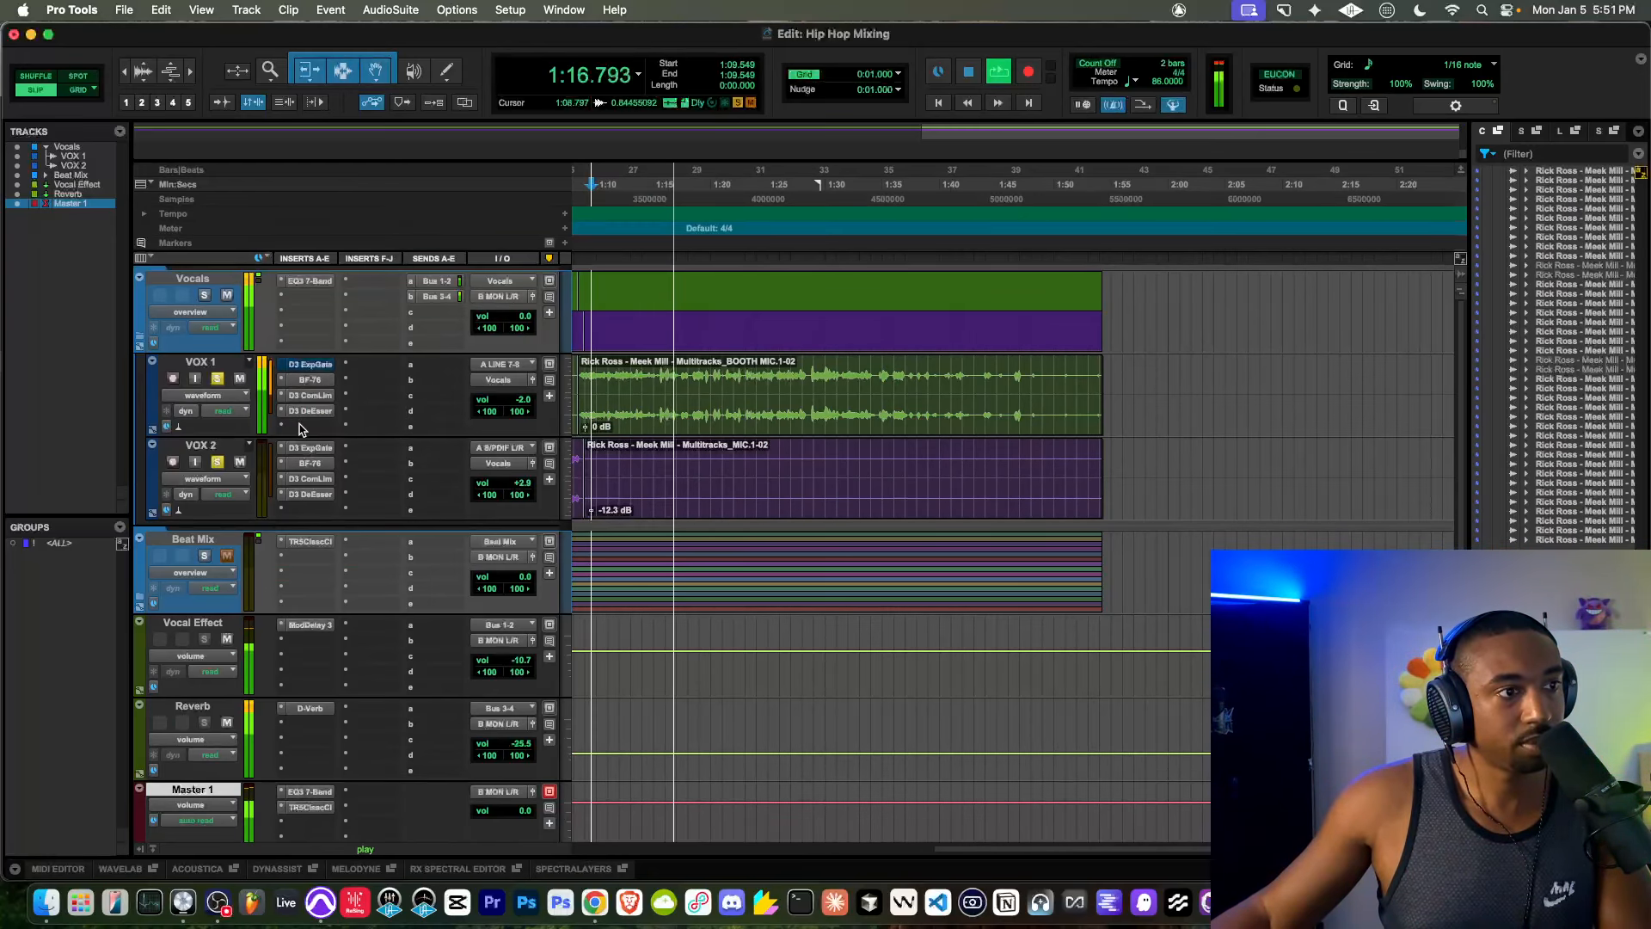
key("space")
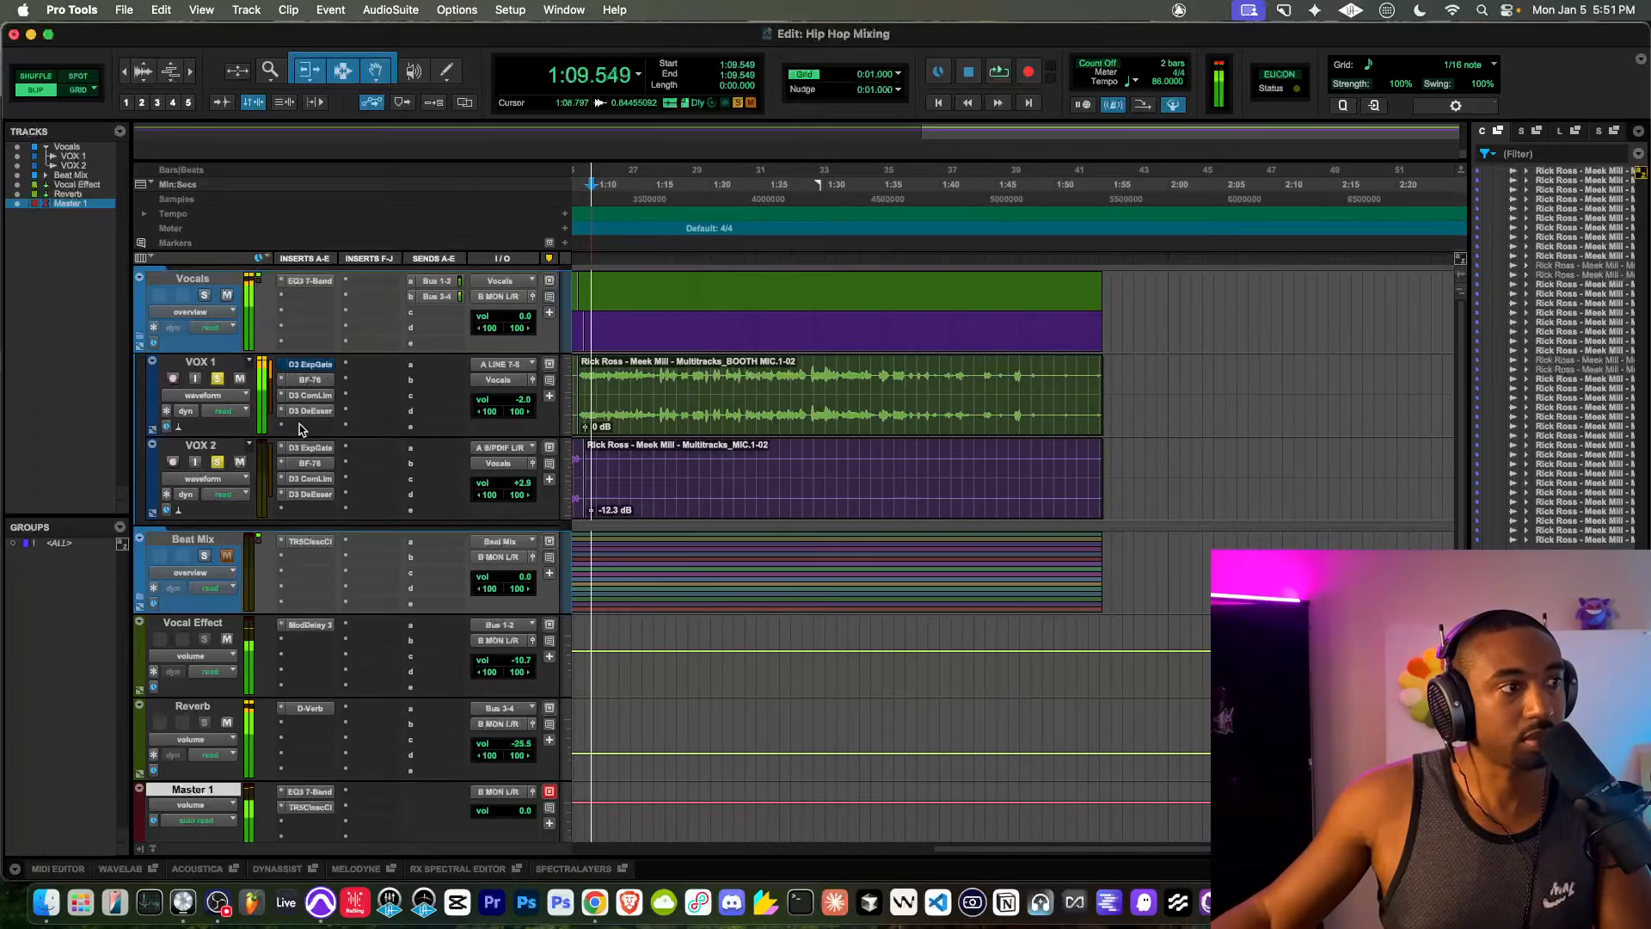
Step: Insert EQ3 7-Band in VOX 1's first slot with a 24 dB/oct high-pass filter at 84.2 Hz and play the soloed vocals
left_click(300, 427)
mouse_move(300, 429)
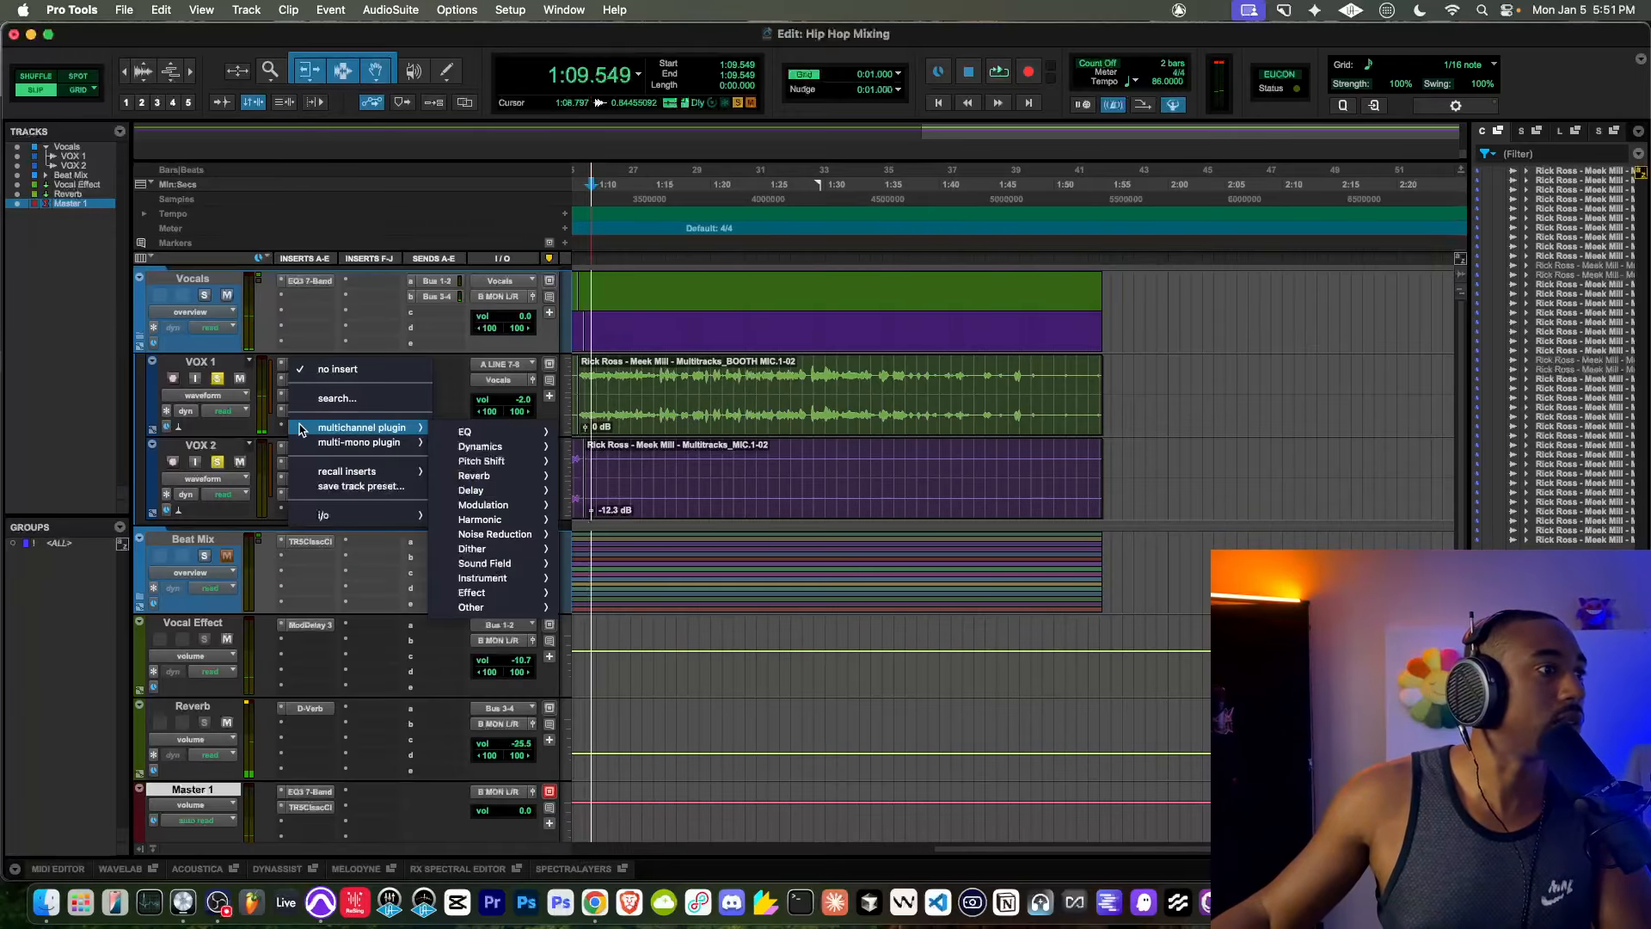
mouse_move(454, 437)
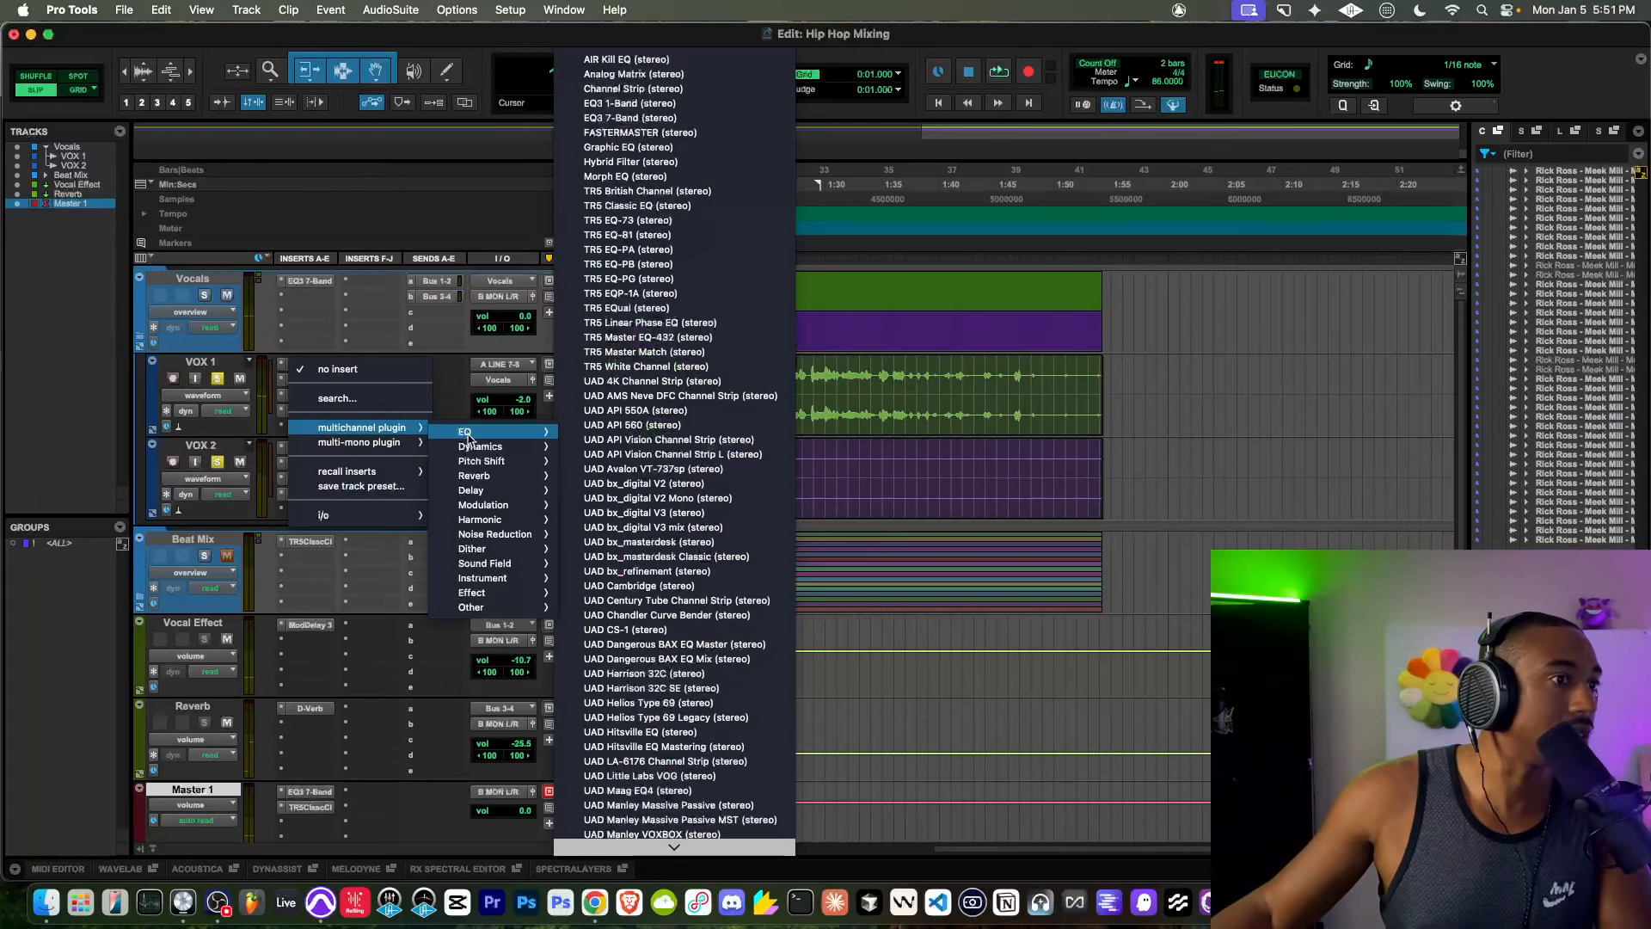
left_click(627, 118)
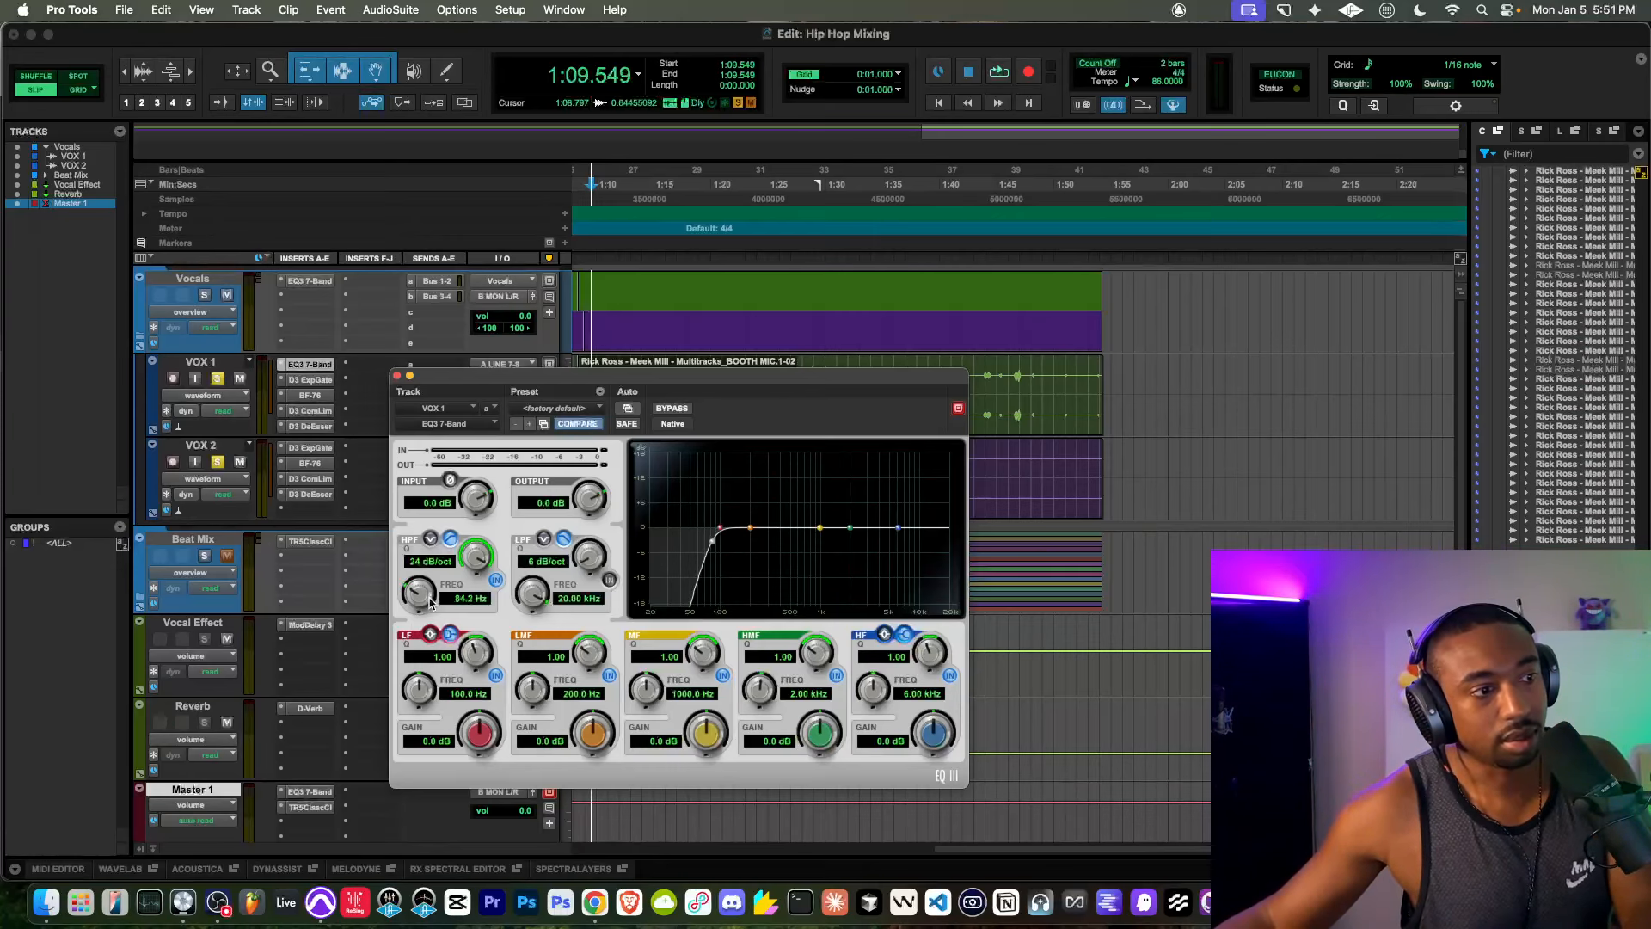
key("space")
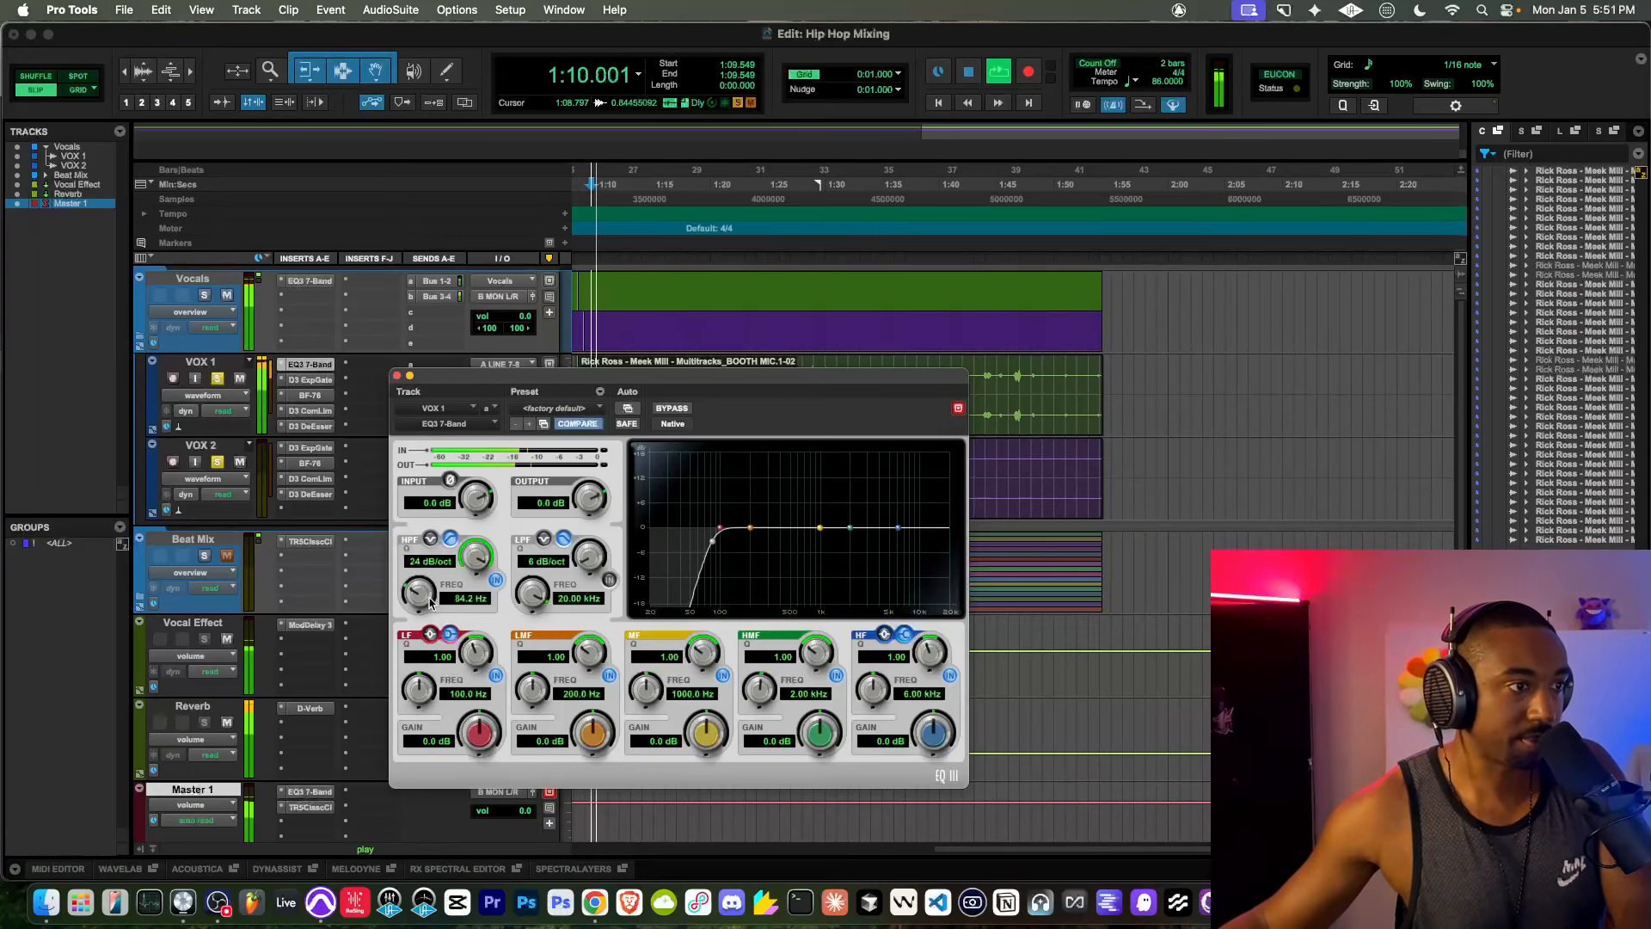
left_click(398, 376)
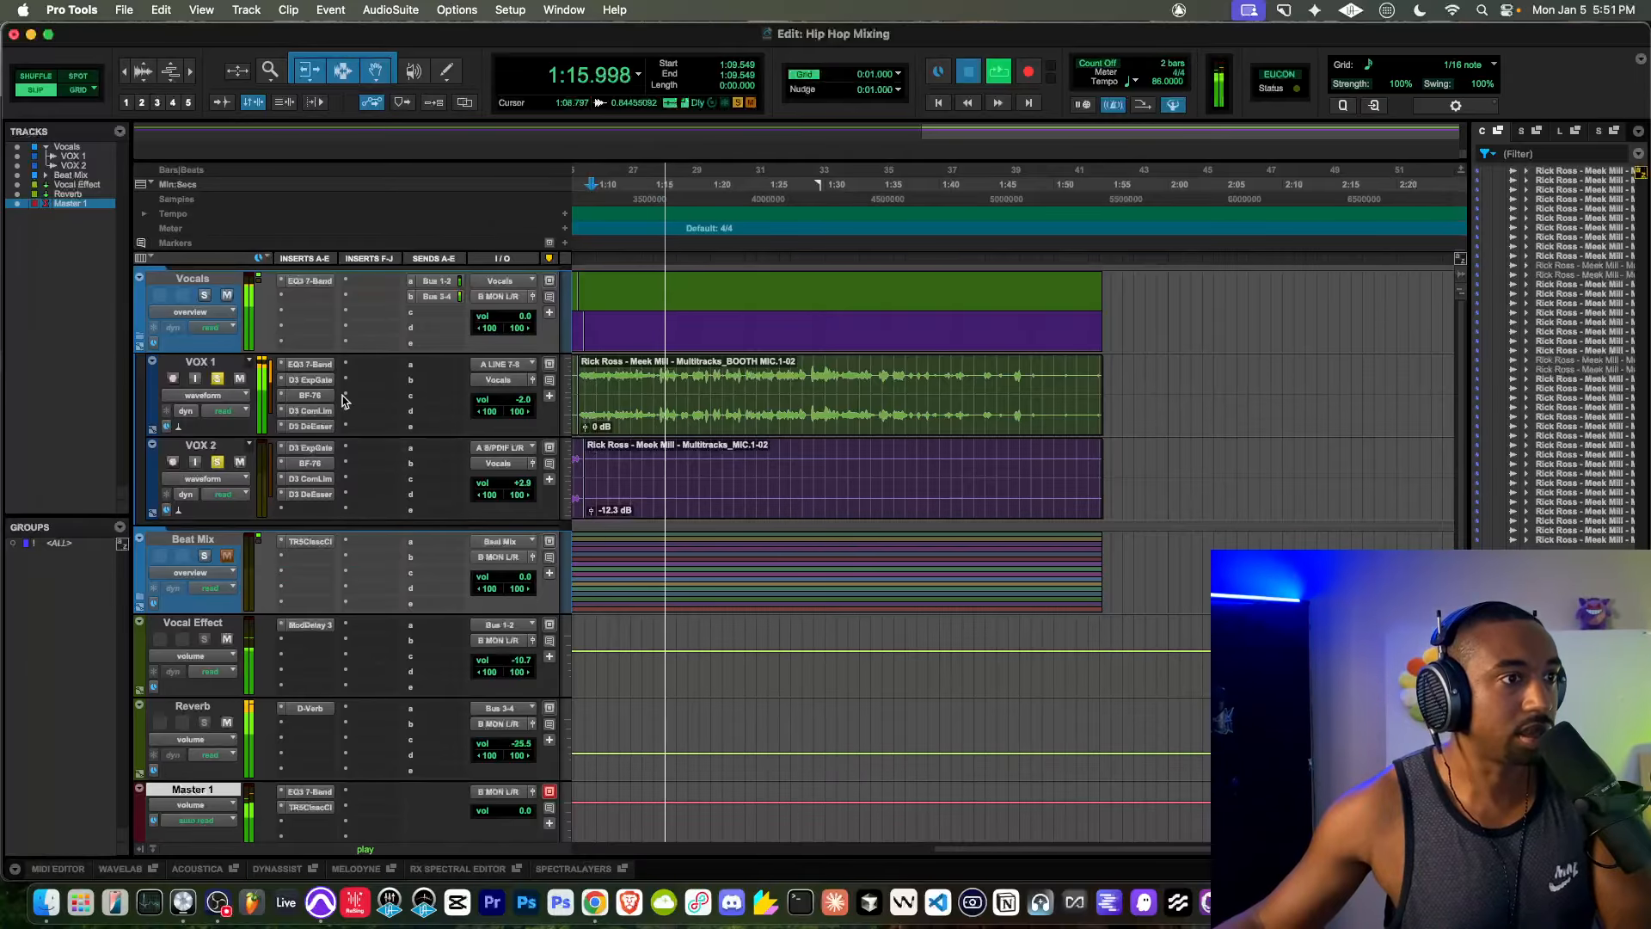
Step: Select VOX 1 and replay the soloed vocals from 1:09.549 to check the filtered sound
key("space")
key("space")
left_click(344, 401)
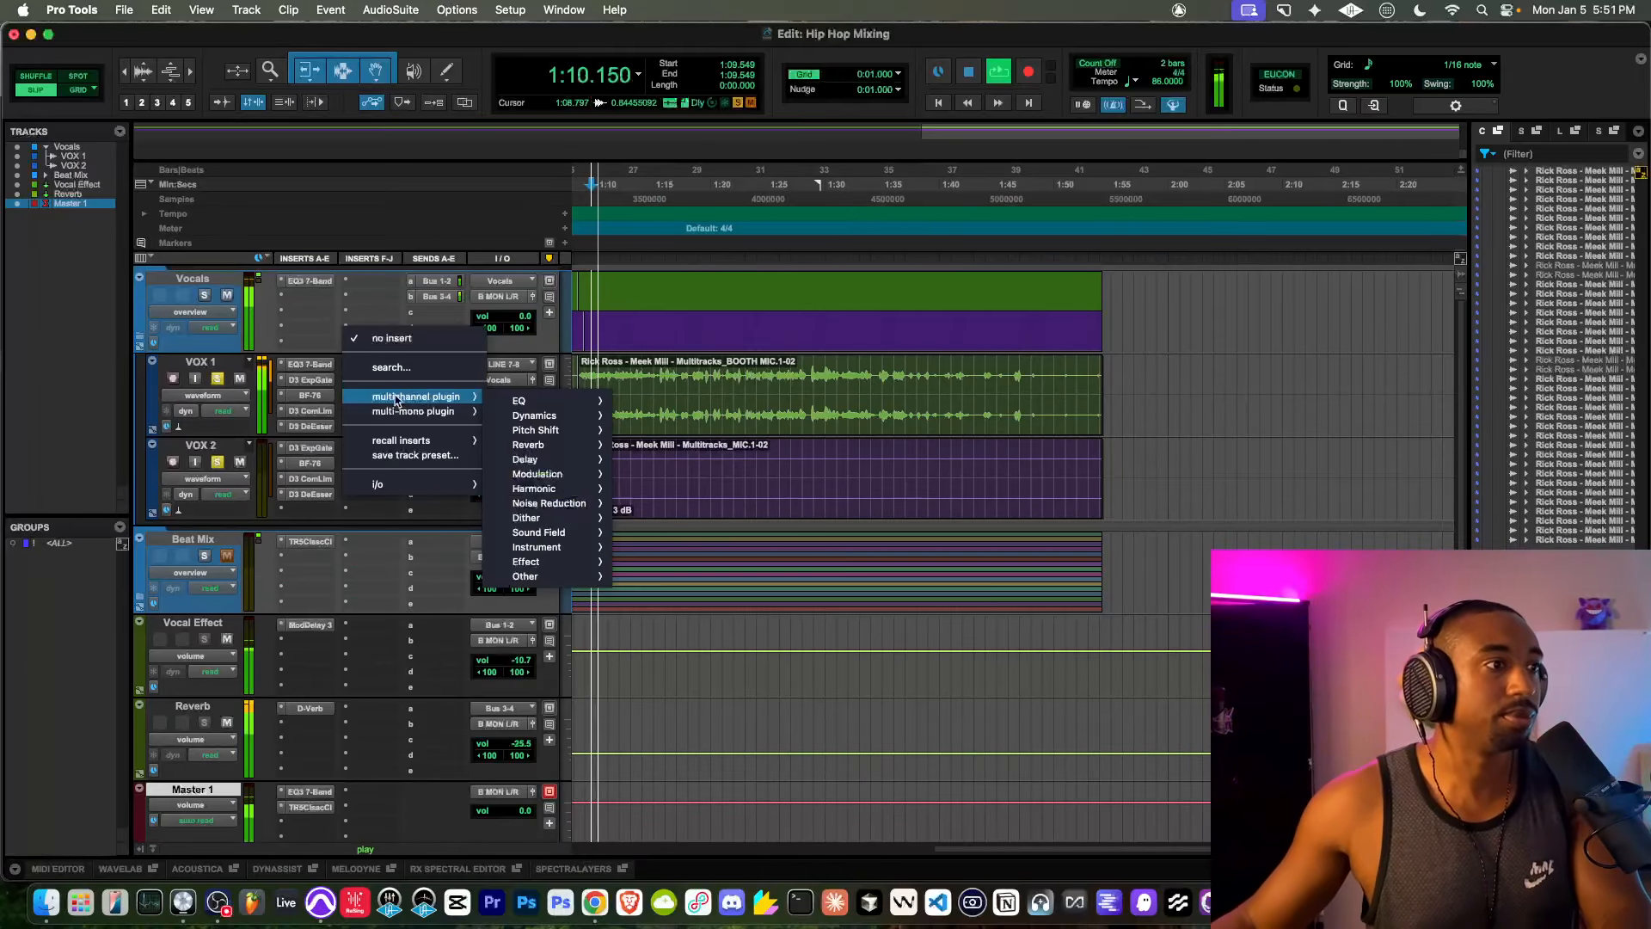
key("Escape")
left_click(230, 370)
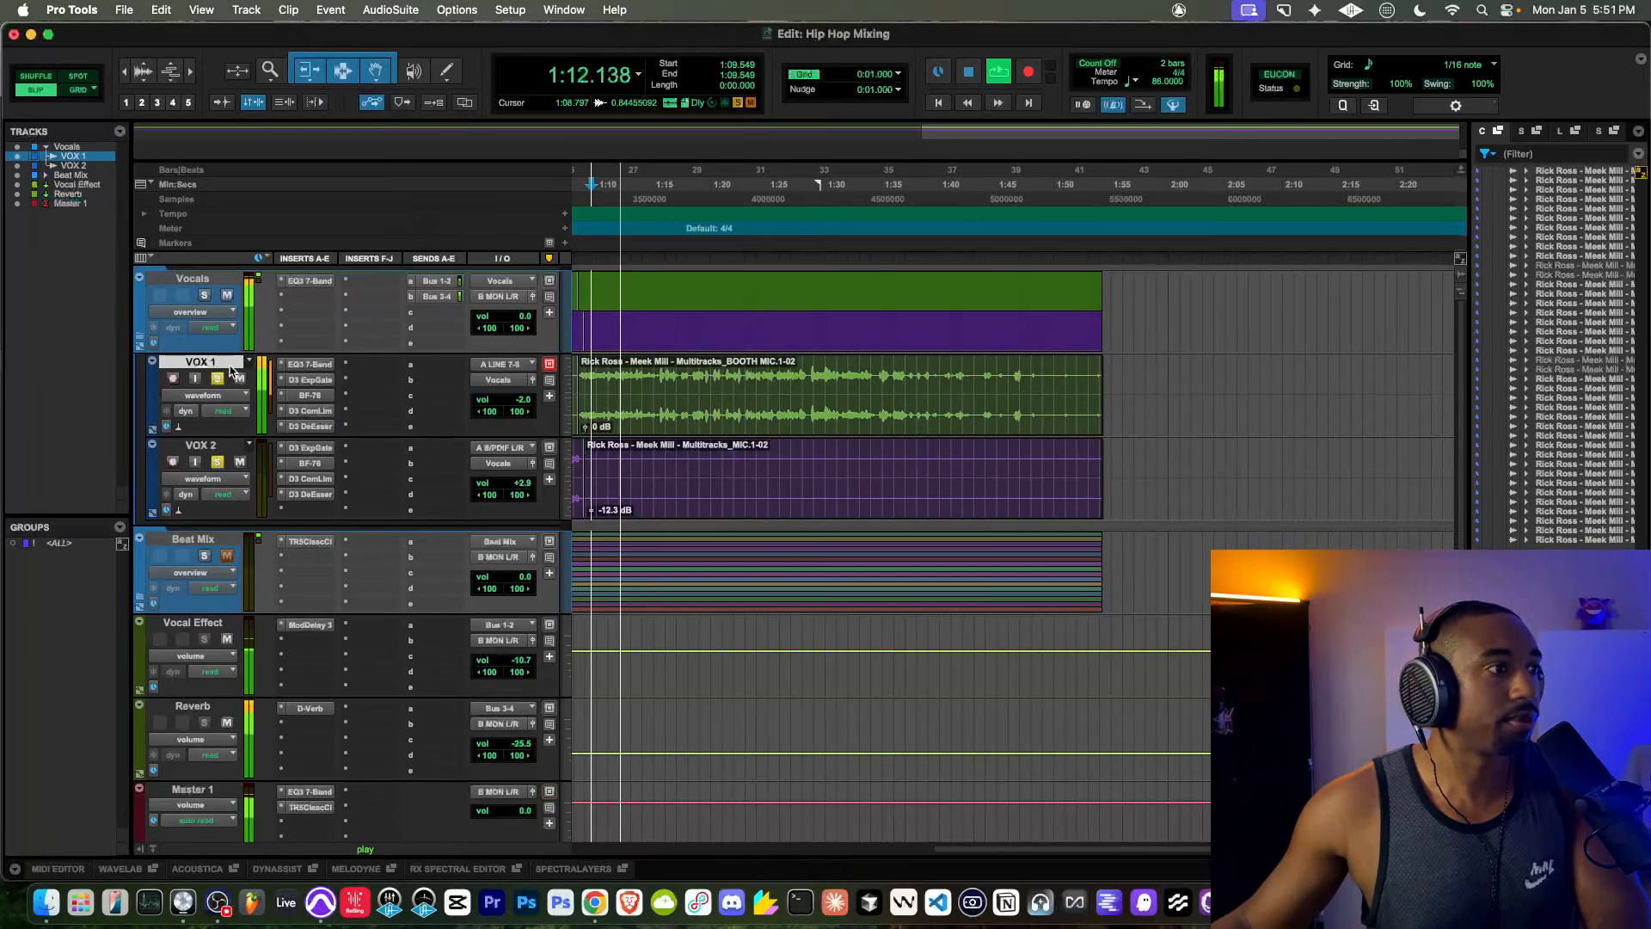
key("space")
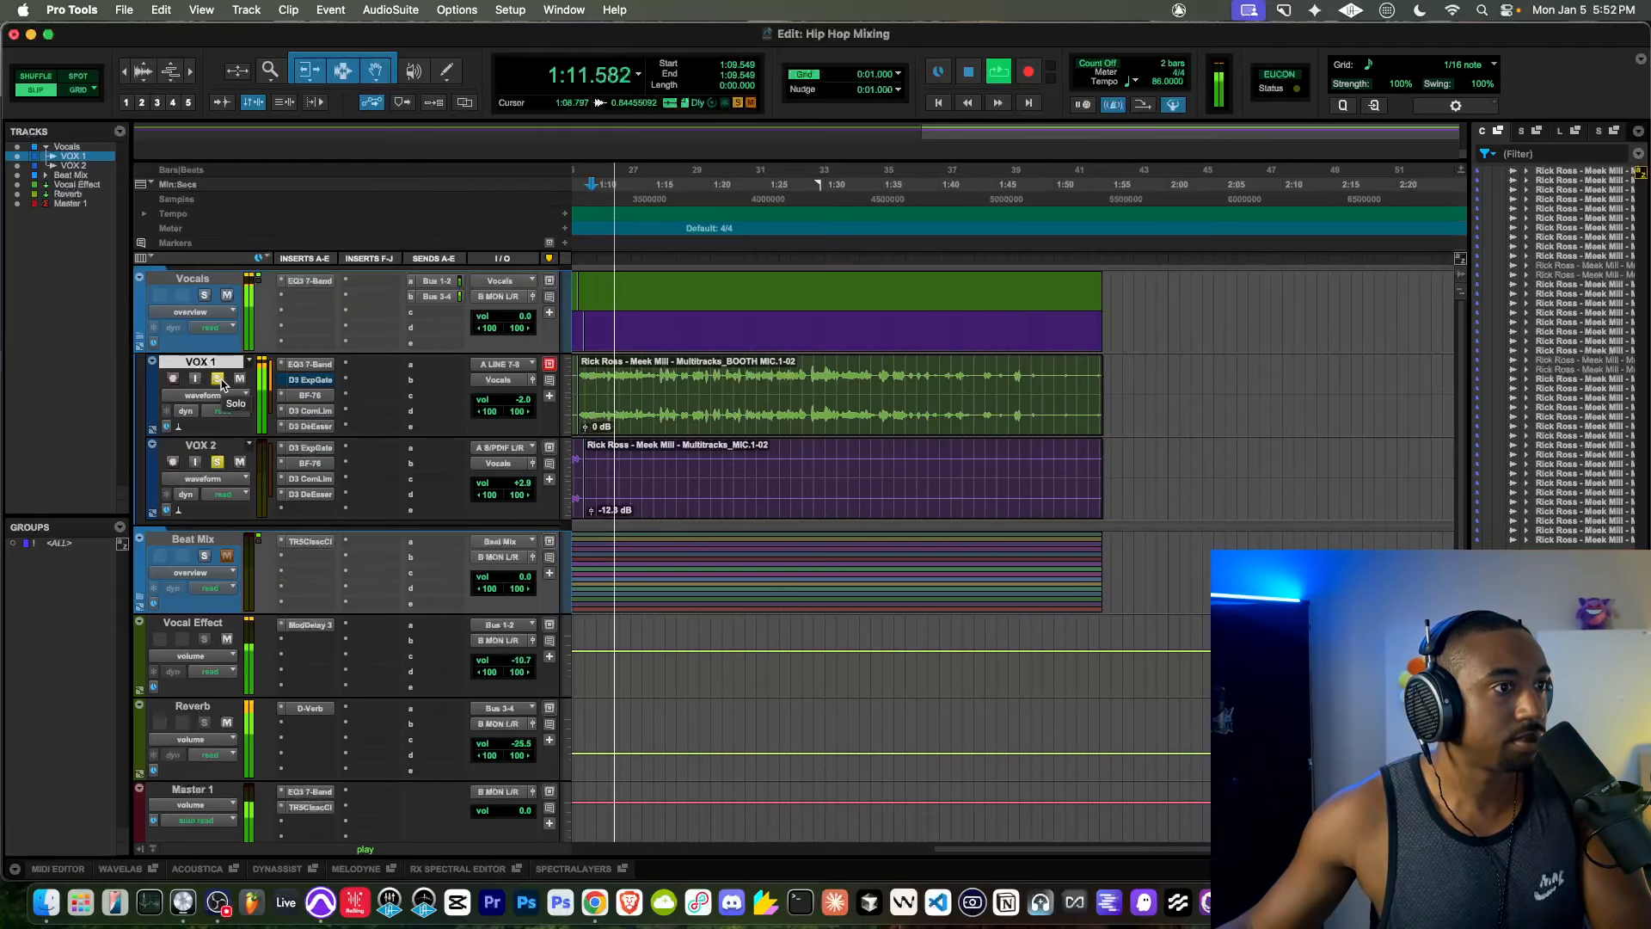
key("space")
key("space")
Step: Check the Dyn3 Expander/Gate on VOX 1 while the soloed vocals play
left_click(310, 380)
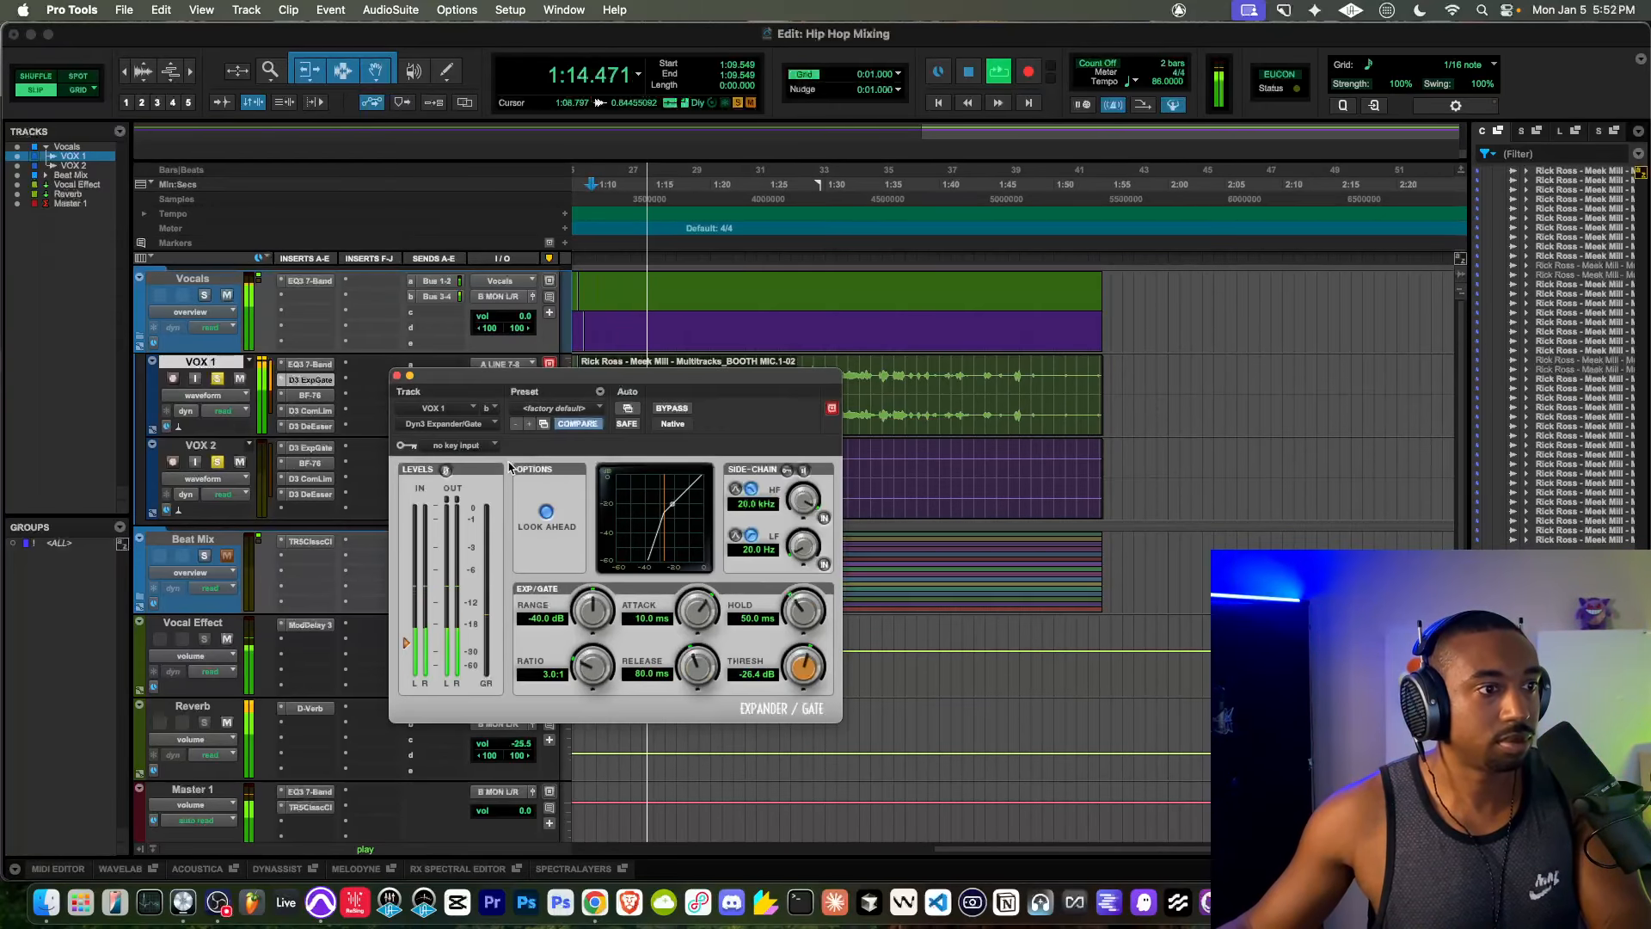
key("space")
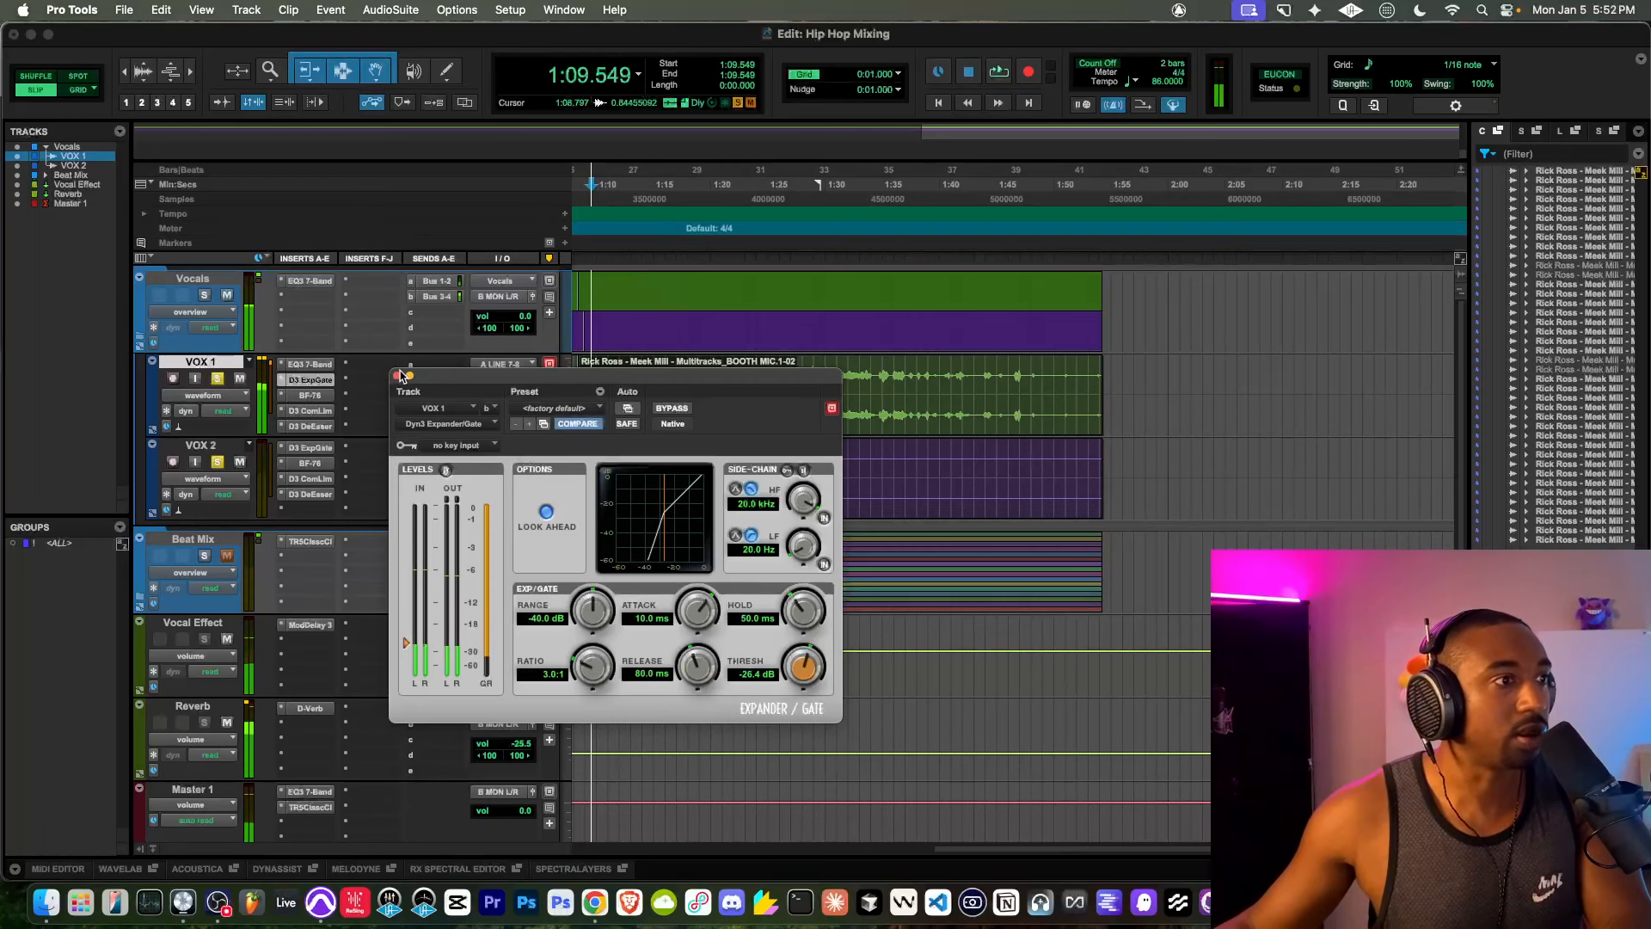
left_click(398, 377)
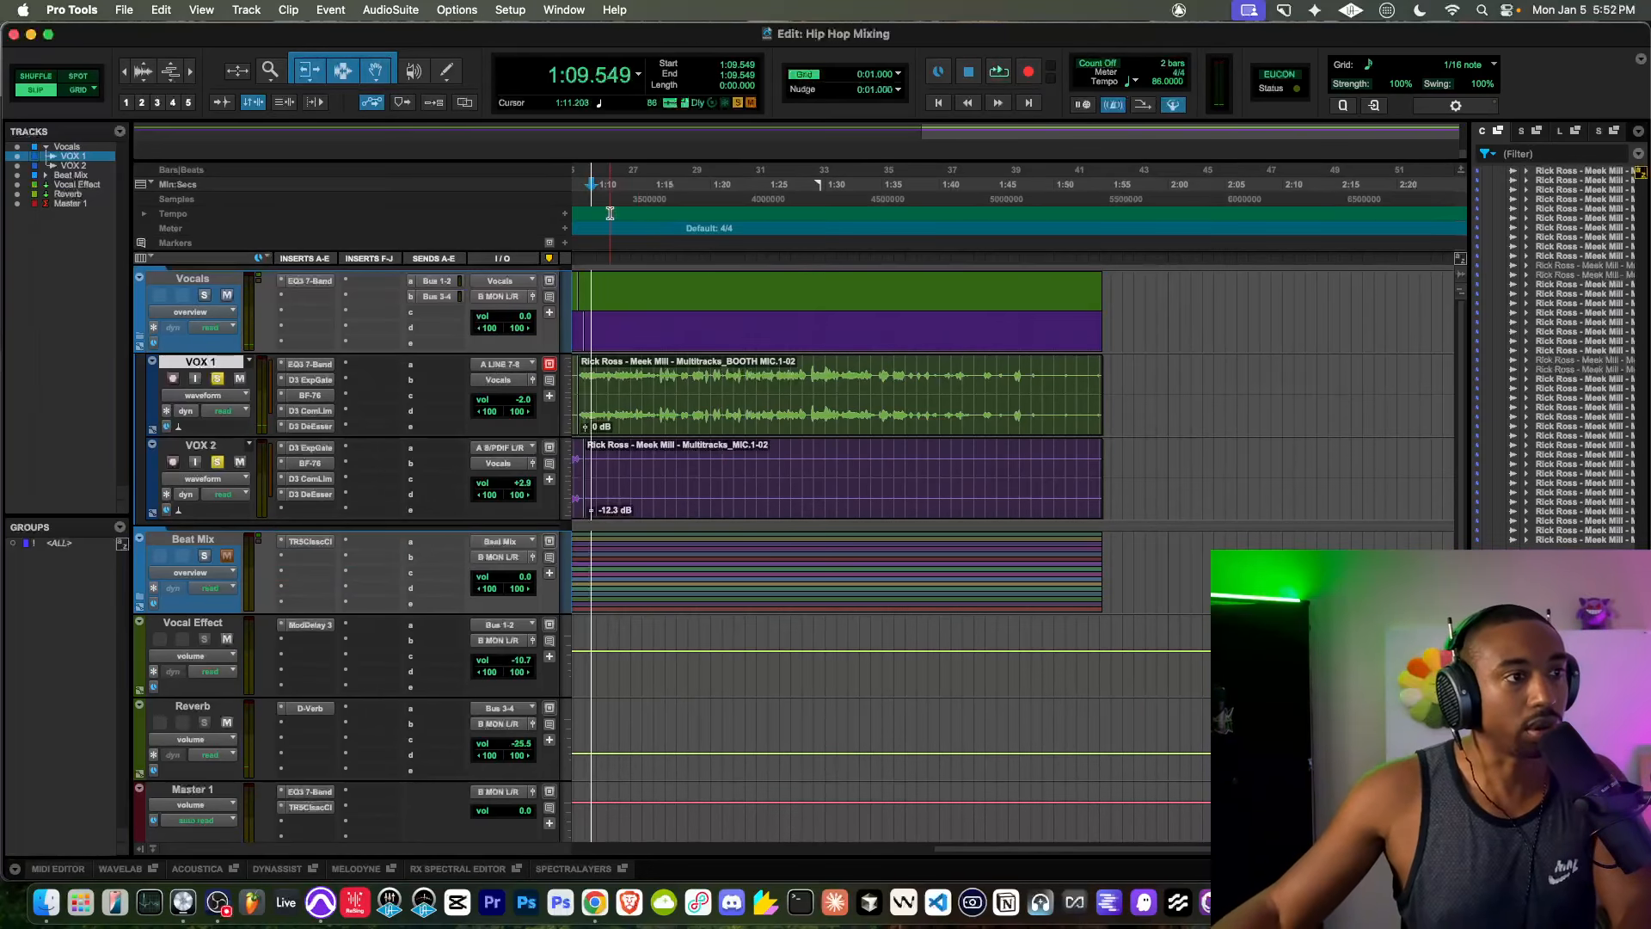
Step: Compare the soloed VOX 2 section from 0:54.361 with the VOX 1 section from 1:10.752
key("space")
scroll(690, 320, "left", 10)
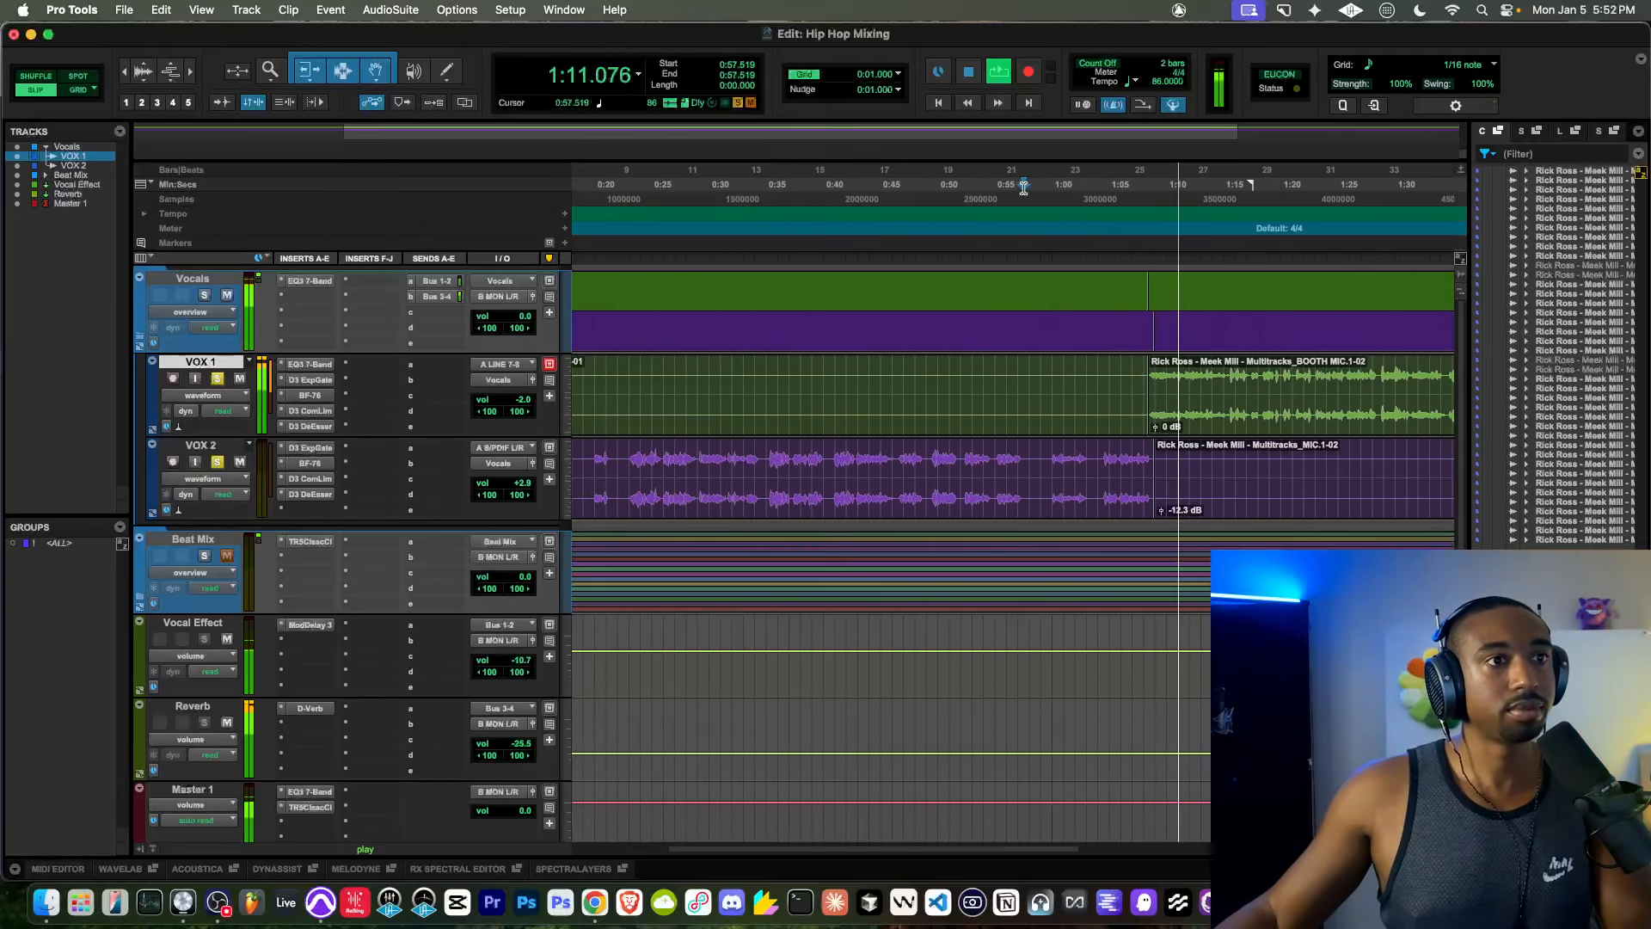
left_click(987, 186)
scroll(1055, 371, "right", 2)
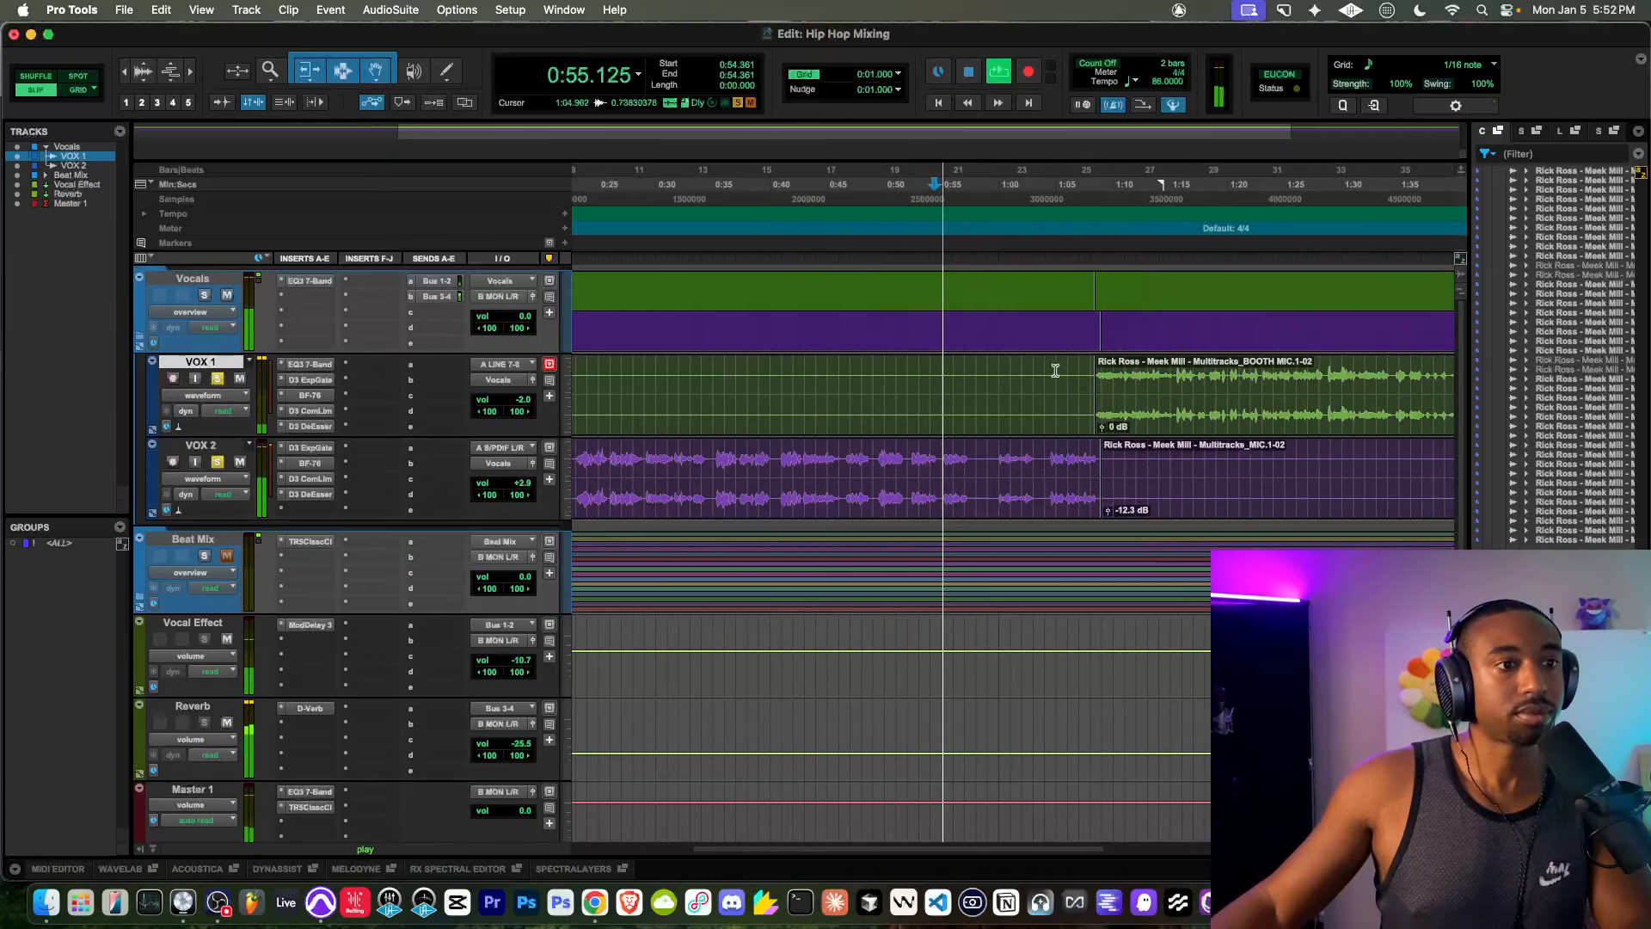
scroll(987, 353, "right", 5)
left_click(822, 191)
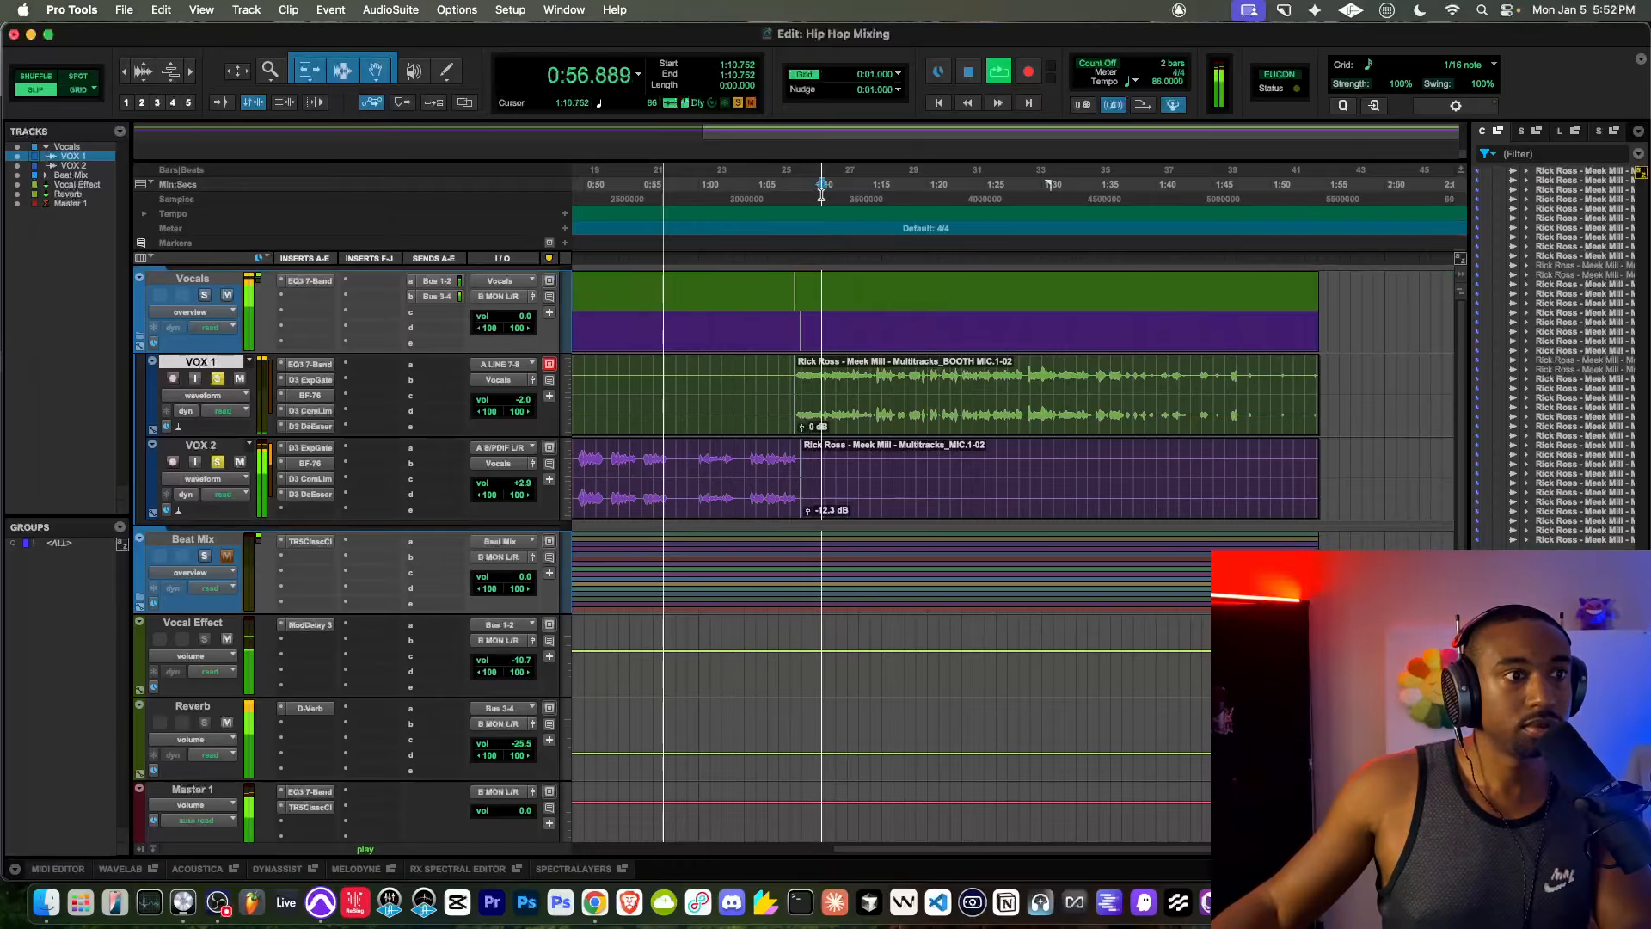
key("space")
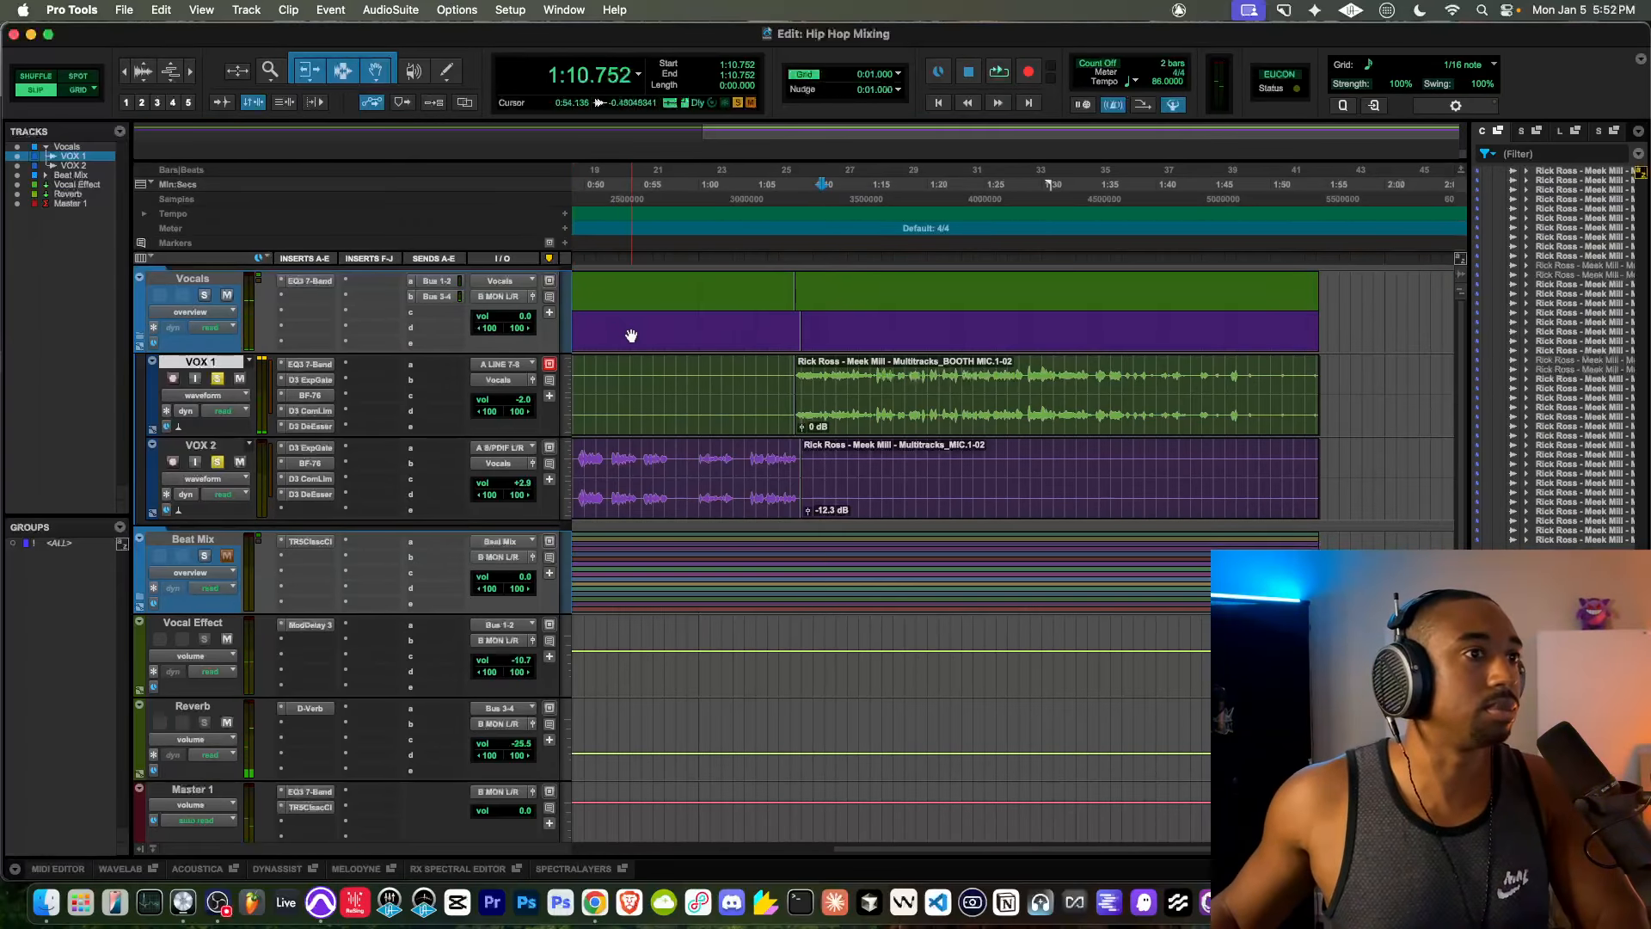
Step: Unsolo the vocals during playback and set the volume of Beat Mix to +5.2 dB and Vocals to +2.3 dB
key("space")
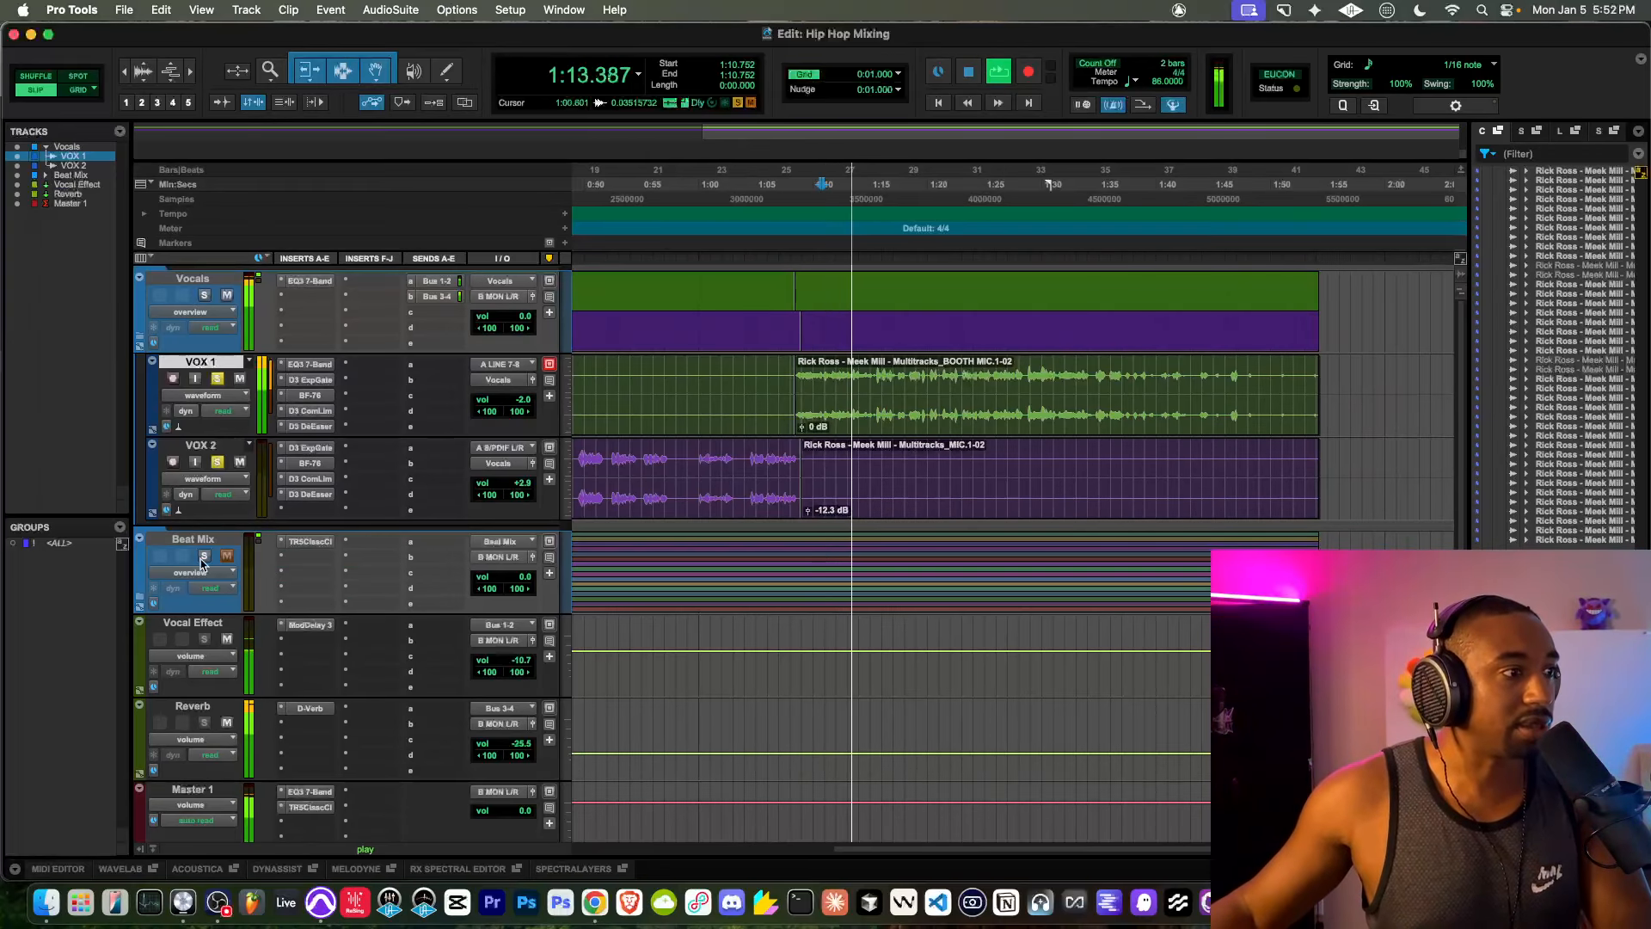
left_click(216, 378)
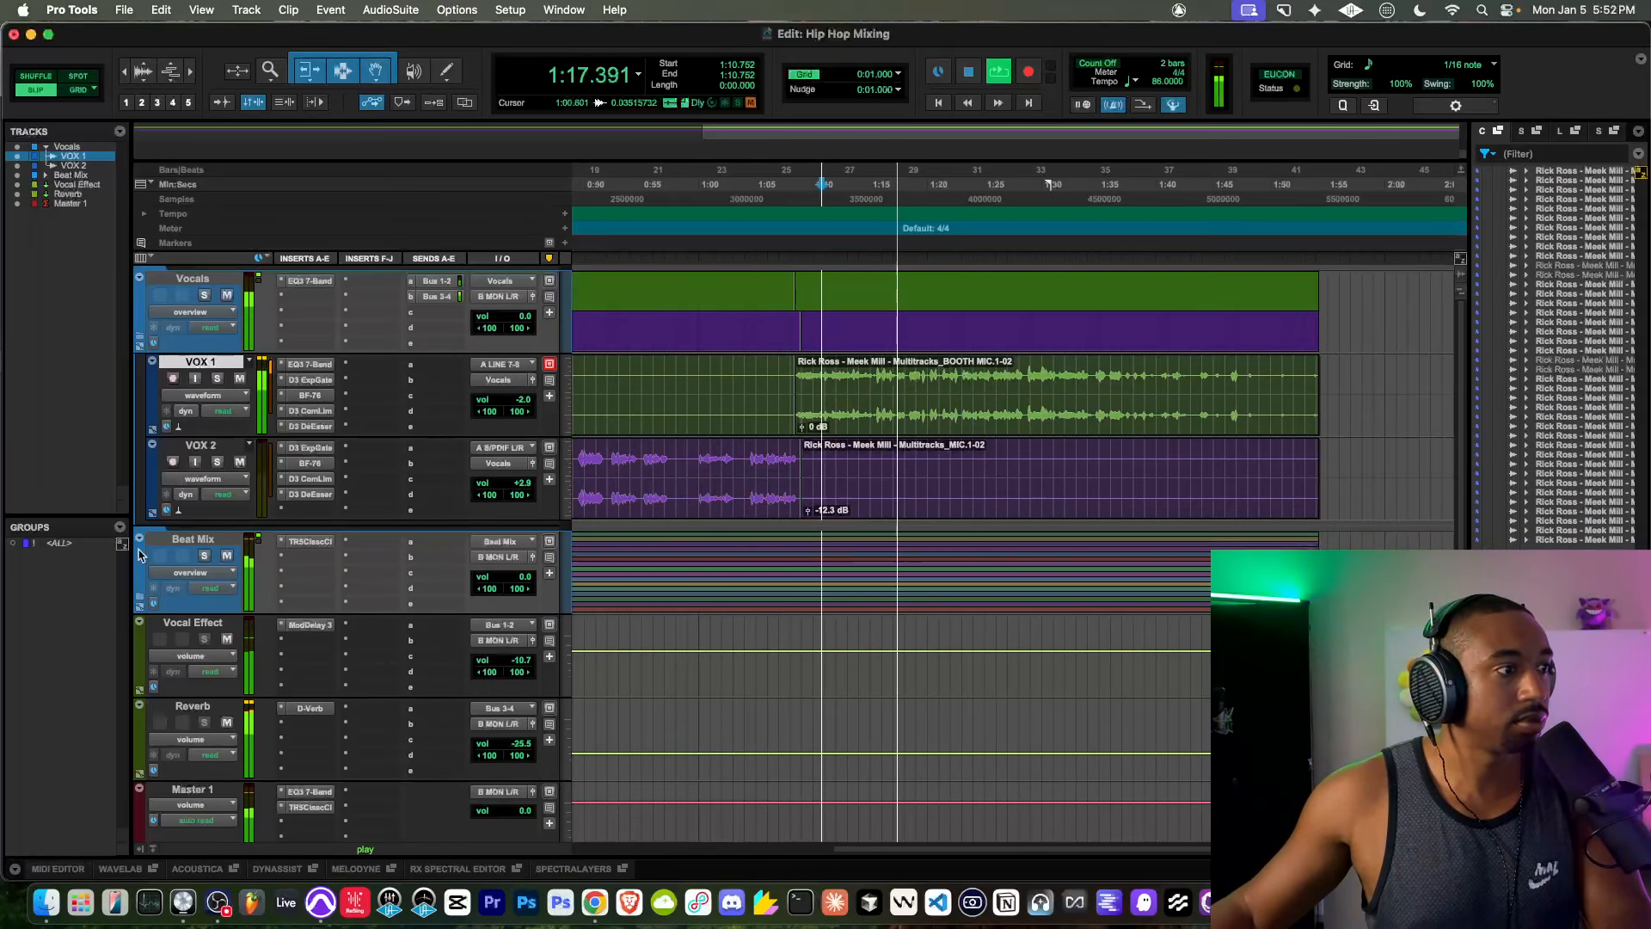
left_click(139, 596)
left_click_drag(522, 577, 522, 565)
left_click(141, 599)
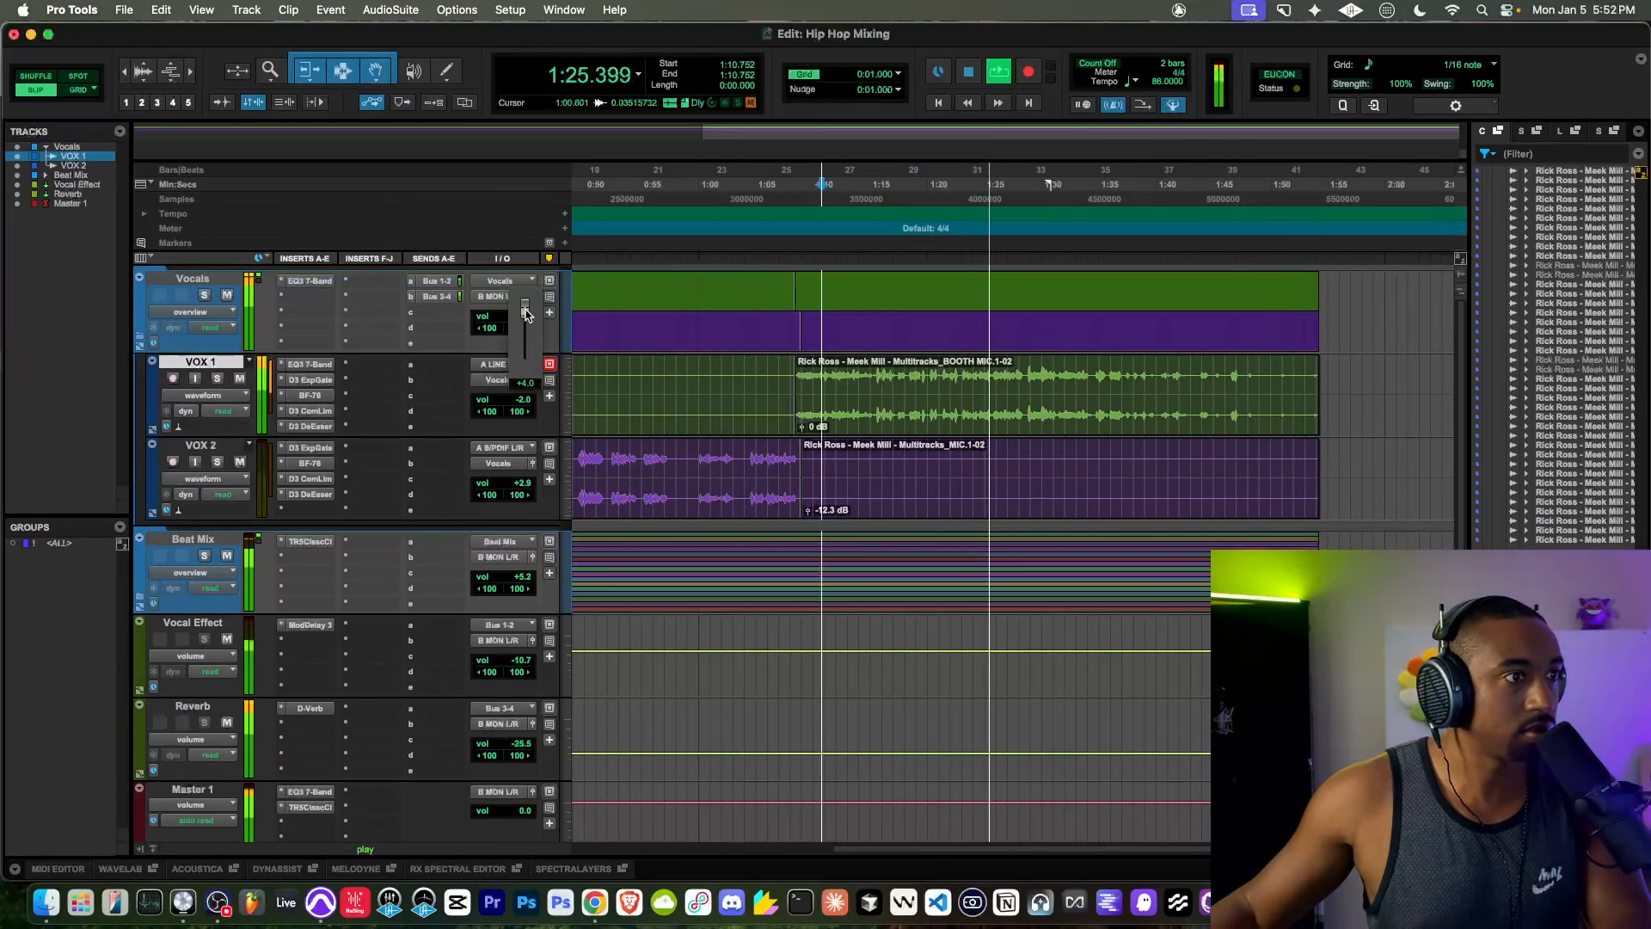
left_click_drag(523, 319, 525, 316)
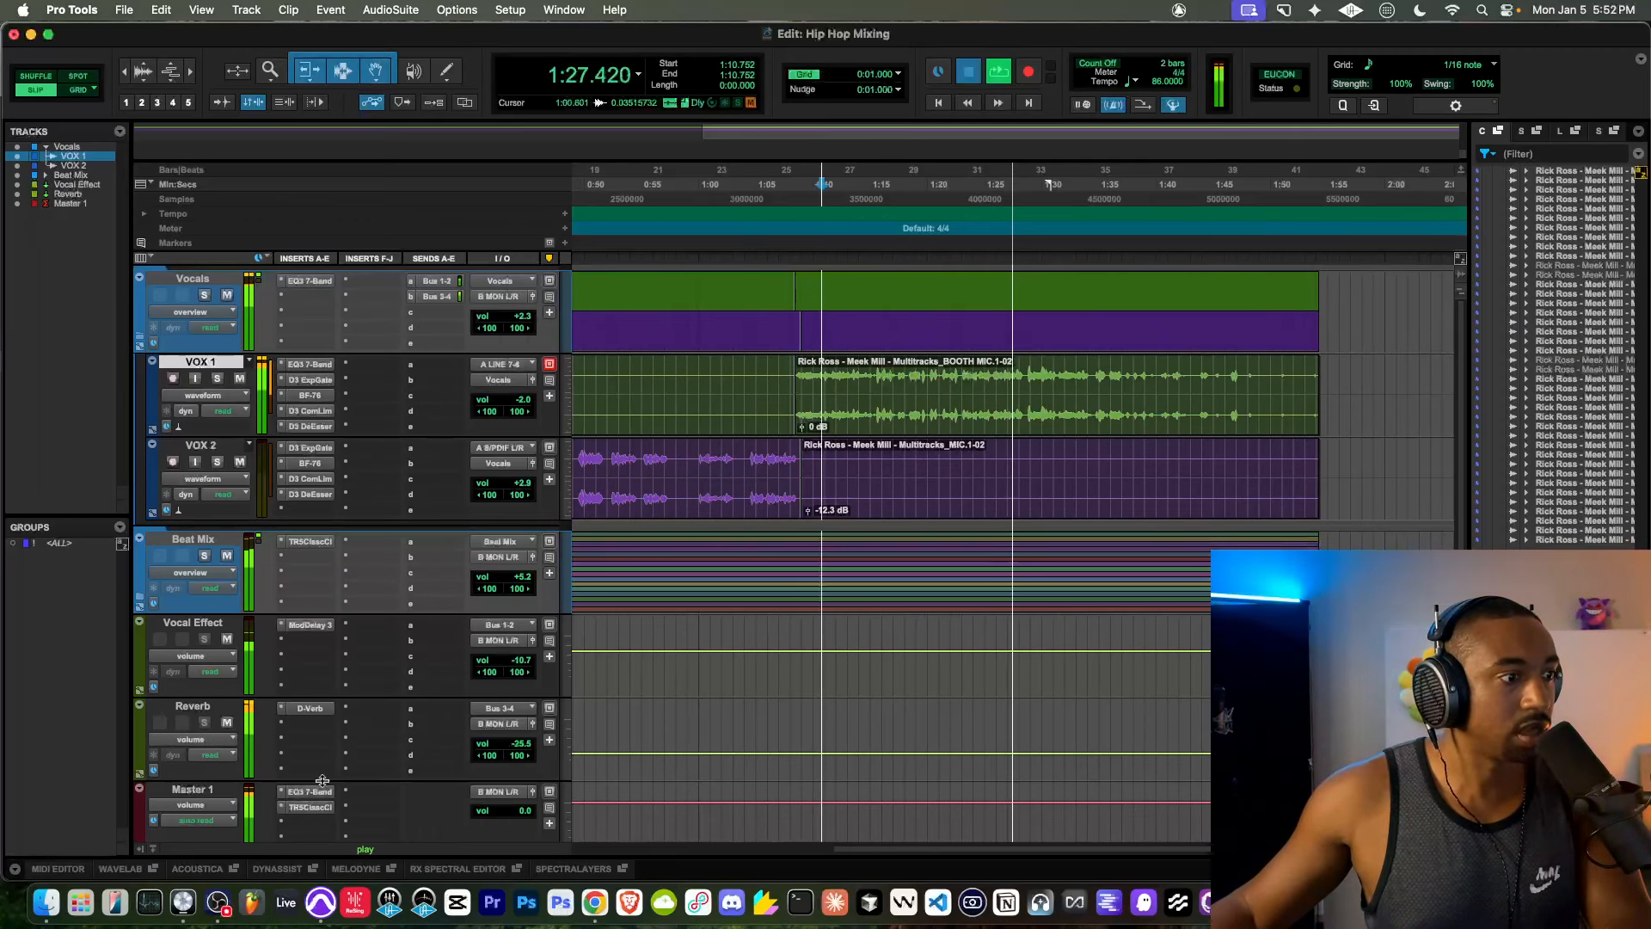
Step: Check the T-RackS Classic Clipper on Master 1 while replaying the full mix from 1:10.752
key("space")
left_click(308, 808)
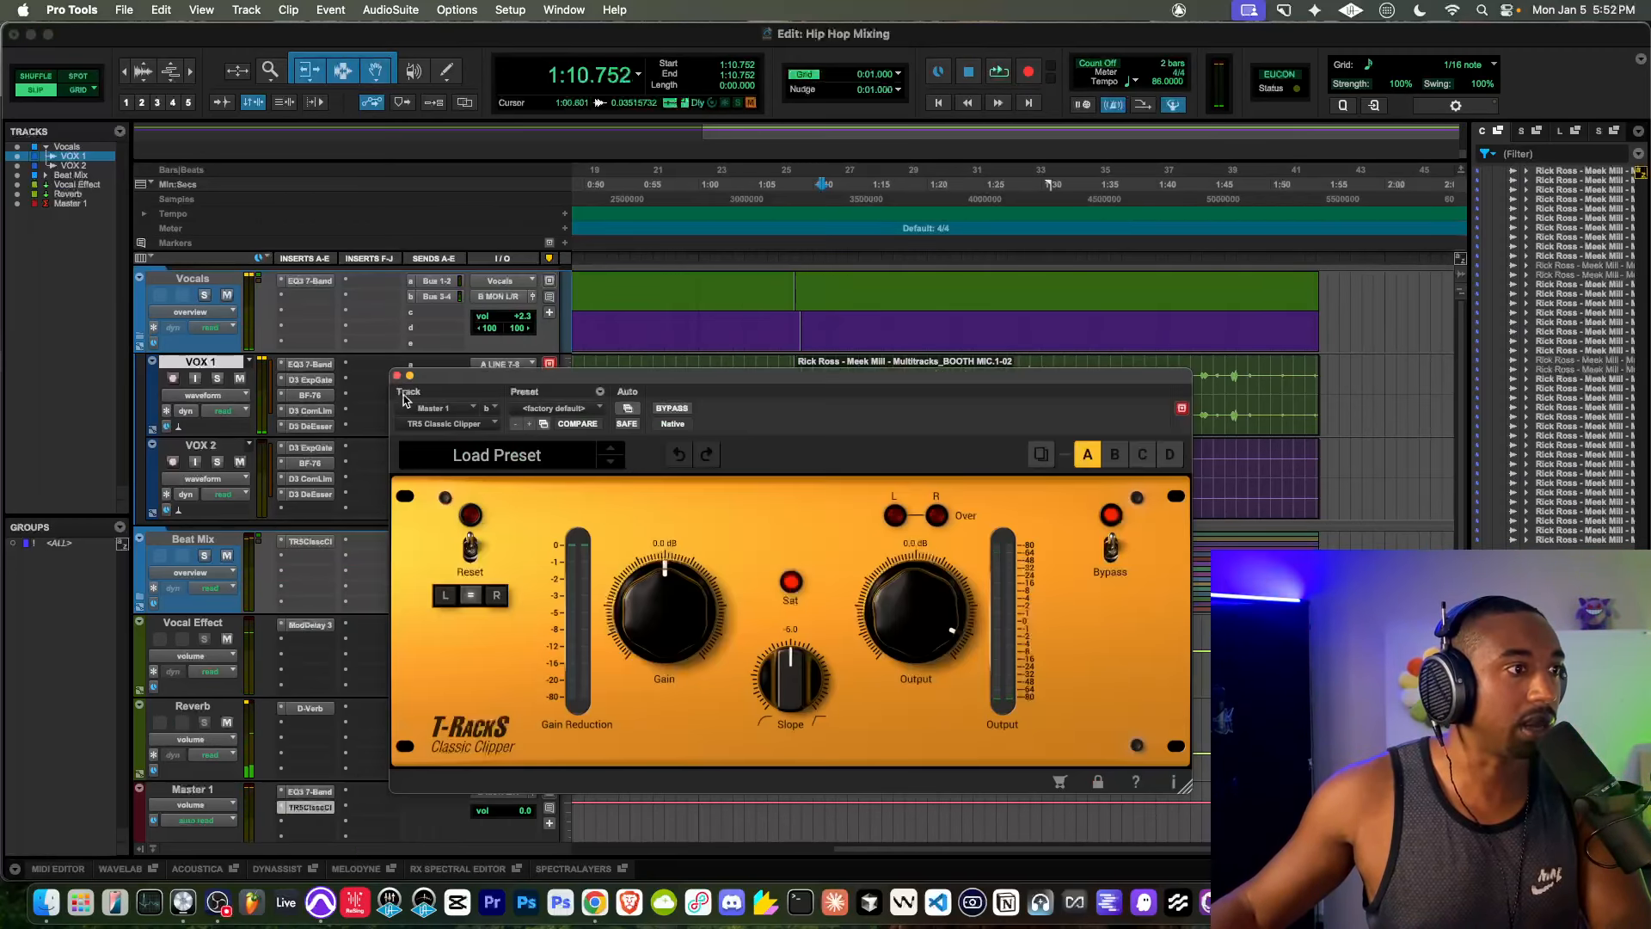
left_click(397, 375)
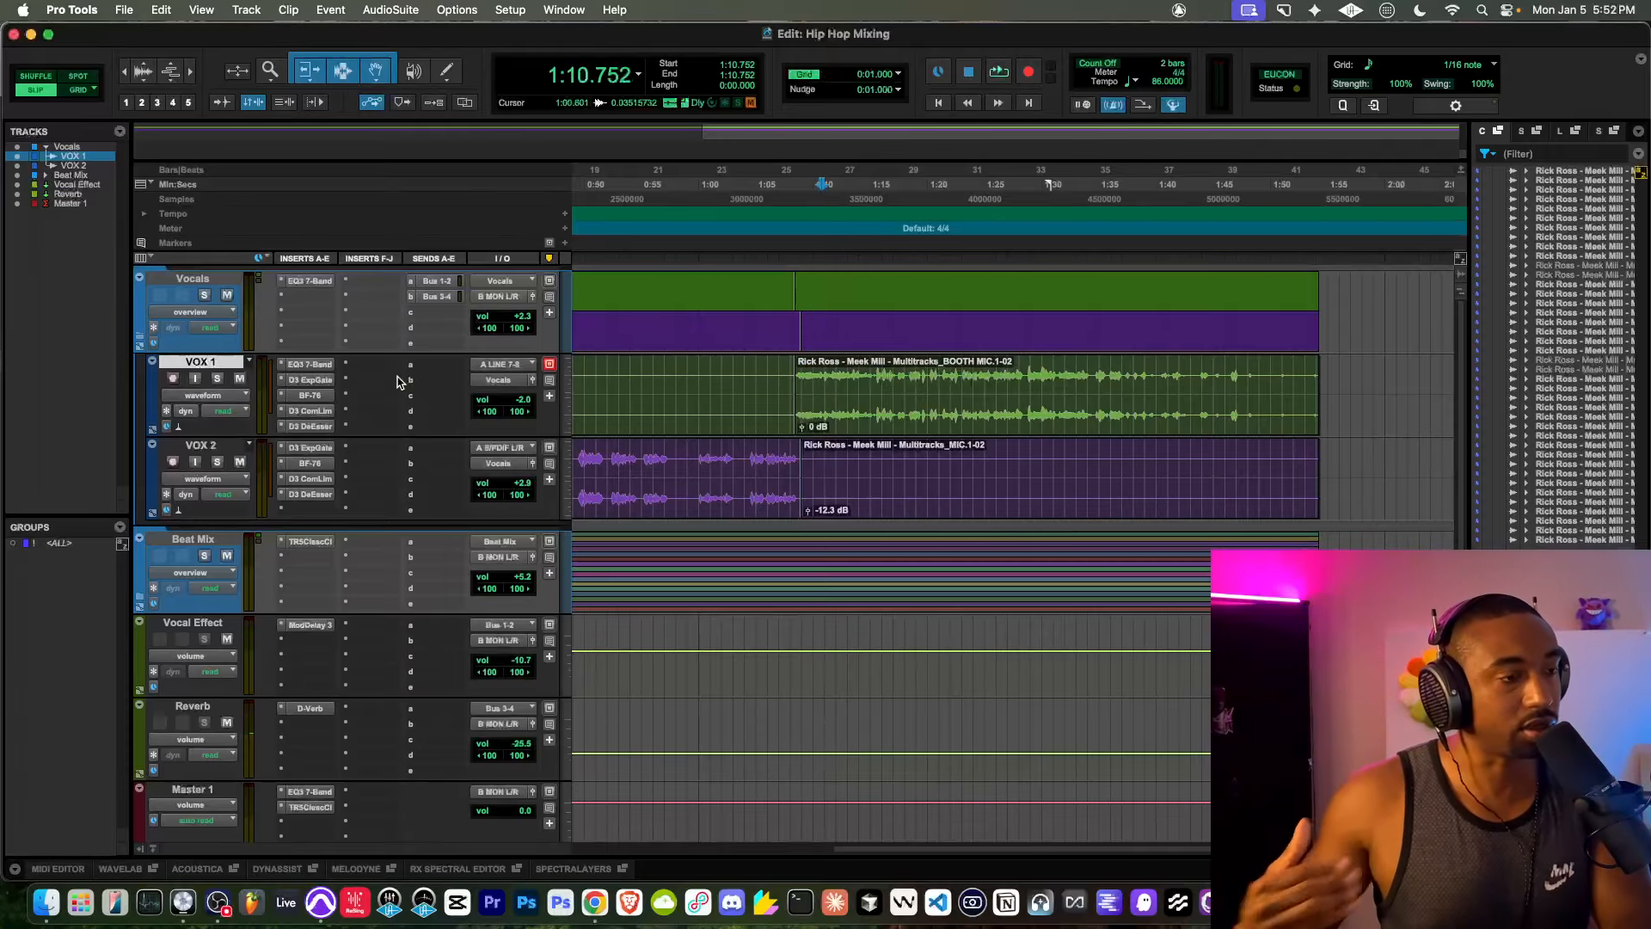
key("space")
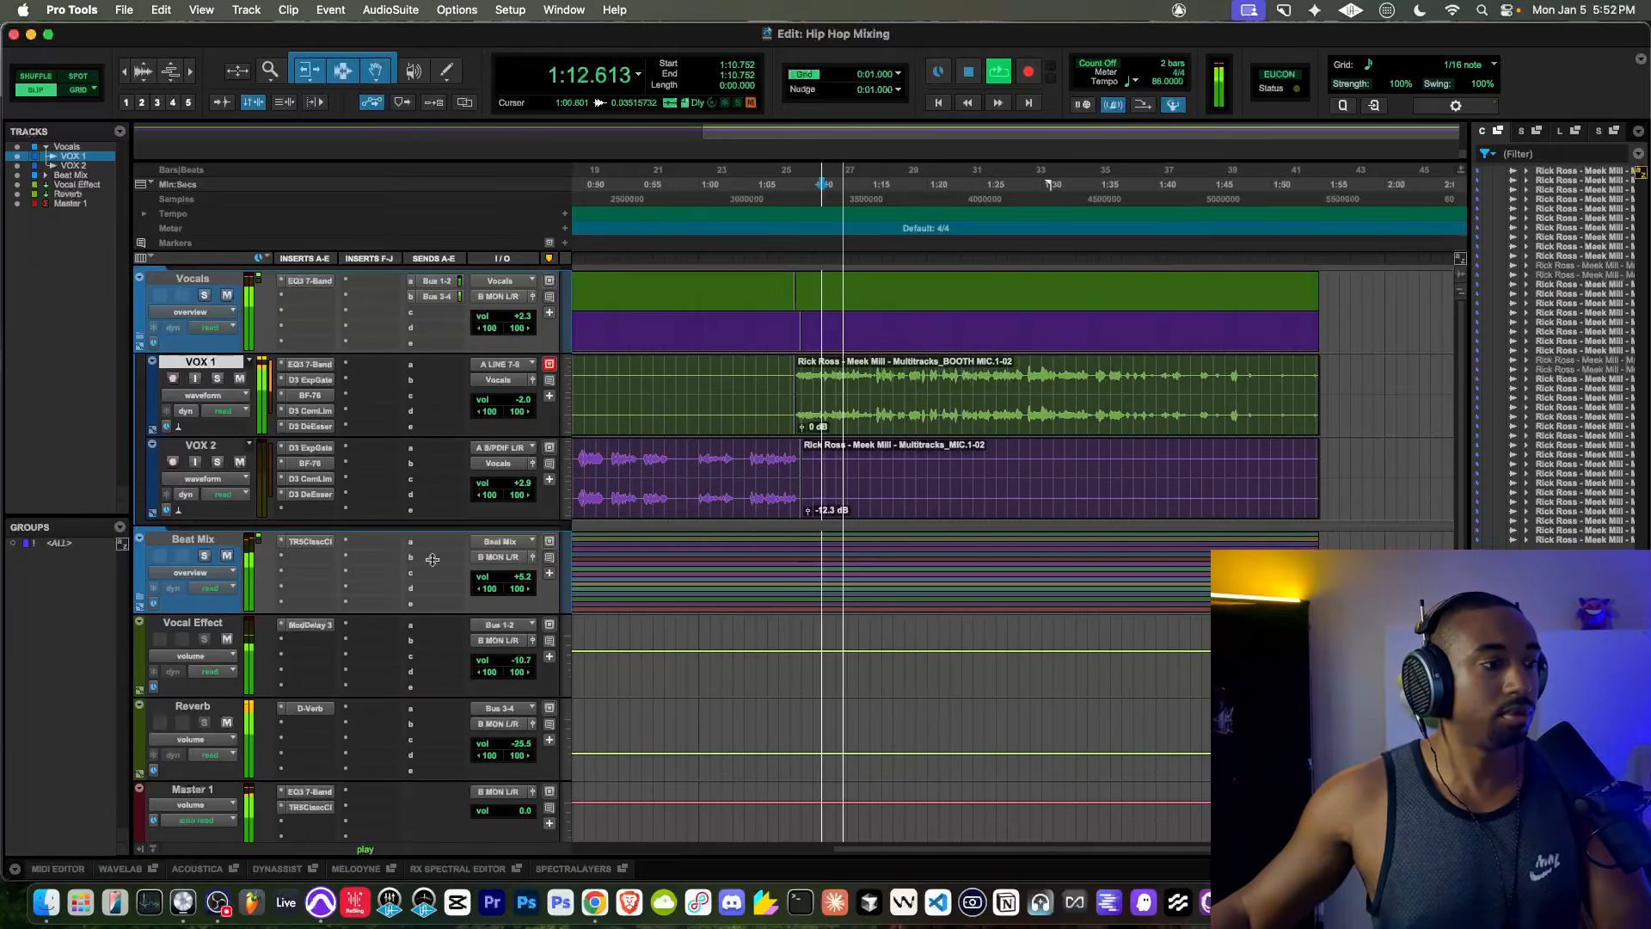
left_click(306, 809)
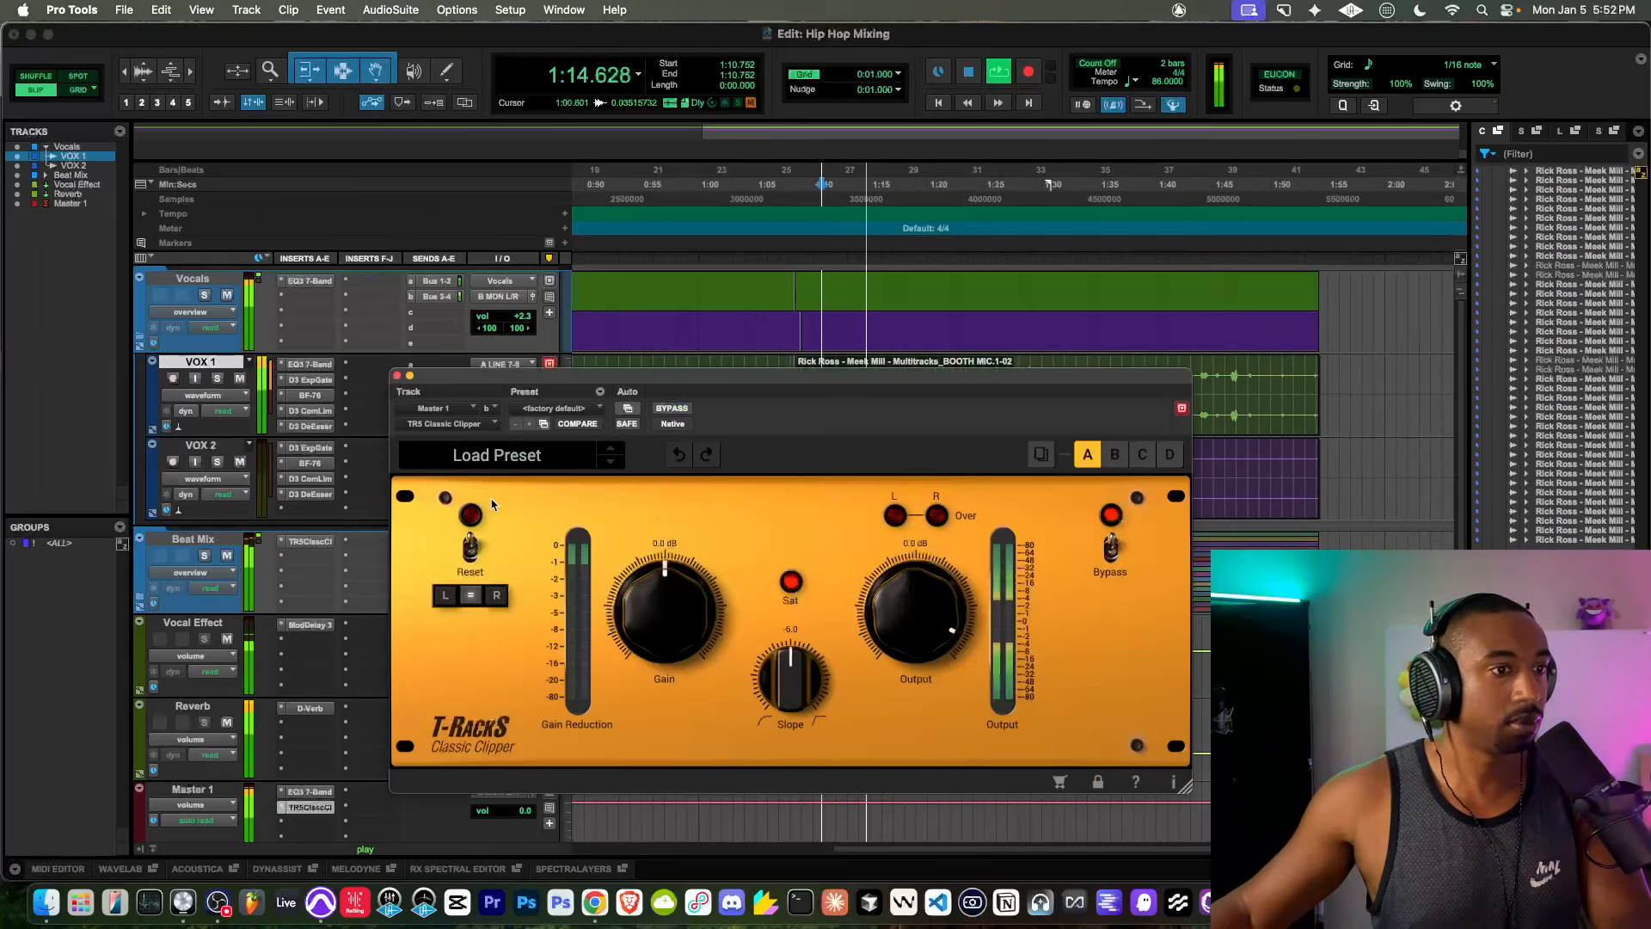
left_click(396, 376)
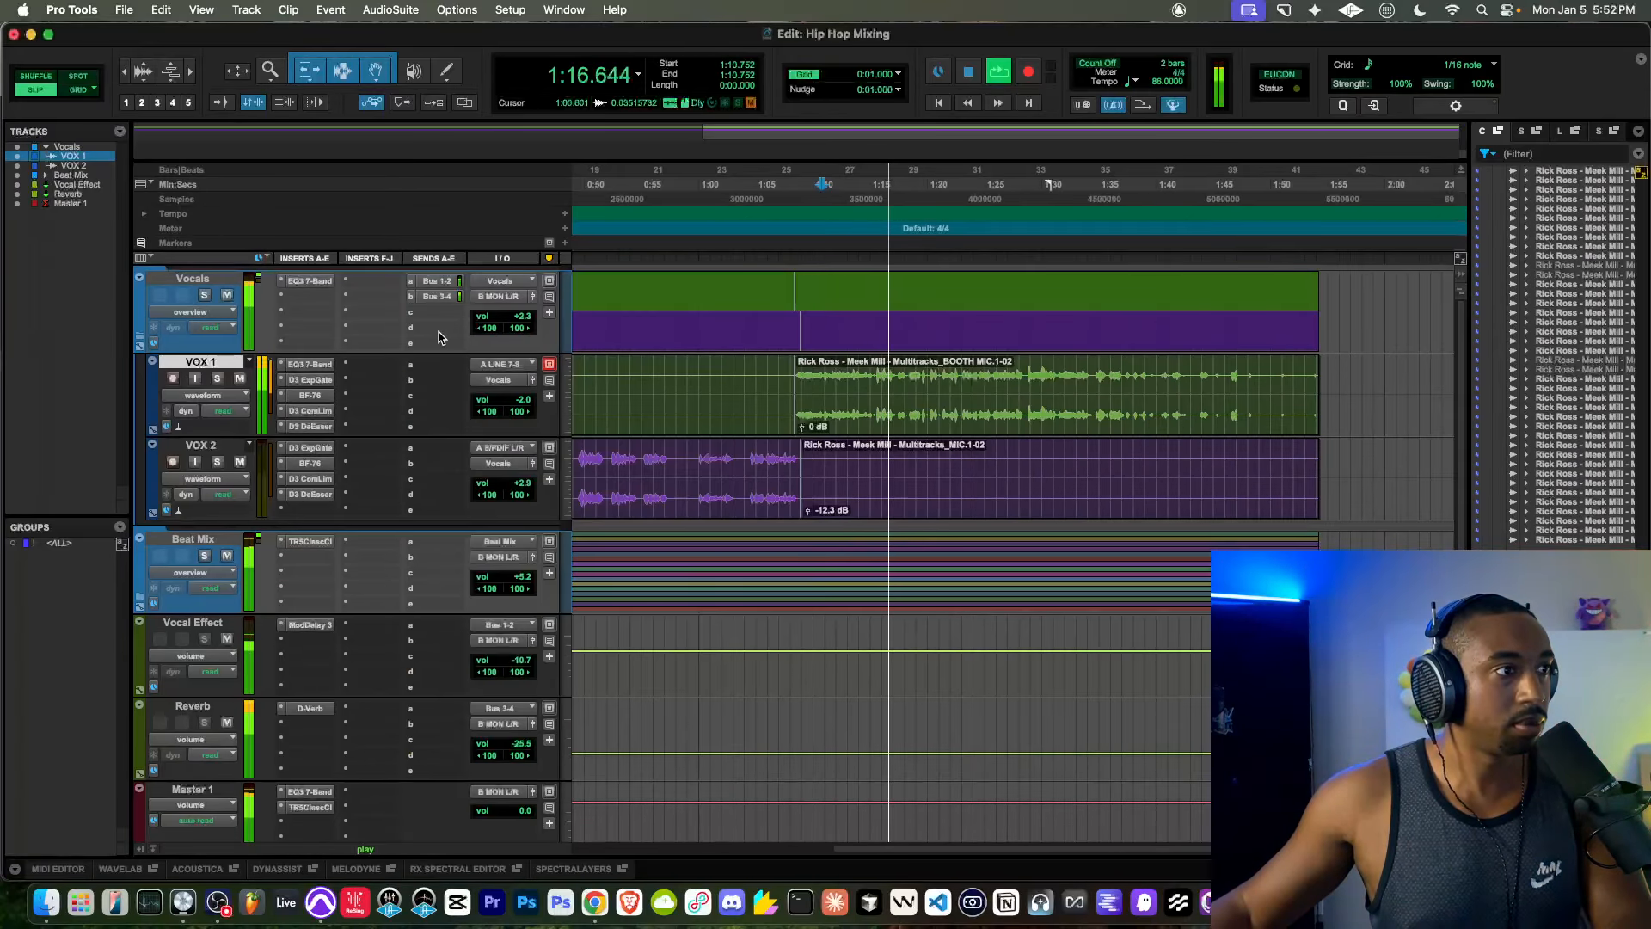
Step: Set the level of the Vocals track's Bus 1-2 send to -3.3 dB
left_click(437, 281)
left_click_drag(842, 528, 845, 490)
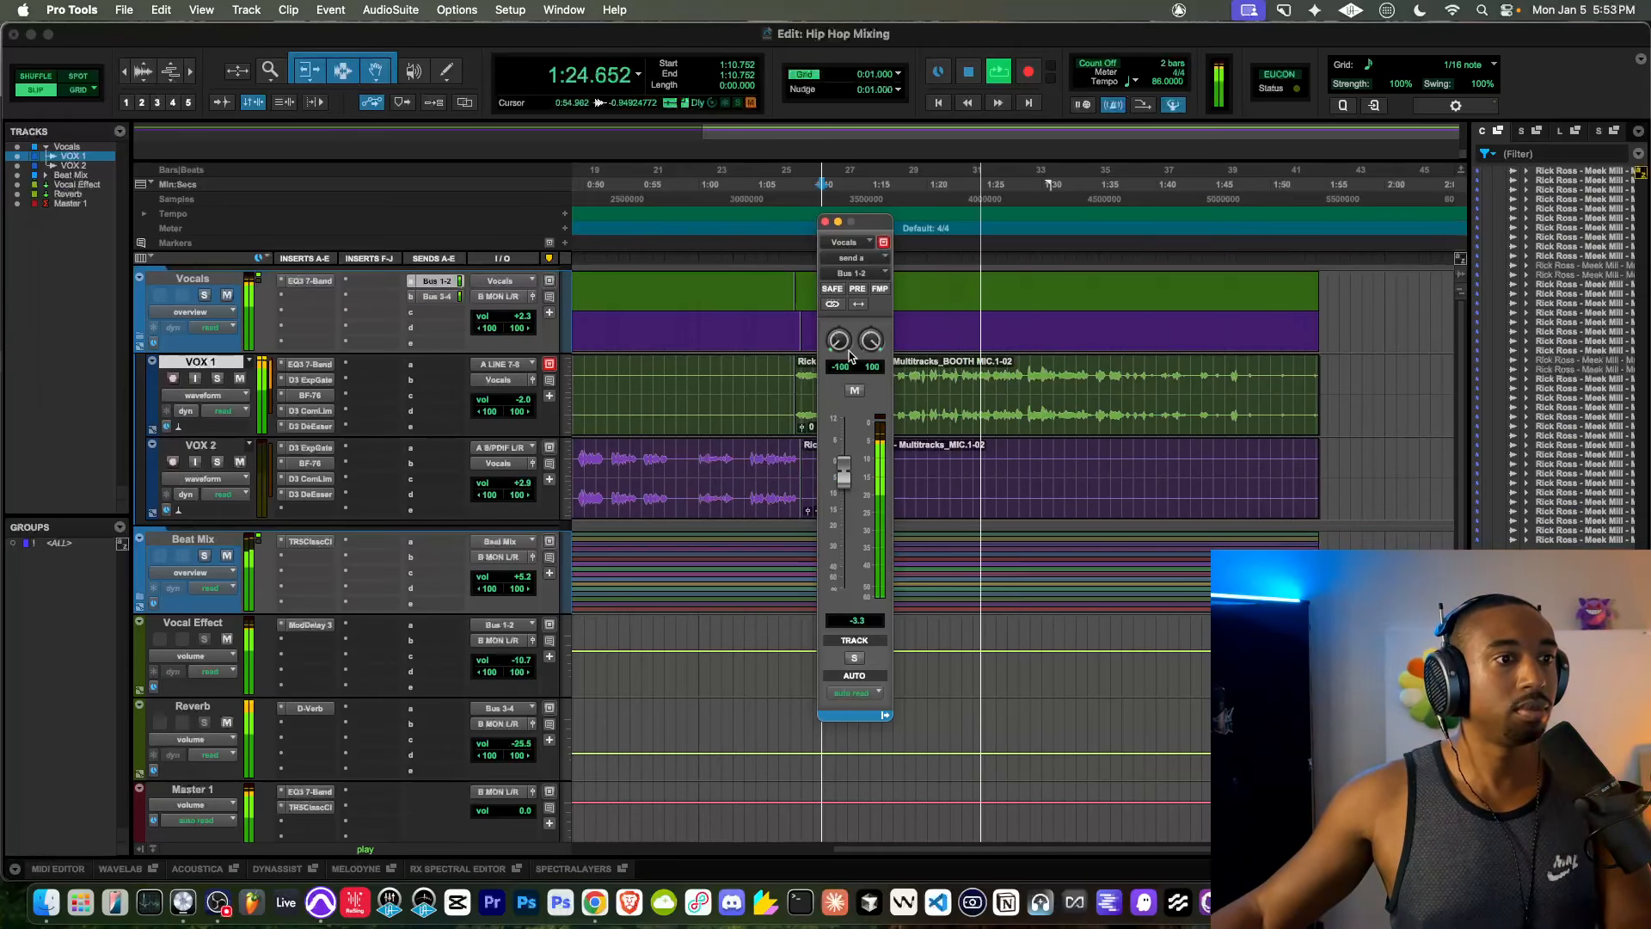
left_click(437, 282)
Step: Check the Vocals track's Bus 3-4 send and set the Reverb track's volume to -21.5 dB during playback
left_click(437, 295)
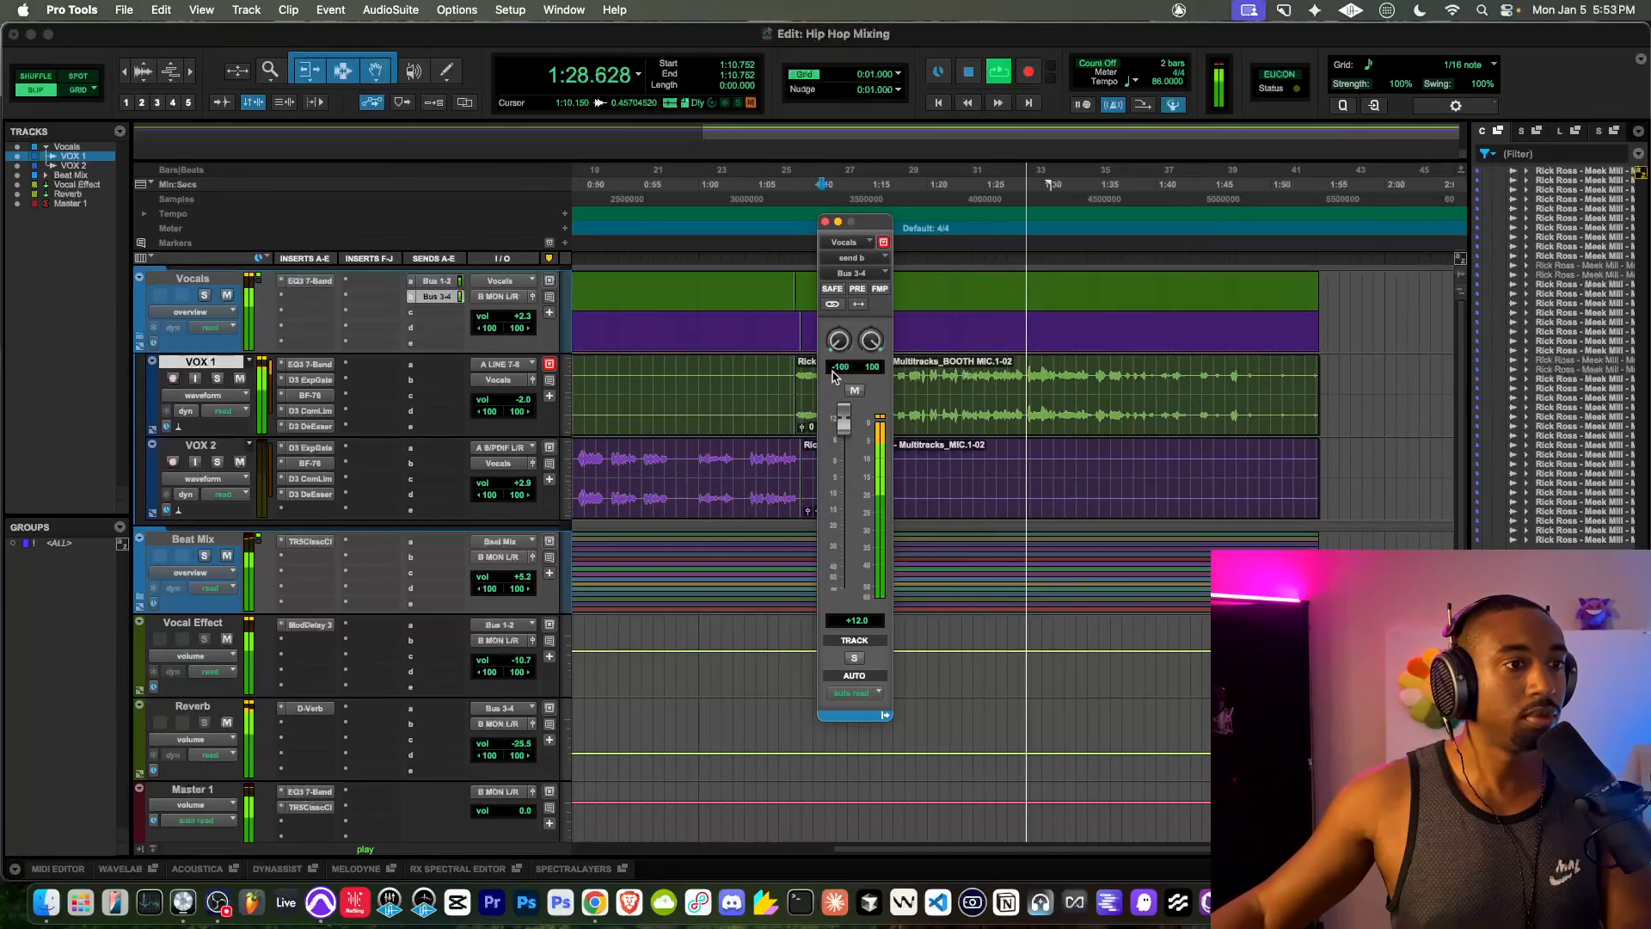
scroll(559, 541, "down", 3)
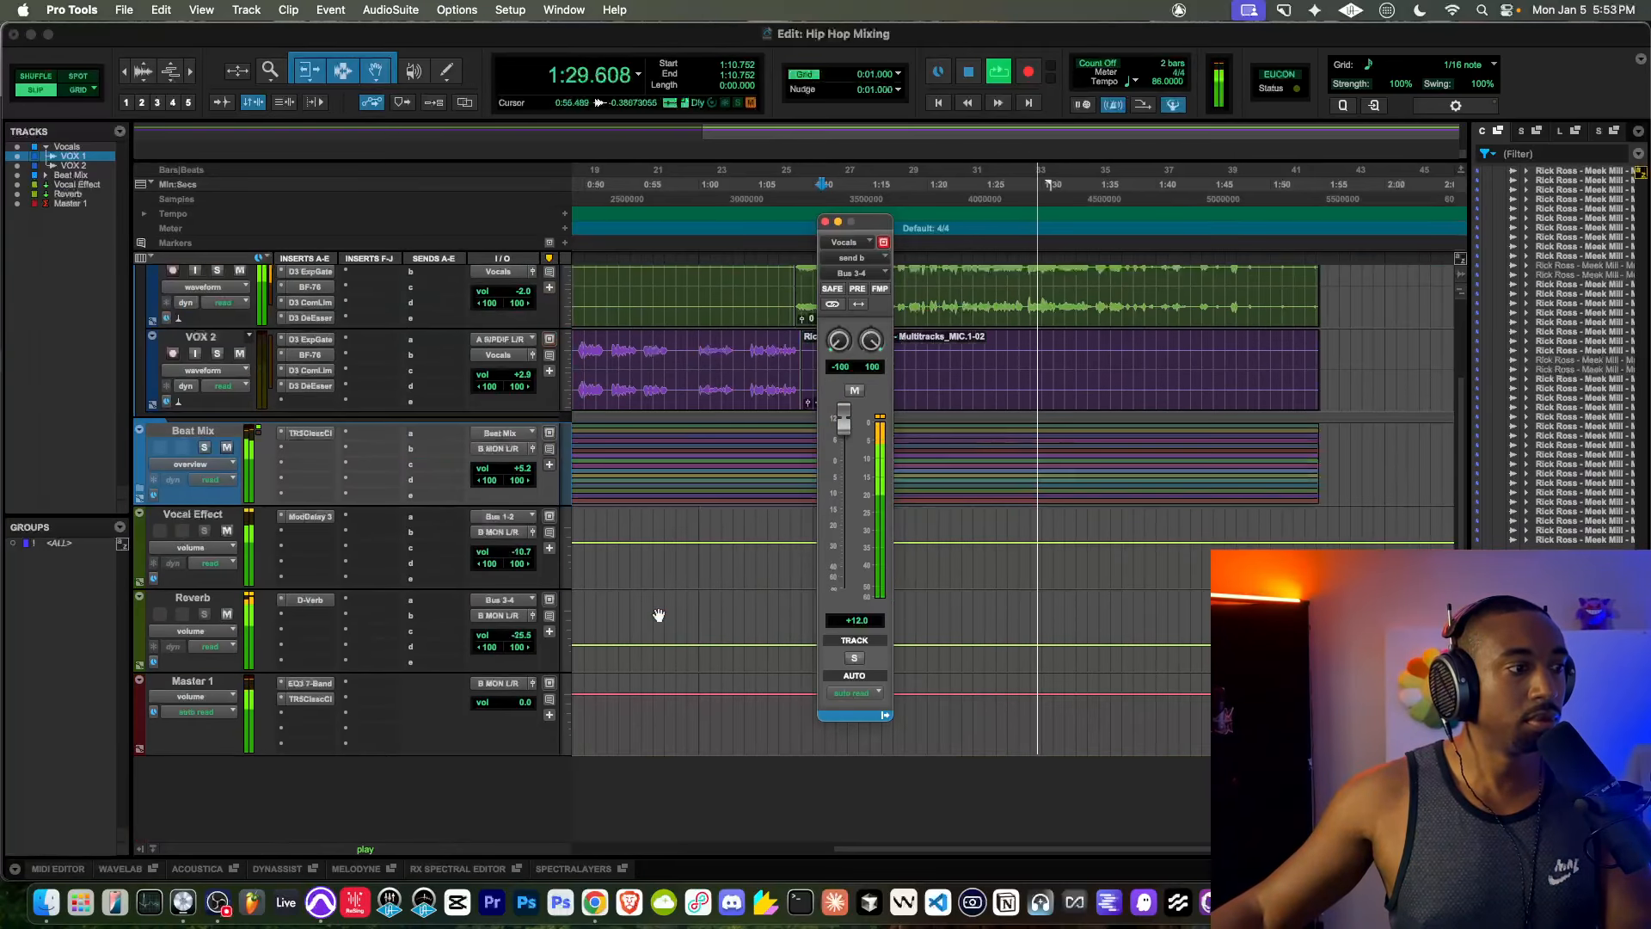
left_click(521, 638)
key("space")
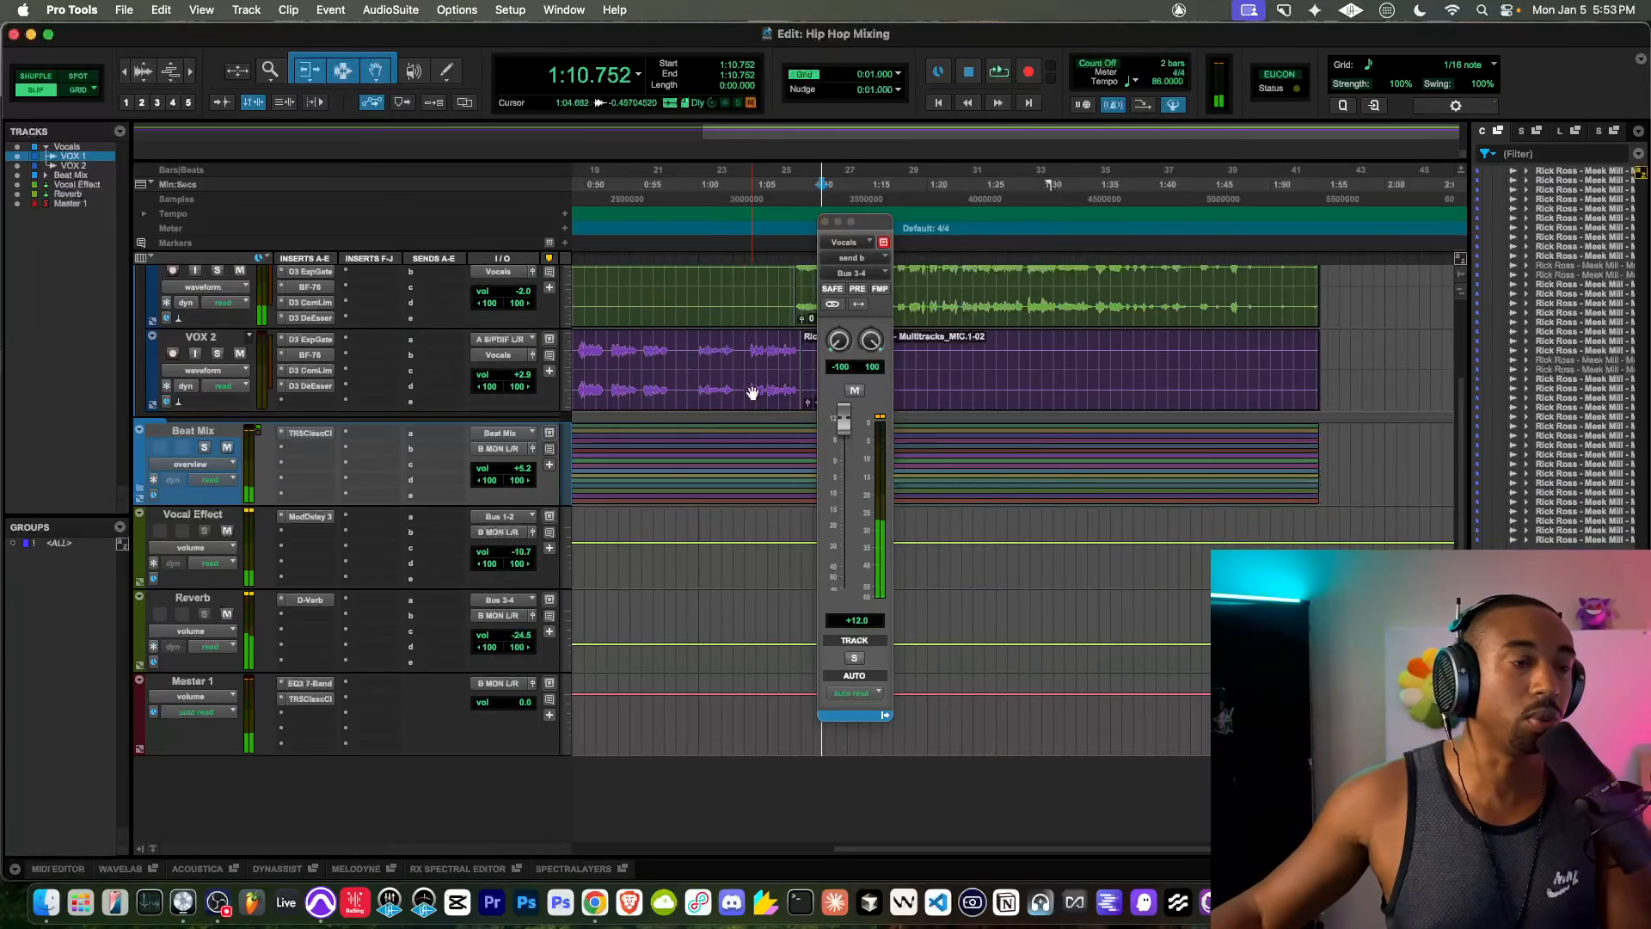
key("space")
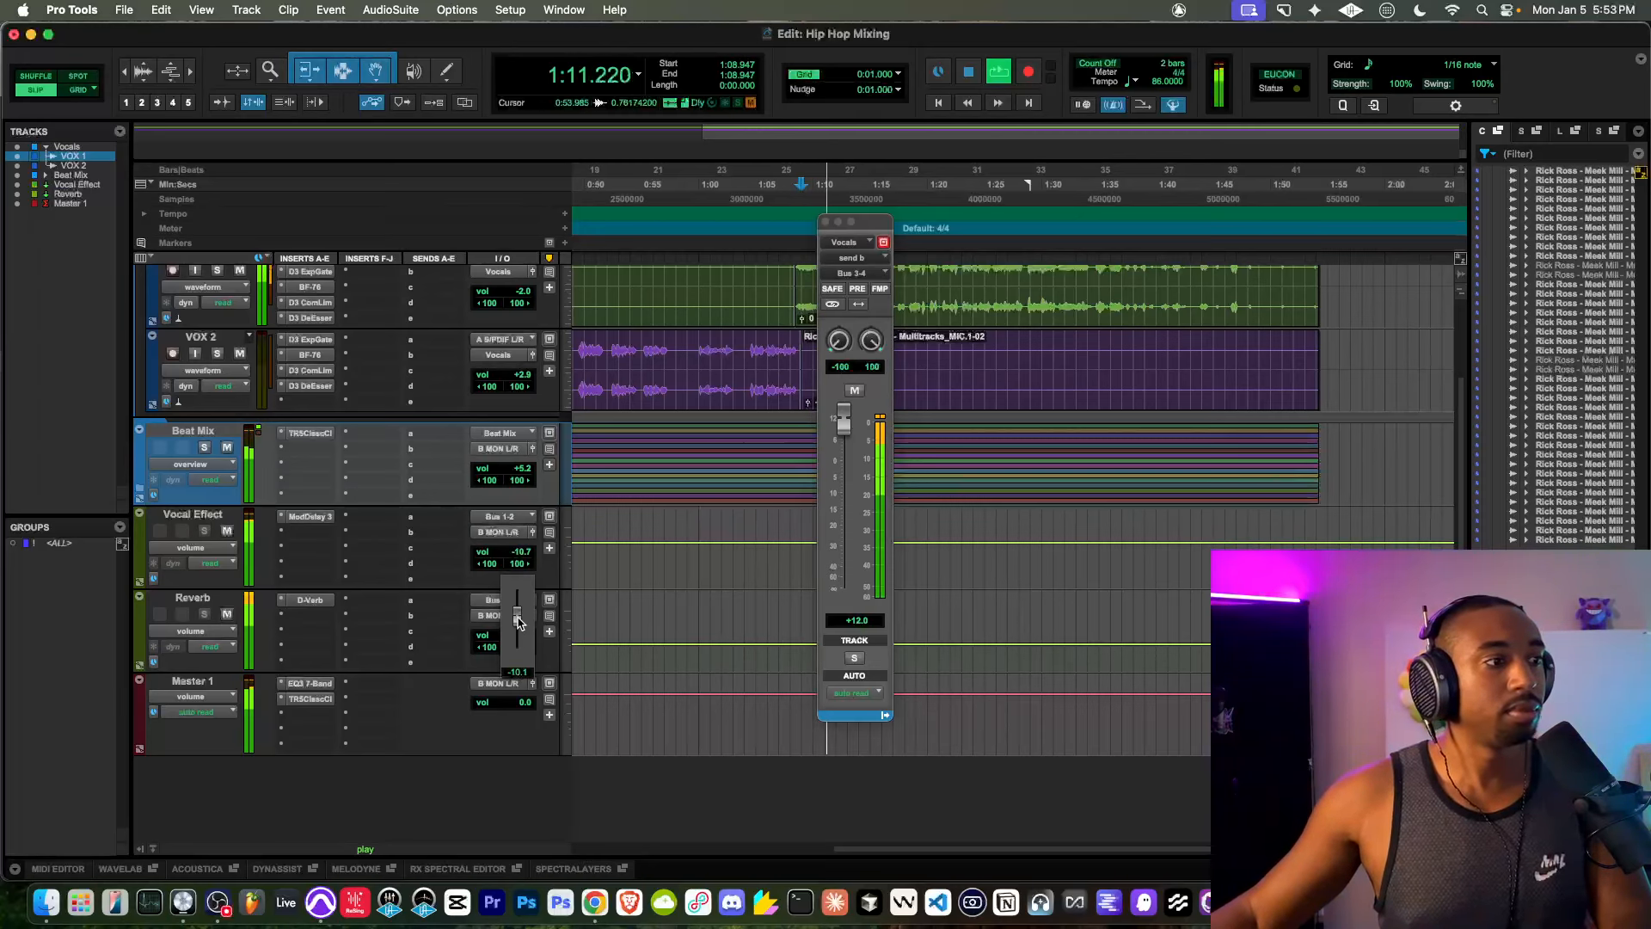
left_click_drag(516, 629, 515, 643)
scroll(416, 579, "up", 3)
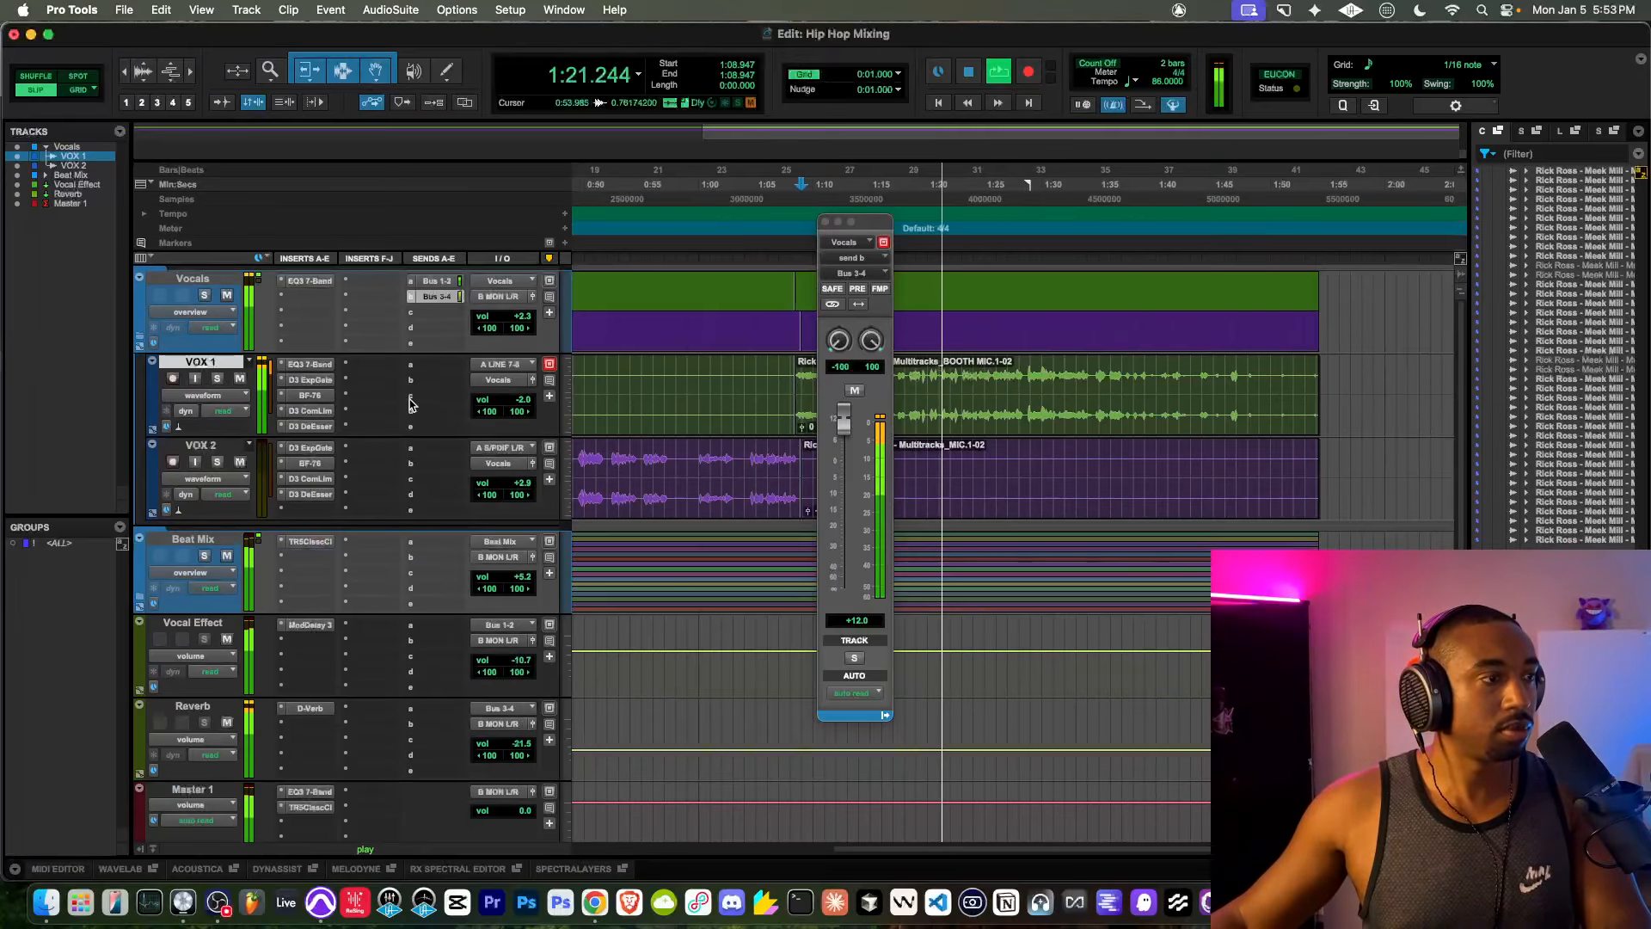
left_click(825, 222)
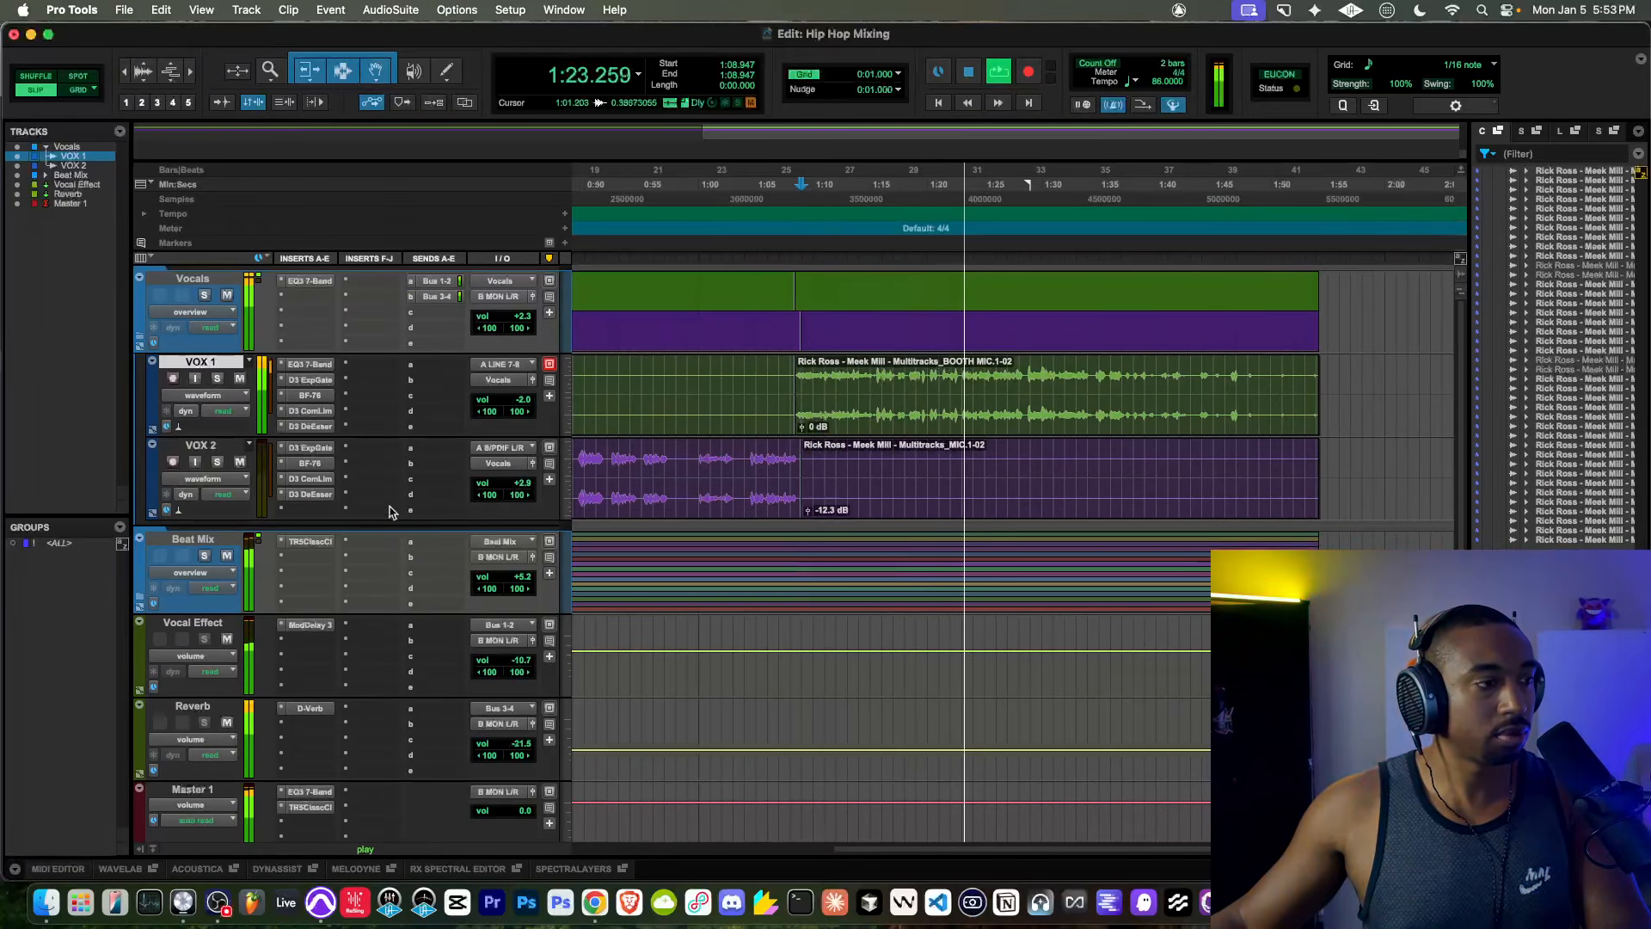
Step: Replay the mix from 1:08.947 and raise the Beat Mix volume to about +7 dB
key("space")
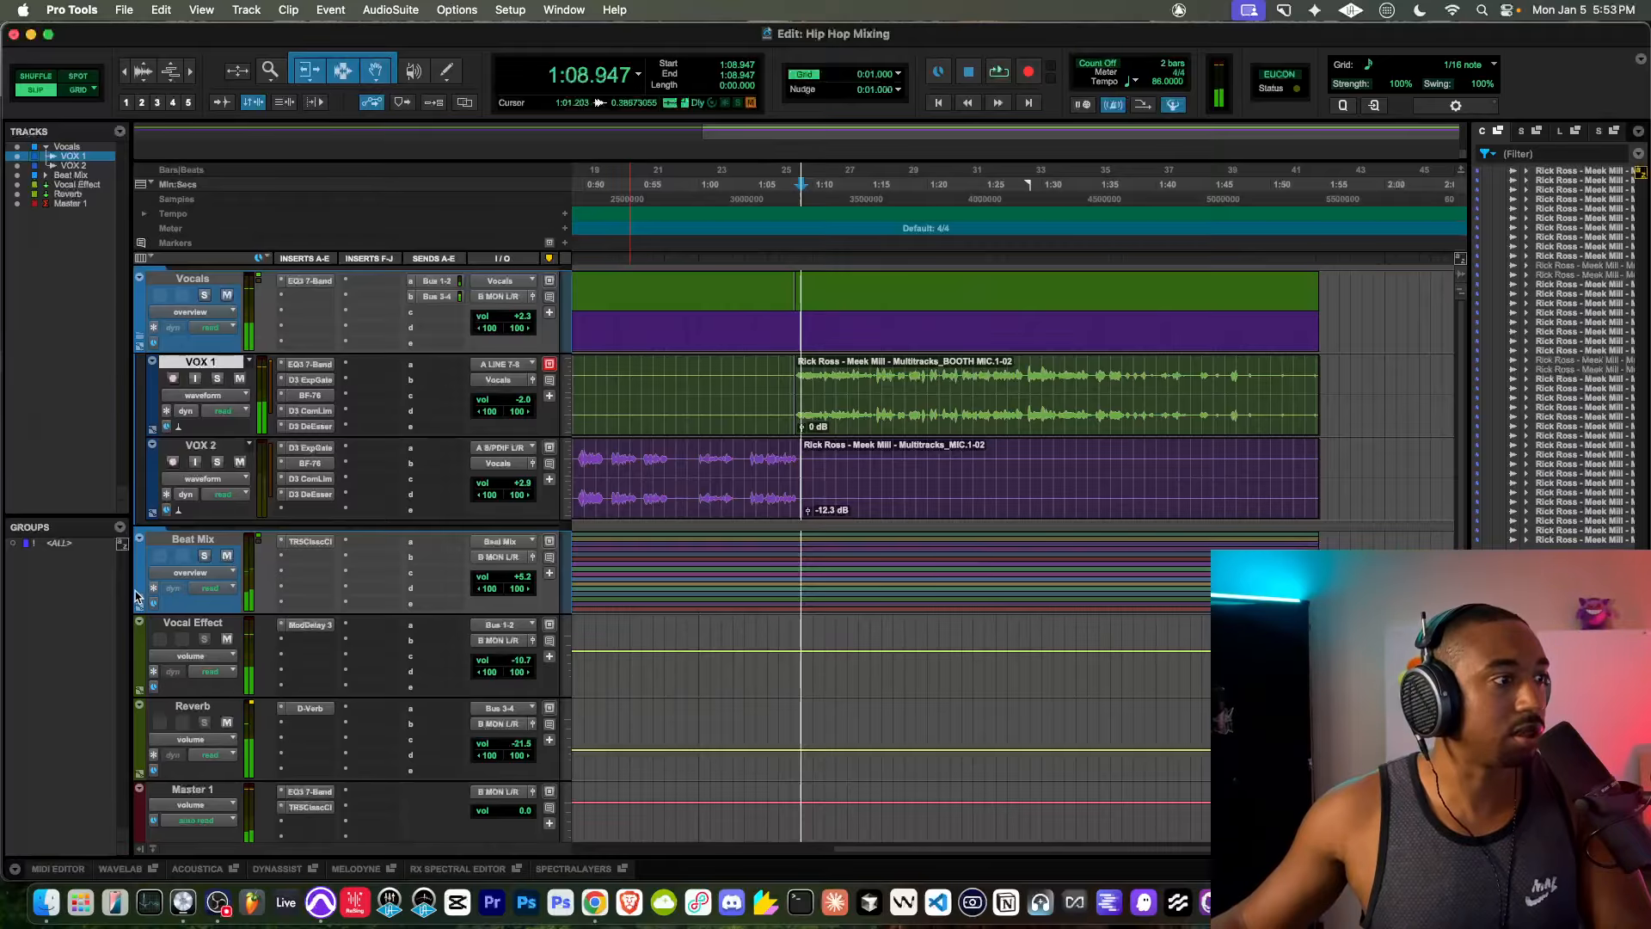
key("space")
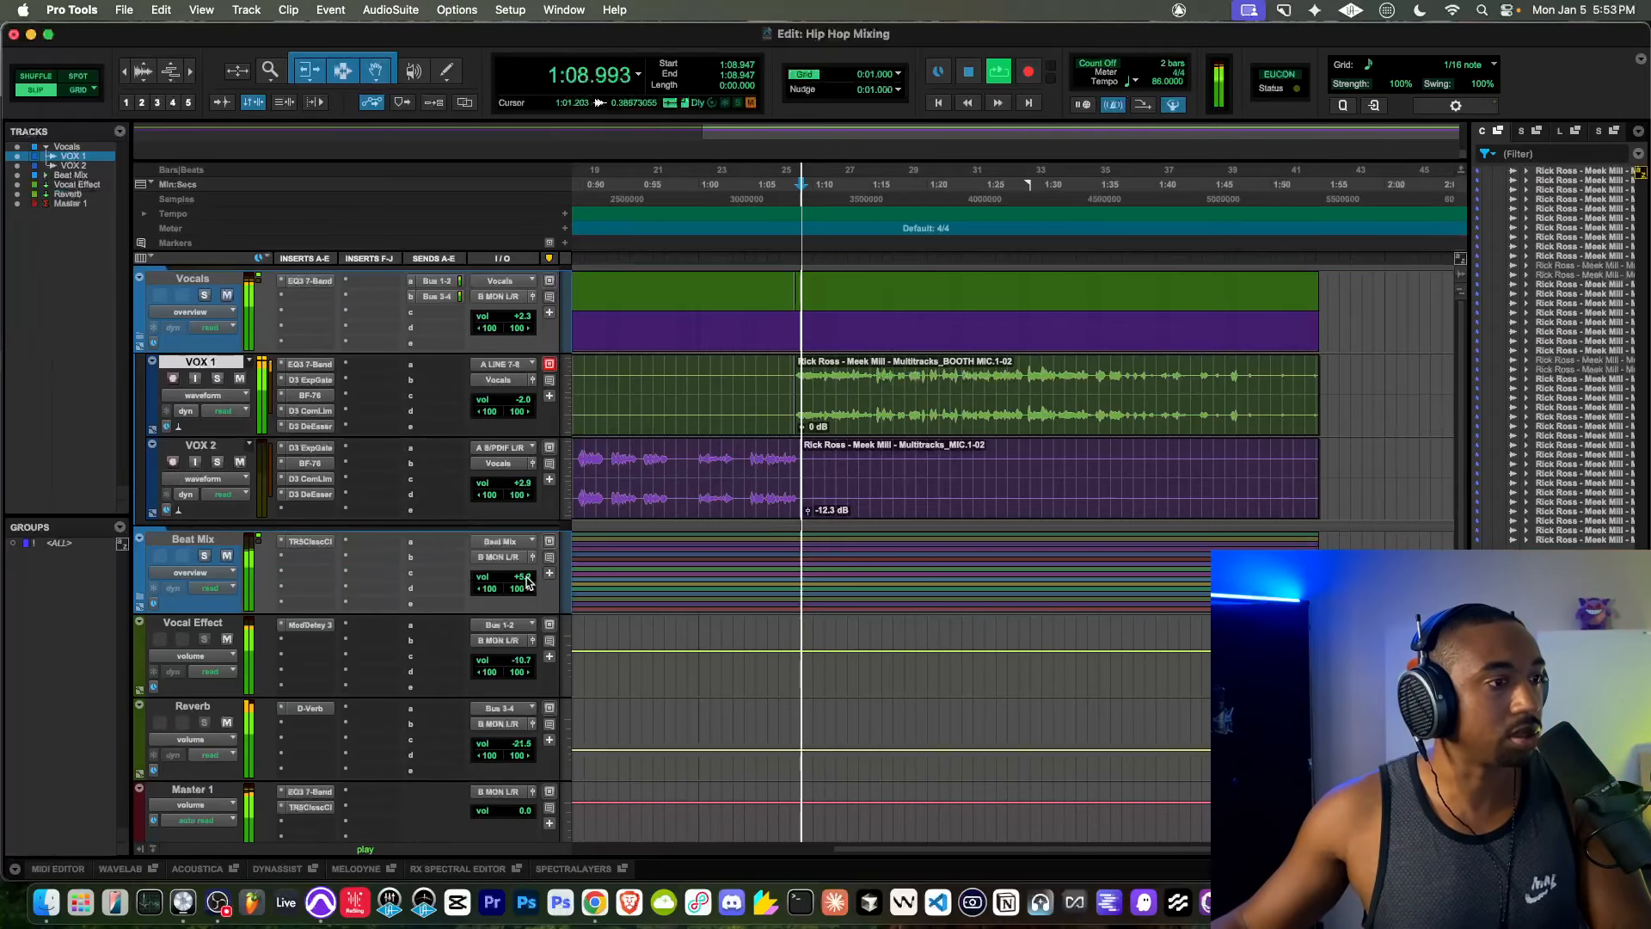
left_click(526, 582)
left_click_drag(528, 580, 528, 580)
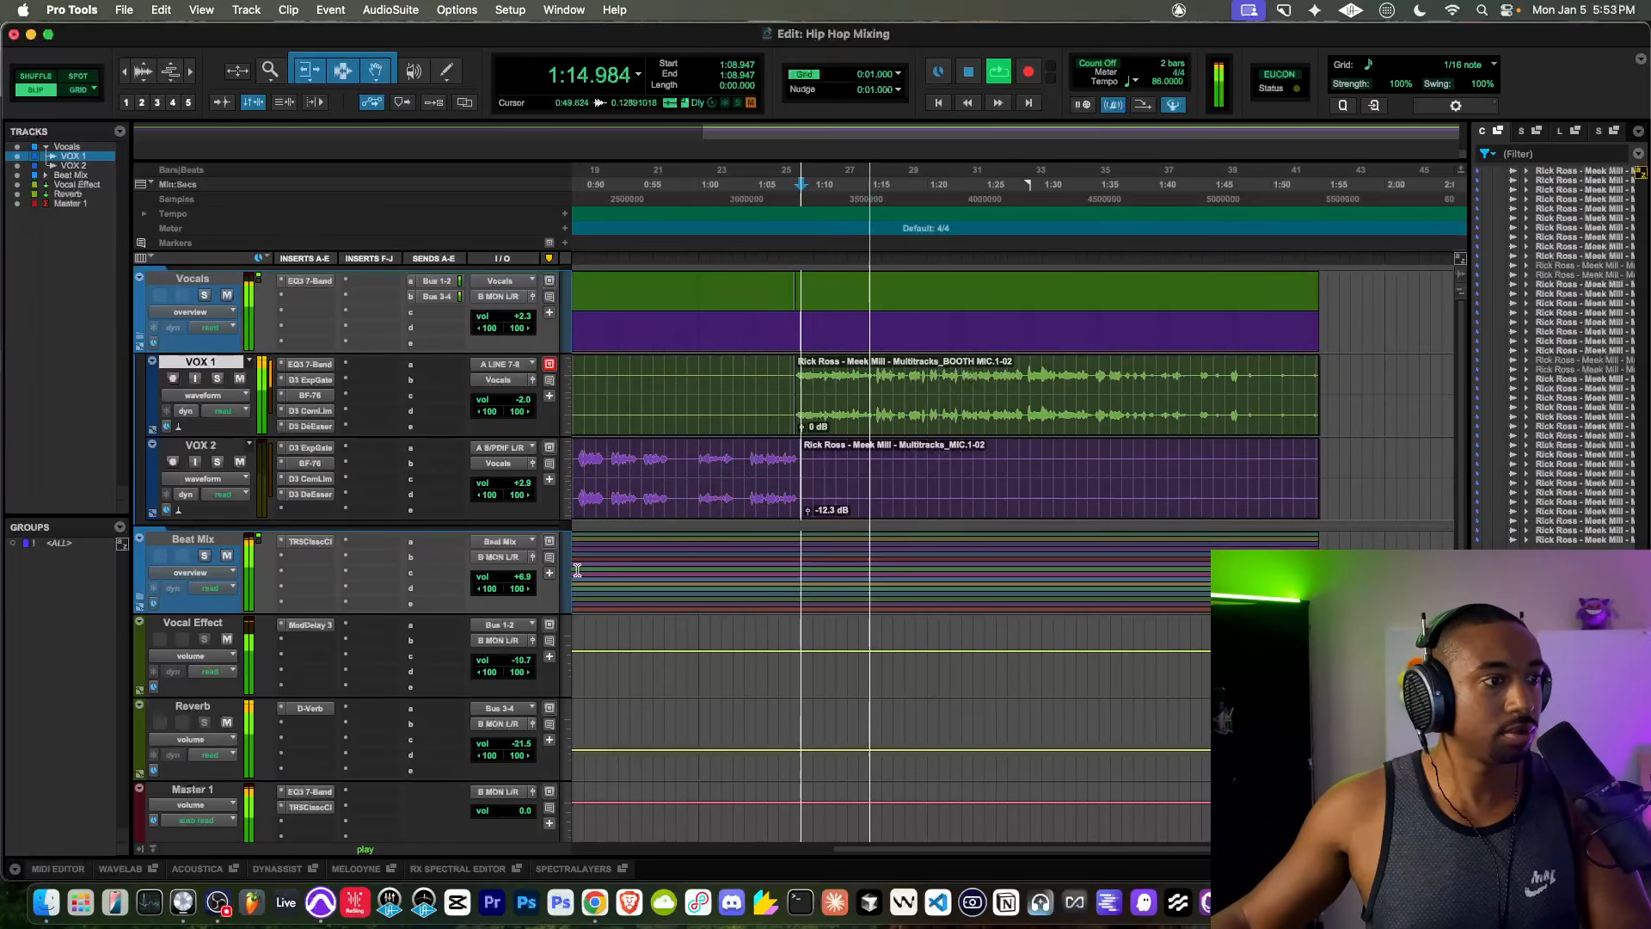
left_click_drag(526, 581, 526, 576)
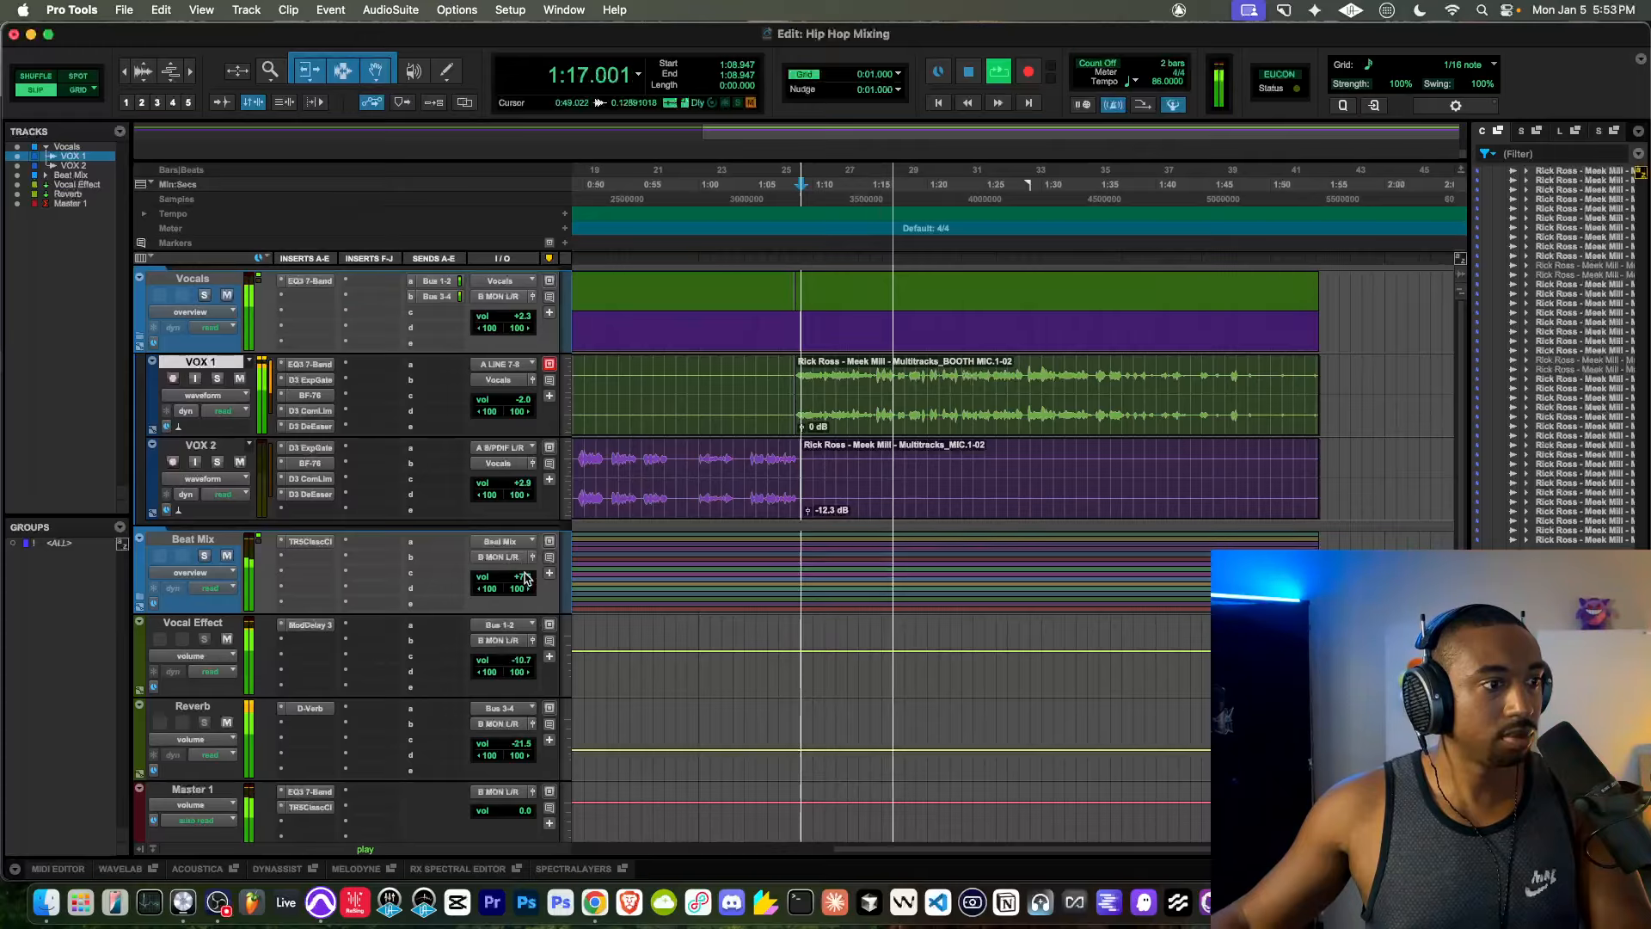
Step: Check the EQ on Master 1 and set its T-RackS Classic Clipper gain to 1.9 dB during playback
scroll(408, 578, "down", 5)
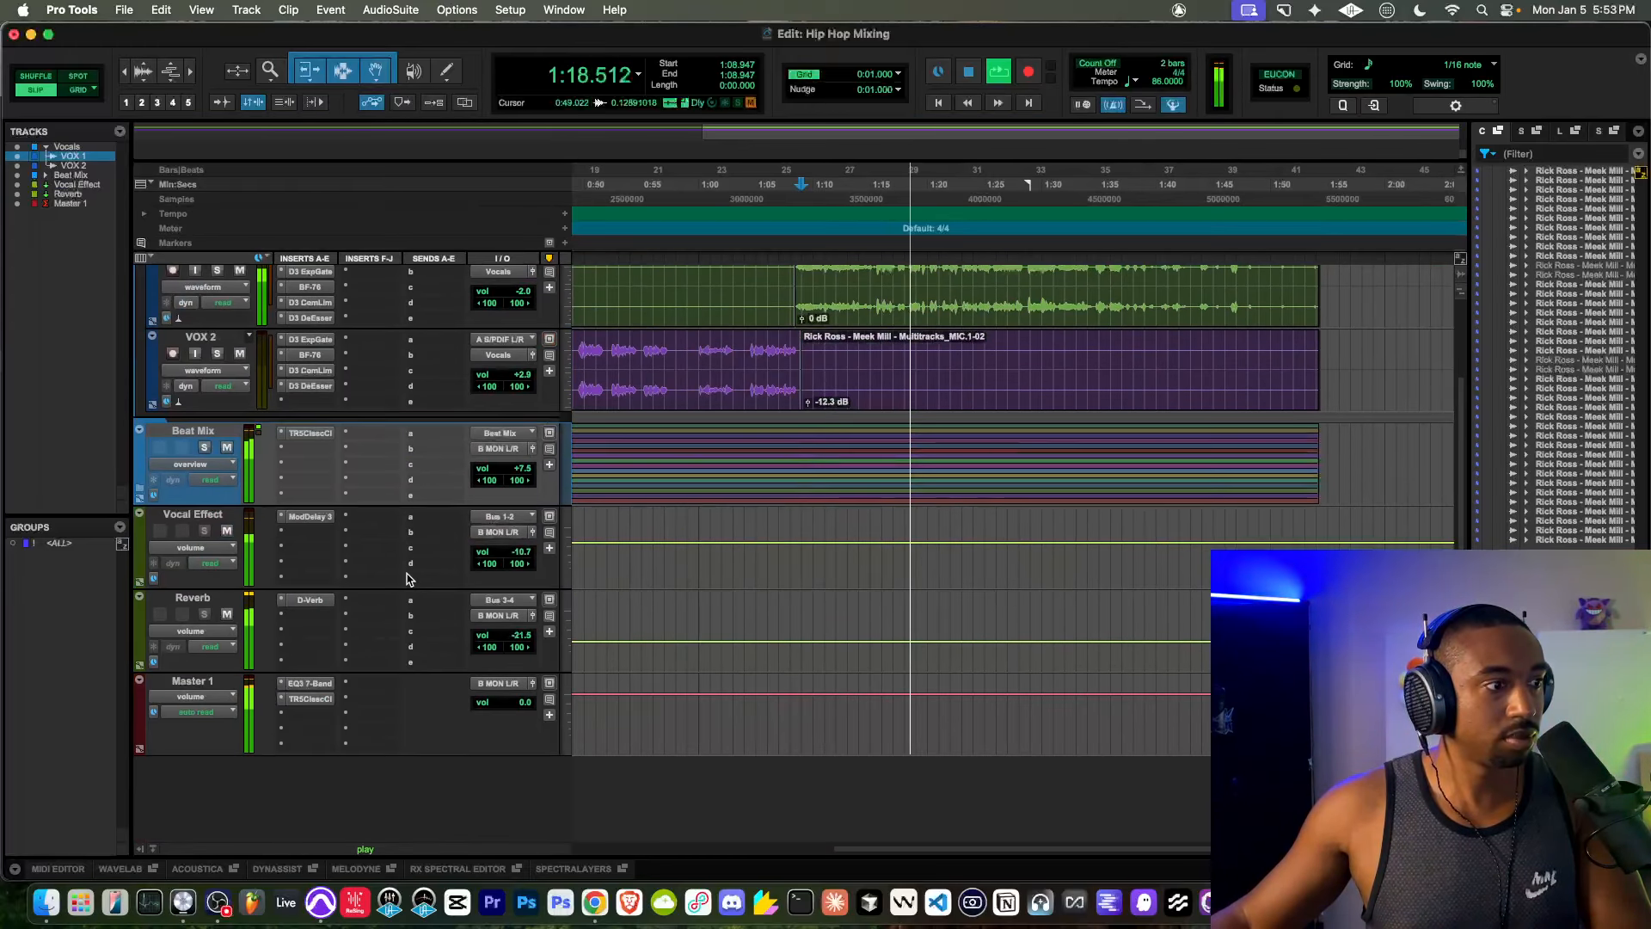
left_click(311, 684)
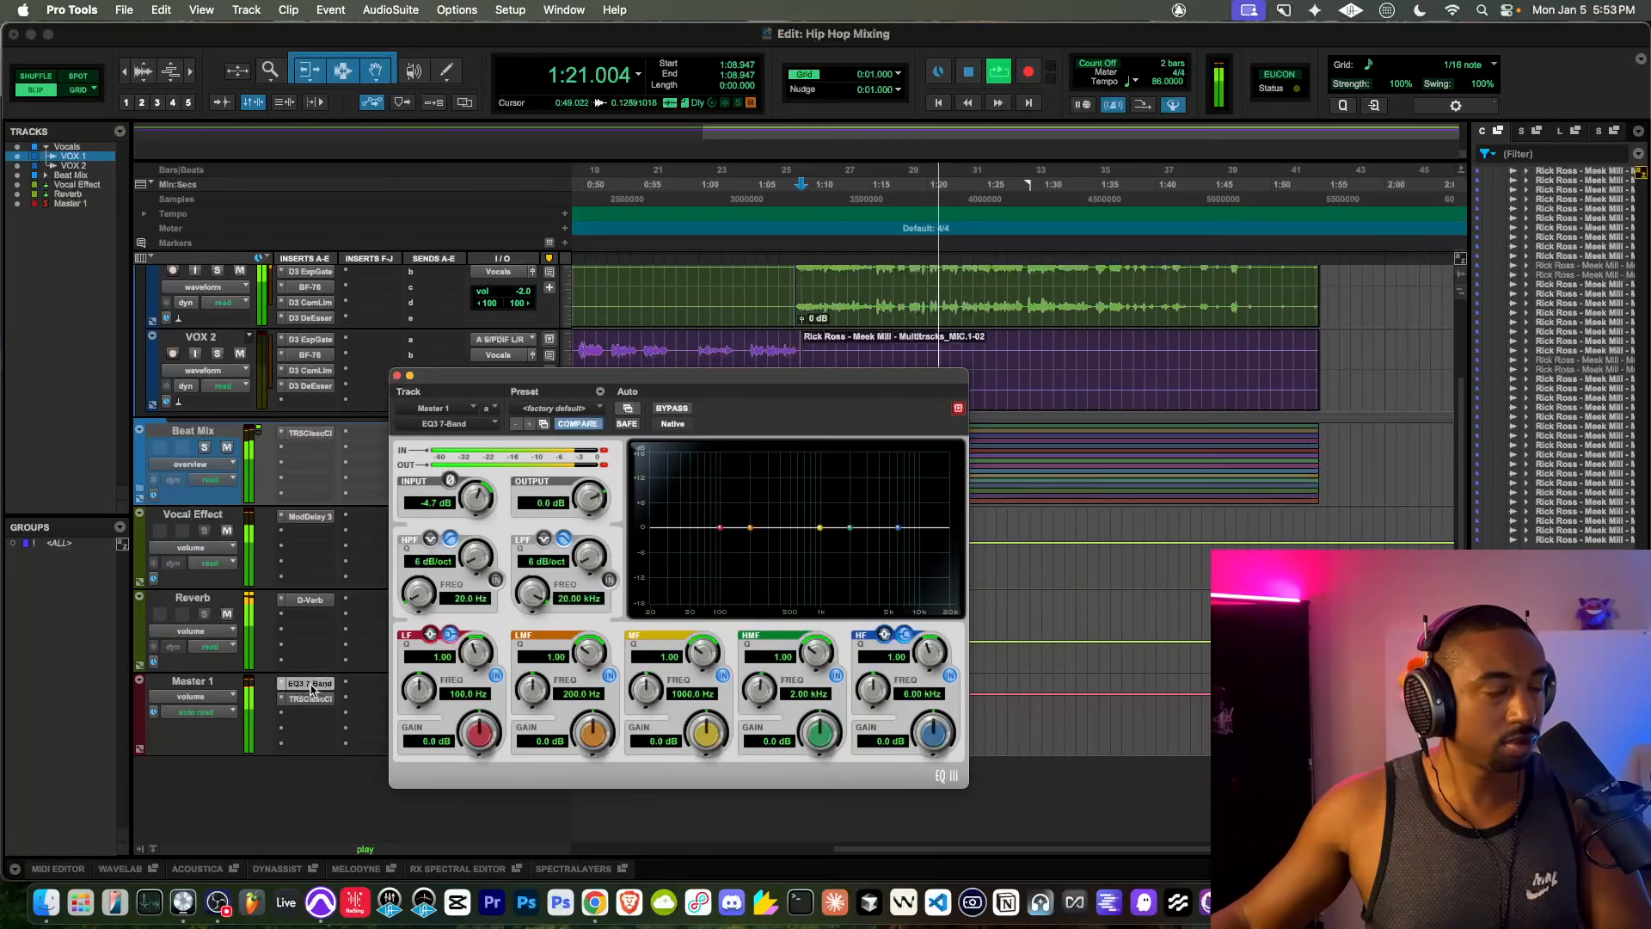
left_click(307, 700)
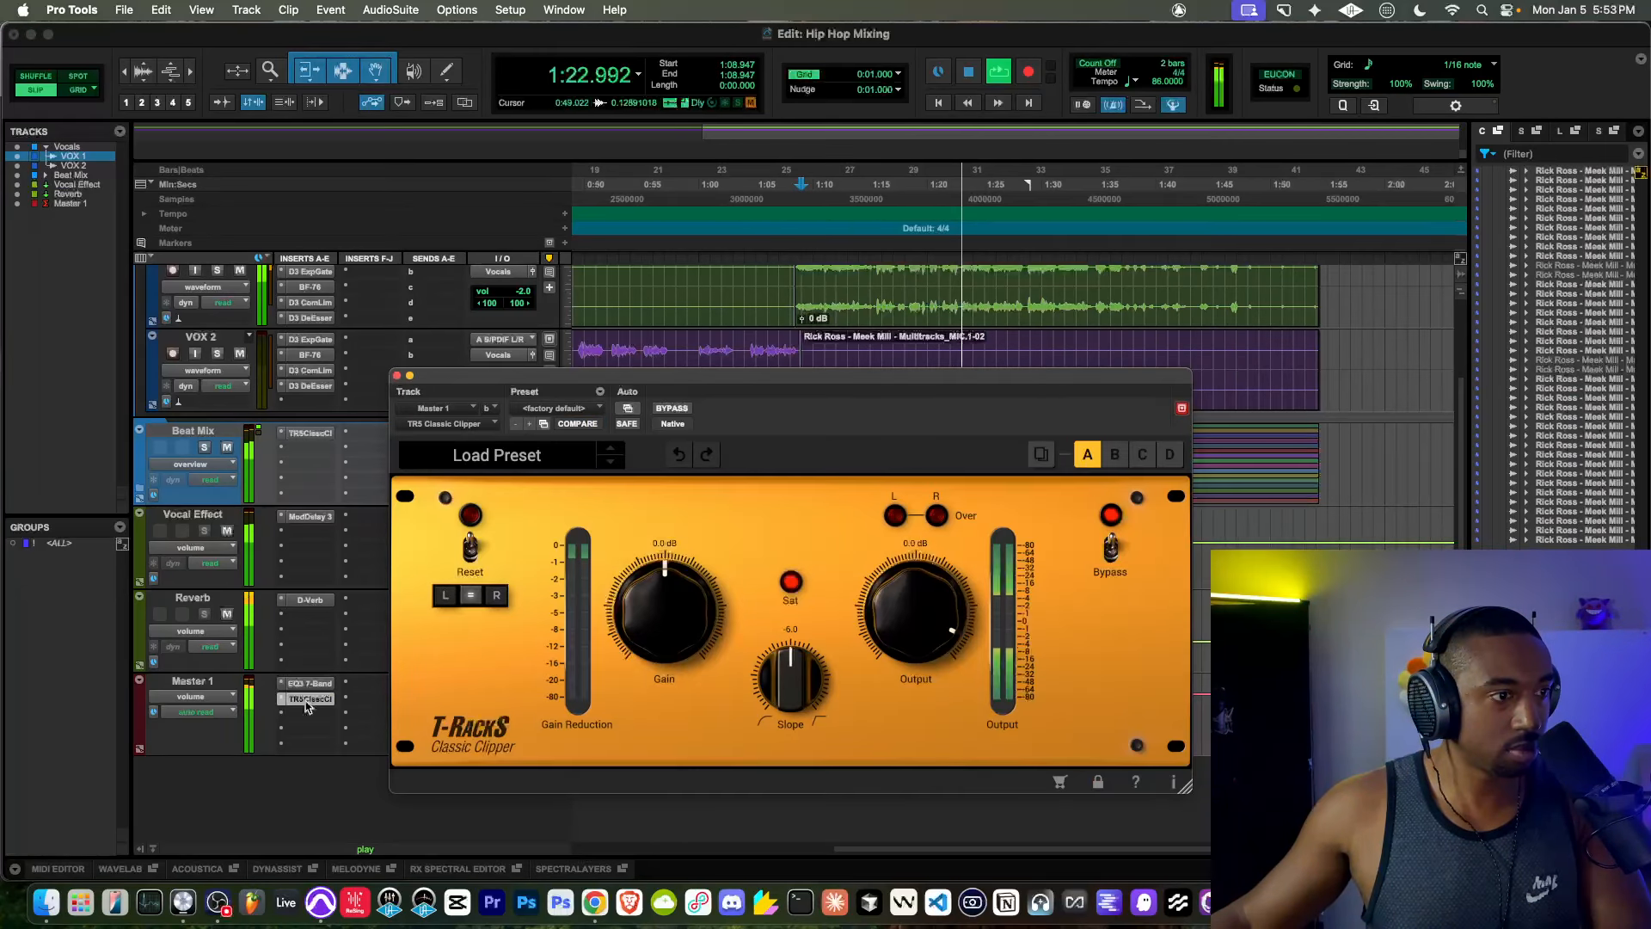
left_click_drag(634, 644, 636, 633)
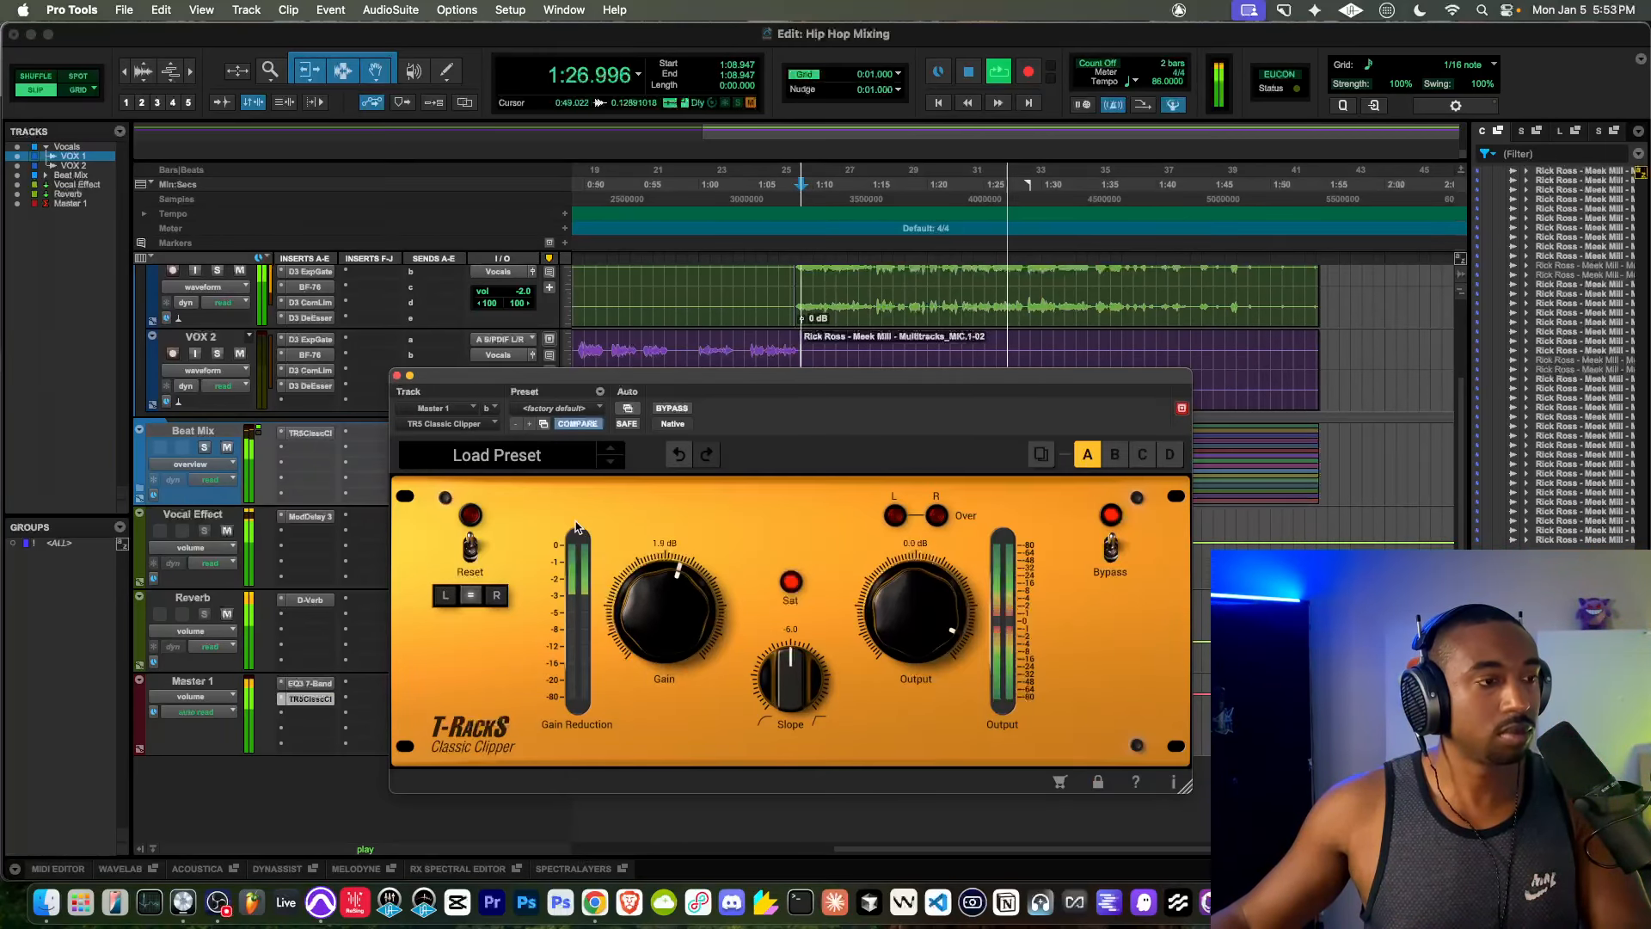
left_click(411, 376)
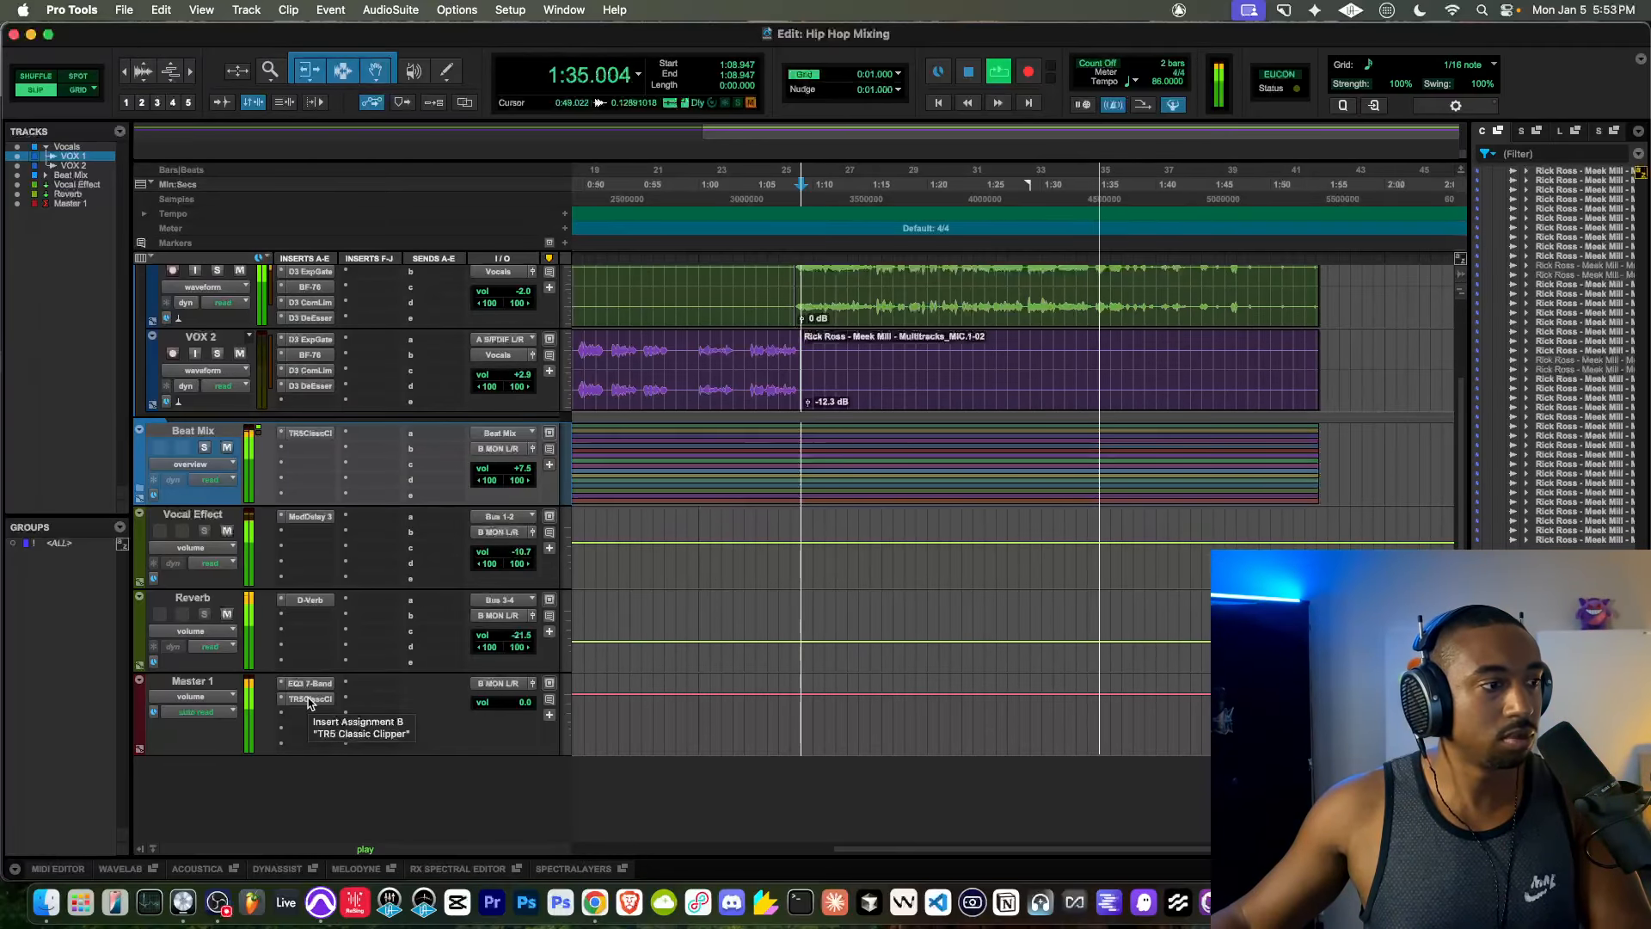
scroll(855, 571, "up", 3)
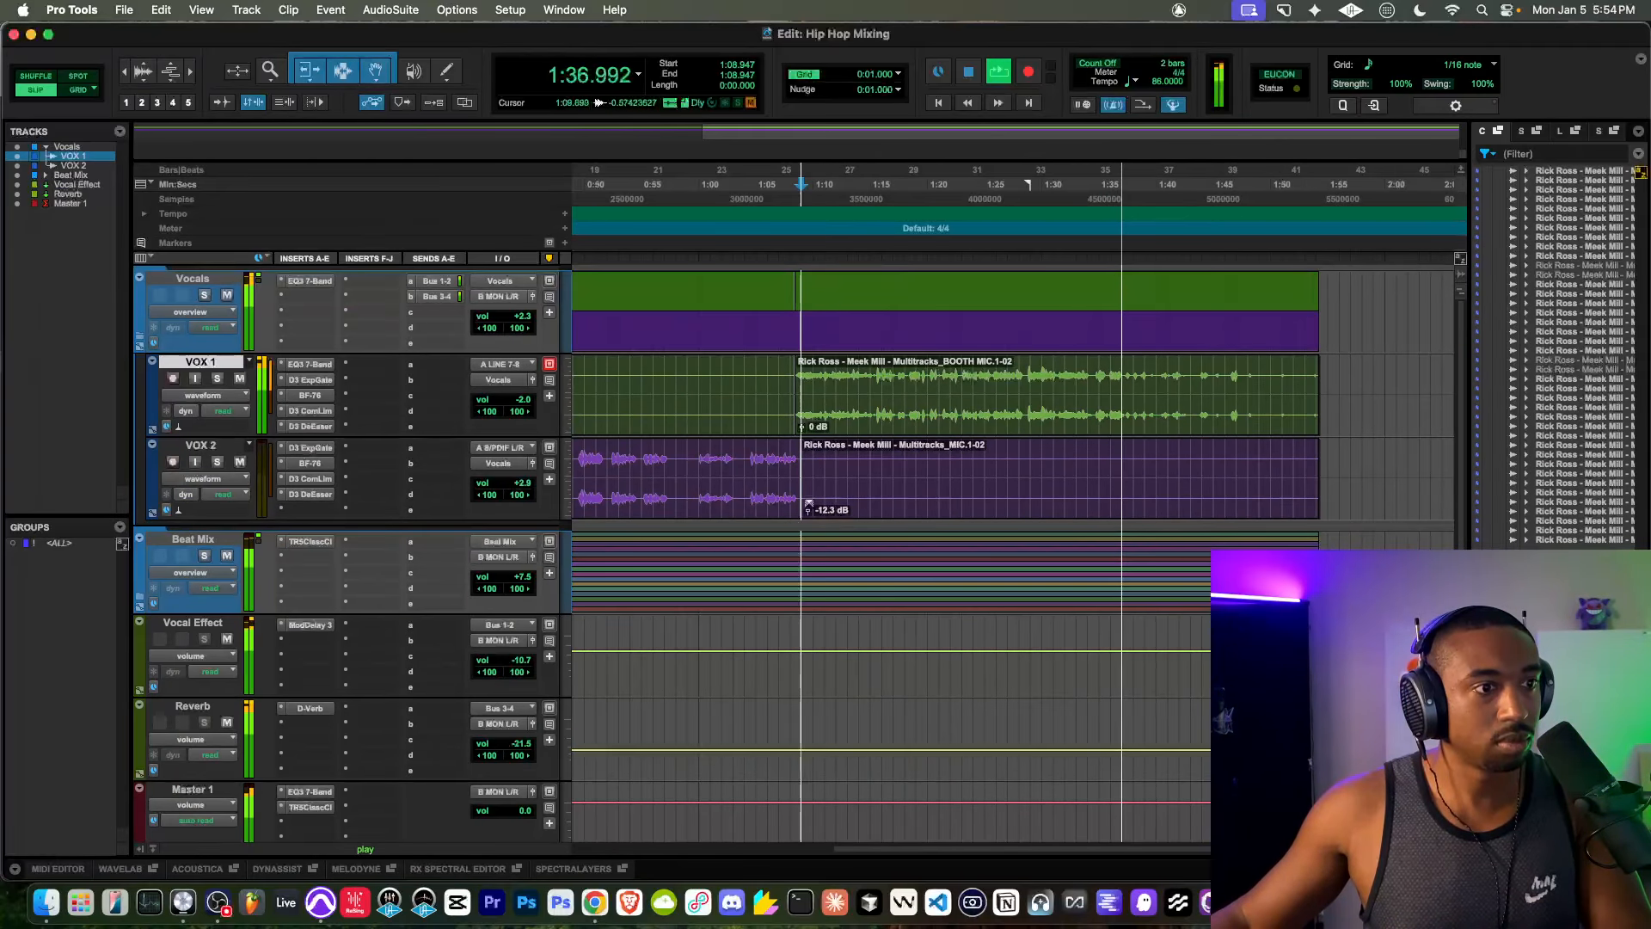
key("space")
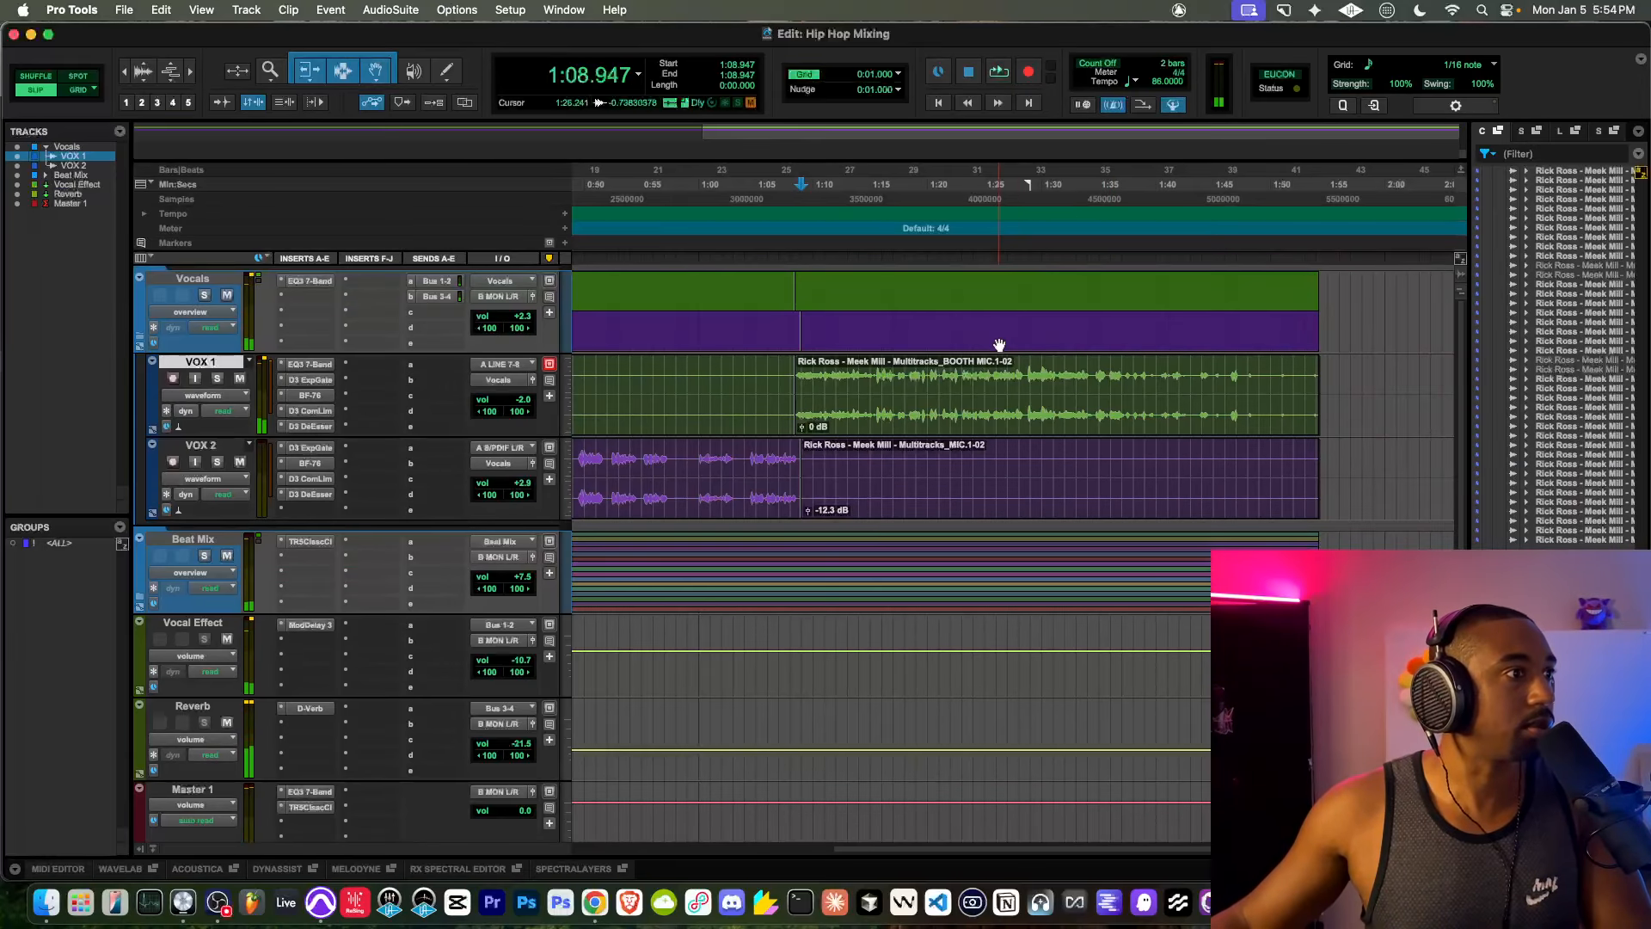
Step: Expand the Beat Mix folder and enlarge the audio waveforms while playing through its individual tracks
scroll(821, 426, "down", 3)
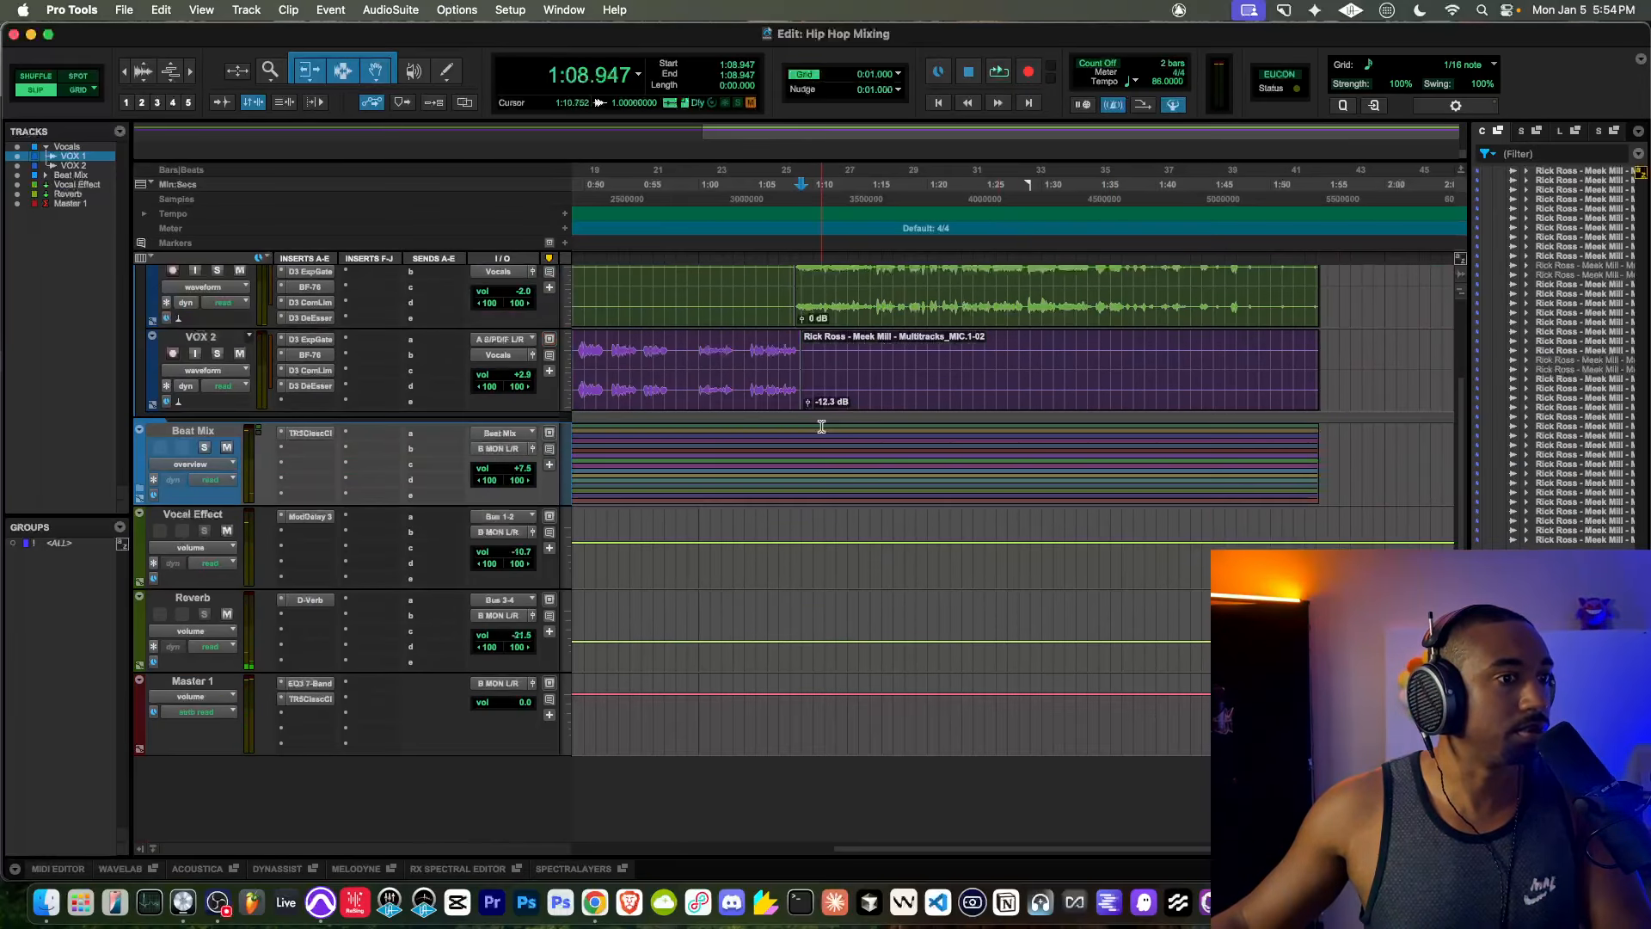
left_click(142, 490)
scroll(814, 482, "down", 20)
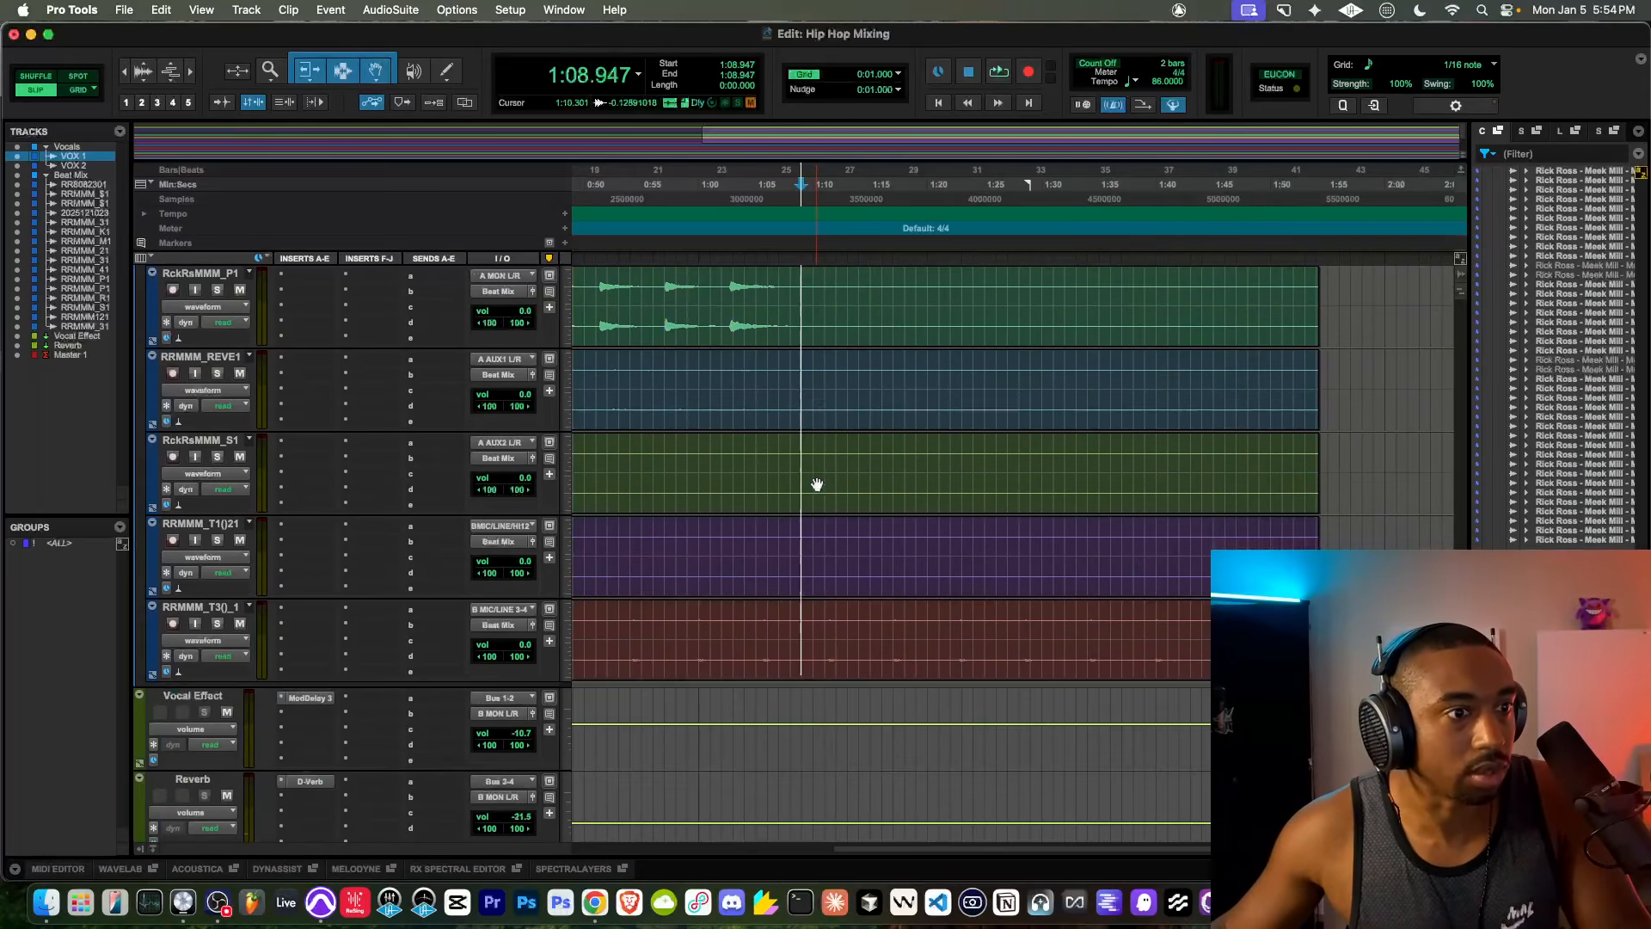
scroll(816, 484, "up", 6)
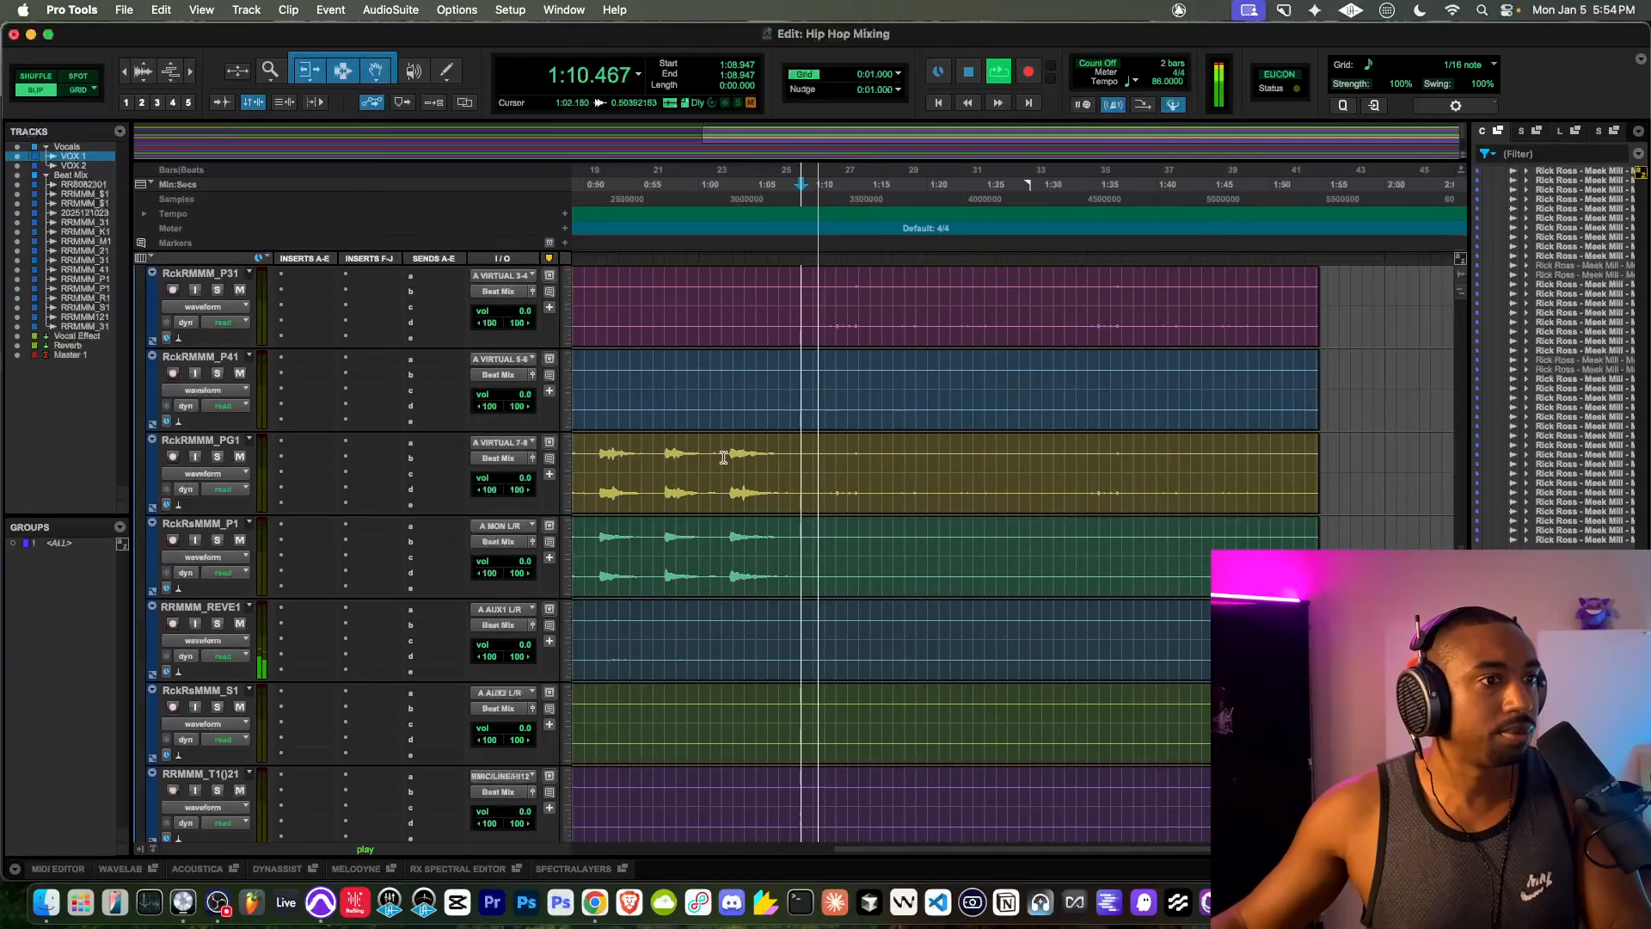
scroll(785, 484, "down", 8)
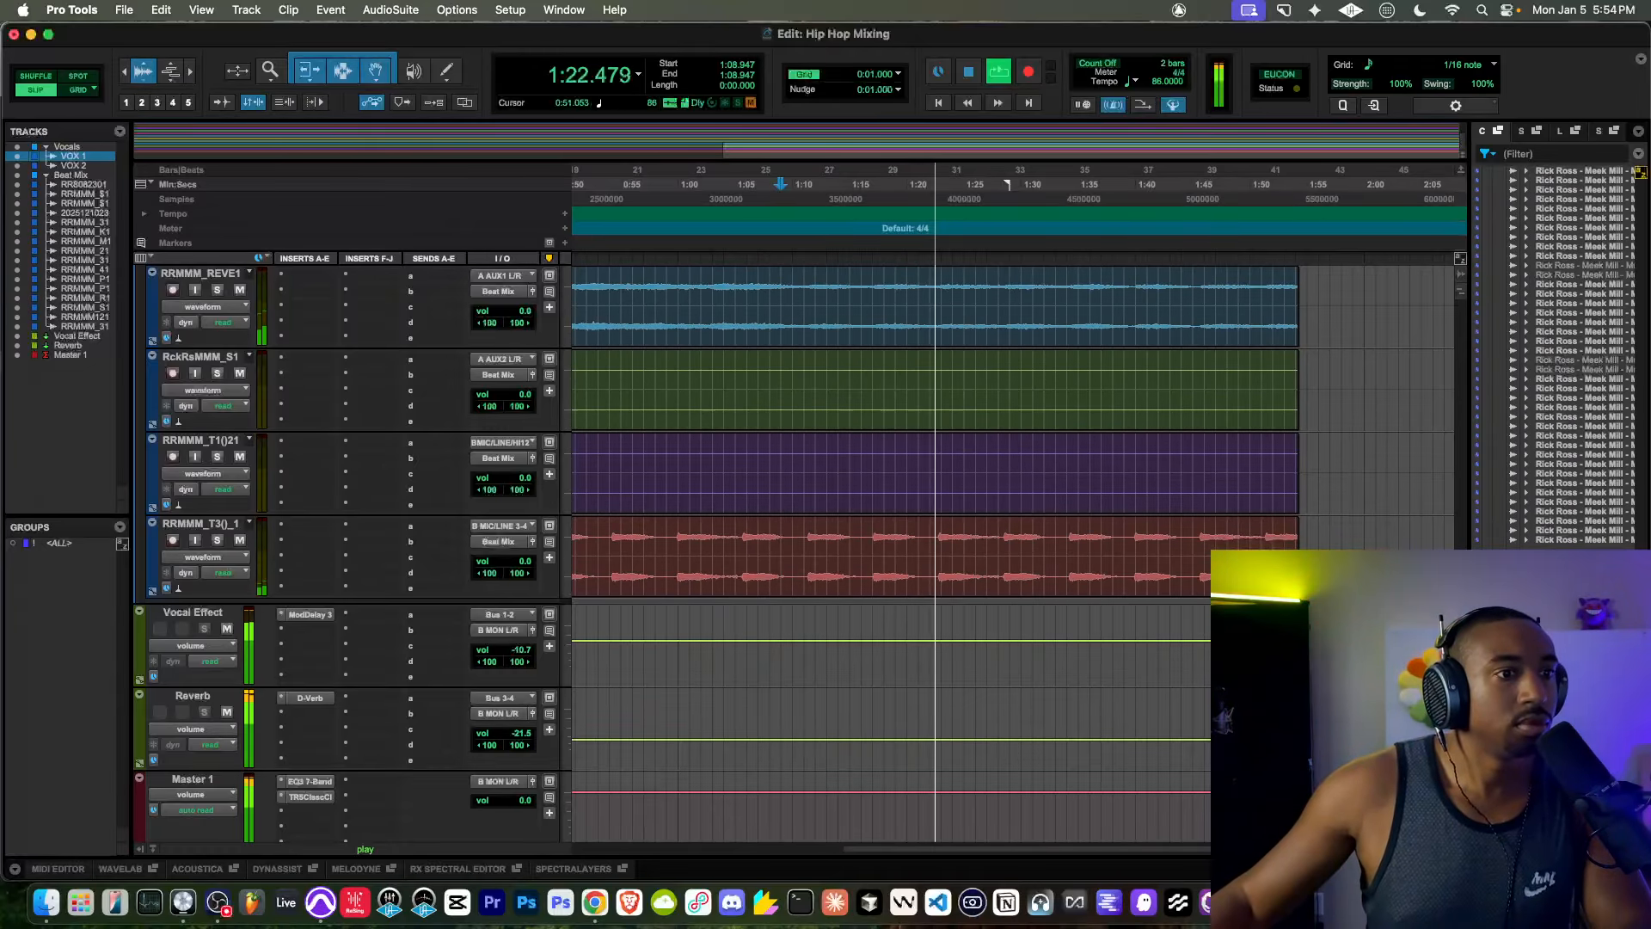
key("space")
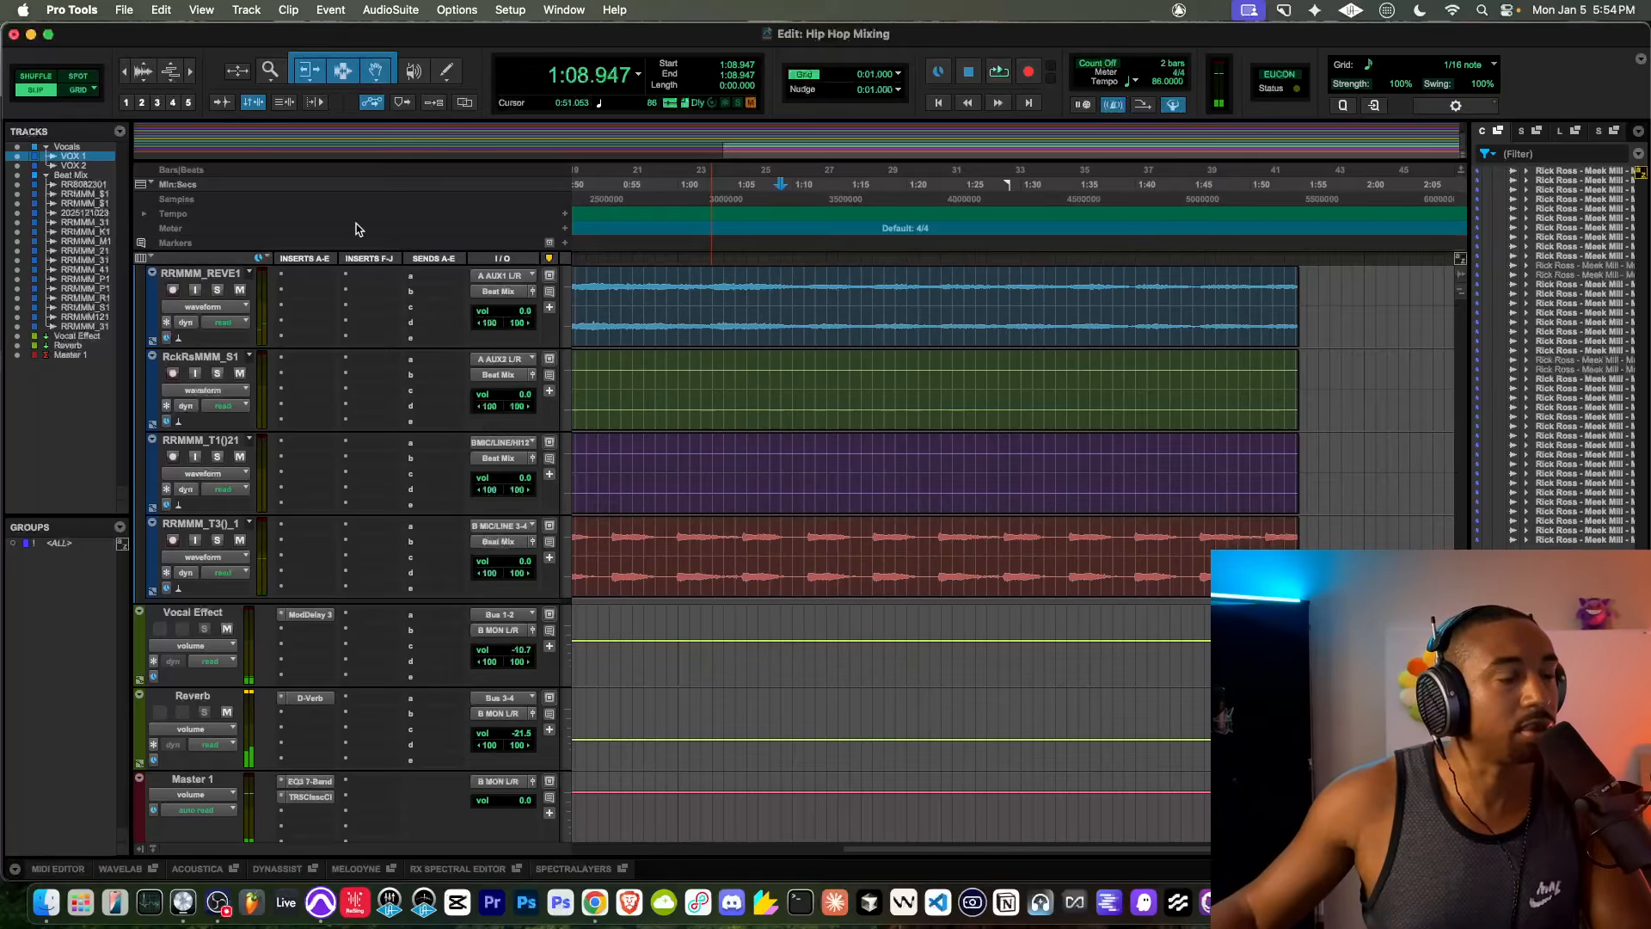
left_click(143, 71)
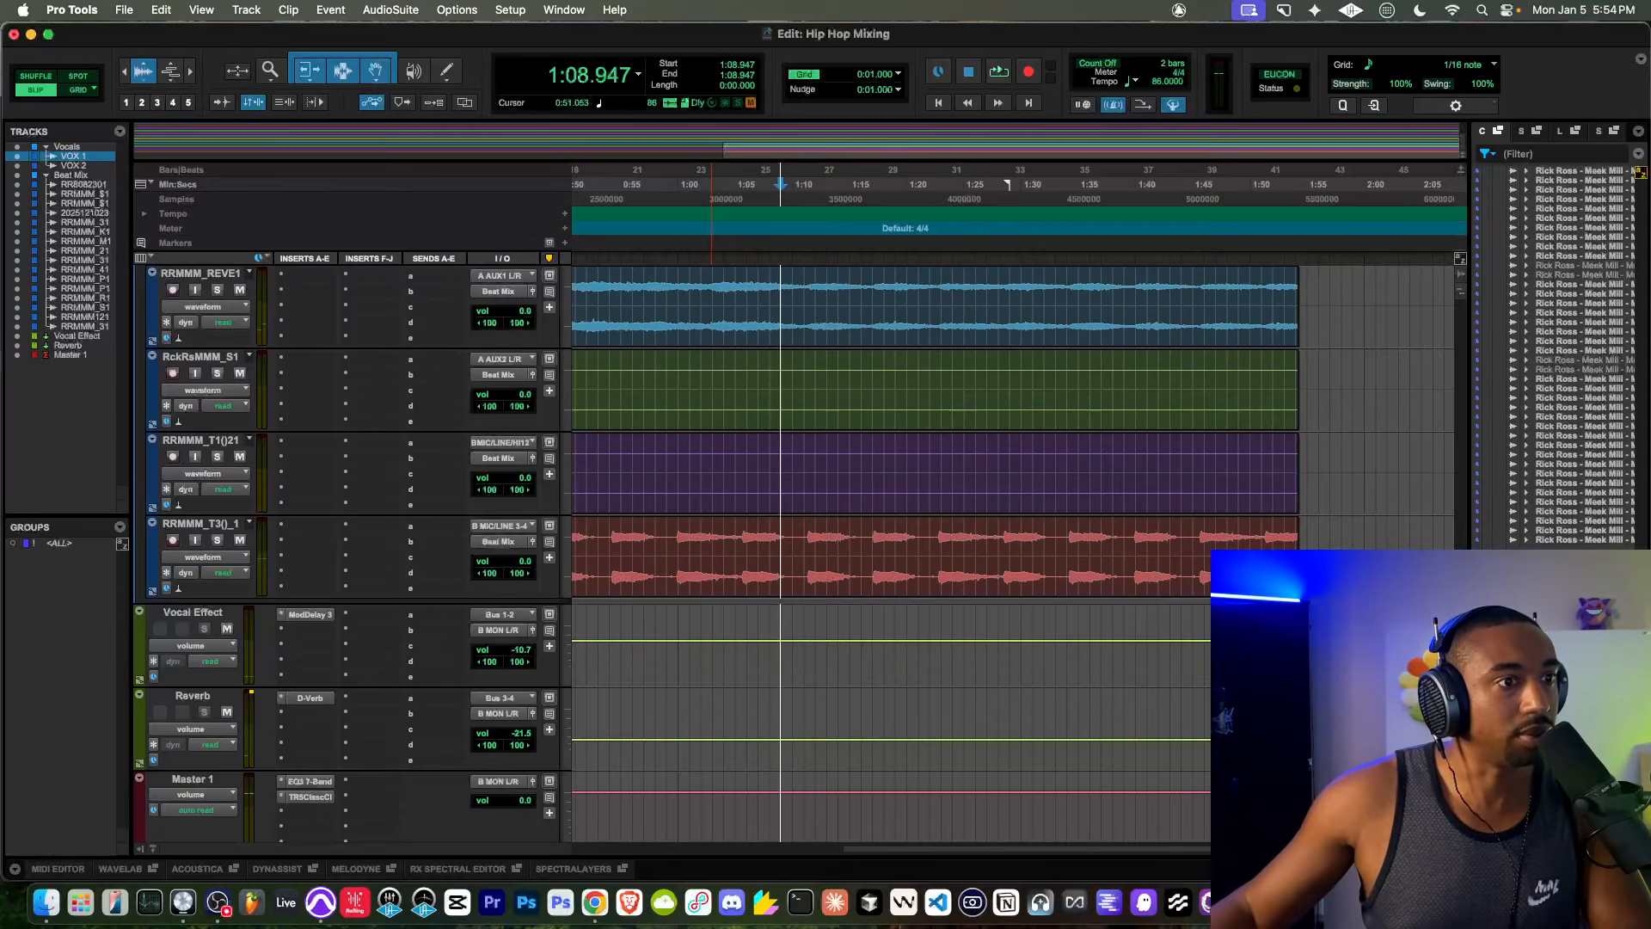
Step: Replay the mix from 1:08.947 while reviewing the waveforms and meters of the Beat Mix tracks
scroll(788, 361, "up", 5)
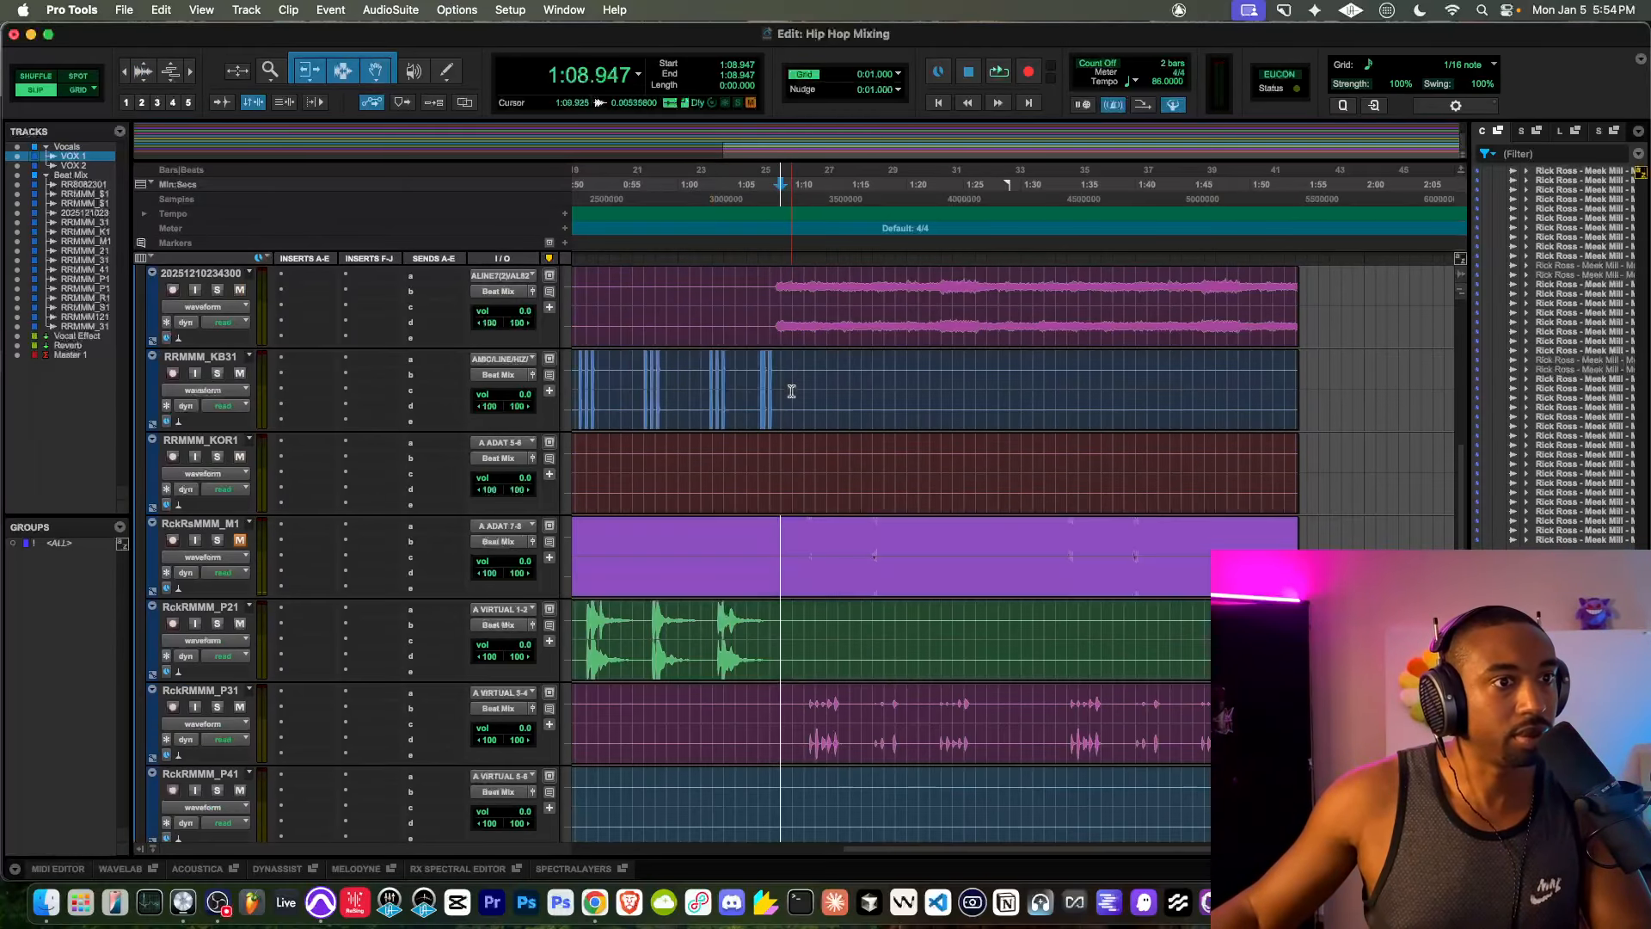
key("space")
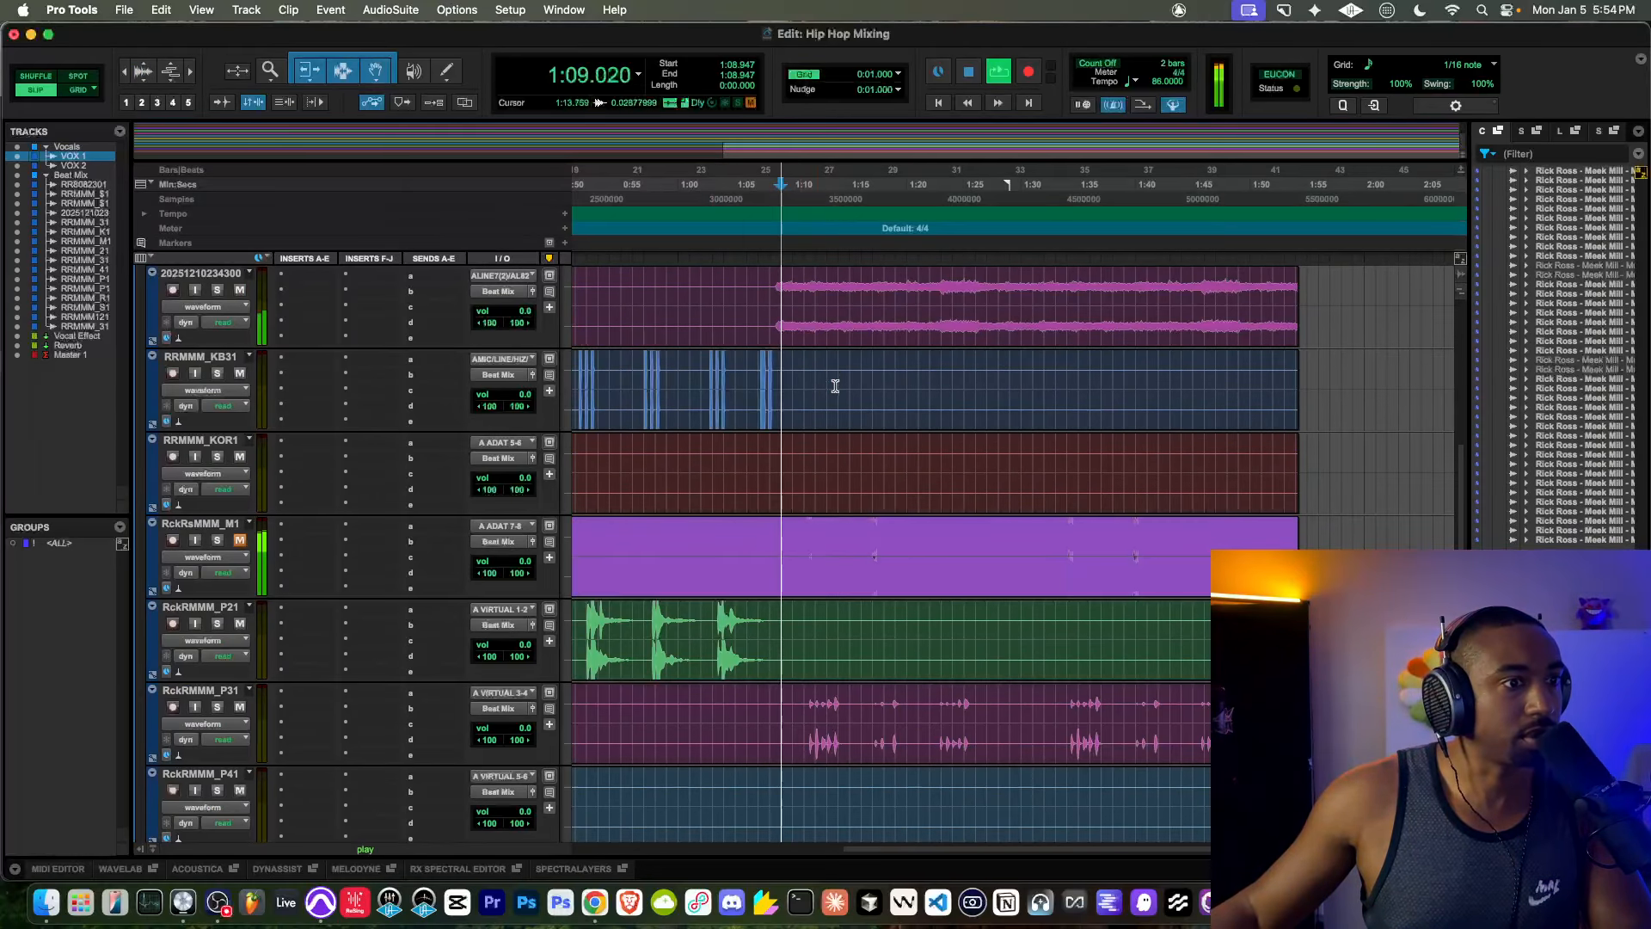
scroll(837, 497, "up", 2)
scroll(837, 497, "right", 1)
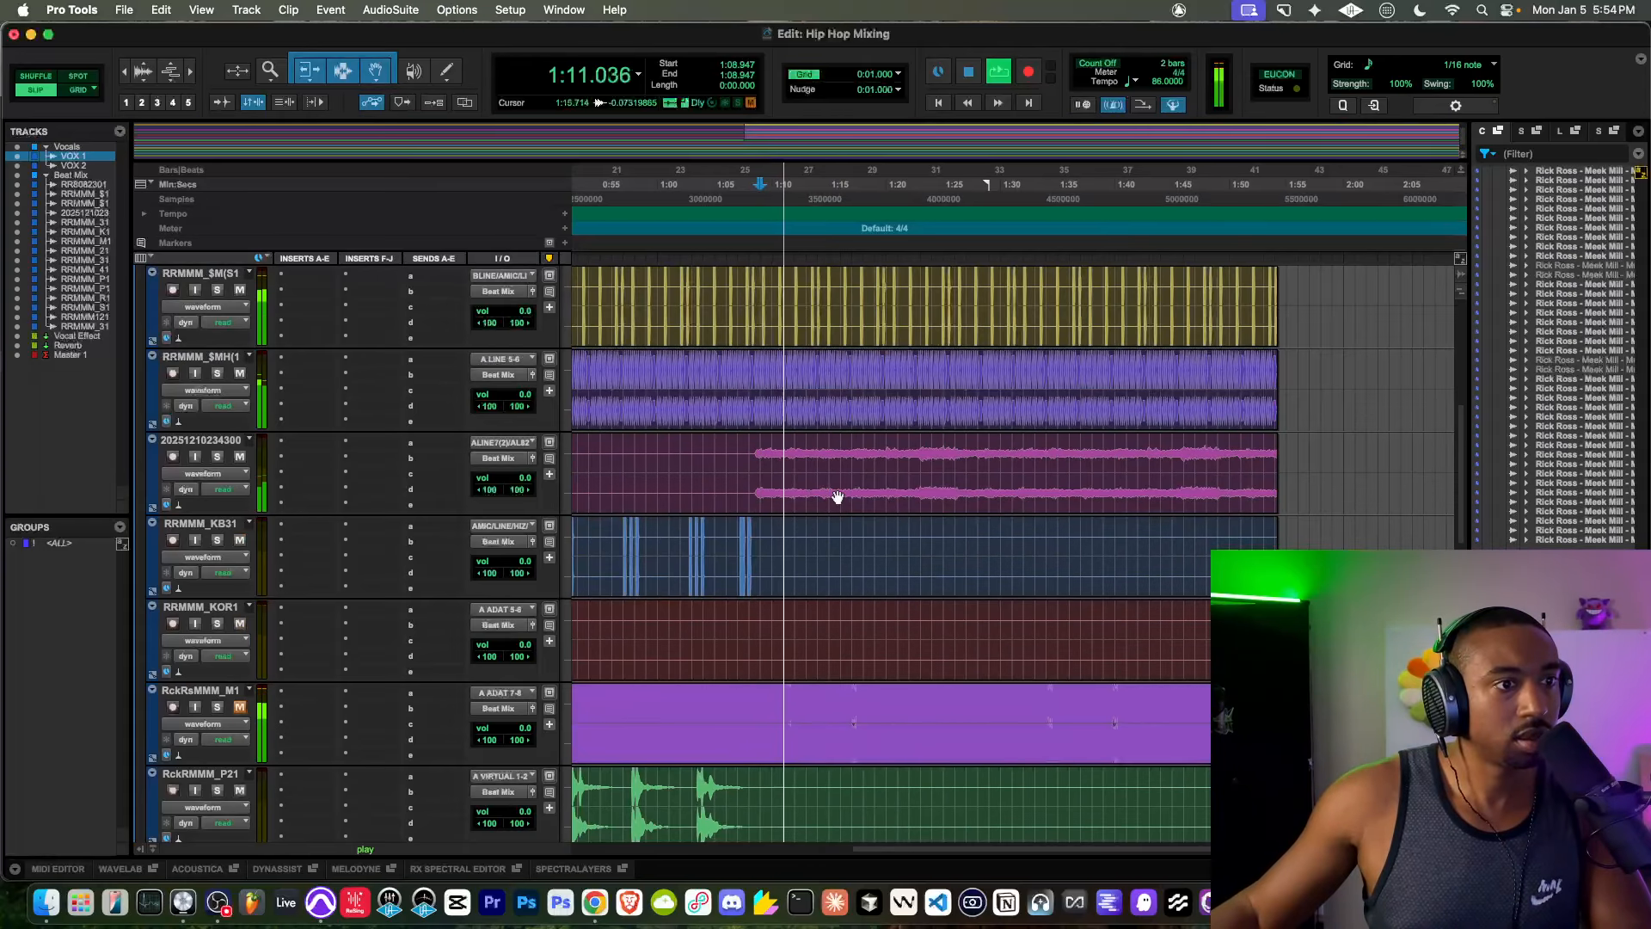
scroll(838, 497, "up", 4)
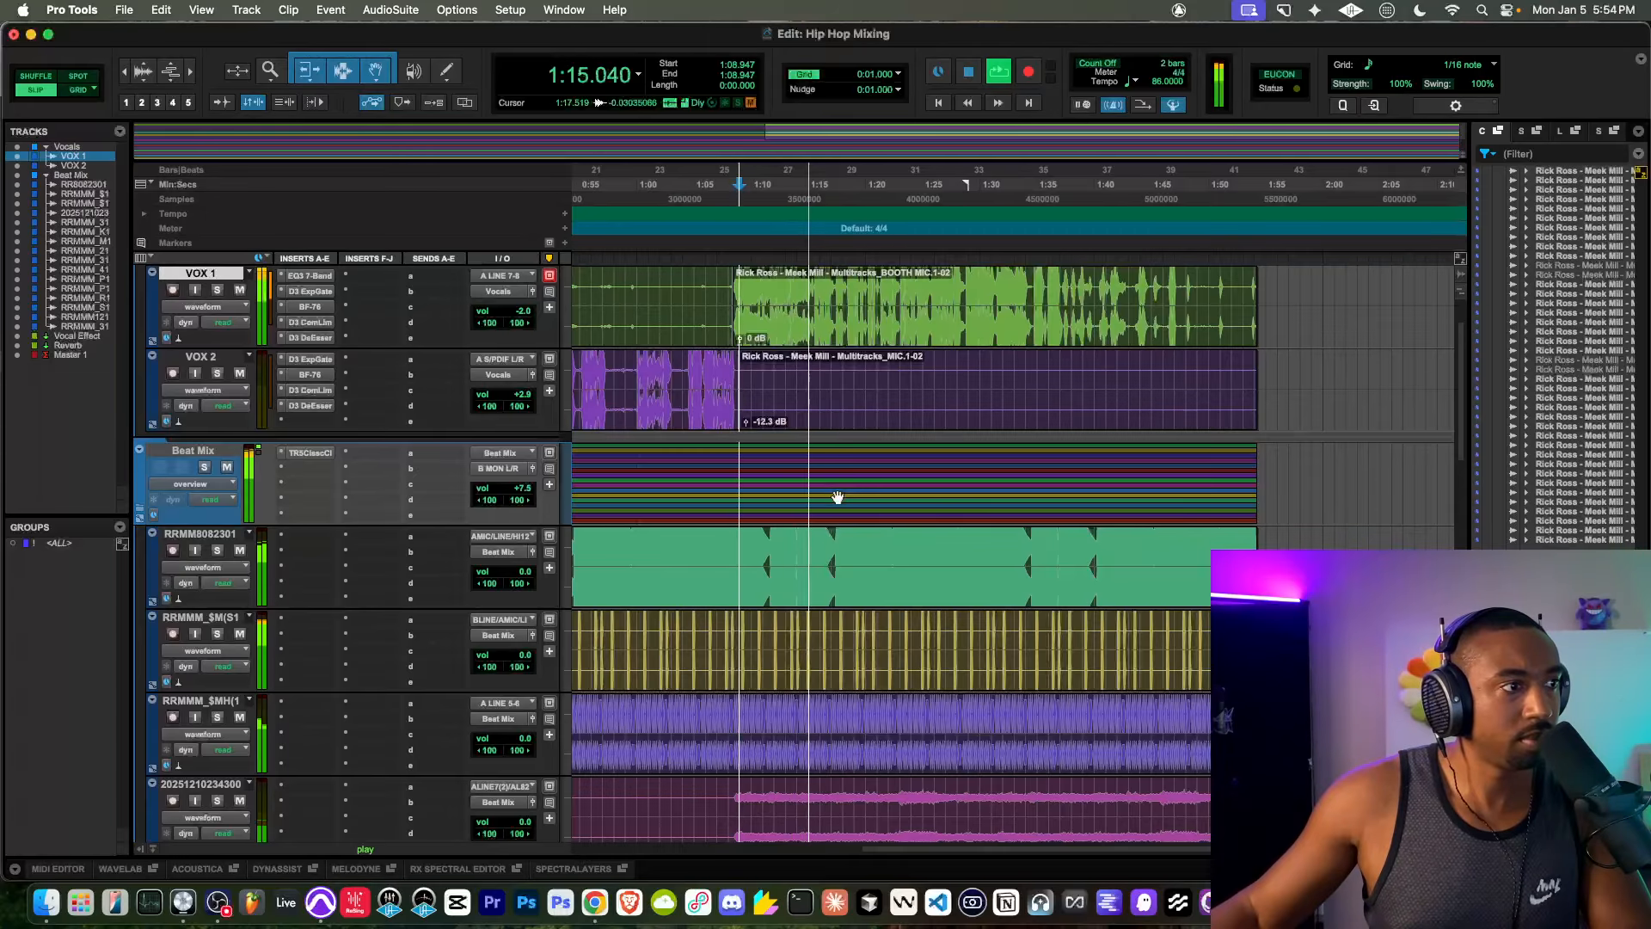
Step: Lower the clip gain of the second VOX 2 clip to -24.1 dB and stop playback
scroll(799, 464, "up", 1)
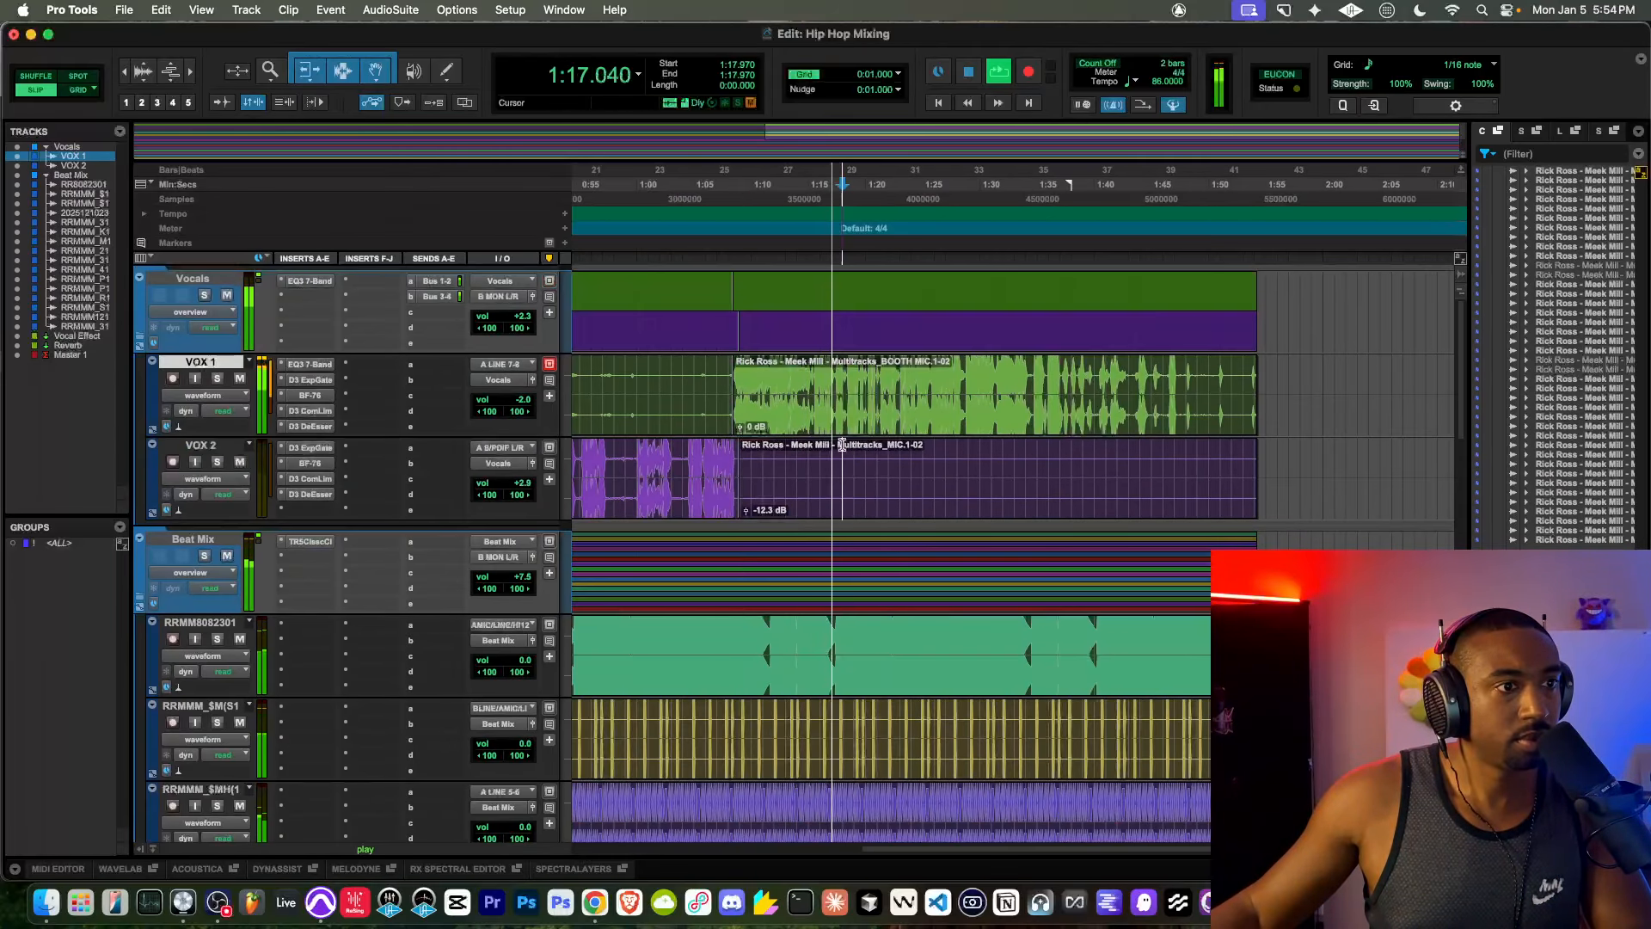
left_click_drag(745, 509, 745, 533)
key("space")
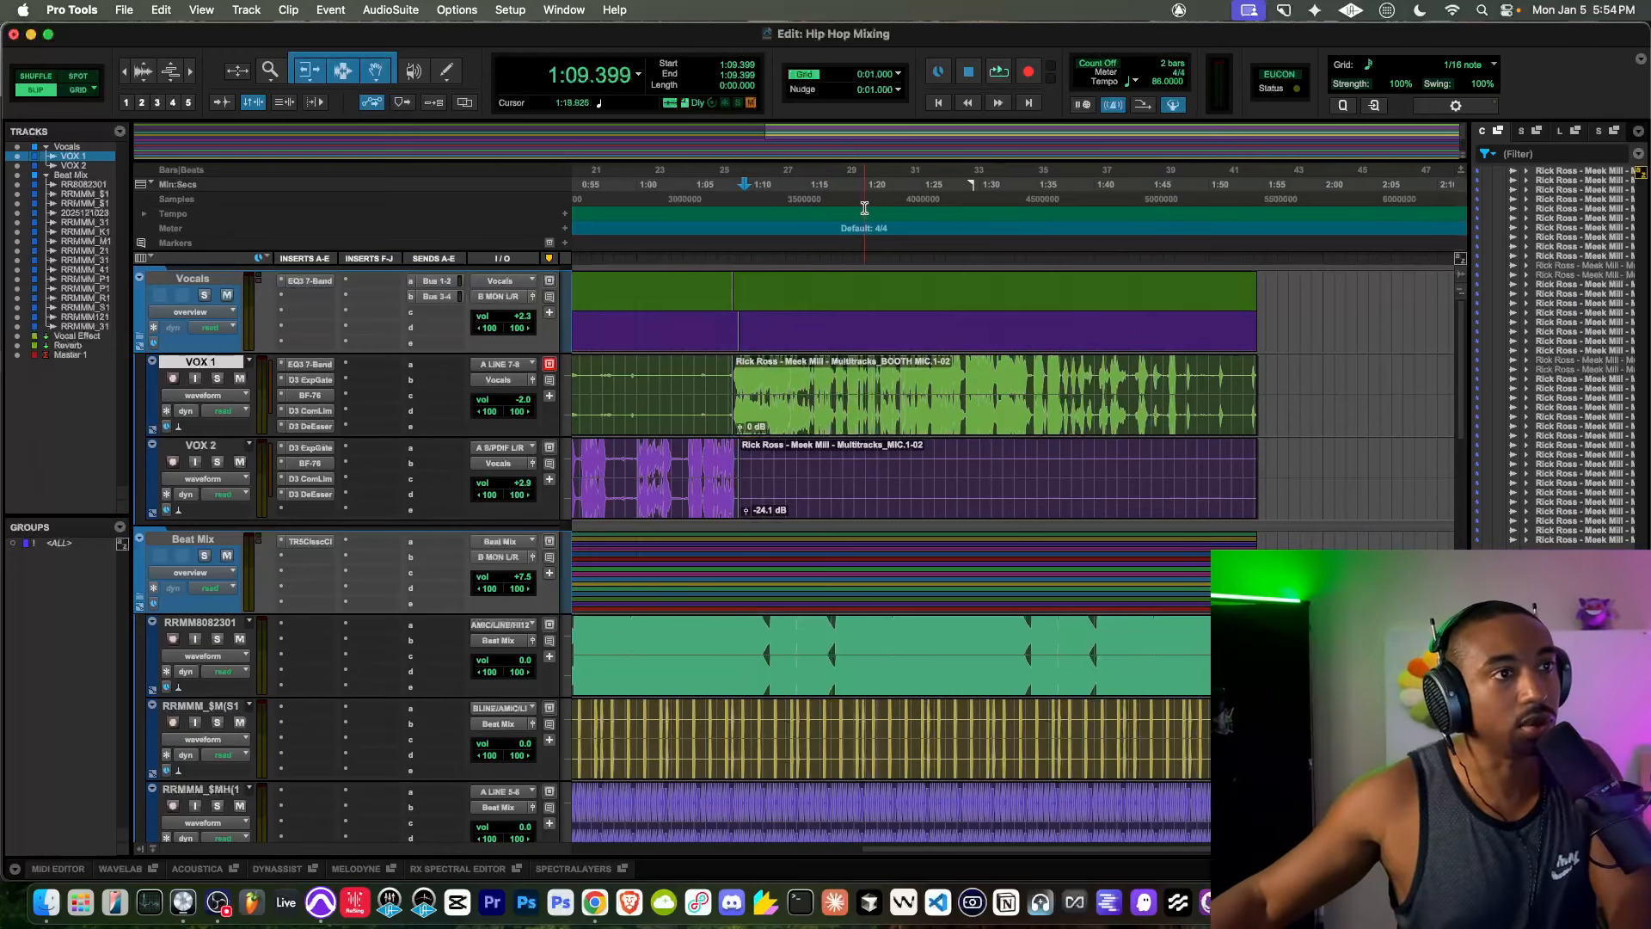
Step: Audition the full mix from 1:29.098
left_click(967, 199)
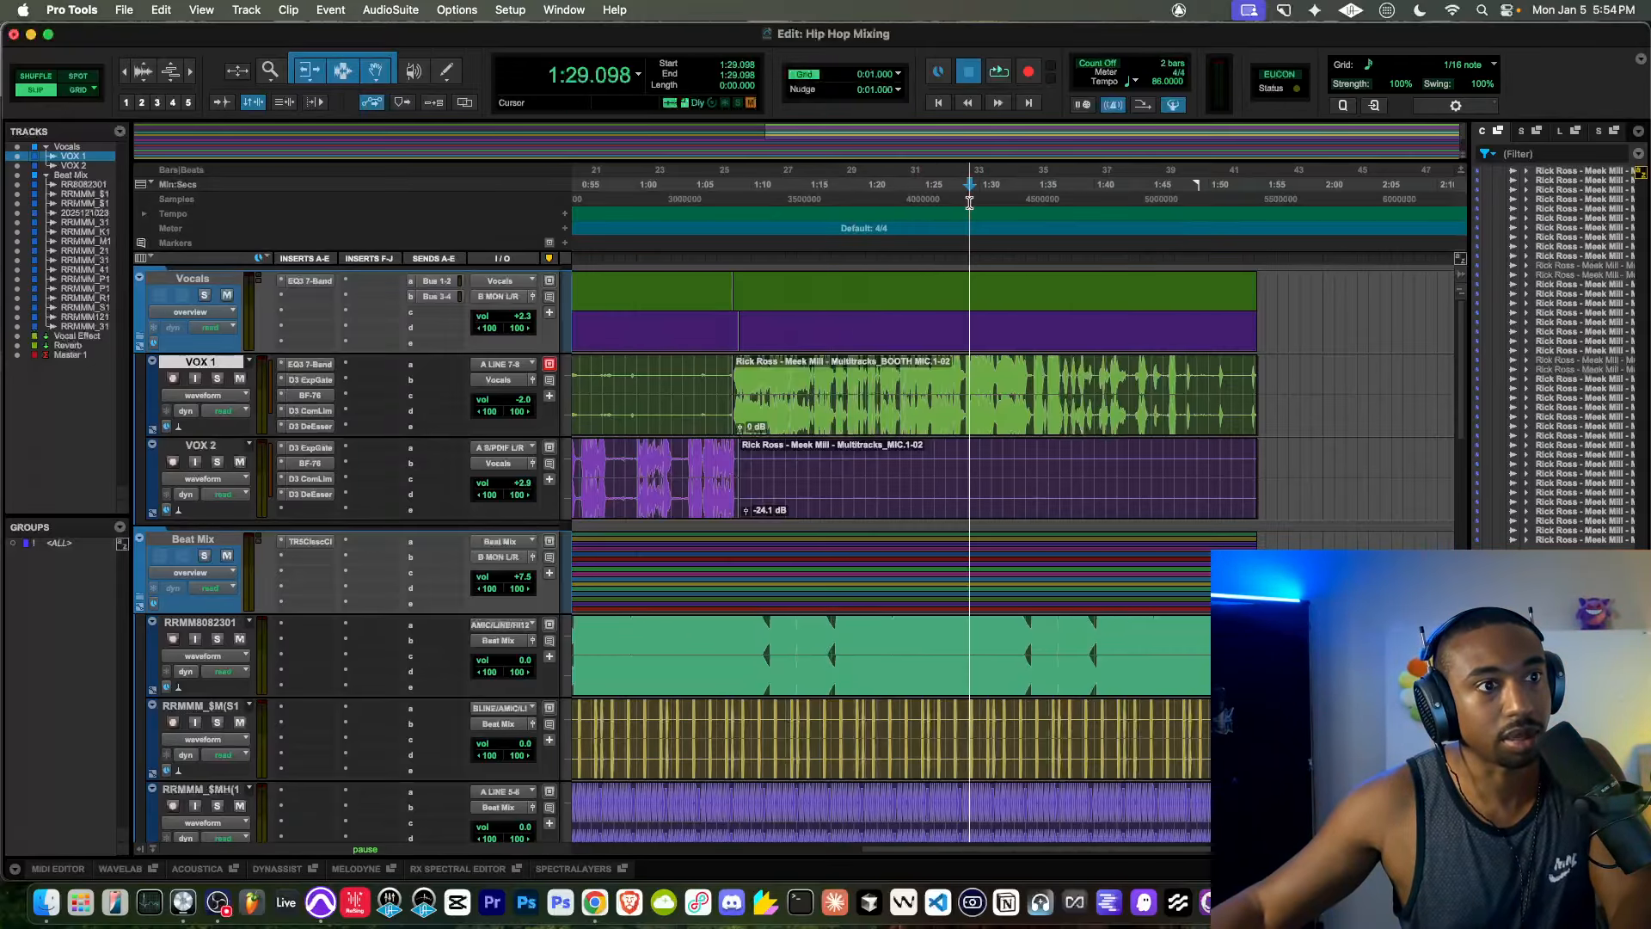
key("space")
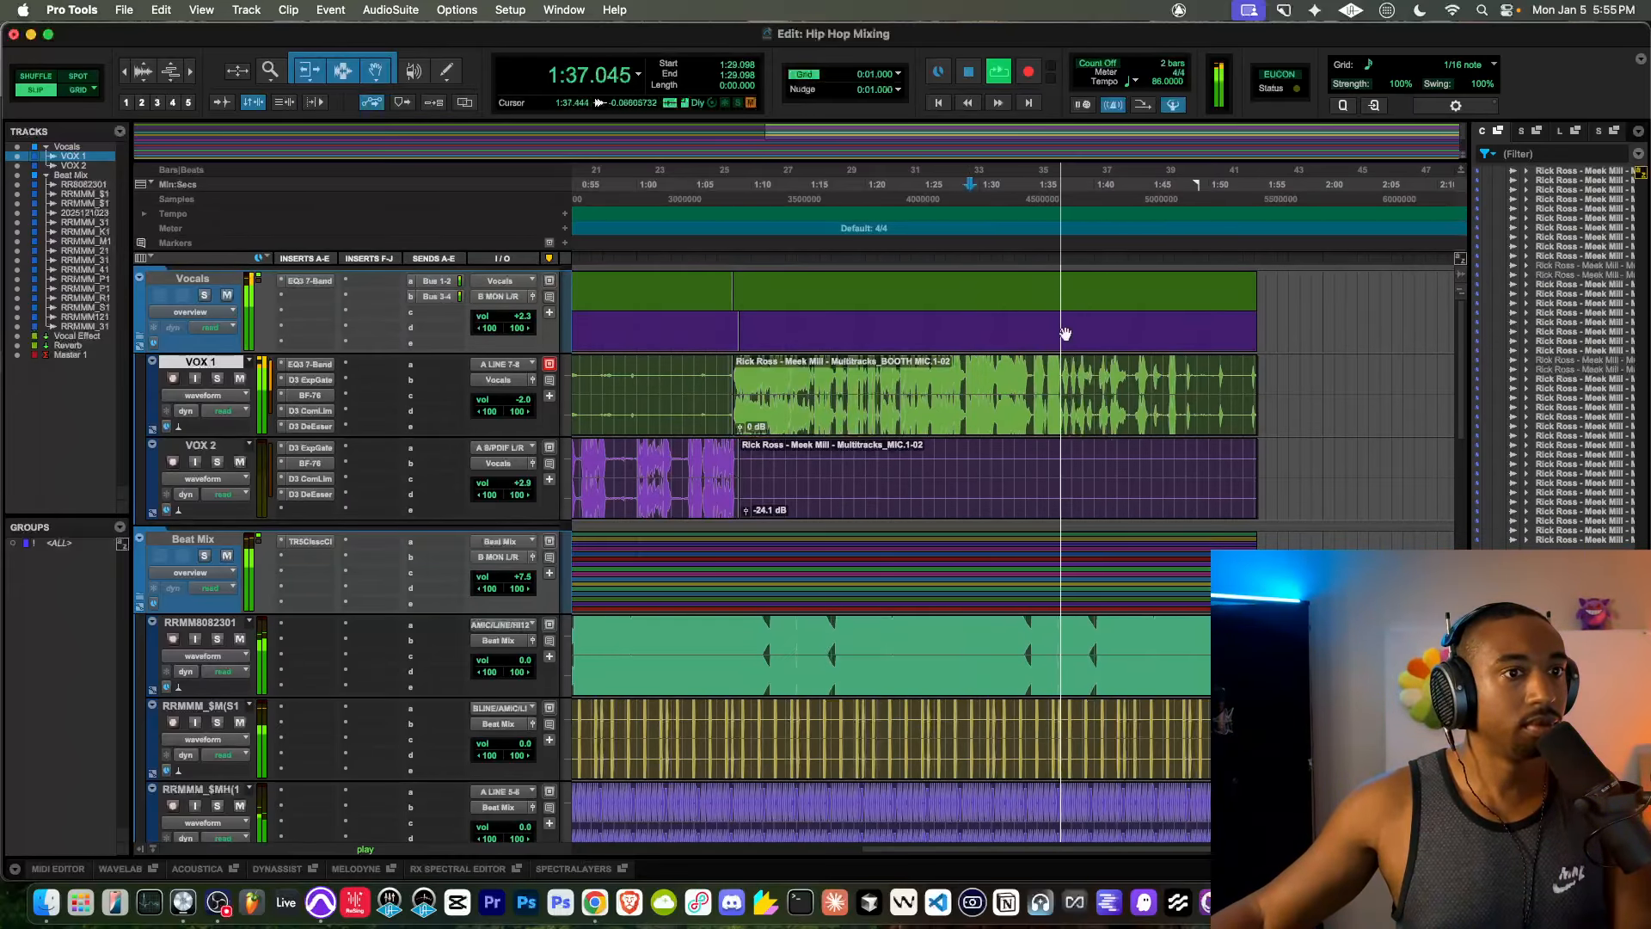
key("space")
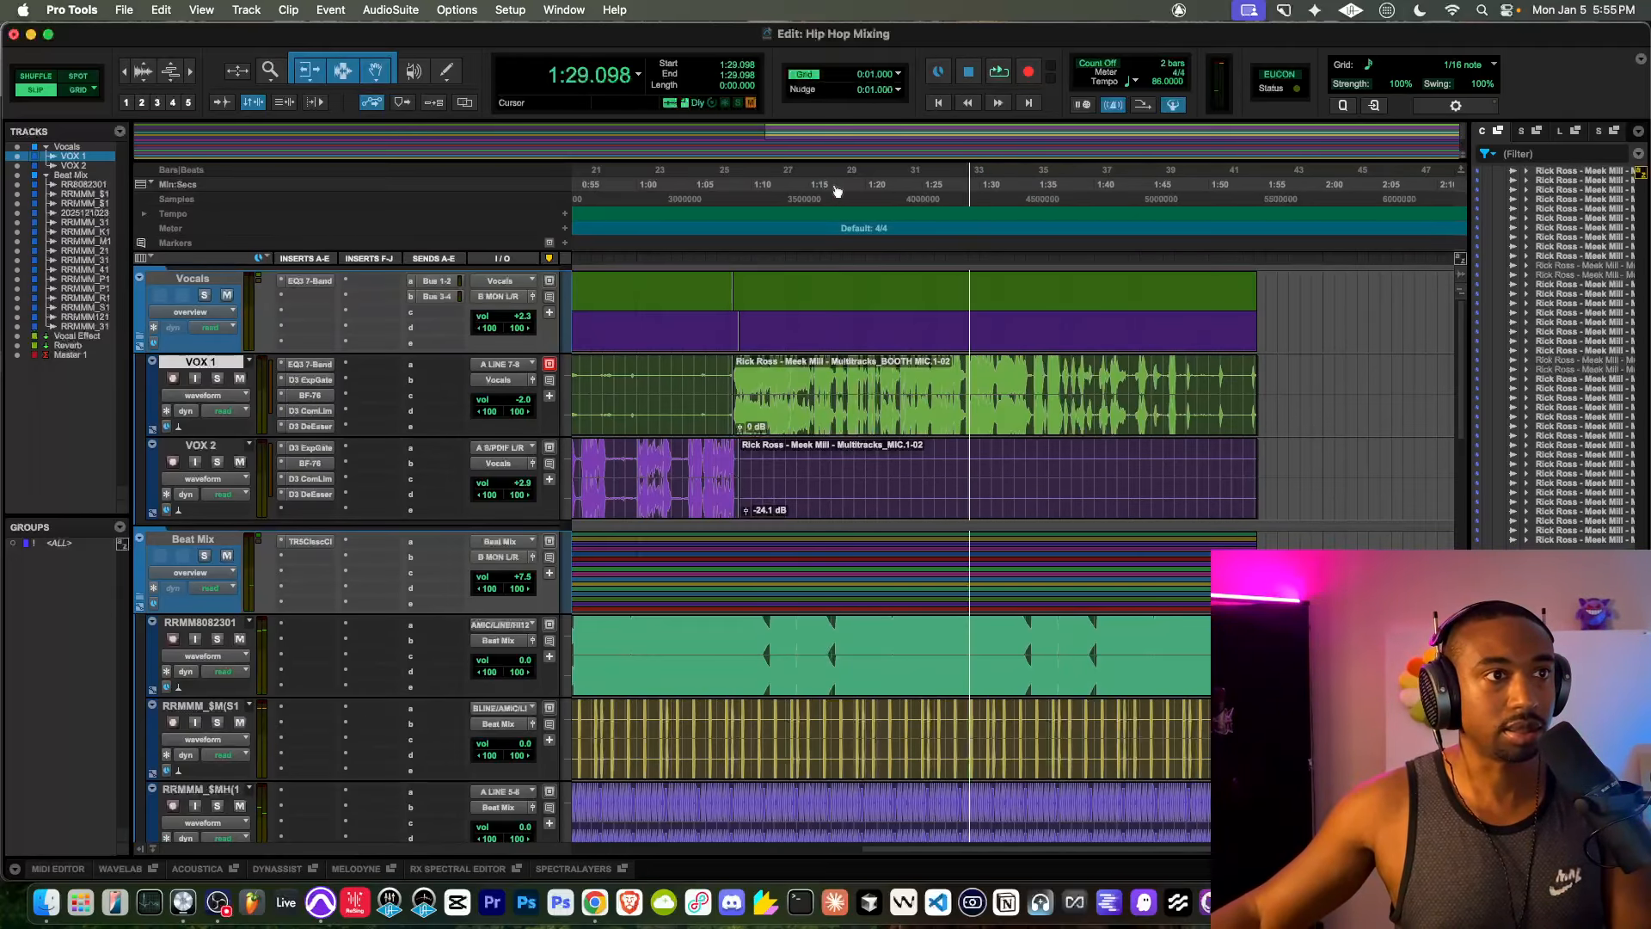
Step: Select the timeline from the session start to 1:34.511 and audition the opening of the mix
left_click_drag(735, 194, 565, 211)
scroll(879, 323, "left", 10)
scroll(879, 323, "down", 3)
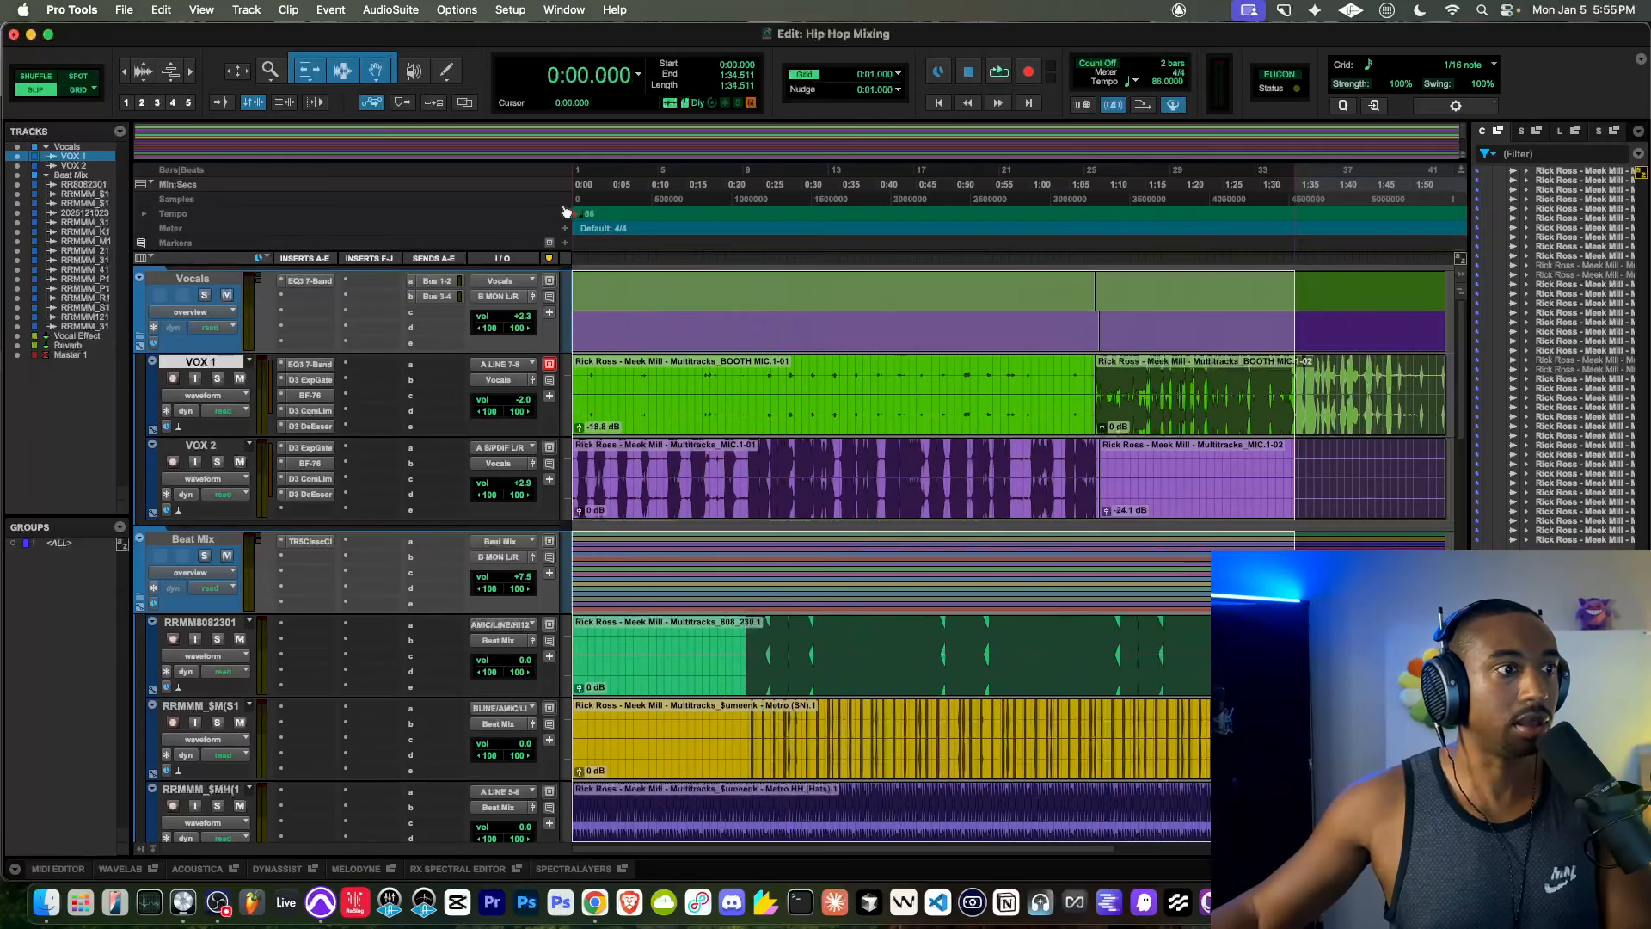
key("space")
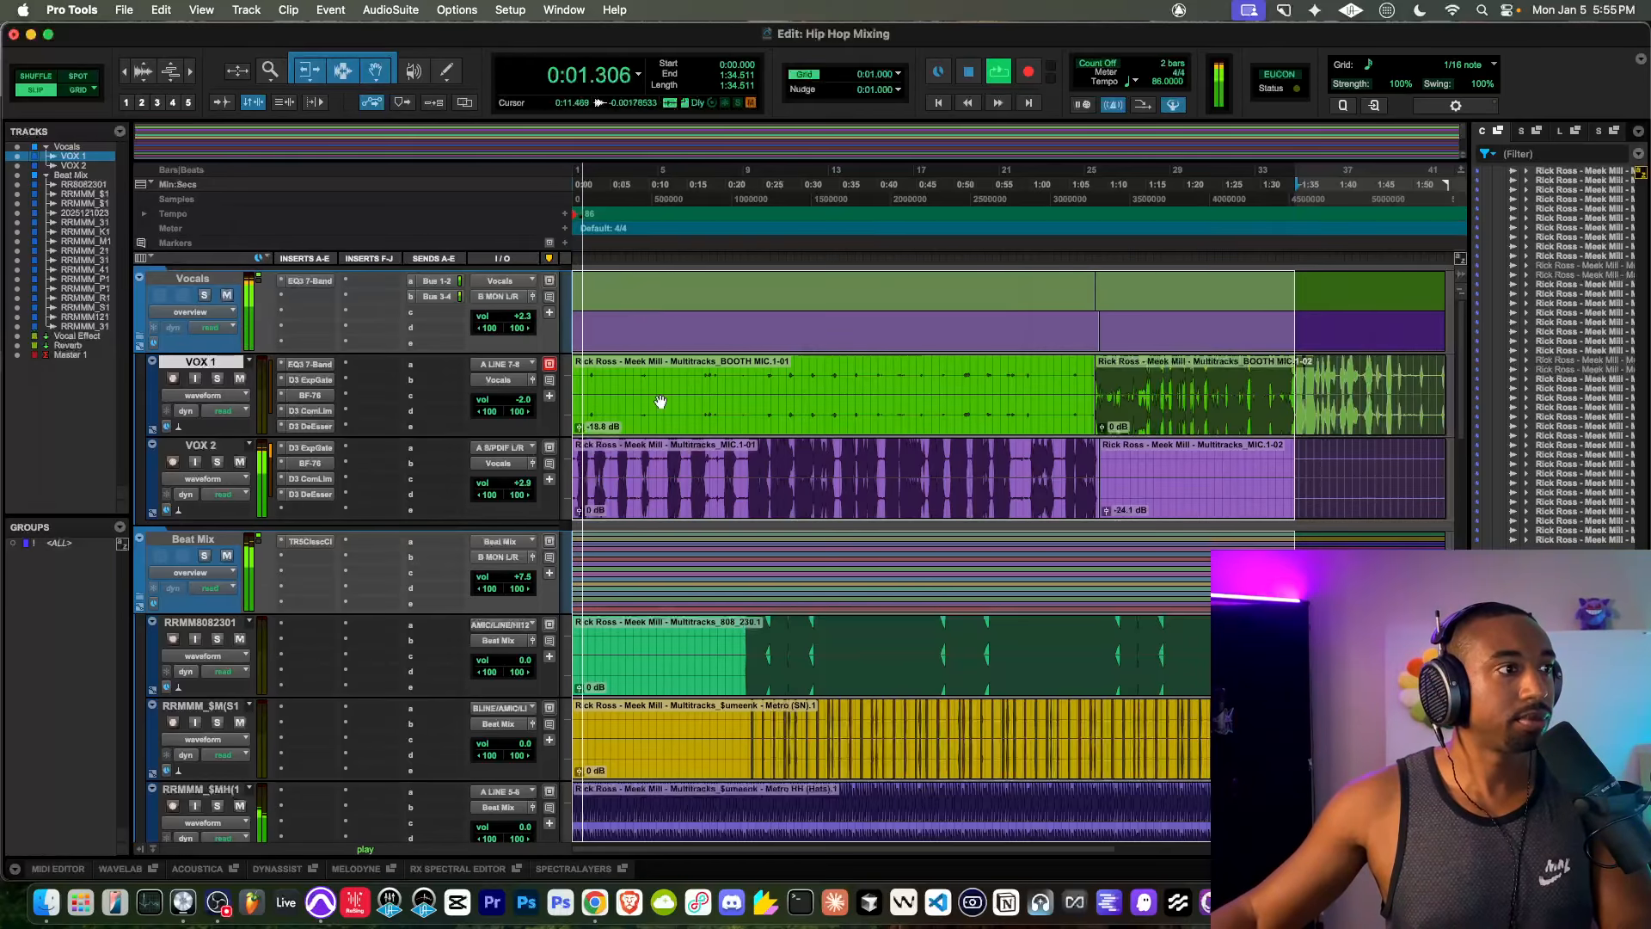
key("space")
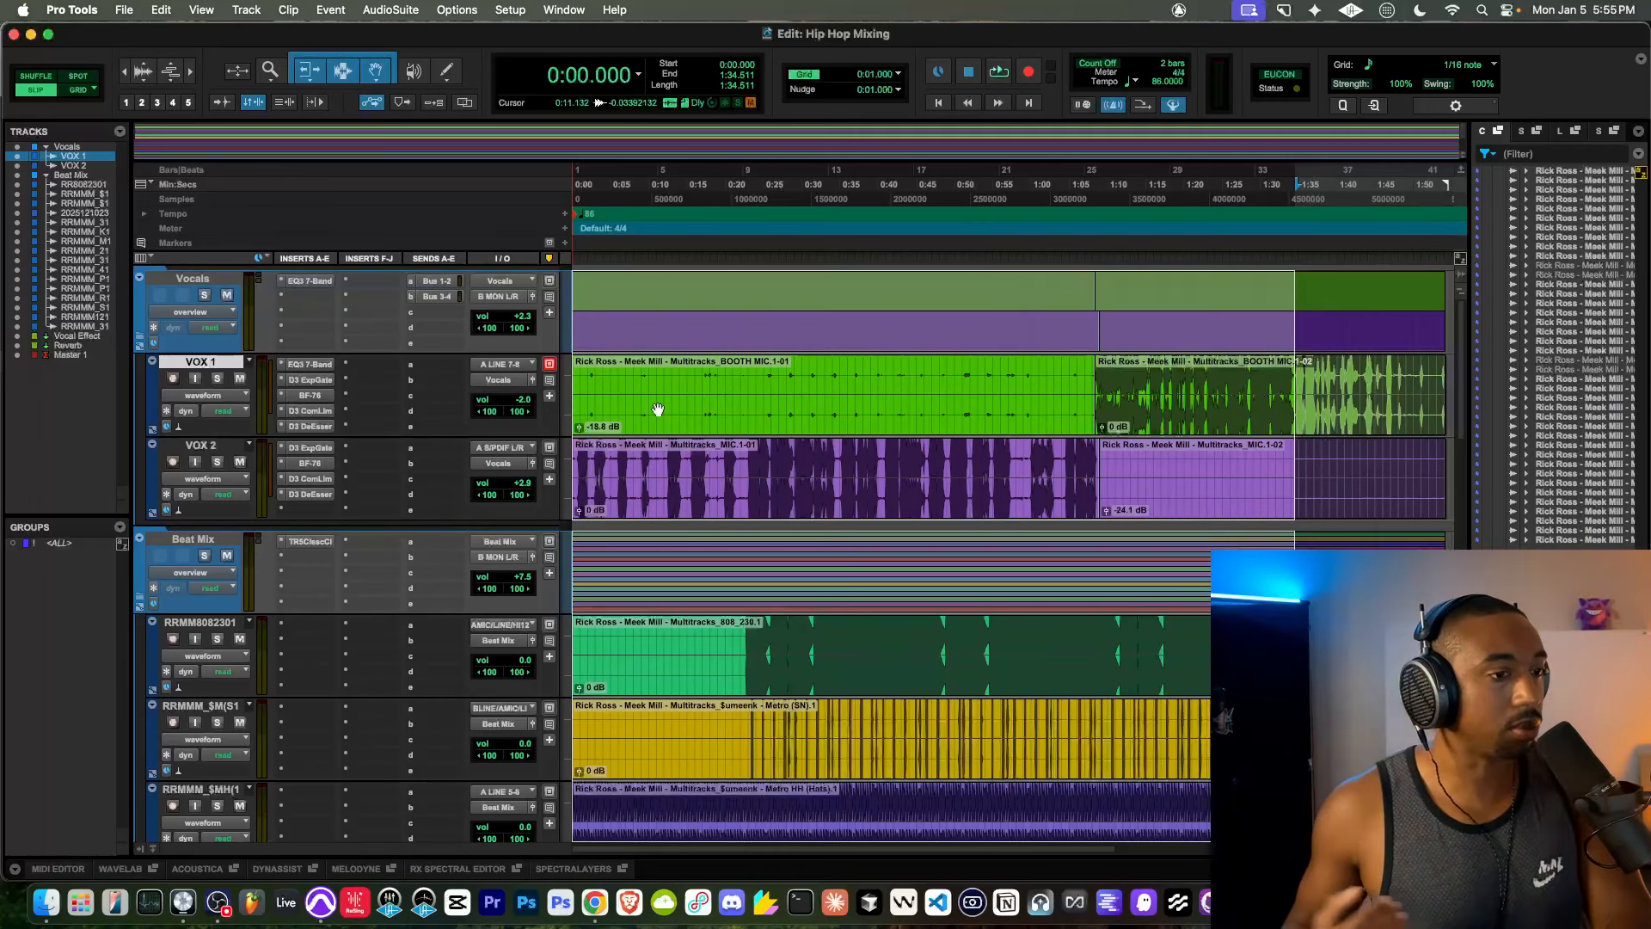
Step: Compare the Vocals track's Bus 1-2 send muted and unmuted during playback and set its level to -6.8 dB
key("space")
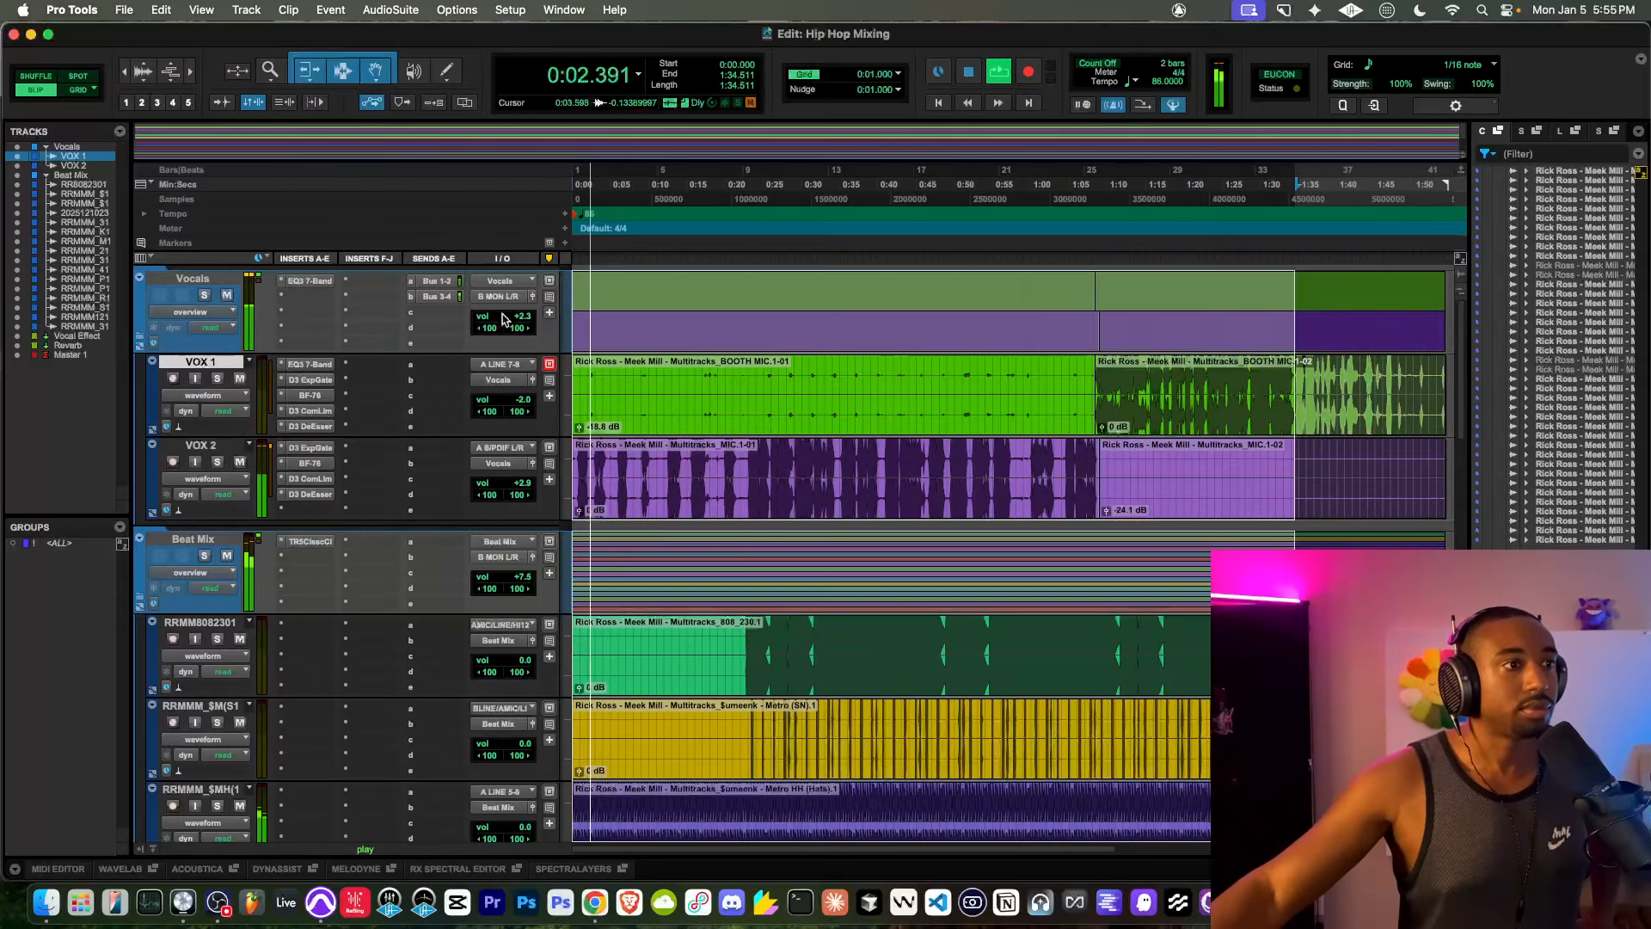
left_click(437, 281)
left_click_drag(842, 488, 843, 493)
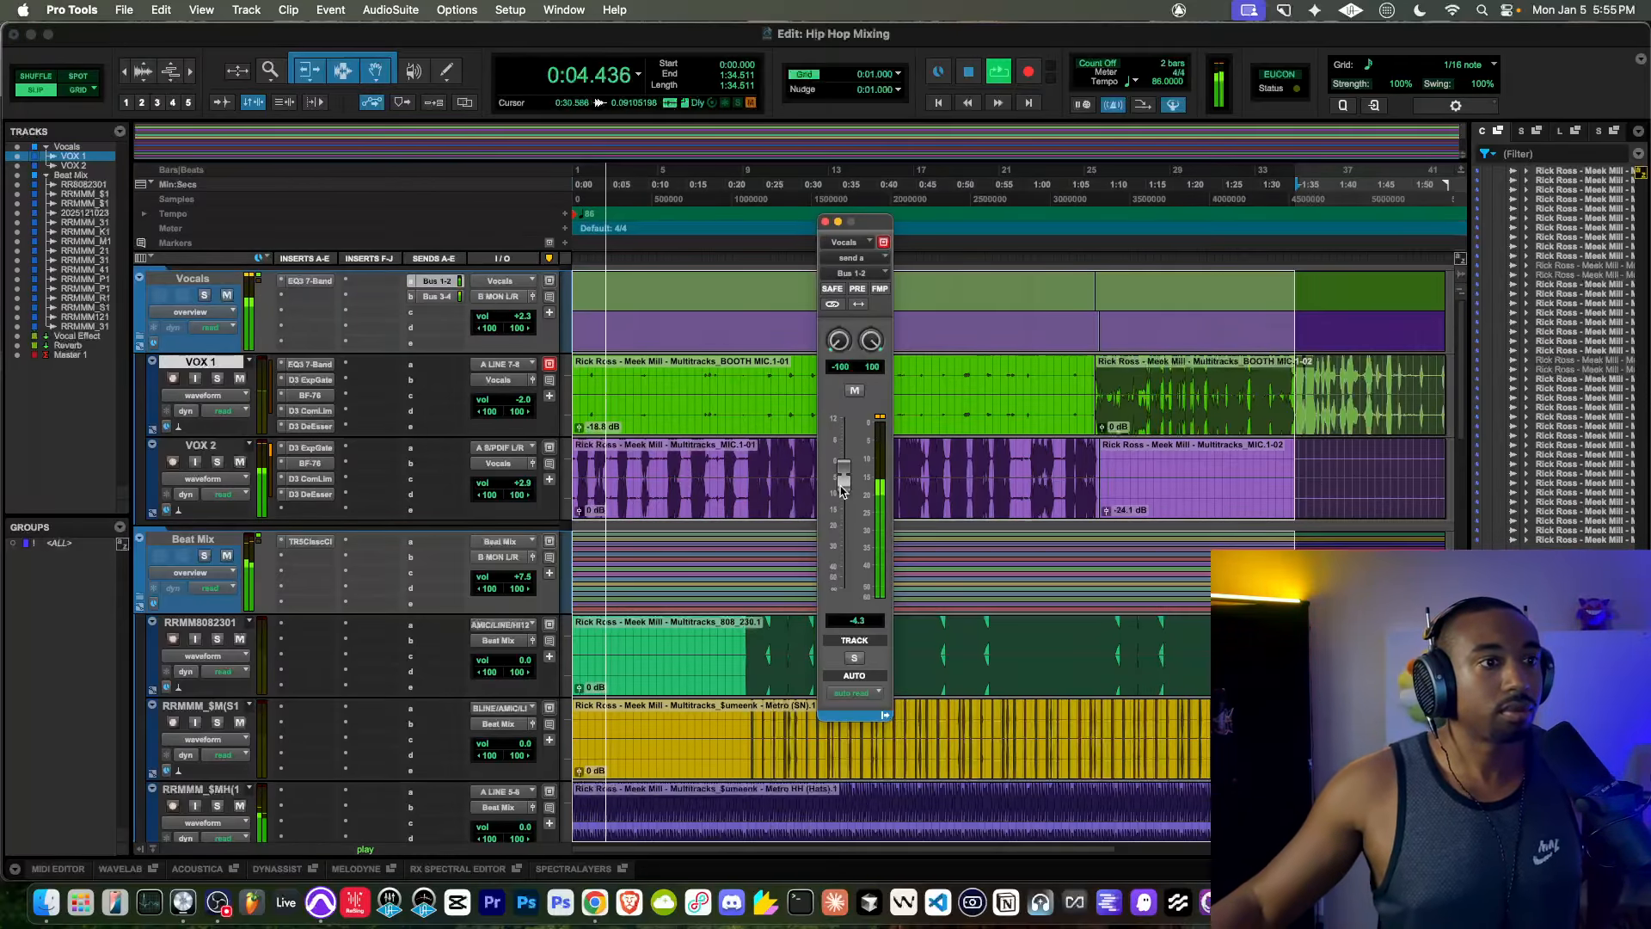
left_click(855, 392)
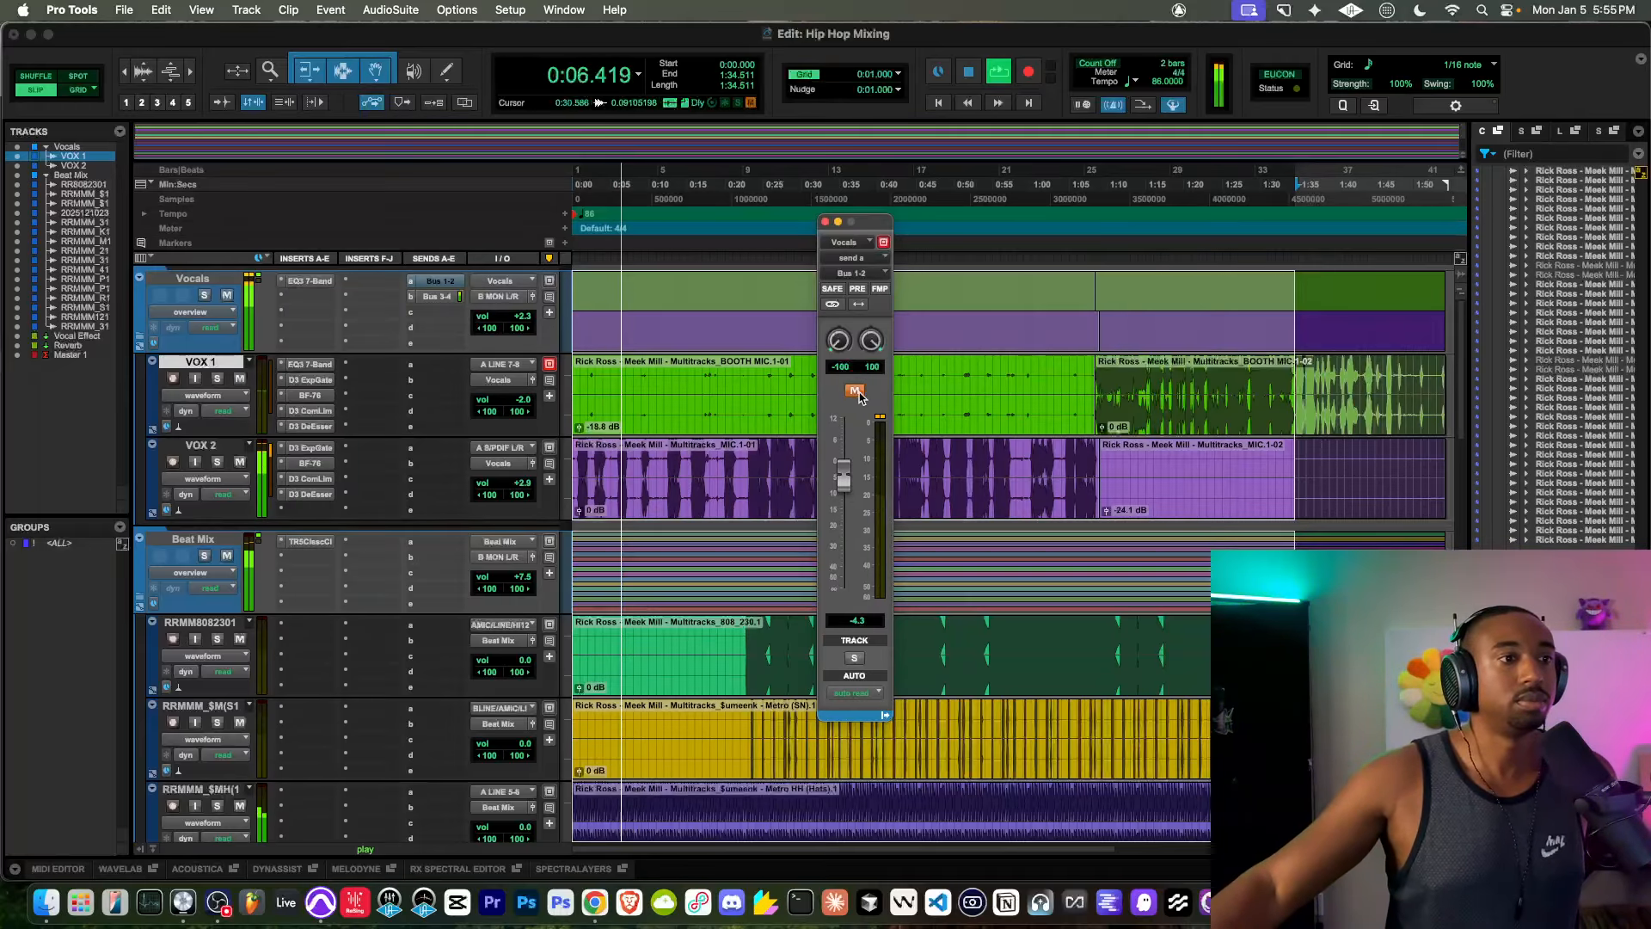
left_click(854, 391)
left_click_drag(843, 474, 848, 487)
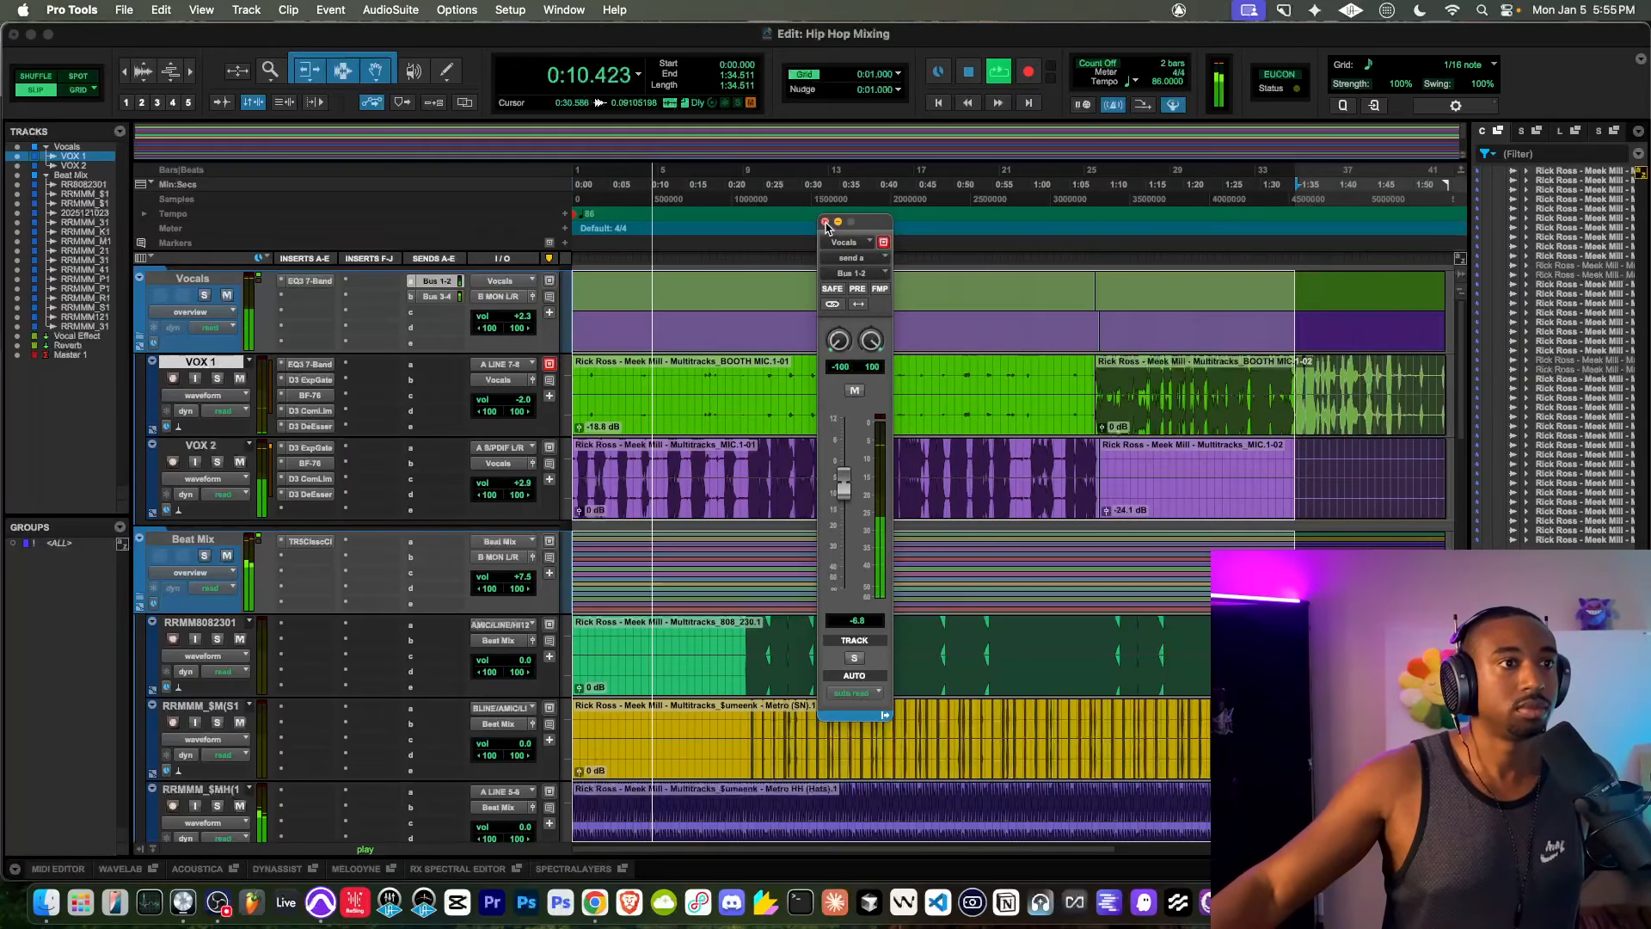
left_click(825, 226)
Step: Check the BF-76 and Dyn3 Compressor/Limiter settings on VOX 2 while the mix plays
scroll(728, 379, "down", 3)
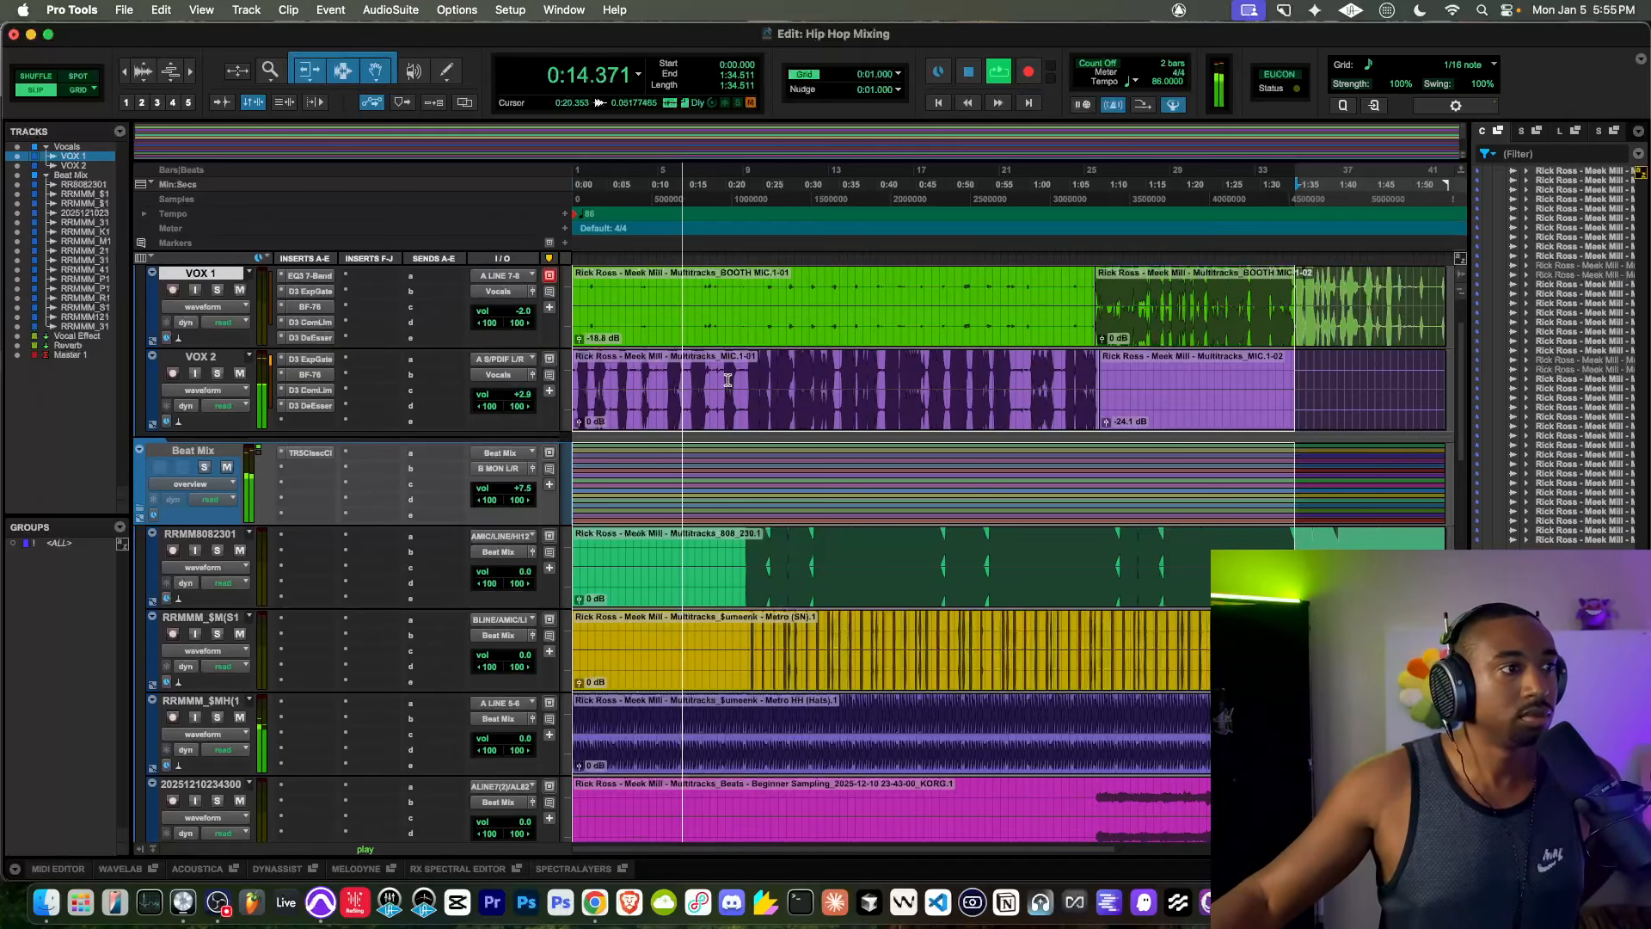
scroll(728, 379, "up", 3)
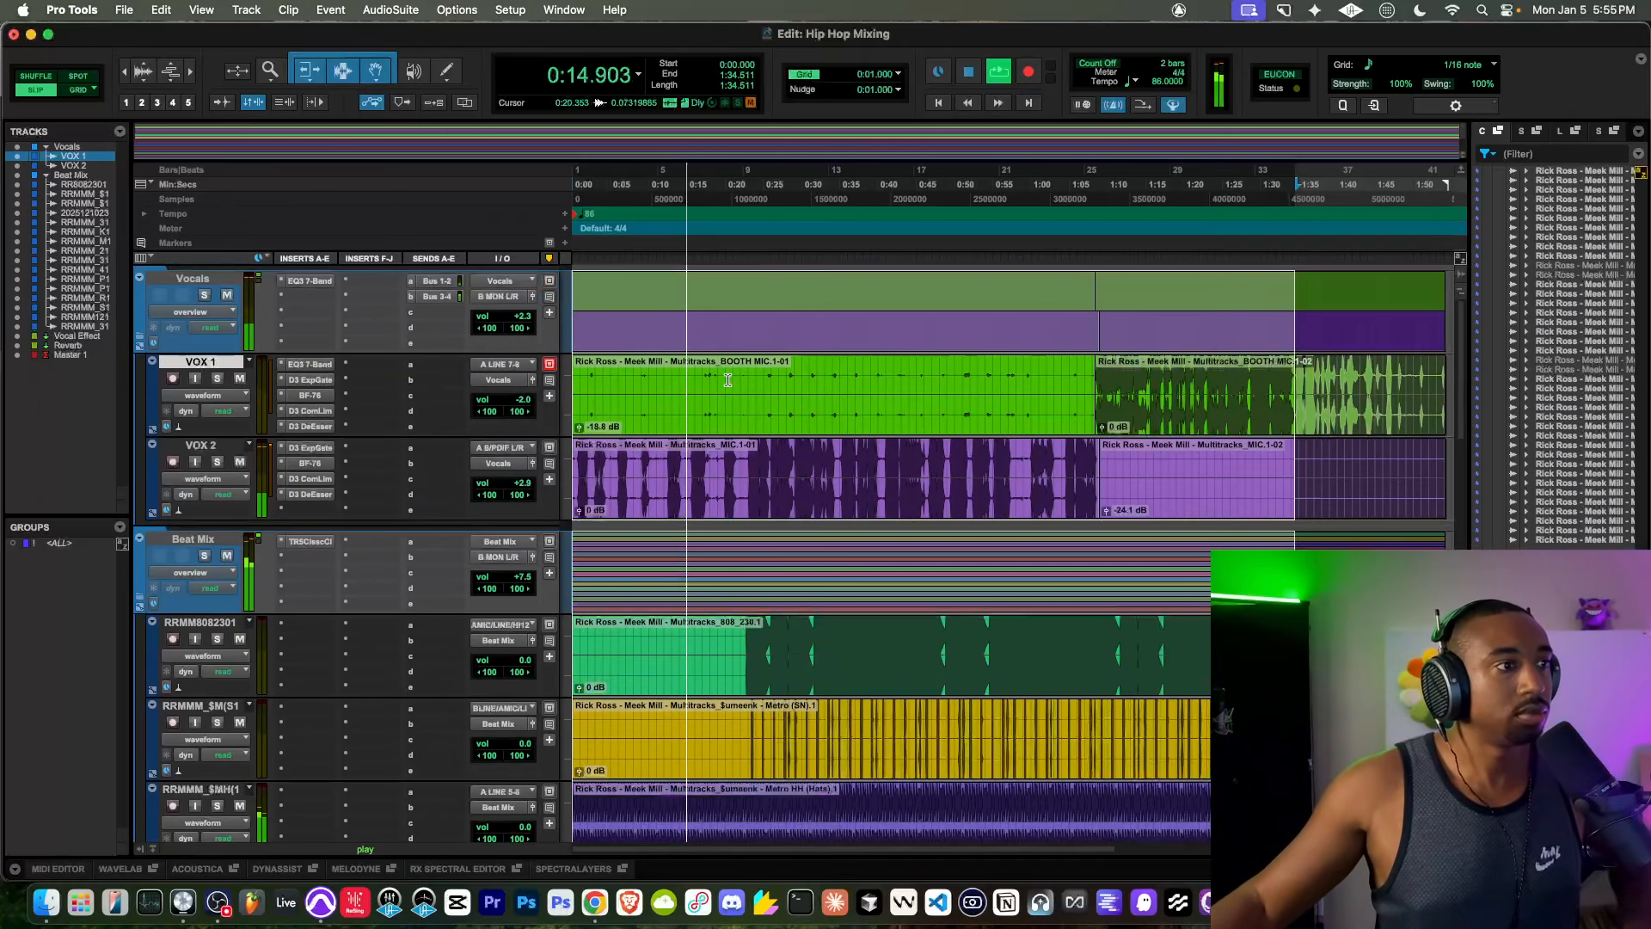
left_click(309, 464)
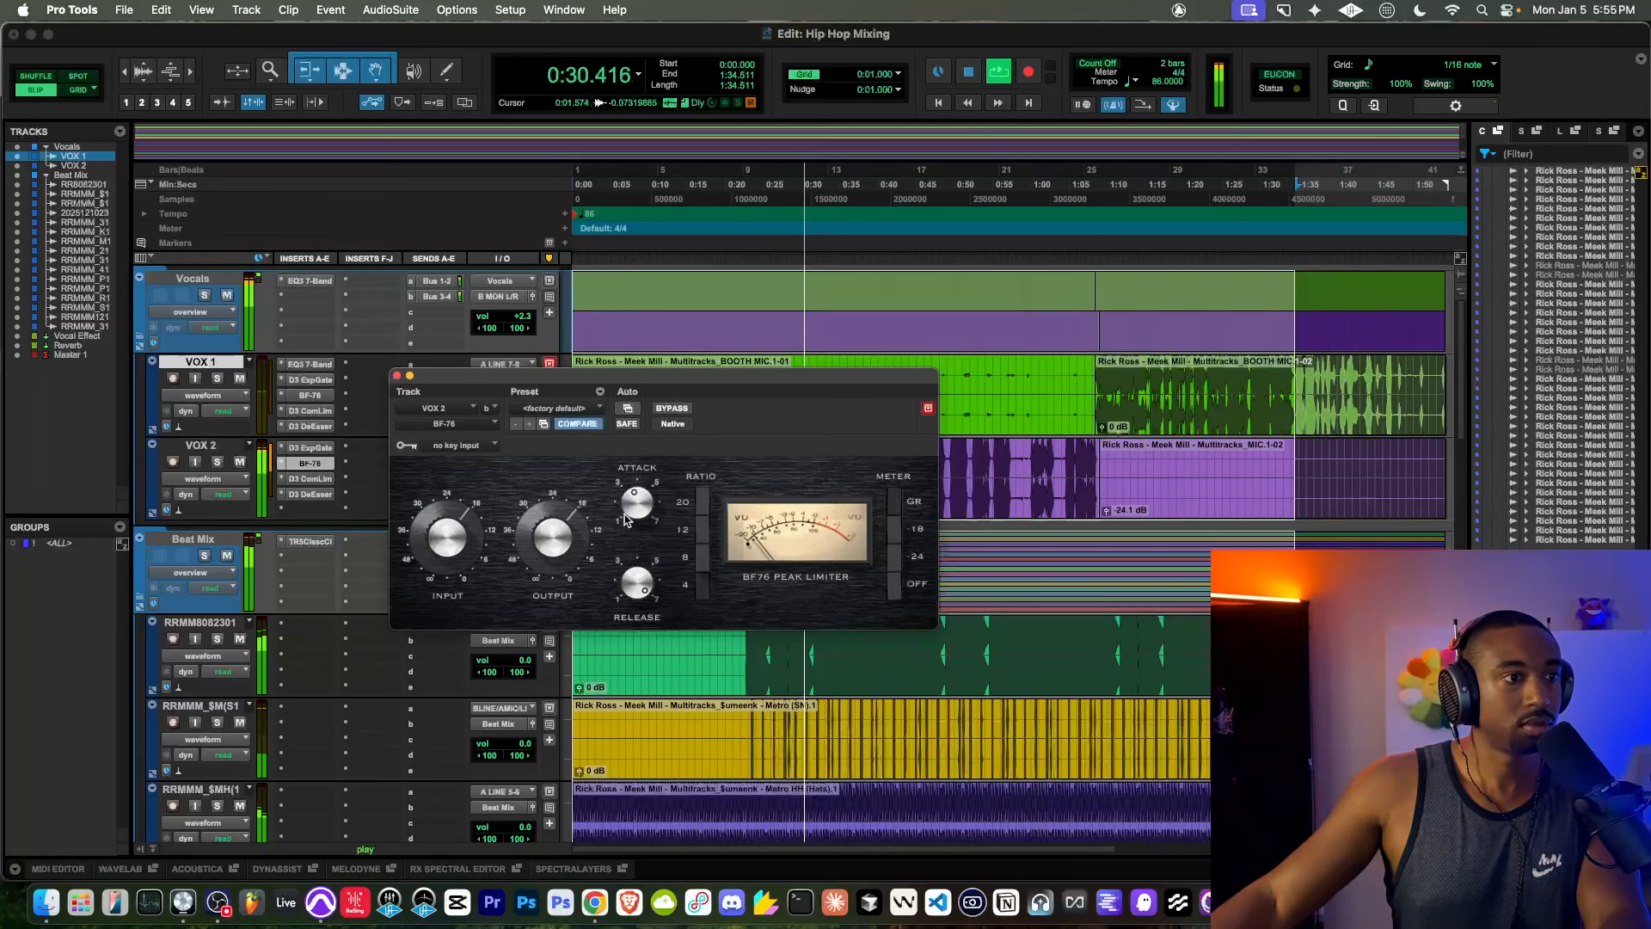
left_click(396, 376)
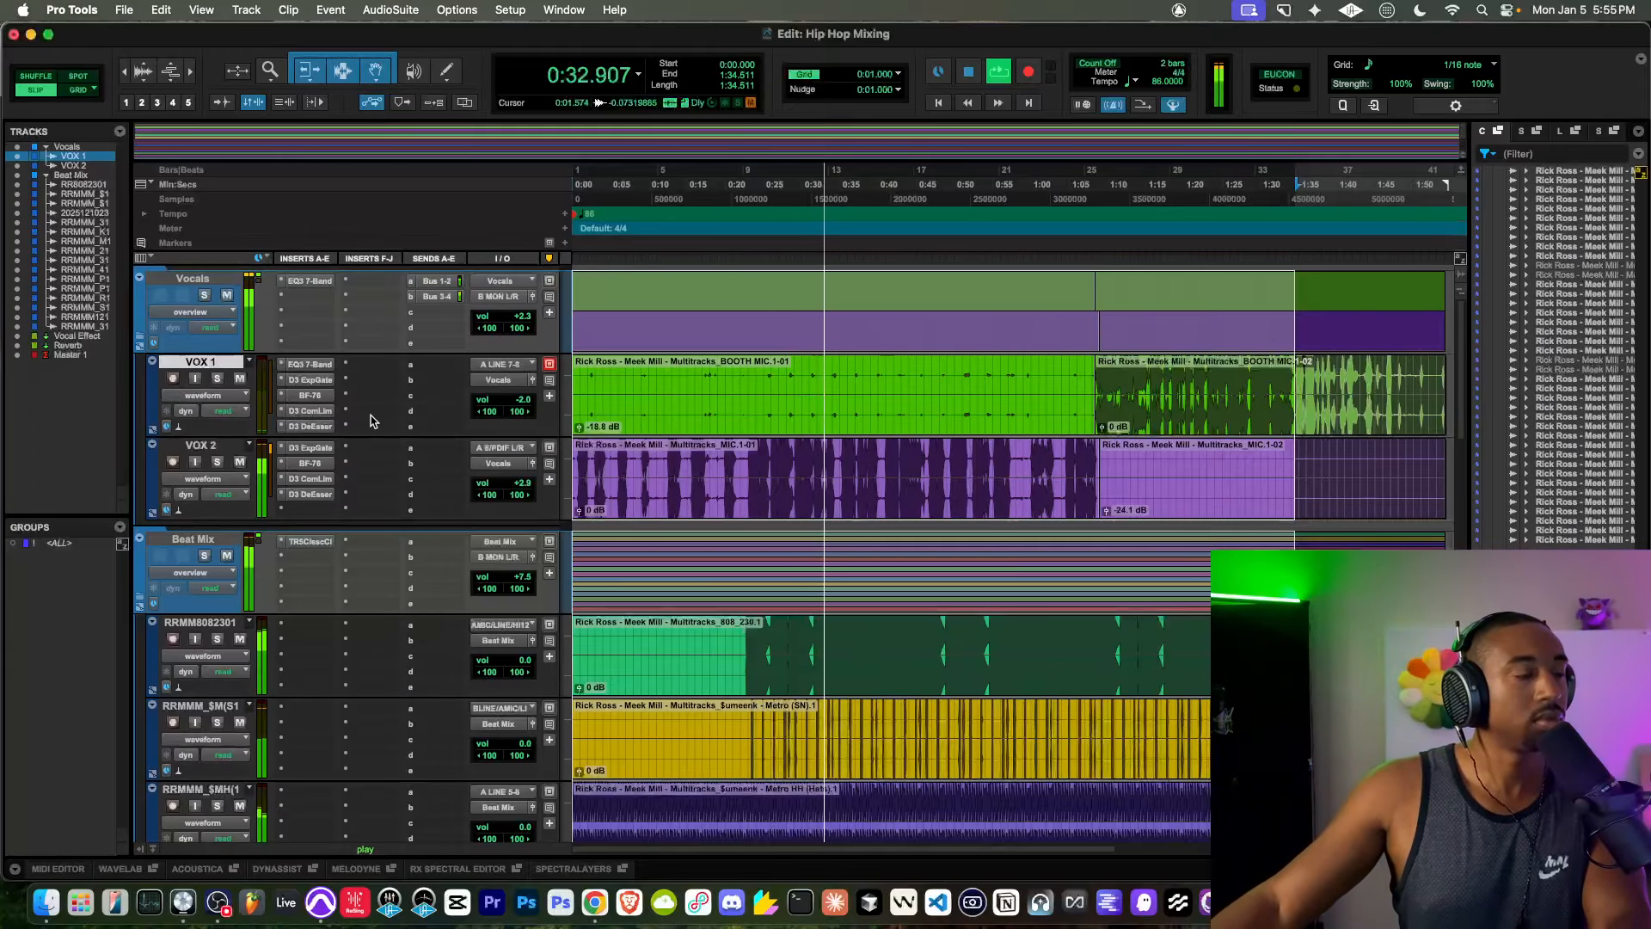
left_click(319, 480)
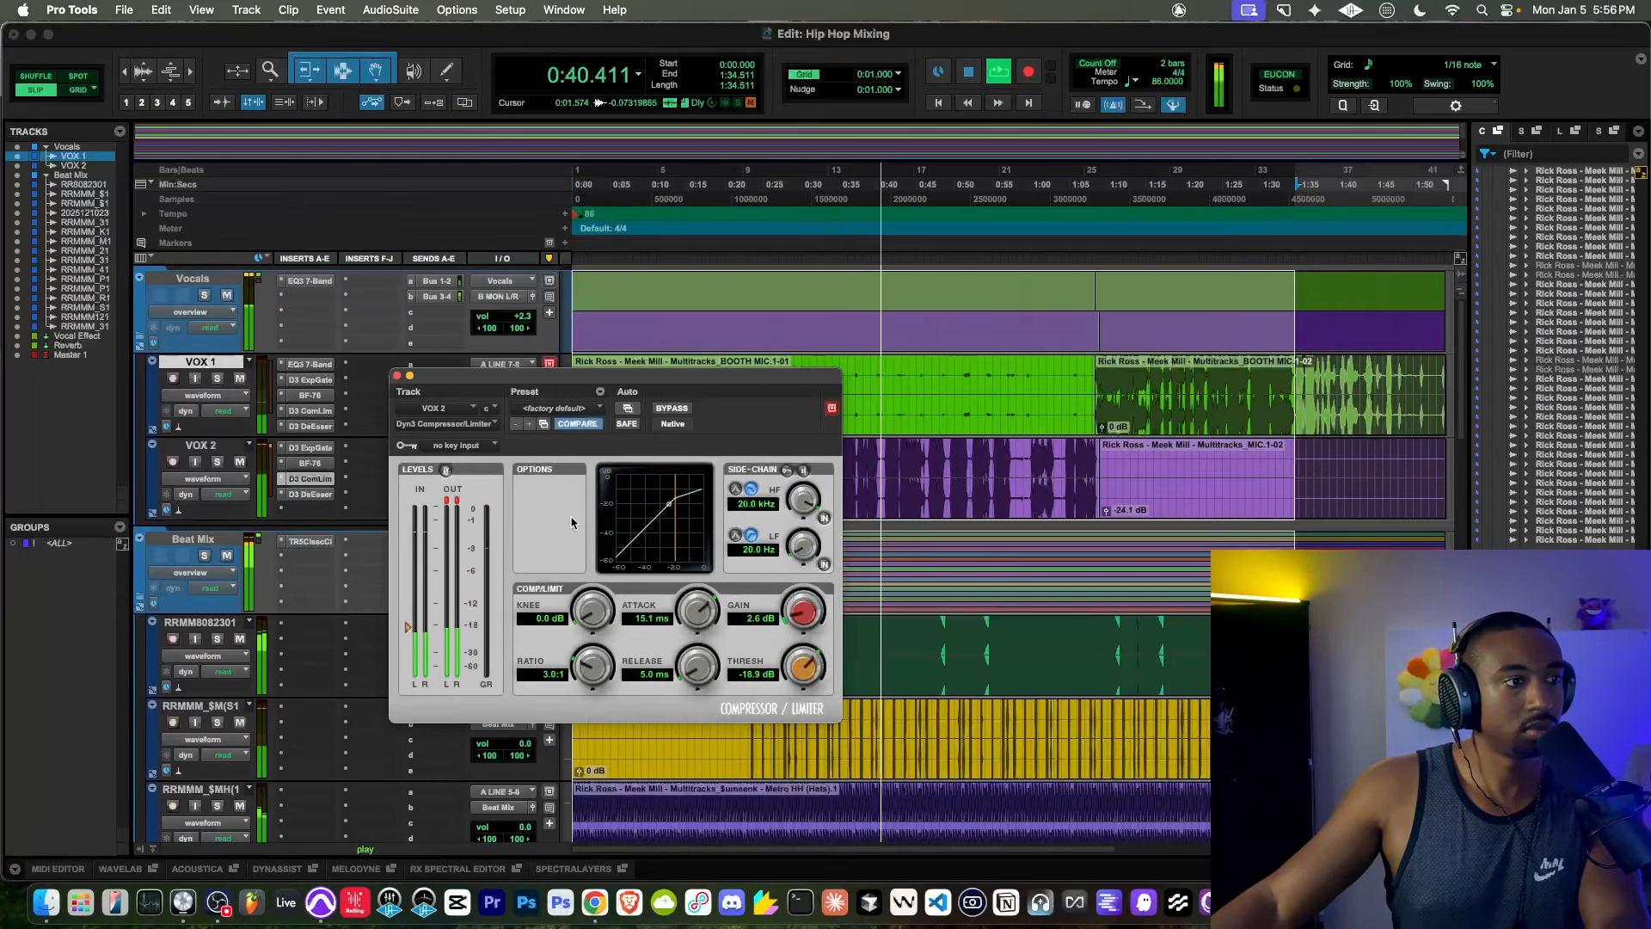
left_click(396, 376)
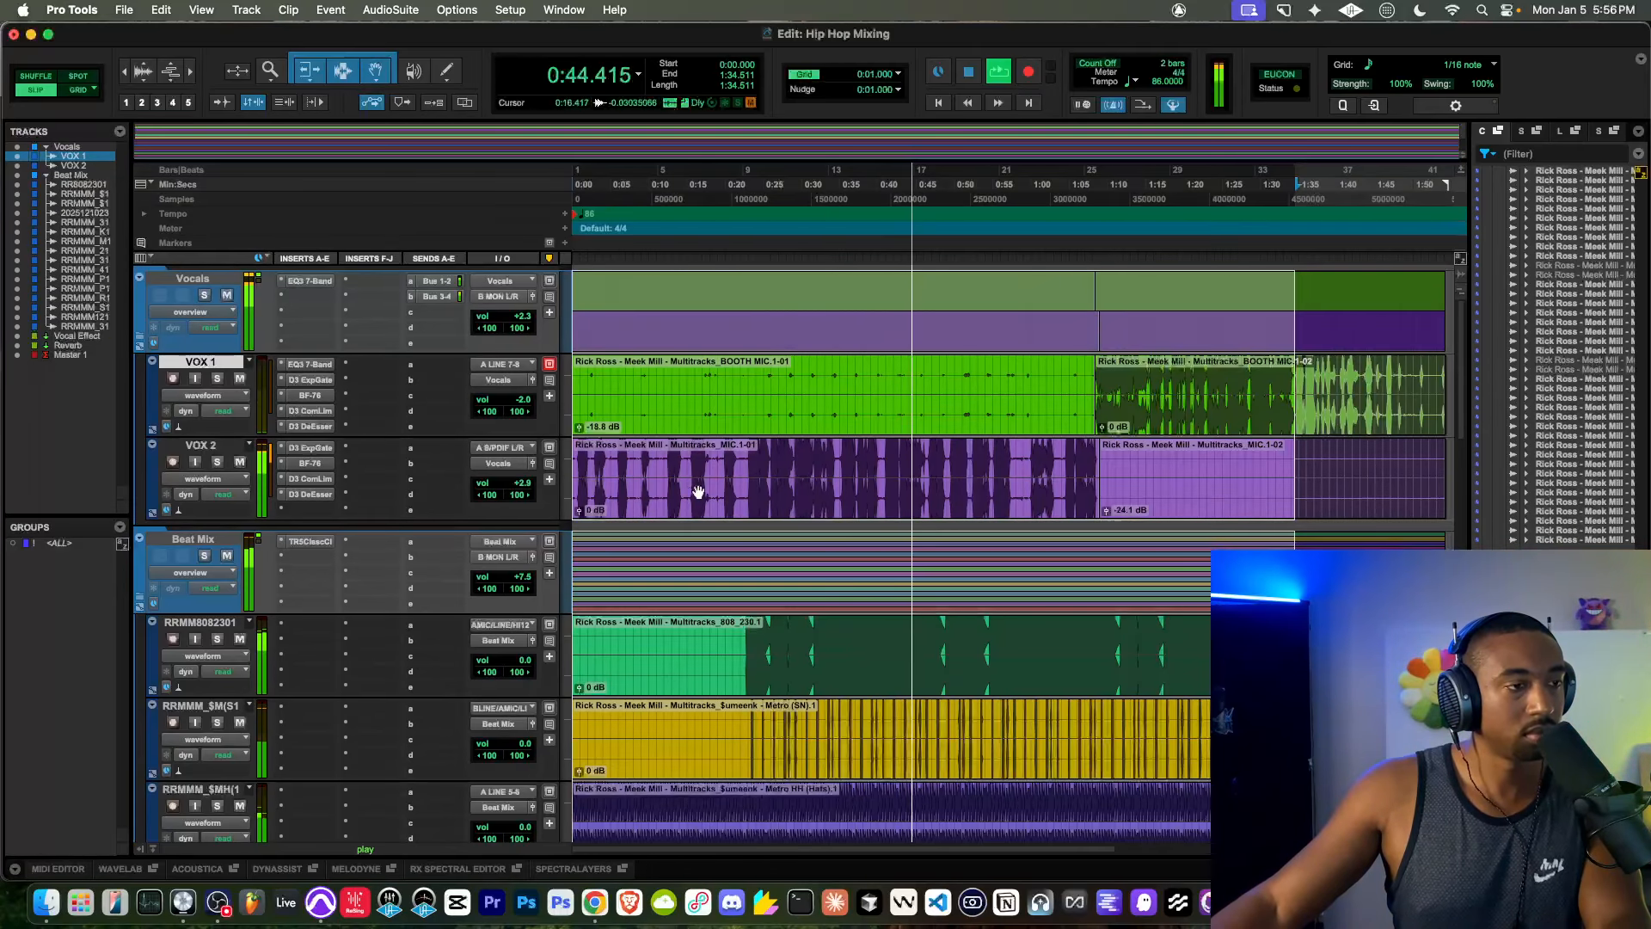
left_click(302, 509)
mouse_move(303, 513)
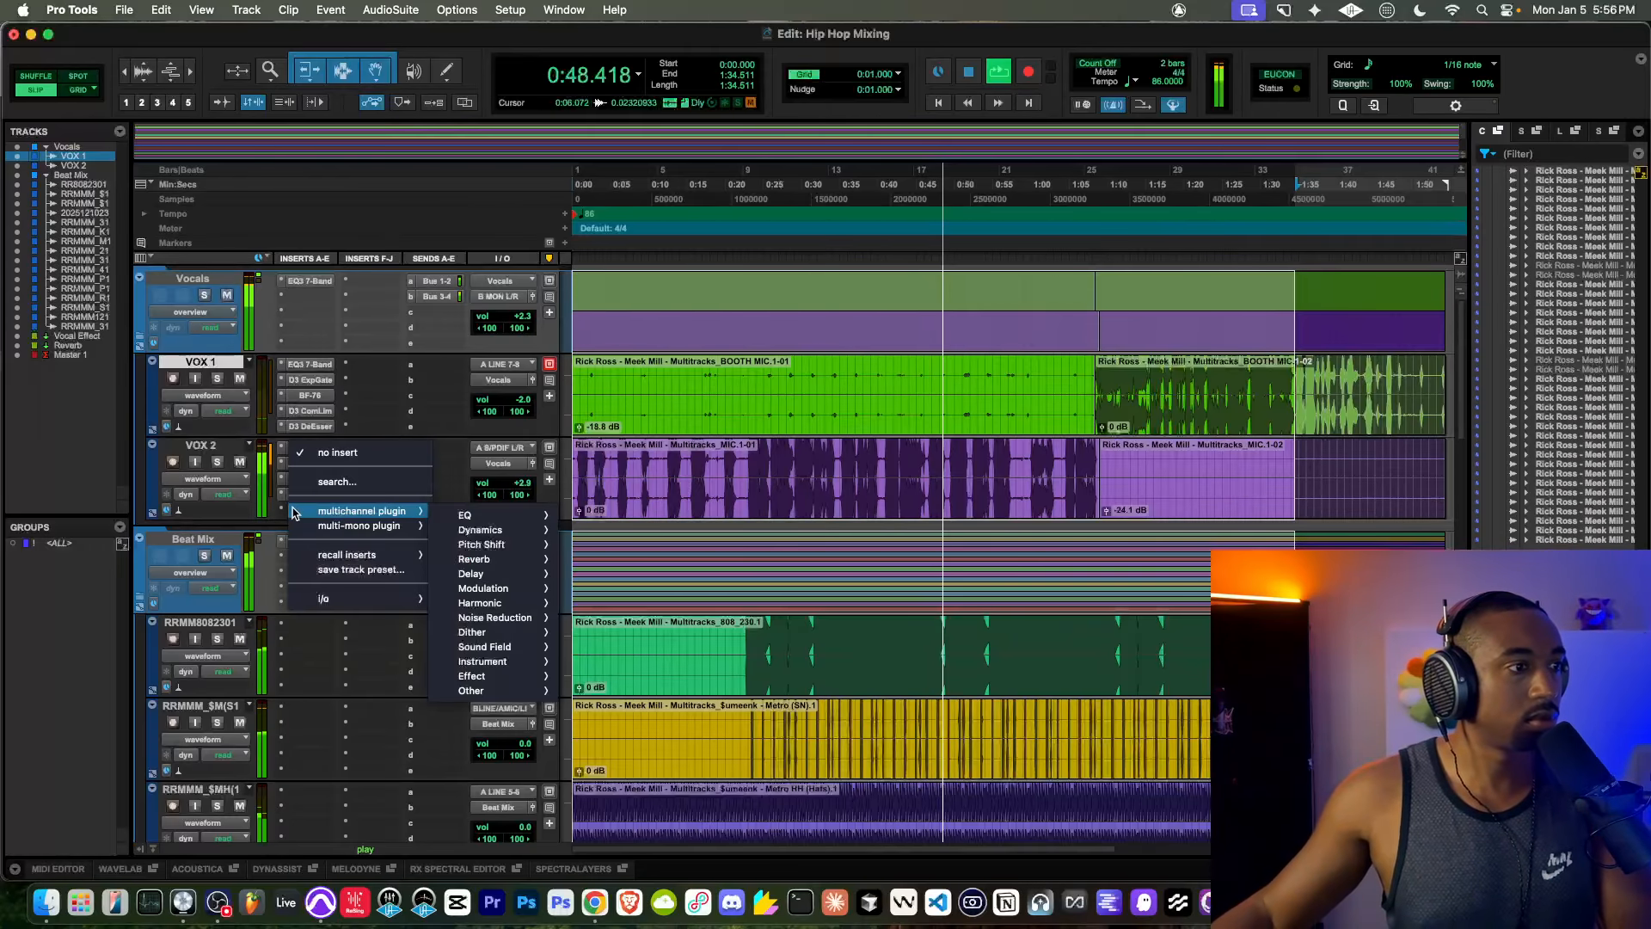
mouse_move(486, 530)
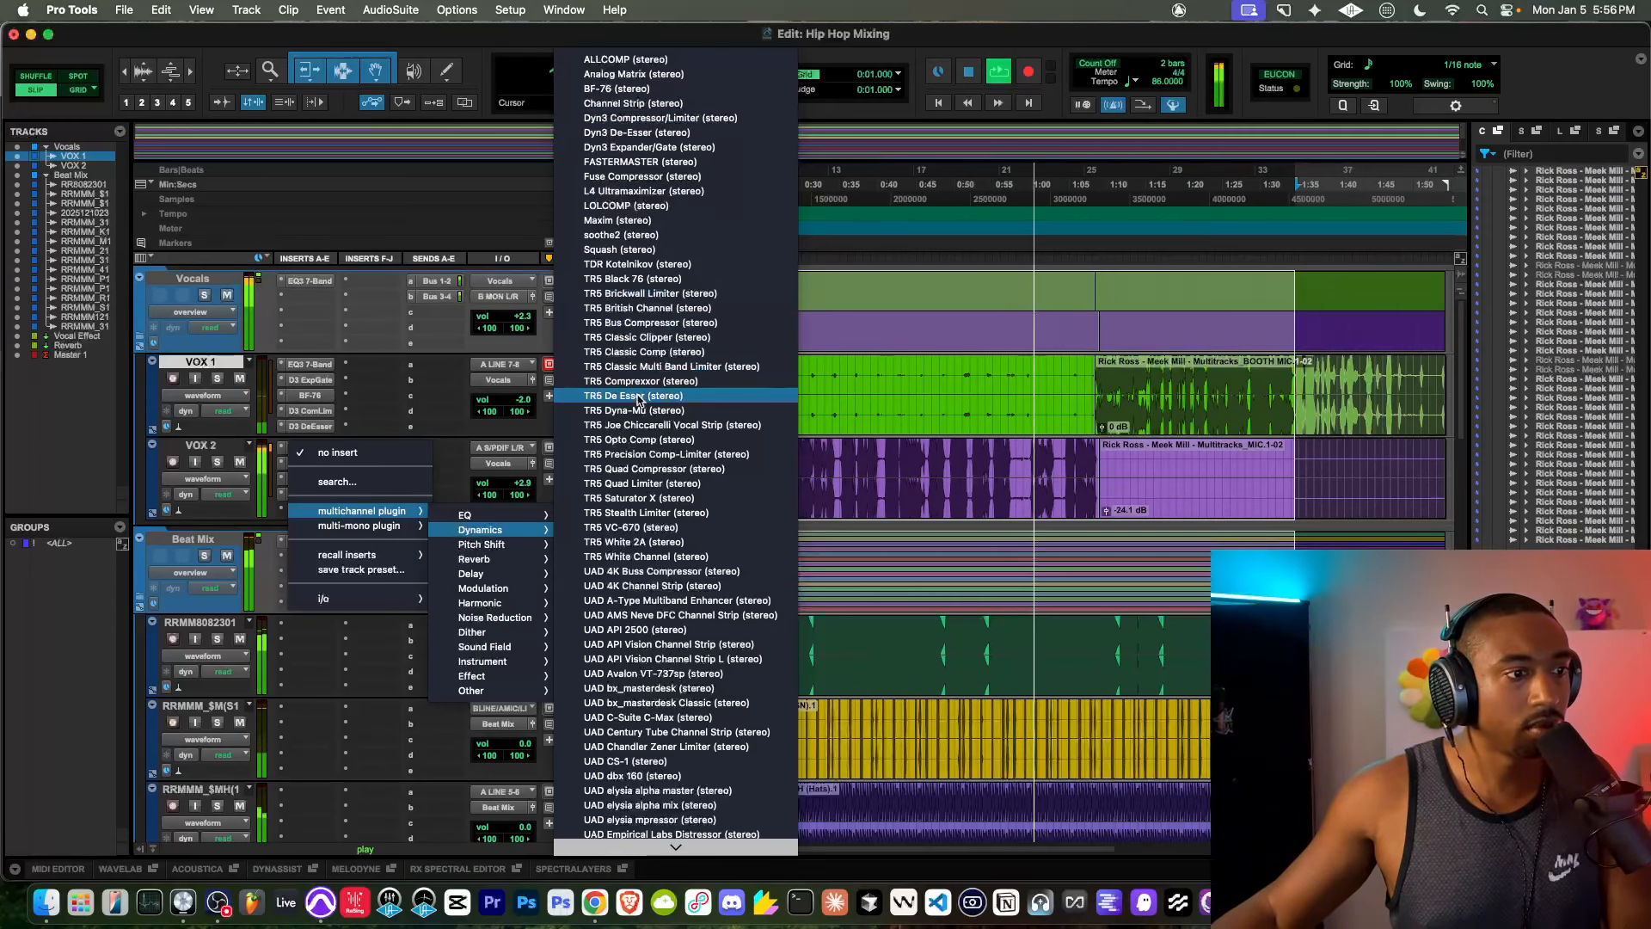
scroll(638, 398, "down", 15)
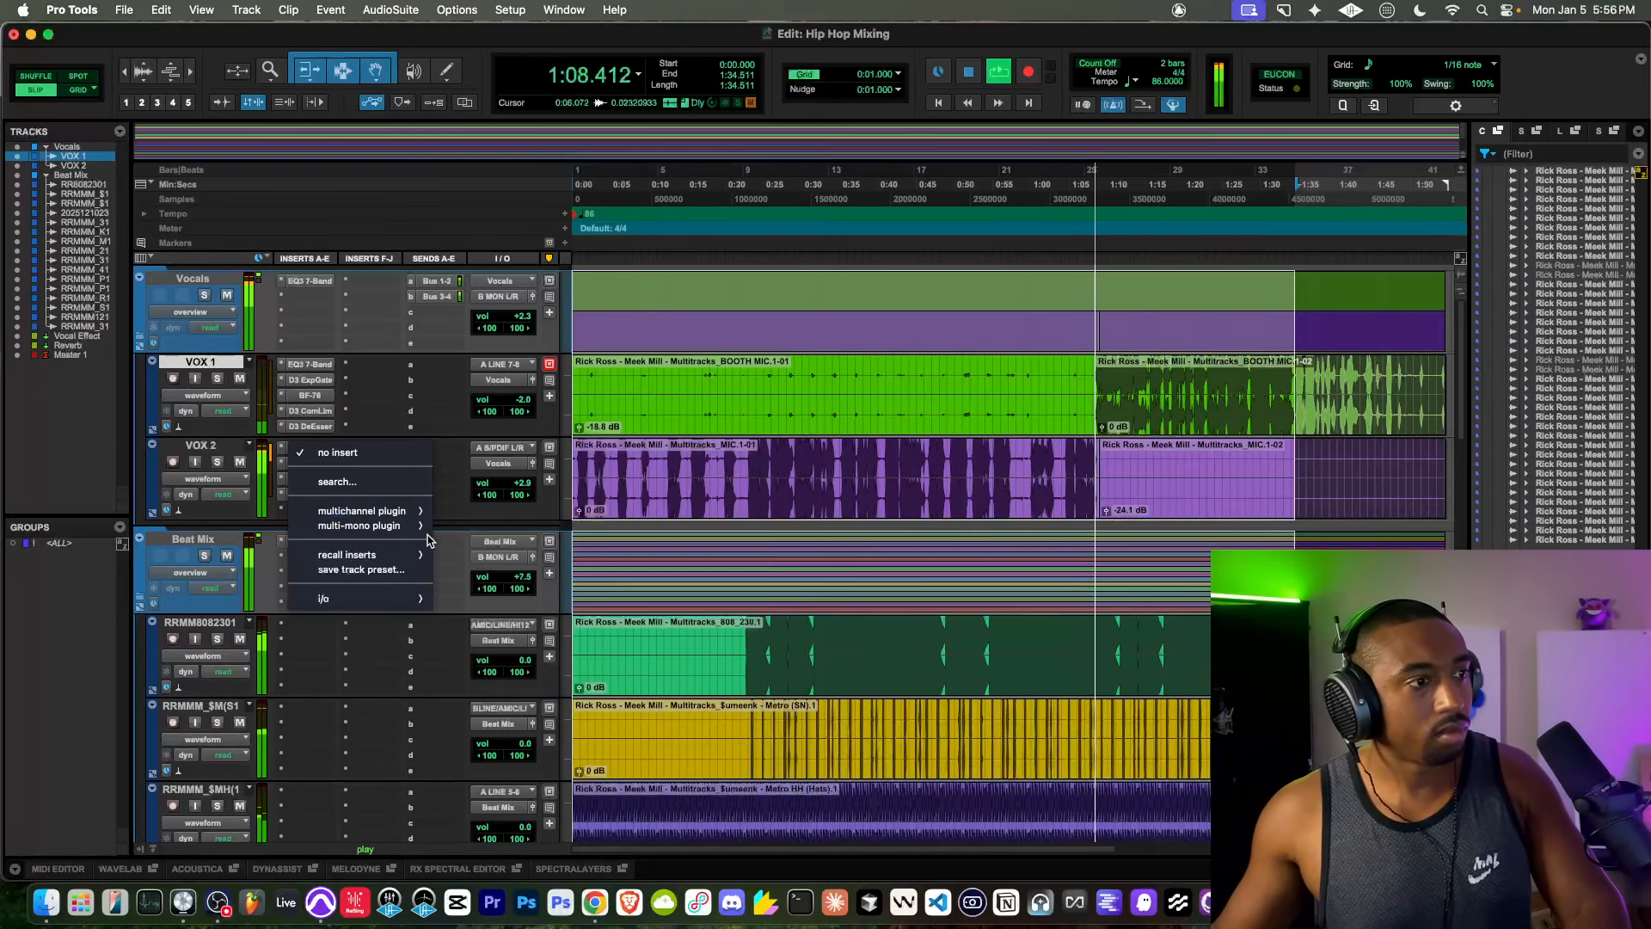
type("limiter")
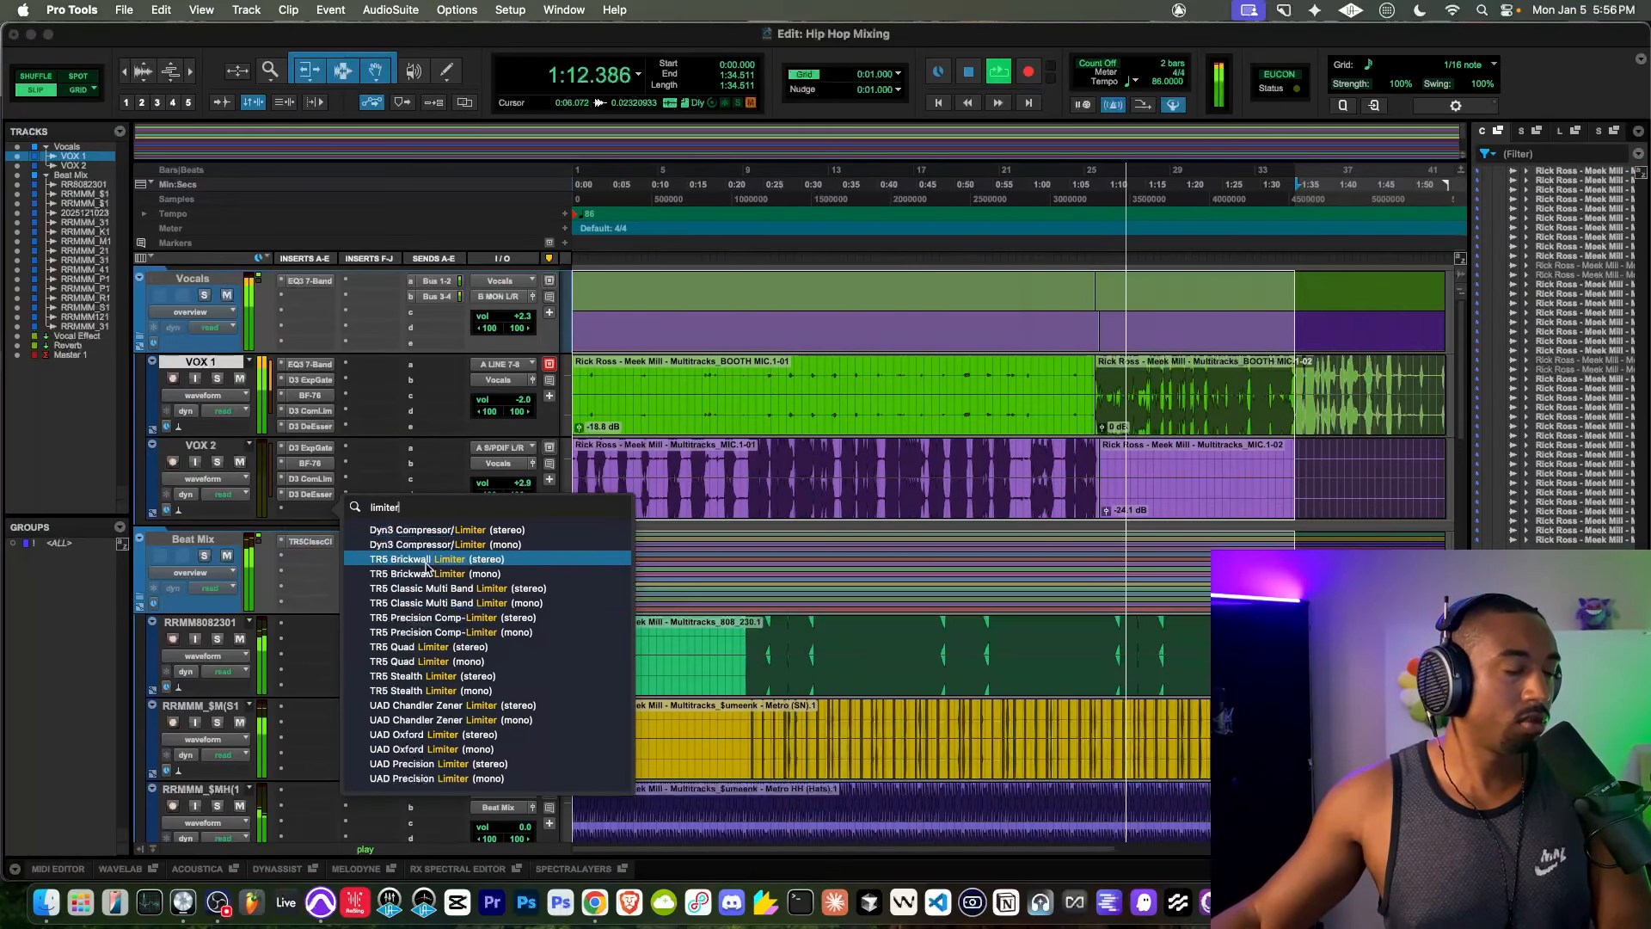
Step: Insert the stereo TR5 Brickwall Limiter on the Vocals track after its EQ
left_click(318, 297)
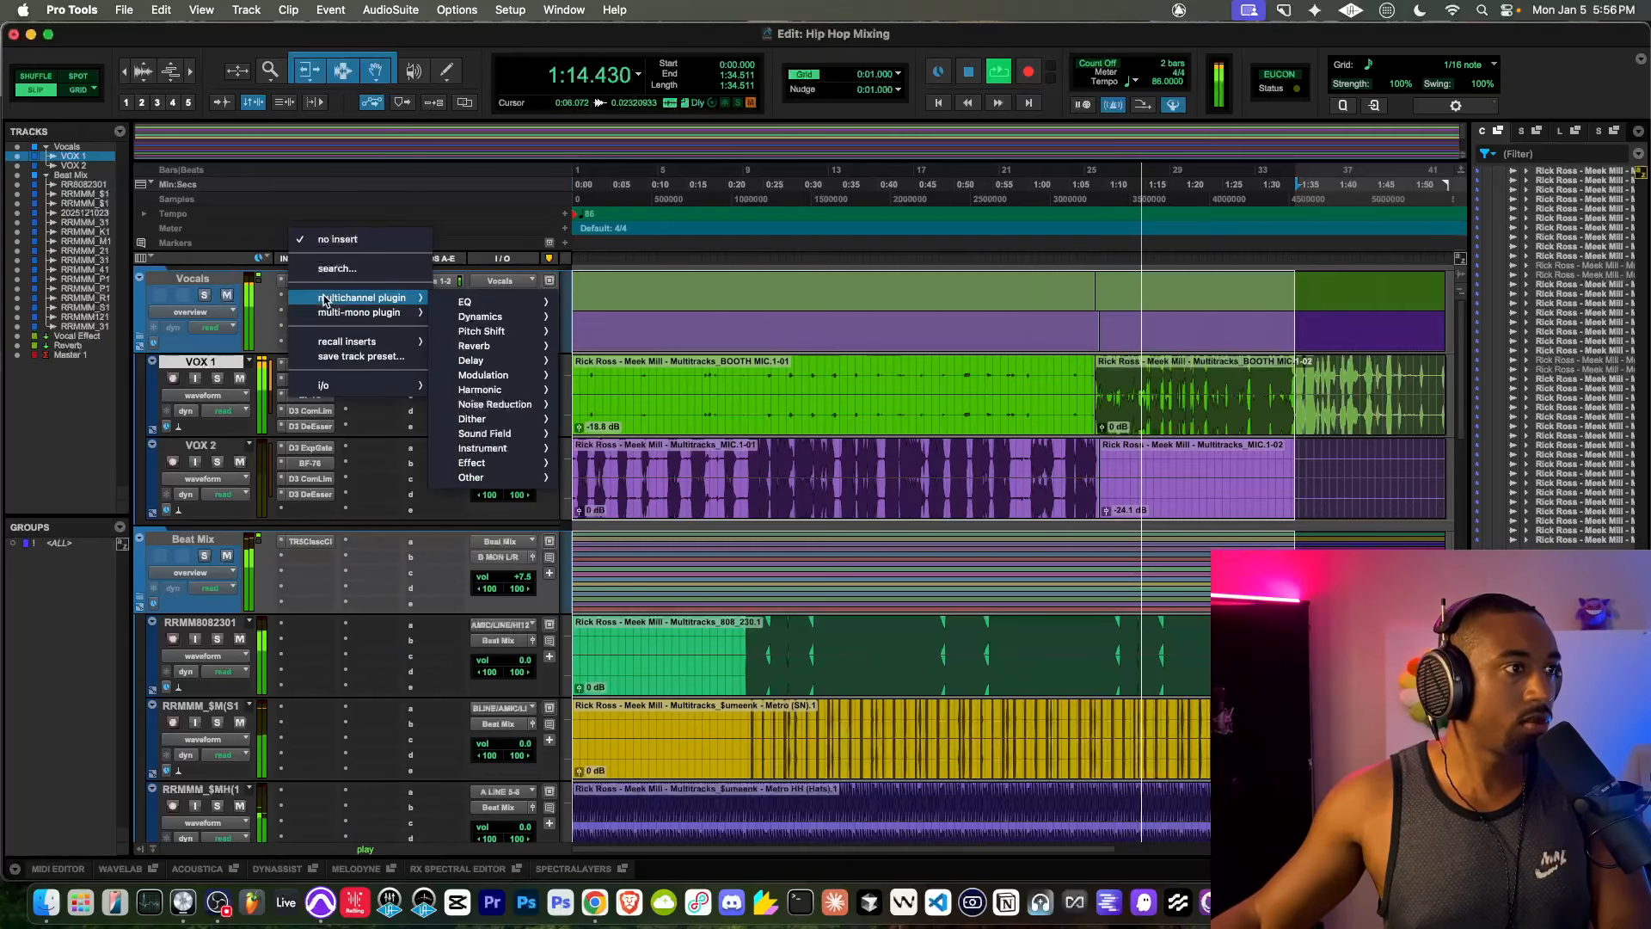
type("limiter")
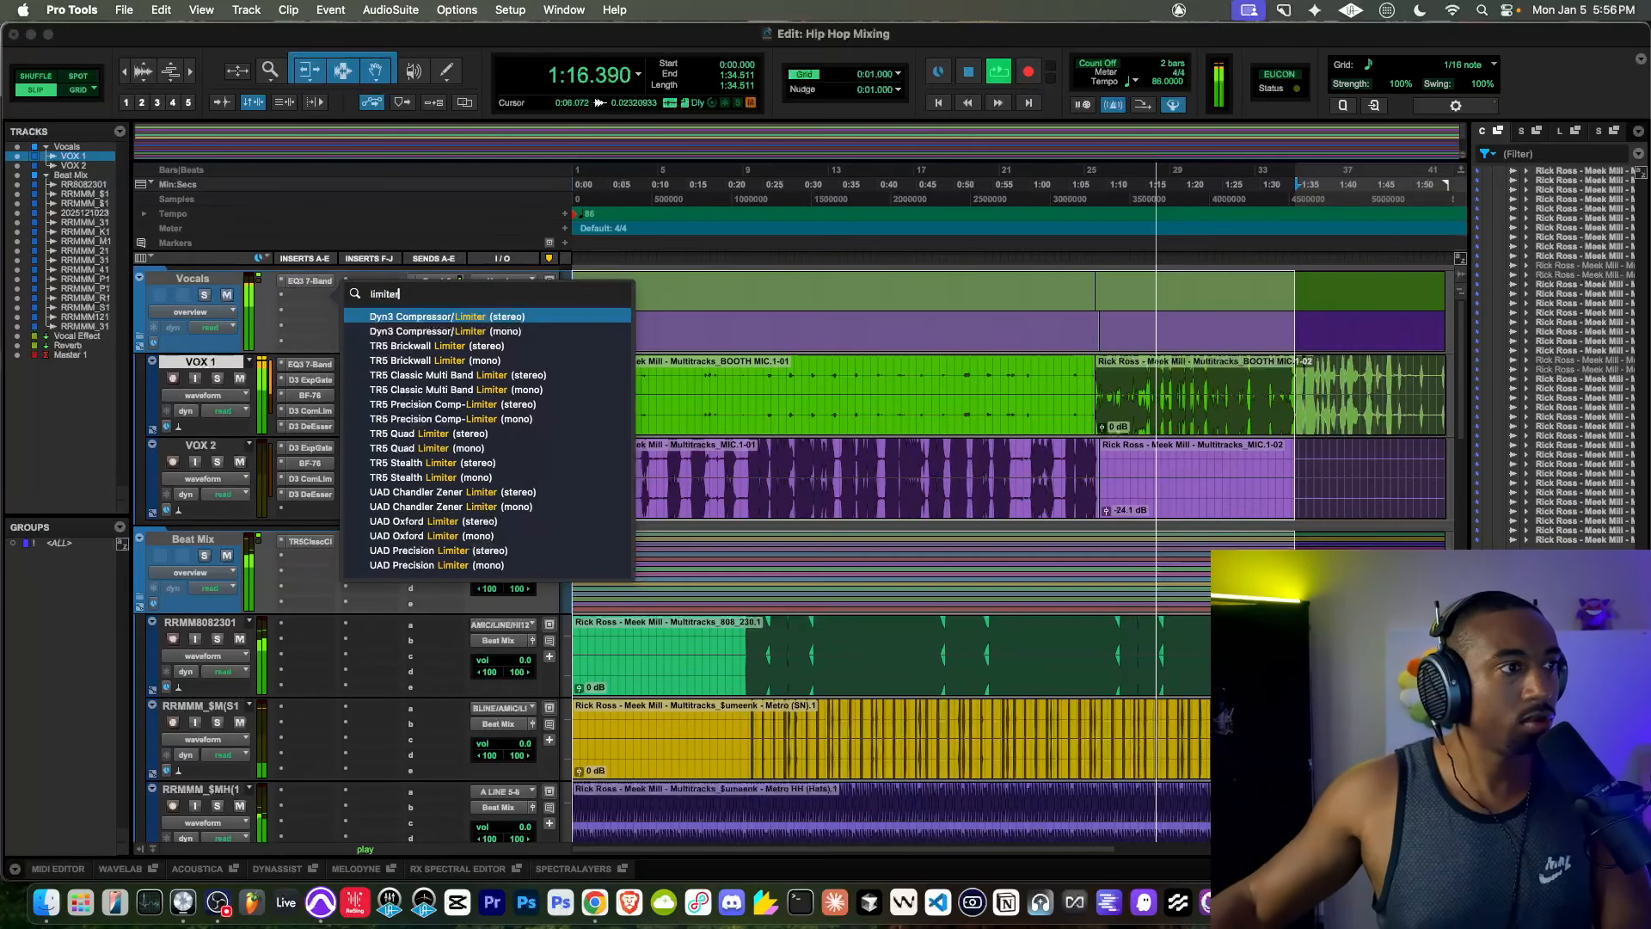
left_click(468, 344)
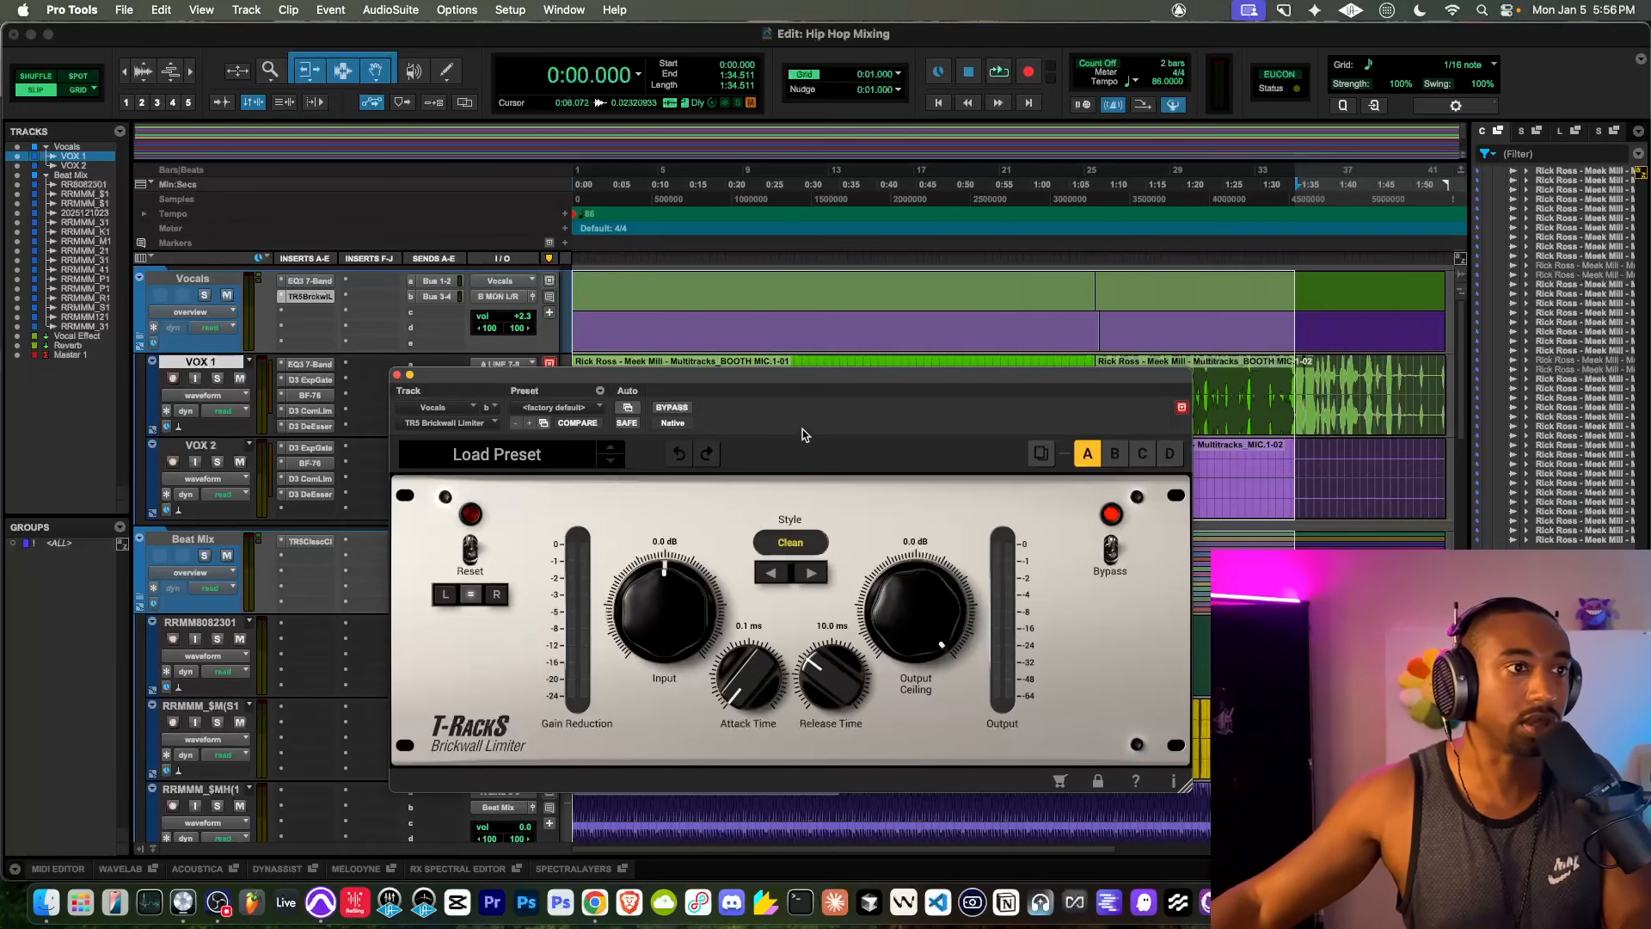
Step: While playing from 0:27.100, set the Vocals limiter to 2.6 dB input, -1.1 dB output ceiling and the Advanced 1 style
key("space")
left_click(780, 230)
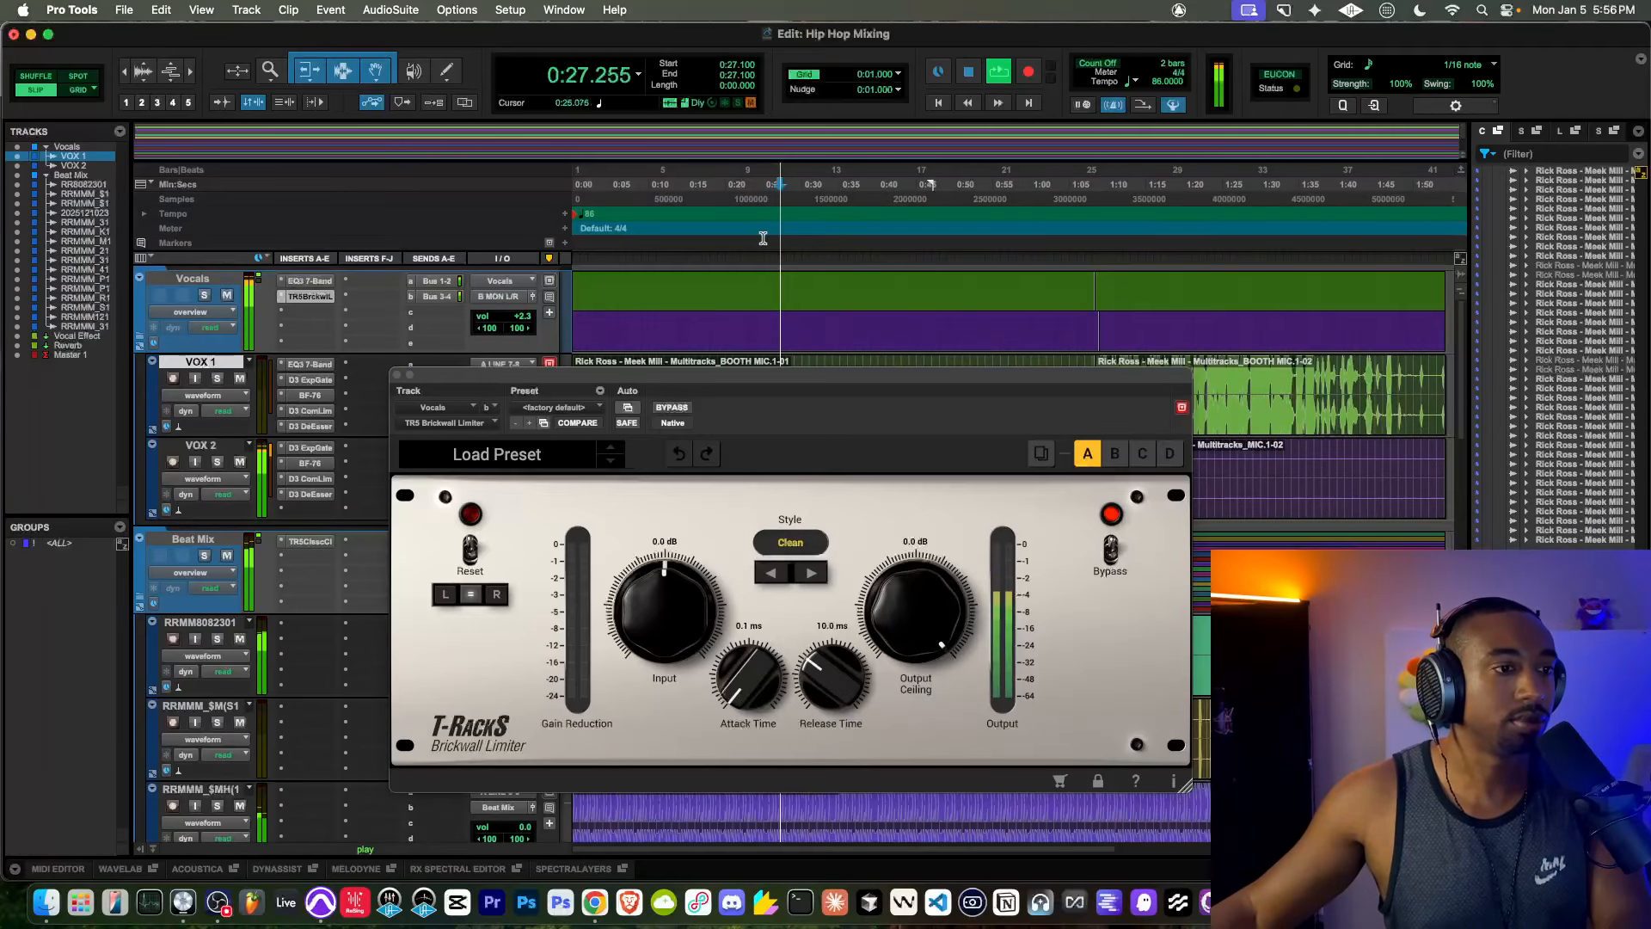
left_click_drag(686, 612, 687, 593)
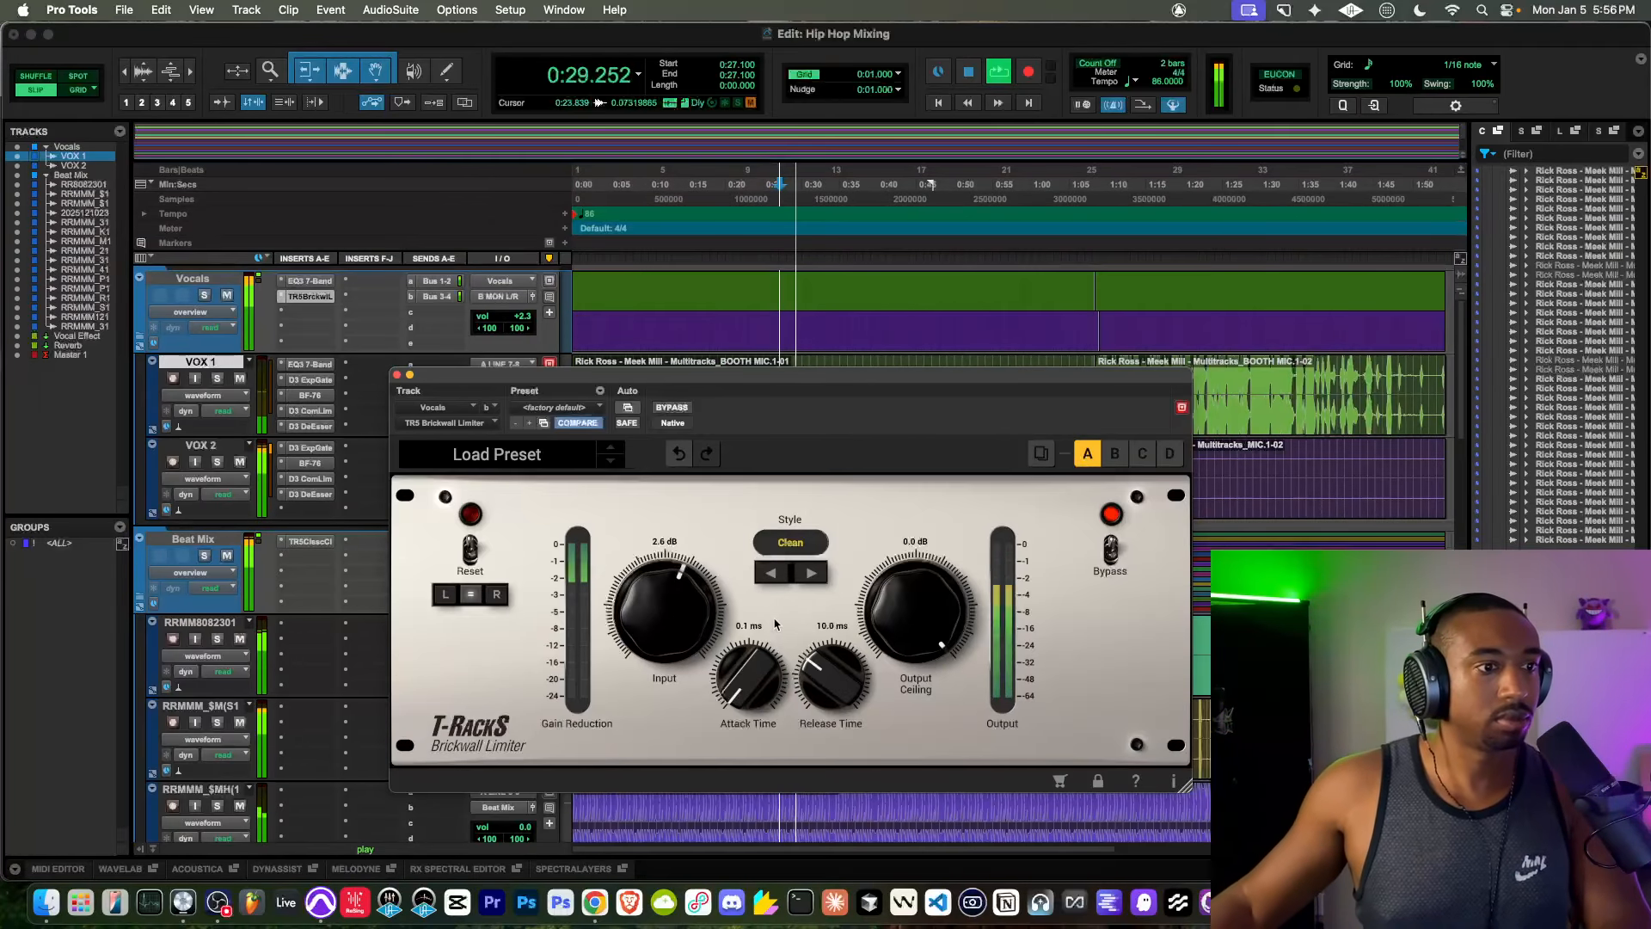
left_click_drag(917, 595, 916, 606)
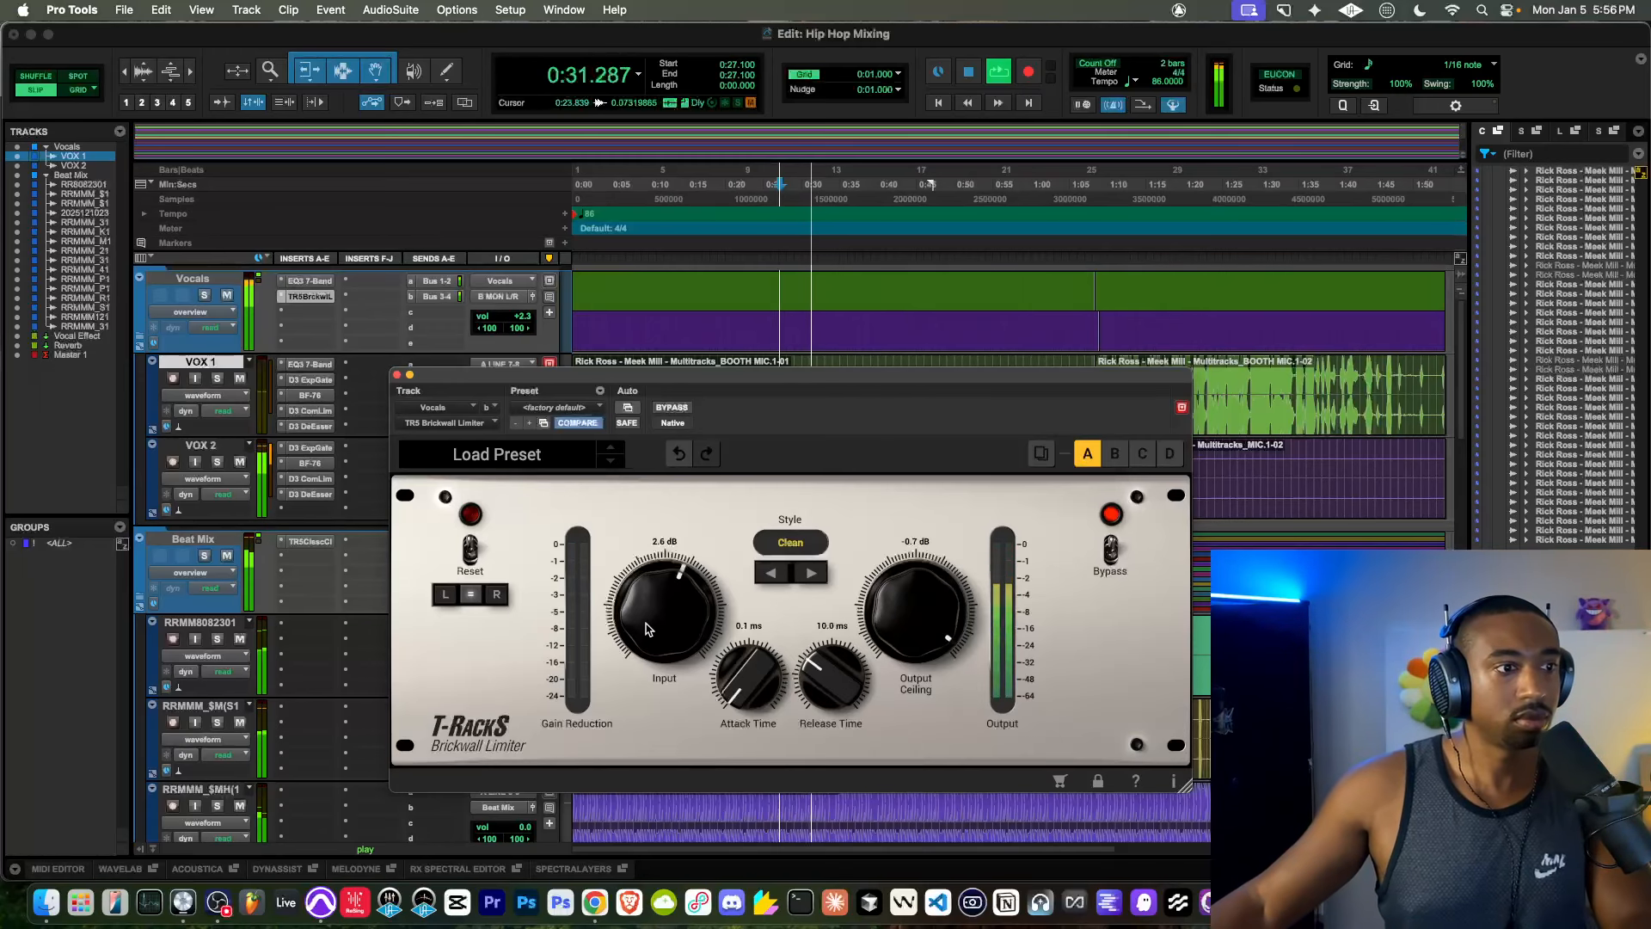
left_click_drag(647, 629, 668, 610)
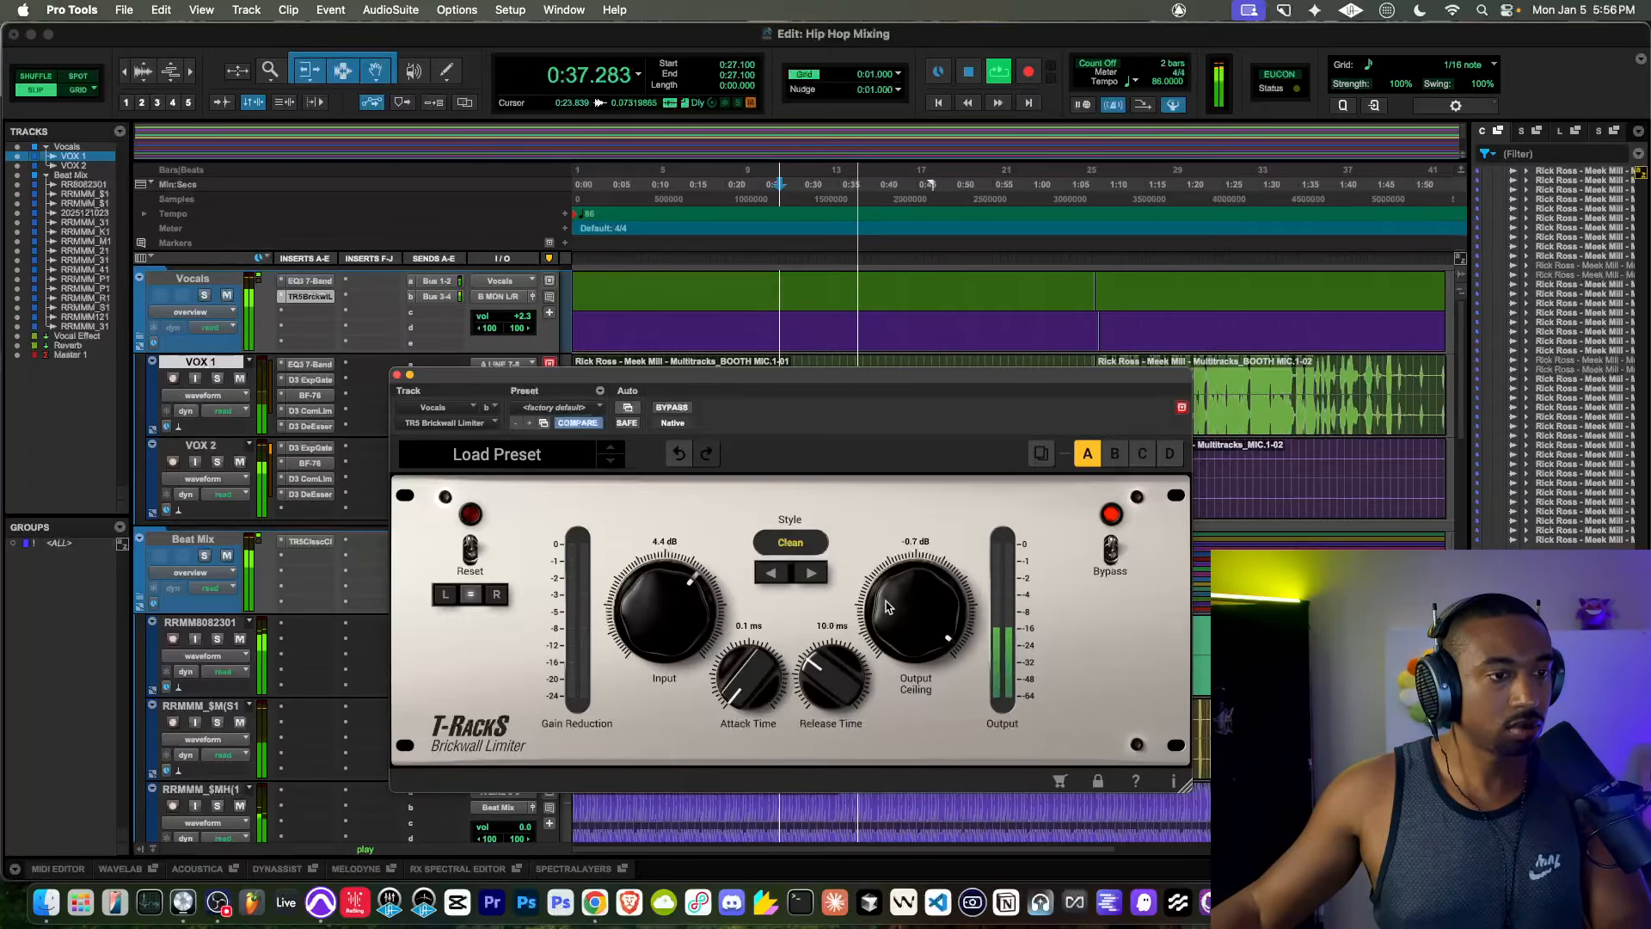
left_click_drag(888, 613, 888, 617)
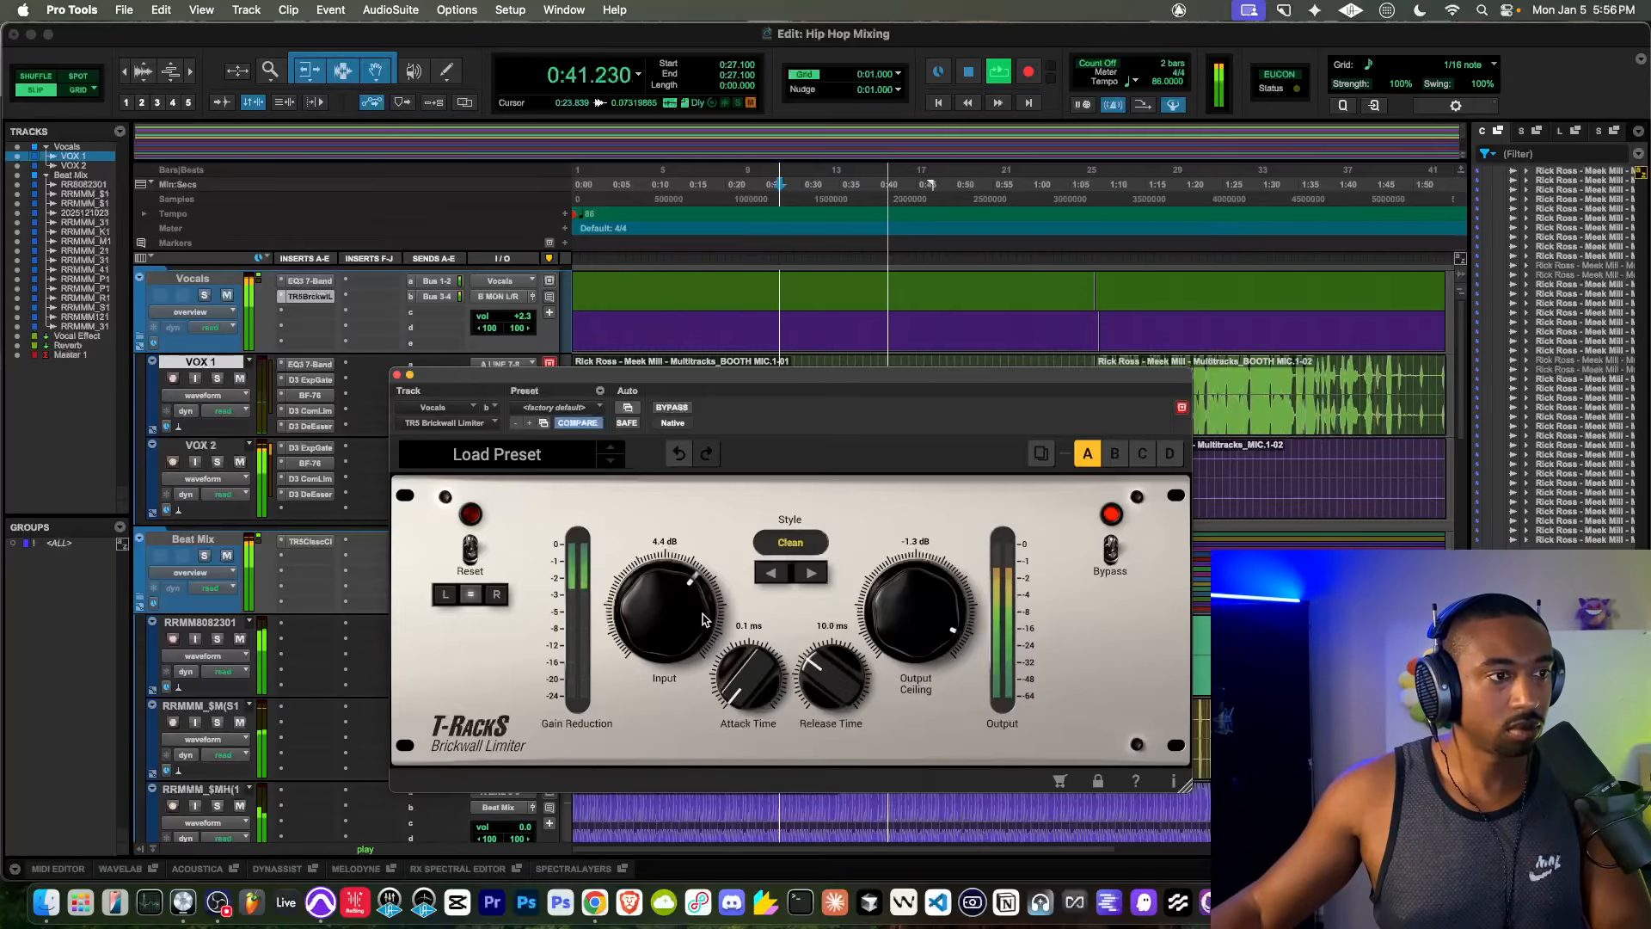
left_click_drag(672, 619, 672, 631)
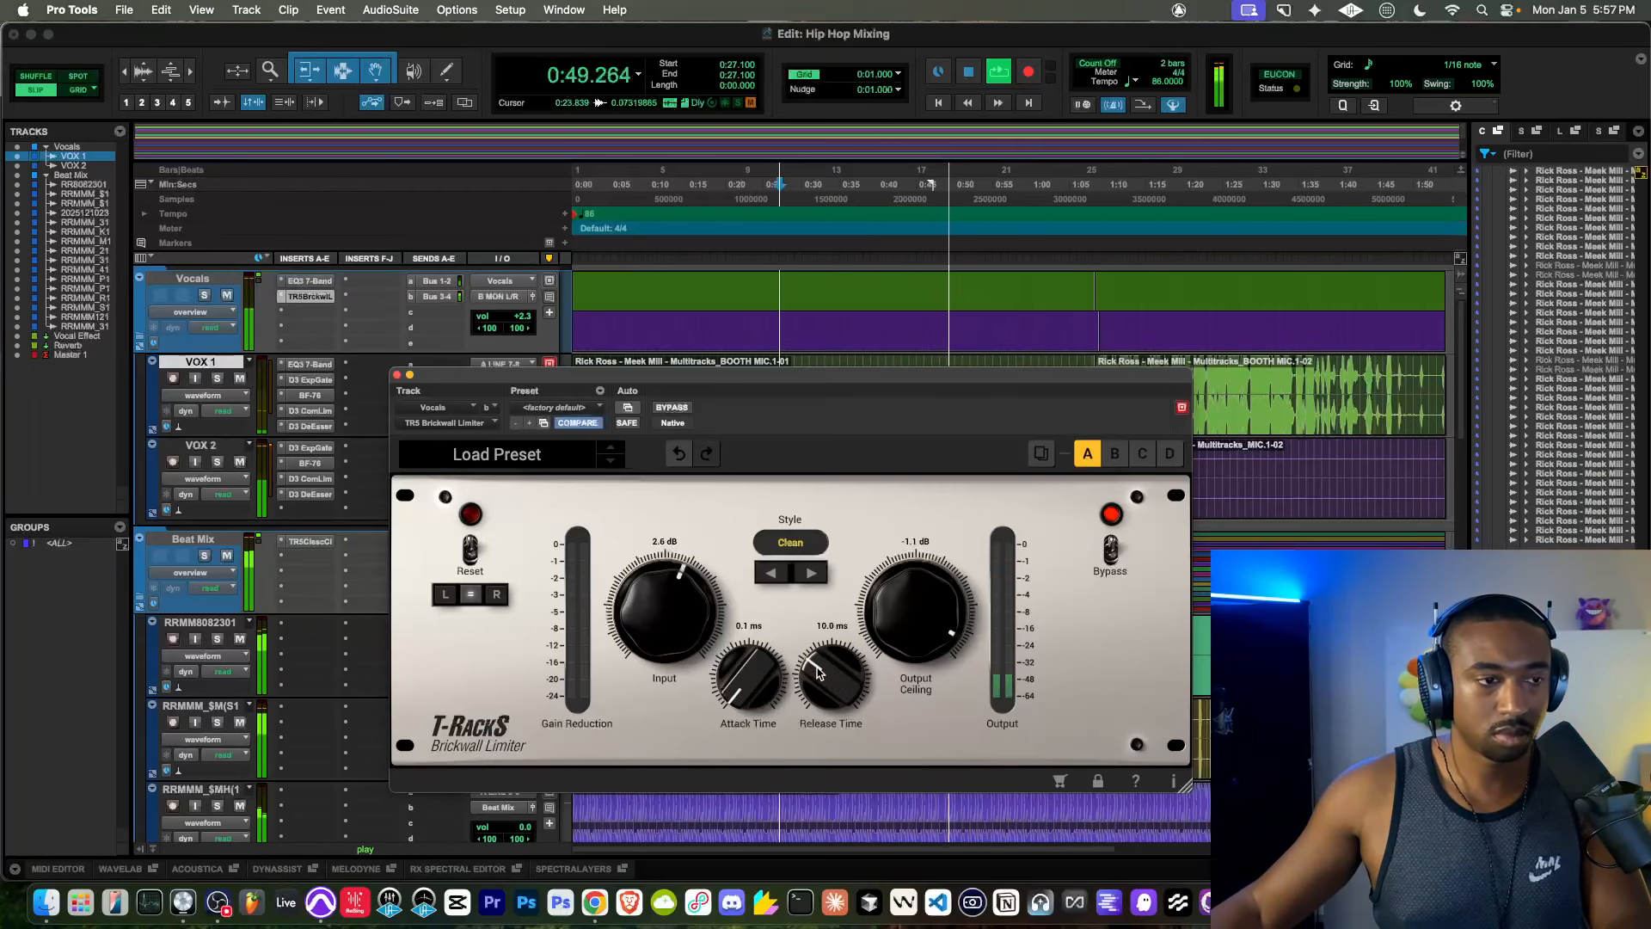
left_click(808, 571)
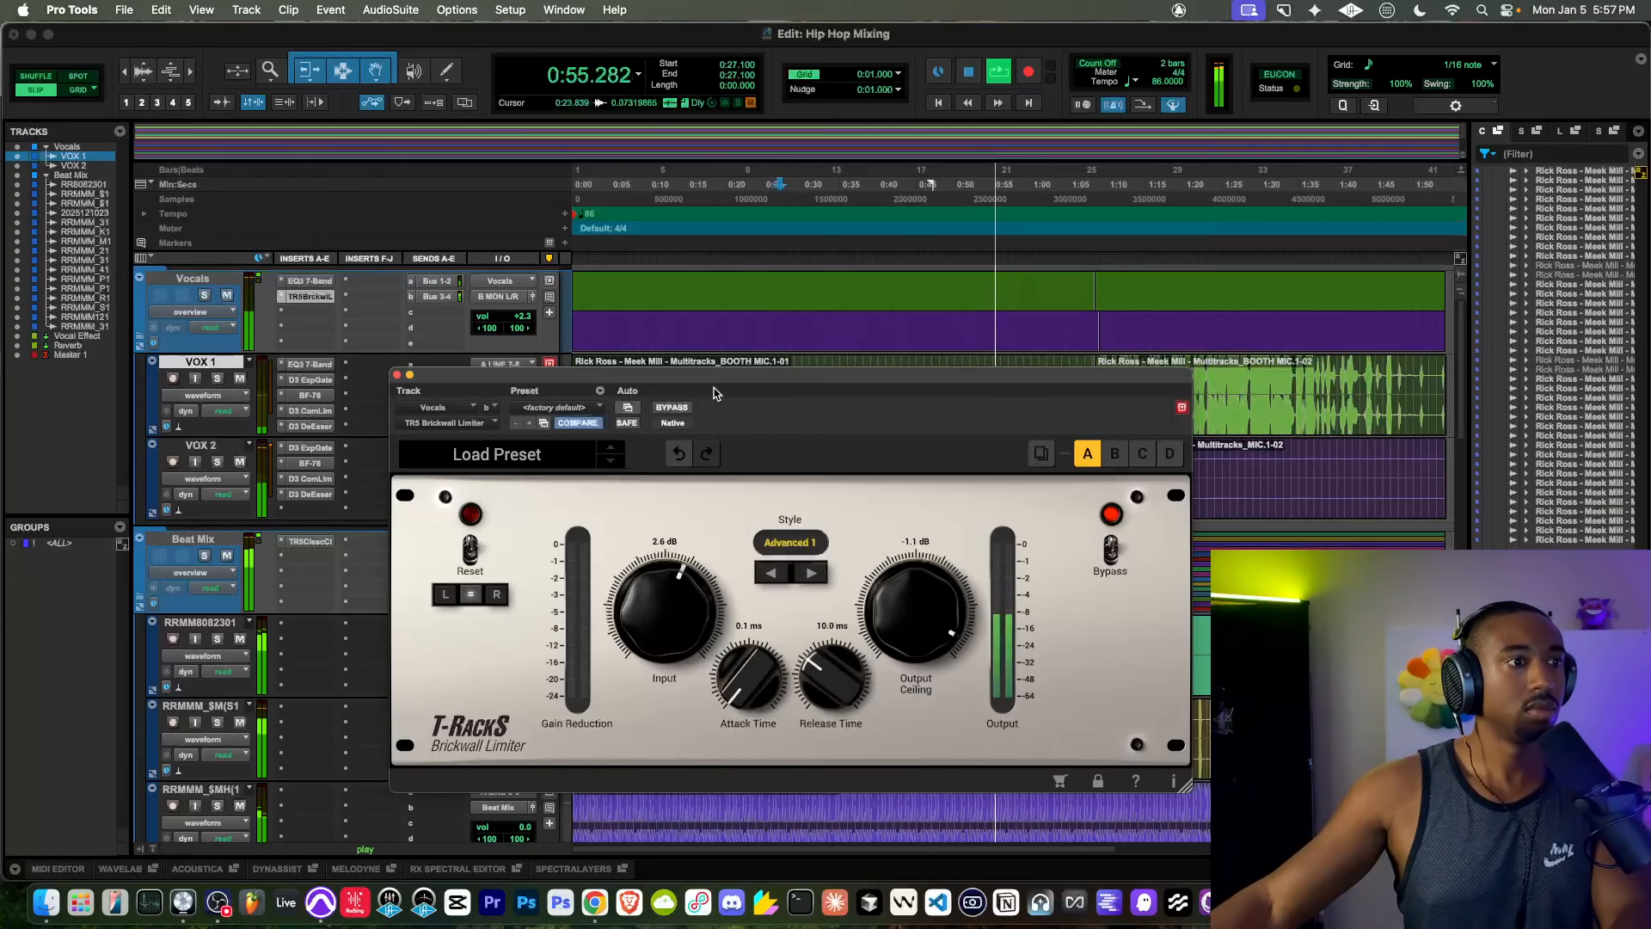
Step: Compare the Vocals limiter bypassed and active during playback from 0:27.100, leave it active and close its window
left_click(675, 407)
key("space")
left_click(671, 408)
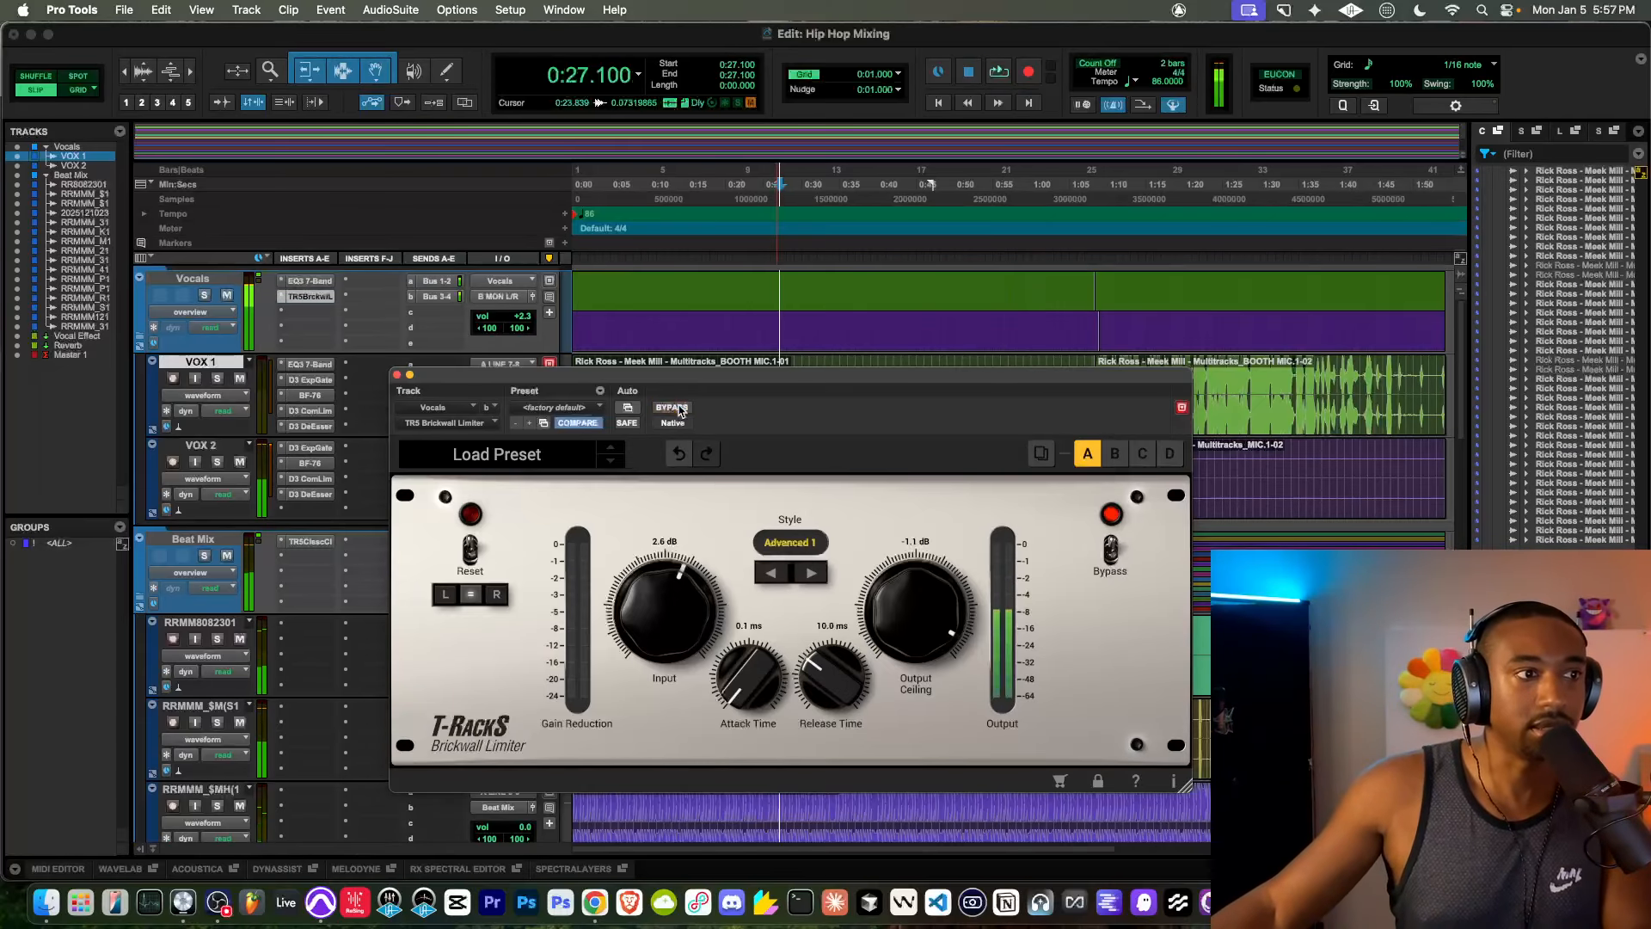
key("space")
left_click(674, 408)
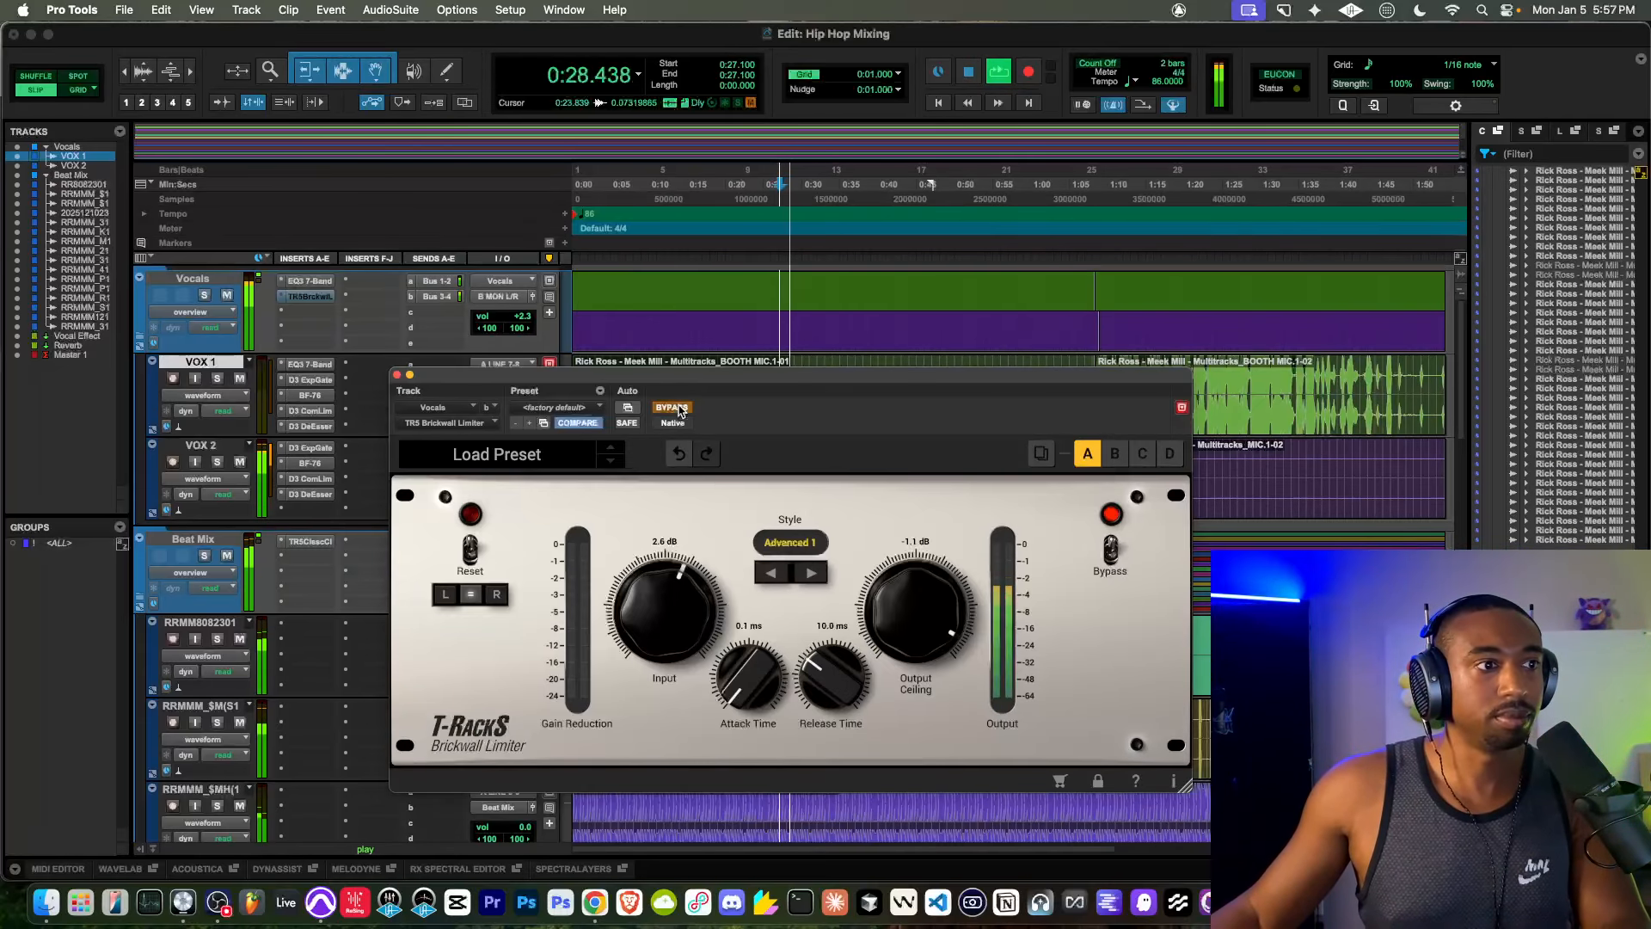
left_click(674, 408)
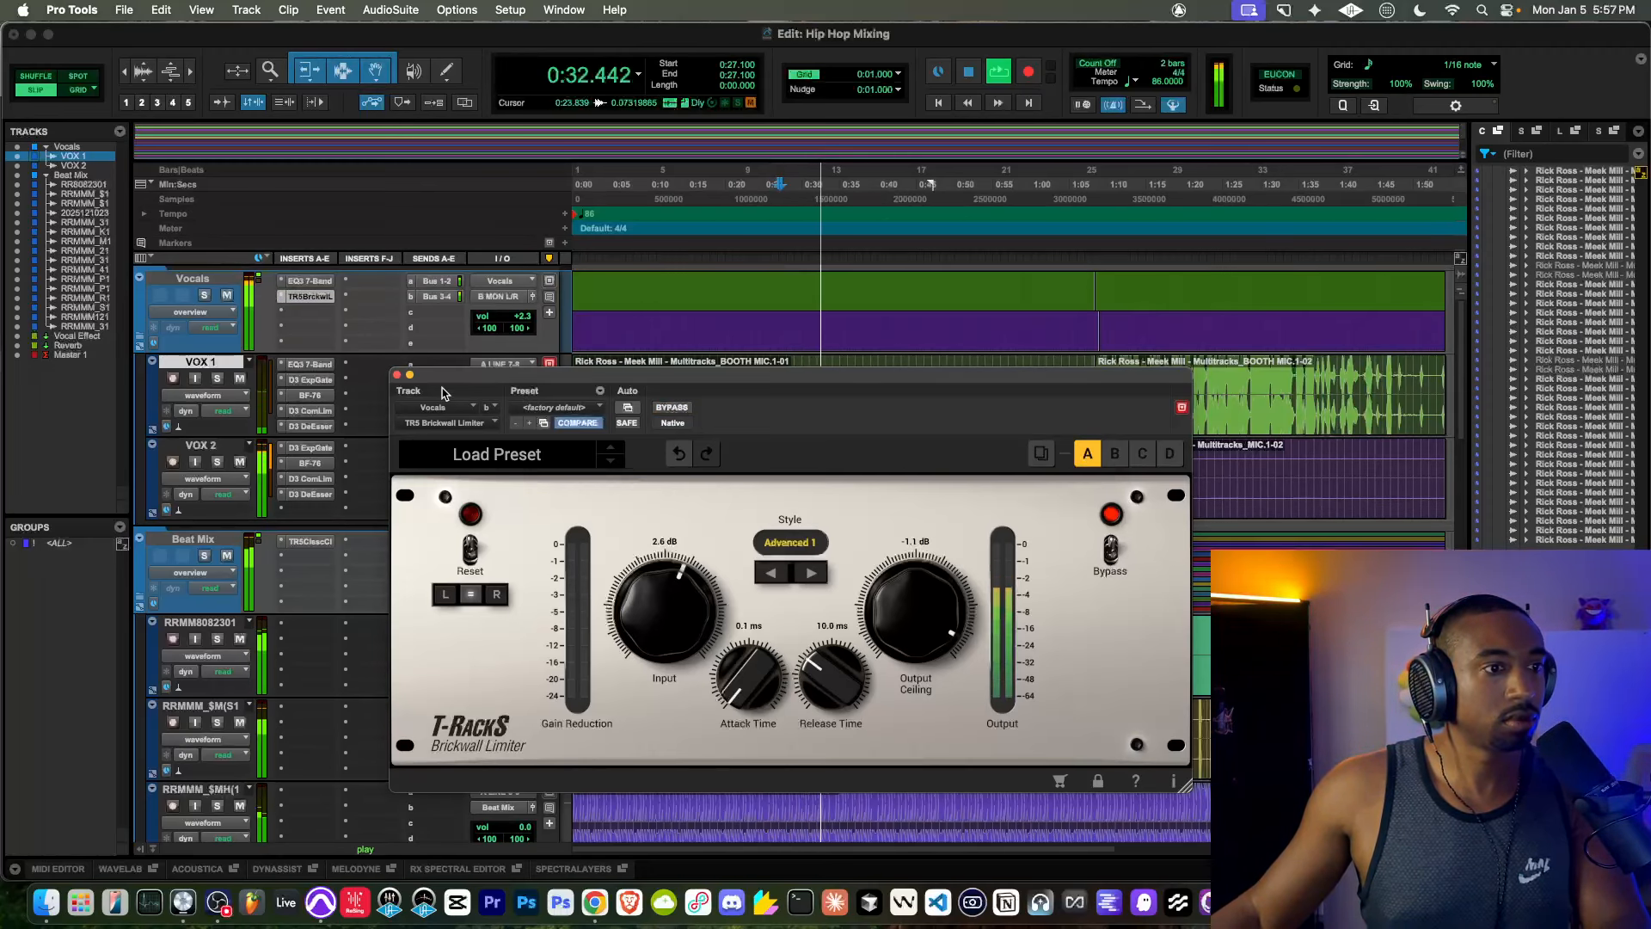
left_click(397, 375)
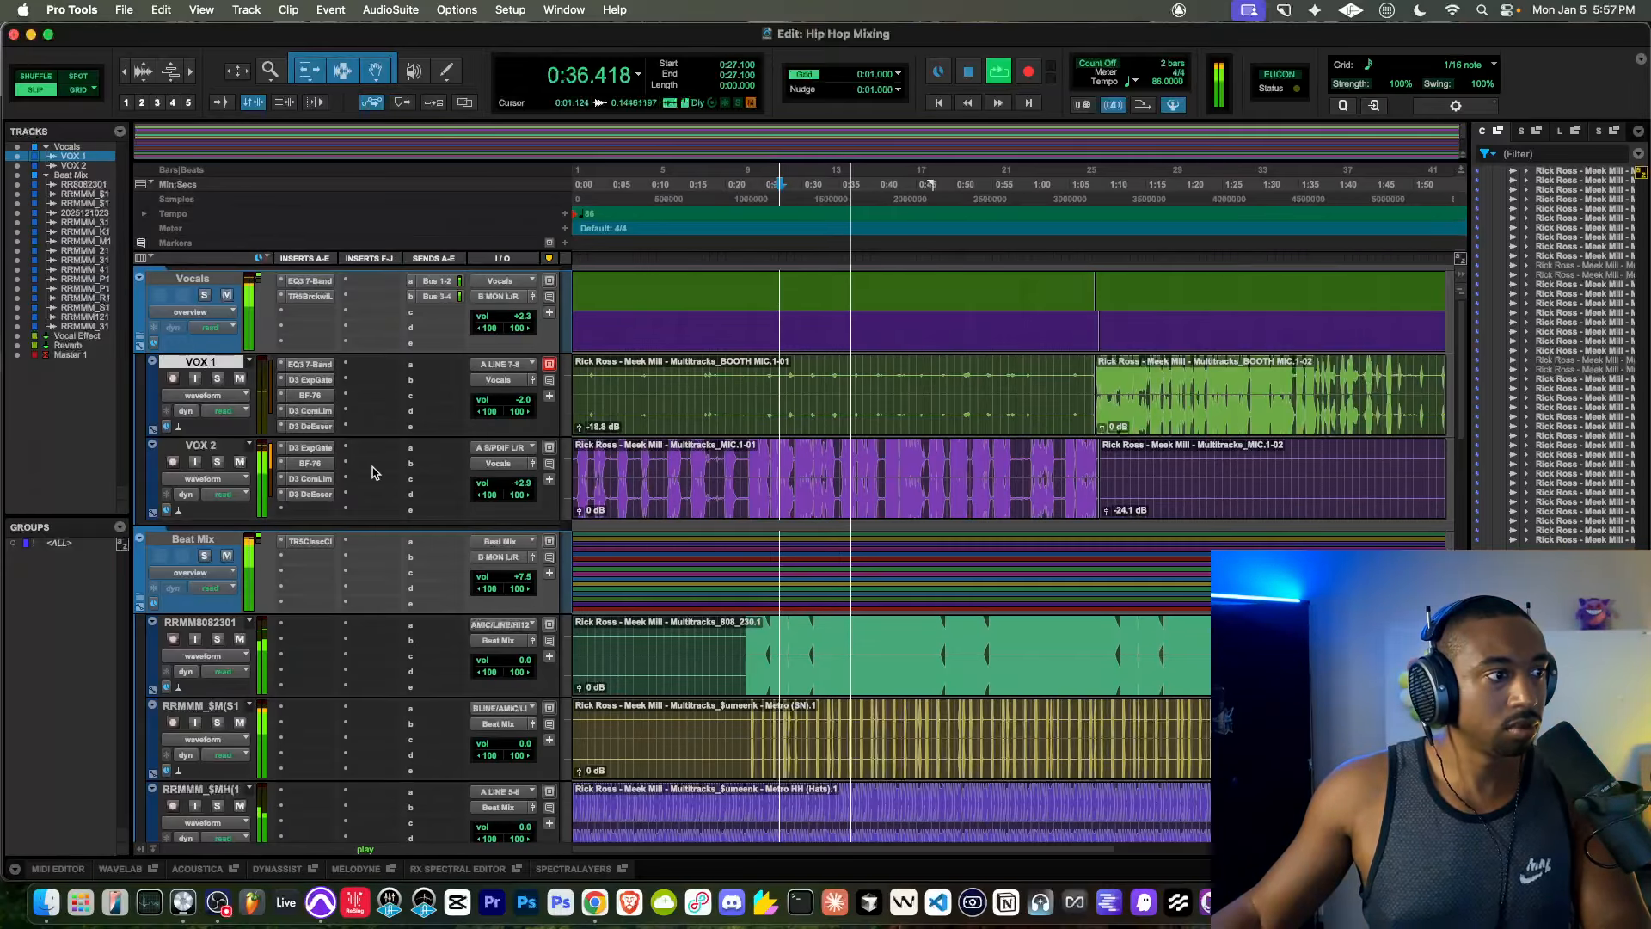
Step: Mute the Piano track (RckRsMMM_P1) and the Piano 4 track (RckRMMM_P41) while auditioning the beat from 0:27.100
scroll(296, 536, "down", 1)
scroll(296, 537, "down", 3)
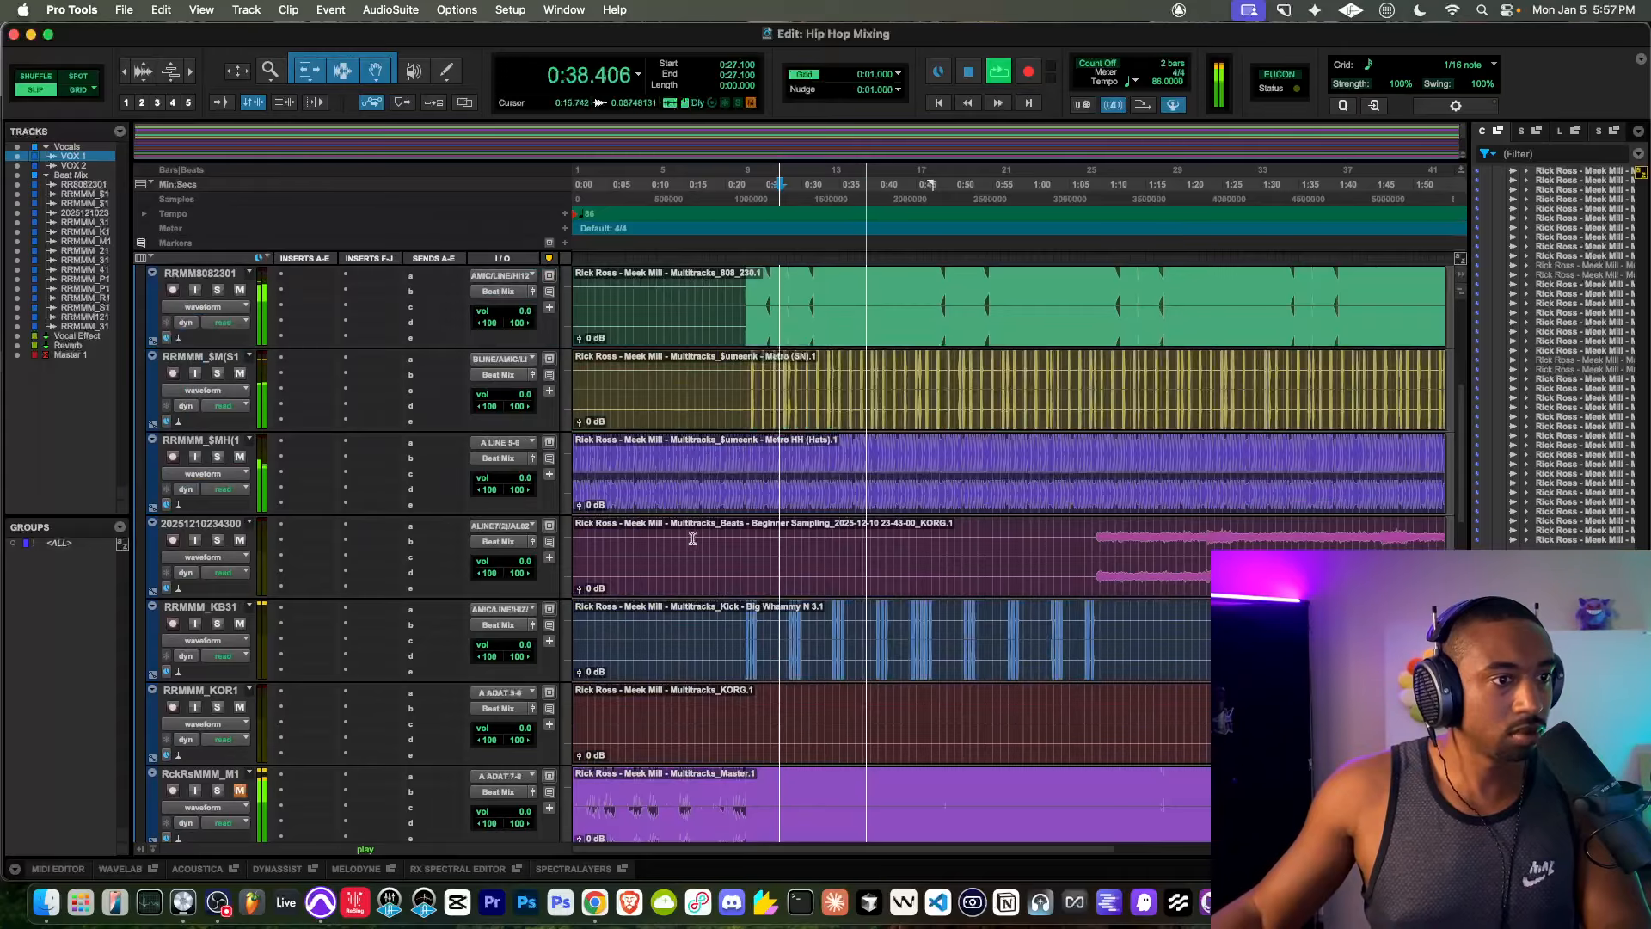
scroll(692, 538, "down", 6)
key("space")
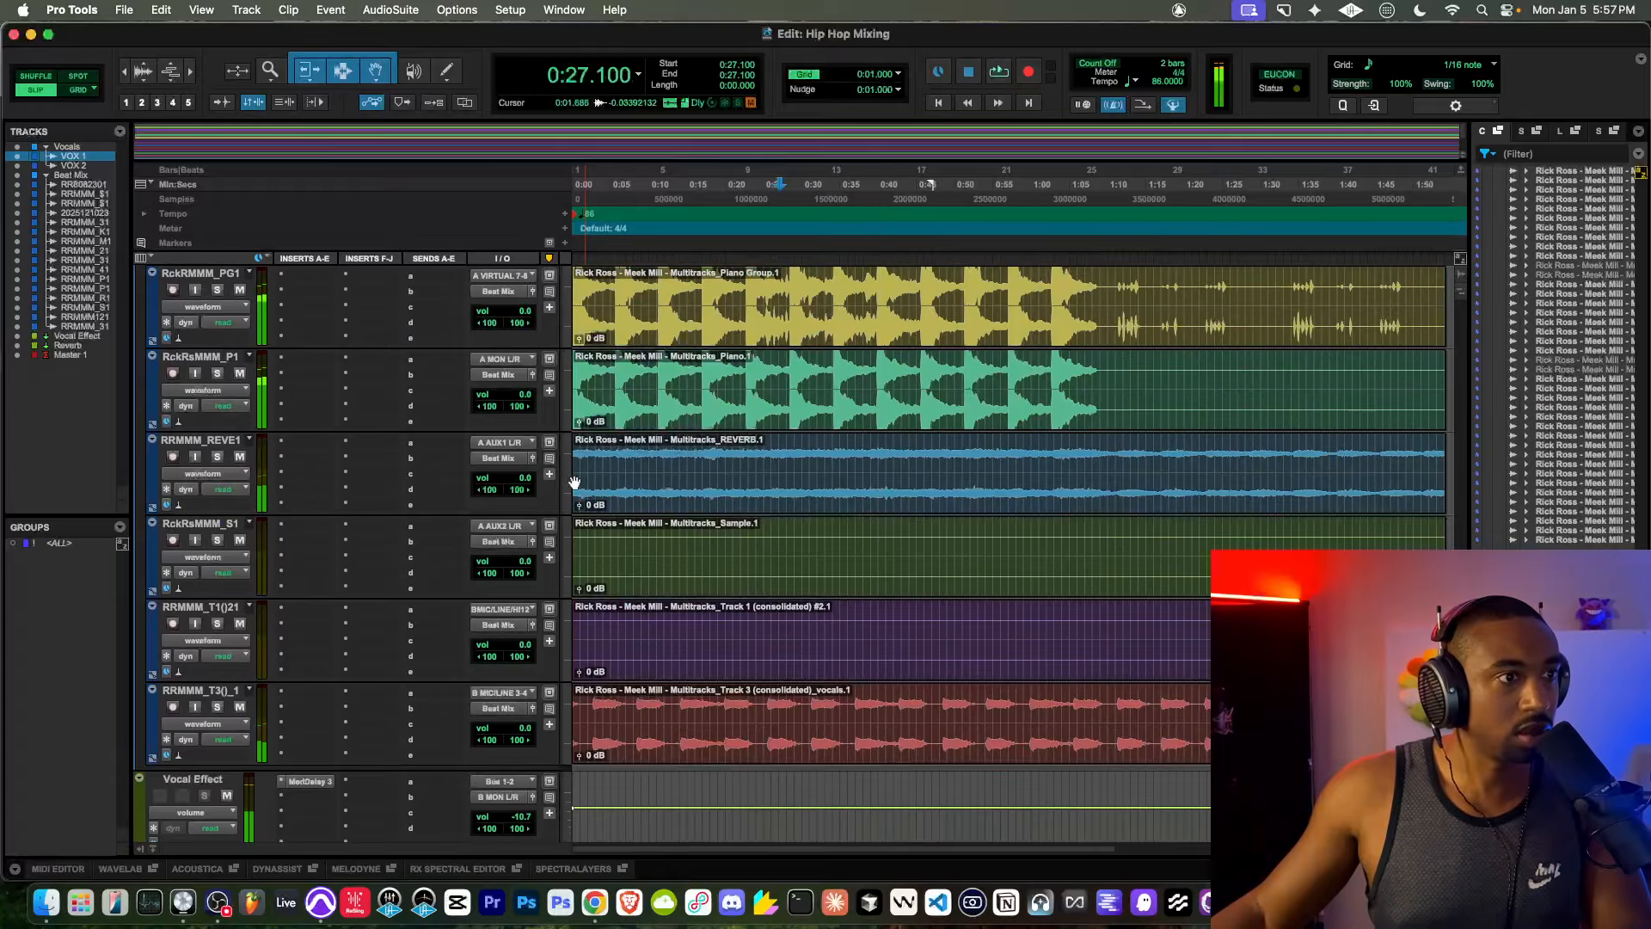
scroll(700, 484, "up", 3)
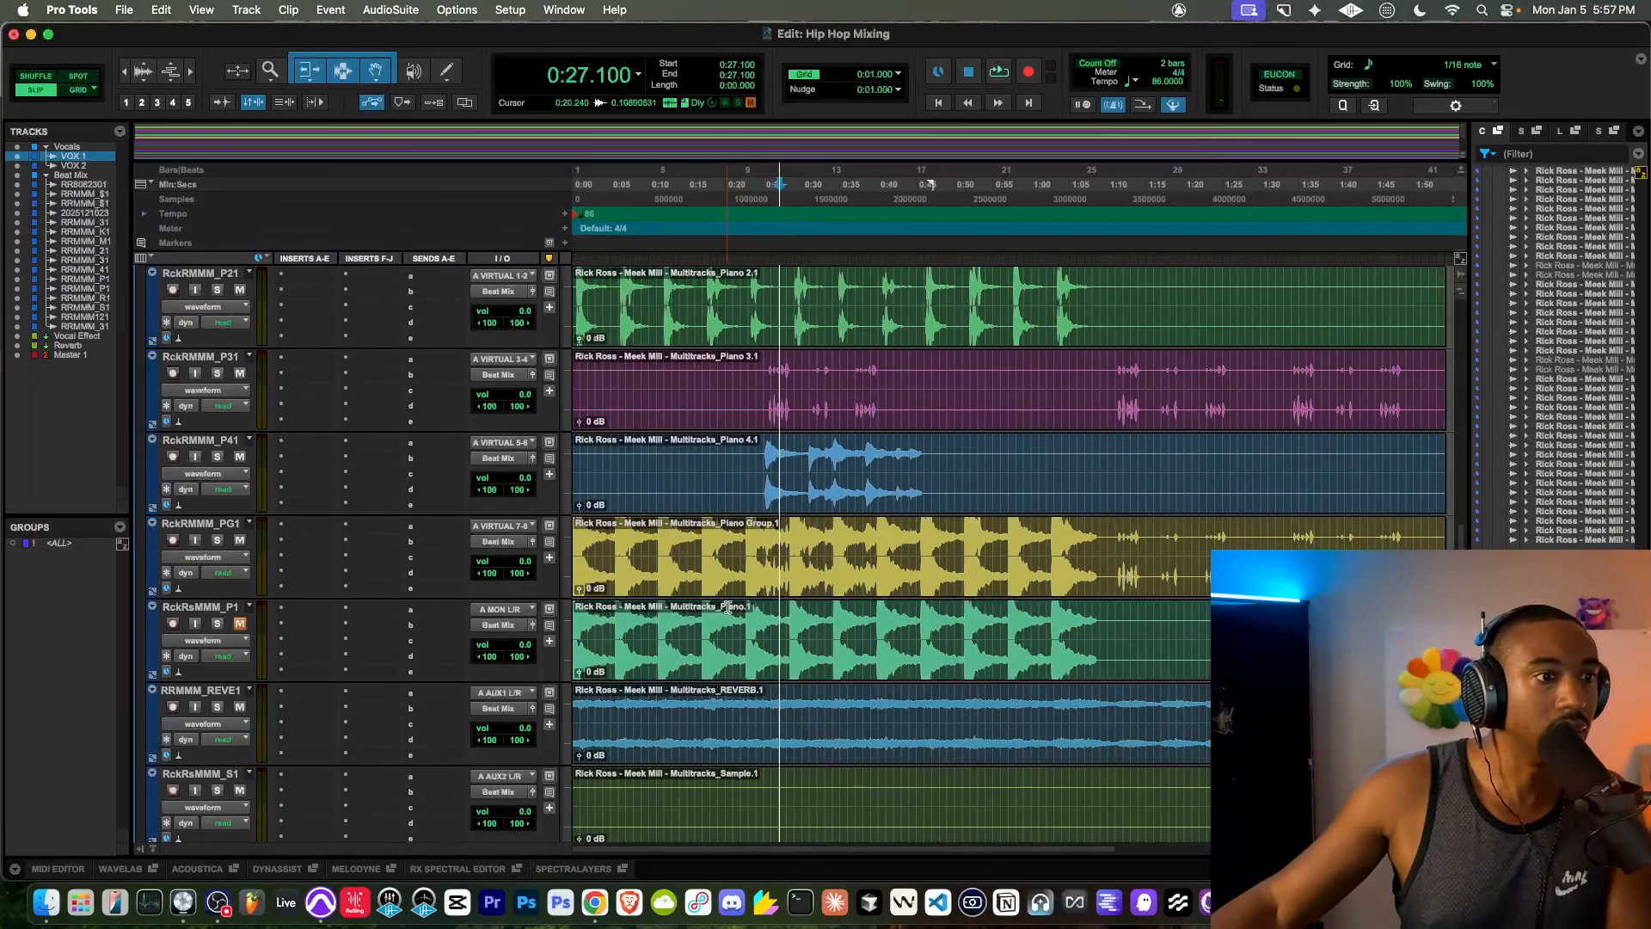
key("space")
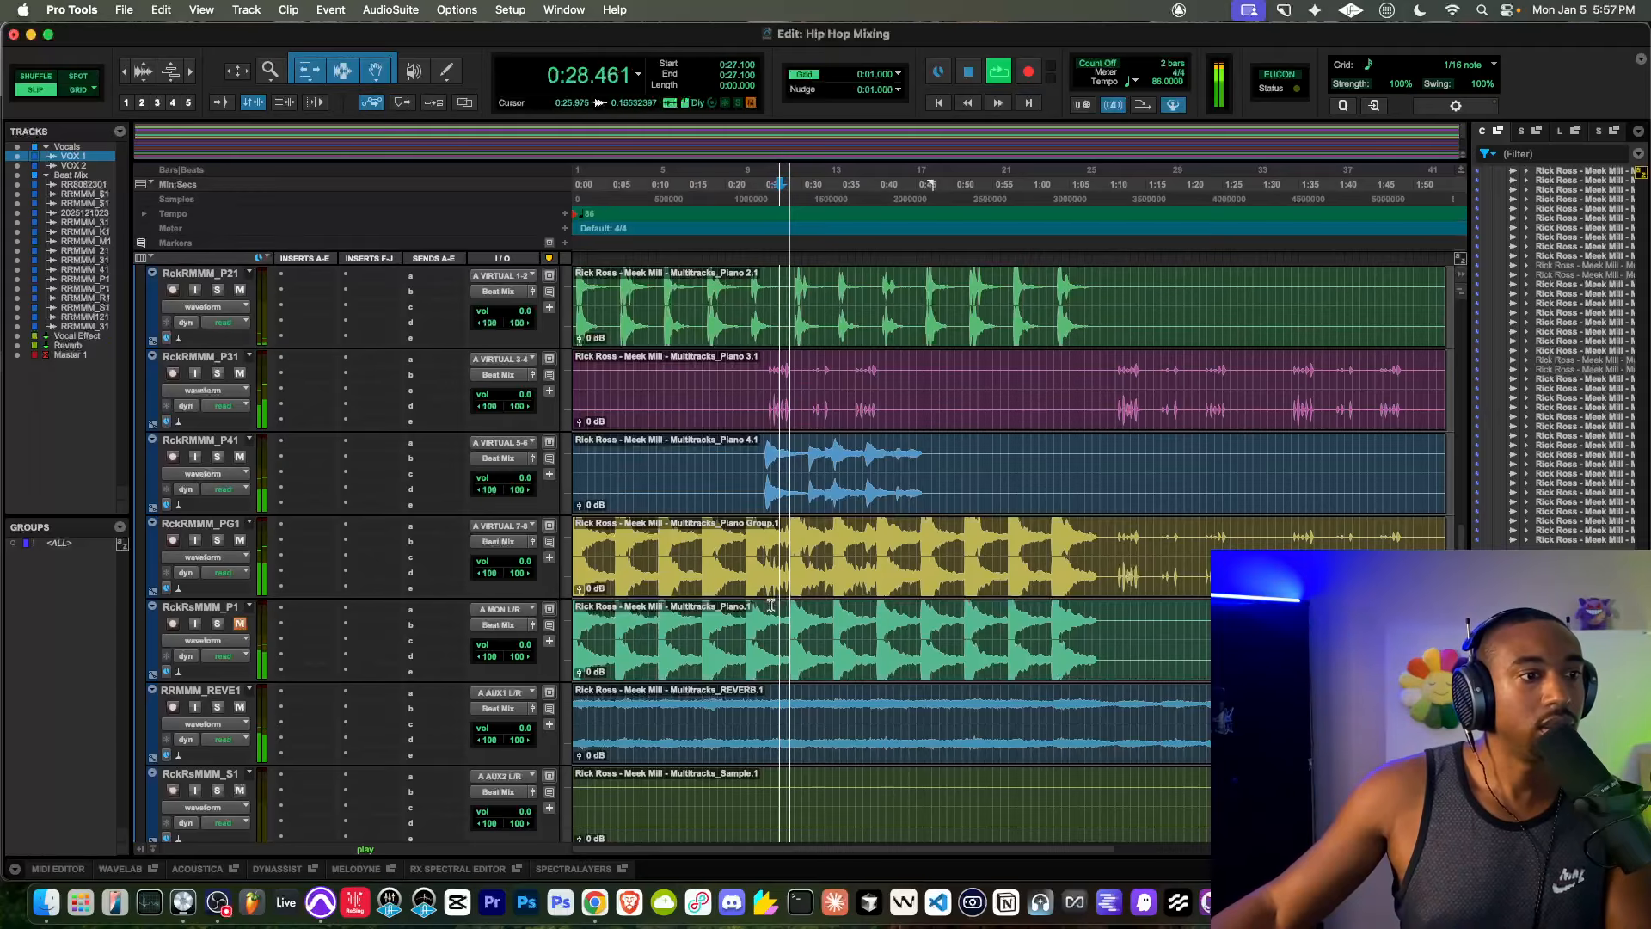
key("space")
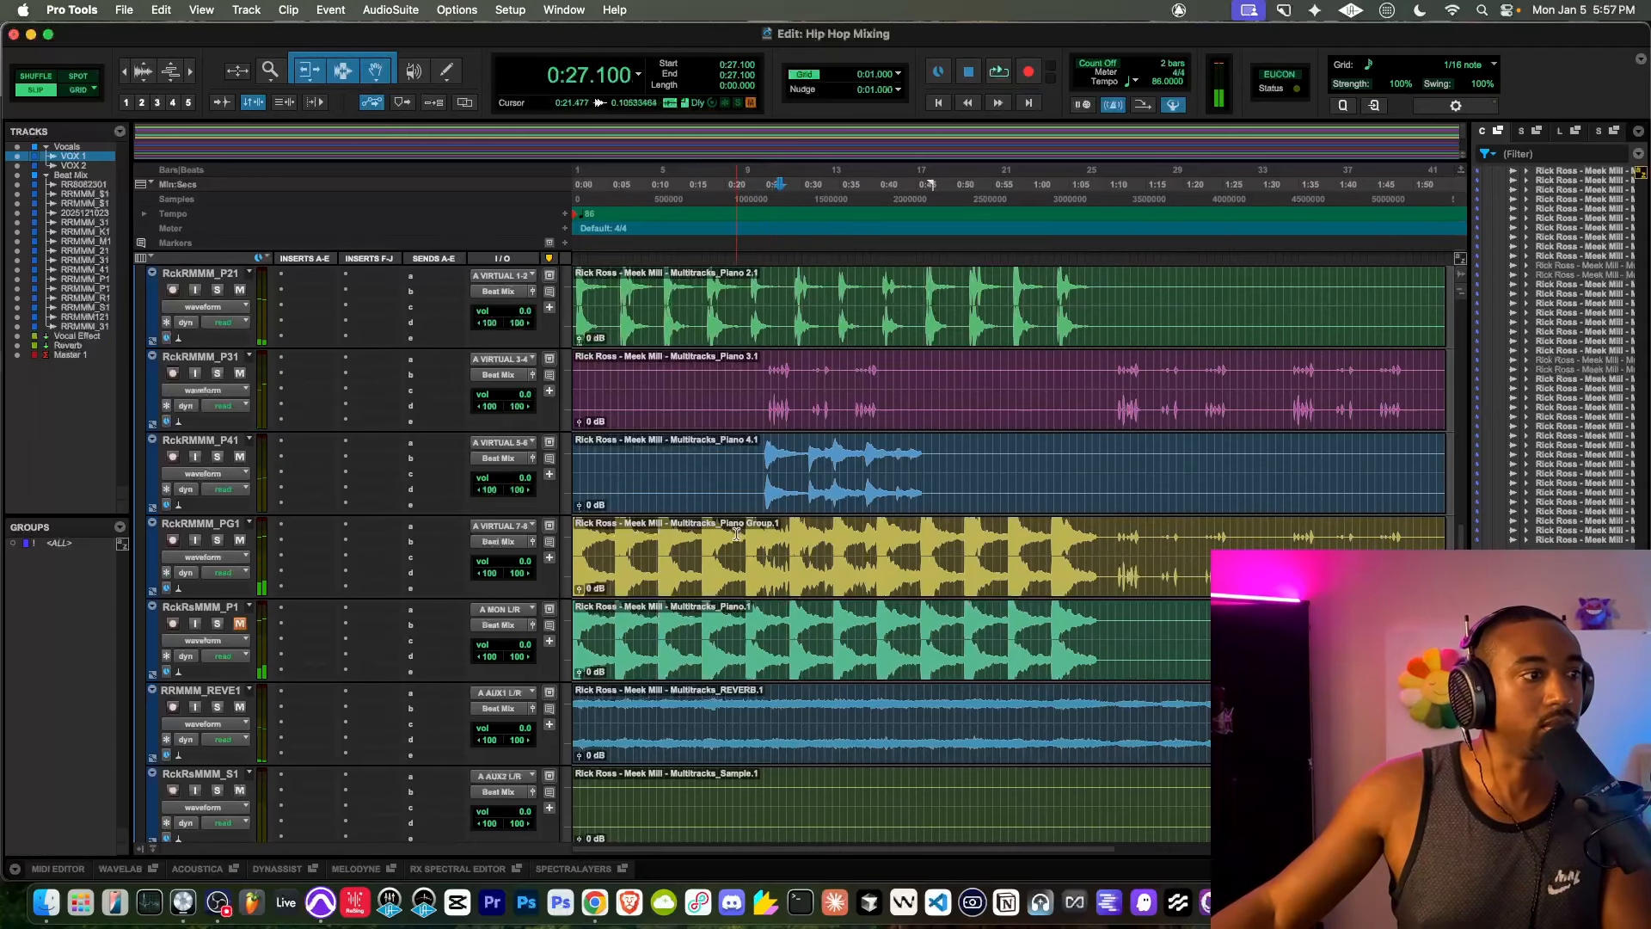
left_click(243, 457)
key("space")
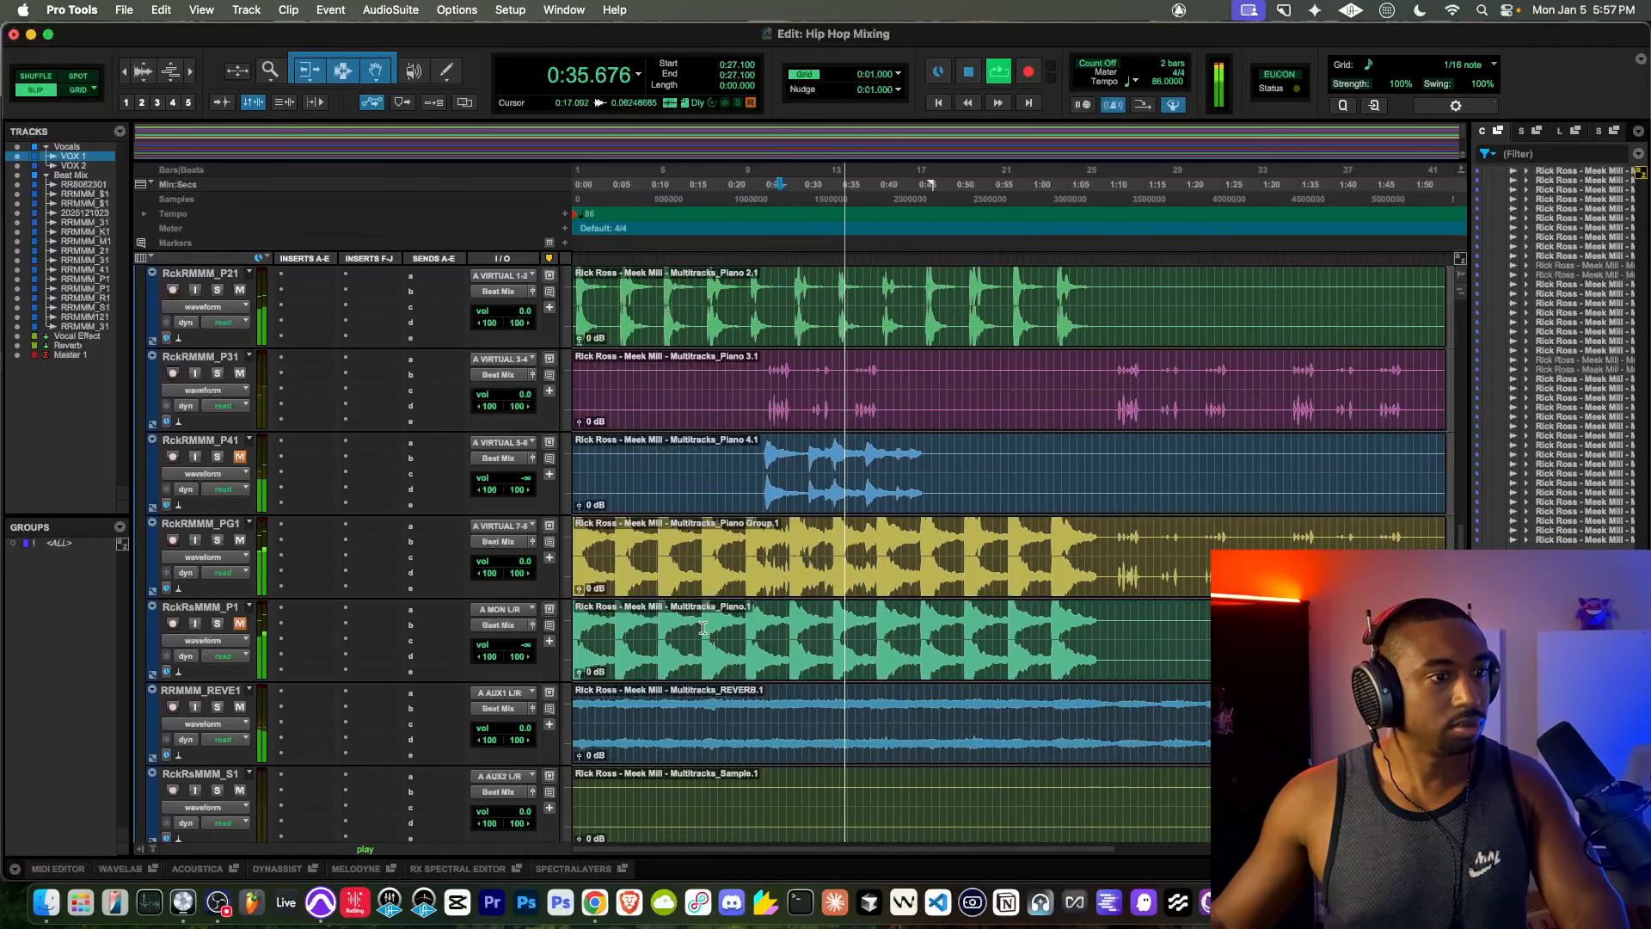
Step: Audition the Track 3 vocals stem in solo from 0:27.100, unsolo it and select the Track 1 (consolidated) clip
scroll(707, 634, "down", 3)
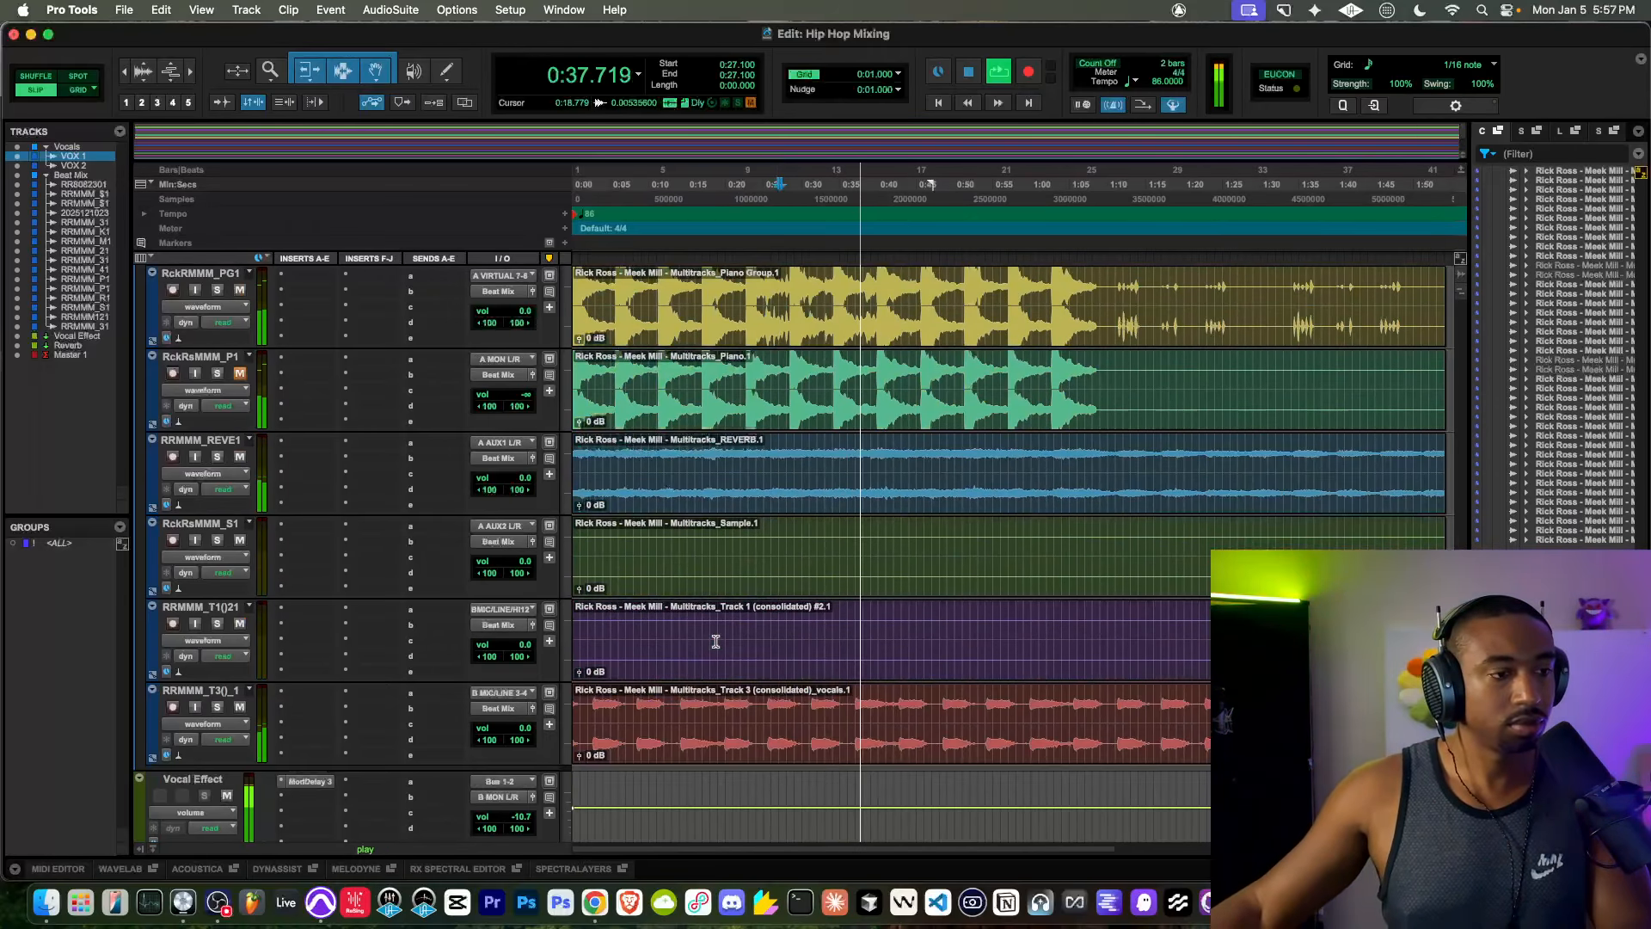
key("space")
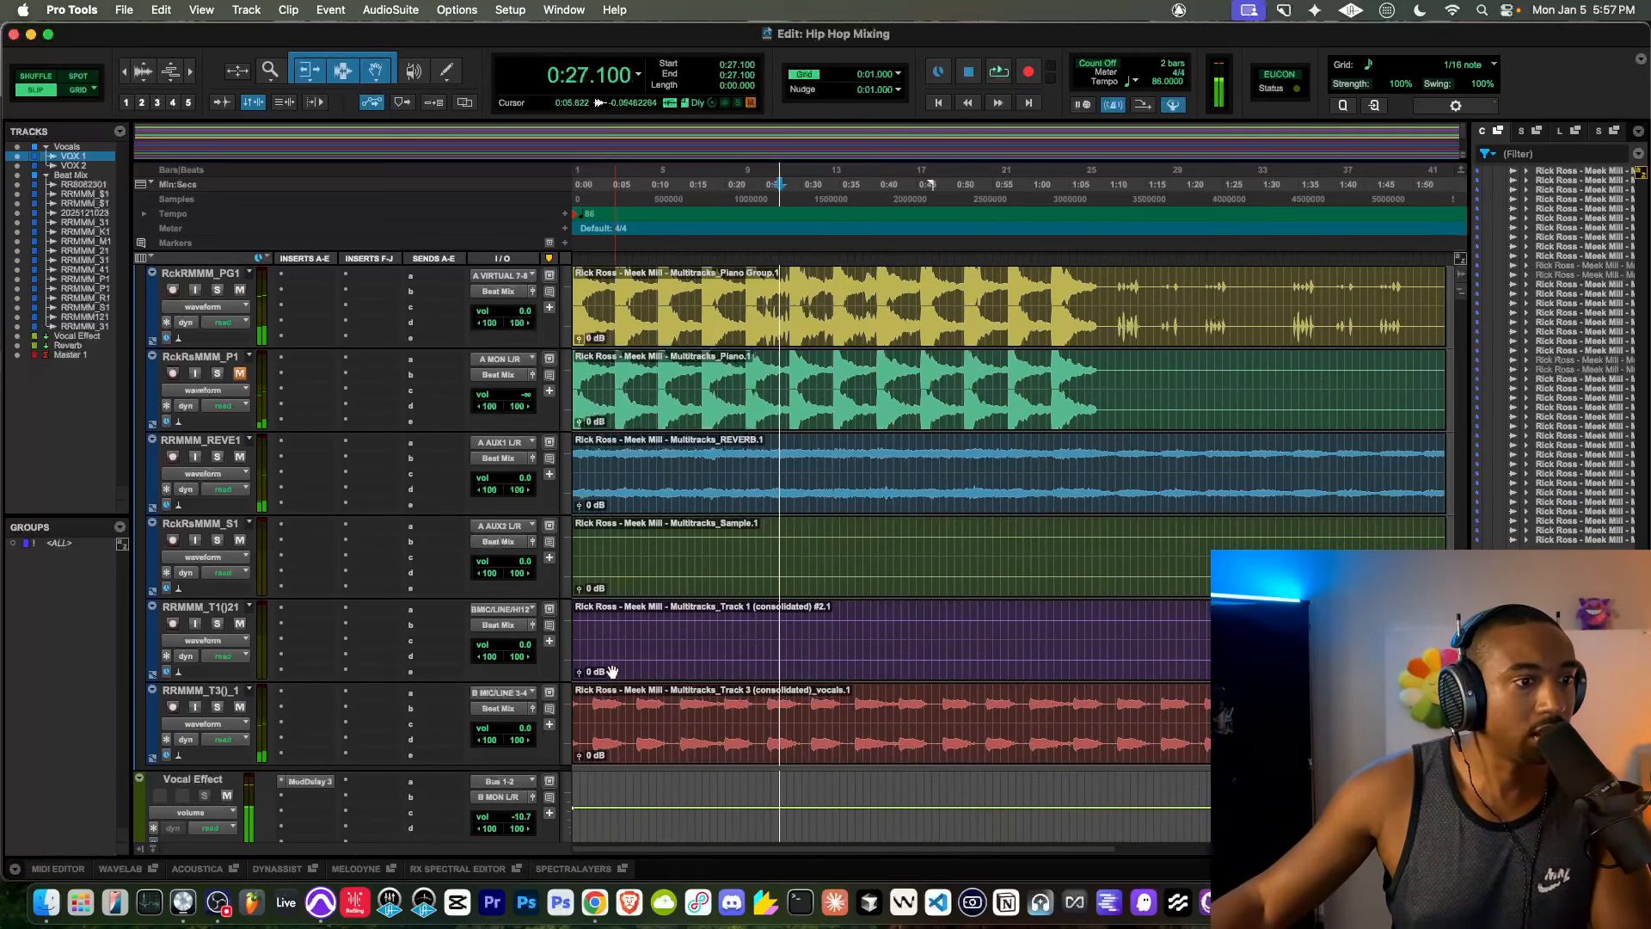
left_click(218, 707)
key("space")
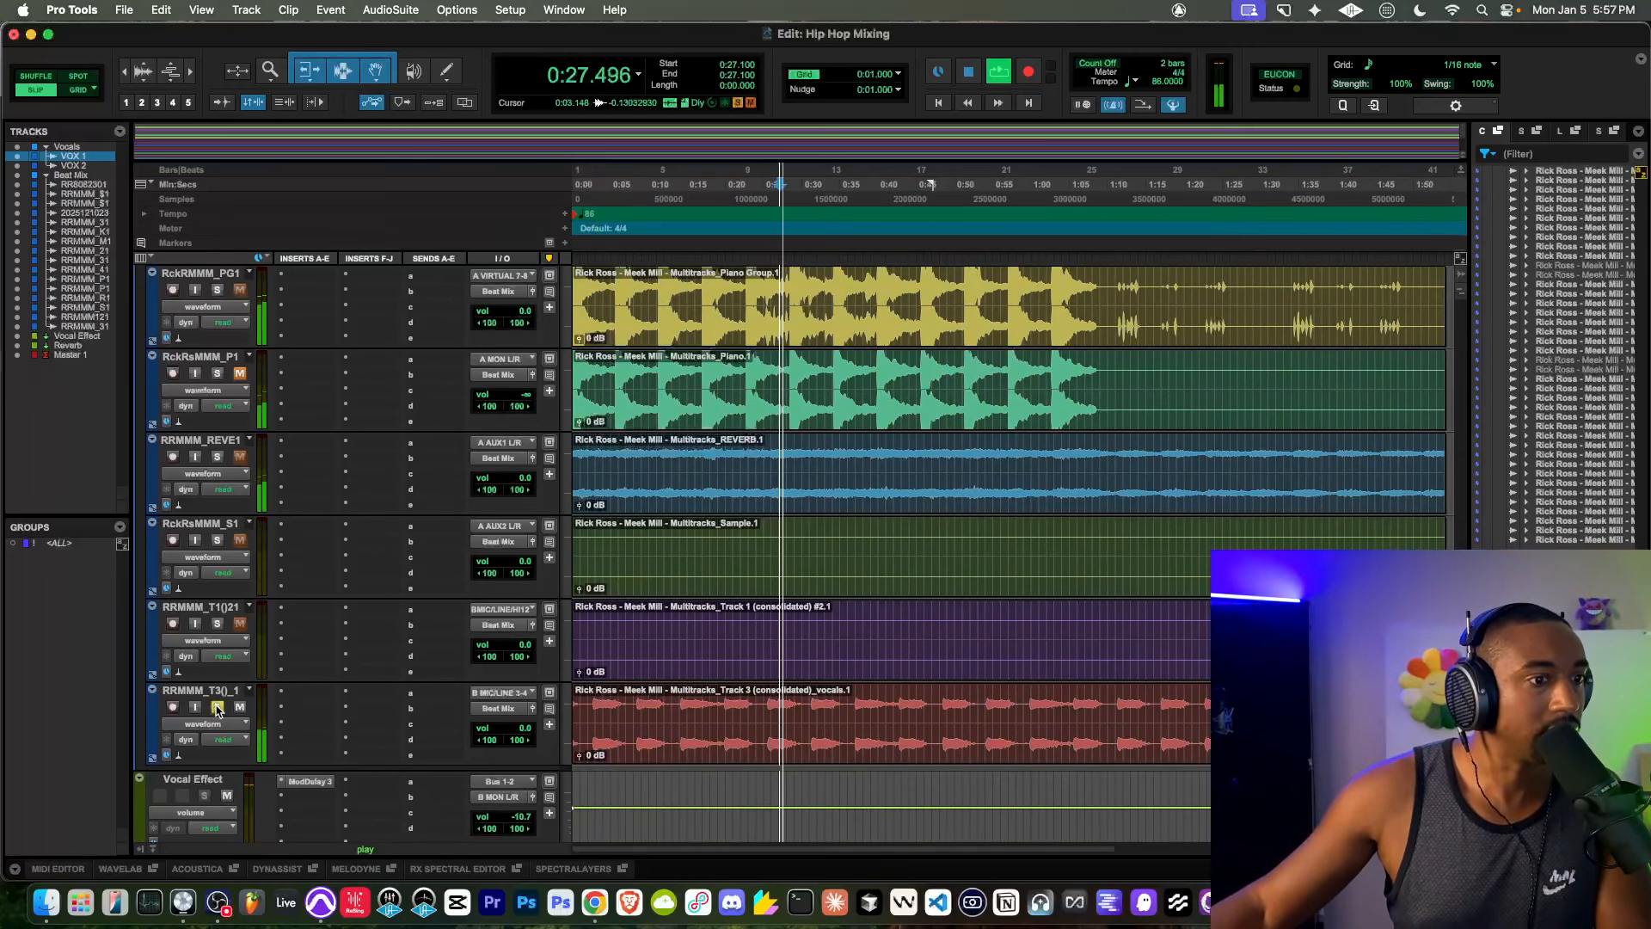
key("space")
left_click(713, 647)
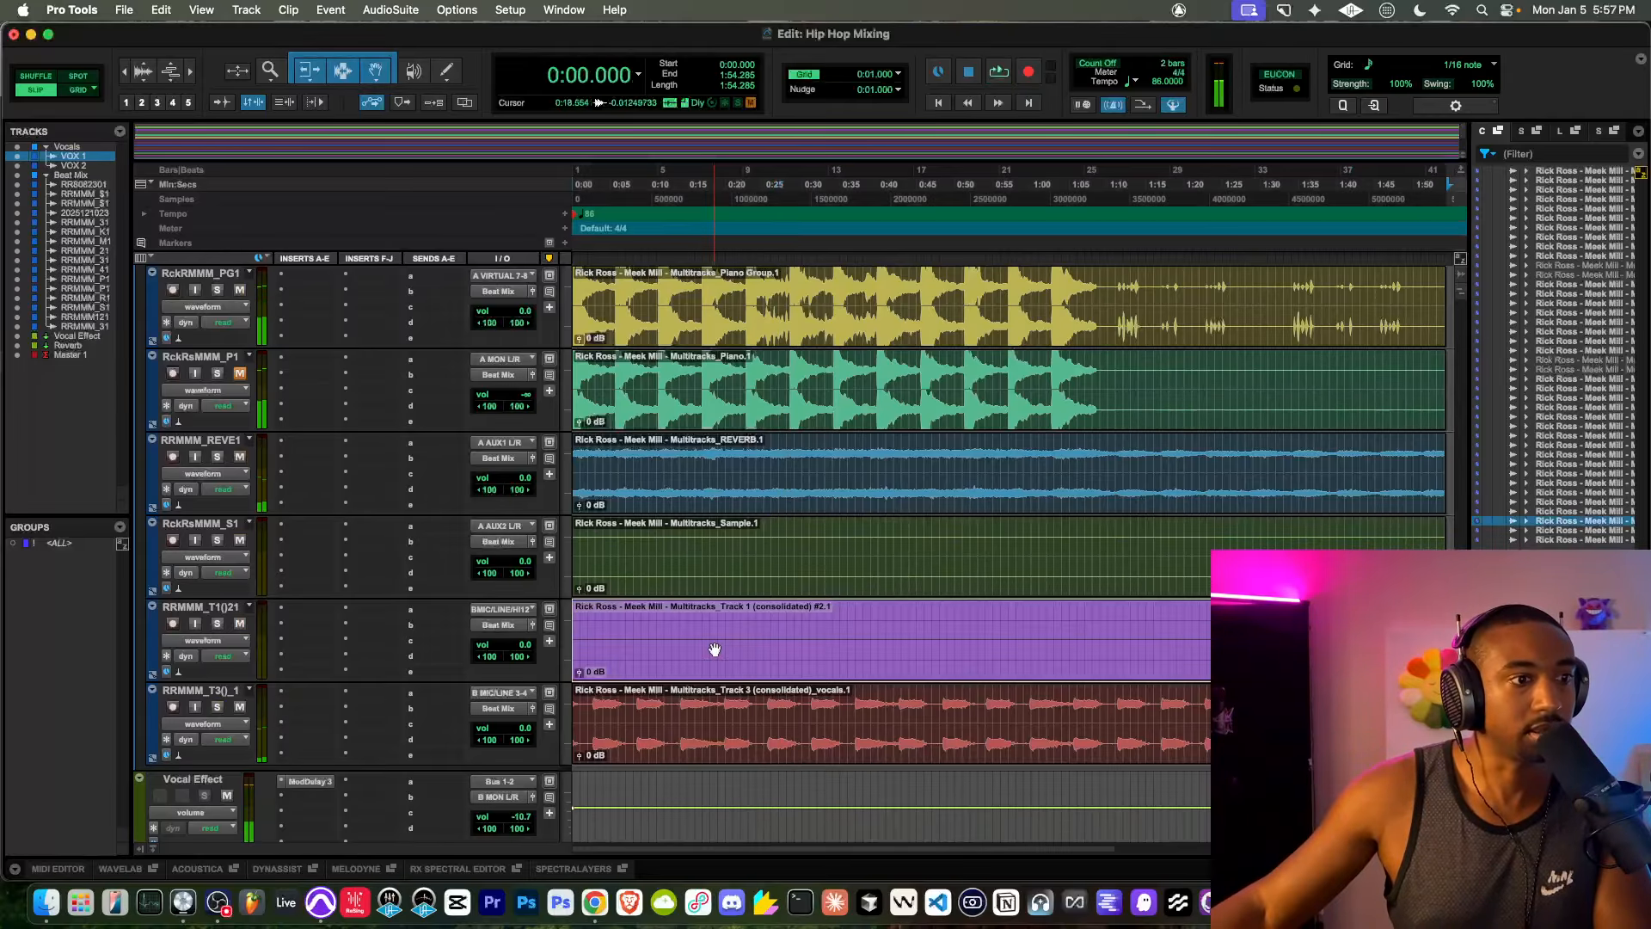
Step: Play the mix from the session start, look through the beat tracks and solo the Piano Group track
scroll(714, 648, "up", 5)
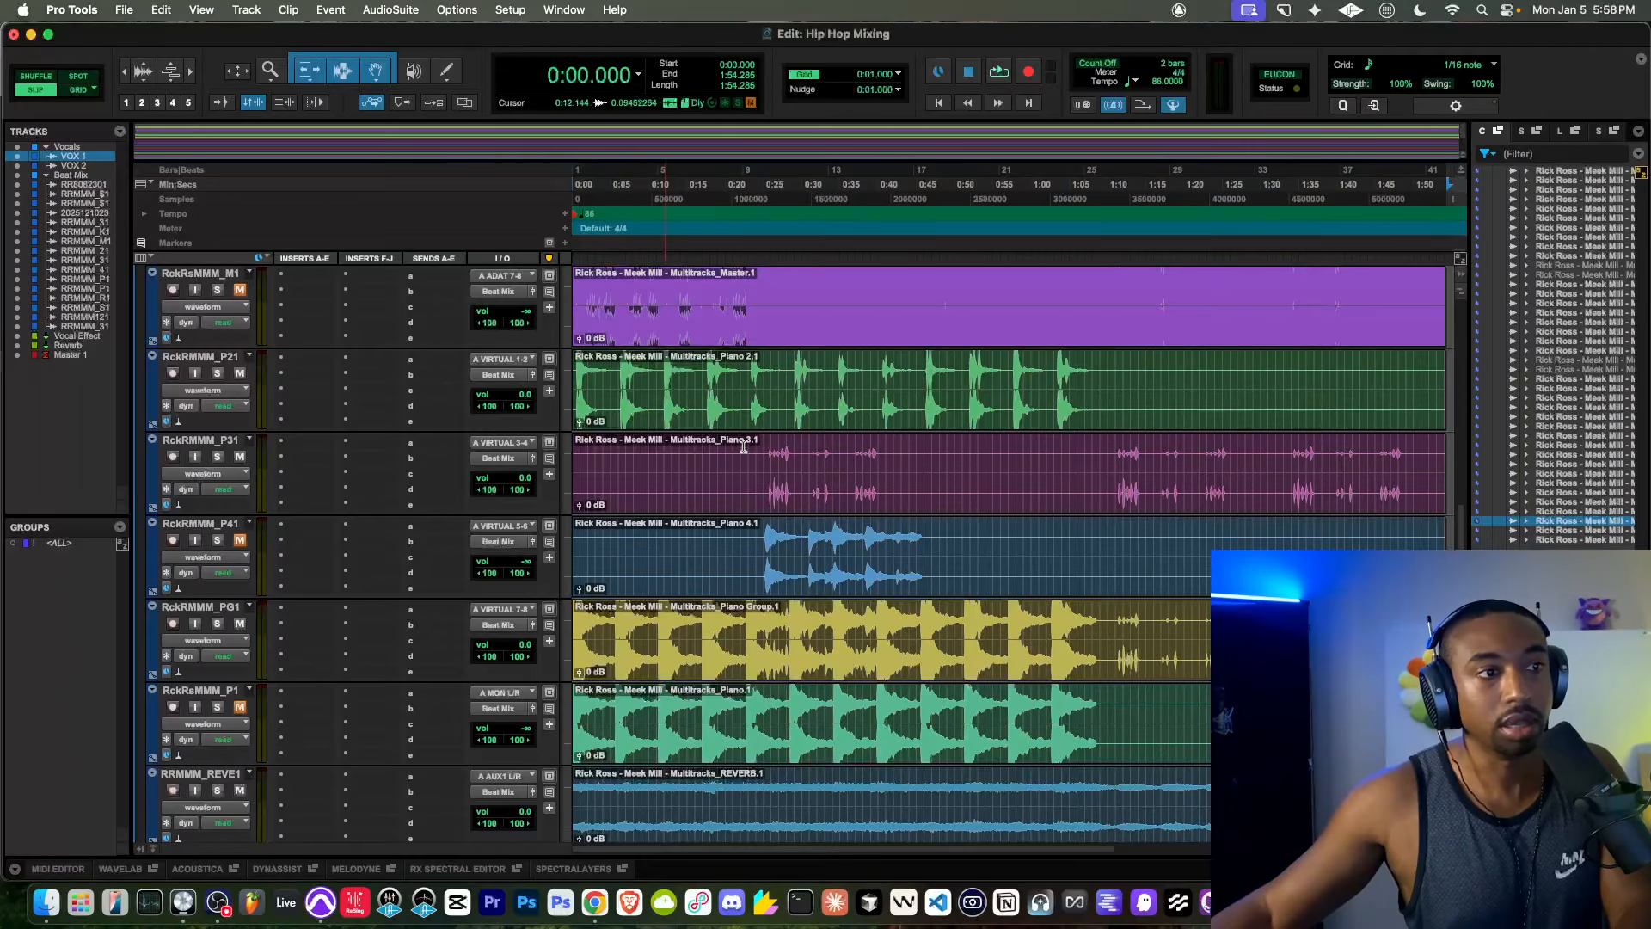
scroll(759, 446, "up", 5)
scroll(759, 446, "down", 1)
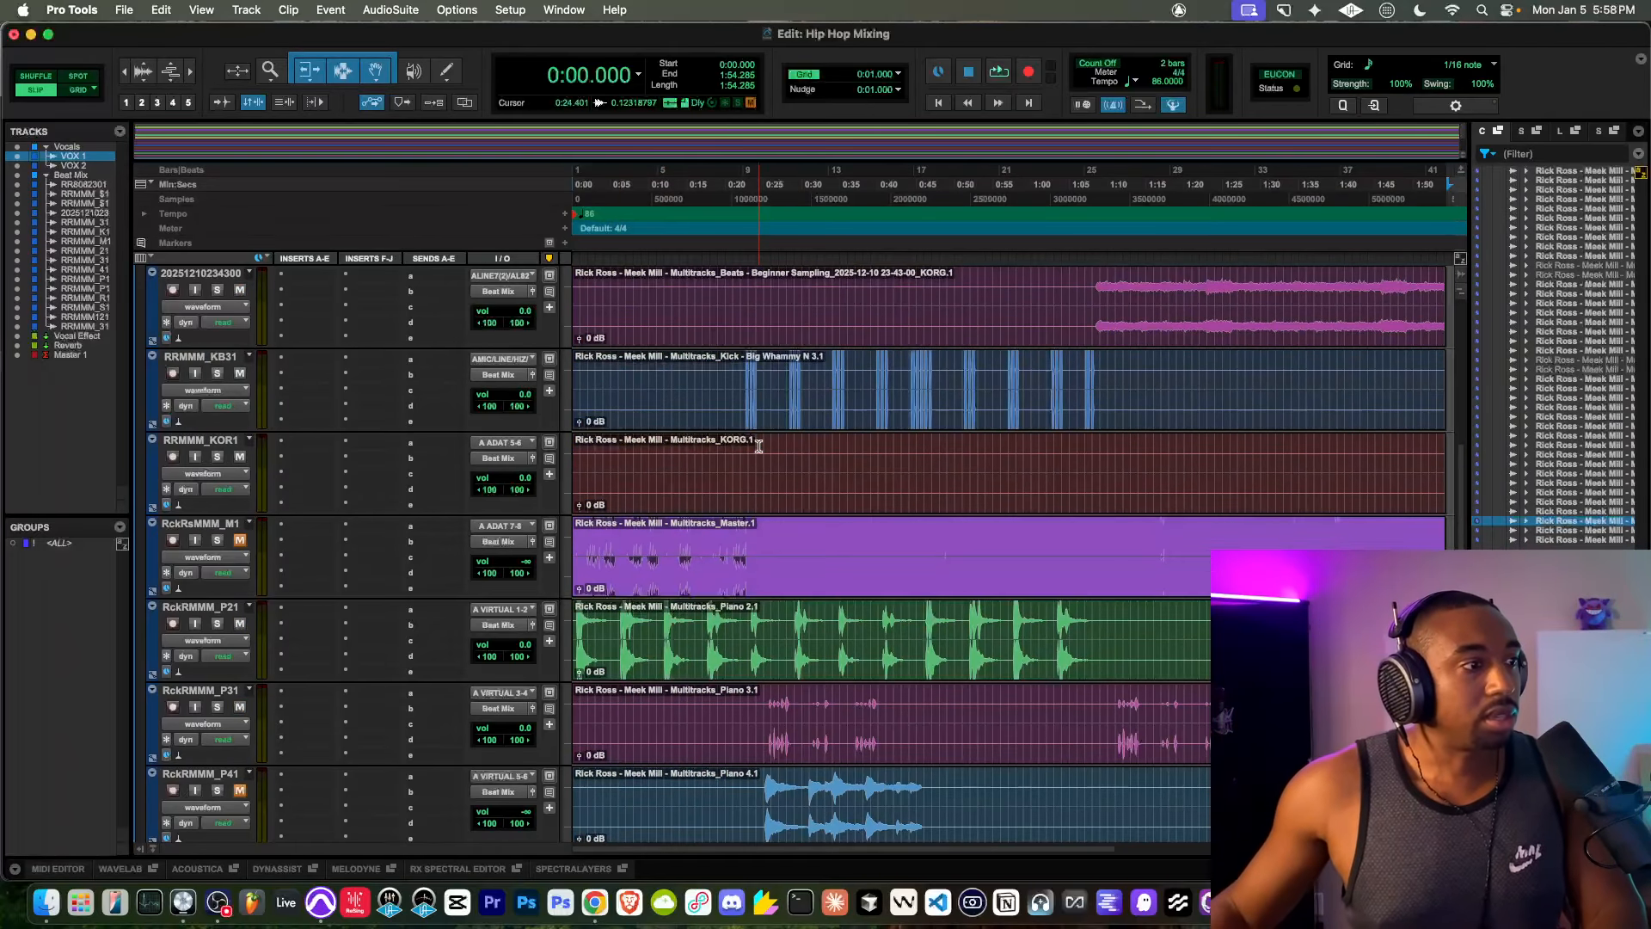
scroll(721, 464, "down", 3)
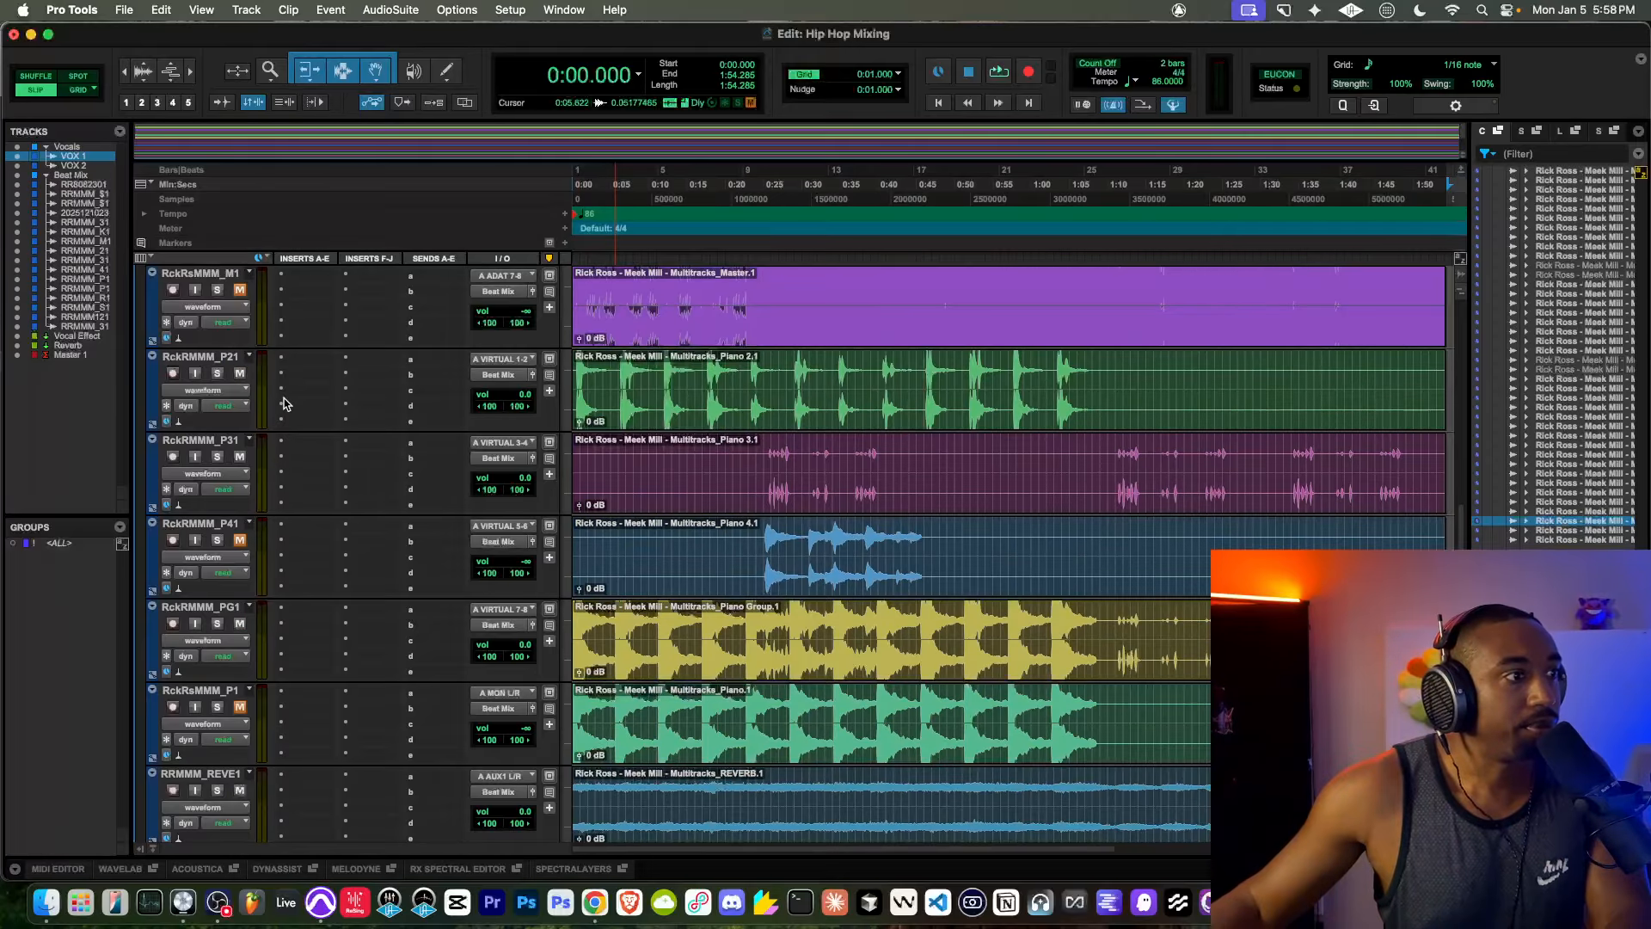
key("space")
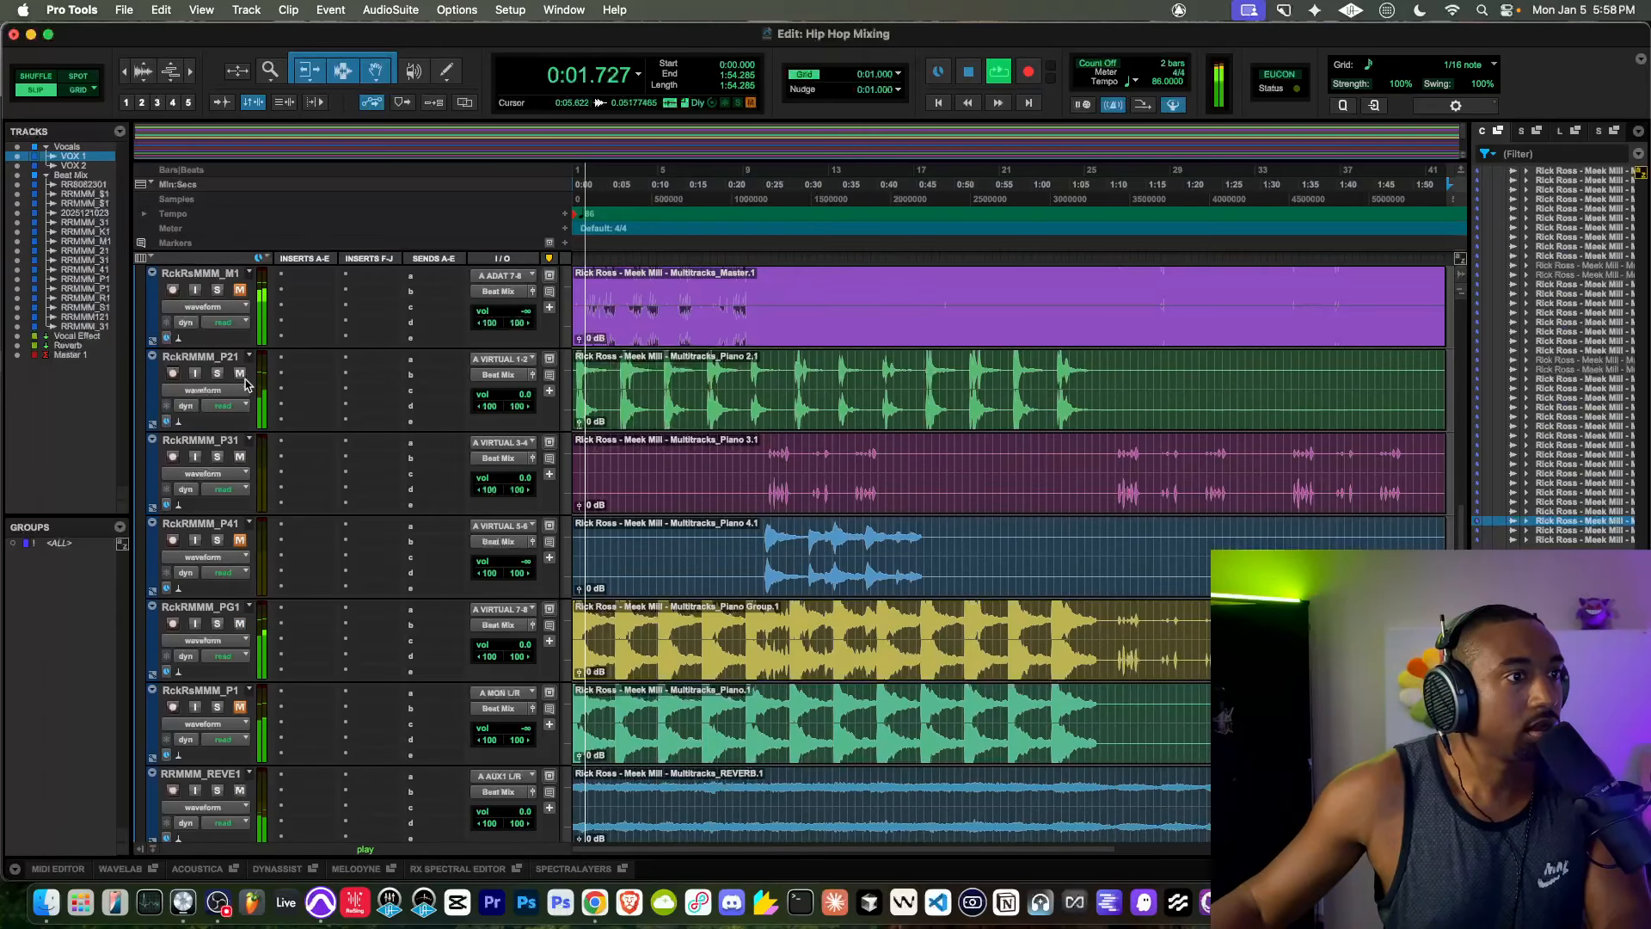
scroll(612, 447, "down", 7)
scroll(611, 446, "up", 1)
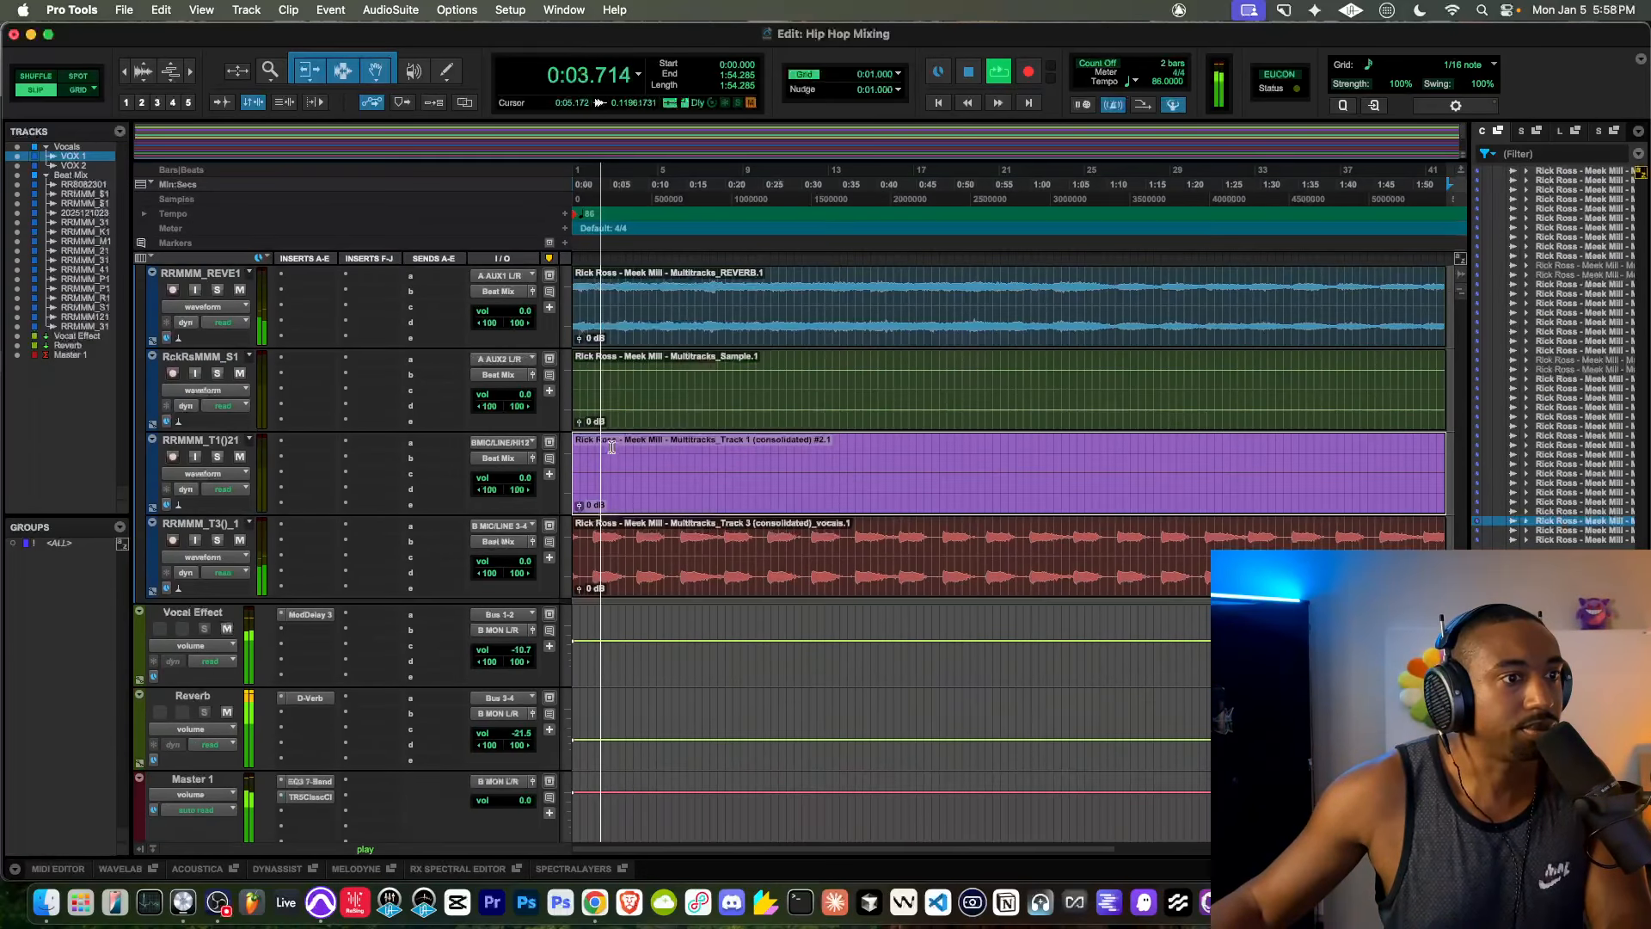
scroll(611, 446, "up", 4)
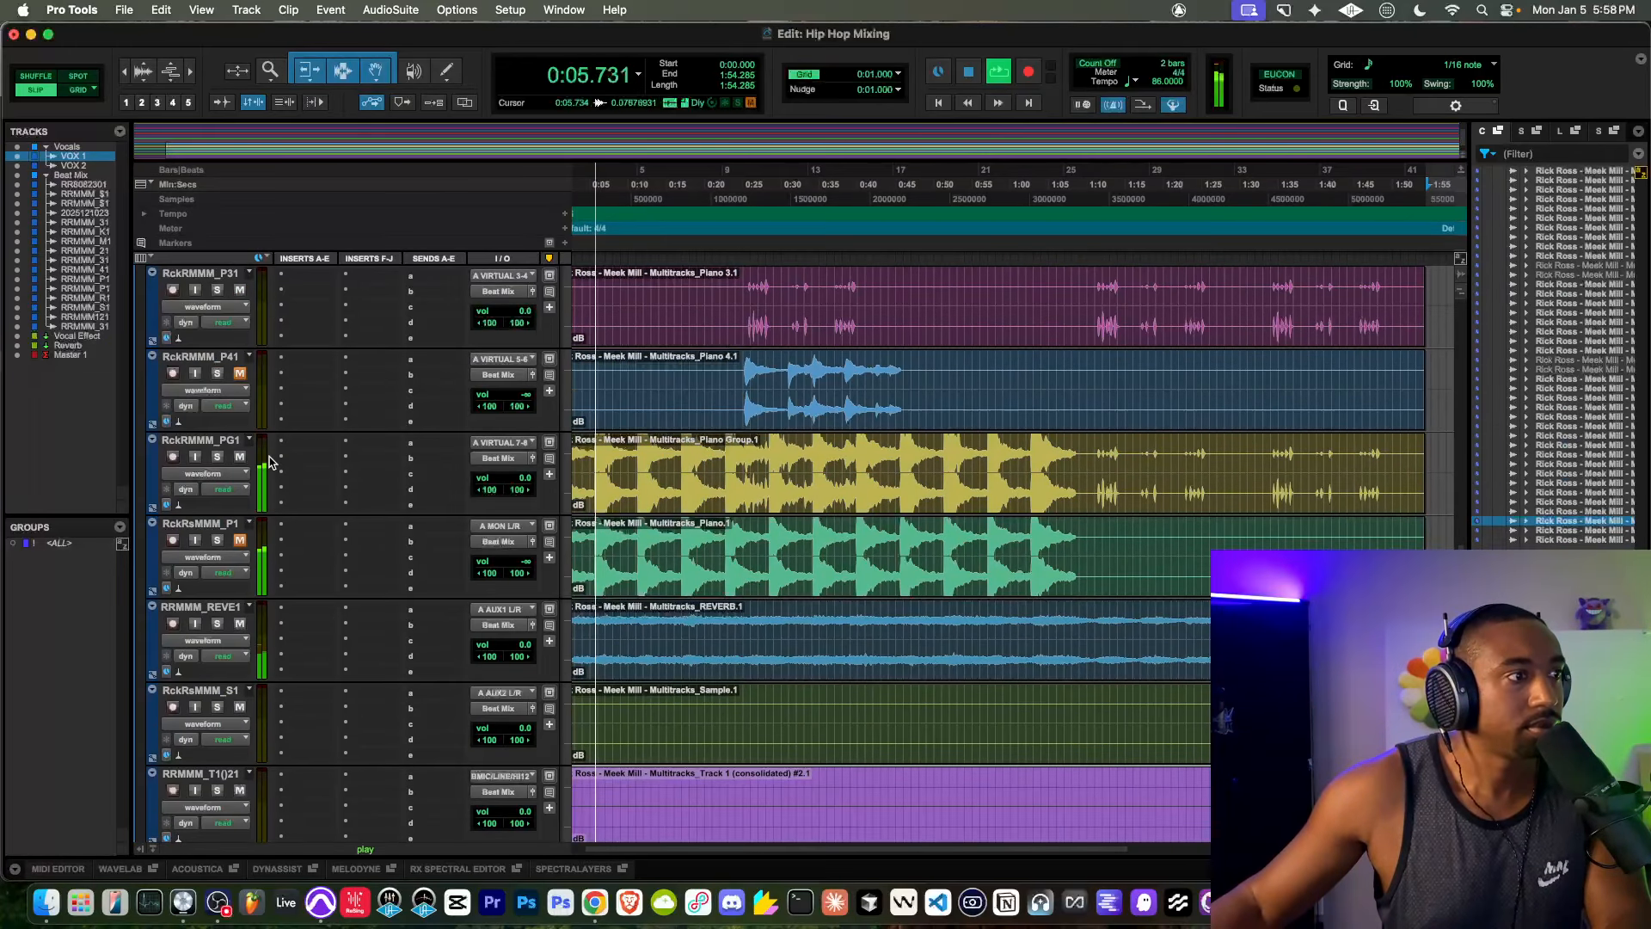
left_click(219, 458)
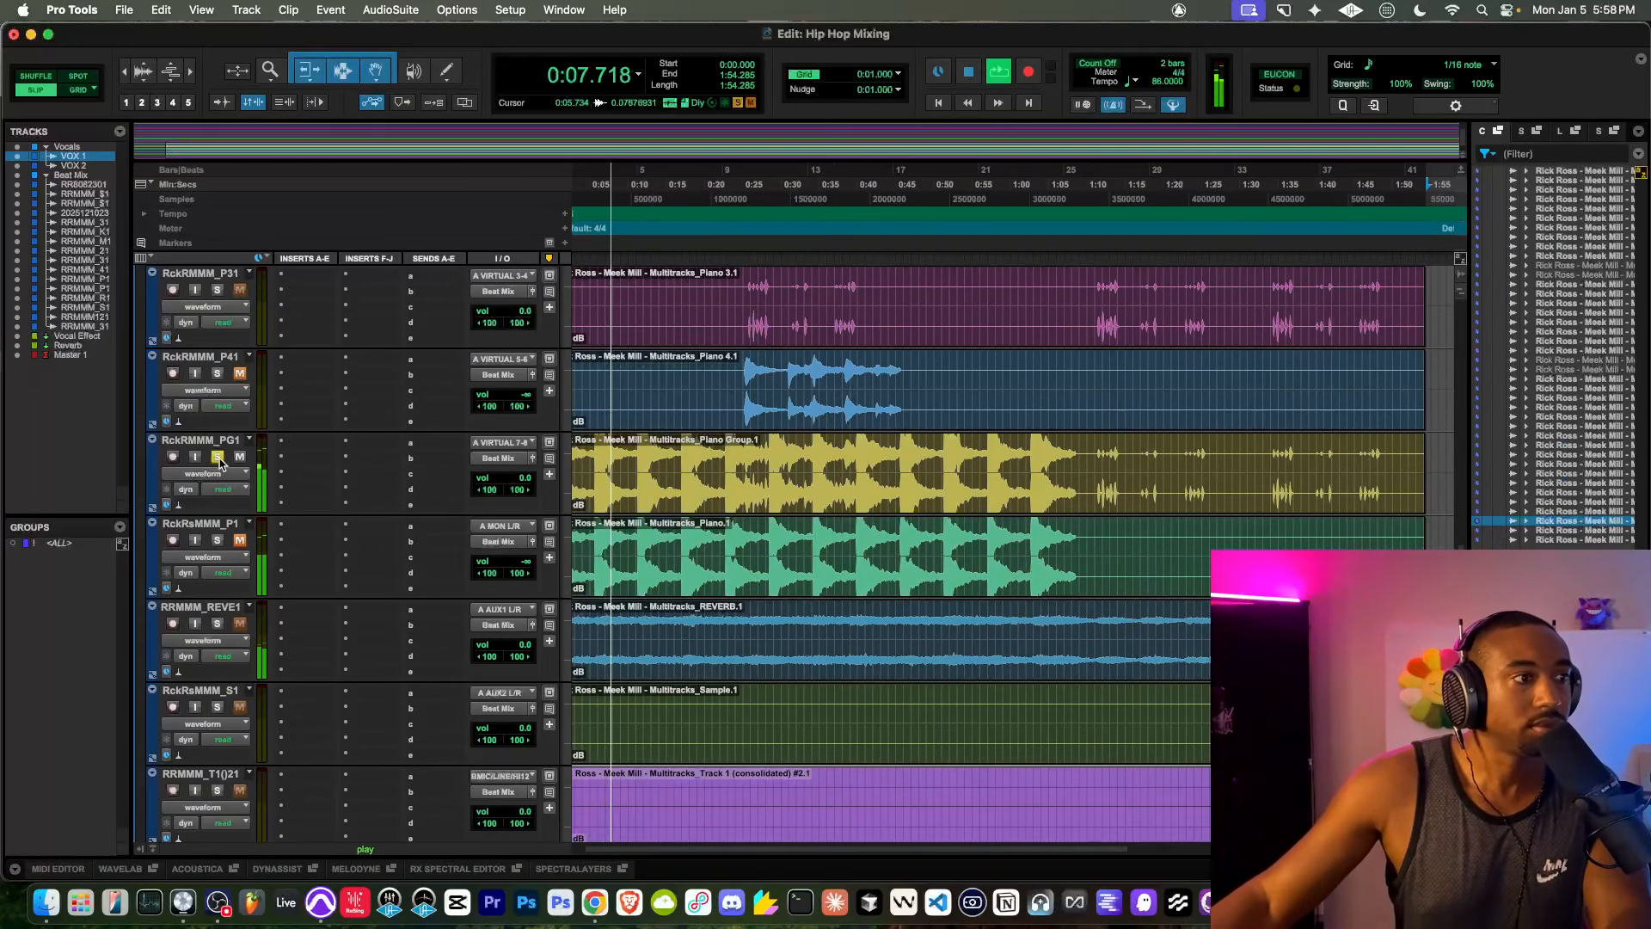
Step: Mute the Piano 2 (RckRMMM_P21) and Piano 3 (RckRMMM_P31) tracks and pull their volumes down to -∞
key("space")
scroll(218, 462, "up", 2)
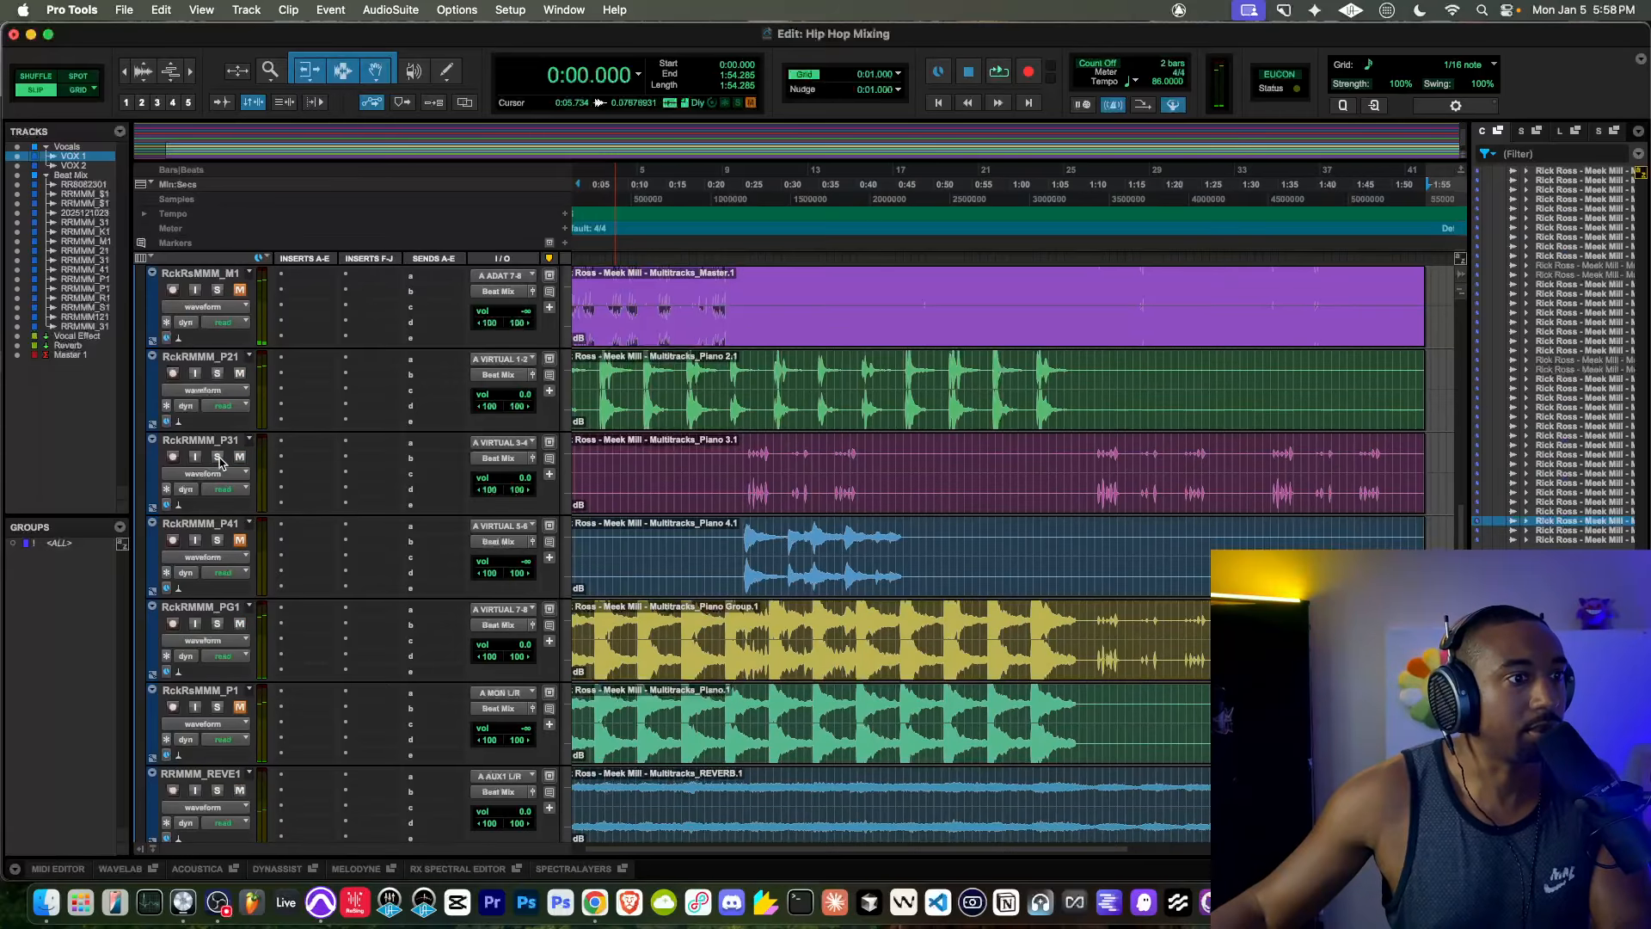
key("space")
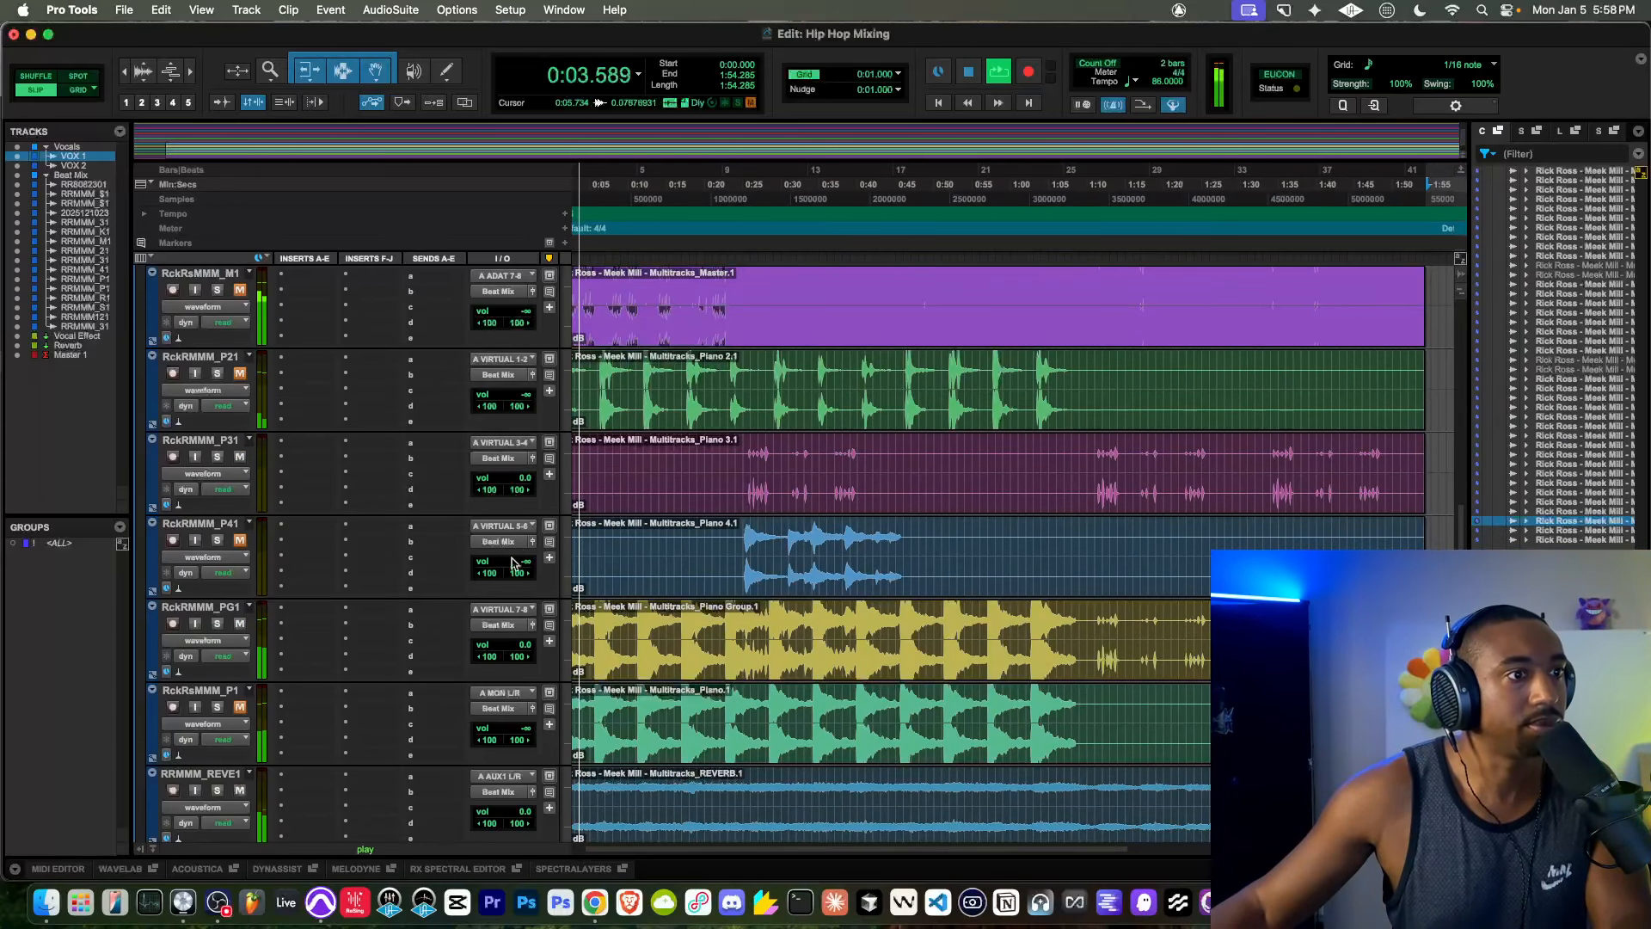
scroll(737, 527, "left", 1)
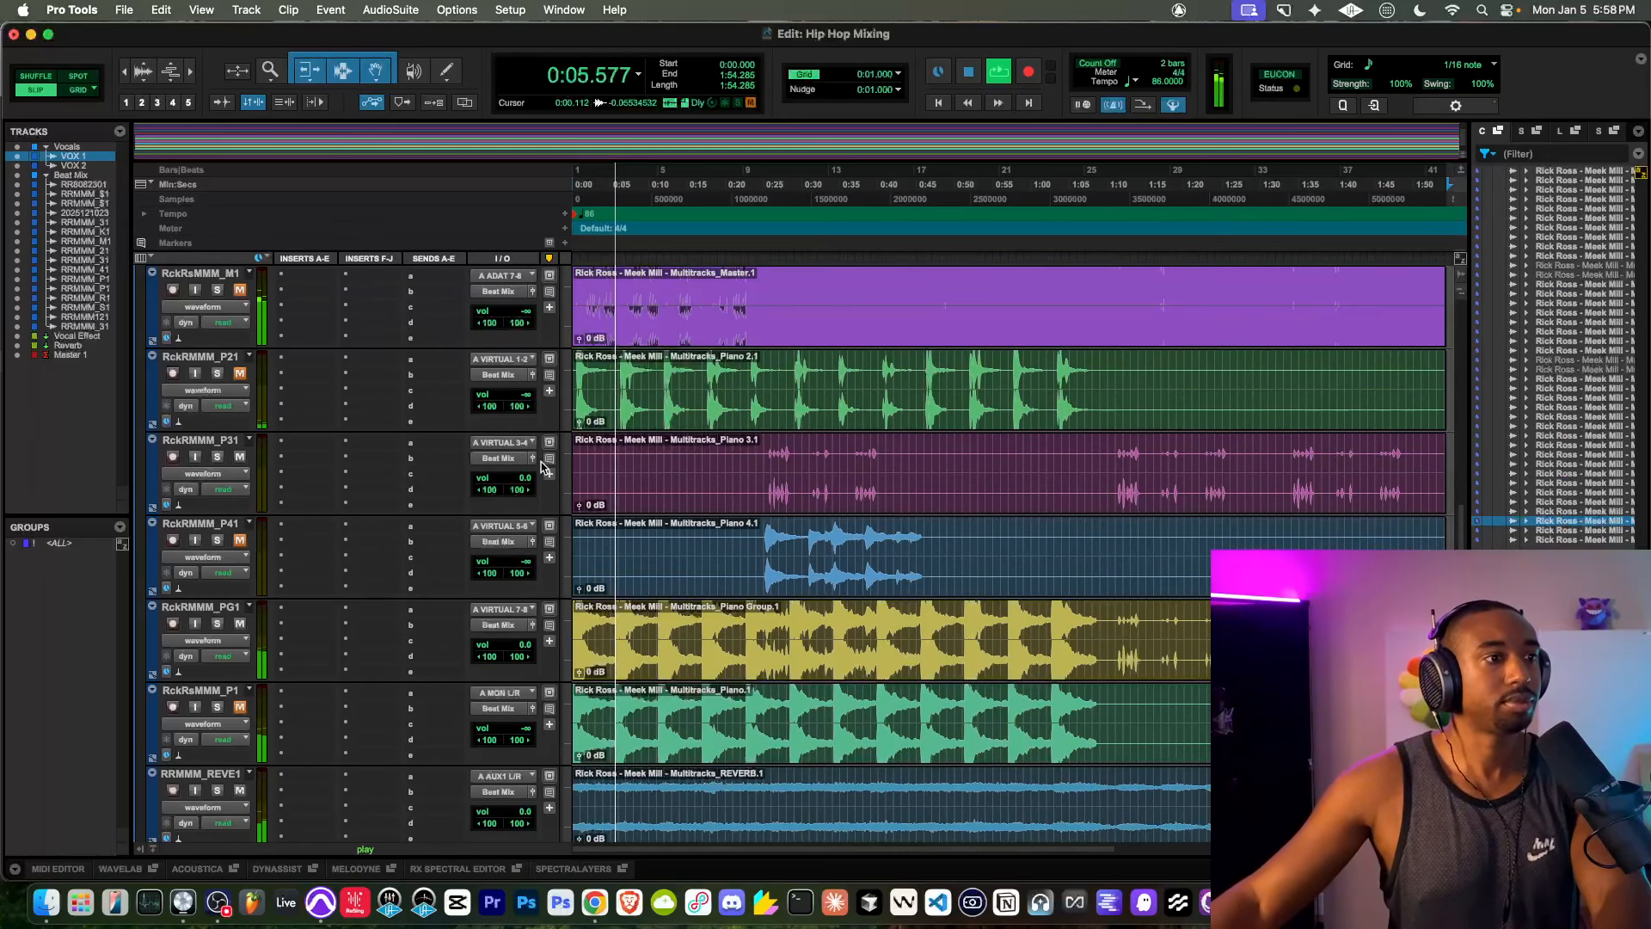
left_click_drag(525, 478, 524, 541)
left_click(240, 457)
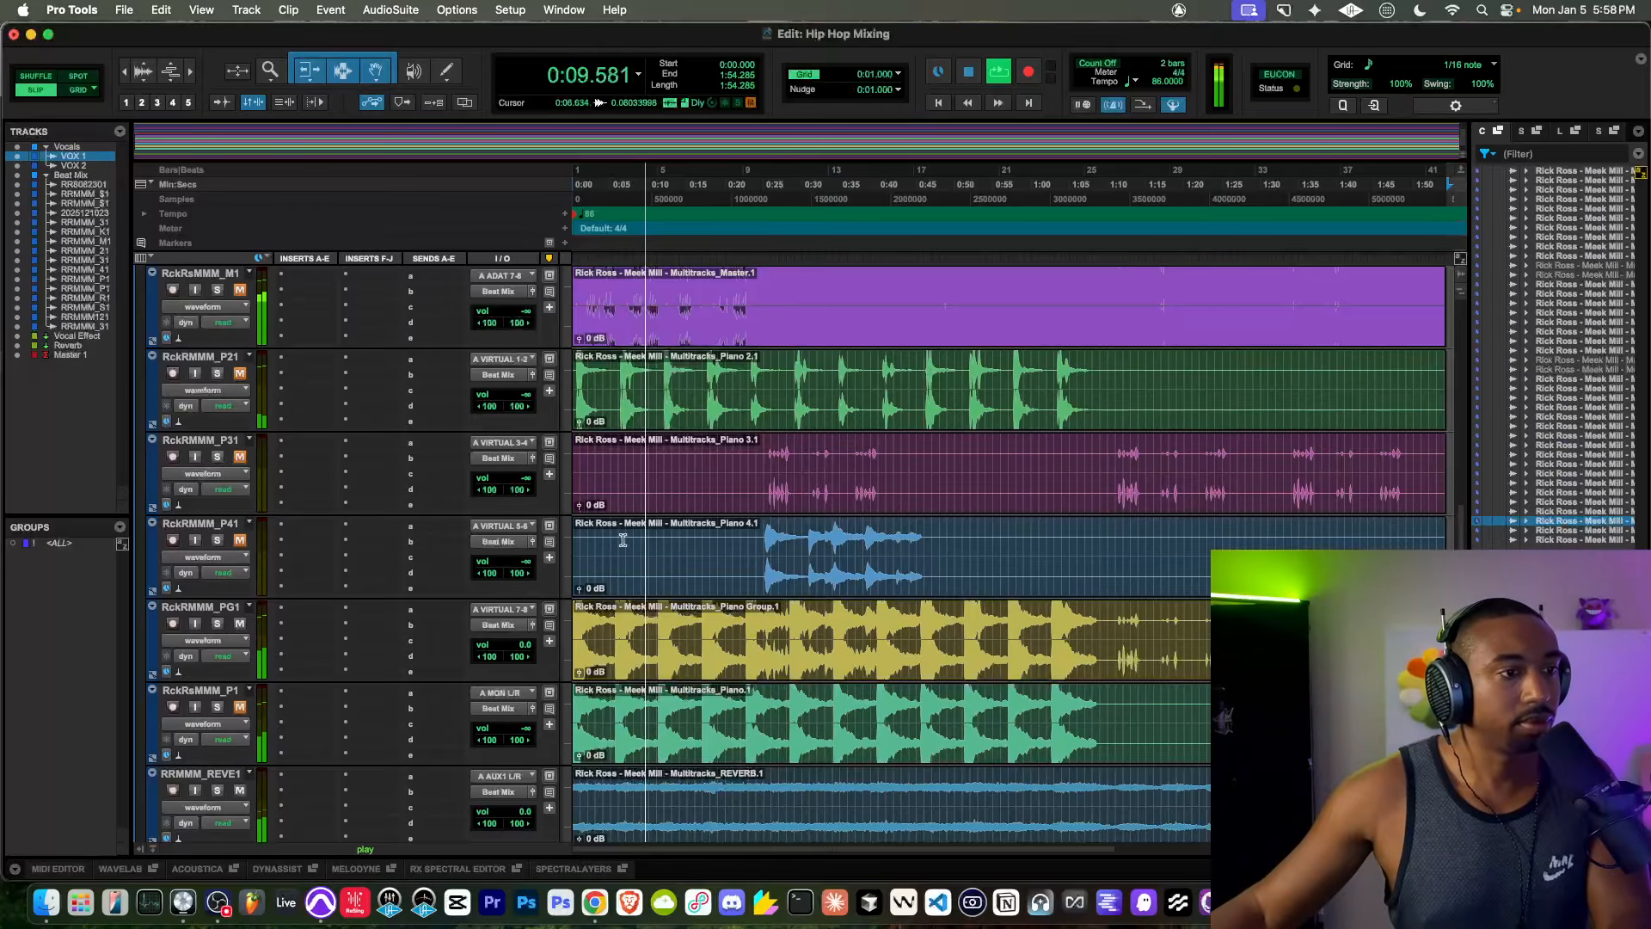
Step: Restart the mix from the session start and audition the REVERB track in solo, leaving it unsoloed
scroll(622, 539, "down", 1)
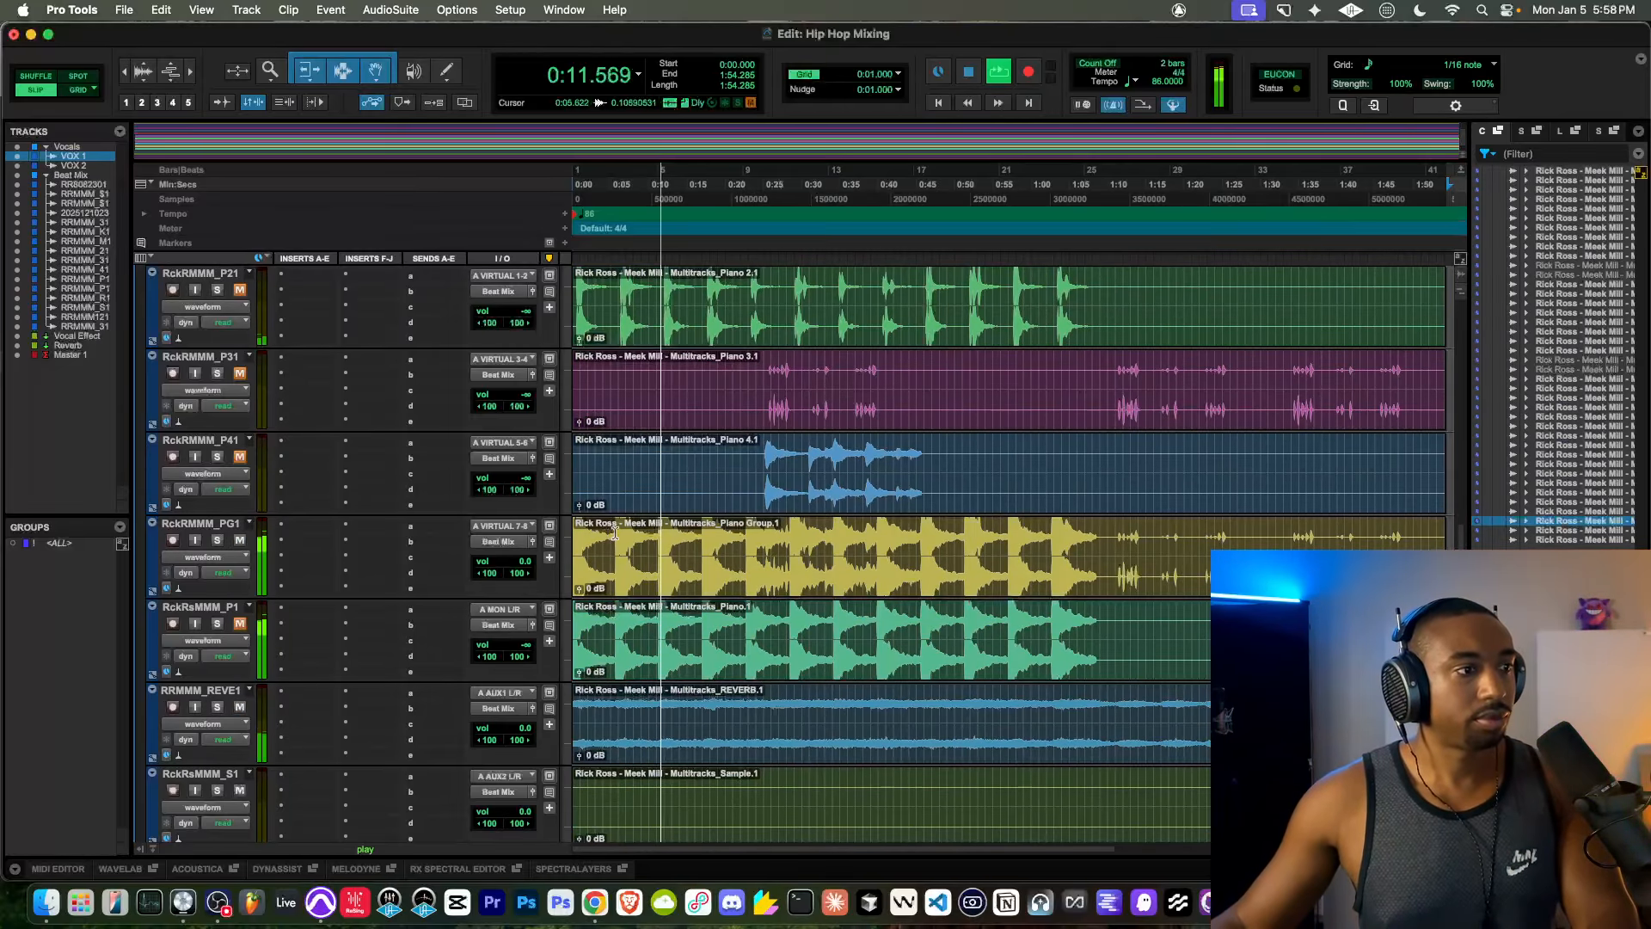
scroll(633, 528, "down", 1)
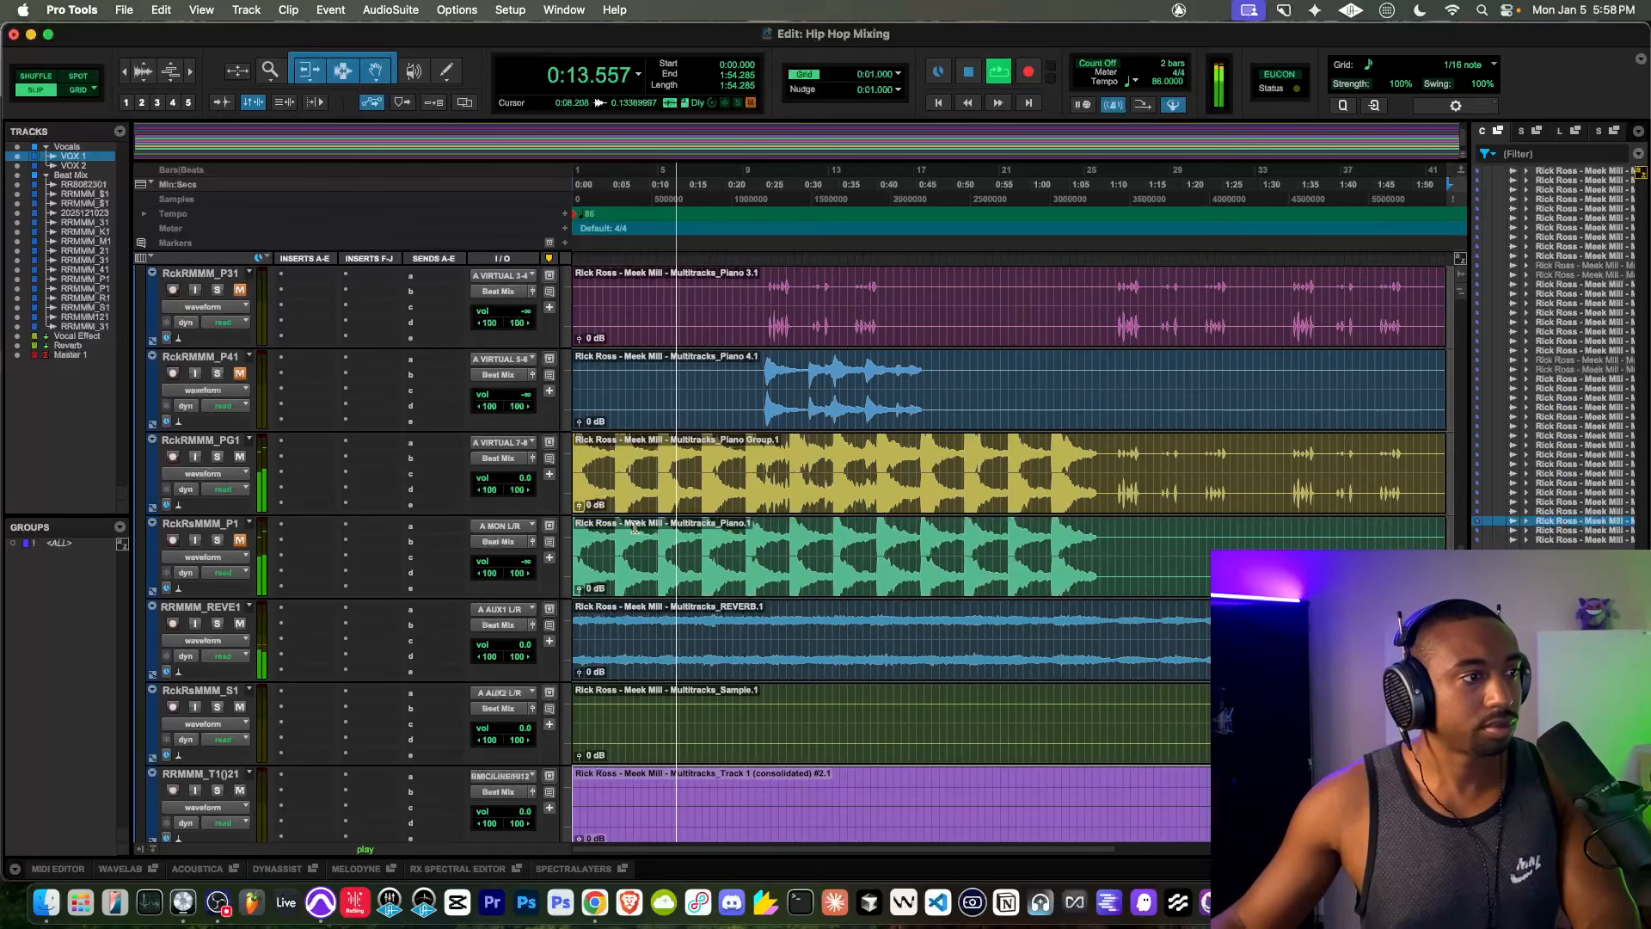
key("space")
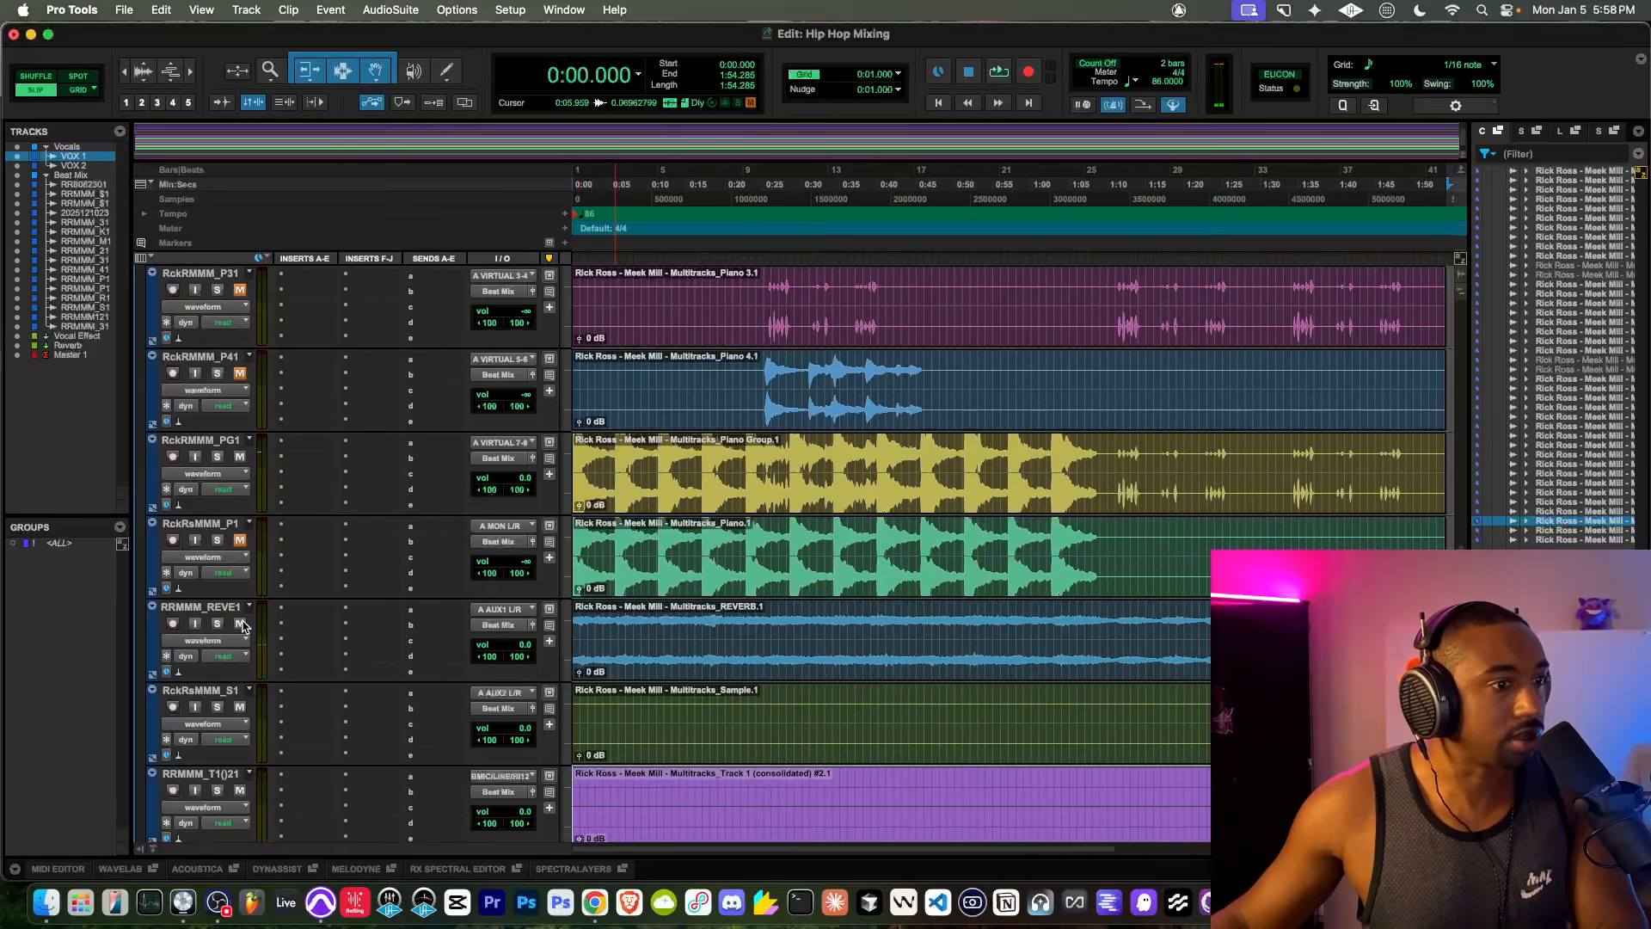
key("space")
key("space")
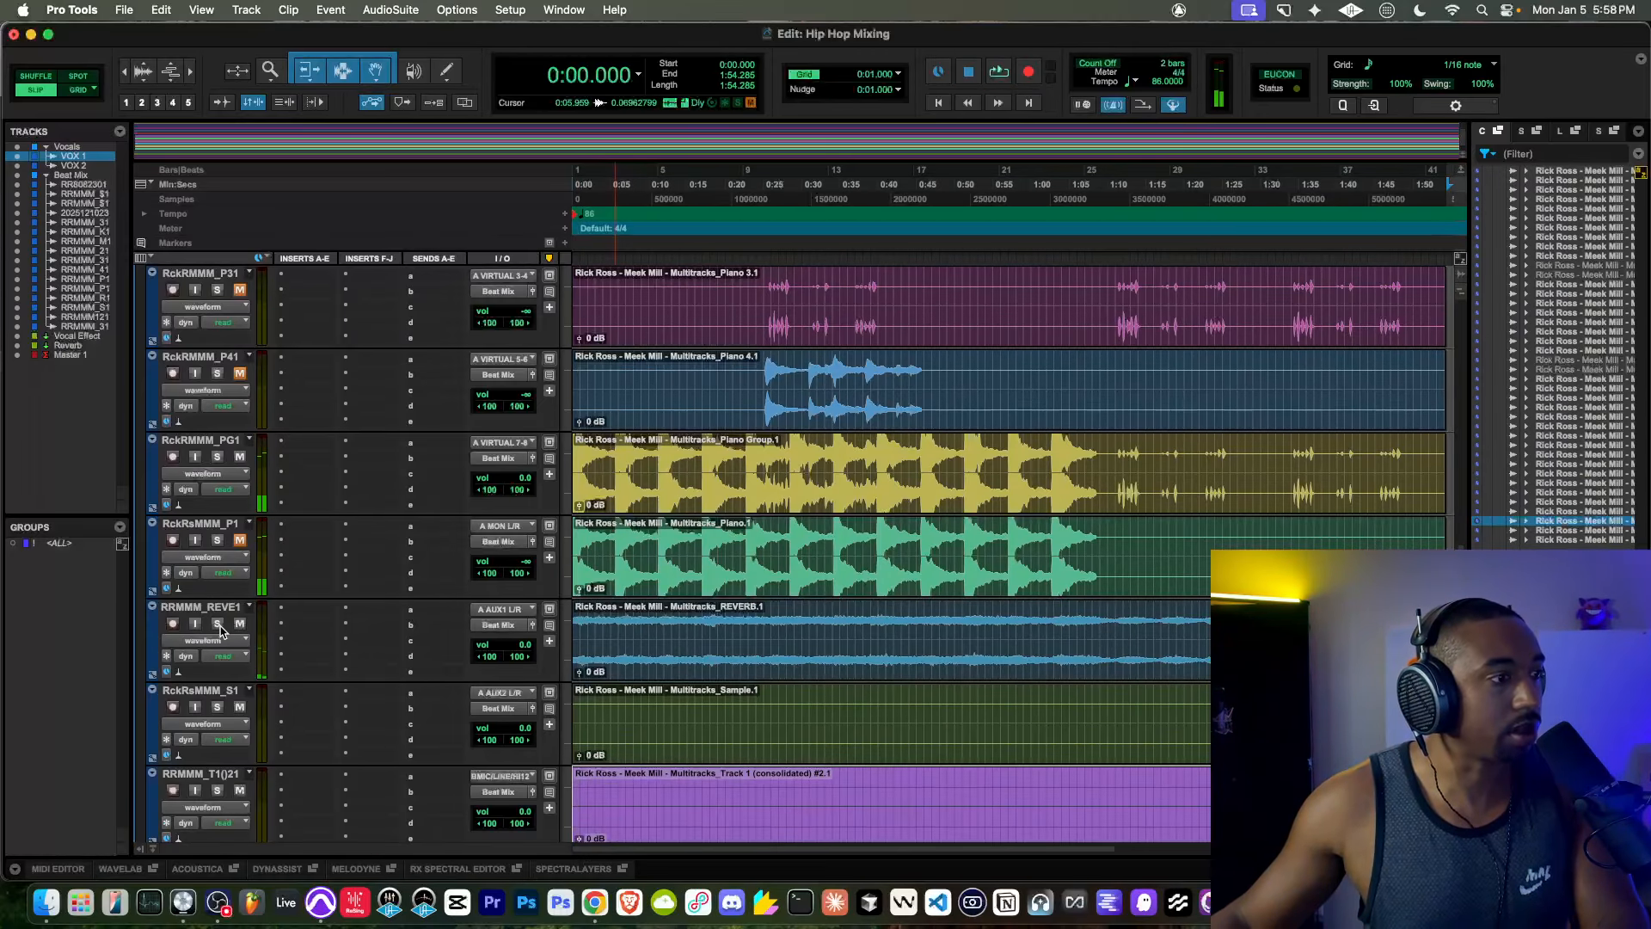
key("space")
left_click(219, 624)
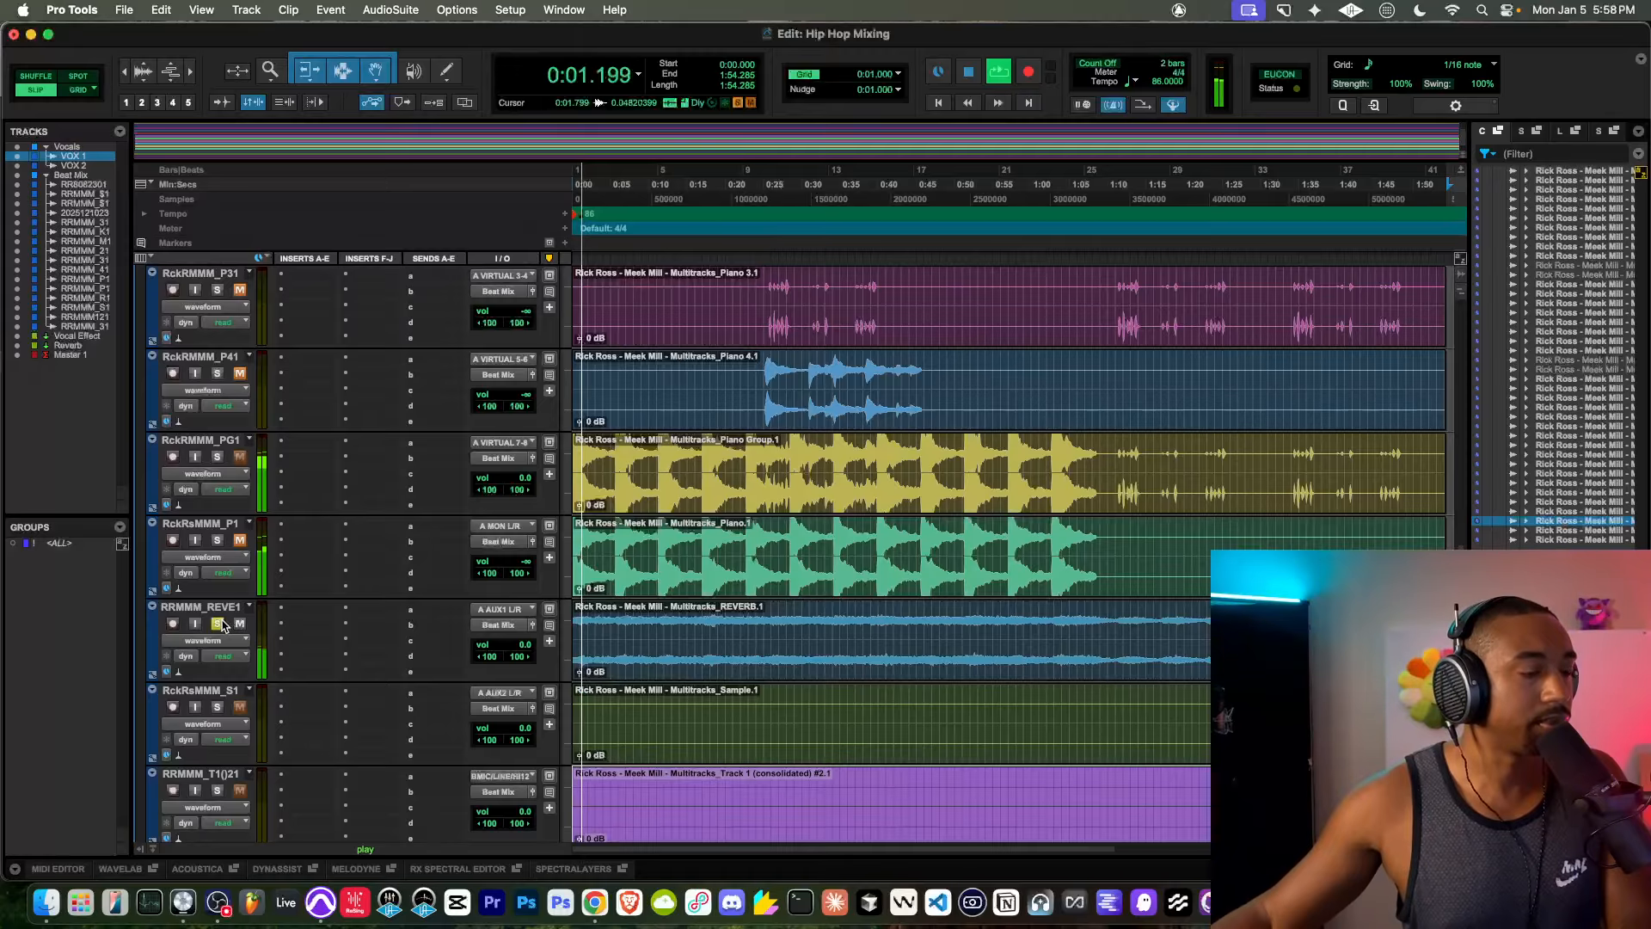
left_click(220, 623)
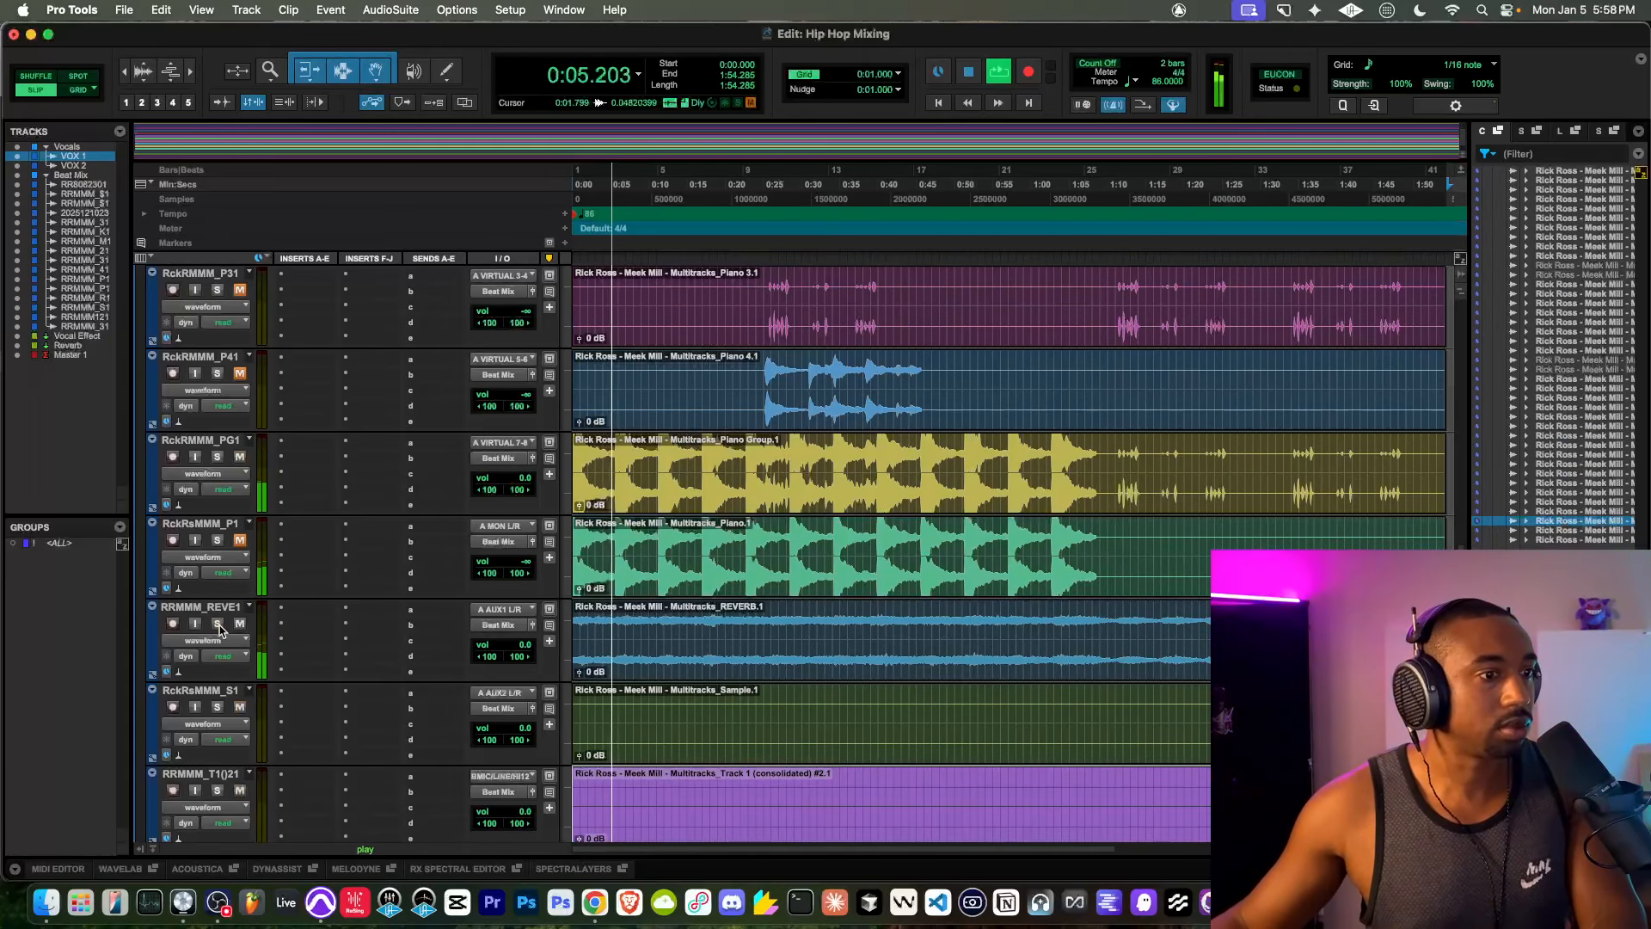
Step: Review the beat tracks from the Track 3 vocals stem up to the Metro HH hats during playback, restarting from the session start
scroll(668, 620, "down", 1)
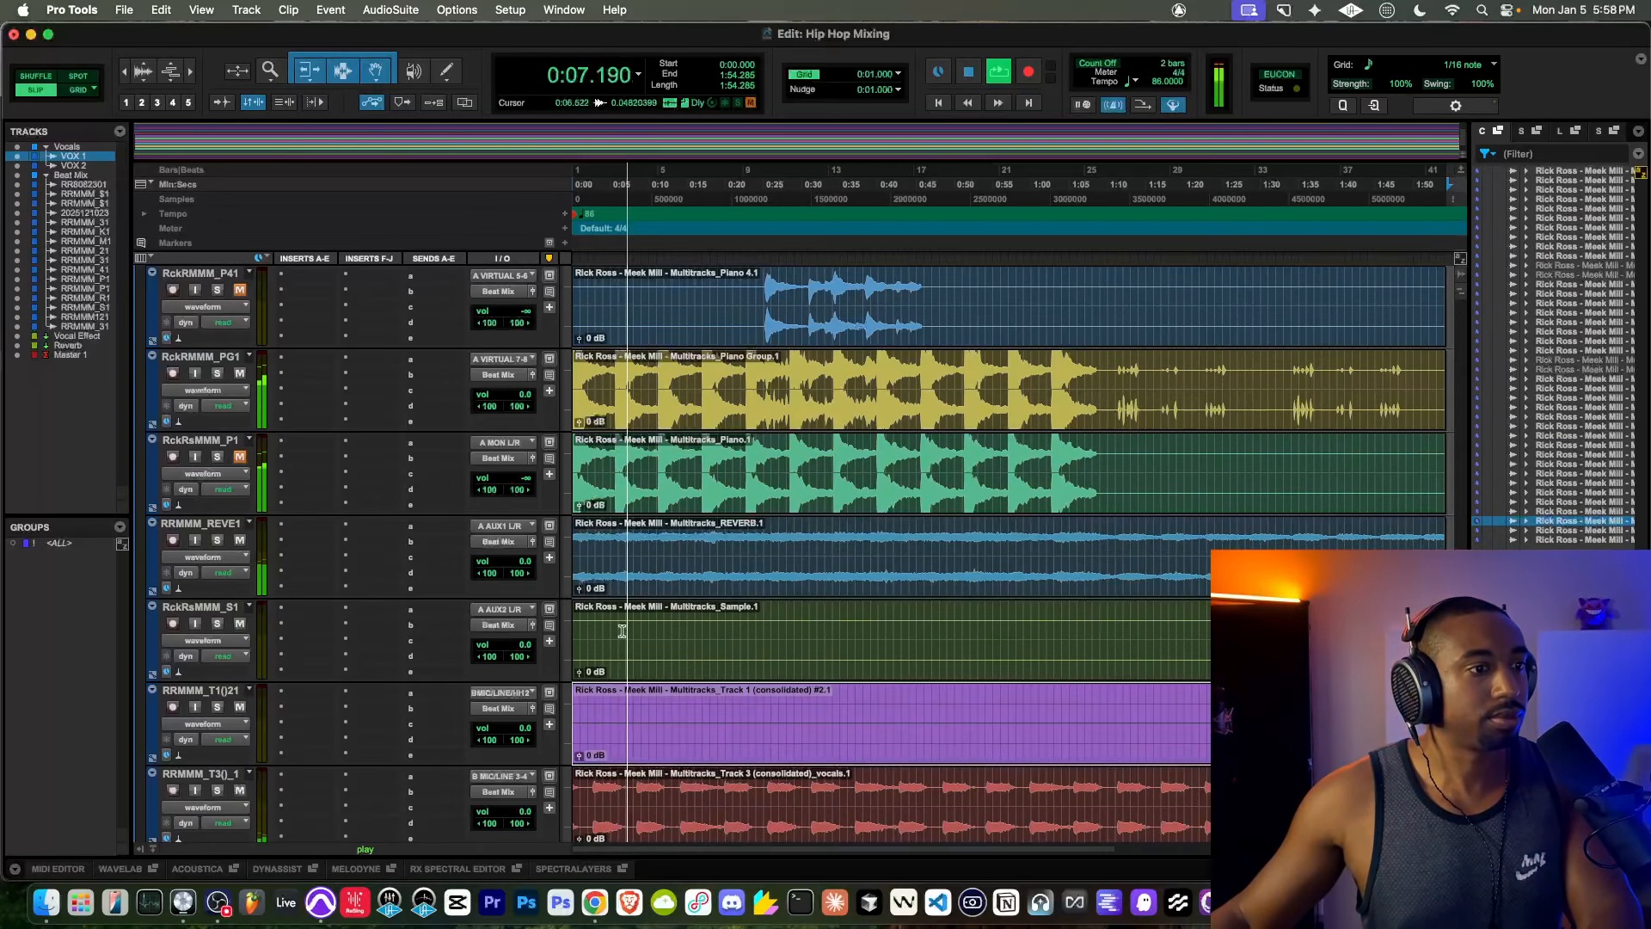
scroll(622, 630, "down", 4)
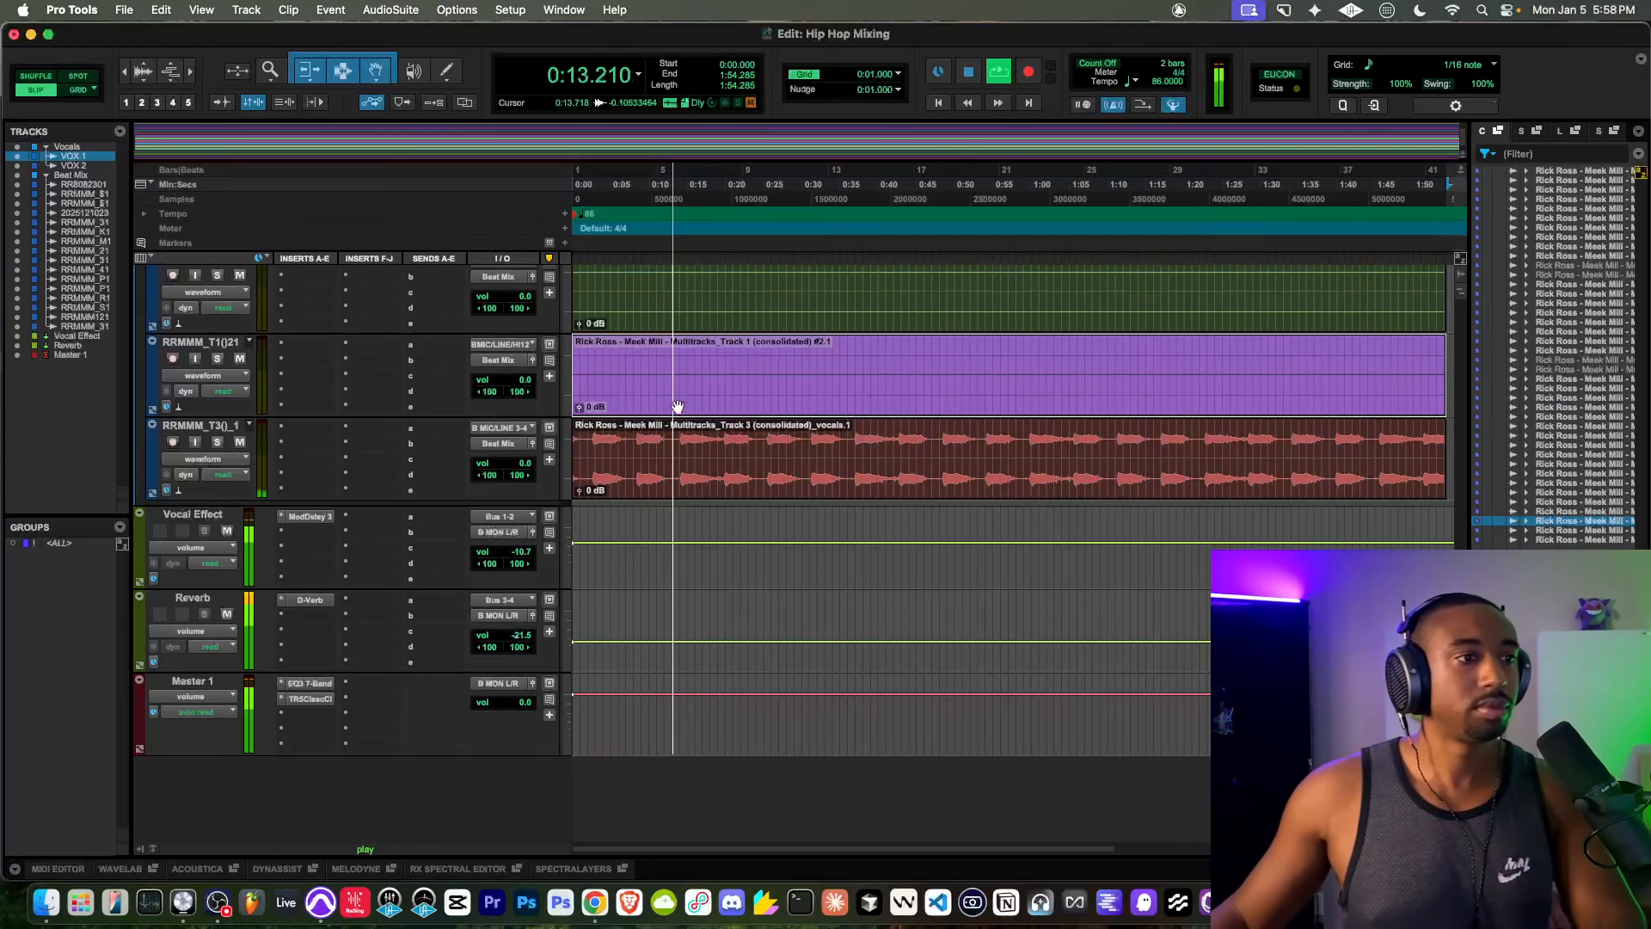
scroll(677, 406, "up", 10)
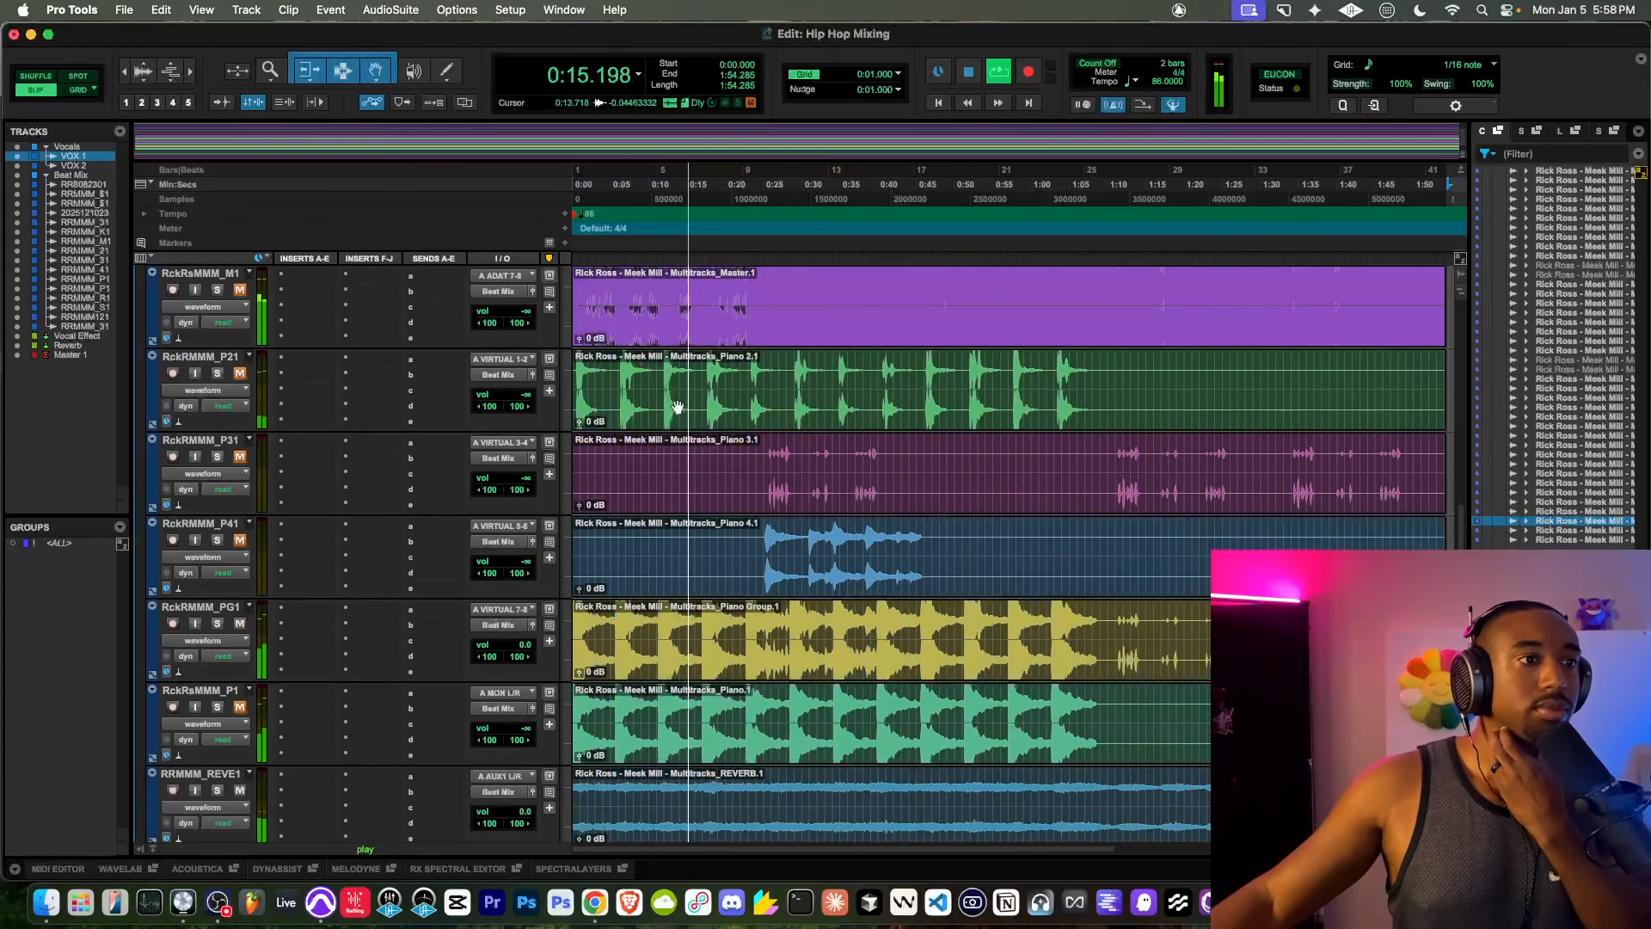
scroll(678, 406, "up", 6)
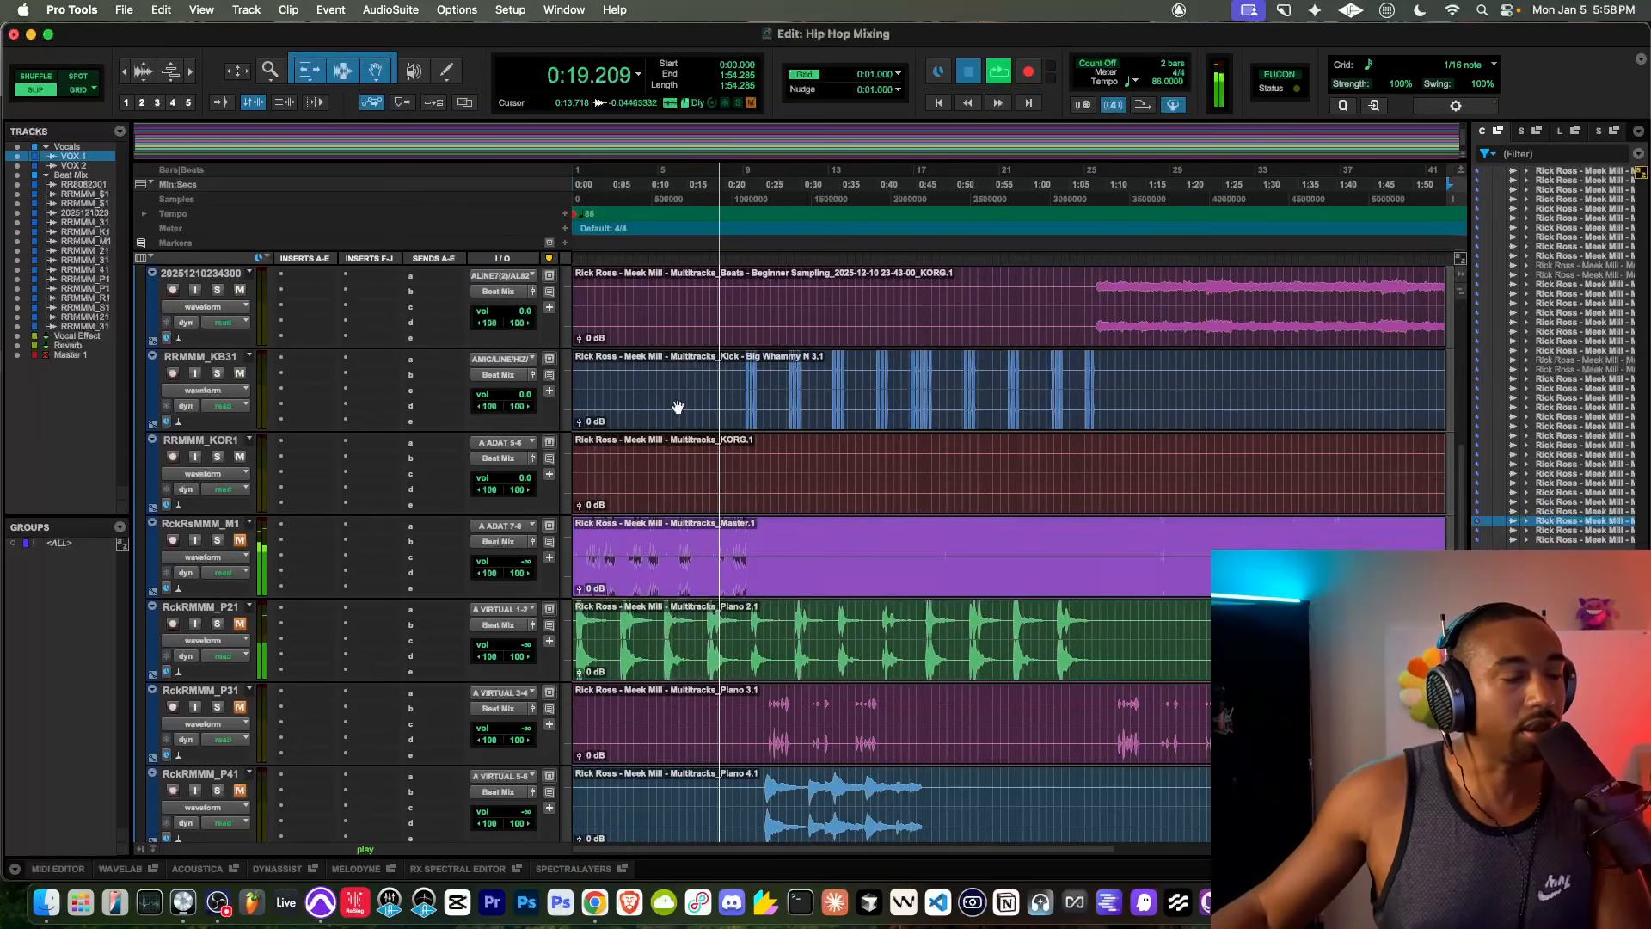
key("space")
scroll(678, 406, "up", 2)
key("space")
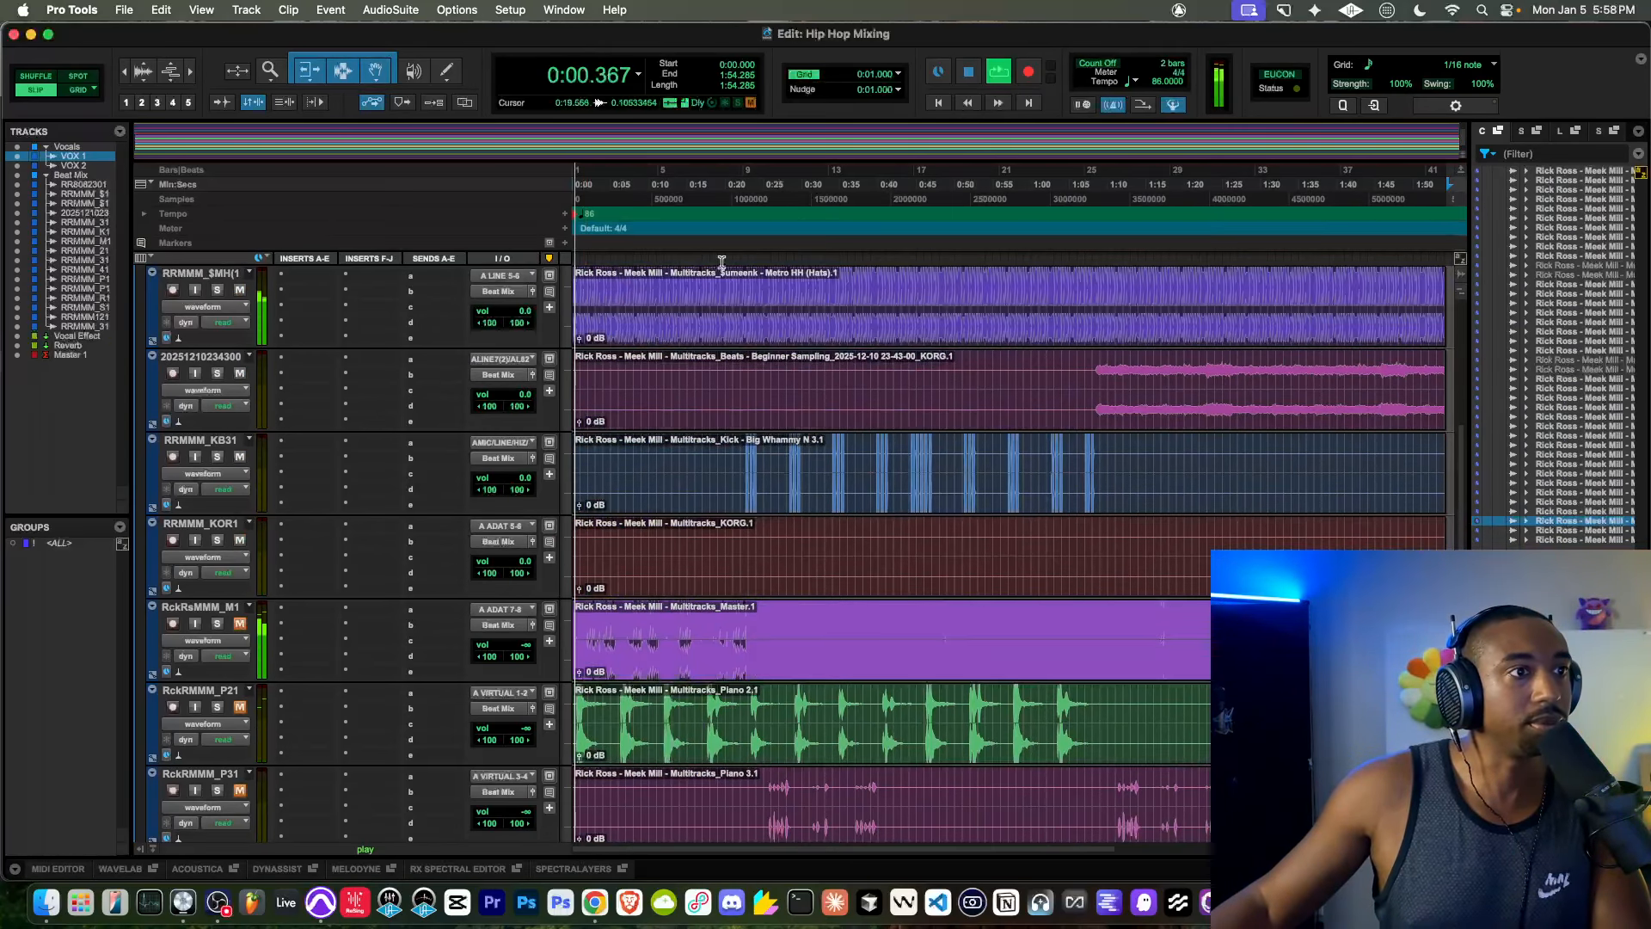
Step: Play the mix from 0:17.767 and look over the vocal, beat, effect and master tracks
left_click(707, 199)
scroll(730, 416, "up", 12)
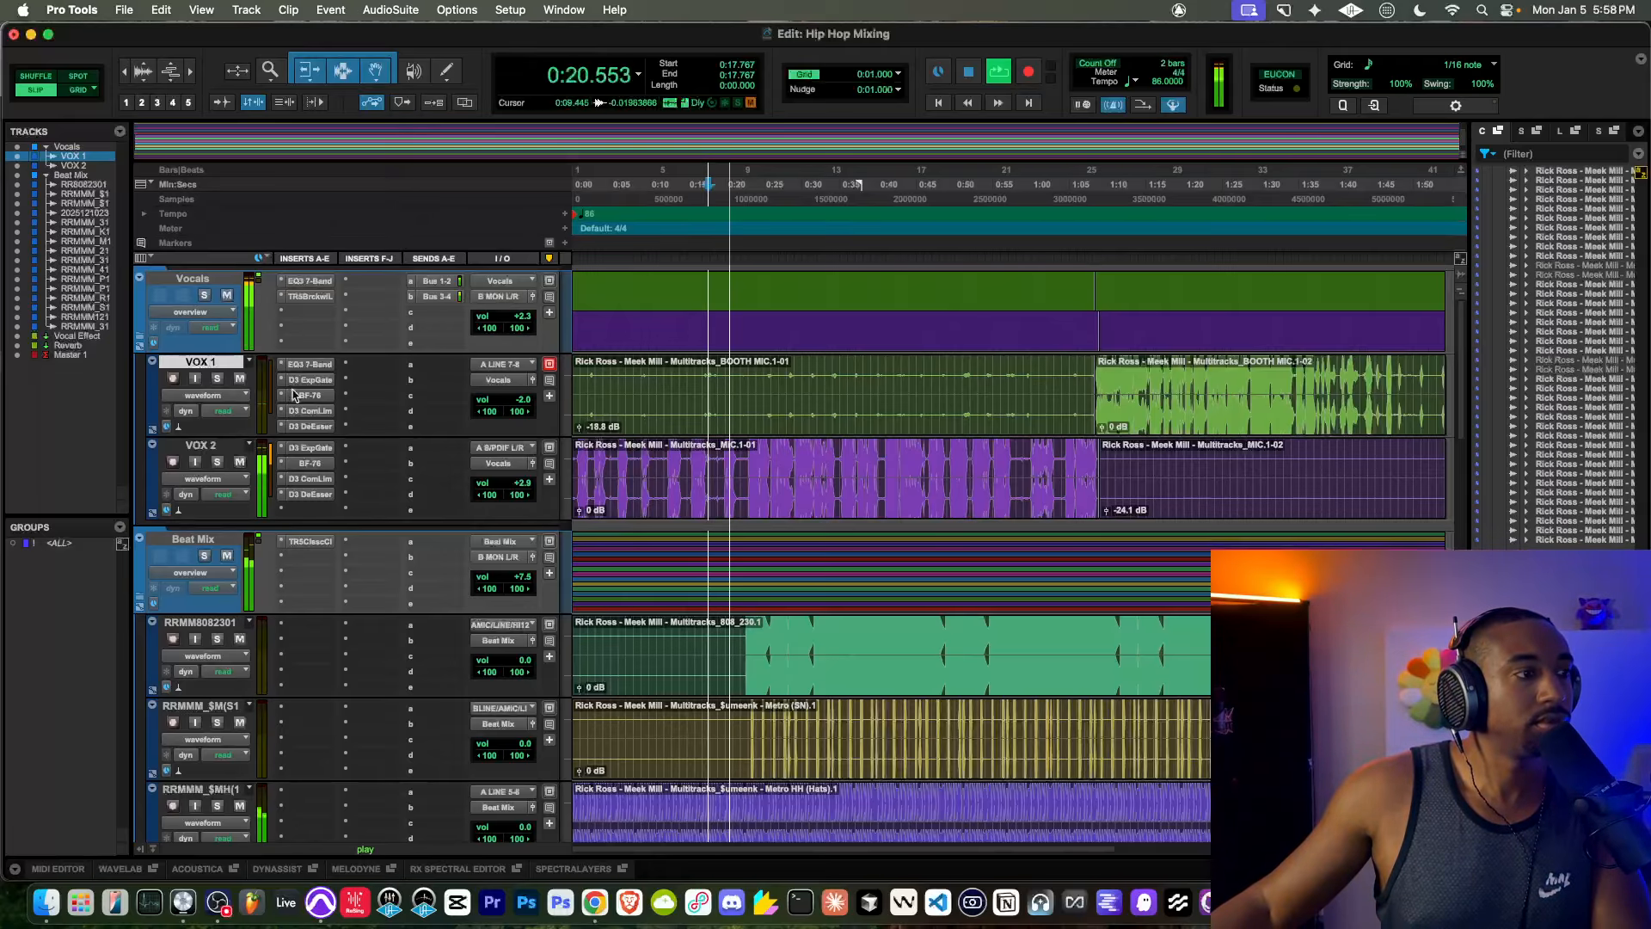
scroll(707, 491, "down", 2)
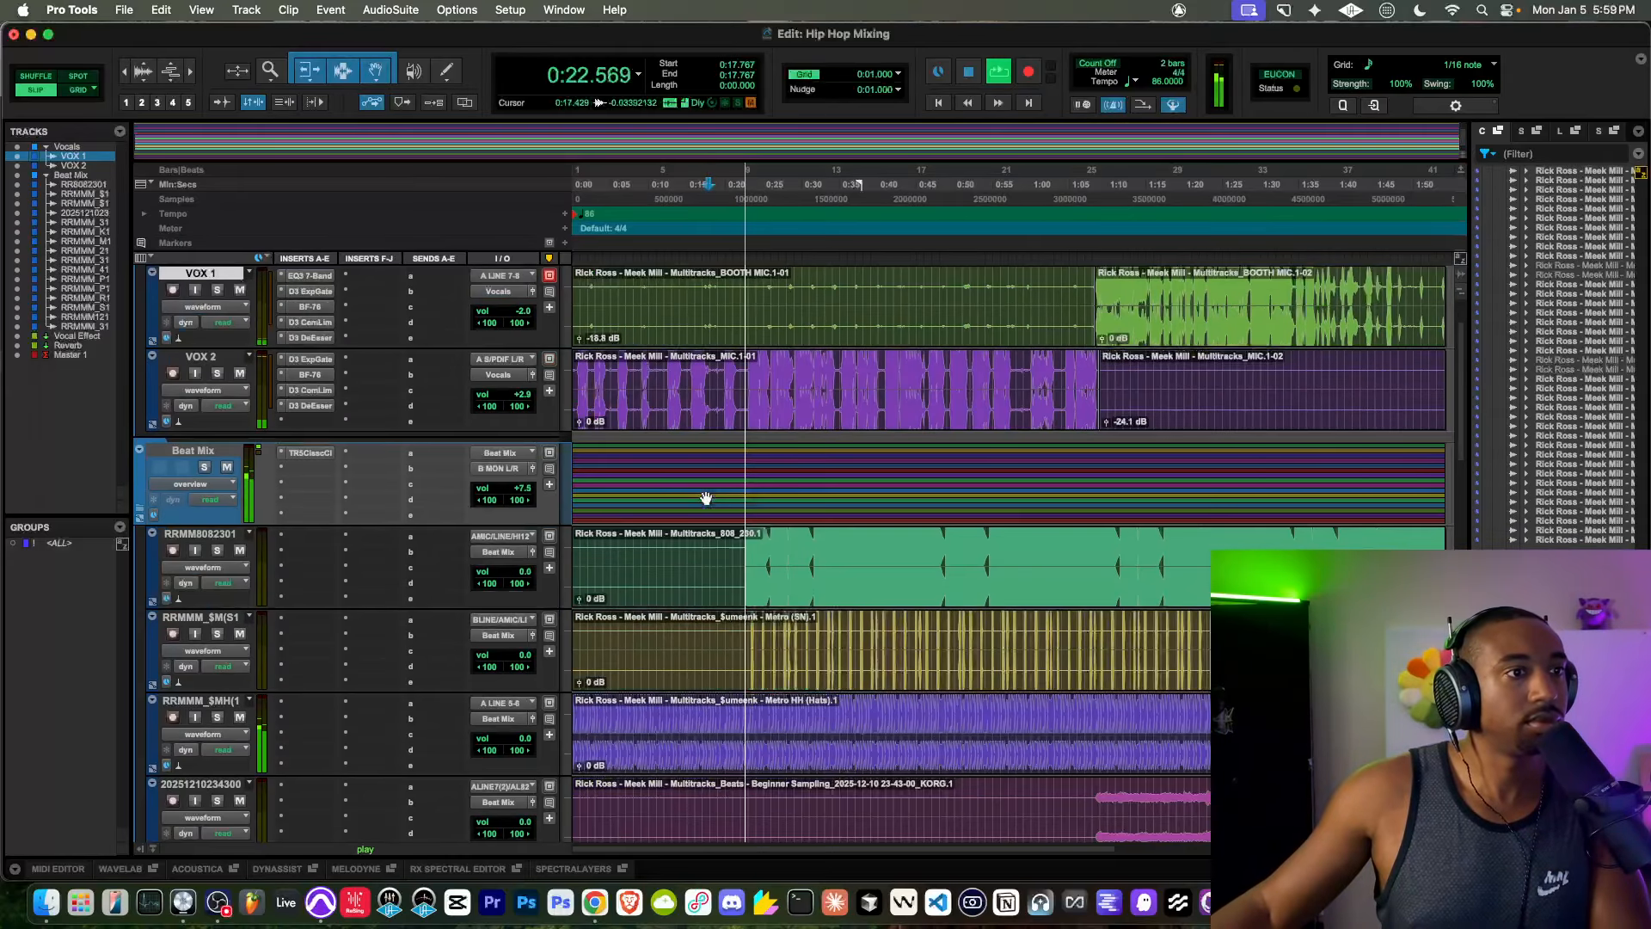
scroll(706, 499, "down", 8)
scroll(706, 499, "down", 15)
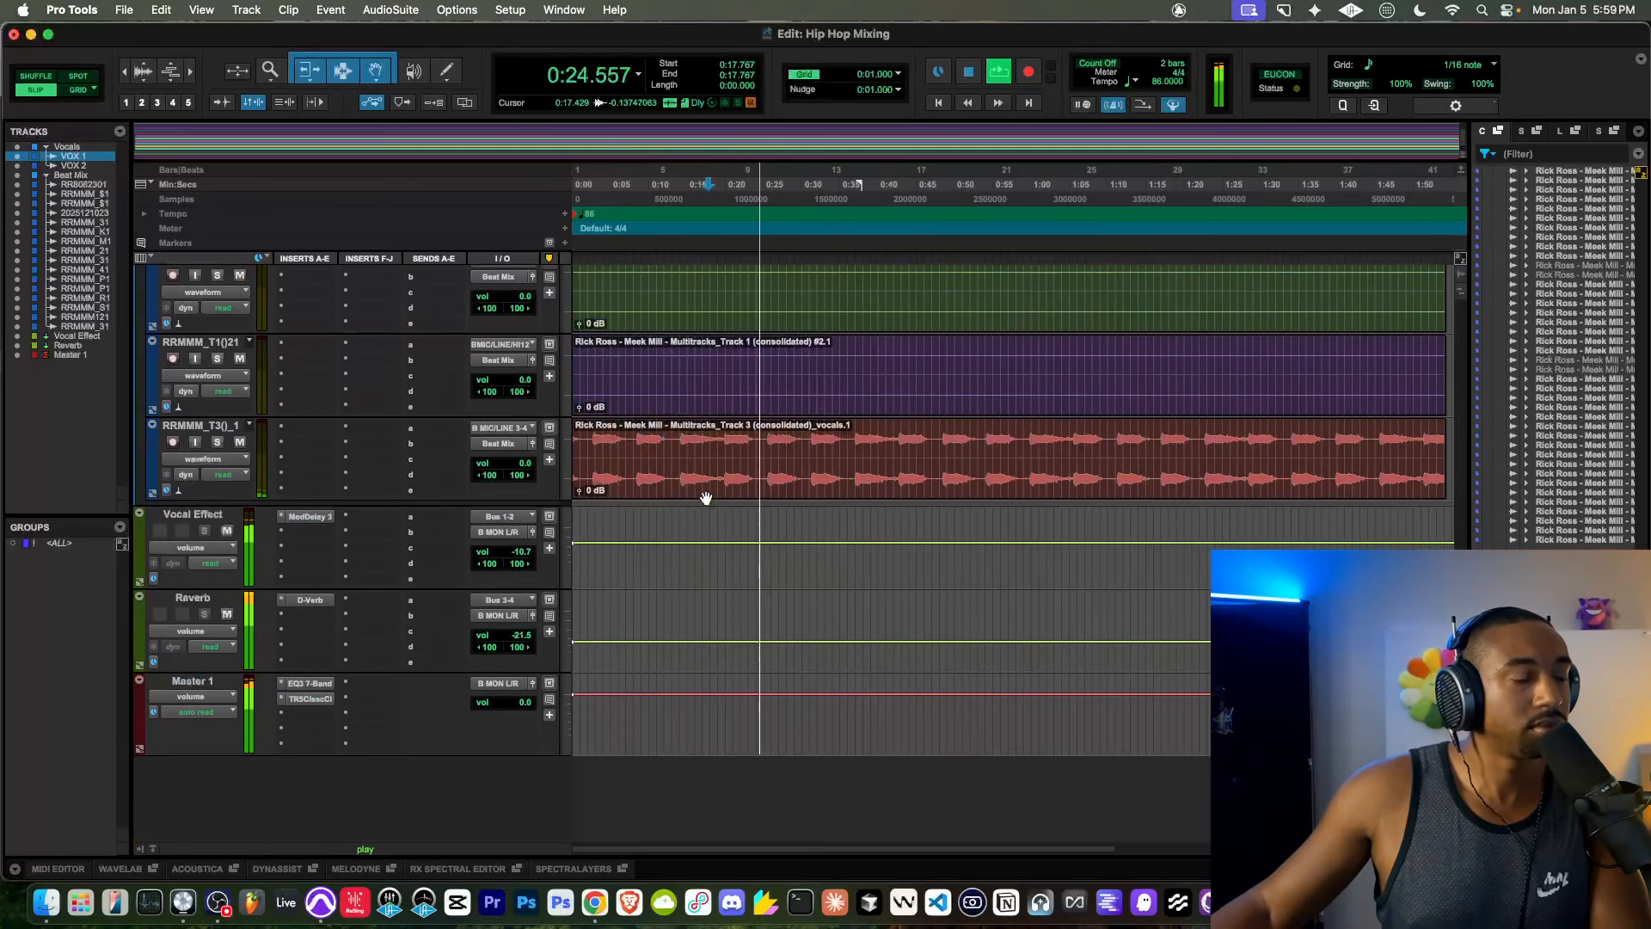
scroll(372, 571, "up", 15)
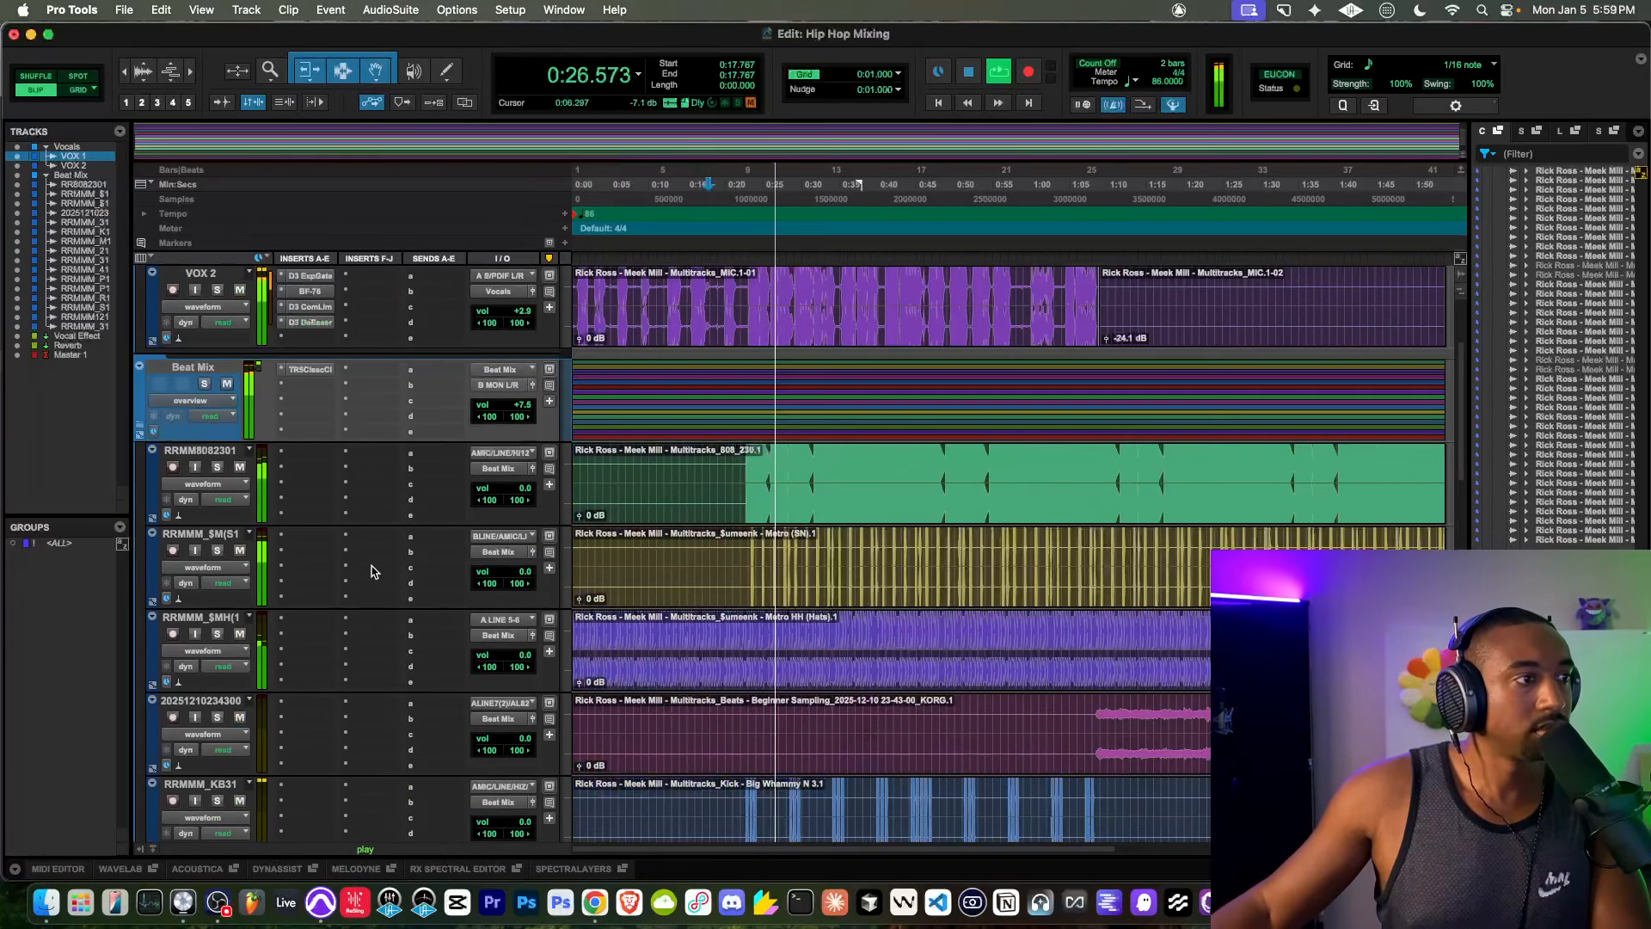
Step: Lower the input of the Vocals T-RackS Brickwall Limiter to 2.2 dB, close its window and stop playback
scroll(336, 312, "up", 3)
left_click(311, 296)
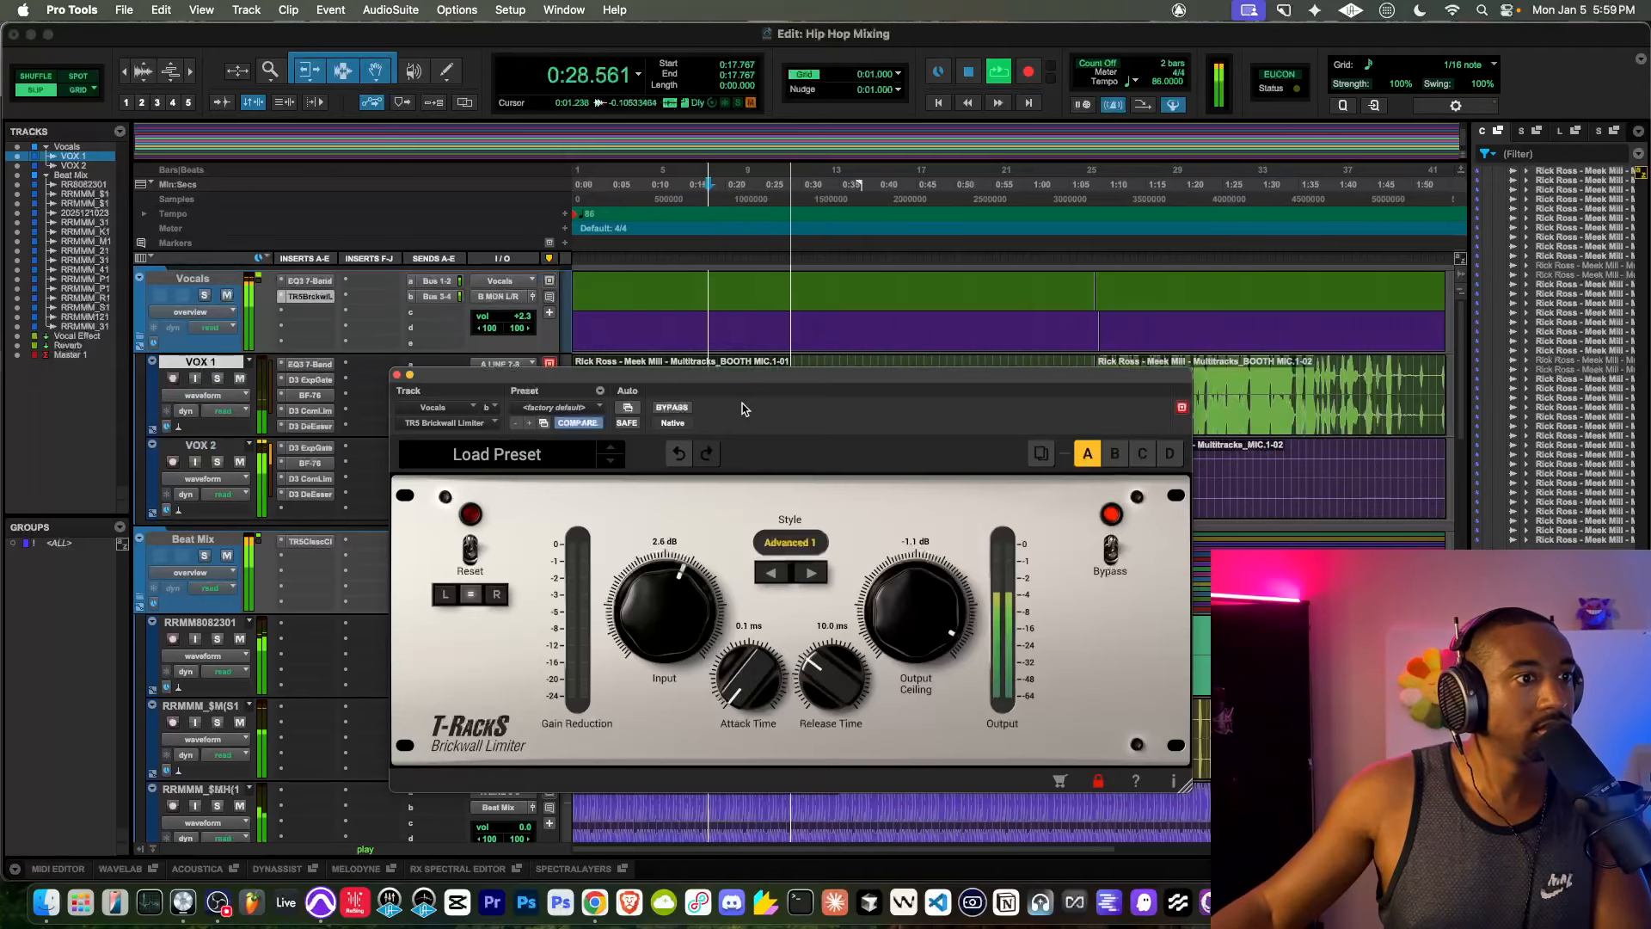
left_click_drag(665, 586, 655, 603)
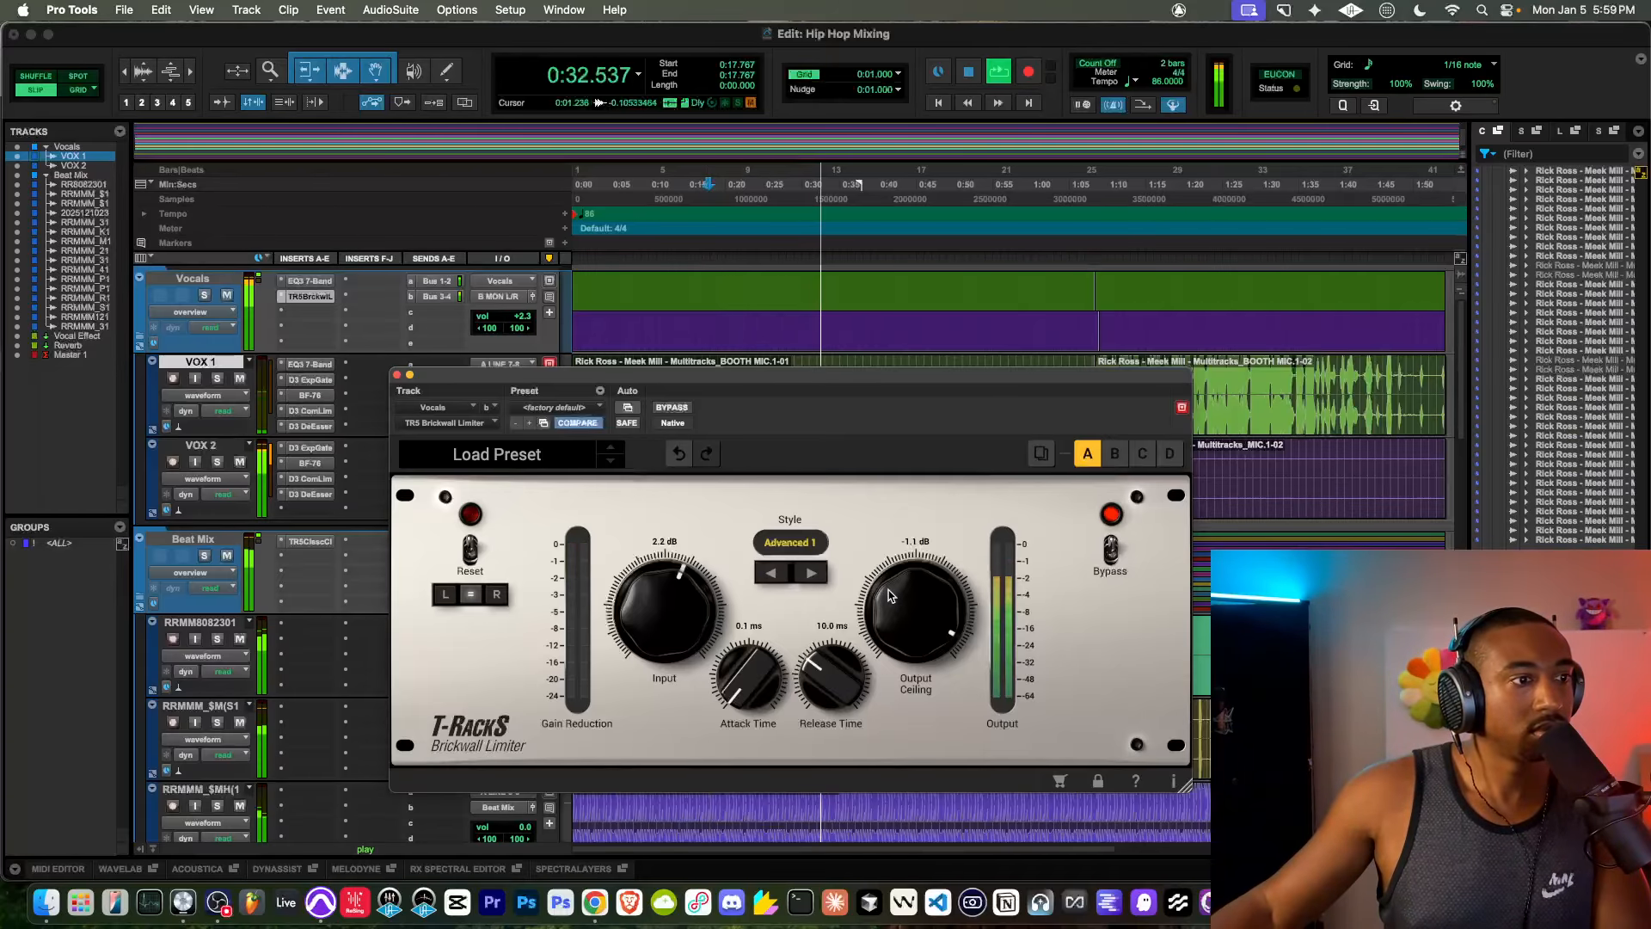
left_click(398, 376)
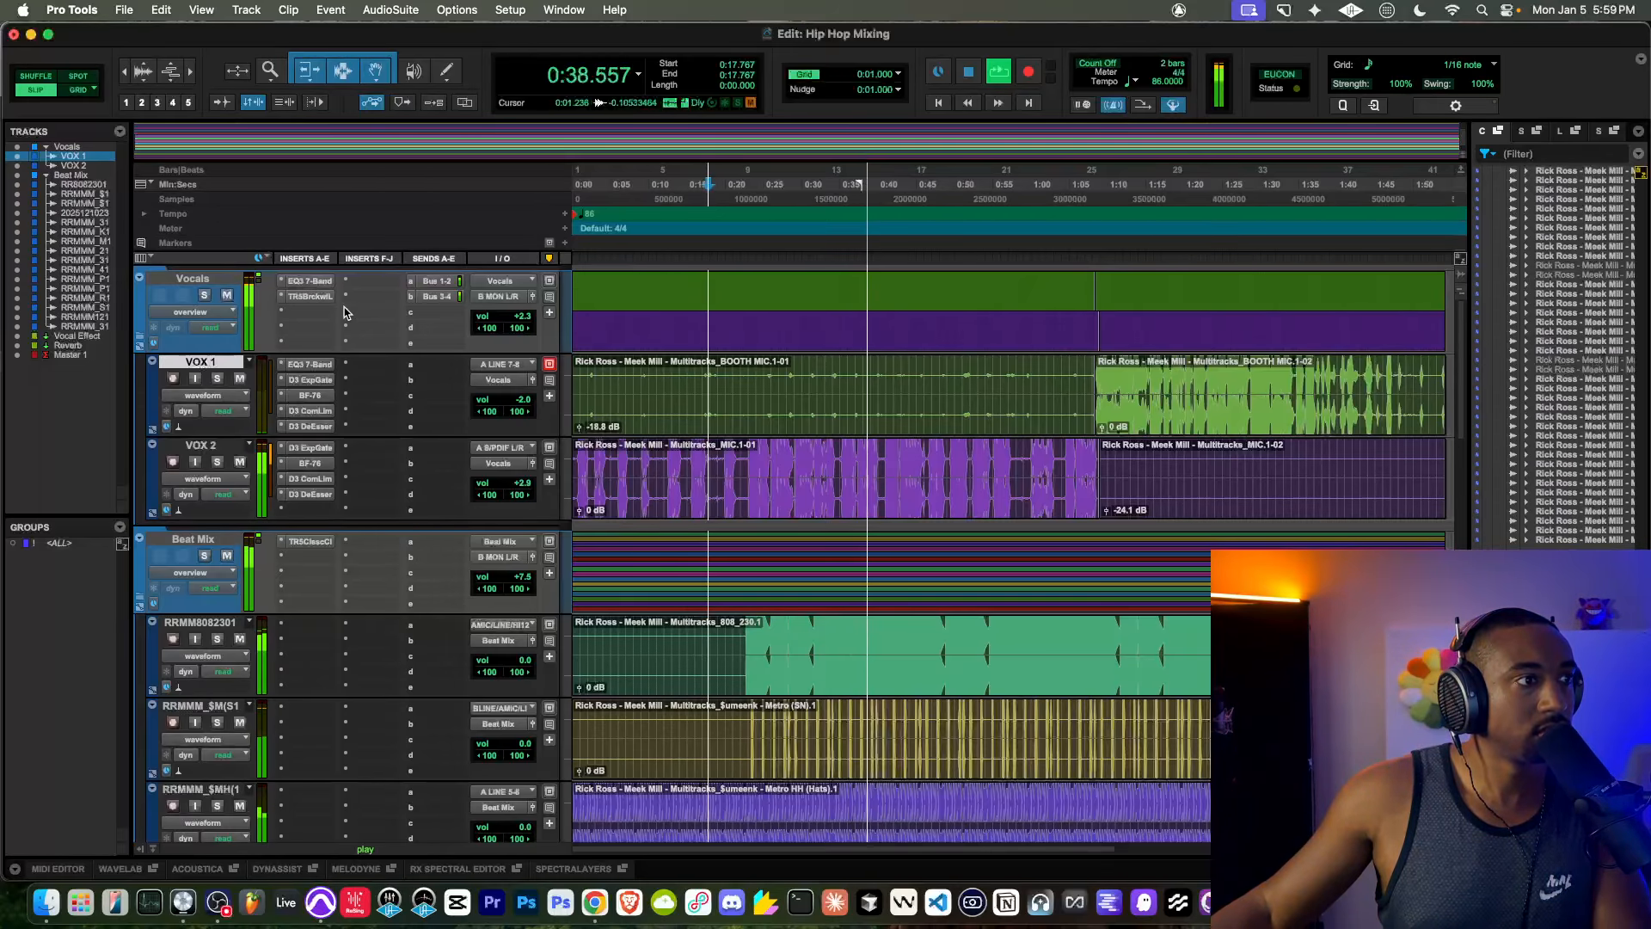
left_click(310, 297)
key("space")
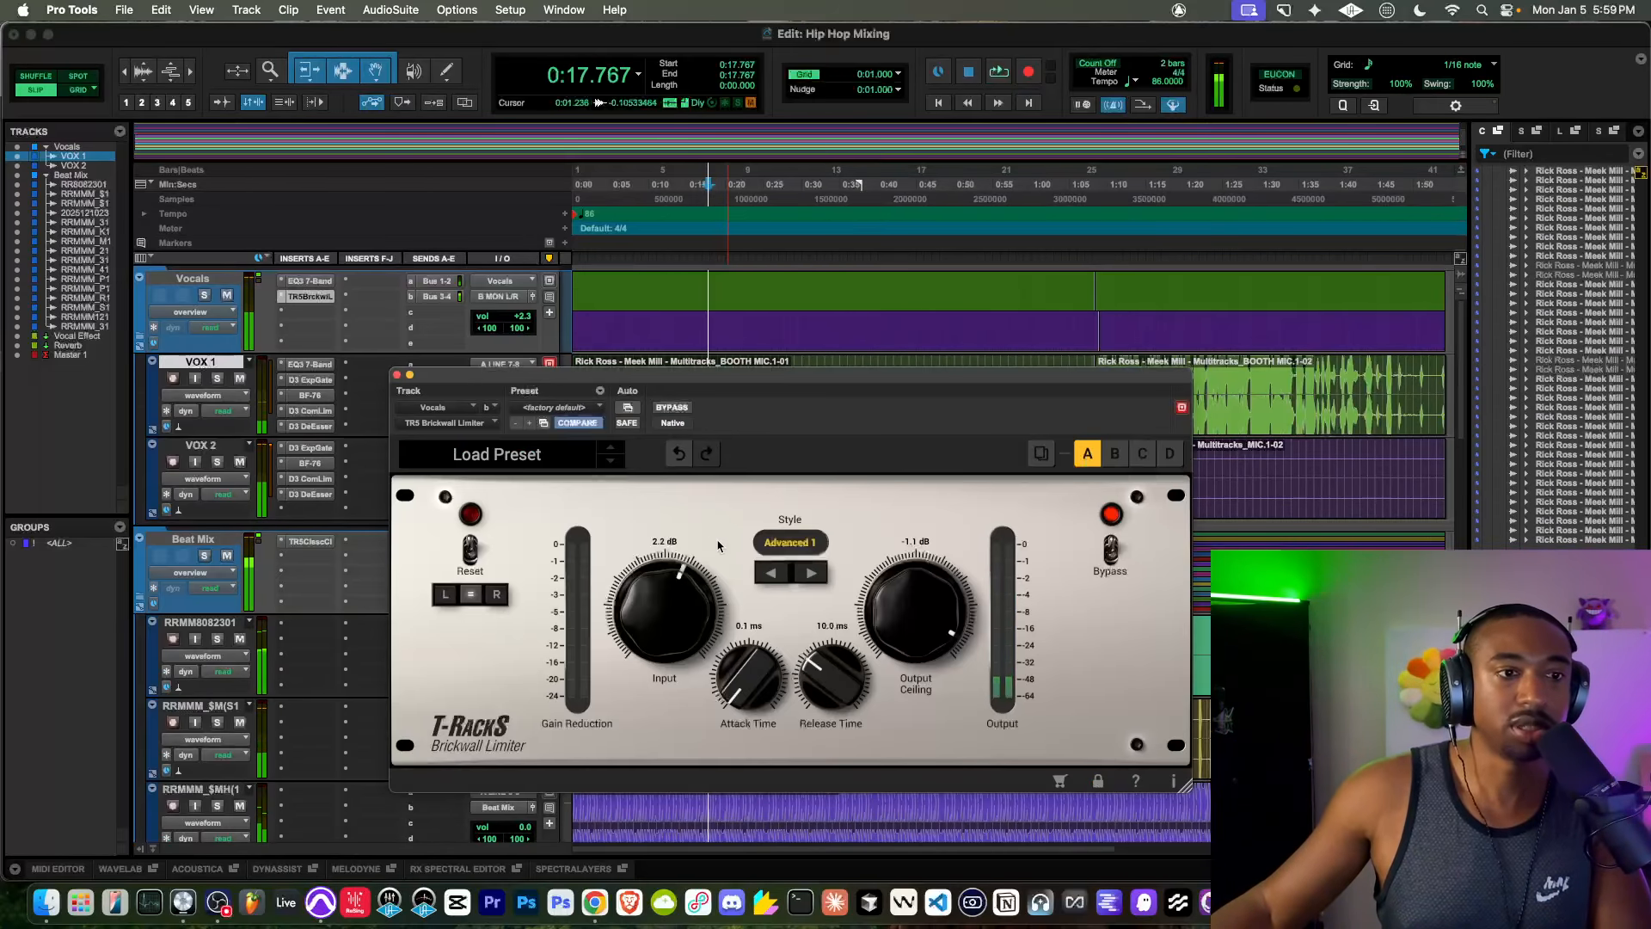
left_click(398, 378)
Step: Play the mix from 0:17.879 and check the gain reduction in the Classic Clipper on Master 1
scroll(387, 399, "down", 15)
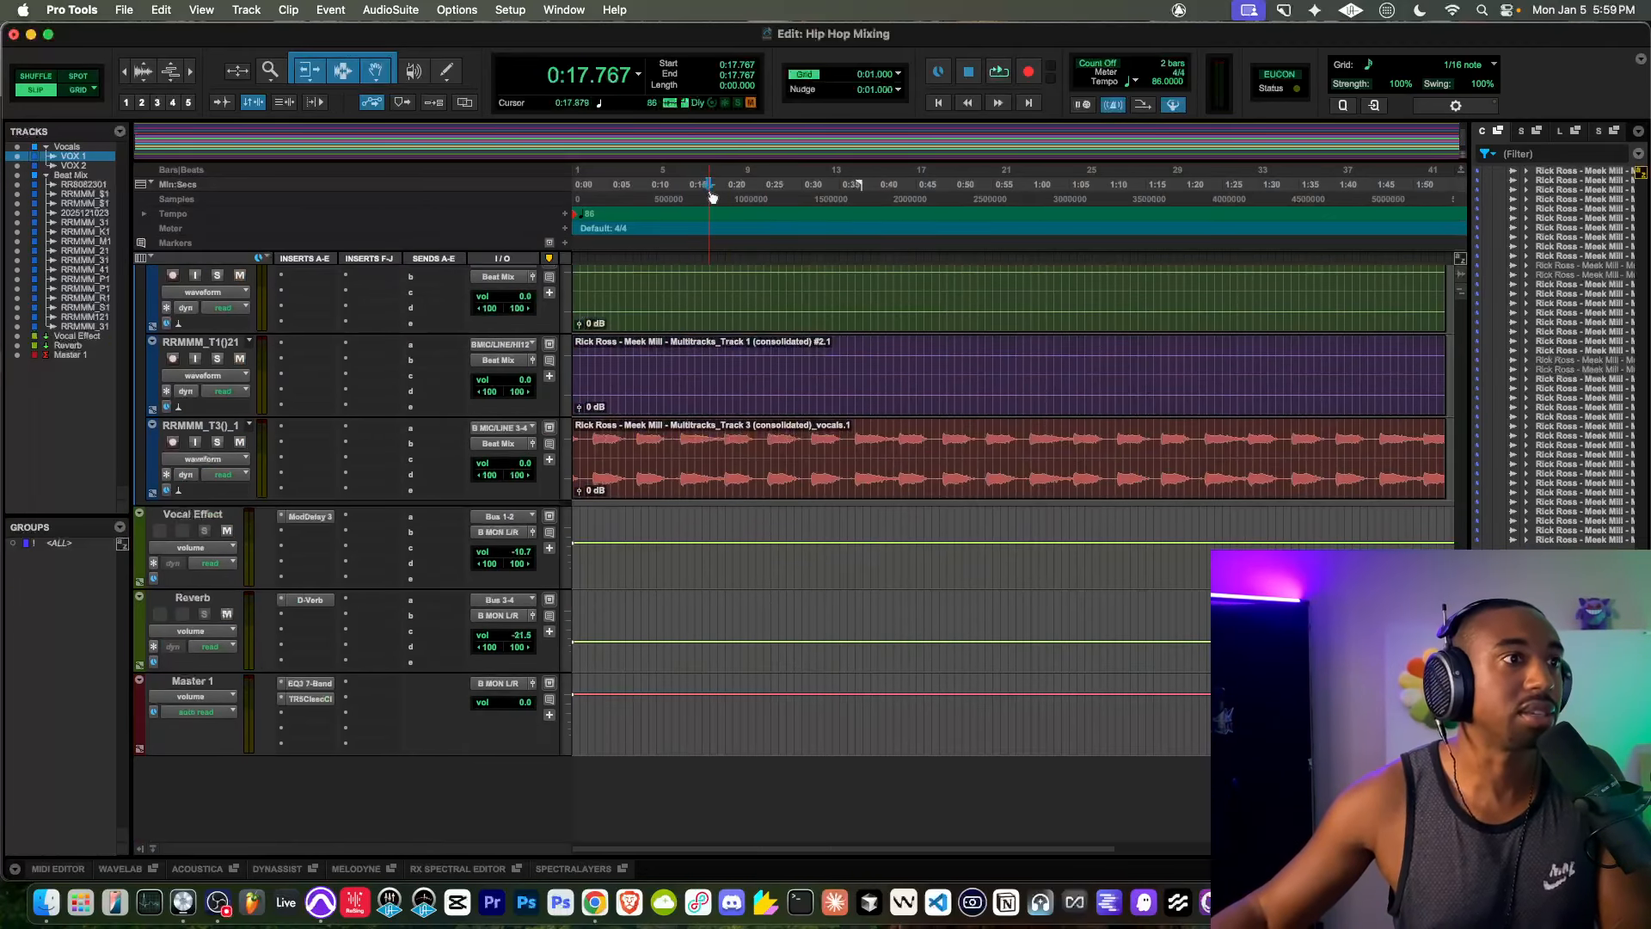
left_click(709, 200)
key("space")
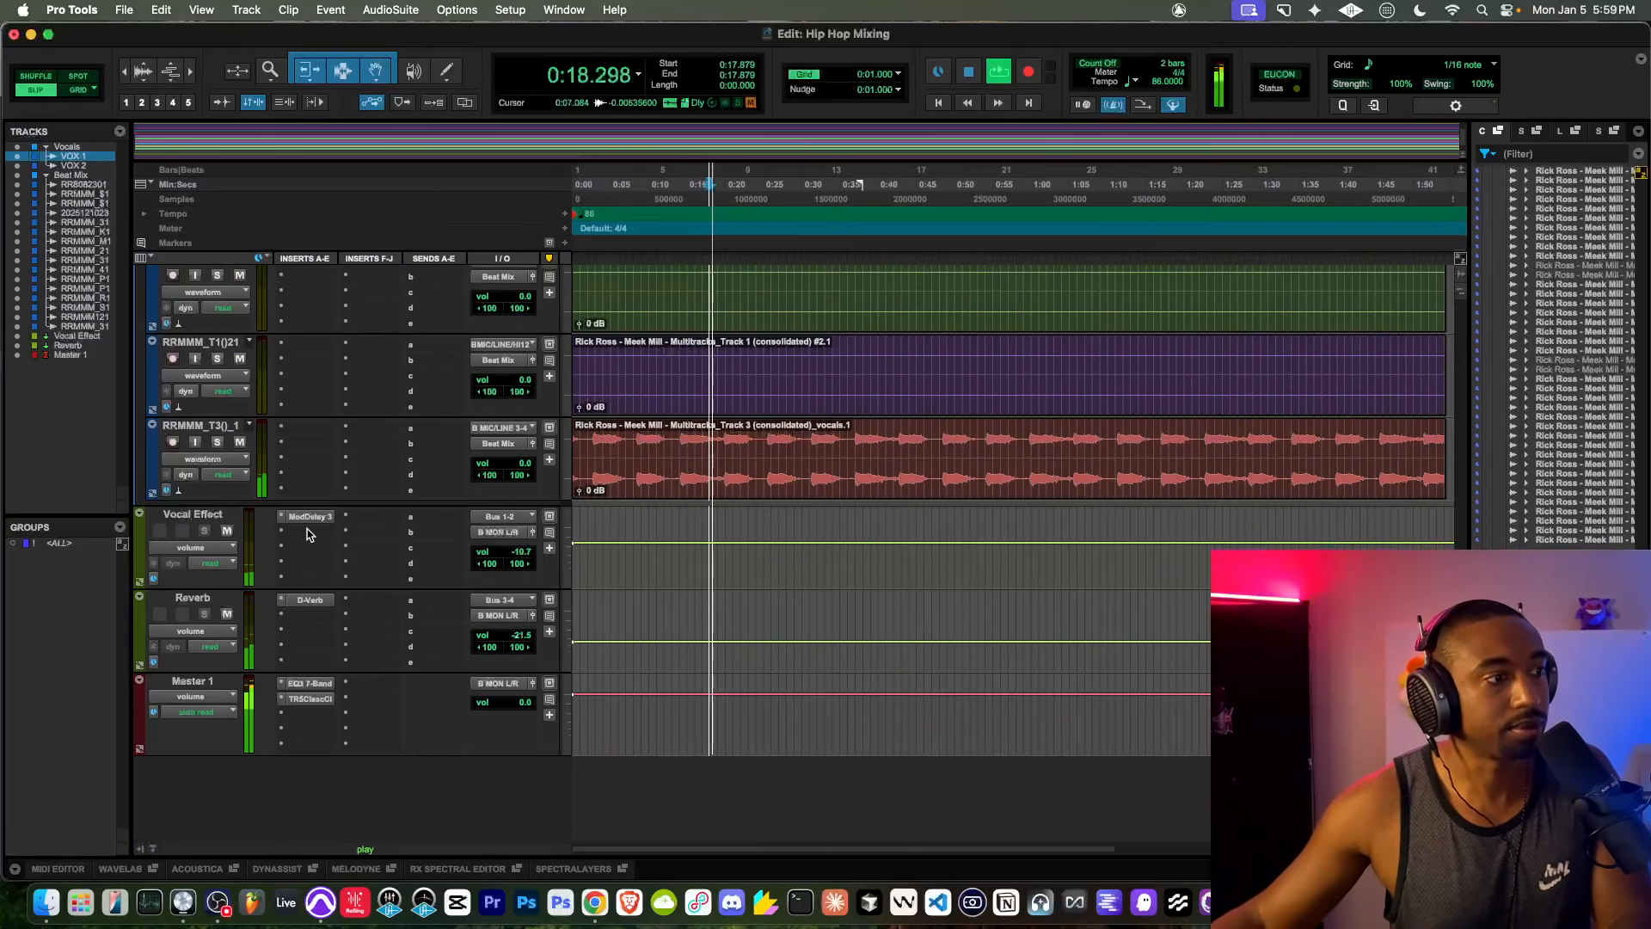
left_click(311, 699)
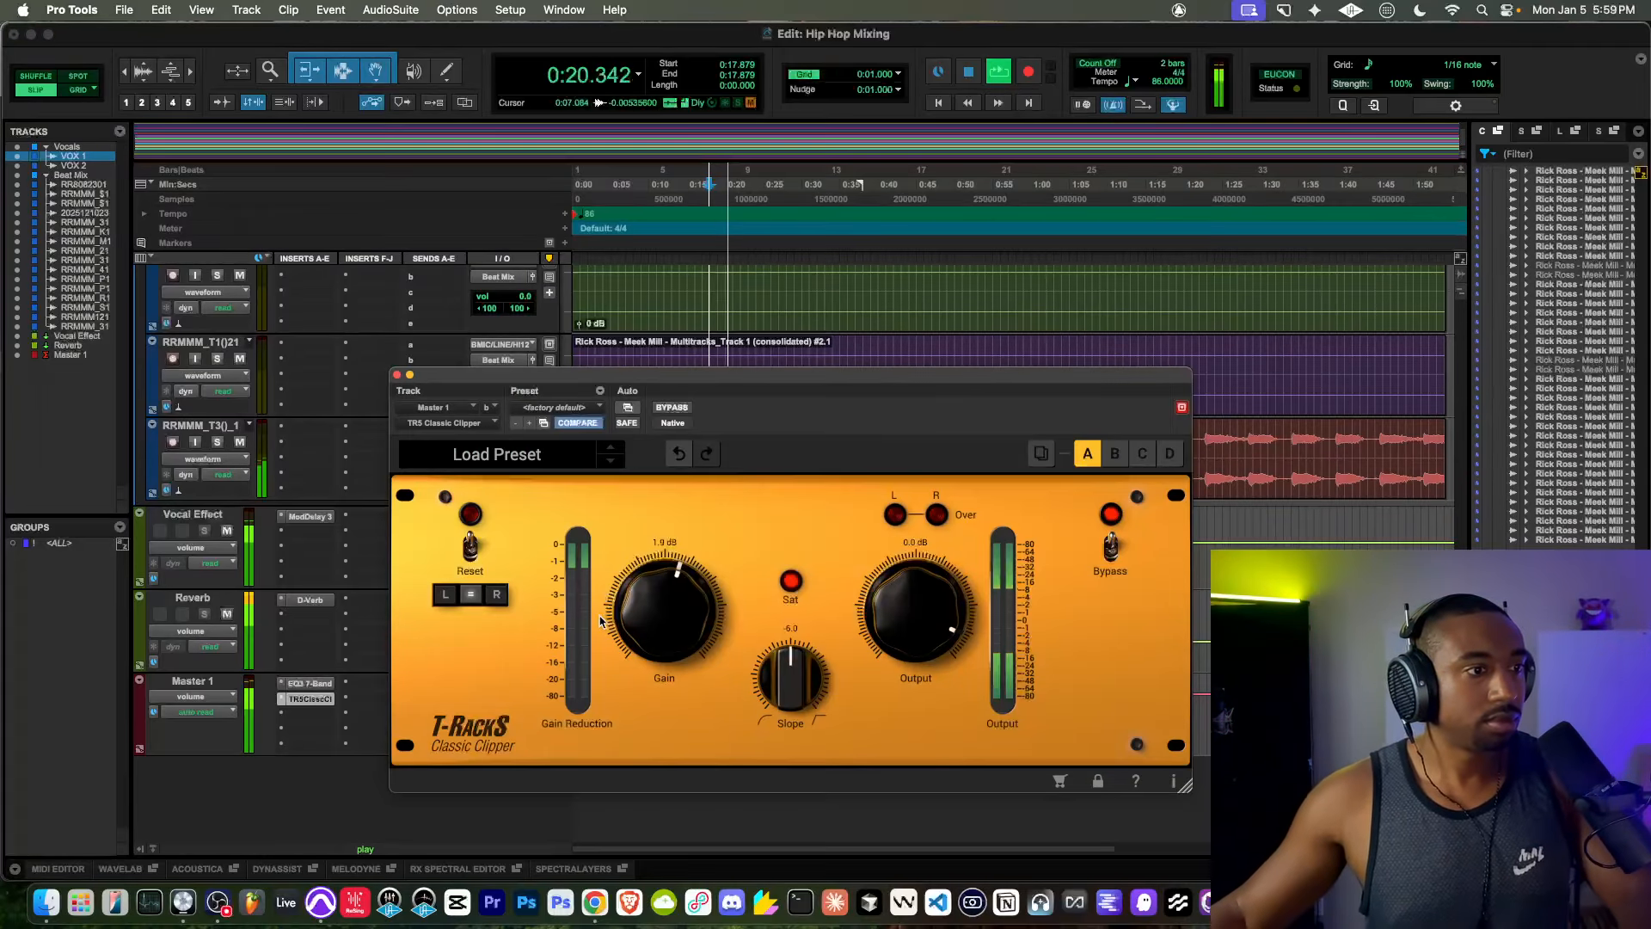
left_click(398, 376)
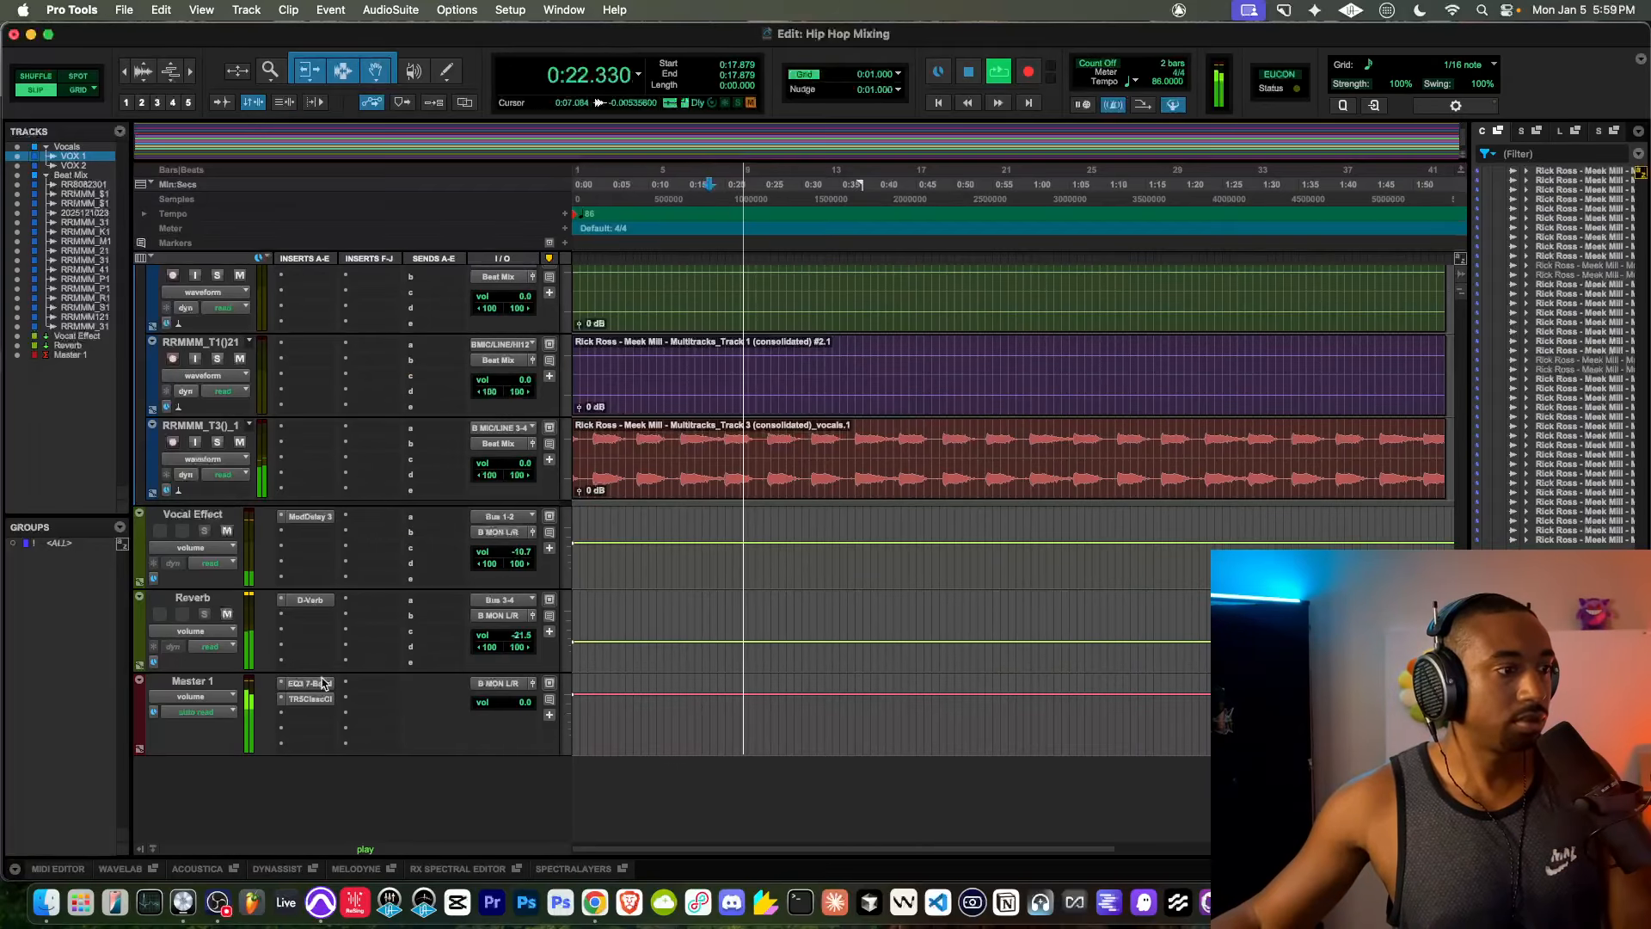
left_click(310, 715)
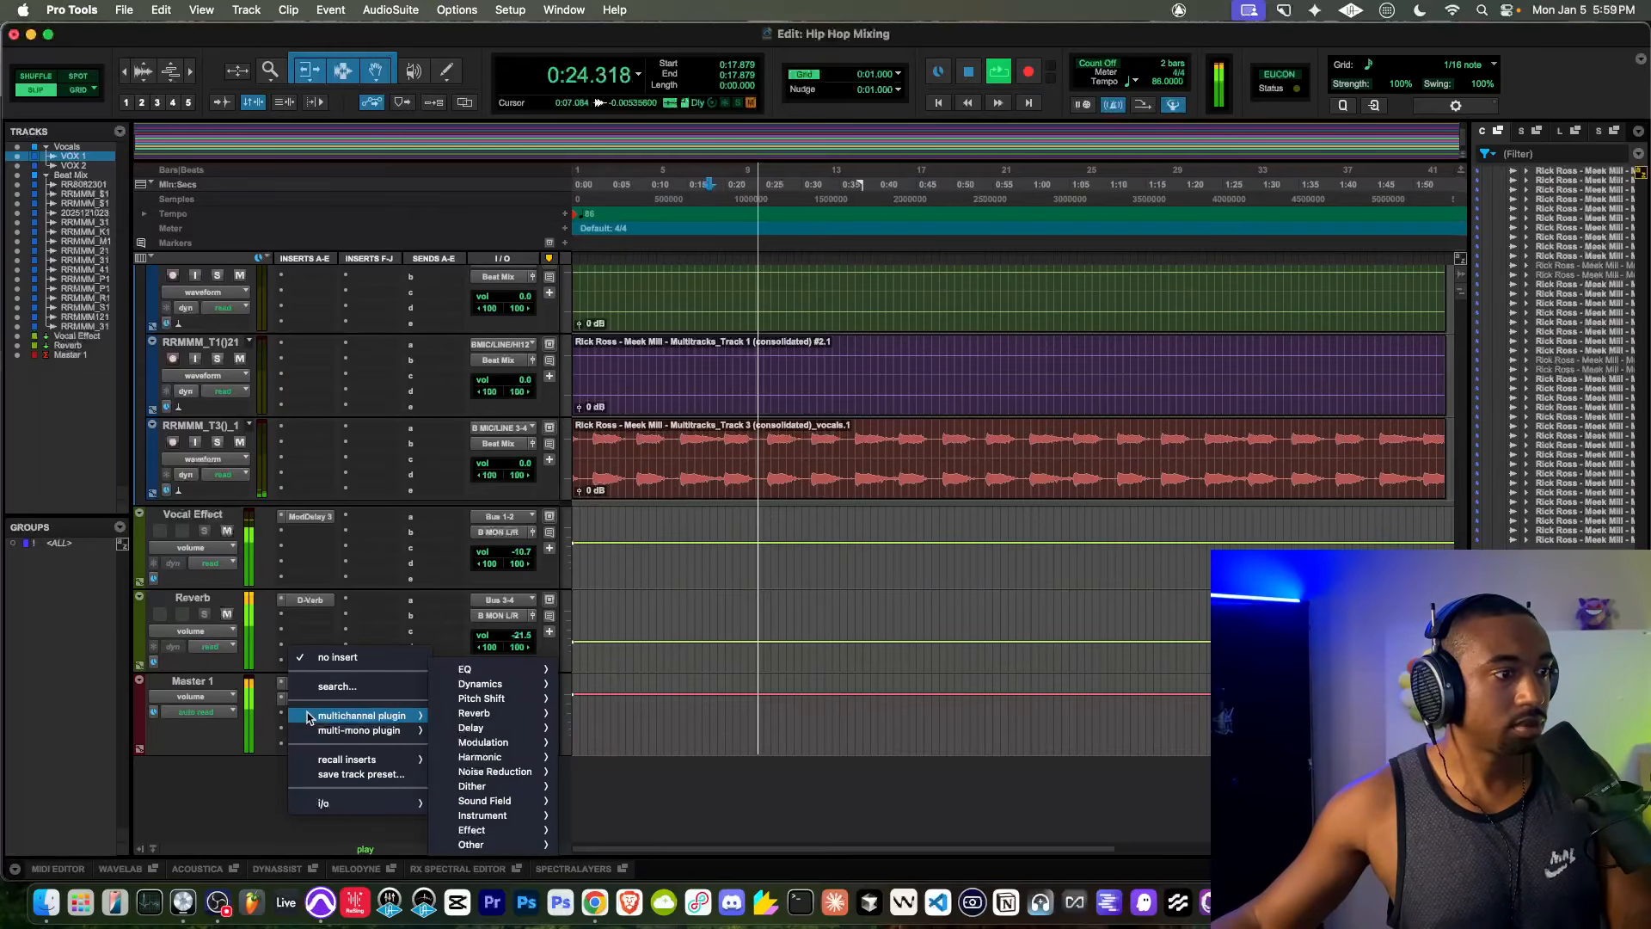
type("ssl")
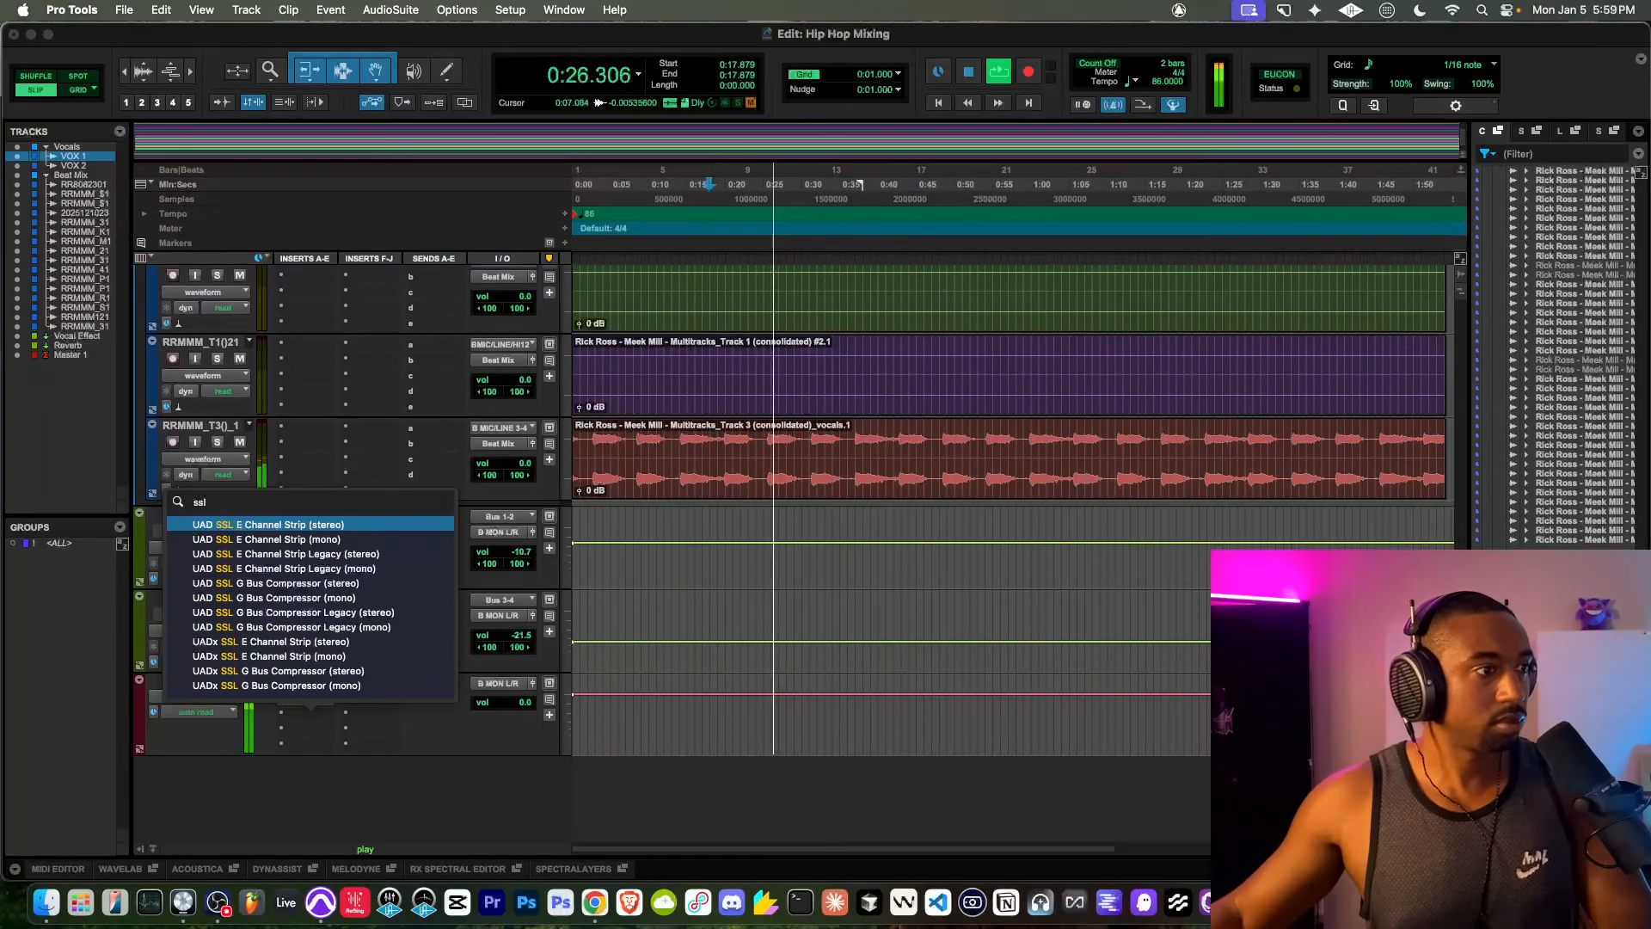
left_click(321, 774)
Step: Insert the AIR Stereo Width (stereo) plugin on Master 1 after the Classic Clipper
left_click(294, 729)
mouse_move(361, 715)
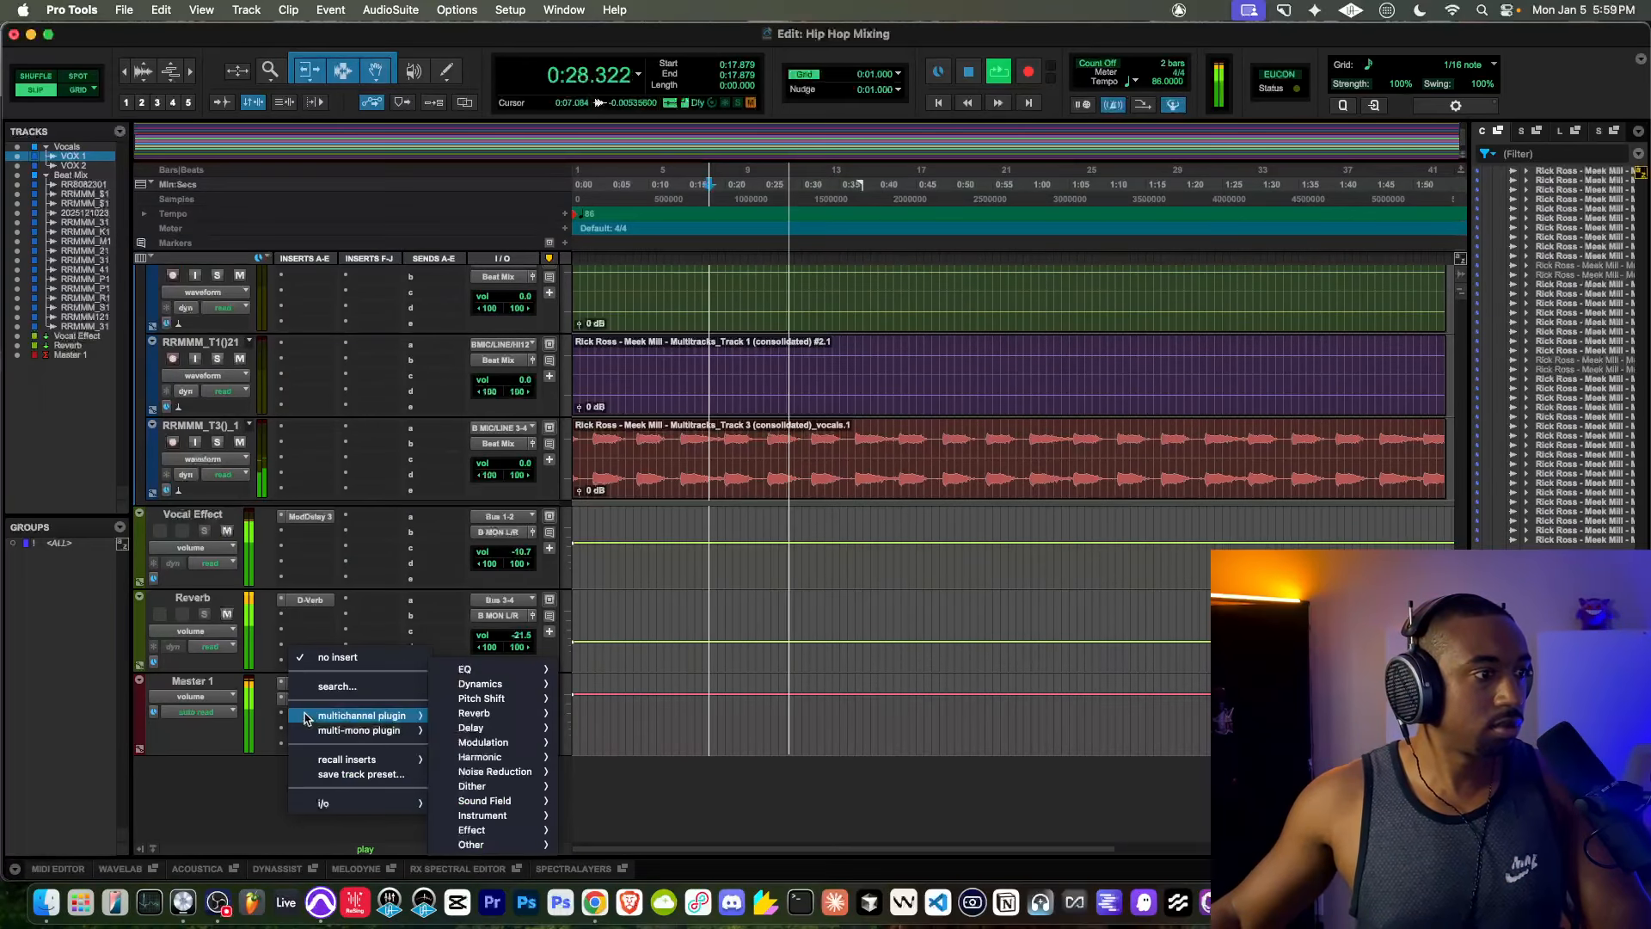
mouse_move(503, 800)
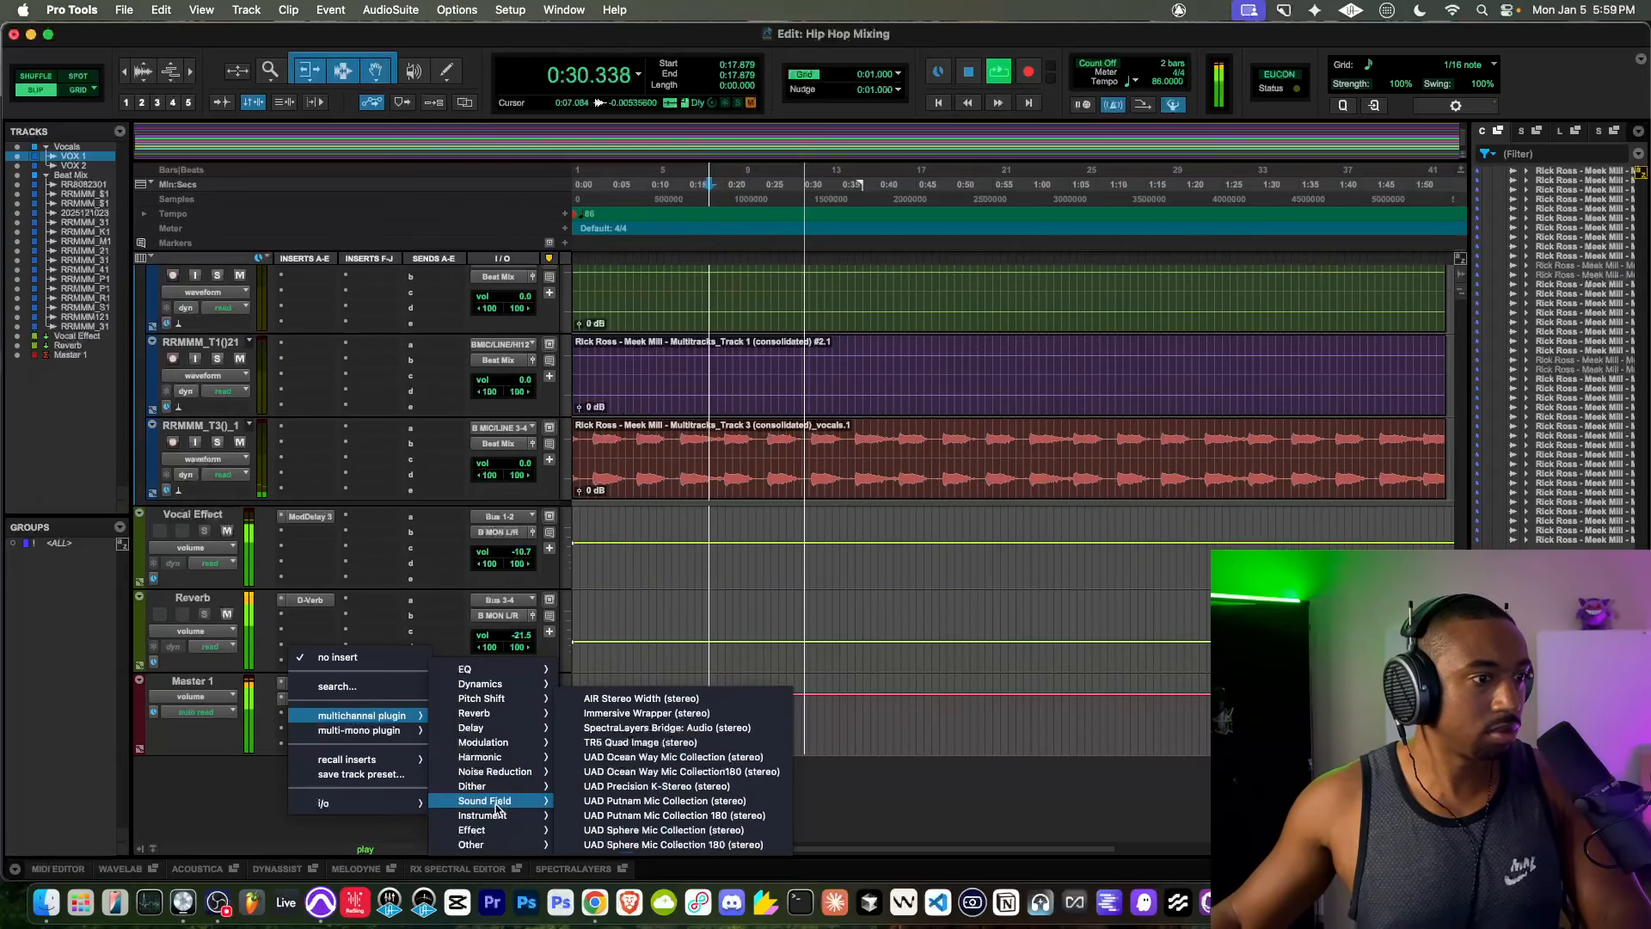
left_click(668, 698)
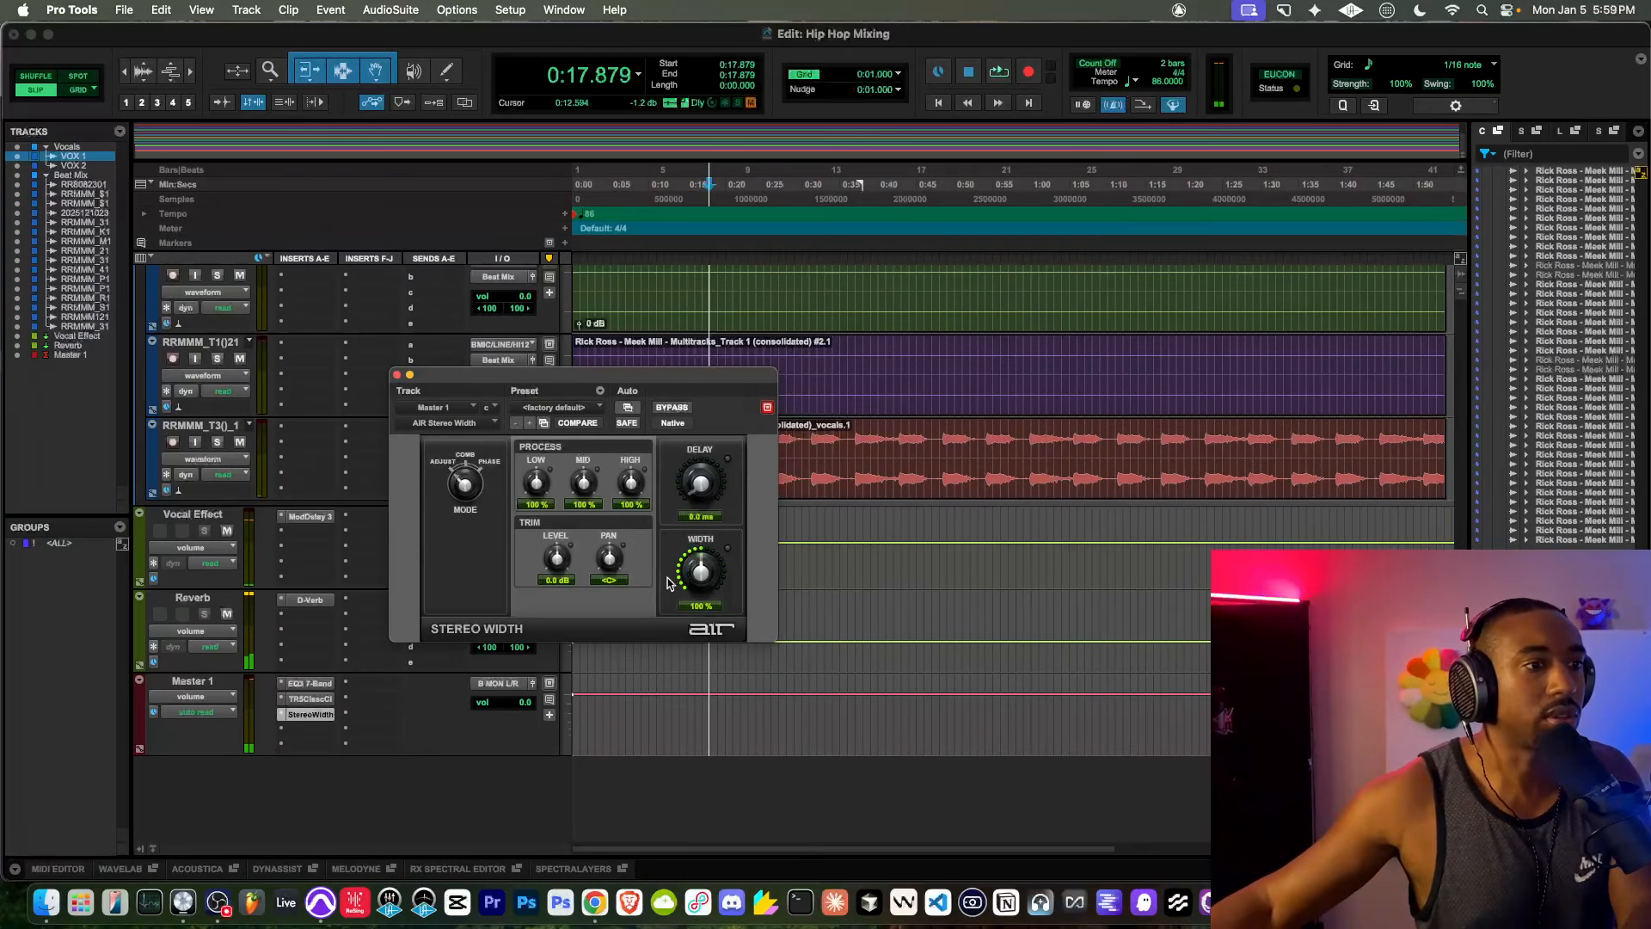
Step: Audition the master's stereo width raised to about 166% during playback from 0:17.879, and return it to 100%
key("space")
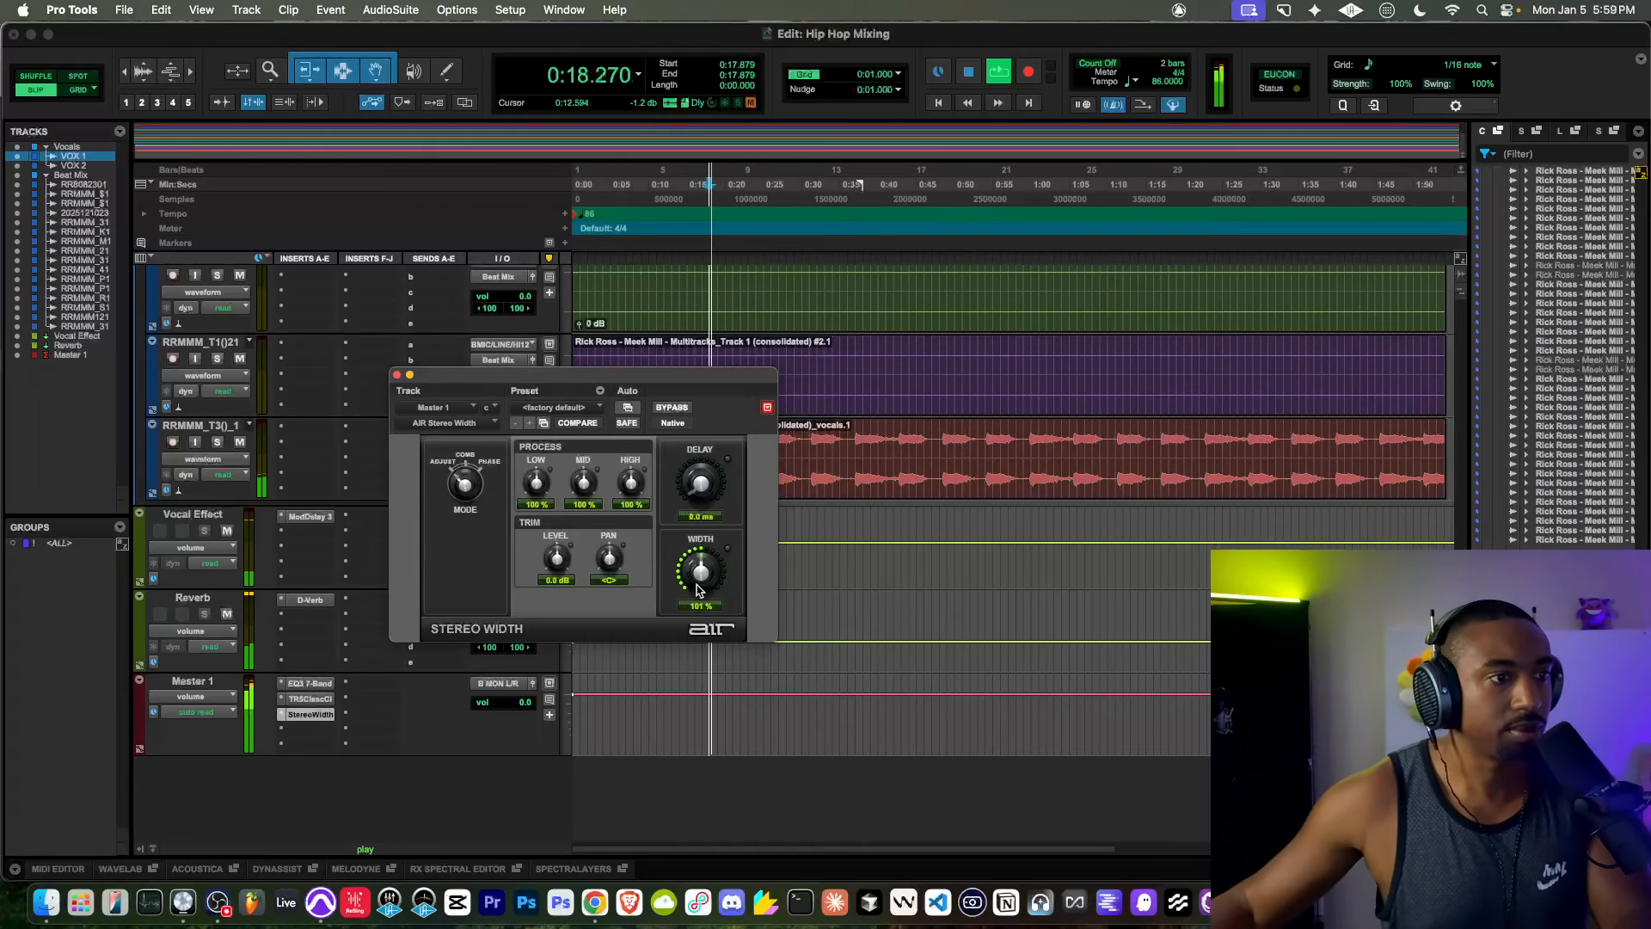
left_click_drag(696, 589, 698, 565)
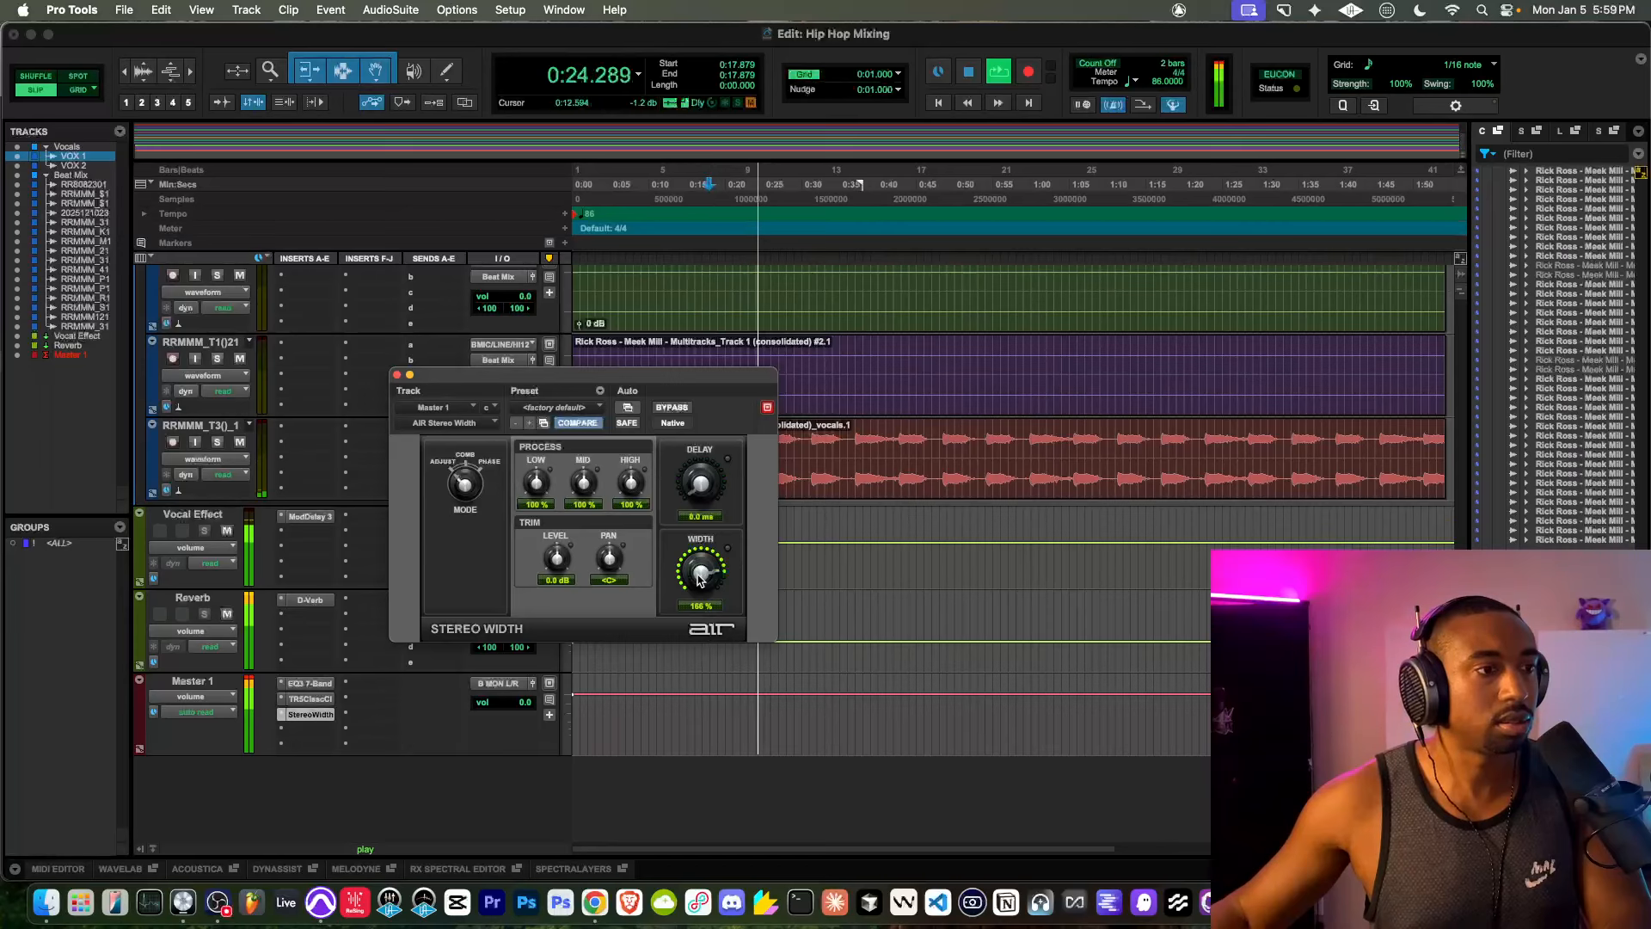
left_click_drag(698, 577, 662, 619)
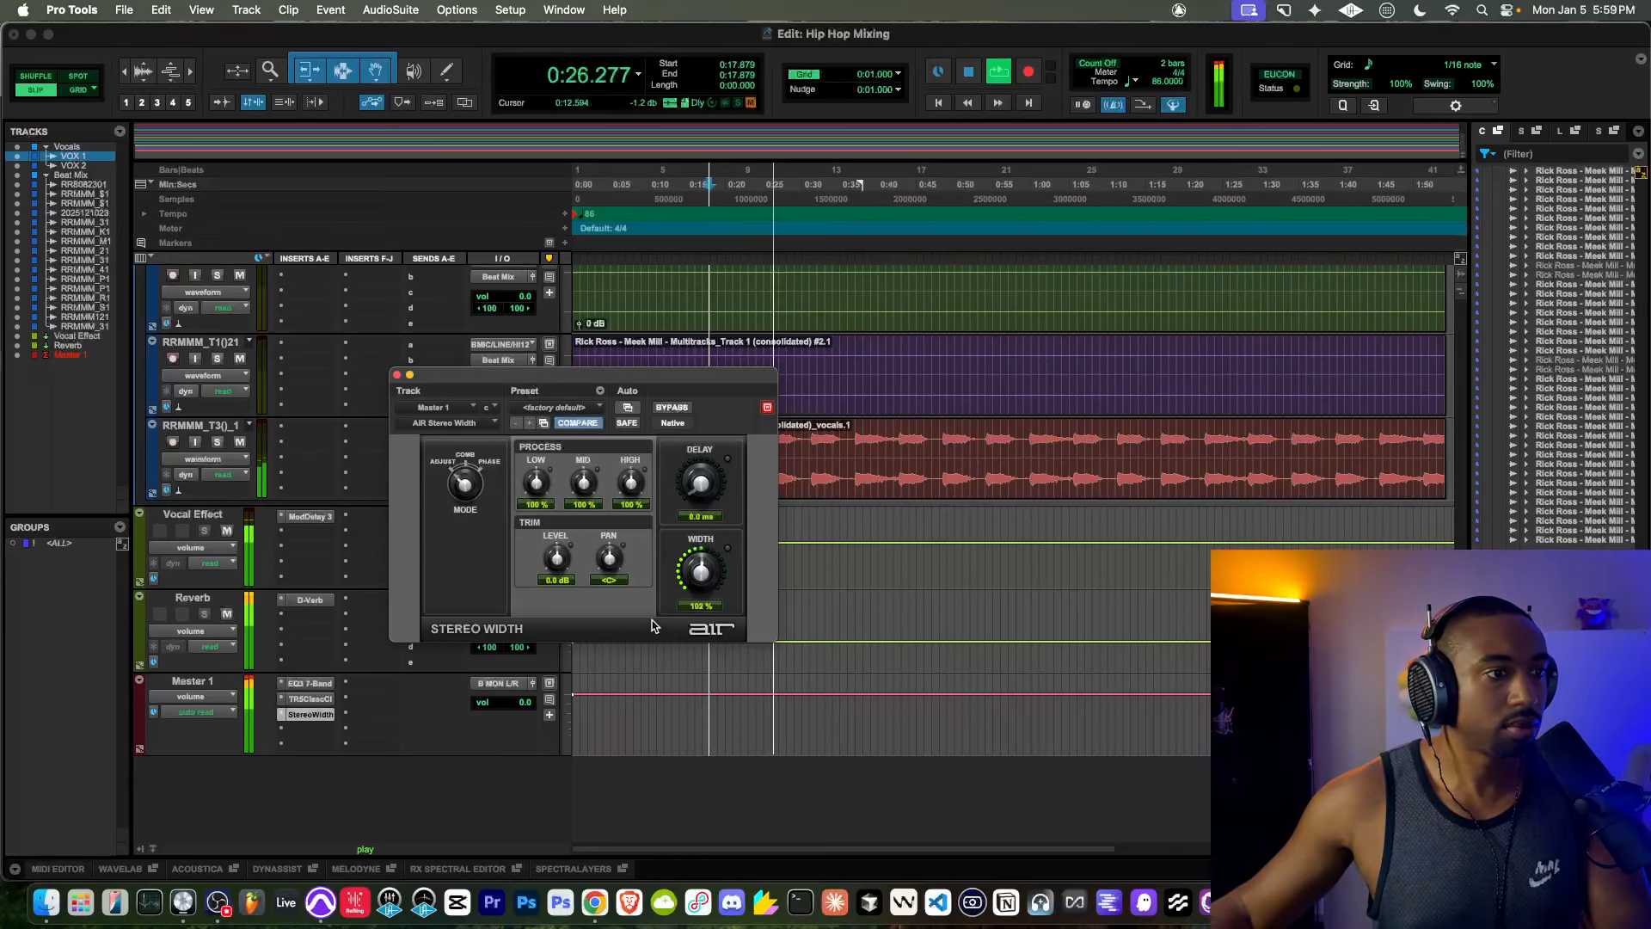
Step: Audition the master's stereo width raised to 151% and stop playback
left_click_drag(608, 668, 607, 671)
mouse_move(701, 593)
left_mouse_down()
mouse_move(700, 573)
mouse_move(698, 593)
left_mouse_up()
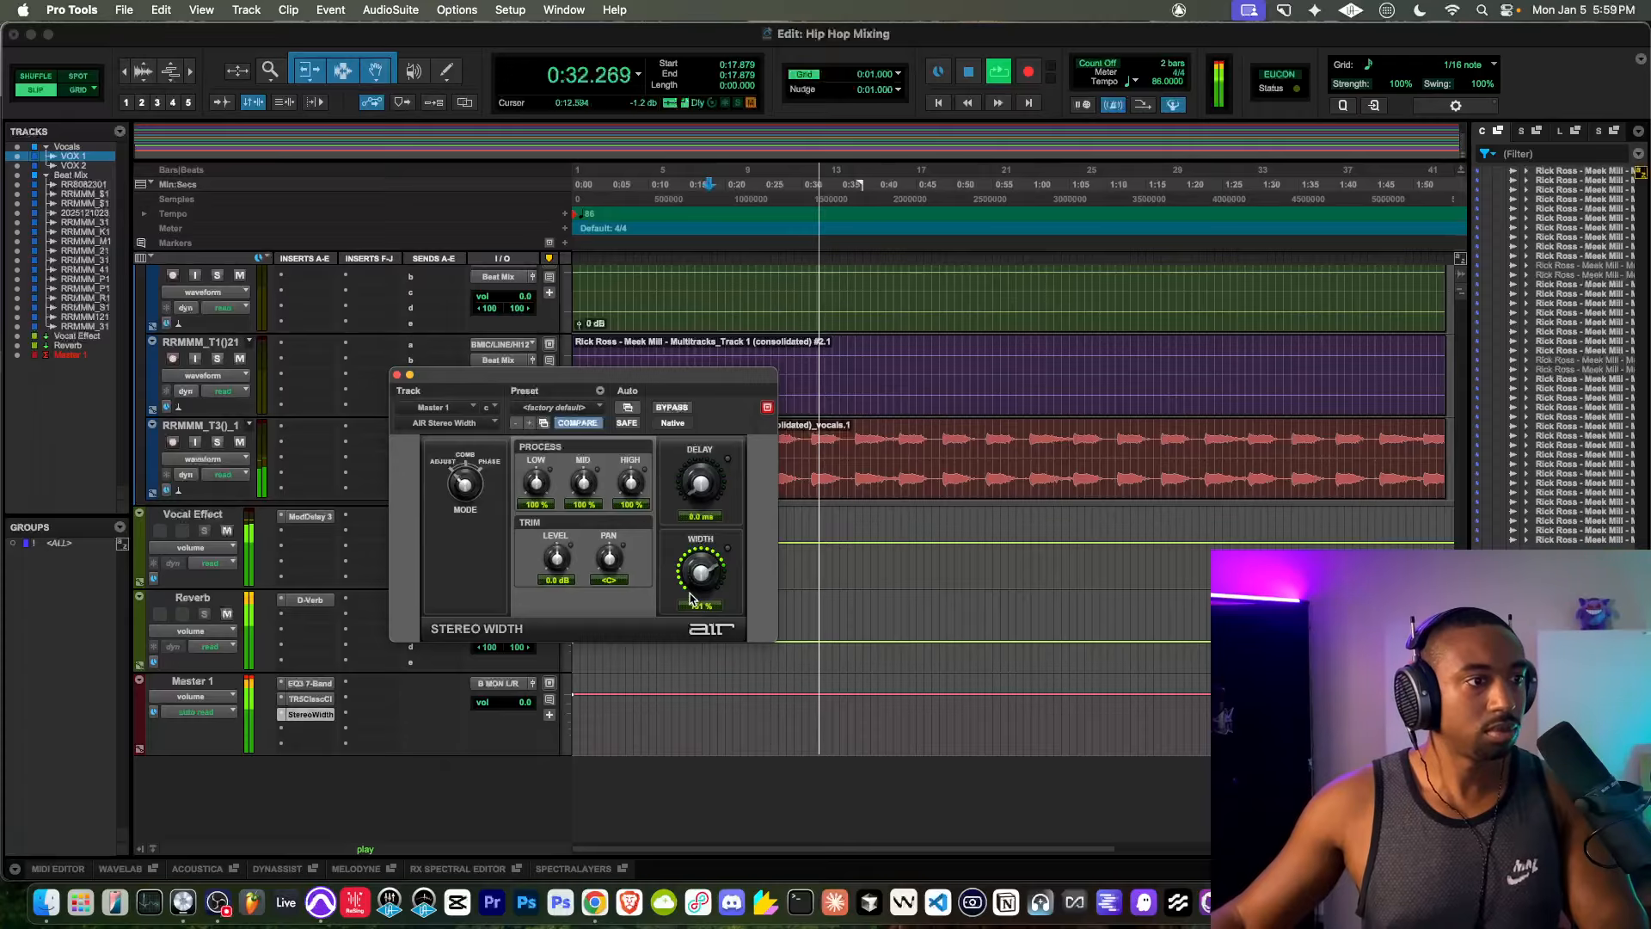
key("space")
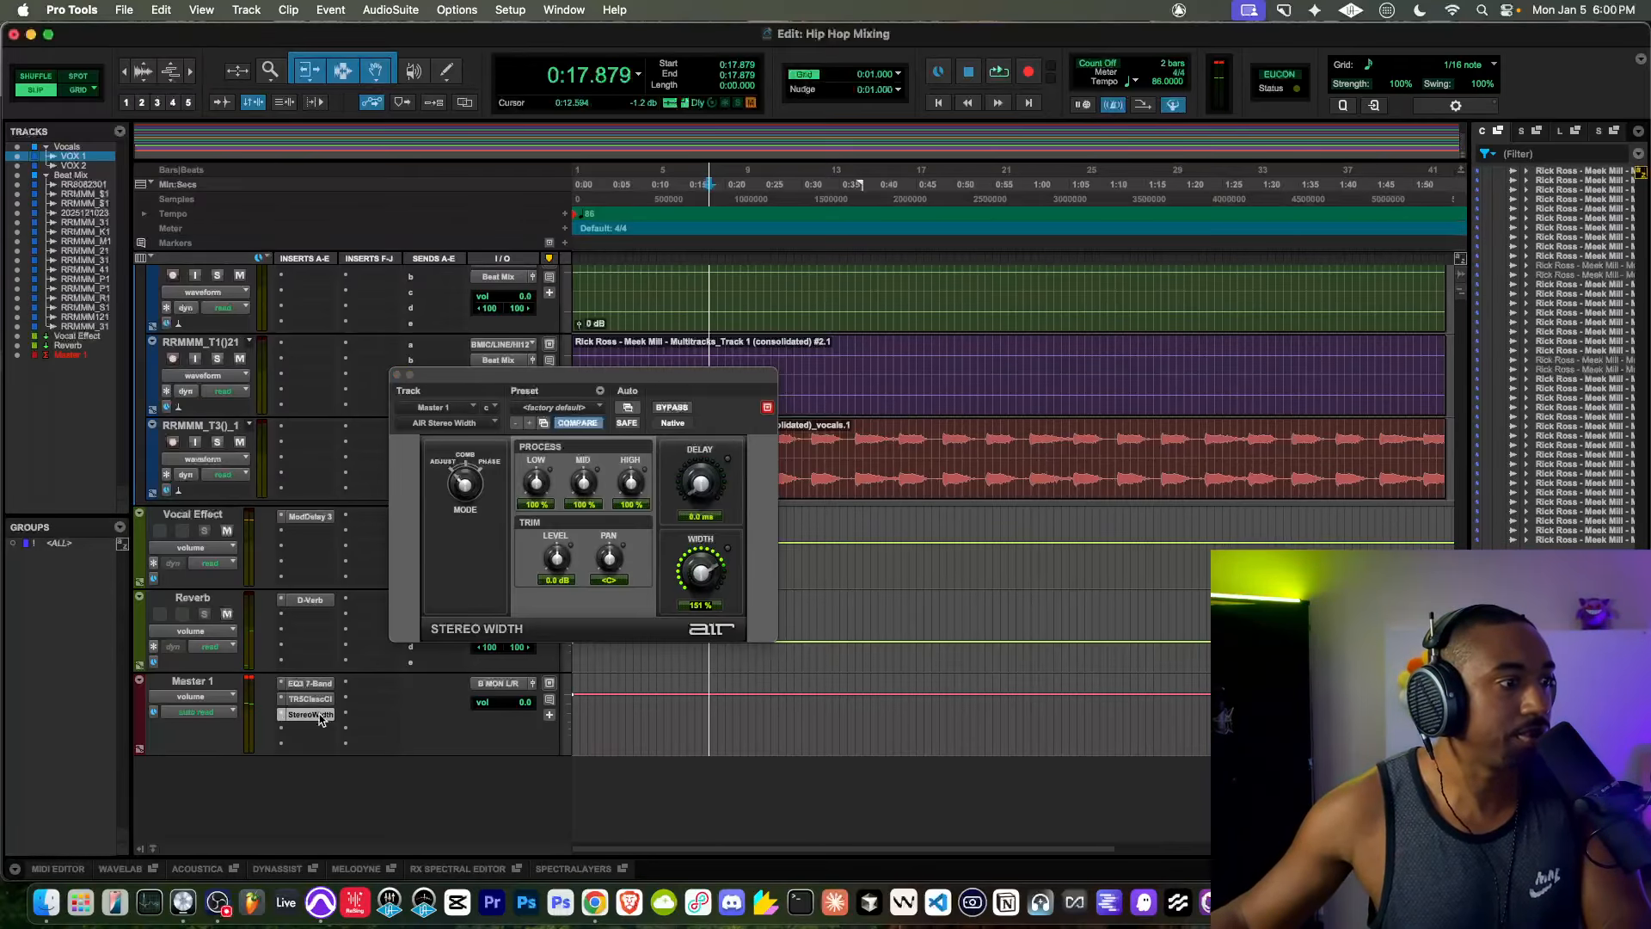
Step: Remove the AIR Stereo Width plugin from Master 1
left_click(298, 720)
left_click(293, 719)
left_click(286, 720)
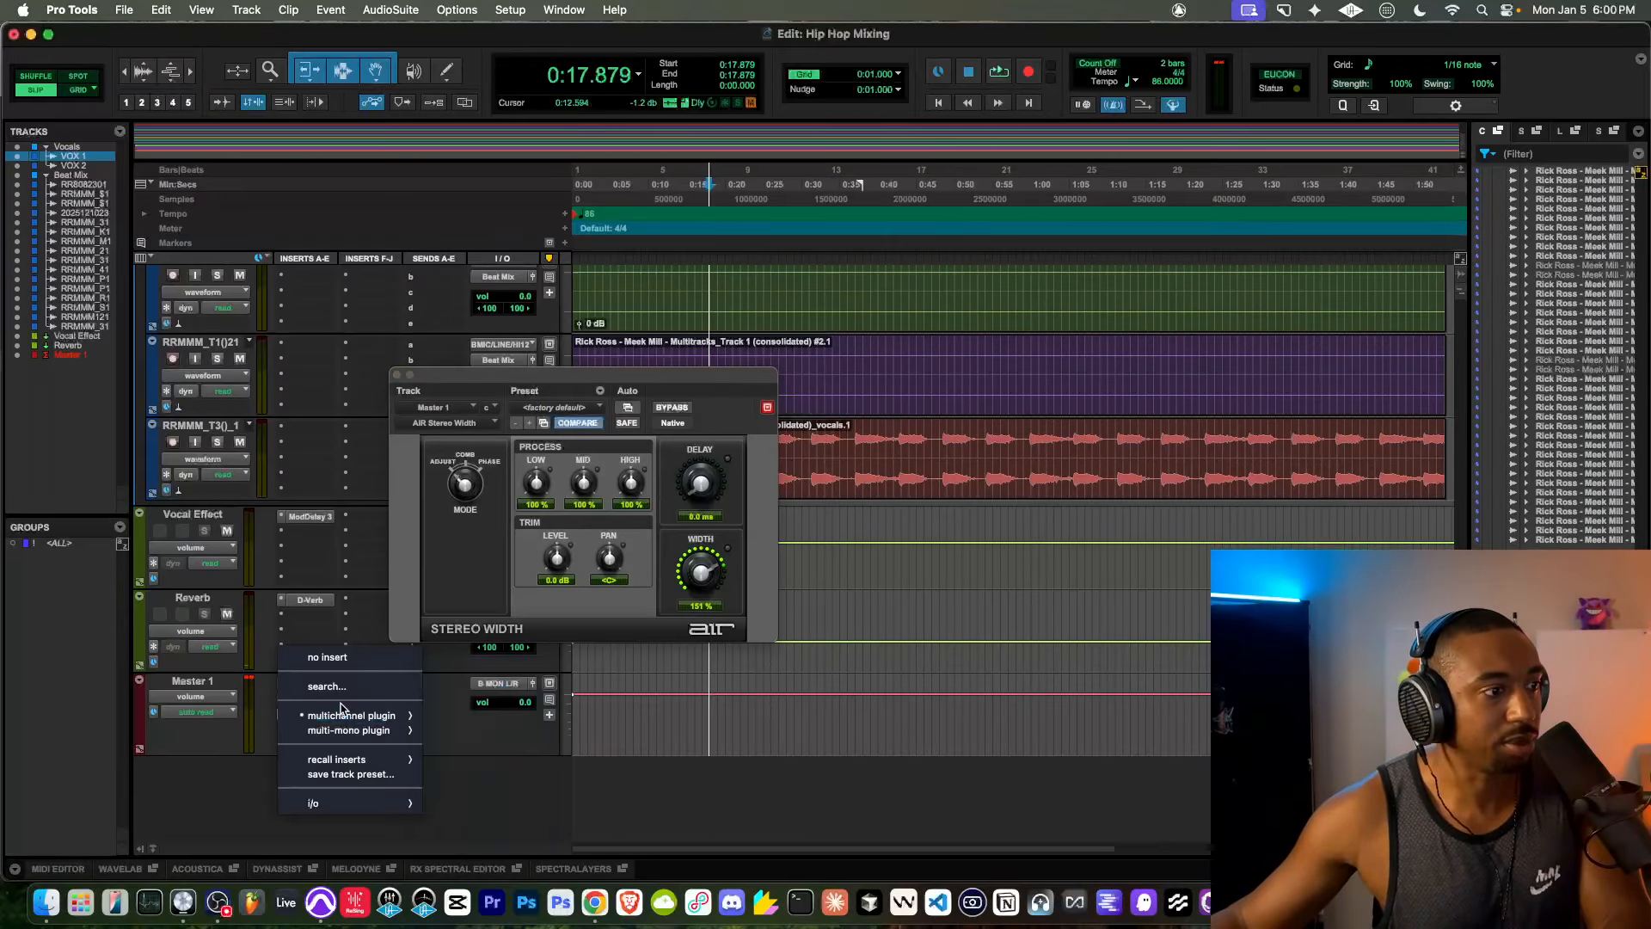
left_click(327, 661)
left_click(299, 710)
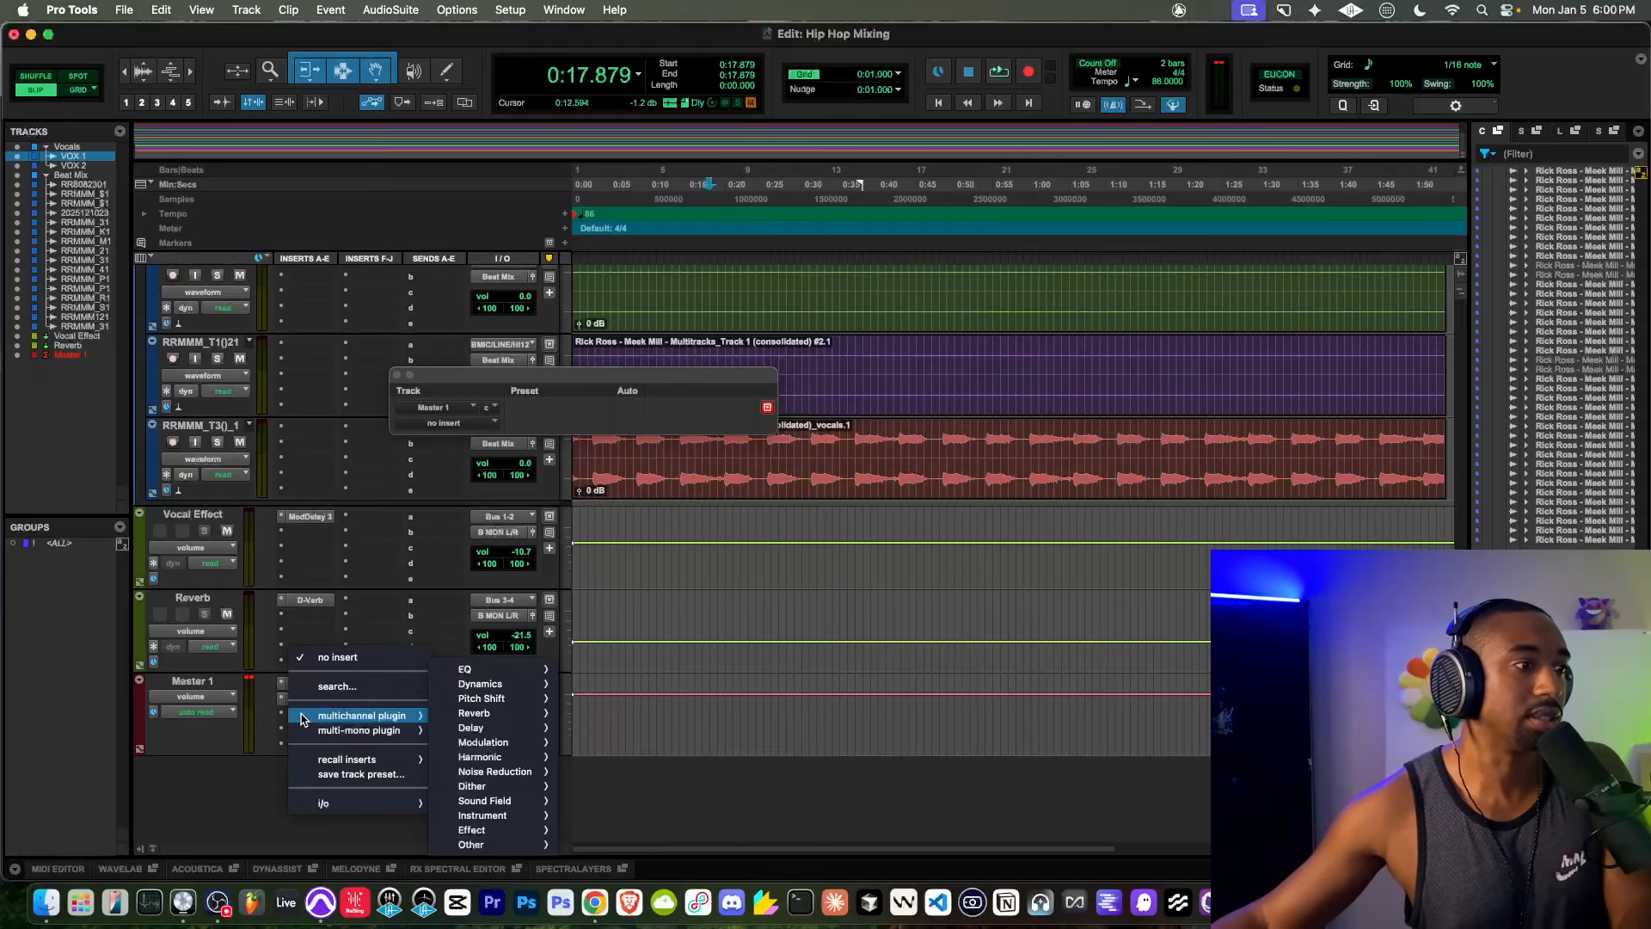
mouse_move(378, 715)
mouse_move(521, 800)
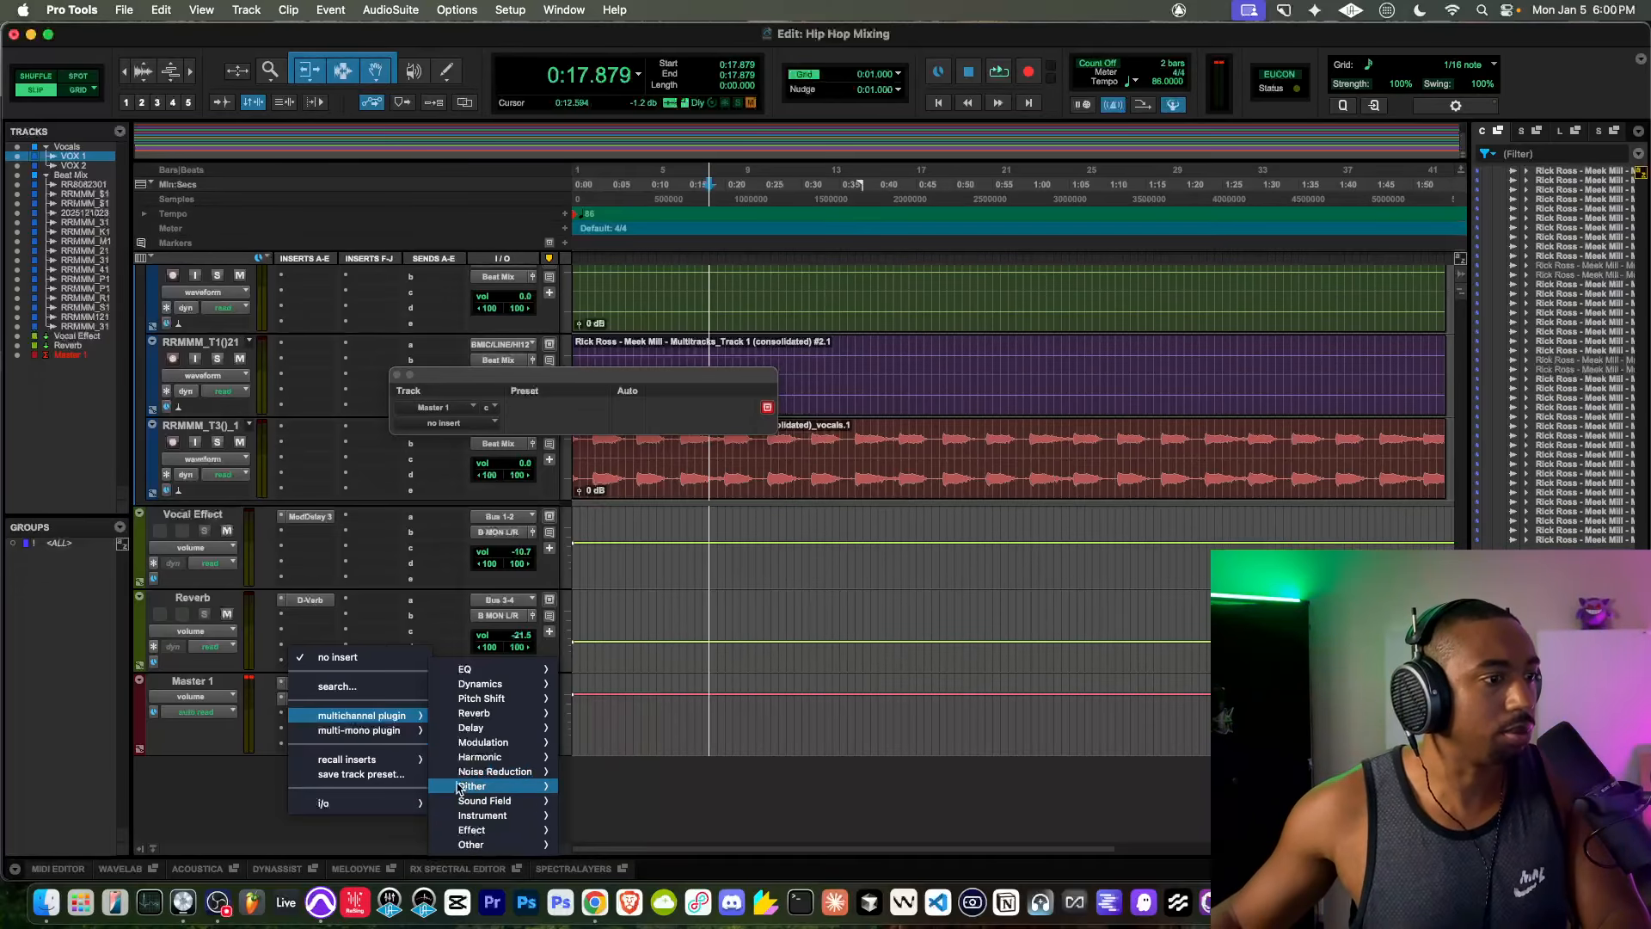
left_click(255, 819)
Step: Play the mix from 0:17.879, close the empty Master 1 insert window and check the track meters
key("space")
key("space")
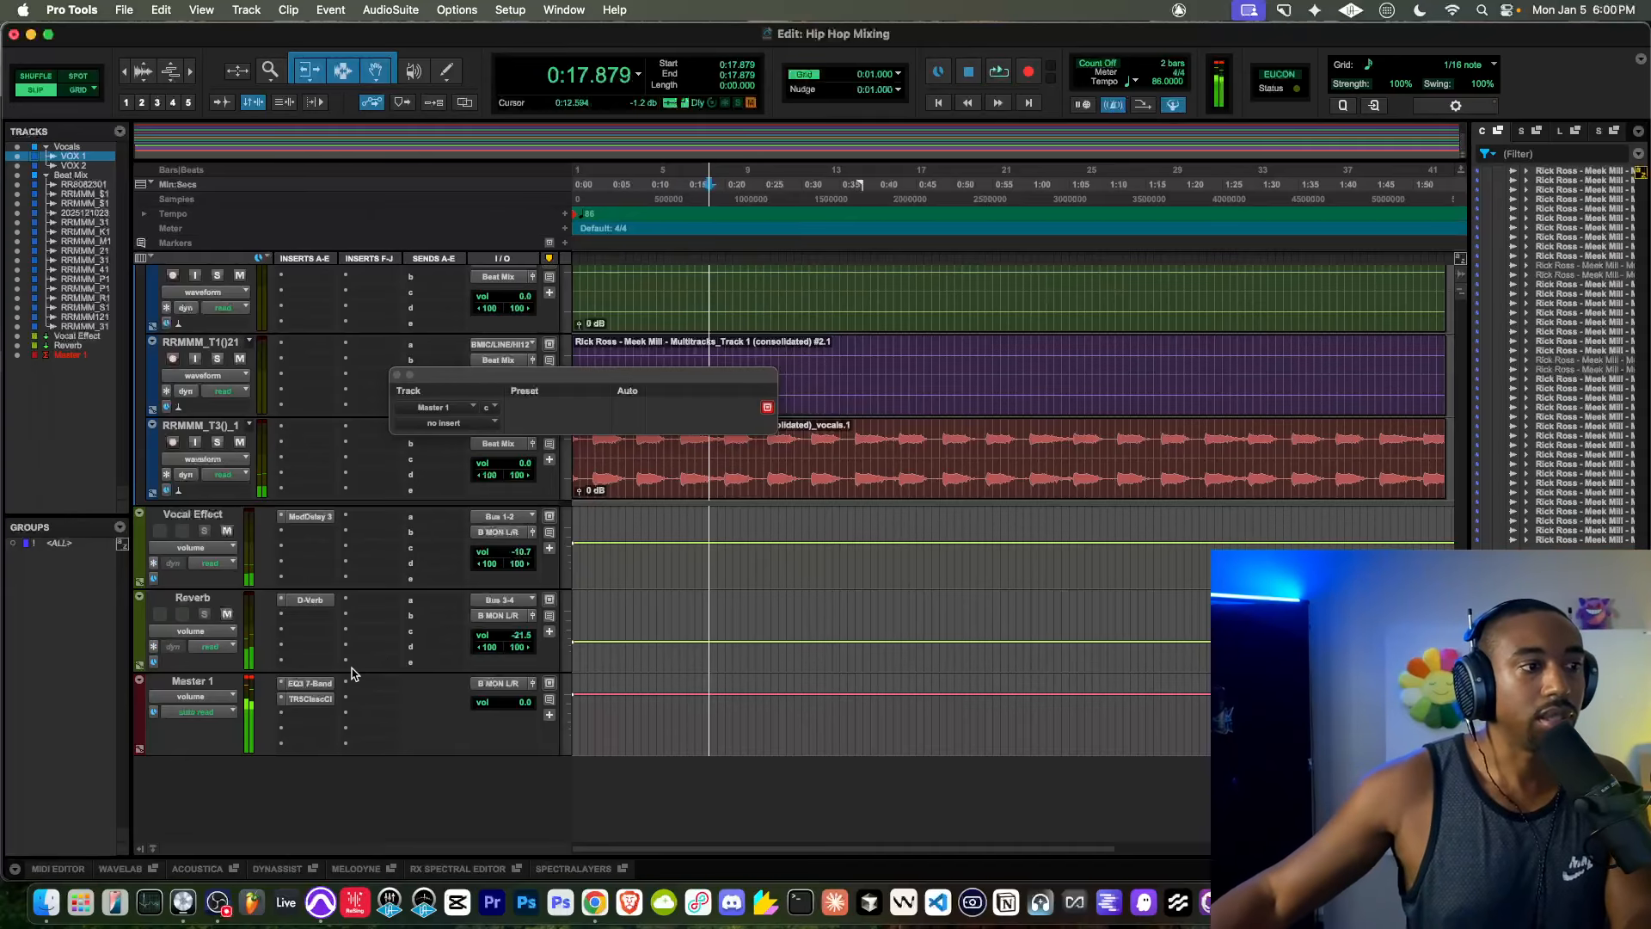
key("space")
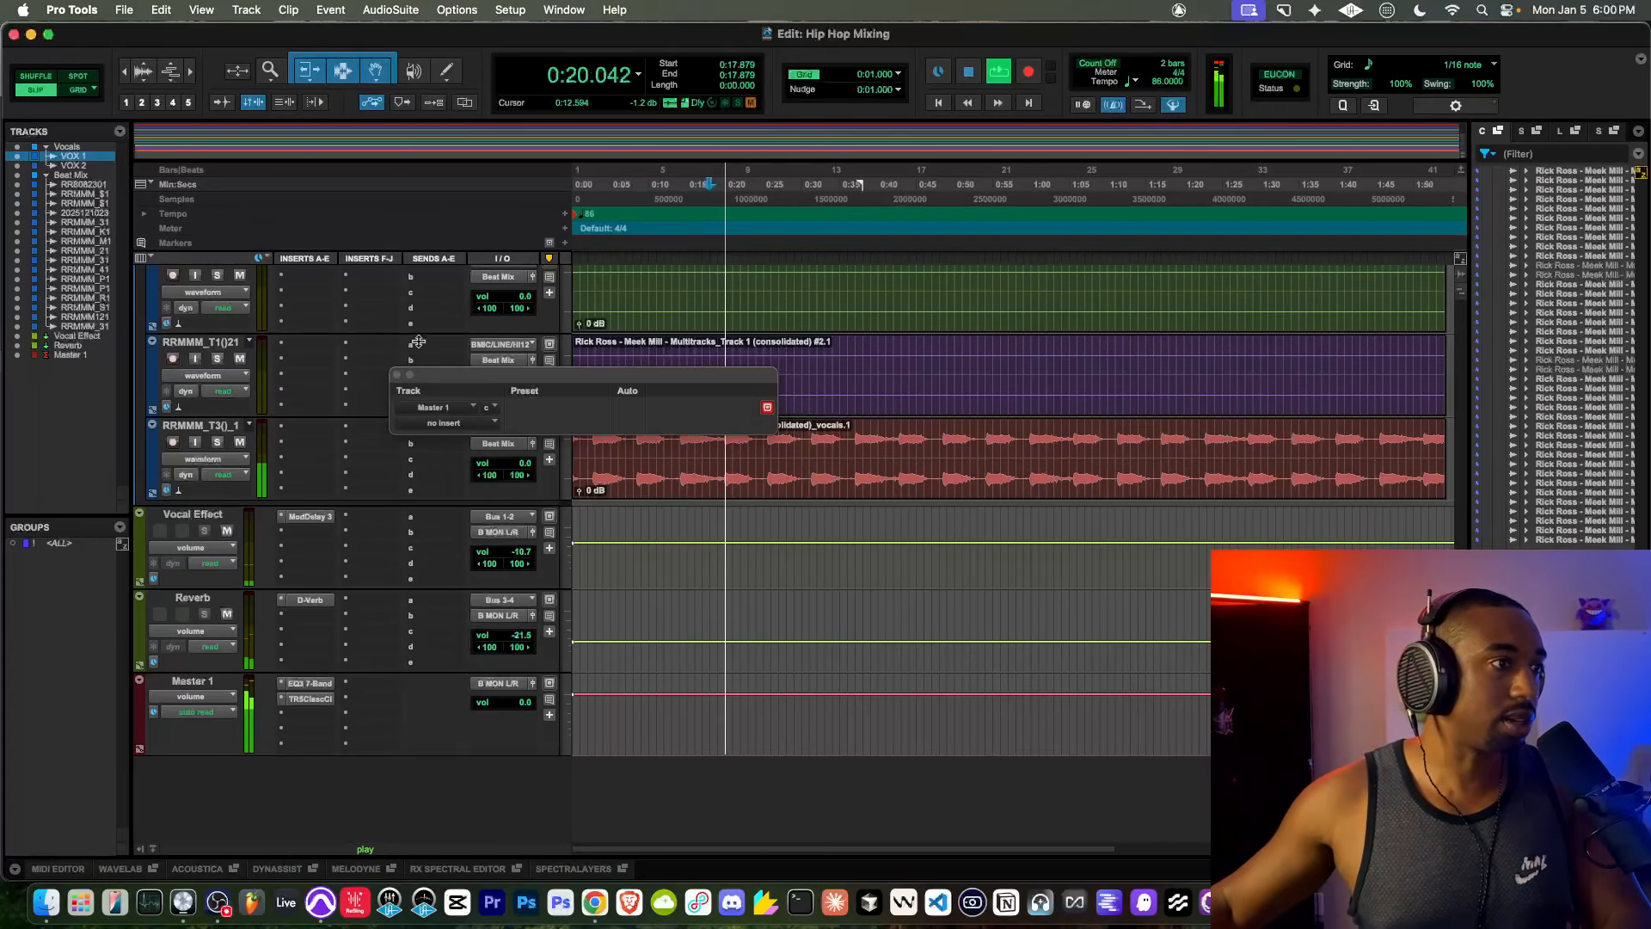
left_click(396, 375)
scroll(367, 495, "up", 15)
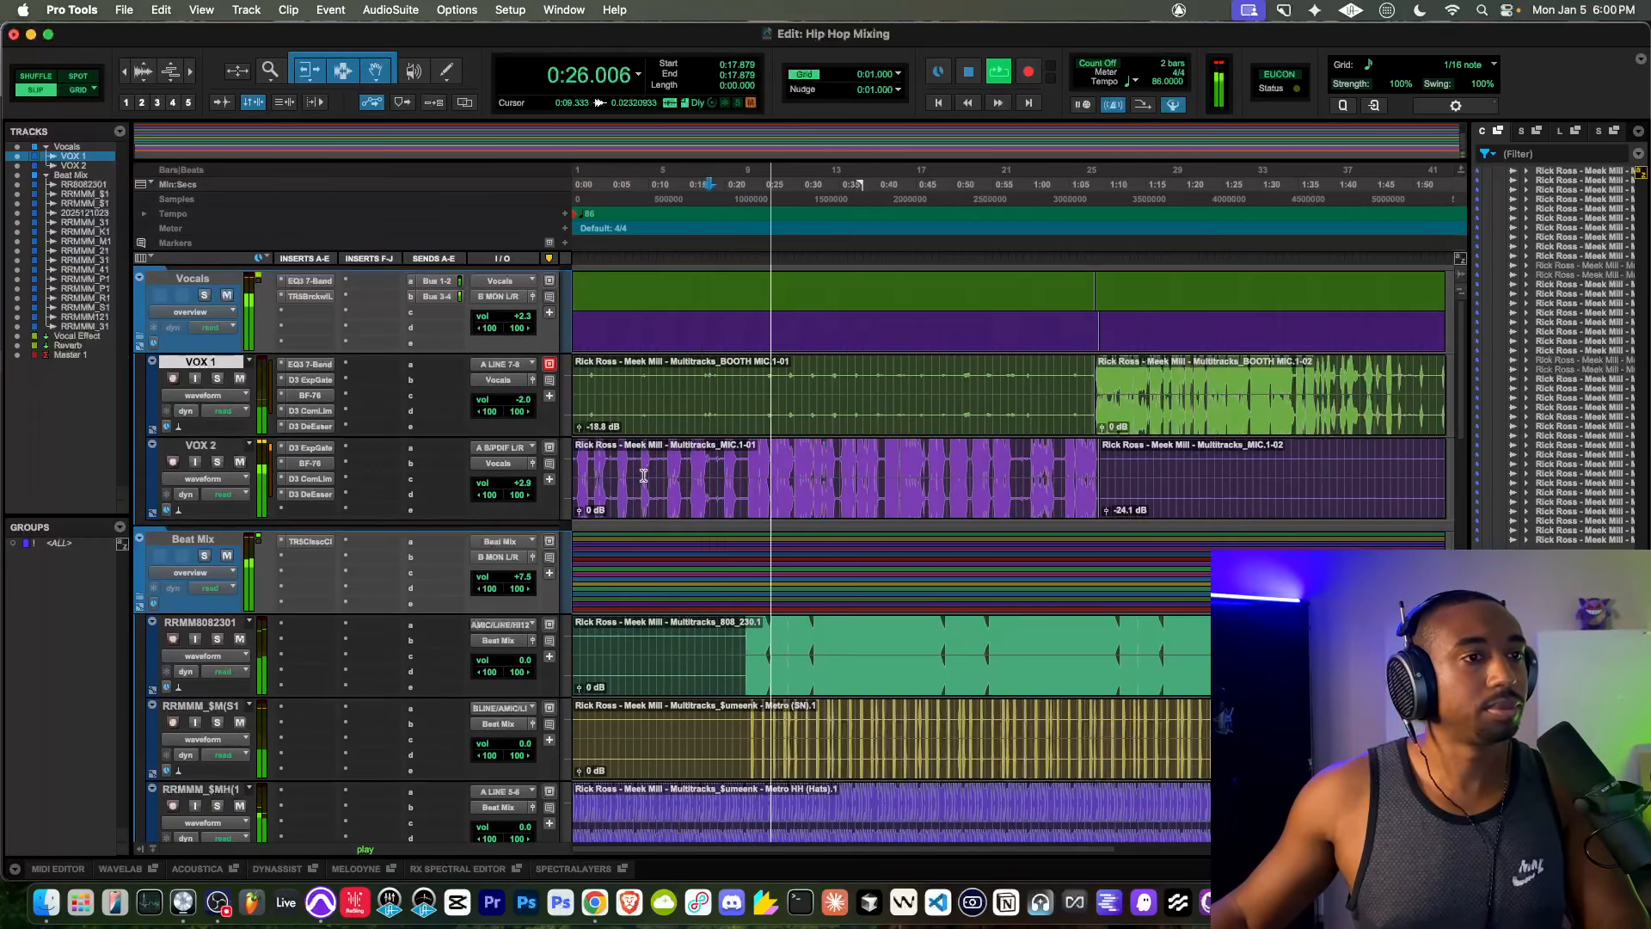
scroll(617, 402, "down", 10)
scroll(616, 402, "down", 8)
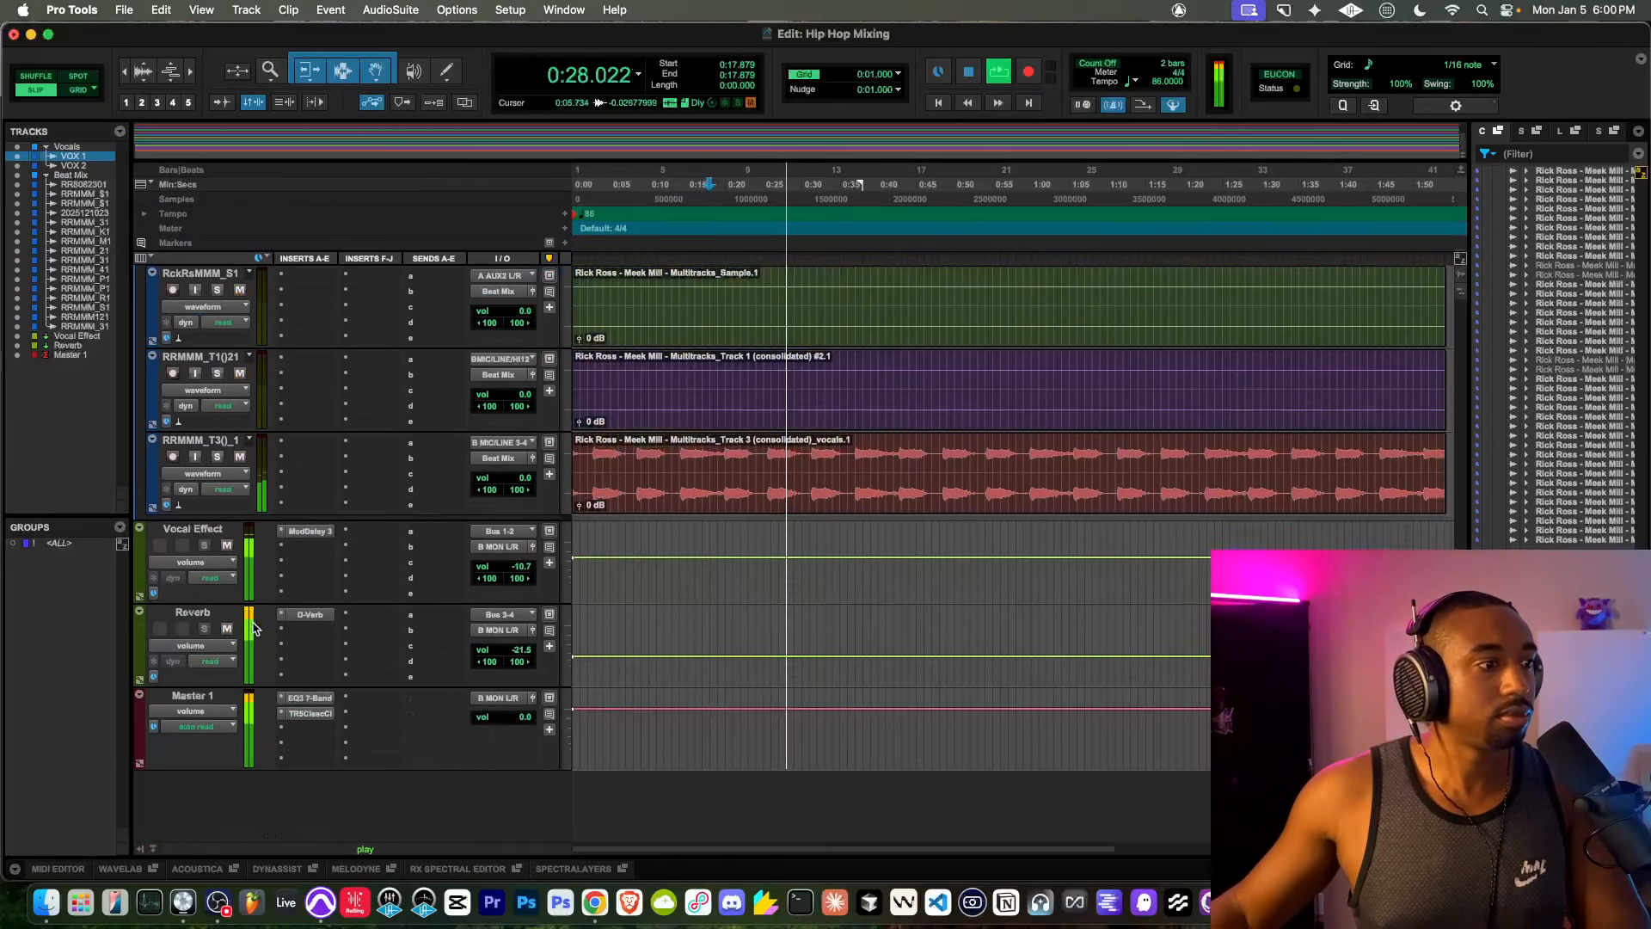
Step: Lower the input of the EQ3 7-Band on Master 1 to -8.5 dB while the mix plays, and stop playback
left_click(309, 684)
key("space")
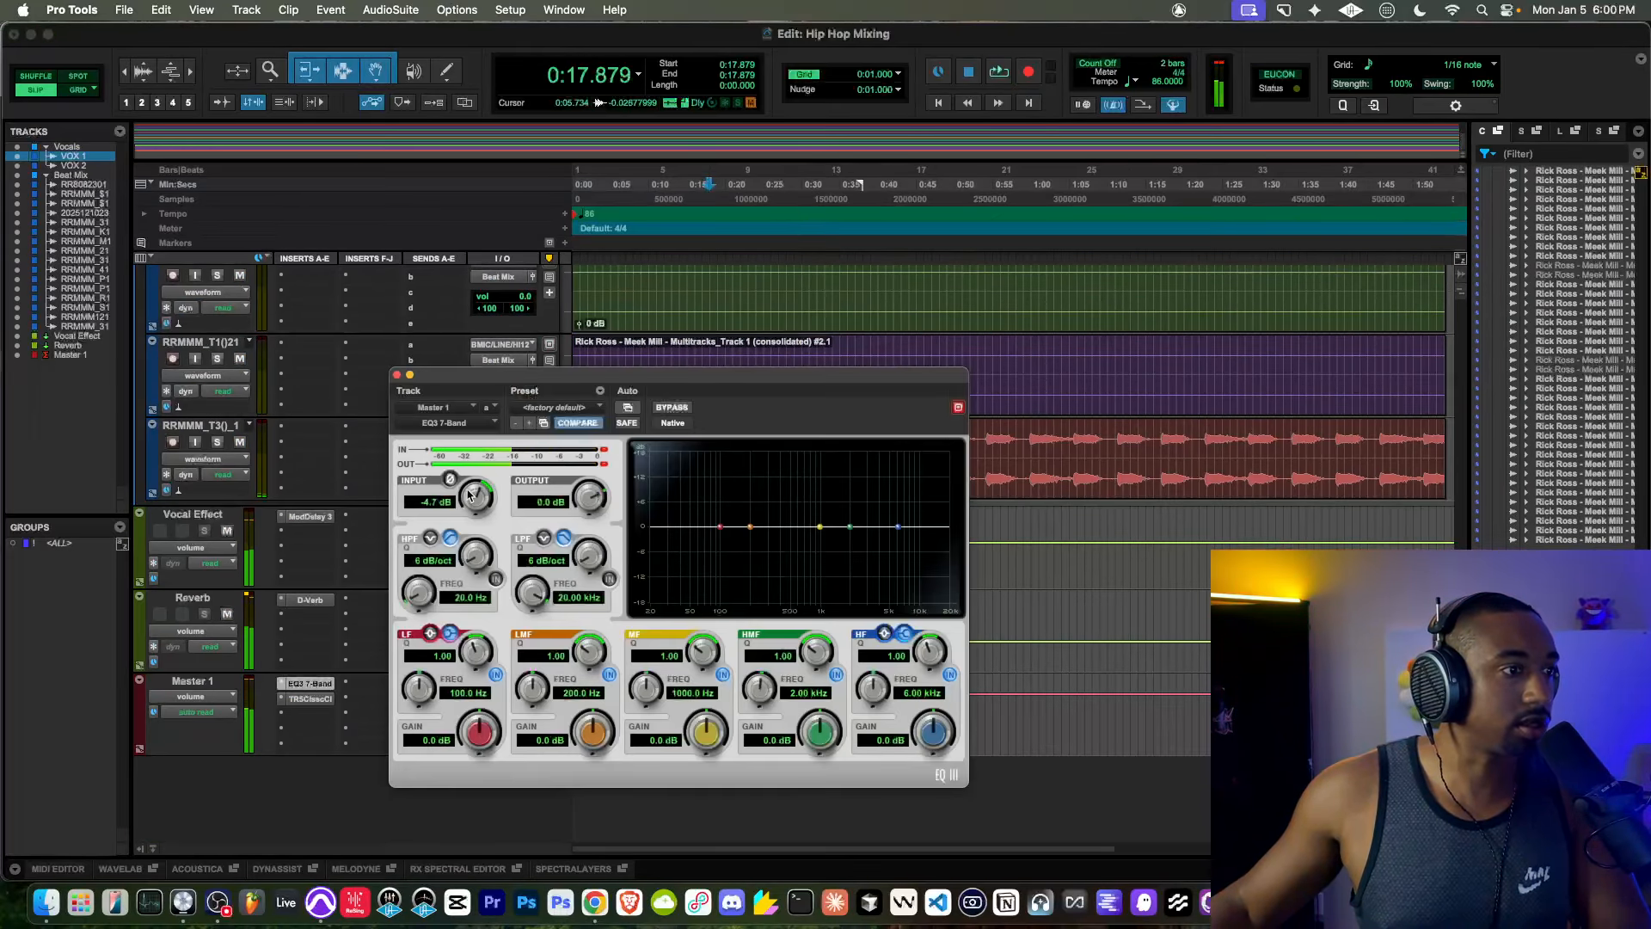
key("space")
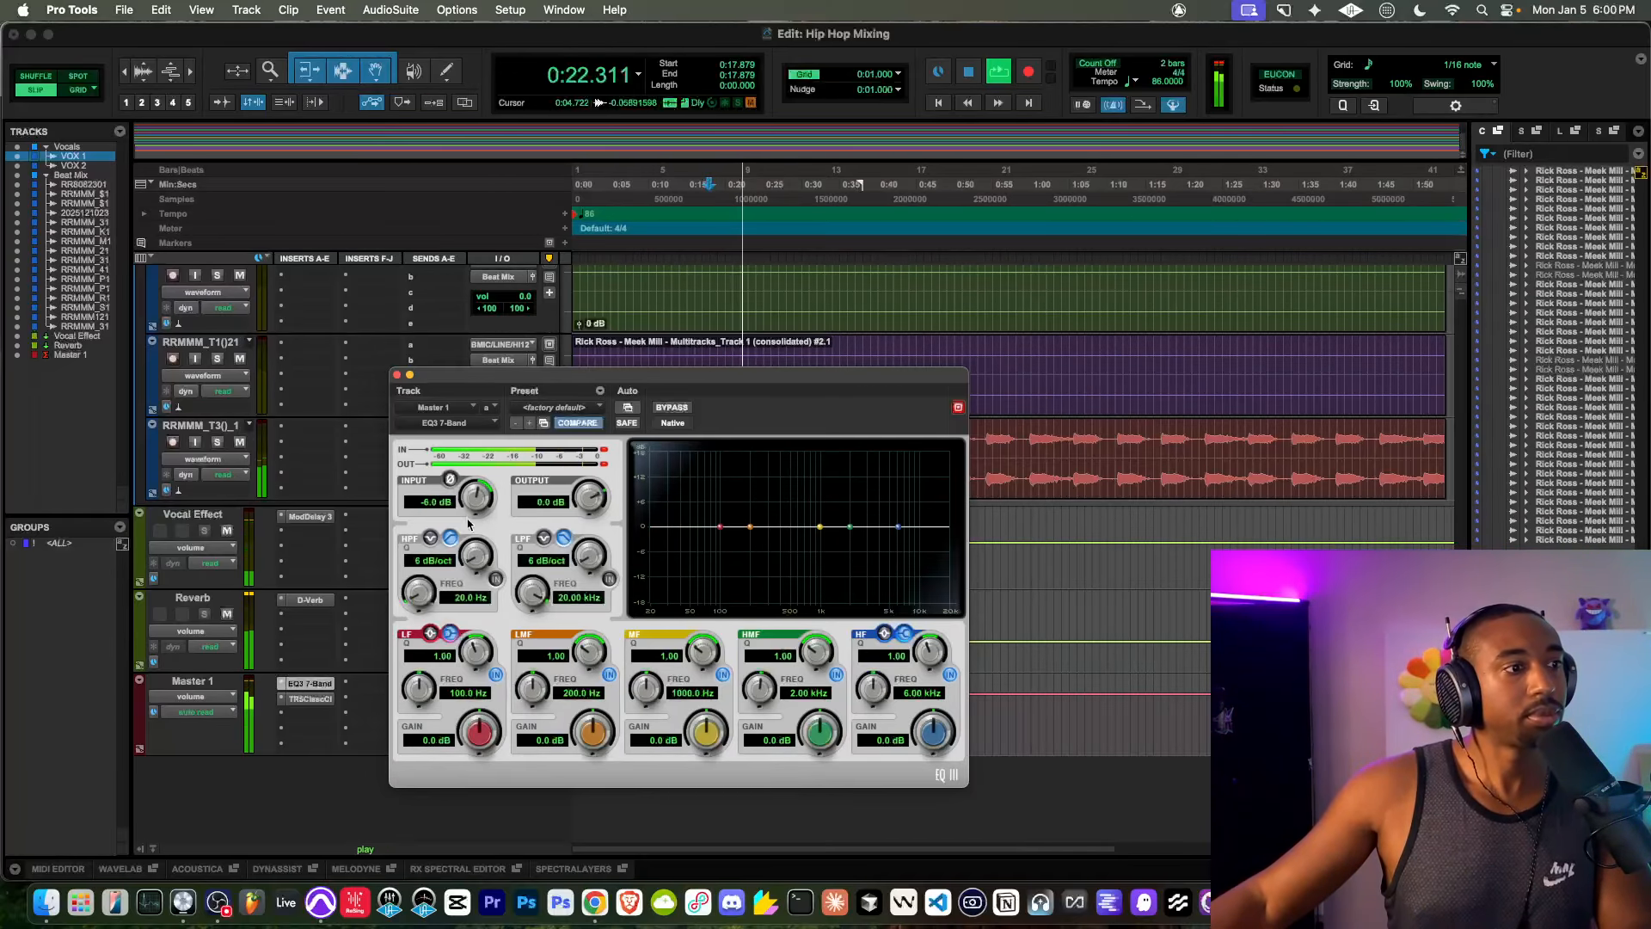
left_click_drag(468, 523, 460, 527)
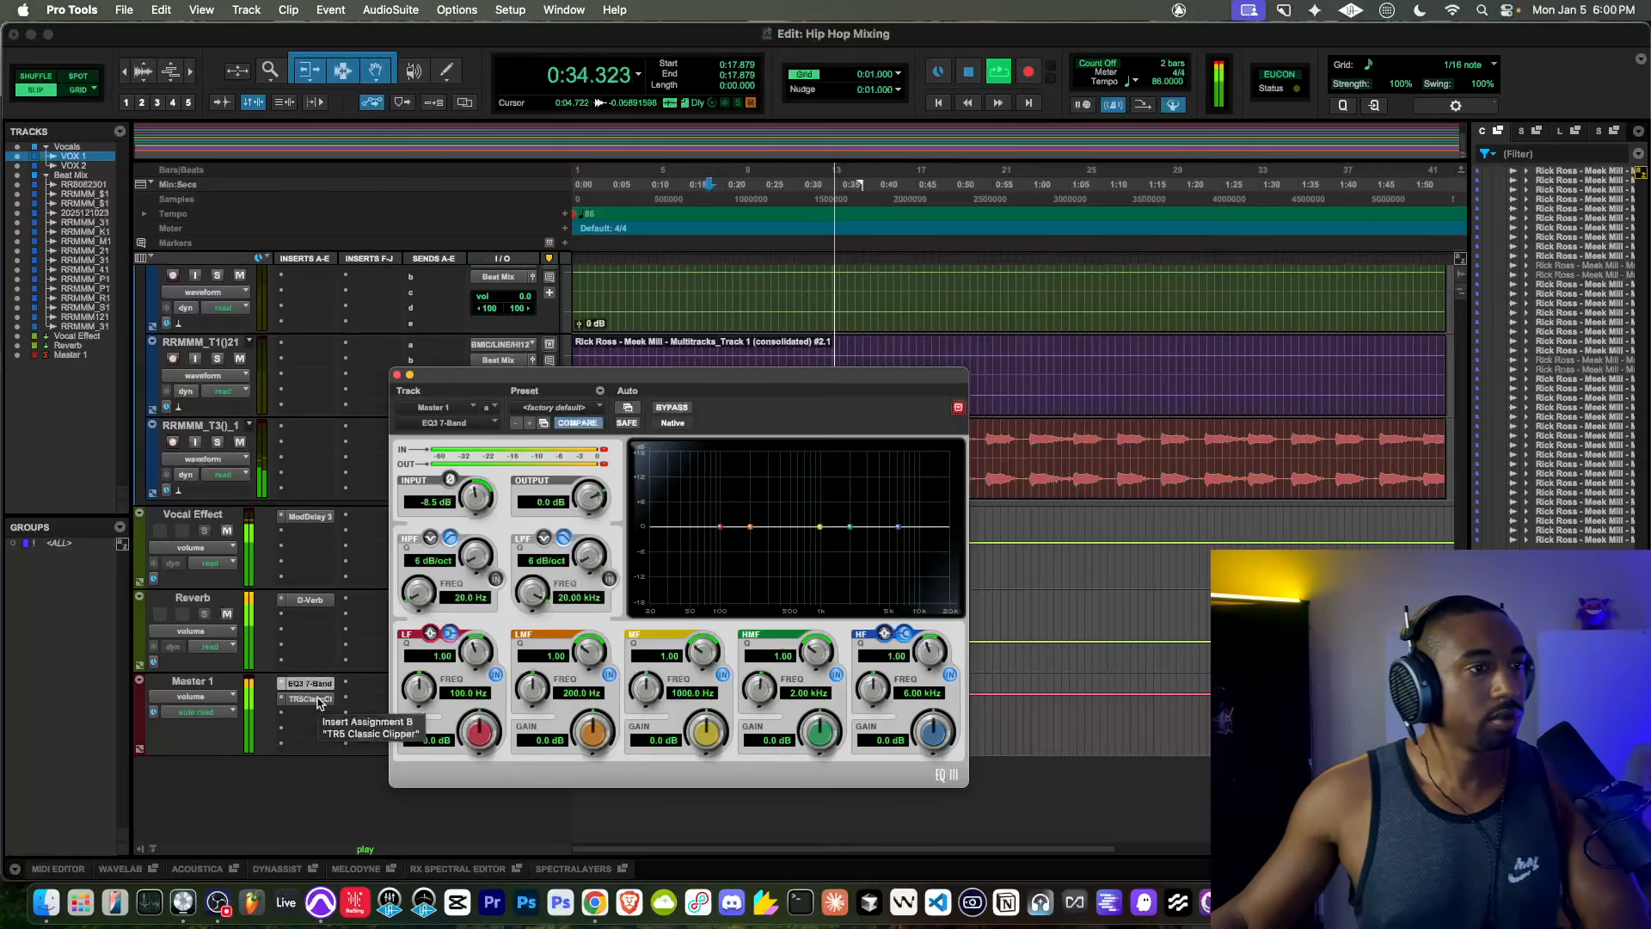
key("space")
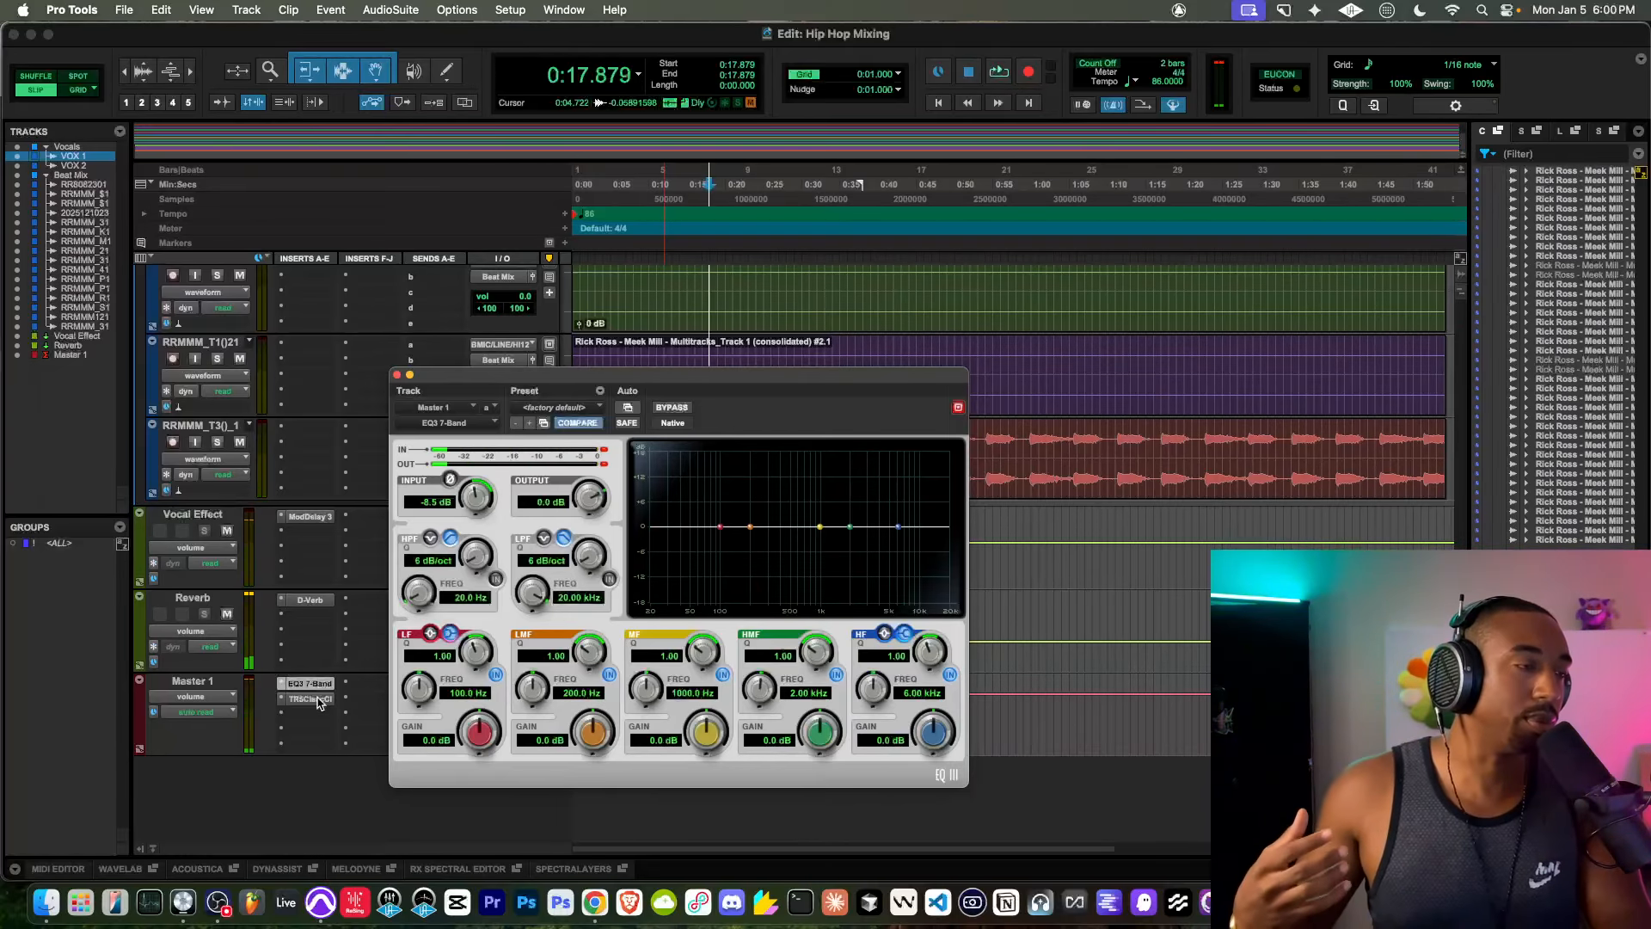
Step: Audition the mix from 0:28.449 with the Master 1 EQ open, close its window and stop playback
key("space")
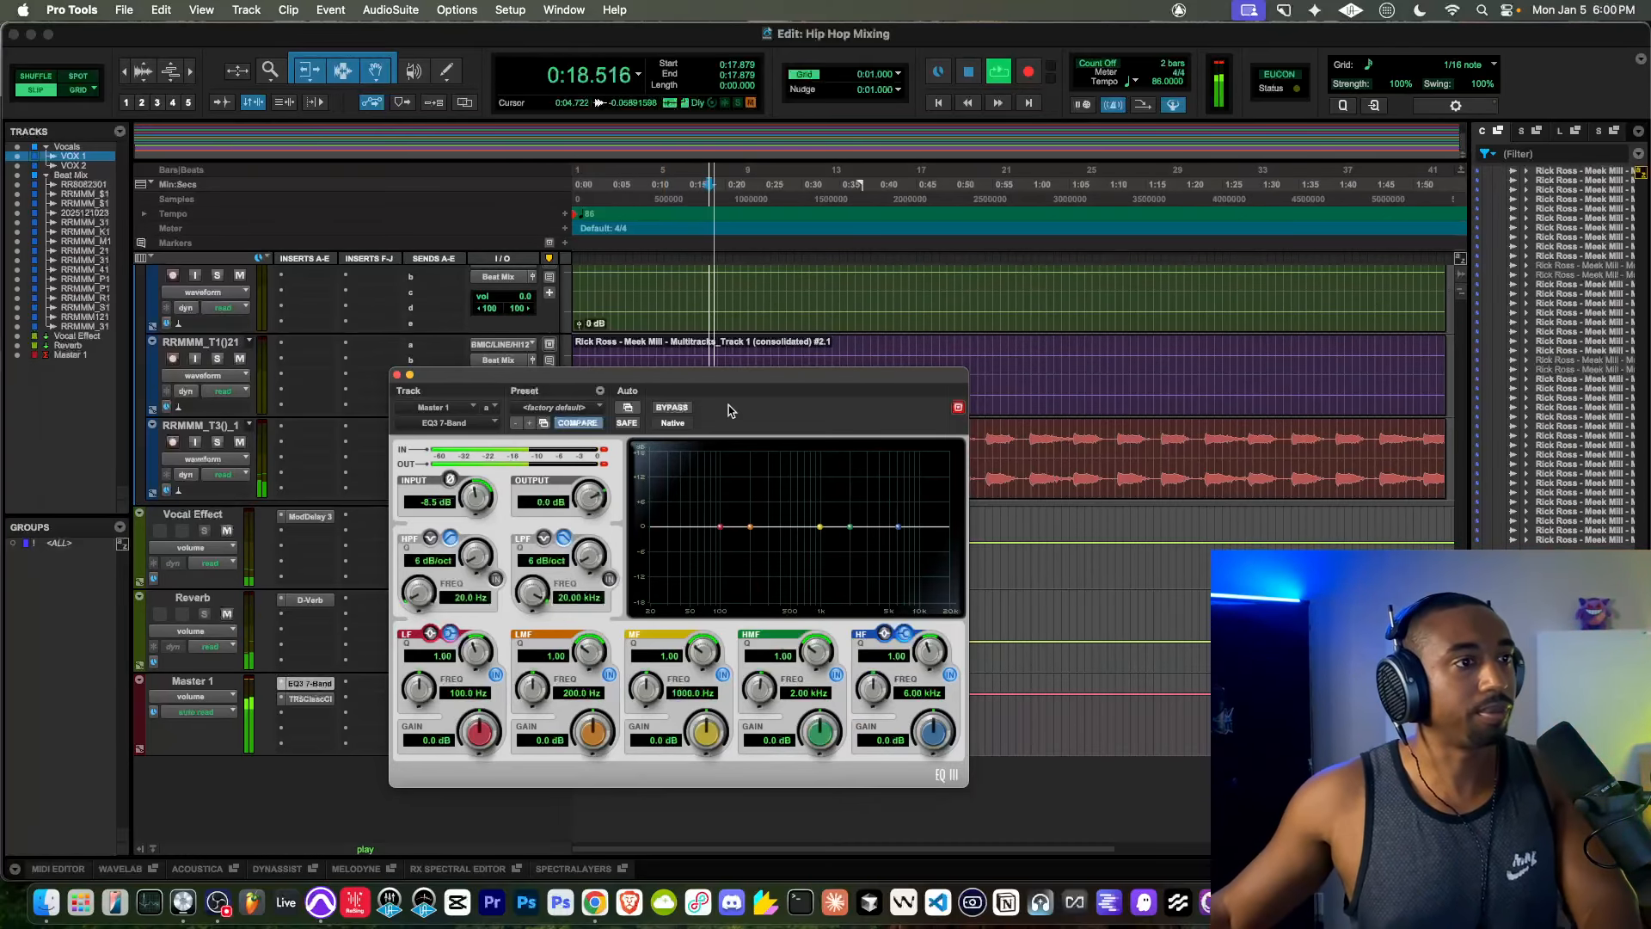
left_click(790, 182)
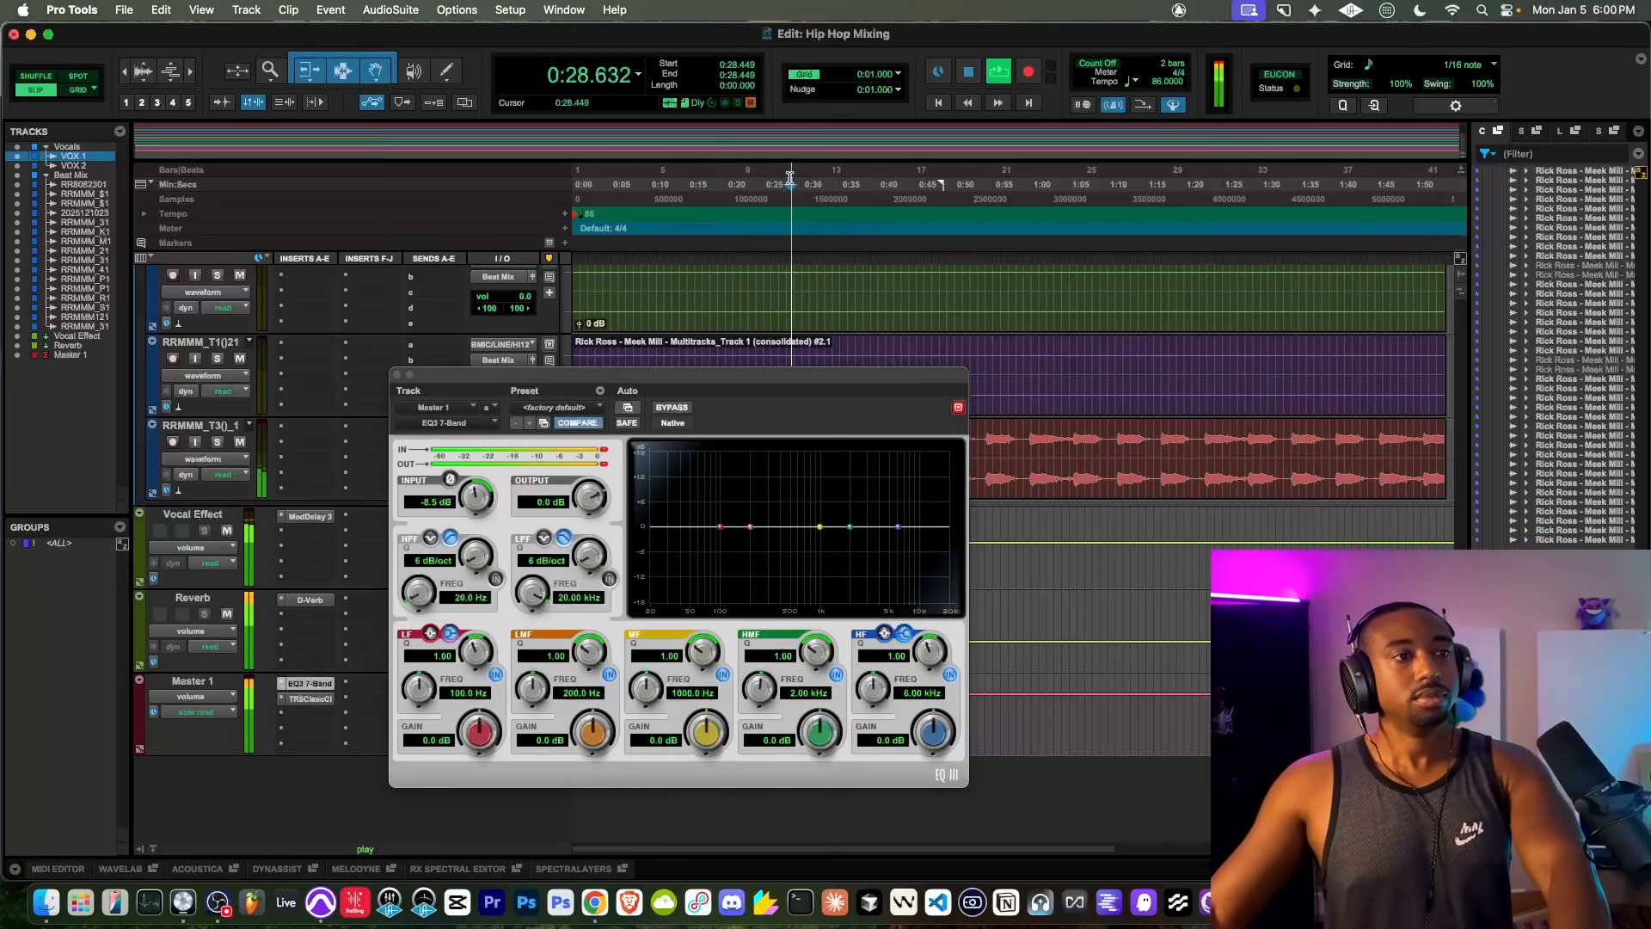
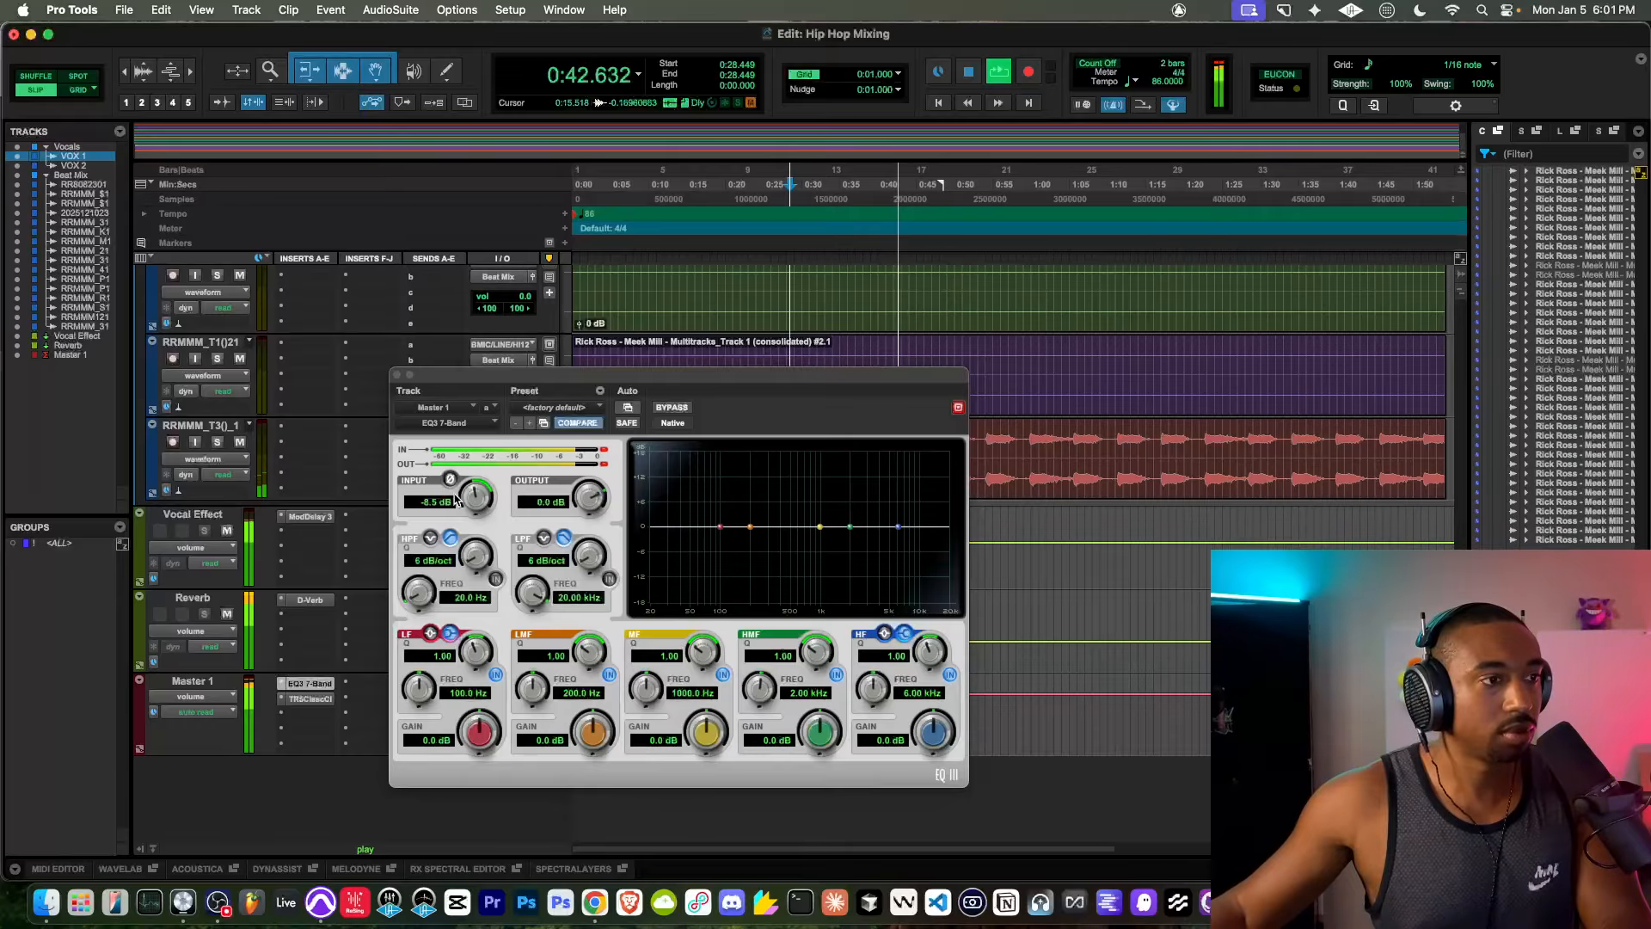
left_click(397, 375)
key("space")
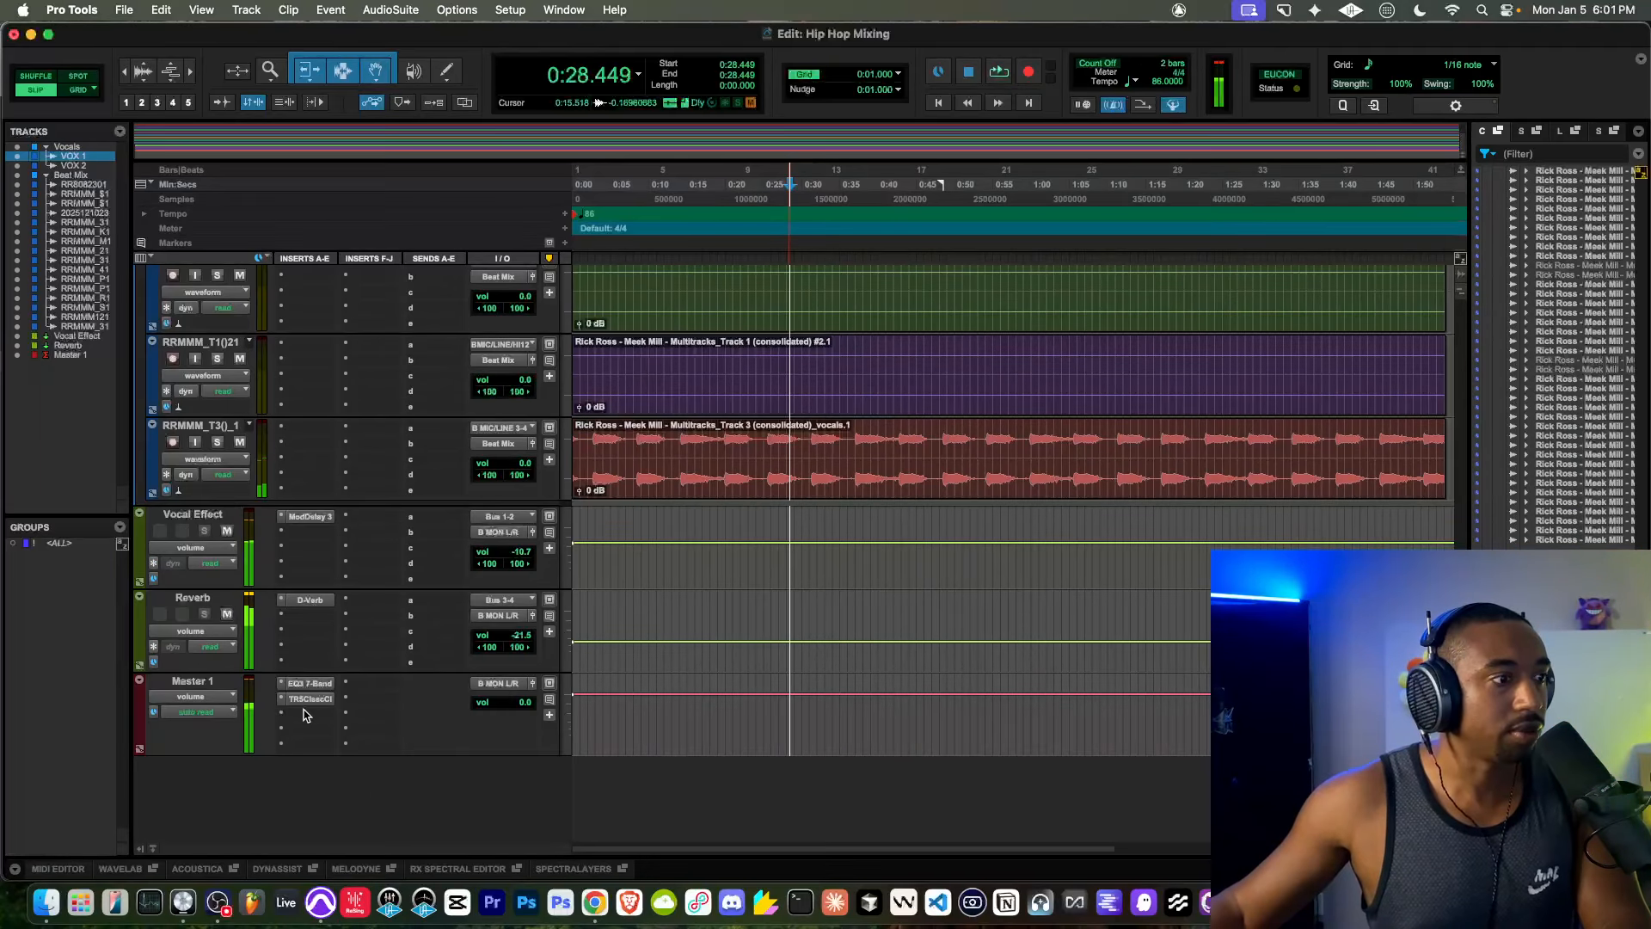
Step: Insert the TR5 Brickwall Limiter (stereo) on Master 1 after the Classic Clipper
left_click(301, 716)
type("limiter")
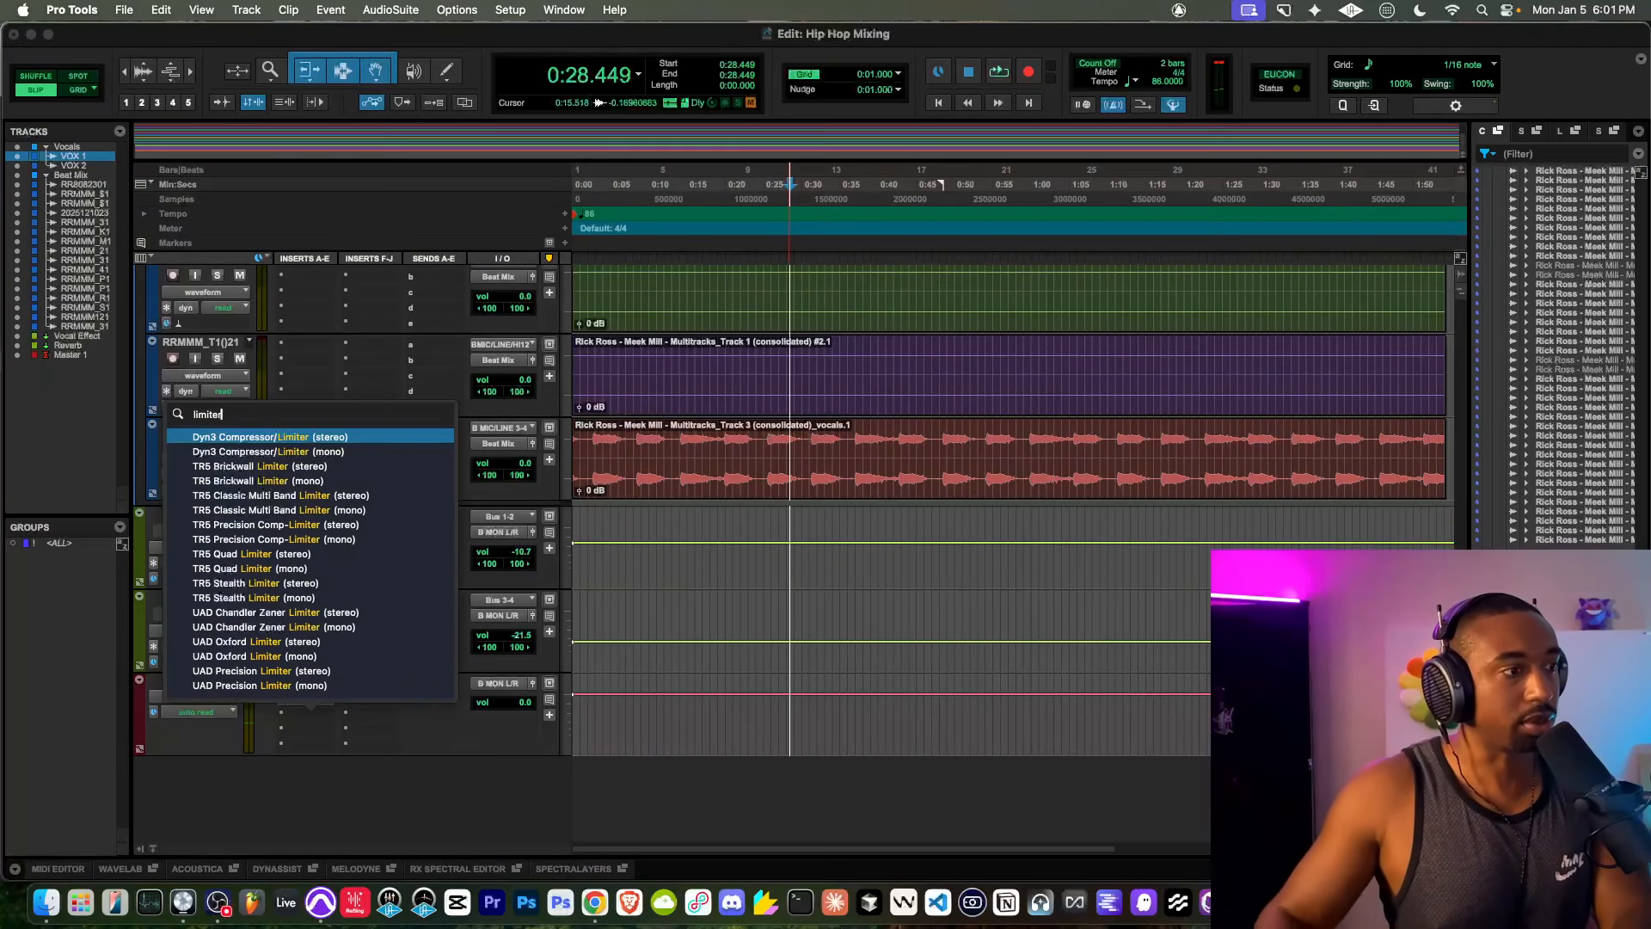
left_click(275, 466)
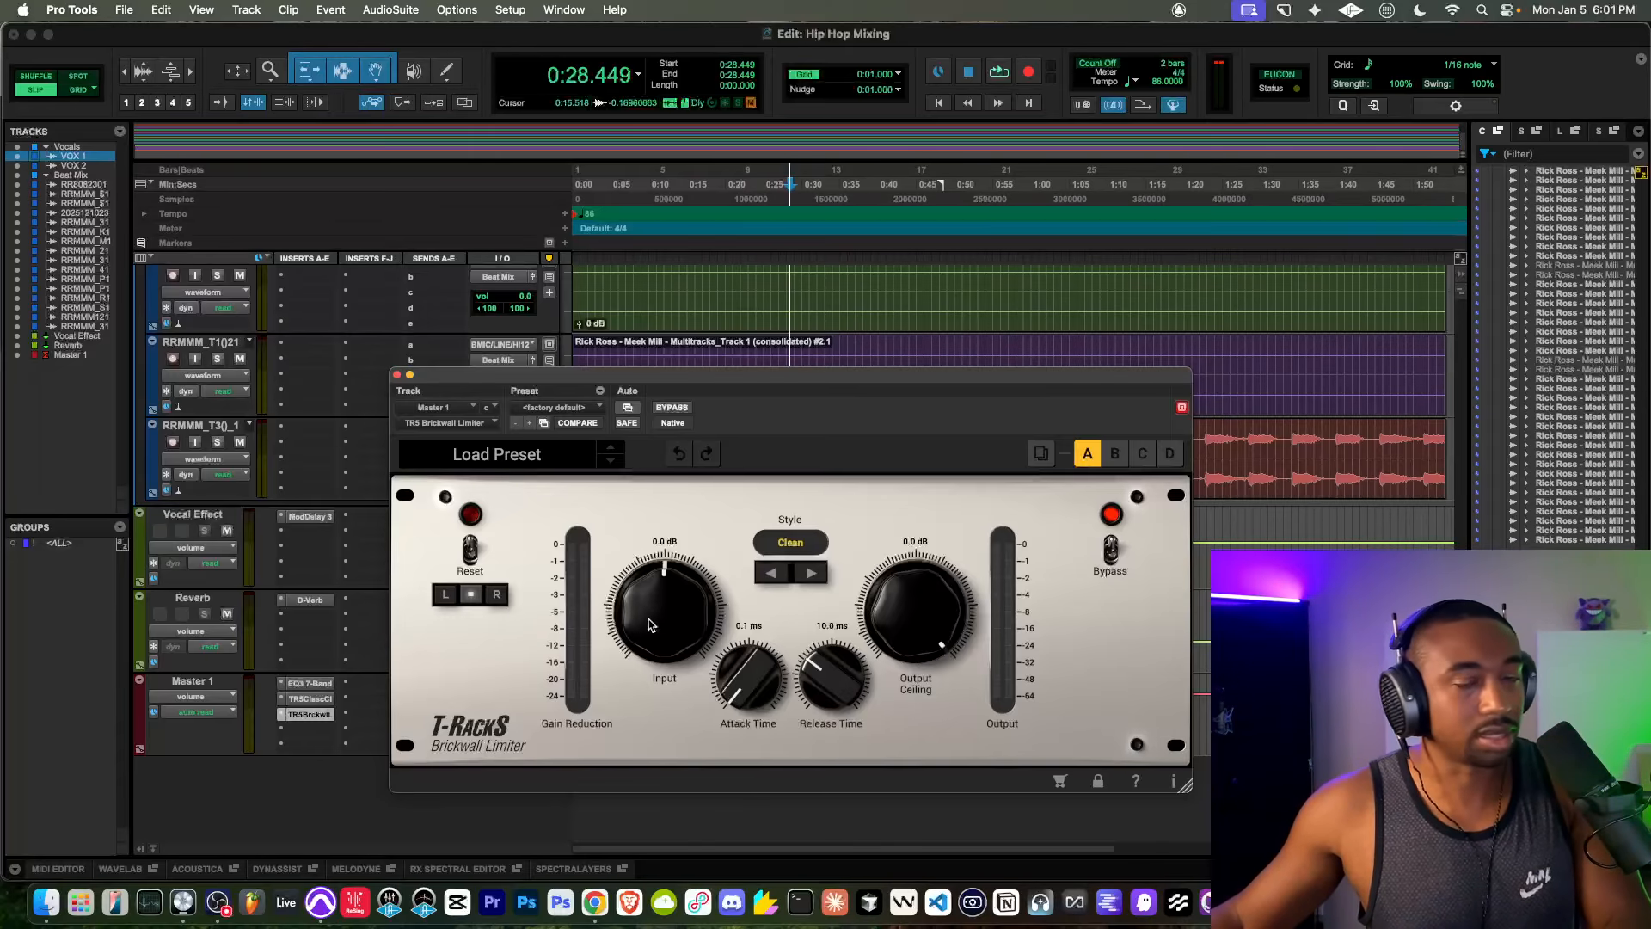
Step: Raise the Master 1 Brickwall Limiter's input to 2.0 dB while playing from 0:28.449, and close its window
key("space")
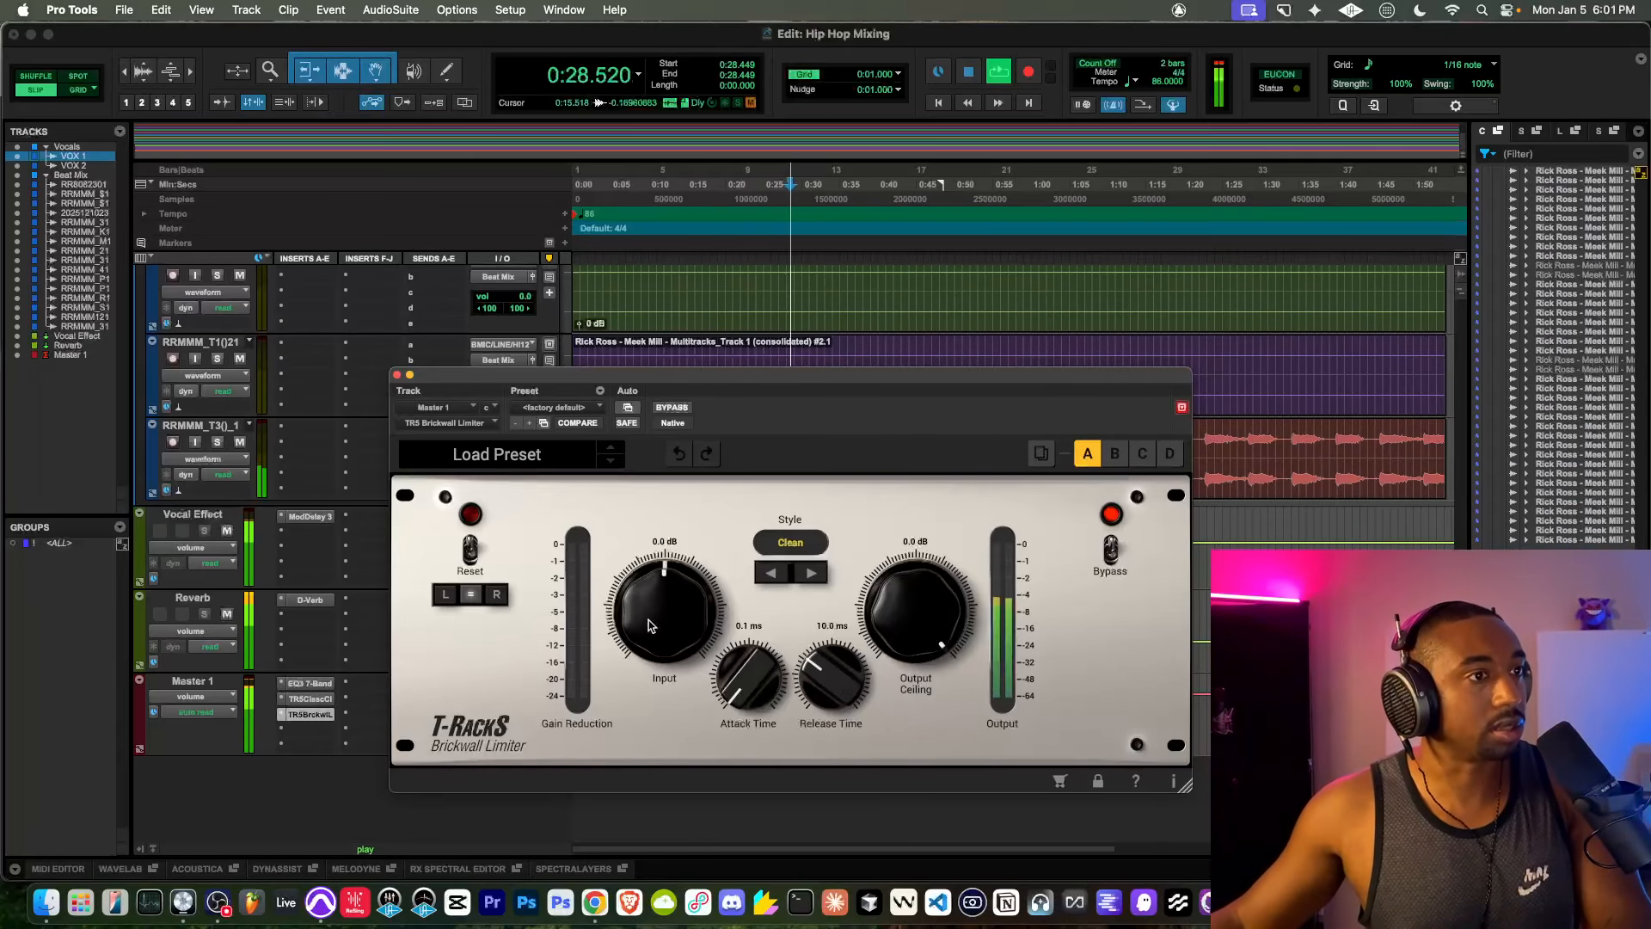
left_click_drag(648, 621, 641, 603)
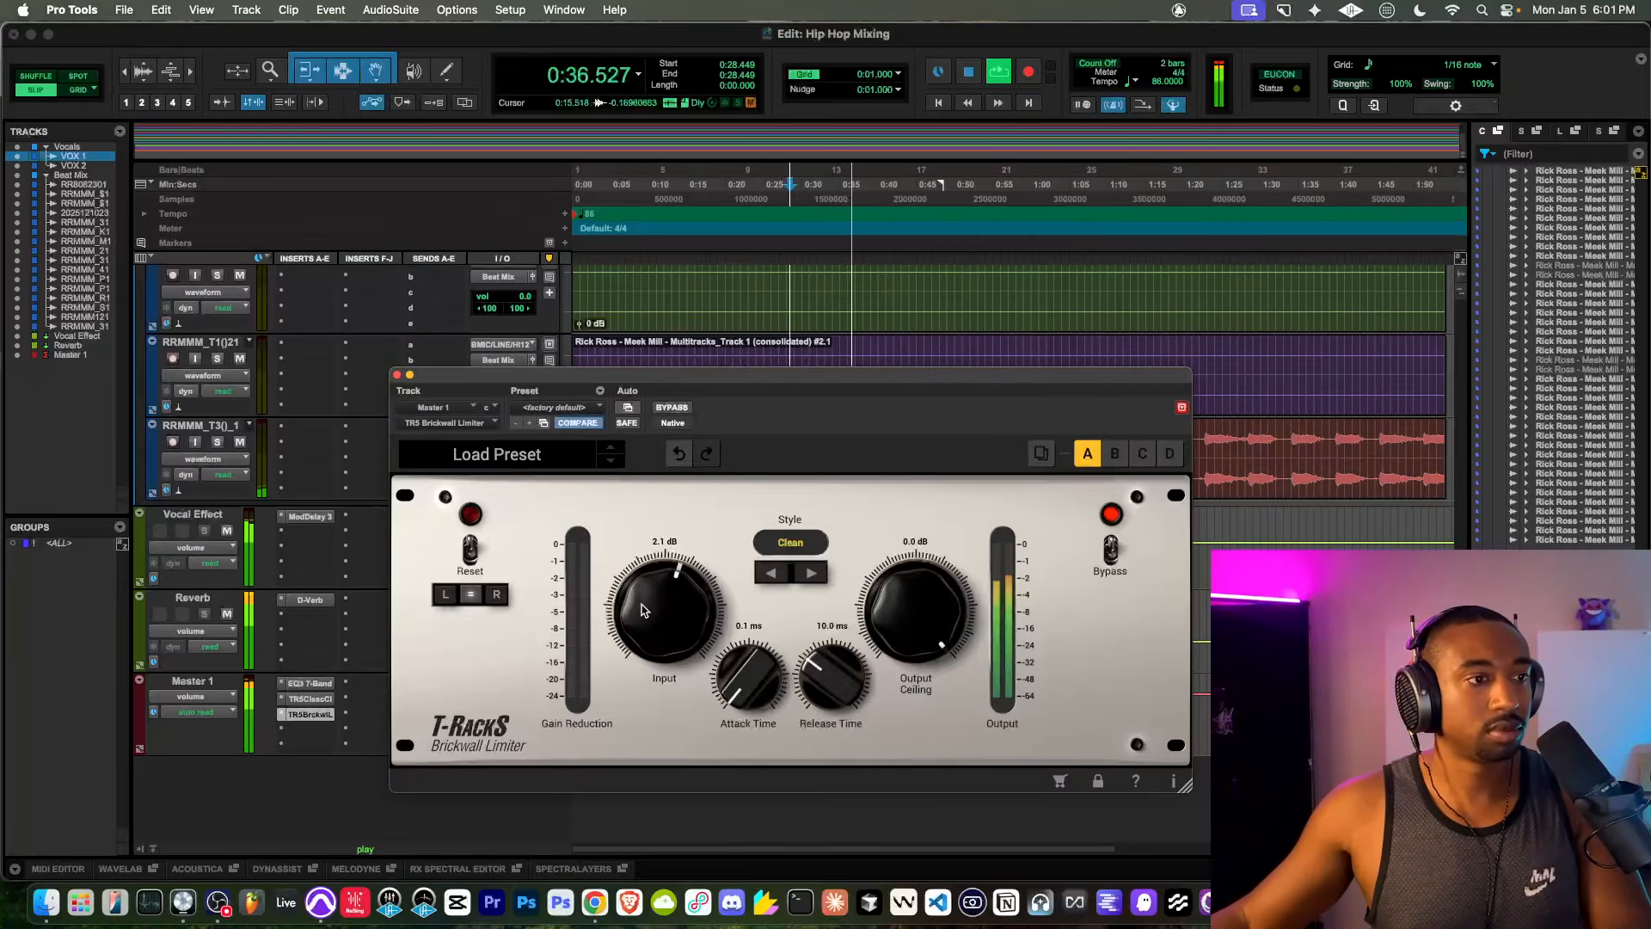
left_click_drag(642, 610, 643, 611)
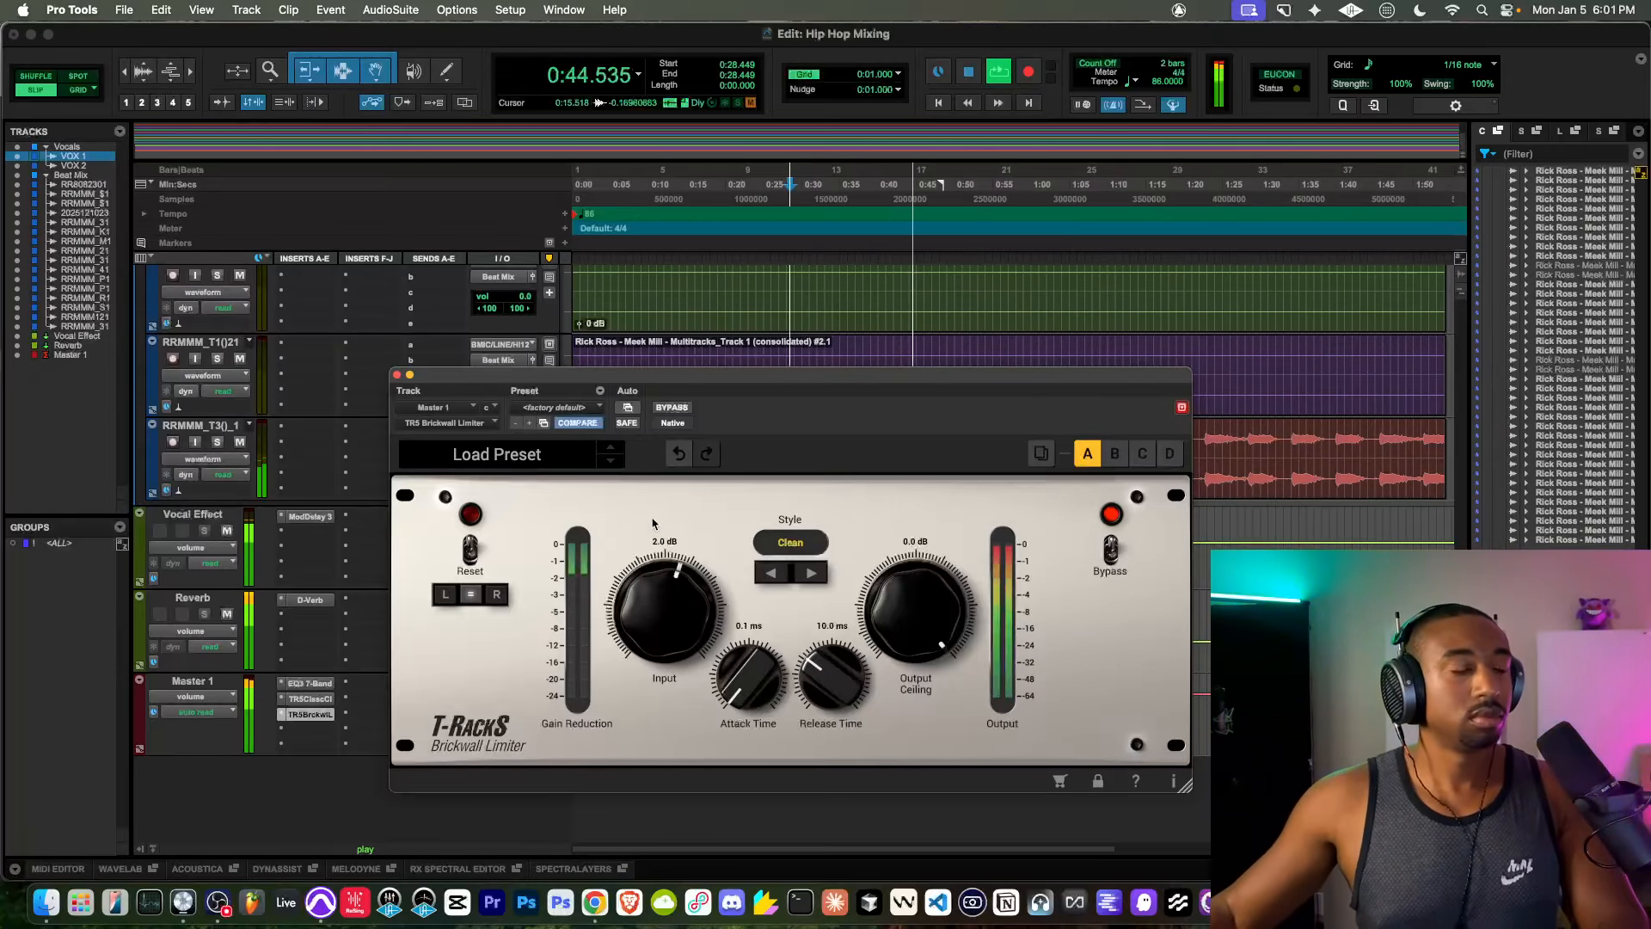
left_click(396, 375)
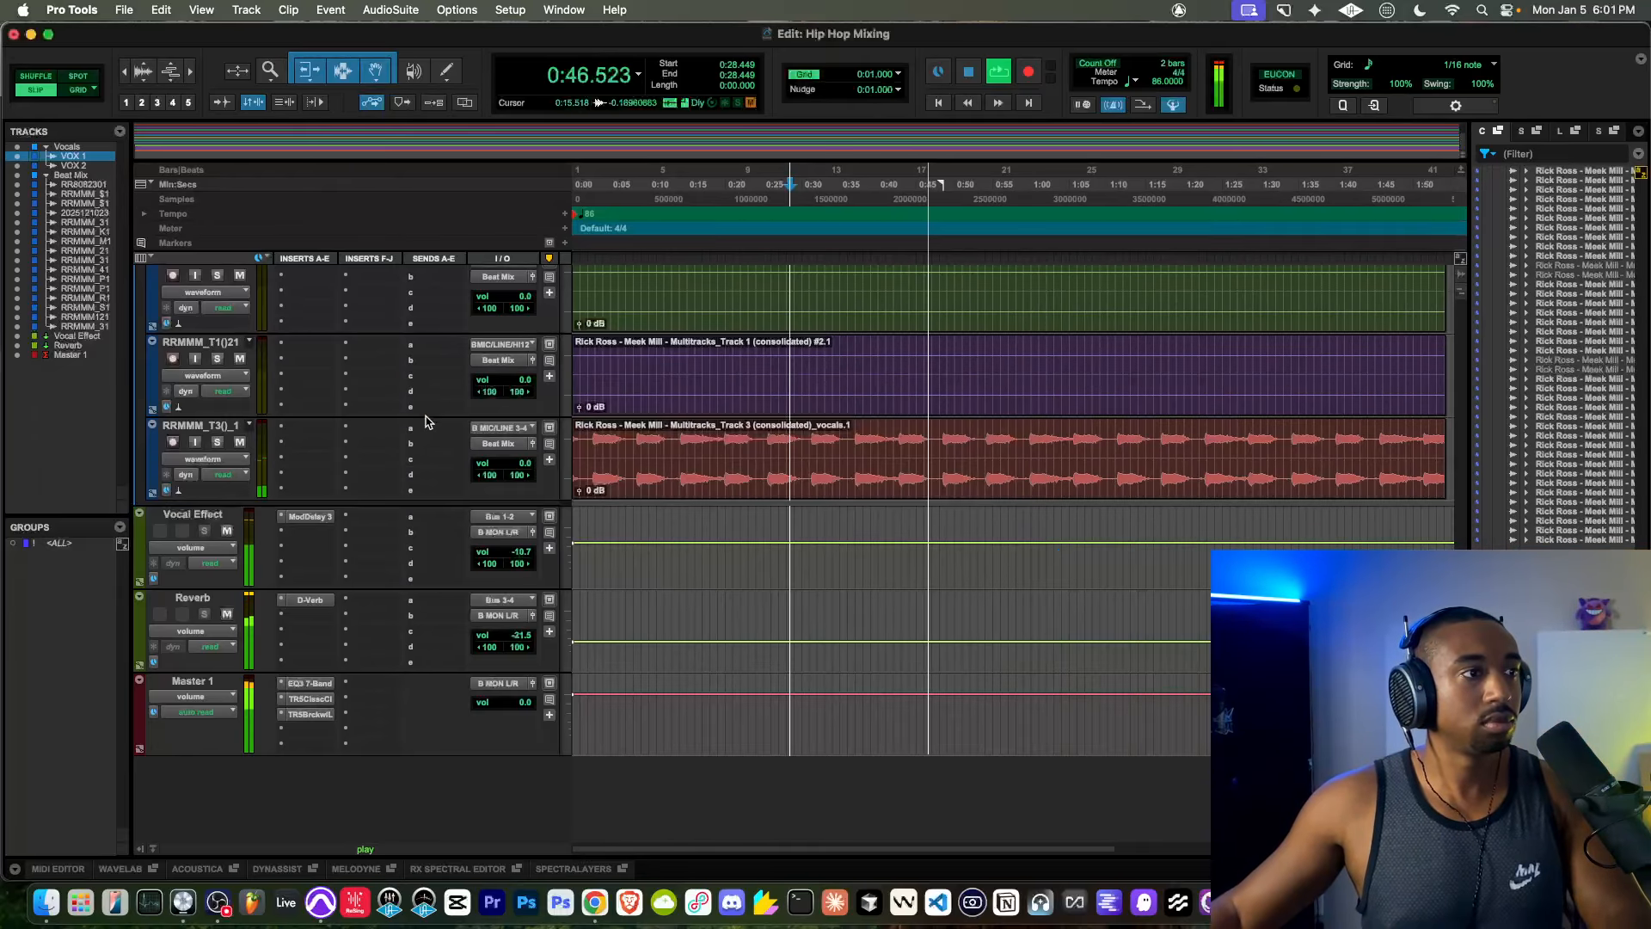
Step: Collapse the Beat Mix folder and check the levels of the Vocals sends to Bus 1-2 and Bus 3-4
scroll(603, 557, "up", 15)
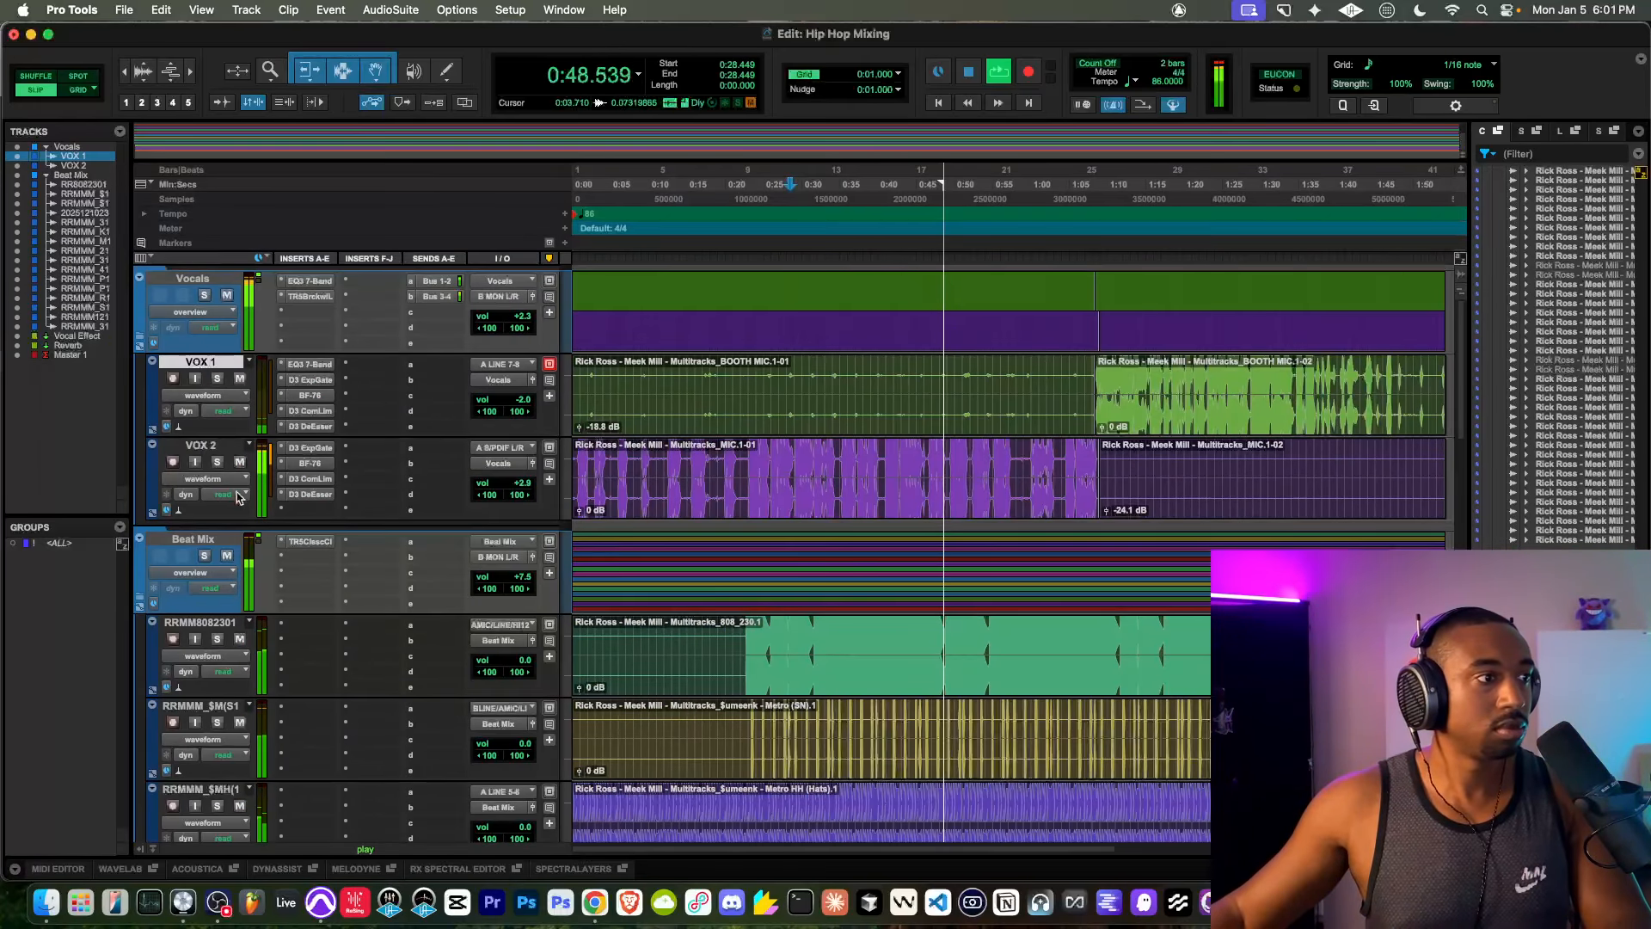
left_click(139, 538)
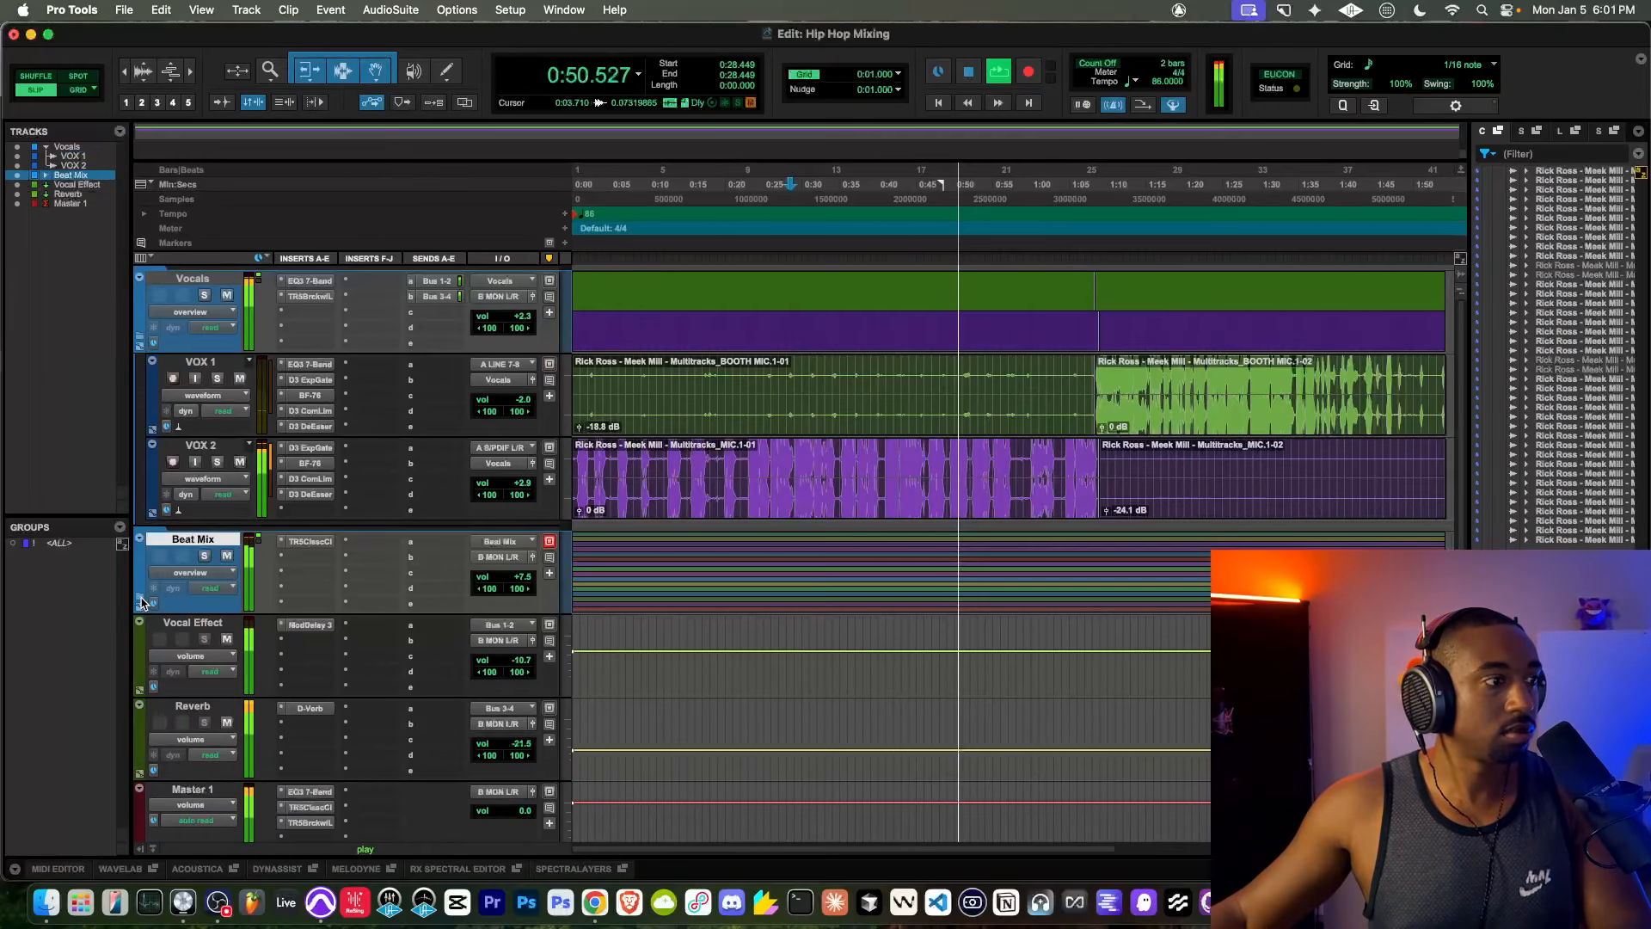
left_click(437, 281)
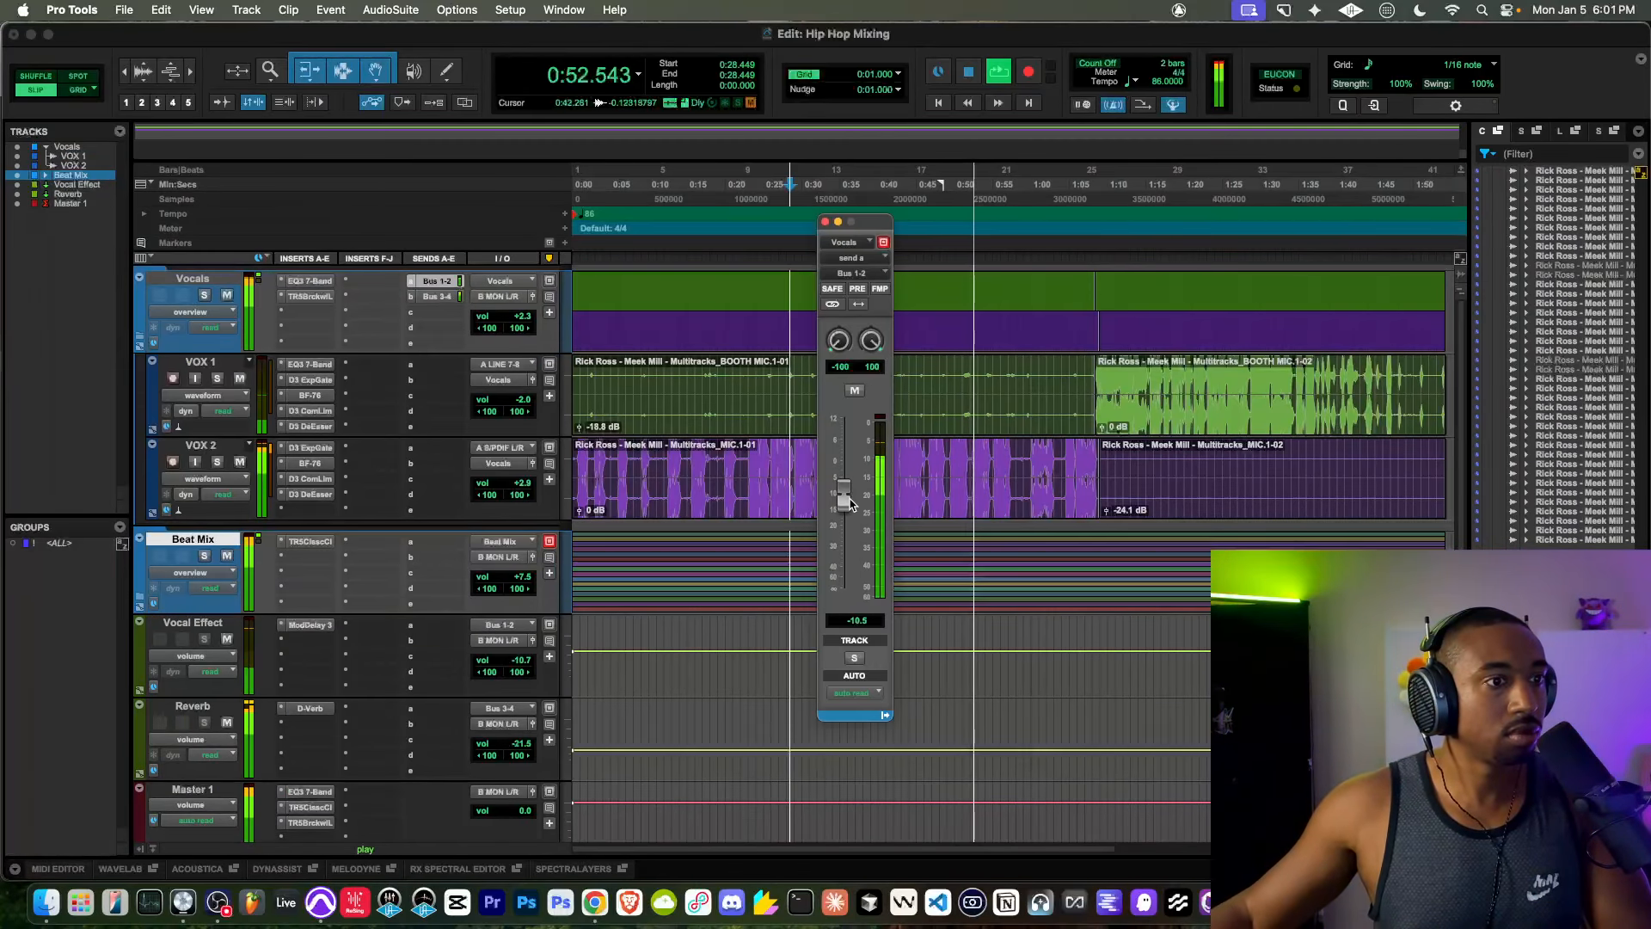
left_click(824, 221)
left_click(436, 295)
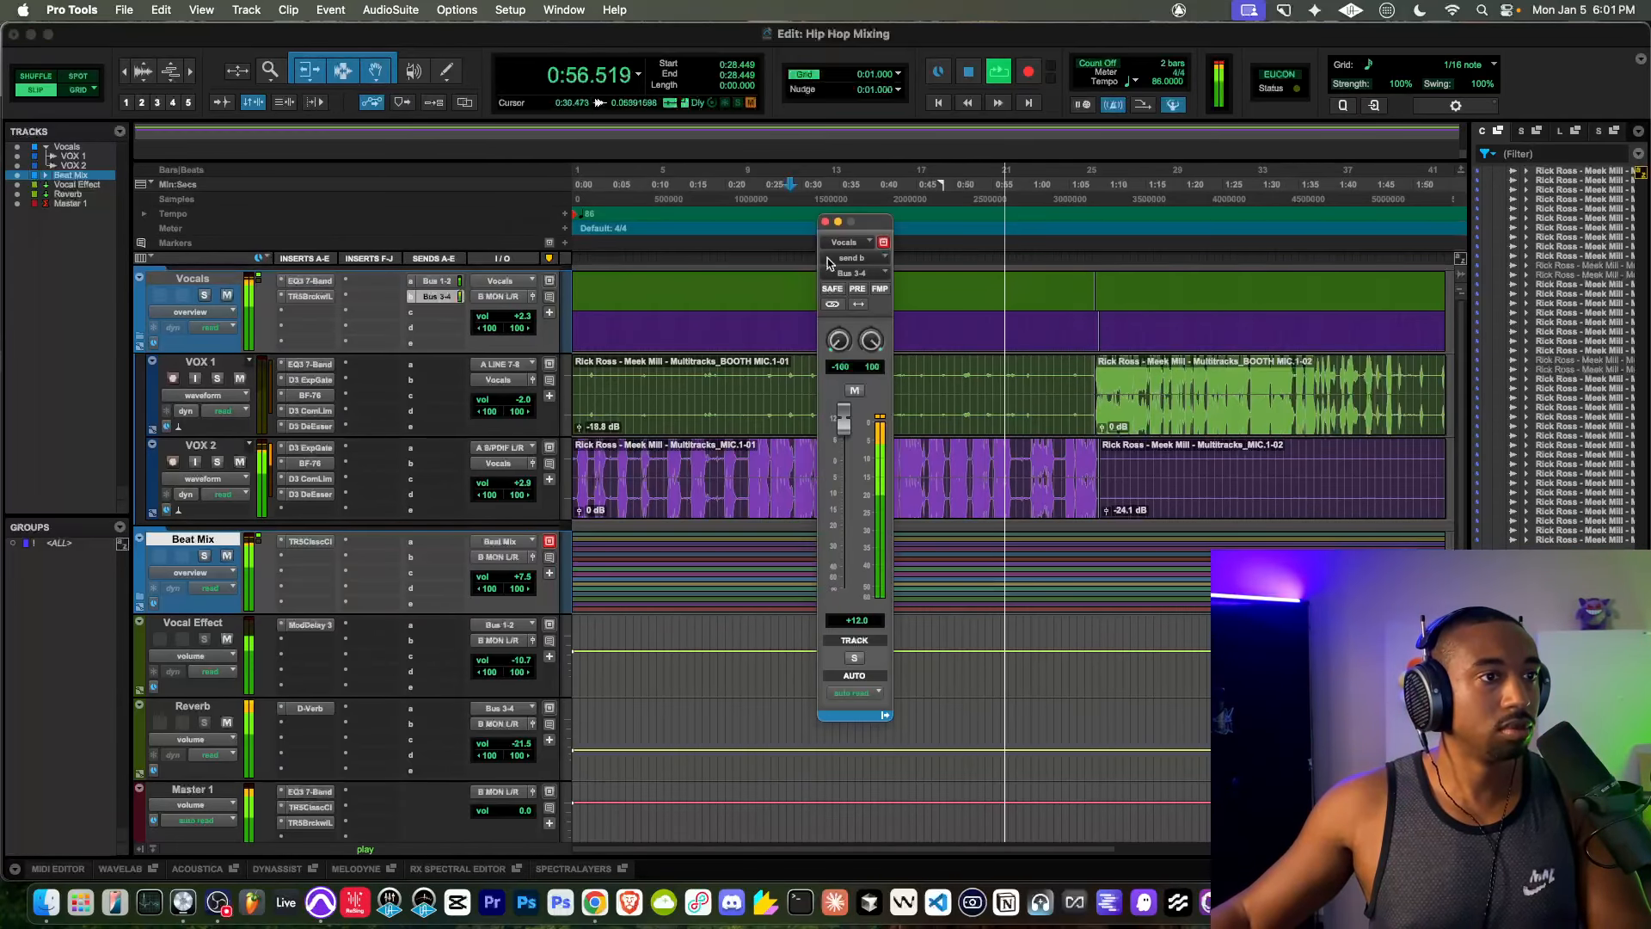
left_click(825, 221)
scroll(682, 435, "down", 3)
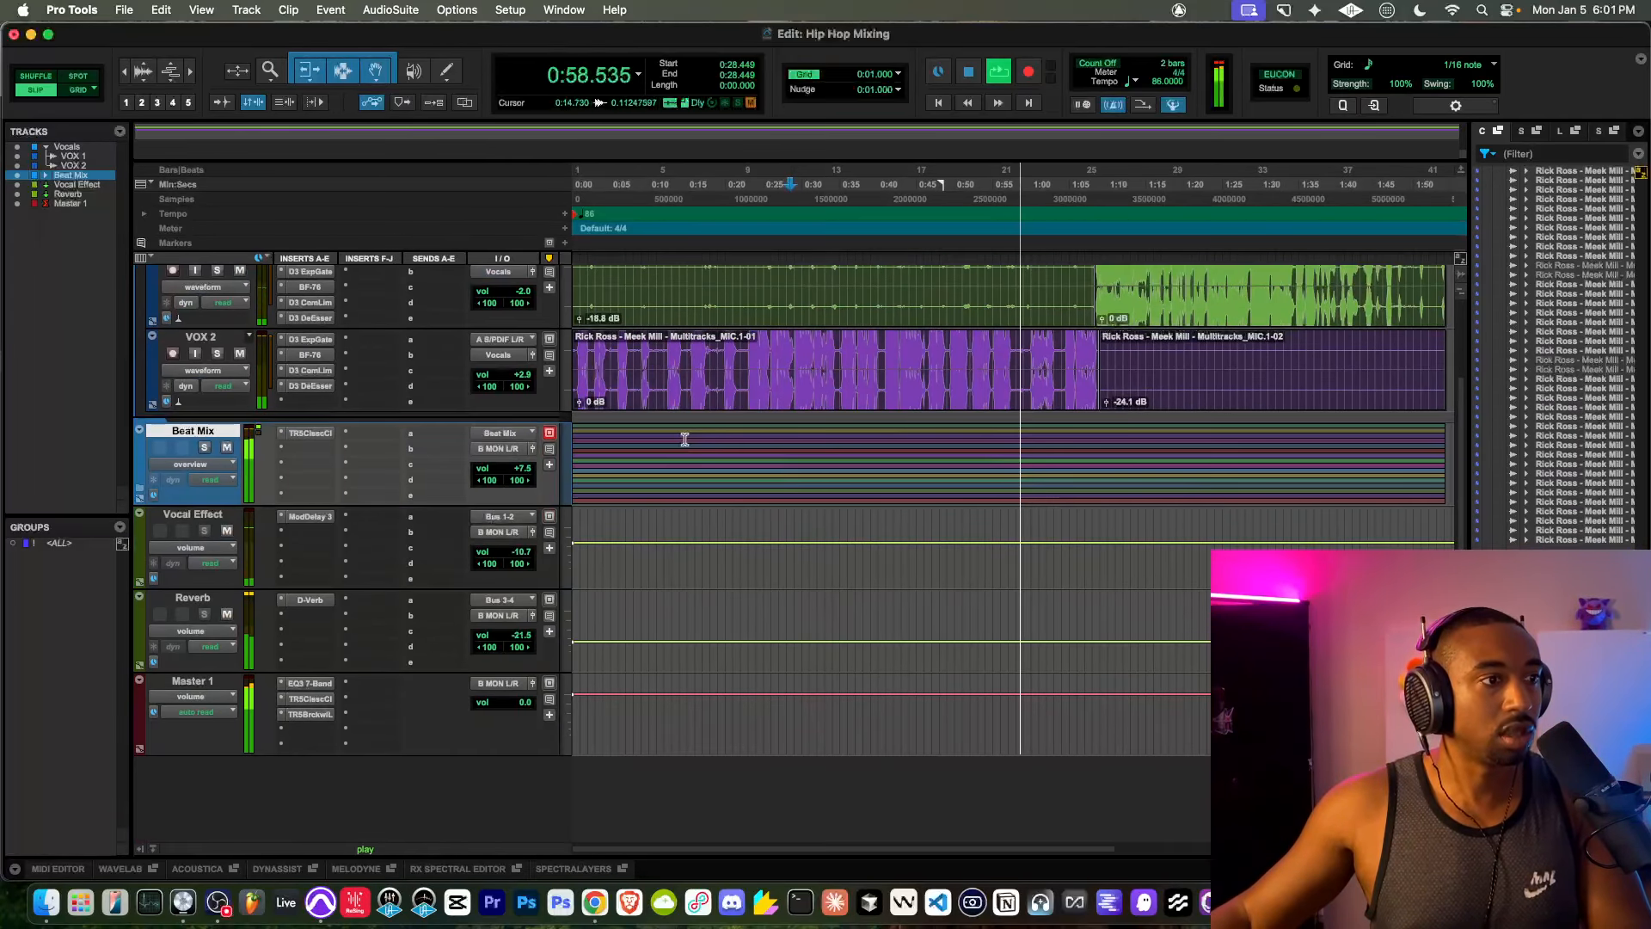
Step: Expand the Beat Mix folder and review its tracks while playing from 0:28.449, stopping playback at the end
key("space")
left_click(139, 488)
scroll(371, 548, "down", 15)
key("space")
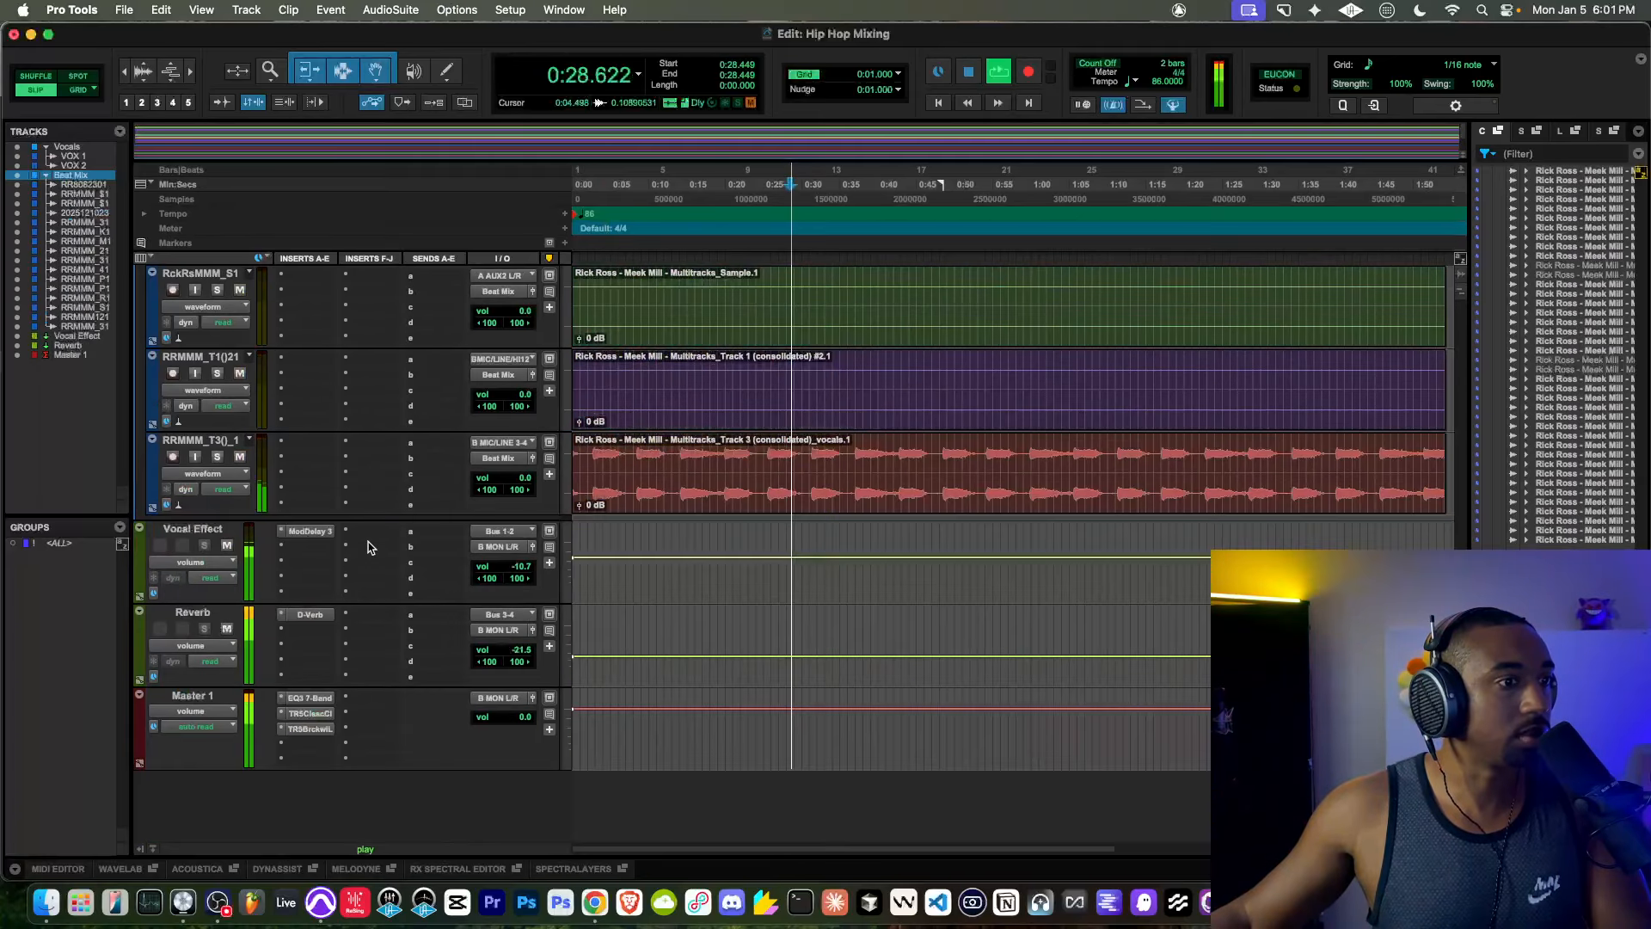
scroll(325, 396, "up", 5)
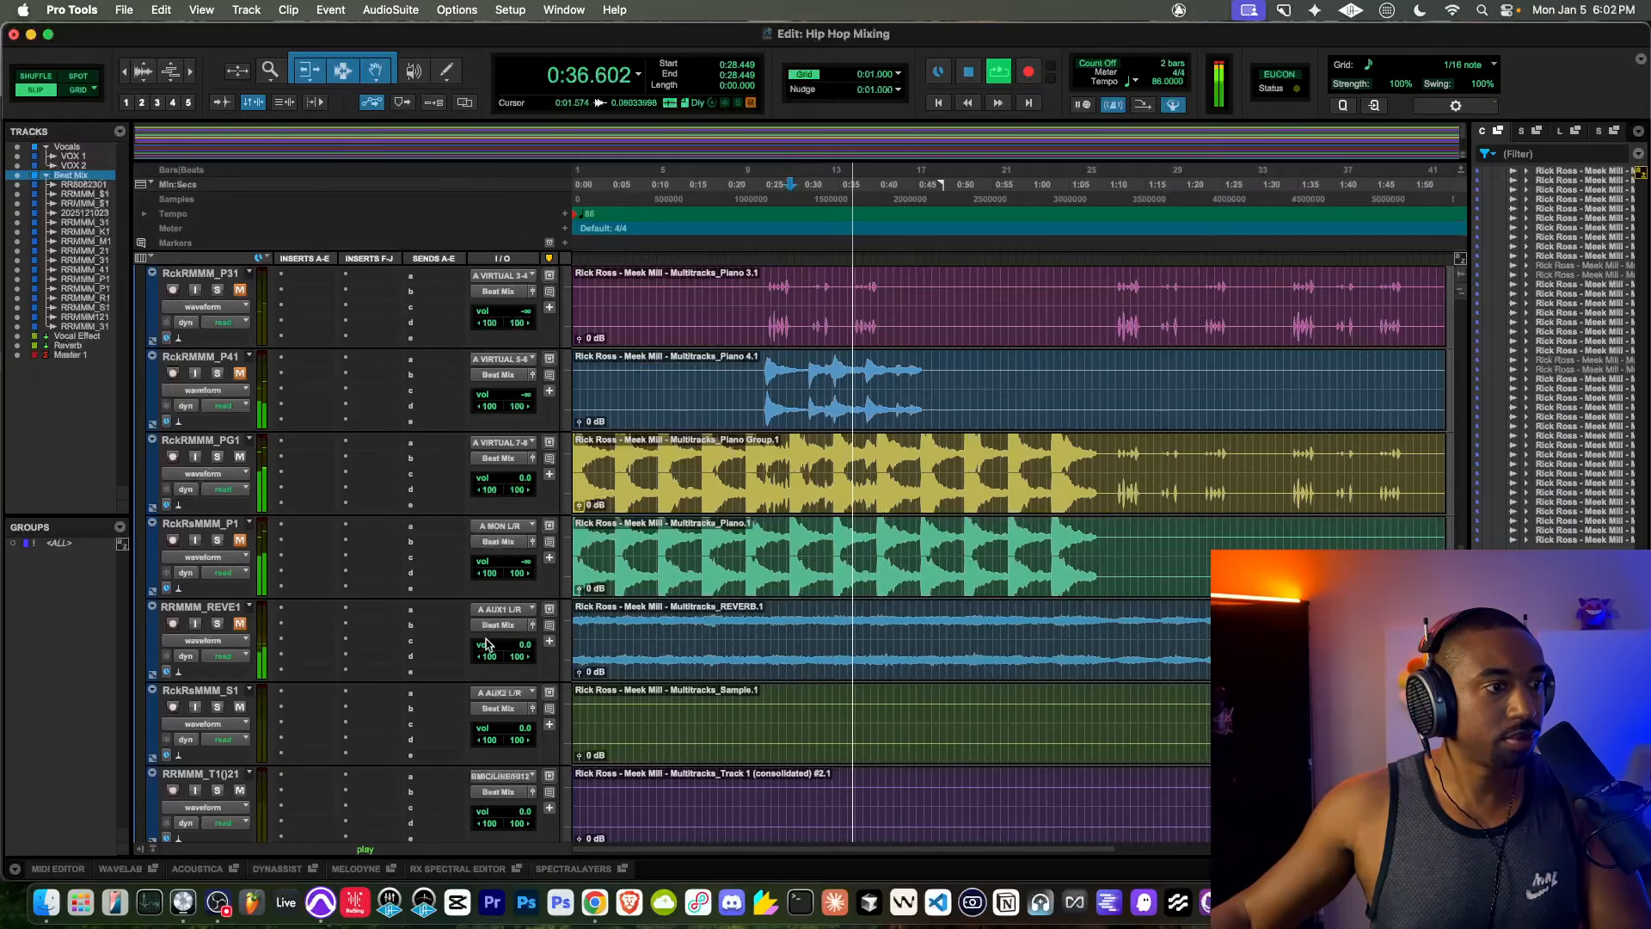
key("space")
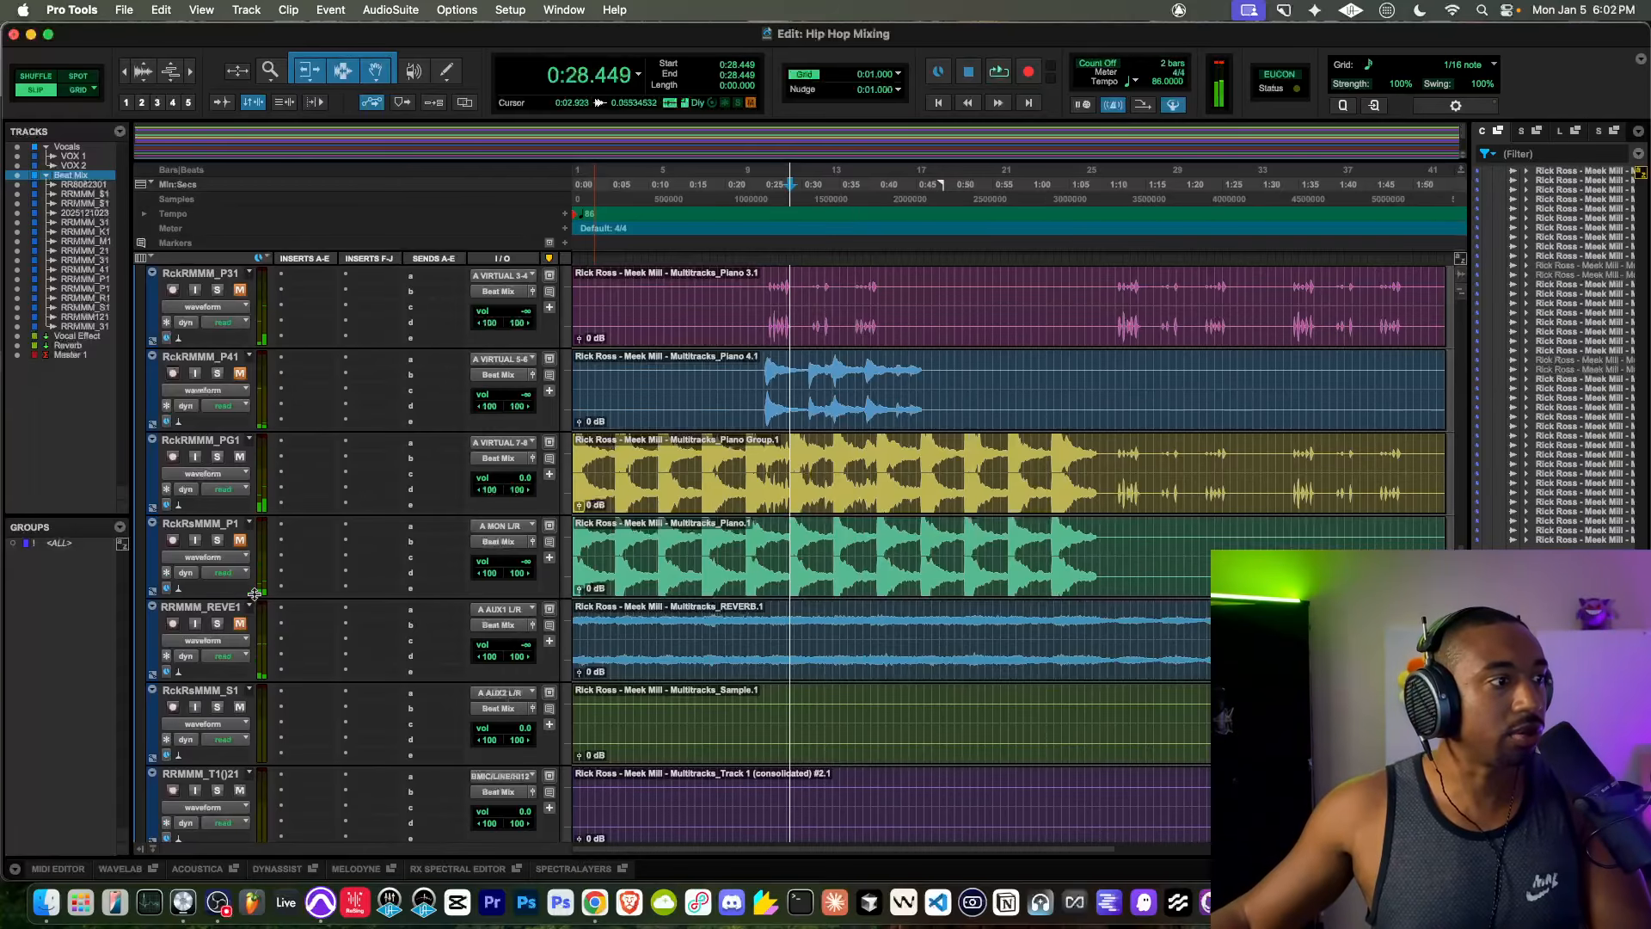
scroll(603, 553, "up", 10)
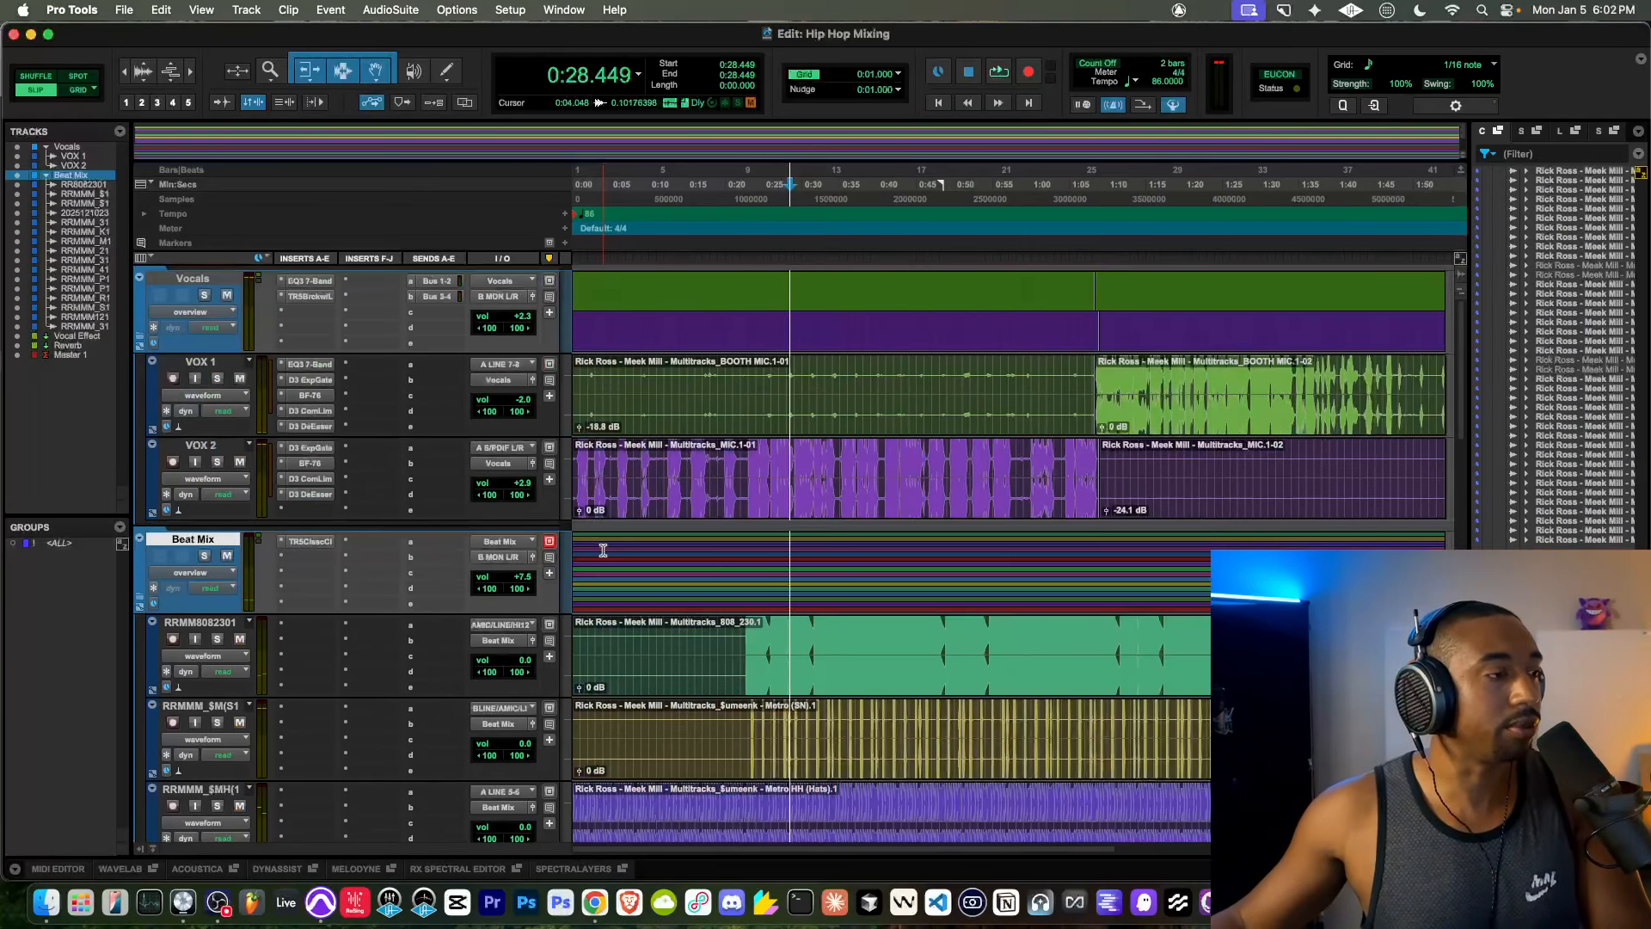
Step: Play the mix from 0:28.449 again and collapse the Beat Mix folder
key("space")
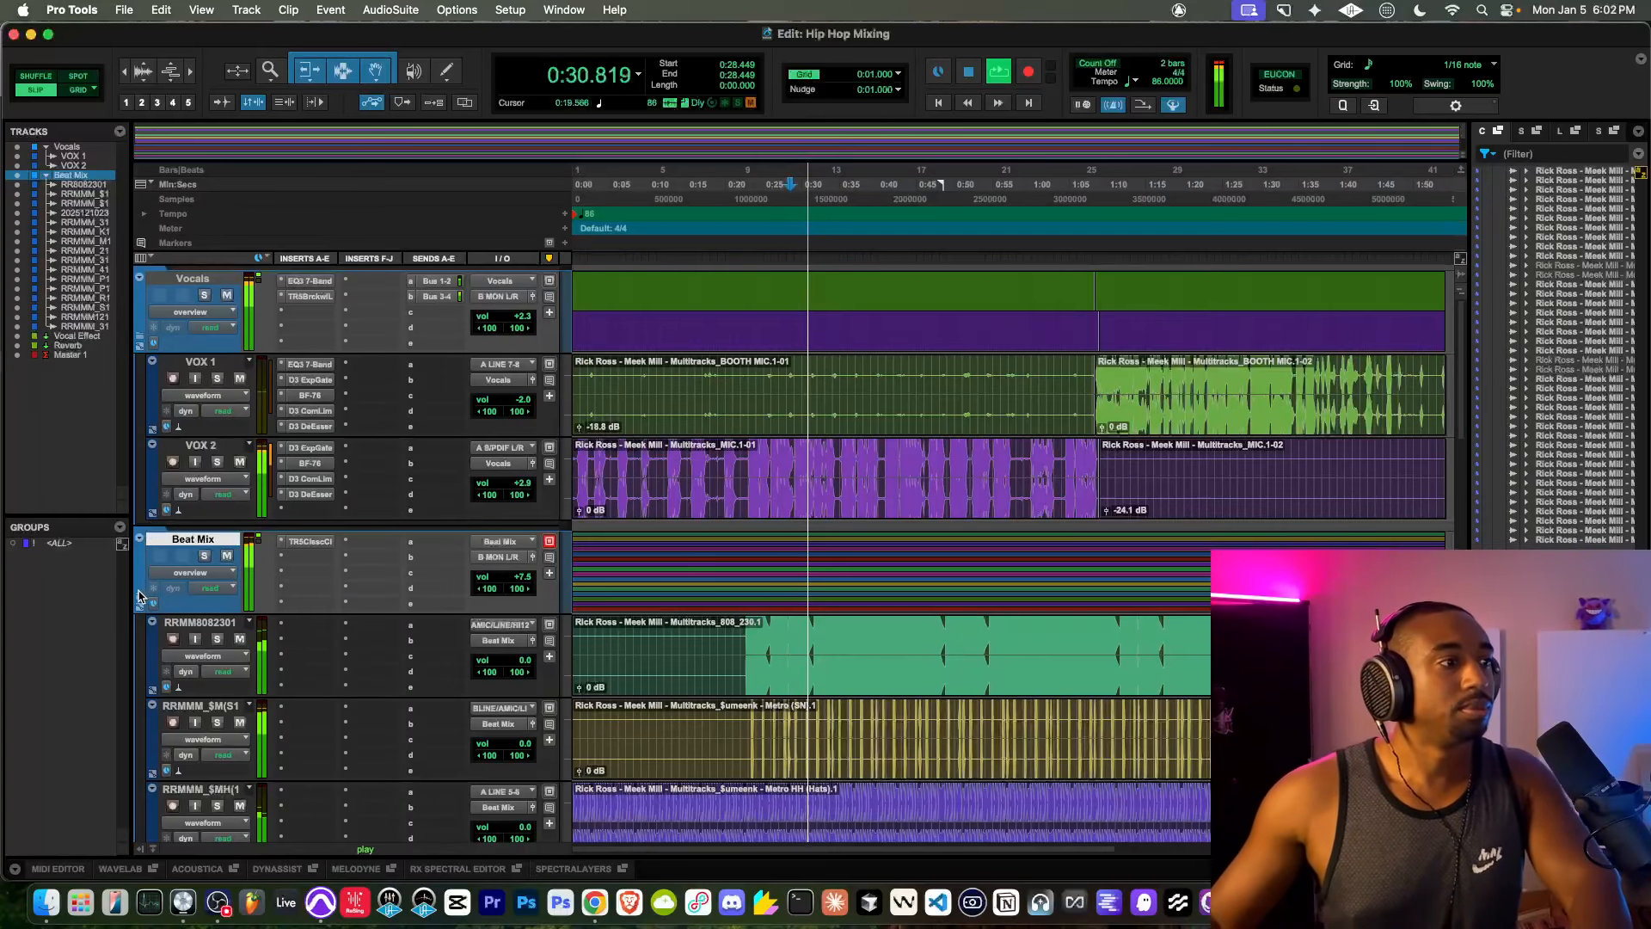
left_click(138, 538)
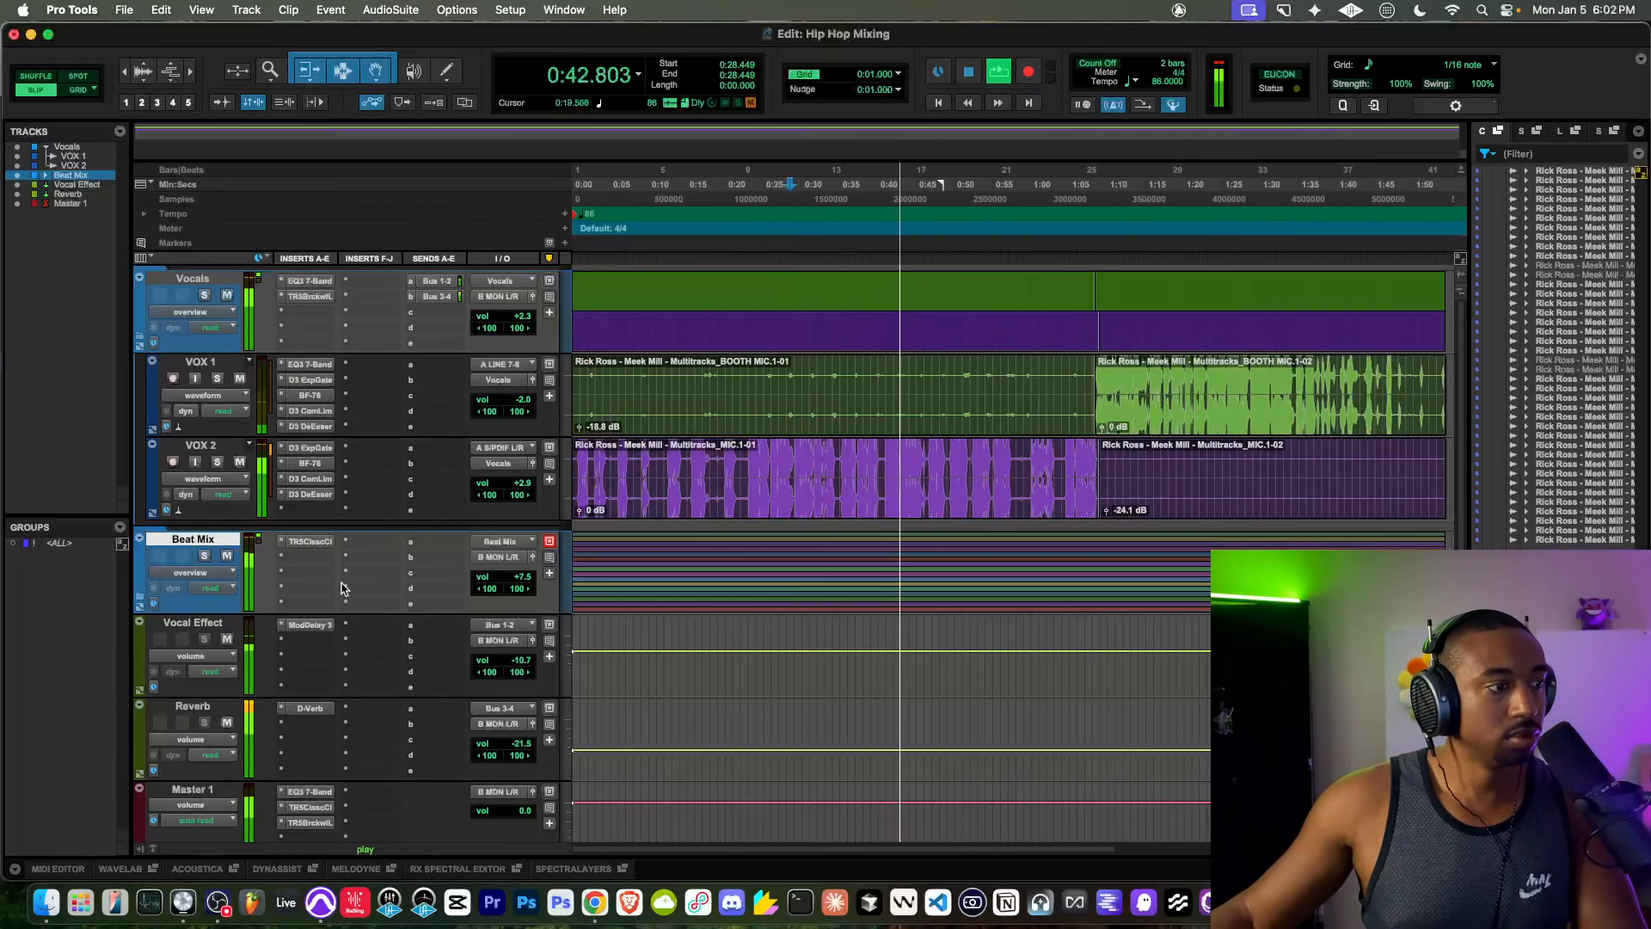
scroll(341, 587, "down", 3)
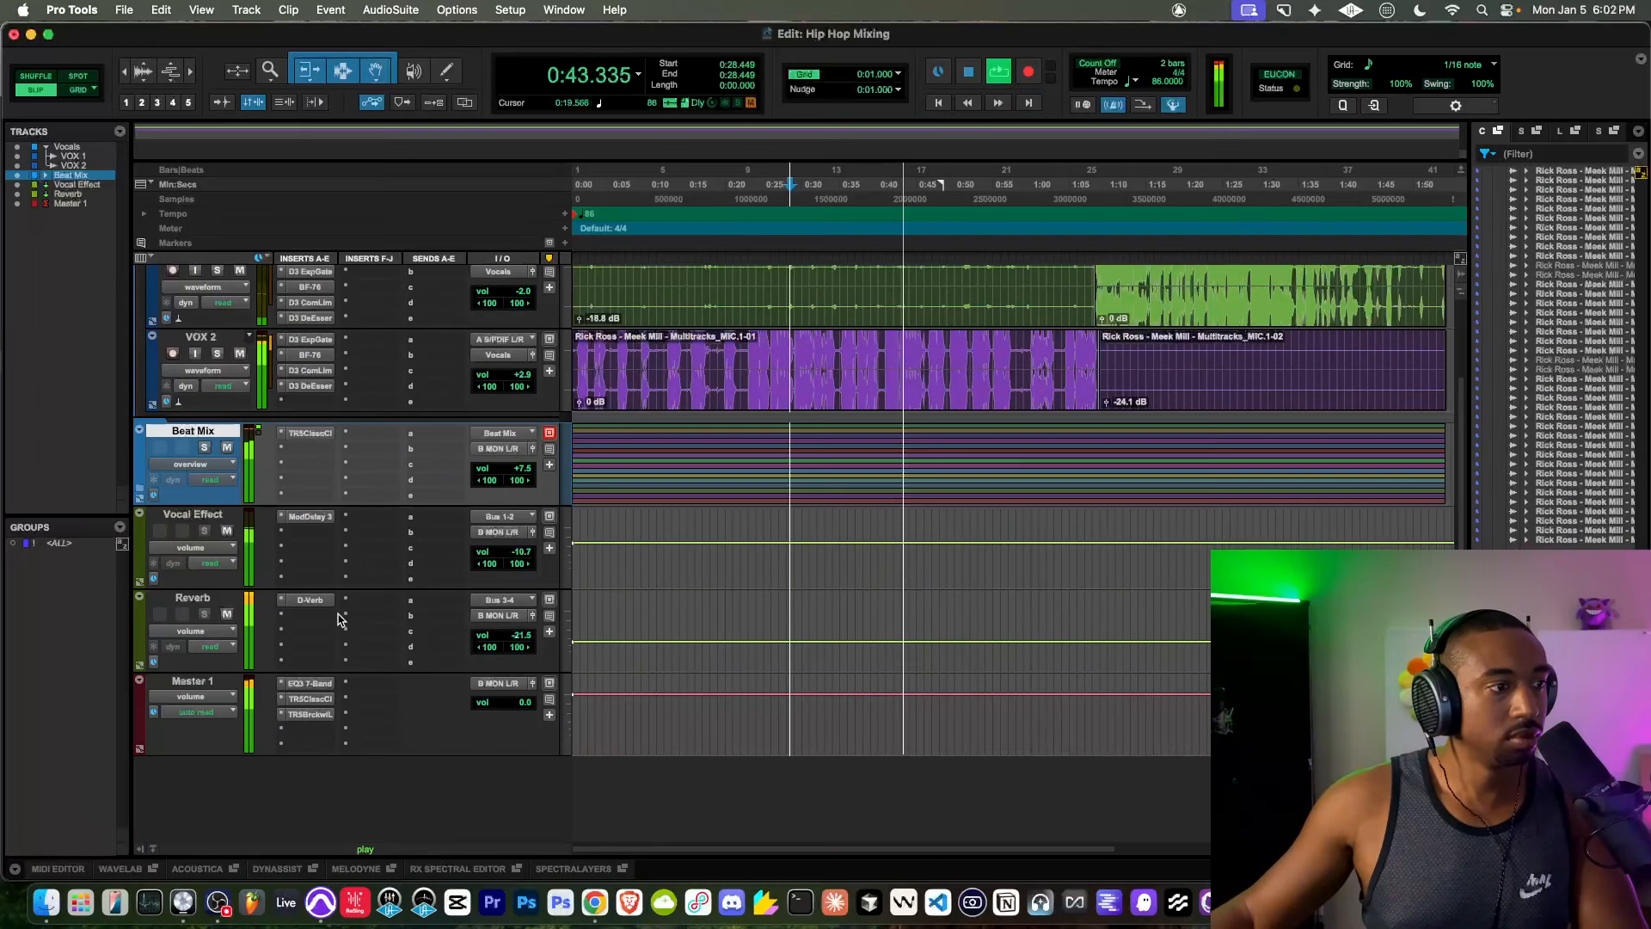
Step: Check the Master 1 Brickwall Limiter settings during playback and close its window
left_click(311, 715)
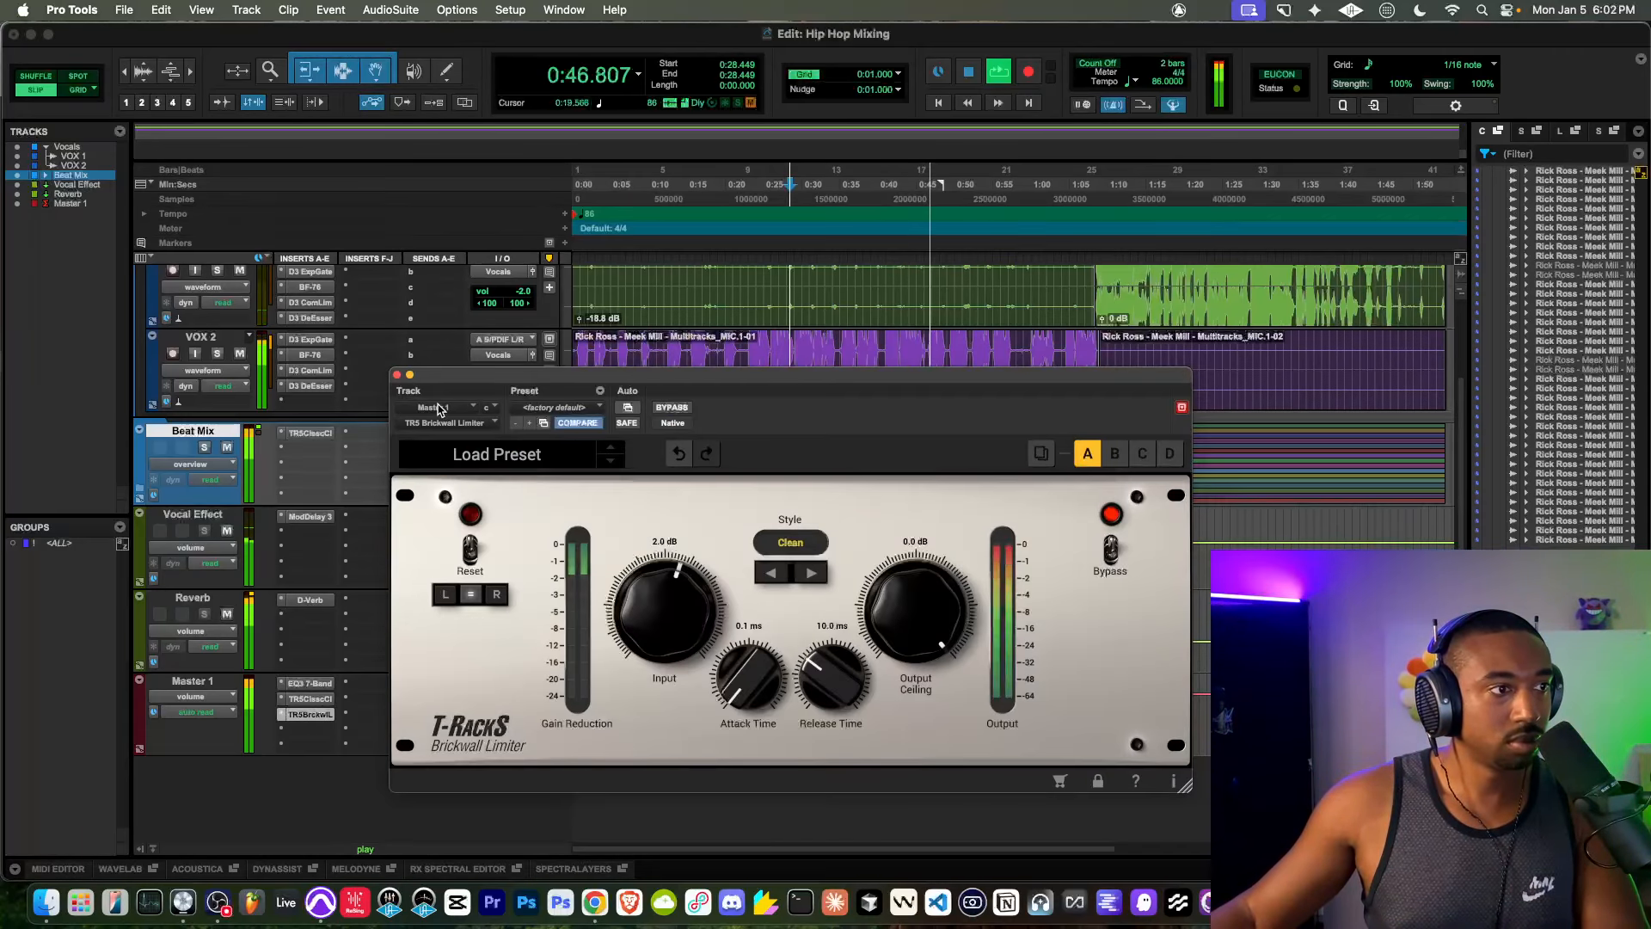
left_click(397, 376)
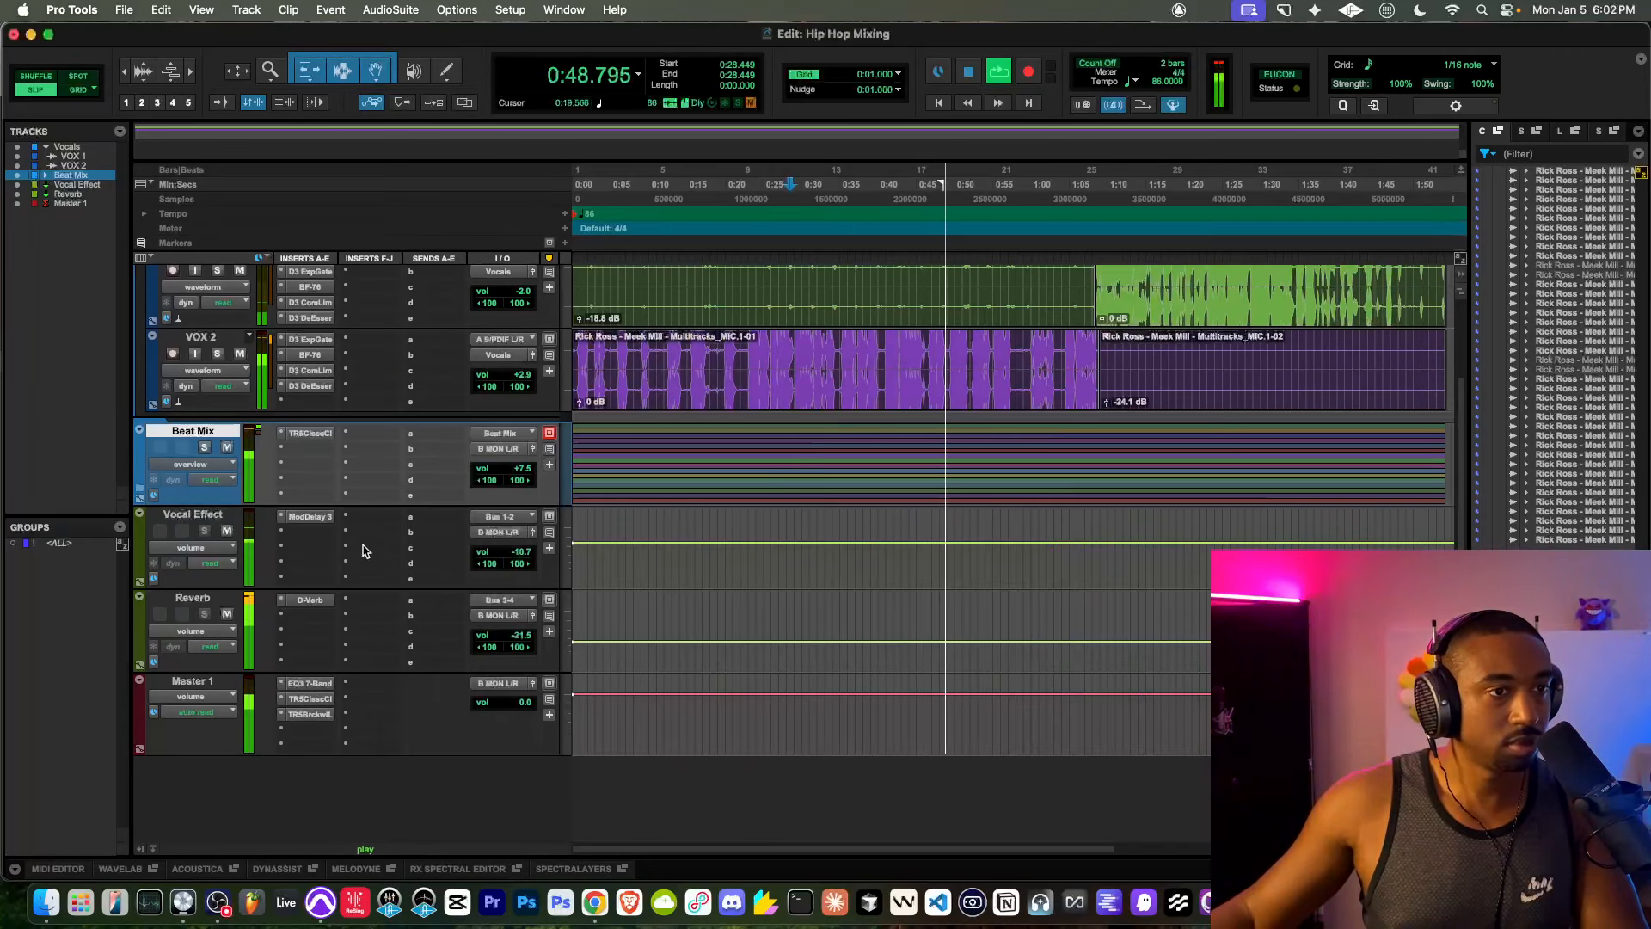
Step: Compare the two vocal sections by auditioning ranges starting at 0:29.124, 1:07.132 and 0:27.775, ending with playback from 1:08.481
scroll(782, 432, "up", 3)
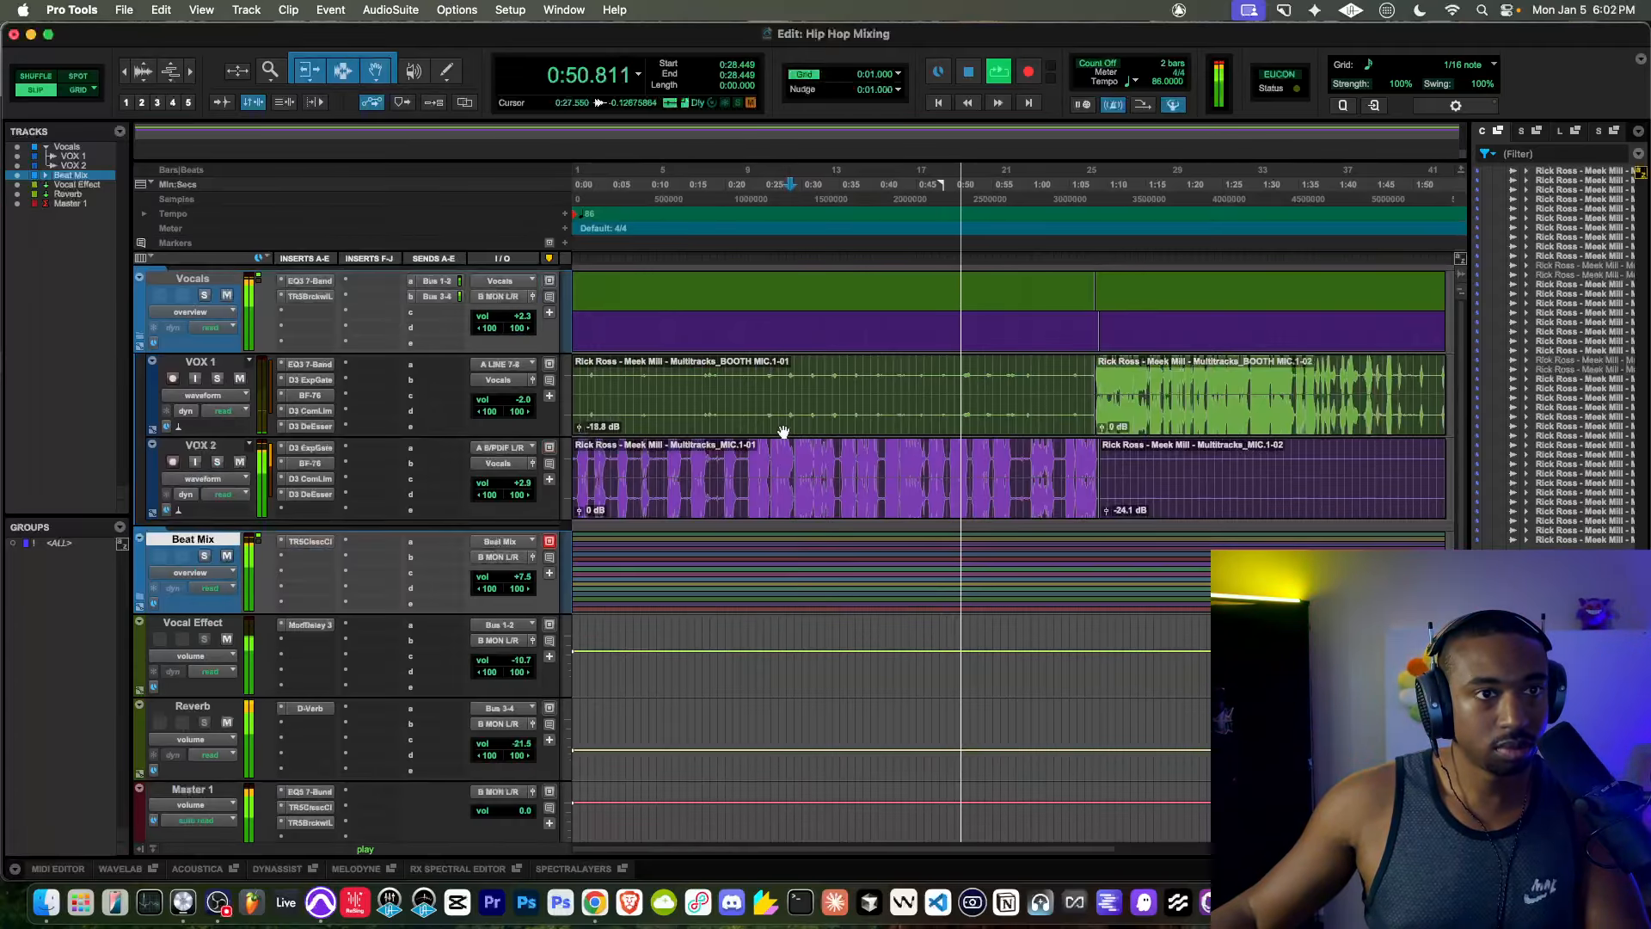
scroll(1006, 420, "right", 3)
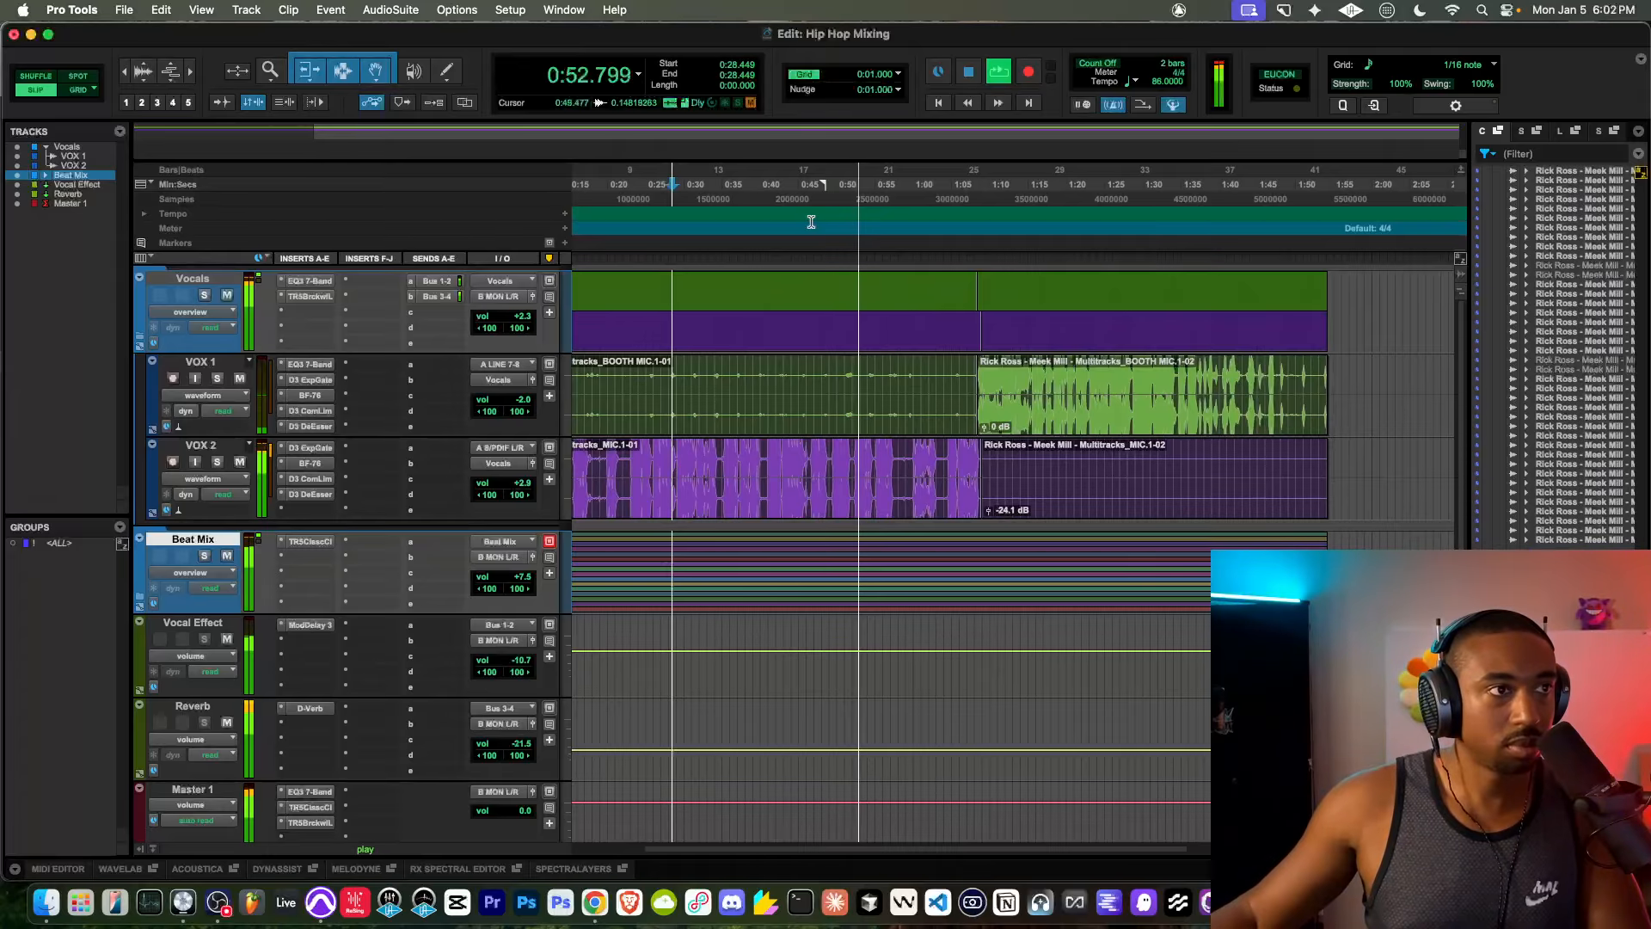
left_click_drag(676, 188, 1177, 203)
key("space")
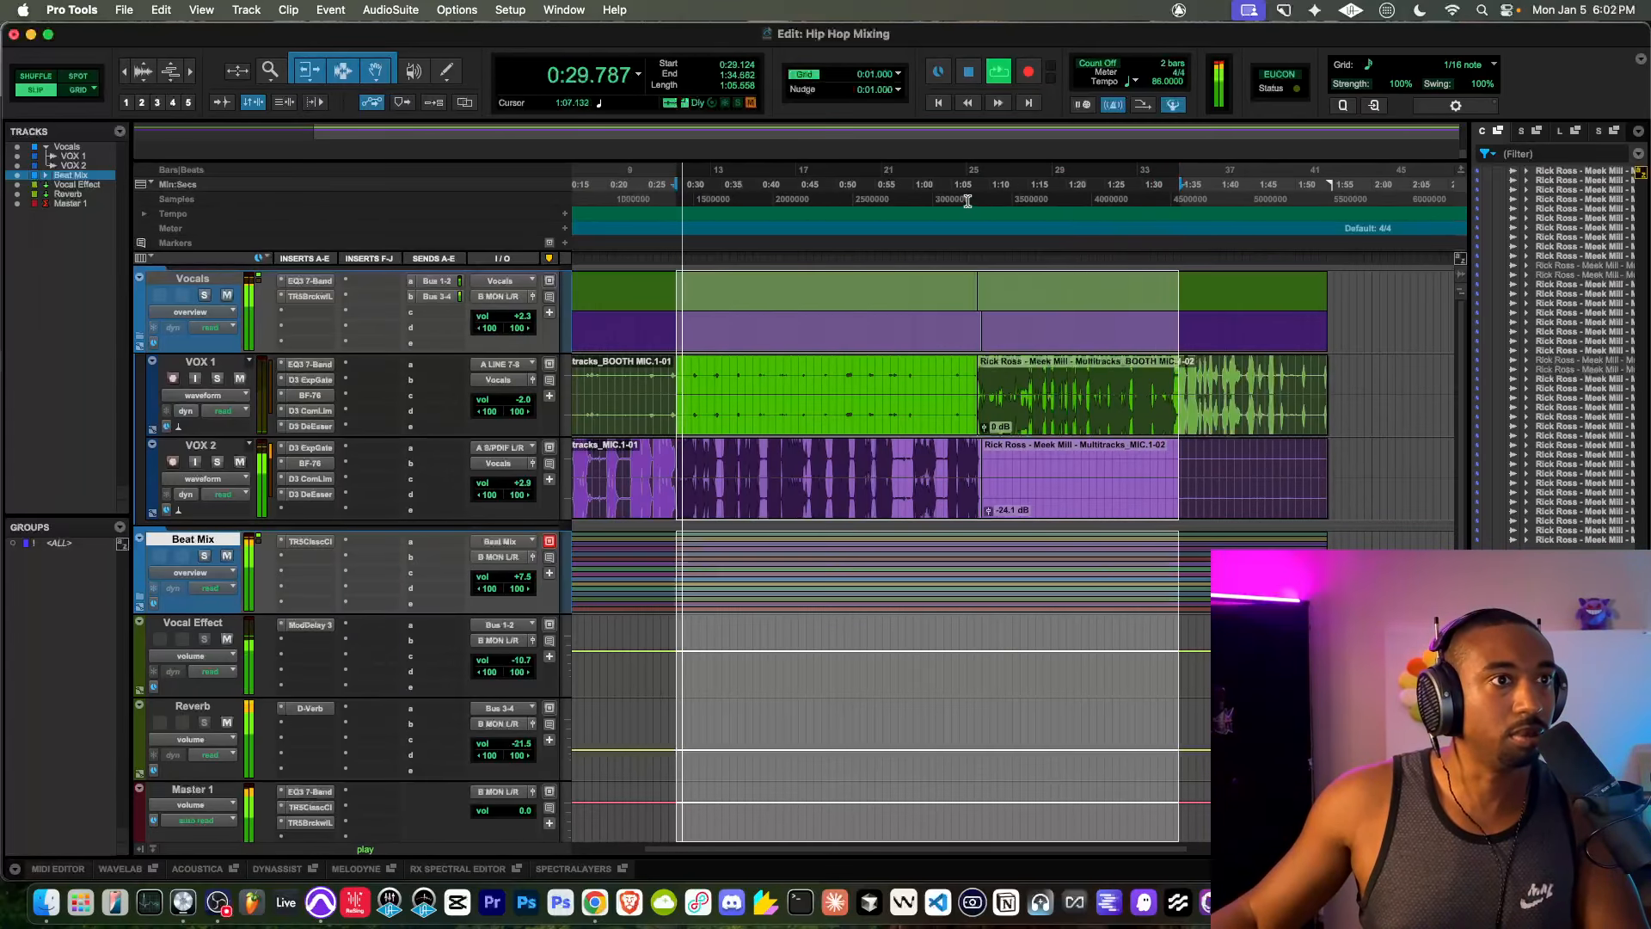
left_click(968, 198)
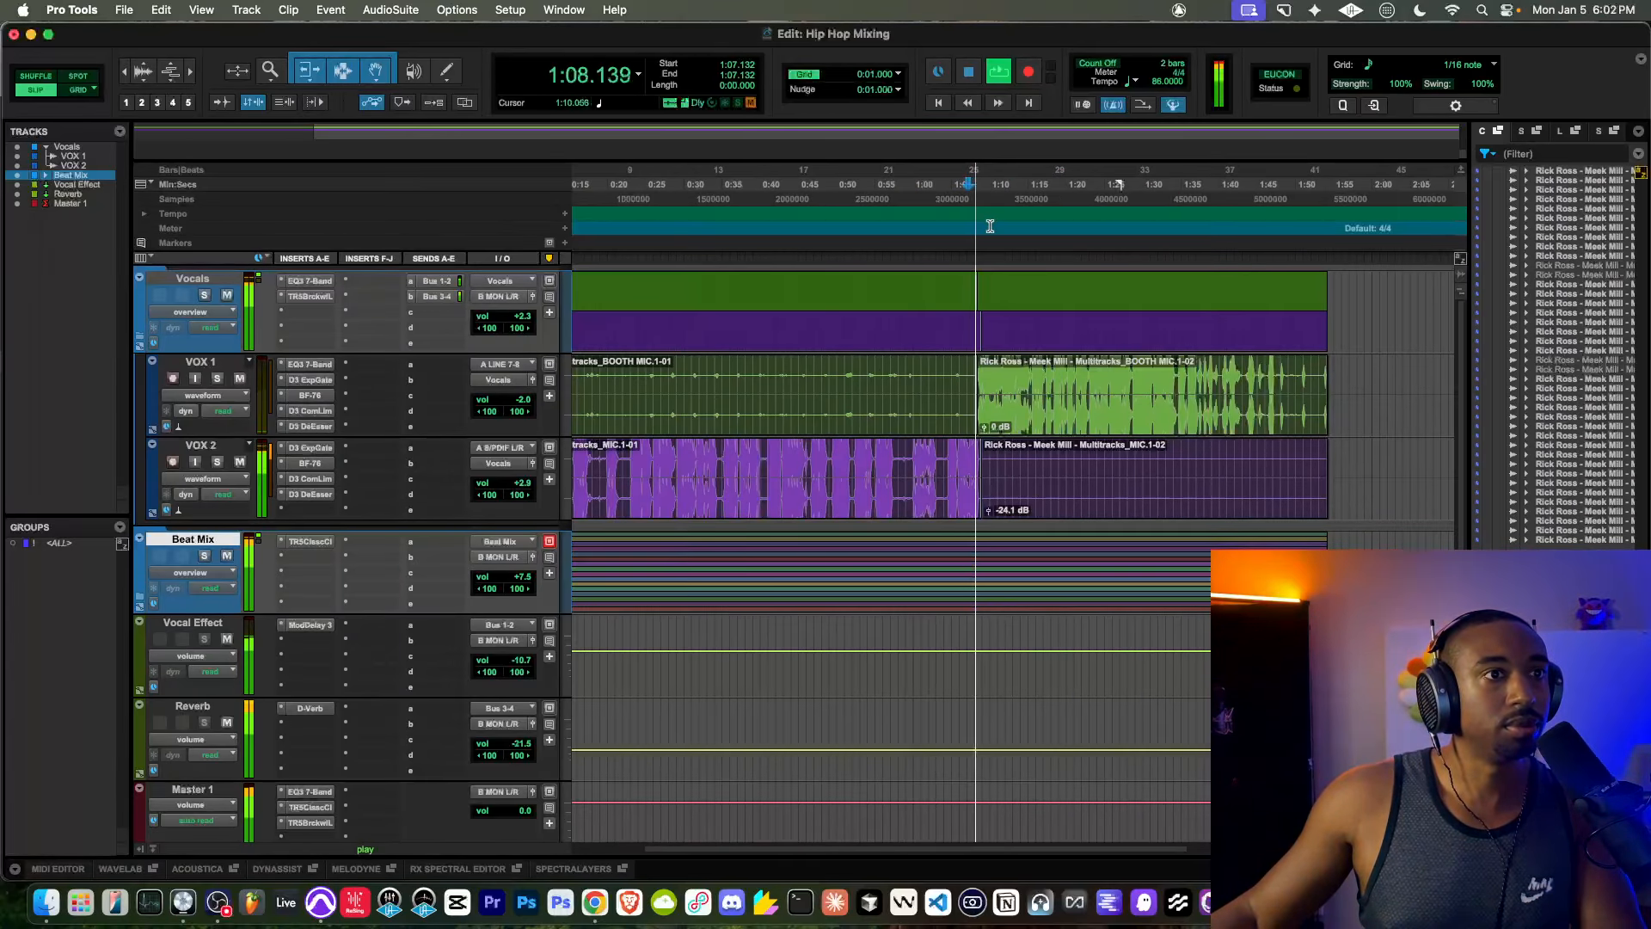
left_click_drag(972, 198, 666, 191)
key("space")
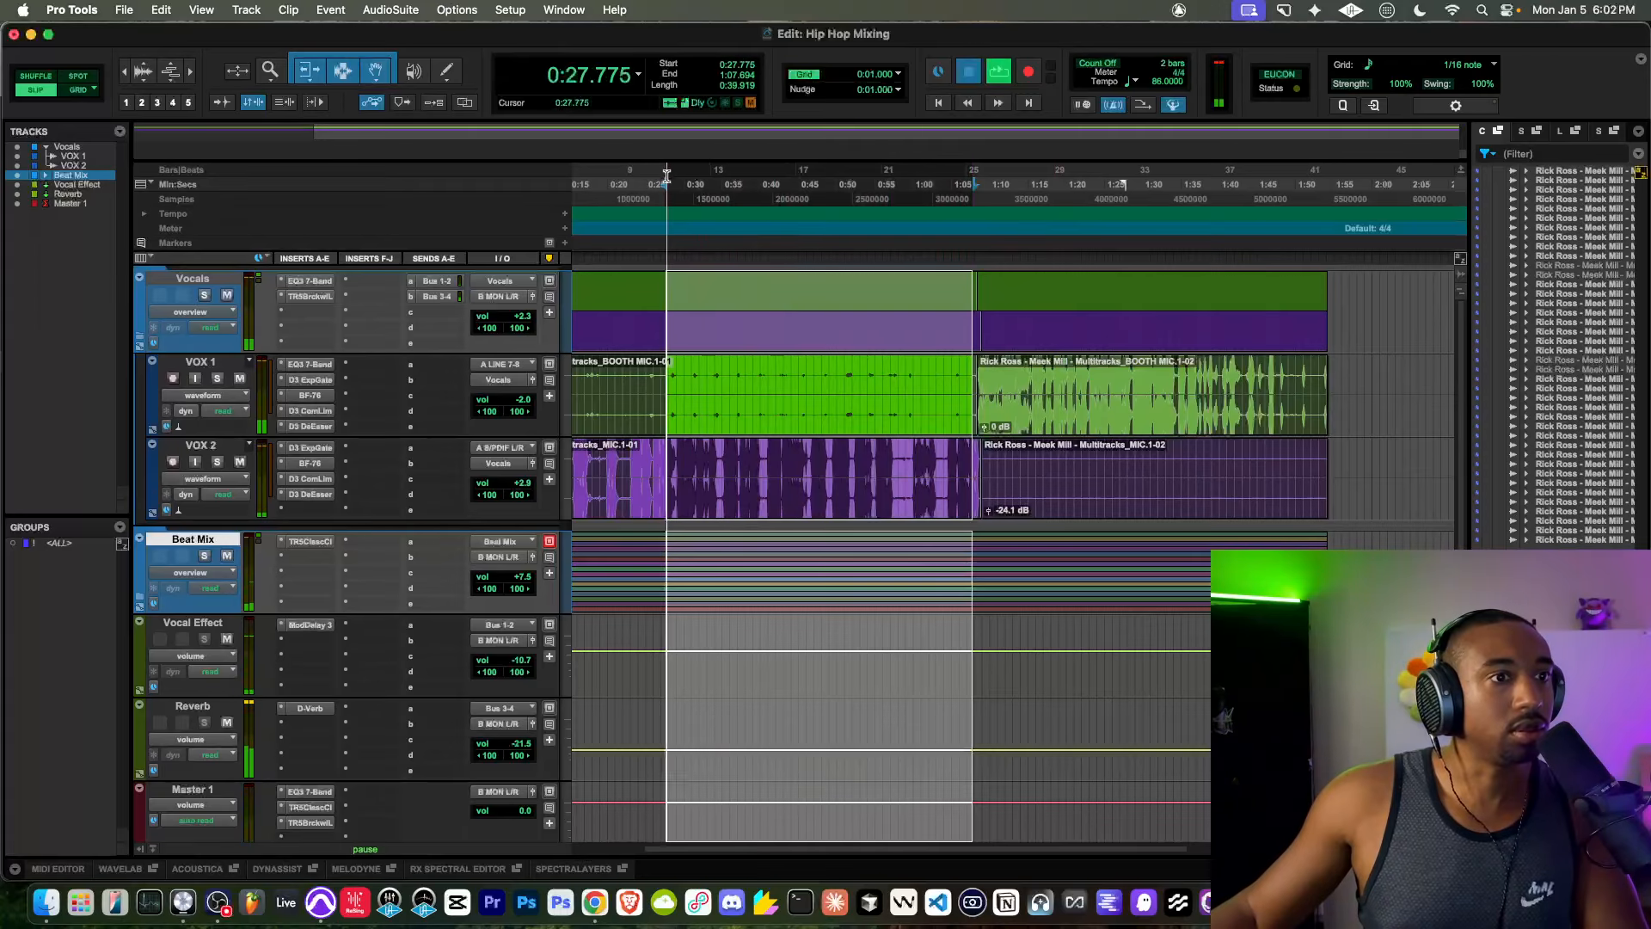
left_click_drag(977, 188, 1209, 209)
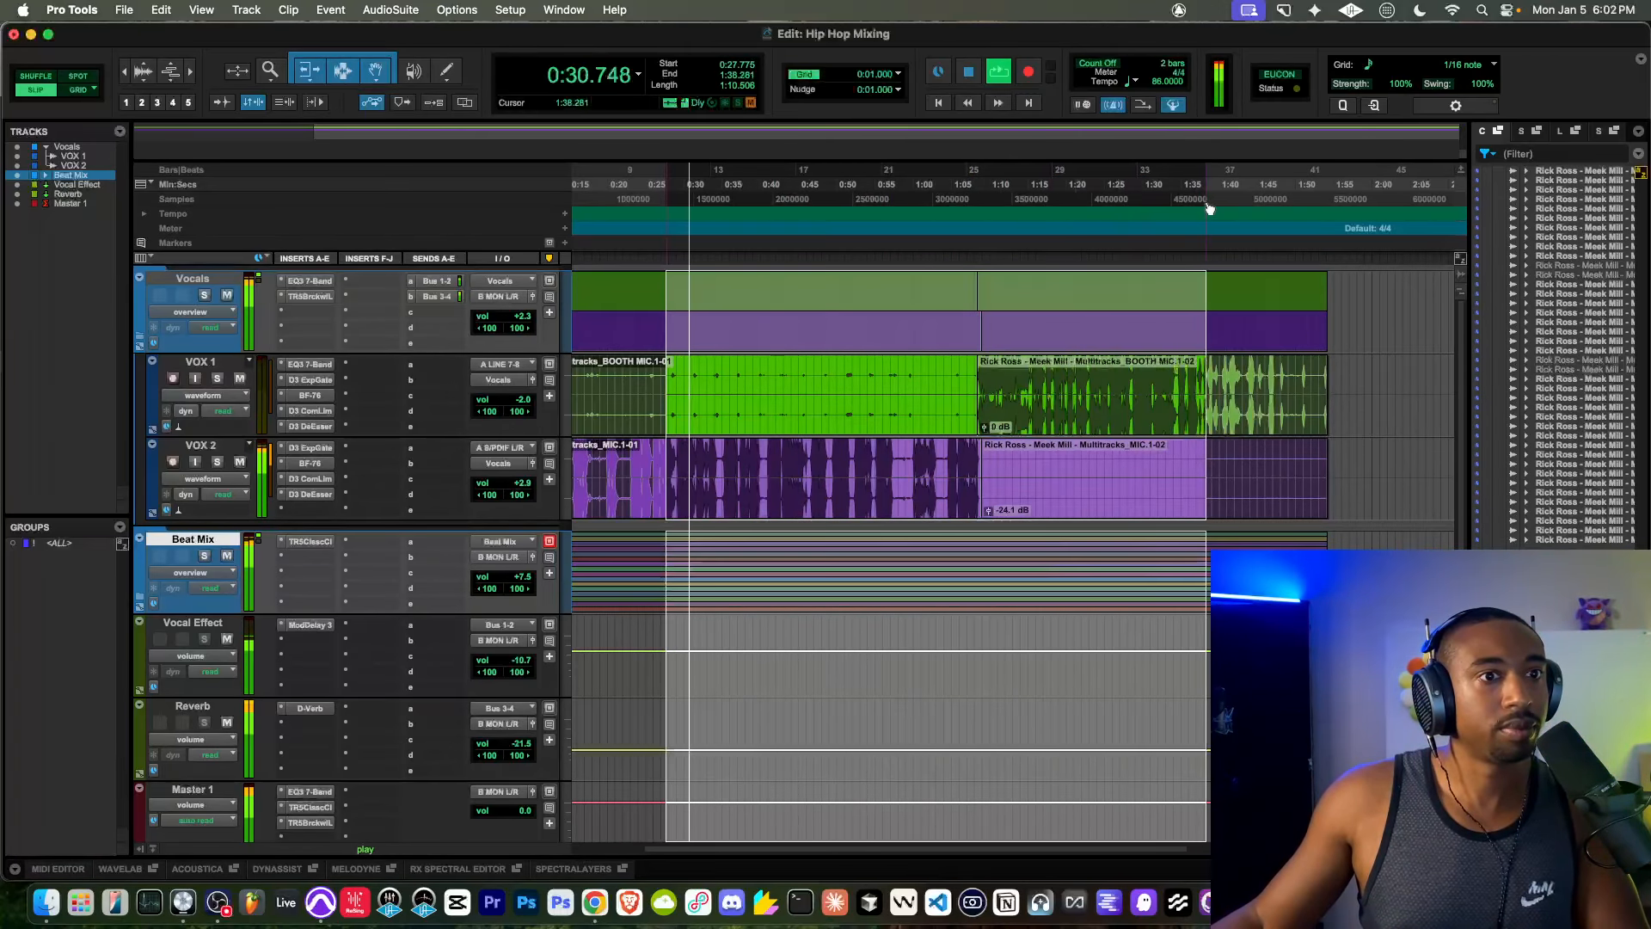
left_click(981, 191)
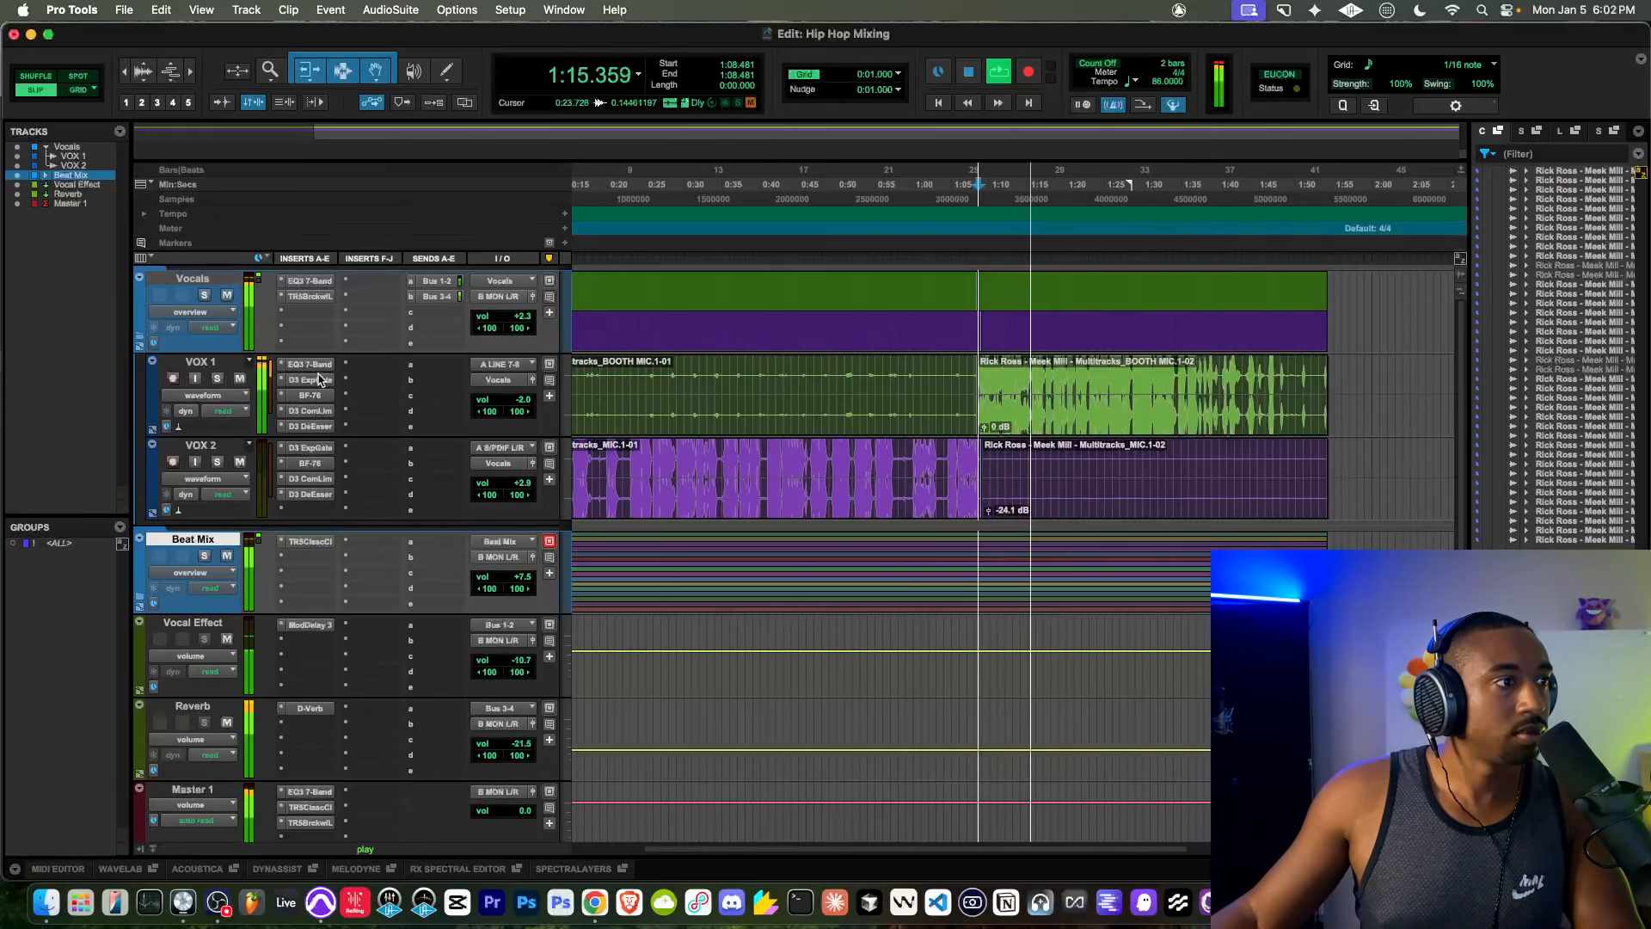
Step: Open the VOX 1 EQ3 7-Band, try a 2.4 dB high-frequency boost near 5 kHz, and reset that band
left_click(310, 364)
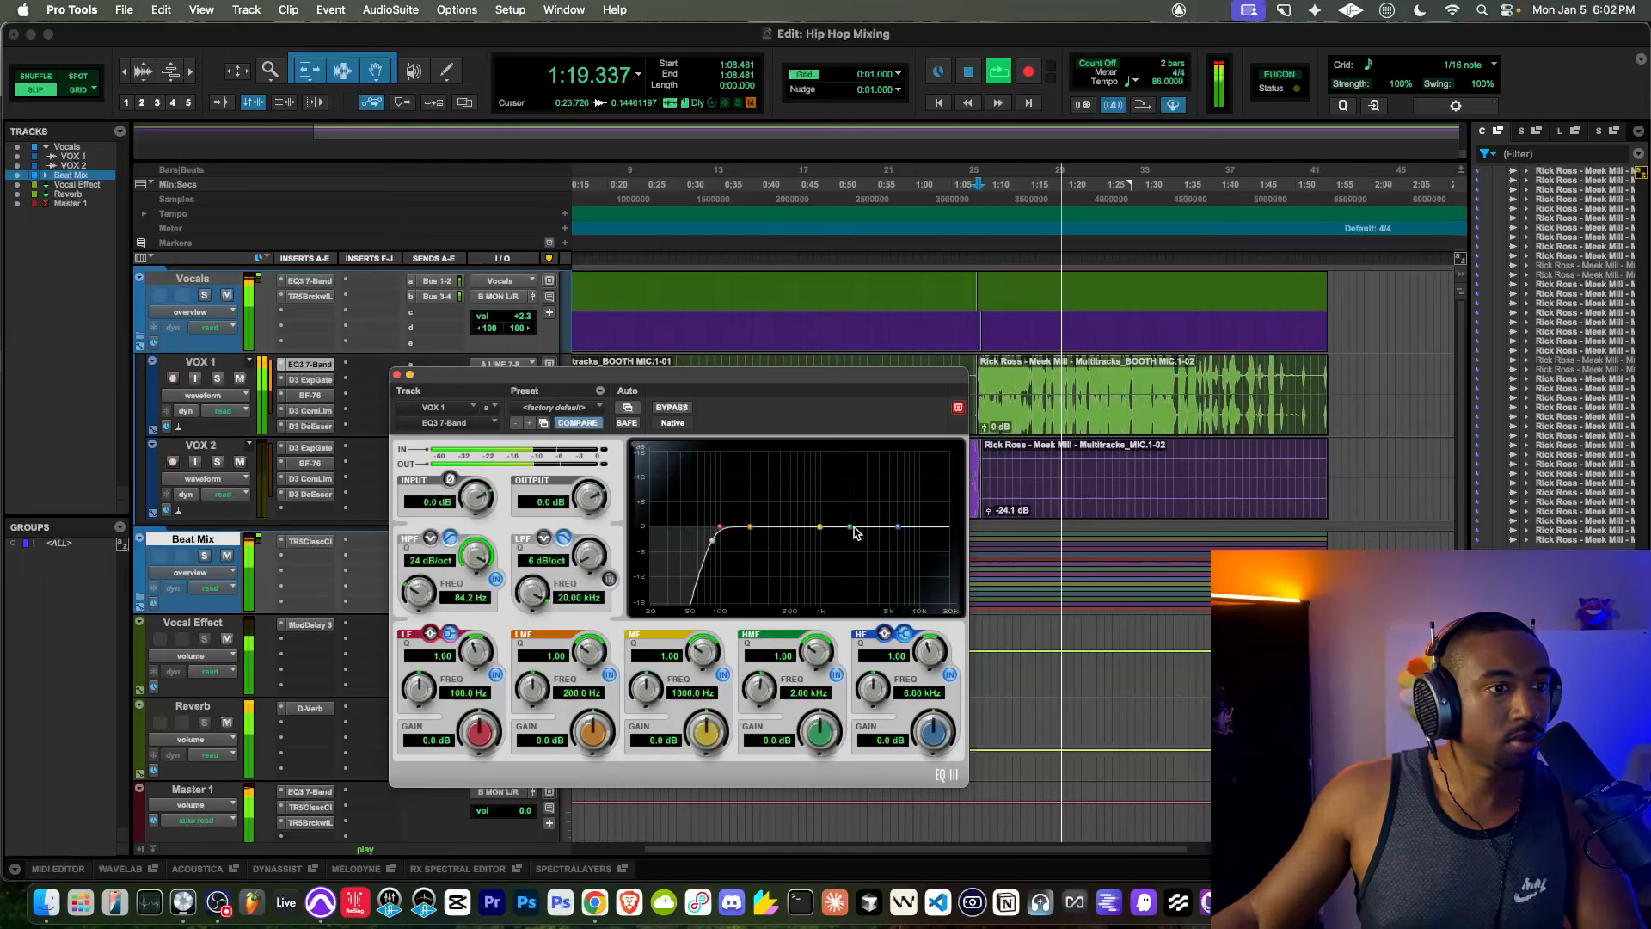
left_click_drag(898, 526, 891, 522)
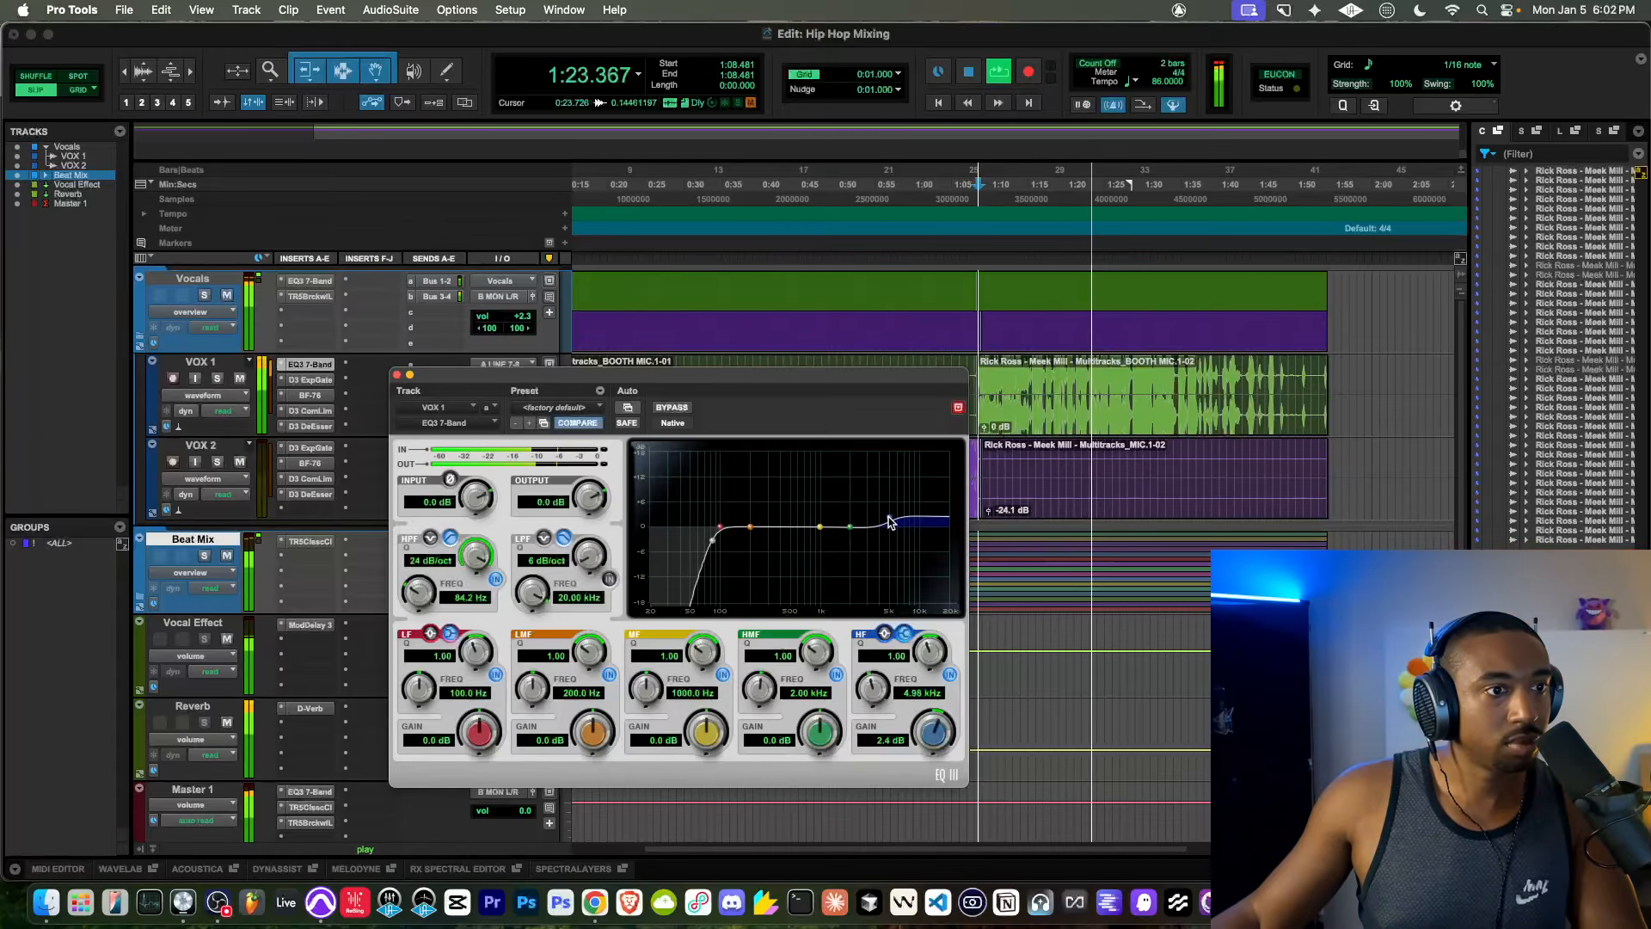
left_click(890, 521, "alt")
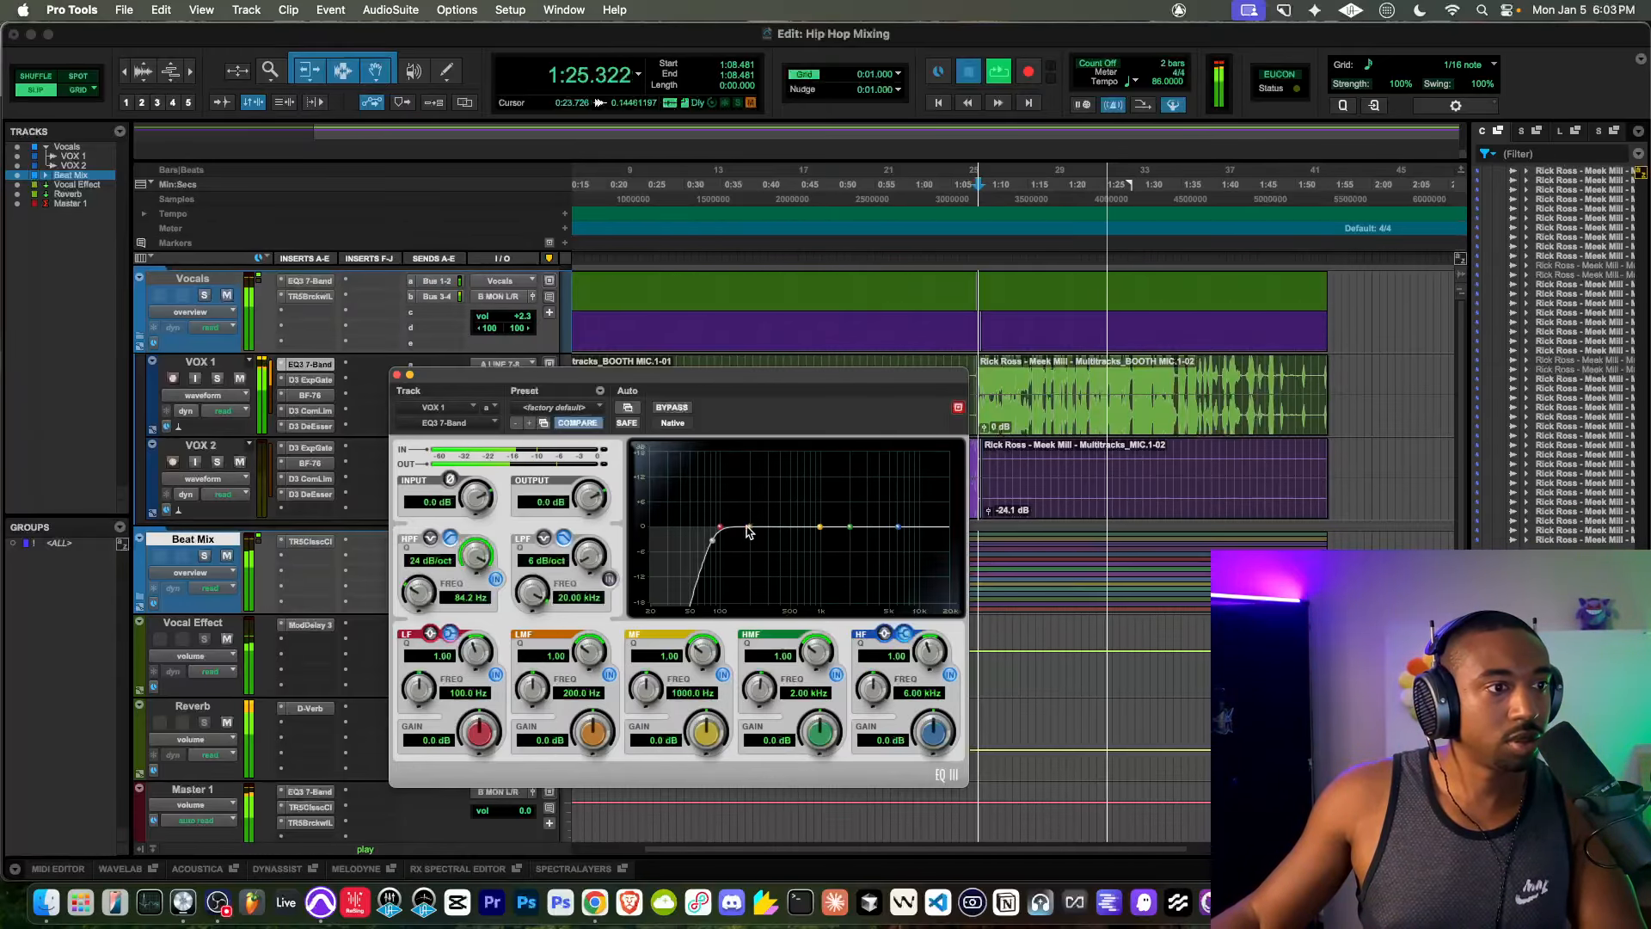
key("space")
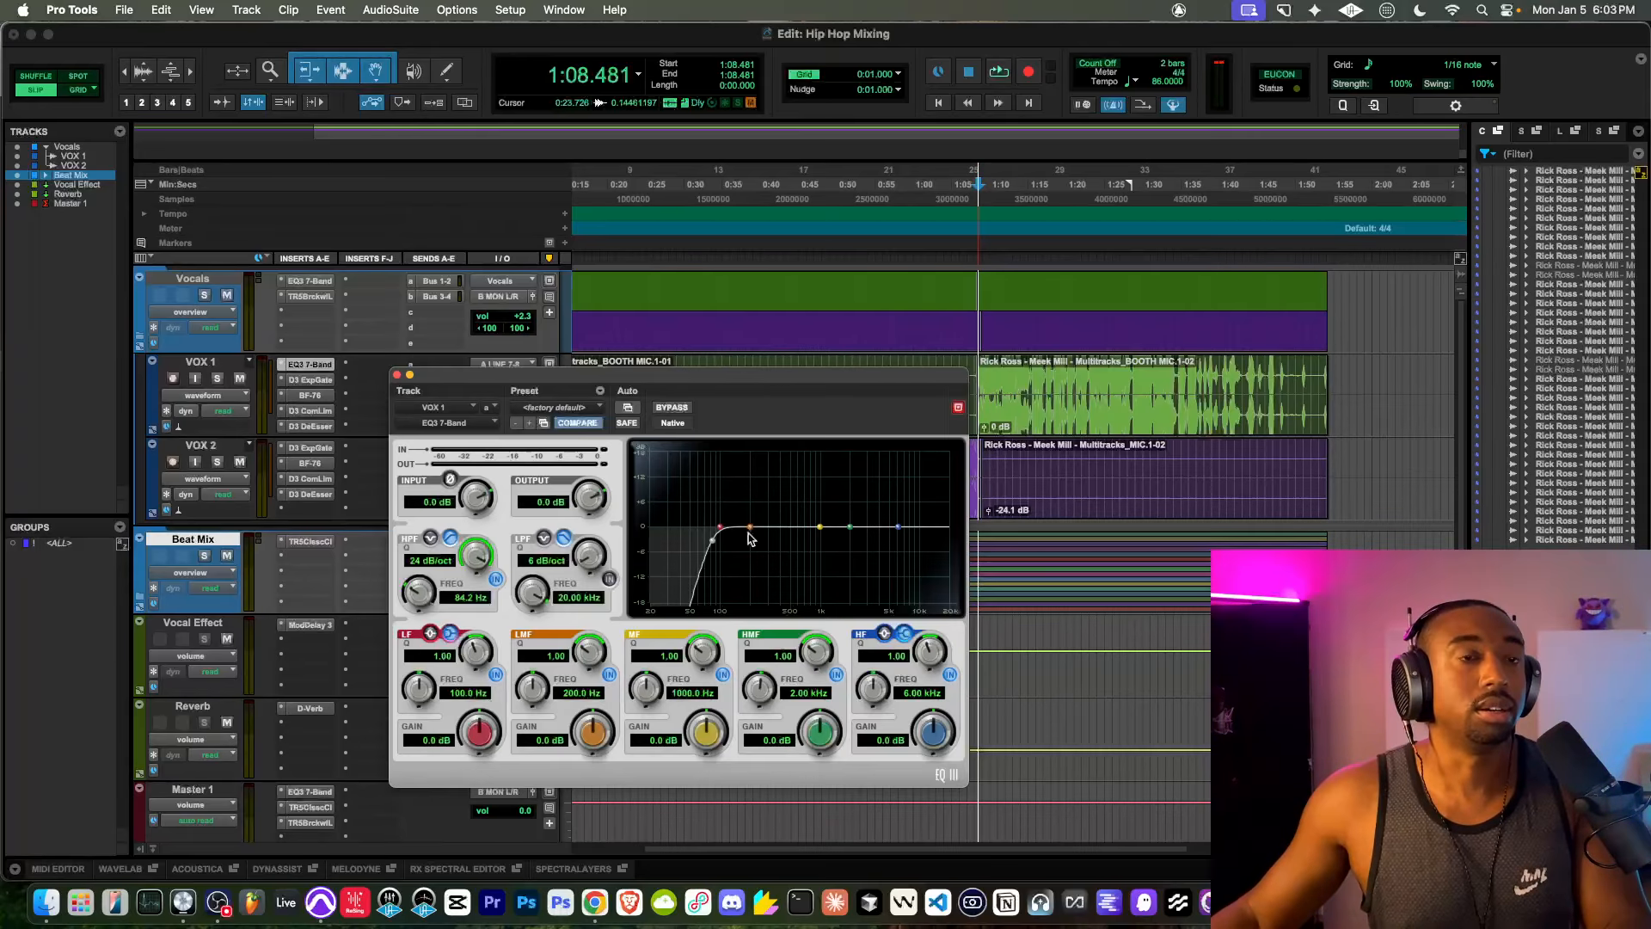
Step: Sweep a low-mid boost on the VOX 1 EQ during playback, then narrow the band to Q 3.13 at 151.5 Hz with -0.4 dB gain
left_click_drag(746, 535, 753, 538)
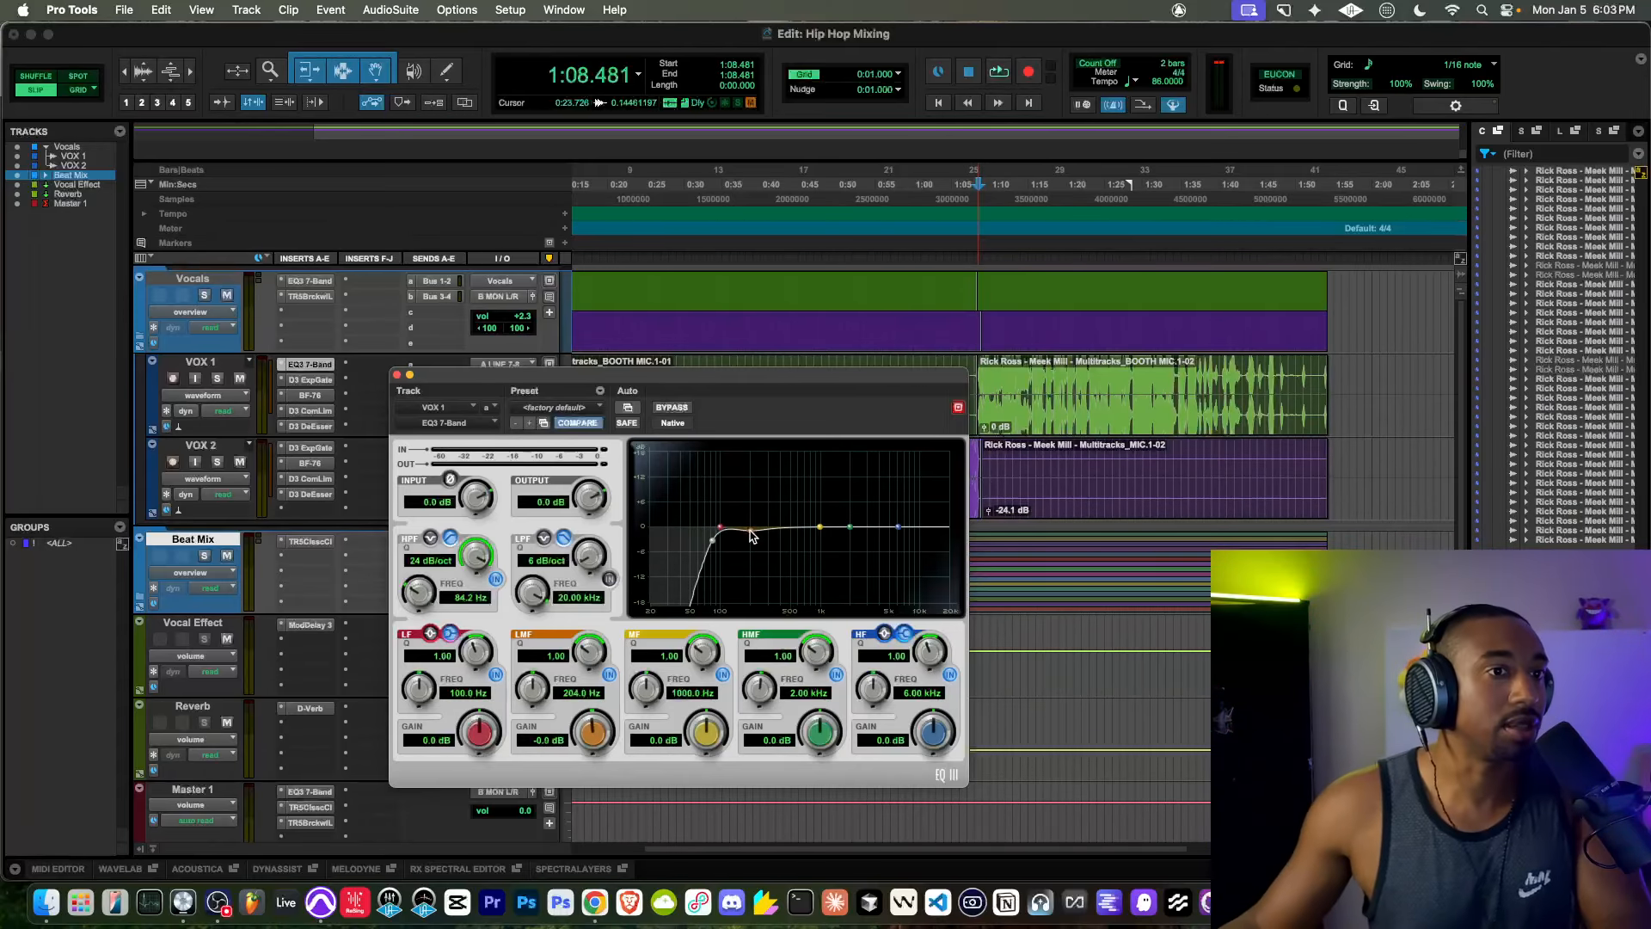
key("space")
left_click_drag(751, 532, 733, 514)
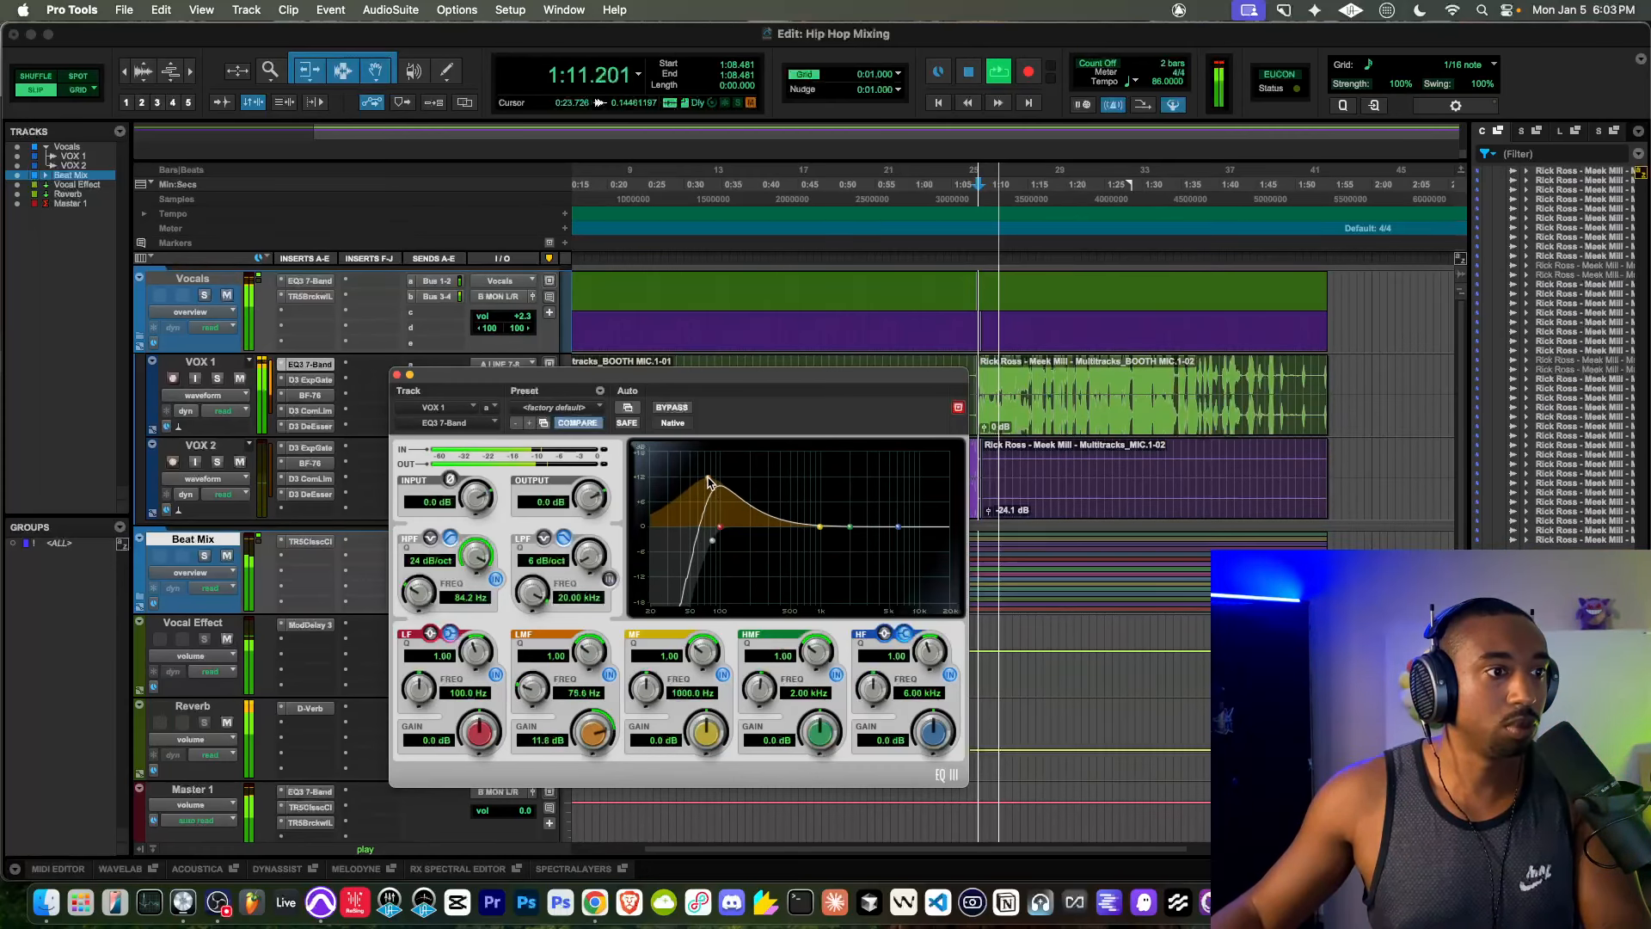
key("space")
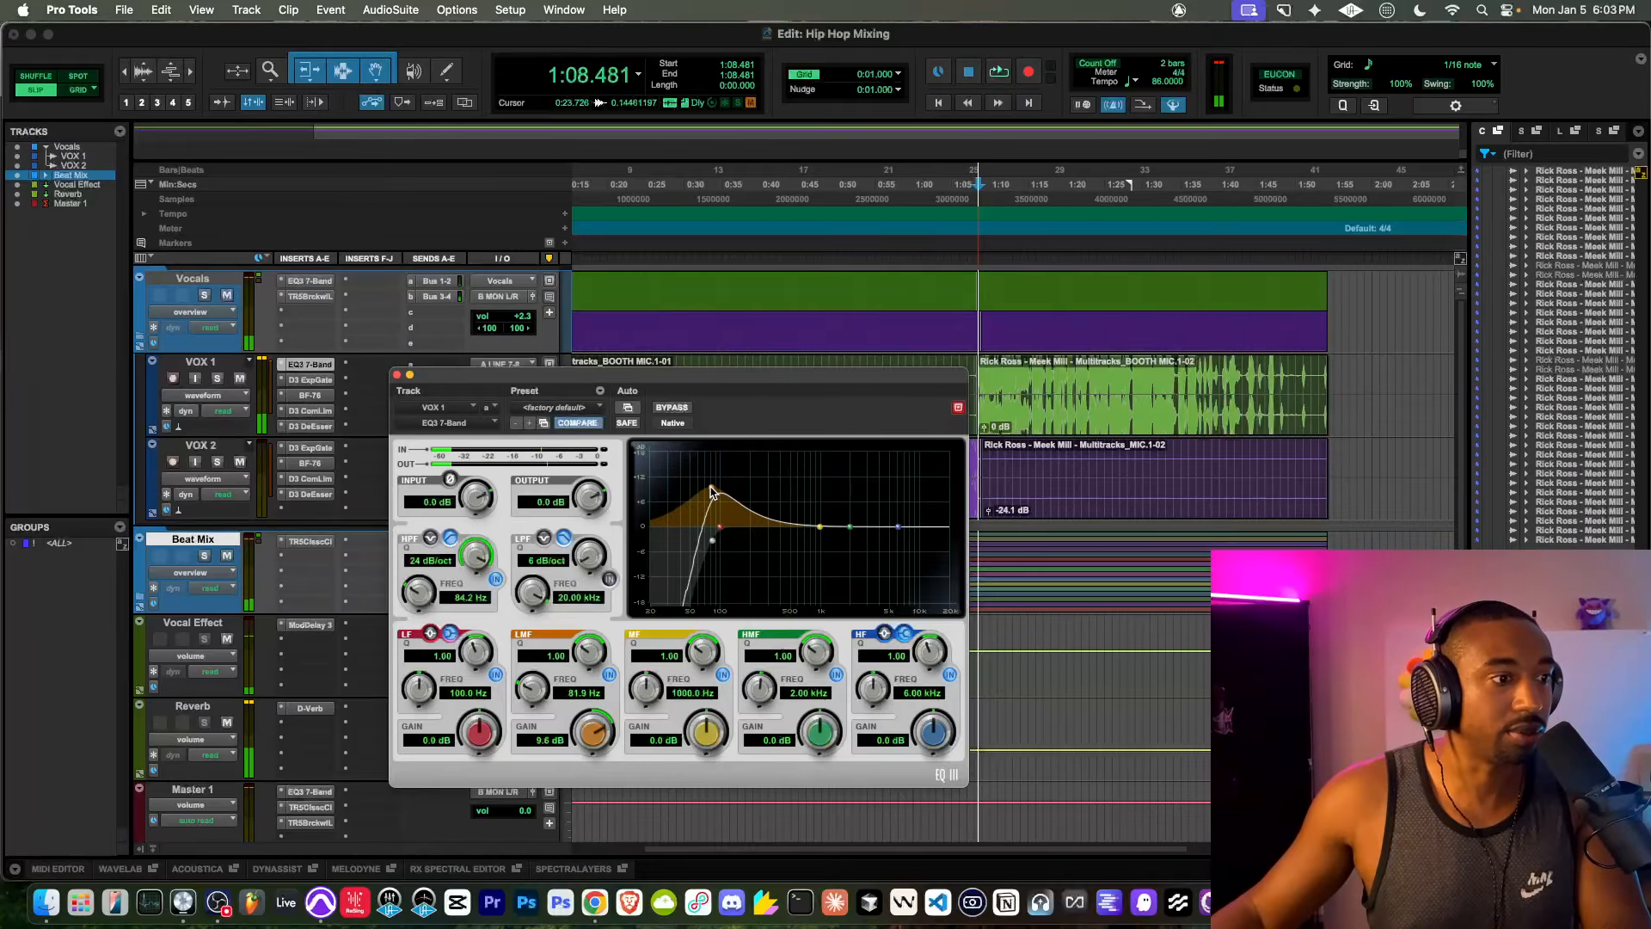
key("space")
mouse_move(711, 491)
left_mouse_down()
mouse_move(754, 503)
mouse_move(739, 505)
left_mouse_up()
key("space")
key("space")
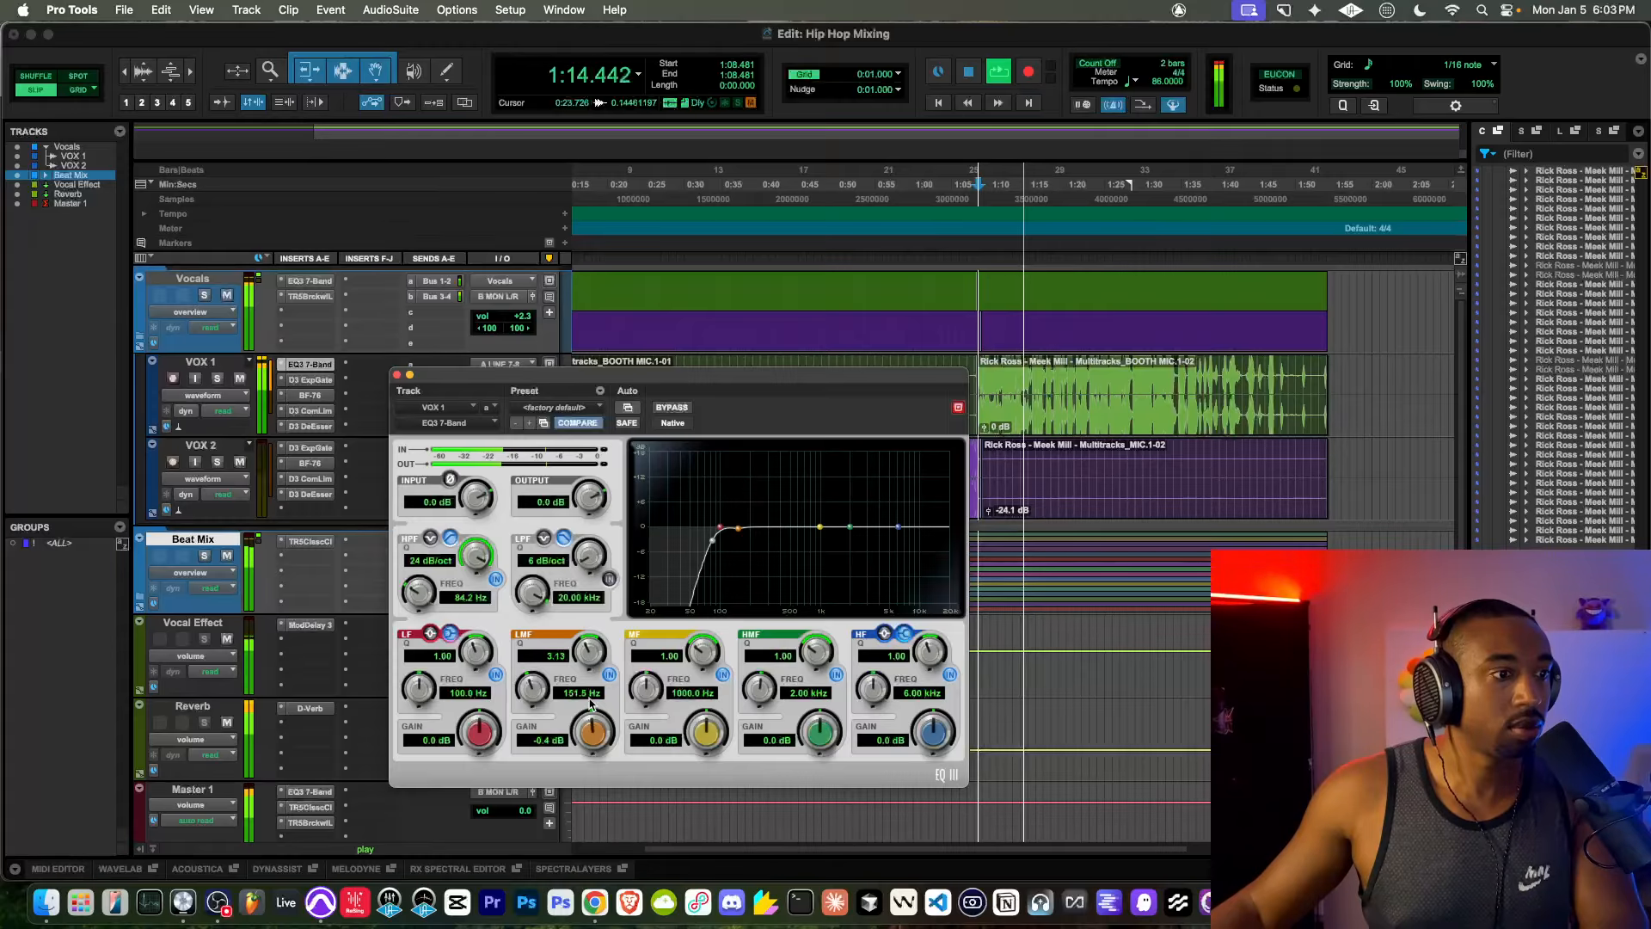
Step: Set the VOX 1 EQ's low-mid band to Q 4.73 at 155.2 Hz with -3.5 dB gain while listening from 1:08.481
left_click_drag(590, 703, 596, 641)
left_click_drag(528, 691, 582, 775)
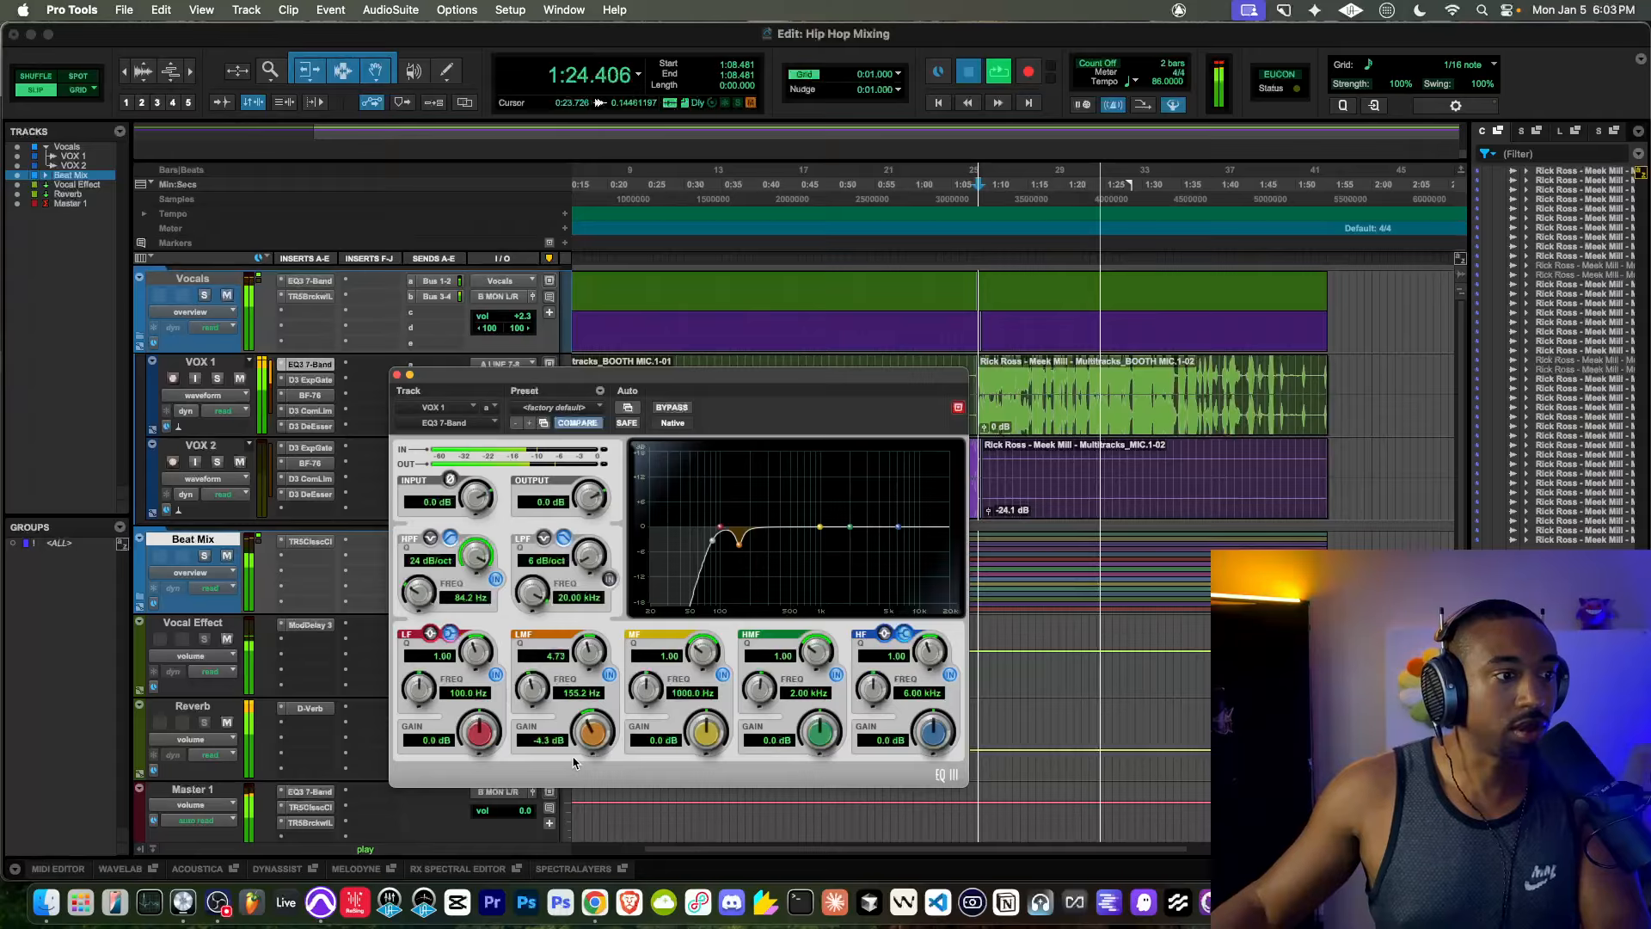
key("space")
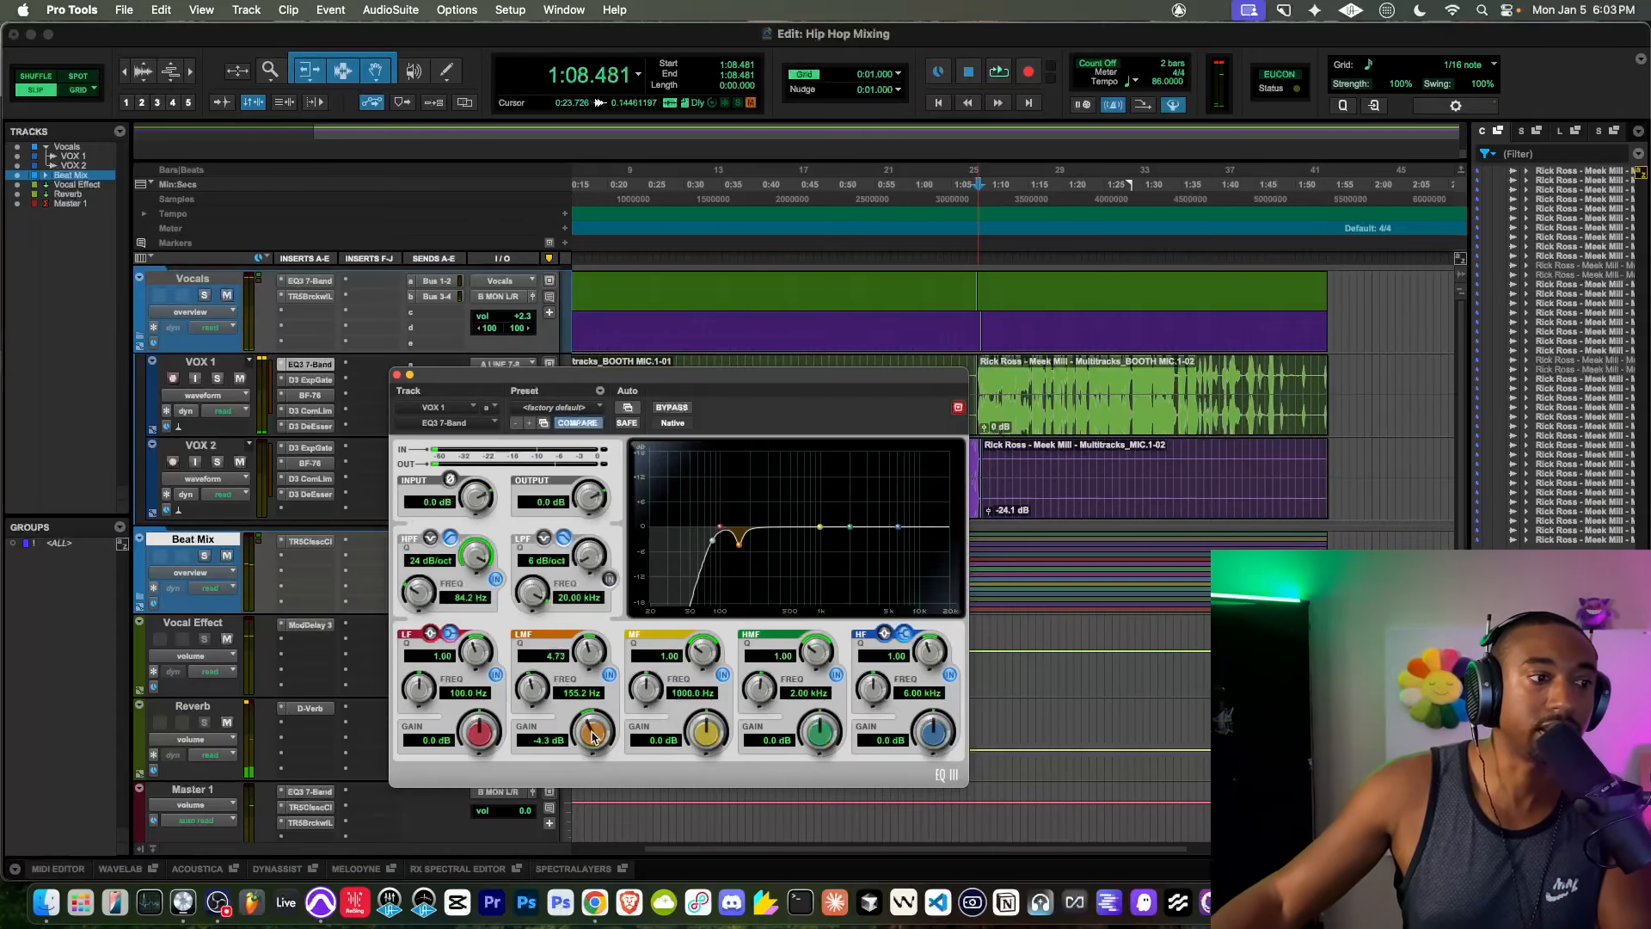
scroll(591, 731, "down", 1)
key("space")
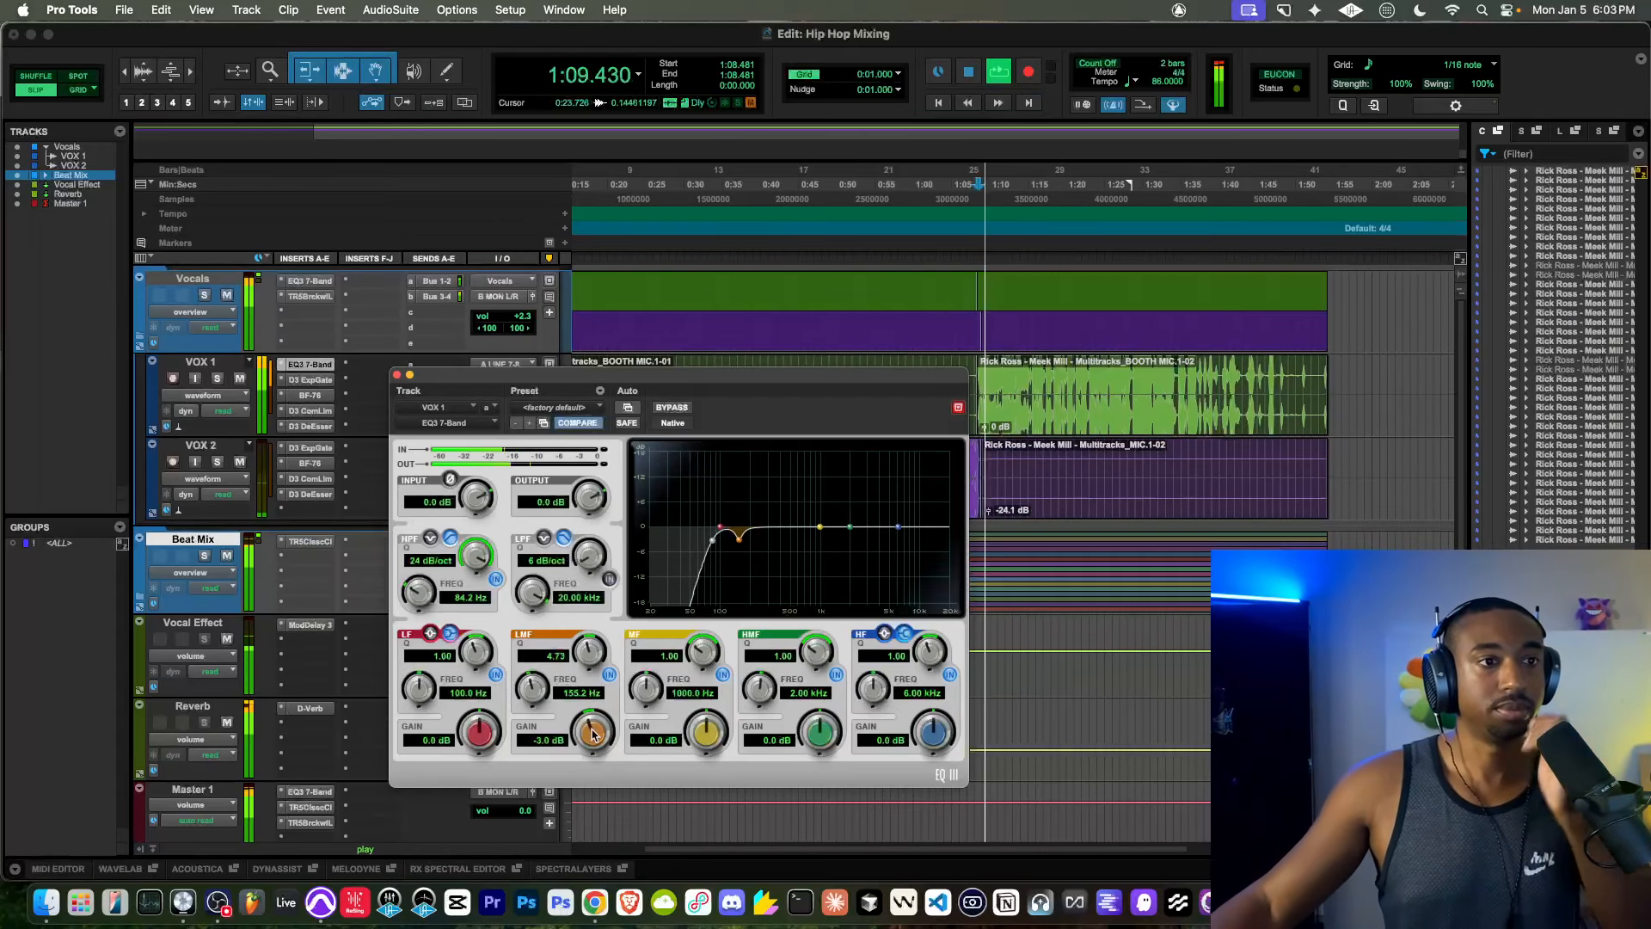
left_click_drag(592, 732, 592, 737)
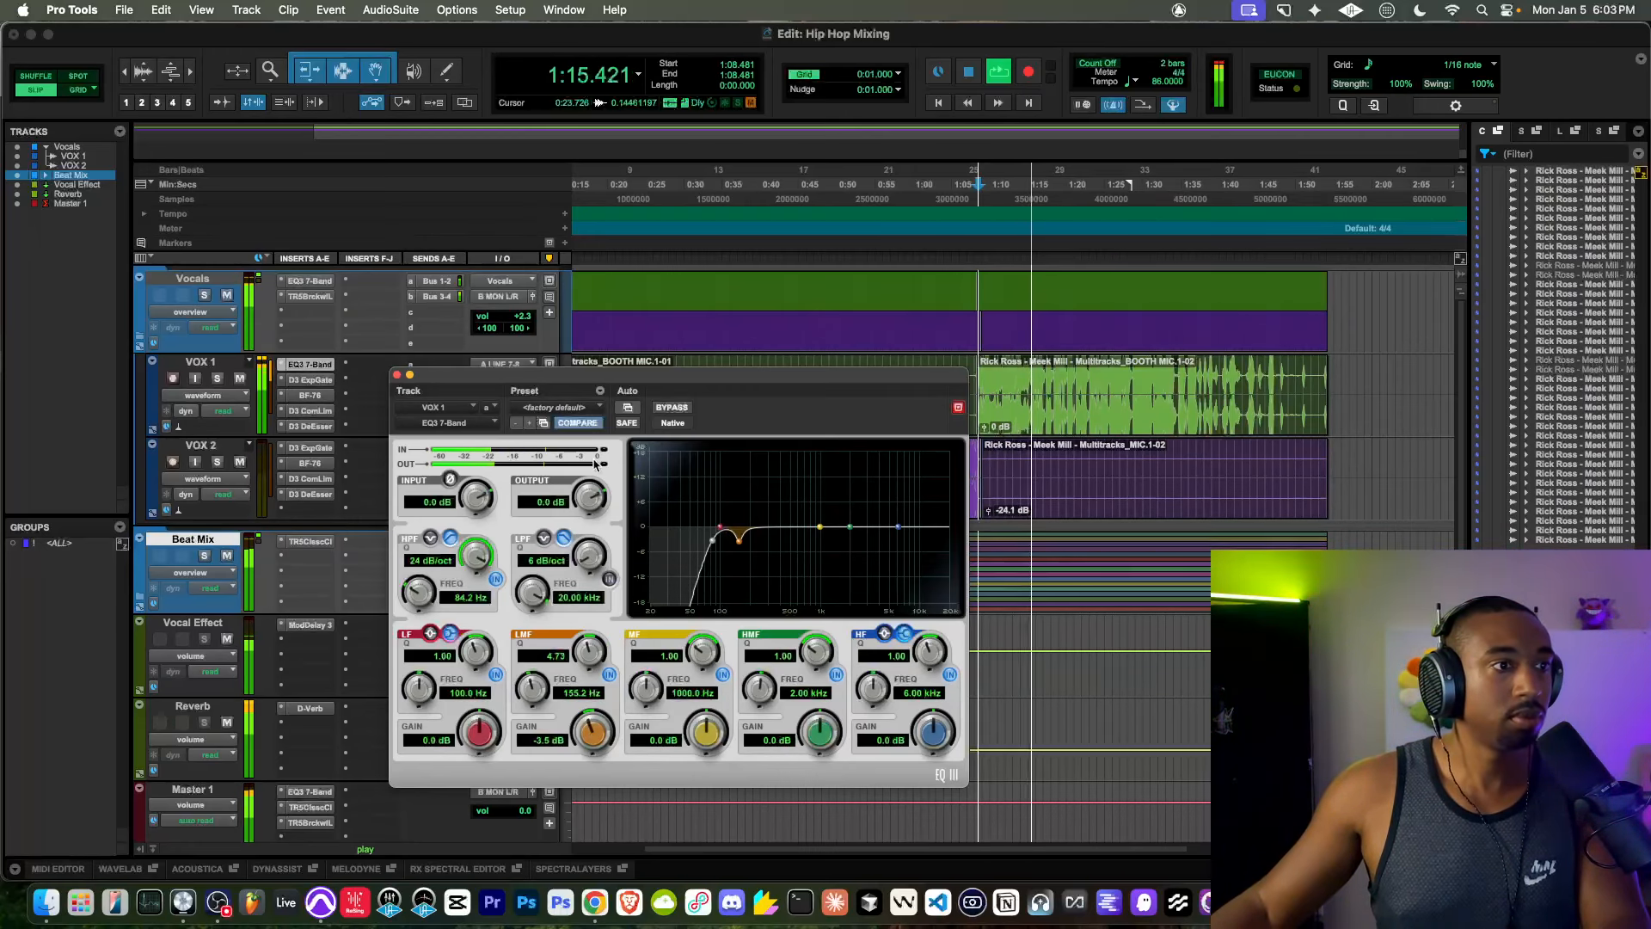
Step: Compare VOX 1 with the EQ bypassed and active, leave it active, then close its window and stop playback
left_click(669, 408)
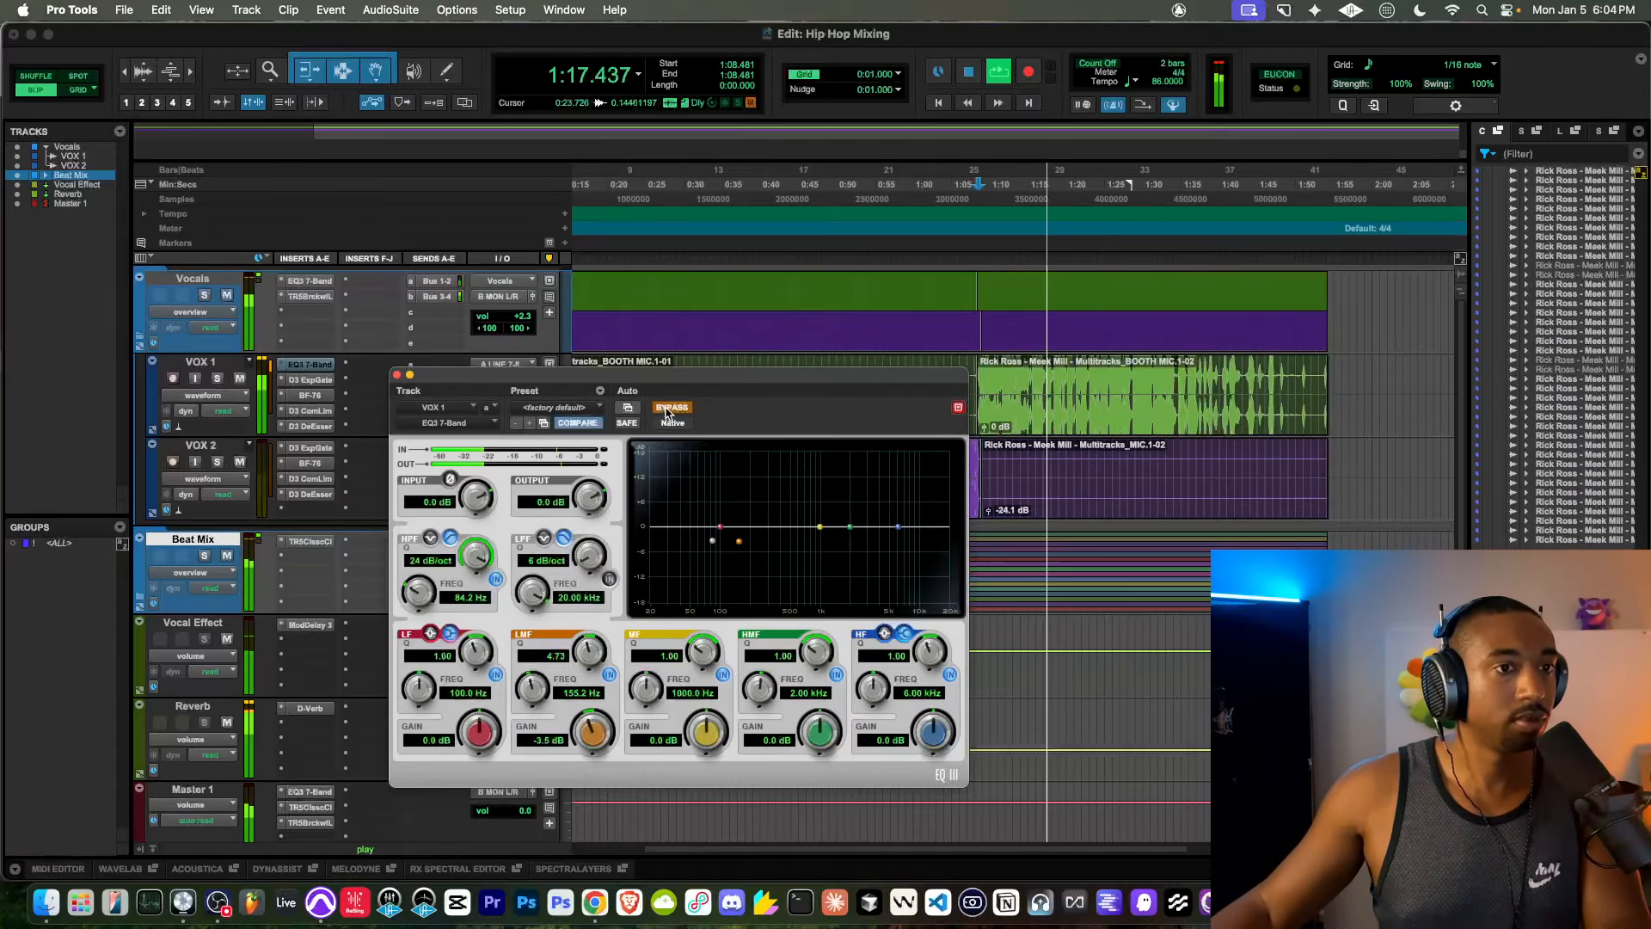
left_click(669, 409)
left_click(669, 408)
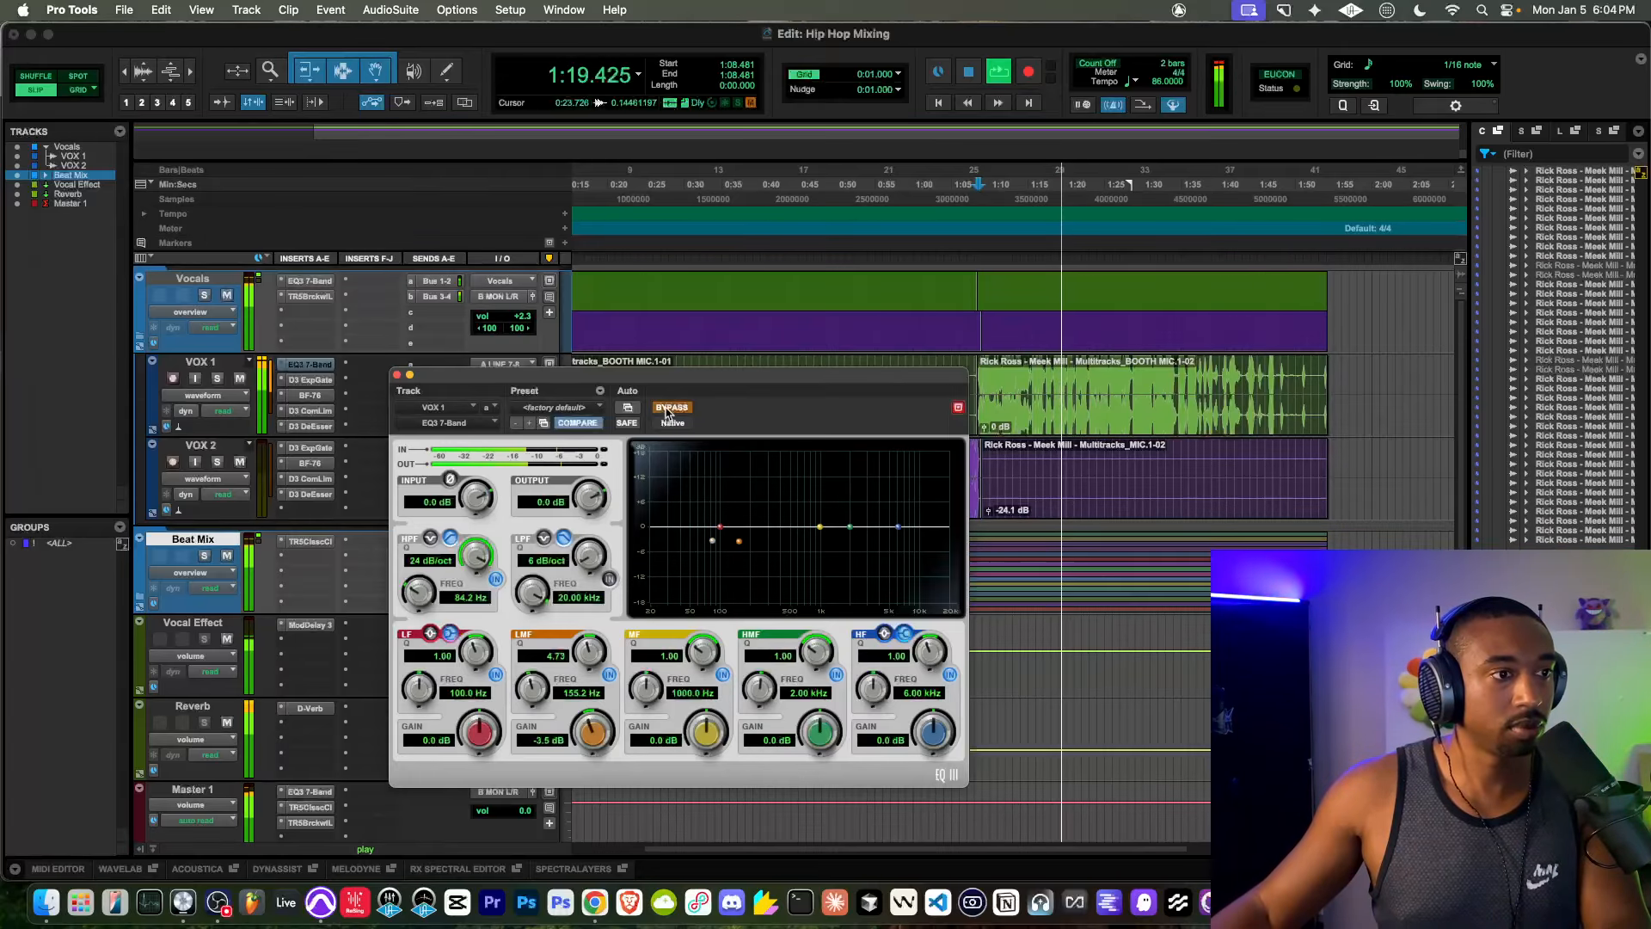
left_click(669, 408)
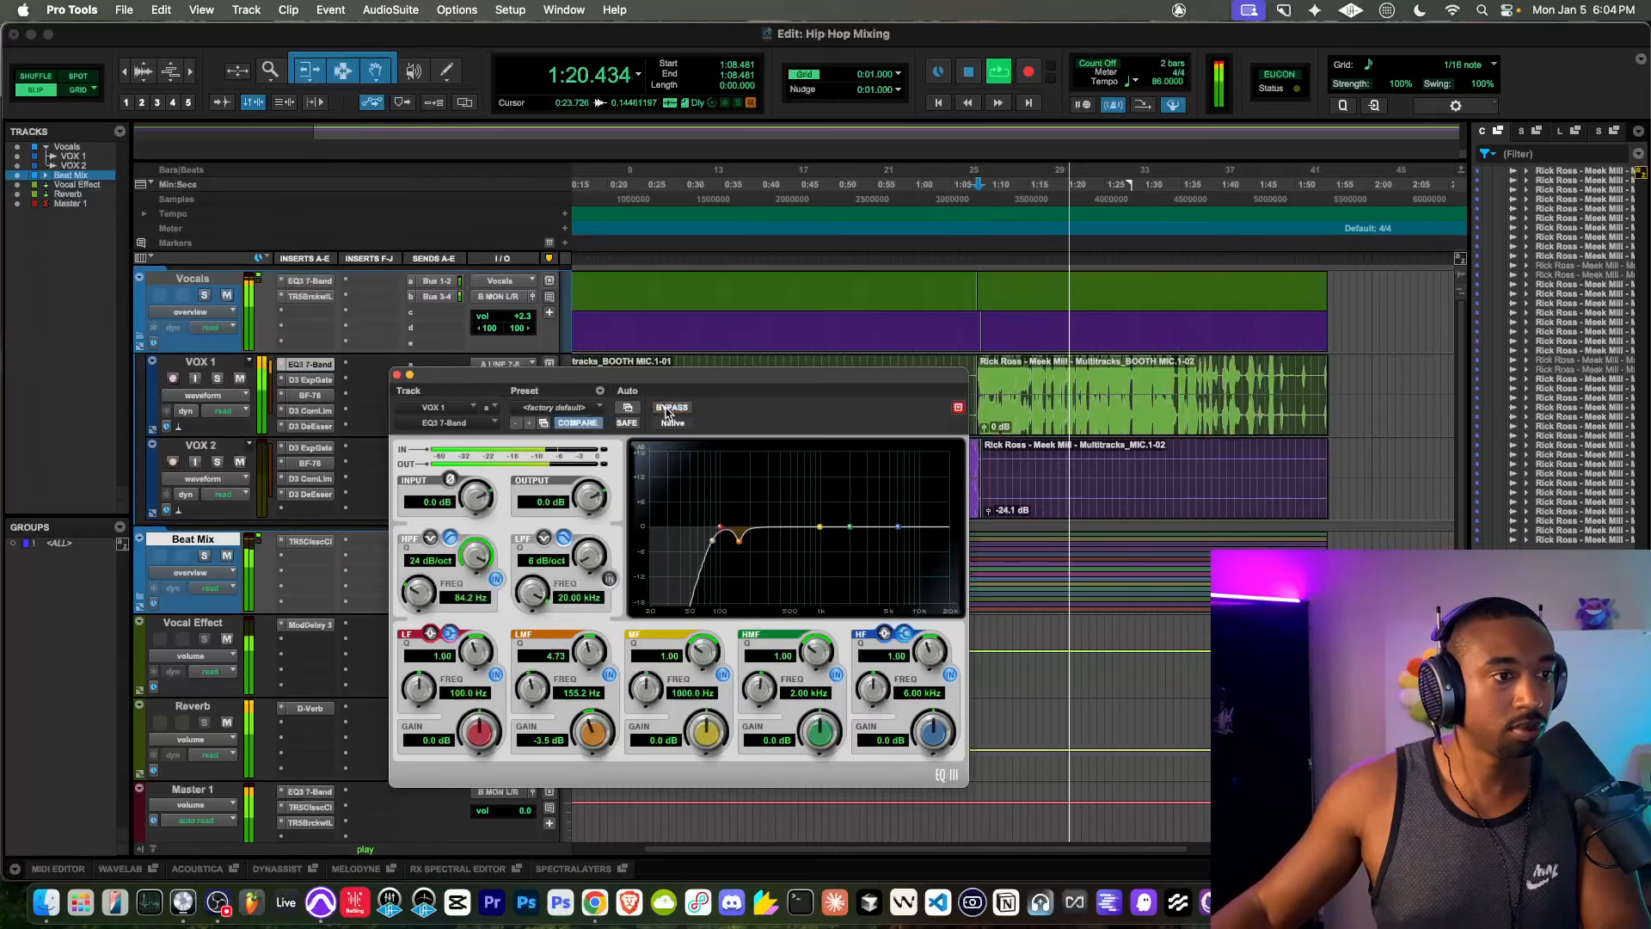
left_click(396, 376)
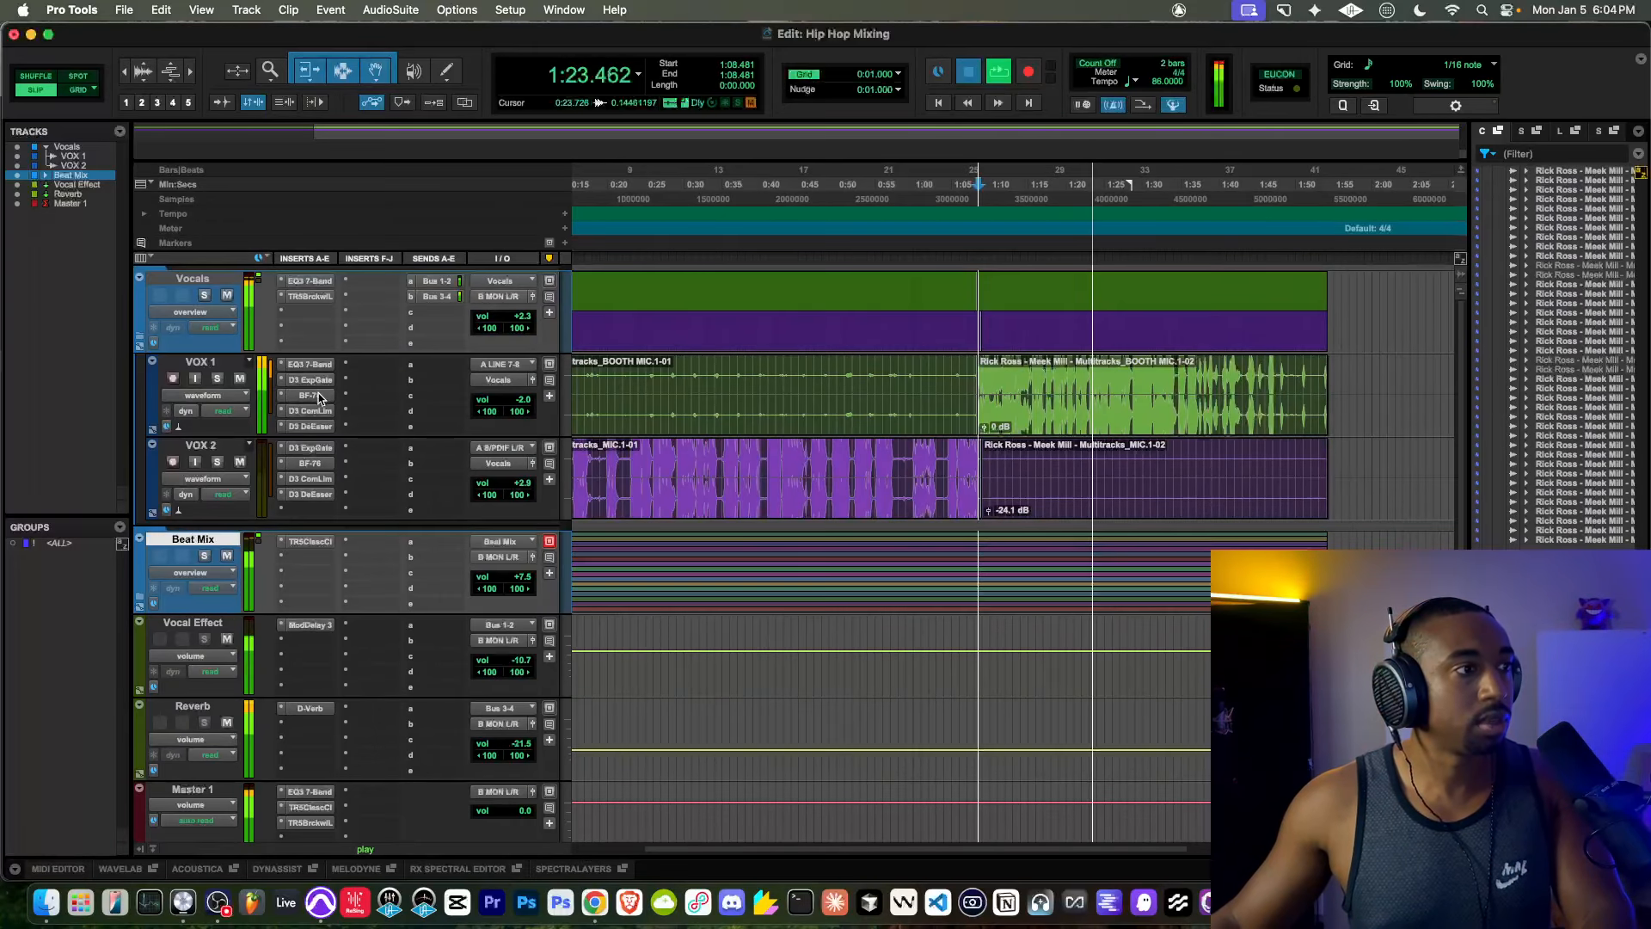
key("space")
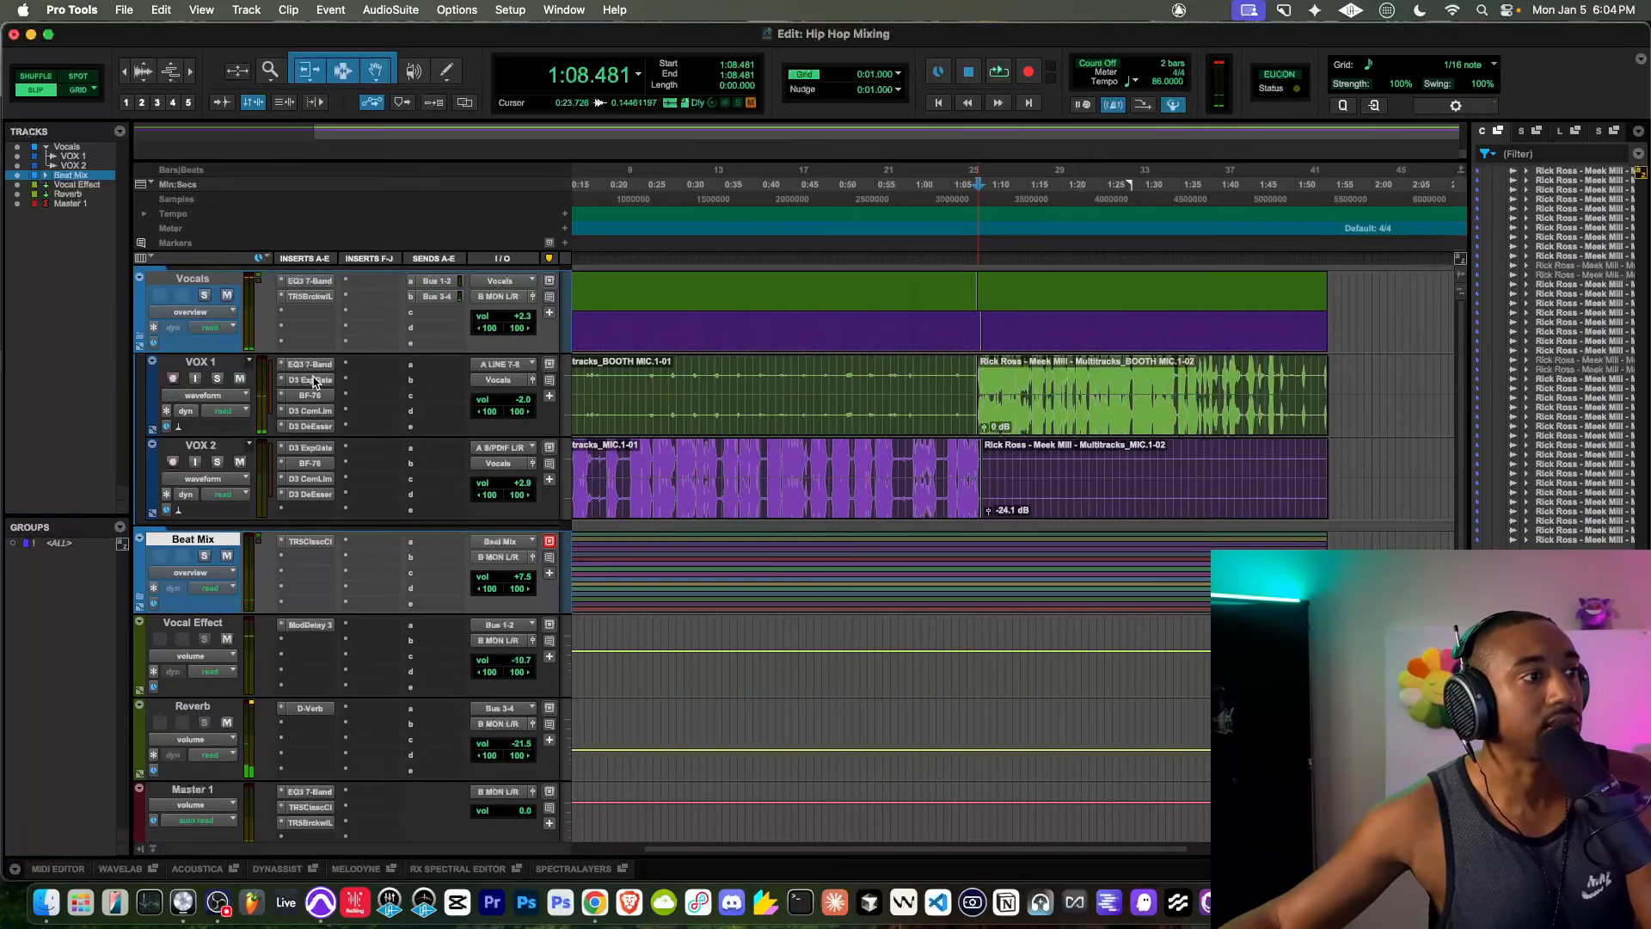
Step: Reopen the VOX 1 EQ, try a 1.9 dB low-mid boost at 155.2 Hz during playback from 1:08.481, and close its window
left_click(314, 367)
key("space")
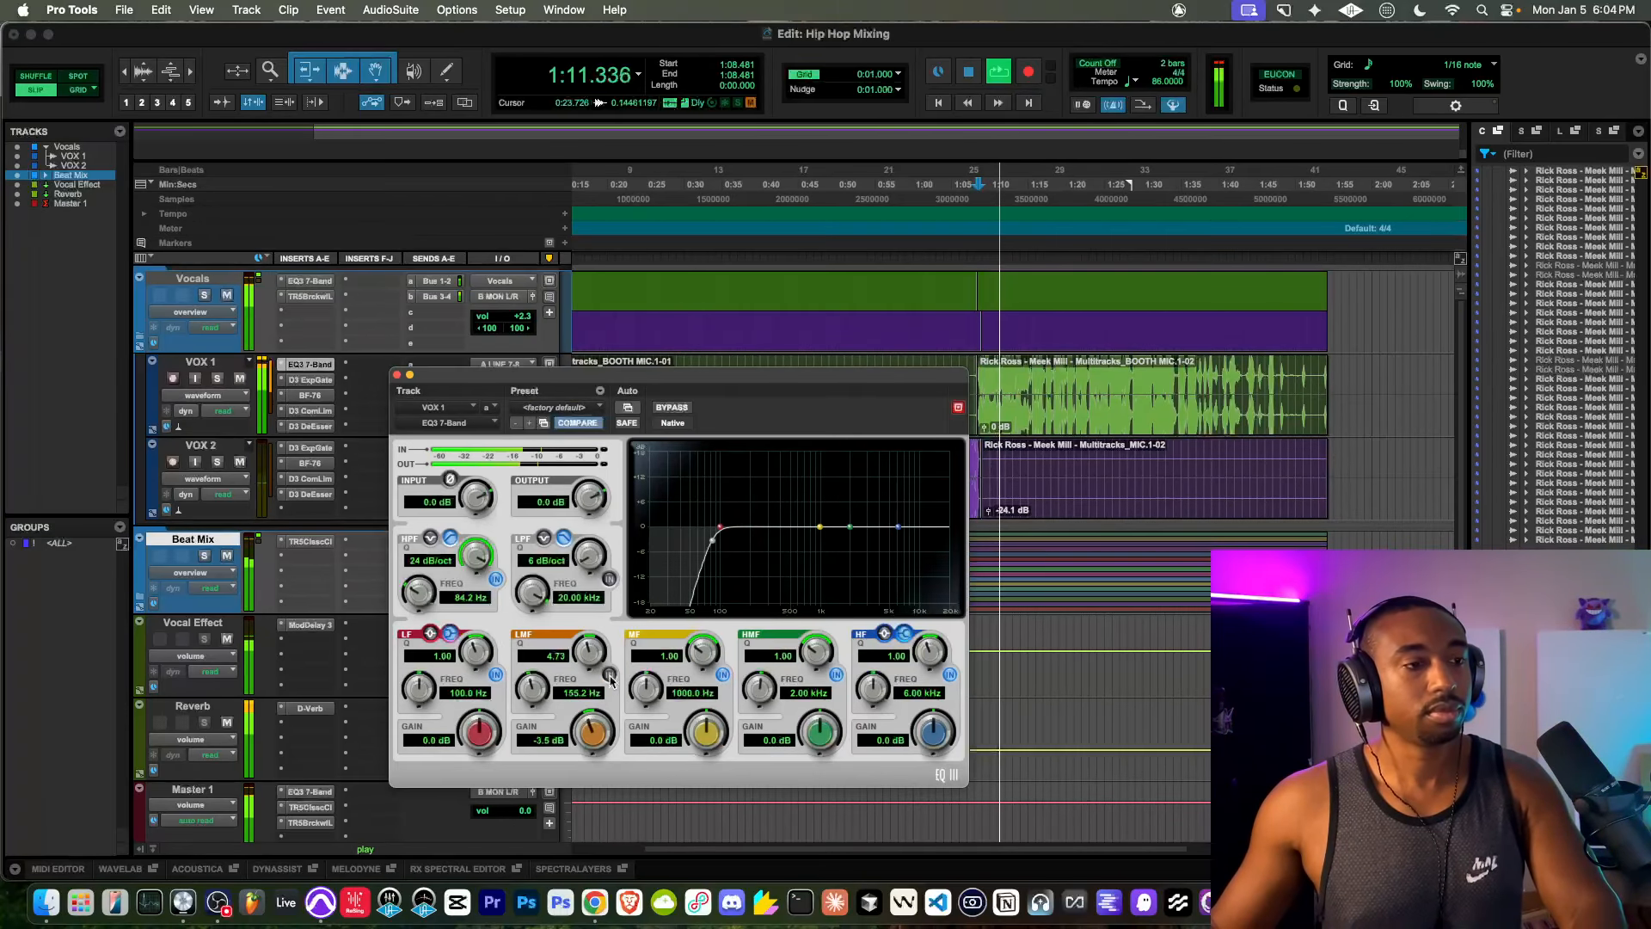
left_click_drag(590, 733, 598, 694)
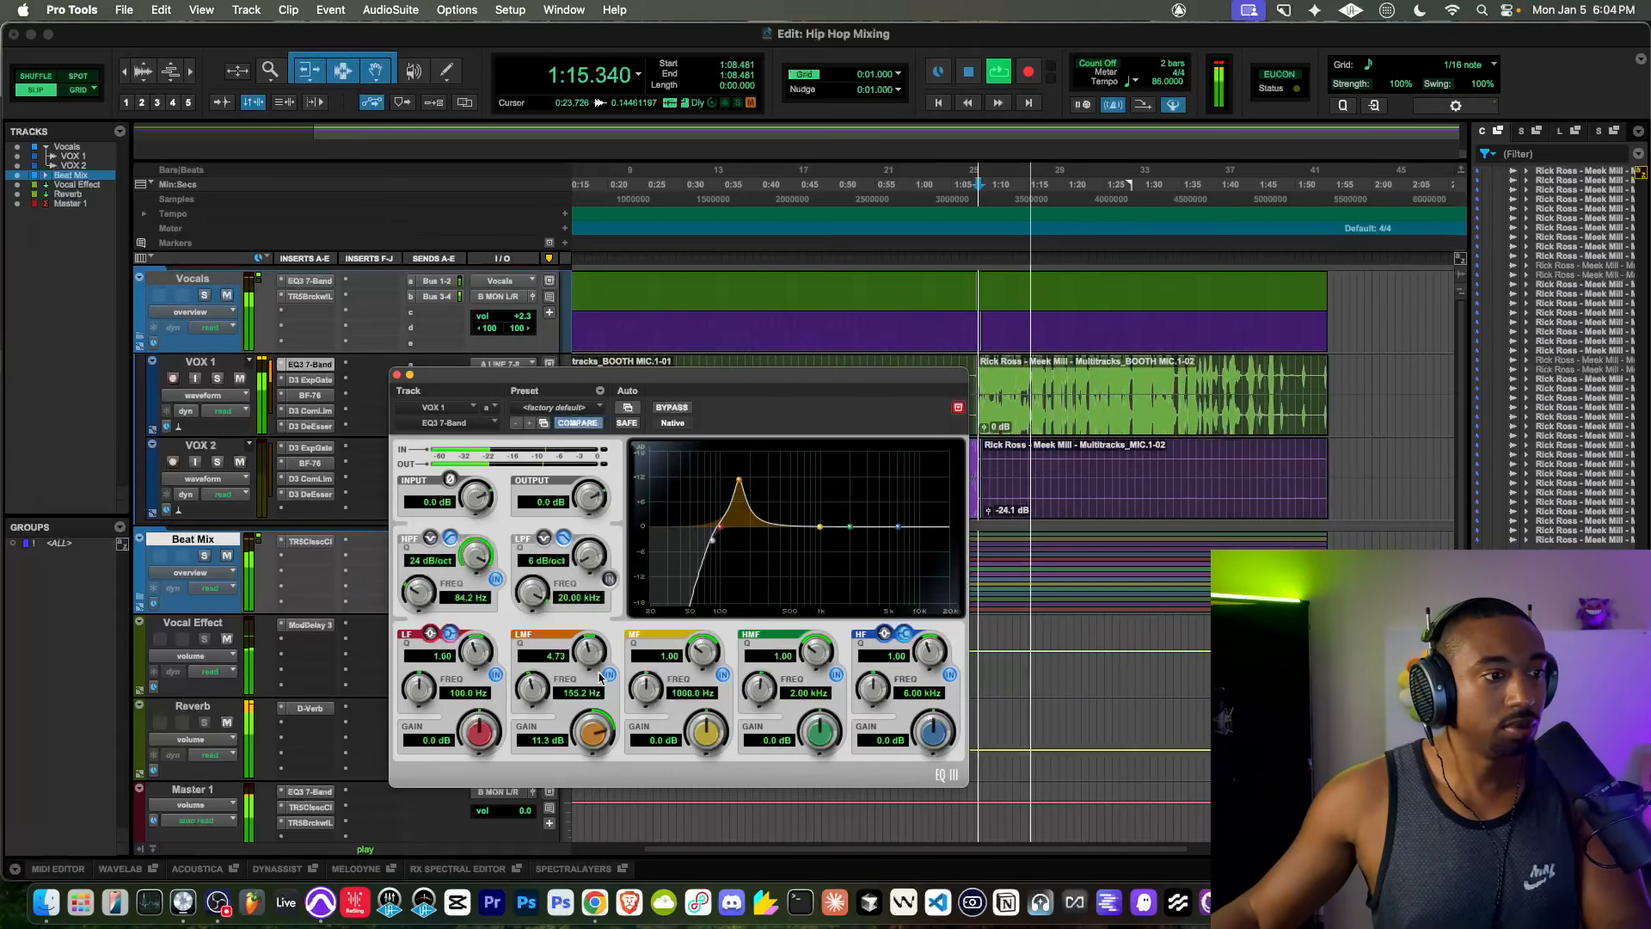
left_click_drag(596, 686, 586, 710)
key("space")
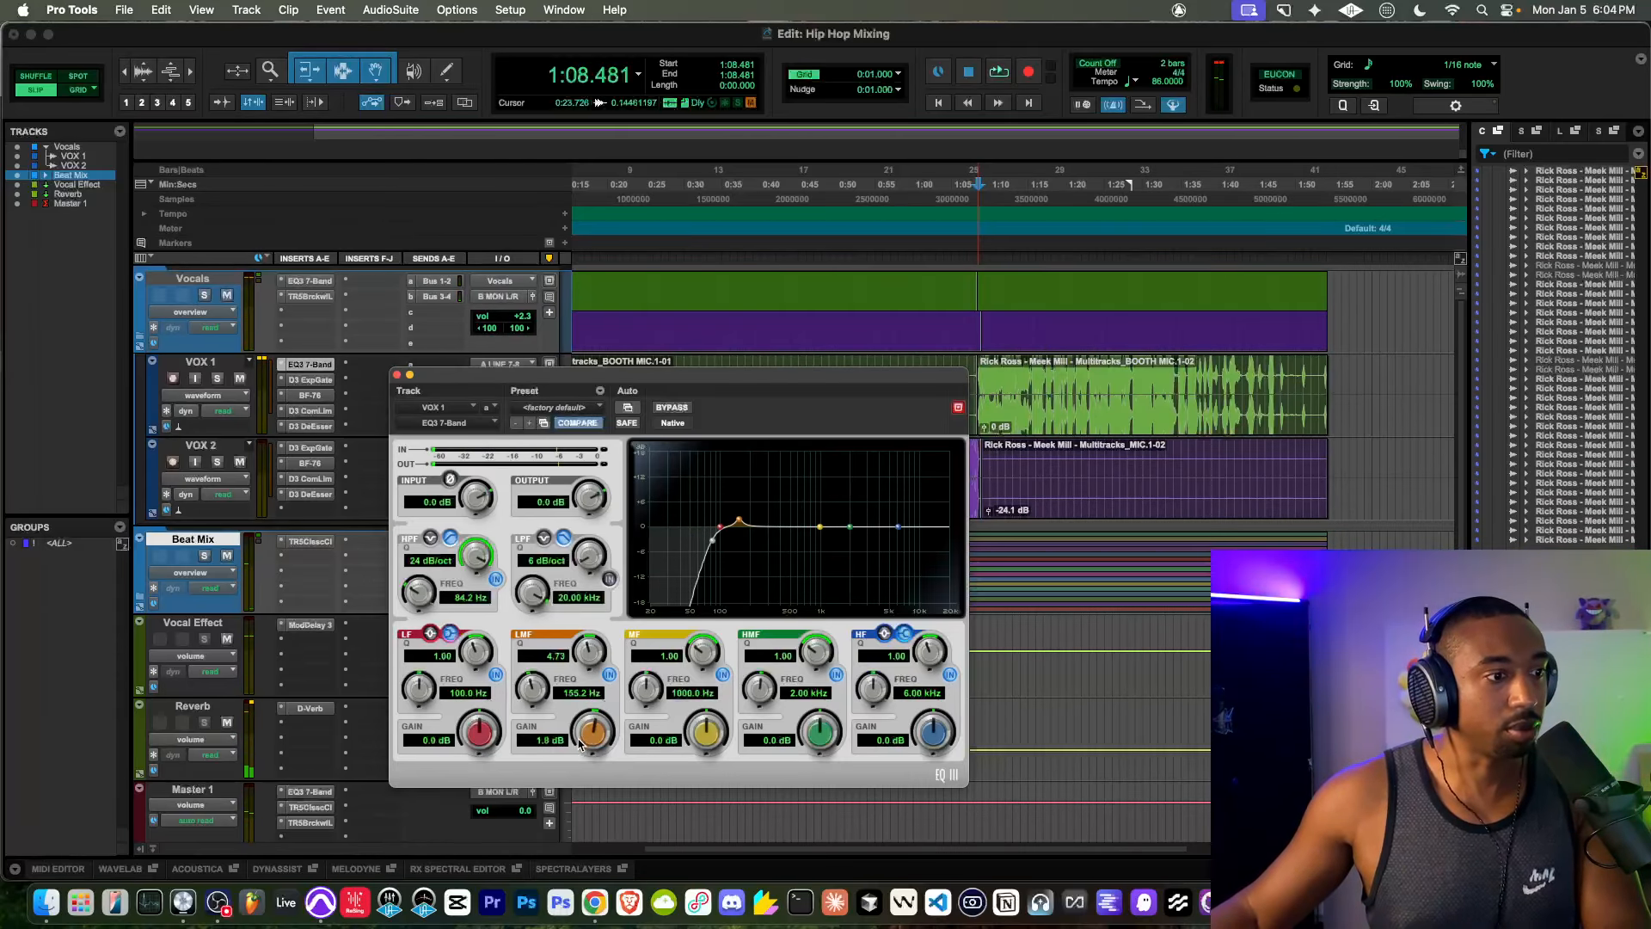
key("space")
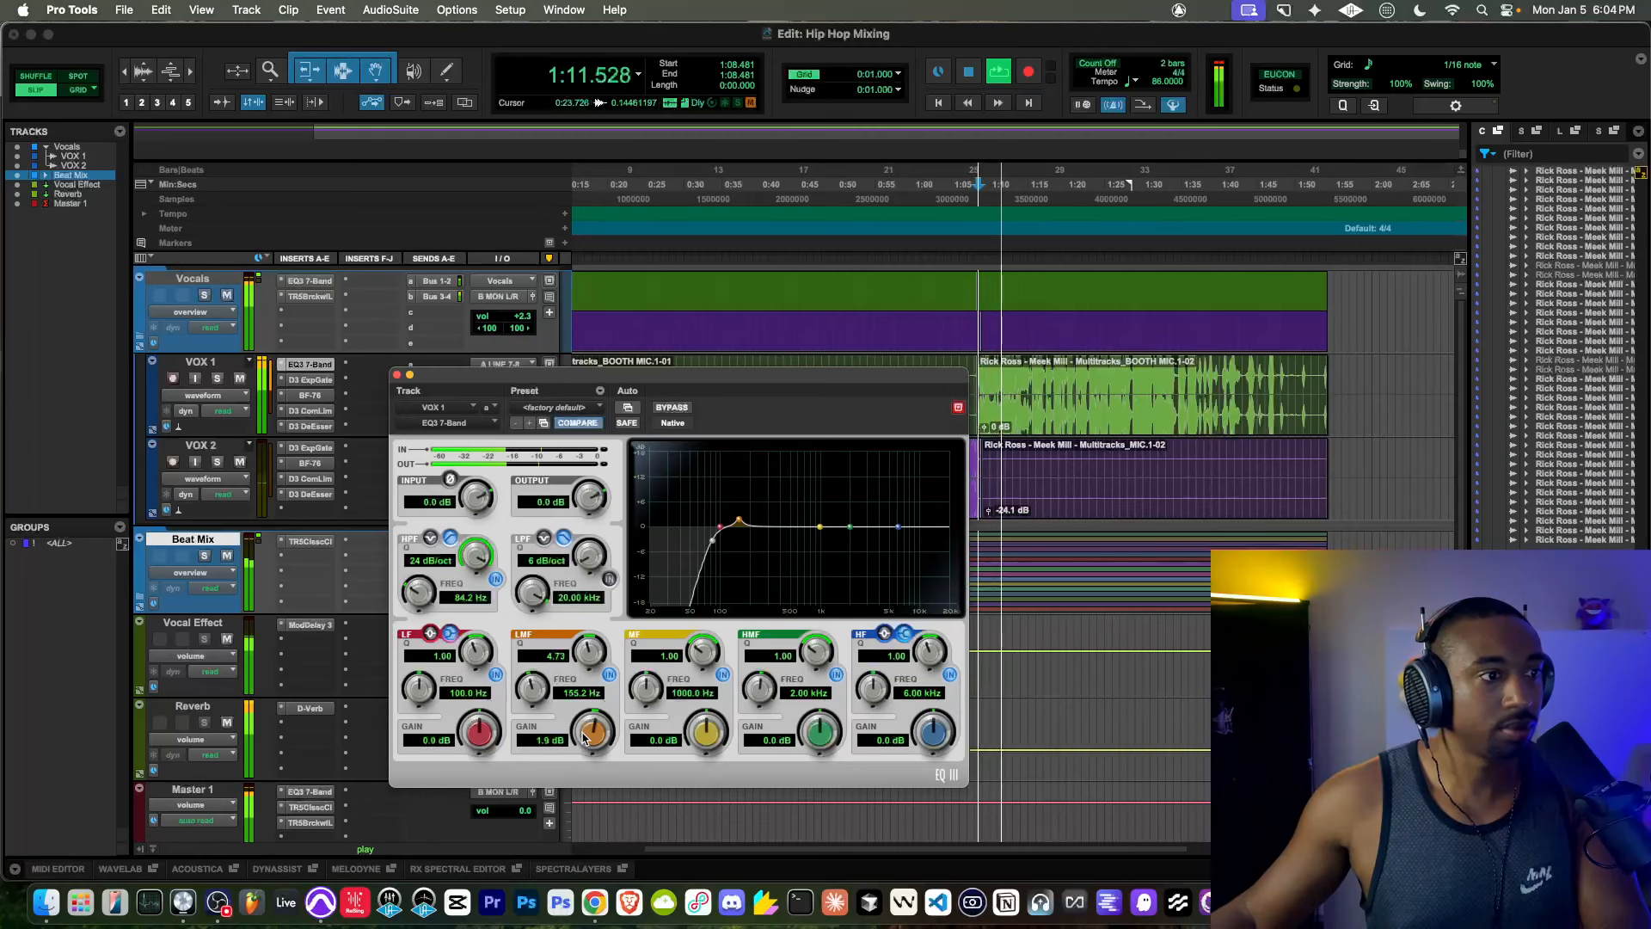
key("space")
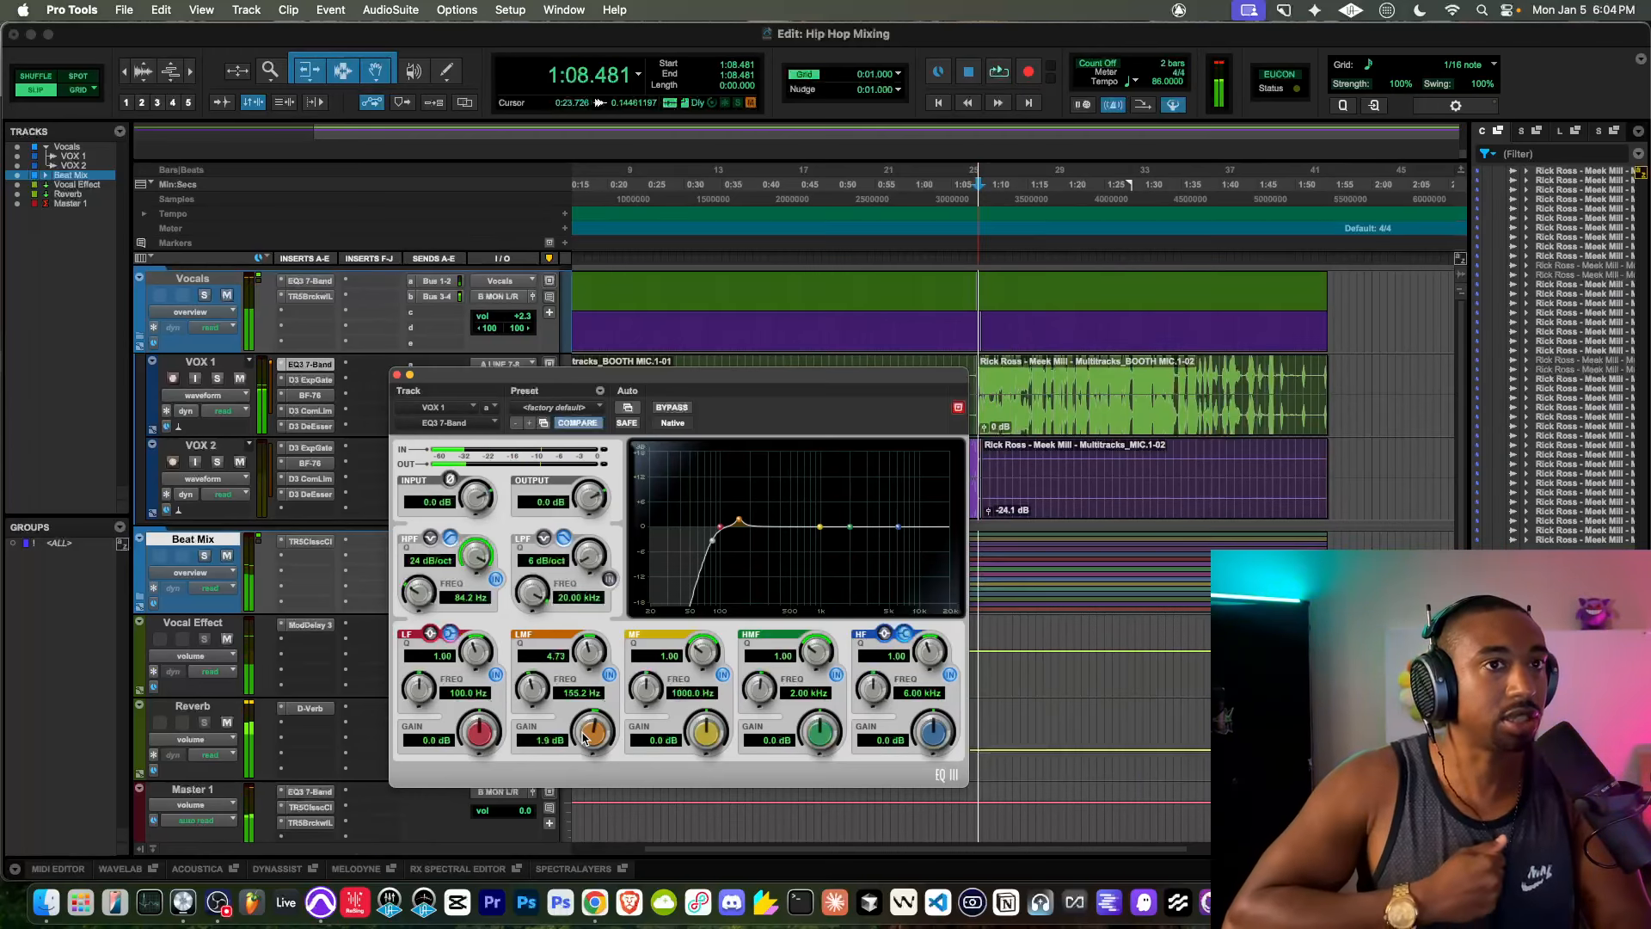
key("space")
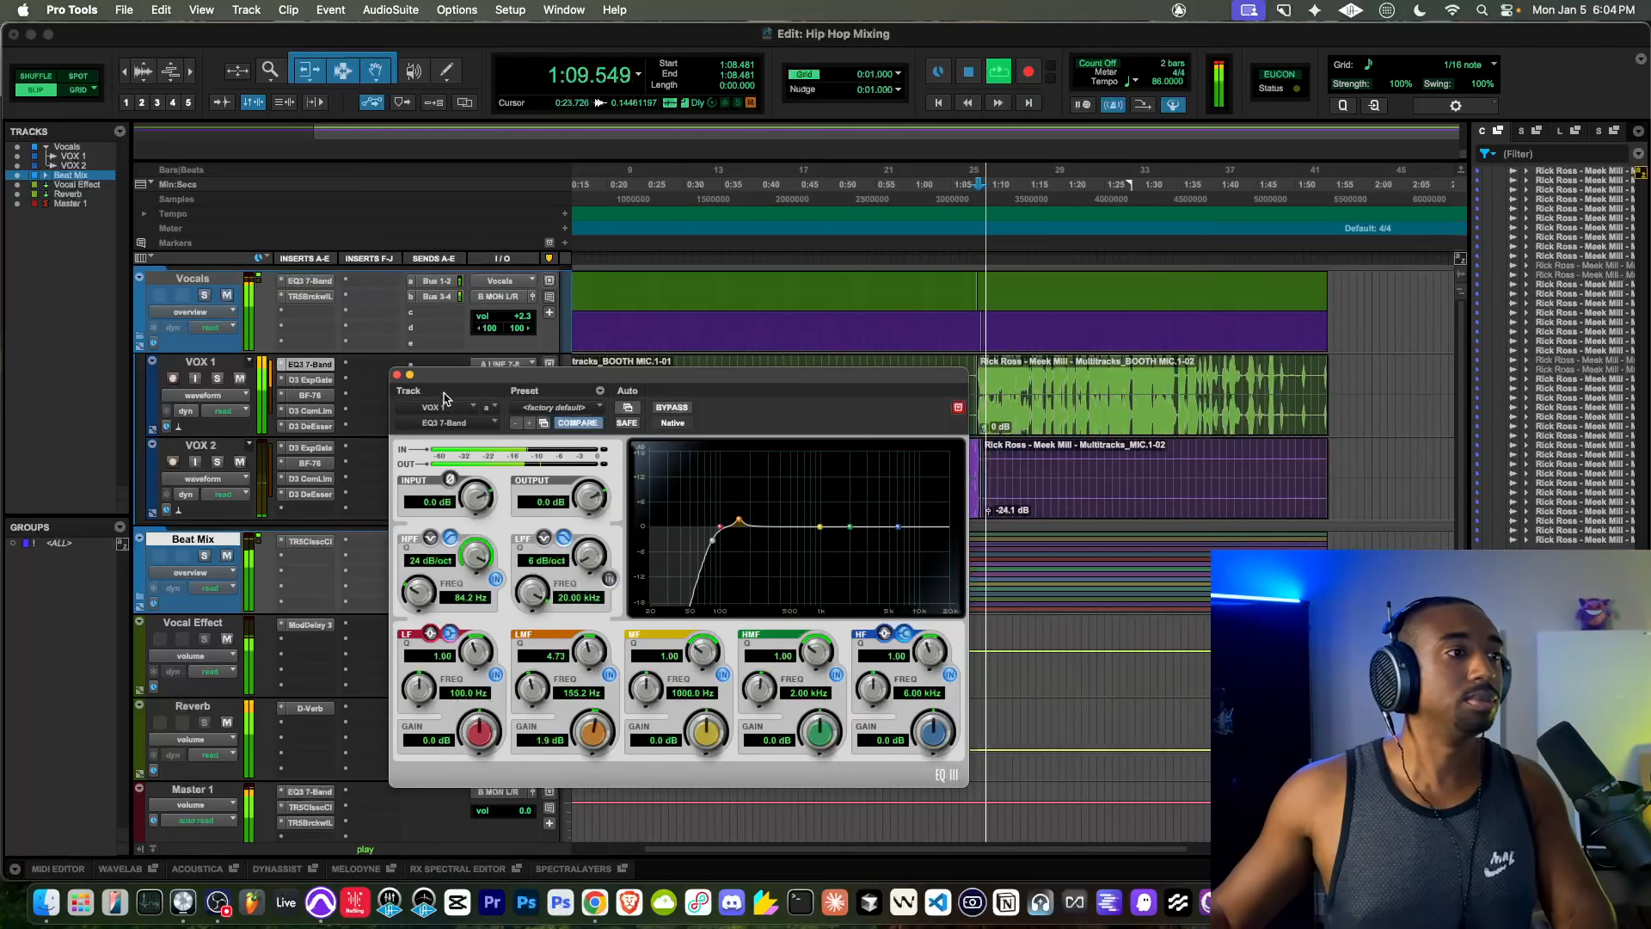
left_click(396, 374)
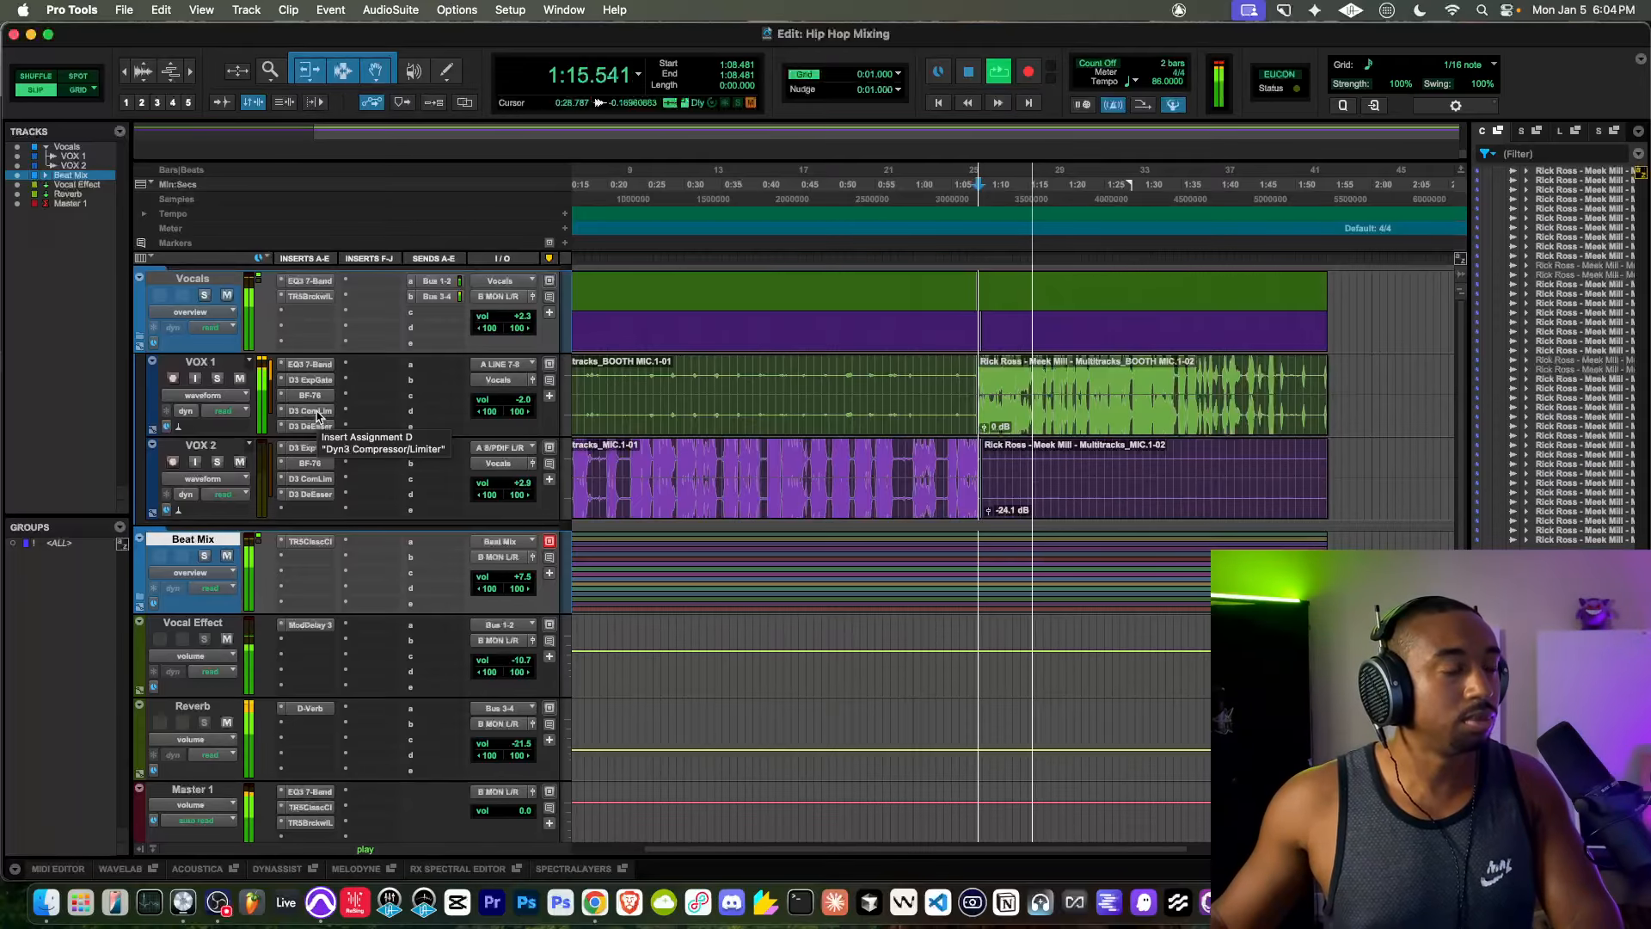
Step: Reopen the VOX 1 EQ, reset the low-mid gain, and set it to a 1.0 dB boost
left_click(312, 364)
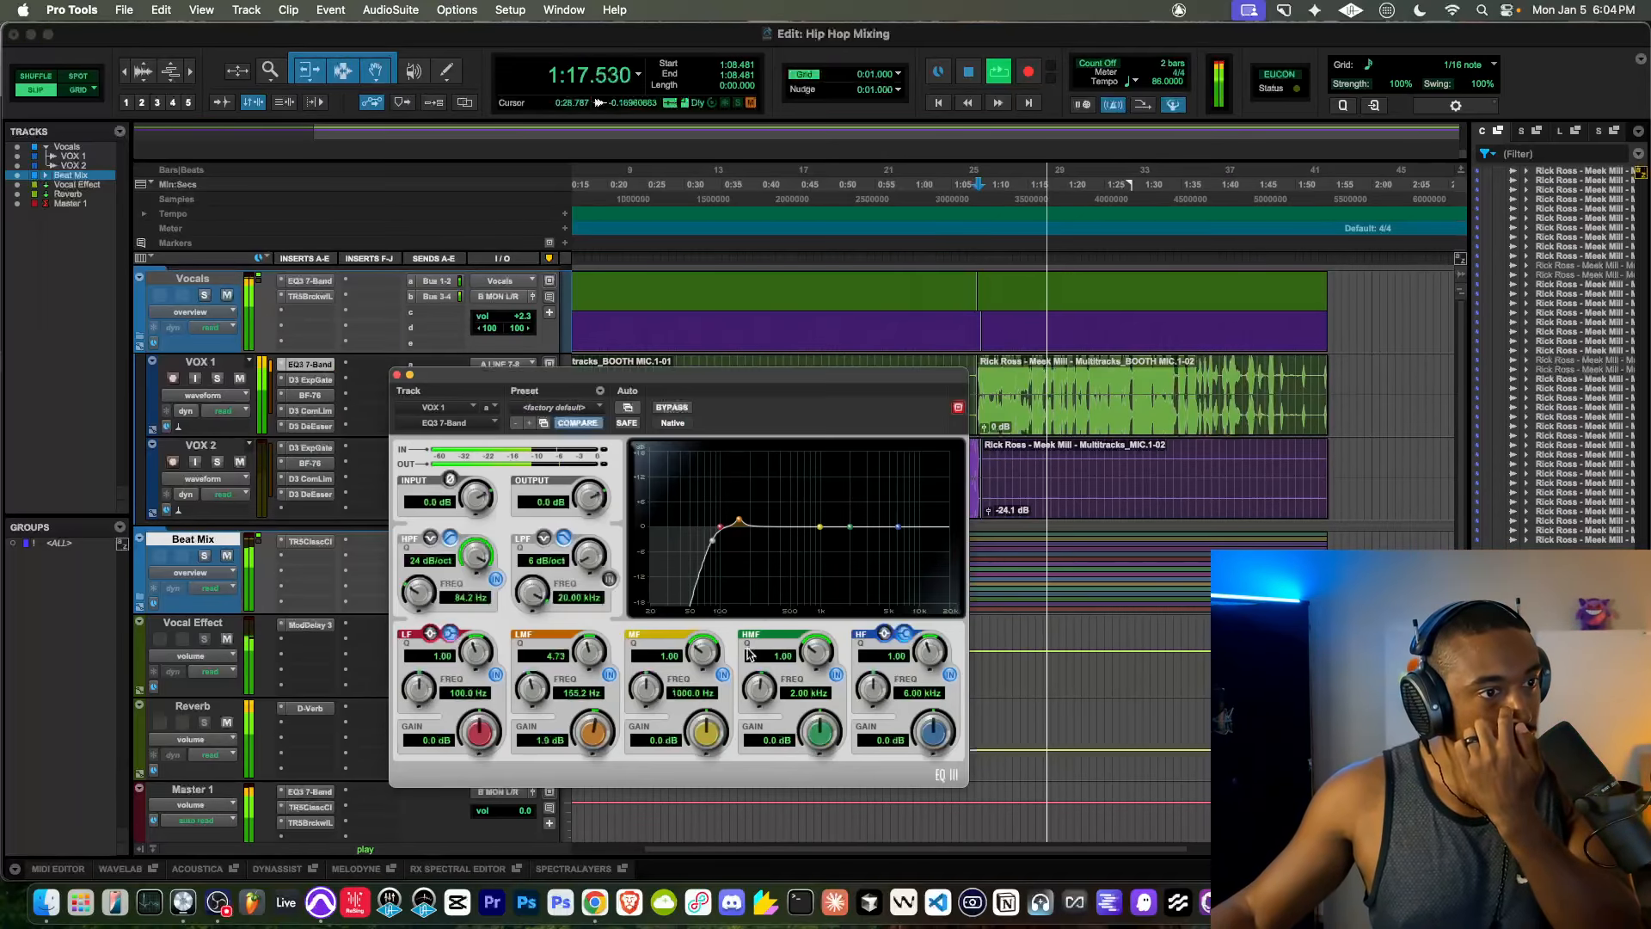
left_click(602, 745, "alt")
left_click_drag(602, 744, 602, 738)
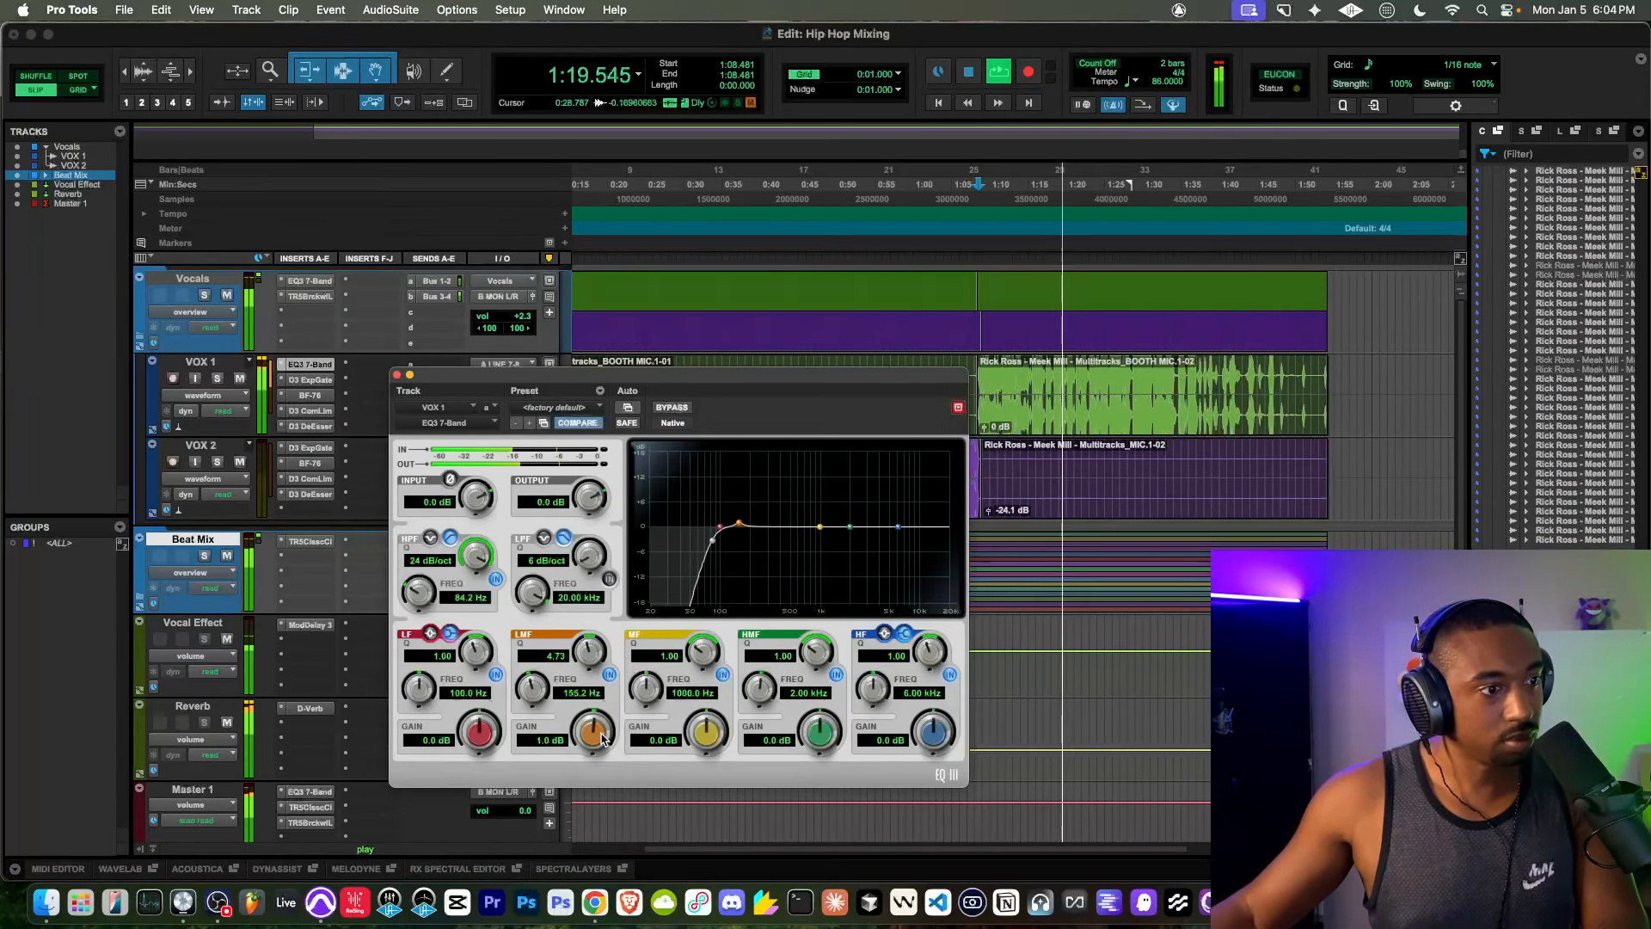
Step: Close the VOX 1 EQ window, look over the tracks down to Master 1 during playback, and stop
left_click(397, 376)
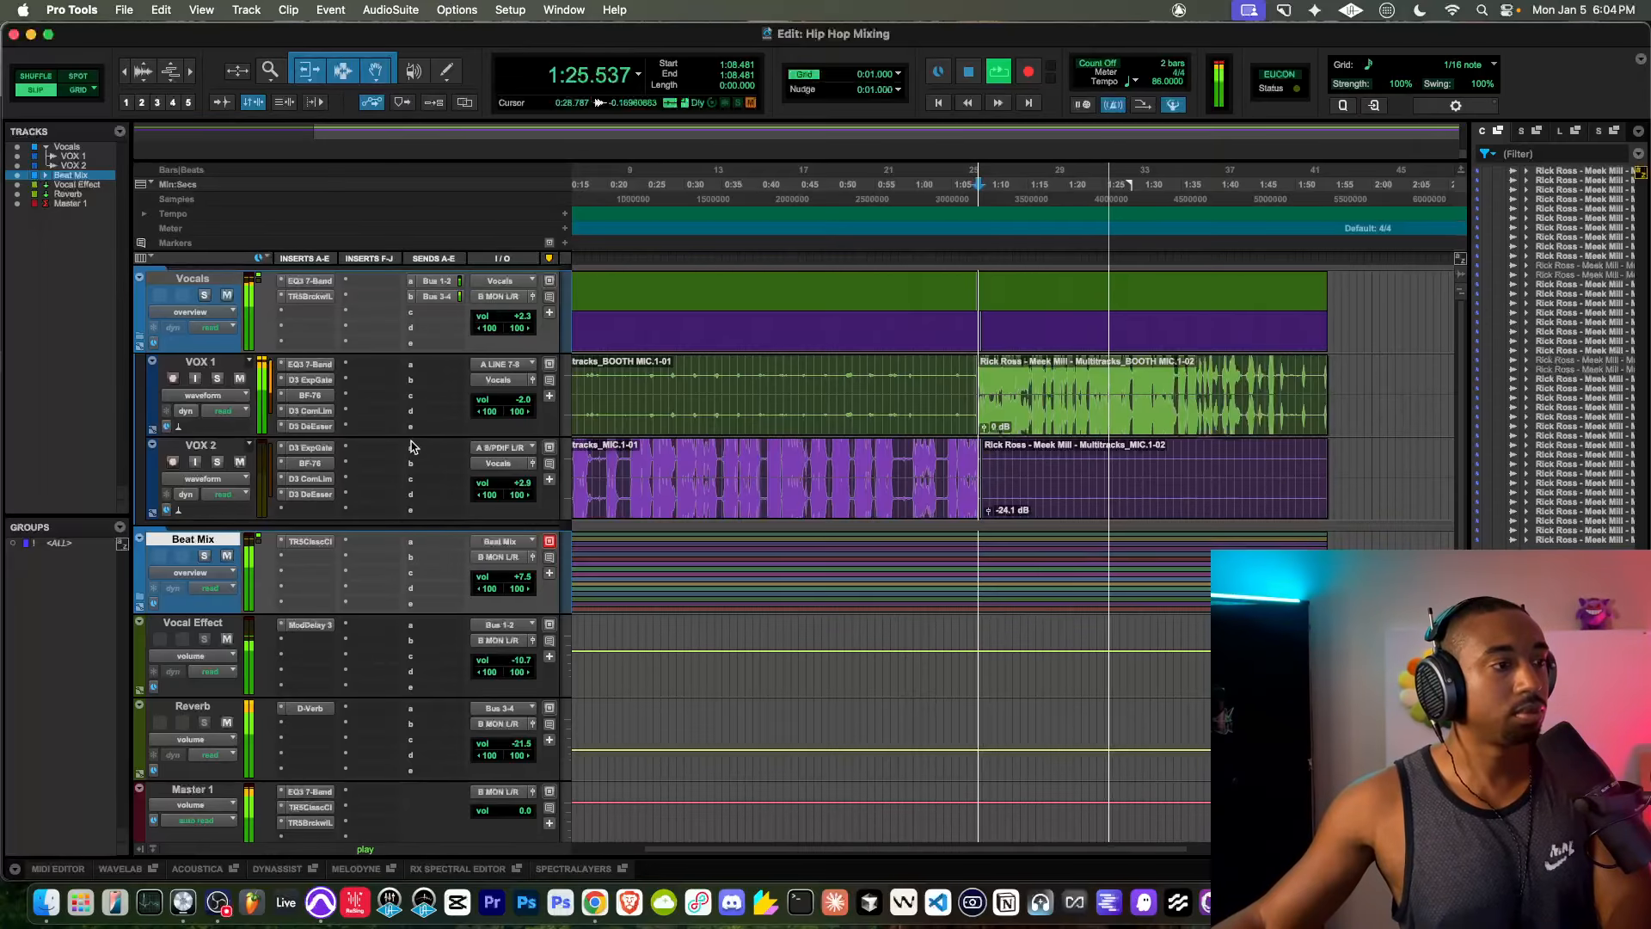
scroll(412, 451, "down", 2)
scroll(407, 464, "up", 2)
scroll(401, 467, "down", 2)
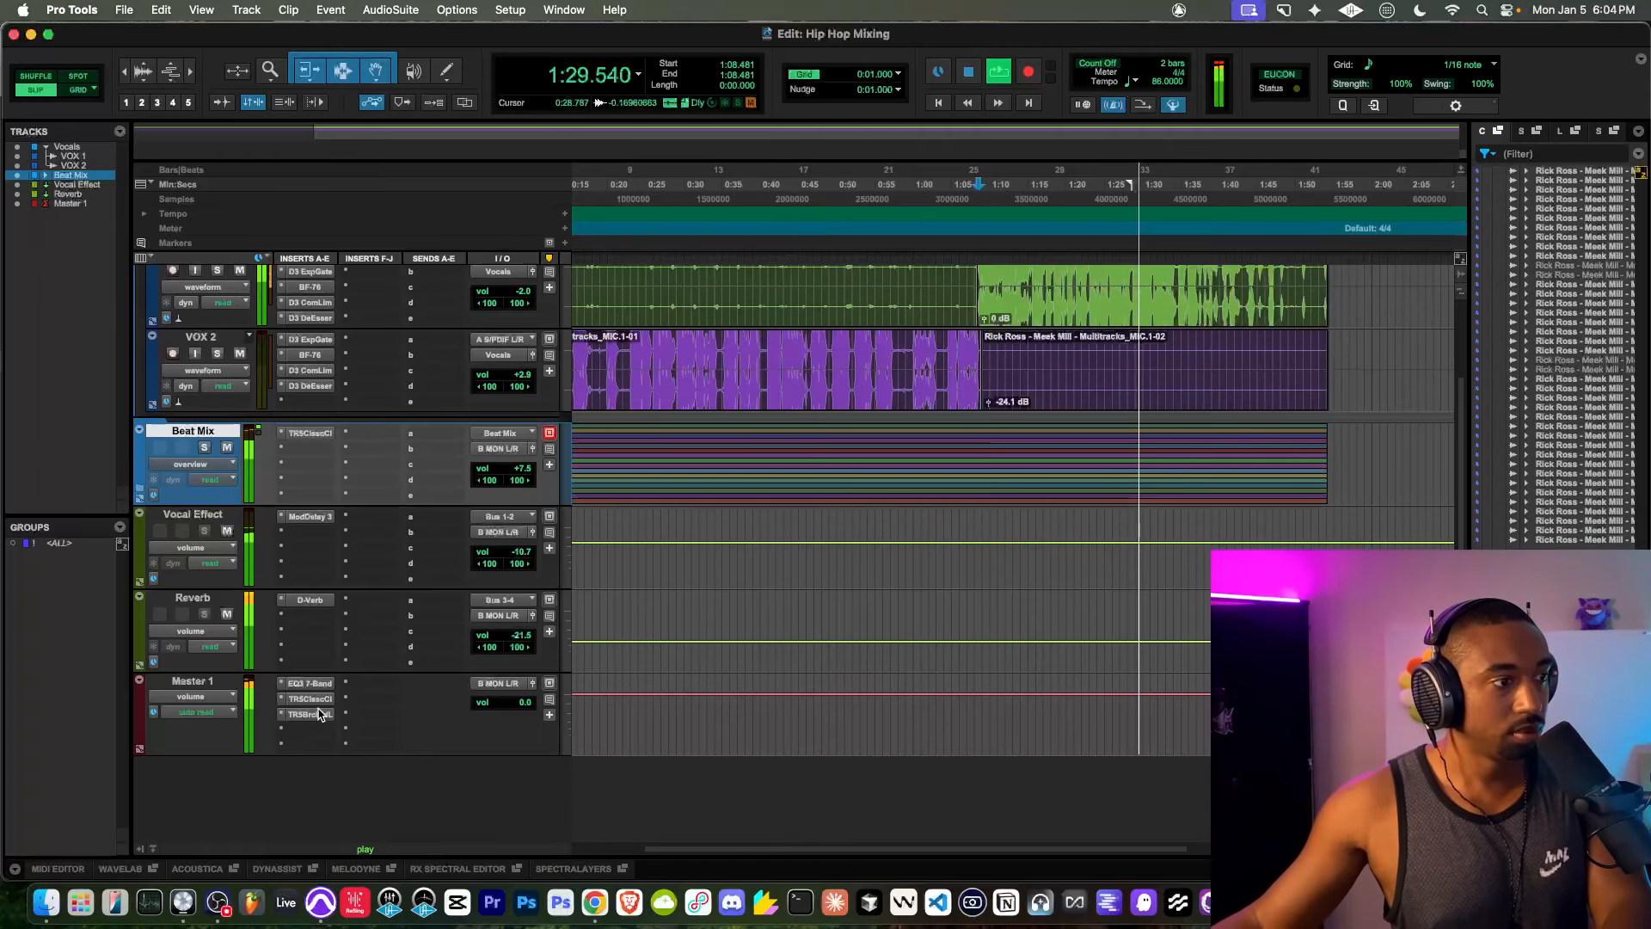
scroll(368, 645, "up", 2)
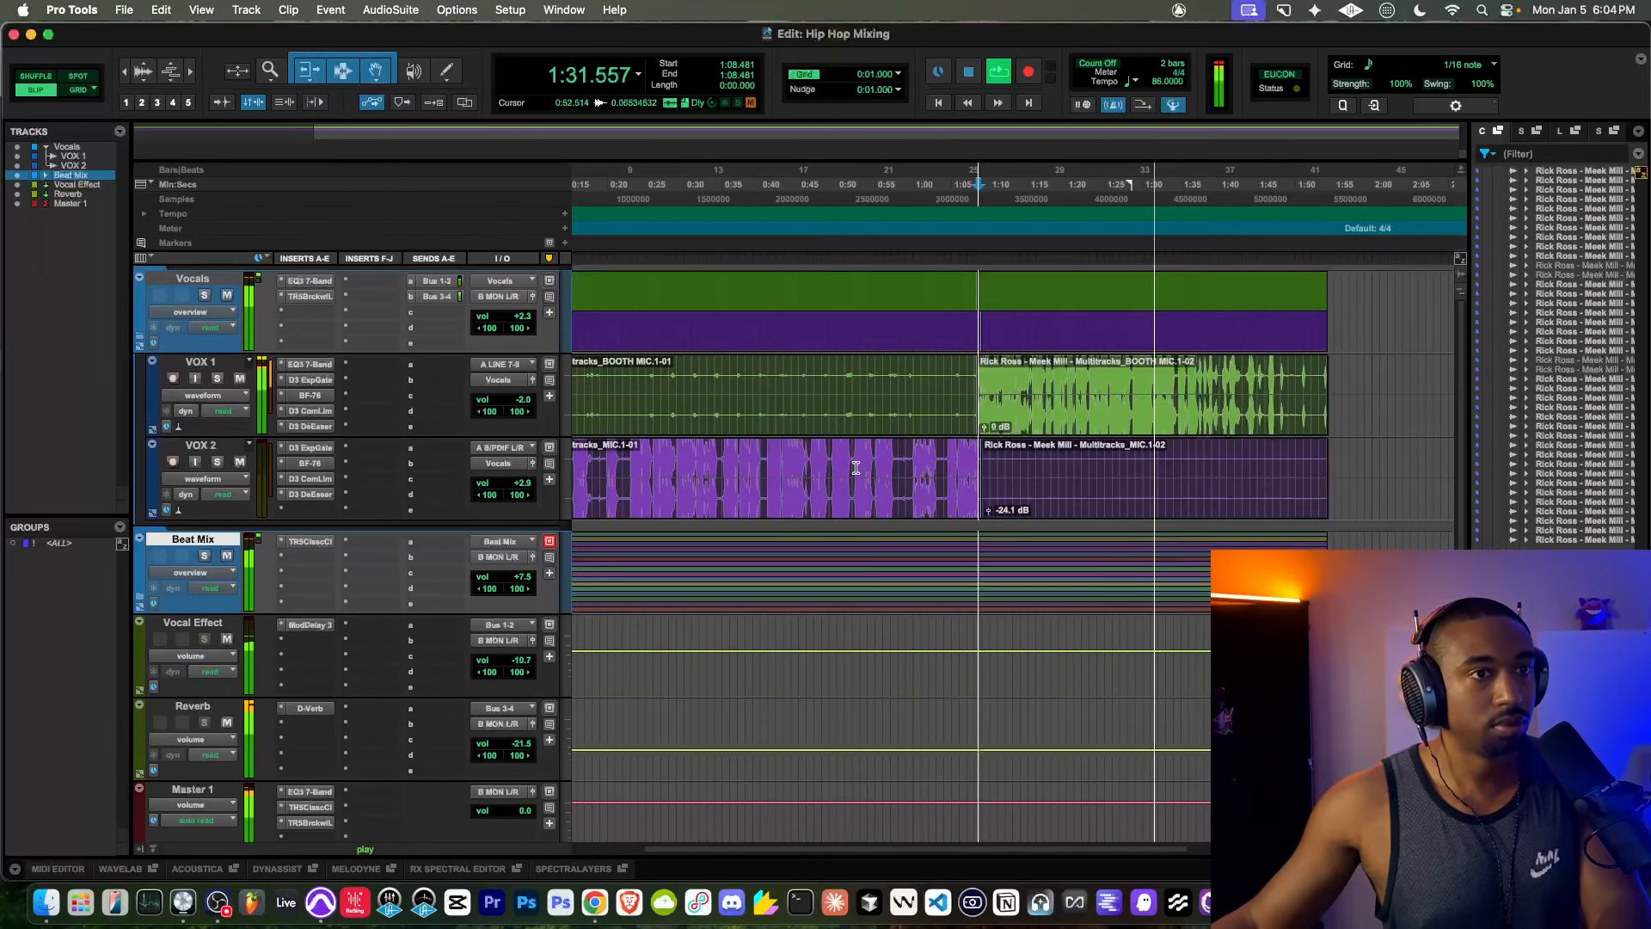
key("space")
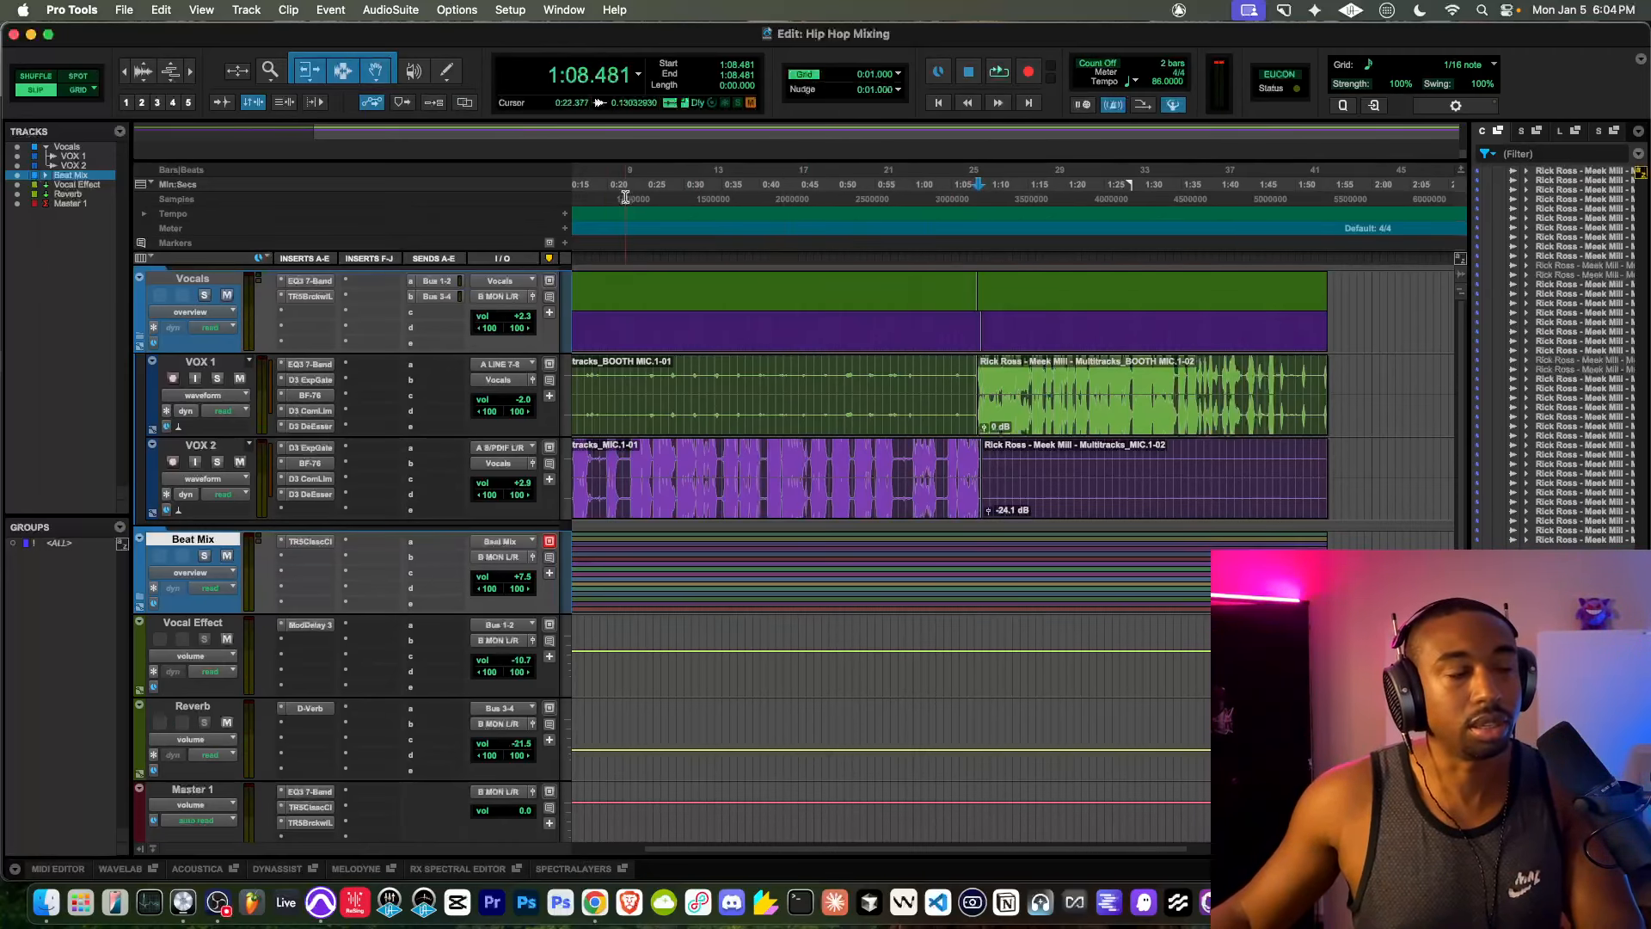
Step: Play the mix from 0:00.787 near the song's start and check the vocal, beat, effect and master tracks while listening
left_click(584, 184)
left_click_drag(580, 187, 572, 188)
key("space")
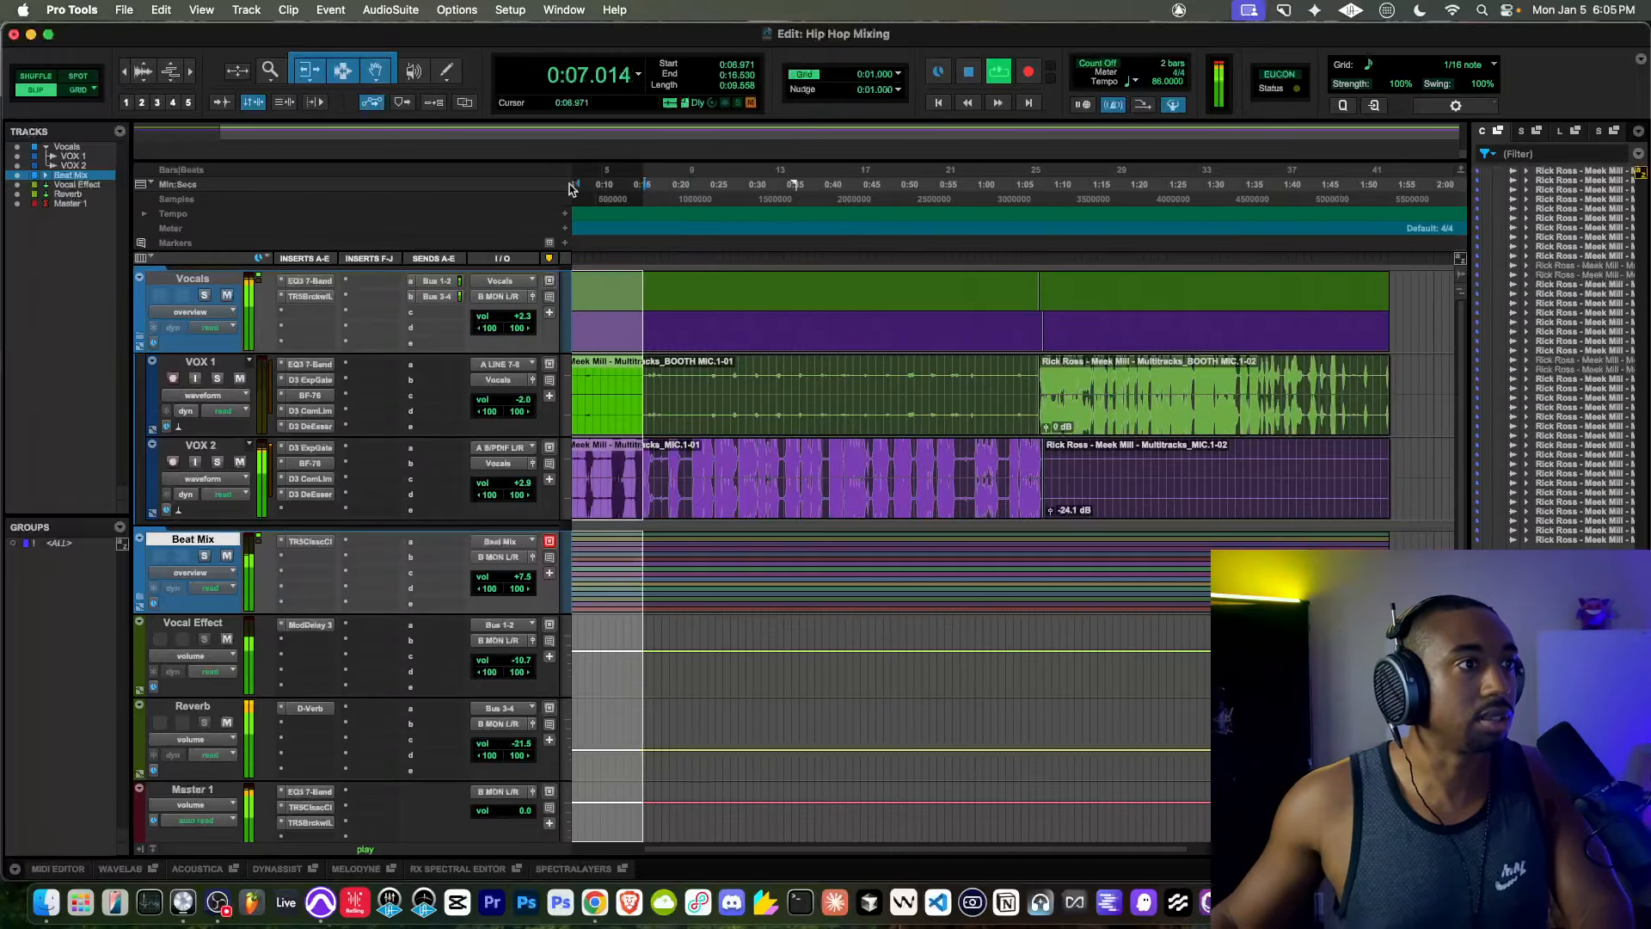
scroll(584, 188, "left", 3)
left_click(585, 187)
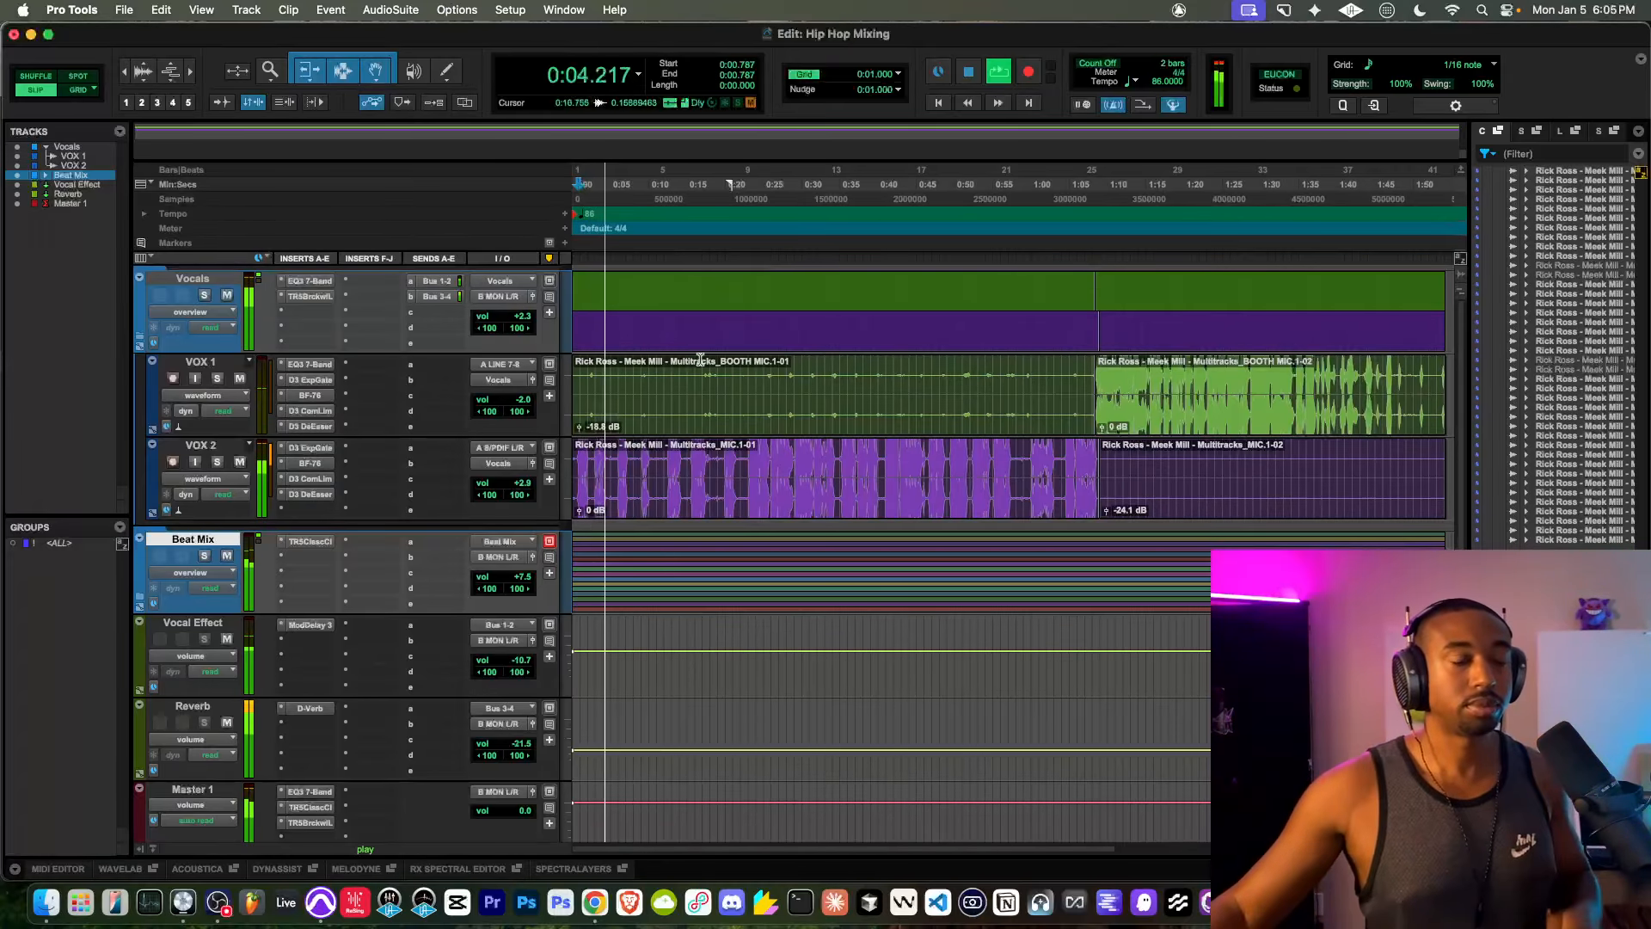
scroll(490, 608, "down", 2)
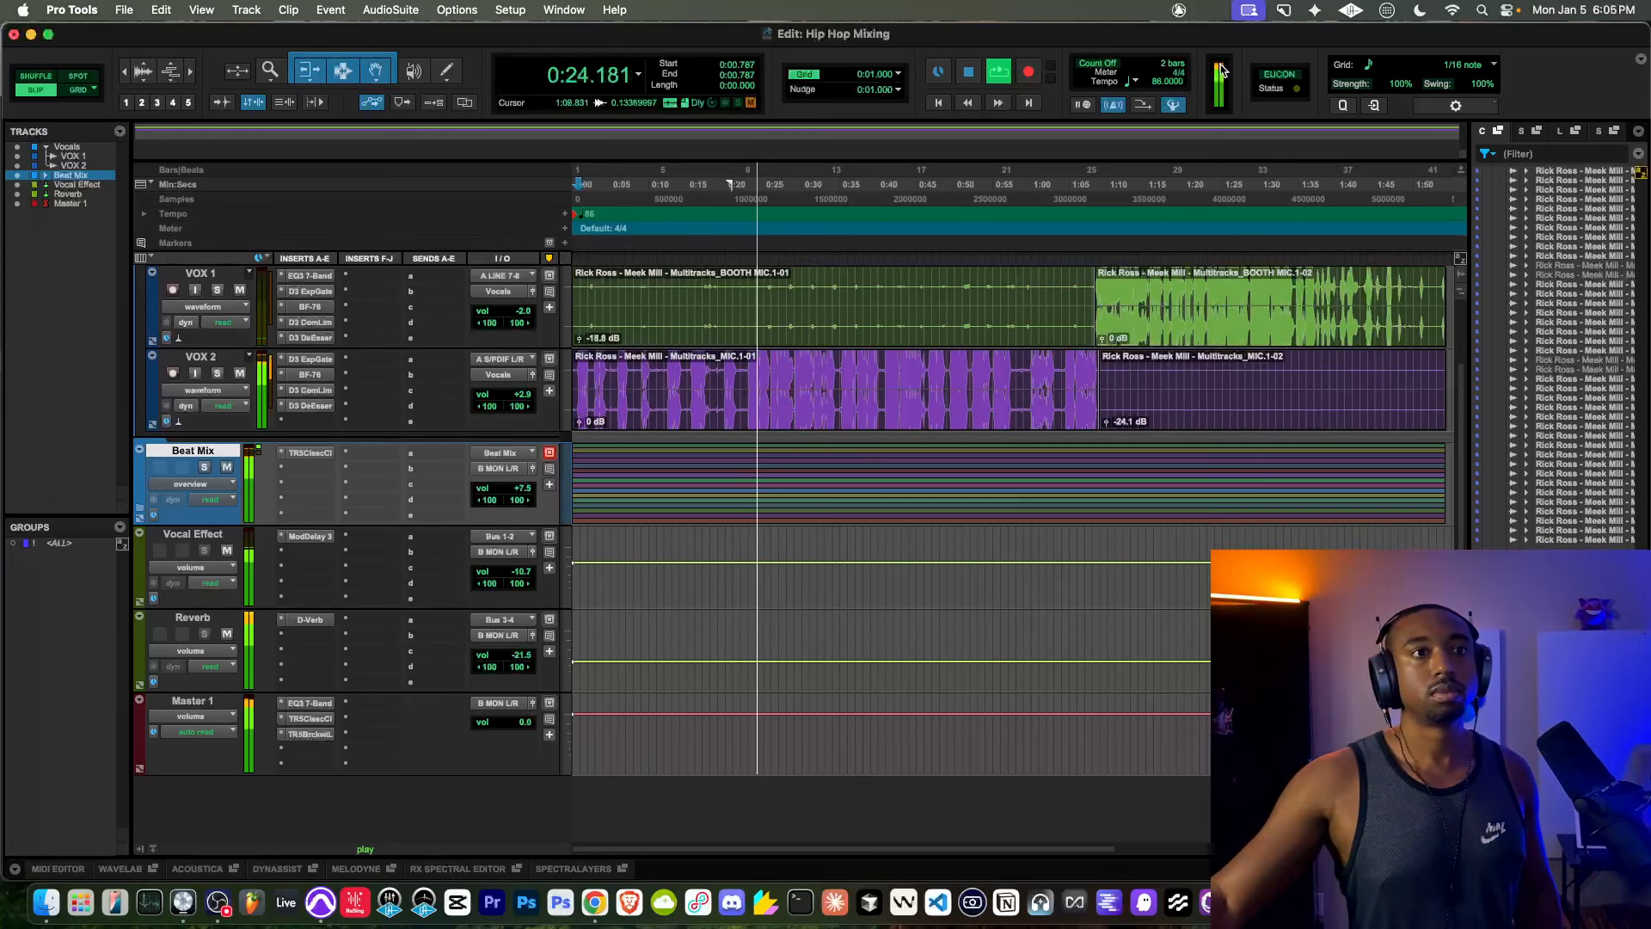
scroll(741, 494, "up", 2)
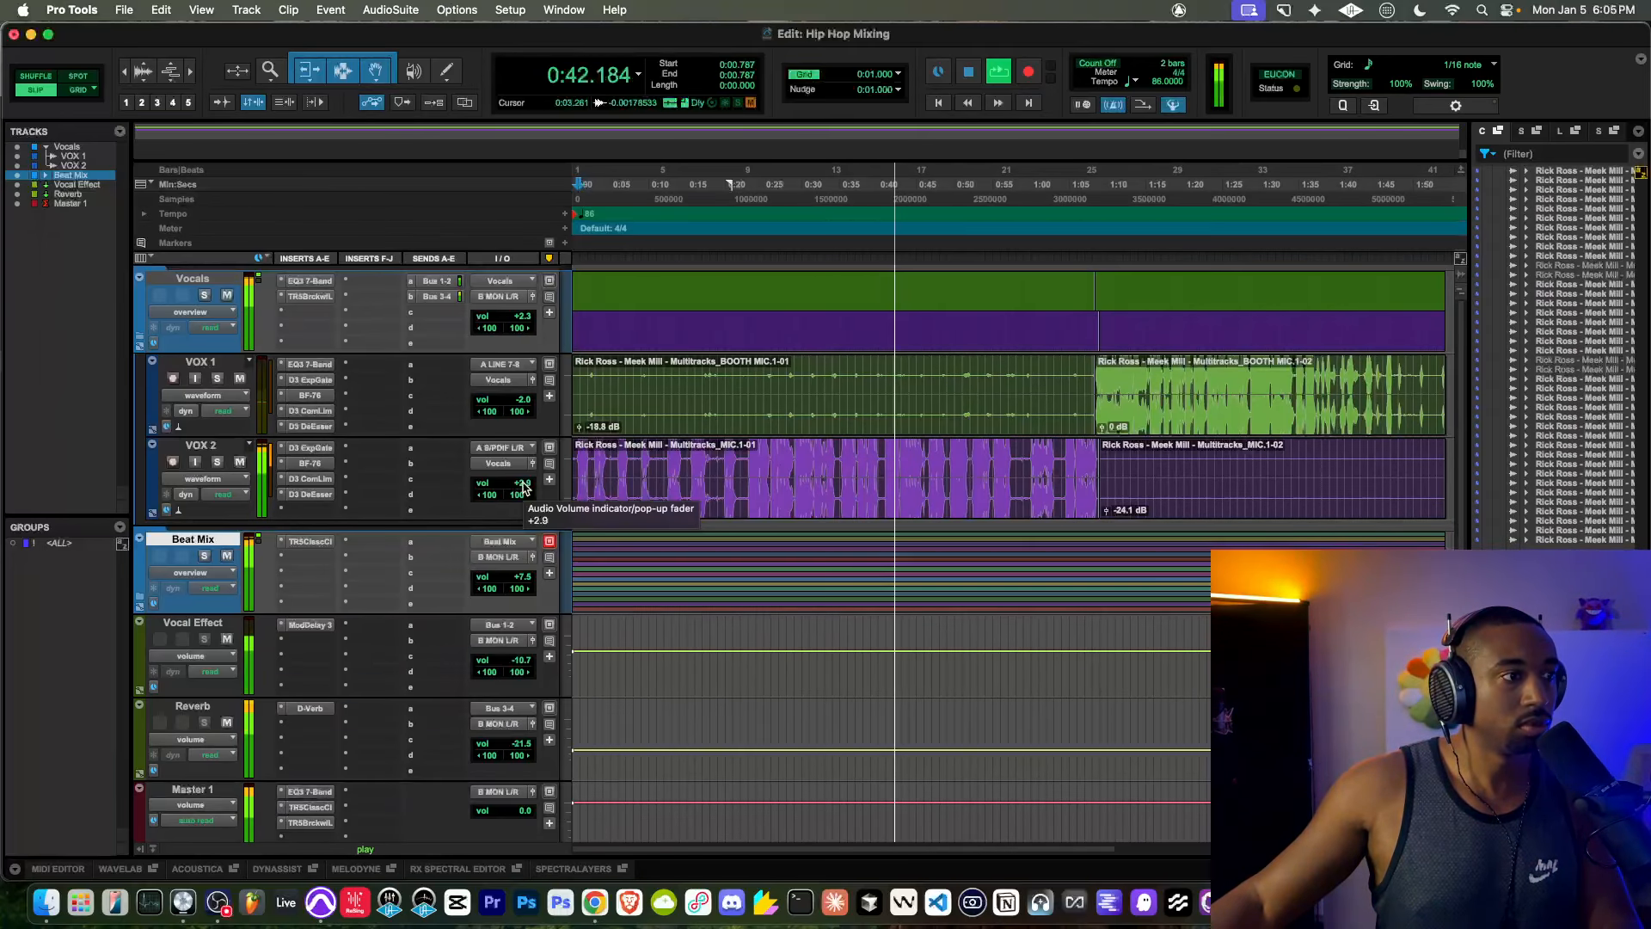
scroll(667, 499, "down", 2)
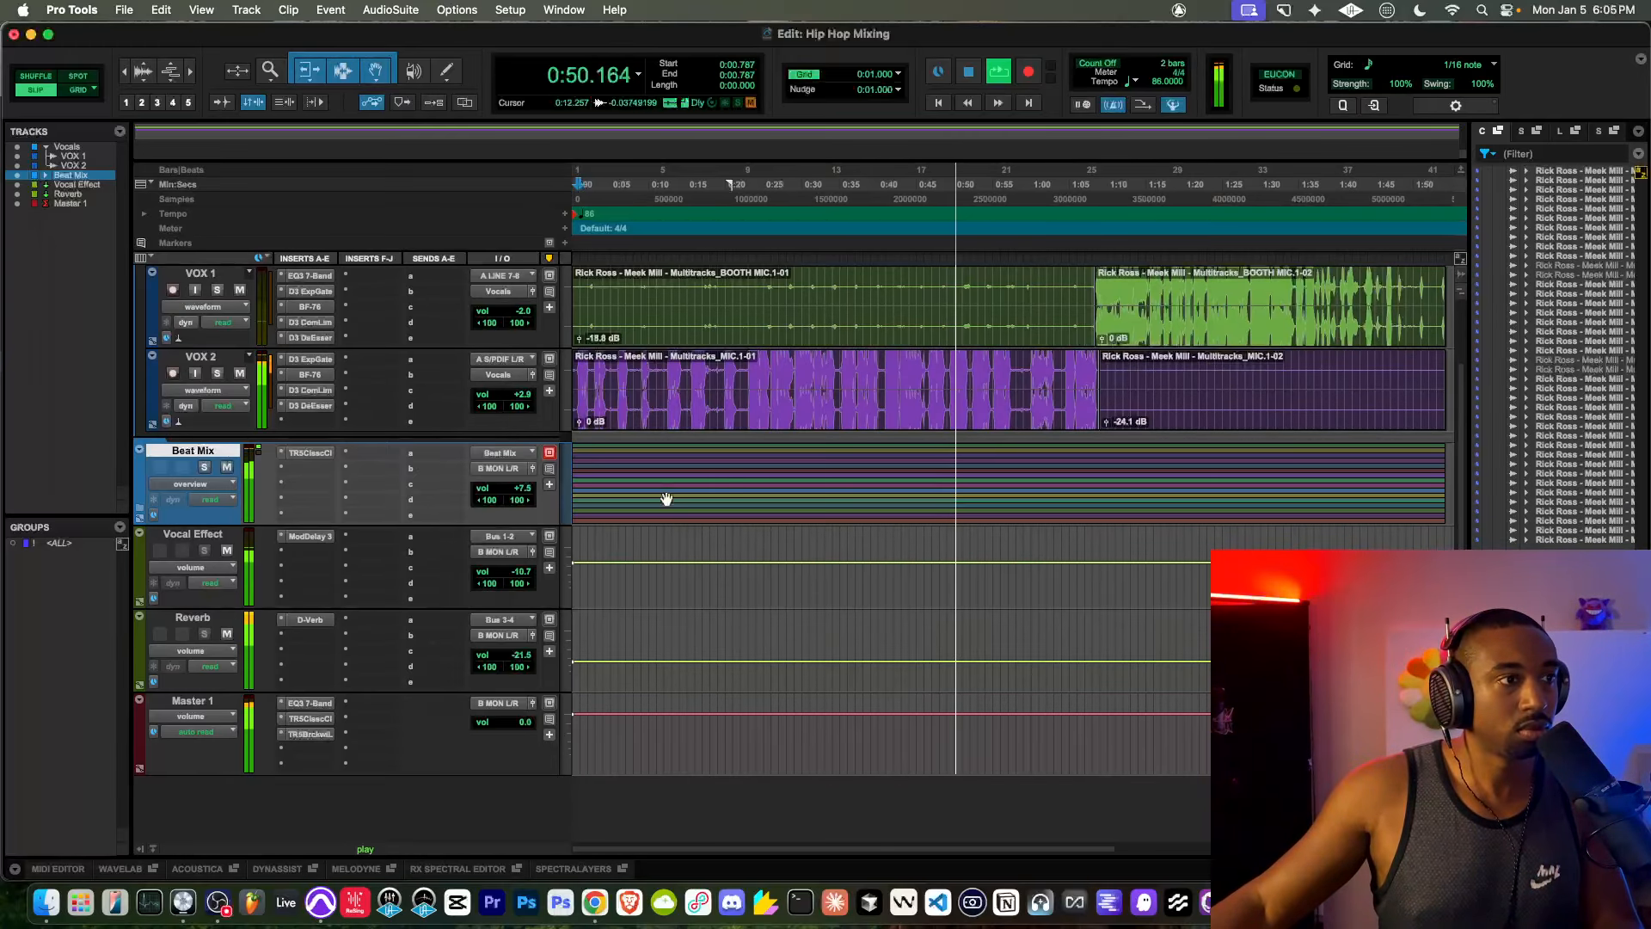
scroll(667, 498, "up", 2)
Step: Check the Vocals track's Bus 3-4 send level and the Reverb track's volume during playback, then close the send window
left_click(436, 296)
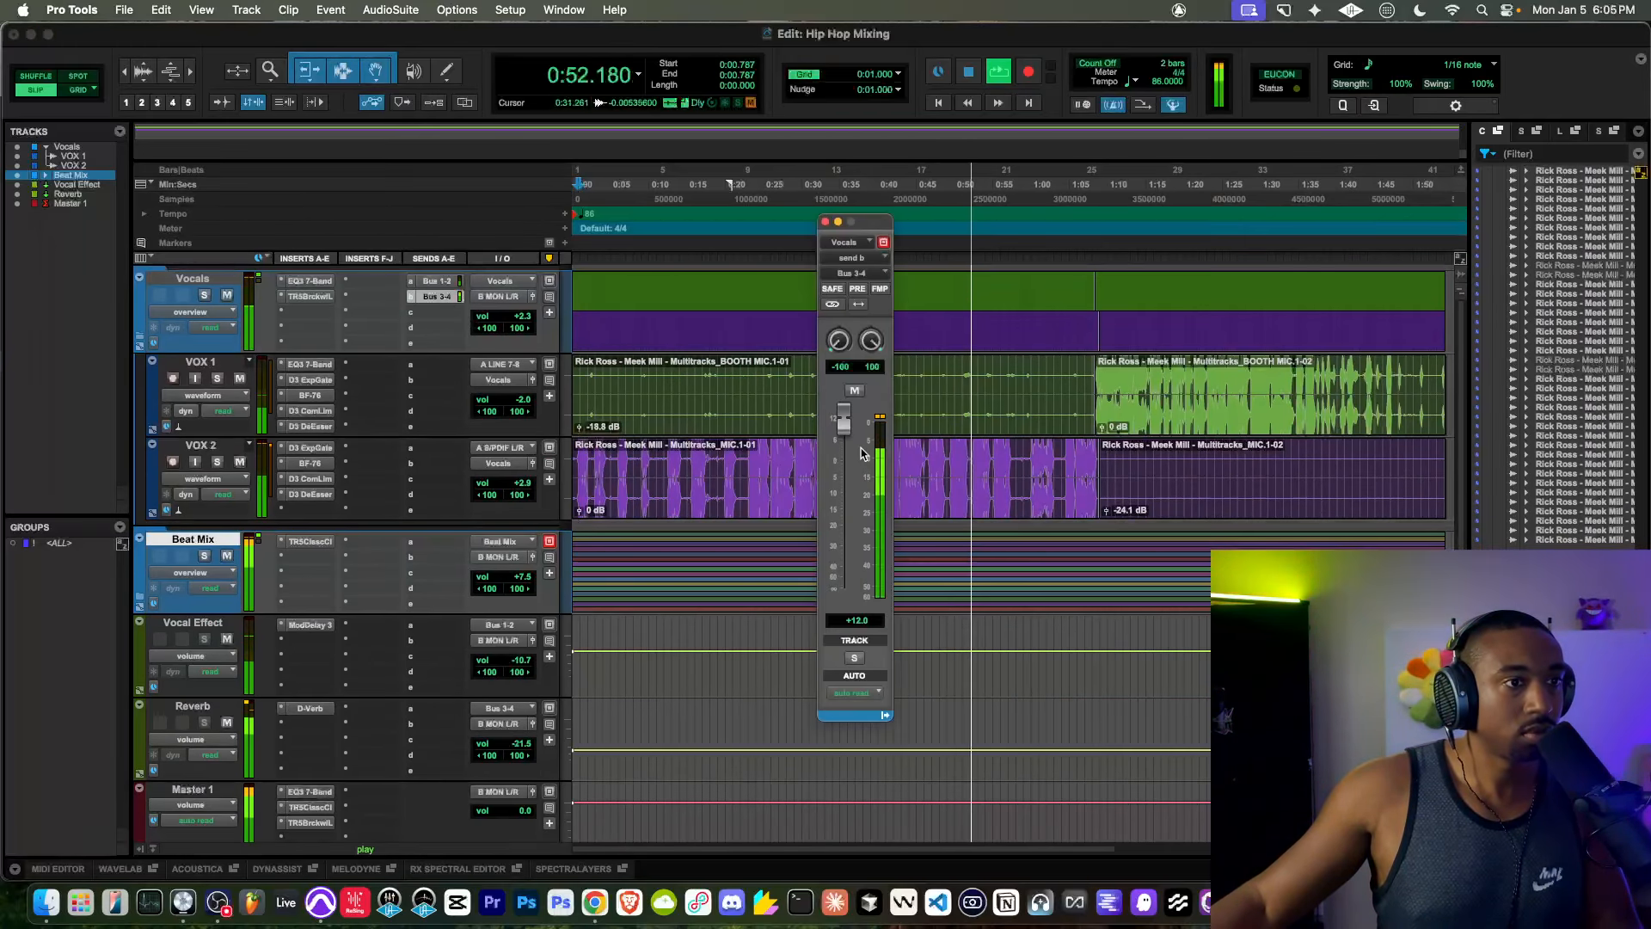
scroll(709, 467, "down", 2)
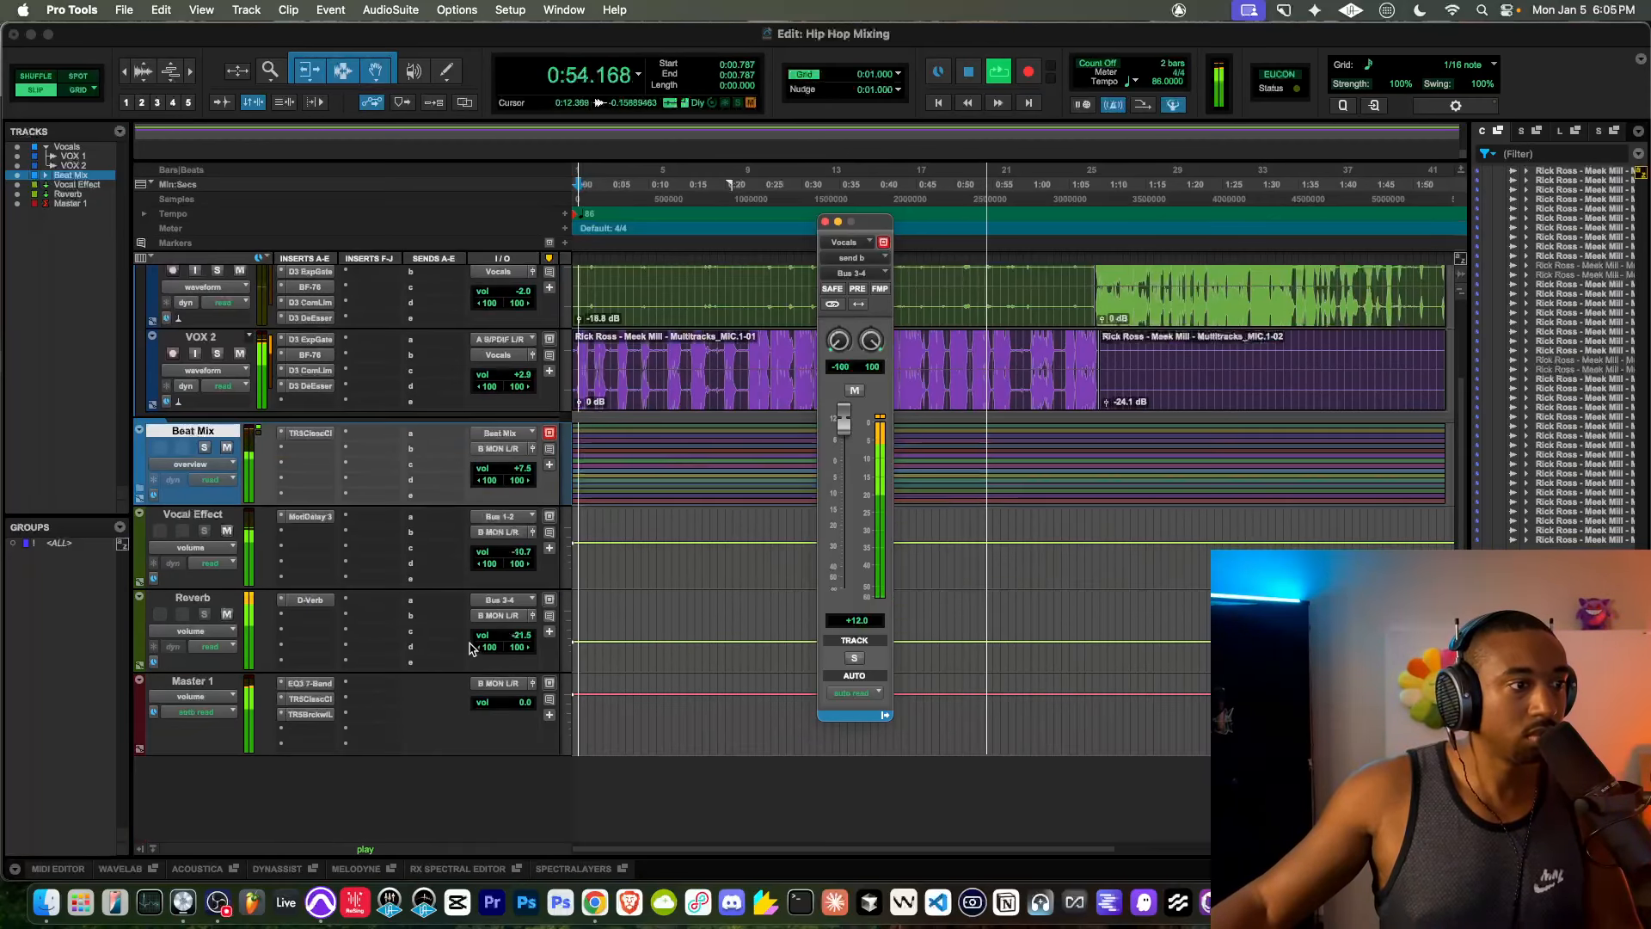
left_click(517, 639)
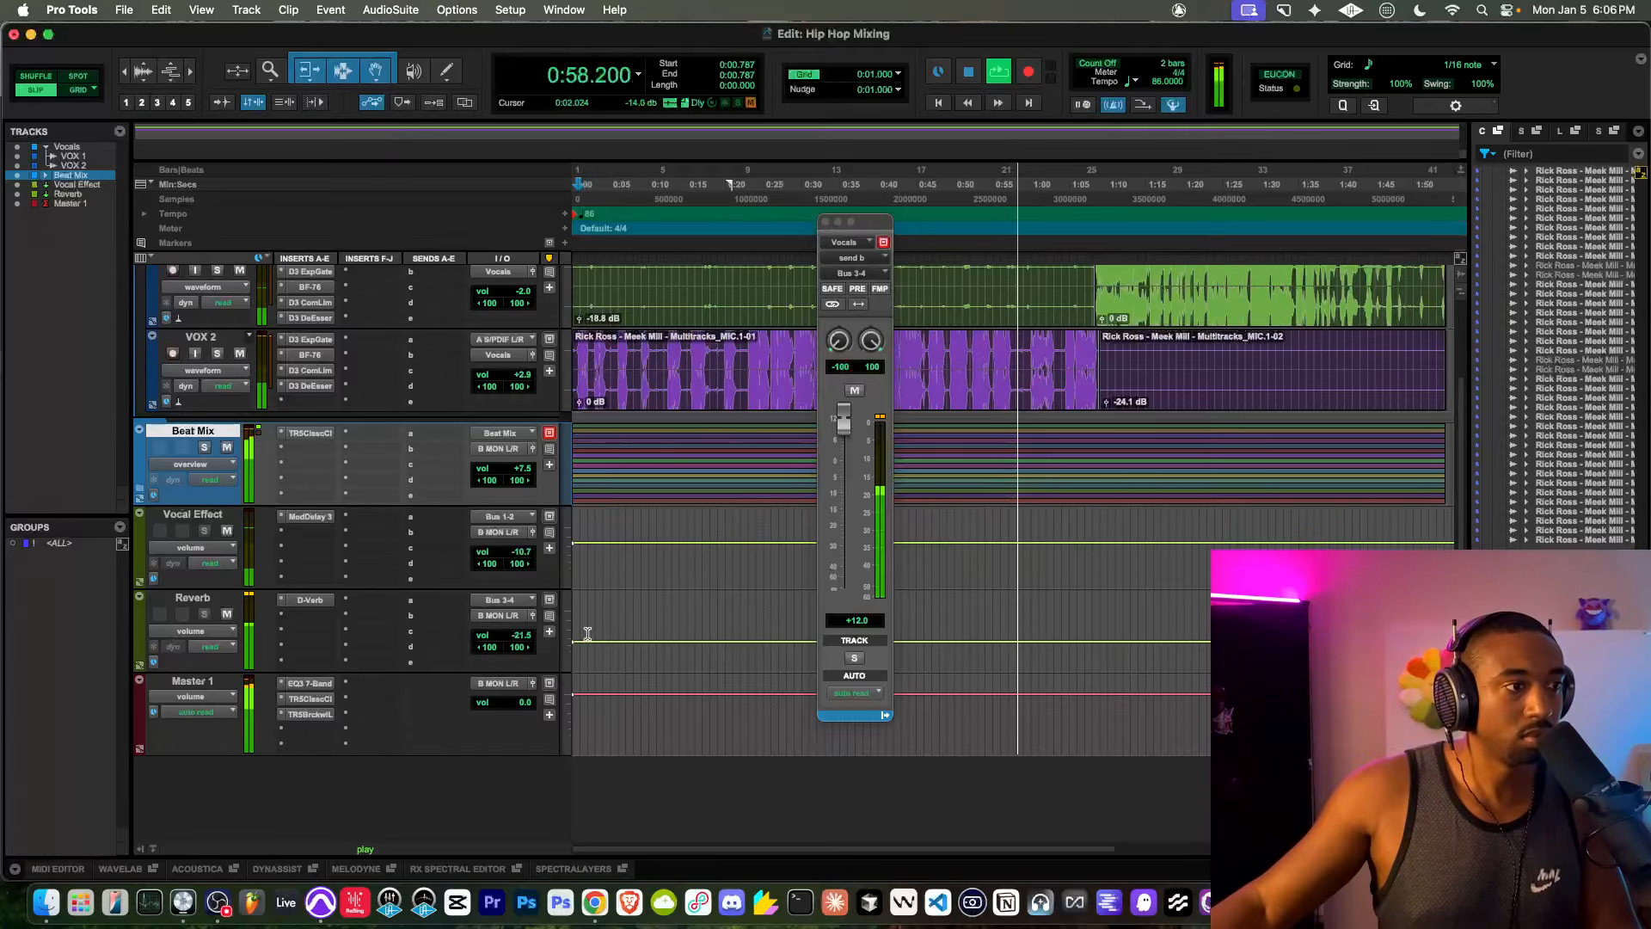
scroll(587, 634, "up", 2)
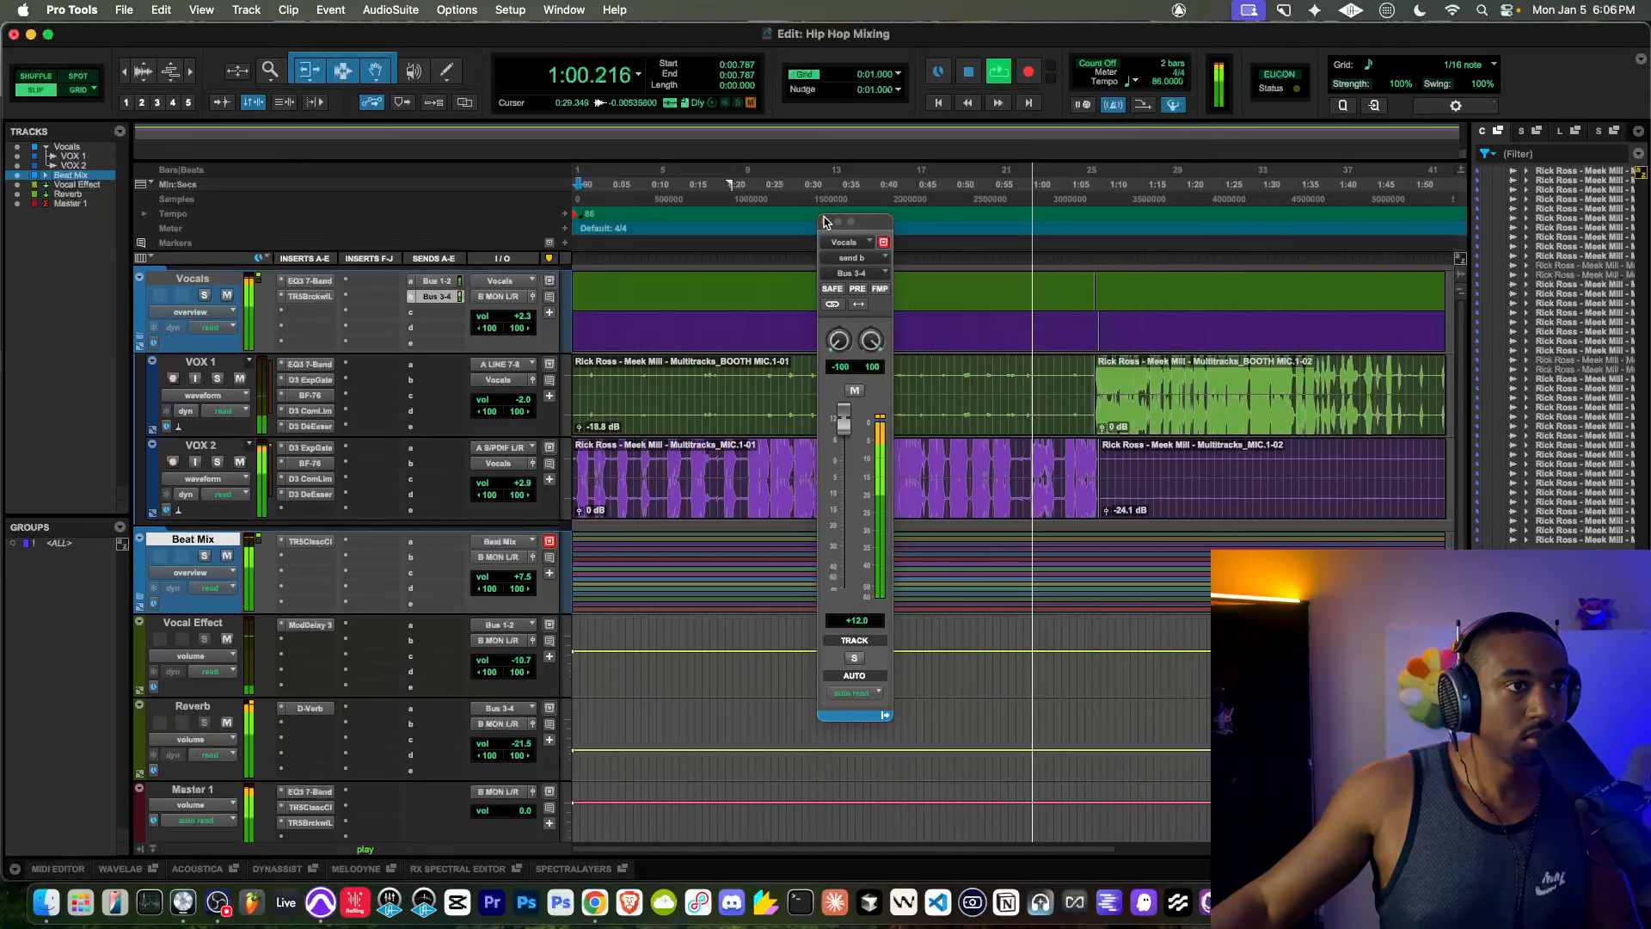
left_click(825, 223)
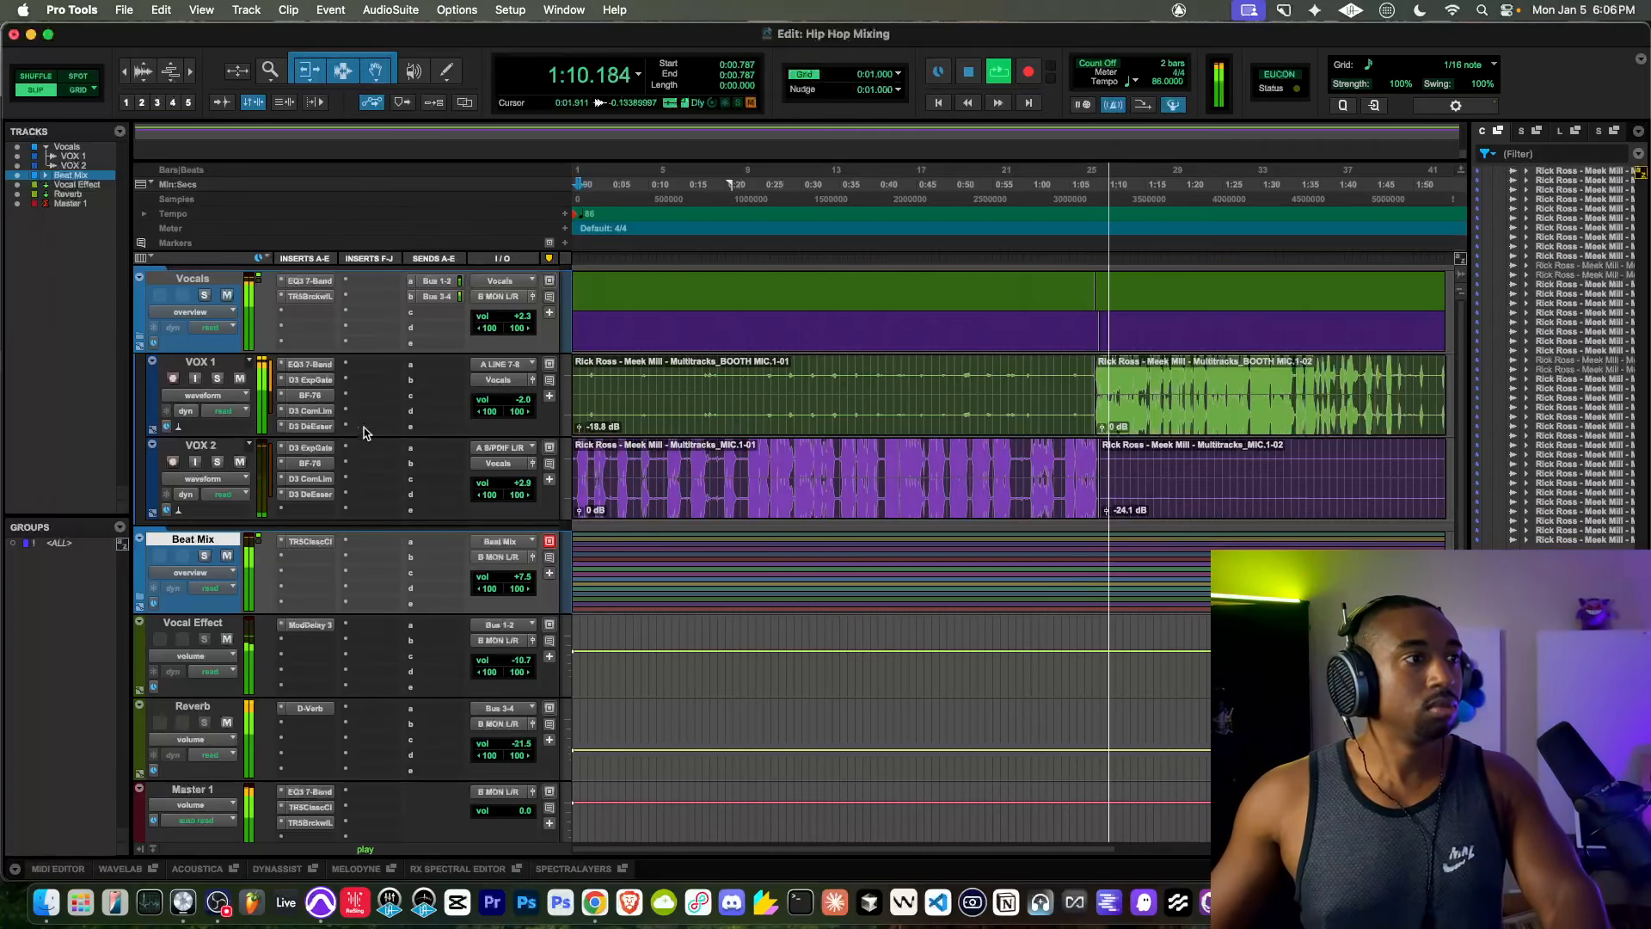
Step: Move the EQ3 7-Band on VOX 1 to the insert slot after the BF-76 and leave its window closed
left_click(311, 364)
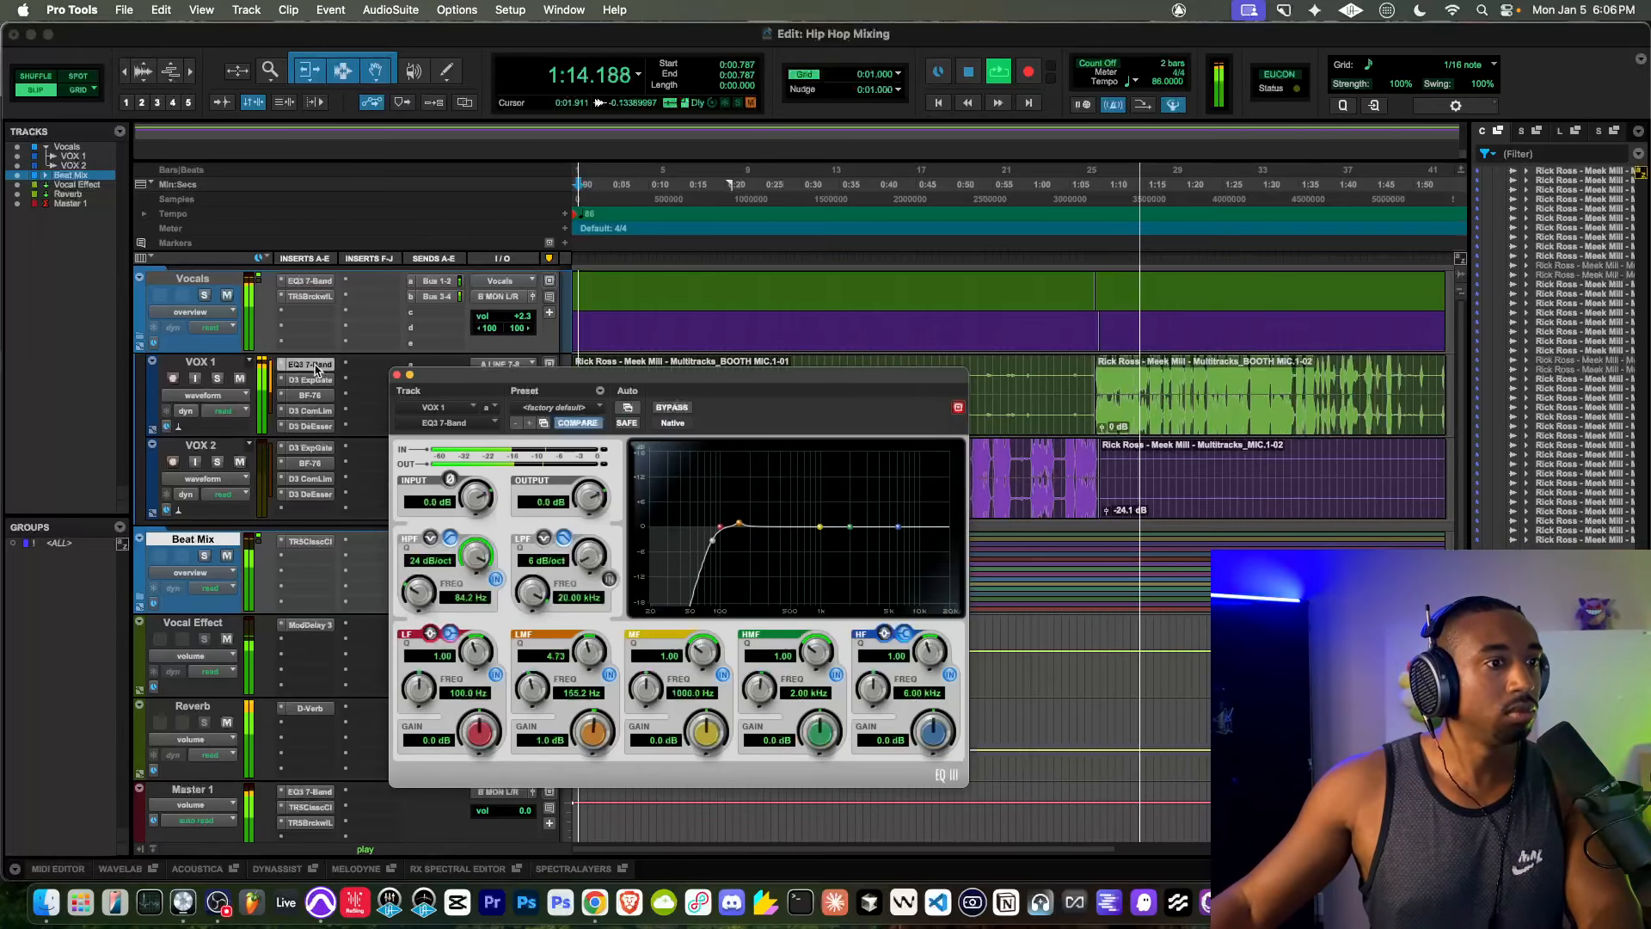
left_click_drag(315, 368, 314, 400)
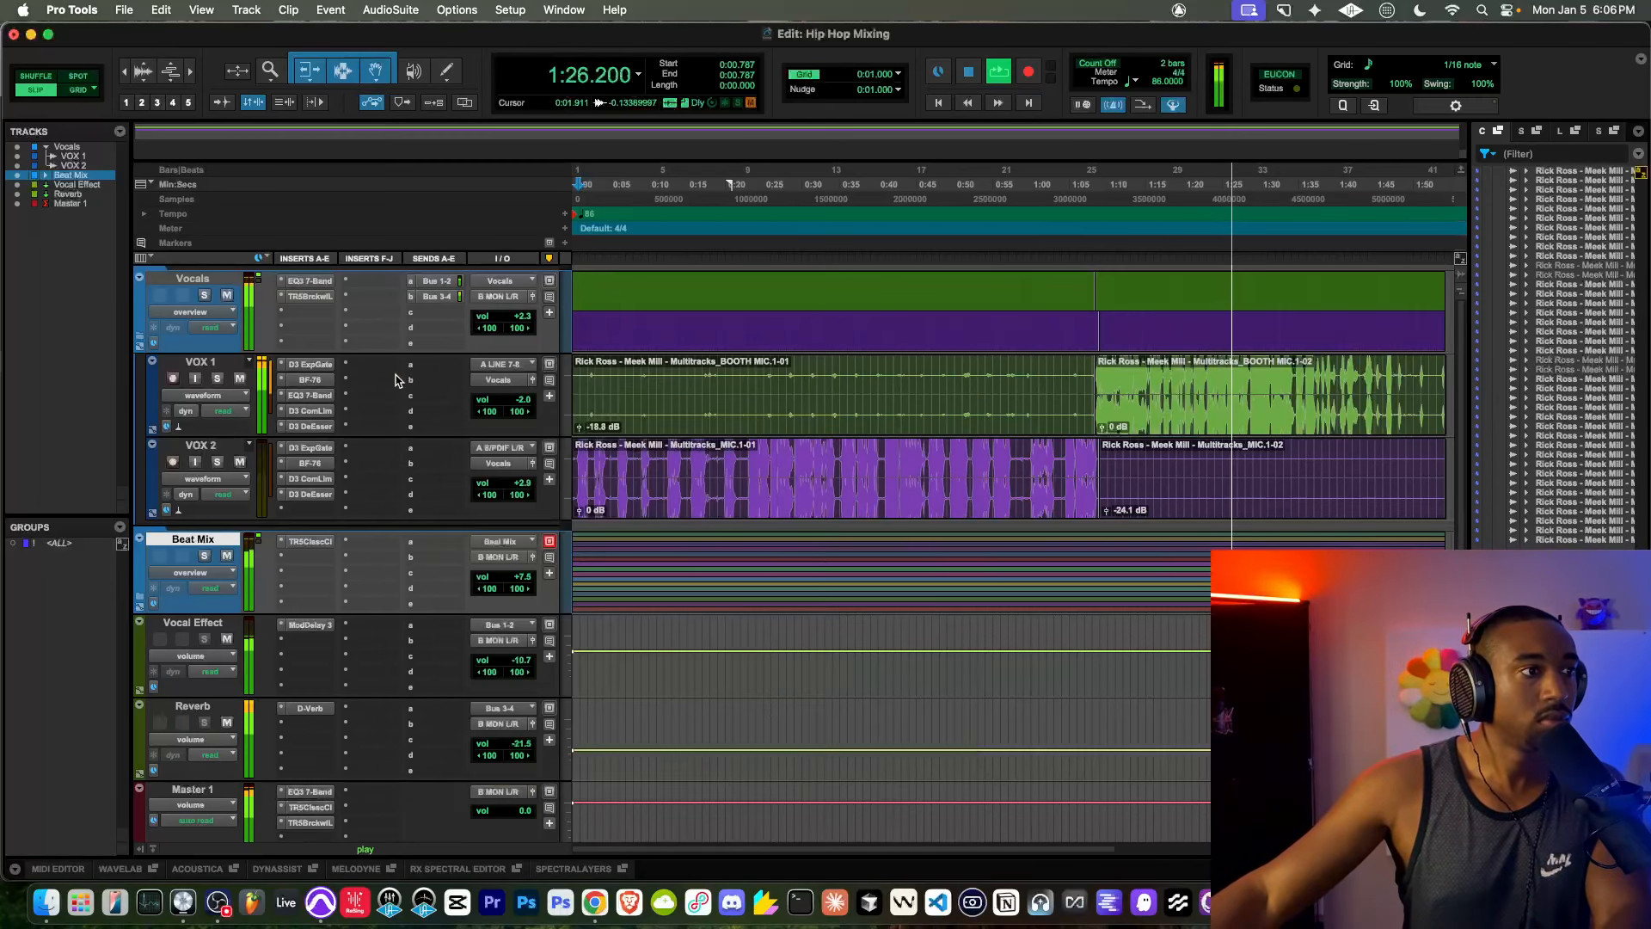
left_click(398, 376)
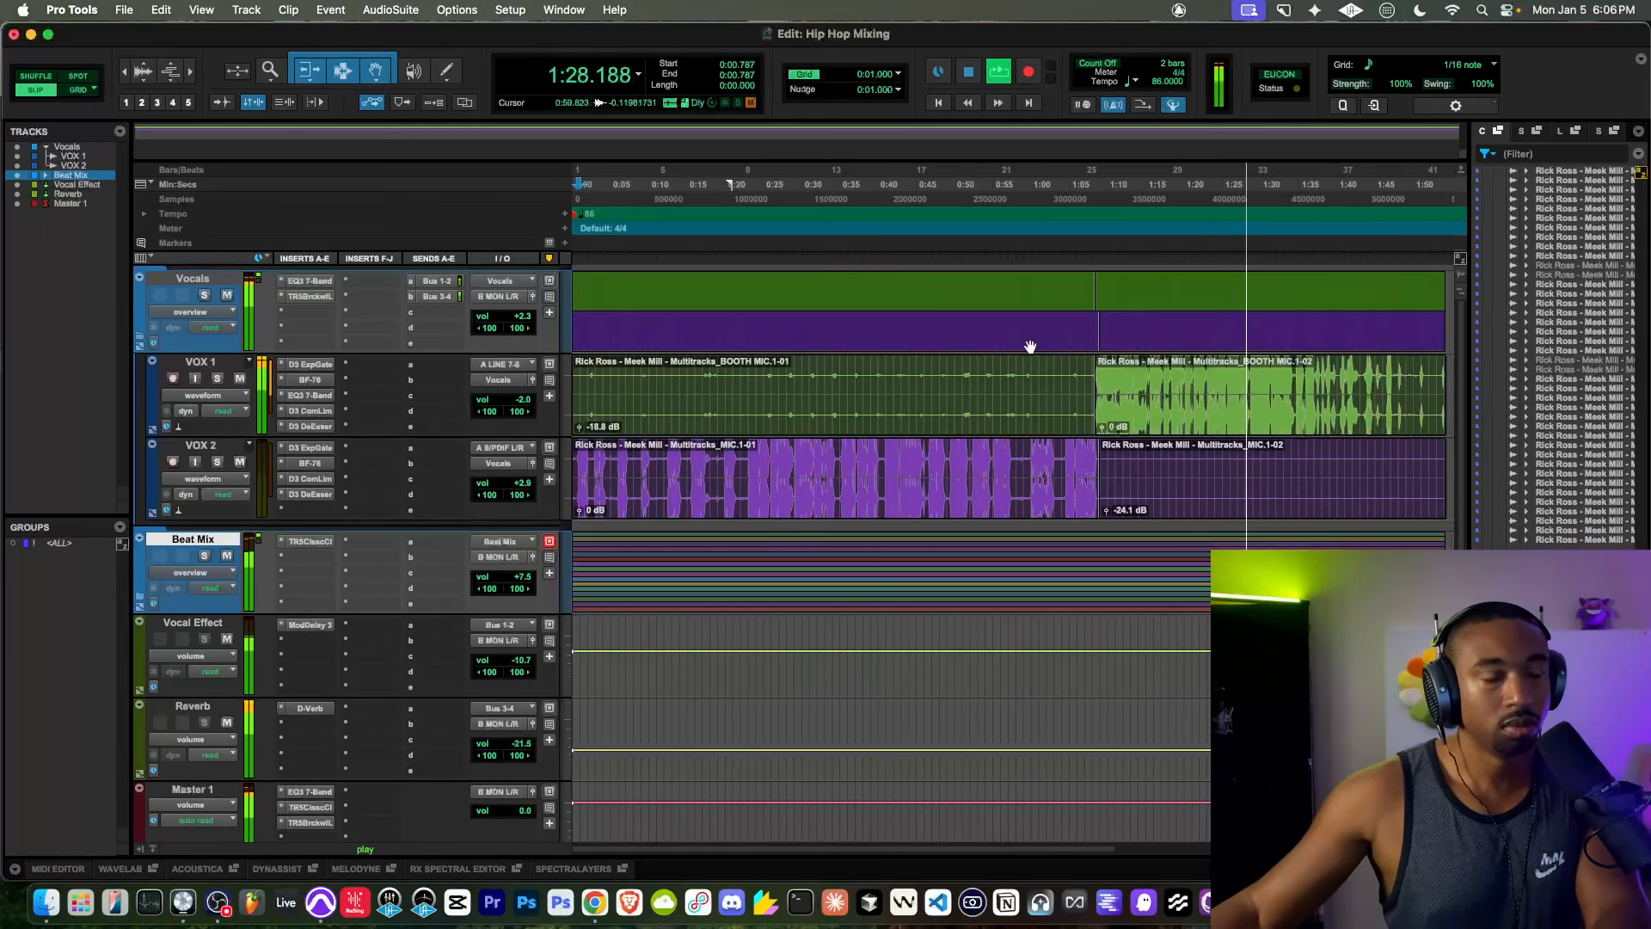
Step: Listen to the mix from 0:57.349 into the second verse, with the whole song in view, and stop
key("space")
left_click(1012, 185)
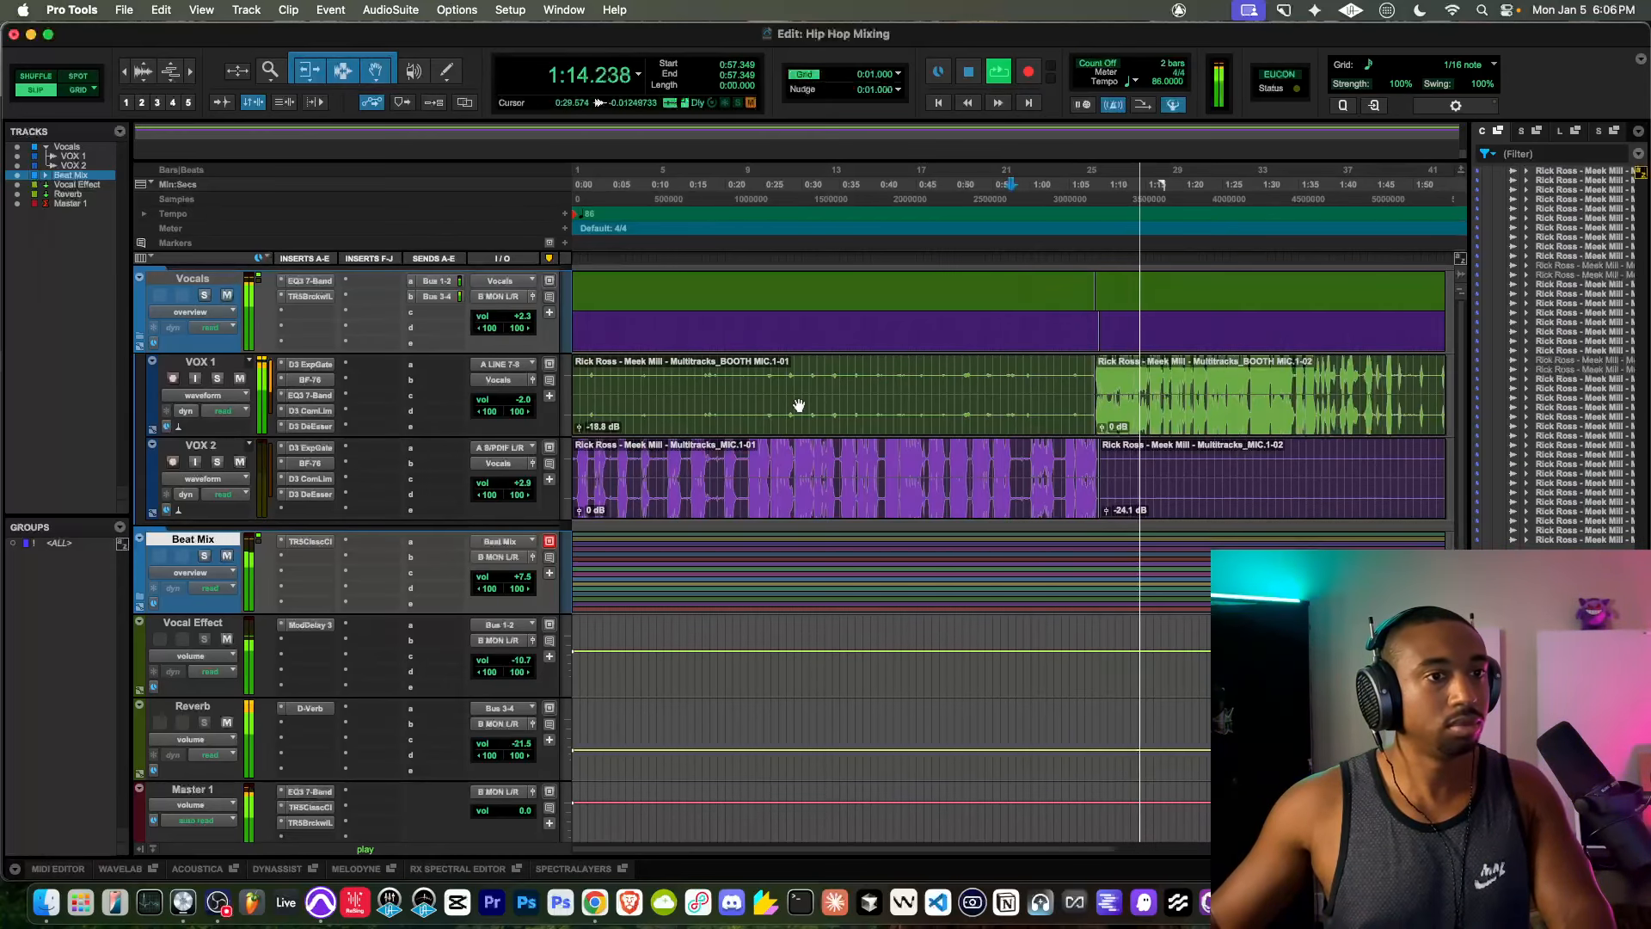
scroll(757, 404, "down", 4)
scroll(758, 404, "down", 3)
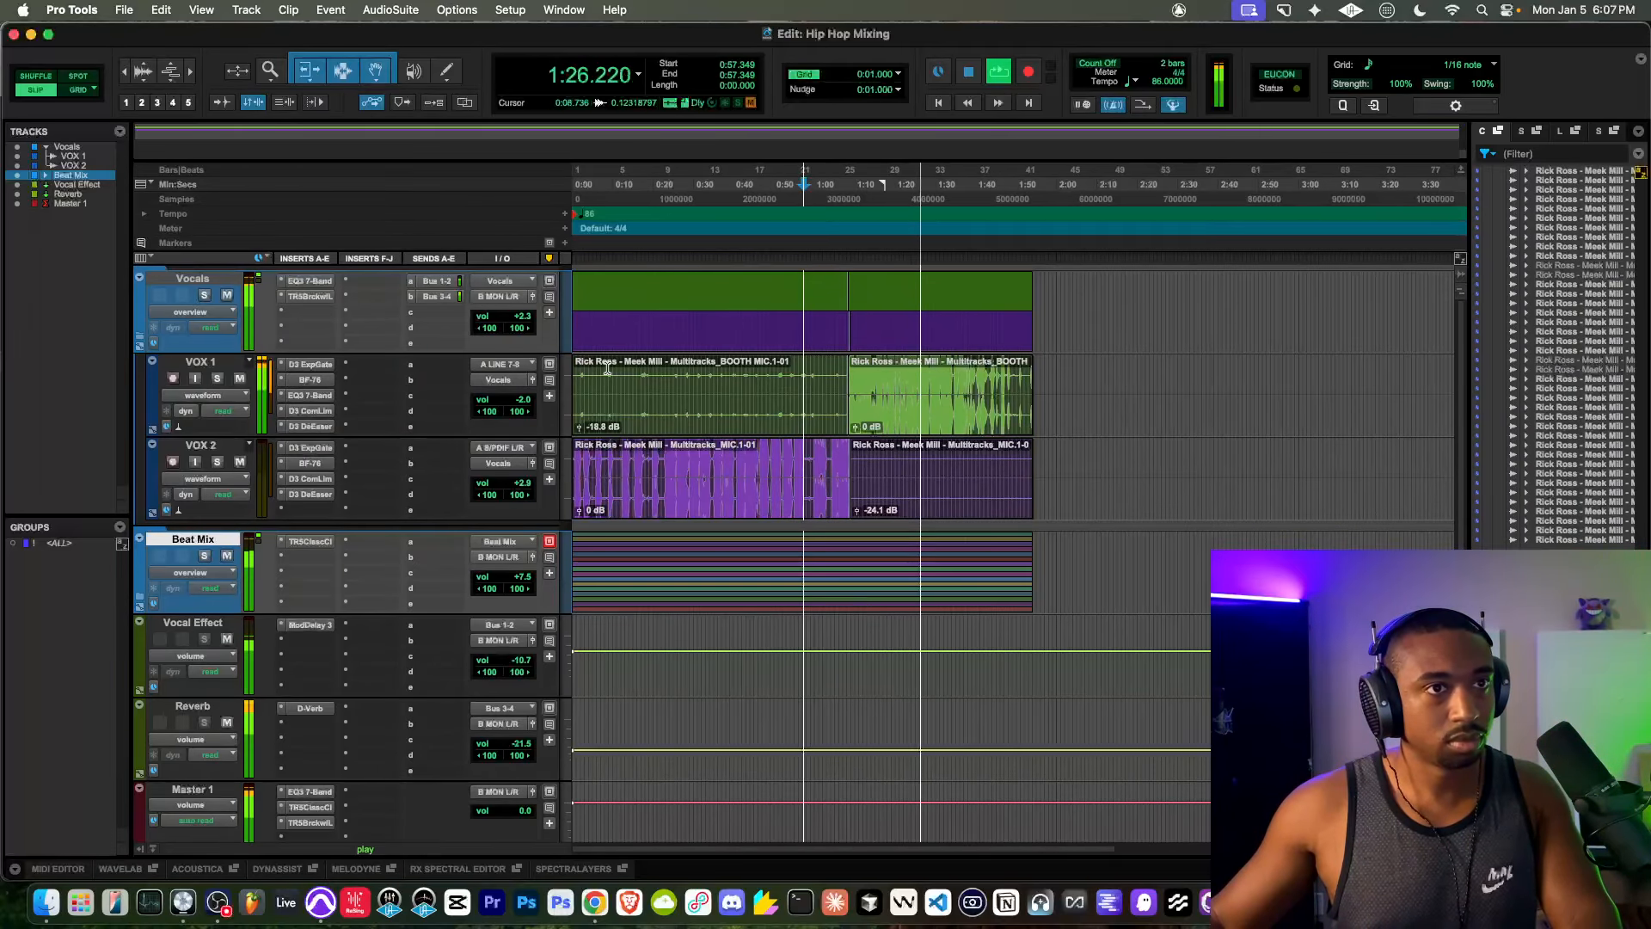
key("space")
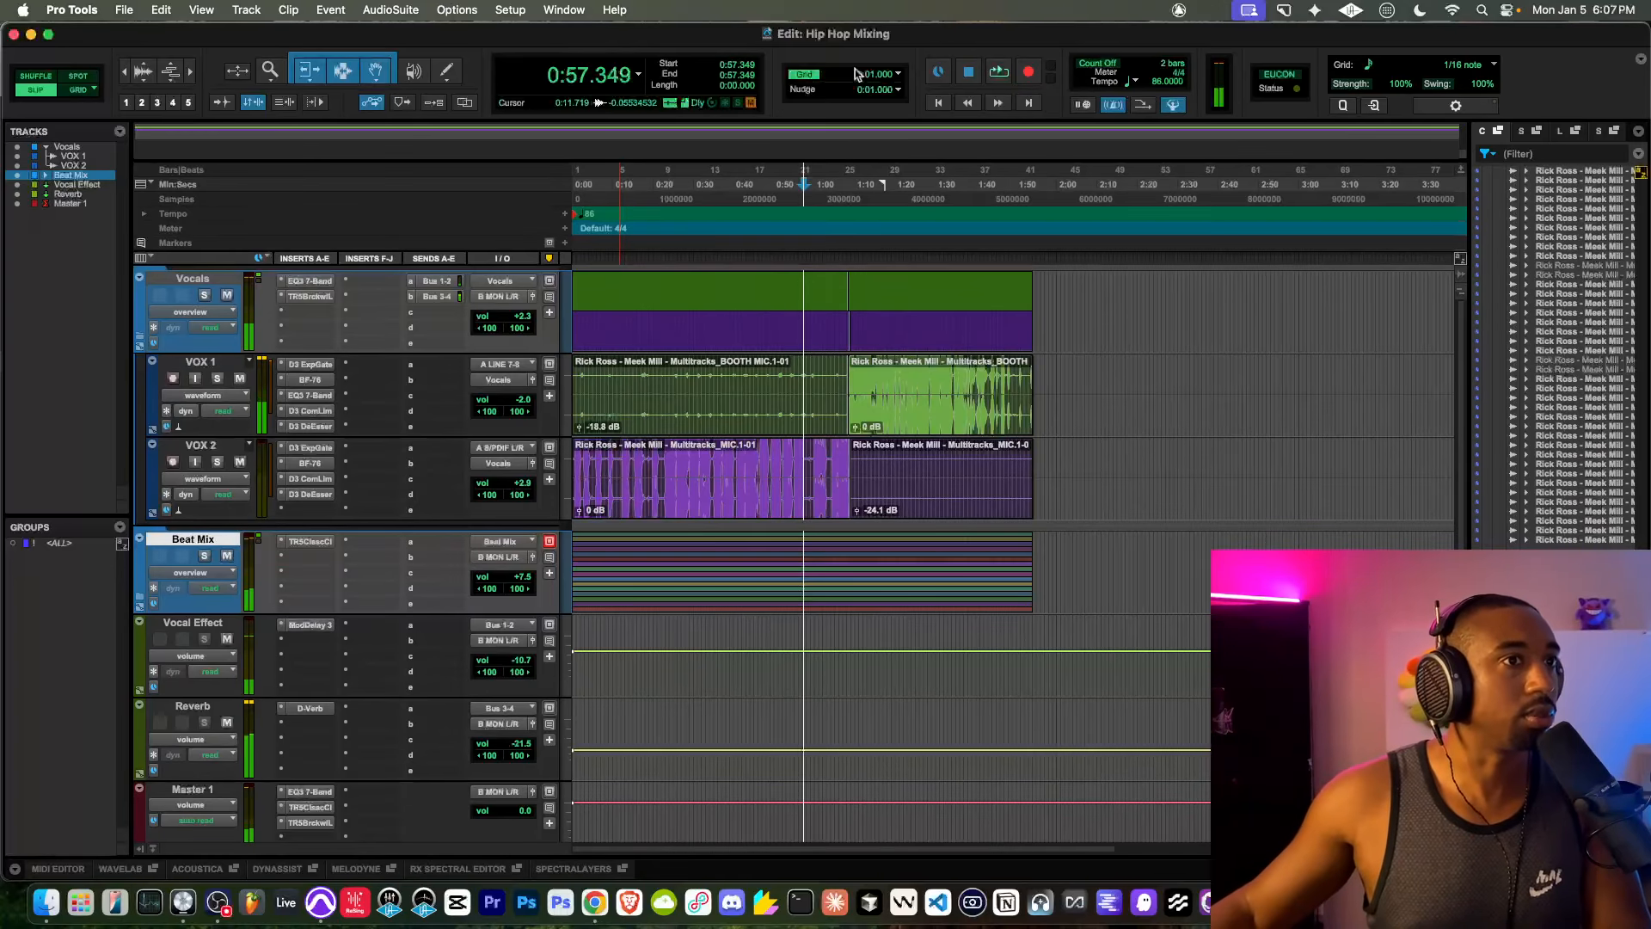
Step: Play the mix from the very beginning and expand the Beat Mix folder to show its tracks while listening
left_click(938, 102)
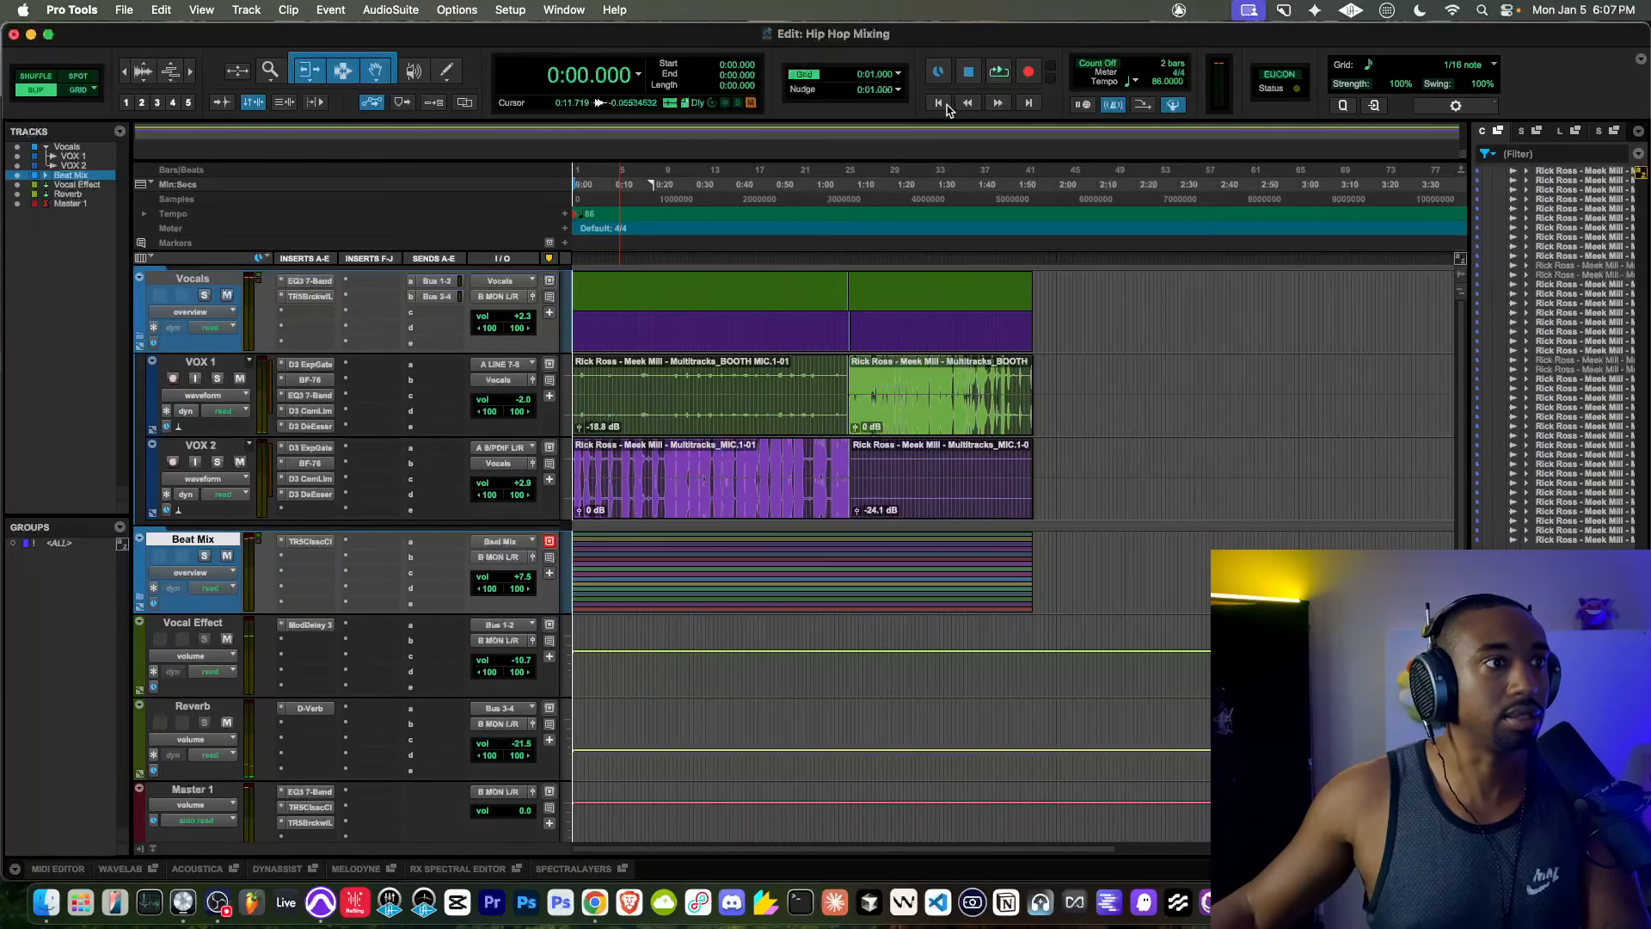
key("space")
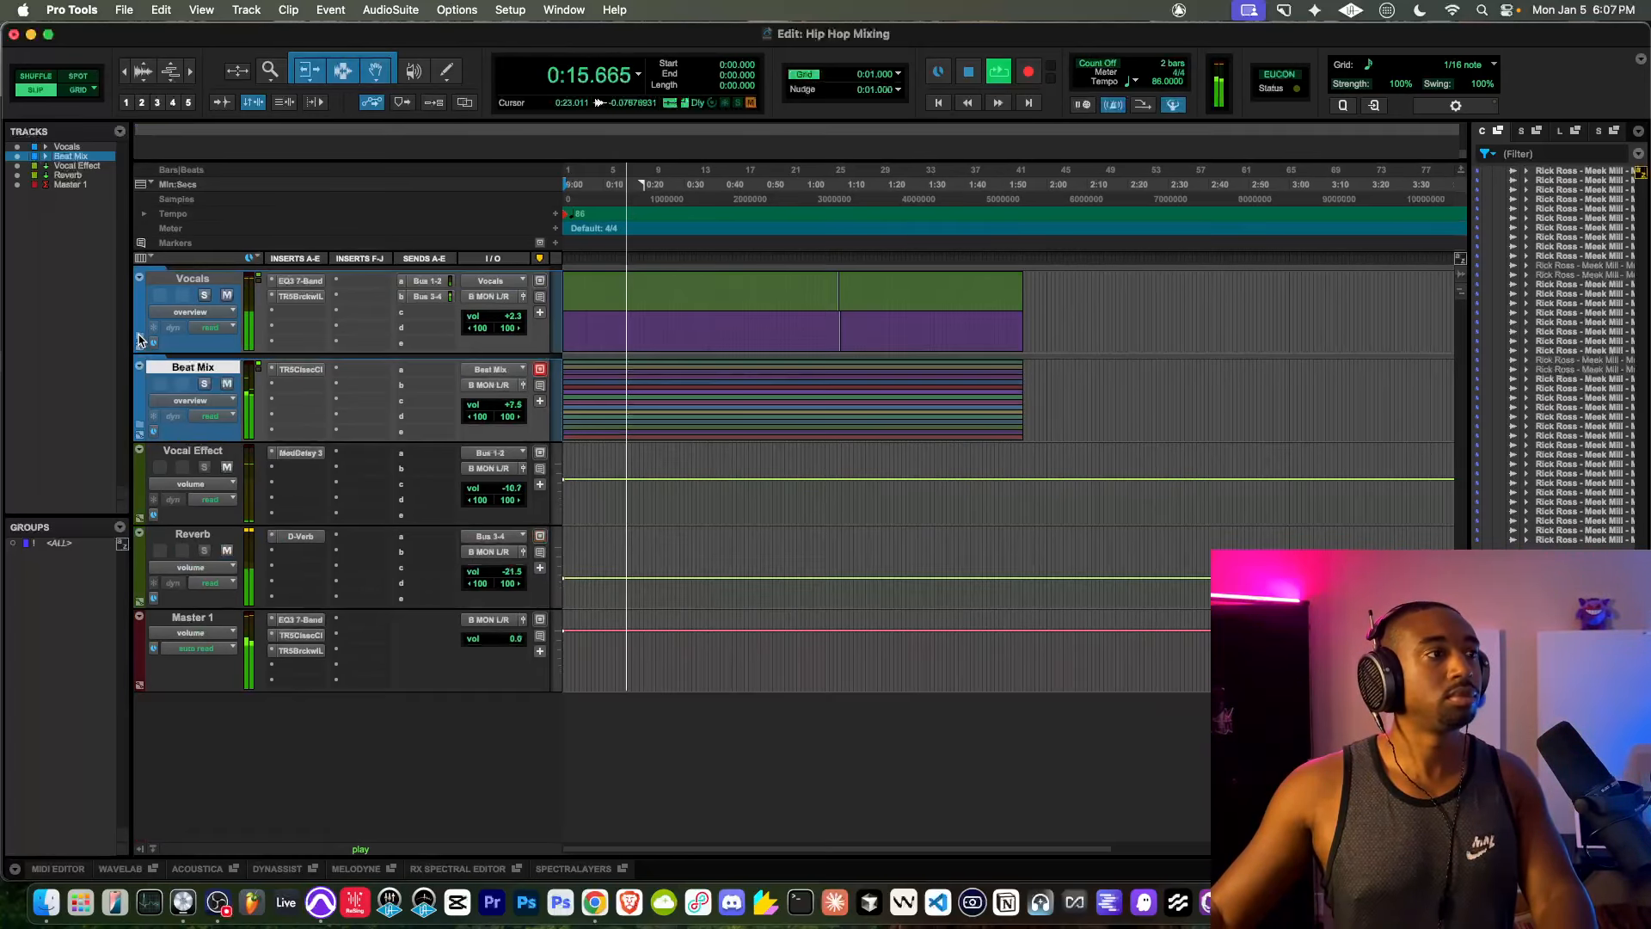
left_click(142, 597)
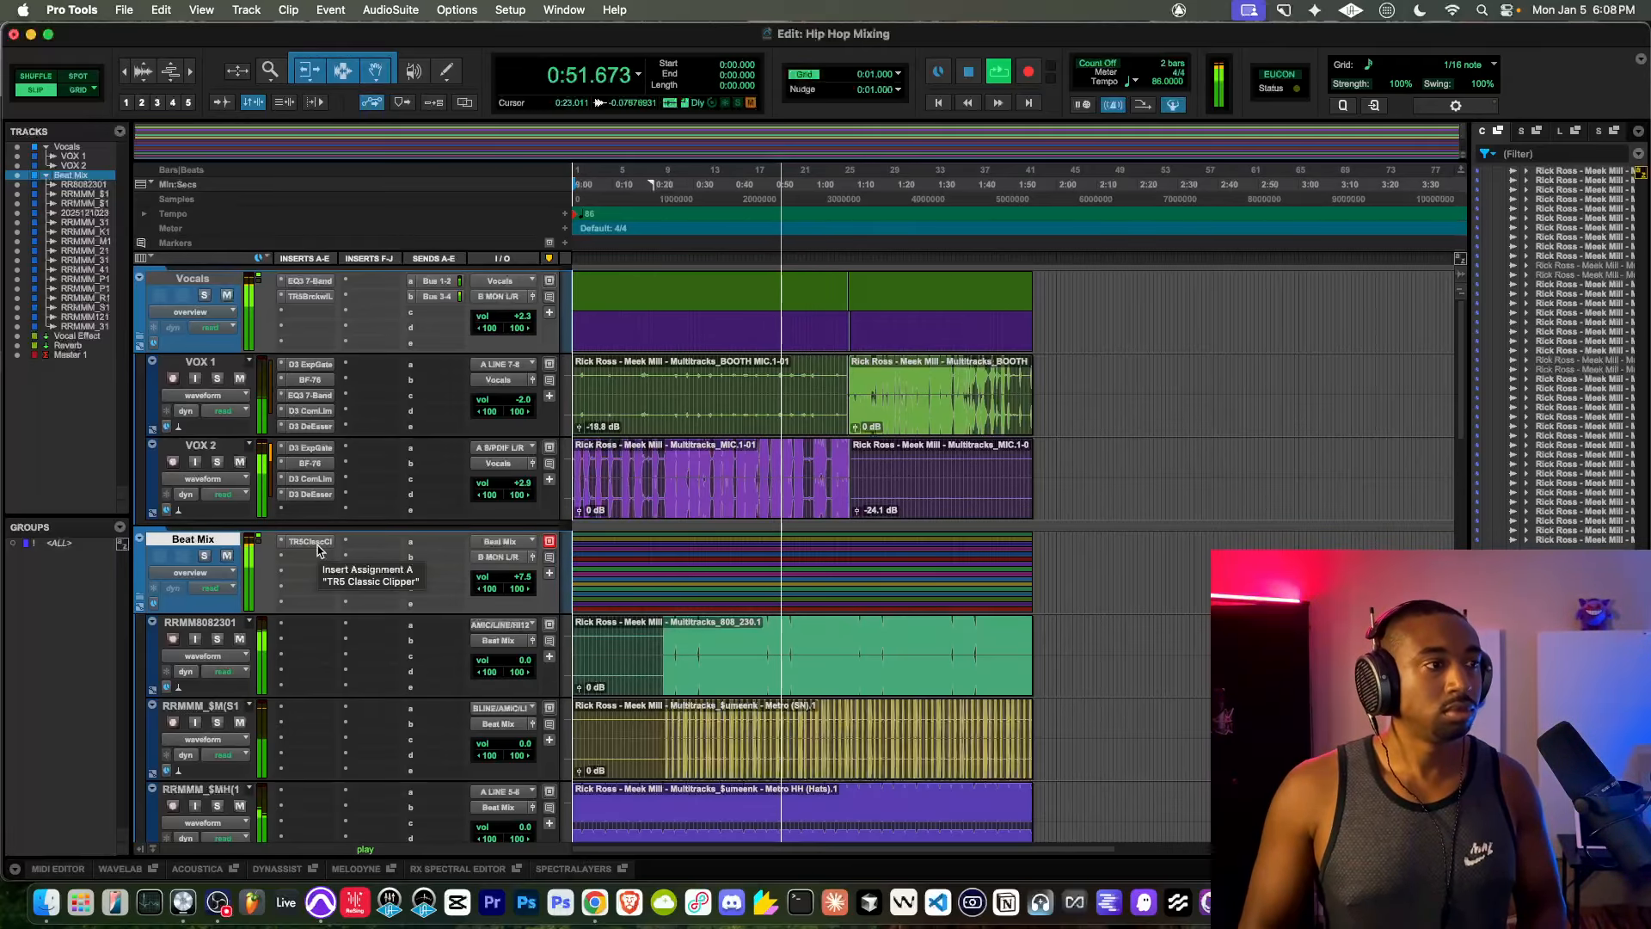
left_click(222, 914)
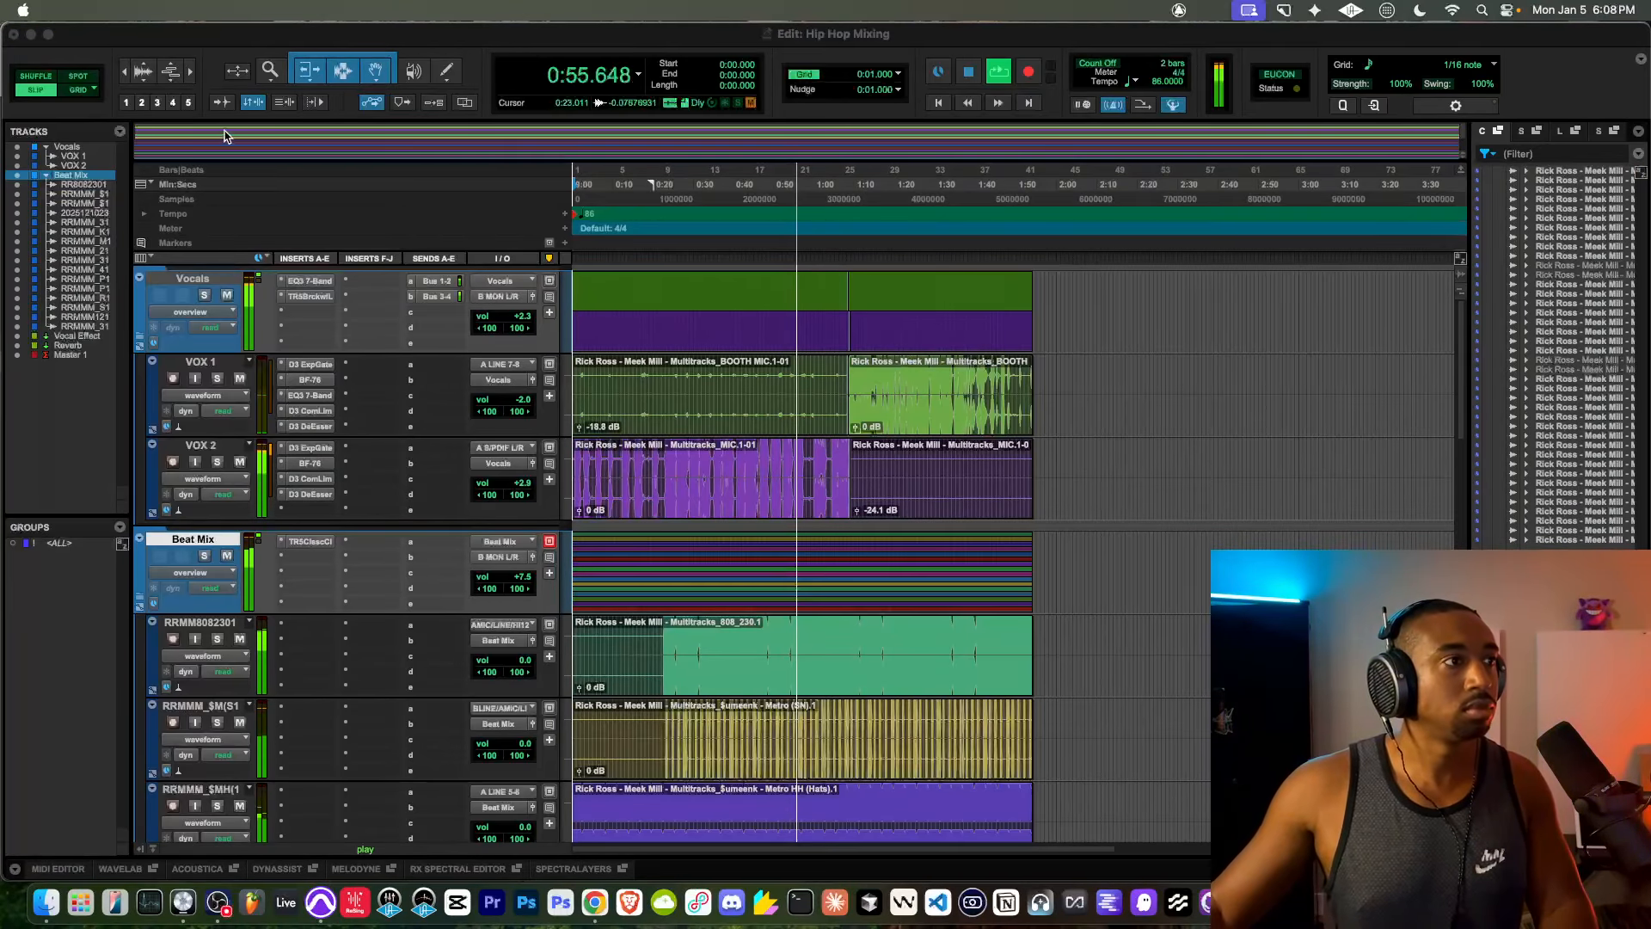
left_click(112, 679)
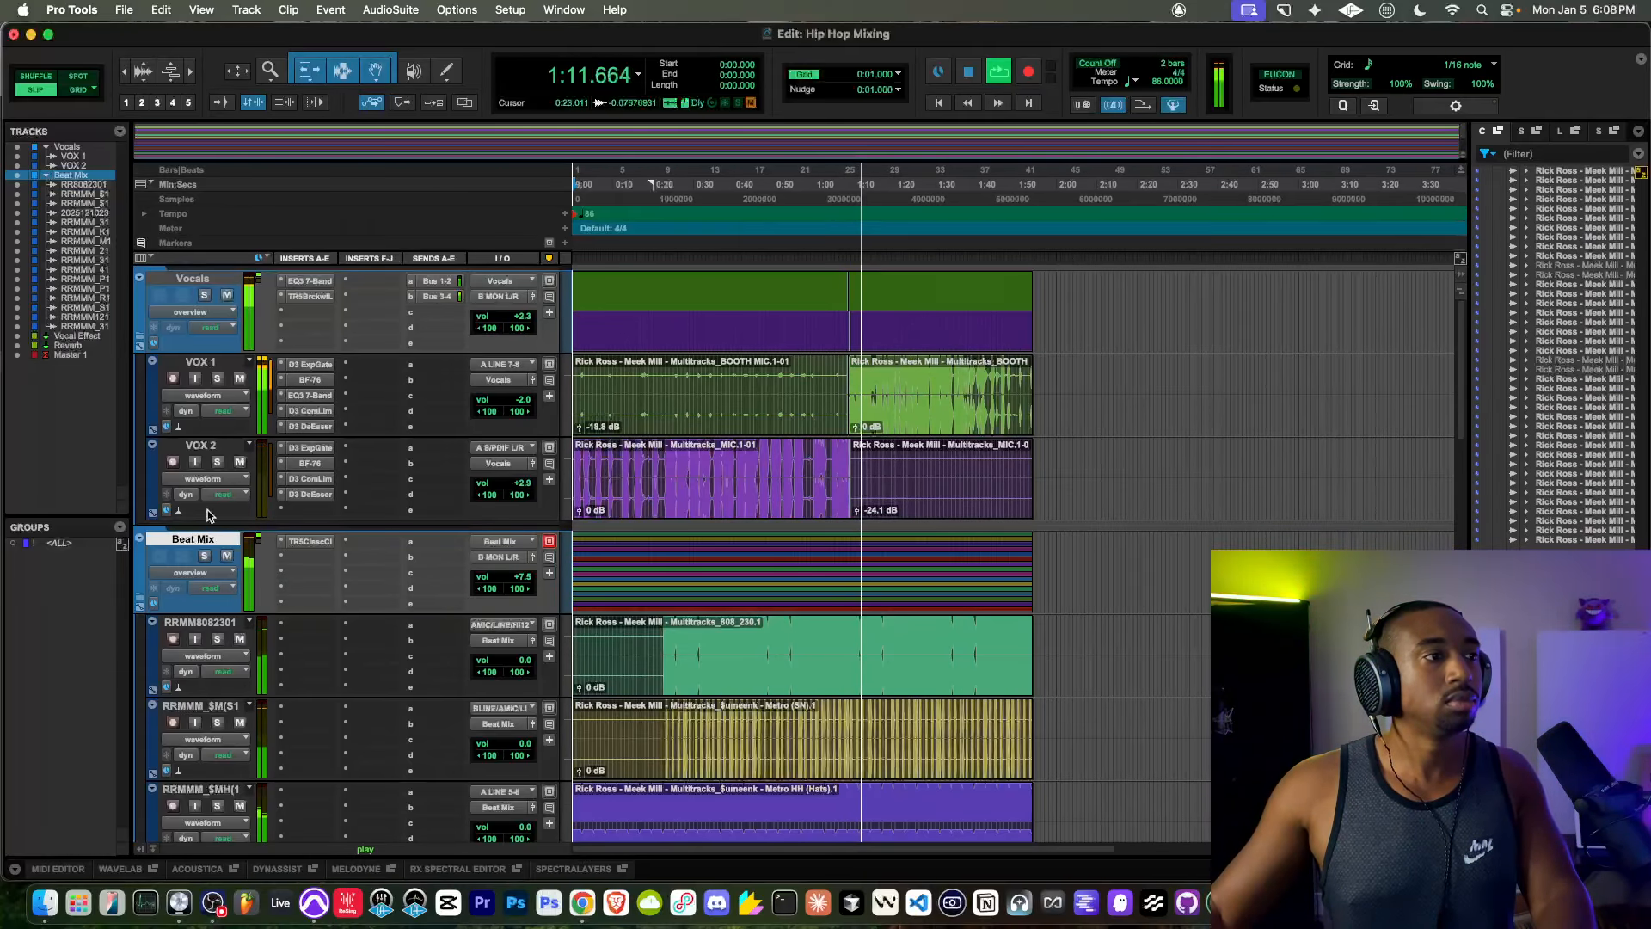
Step: Switch off the low-mid band in the VOX 1 EQ during playback, close its window, and stop
left_click(311, 395)
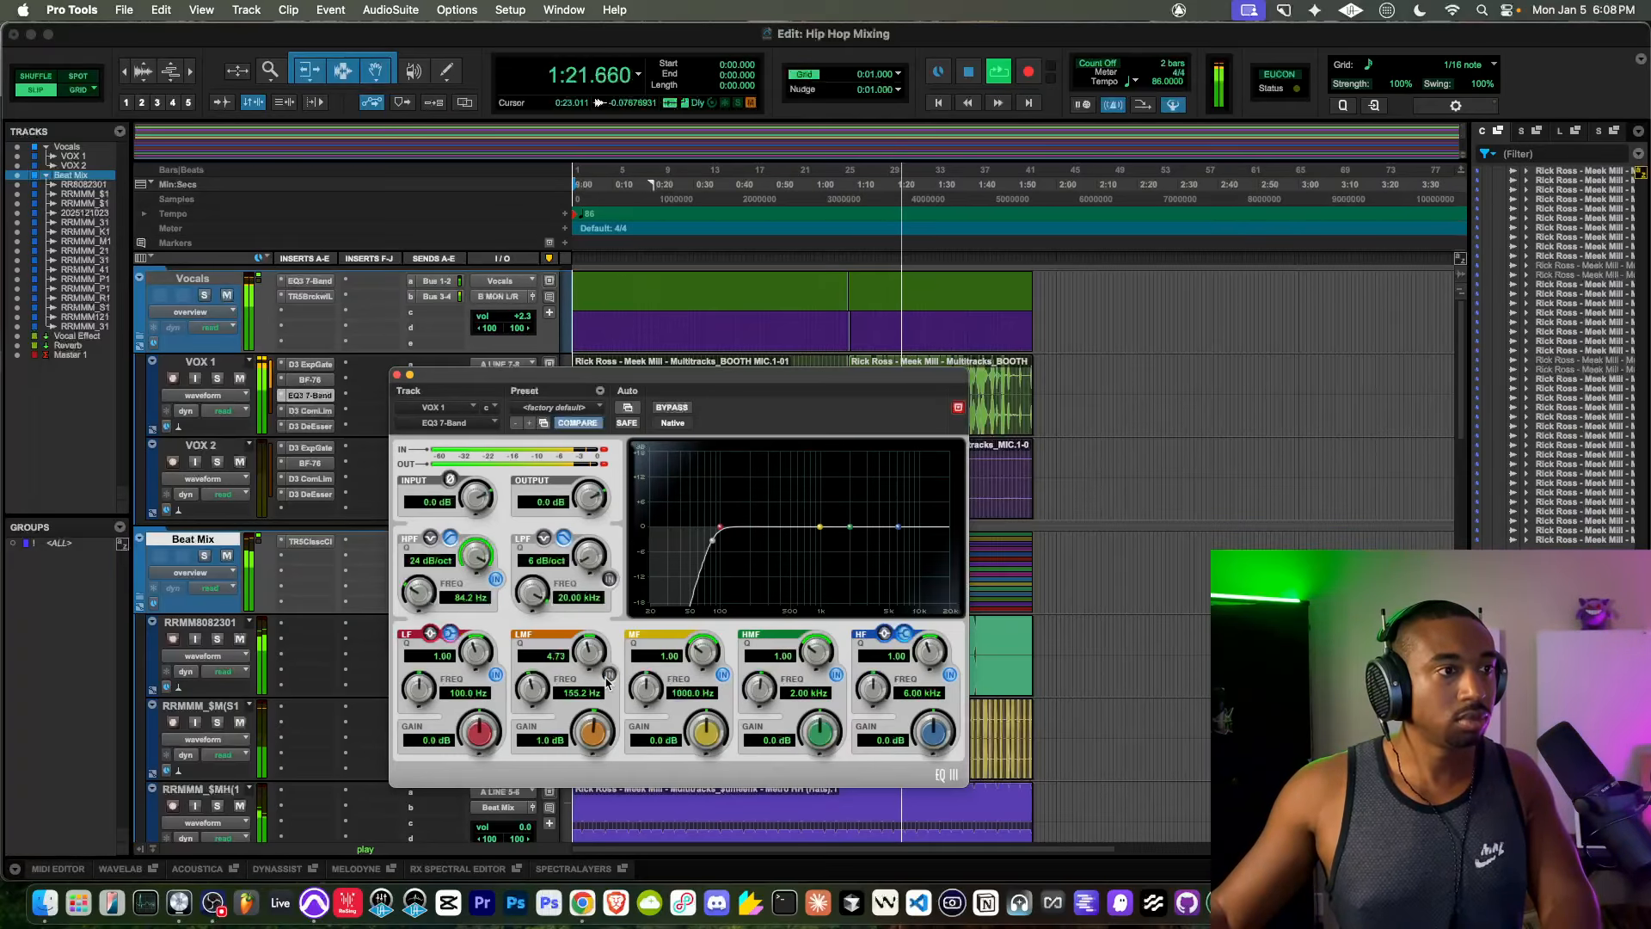
left_click(609, 676)
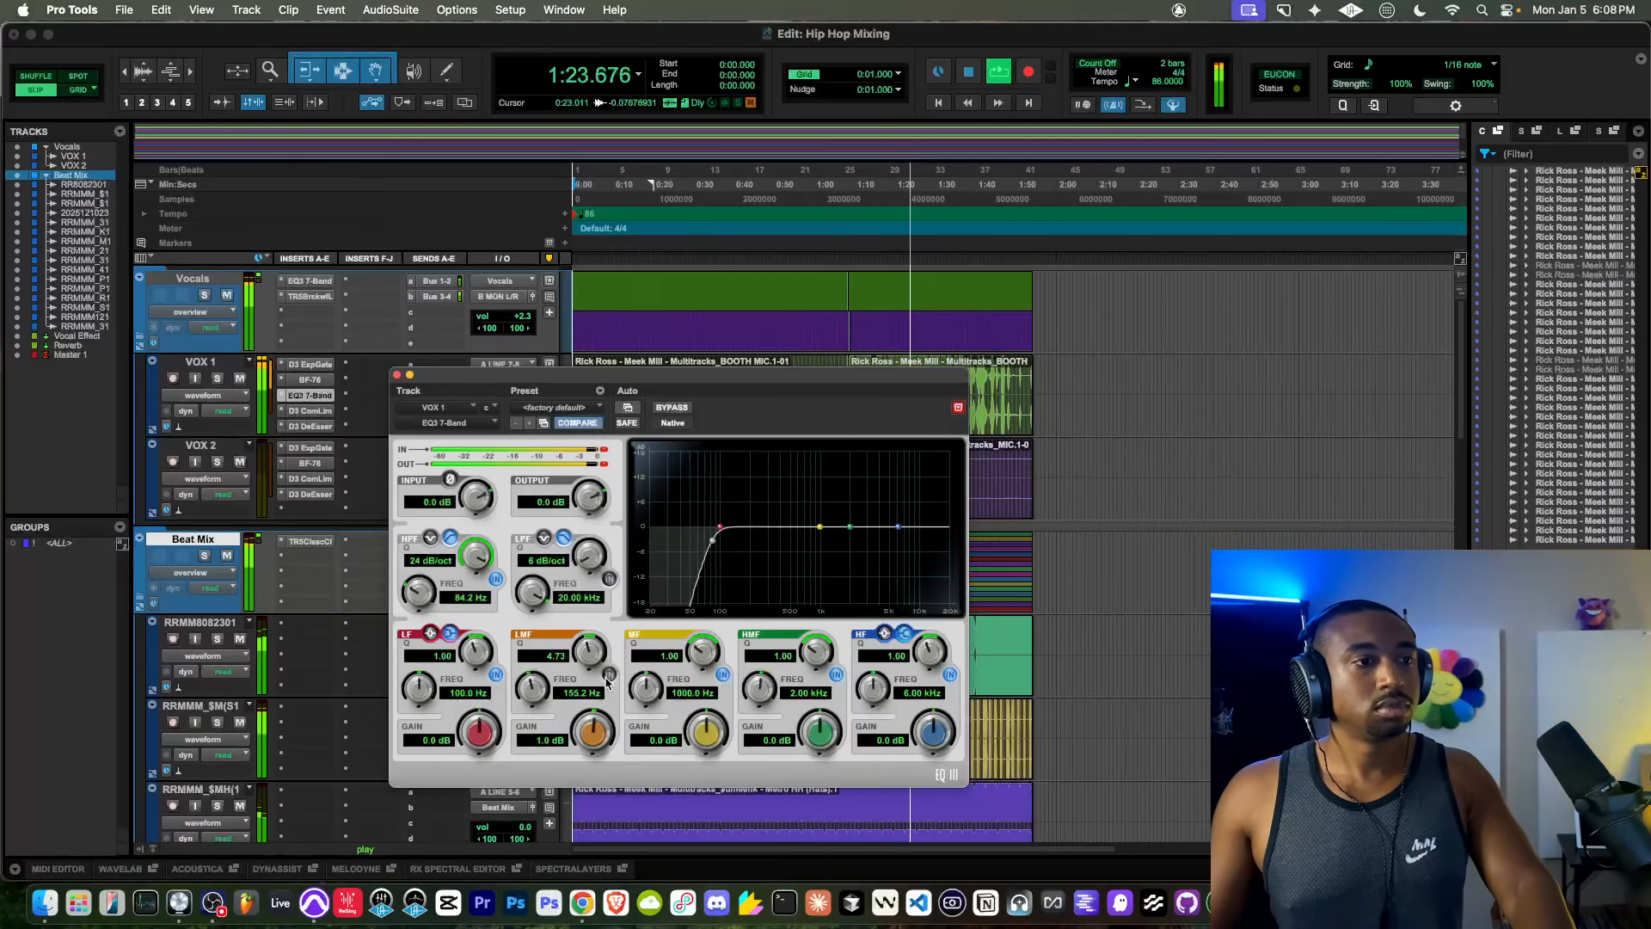
left_click(397, 375)
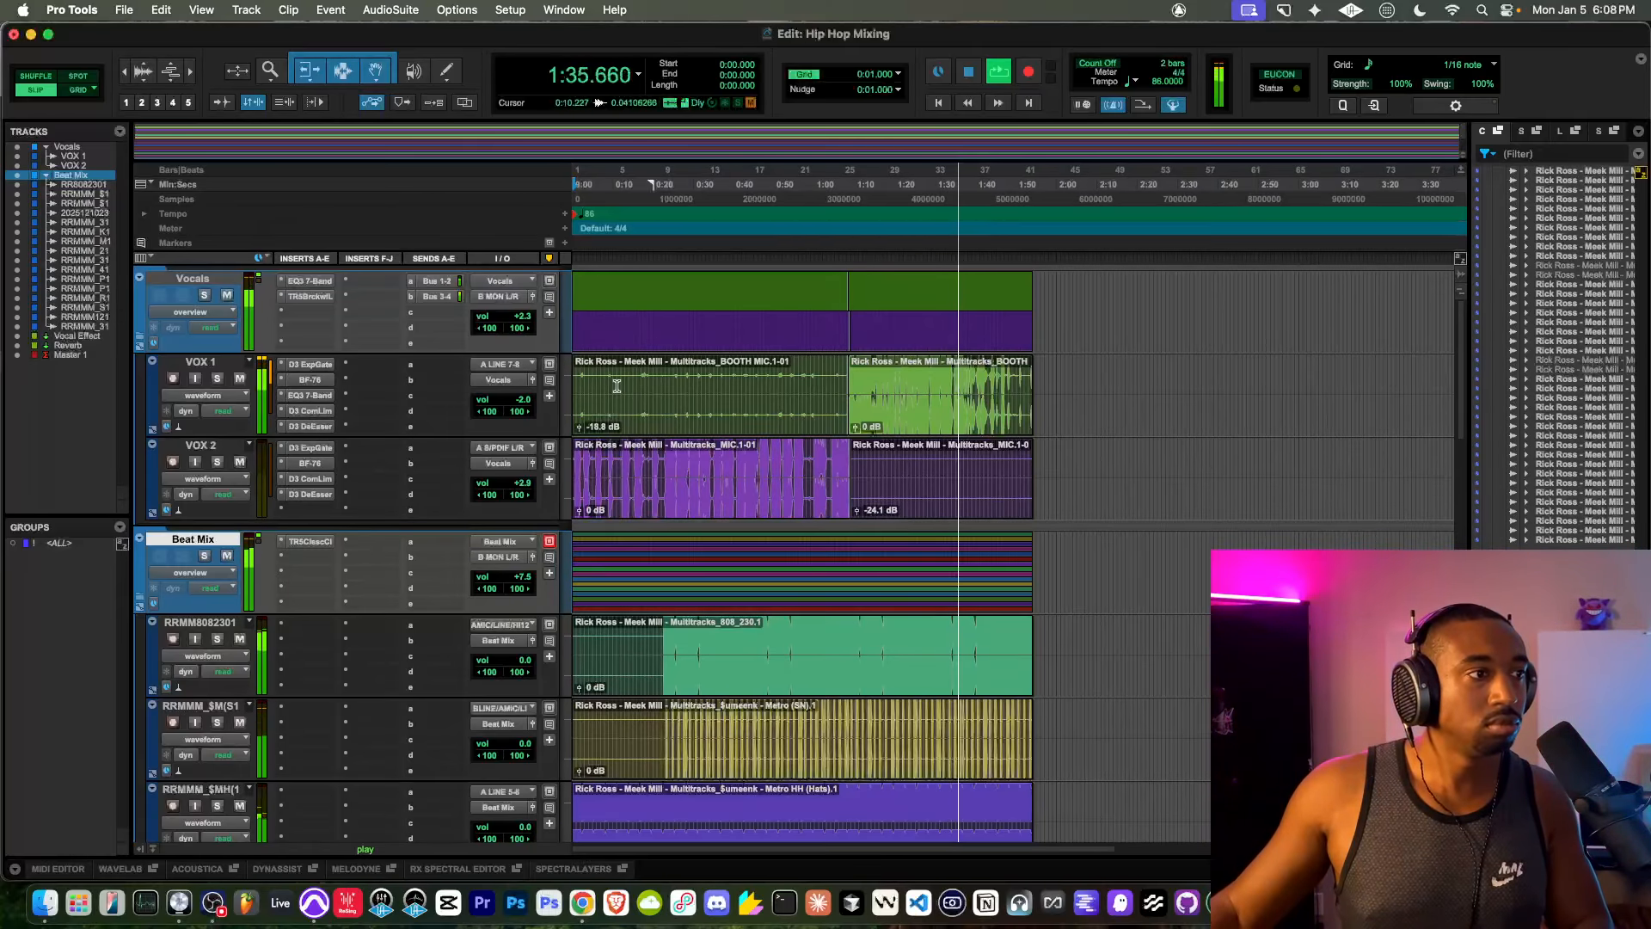
key("space")
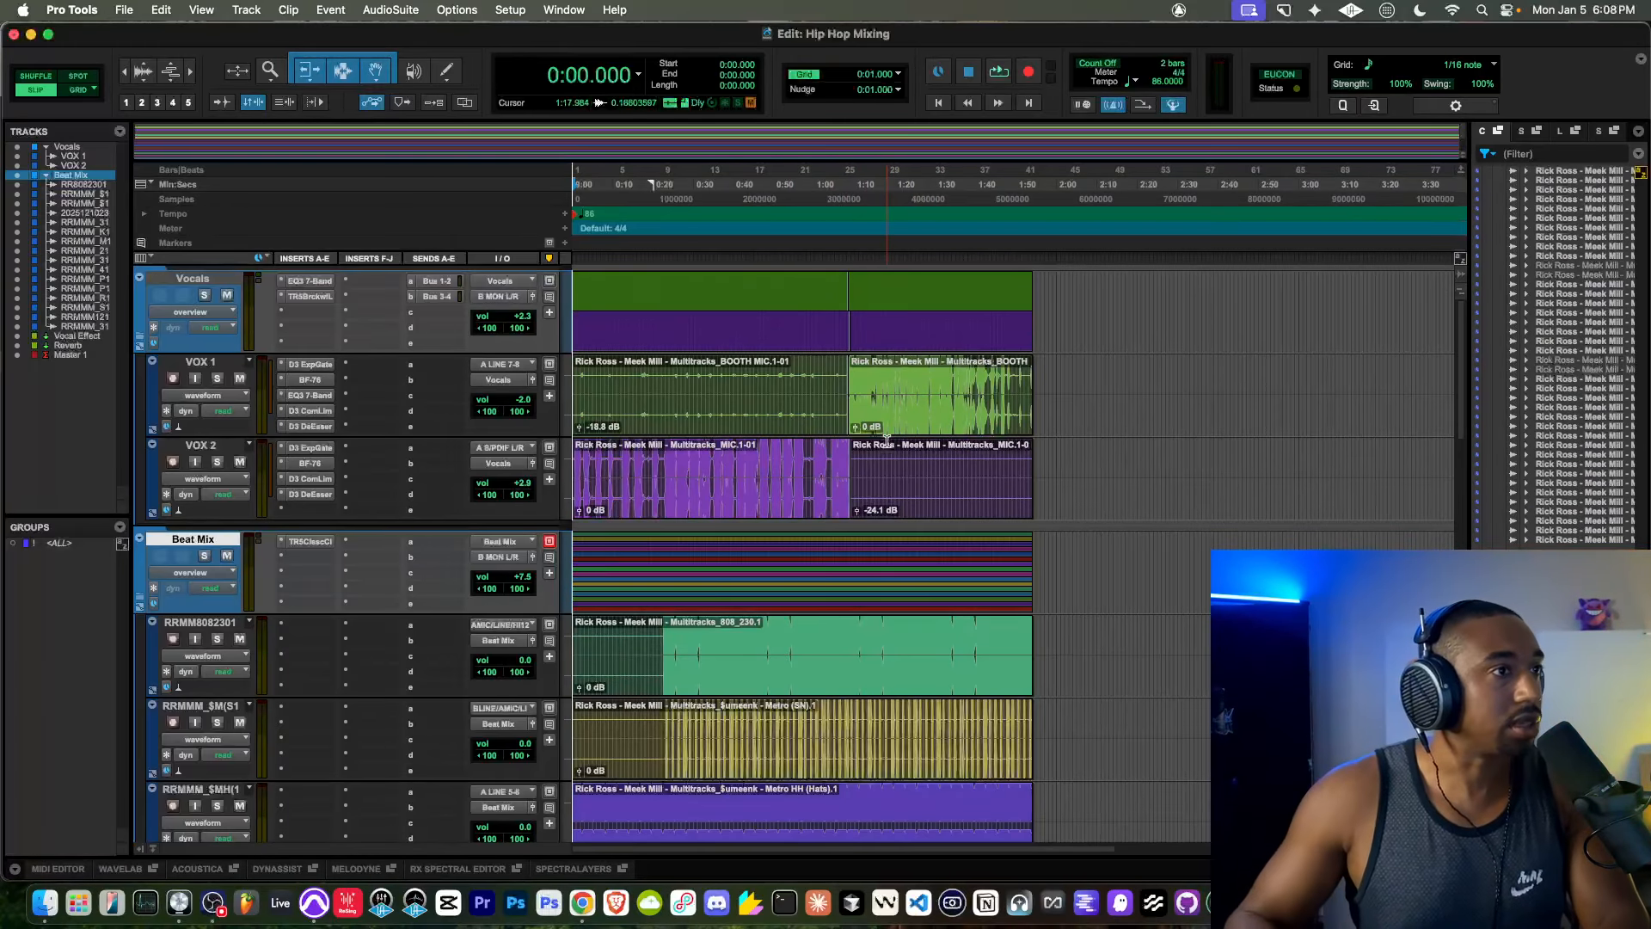
Step: Look through the beat tracks, then collapse the Beat Mix folder and leave the Vocals folder expanded
scroll(886, 441, "down", 10)
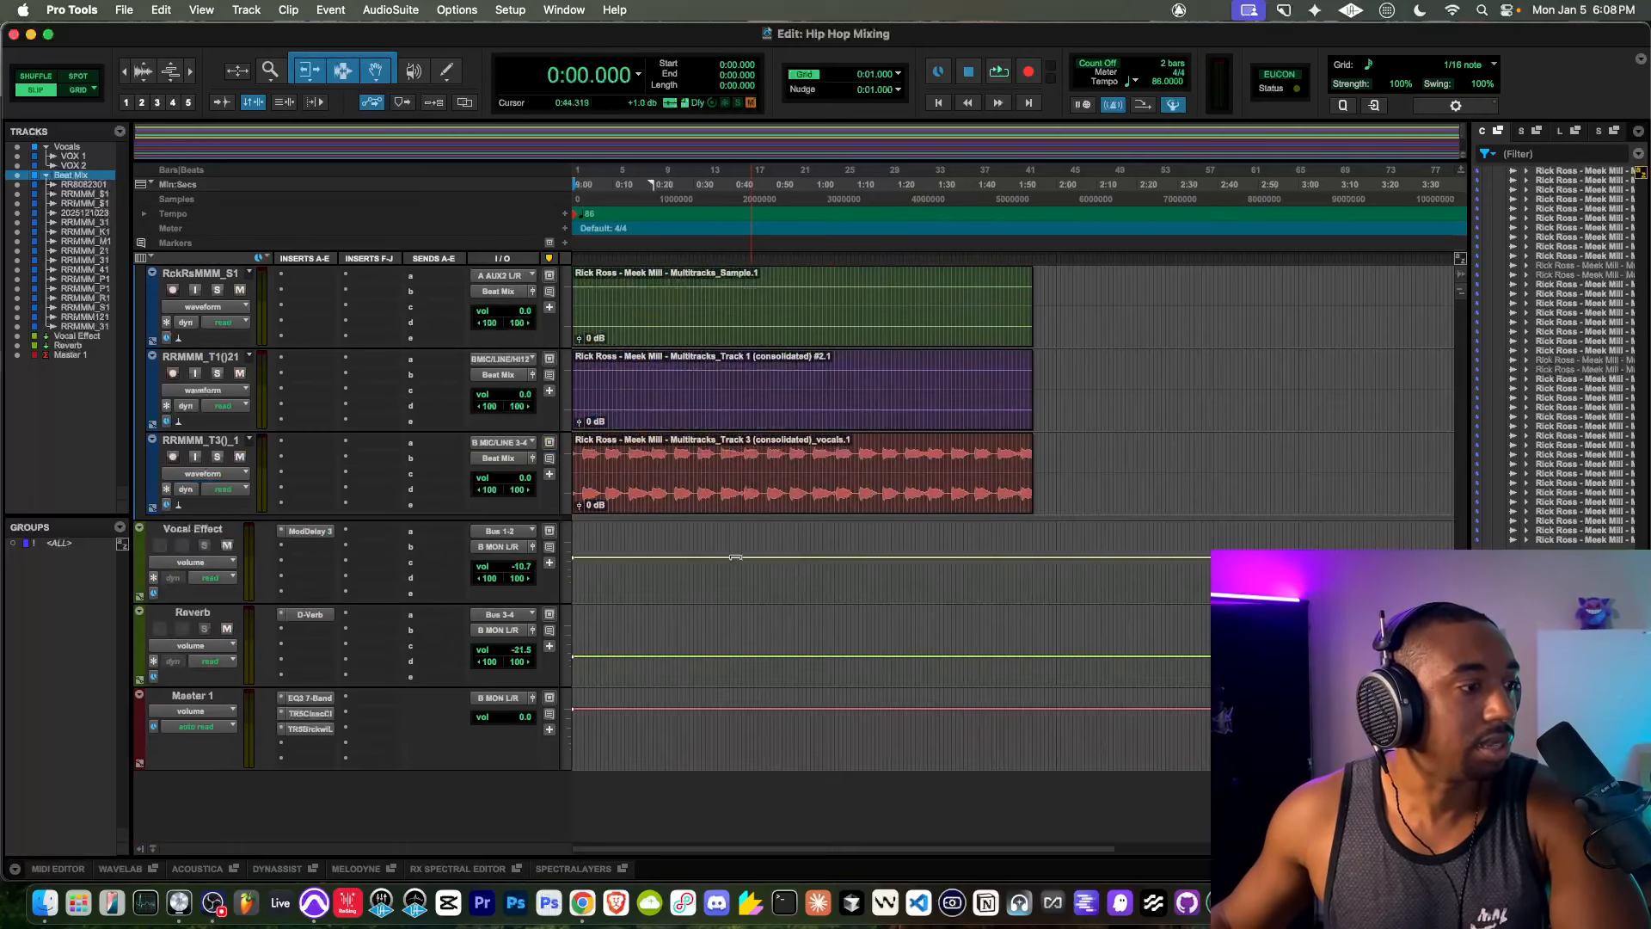
scroll(736, 558, "up", 10)
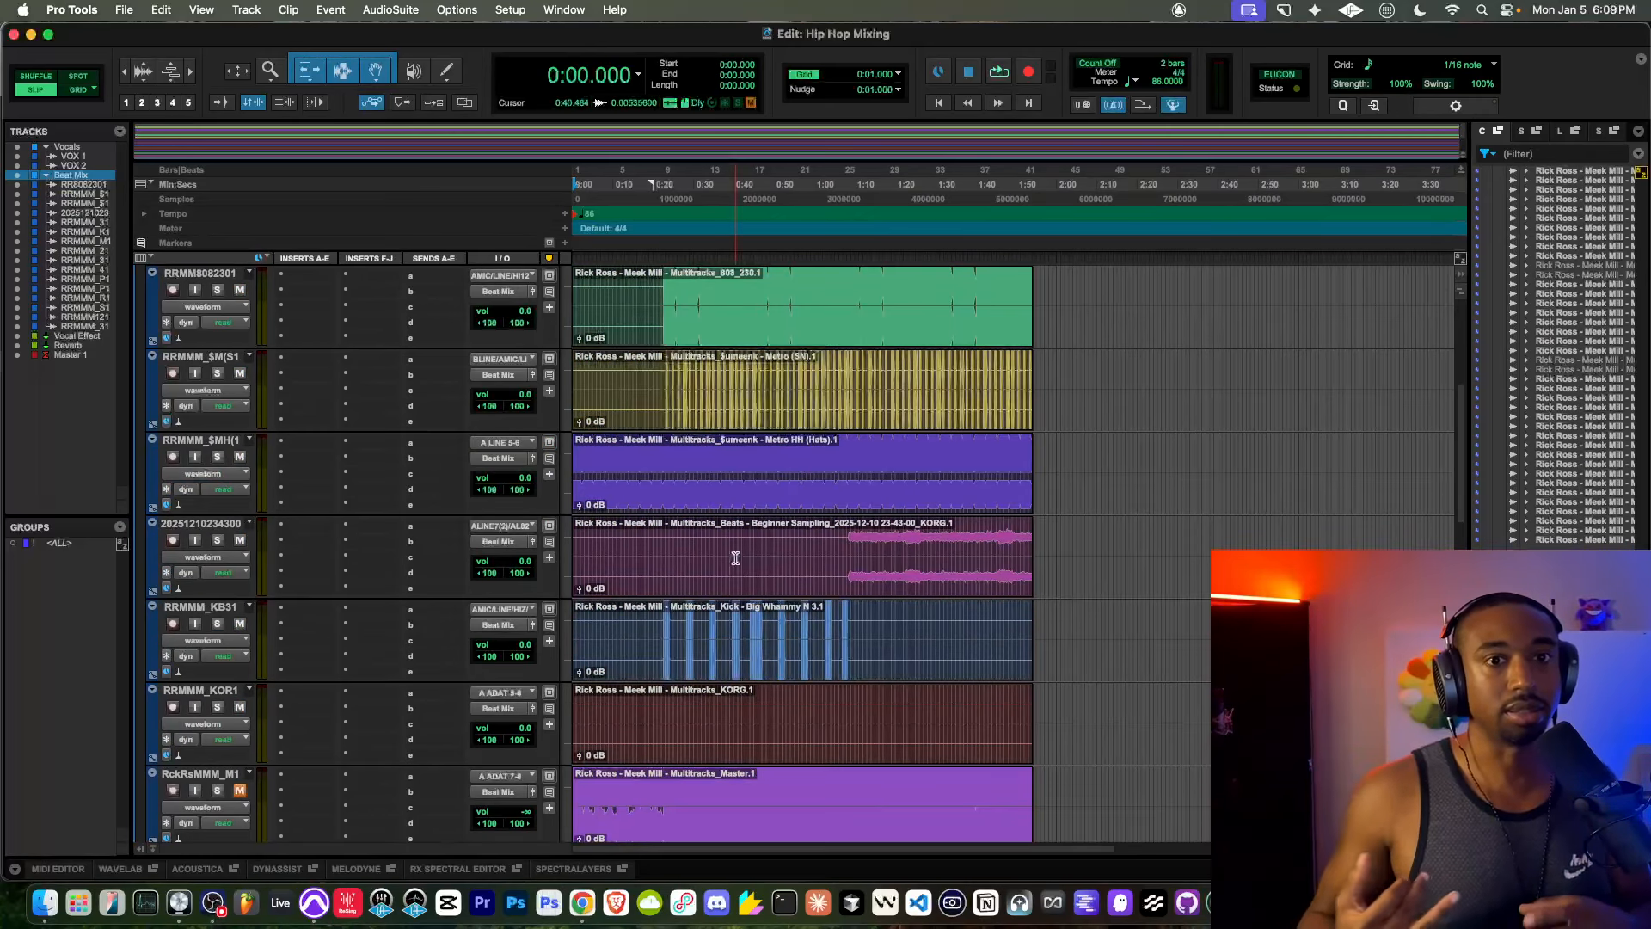
scroll(735, 558, "up", 4)
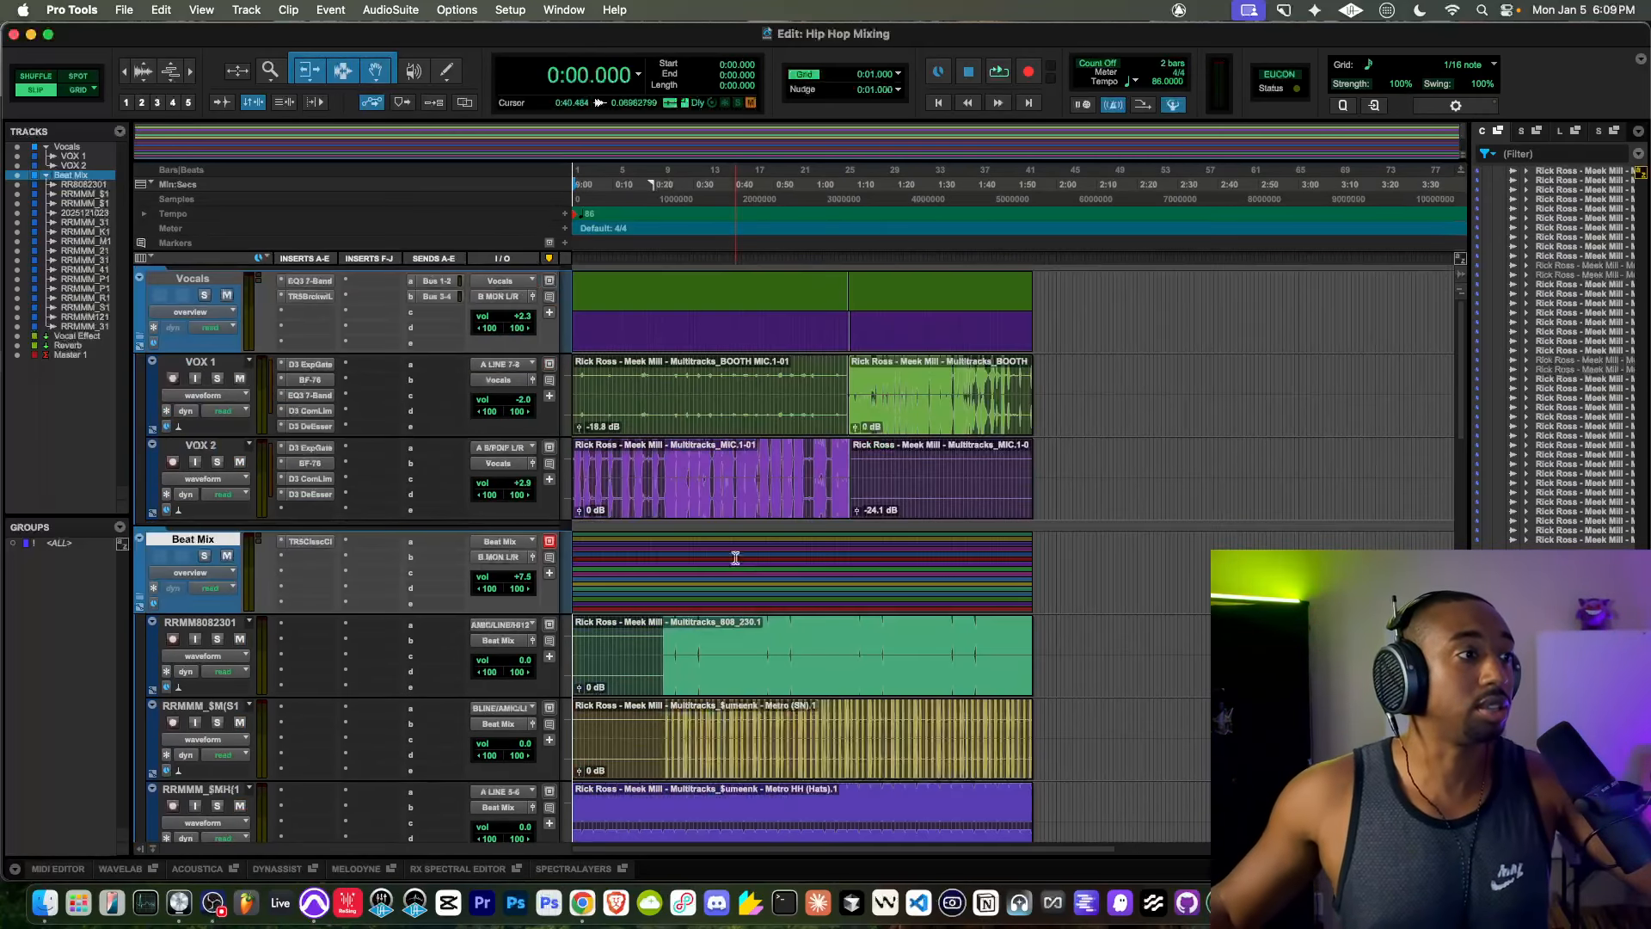
left_click(141, 596)
left_click(140, 340)
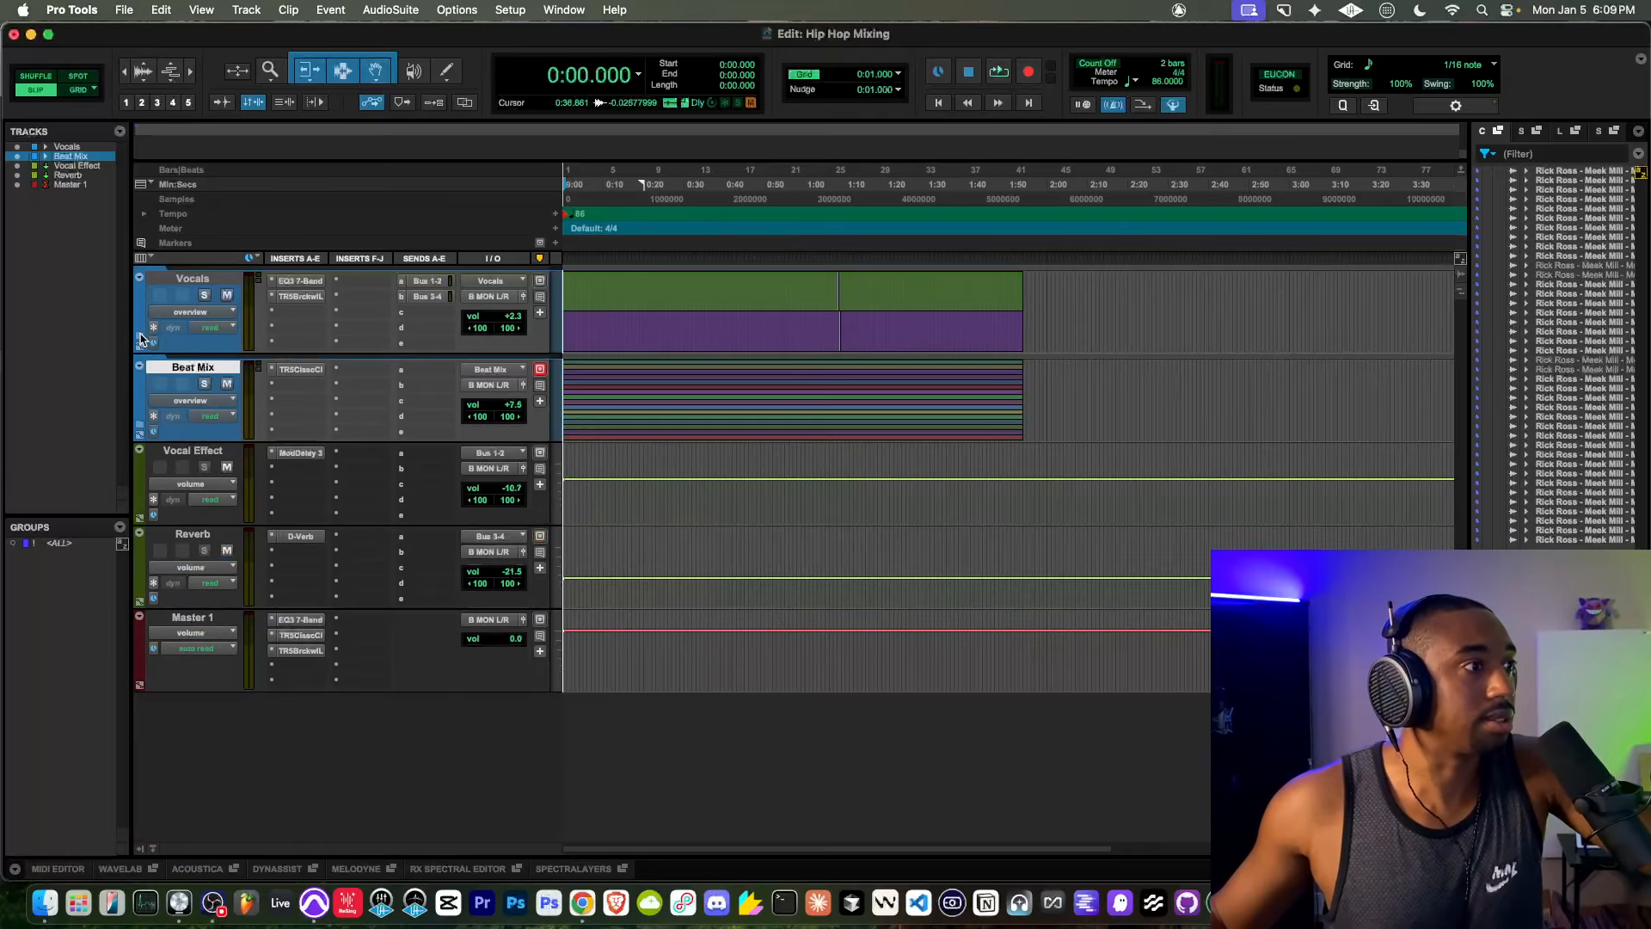
left_click(141, 340)
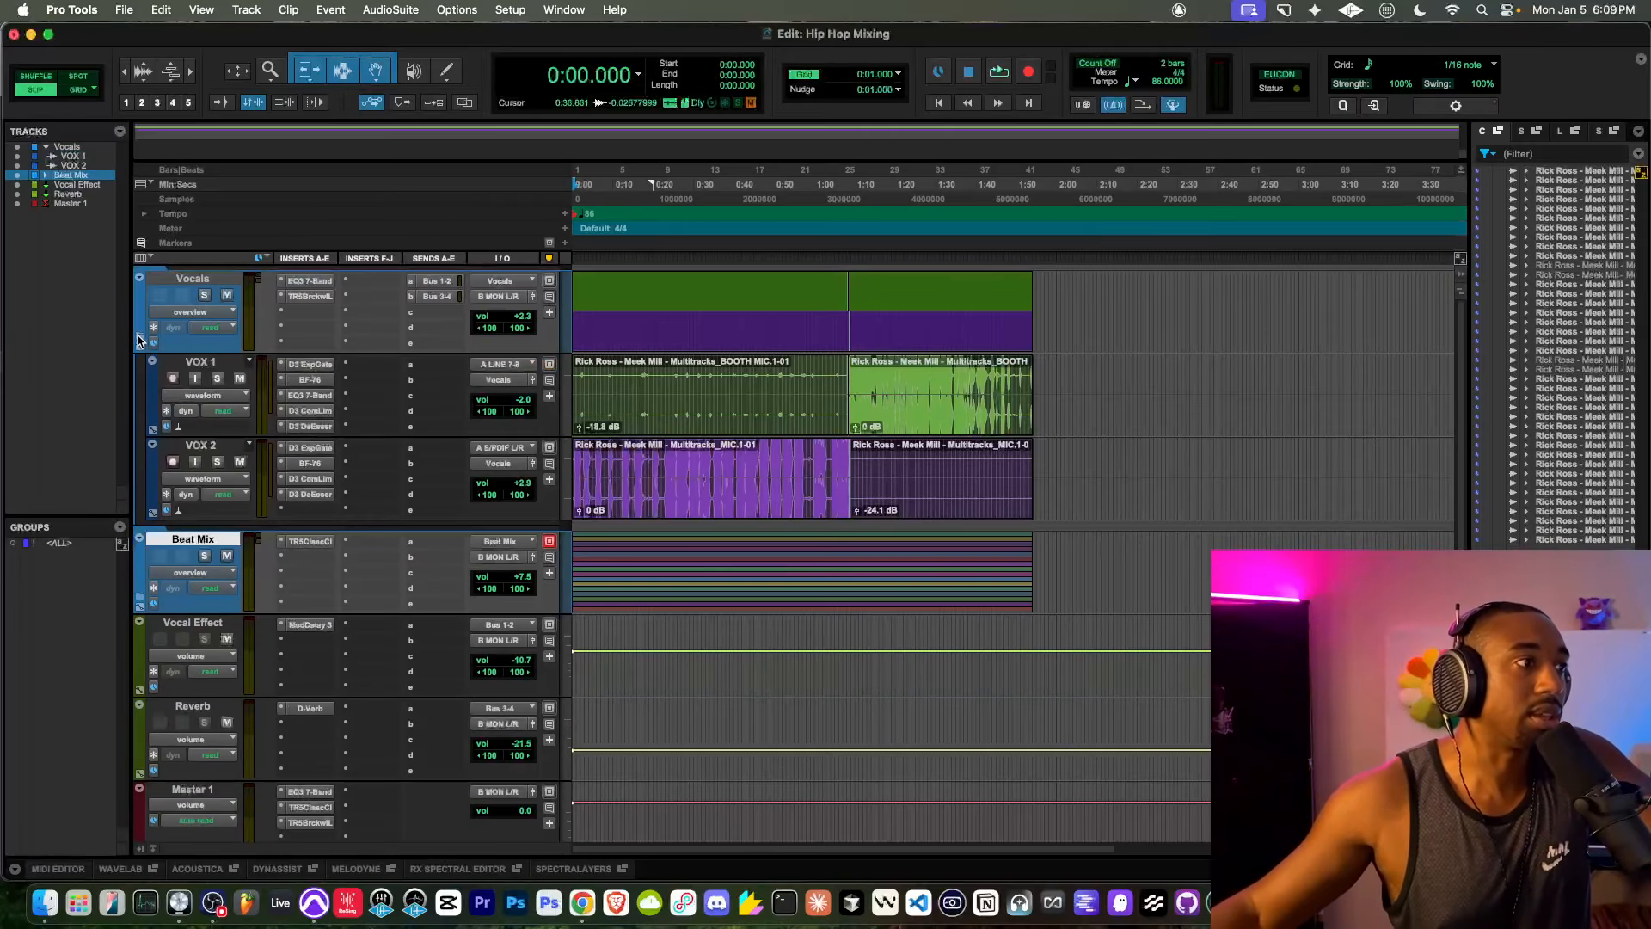